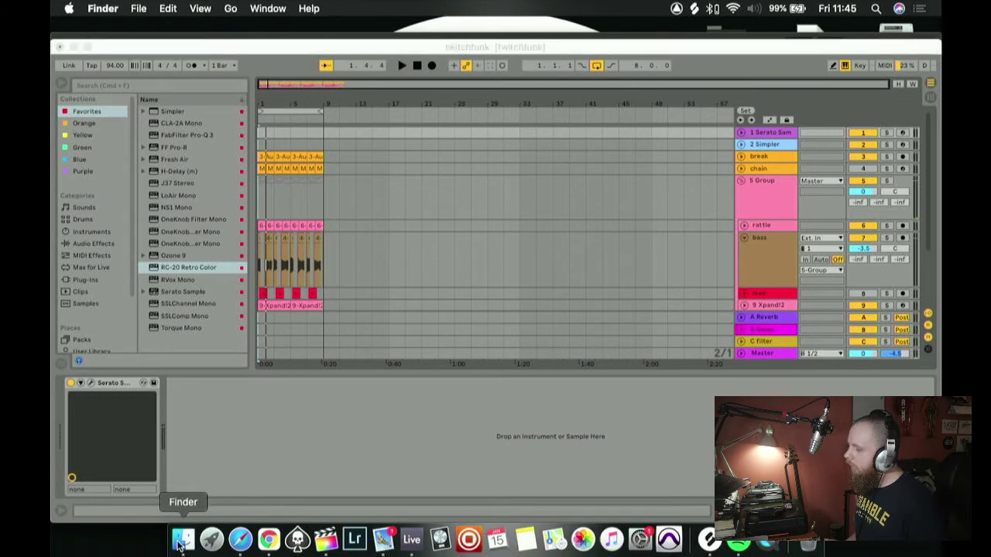
- Open the fight forum current folder in Finder and reposition its window over the workspace
scroll(370, 246, "down", 2)
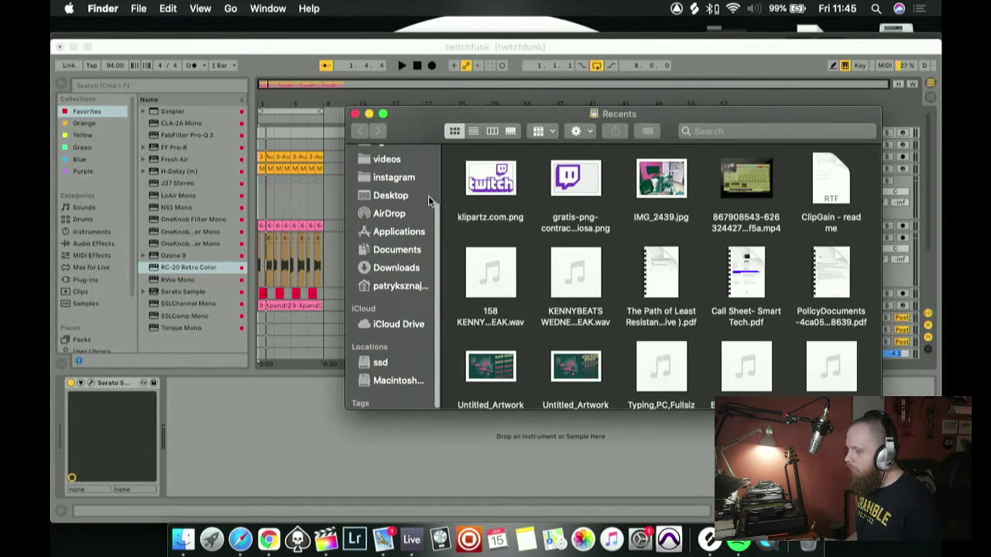
scroll(387, 211, "up", 3)
scroll(387, 211, "down", 1)
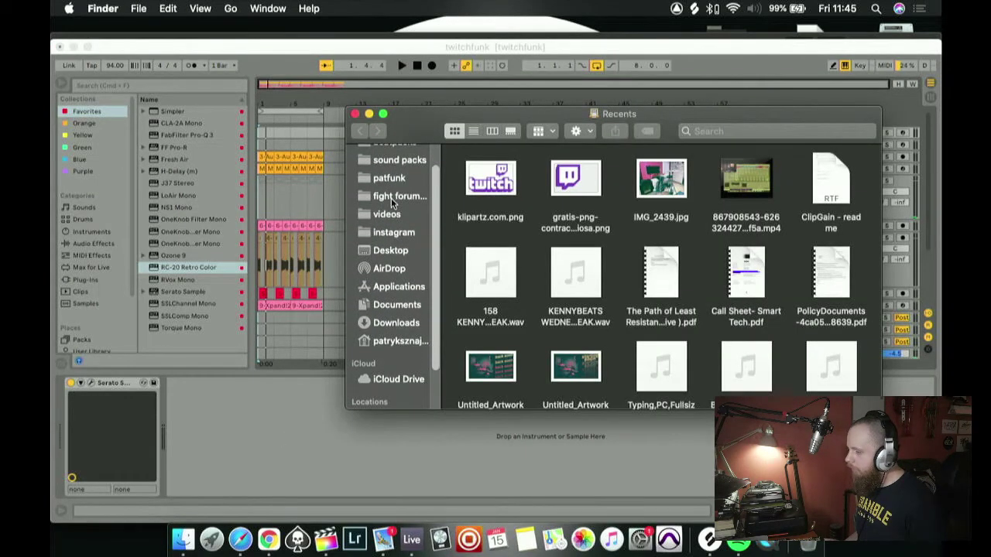
left_click(389, 198)
left_click_drag(539, 116, 509, 83)
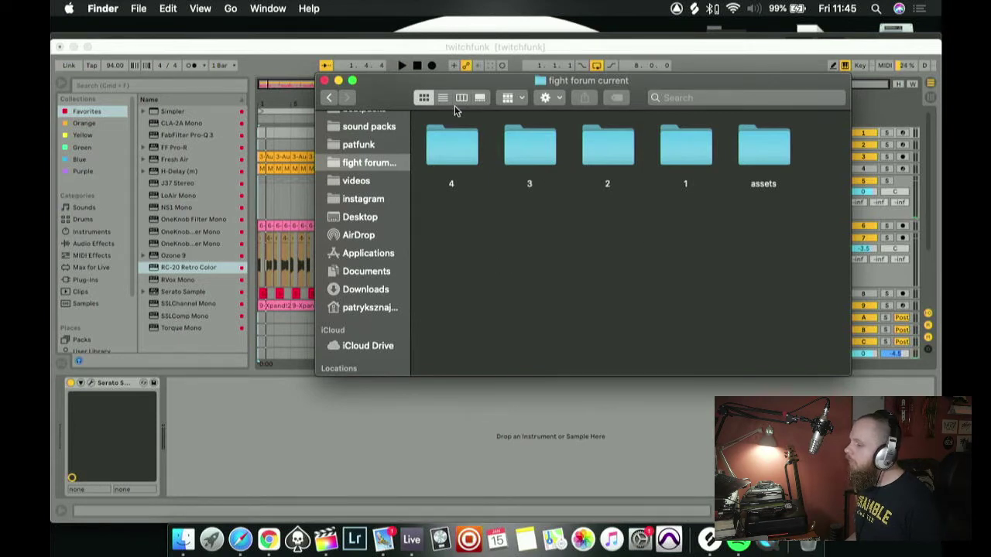
left_click_drag(408, 90, 367, 65)
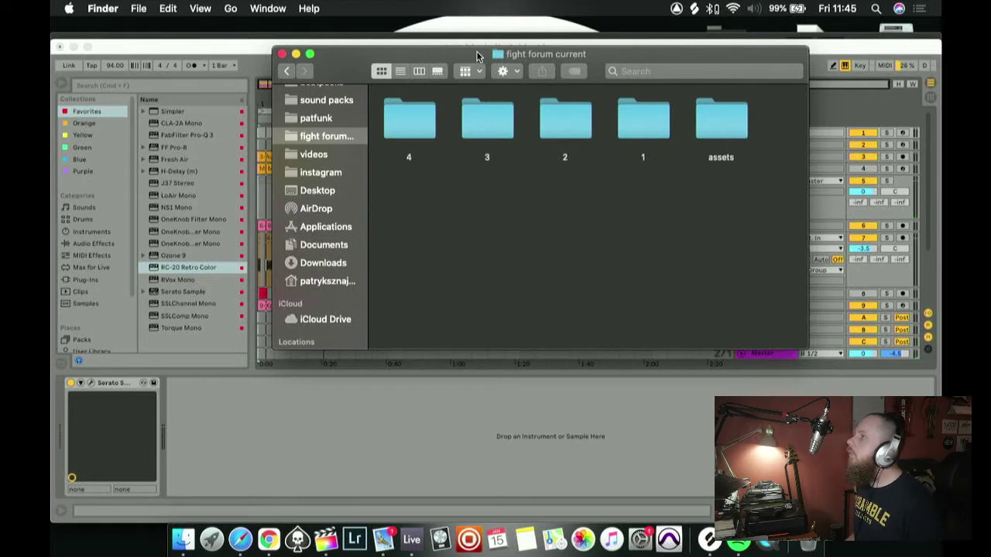
left_click_drag(478, 56, 455, 79)
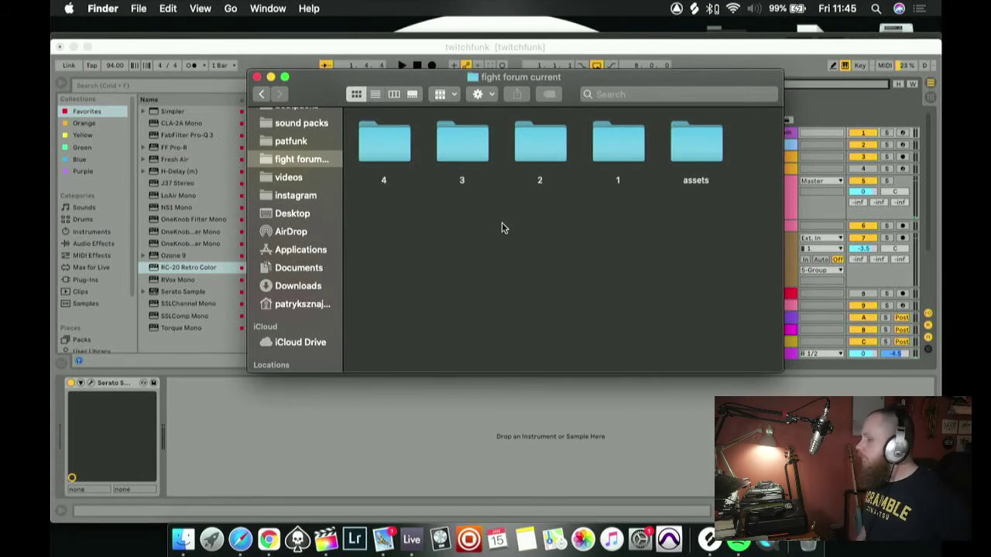
- Look through the video clips in folders 1, 2 and 3 of the fight forum current folder
double_click(611, 151)
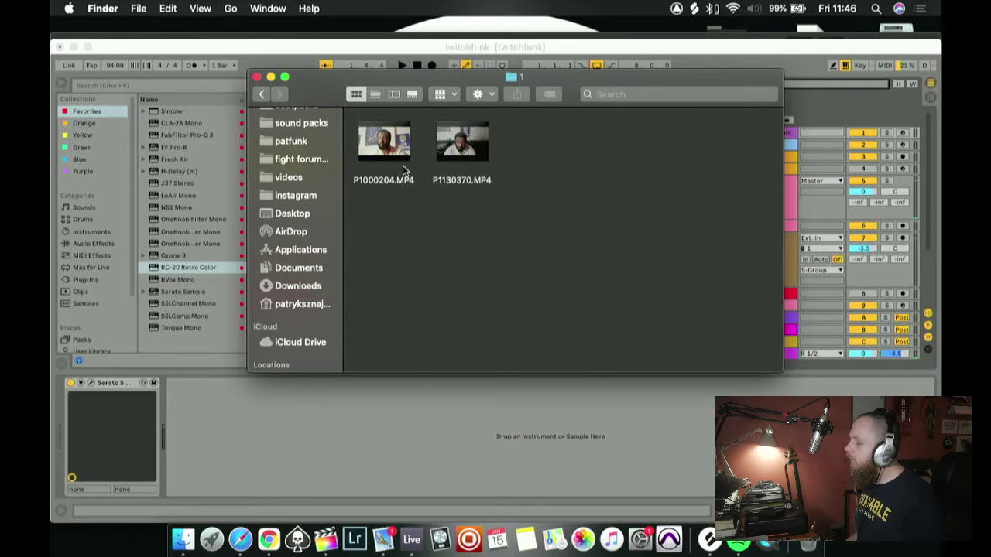
left_click(262, 94)
double_click(538, 147)
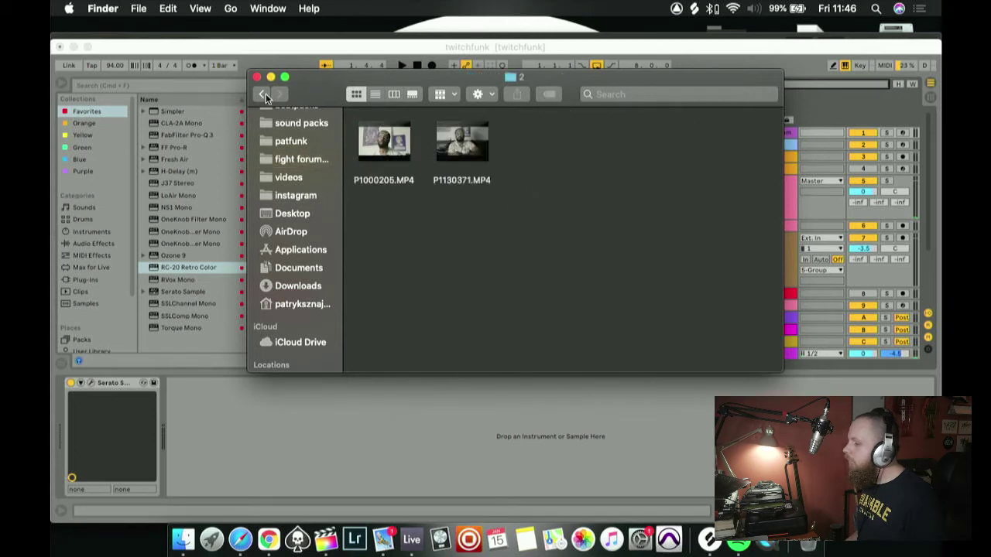
left_click(264, 94)
double_click(462, 146)
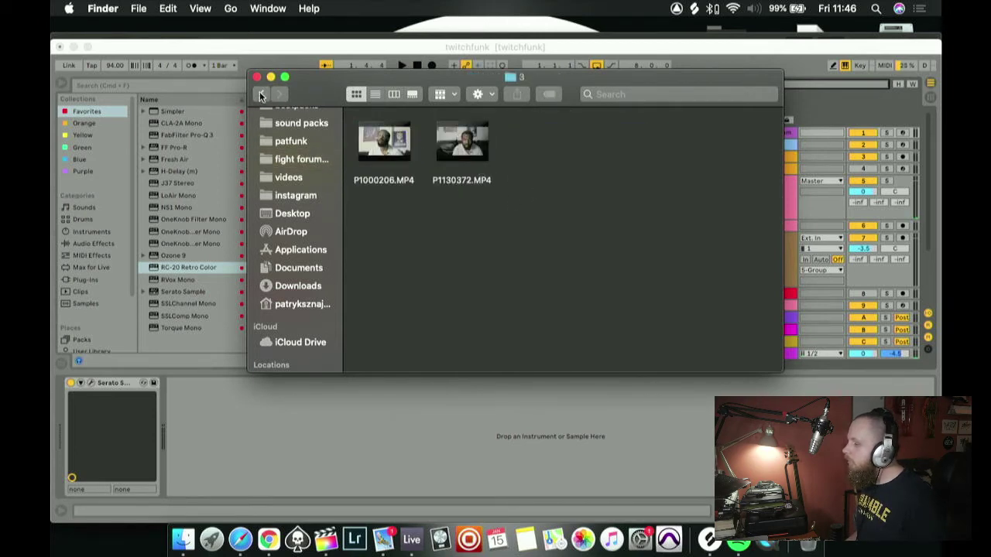
left_click(261, 93)
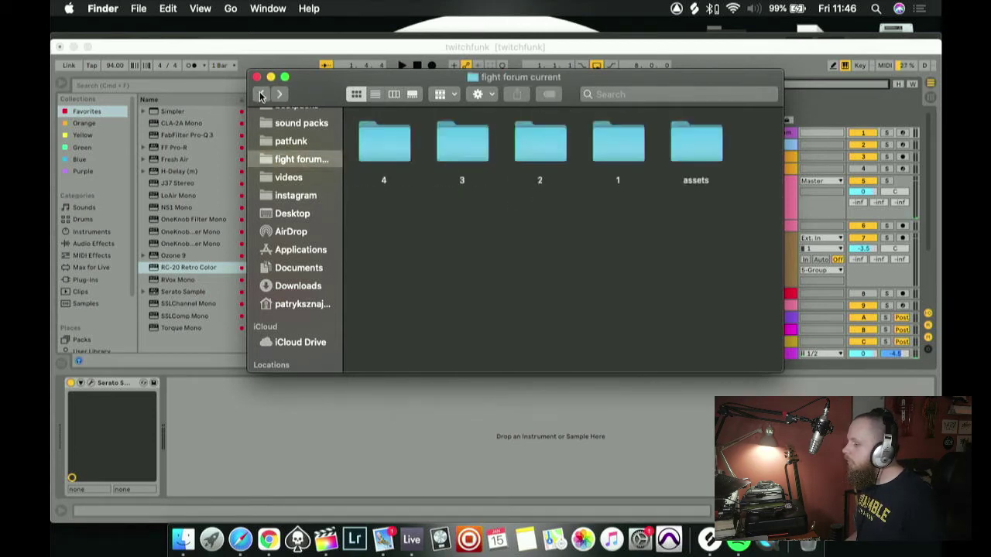
- Review the audio and video files in the assets folder and return to the fight forum current folder
left_click(698, 142)
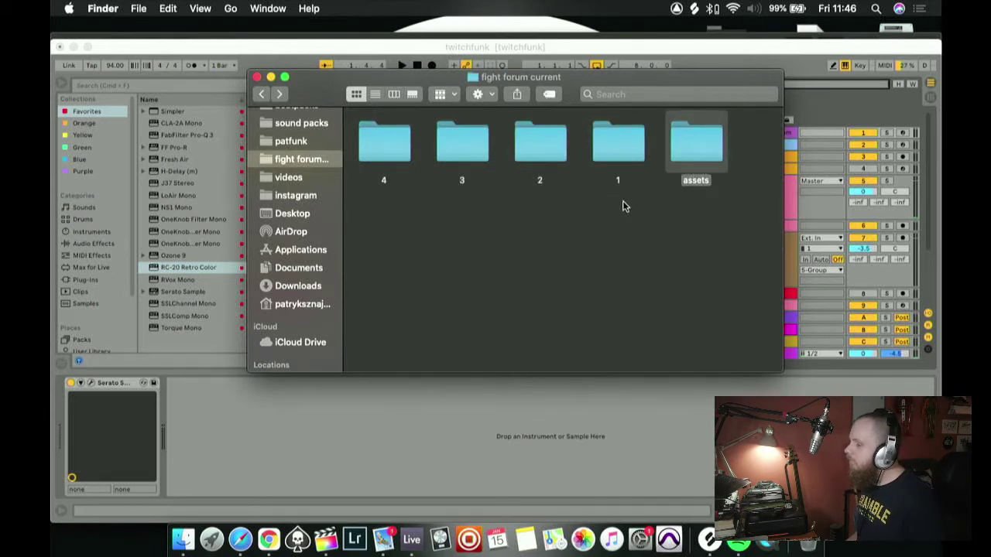
double_click(688, 144)
scroll(604, 311, "down", 1)
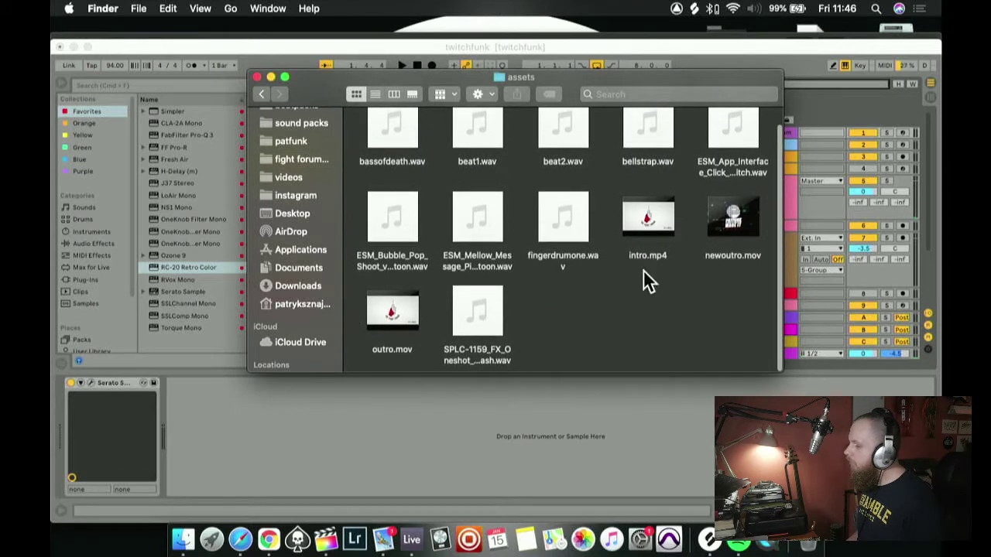
scroll(370, 288, "up", 1)
scroll(370, 288, "down", 1)
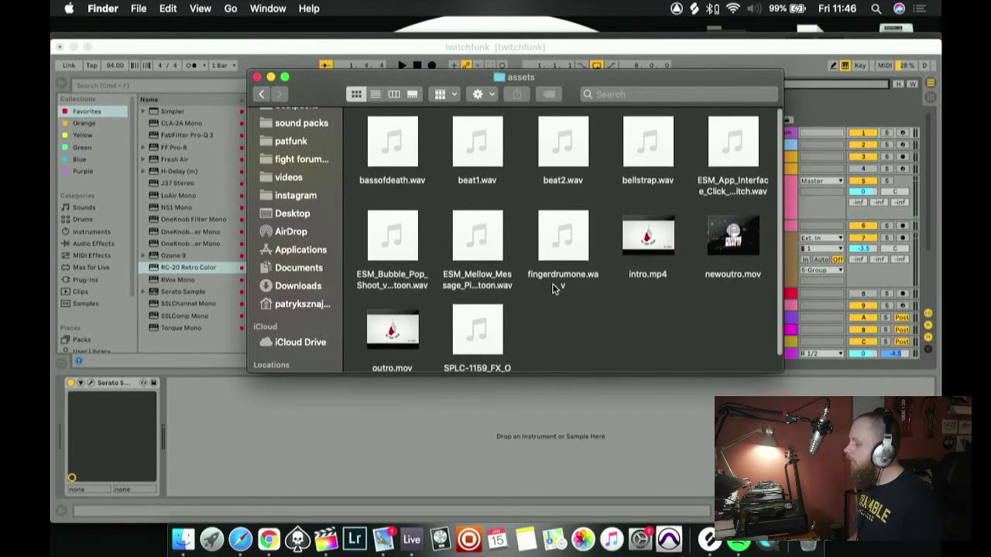
scroll(454, 225, "down", 2)
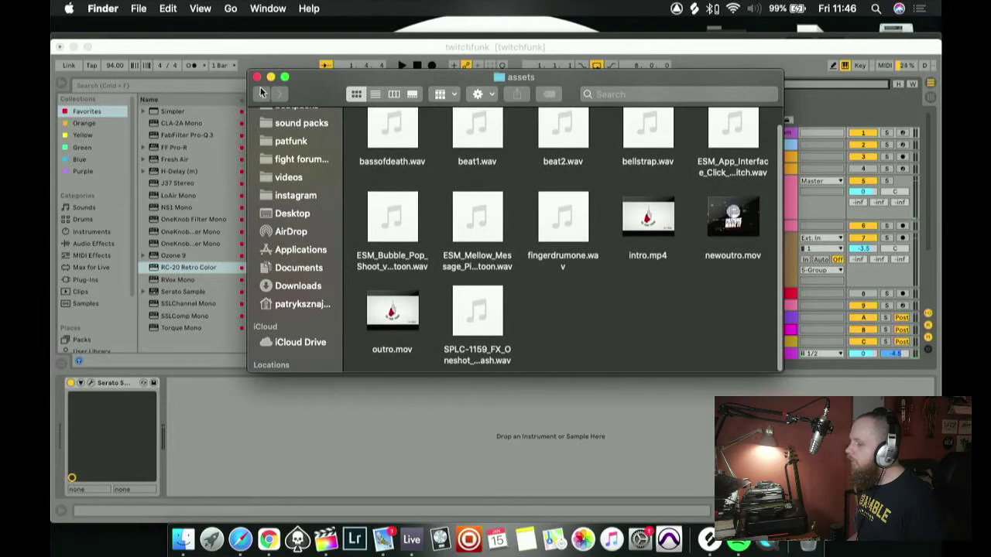
left_click(261, 93)
left_click_drag(429, 80, 386, 64)
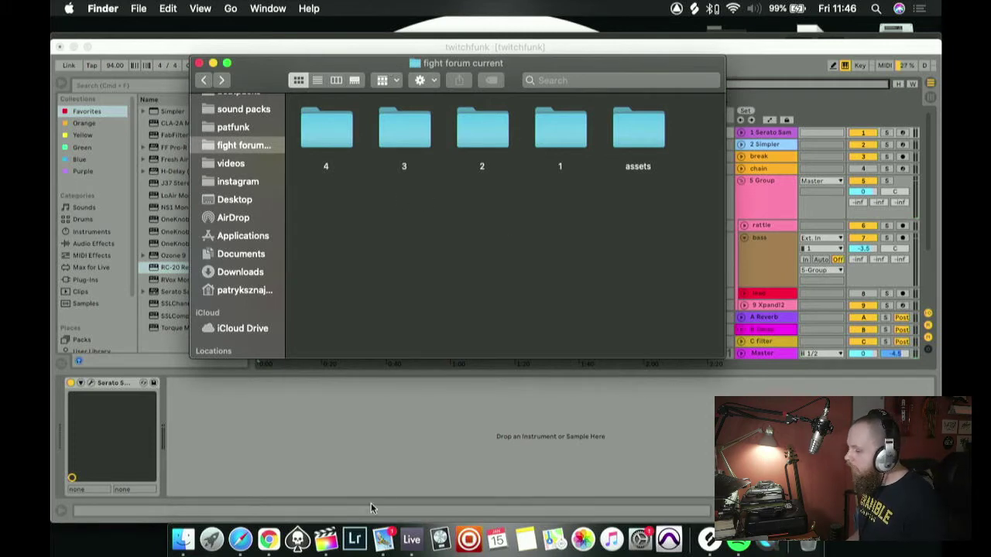
left_click(325, 548)
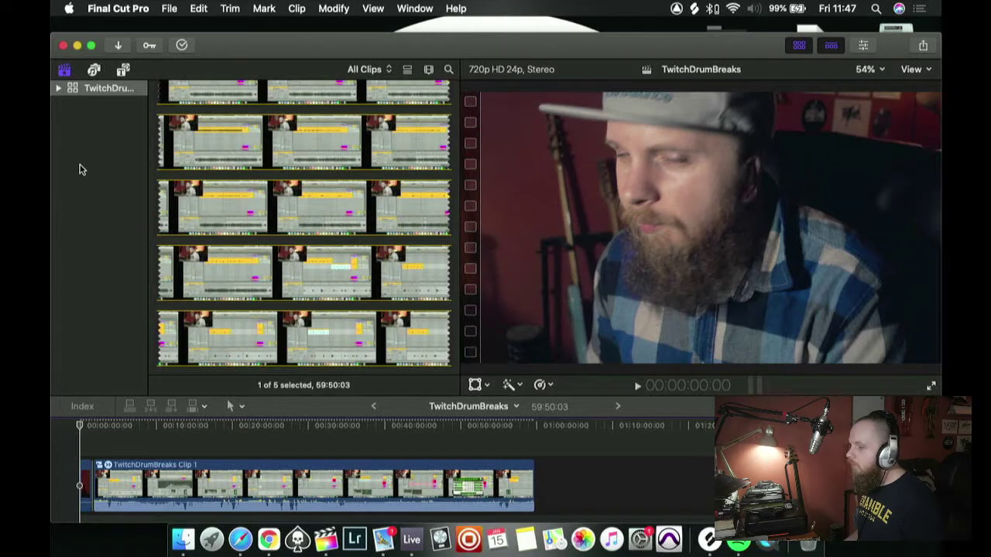
double_click(274, 52)
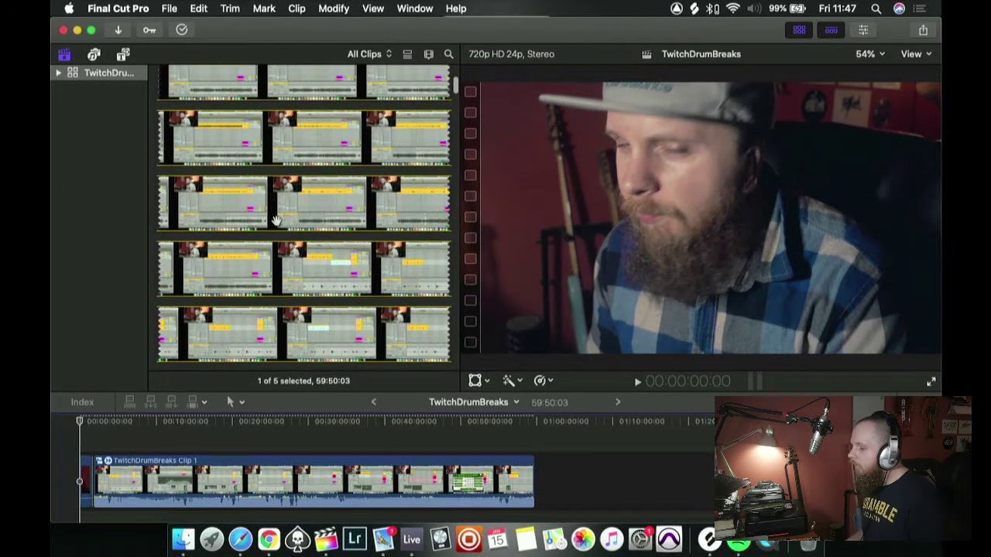
right_click(103, 132)
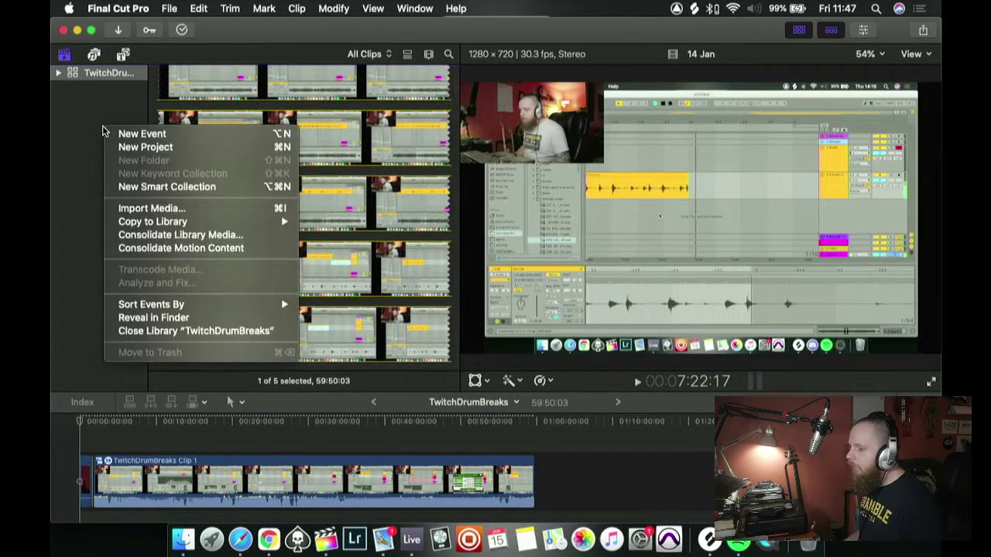
left_click(78, 129)
left_click(167, 10)
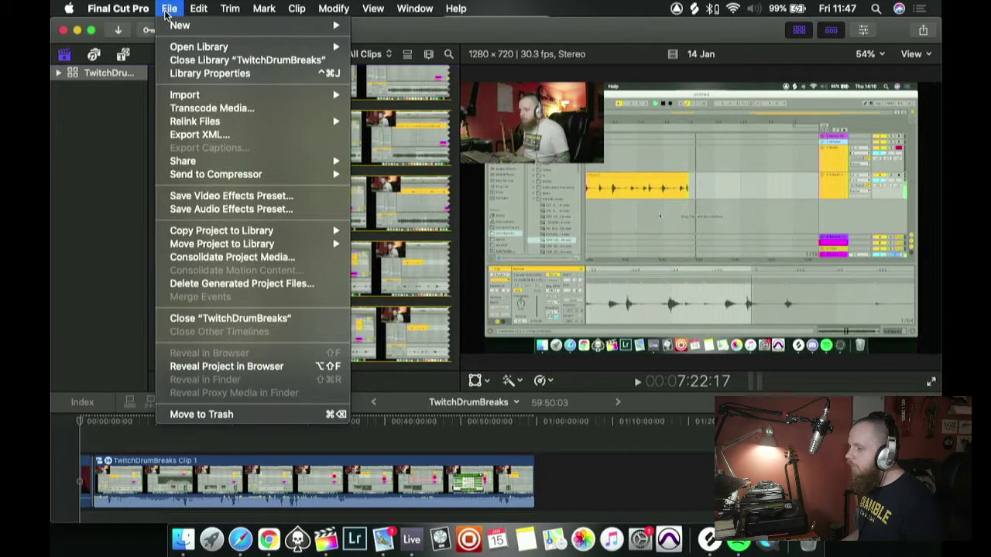
mouse_move(217, 28)
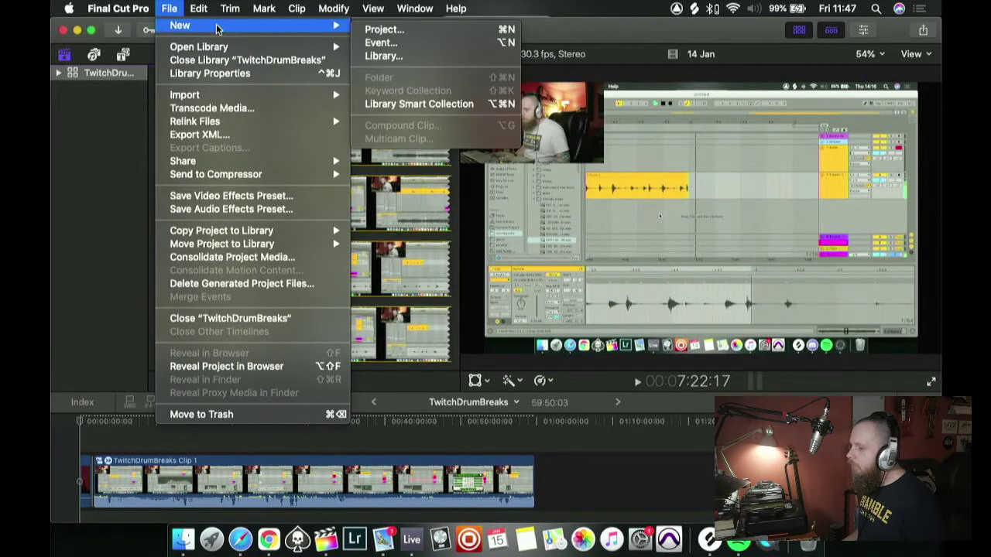
left_click(393, 56)
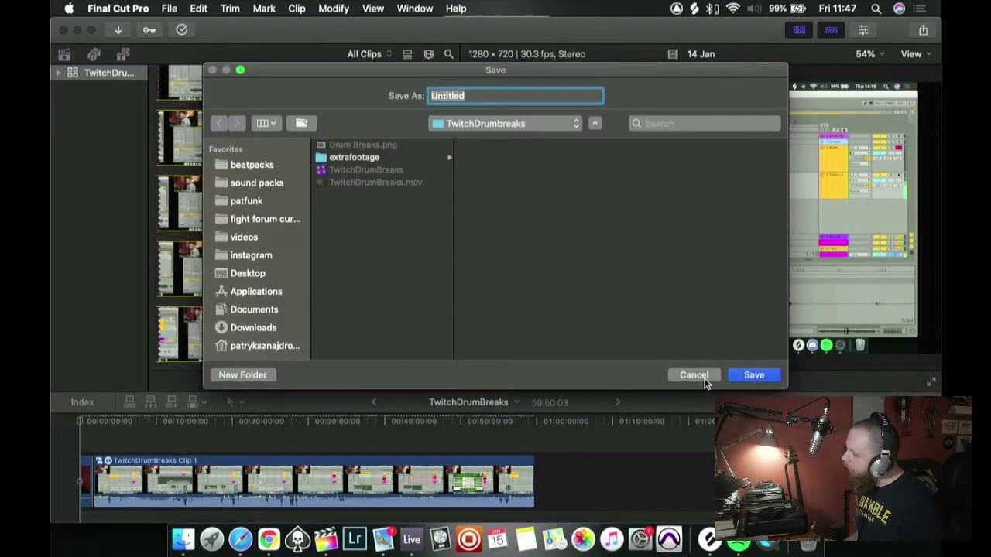
left_click(707, 377)
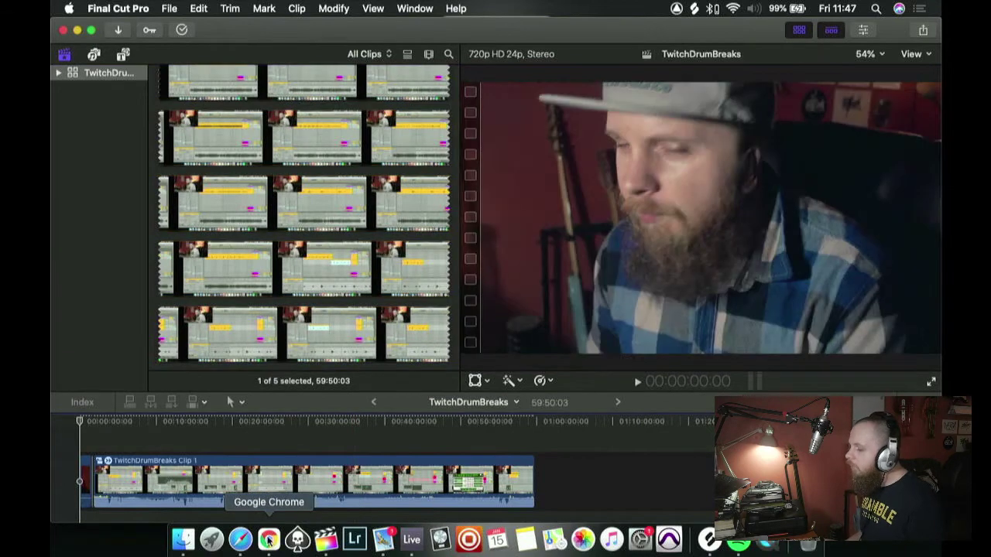
- Switch to Finder, open folder 1 and play the beginning of P1130370.MP4 to identify the footage
left_click(183, 539)
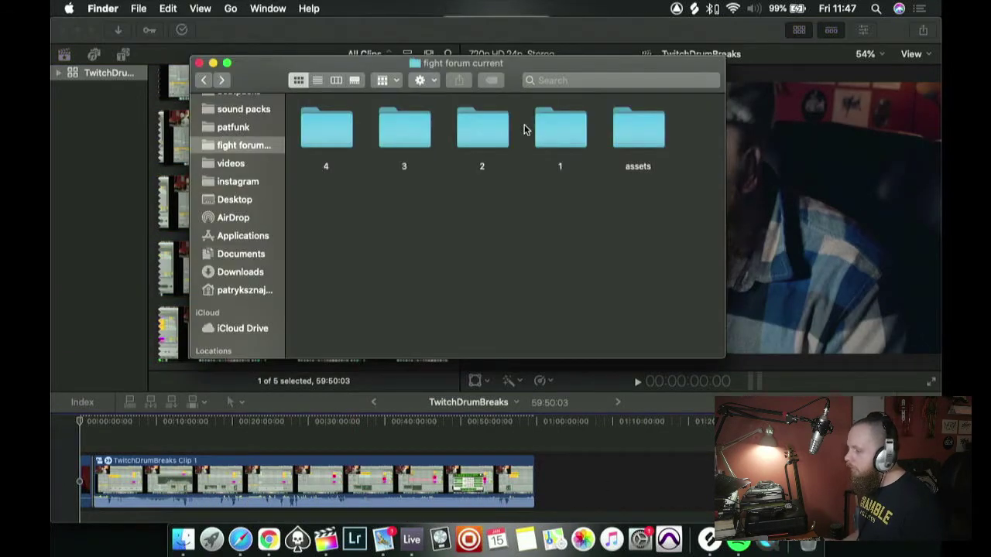
left_click(562, 127)
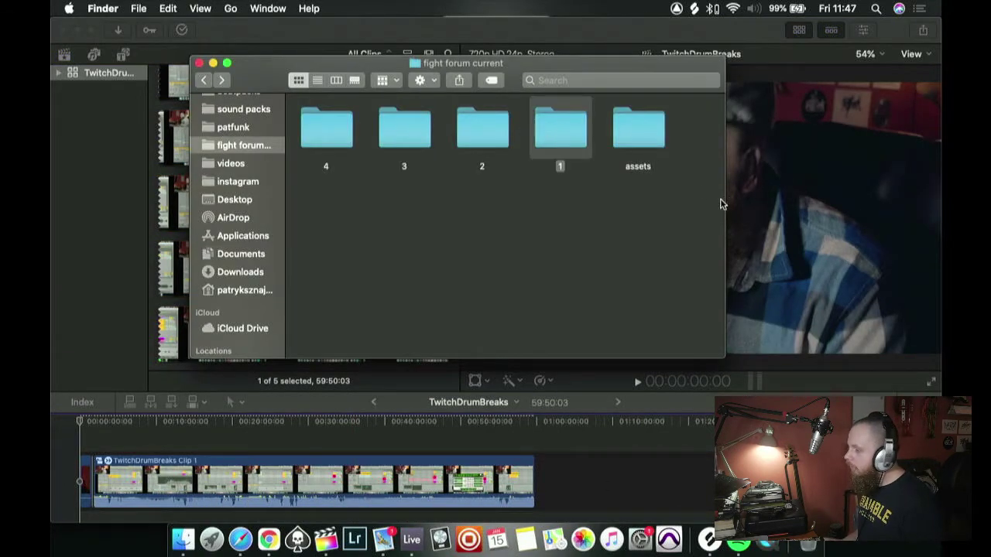
double_click(553, 133)
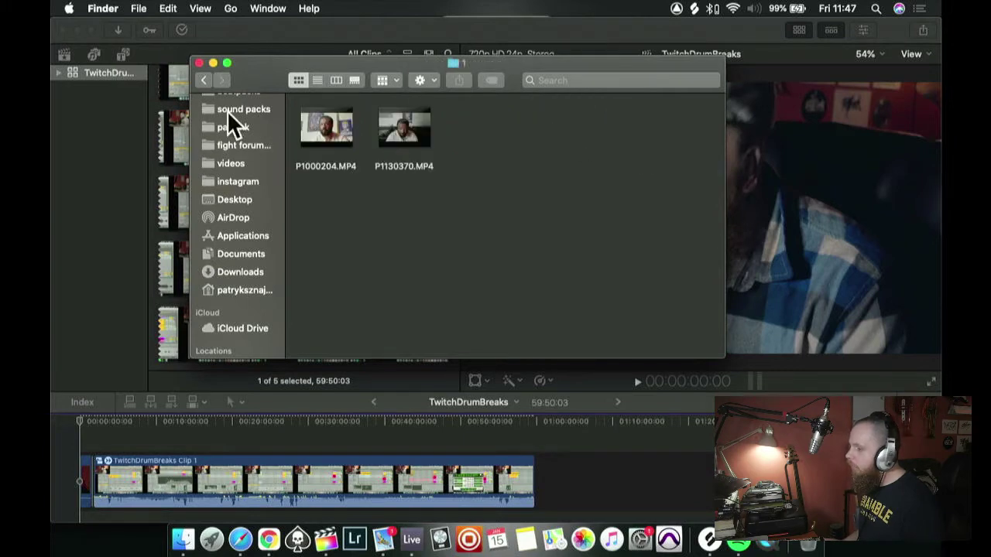
left_click(204, 83)
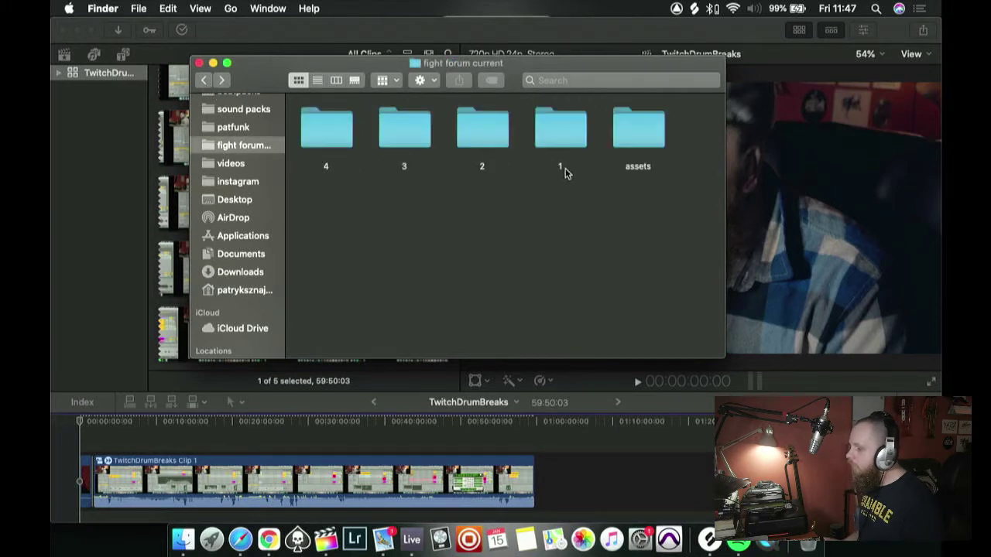
double_click(549, 133)
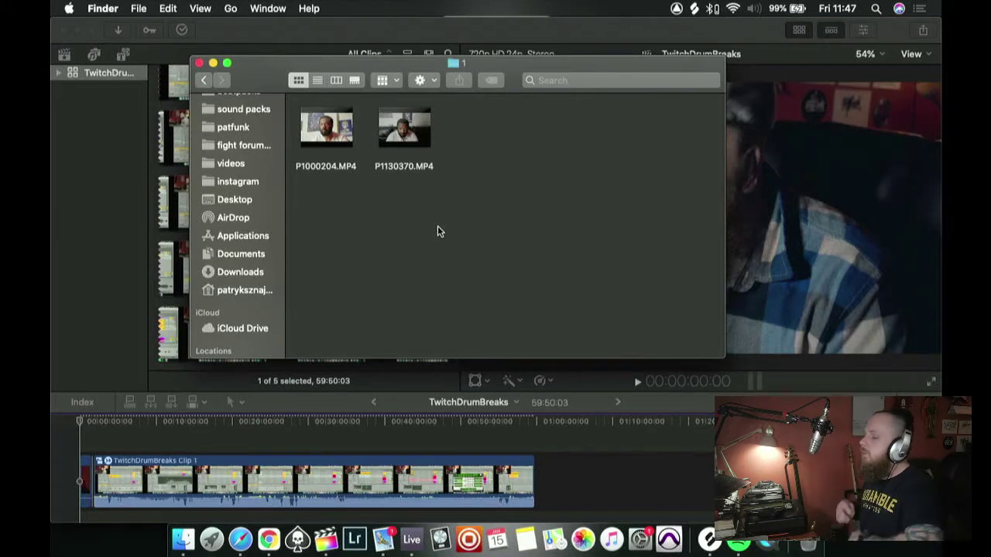
mouse_move(416, 145)
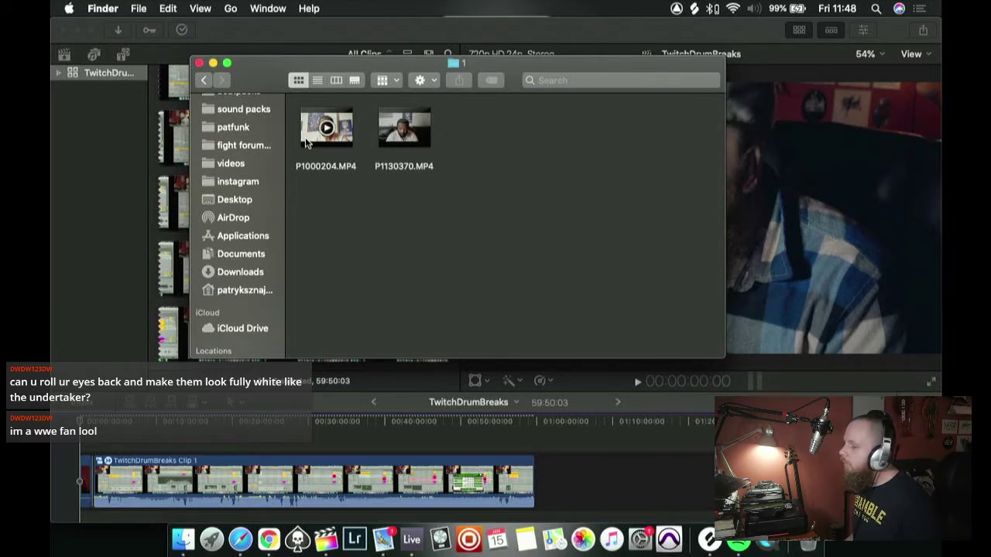
double_click(386, 143)
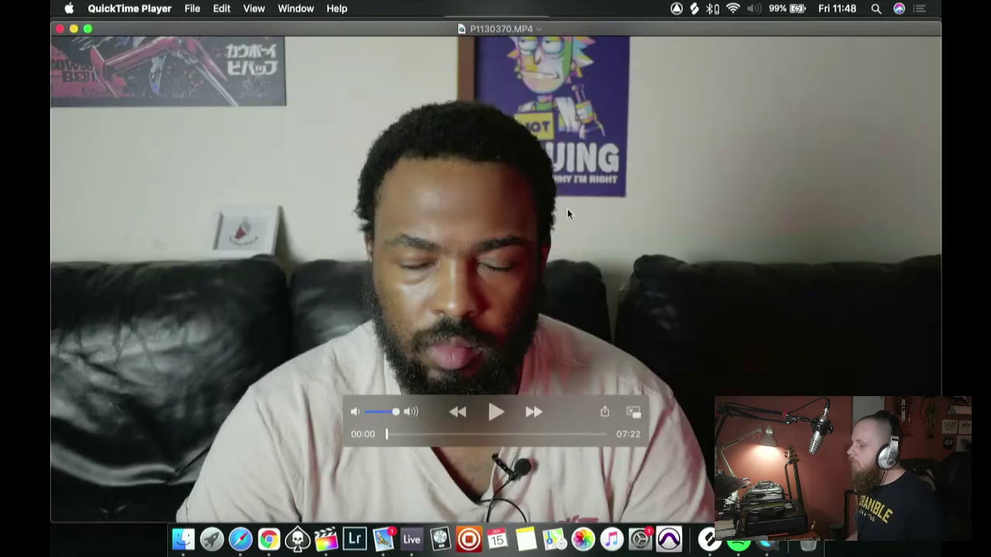
key("space")
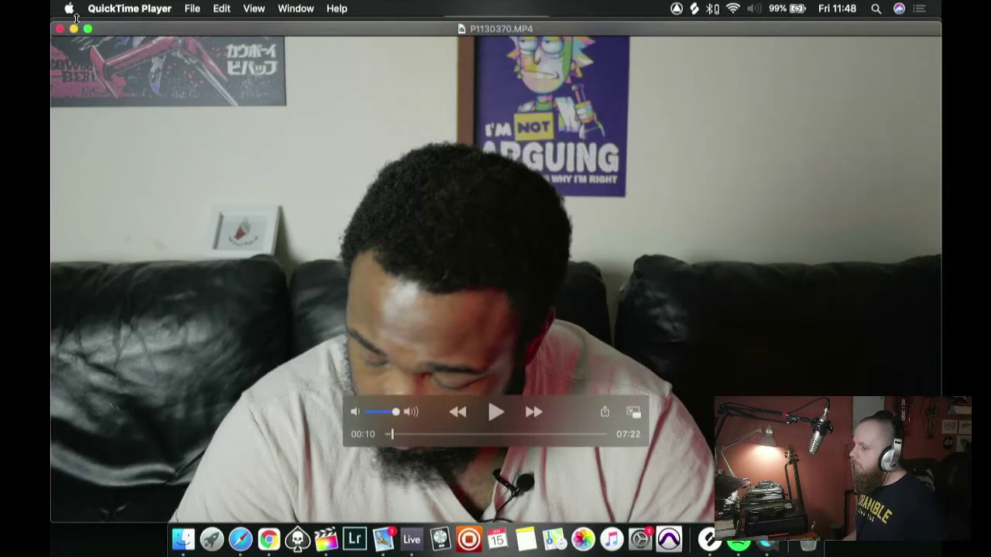
left_click(59, 30)
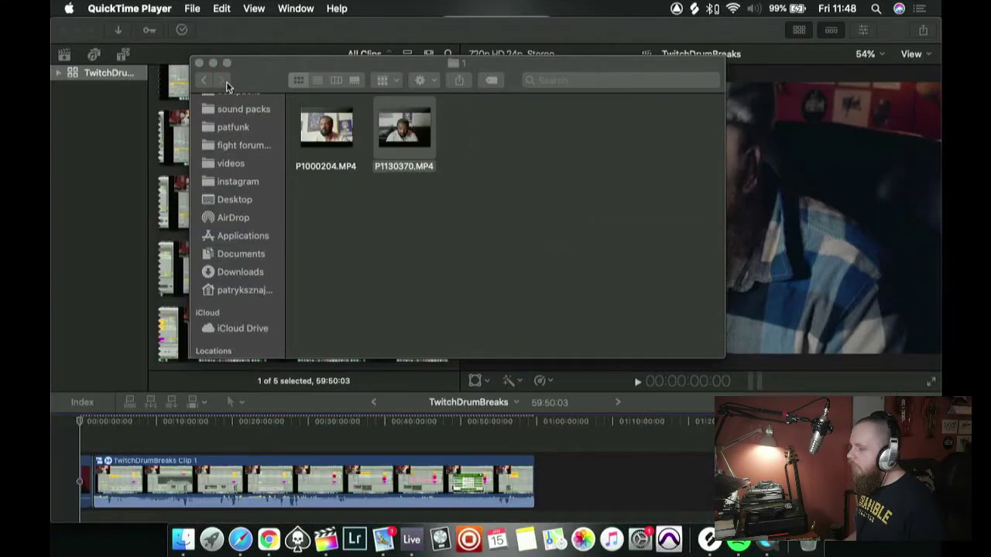
- Rename folder 1 in the fight forum current folder as "hooker vs chandler"
left_click(203, 81)
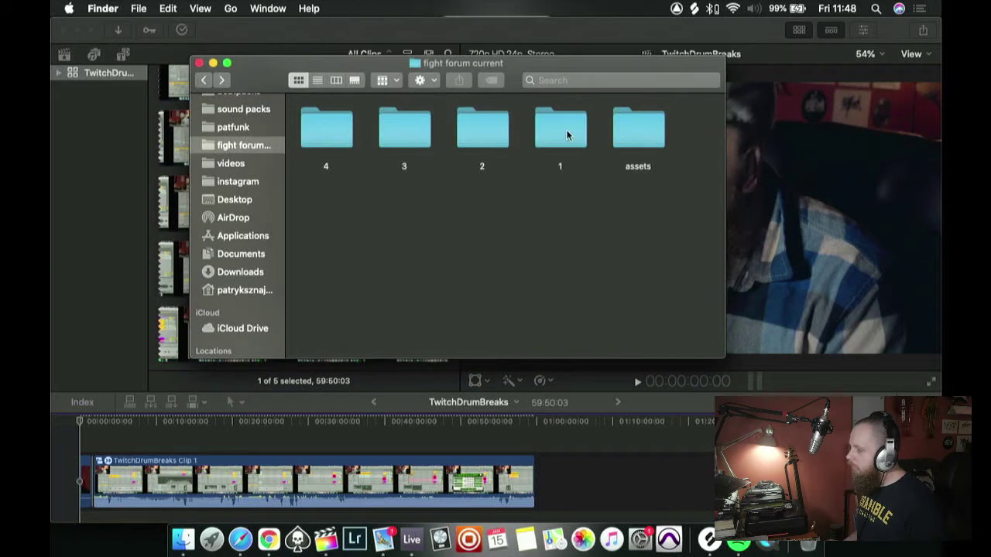
right_click(566, 136)
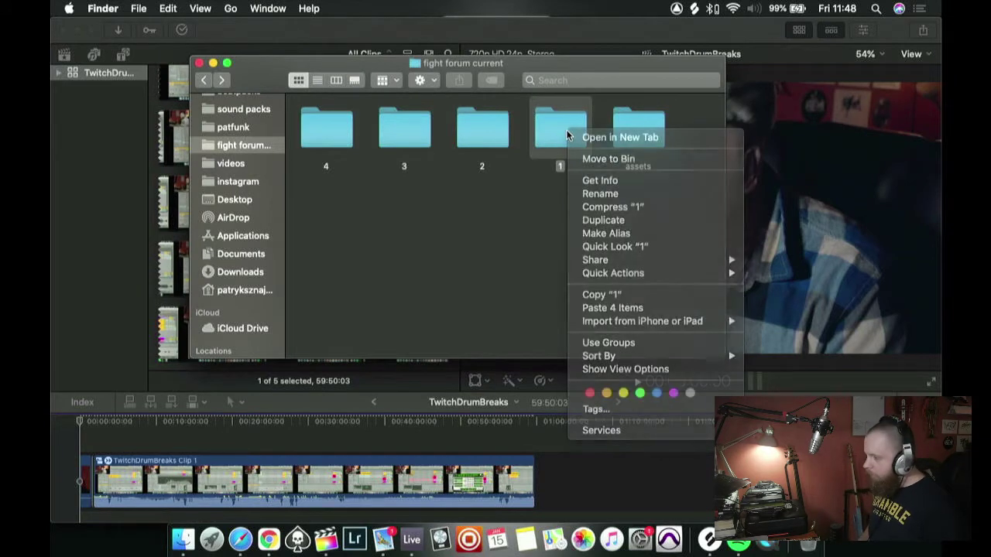
key("Escape")
key("Return")
type("hooker vs chandler")
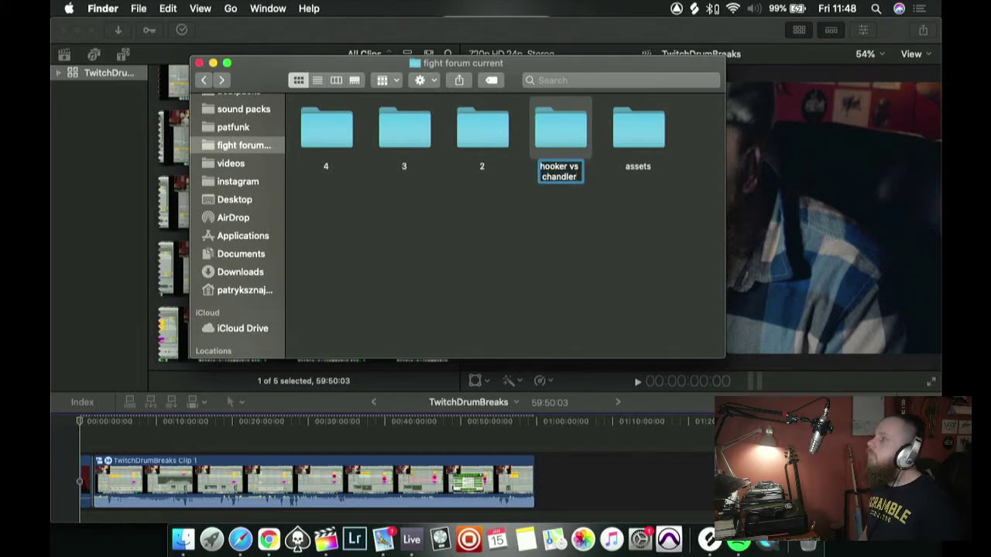
key("Return")
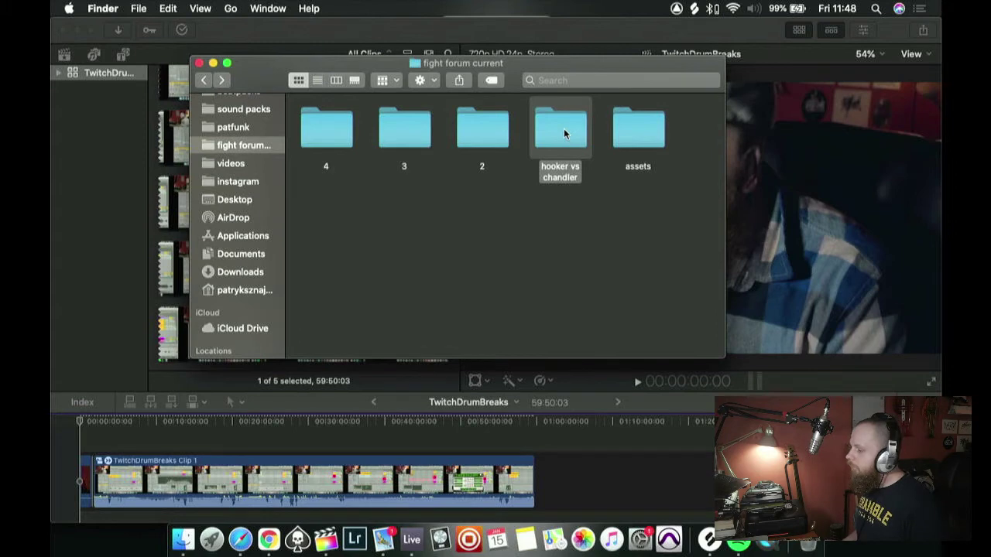
- Open folder 2 and play the beginning of P1130371.MP4 to identify the footage, then close the video
double_click(491, 129)
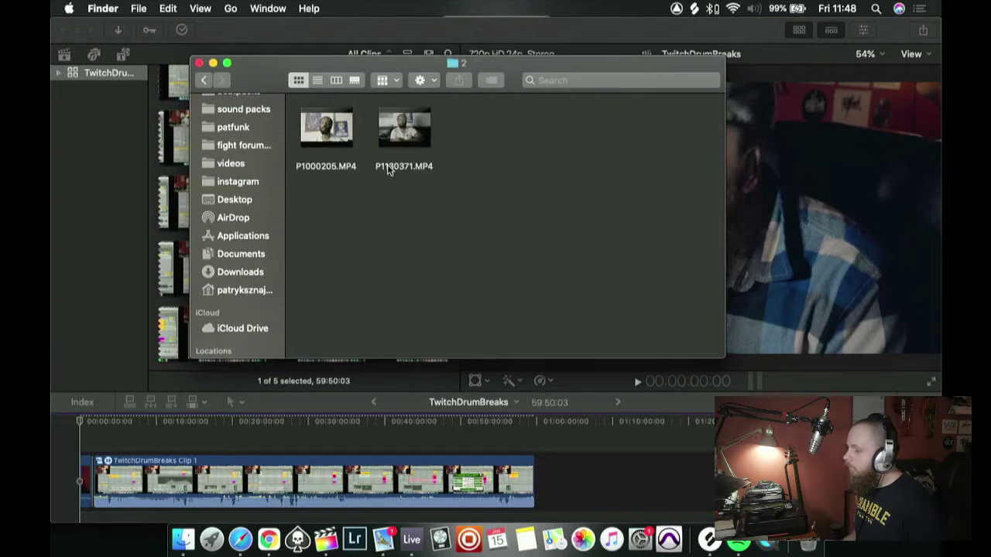
double_click(395, 141)
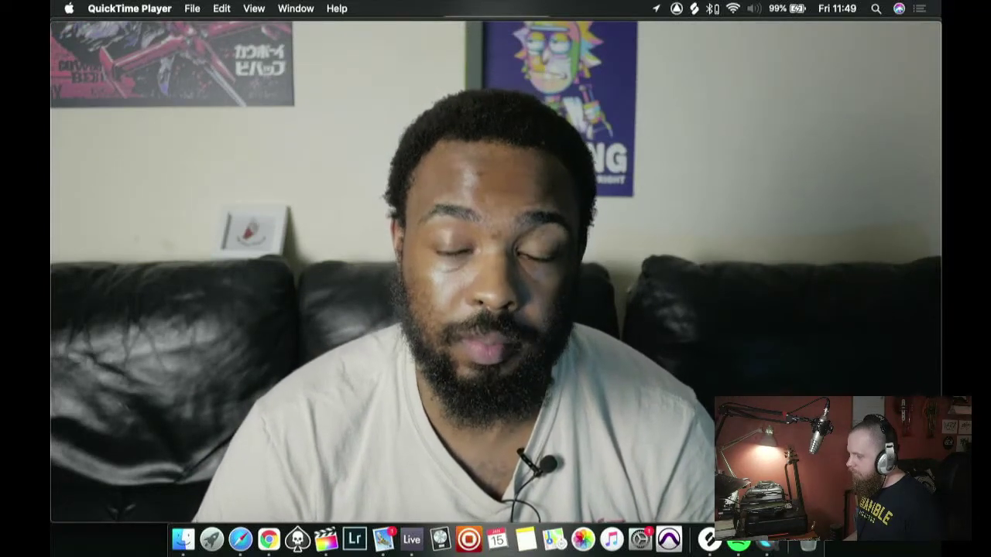
key("space")
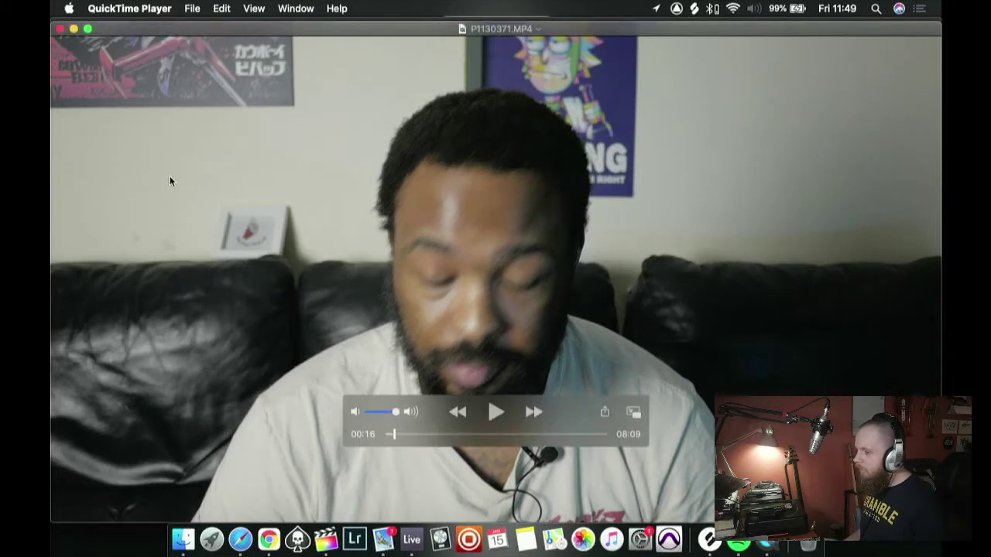
left_click(61, 29)
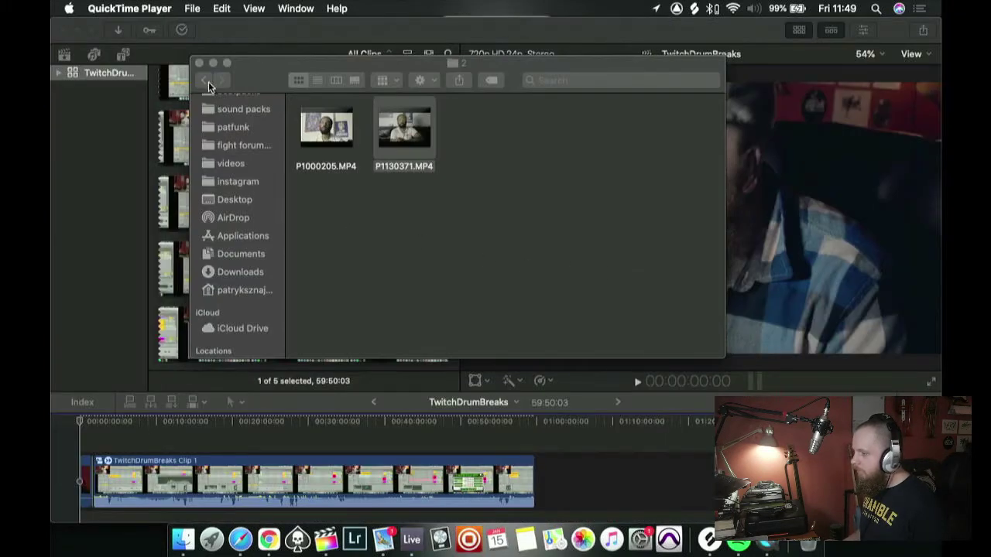
- Return to the fight forum current folder and rename folder 2 as "mcgreggor vs poirier"
left_click(204, 81)
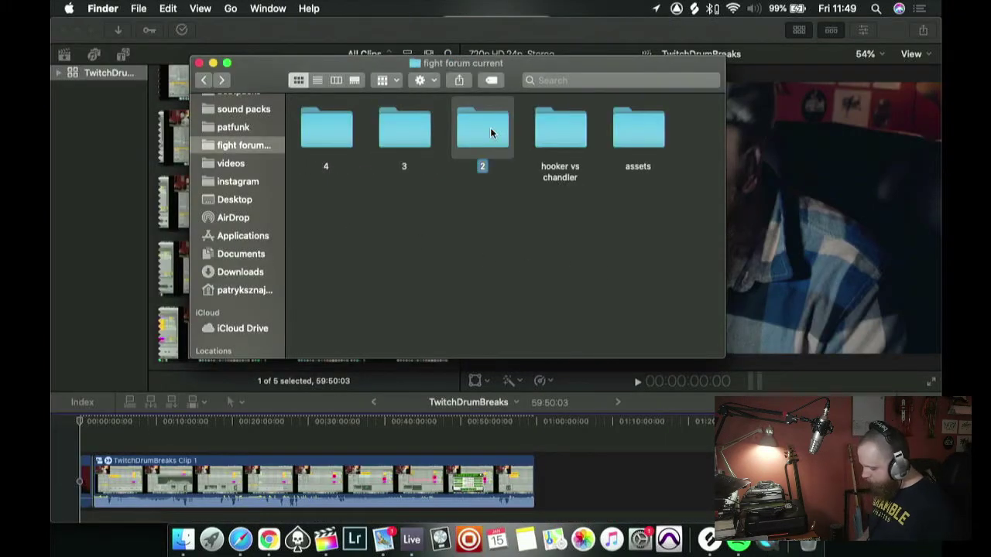
type("mcgreggor")
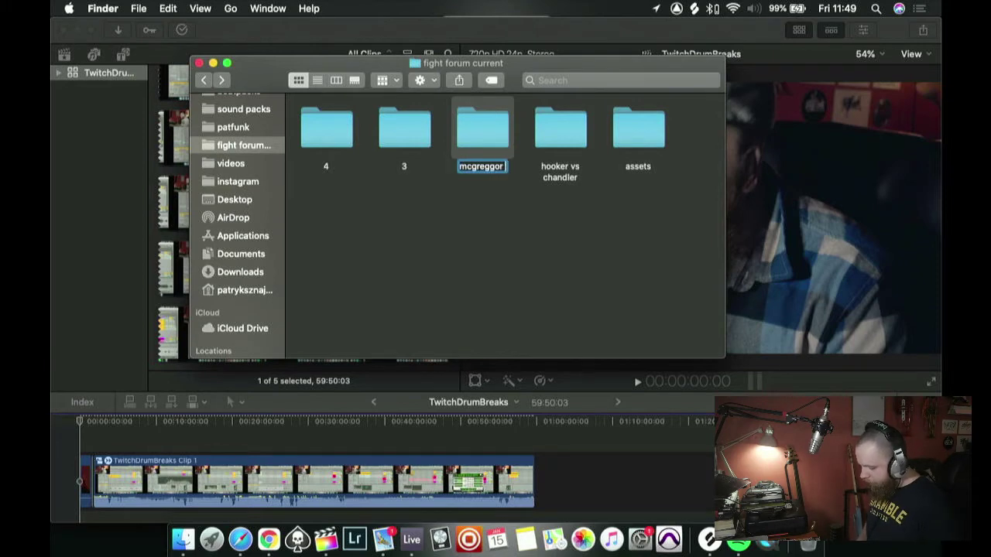
type(" vs poir")
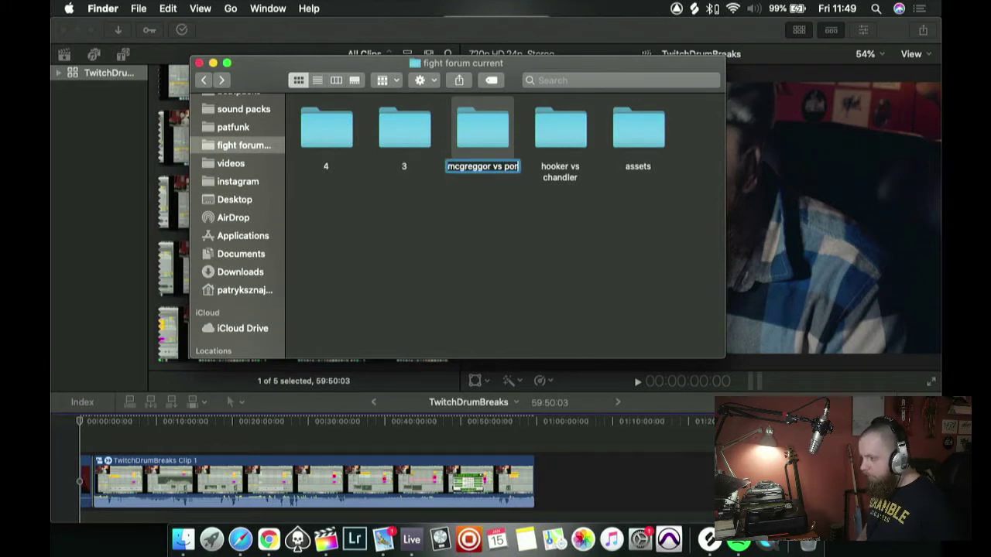
type("ier")
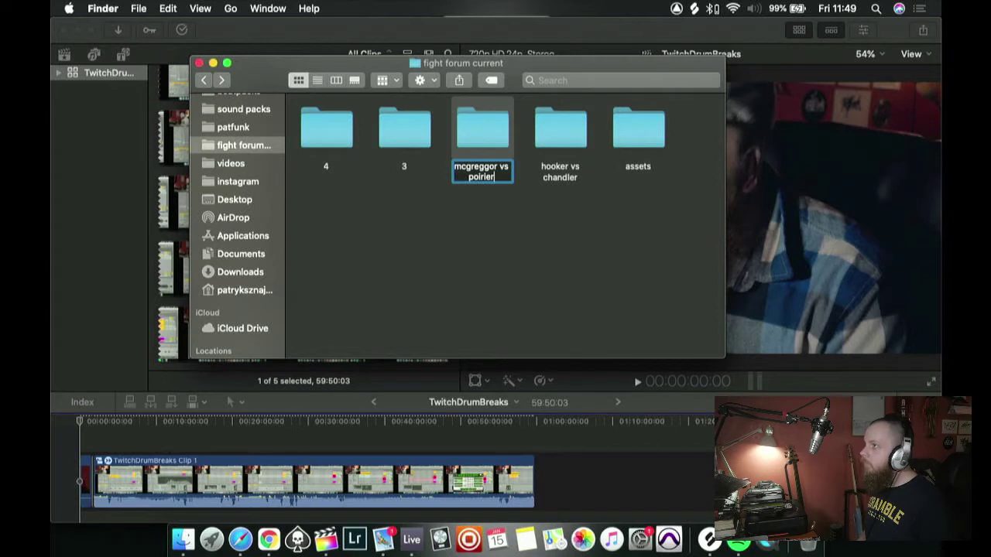
key("Return")
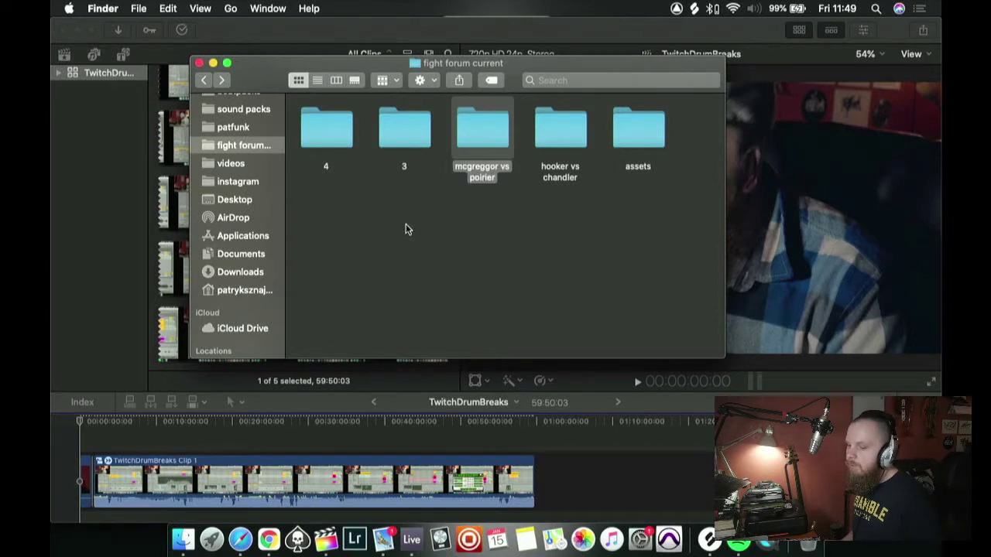
- Play the beginning of P1130372.MP4 in folder 3 to identify the footage, and go back to the fight forum current folder
left_click(411, 130)
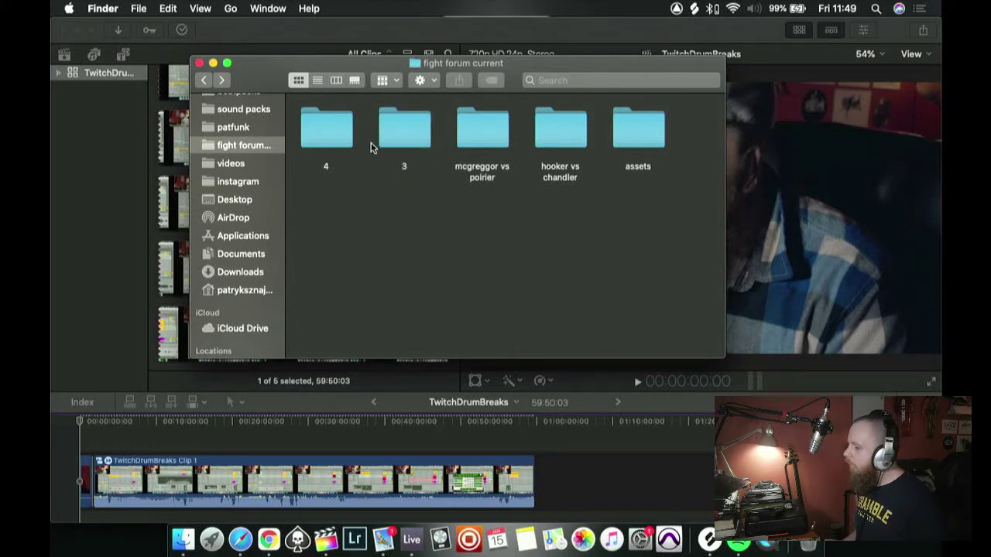
double_click(400, 133)
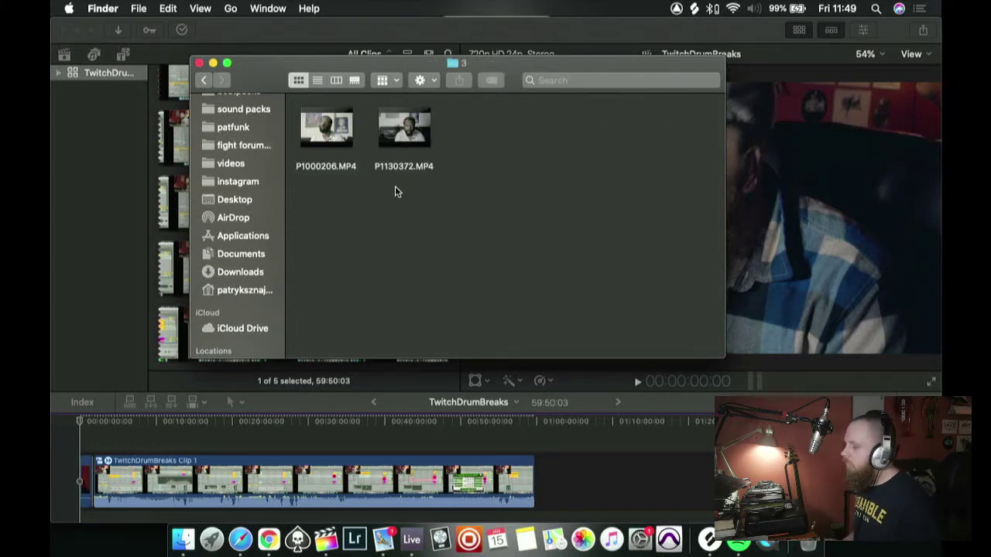
double_click(402, 130)
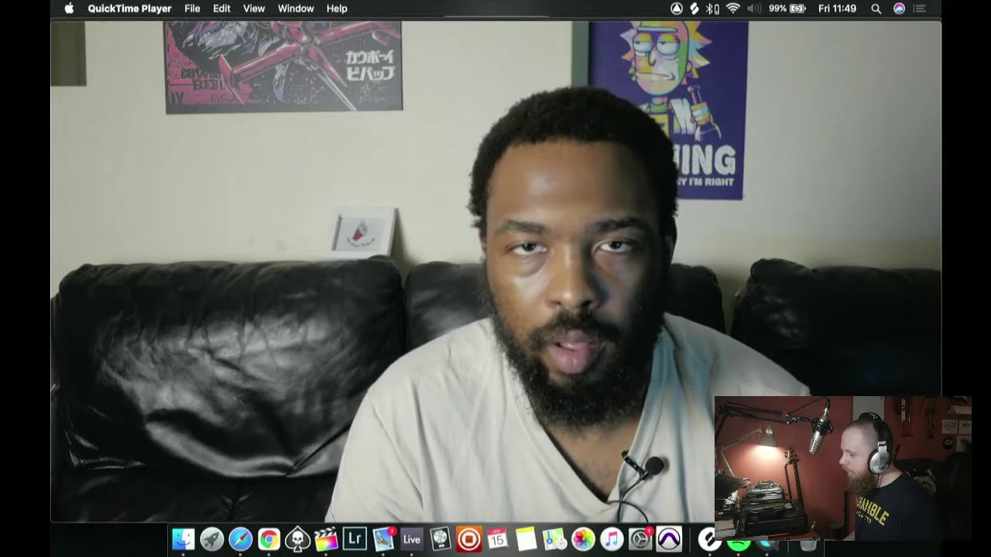
key("space")
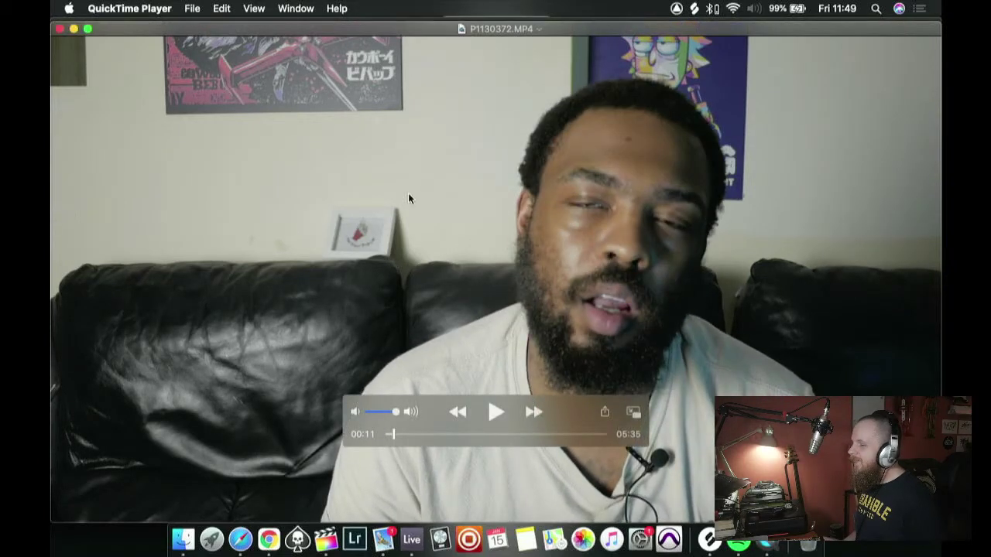
left_click(60, 30)
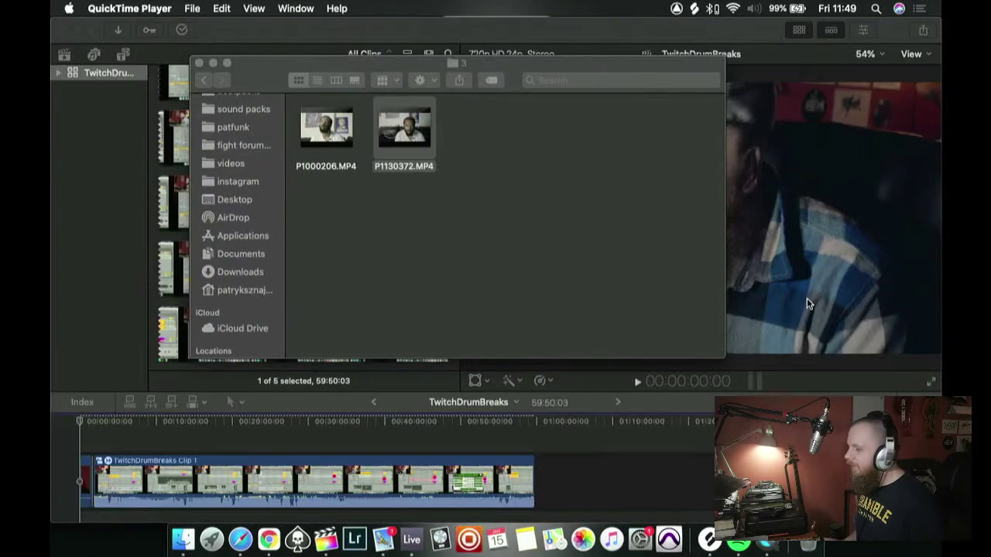
left_click(204, 82)
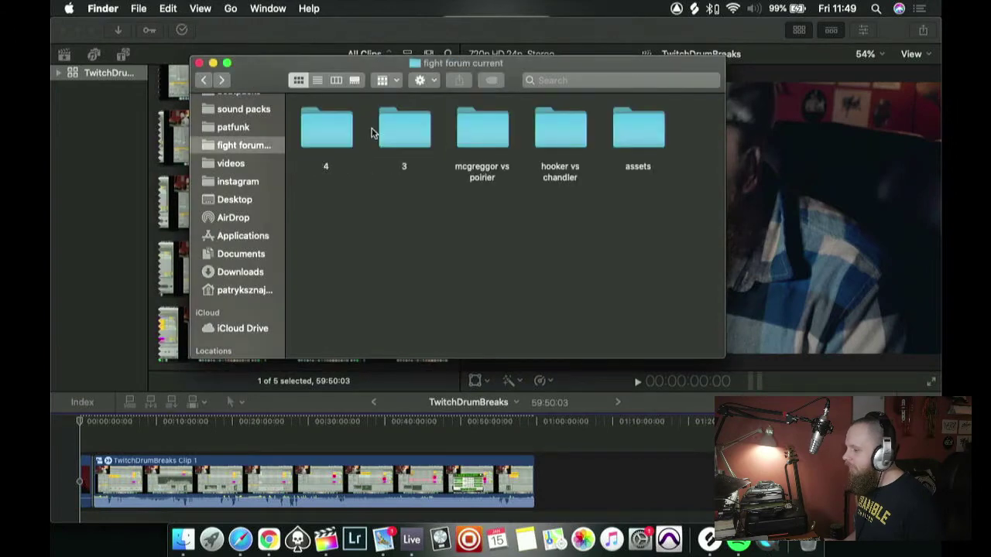
- Reopen P1130372.MP4 from folder 3 and replay its opening seconds to catch which fight is announced
left_click(402, 130)
double_click(402, 130)
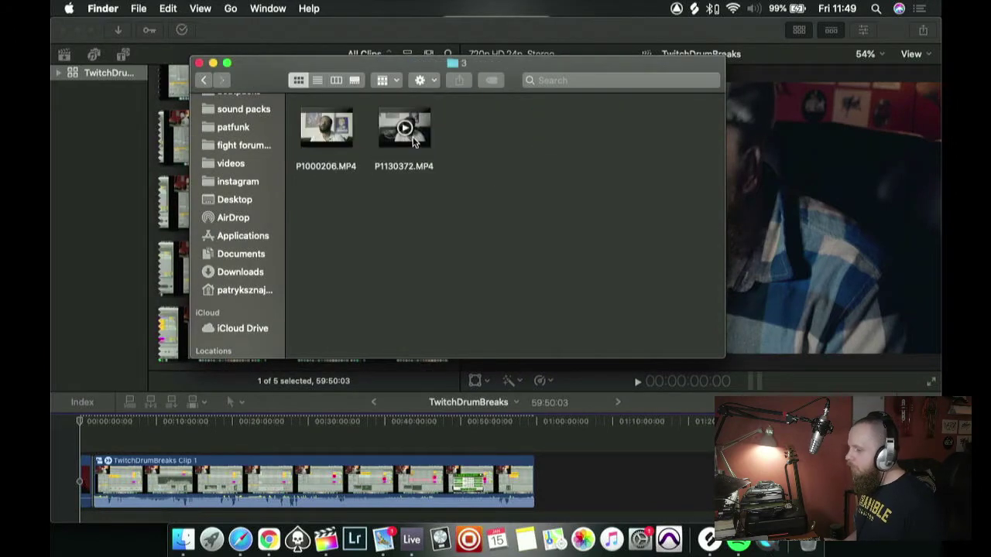
double_click(390, 141)
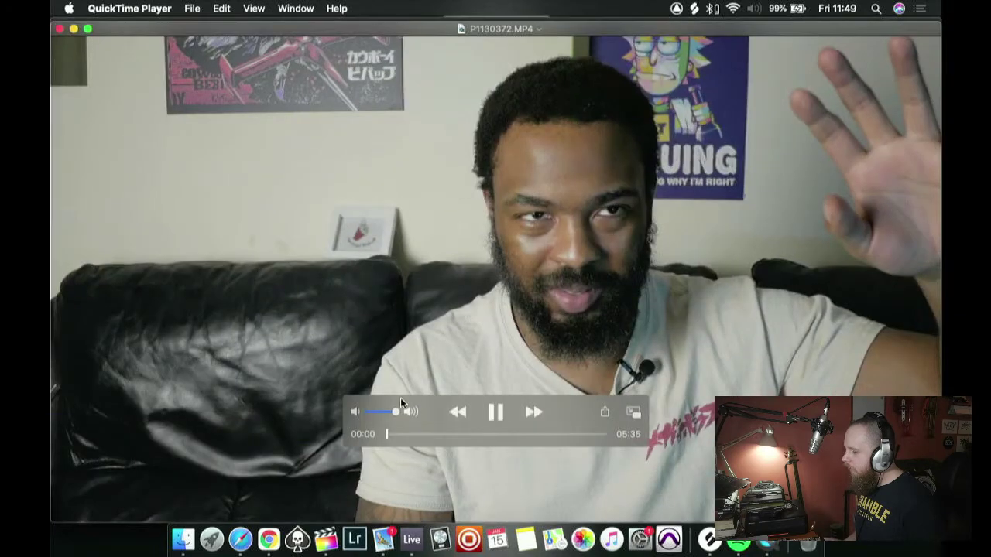
left_click(397, 434)
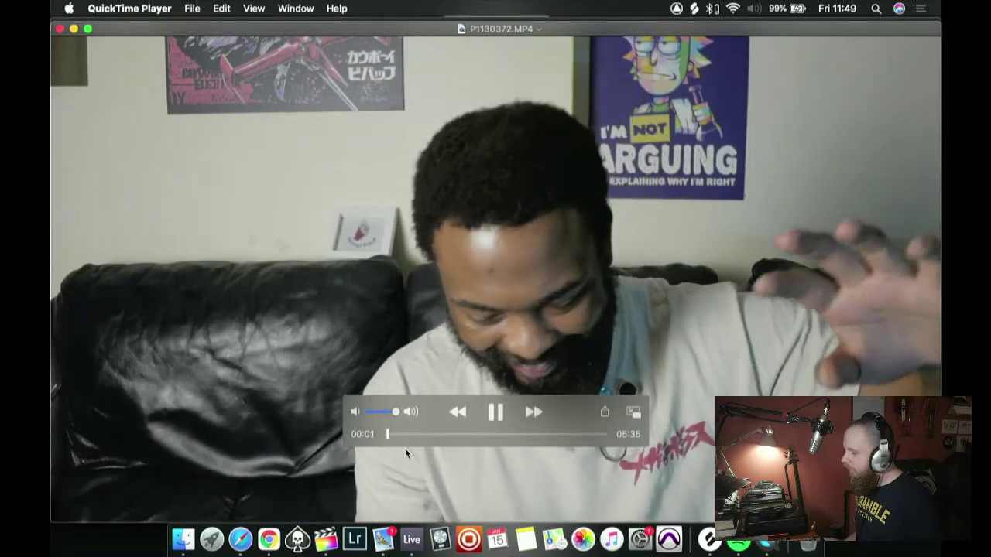
left_click_drag(396, 438, 389, 436)
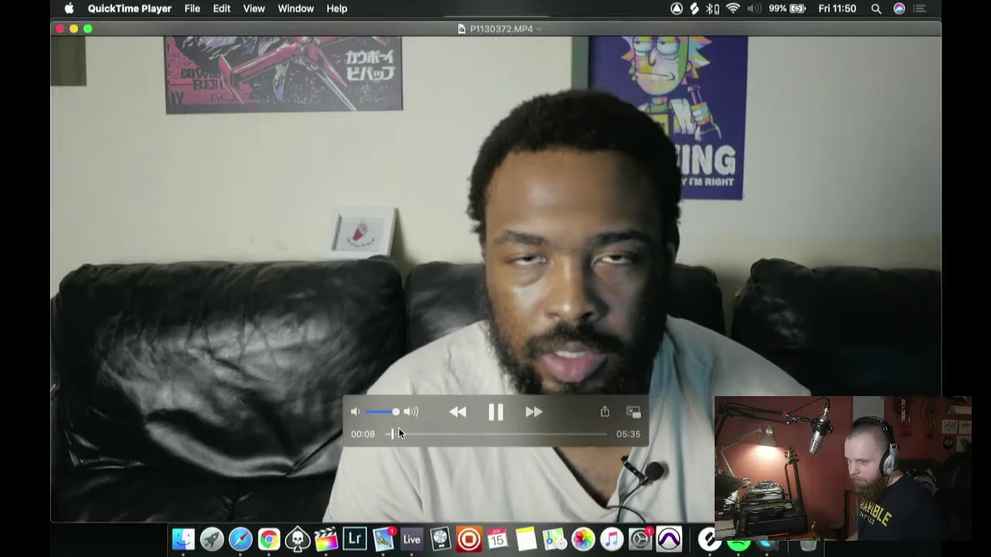
key("space")
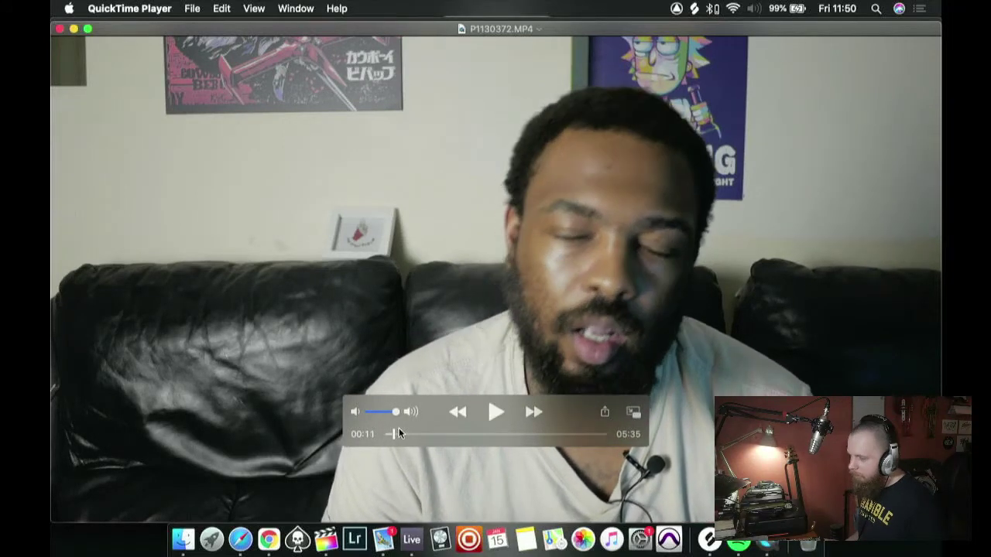
left_click(60, 29)
- Return to the fight forum current folder and rename folder 3 as "kiasa vs magni"
left_click(201, 82)
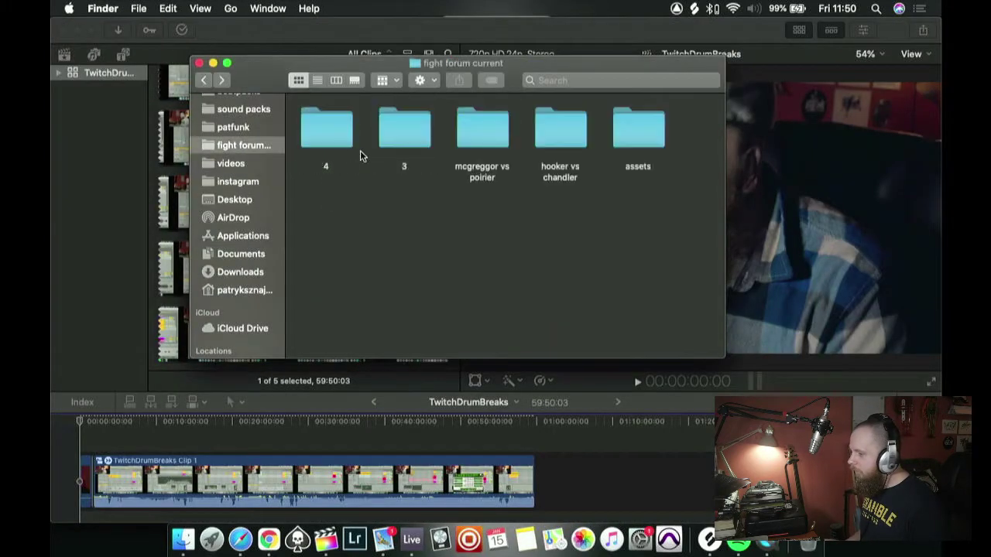
type("kiasa")
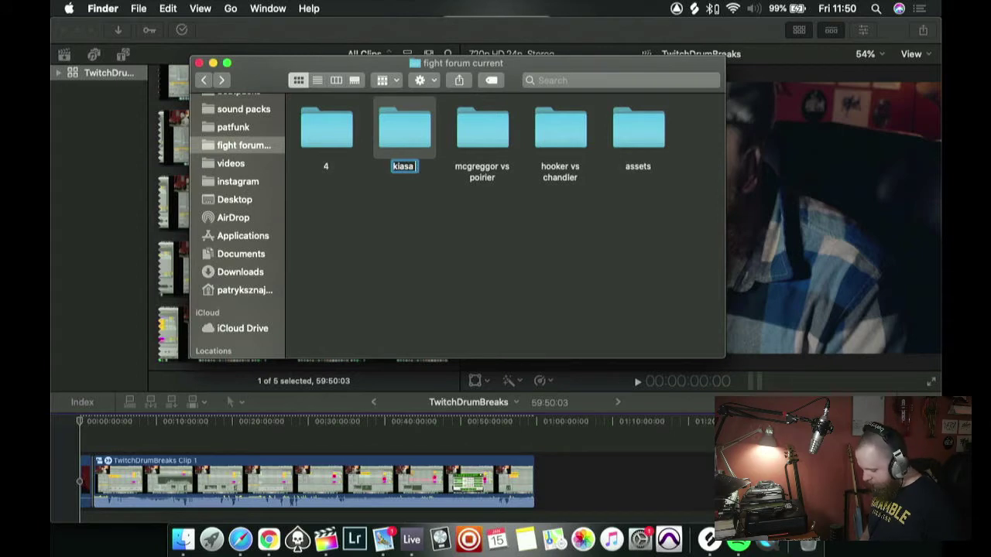
type(" vs magni")
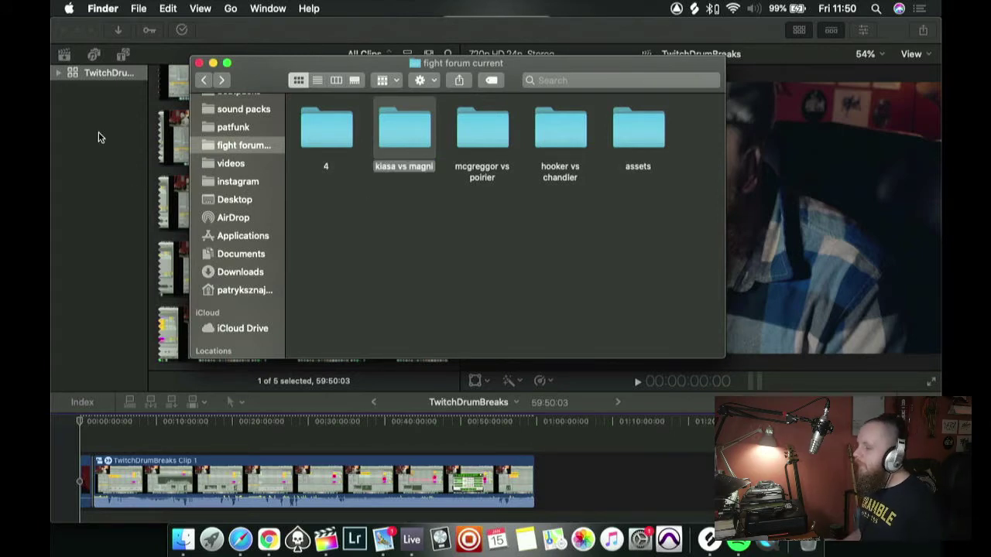
- Open folder 4 and play the beginning of P1130373.MP4 to identify the footage, closing the video when done
left_click(325, 140)
double_click(327, 138)
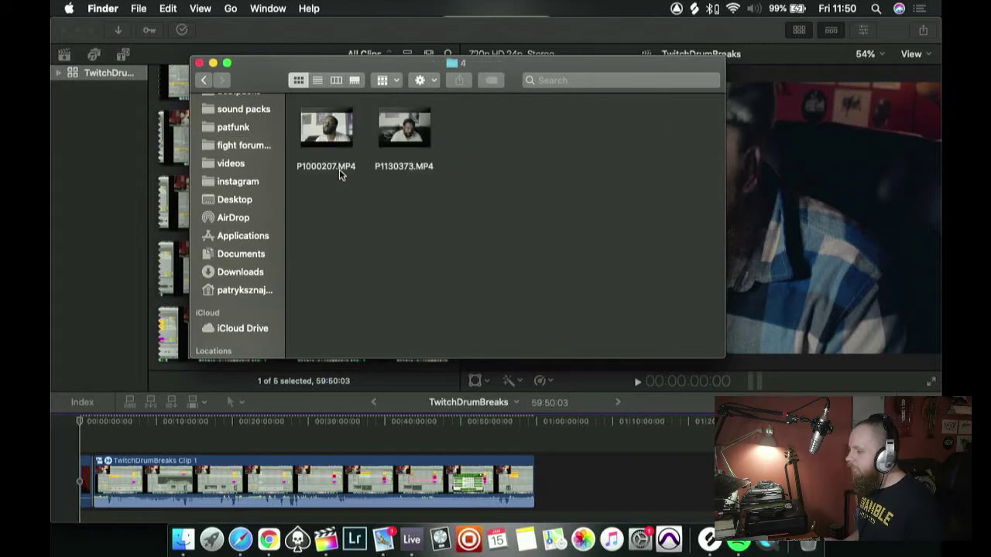
double_click(386, 144)
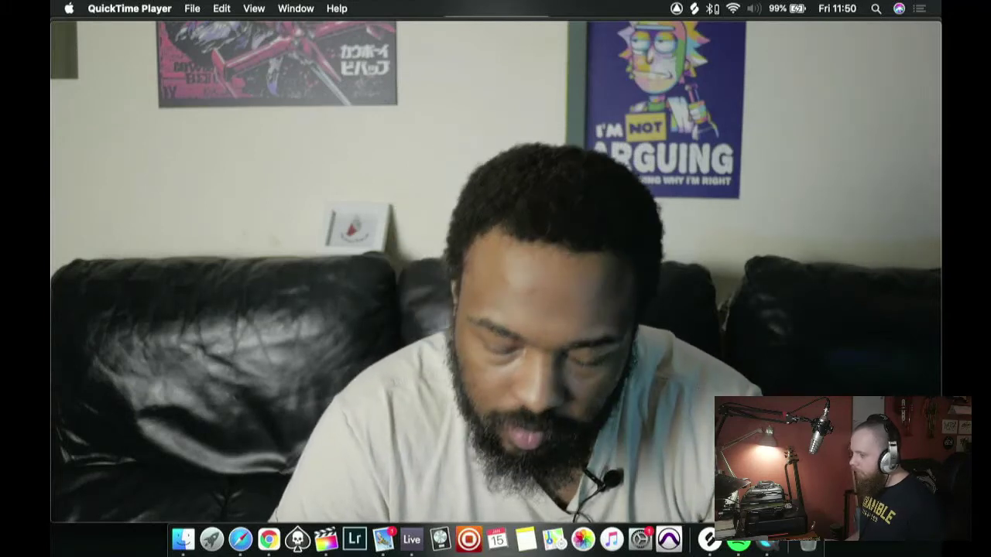
key("space")
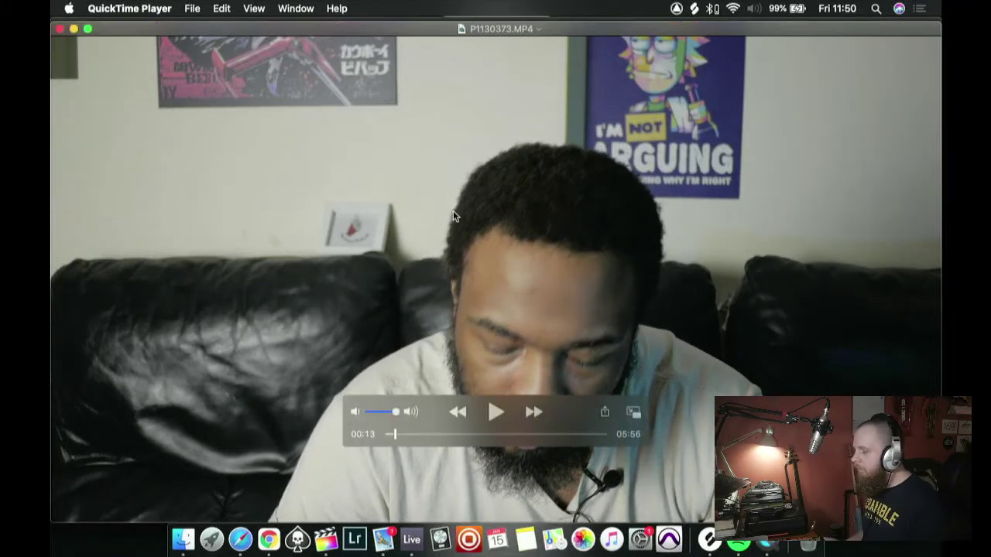
left_click(60, 30)
- Return to the fight forum current folder and rename folder 4 as "diaz"
left_click(204, 81)
left_click(204, 81)
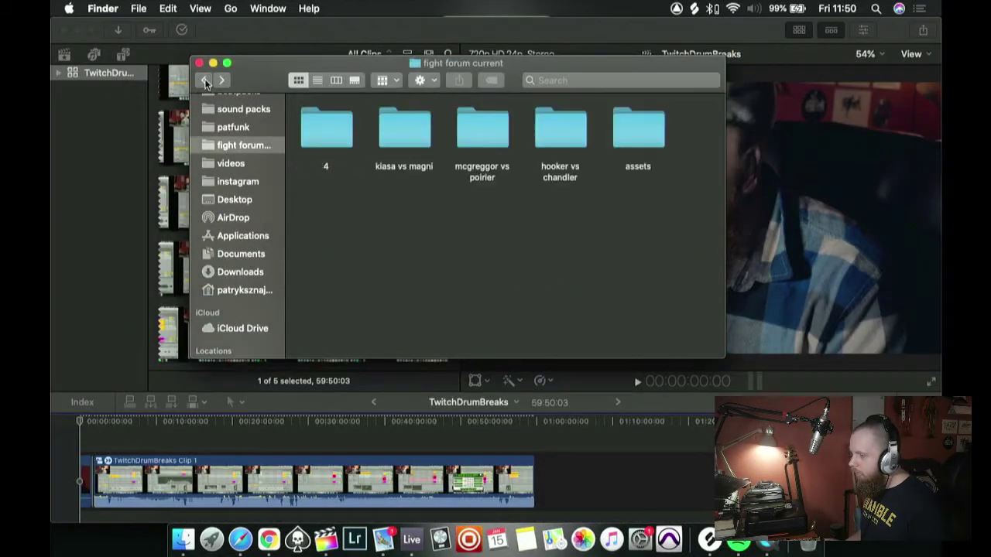
left_click(338, 140)
key("Return")
type("who s")
key("BackSpace")
key("BackSpace")
key("BackSpace")
key("BackSpace")
key("BackSpace")
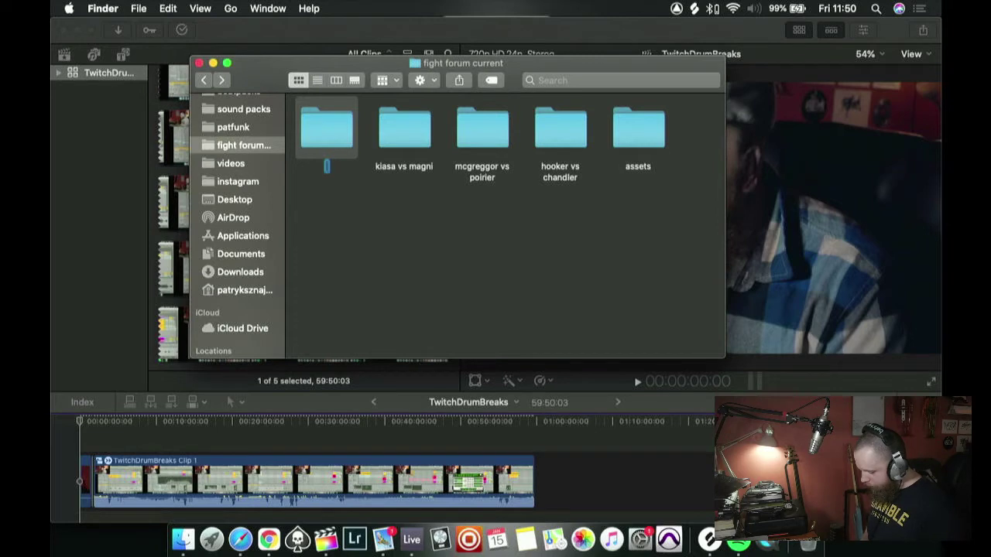
type("diaz")
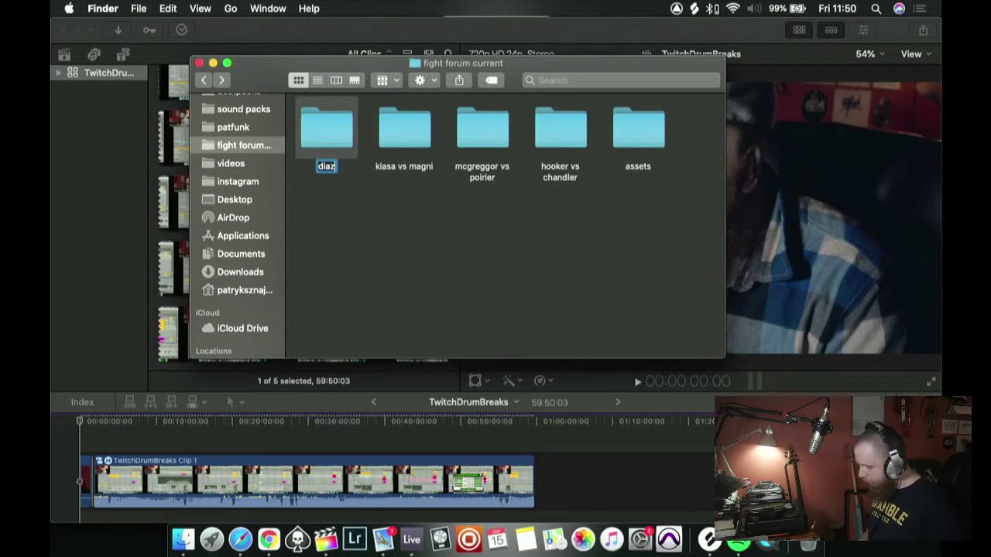
key("Return")
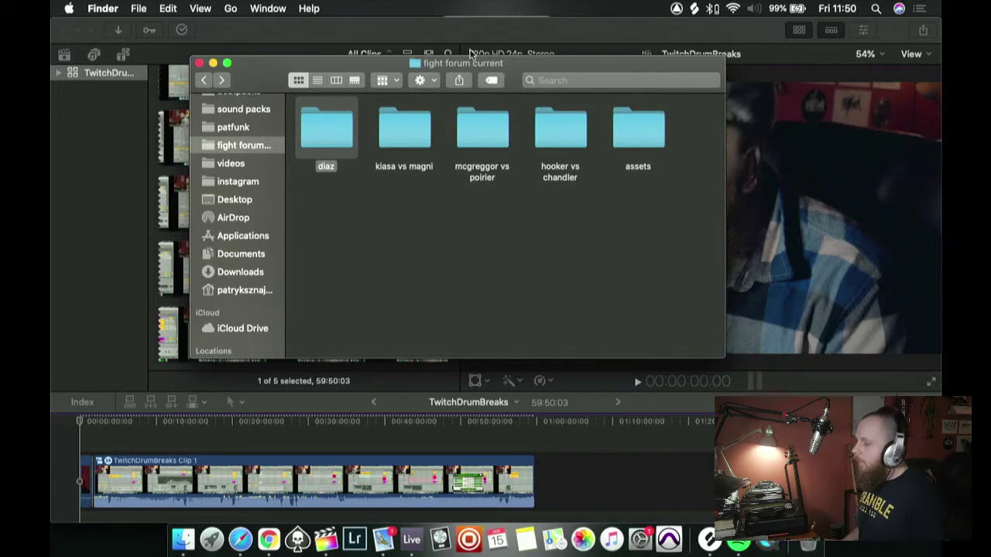
- Switch to Final Cut Pro and create a new library named "Hooker vs Chandler" in the hooker vs chandler folder of fight forum current
left_click(109, 138)
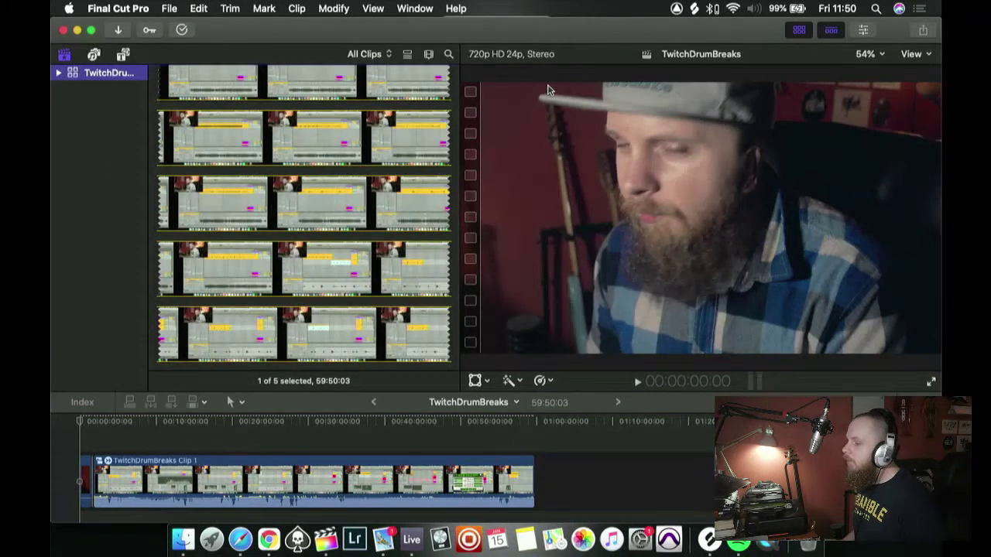
left_click(167, 9)
mouse_move(291, 27)
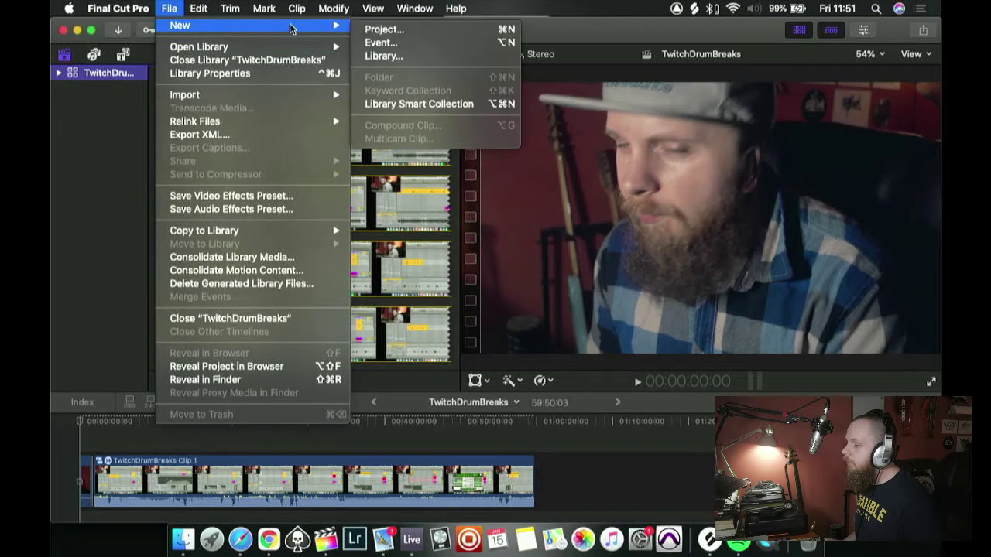
left_click(381, 56)
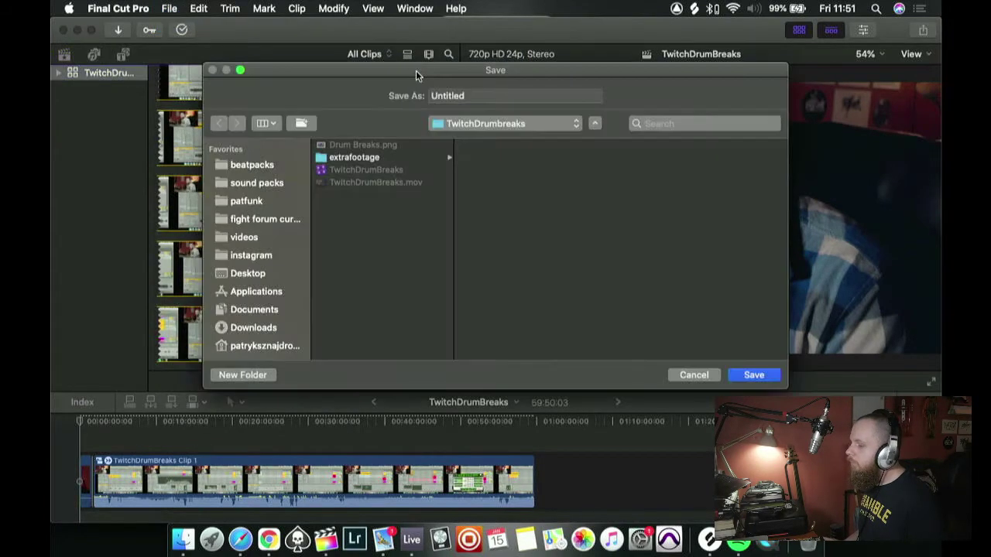
left_click(273, 219)
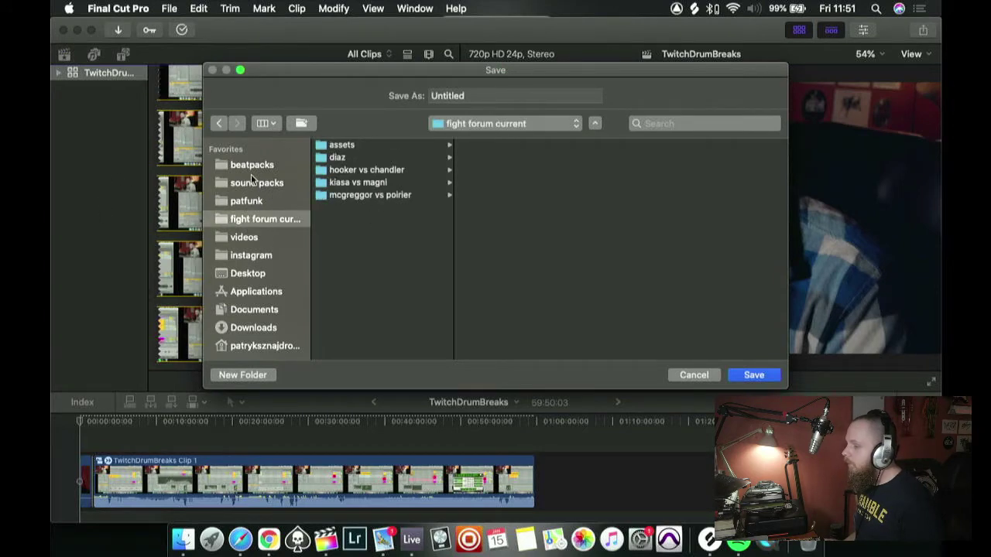
left_click(347, 172)
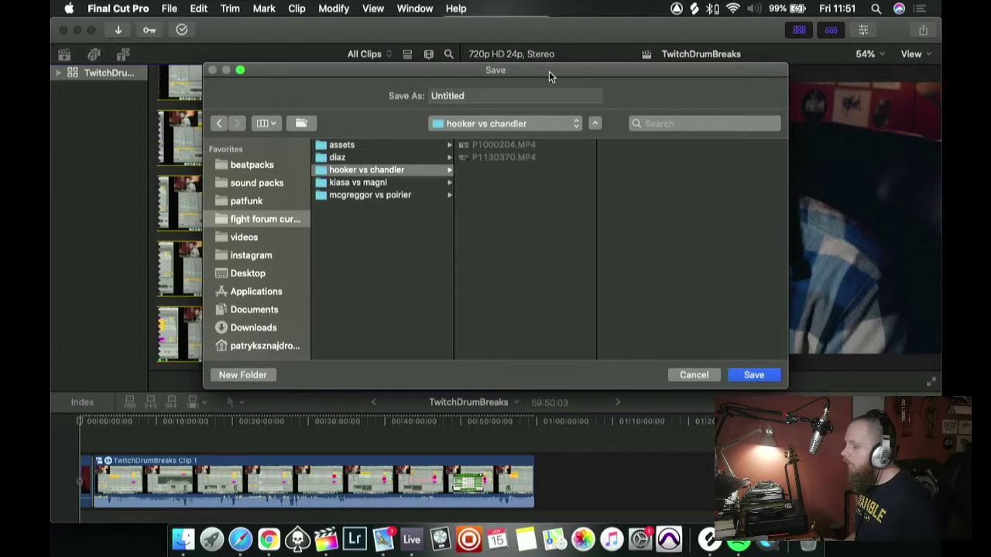
left_click(520, 94)
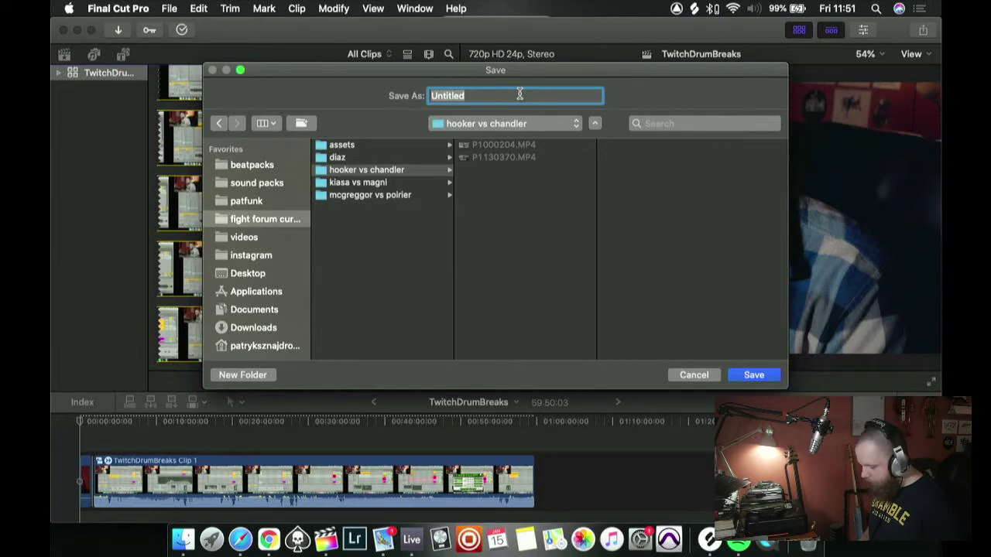
type("Hooker")
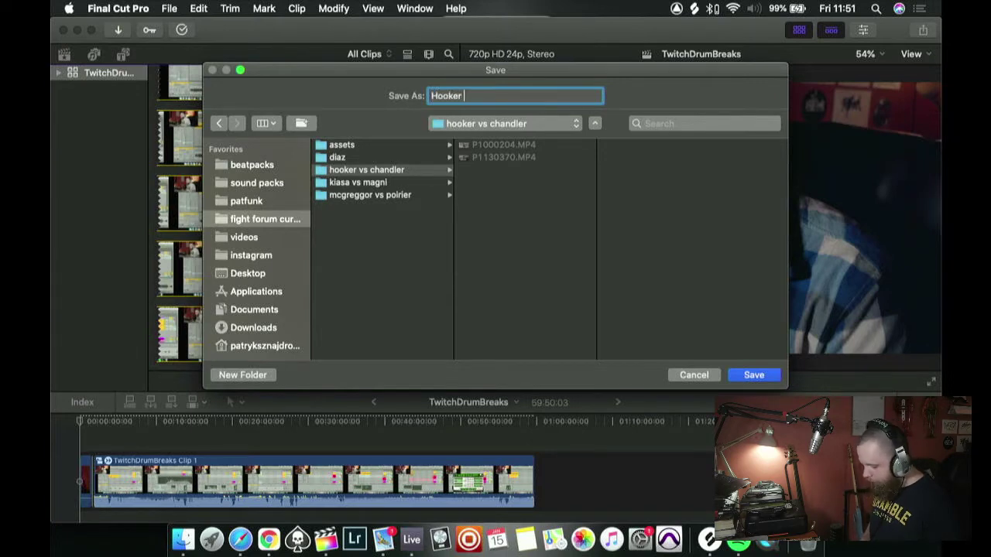
type(" vs Chandler")
key("Return")
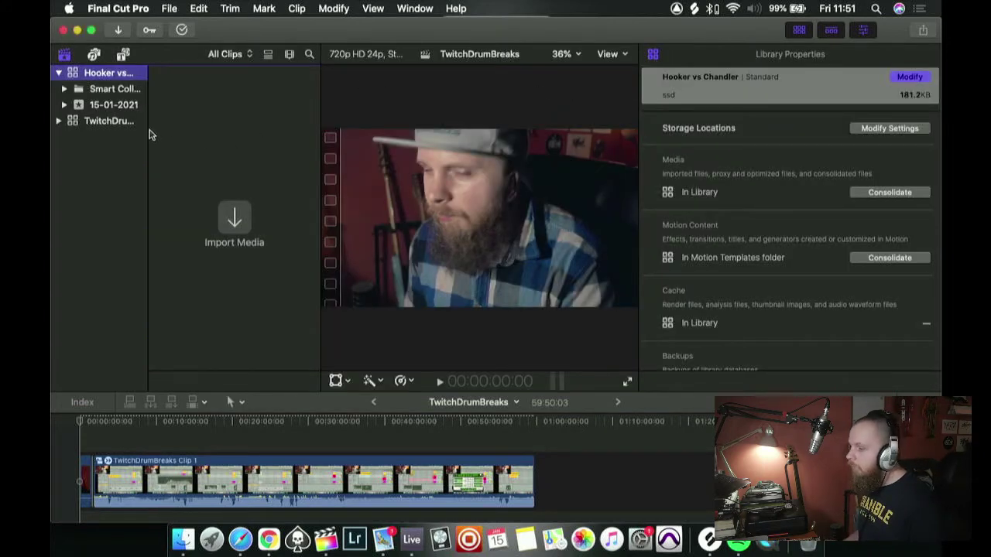
- Rename the 15-01-2021 event in the Hooker vs Chandler library as "footage"
left_click(108, 112)
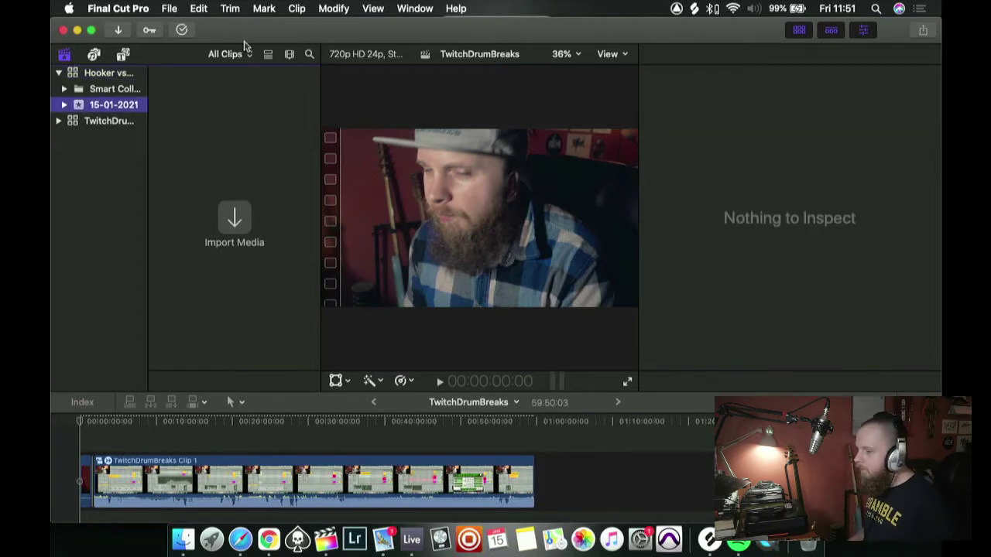
key("Return")
type("f")
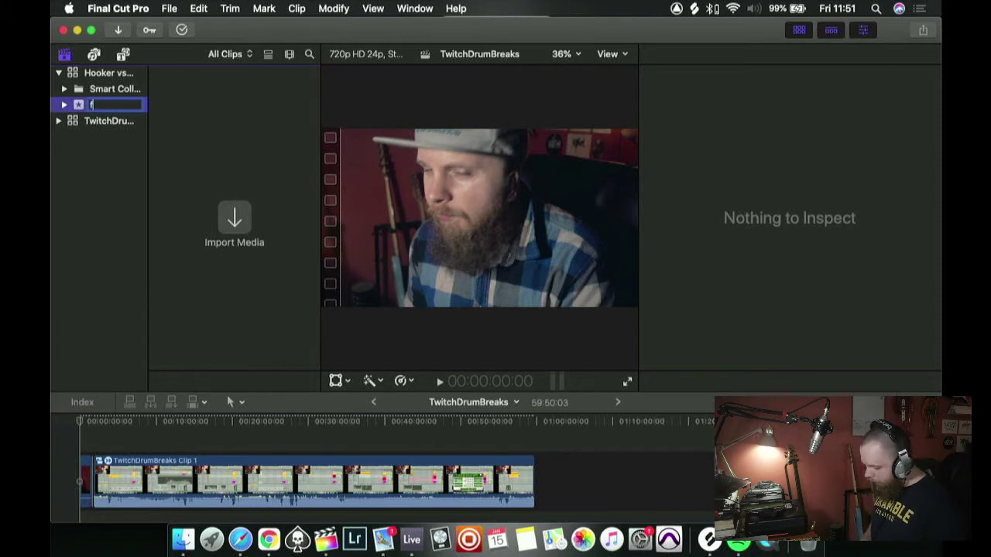
key("Return")
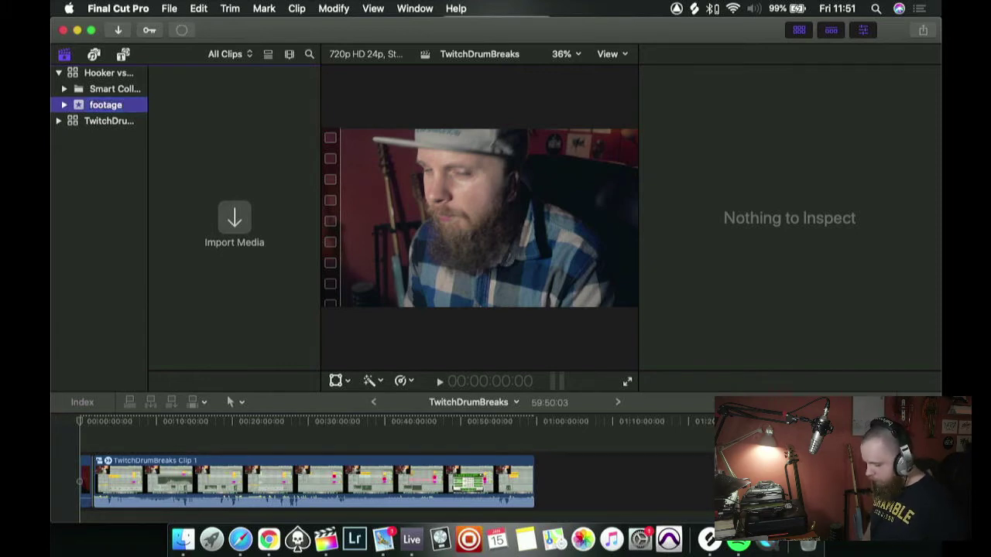
- Add two new events named "assets" and "project" to the Hooker vs Chandler library
key("alt+n")
type("asse")
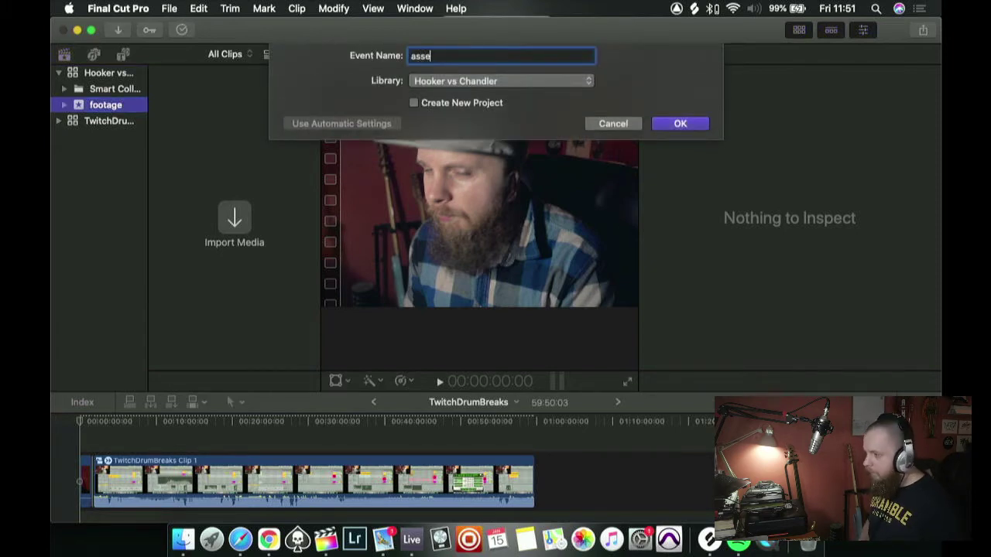
type("ts")
key("Return")
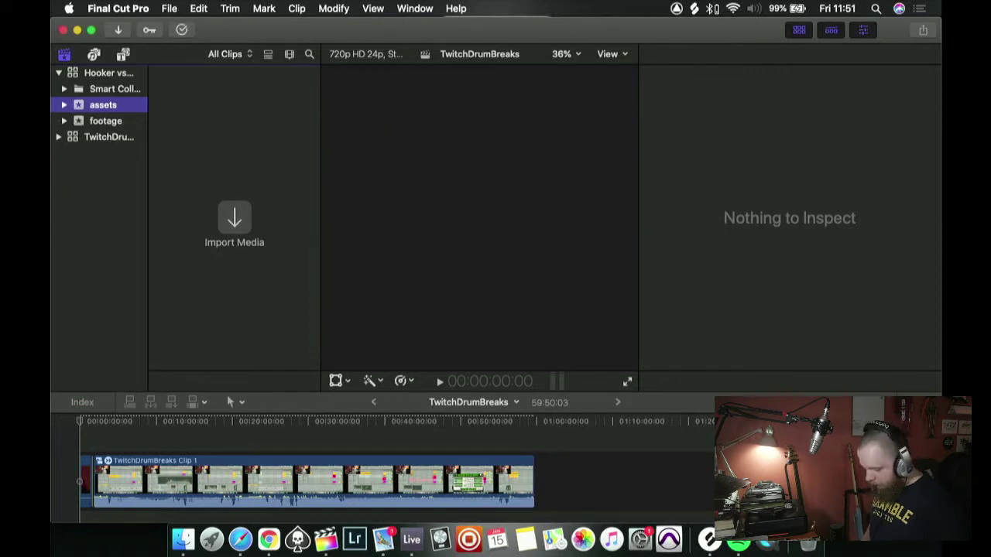
key("alt+n")
type("project")
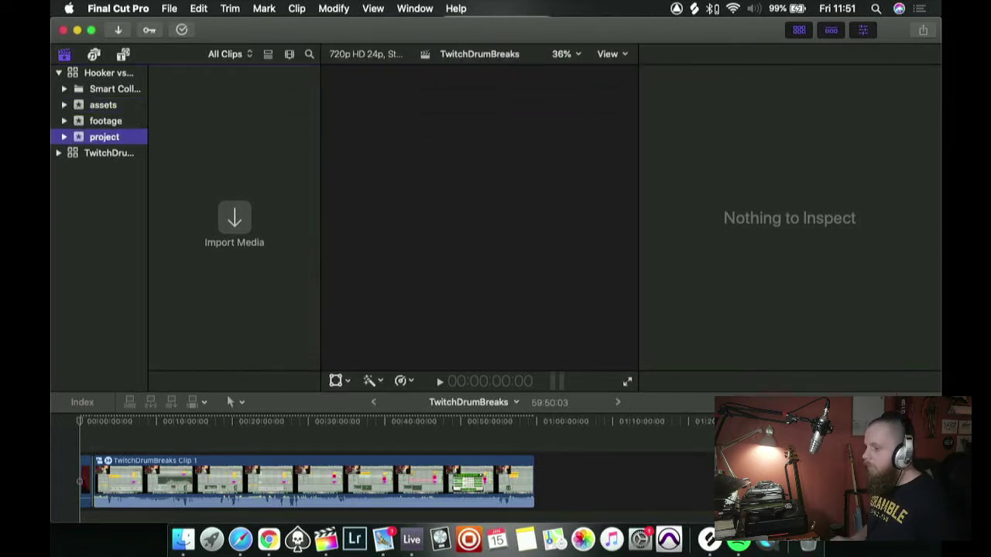
- Import P1000204.MP4 and P1130370.MP4 from the hooker vs chandler folder in Finder into the footage event
left_click(104, 124)
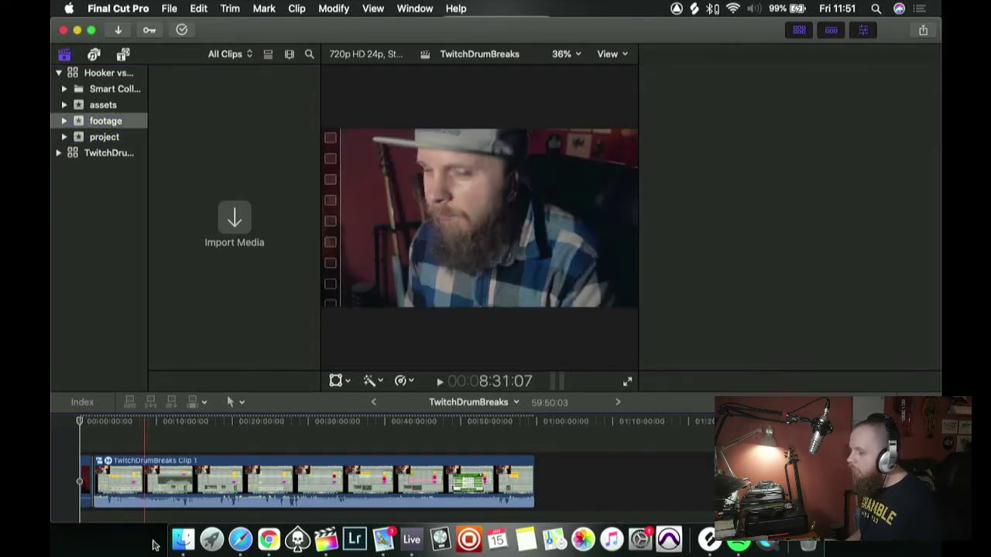
left_click(183, 539)
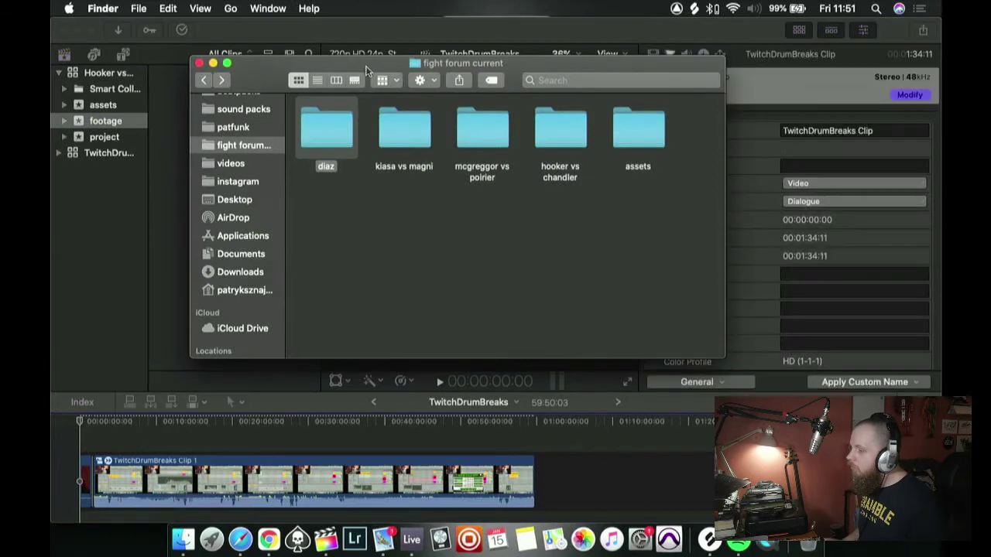
left_click_drag(389, 67, 606, 46)
double_click(768, 108)
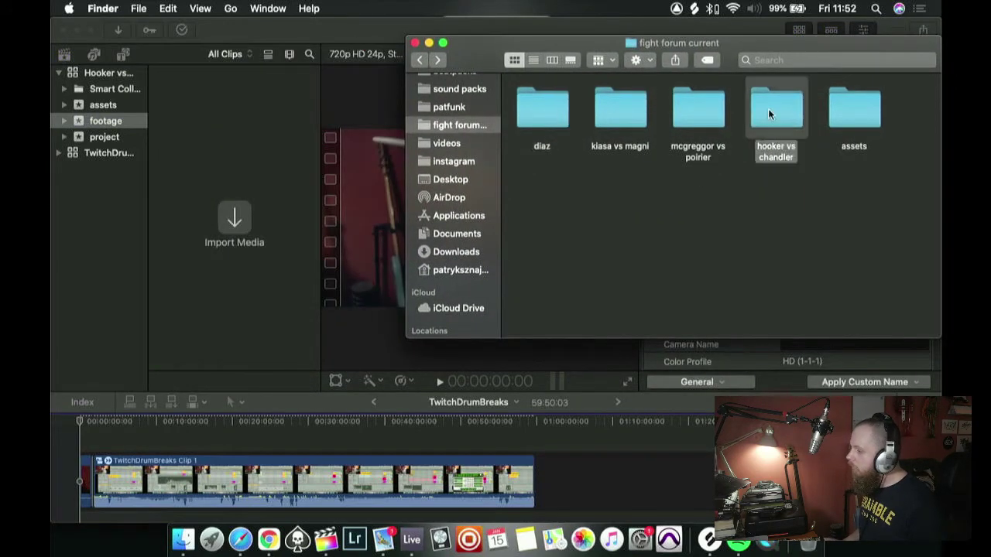
left_click_drag(744, 113, 631, 135)
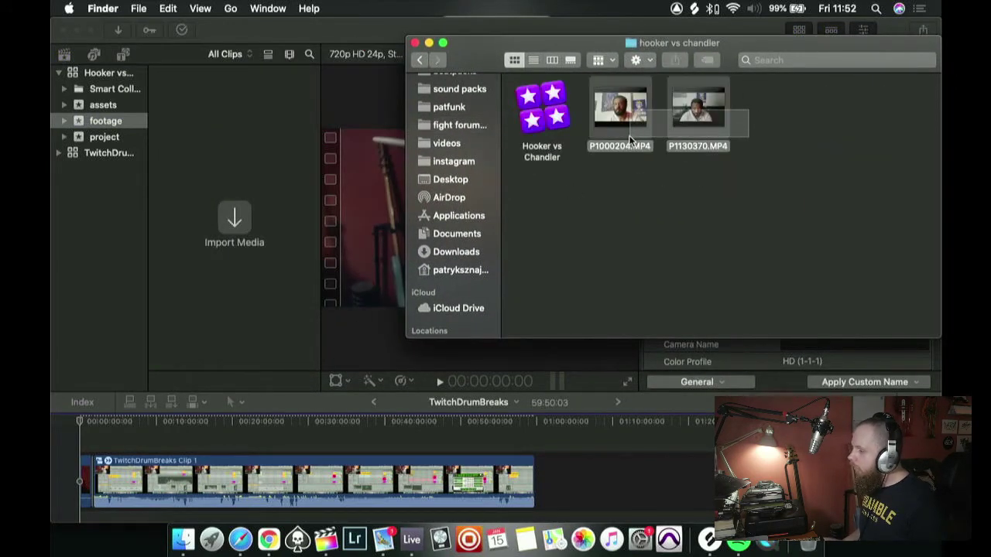
left_click_drag(630, 96, 259, 139)
left_click(261, 142)
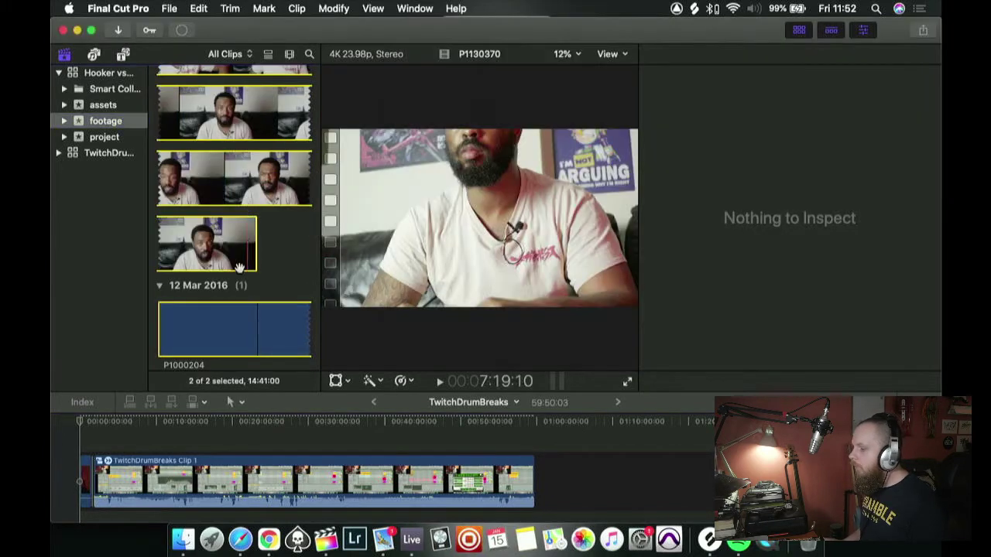
scroll(225, 155, "up", 3)
- Import all files from the fight forum current assets folder in Finder into the assets event
left_click(91, 106)
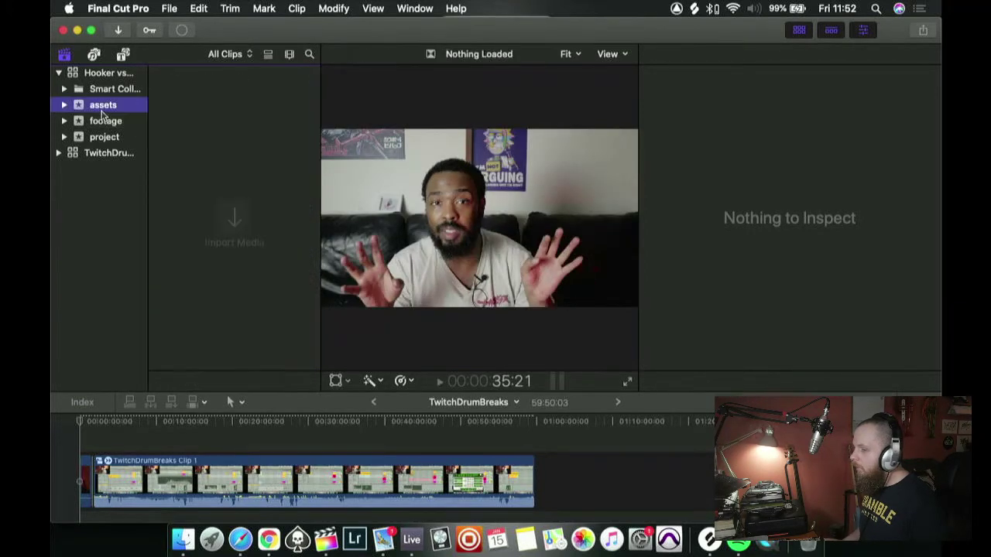
left_click(183, 538)
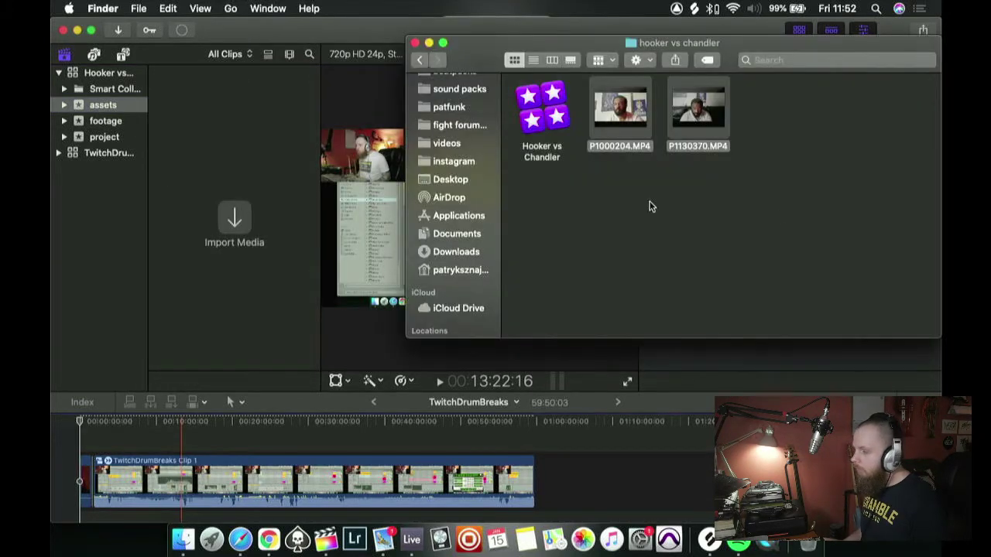
left_click(420, 61)
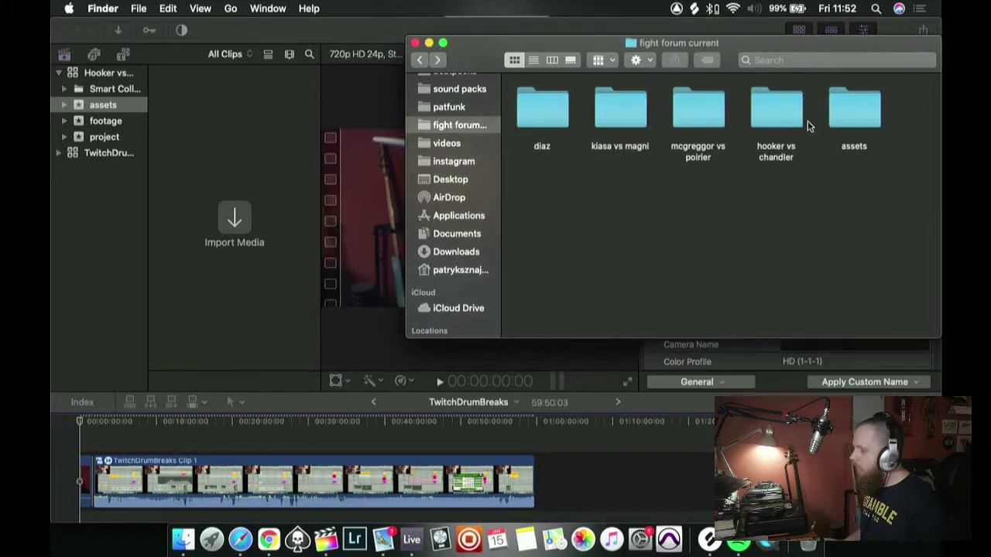
double_click(852, 107)
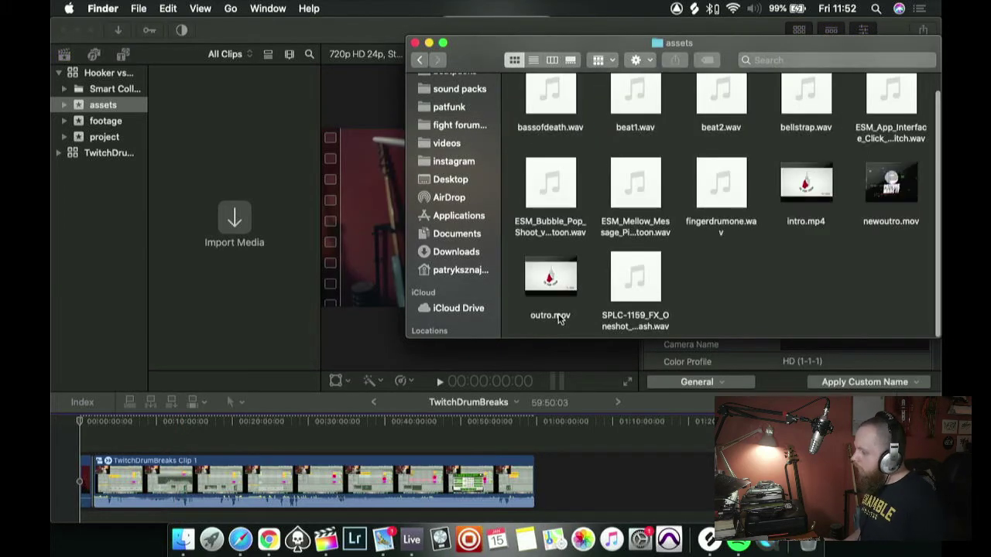
scroll(772, 264, "up", 2)
scroll(772, 264, "down", 2)
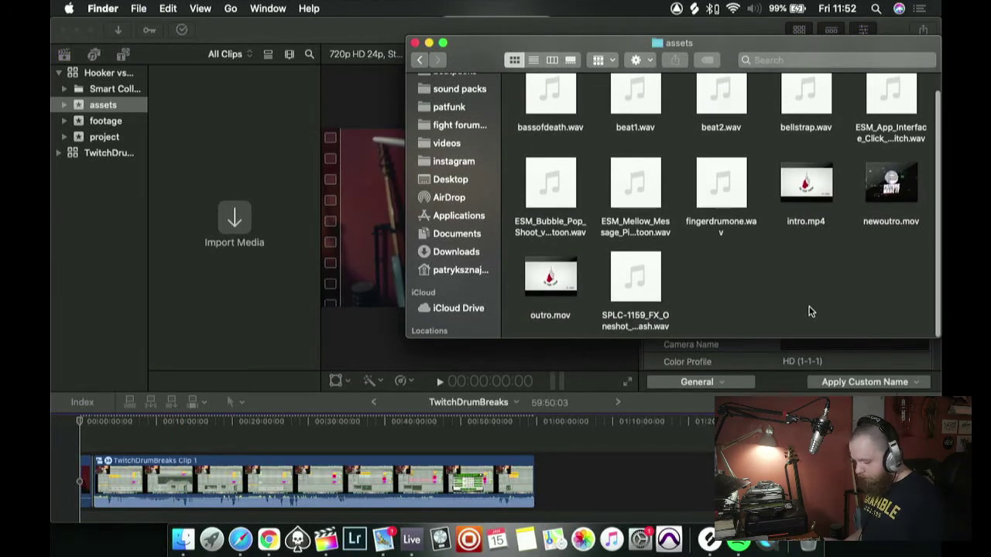
key("super+a")
left_click_drag(551, 89, 233, 185)
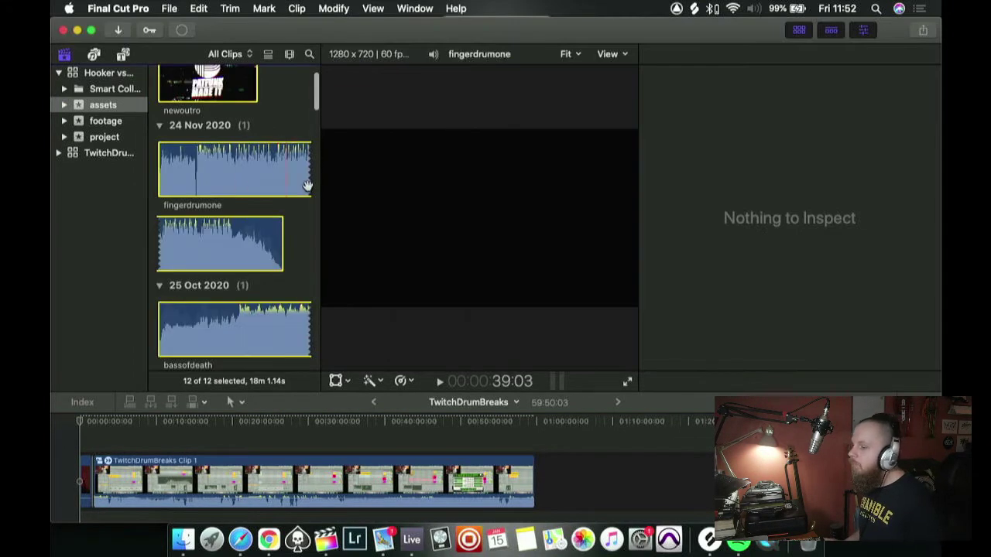
- Create a project named "hooker vs chandler" in the project event with the 1080p HD video format
left_click(87, 137)
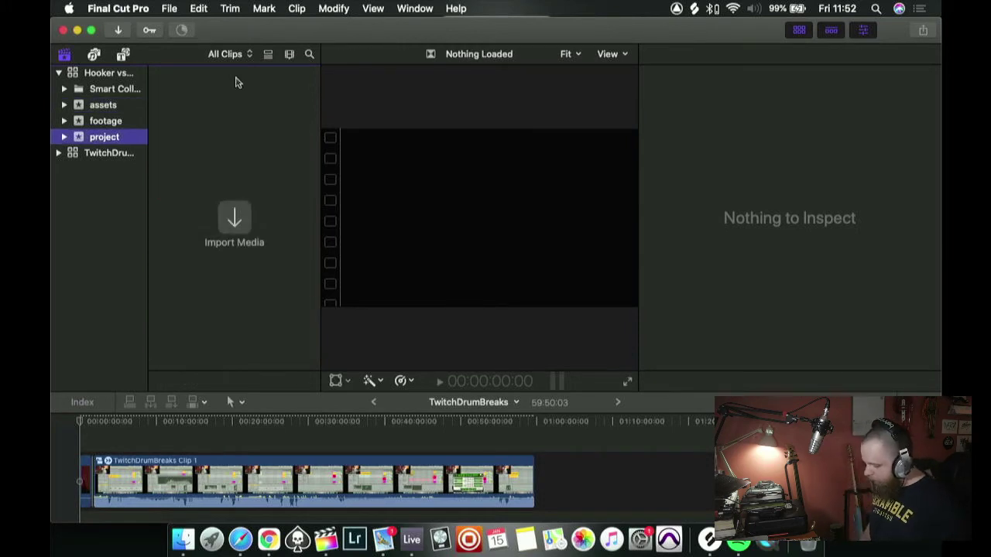
key("super+n")
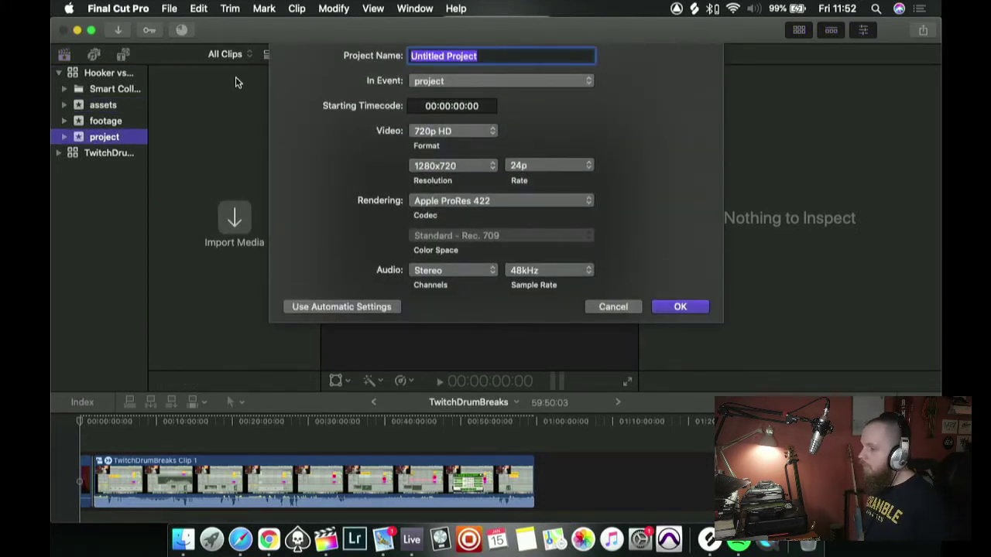
type("H")
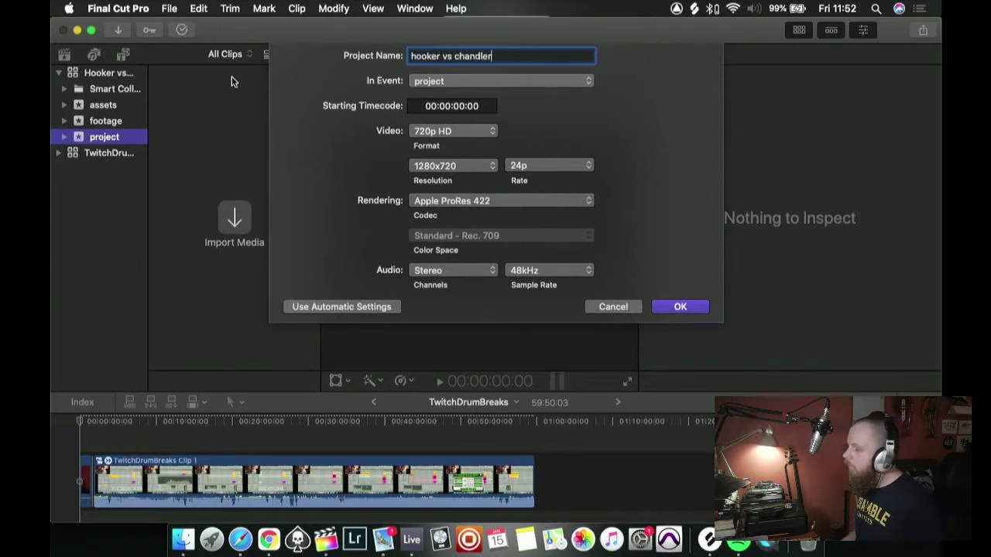
left_click(470, 136)
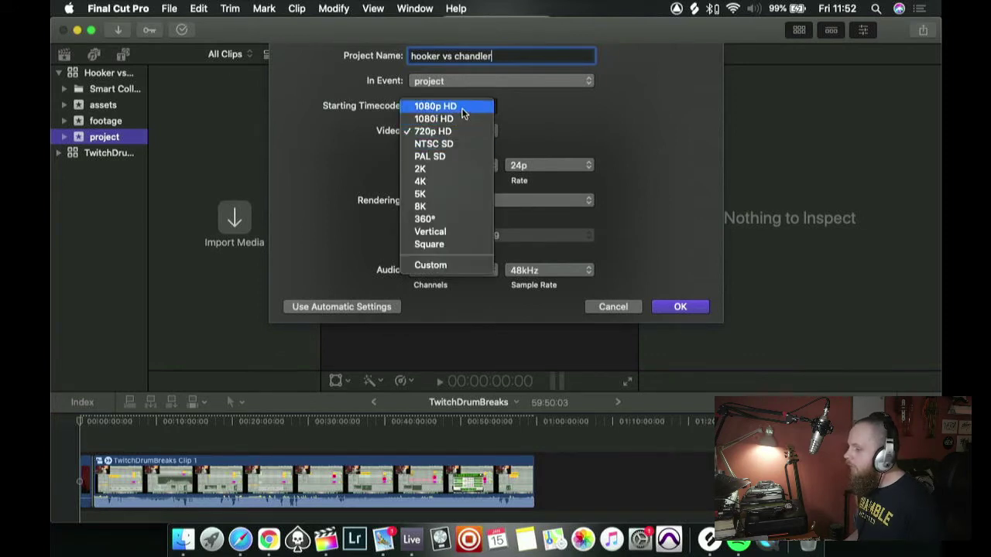
left_click(463, 113)
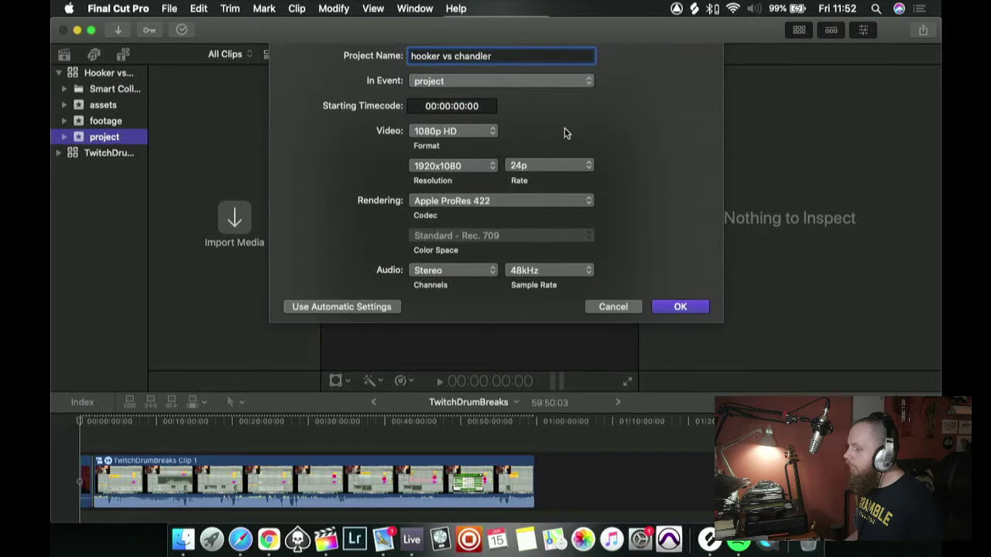
left_click(486, 136)
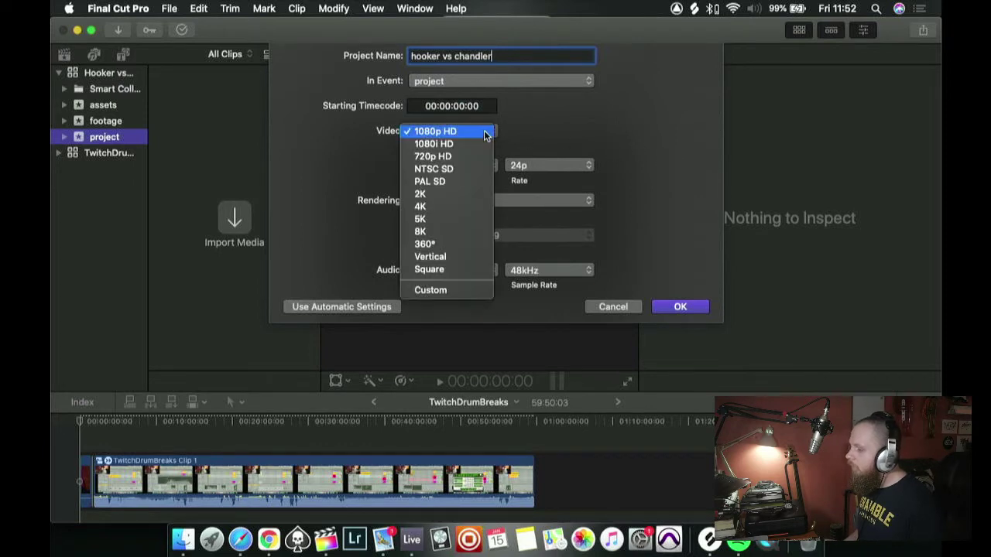
left_click(631, 130)
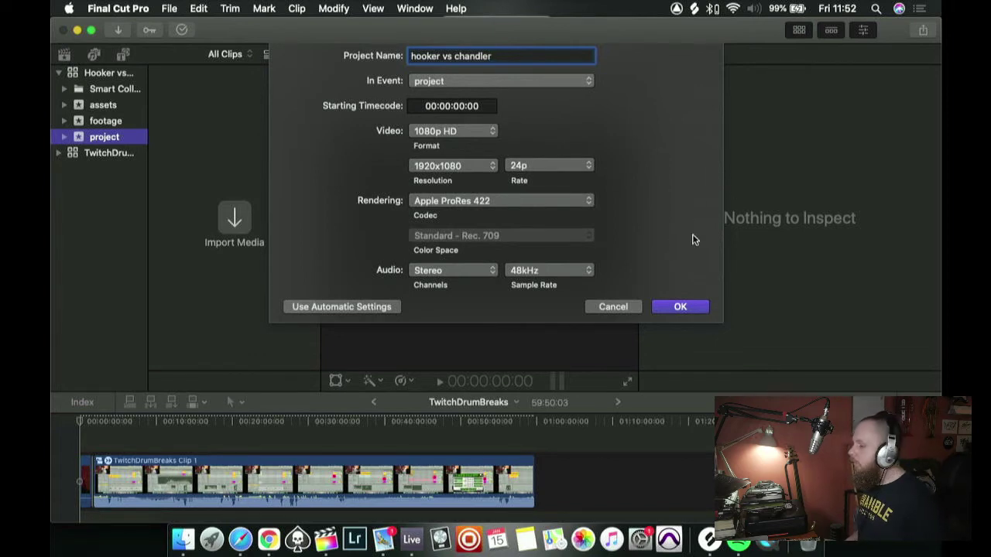
left_click(693, 308)
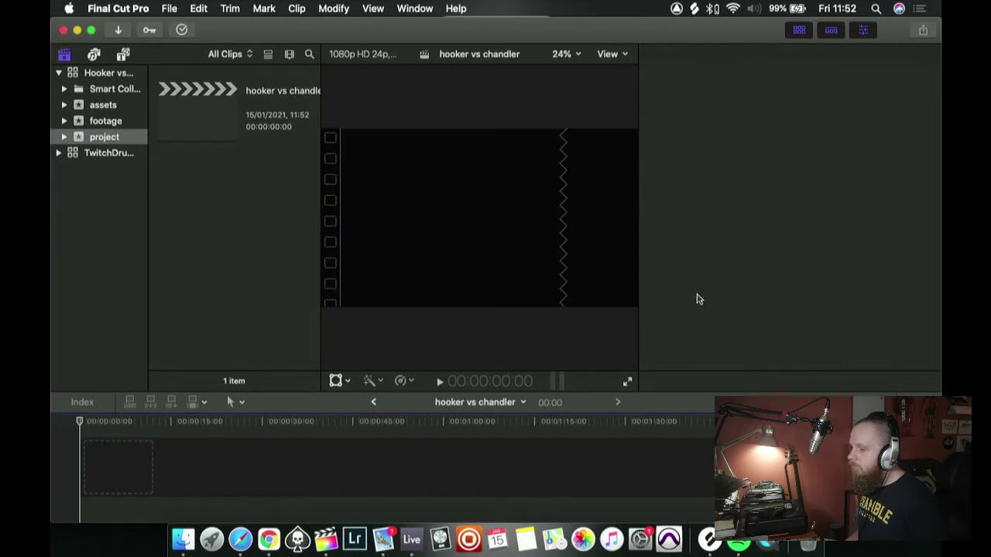
- Browse the clips in the footage event and play a short part of P1130370
left_click(99, 137)
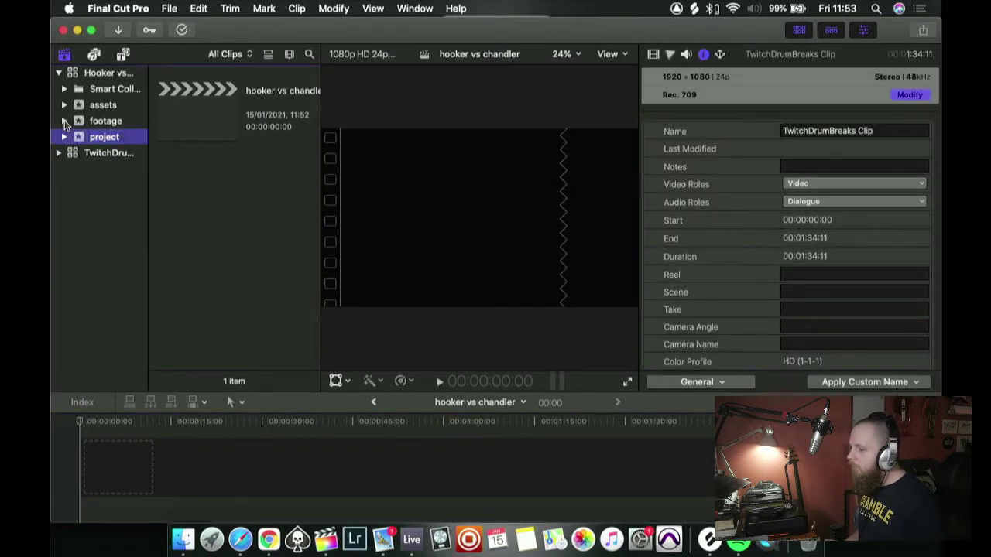
left_click(108, 124)
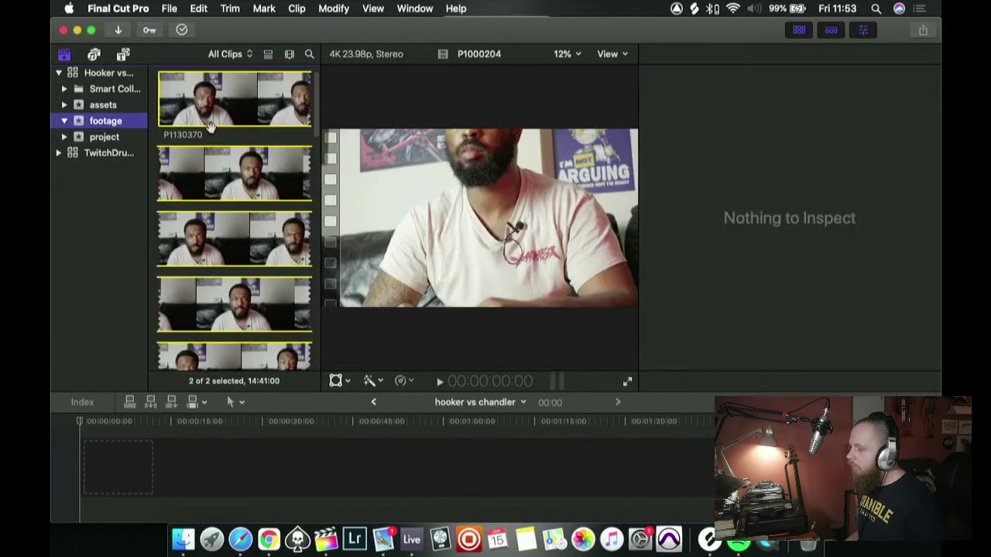
scroll(232, 136, "down", 3)
scroll(233, 147, "up", 5)
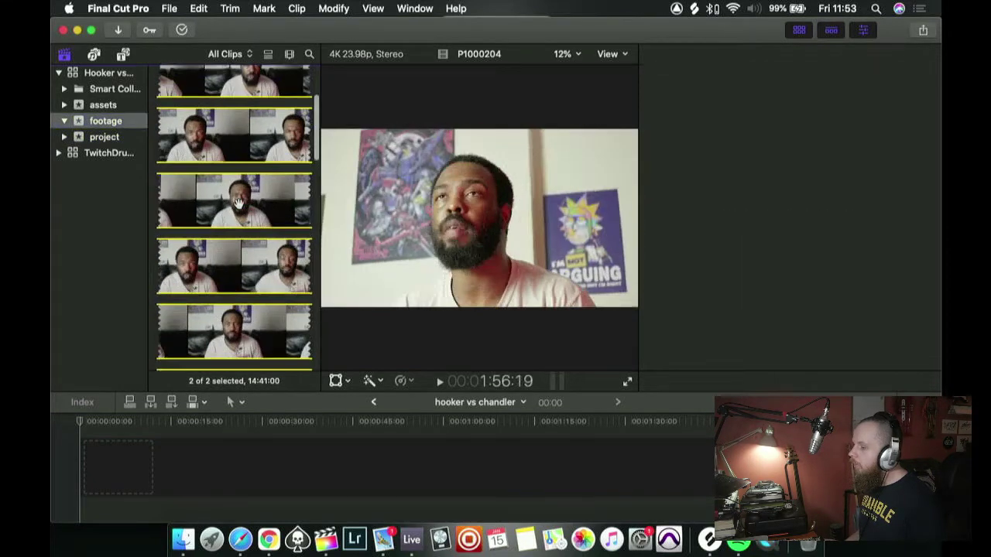
scroll(200, 155, "up", 1)
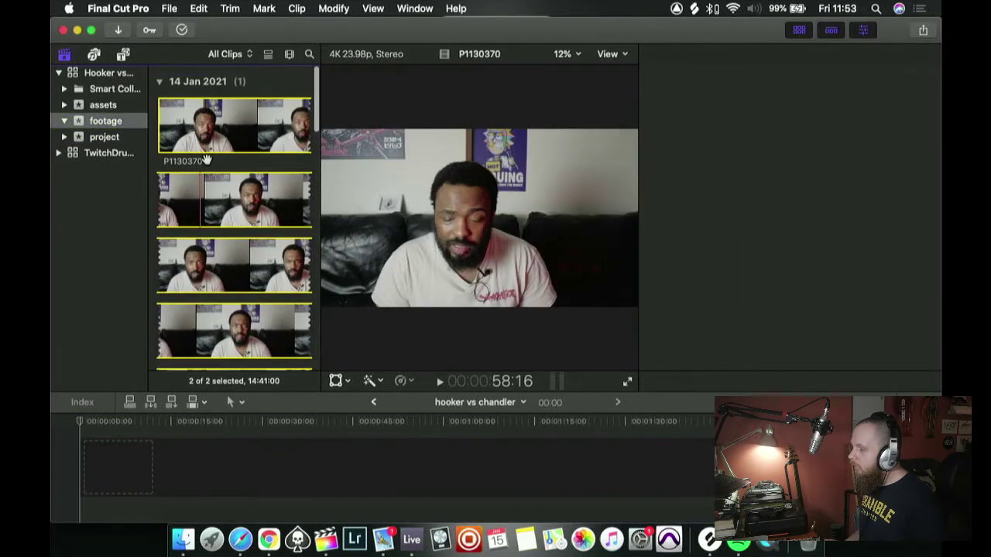
left_click(219, 138)
key("space")
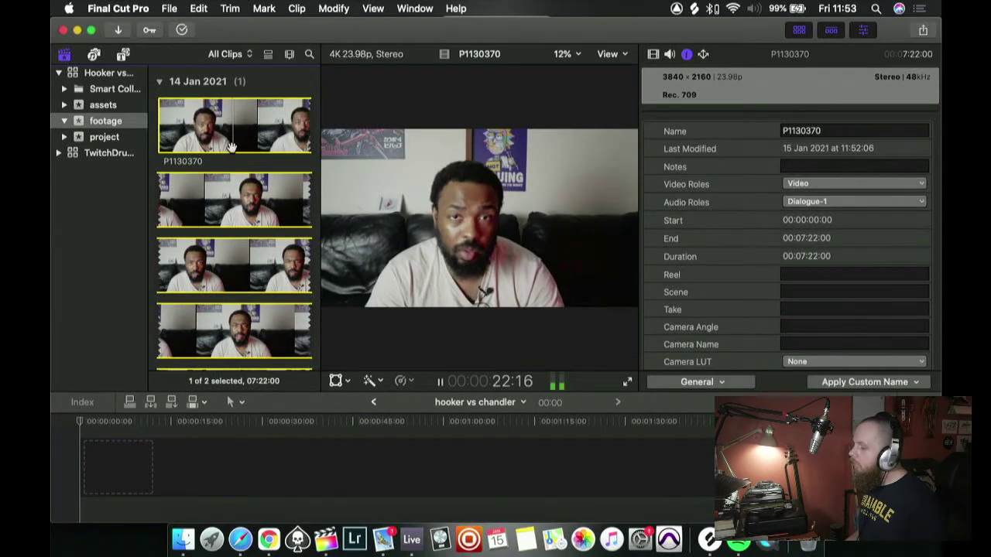
key("space")
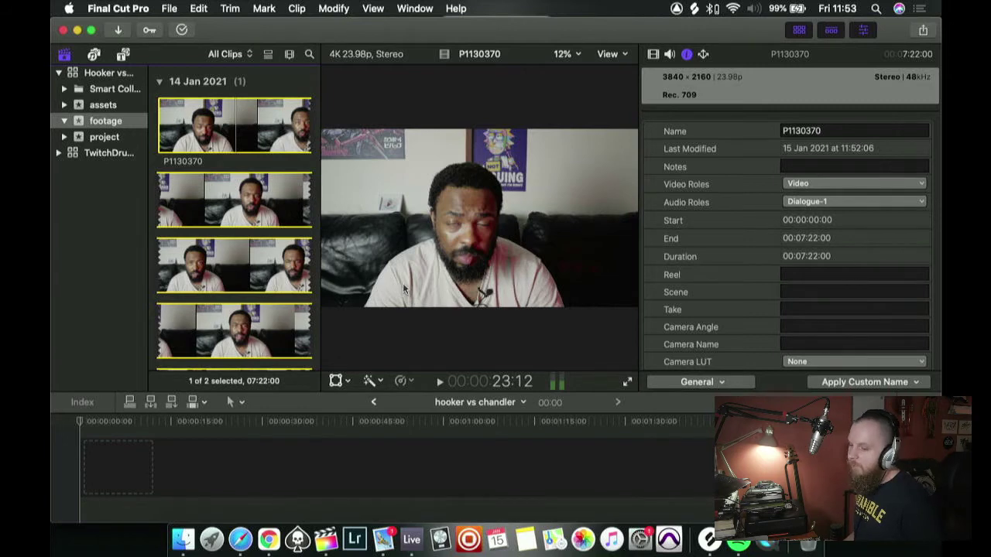
- Compare the framing and content of the two camera angles, P1130370 and P1000204, in the footage event
scroll(224, 226, "down", 5)
scroll(223, 226, "down", 5)
left_click(215, 178)
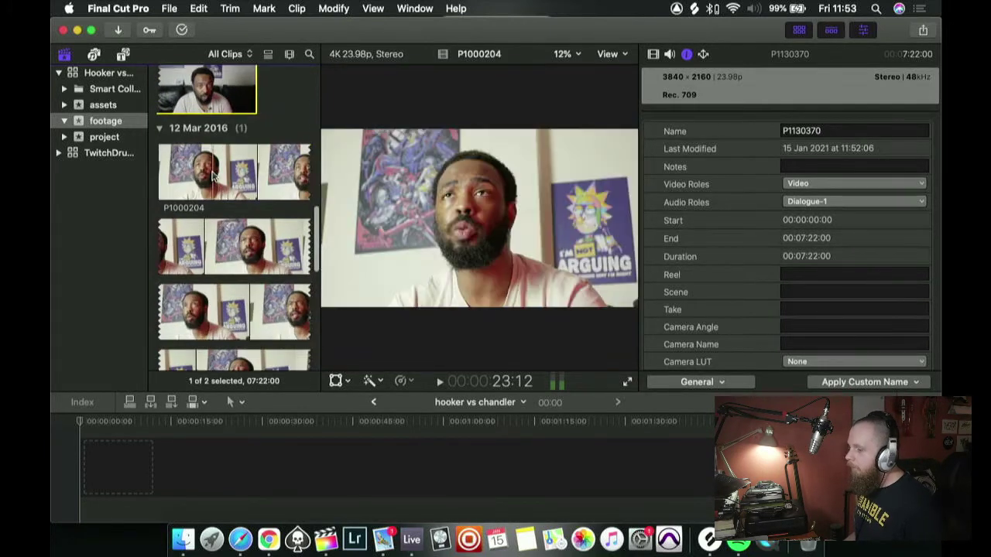
scroll(233, 221, "up", 5)
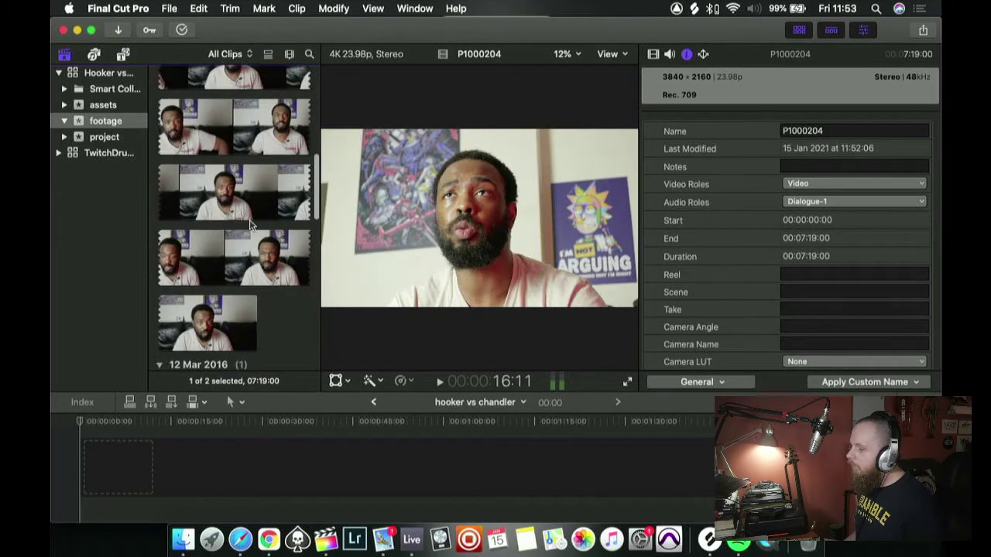
left_click(223, 205)
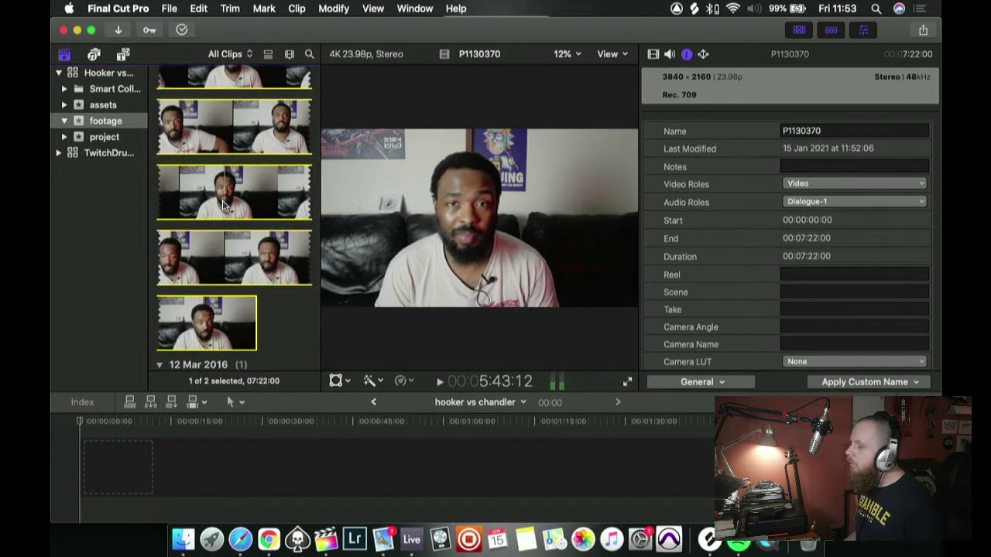
scroll(223, 215, "up", 1)
scroll(223, 214, "down", 4)
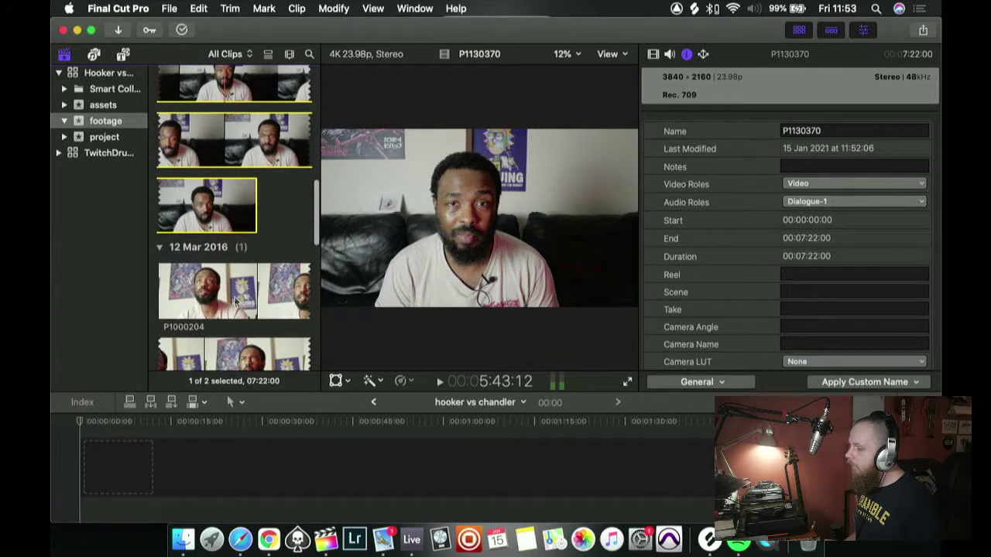
left_click(231, 297)
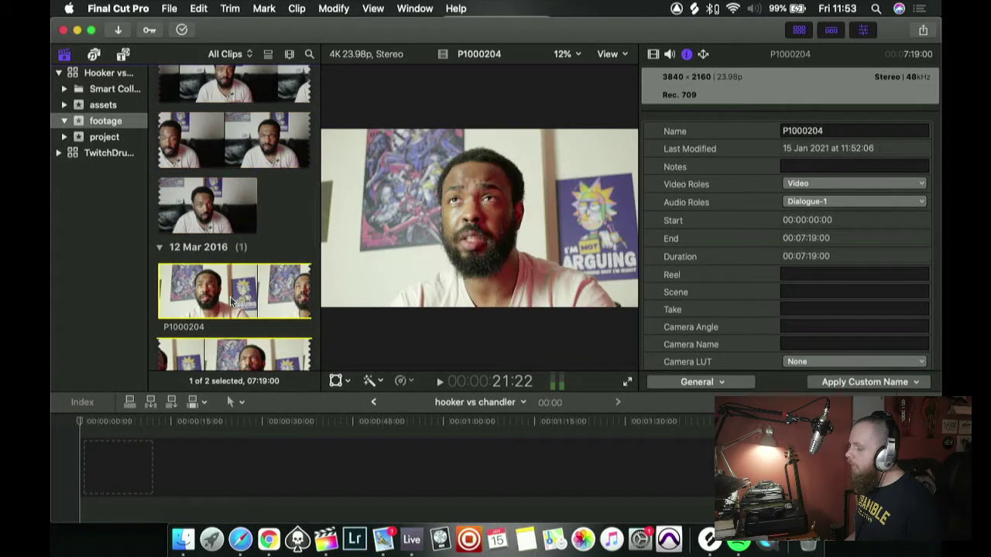
scroll(230, 296, "up", 3)
left_click(226, 223)
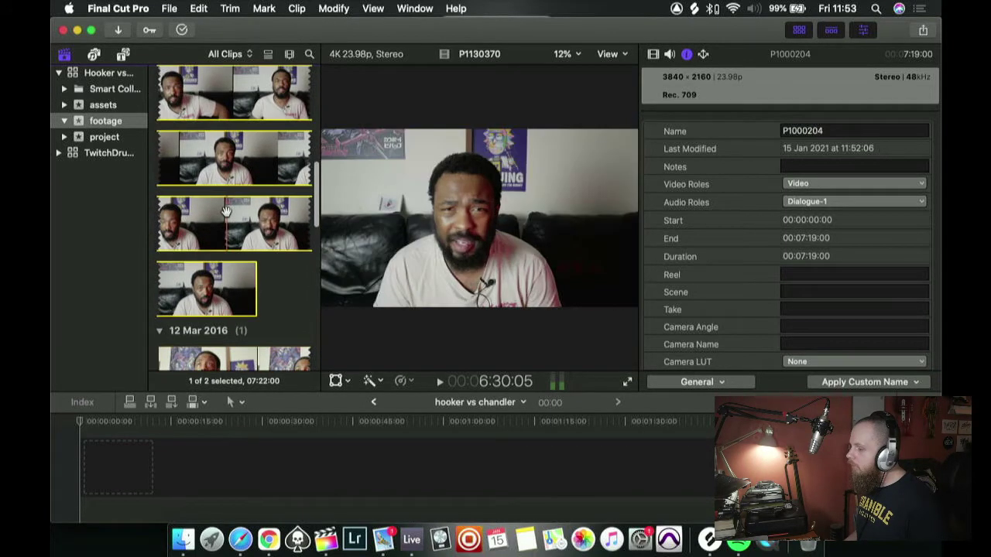
scroll(225, 231, "down", 3)
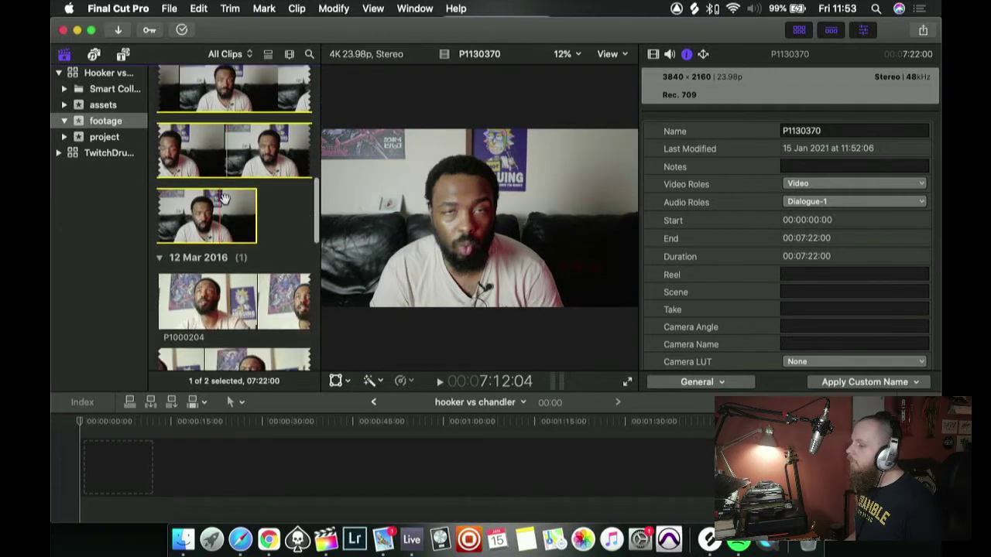
left_click(222, 297)
left_click(186, 193)
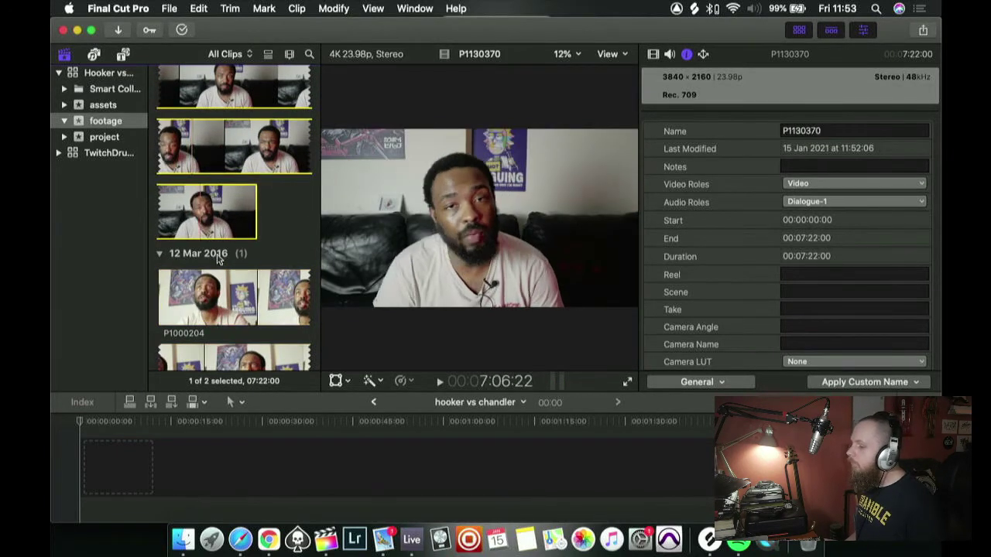
left_click(199, 303)
left_click(208, 211)
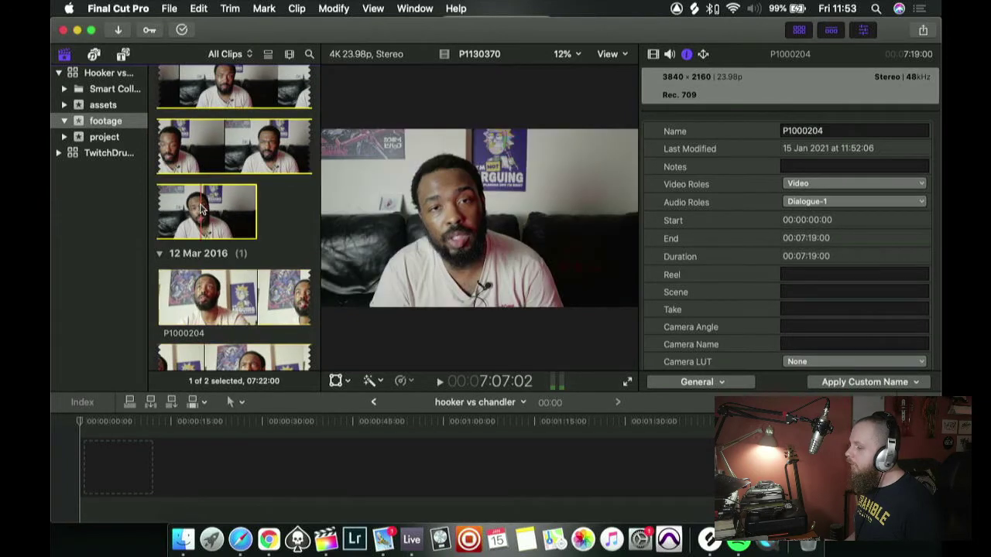
left_click(236, 297)
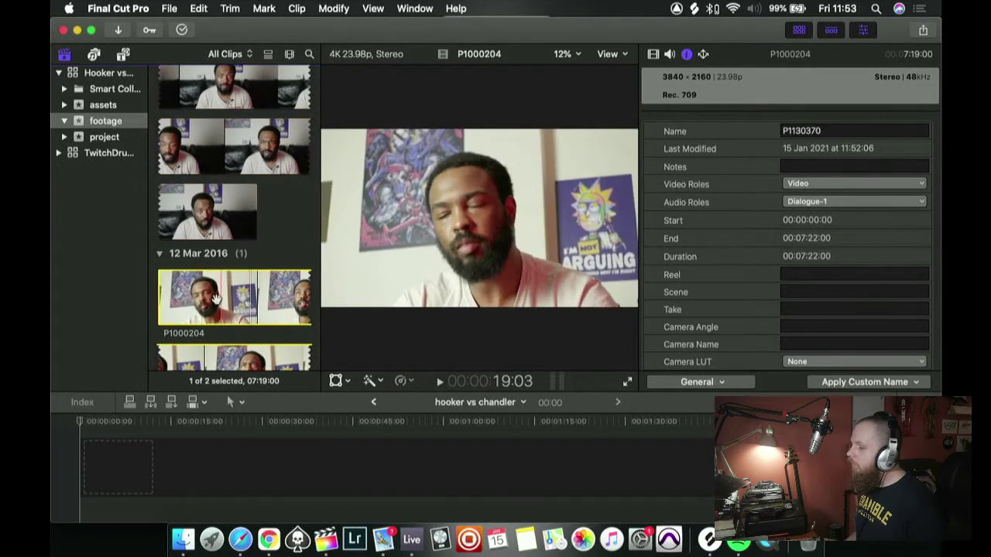
scroll(215, 300, "up", 1)
scroll(215, 300, "up", 2)
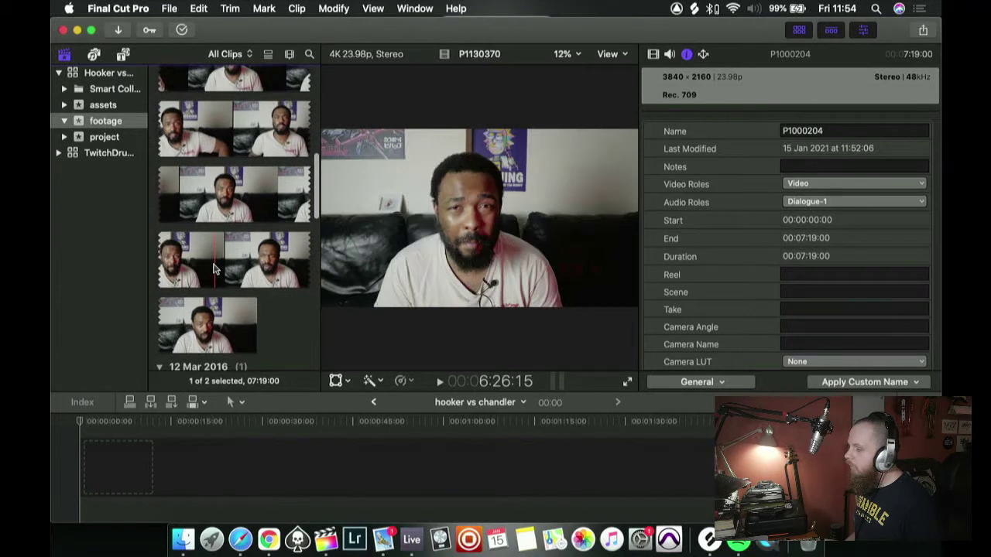
scroll(243, 348, "down", 1)
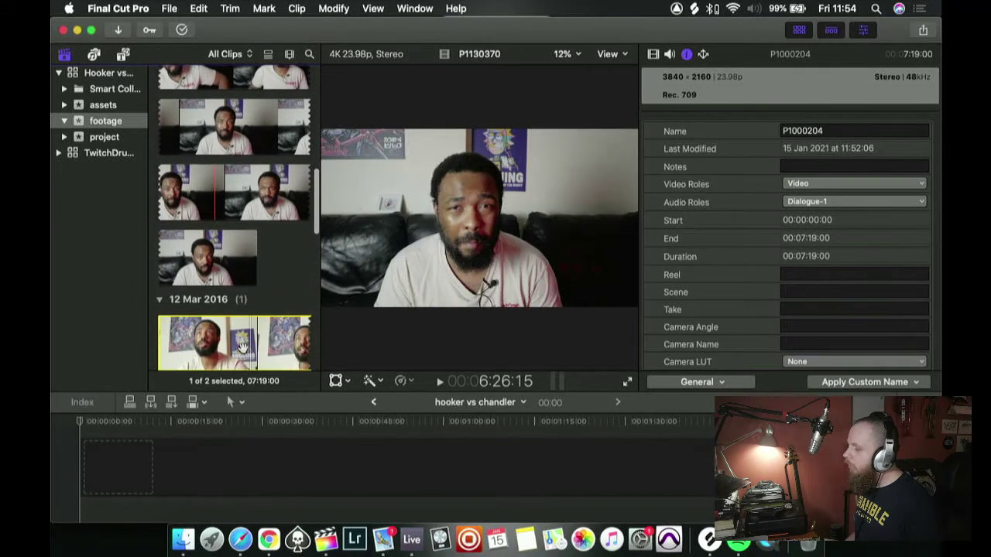
left_click(203, 189)
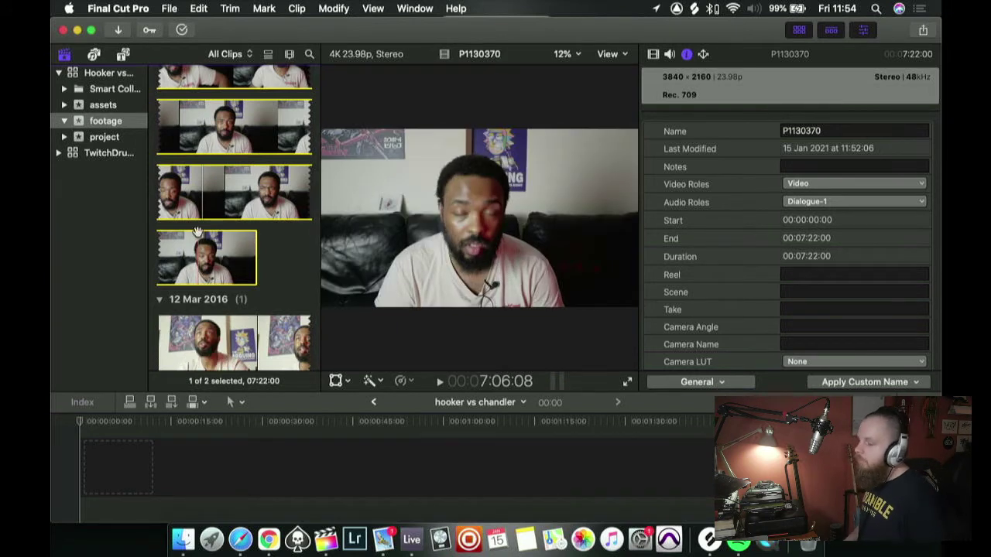
scroll(232, 236, "up", 5)
scroll(232, 236, "up", 10)
scroll(219, 284, "down", 10)
scroll(219, 284, "down", 5)
left_click(205, 218)
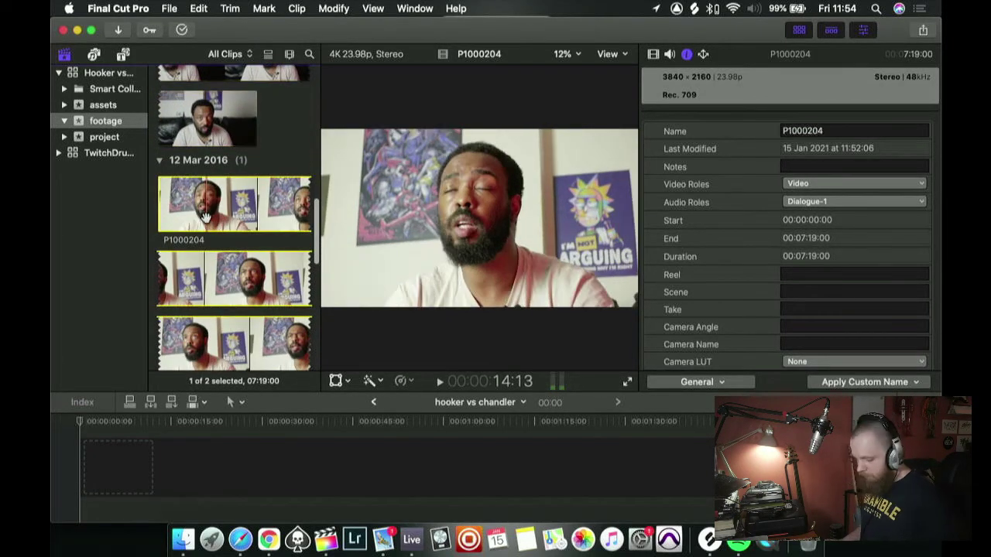
scroll(225, 171, "up", 3)
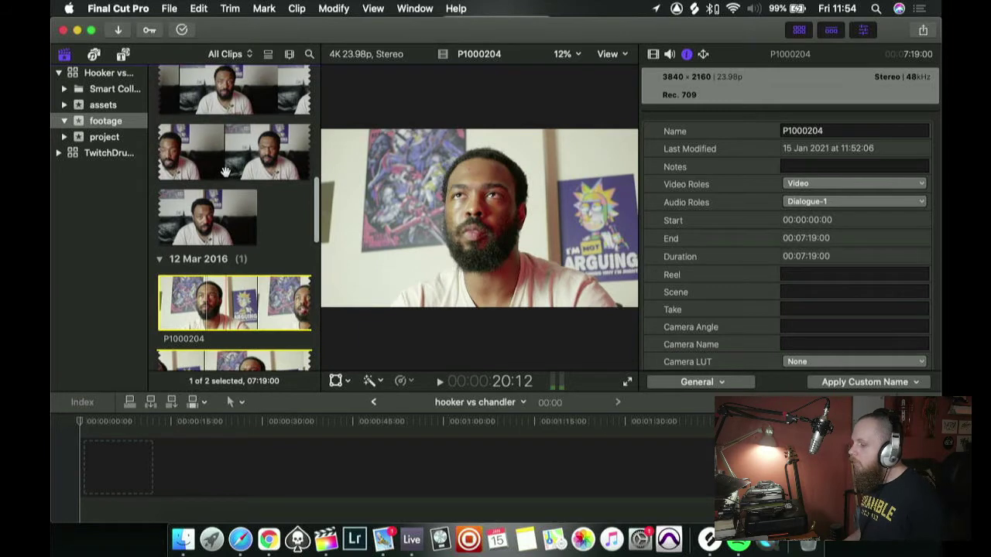
left_click(224, 170)
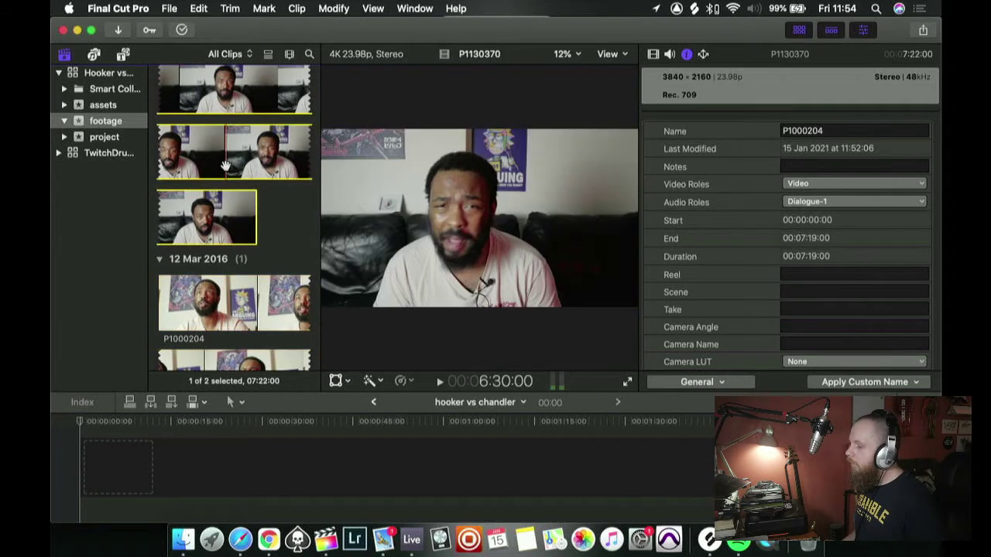
left_click(226, 313)
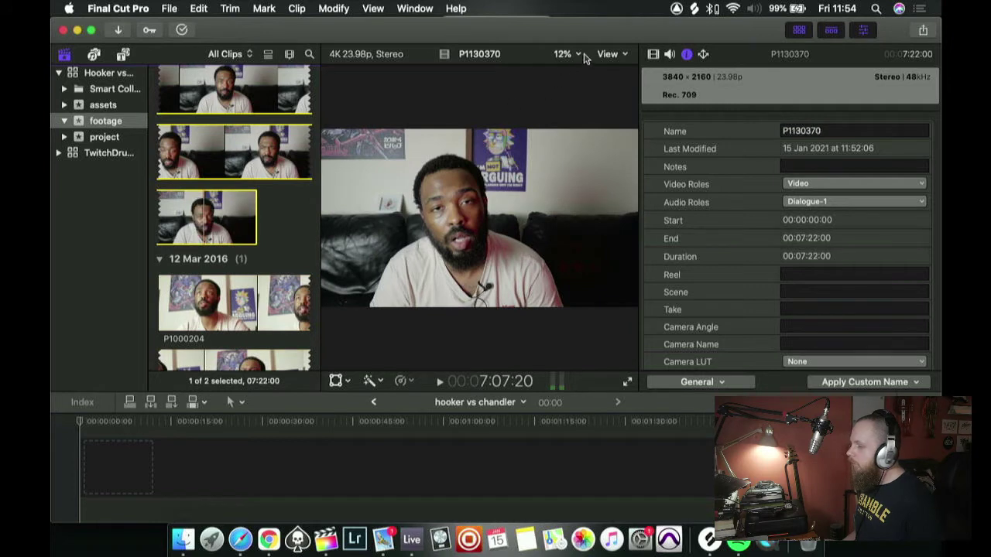
left_click(608, 54)
left_click(610, 56)
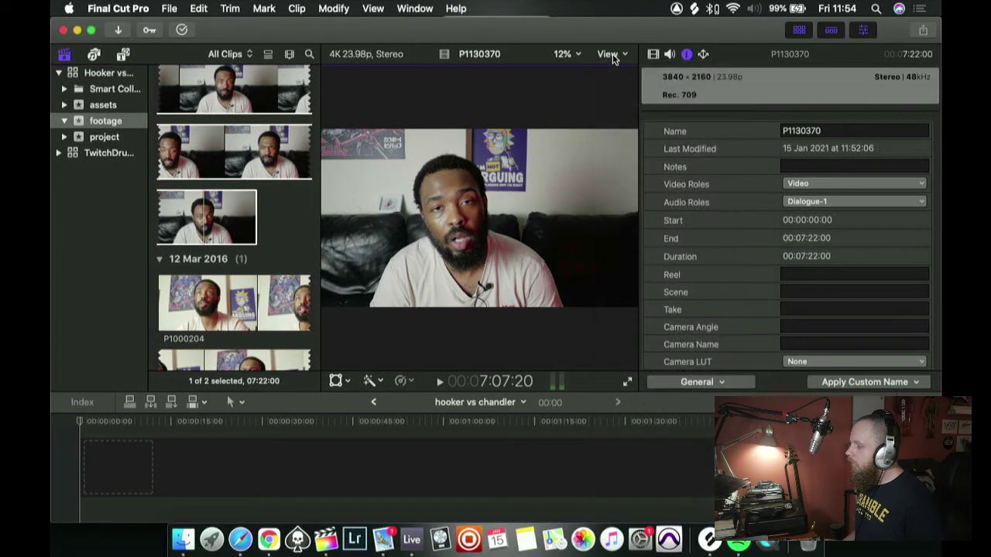
- Create a multicam clip from P1130370 and P1000204 in the footage event, using audio for synchronization
left_click(218, 208)
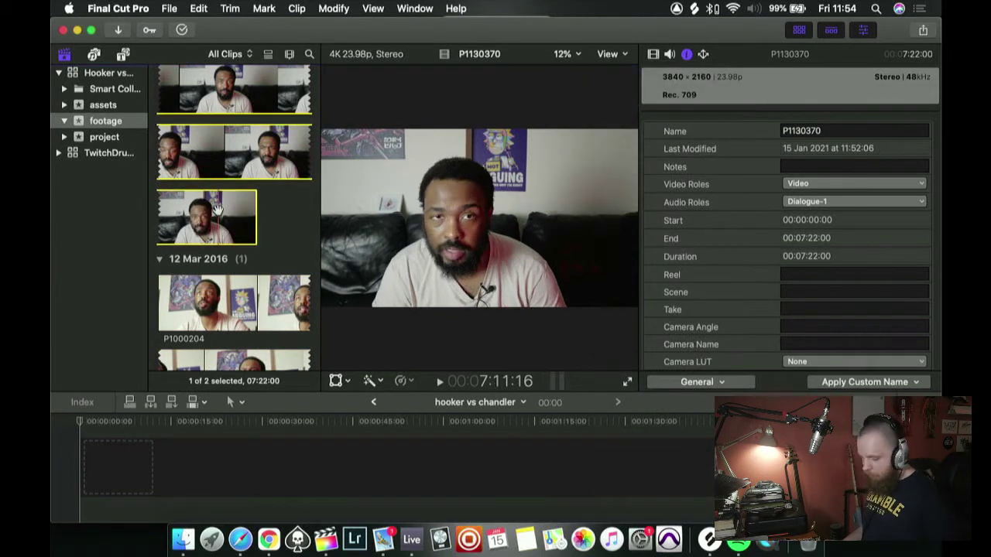
left_click(223, 294, "super")
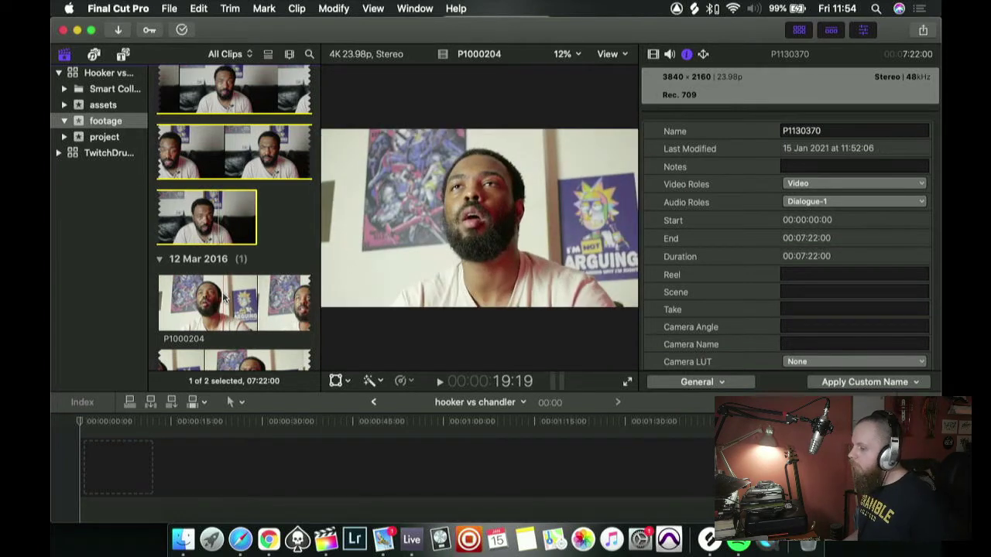
scroll(225, 256, "up", 10)
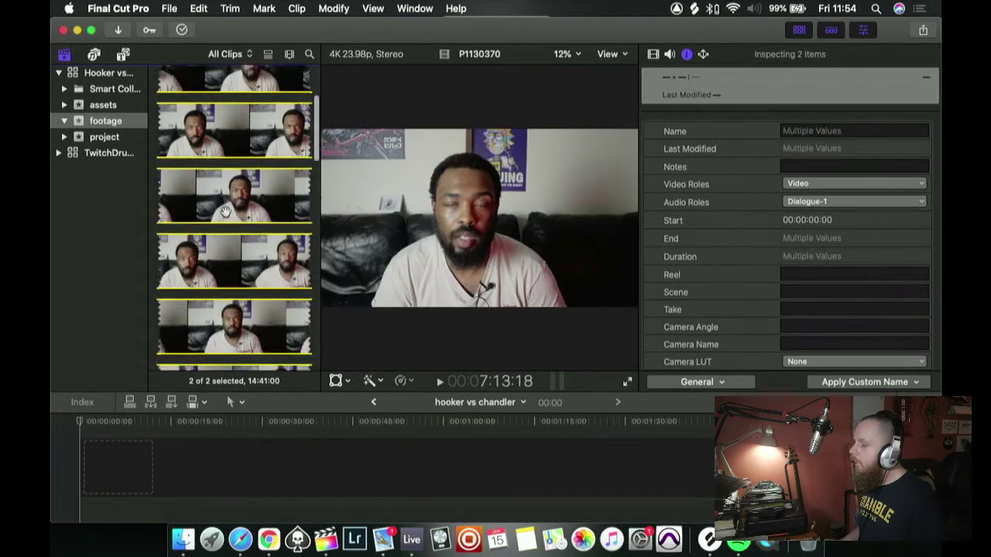
scroll(225, 211, "down", 2)
scroll(225, 211, "up", 5)
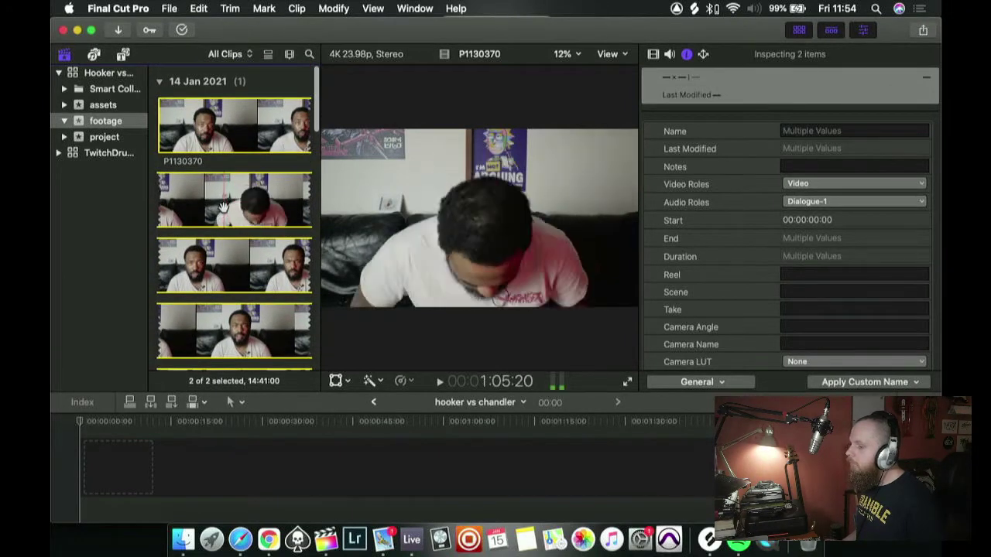
right_click(223, 208)
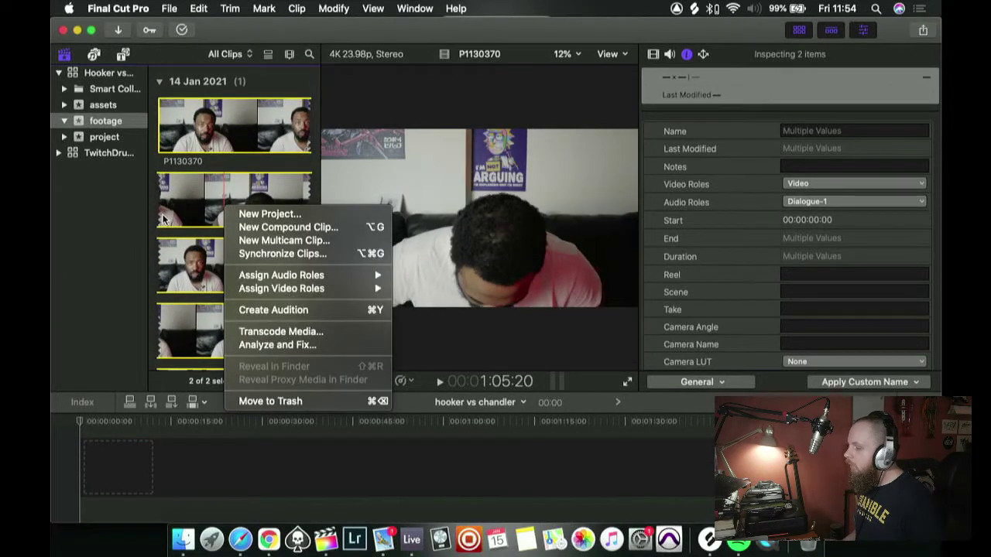
left_click(286, 240)
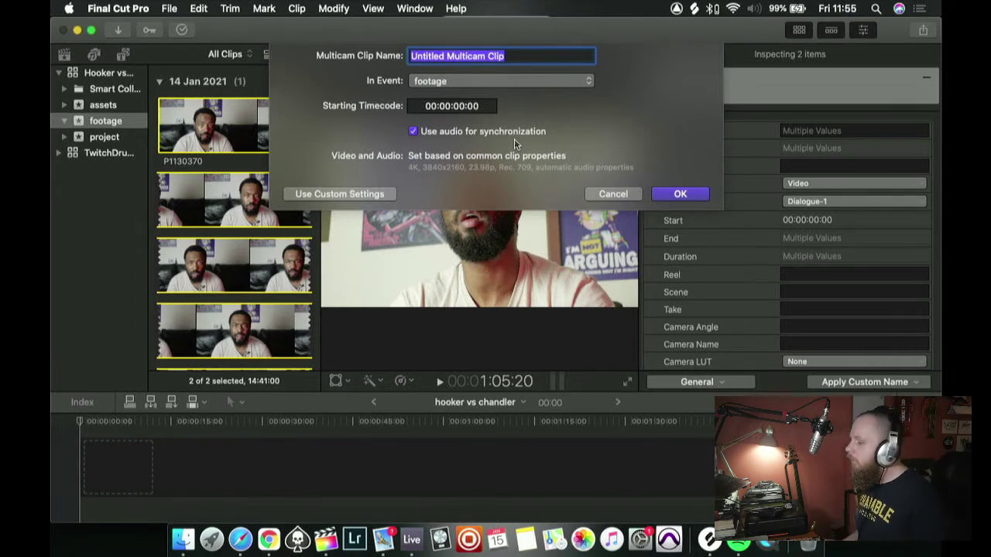
left_click(681, 194)
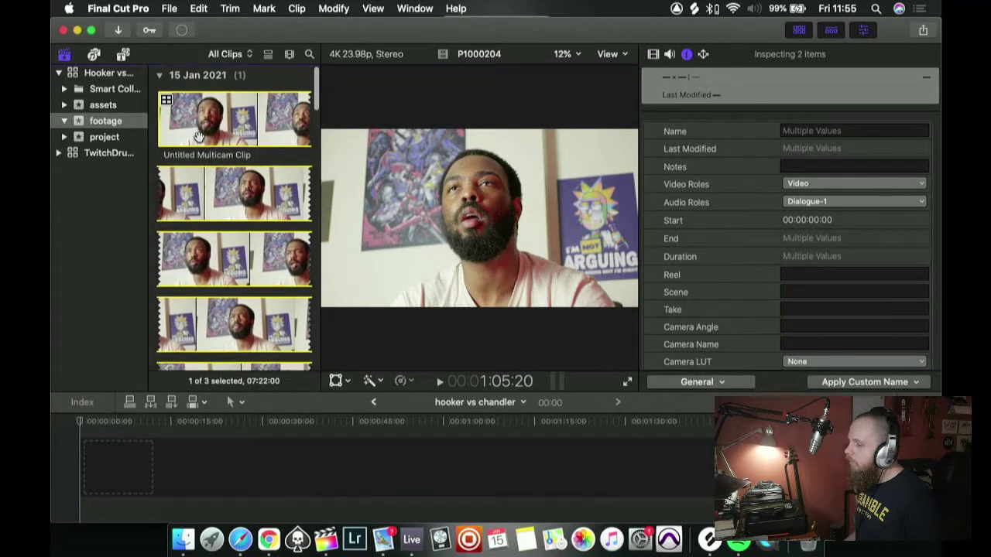
- Place the multicam clip at the start of the hooker vs chandler timeline and move the playhead into it
scroll(202, 124, "down", 5)
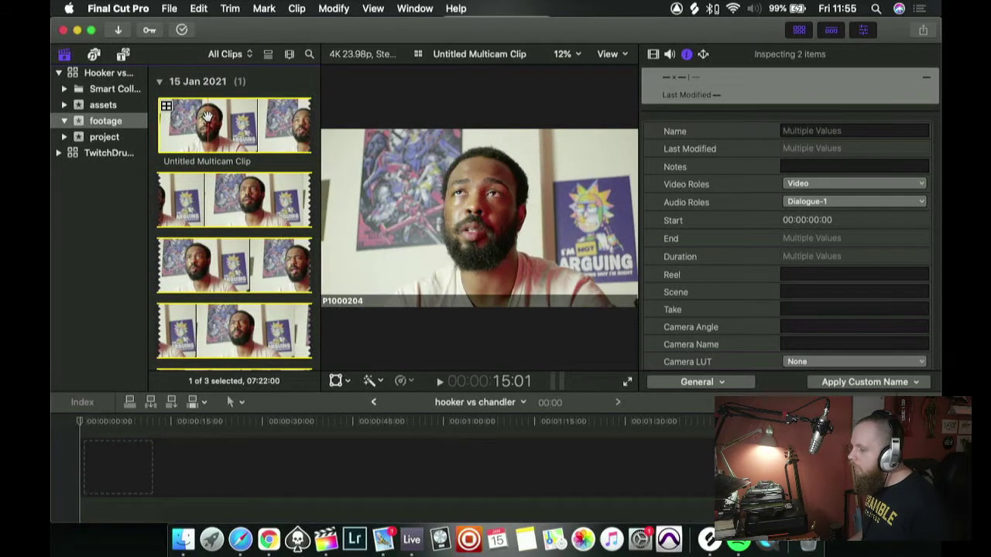
left_click(208, 116)
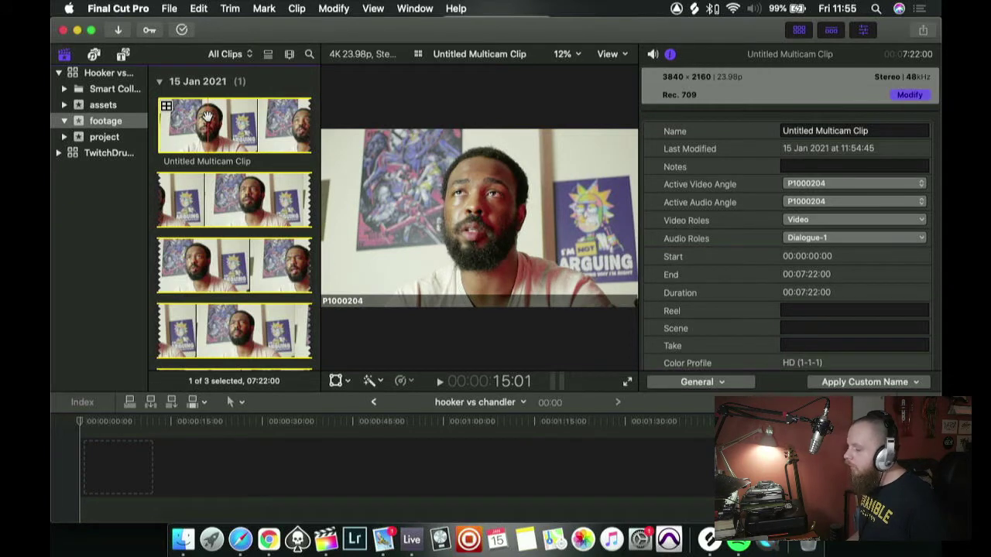
left_click_drag(207, 117, 92, 457)
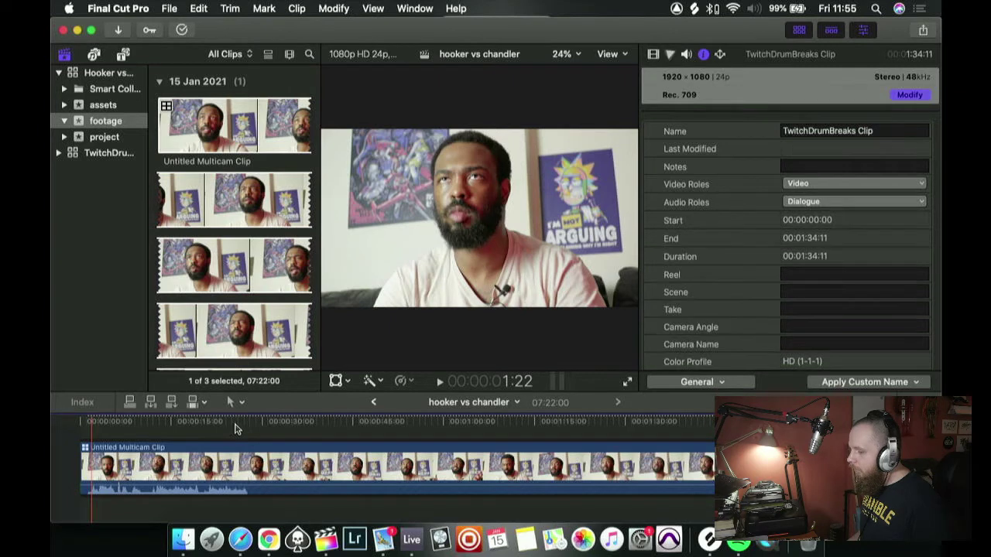
left_click(209, 424)
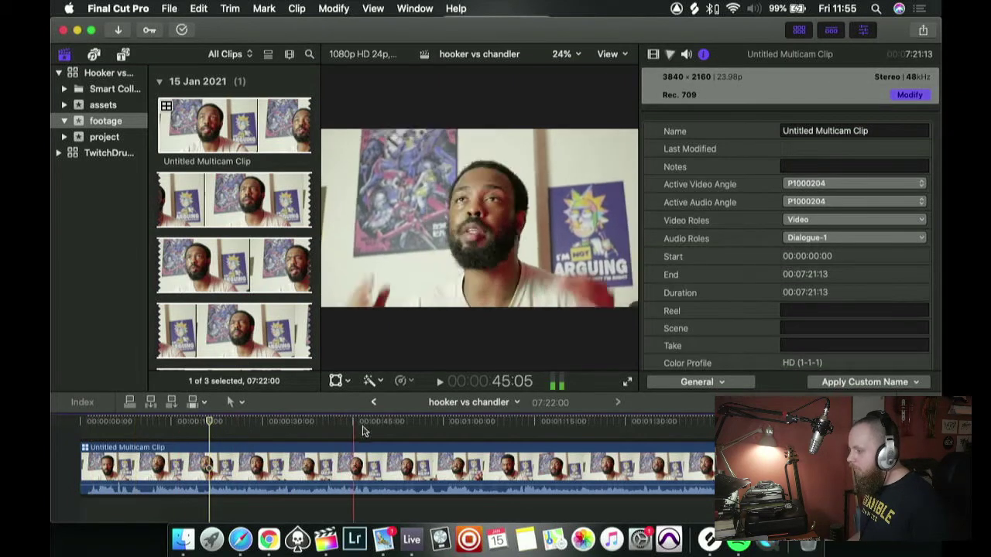
- Play short parts of the multicam clip at several points in the timeline to review the P1000204 angle
left_click(536, 426)
key("space")
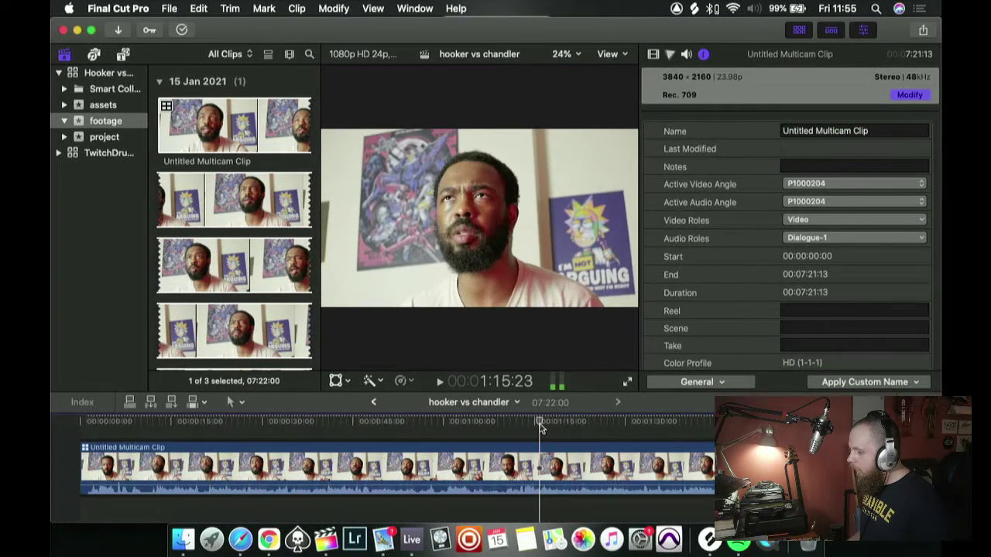
left_click(239, 424)
key("space")
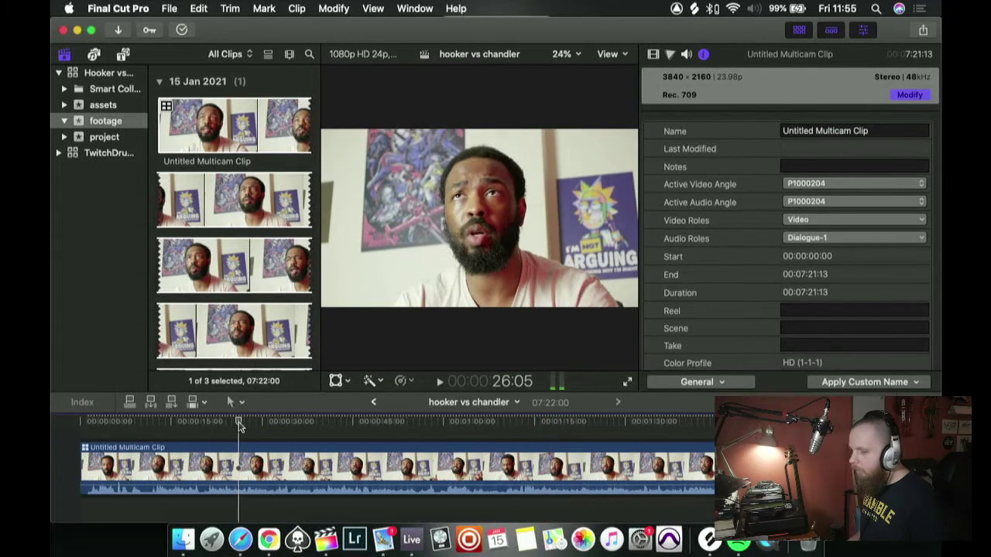
key("space")
left_click(167, 424)
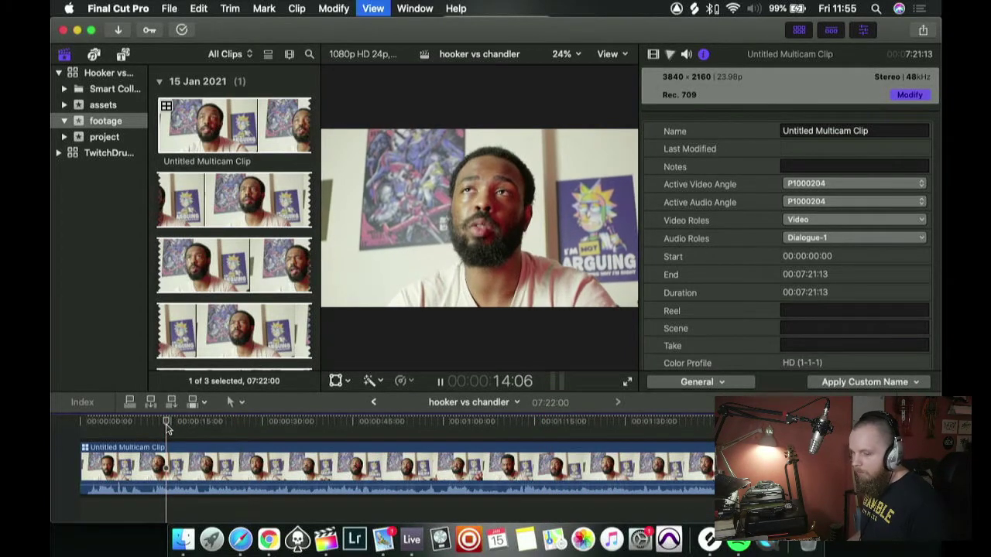
left_click(114, 425)
key("space")
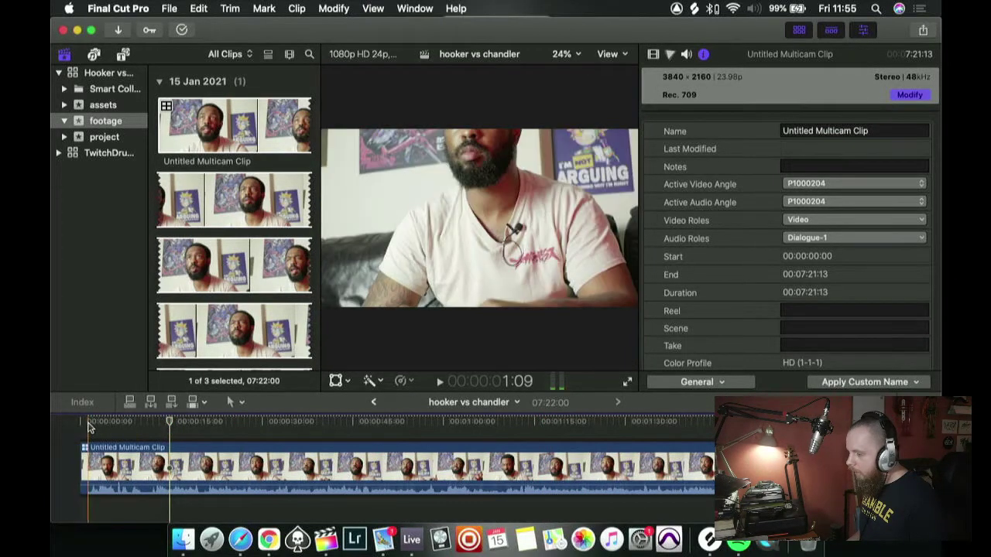
left_click_drag(127, 424, 199, 424)
- Show the multicam angles beside the viewer and hide the browser to enlarge them
left_click(614, 55)
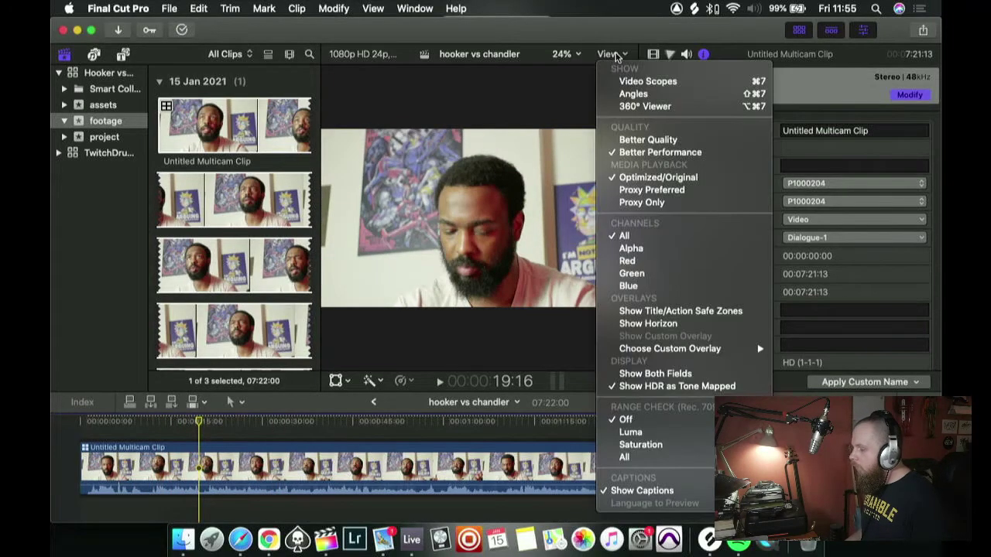
left_click(713, 94)
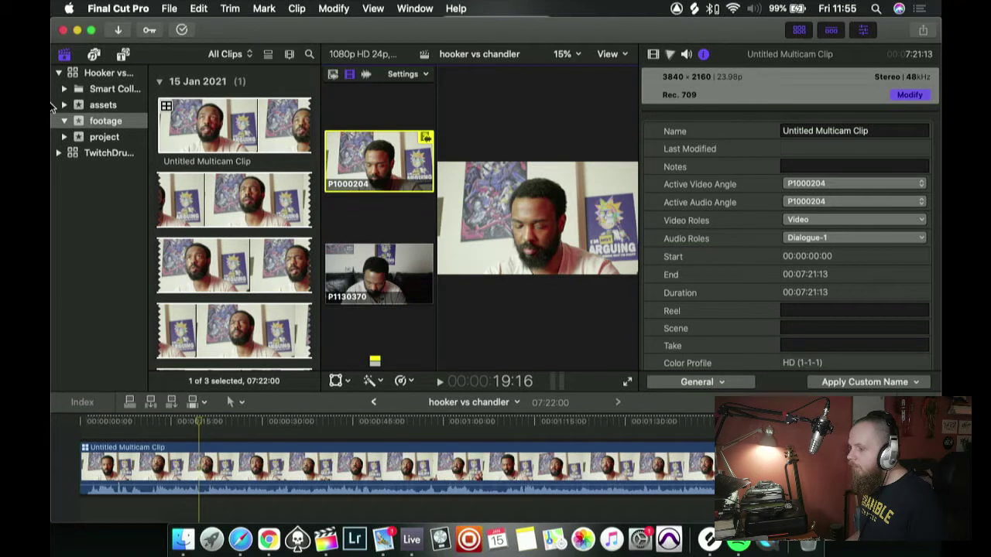
left_click(800, 31)
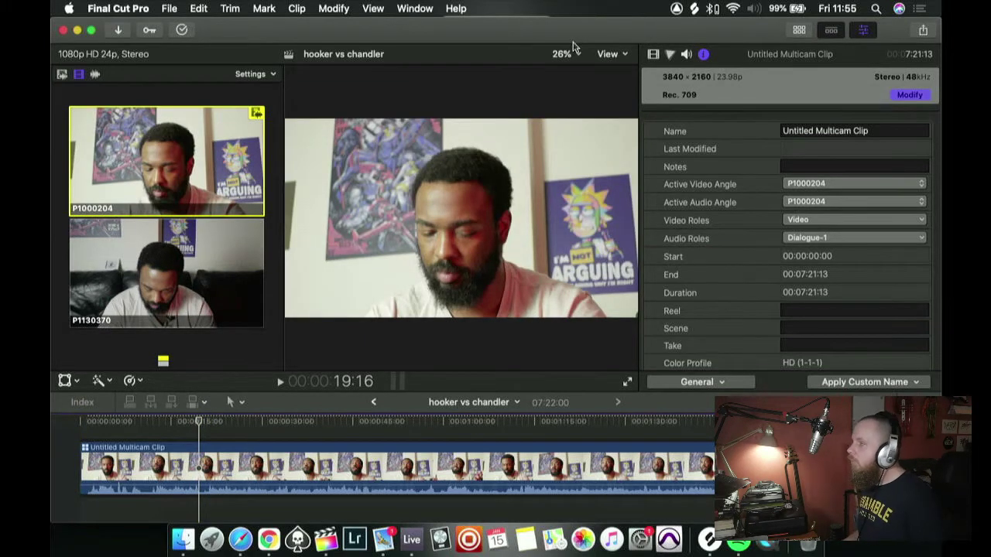
- Open the multicam clip's angle editor to examine its P1000204 and P1130370 tracks, and return to the hooker vs chandler timeline
left_click(80, 423)
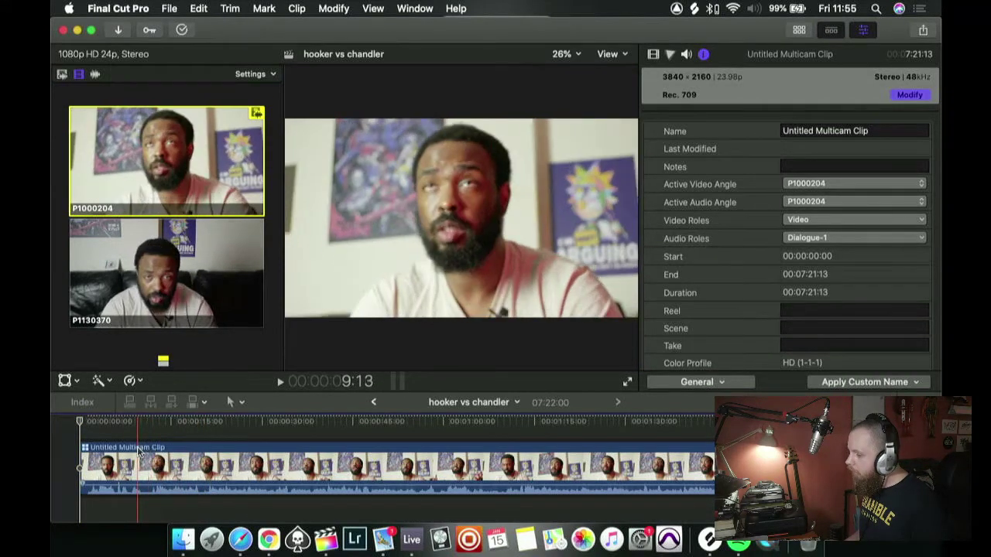
double_click(351, 452)
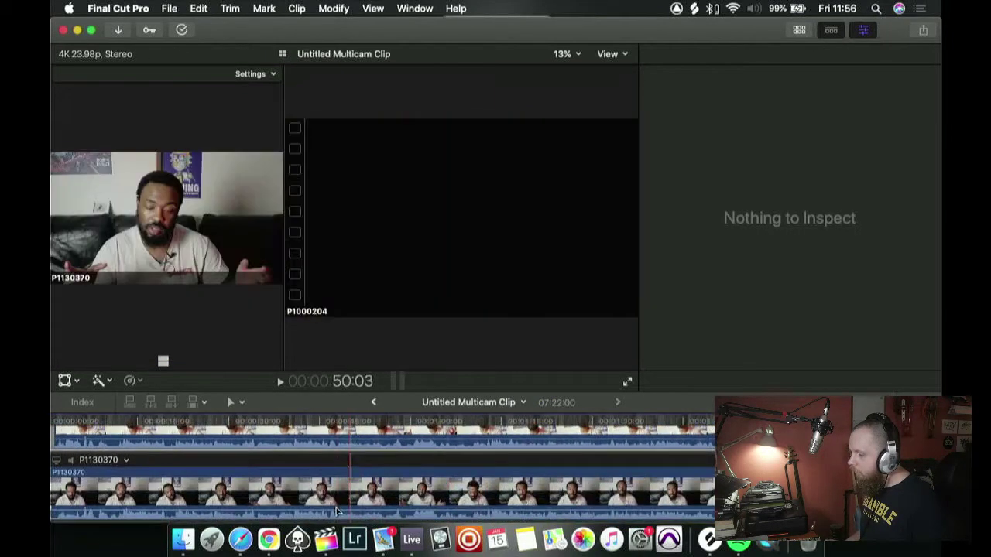
scroll(345, 446, "up", 2)
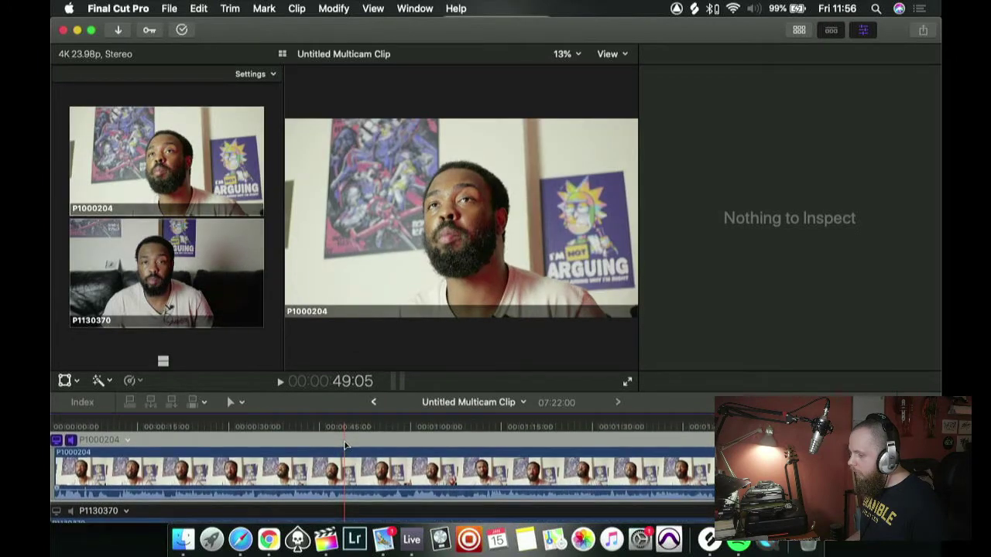
left_click(373, 402)
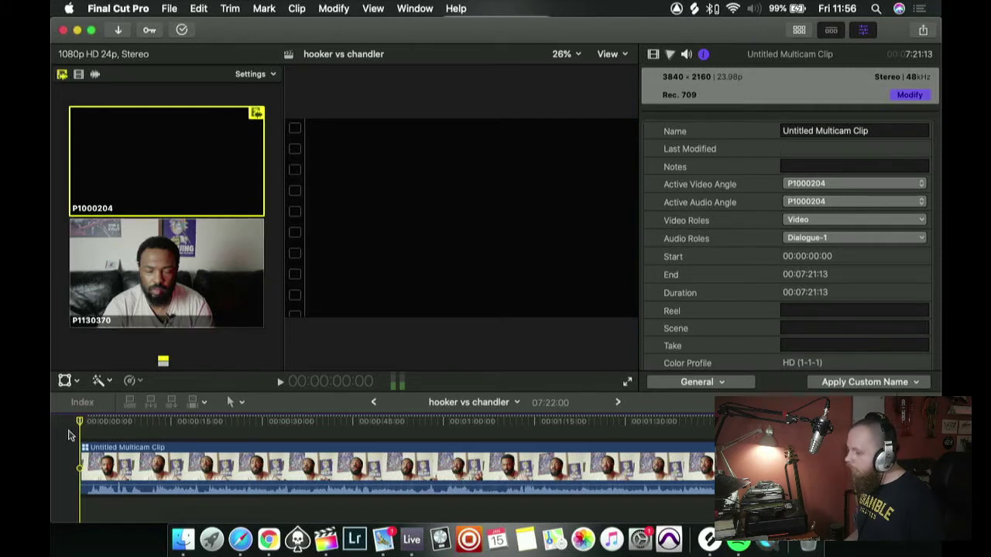
- Switch the whole multicam clip to the P1130370 angle for video and audio, and set angle switching to video only
left_click(177, 270)
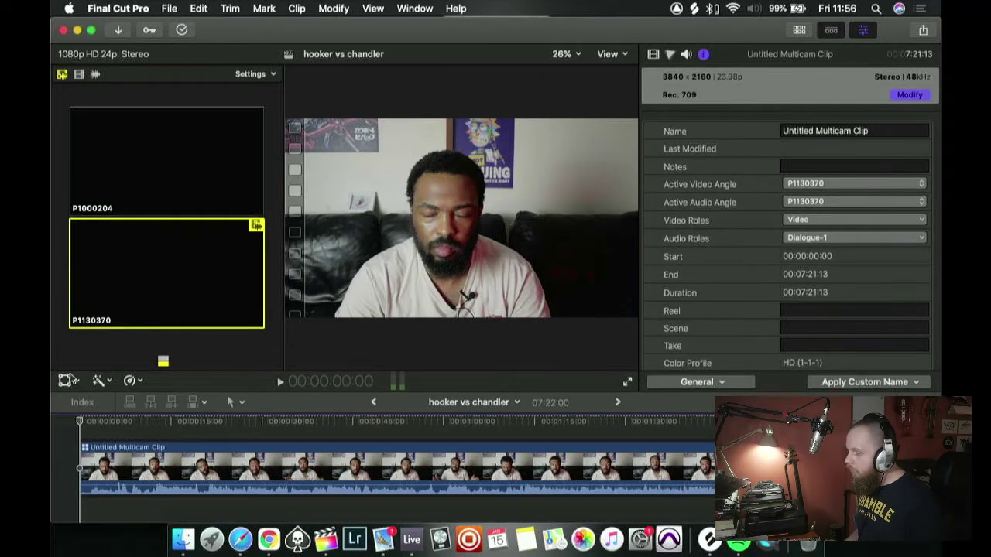
left_click(79, 75)
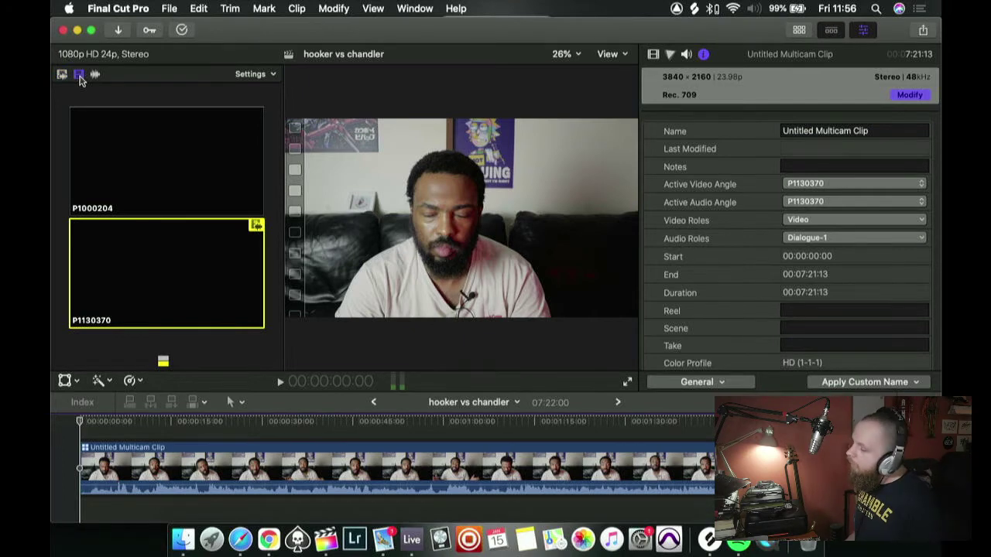
- Cut the multicam clip at about 42 seconds and switch to the P1000204 angle with both video and audio
key("space")
left_click(323, 424)
key("space")
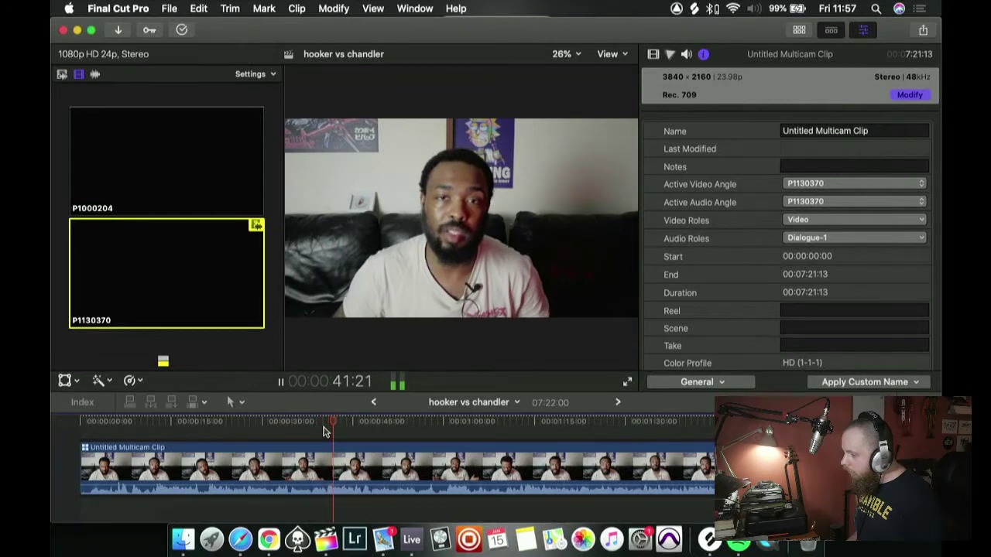
key("space")
left_click(63, 75)
left_click(147, 141)
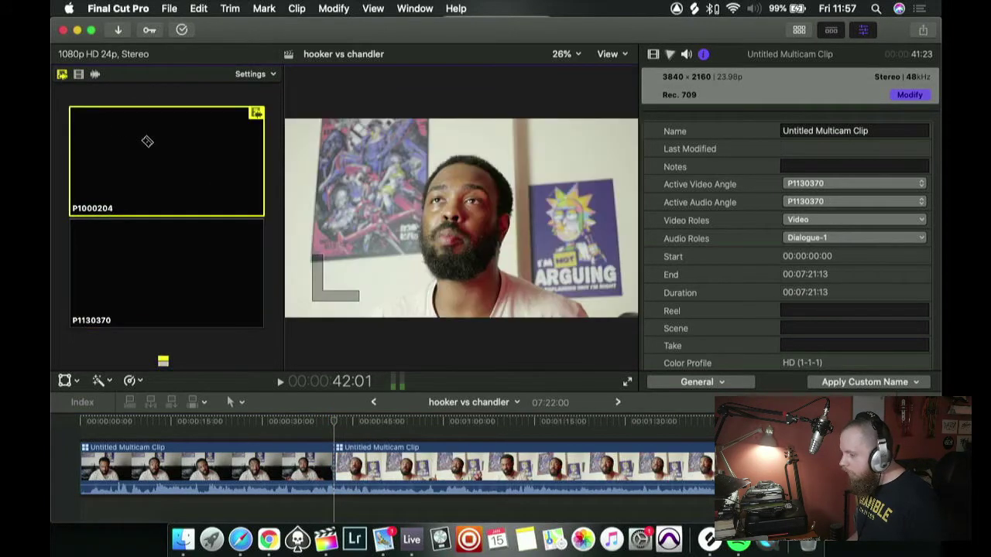
- Play the timeline across the cut from P1130370 to P1000204 to compare the picture and sound
key("space")
key("space")
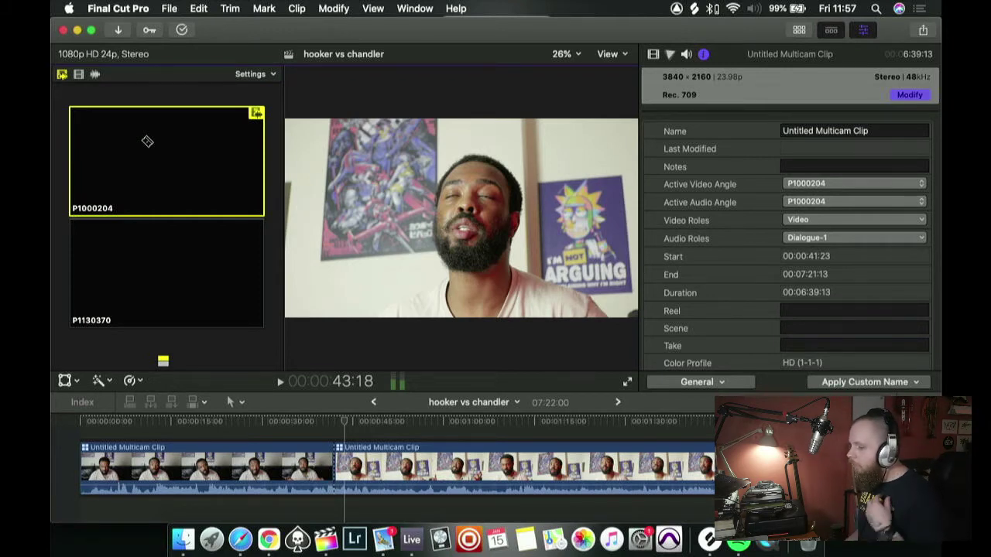
left_click_drag(279, 423, 325, 436)
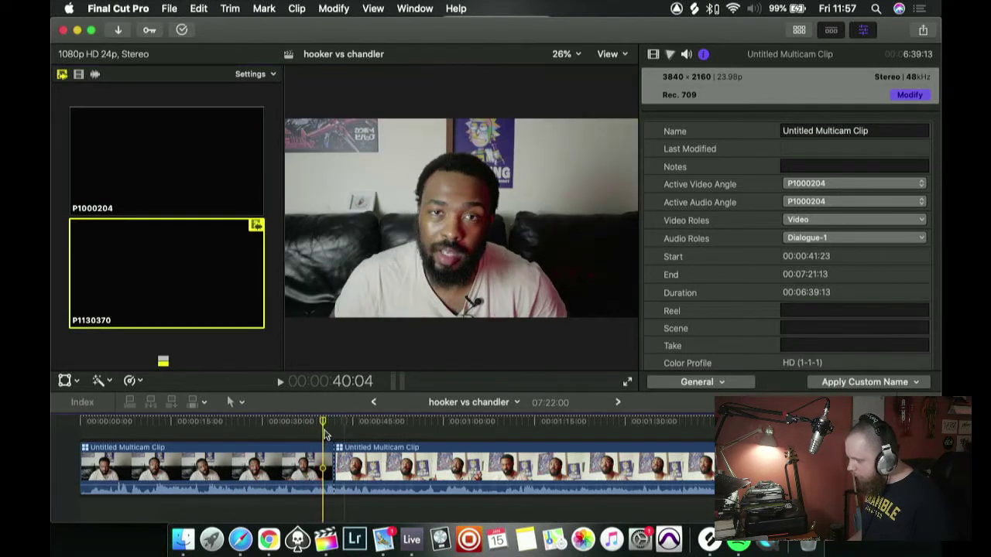
key("space")
left_click(300, 422)
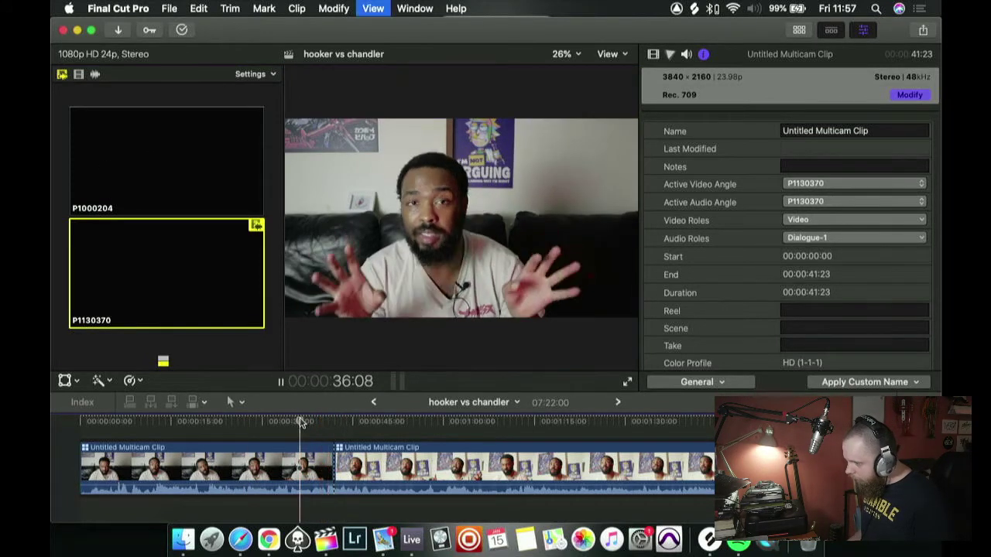
key("space")
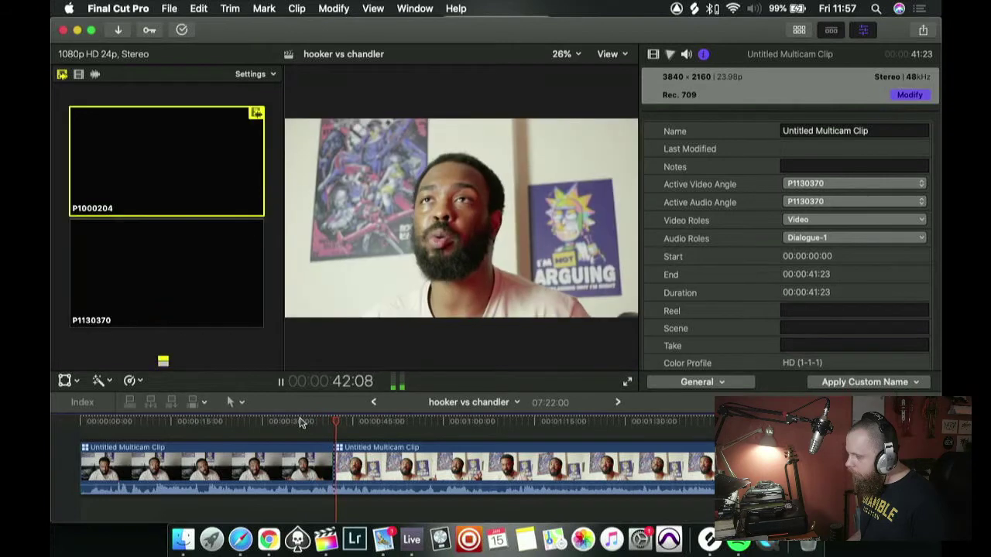
key("space")
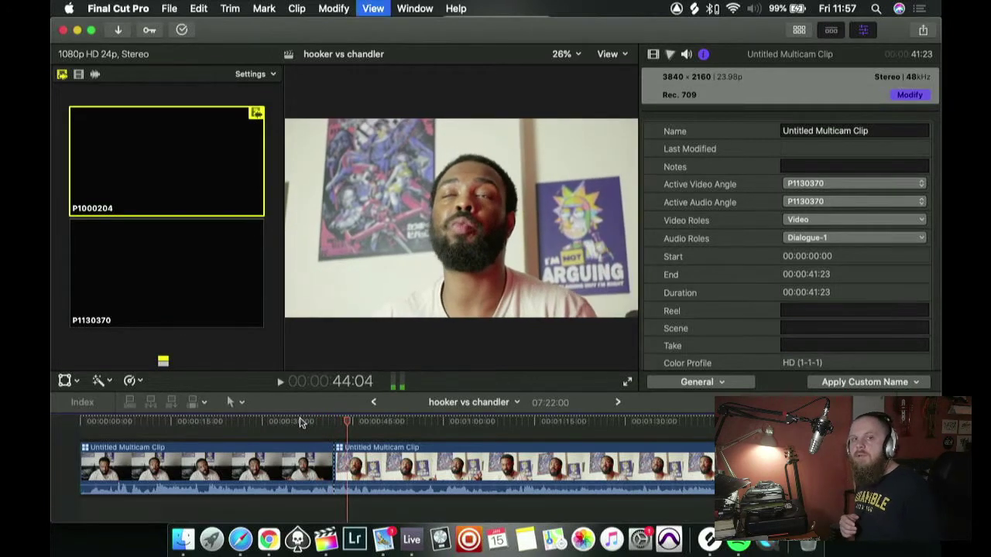
- Play short parts of the P1130370 section before the cut, around 30 and 16 seconds
left_click_drag(302, 422, 268, 422)
left_click(254, 422)
key("space")
key("space")
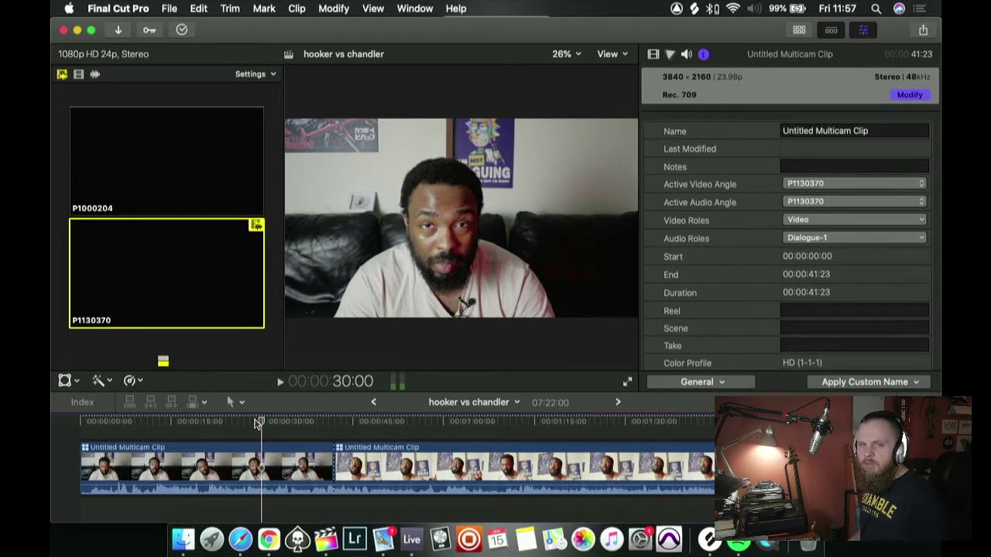
key("space")
key("space")
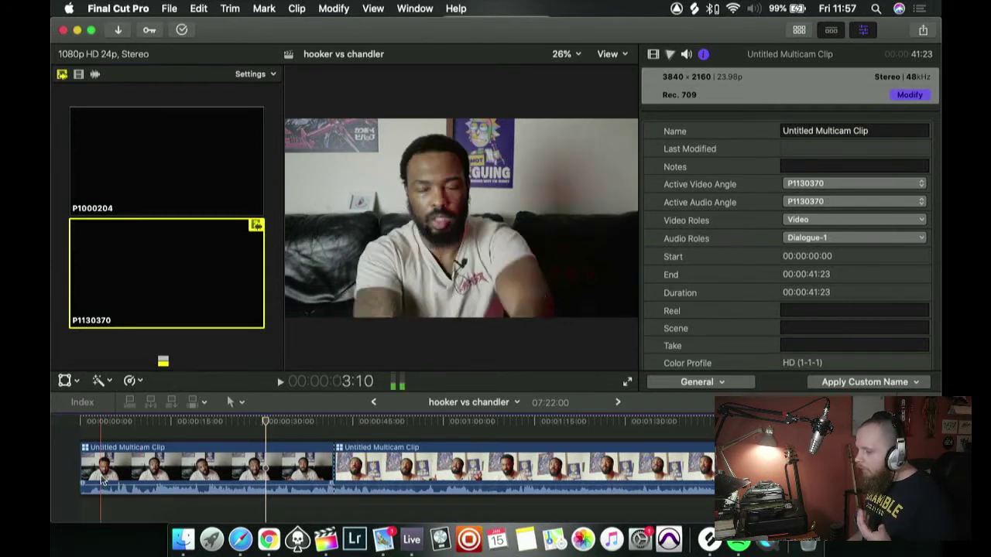
left_click(173, 432)
key("space")
key("space")
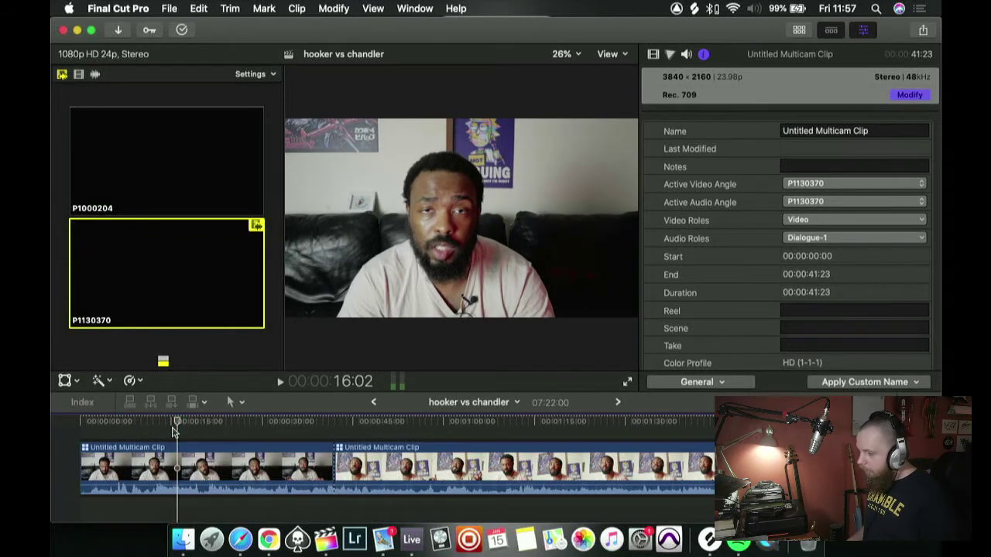
- Undo the cut to P1000204, return the playhead to the timeline start and set angle switching to video only
key("super+z")
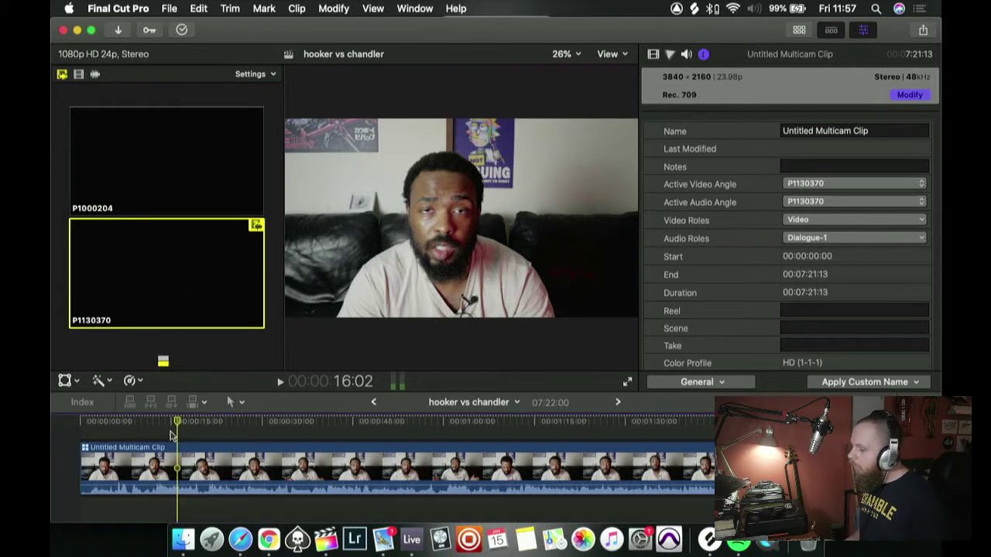
left_click(106, 432)
left_click(64, 433)
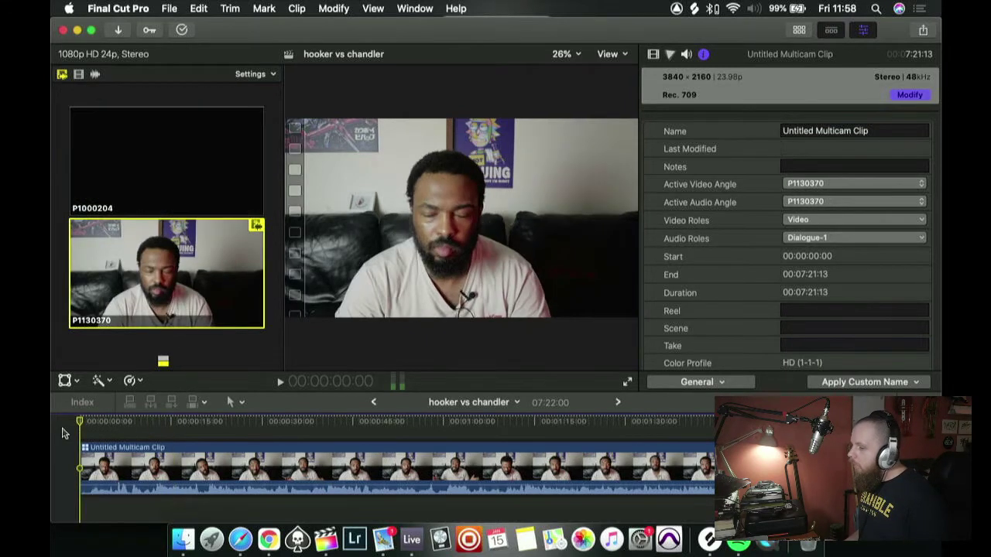
left_click(78, 75)
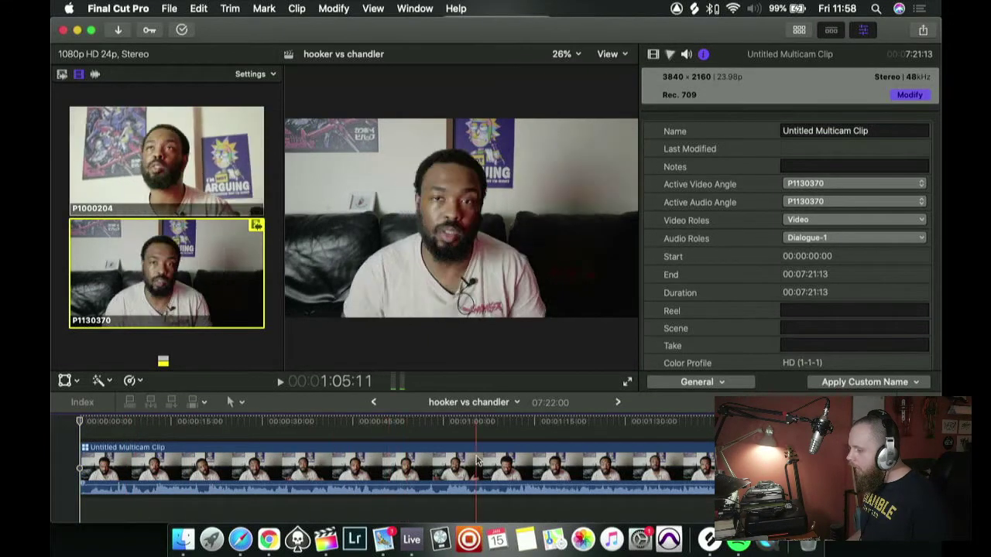
- Play short parts of the multicam clip near 0:37, 1:13 and 2:59 to compare both camera angles
scroll(433, 464, "right", 5)
key("shift+z")
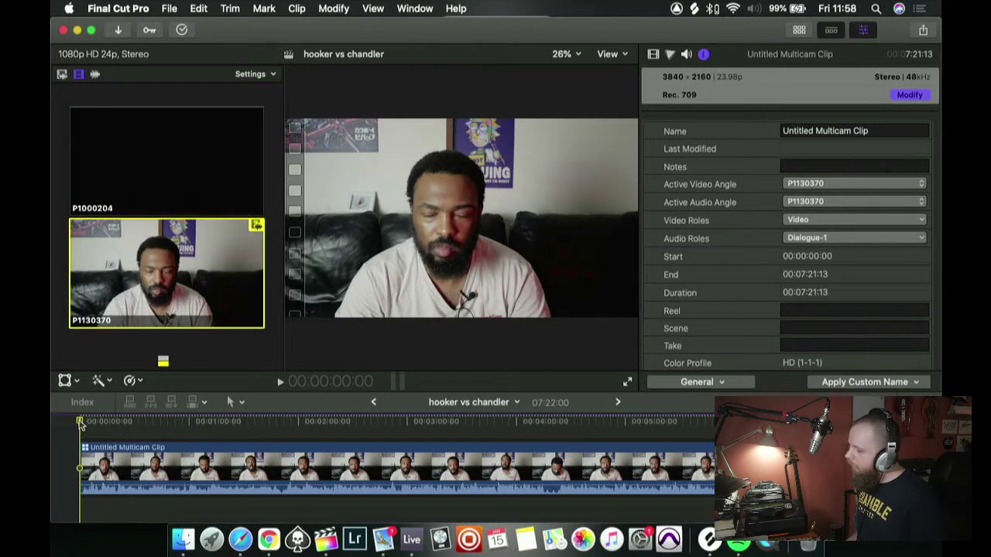
left_click_drag(85, 423, 147, 422)
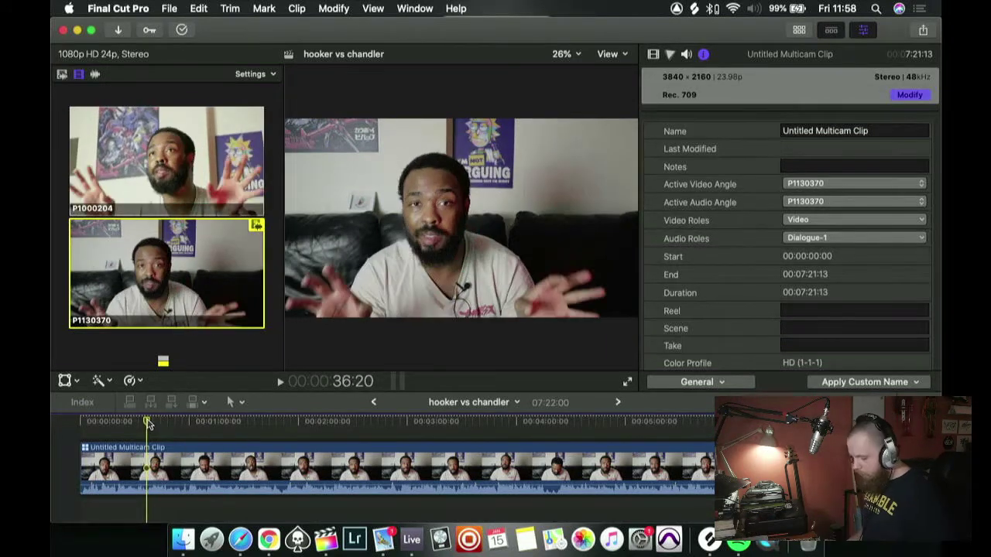
key("space")
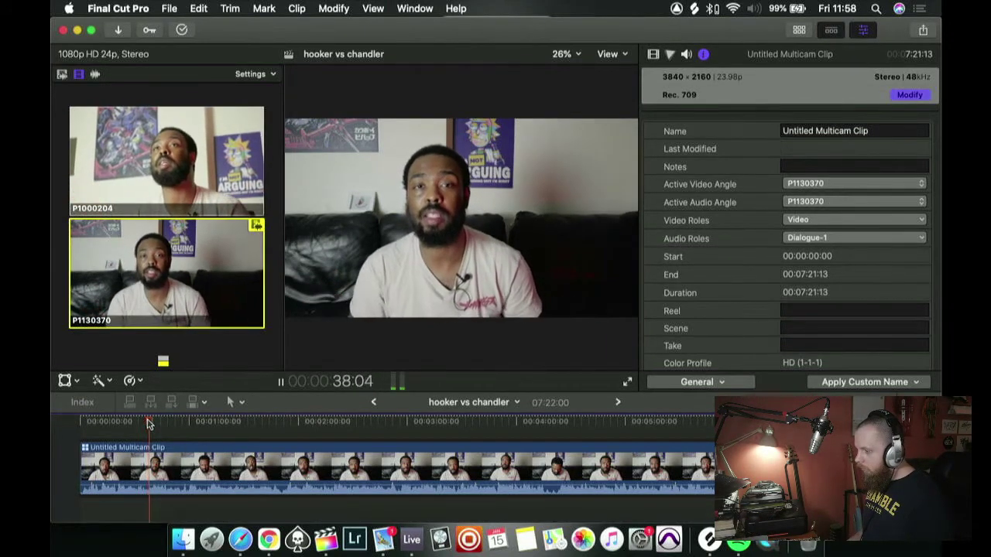
key("space")
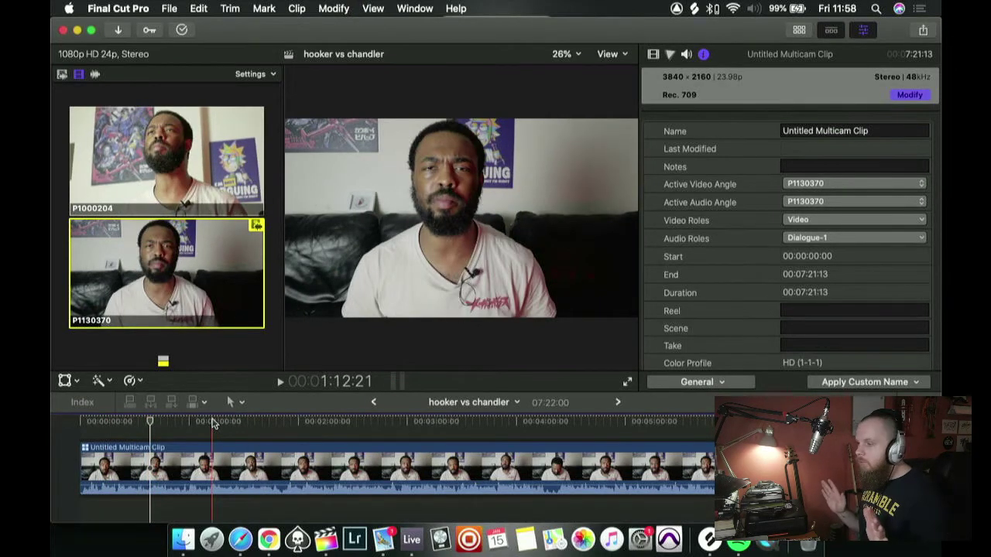
key("space")
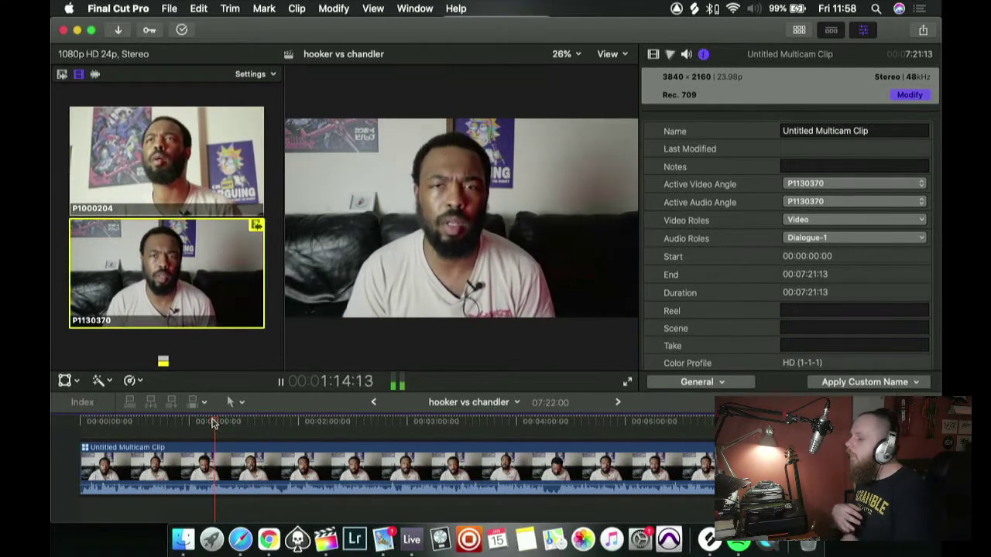
key("space")
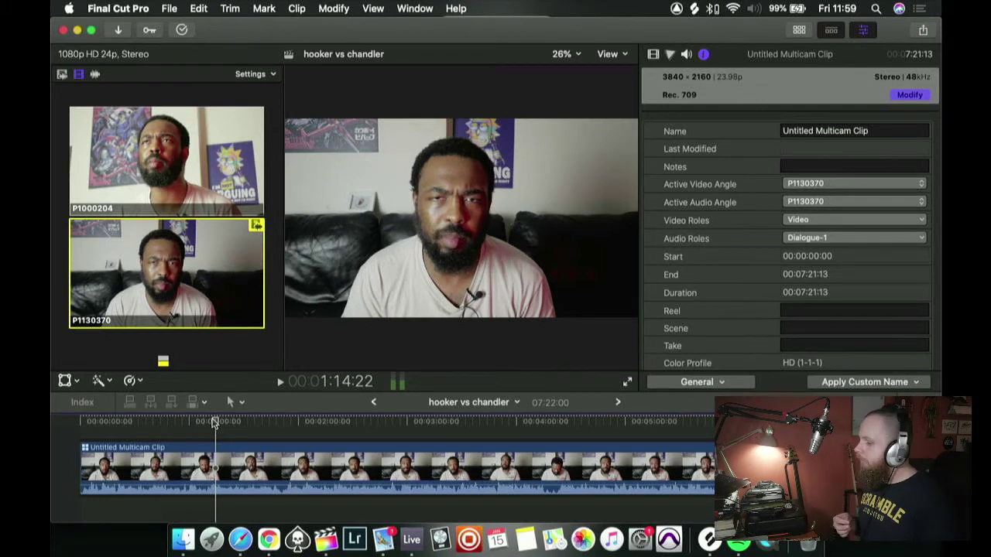
key("space")
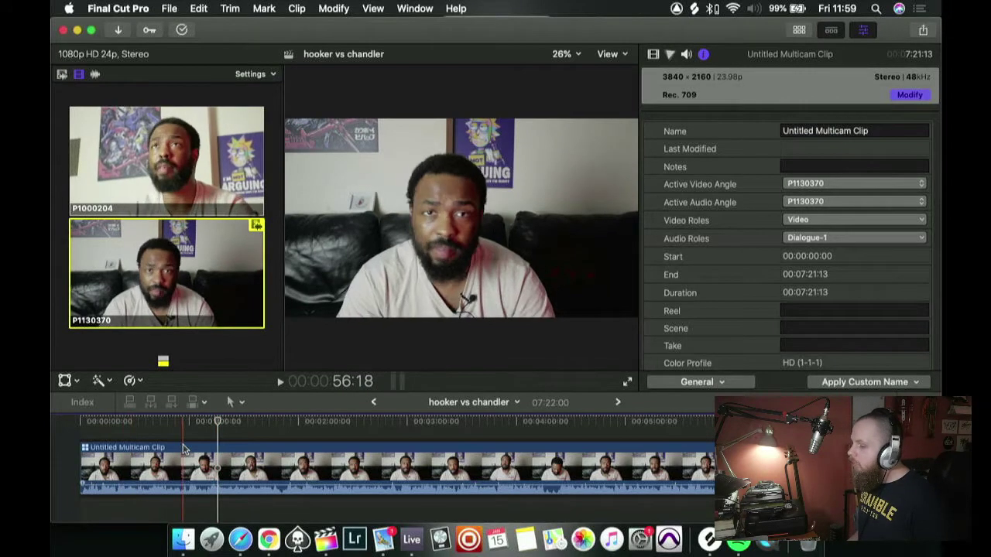
key("space")
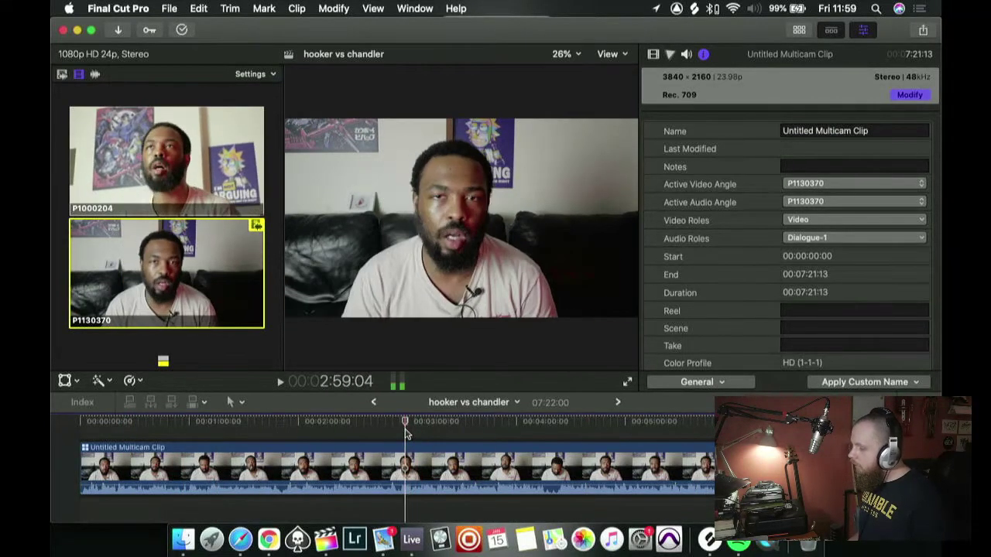
key("space")
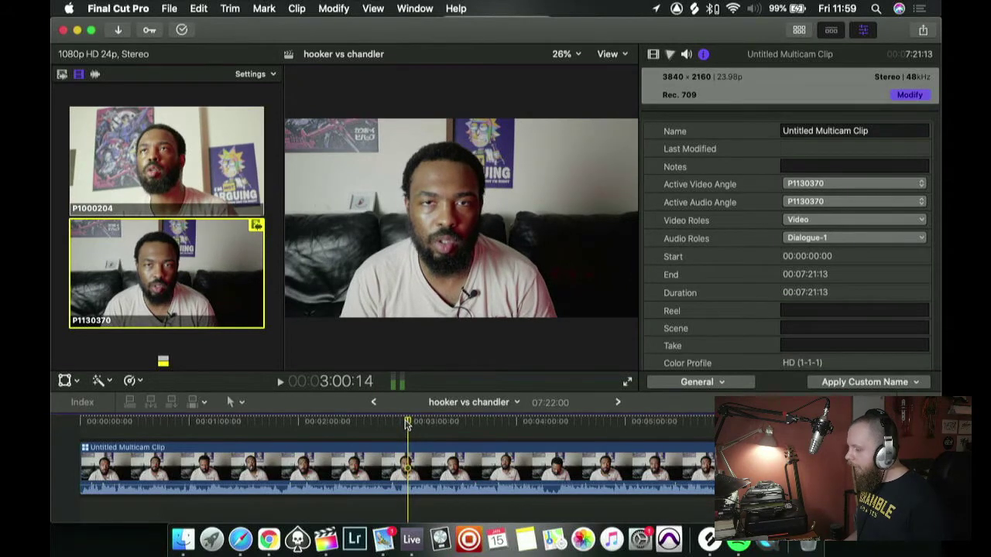
- Return the playhead to the timeline start and play the multicam clip's opening around 5 to 6 seconds, comparing both angles
left_click(74, 422)
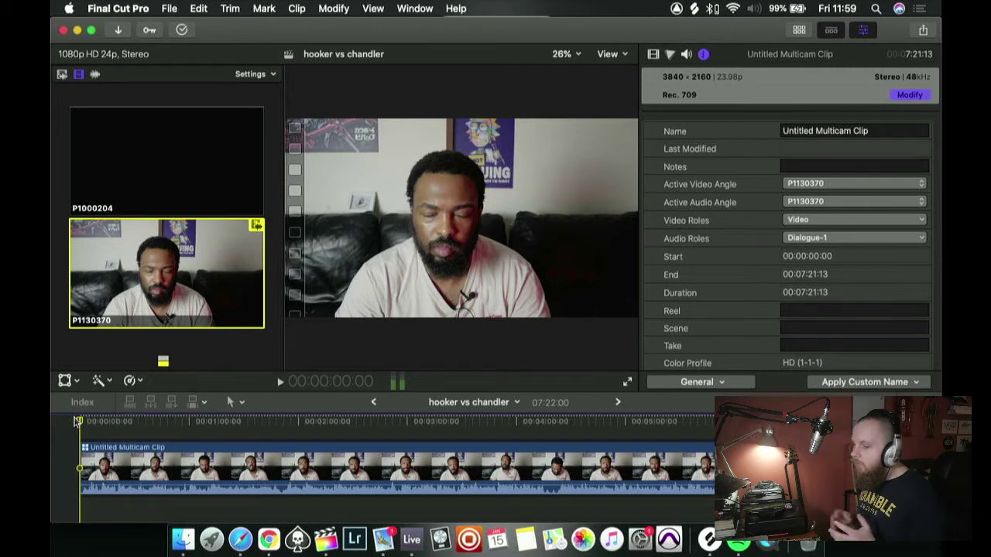
scroll(78, 421, "up", 1)
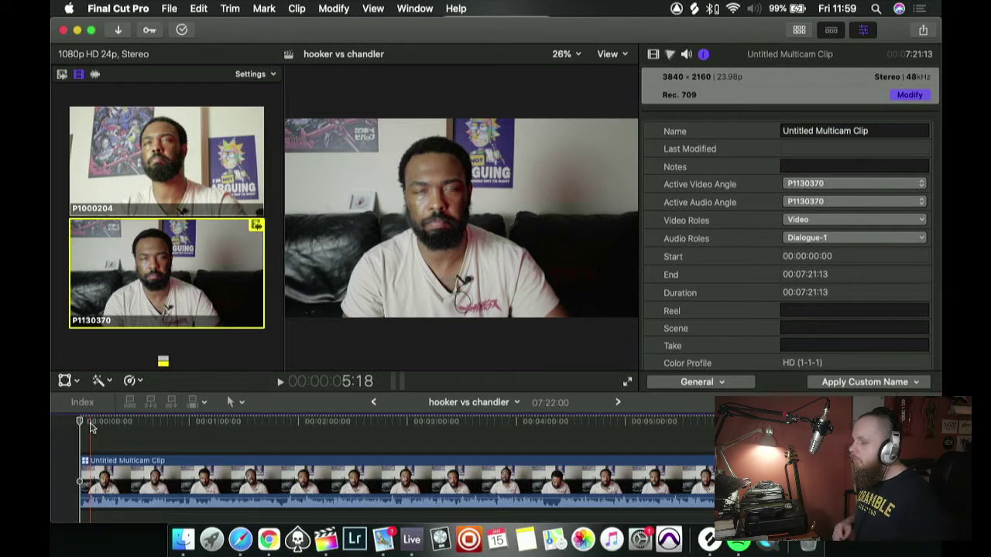
key("space")
key("space")
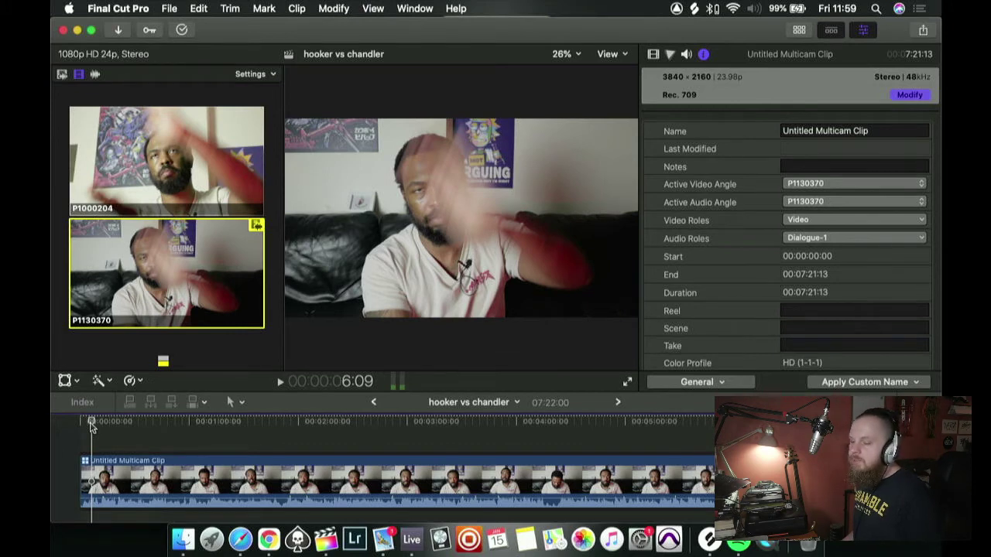
left_click(99, 434)
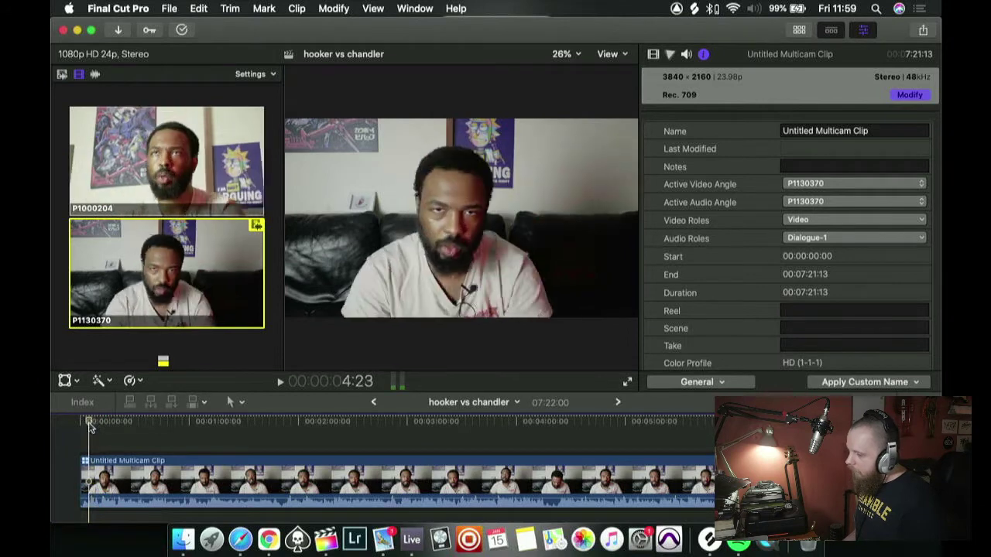
left_click(82, 428)
left_click(88, 428)
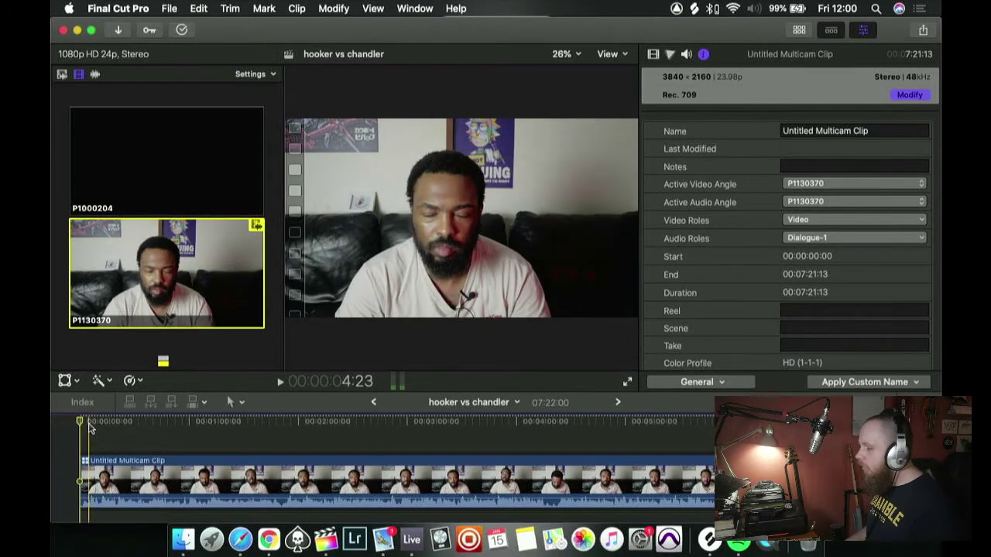
- Scrub through the opening 9 seconds of the multicam clip and return the playhead to the timeline start
key("super+minus")
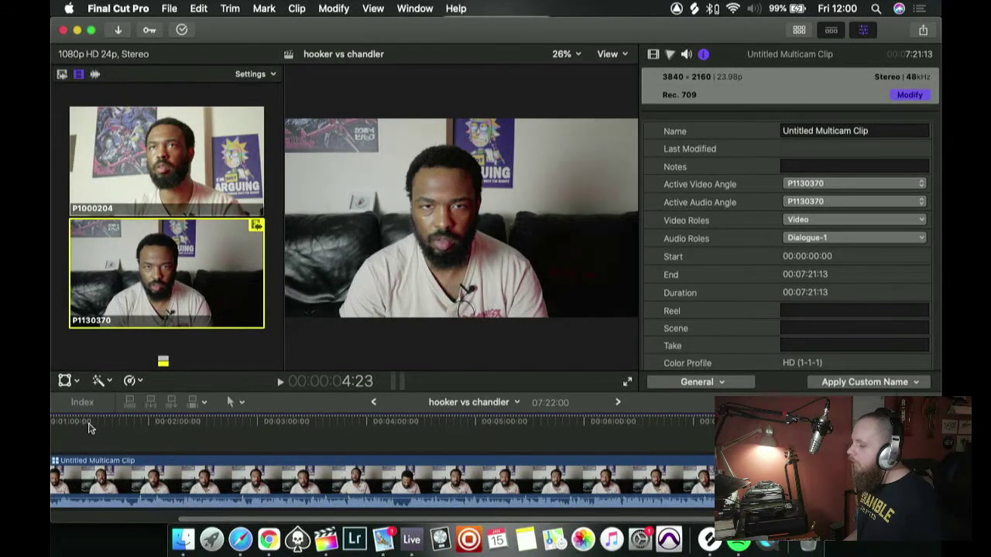
key("Home")
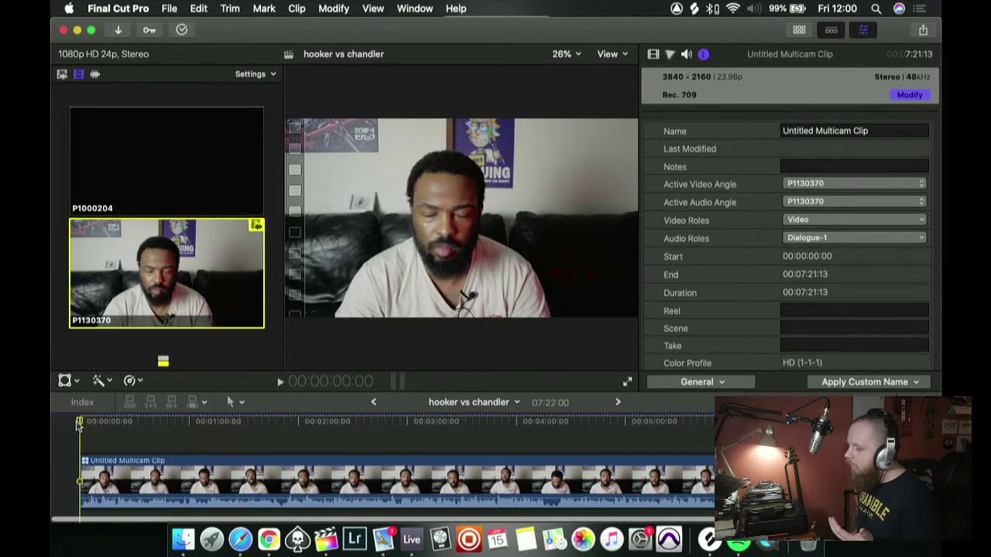
left_click_drag(81, 425, 96, 426)
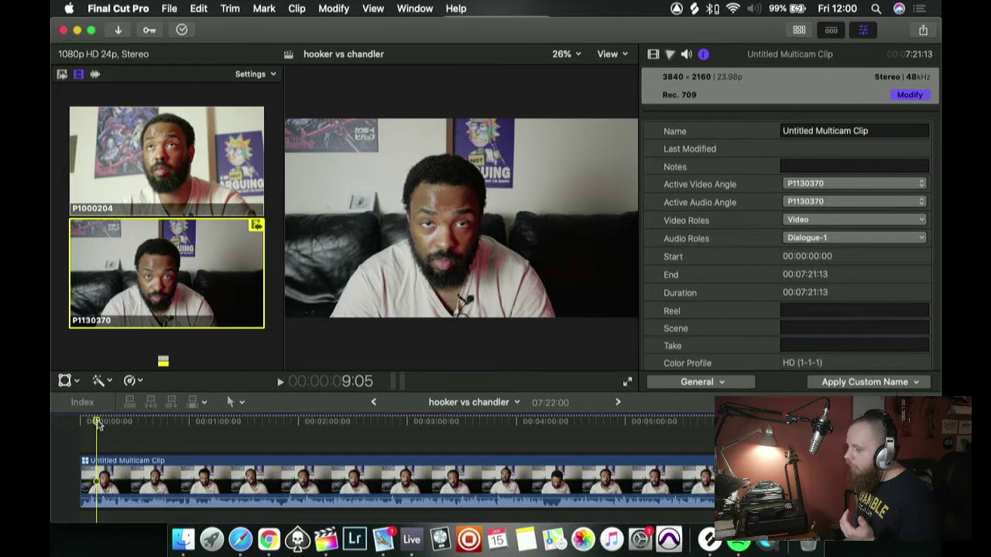
left_click_drag(96, 425, 87, 428)
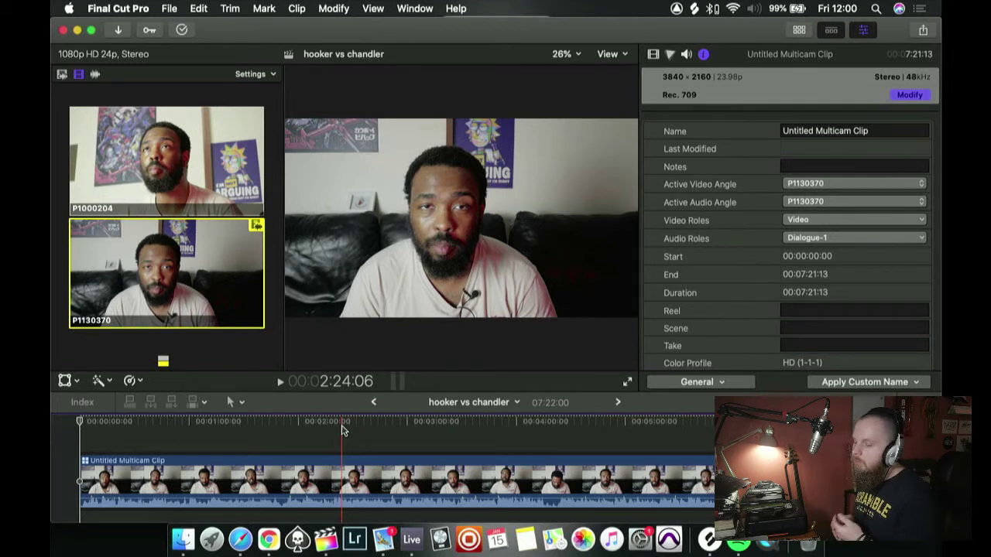
left_click(78, 432)
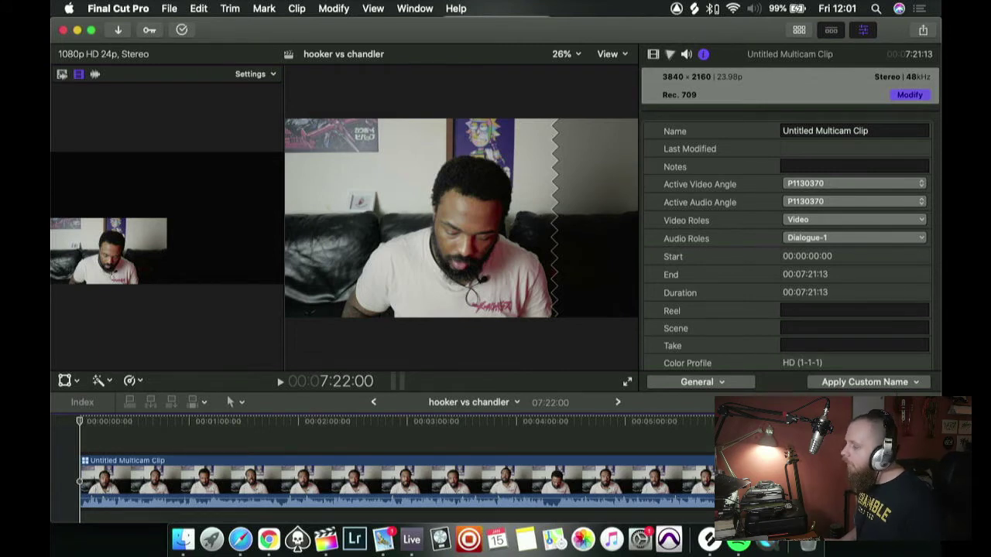
left_click(78, 463)
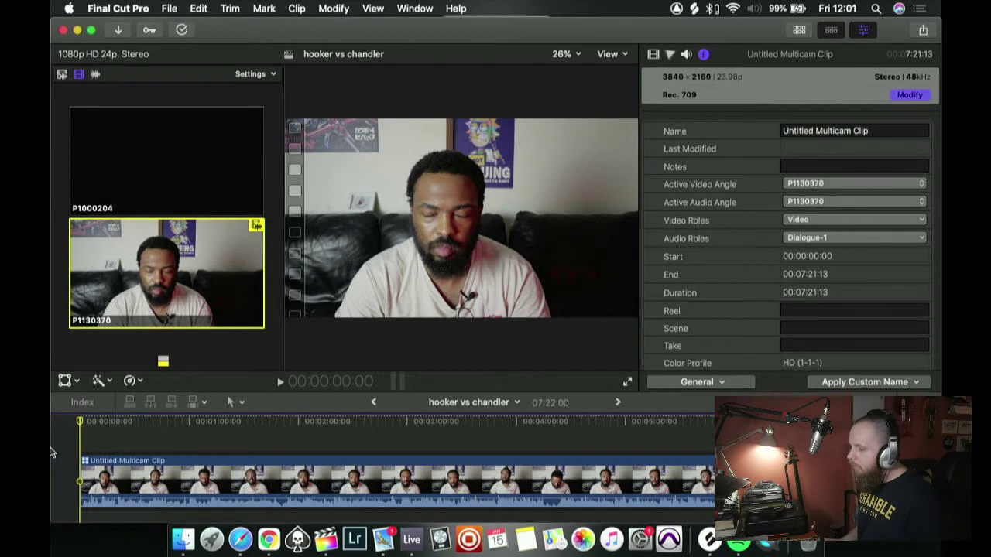
- Play the multicam clip up to about 11:21 and try trimming its start to the playhead, undoing each attempt
key("space")
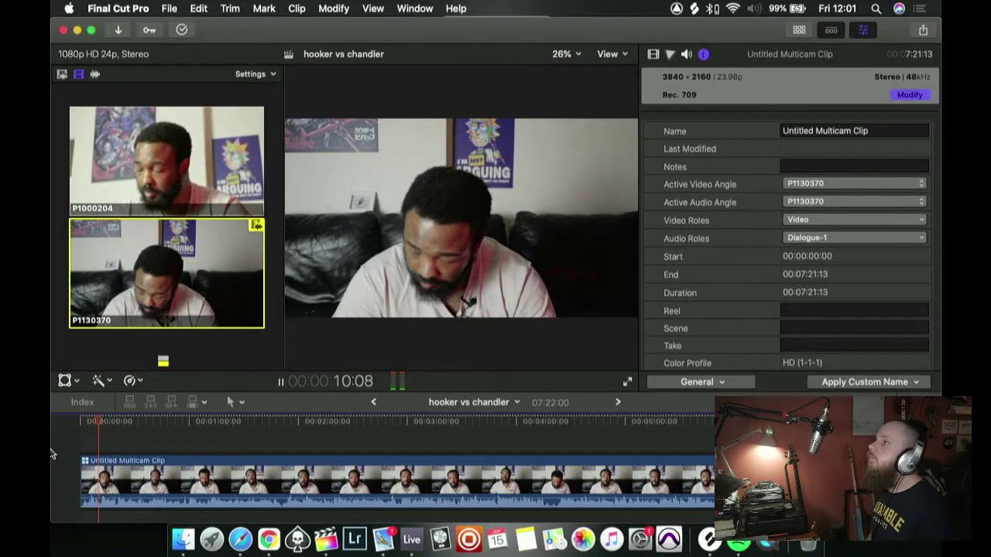
key("space")
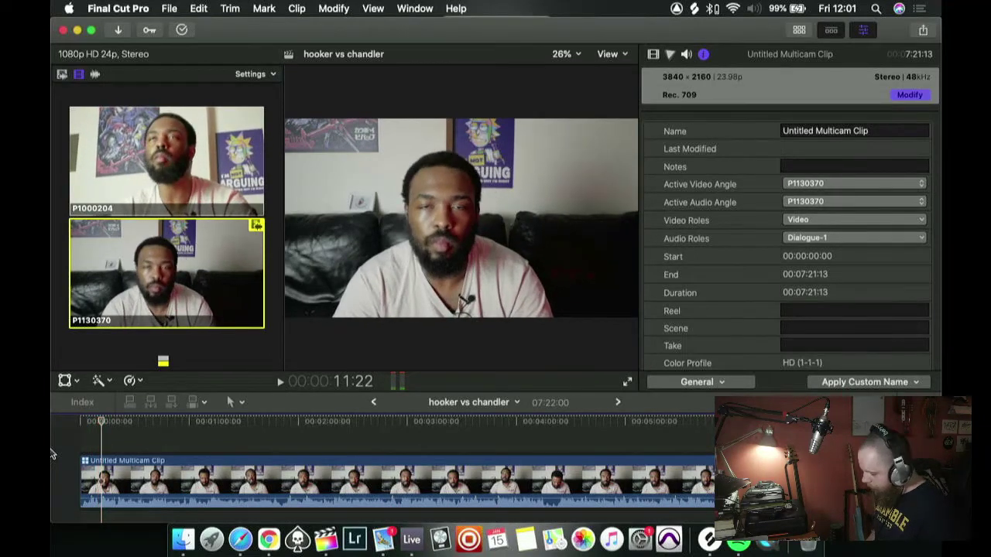
key("alt+bracketleft")
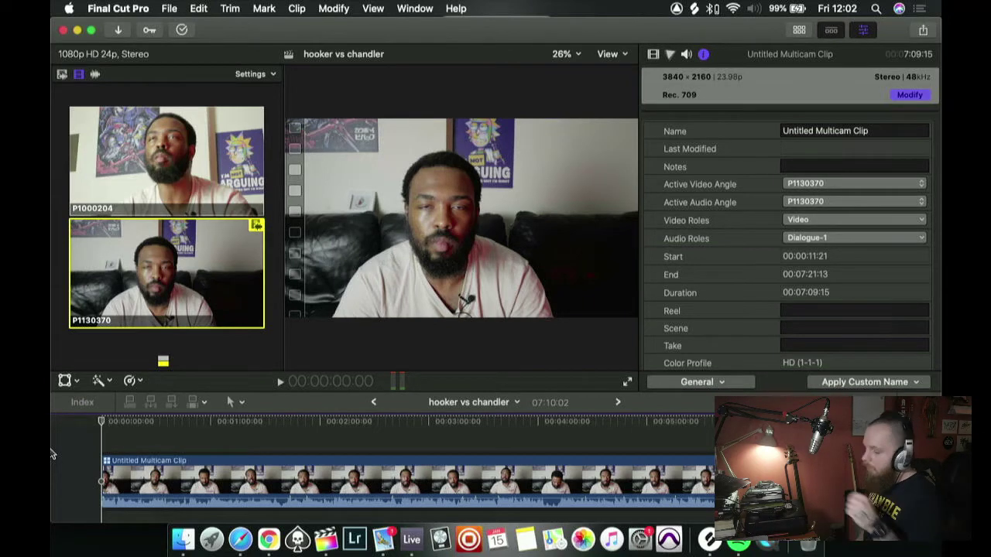
key("super+z")
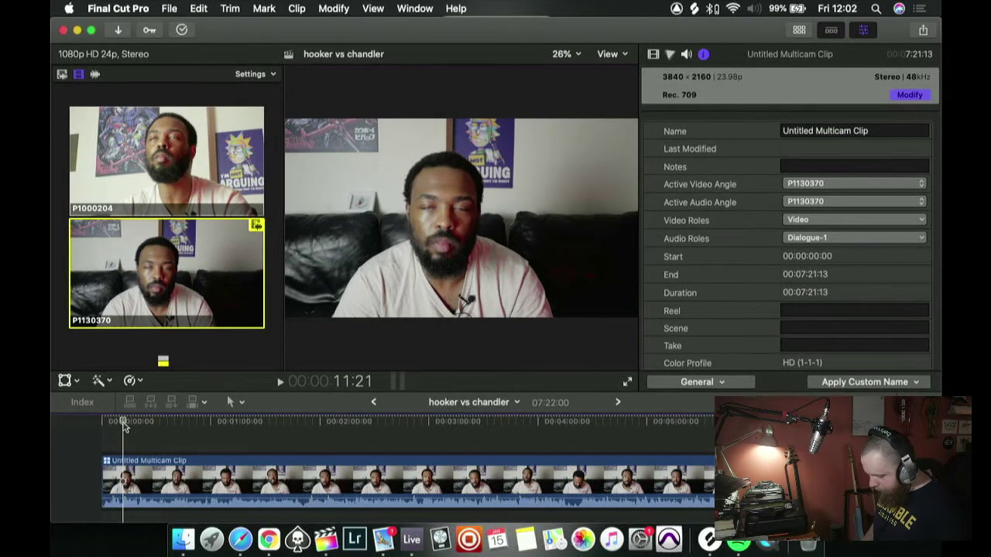
key("alt+bracketleft")
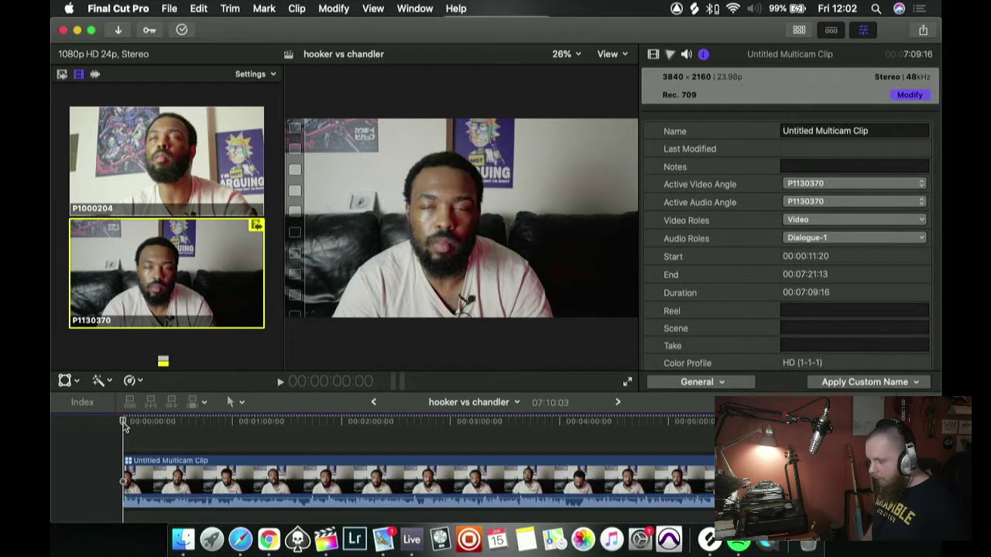
key("super+z")
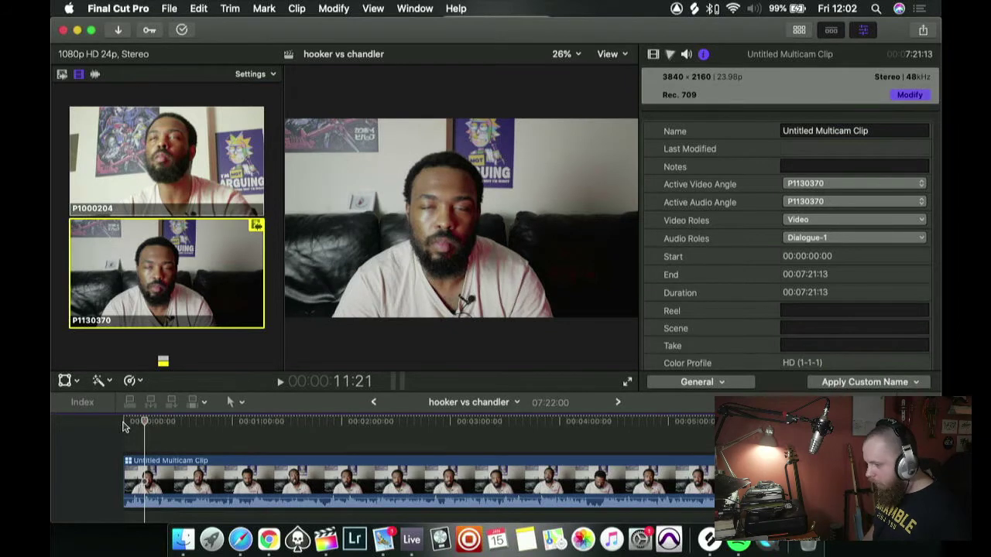
- Try trimming the clip's end to the playhead at 11:21, undo it, and trim the clip's start to that point instead
key("alt+bracketright")
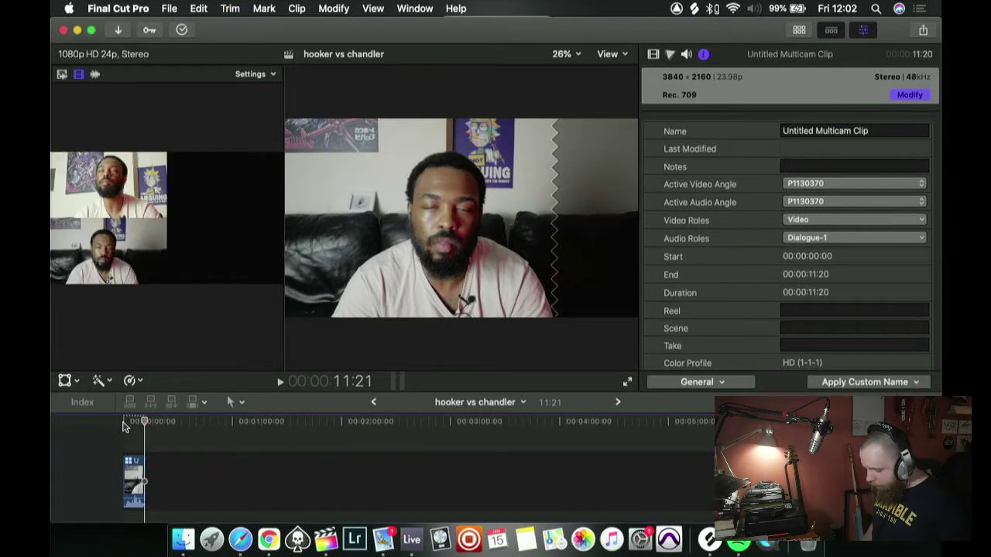
key("super+z")
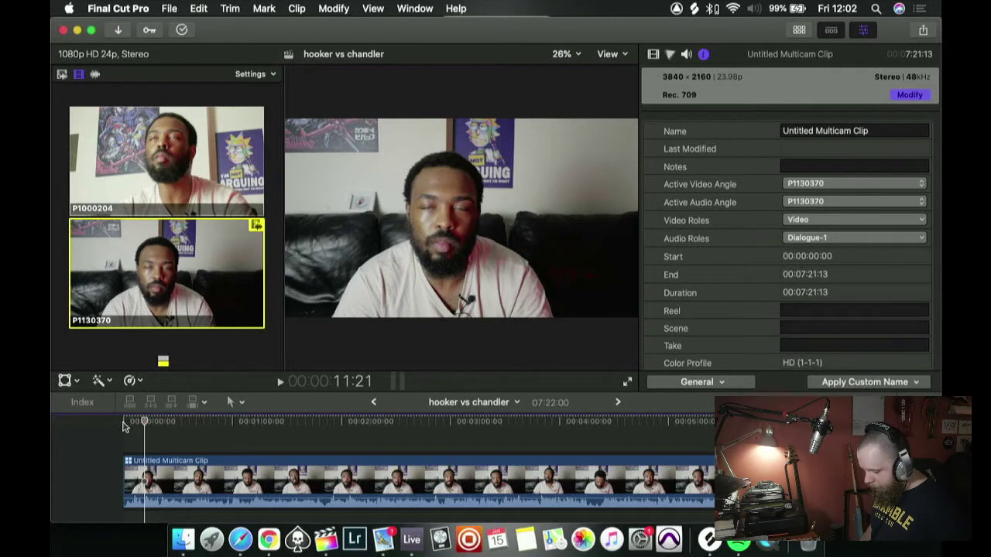
key("alt+bracketleft")
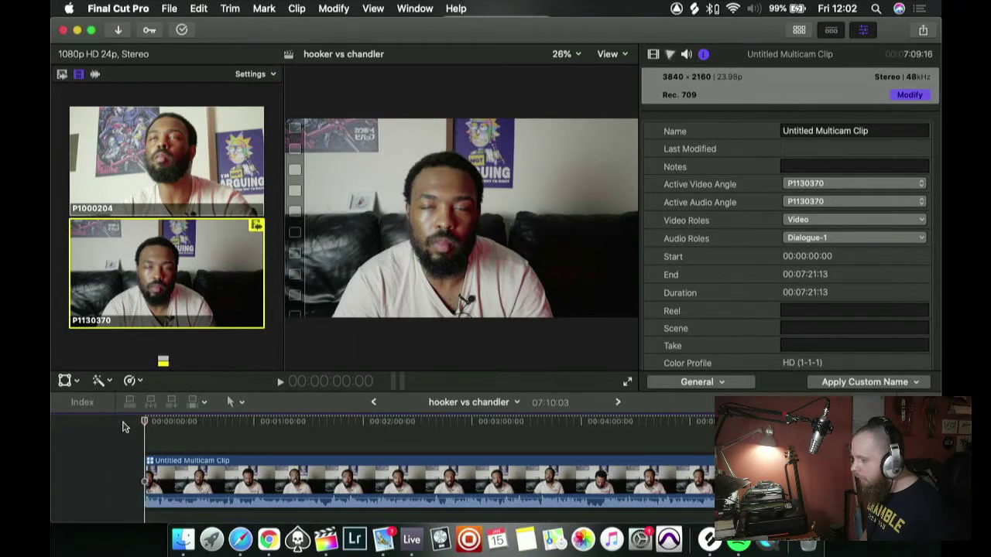
- Play the trimmed clip, step the playhead back to 9:07 and trim the clip's start to that frame
key("space")
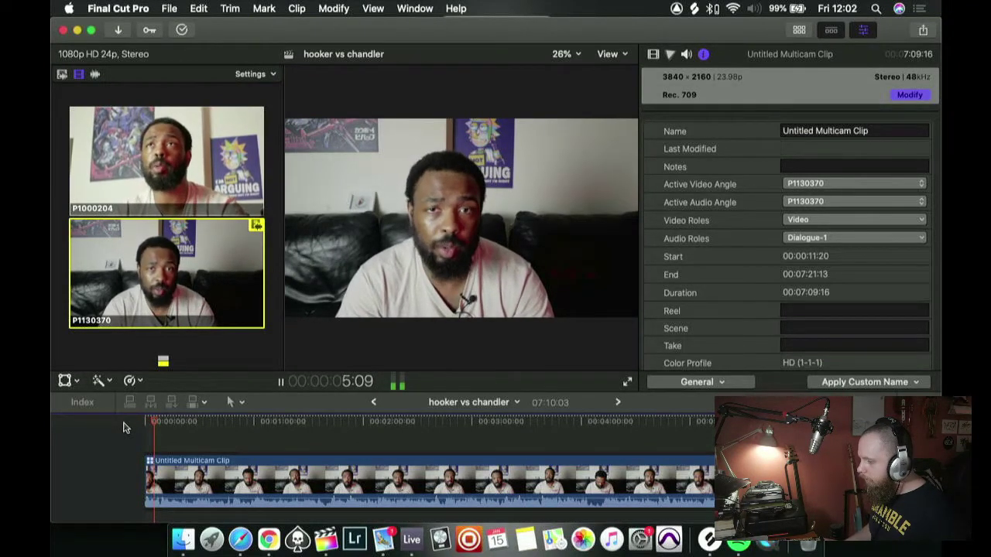
scroll(181, 436, "right", 3)
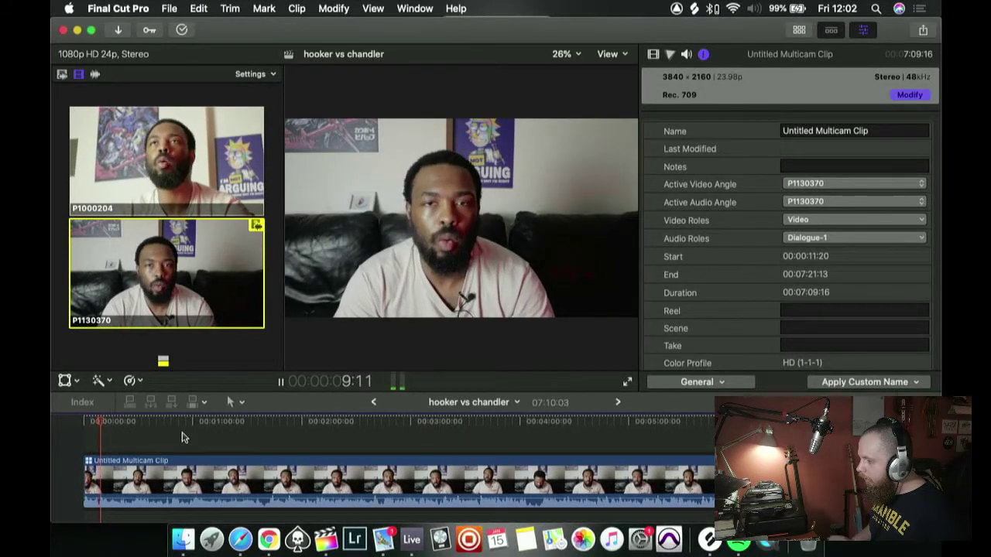
key("space")
key("Left")
key("Left")
key("Left")
key("Left")
key("Left")
key("Left")
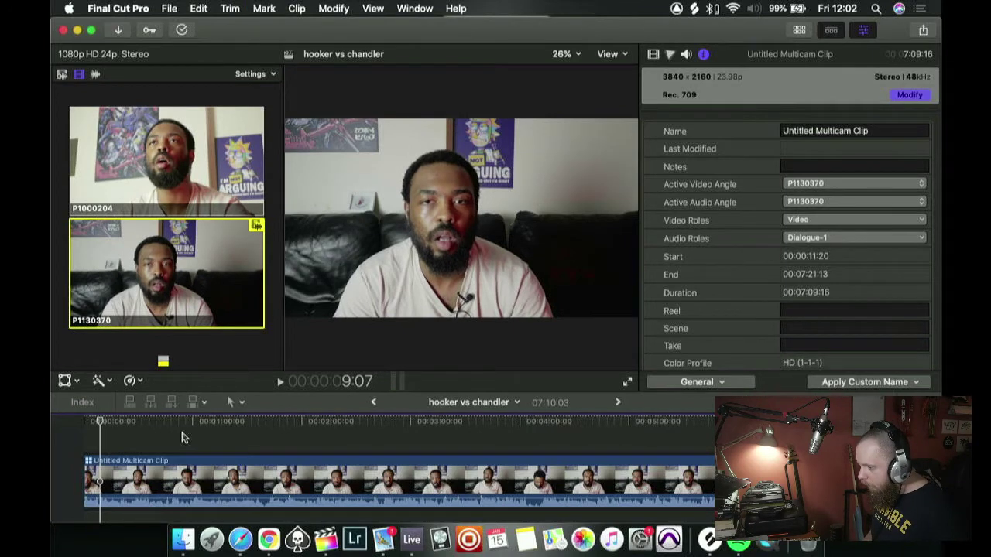
key("alt+[")
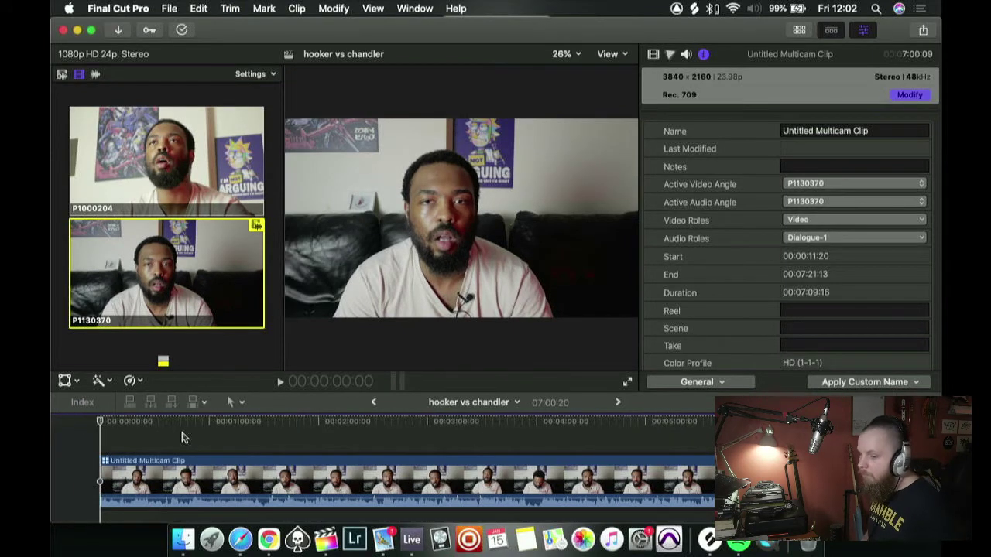
- Play the new opening to about 5 seconds, return to the start and switch the video angle to P1000204, keeping P1130370's audio
key("space")
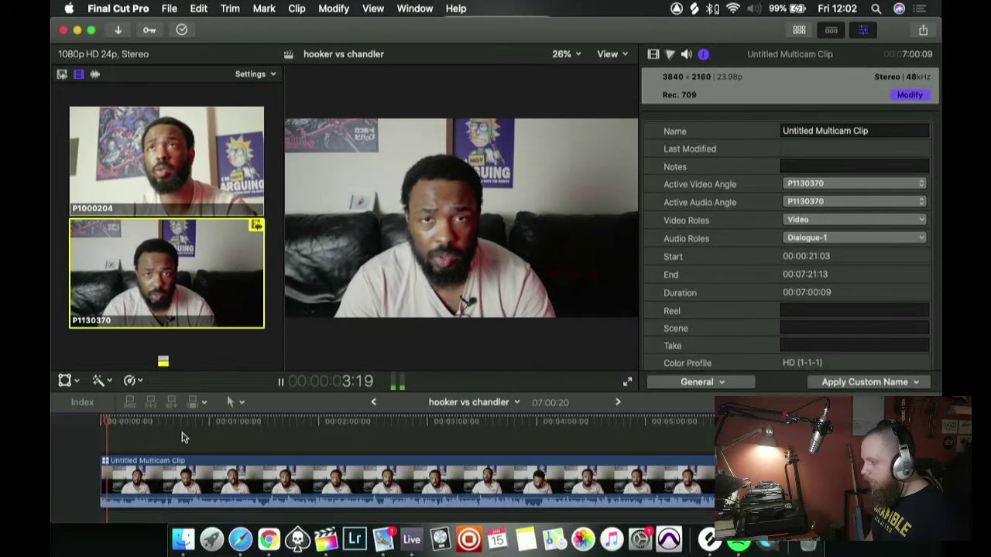
key("space")
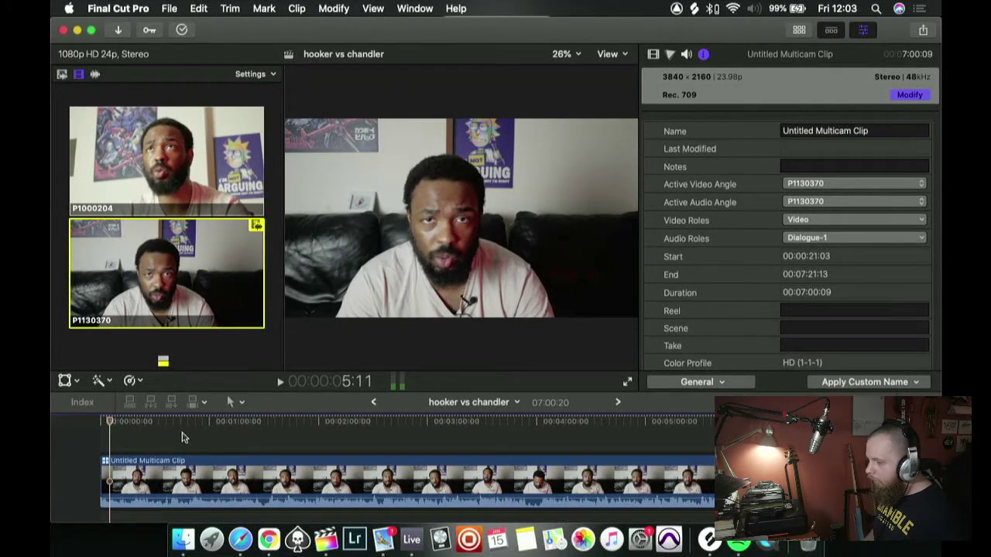
left_click_drag(112, 424, 99, 424)
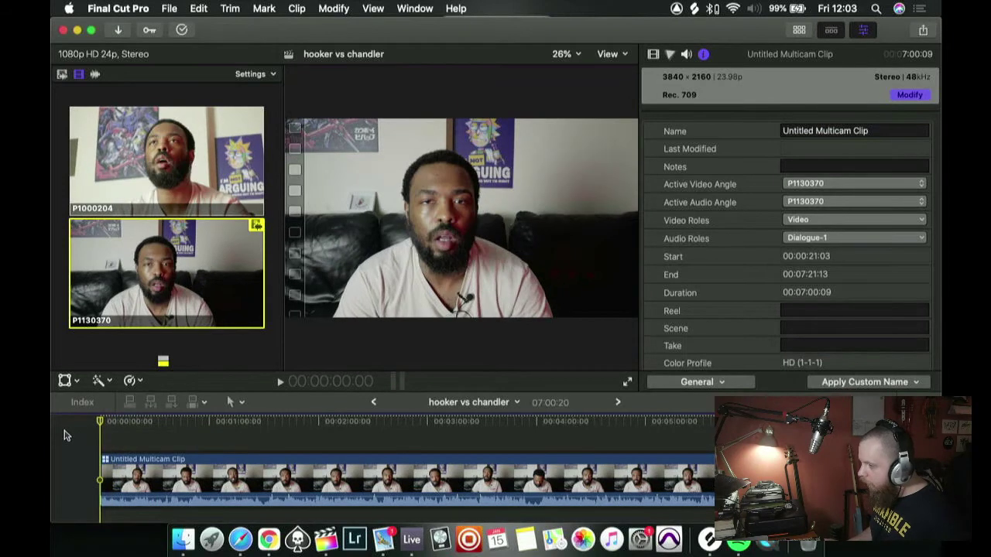
left_click(142, 170)
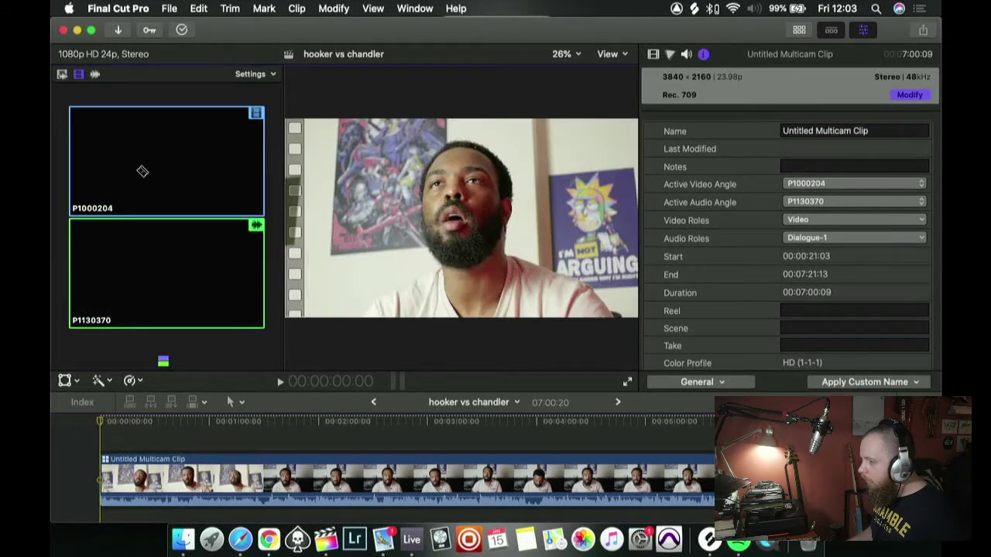
- Play the opening of the P1000204 angle up to about 16 seconds, enlarging the timeline to show the first 20 seconds
key("space")
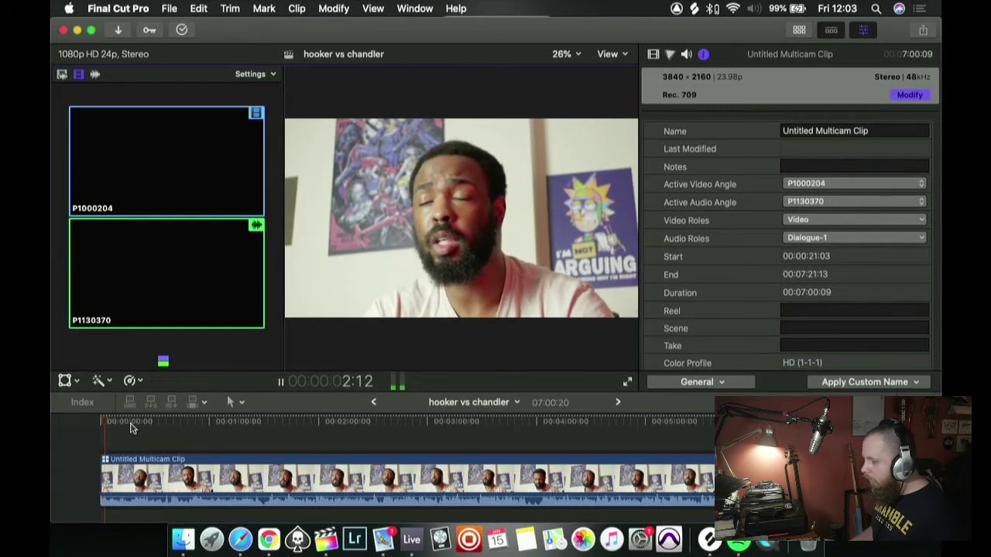
scroll(135, 434, "right", 2)
scroll(140, 441, "left", 1)
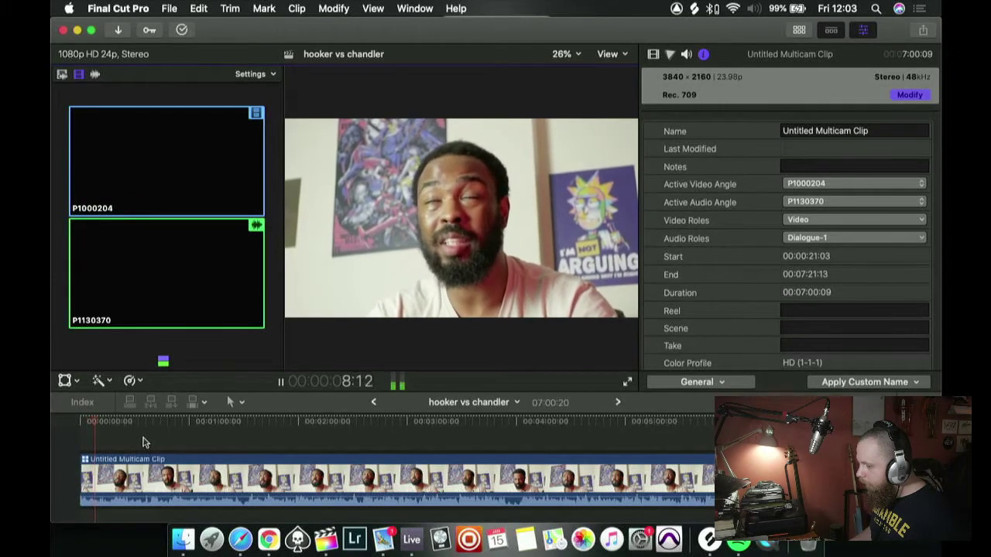
left_click_drag(132, 445, 77, 476)
key("space")
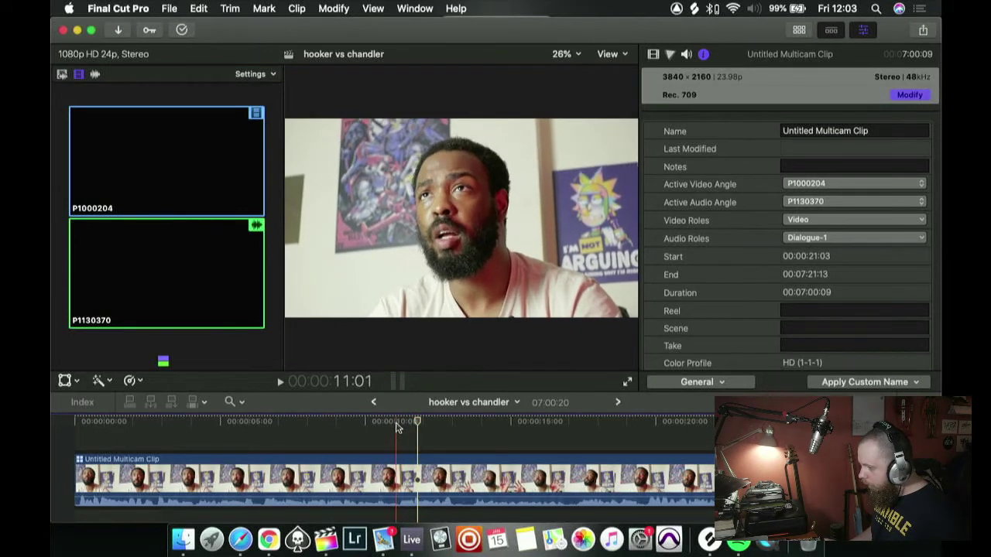
key("space")
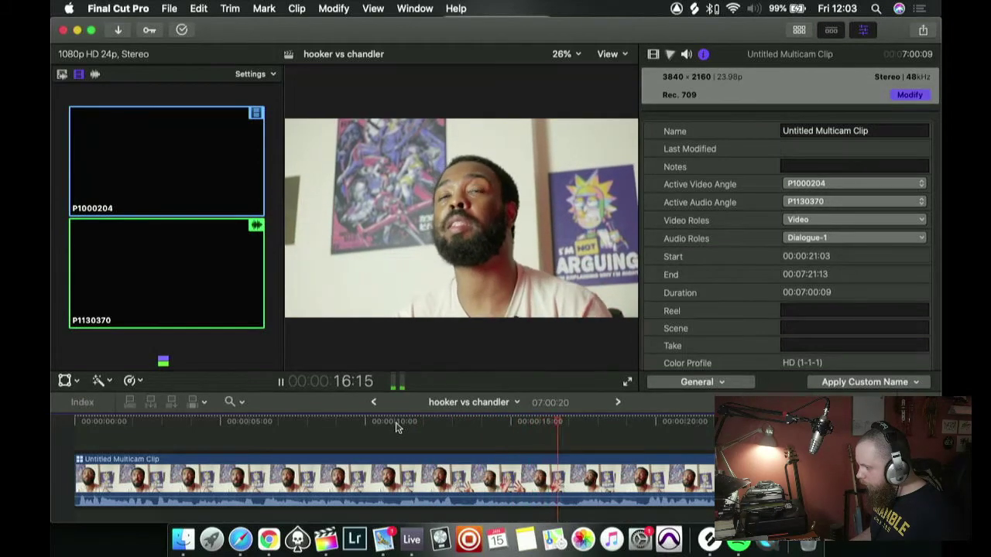
key("space")
- Trim the first four frames off the multicam clip, play its opening and place the playhead at about 2:15
left_click(77, 422)
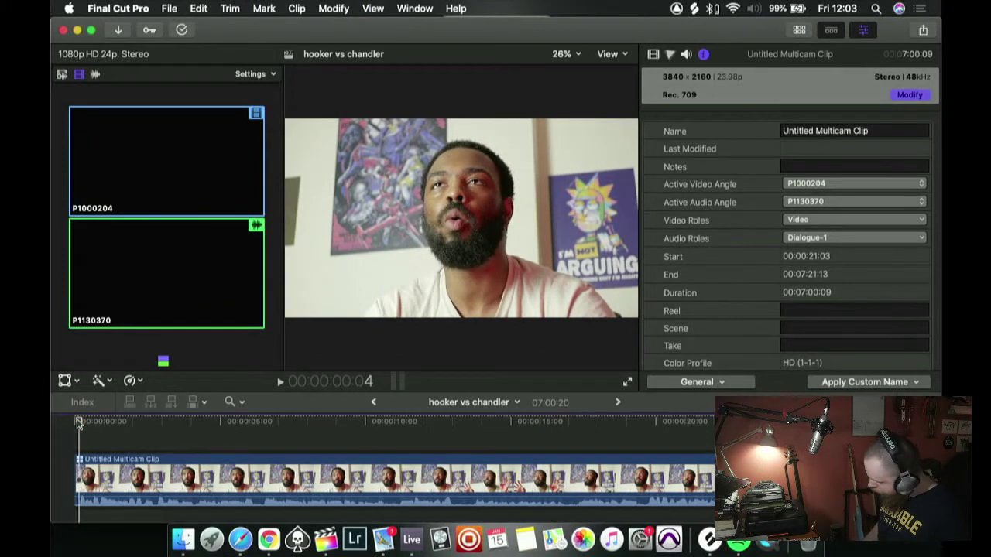
key("space")
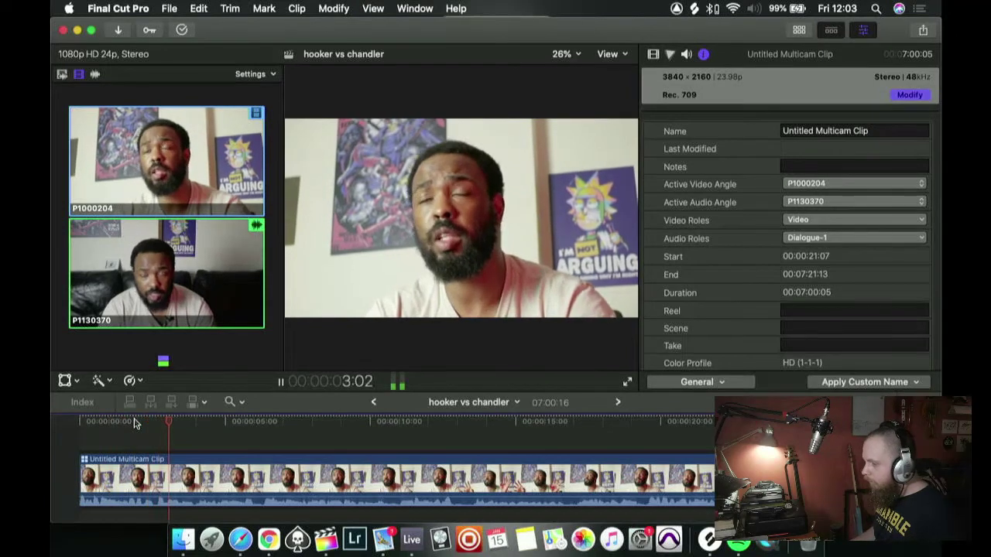
left_click_drag(153, 422, 155, 422)
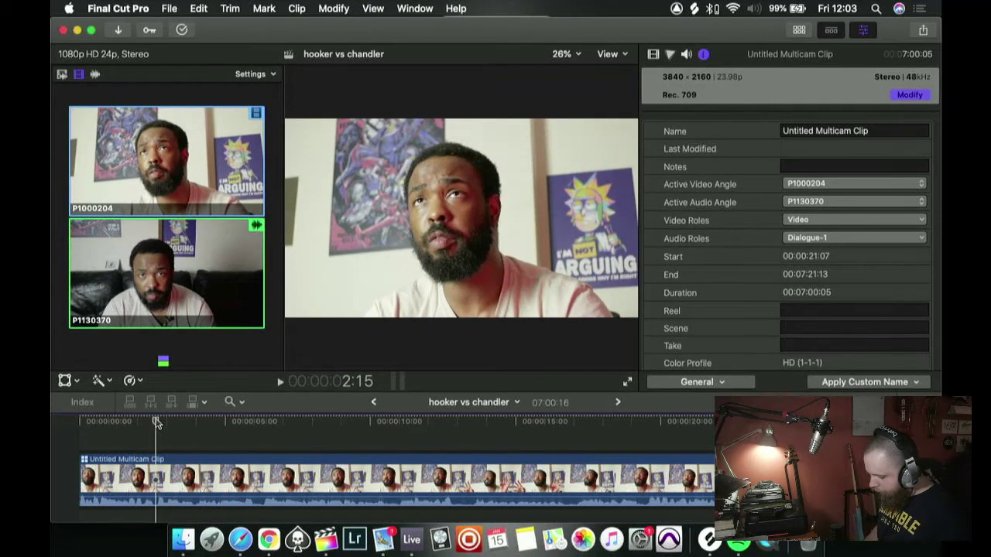
- Split the multicam clip at 2:15, switch the second part's video angle to P1130370 and play it to about 6:12
key("super+b")
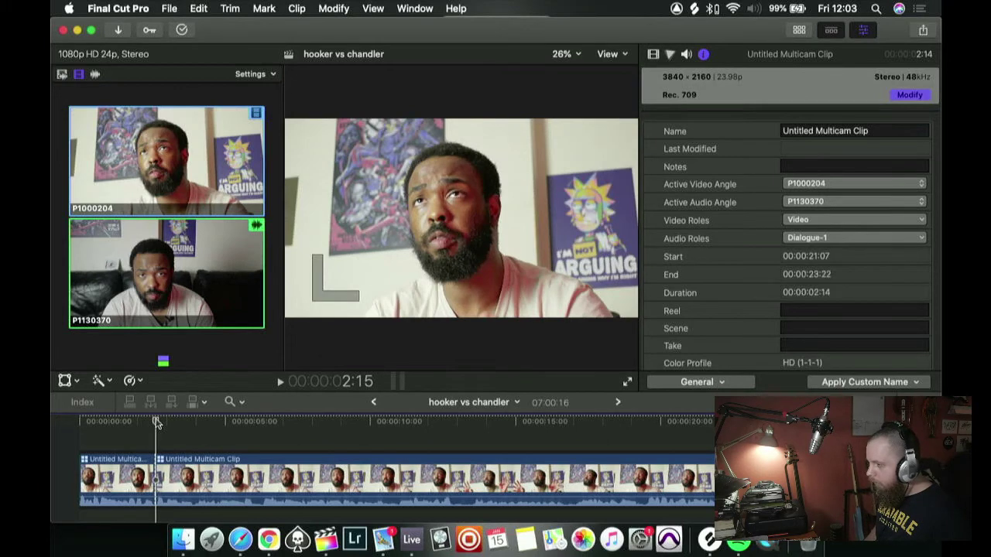
key("alt+2")
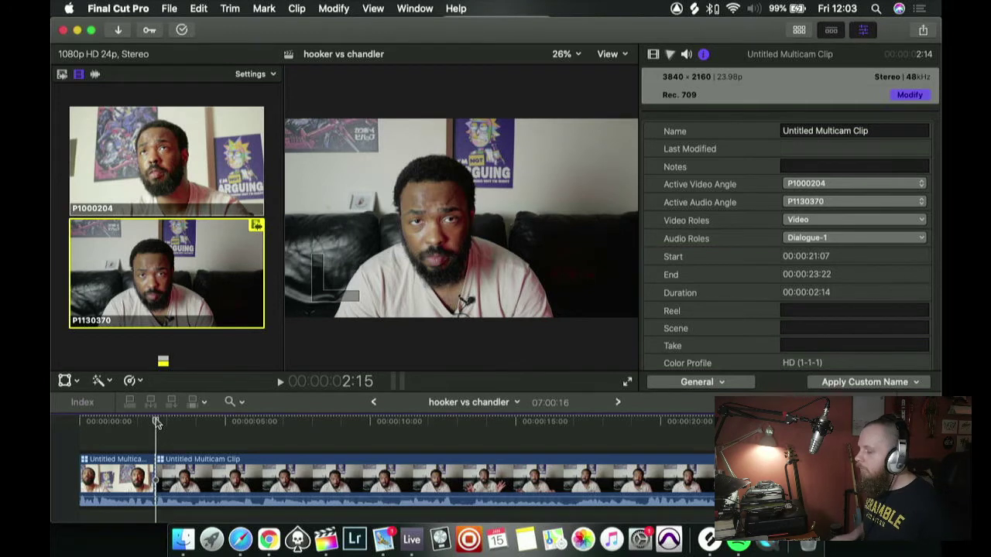
key("space")
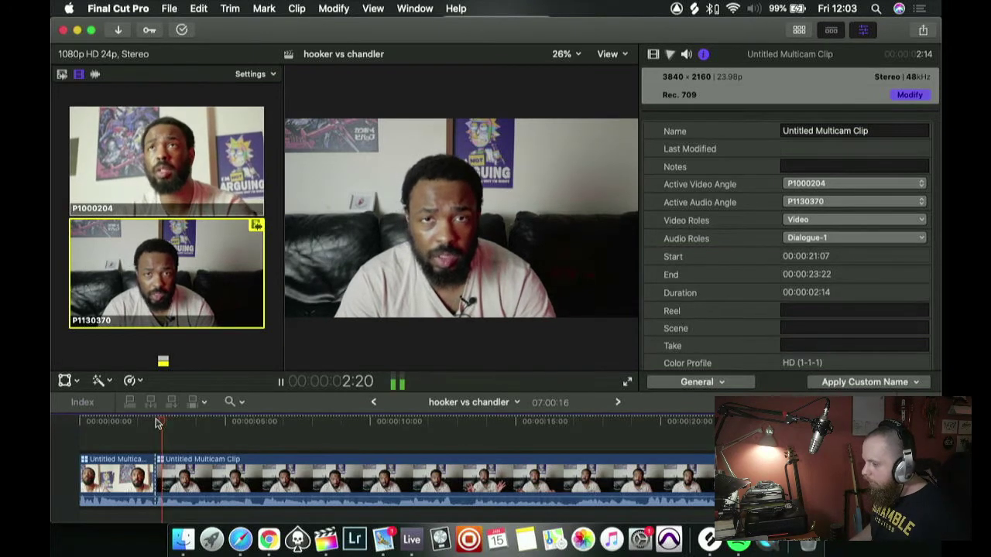
key("space")
key("space")
key("space")
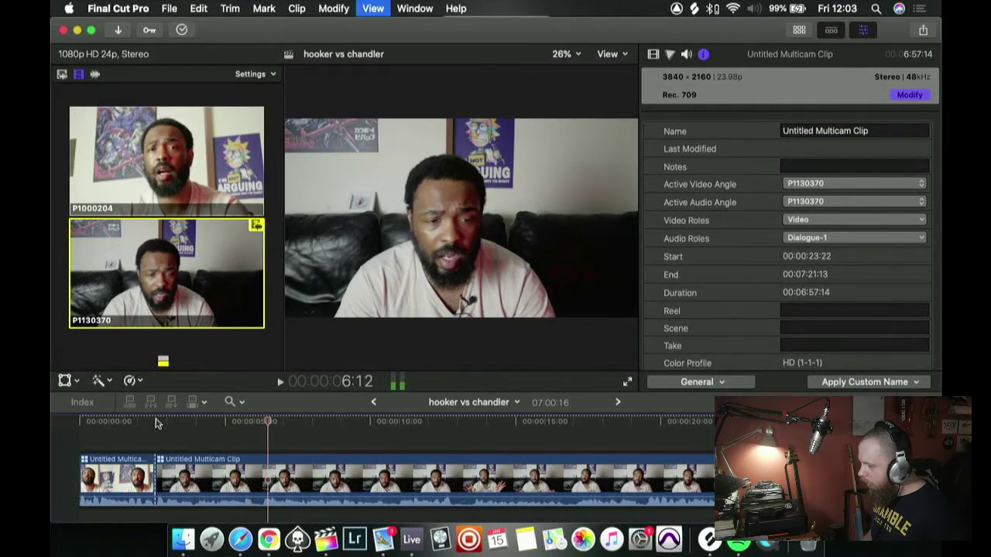
- Find the end of the spoken phrase at 6:00 and split the P1130370 part at that frame
key("super+equal")
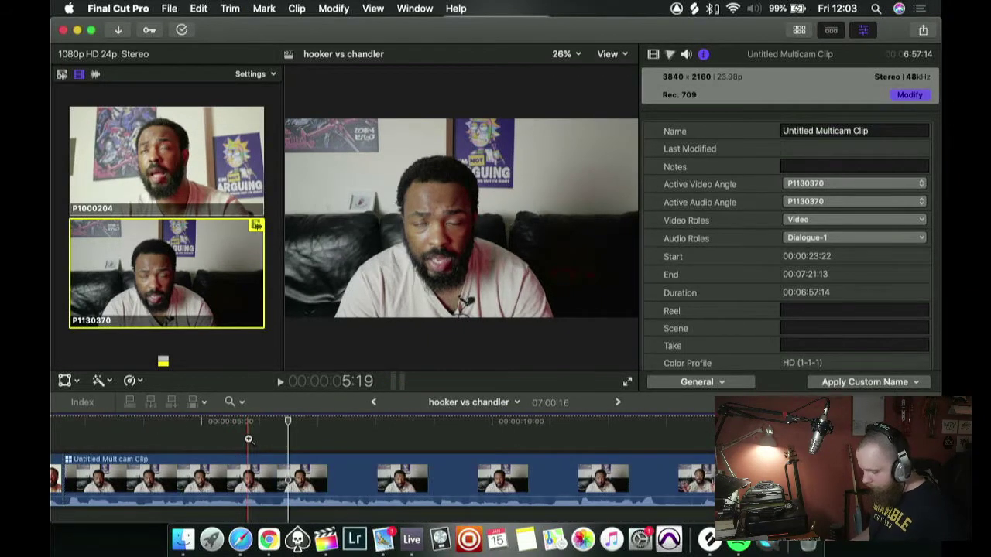
key("space")
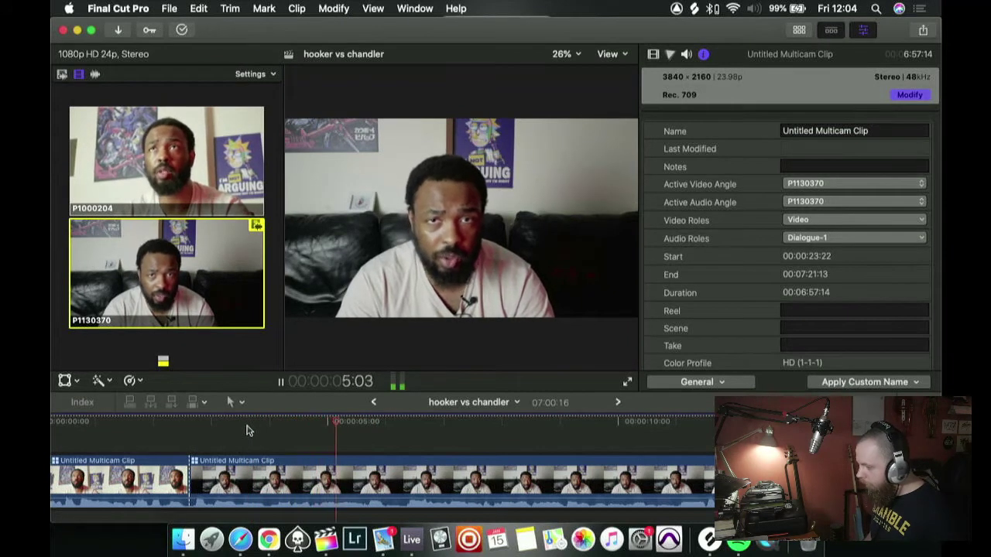
key("space")
key("Left")
key("Left")
key("Left")
key("Right")
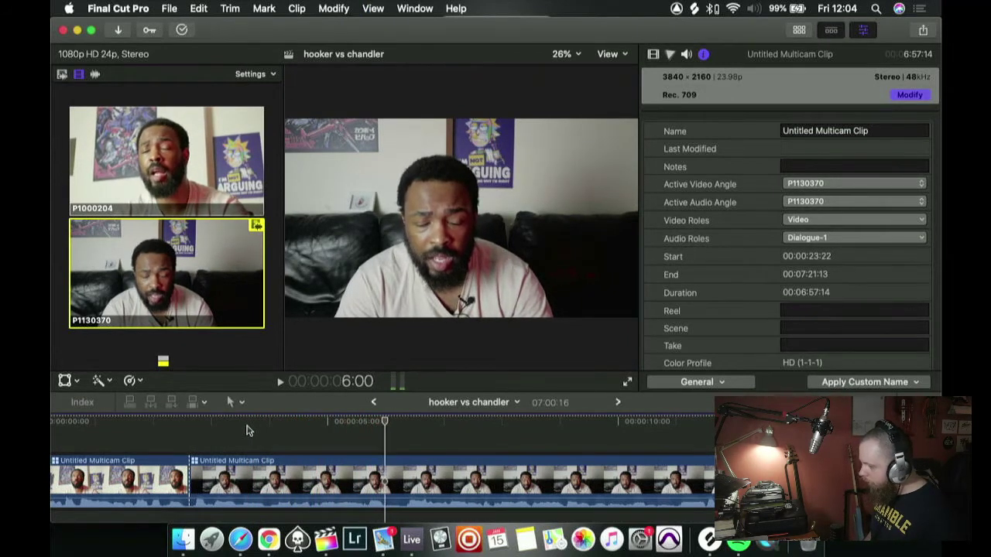
key("super+b")
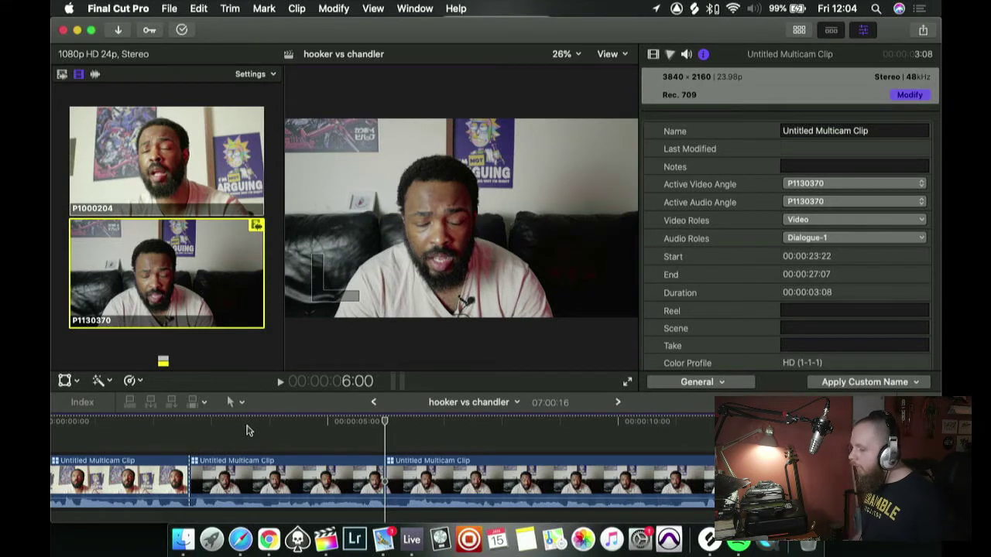
- Play past the 6:00 cut, step the playhead to the next phrase and trim the first 18 frames off the following clip
key("space")
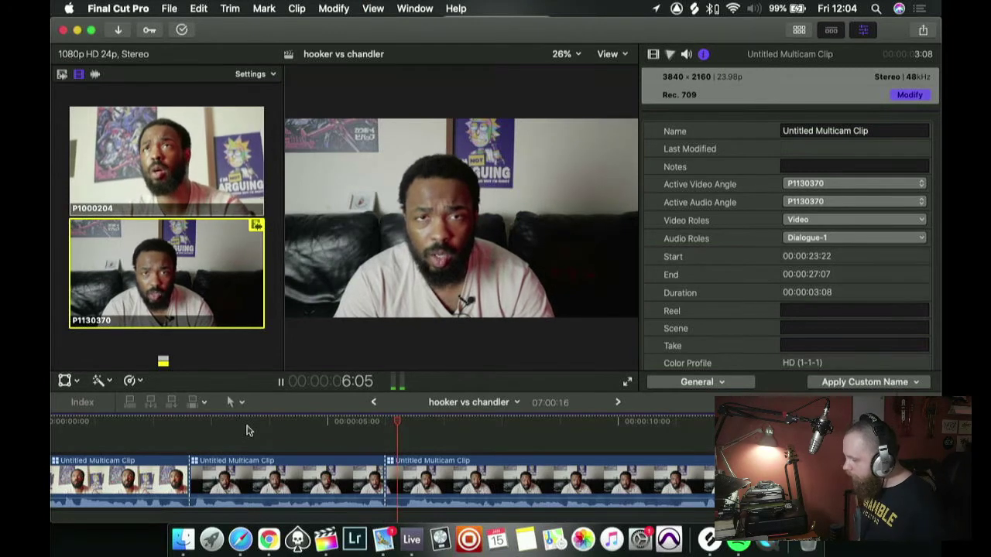
key("space")
left_click(414, 426)
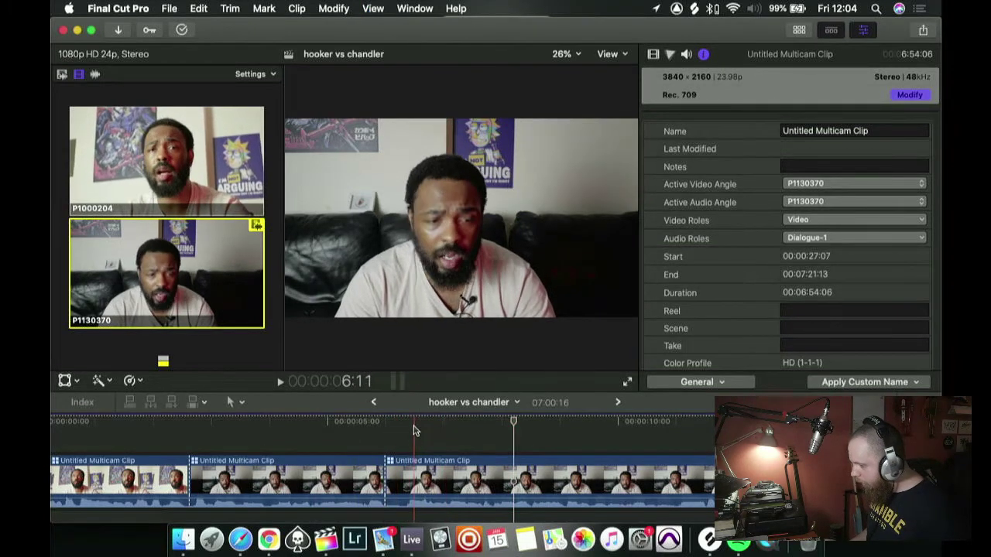
key("Right")
key("Right")
key("Right")
key("Right")
key("Right")
key("Right")
key("Right")
key("Right")
key("Right")
key("Left")
key("Left")
key("Left")
key("Left")
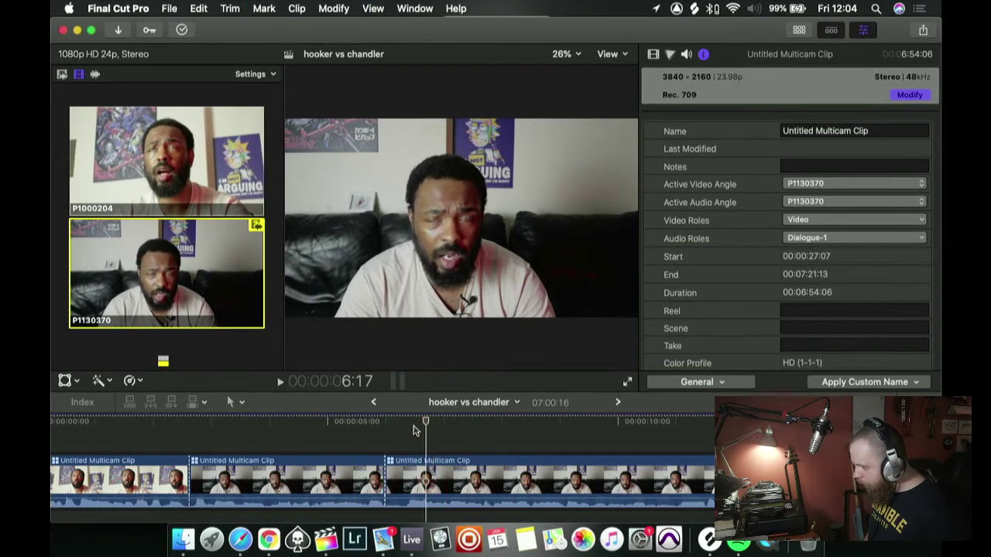
key("Right")
key("Right")
key("Right")
key("Right")
key("Left")
key("Left")
scroll(414, 431, "left", 2)
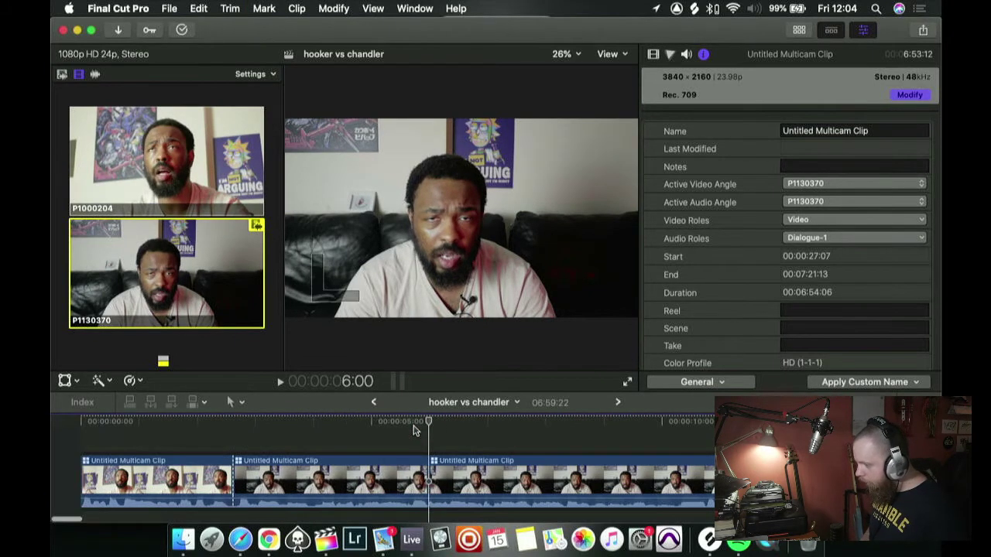
- Play on from the 6:00 cut, place the playhead at 8:08 and split the clip there
key("space")
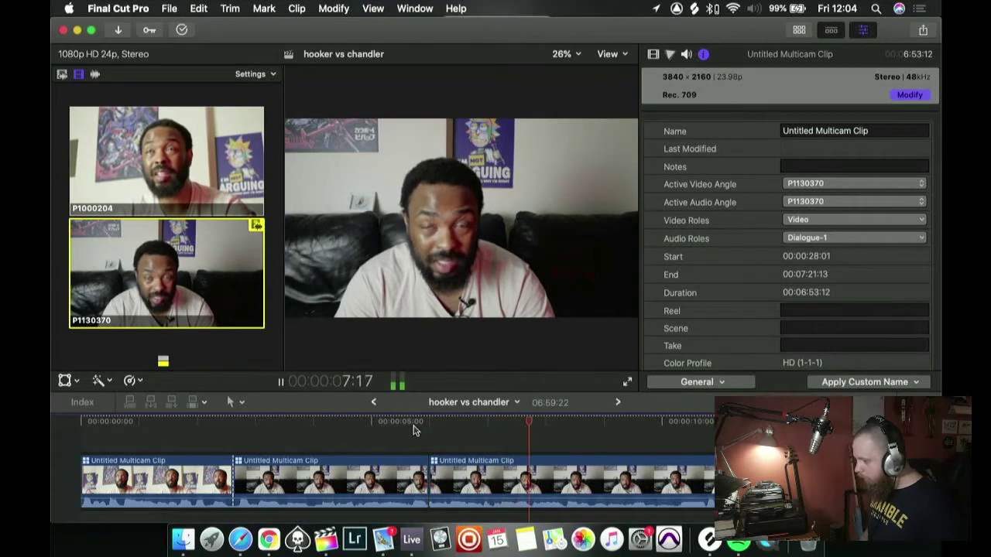
key("space")
key("Left")
key("Left")
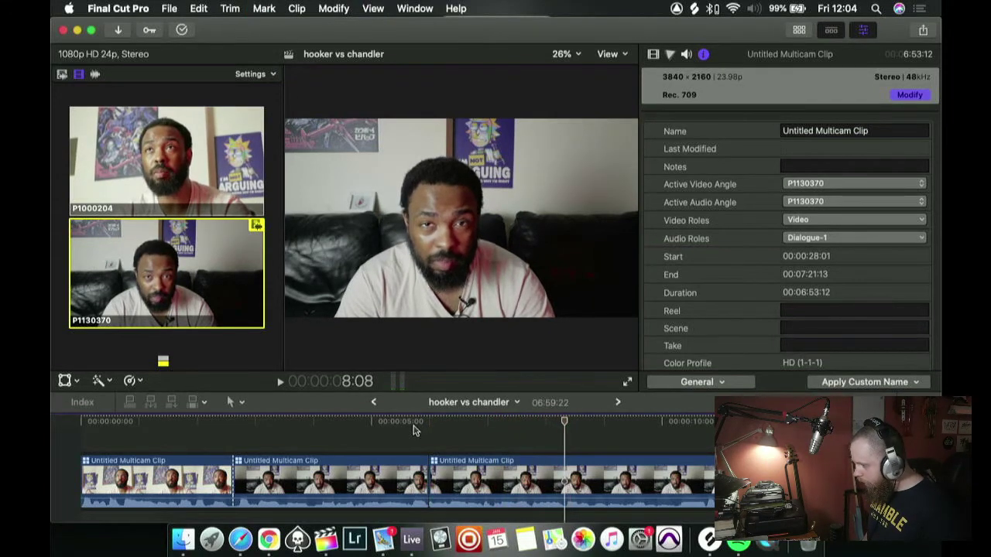
key("super+b")
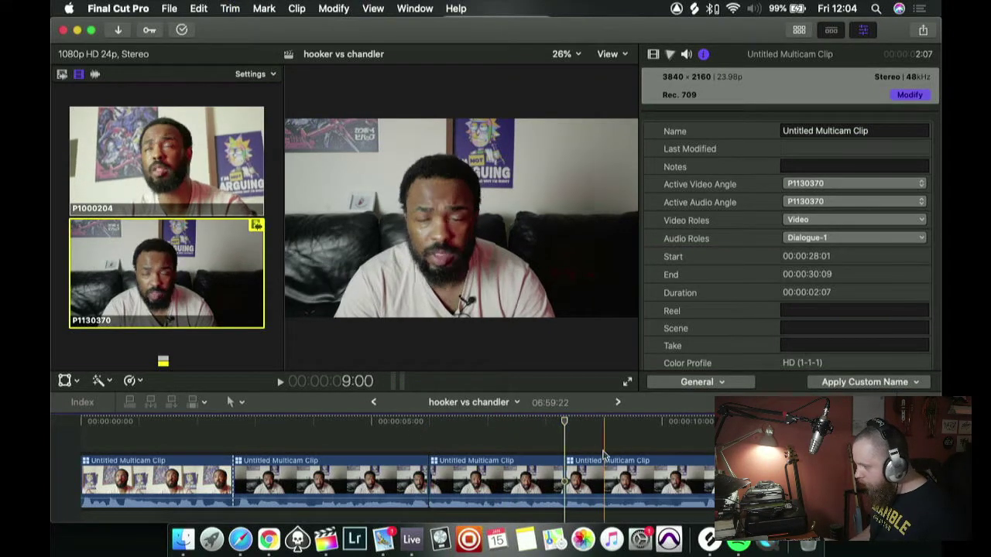
- Select the clip after the 8:08 cut, preview it and enlarge its picture slightly with Transform
key("c")
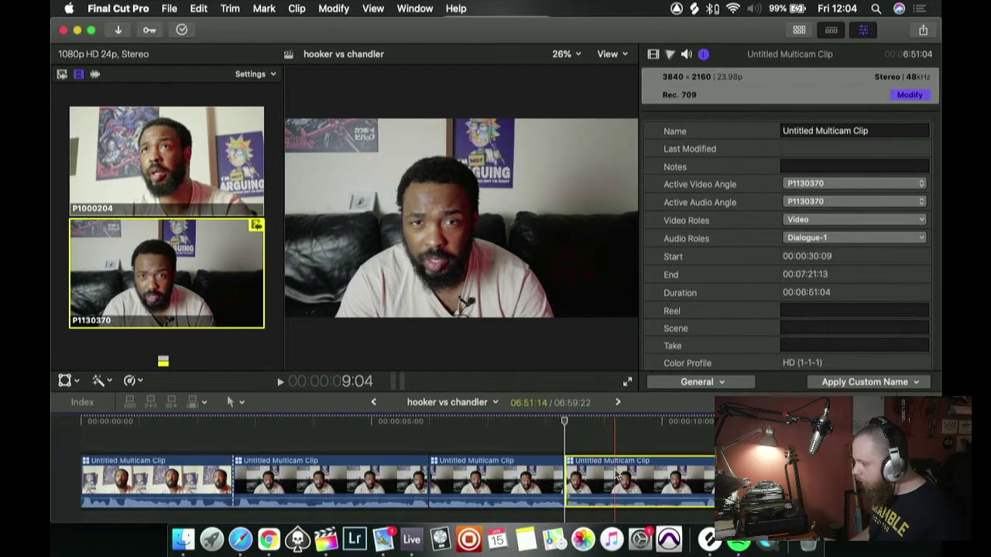
key("shift+slash")
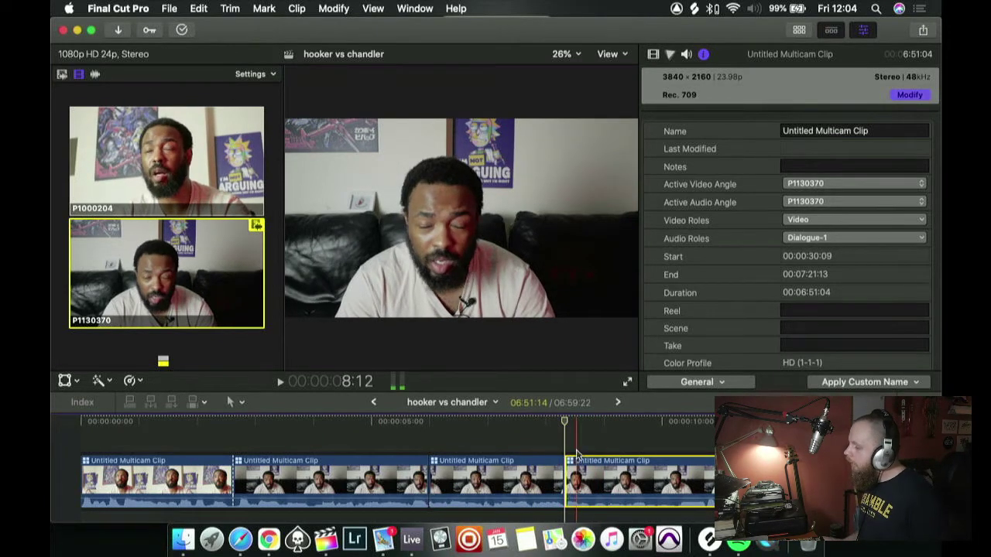
left_click(65, 383)
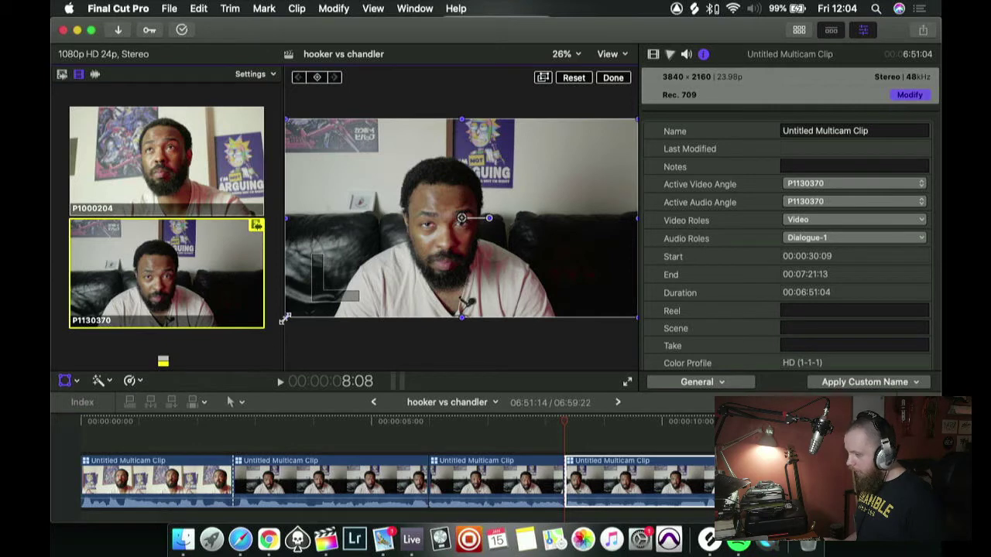
left_click_drag(285, 319, 282, 325)
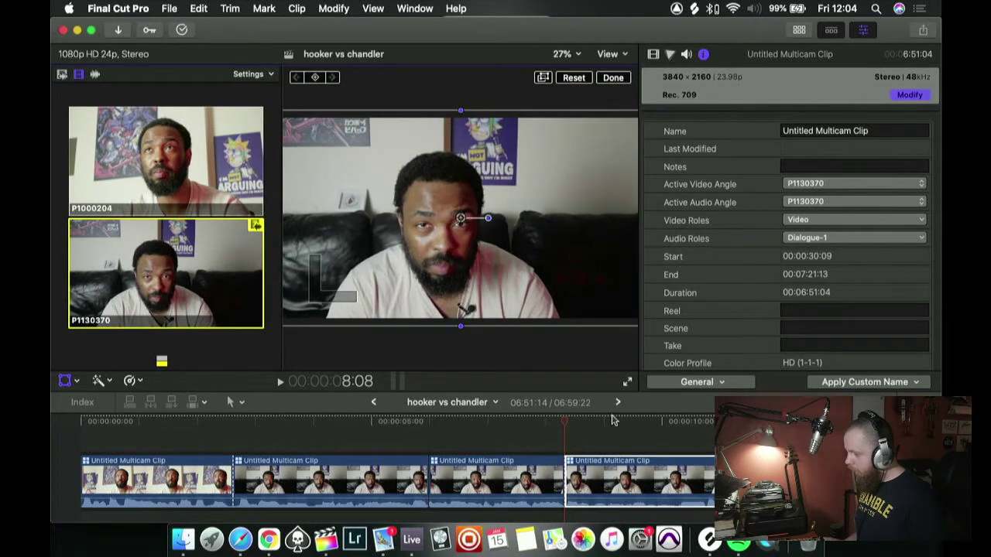
- Play across the 8:08 cut and on to about 17:21 to check the enlarged framing and find the next pauses
left_click(539, 425)
key("space")
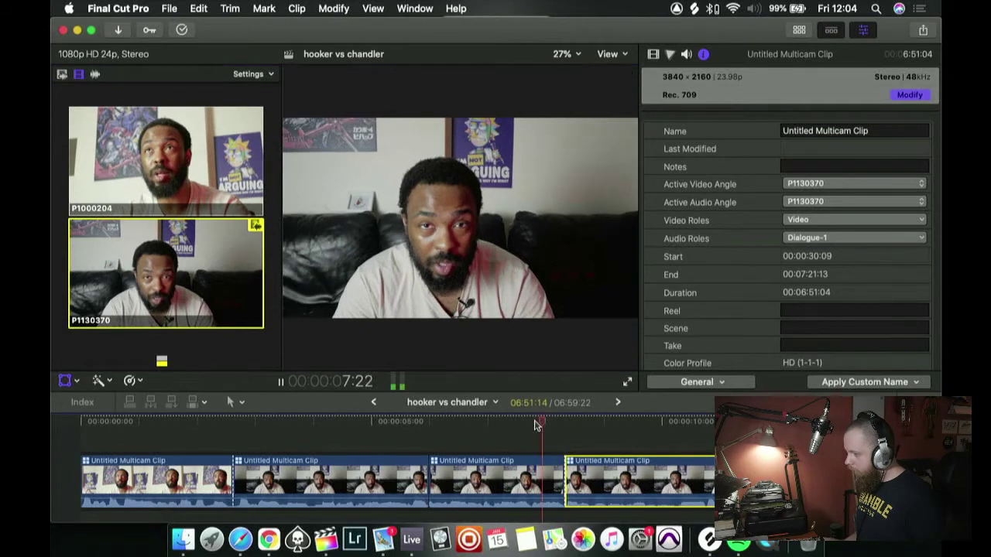
key("space")
key("space")
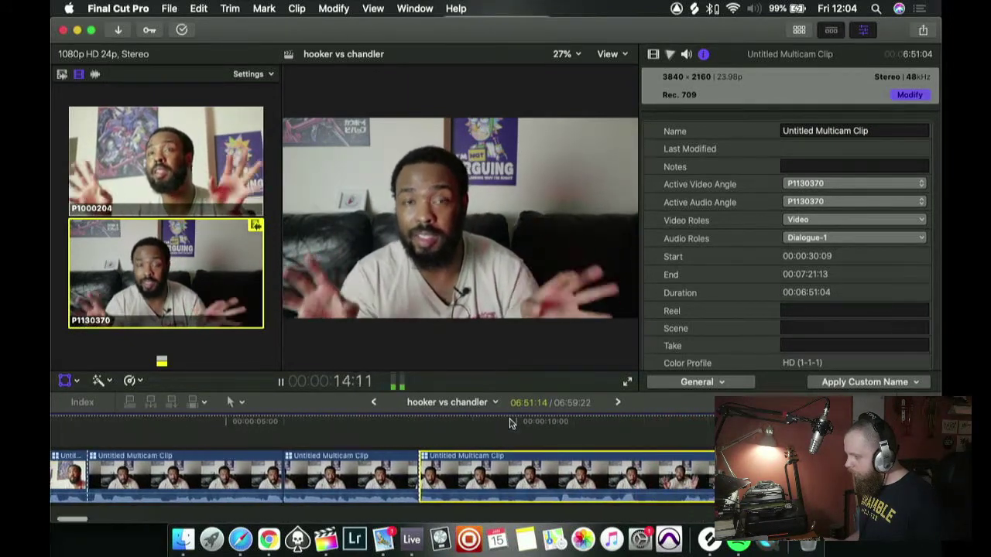
key("space")
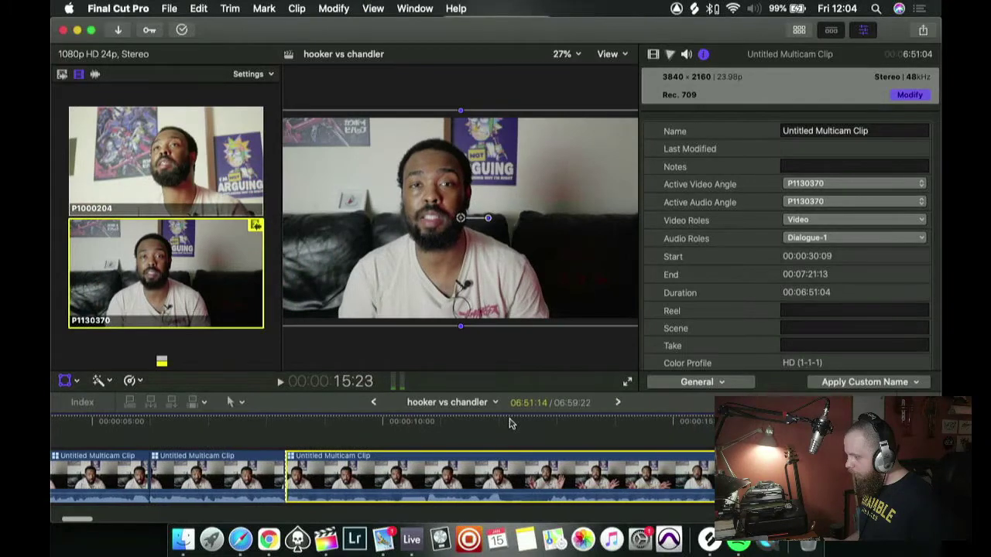
left_click(497, 425)
key("space")
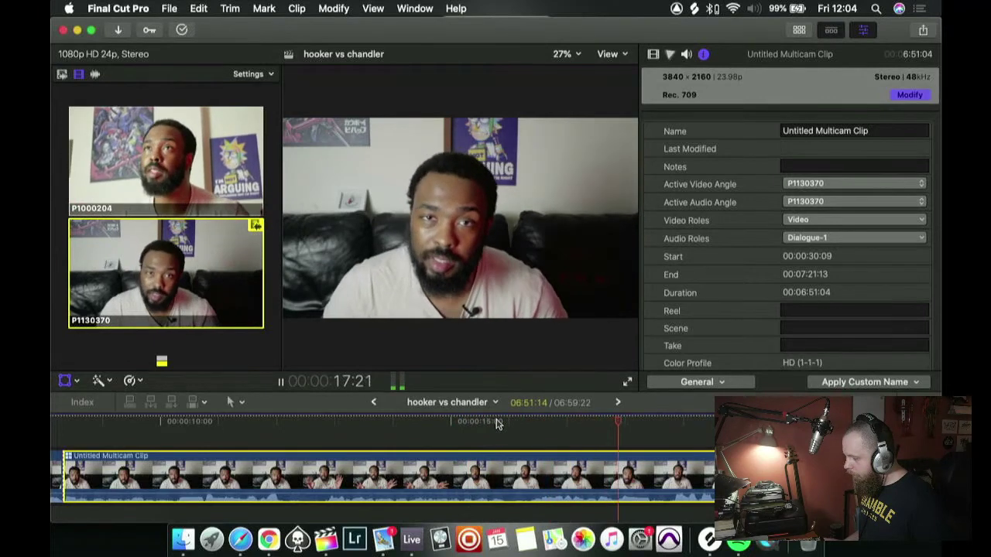
scroll(497, 424, "left", 5)
key("space")
- Play from the 8:08 cut to 9:22 and split the enlarged clip at that frame
left_click(266, 424)
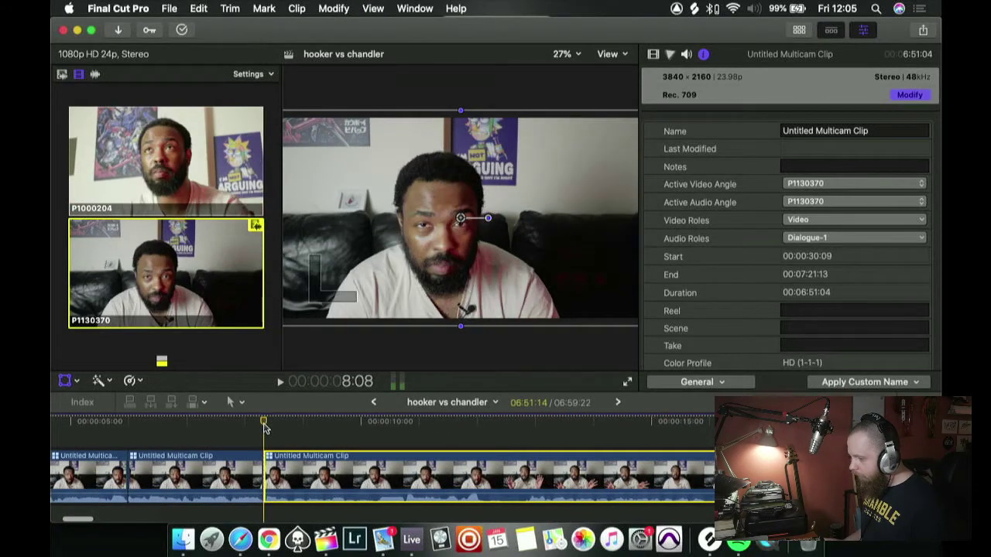
key("space")
key("space")
key("super+b")
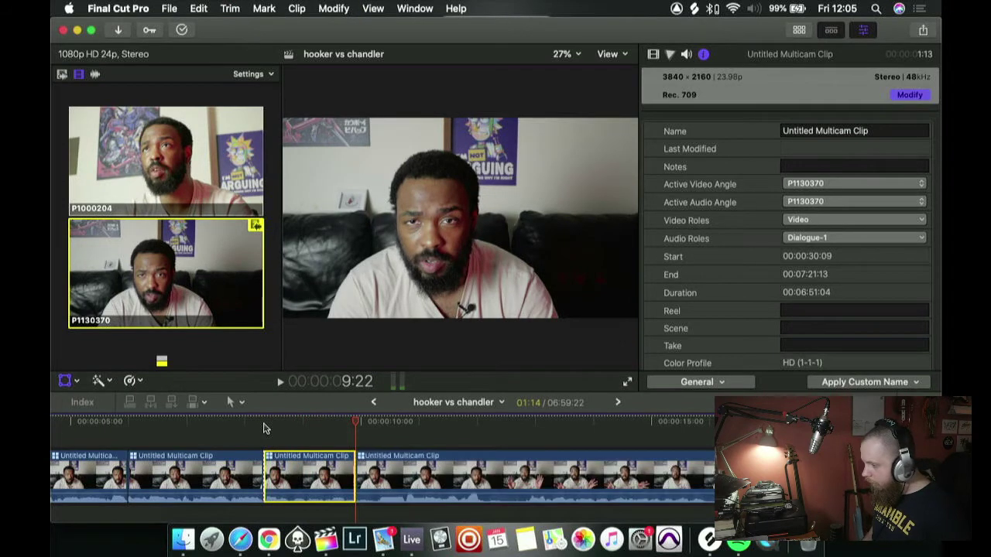
- Review the section after the 9:22 cut, step back to the next phrase and trim the first 21 frames off that clip
key("space")
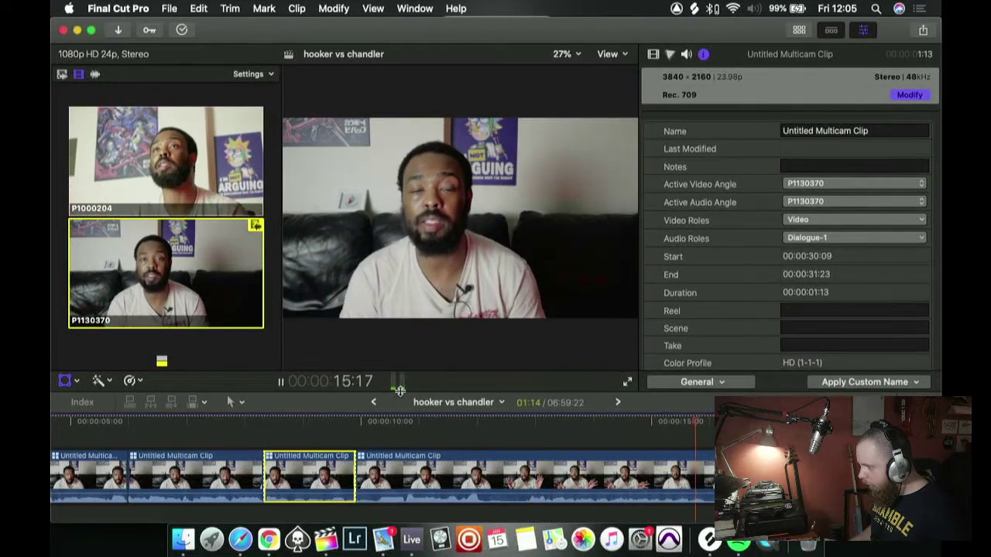
key("space")
left_click(347, 427)
key("space")
key("Left")
key("Left")
key("Left")
key("Left")
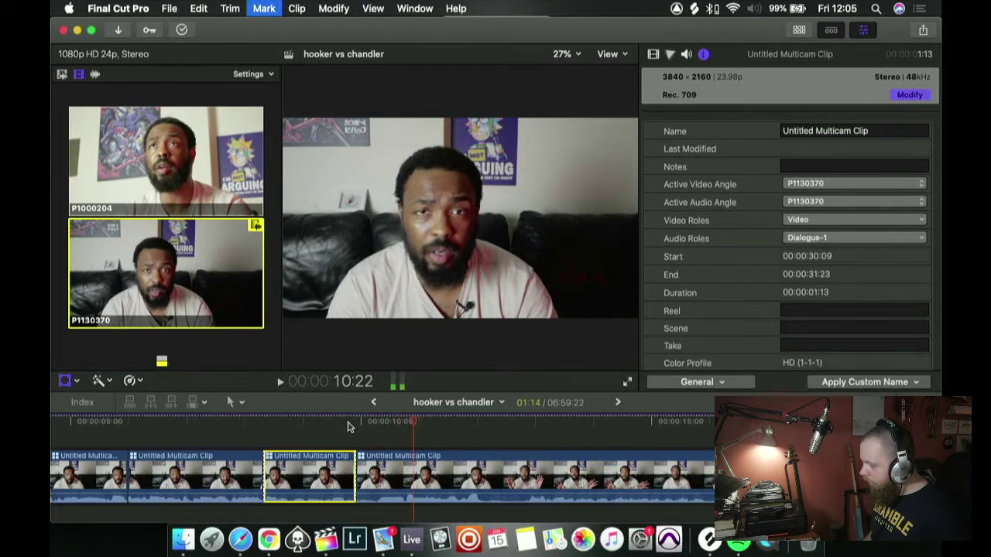
key("Left")
key("Left")
key("Left")
key("Left")
key("Left")
key("Left")
key("Left")
key("Left")
key("Left")
key("Left")
key("Left")
key("Left")
key("Left")
key("Left")
key("Left")
key("Left")
key("Left")
key("Left")
key("Left")
key("Left")
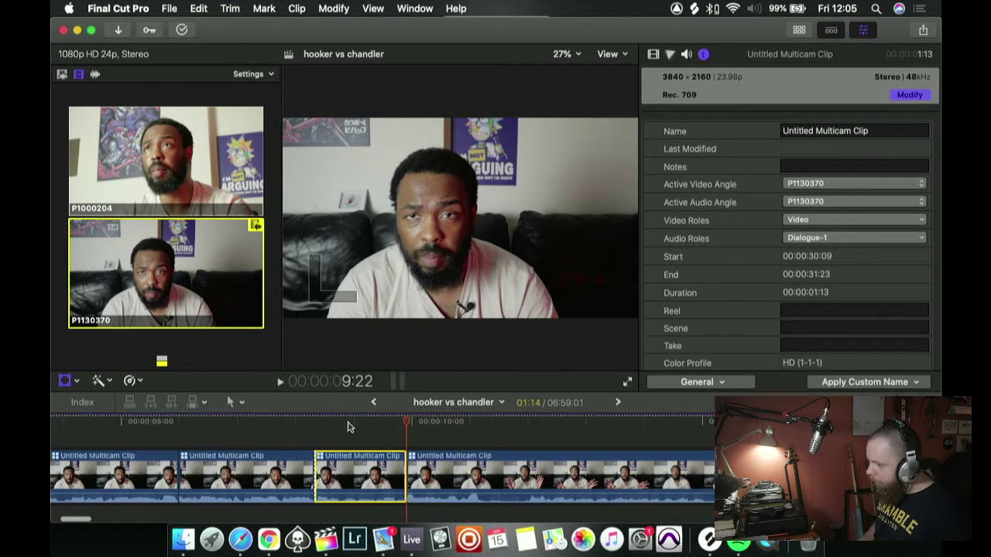
- Try the P1000204 video angle on the clip after the 9:22 cut, play it to 11:07 and undo the switch
key("alt+1")
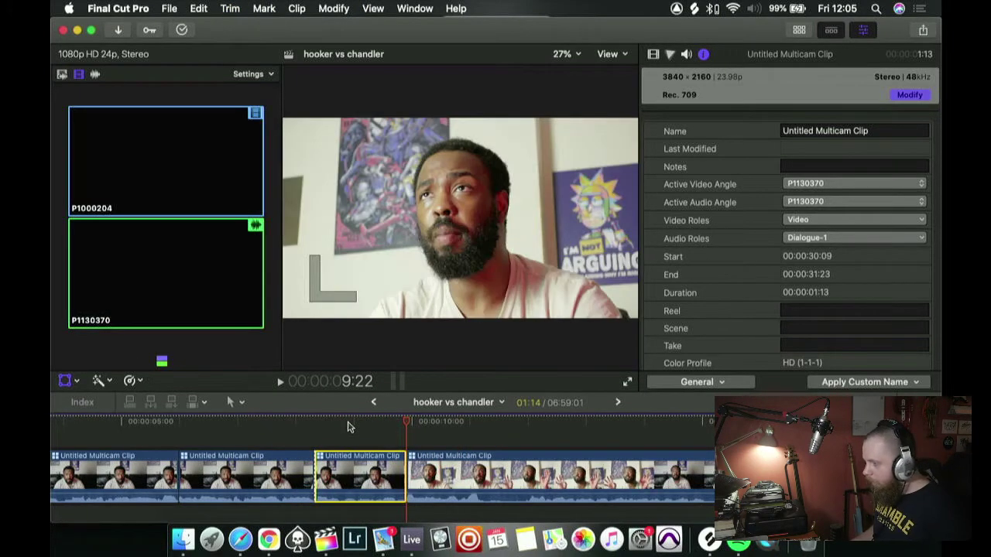
key("space")
key("space")
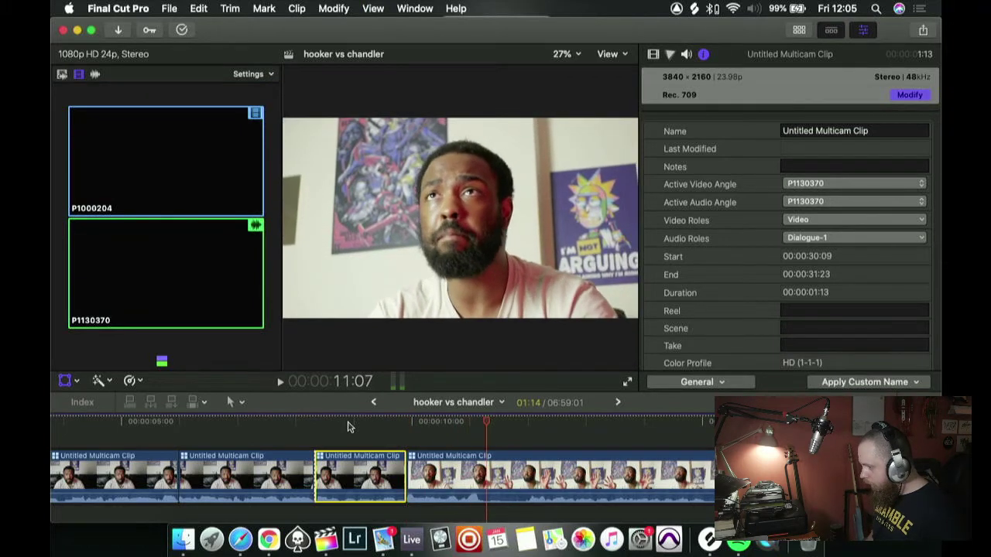
key("super+z")
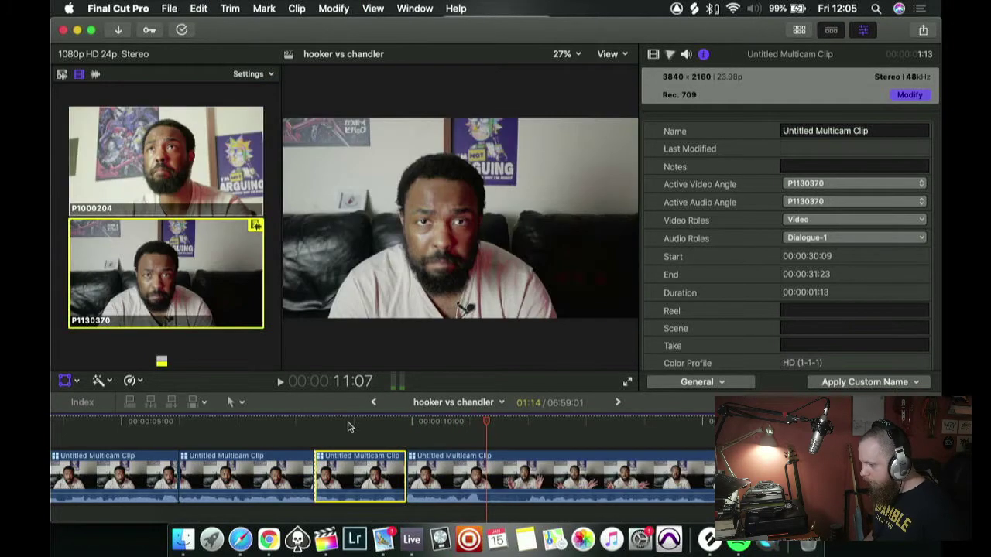
- Replay from the 9:22 cut, split the clip at 11:07 and play on to about 15 seconds
key("Up")
key("space")
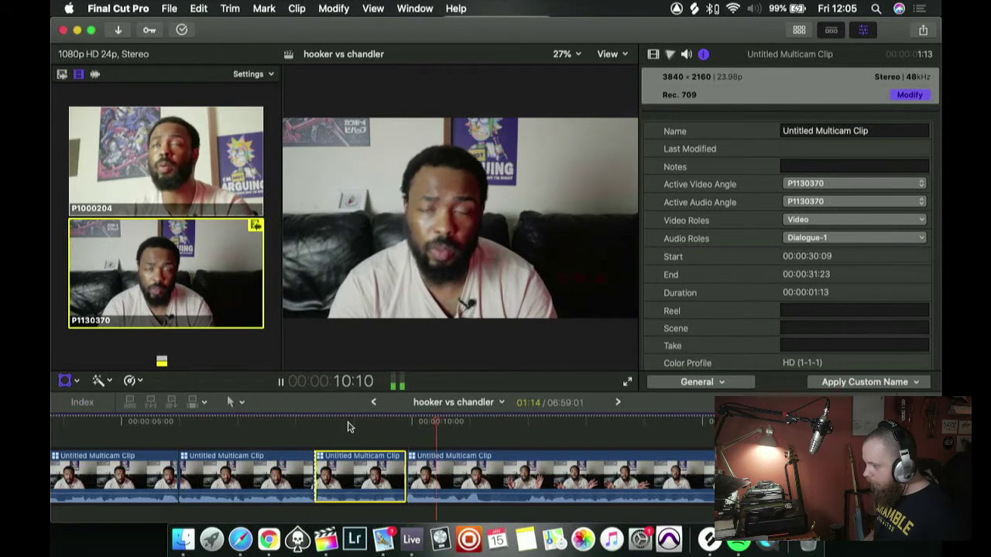
key("space")
key("Up")
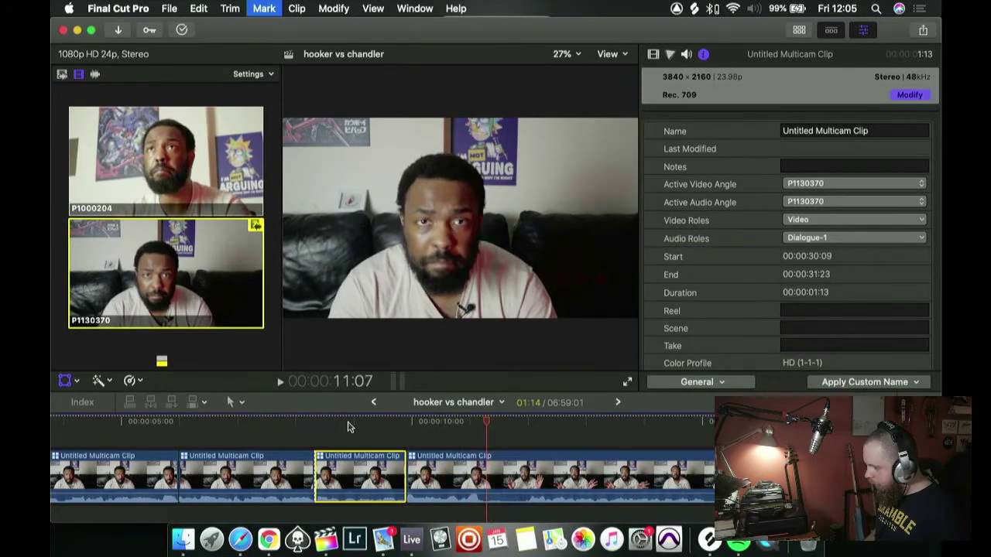
key("super+b")
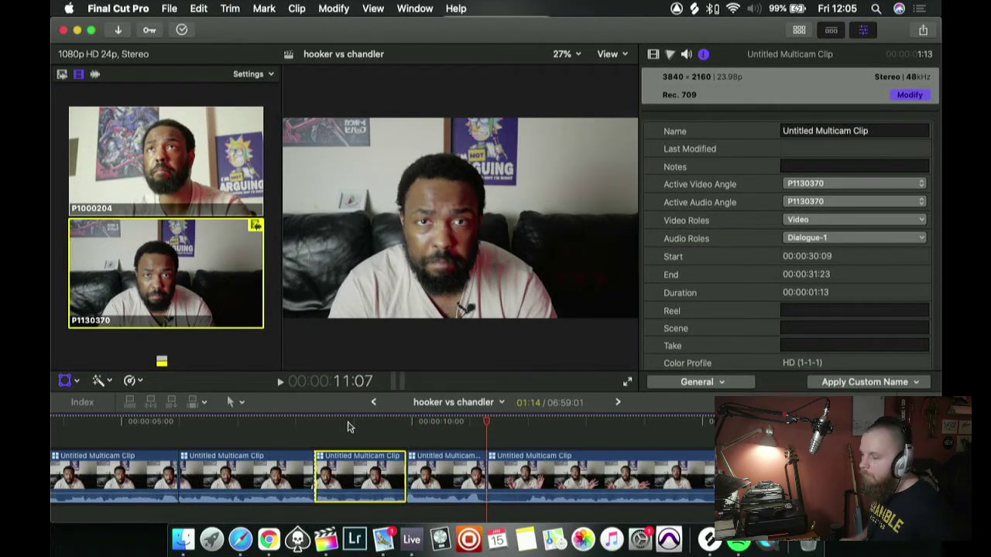
key("space")
scroll(503, 443, "right", 3)
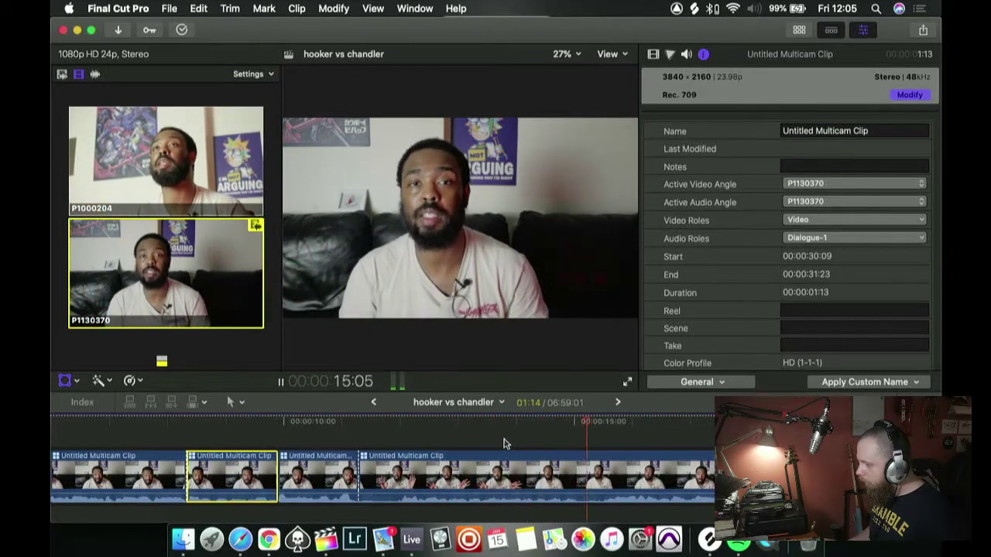
- Play the section after the 11:07 cut to about 15:14 and examine the frames around 11:20 for a tighter start
scroll(504, 443, "right", 2)
key("space")
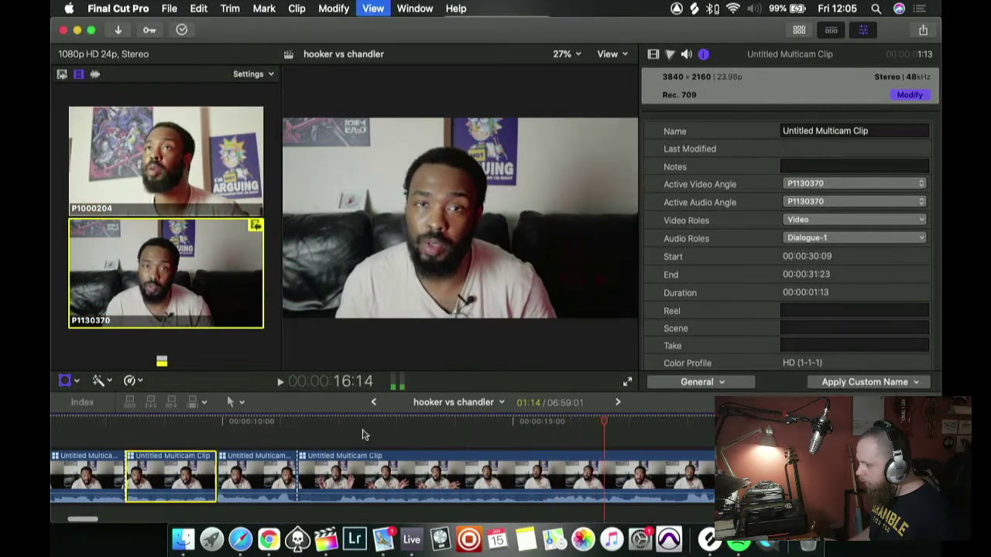
left_click(323, 423)
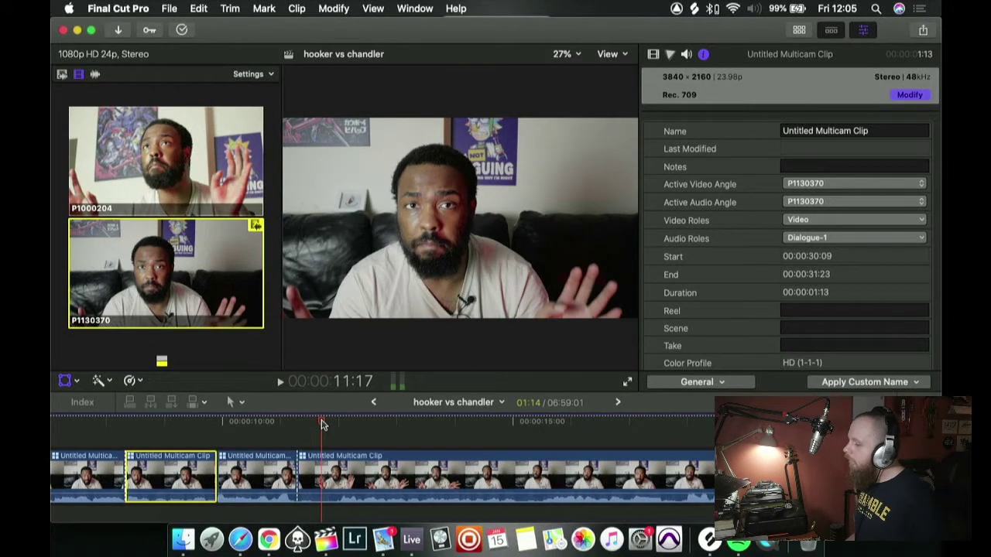
key("space")
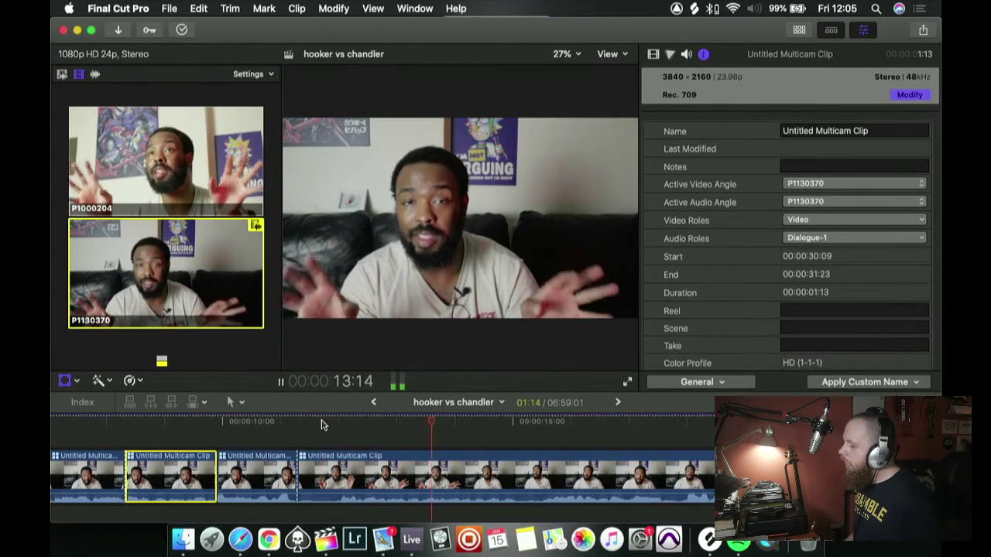
key("space")
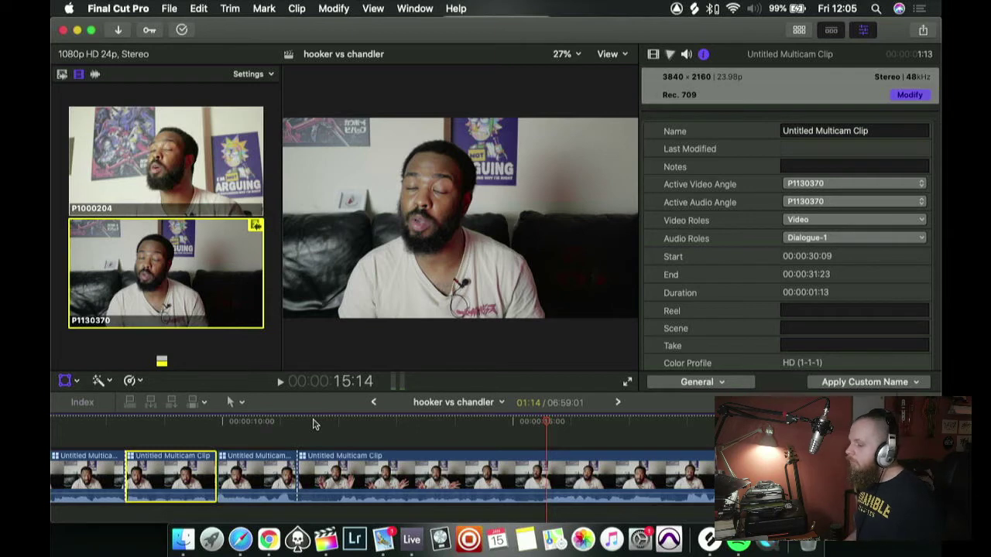
left_click(300, 424)
scroll(300, 465, "right", 2)
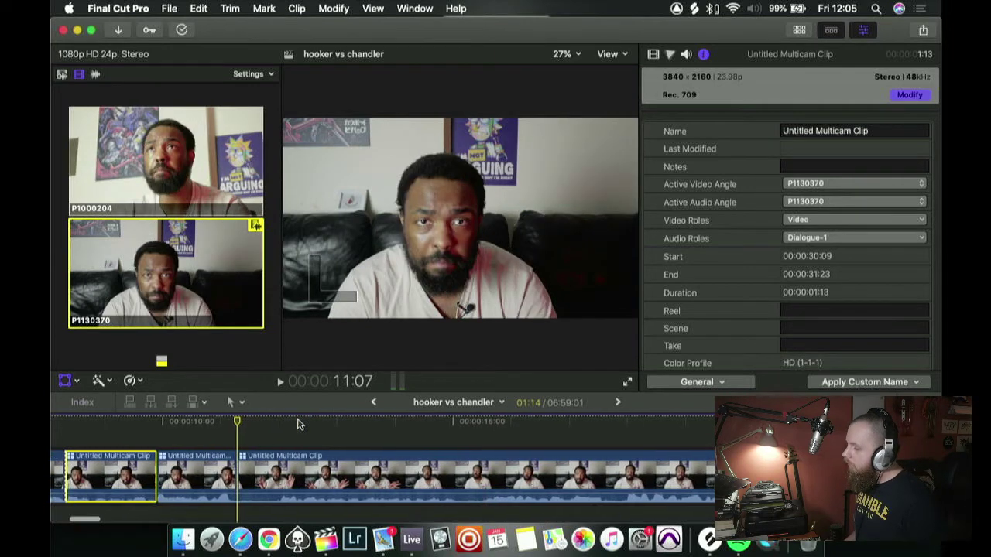
left_click(272, 424)
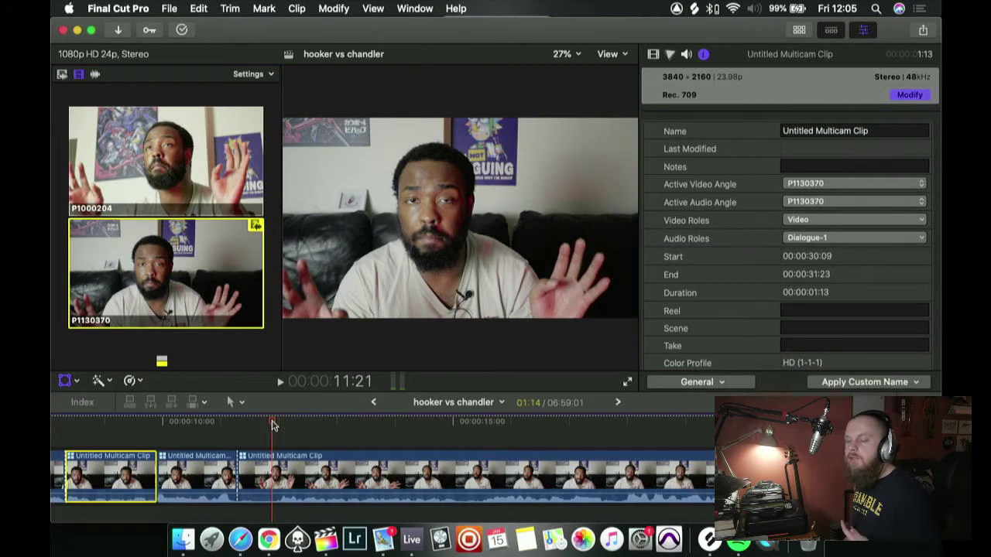
scroll(272, 425, "left", 2)
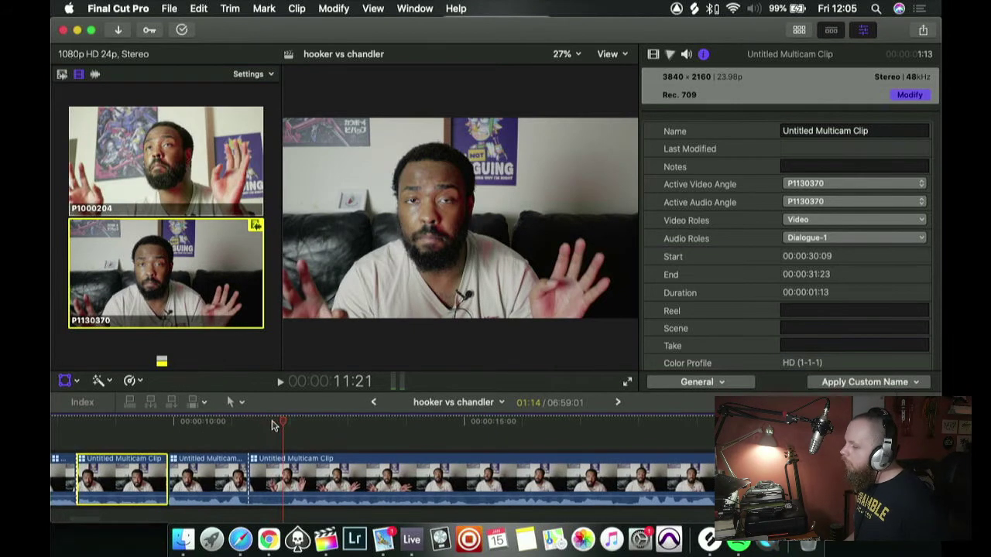
mouse_move(284, 424)
left_mouse_down()
mouse_move(264, 425)
mouse_move(282, 424)
left_mouse_up()
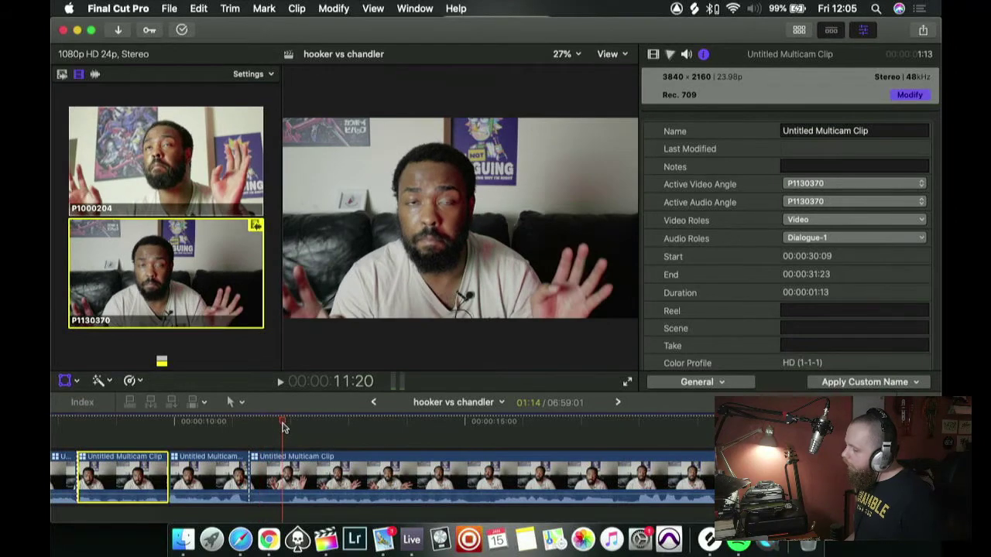
- Review the passage from about 13:05, go back to 12:01 and trim the first 18 frames off the clip after the 11:07 cut
left_click(363, 424)
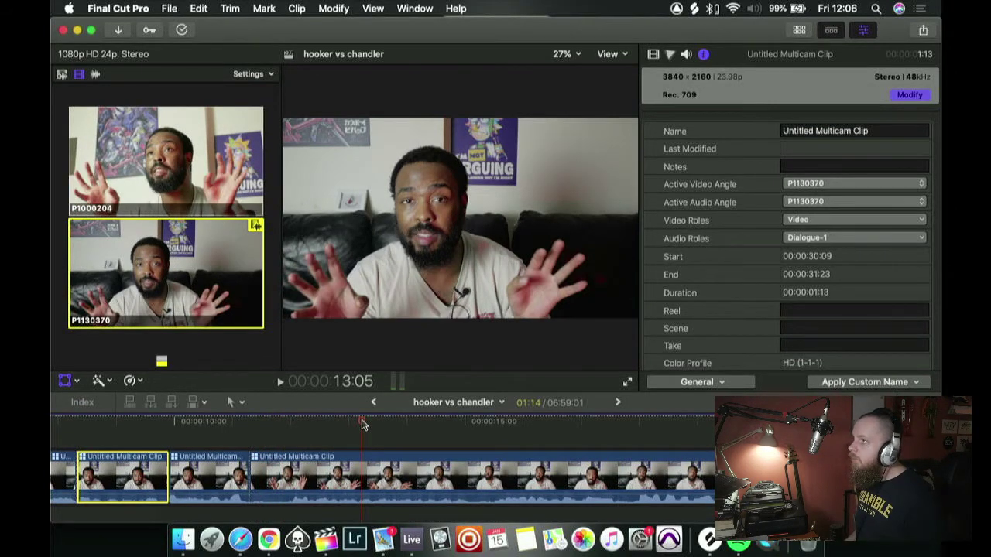
key("space")
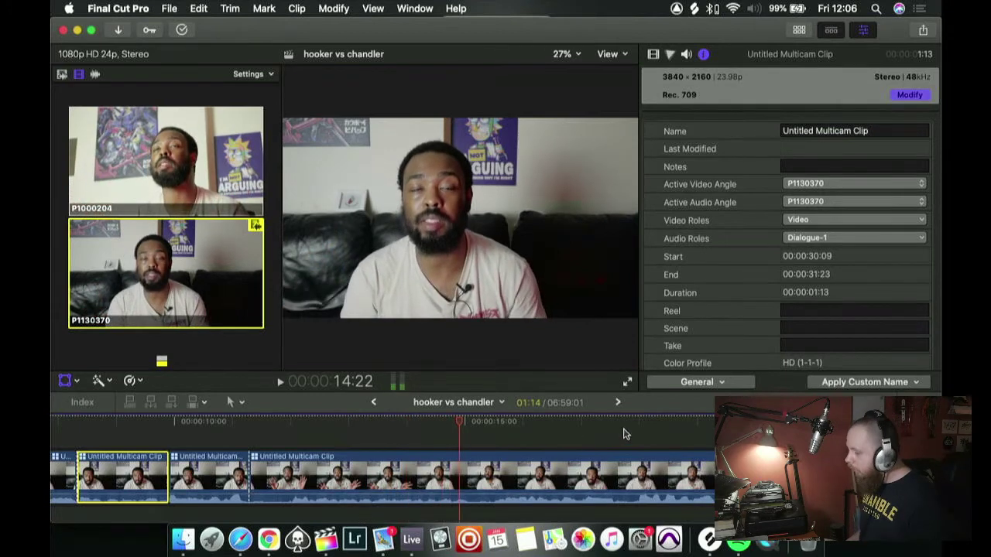
left_click(660, 432)
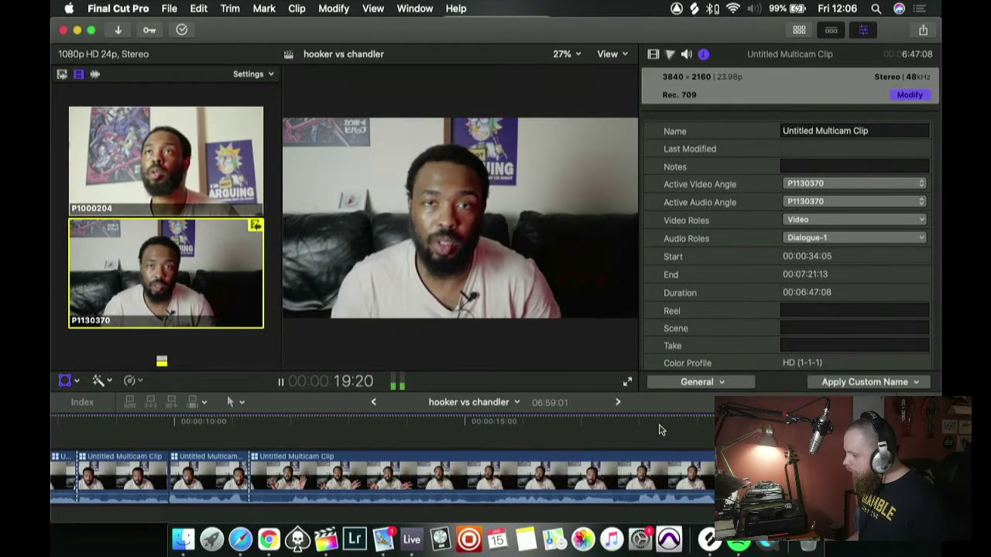
key("space")
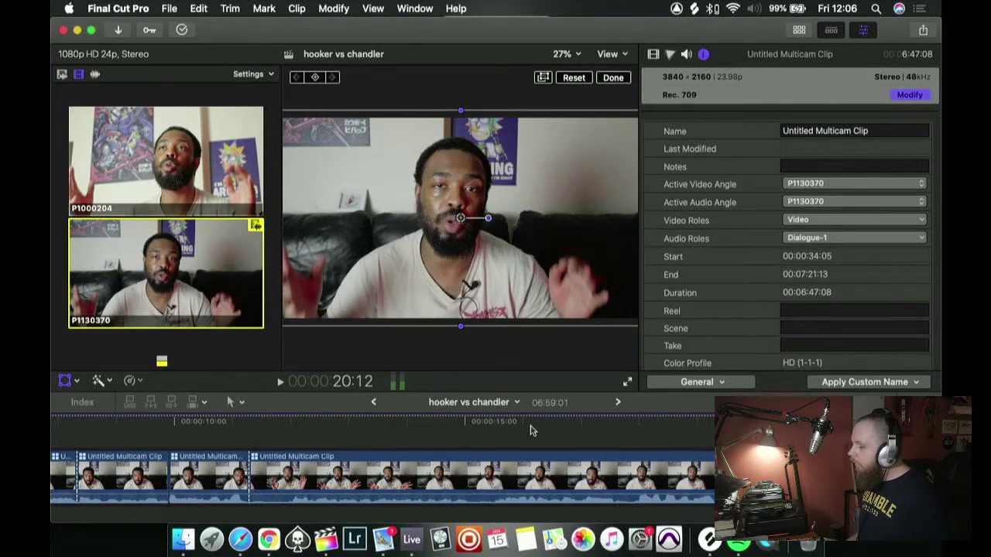
left_click(367, 428)
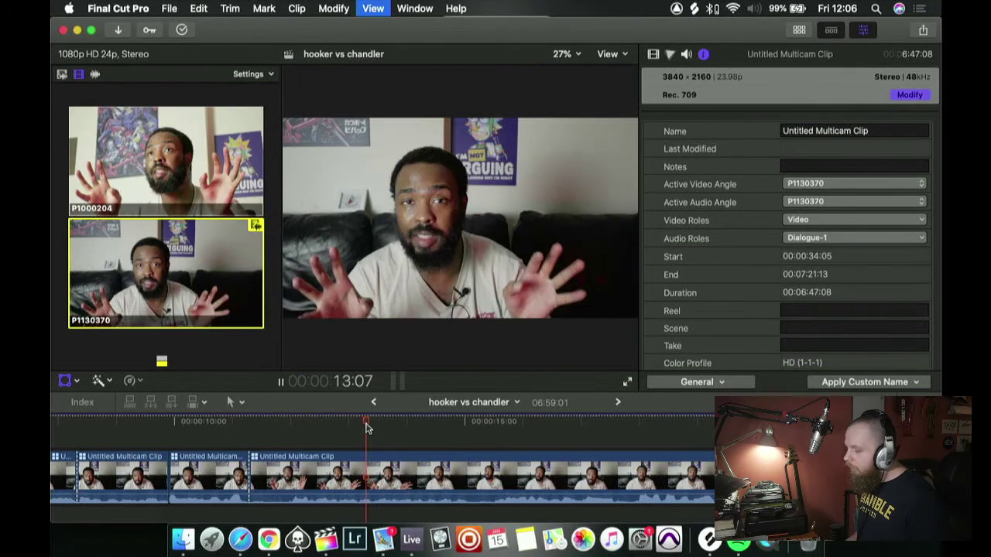
key("space")
key("space")
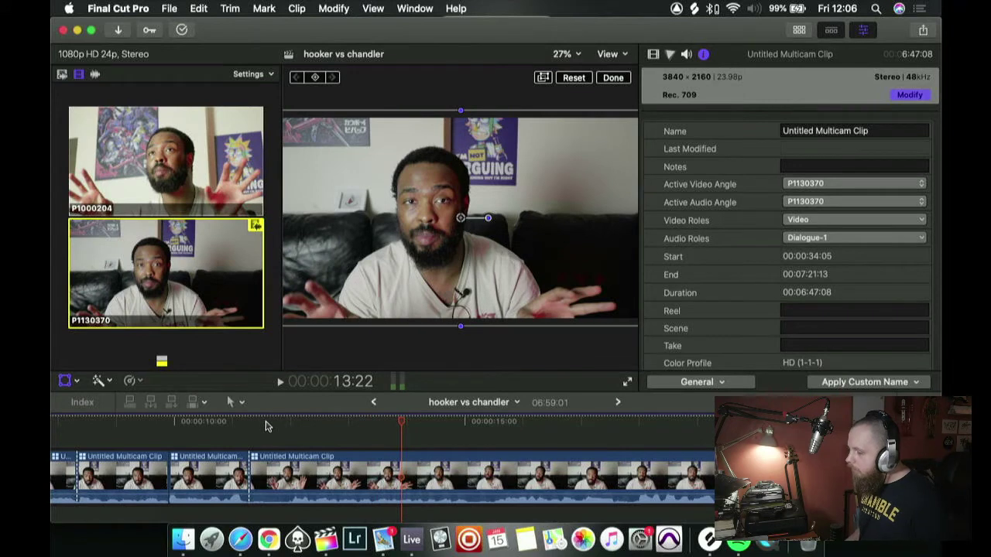
left_click(292, 426)
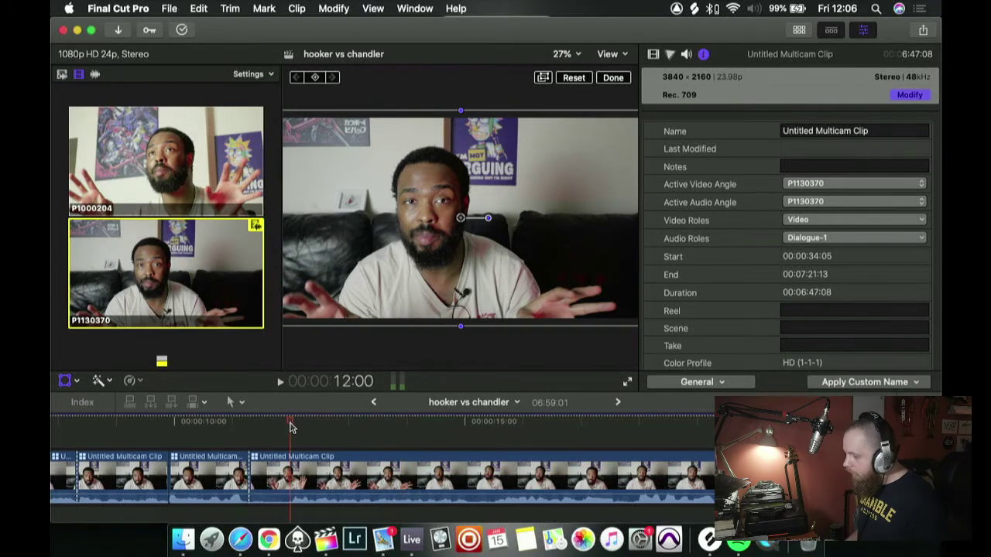
key("Right")
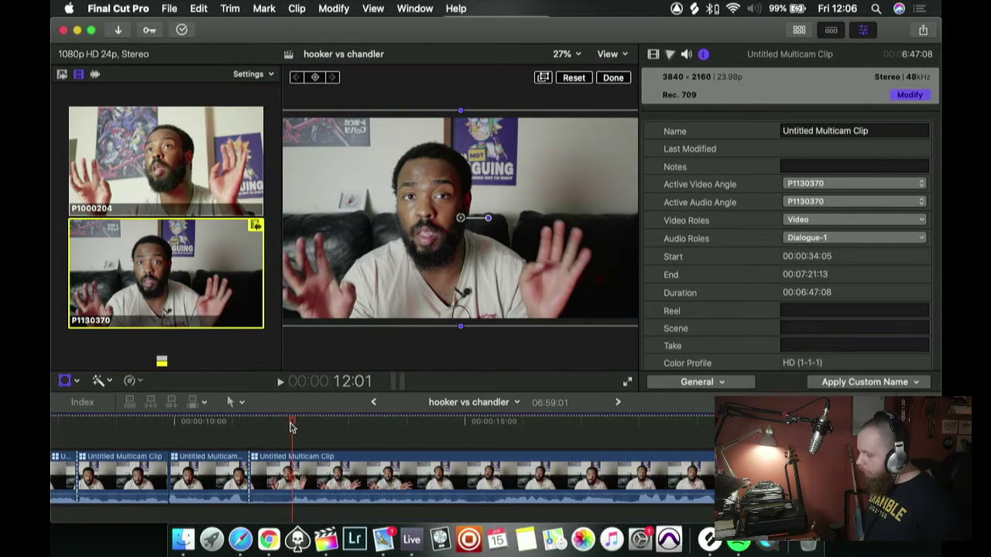
key("alt+bracketleft")
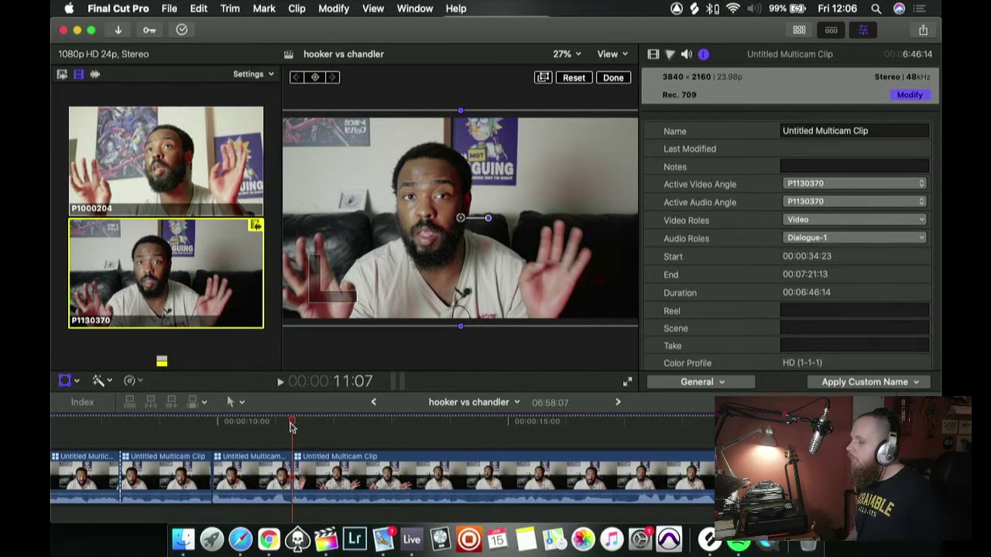
- Play the trimmed clip twice from the 11:07 cut to check its new start
key("space")
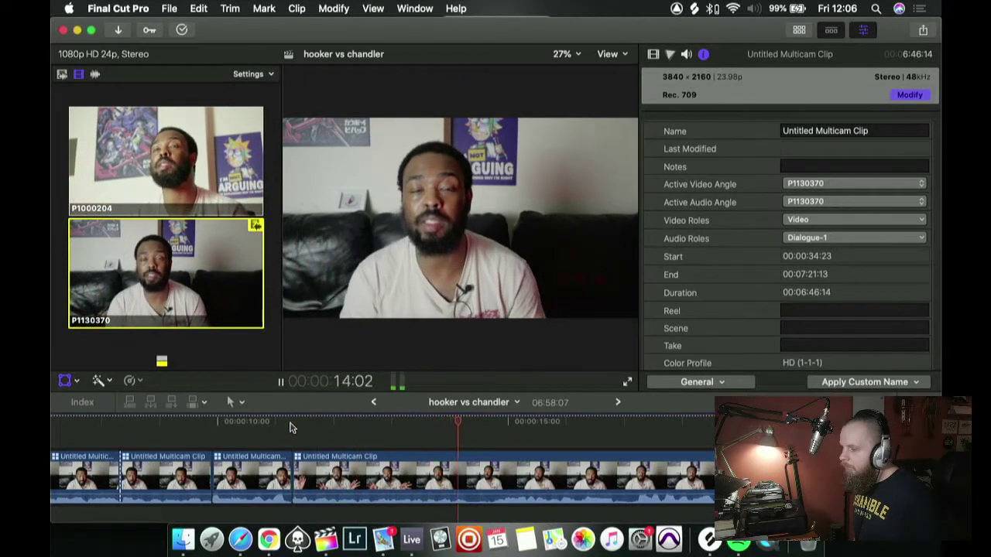
key("space")
left_click(291, 425)
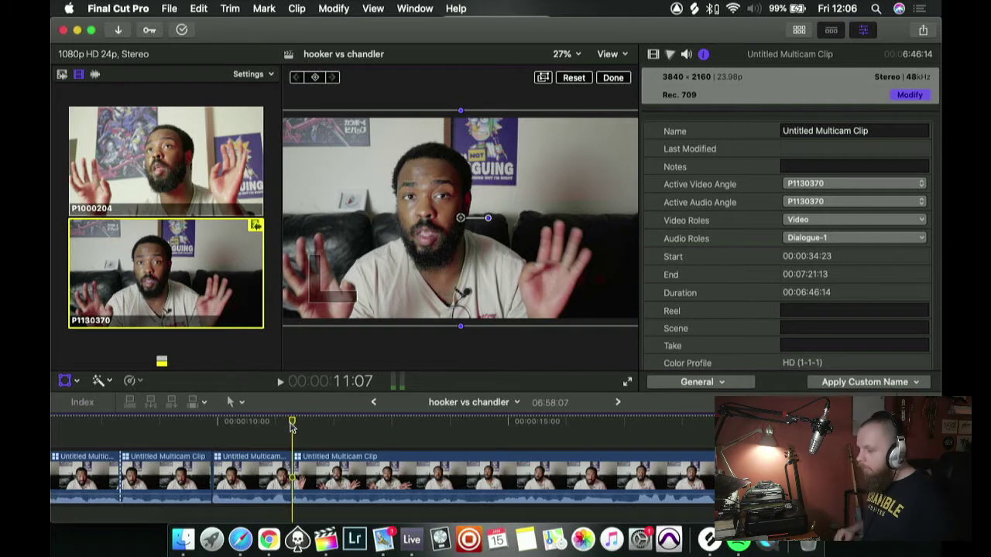
key("space")
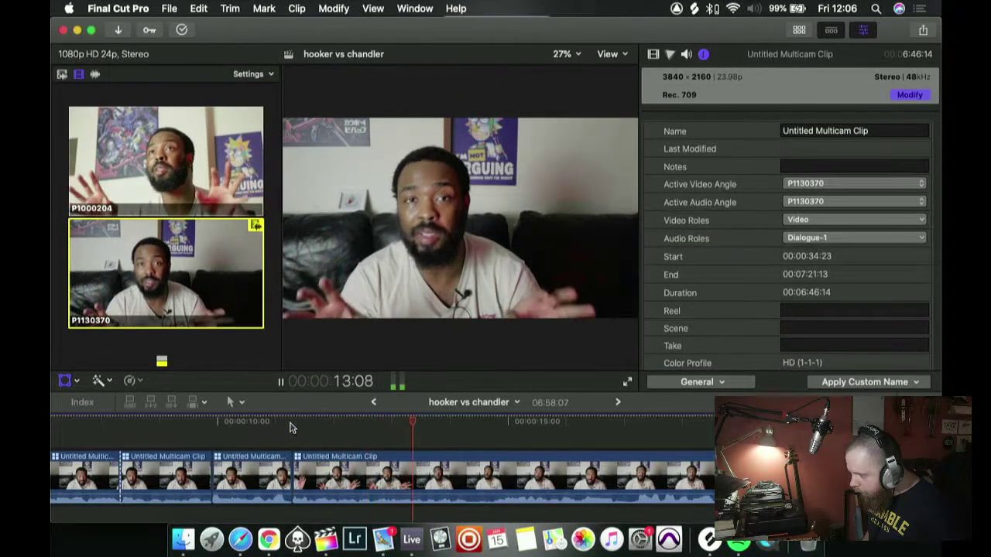
key("space")
- Step ten frames forward from the 11:07 cut and play the hand gesture up to 12:11
left_click(290, 427)
key("Right")
key("Right")
key("Right")
key("Right")
key("Right")
key("Right")
key("Right")
key("Right")
key("Right")
key("Right")
key("space")
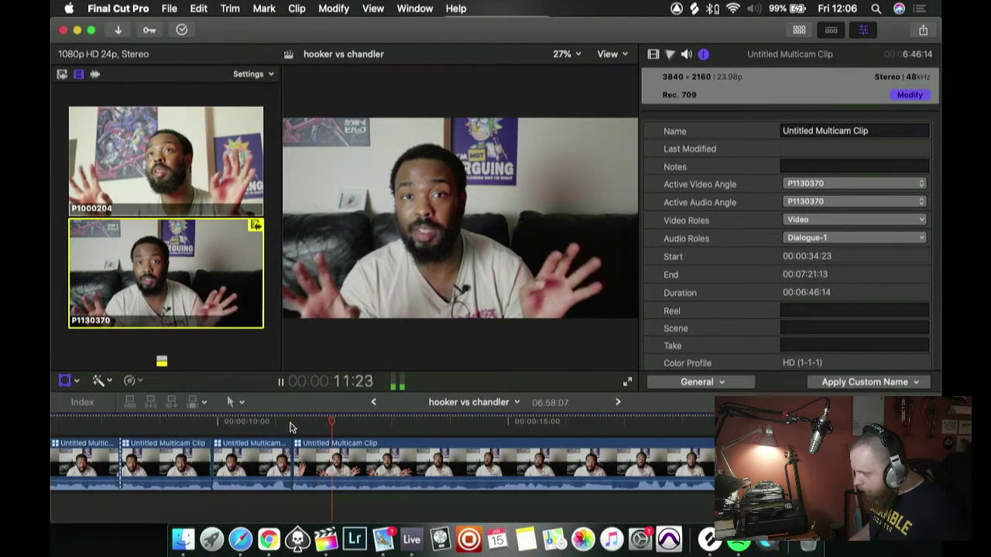
key("space")
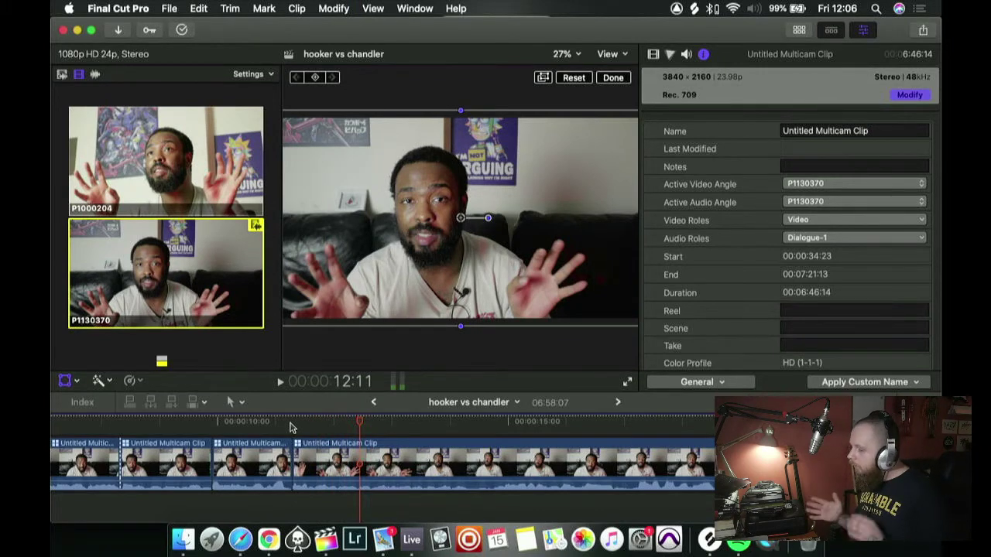
- Play the long clip from the 11:07 cut through to 19:10 to review the next phrases
left_click(291, 422)
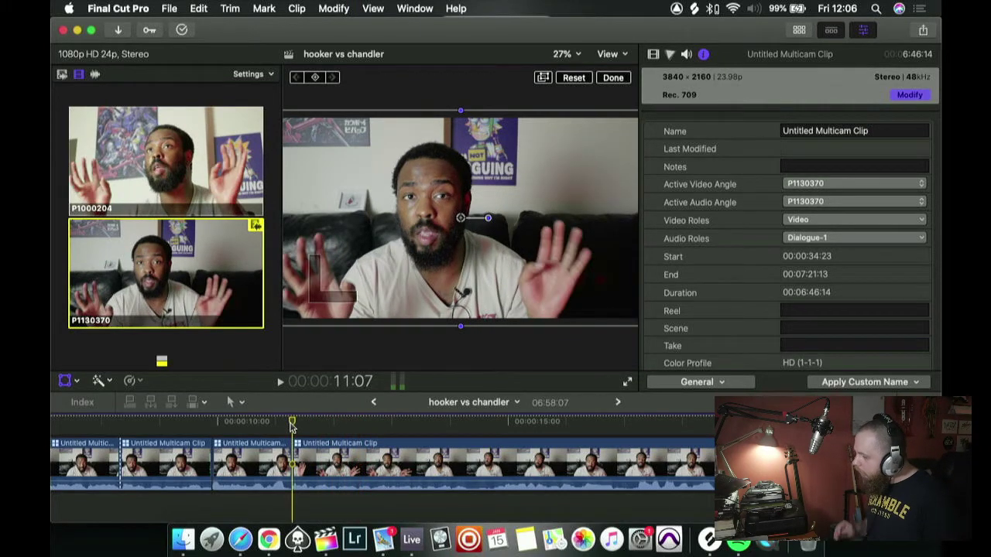
key("space")
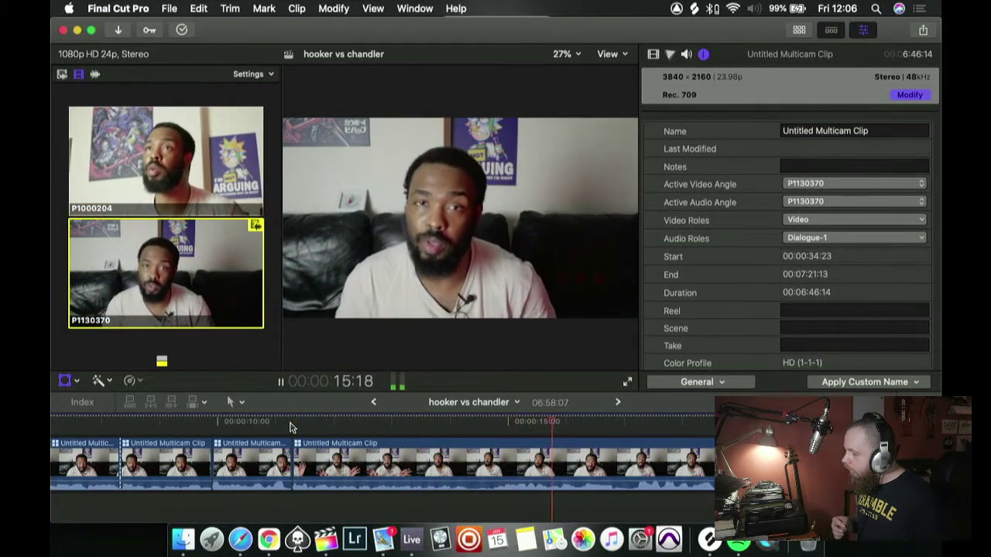
scroll(290, 426, "right", 5)
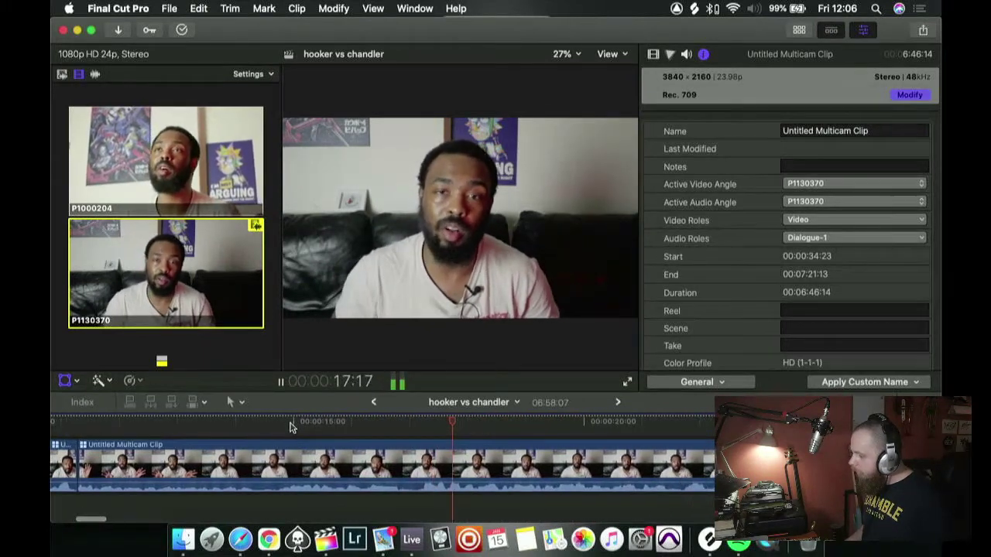
scroll(289, 425, "right", 2)
key("space")
key("shift+t")
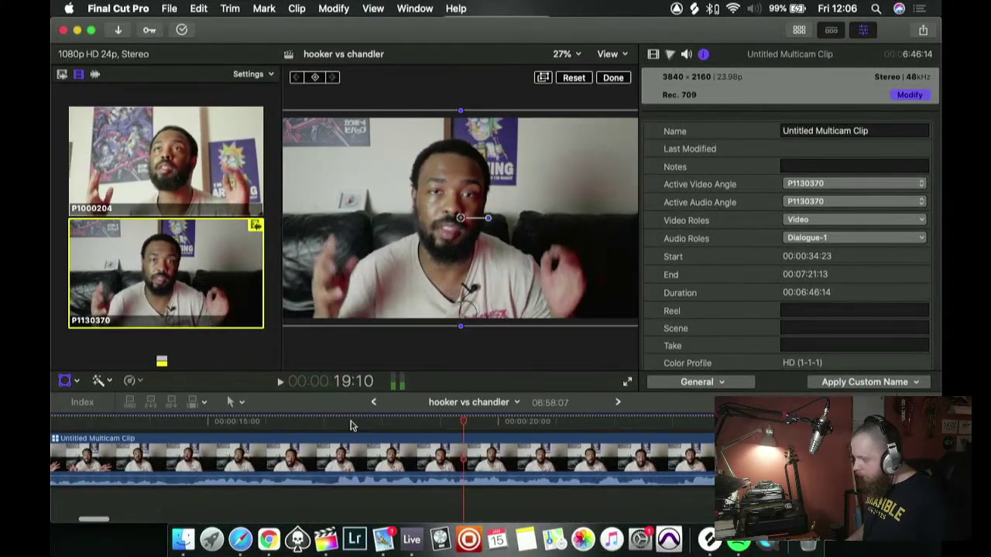
- Sample the long clip further ahead, from 23:01 to 30:13, to examine the footage still to be cut
left_click(676, 420)
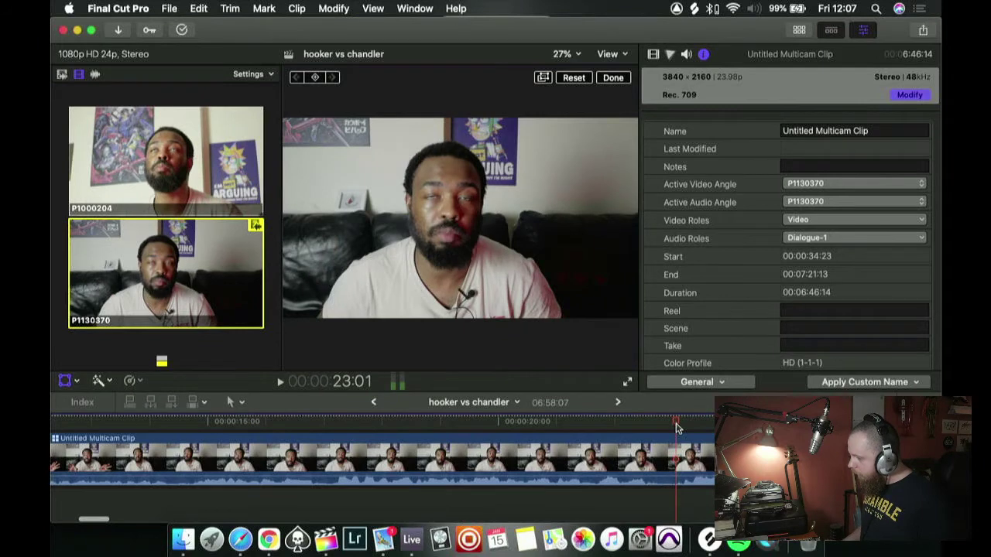
key("space")
key("shift+t")
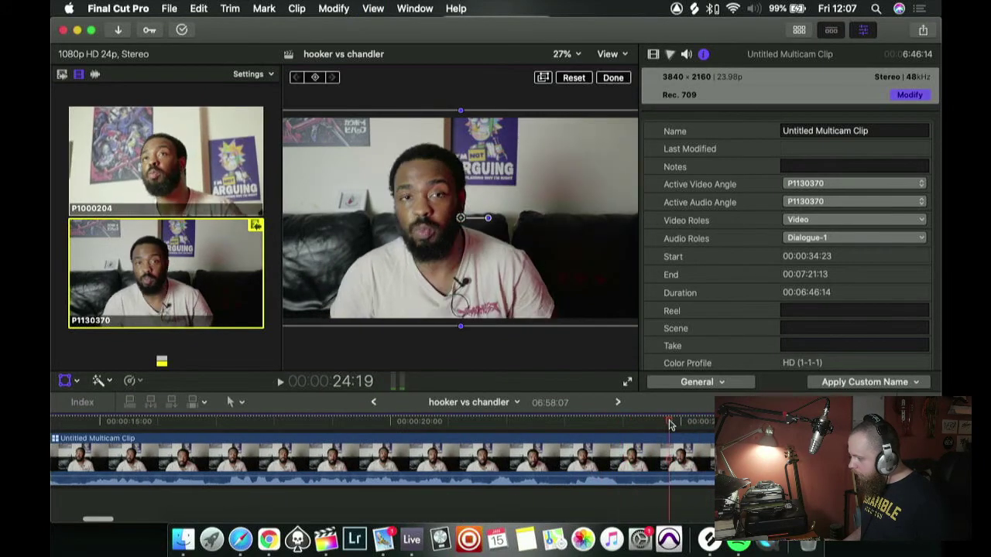
key("space")
key("space")
key("shift+t")
left_click(712, 422)
key("space")
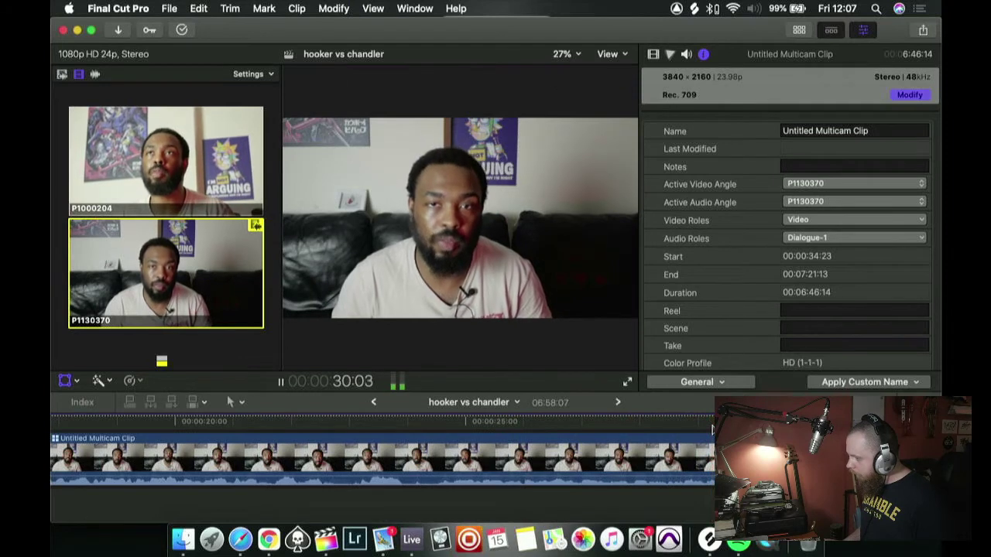
key("space")
key("shift+t")
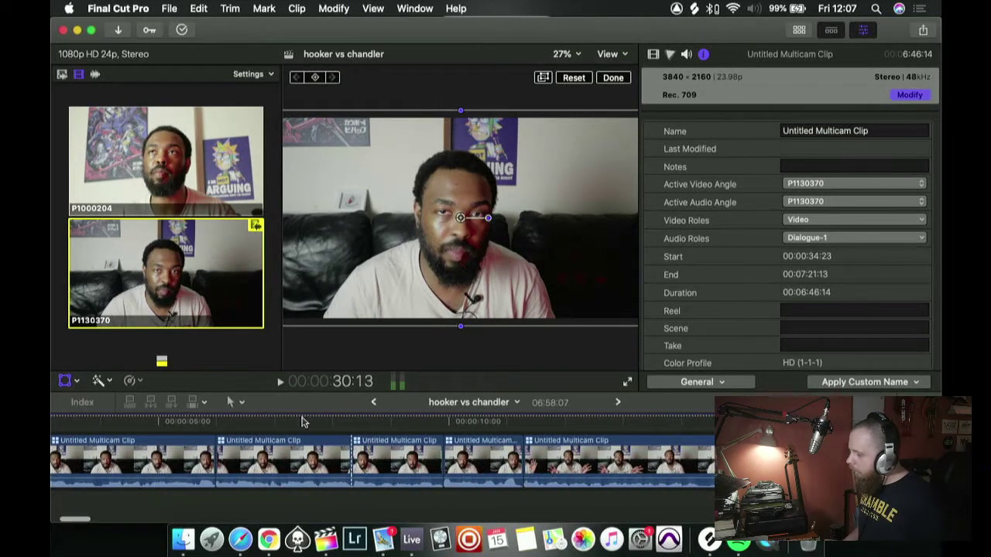
- Replay the transition across the 11:07 cut, starting at the cut and from 10:16, and stop at 11:17
left_click(525, 422)
key("space")
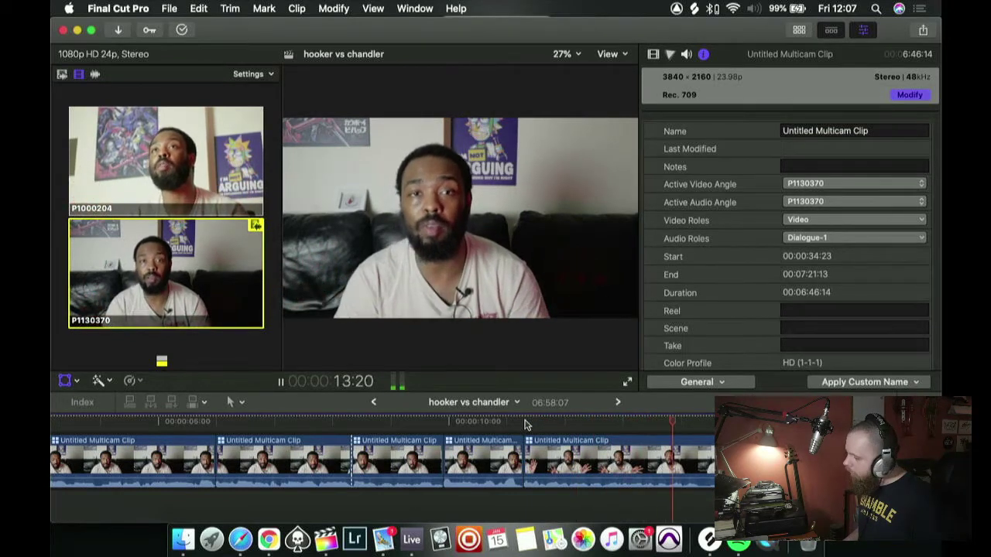
scroll(525, 425, "left", 1)
key("space")
key("shift+t")
left_click(489, 423)
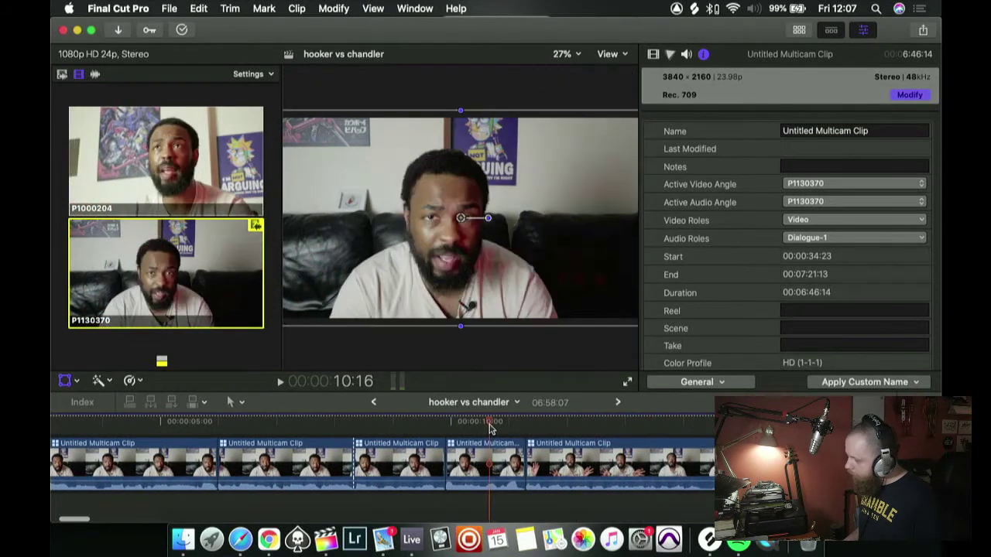
key("space")
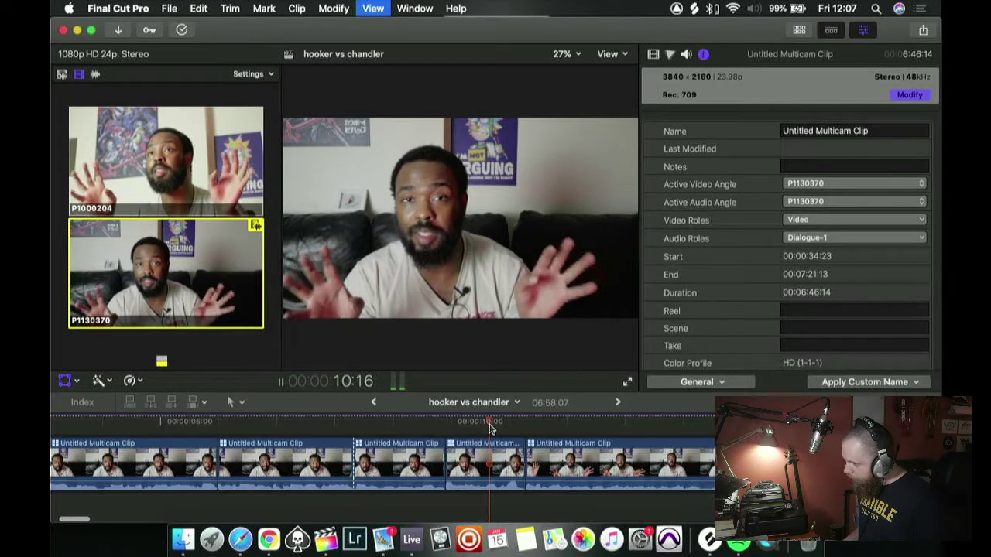
key("space")
key("shift+t")
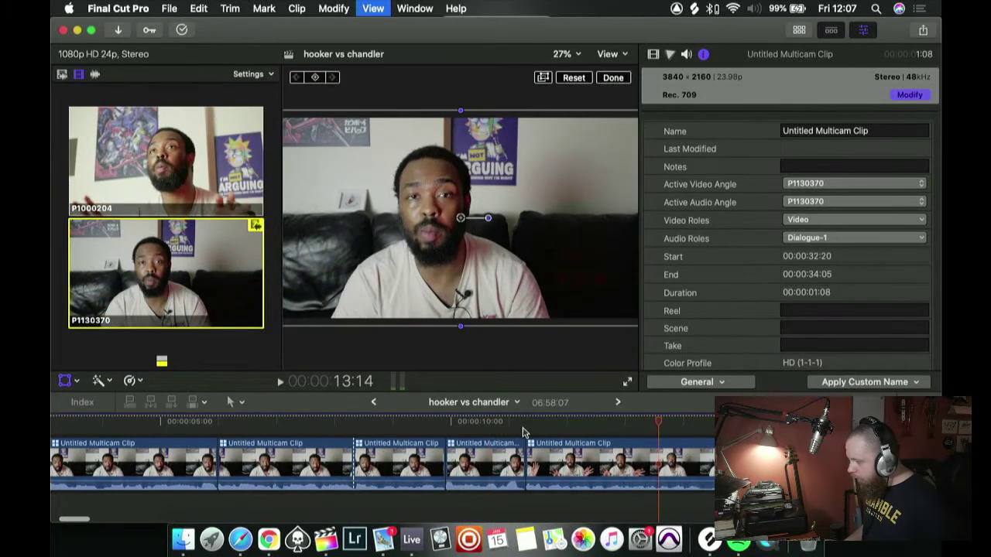
left_click(529, 427)
key("space")
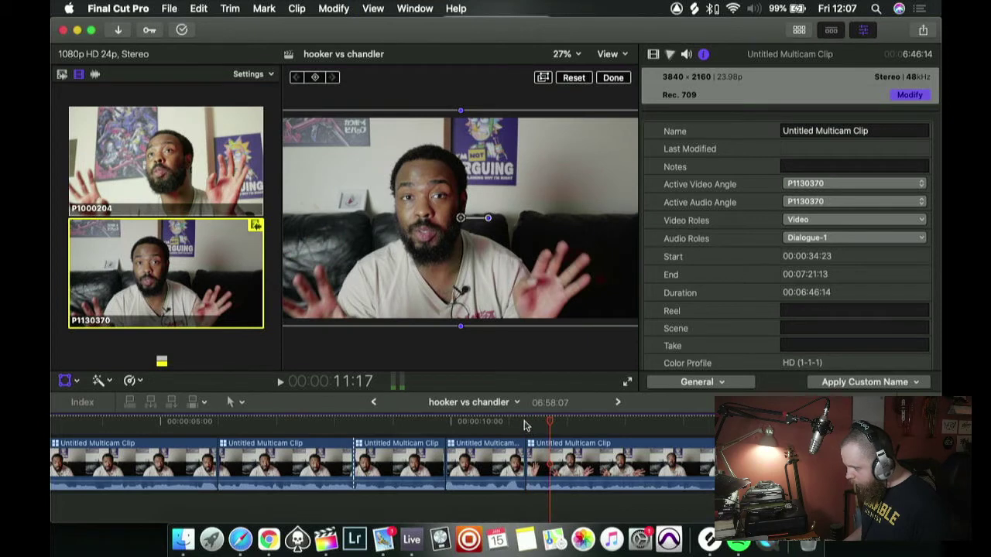
- Extend the long clip's start at the 11:07 cut three frames earlier and replay the transition across the cut
left_click(527, 422)
key("space")
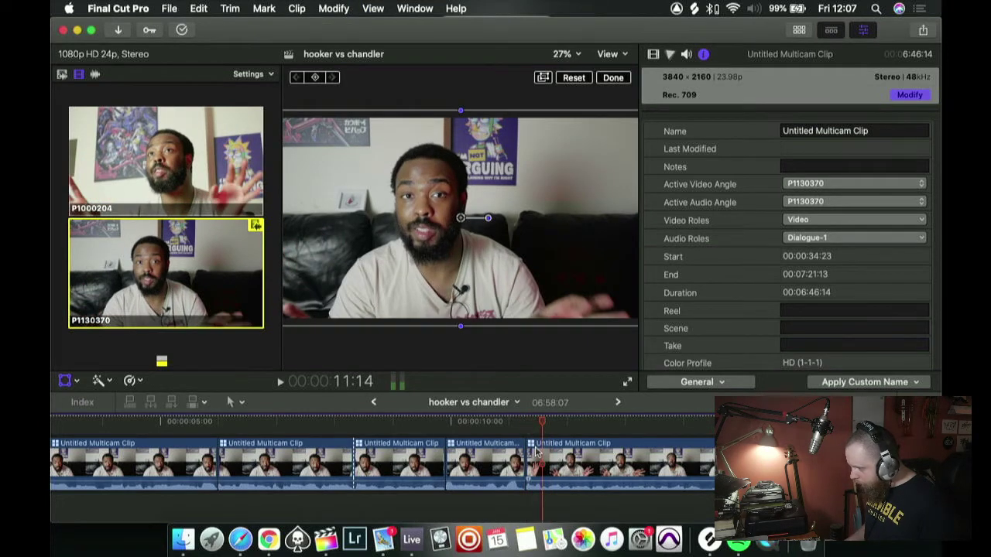
left_click_drag(528, 455, 523, 457)
left_click(496, 423)
key("space")
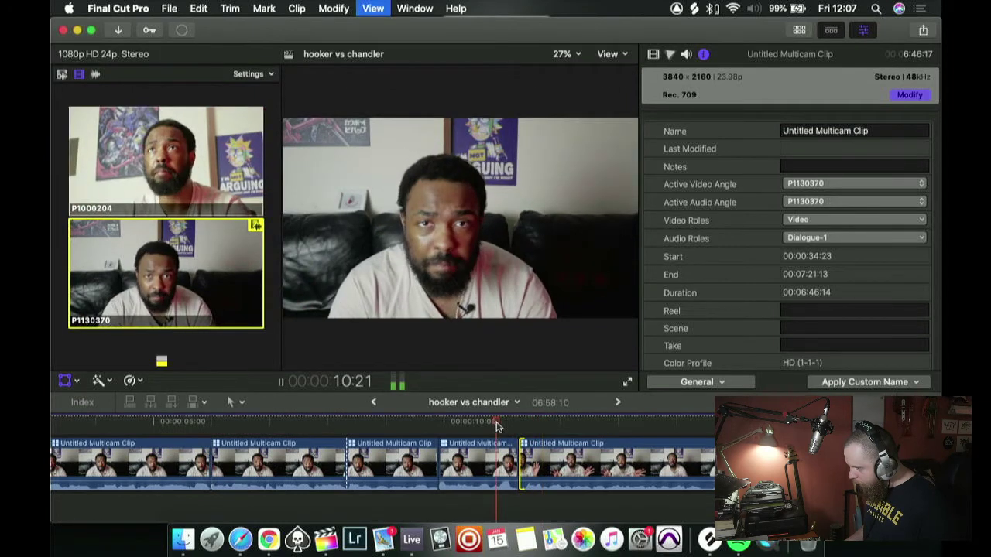
key("space")
- Trim one frame back off the long clip's start at the same cut and replay the transition into the hand gesture
left_click_drag(523, 456, 510, 423)
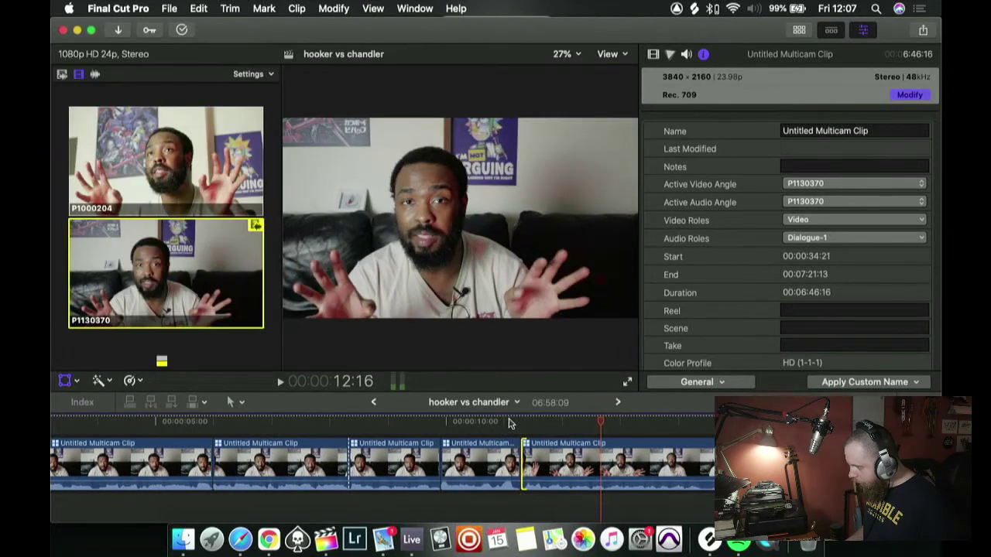
left_click(512, 423)
key("space")
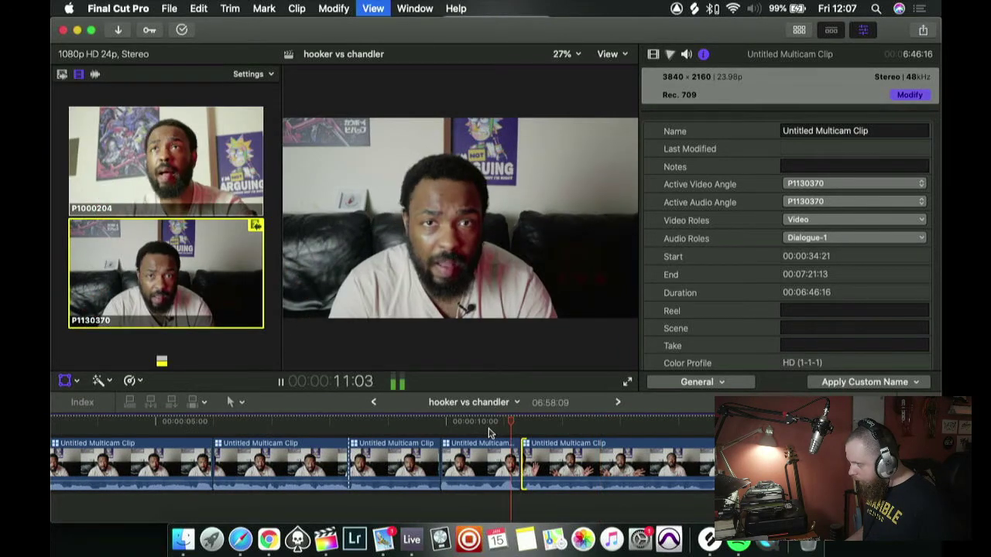
key("space")
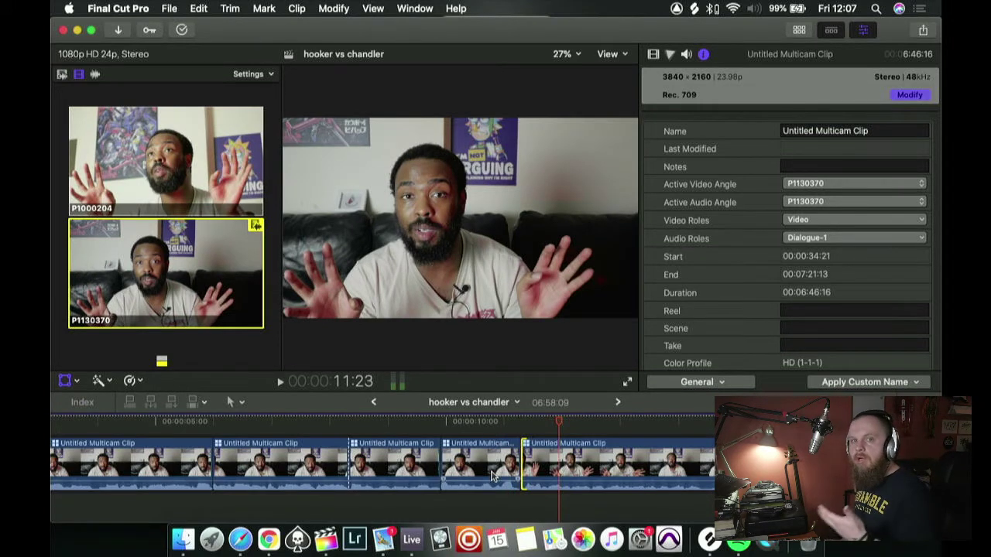
left_click(519, 422)
key("space")
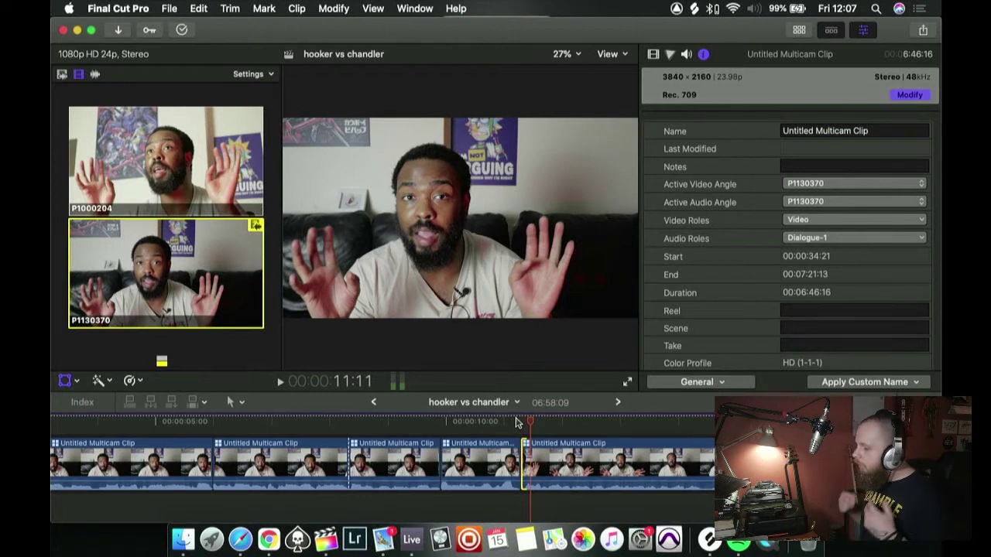
key("shift+Left")
scroll(517, 433, "right", 2)
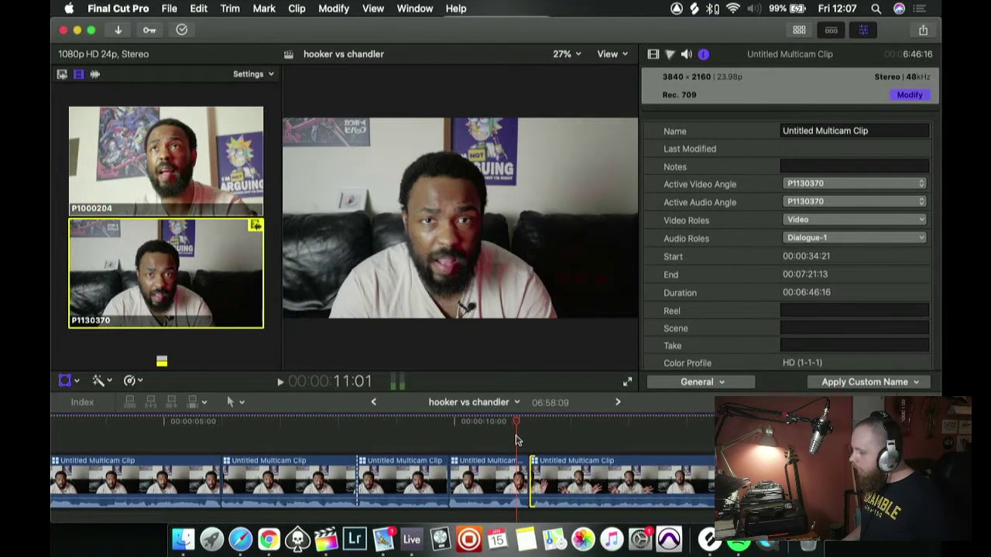
scroll(517, 439, "right", 1)
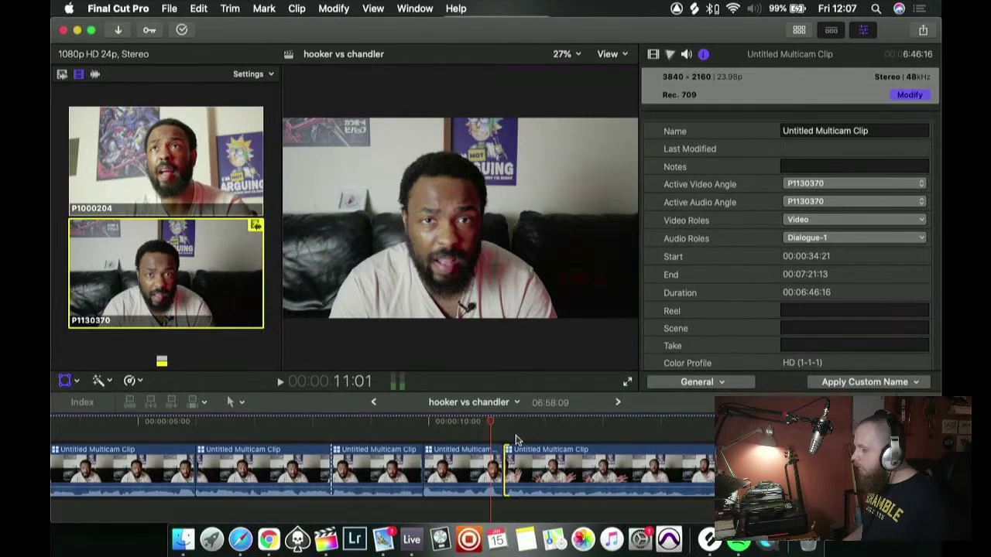
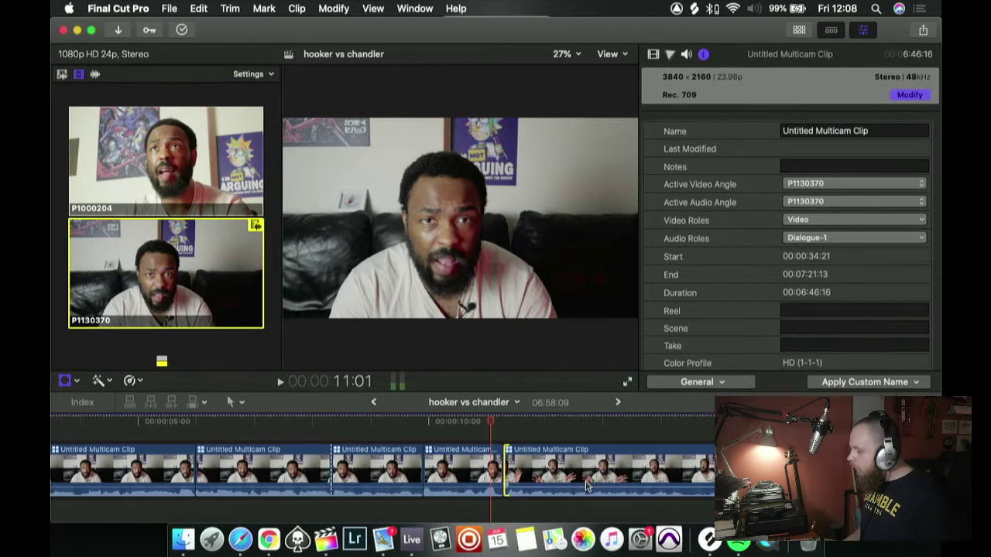
scroll(635, 477, "right", 3)
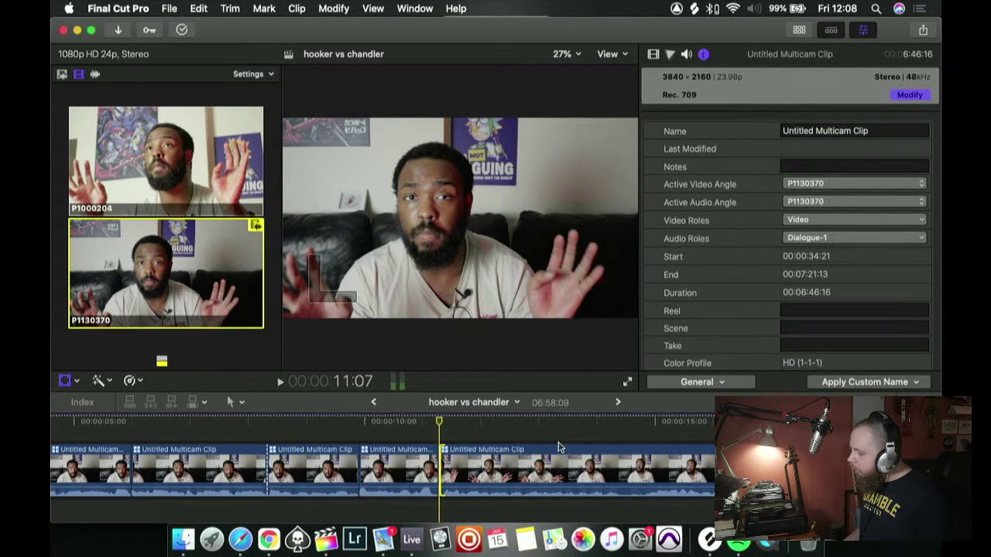
scroll(559, 447, "right", 2)
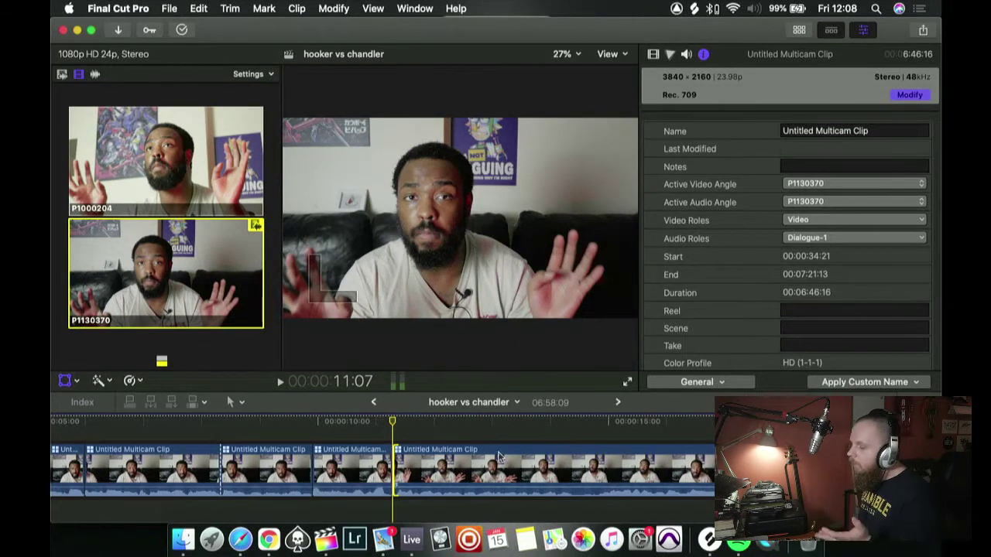
- Play the long clip from around 14:15 up to 16:11 to listen for the next pause
left_click(427, 424)
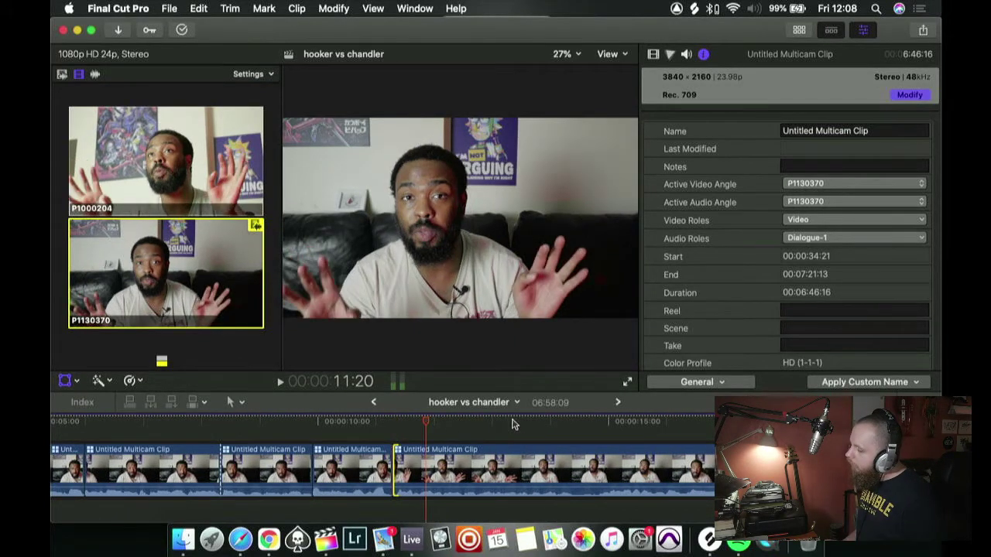
left_click(586, 483)
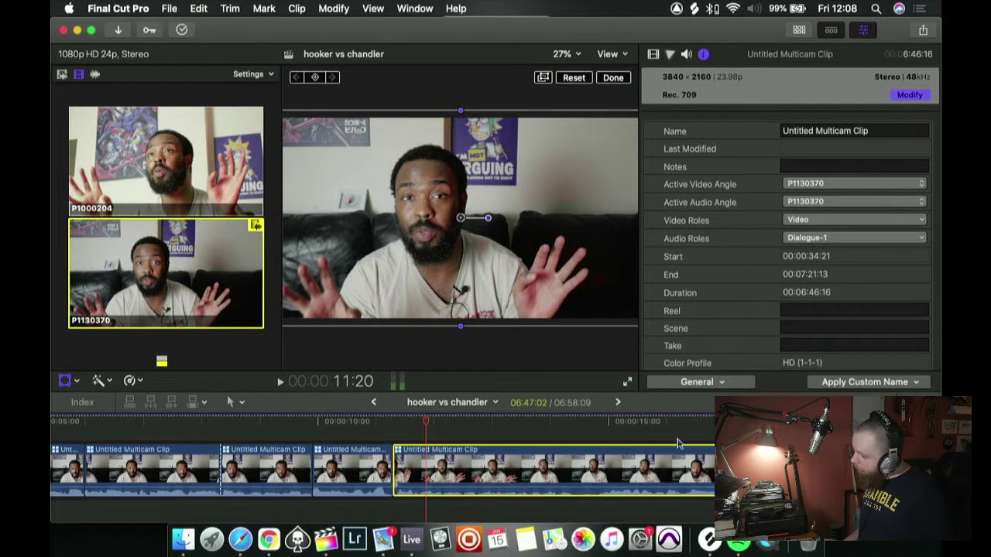
left_click(589, 431)
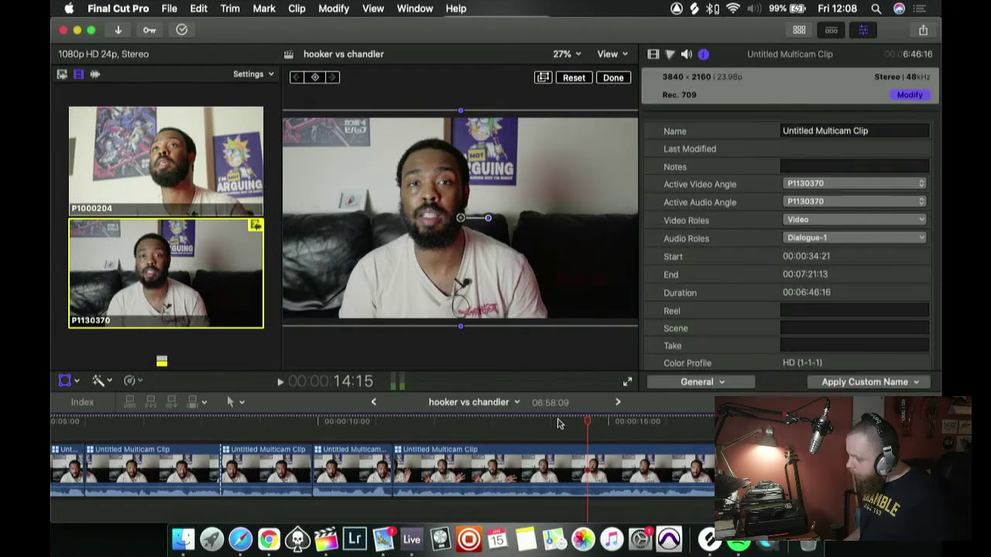
key("space")
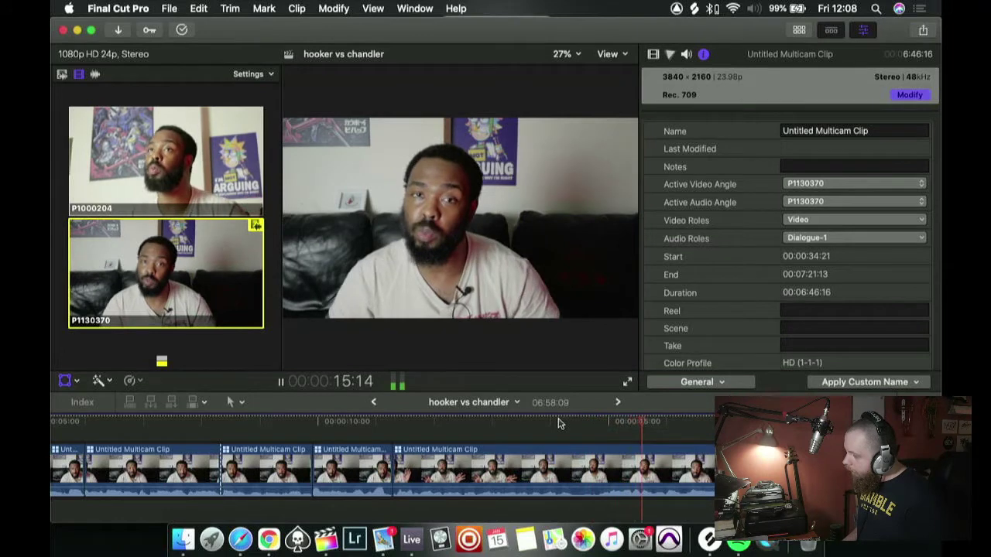
key("space")
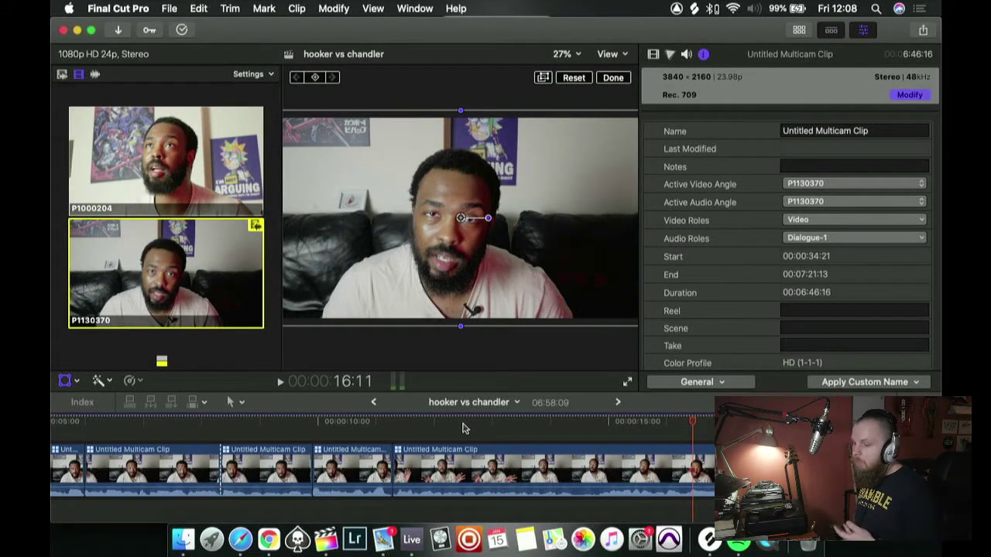
- Replay the footage around the 11:07 cut, first from the cut and again from about 10:04, stopping at 12:03
left_click(392, 424)
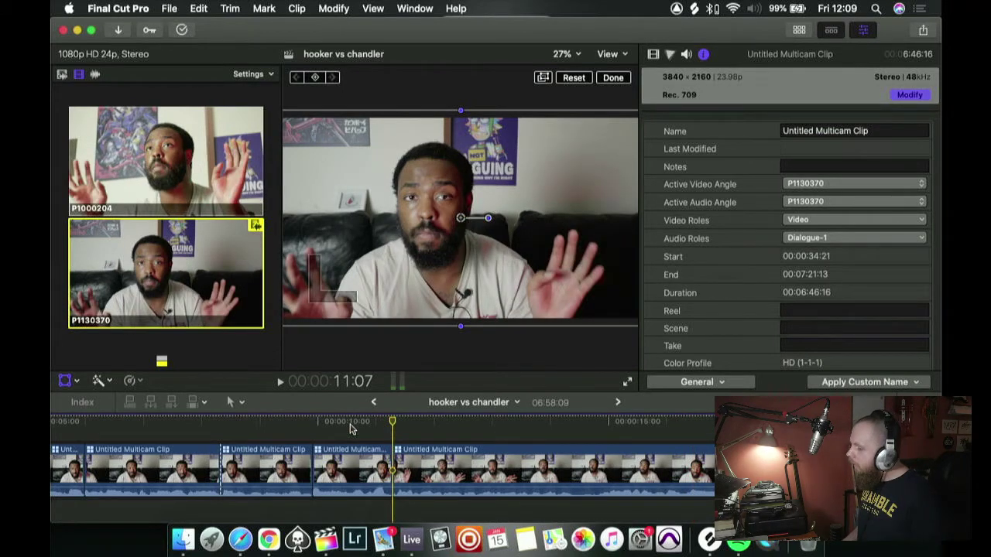
key("space")
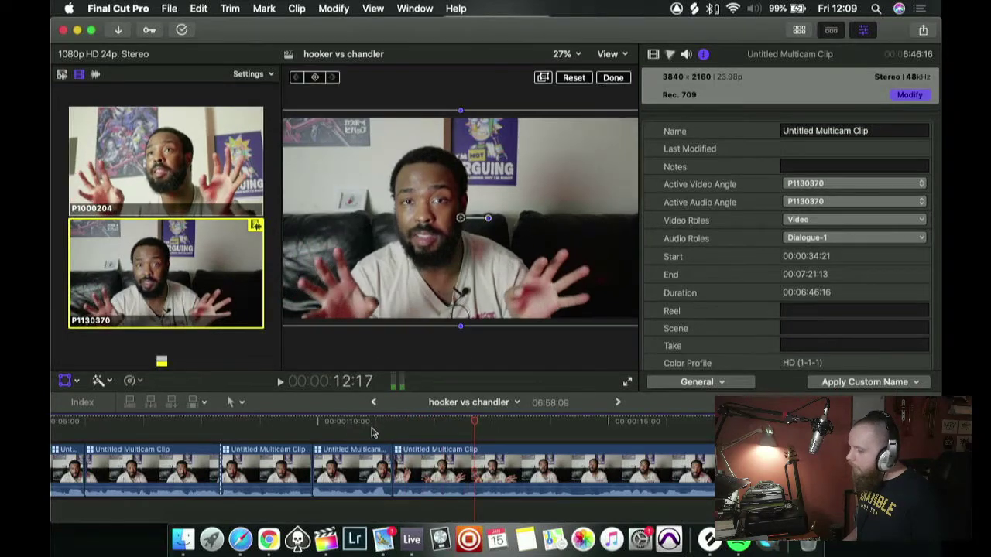
key("space")
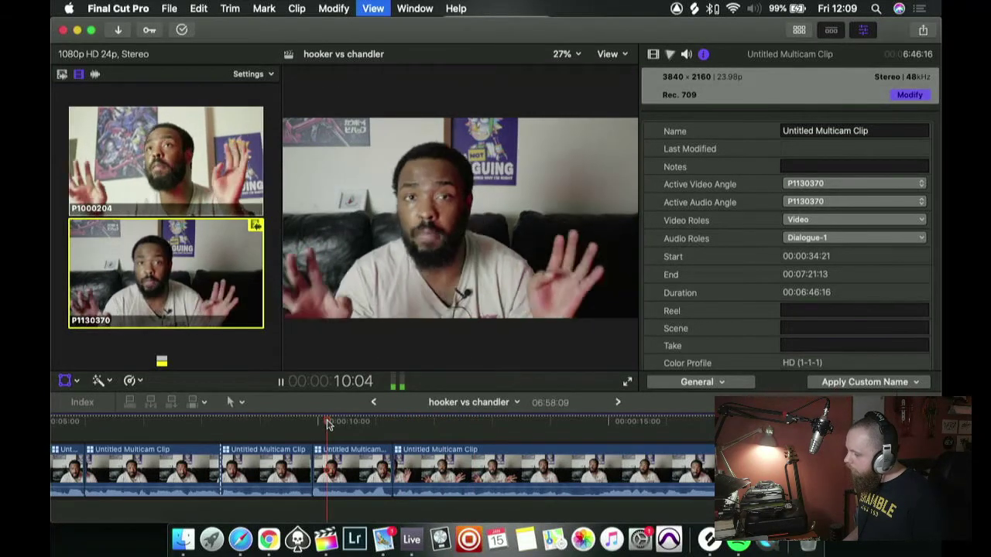
key("space")
key("shift+t")
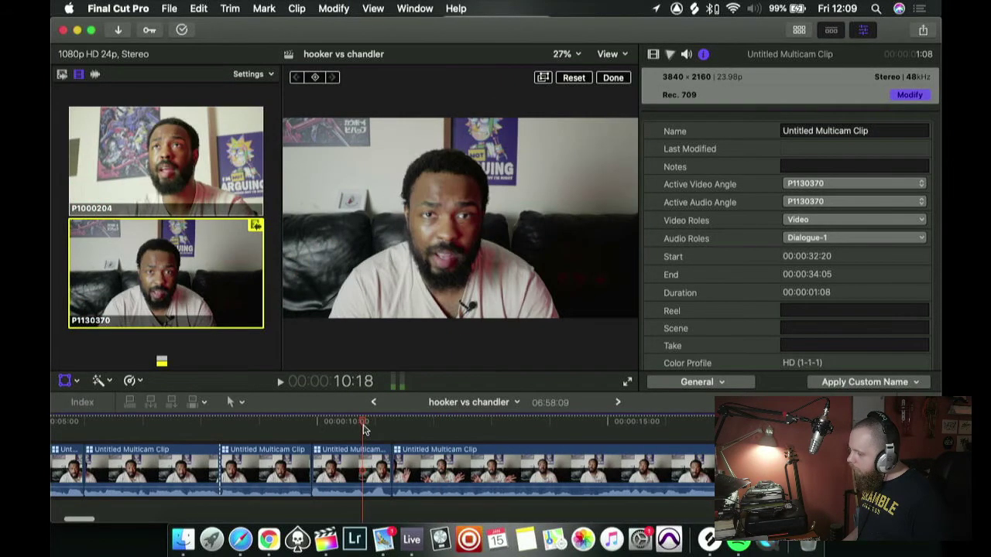
key("space")
key("space")
key("shift+t")
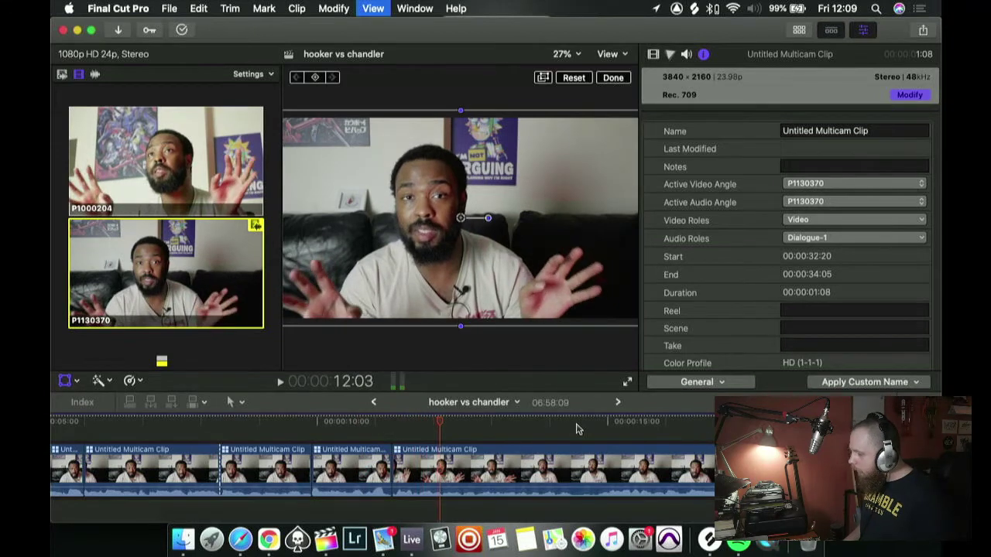
- Locate the end of the phrase around 14:03, split the long clip at 14:09 and play on to 15:21
left_click(576, 426)
key("space")
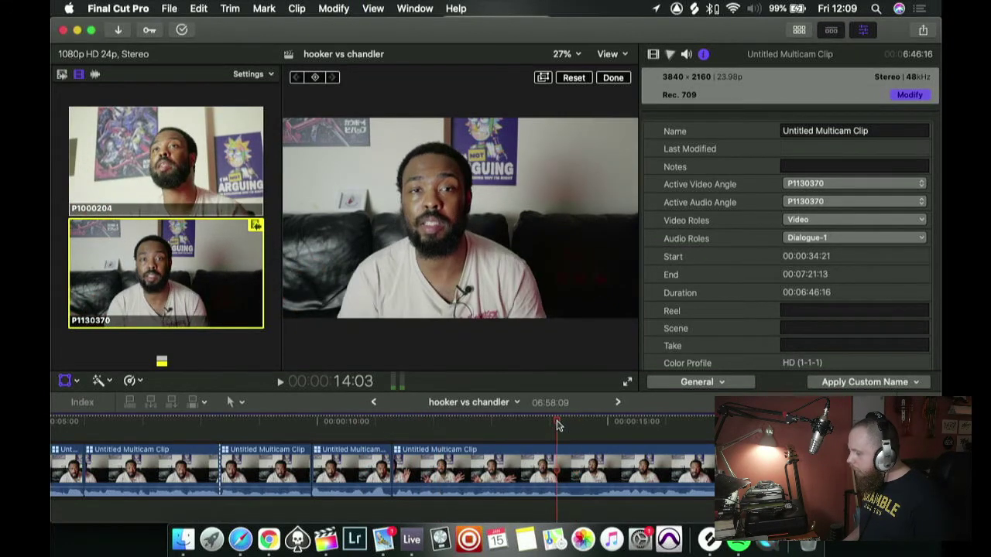
key("space")
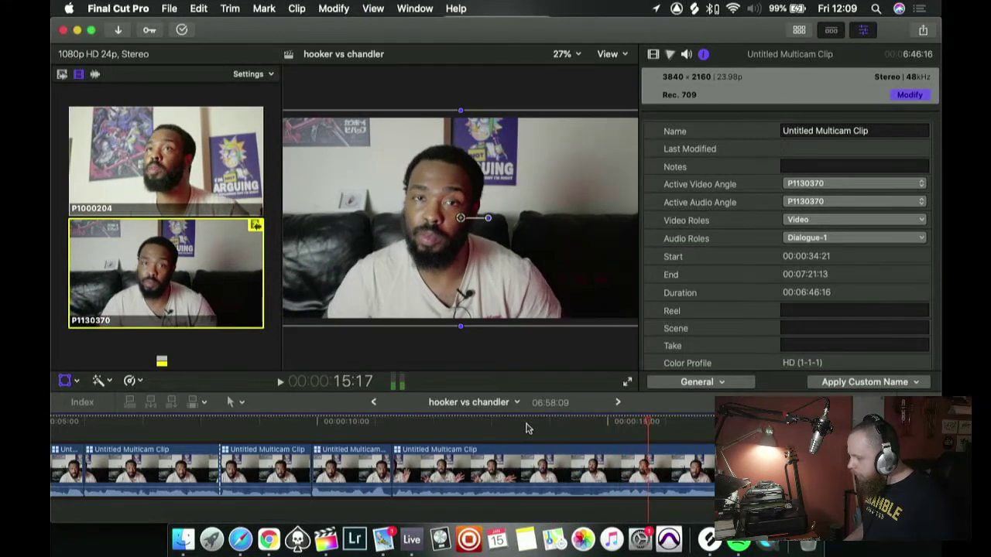
left_click(527, 426)
key("space")
key("space")
key("shift+t")
key("Left")
key("Left")
key("space")
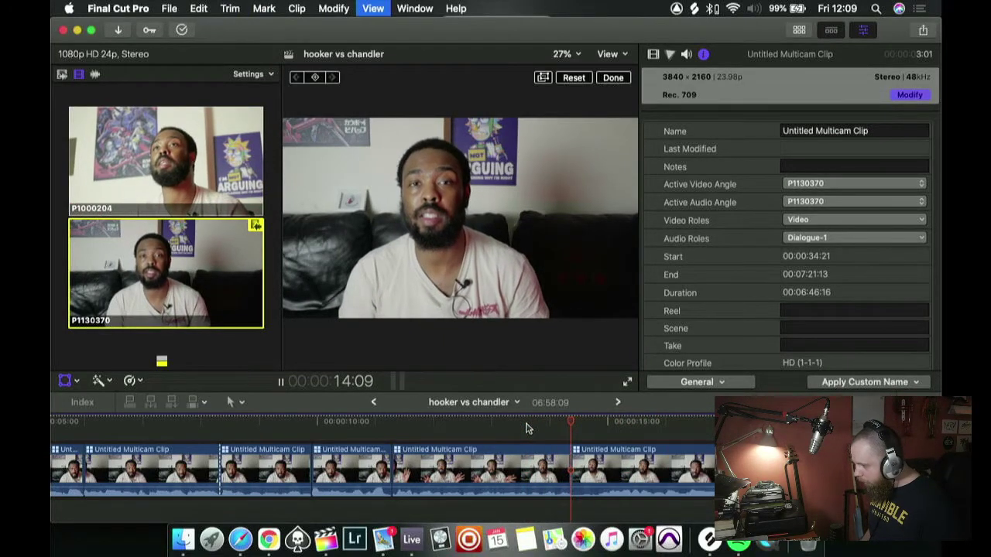
key("space")
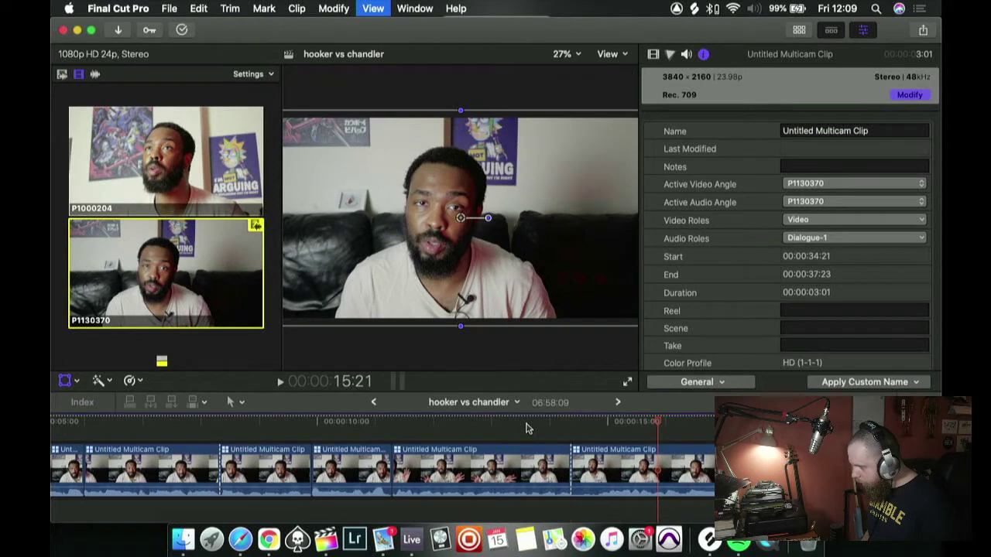
- Remove the first 11 frames after the 14:09 cut and switch that clip's video angle to P1000204, keeping P1130370's audio
key("Left")
key("Left")
key("Left")
key("Left")
key("Left")
key("Left")
key("Left")
key("Left")
key("Left")
key("Left")
key("Left")
key("Left")
key("Left")
key("Left")
key("Left")
key("Left")
key("Left")
key("Left")
key("Left")
key("Left")
key("Left")
key("Left")
key("Left")
key("Left")
key("Left")
key("Left")
key("Left")
key("Left")
key("Left")
key("Left")
key("Left")
key("Left")
key("Left")
key("Left")
key("Left")
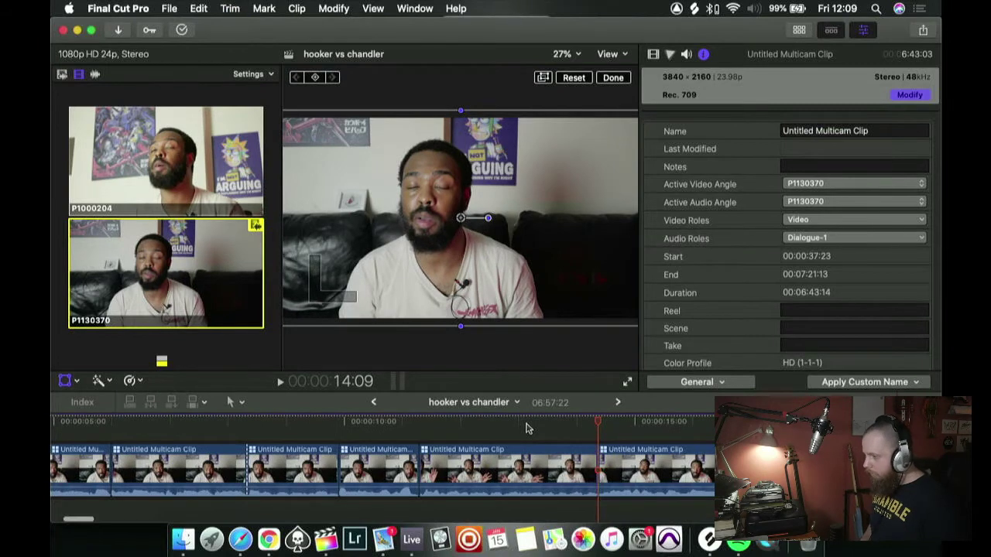
key("1")
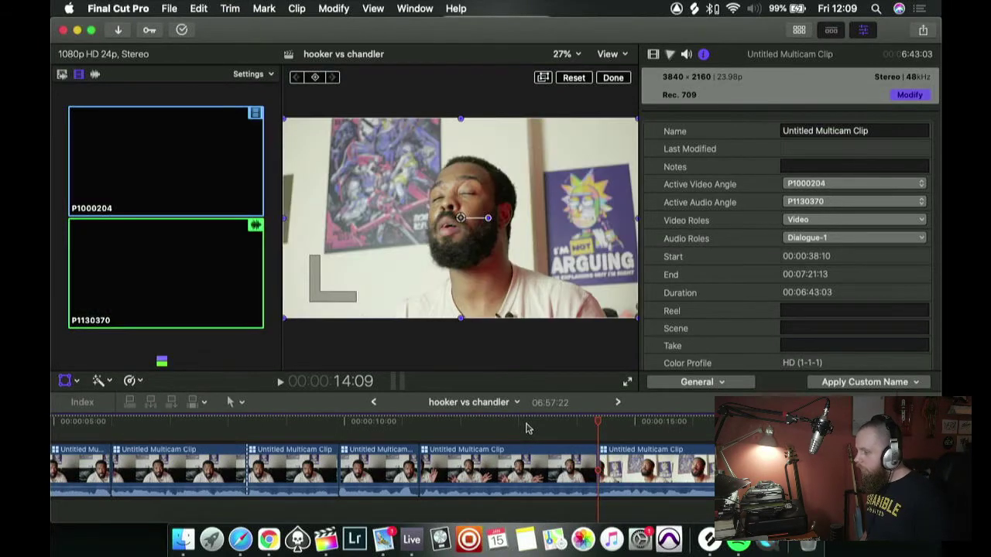
- Play the P1000204 clip through to the next pause and split it at 23:14
key("space")
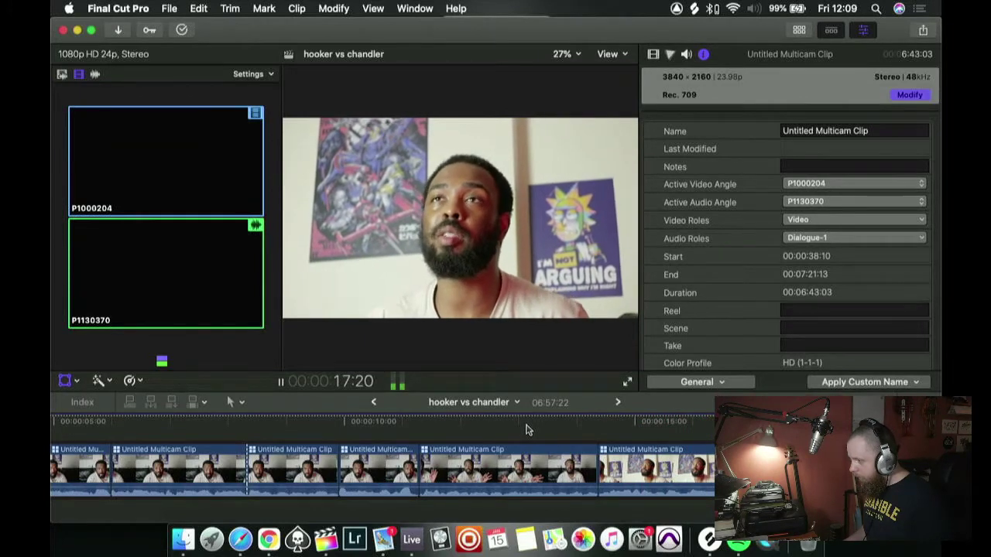
scroll(602, 446, "right", 3)
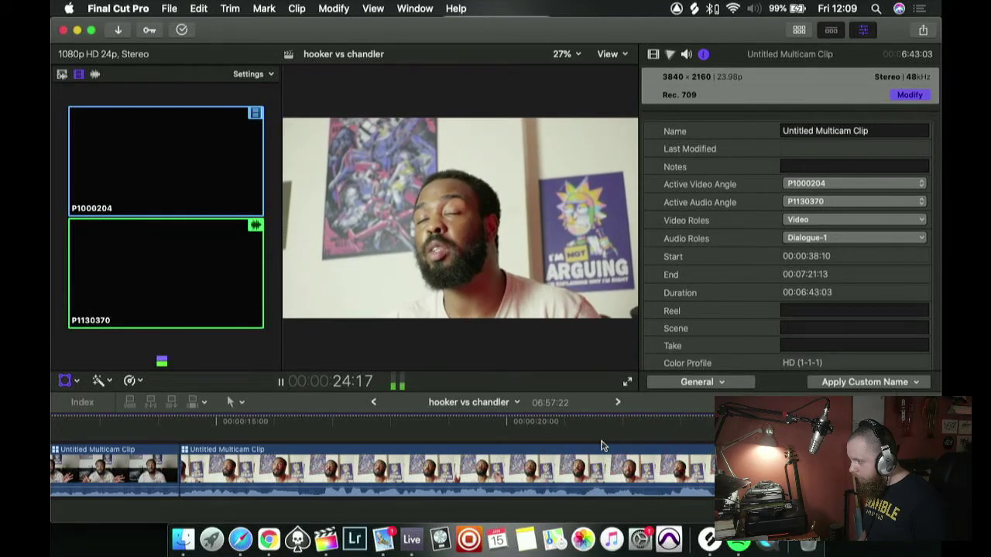
key("shift+t")
key("shift+slash")
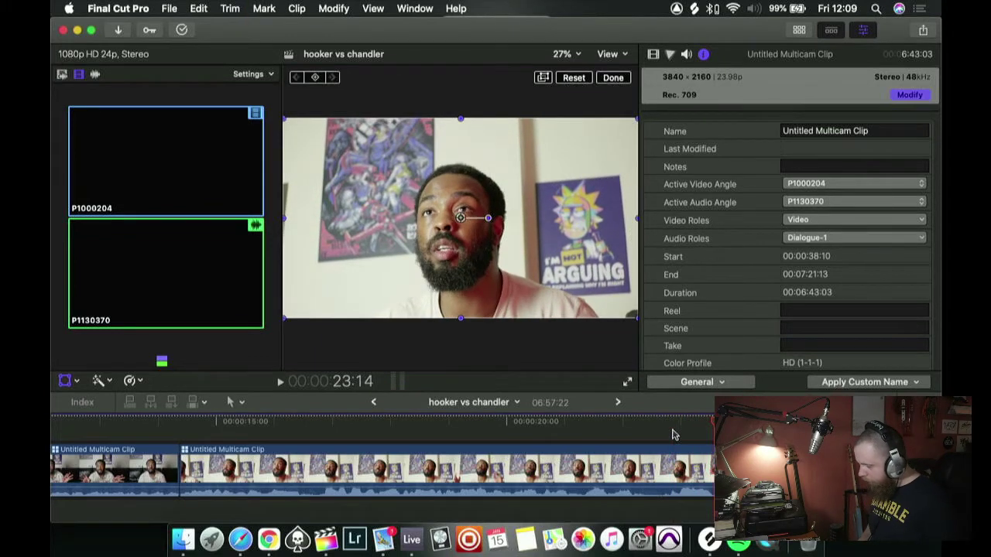
key("space")
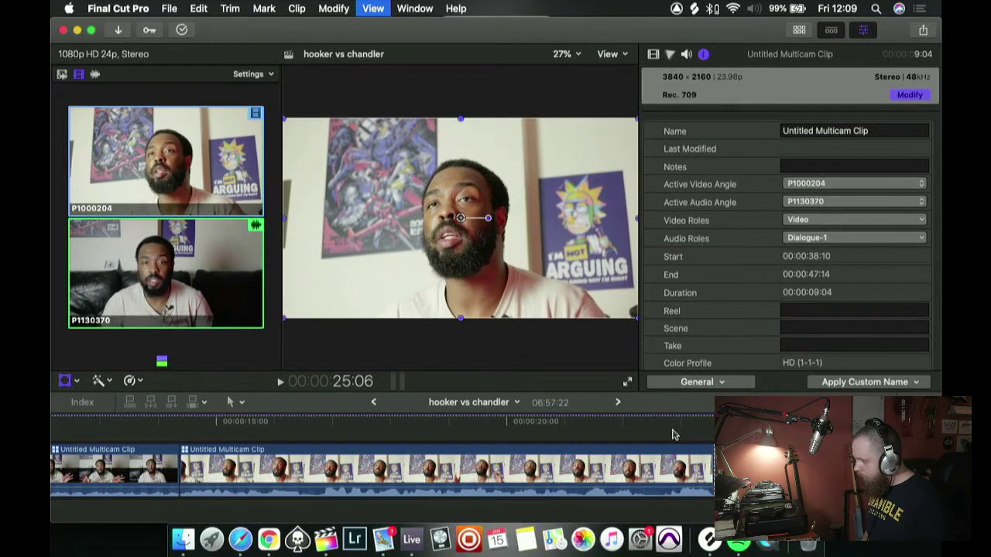
- Remove the first 13 frames after the 23:14 cut and switch the remaining clip's video angle to P1130370
key("j")
key("alt+x")
key("k")
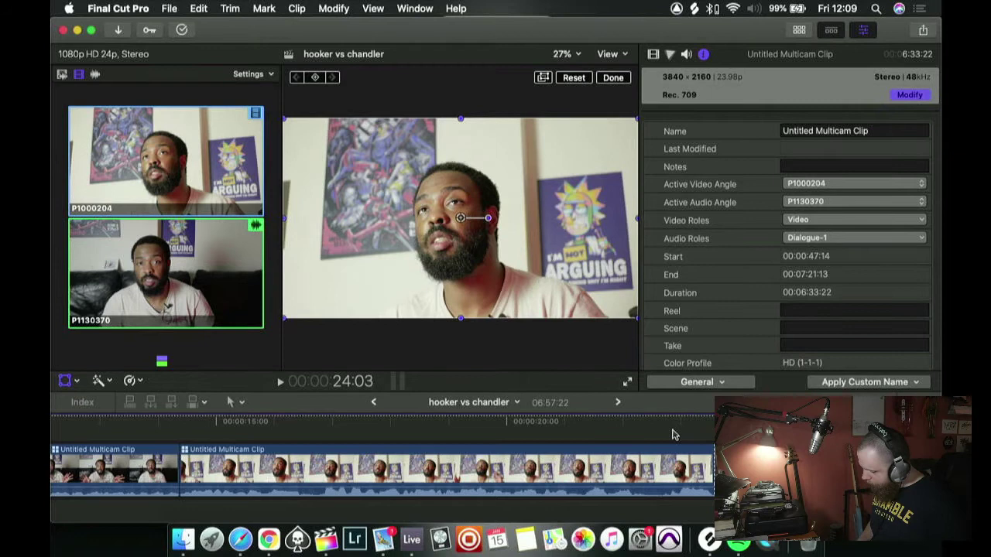
key("alt+bracketleft")
key("2")
- Play the P1130370 clip to the next pause, split it at 30:18 and play on to 32:18
key("space")
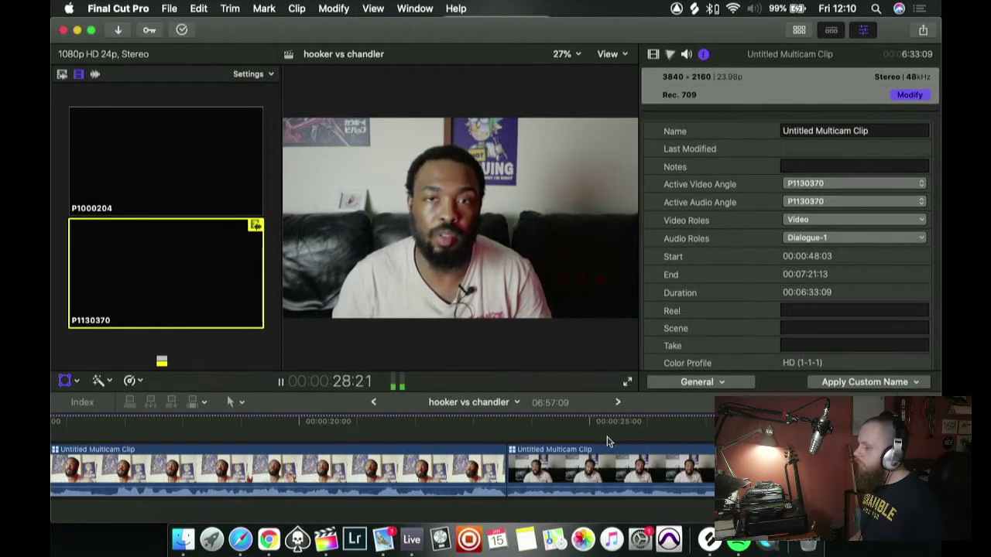
key("shift+t")
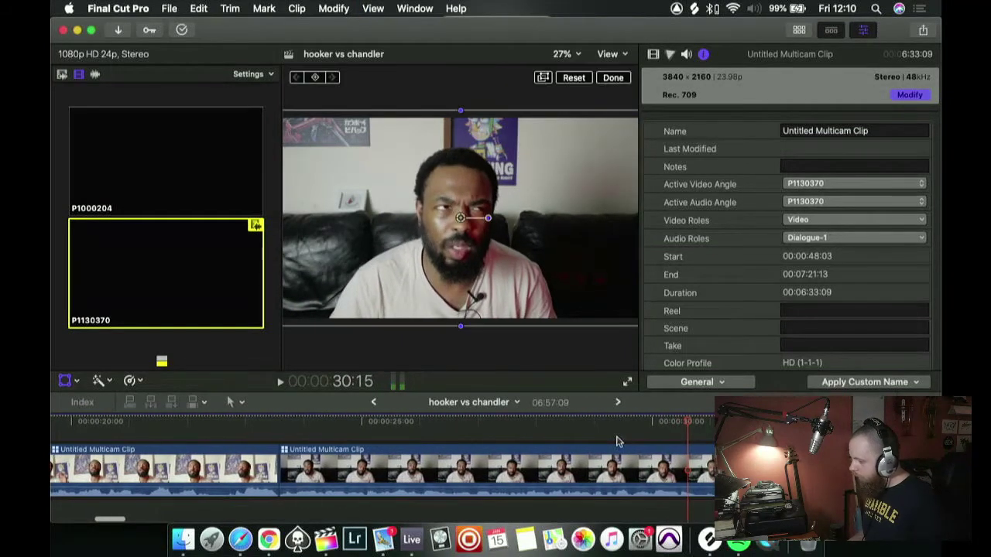
key("space")
left_click(505, 426)
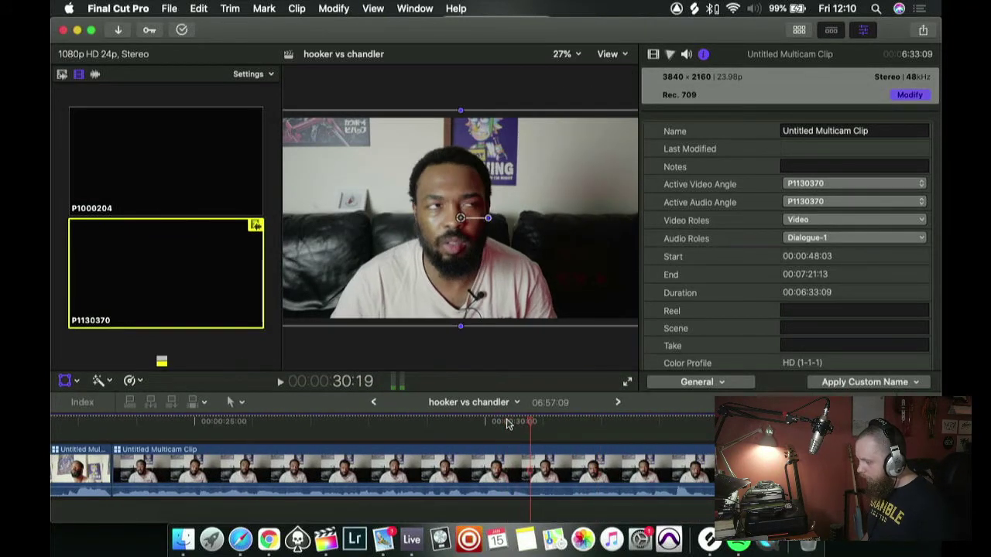
key("space")
key("space")
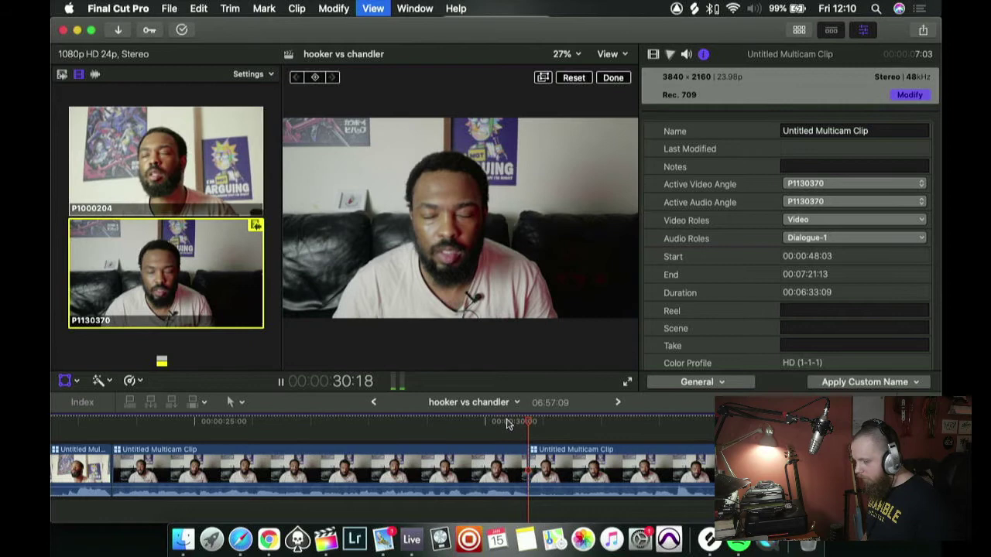
key("space")
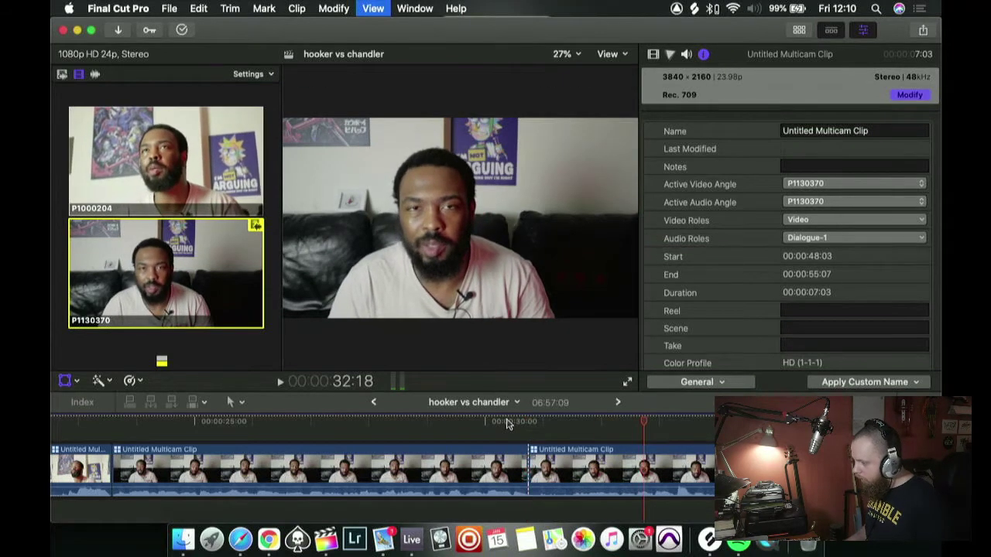
- Remove the first 17 frames after the 30:18 cut and play the remaining clip to 33:03
left_click(577, 426)
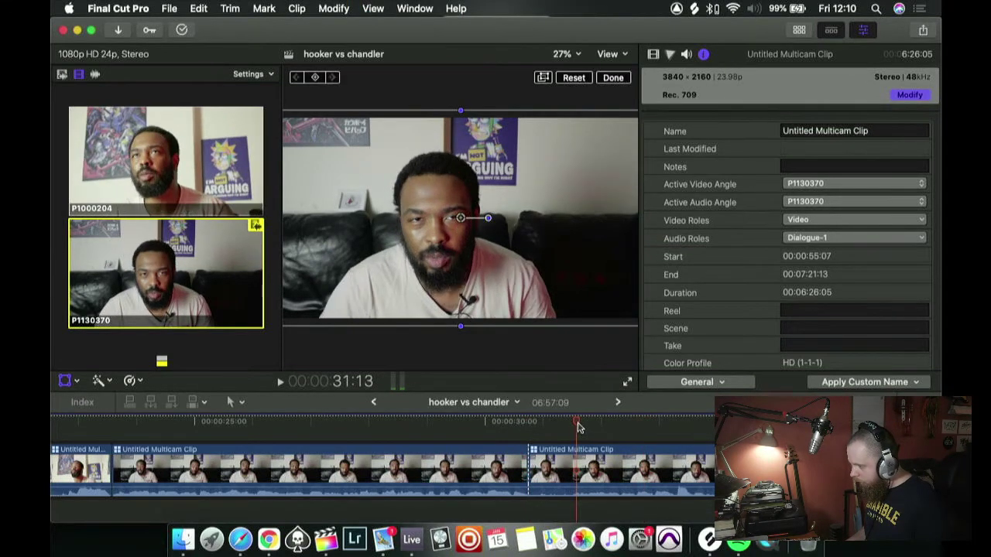
left_click_drag(575, 425, 572, 428)
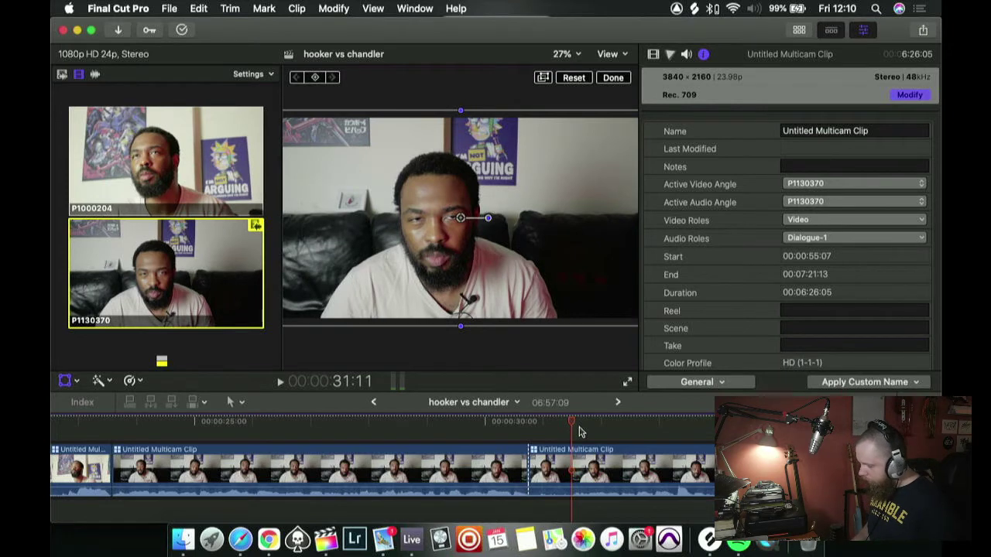
key("space")
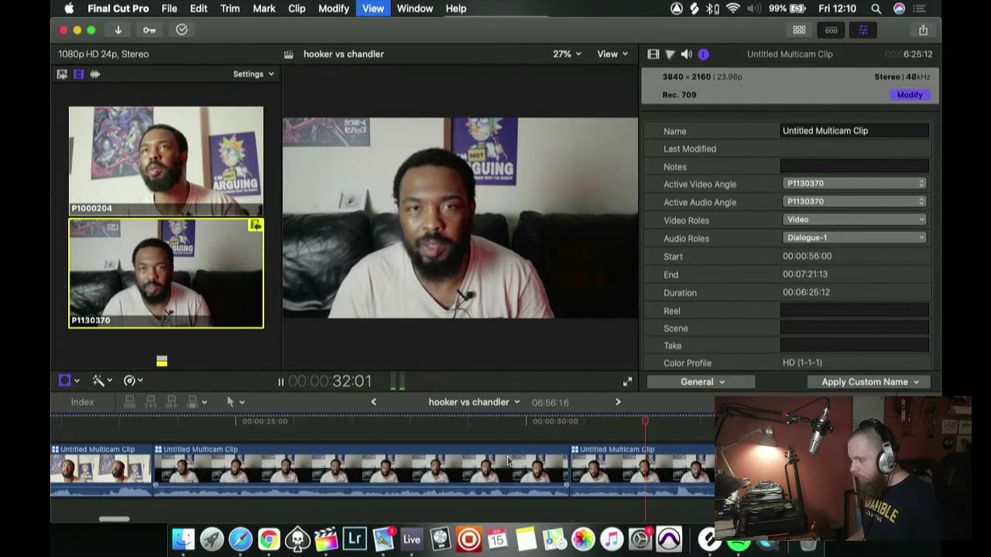
key("space")
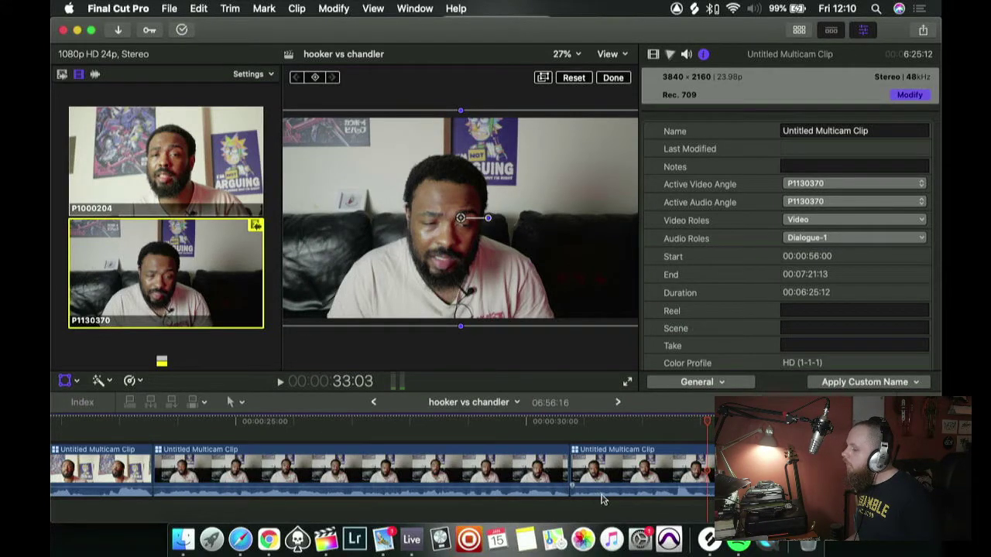
- Locate the end of the phrase just after 33:00 and split the P1130370 clip at 33:02
left_click(571, 423)
key("space")
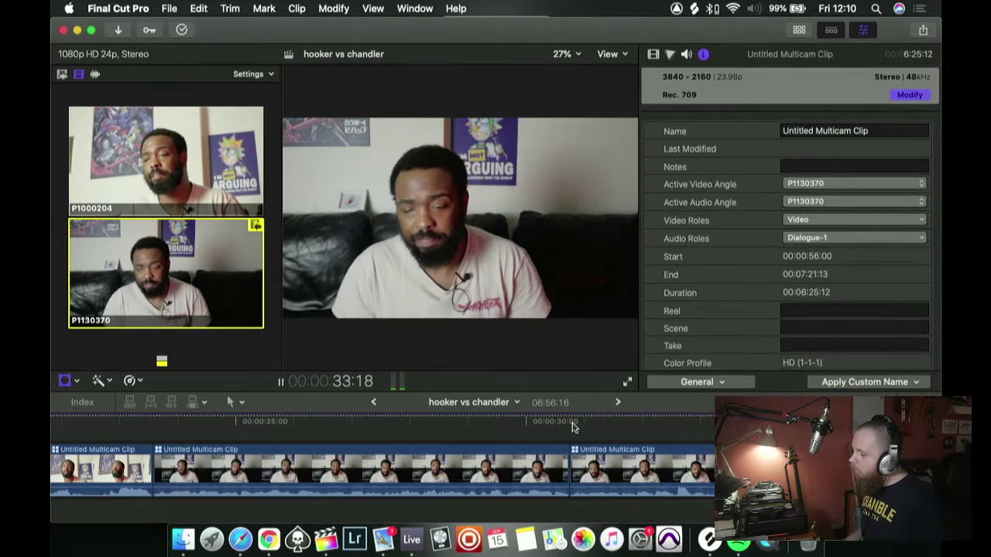
left_click(670, 426)
key("space")
key("shift+t")
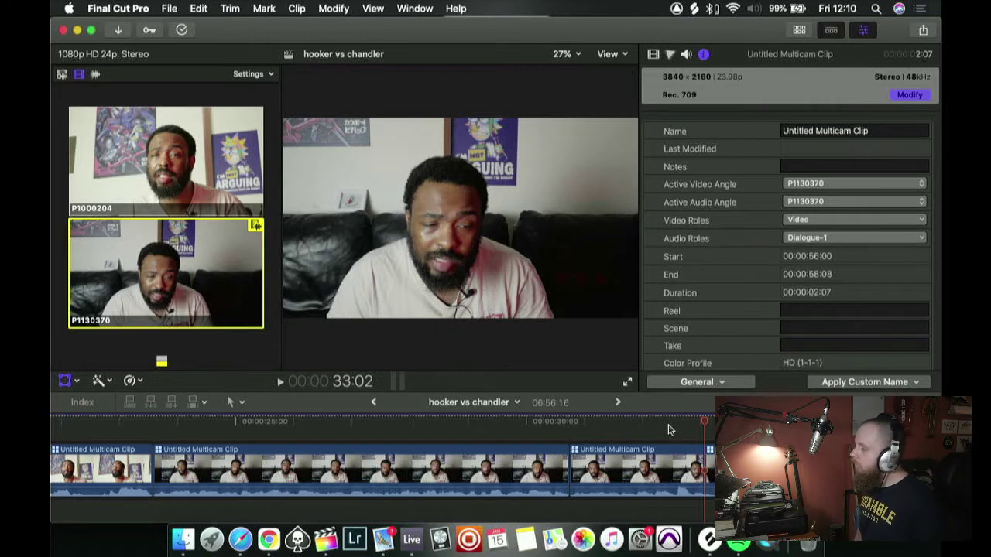
- Find where the next phrase starts around 35:10 and remove the pause between the 33:02 cut and that point
key("/")
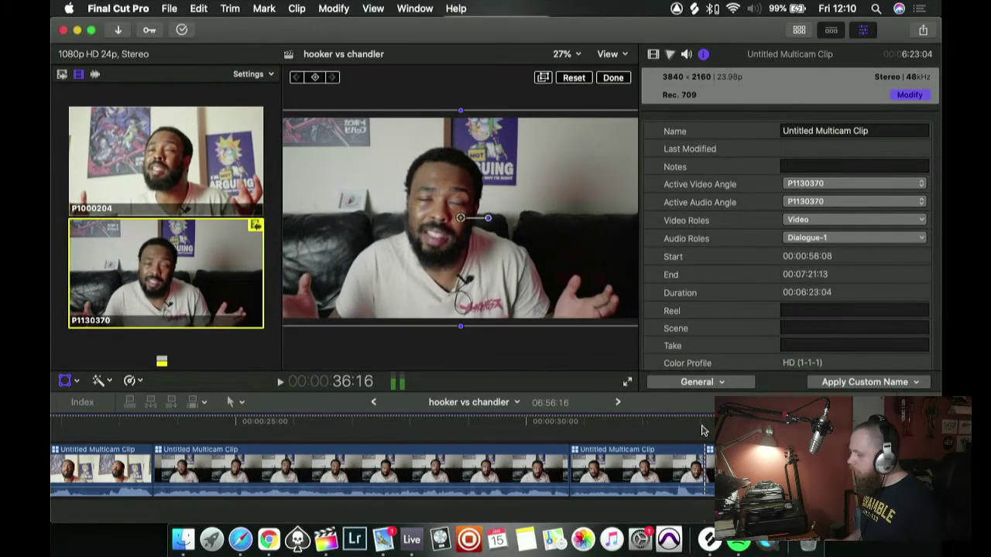
key("/")
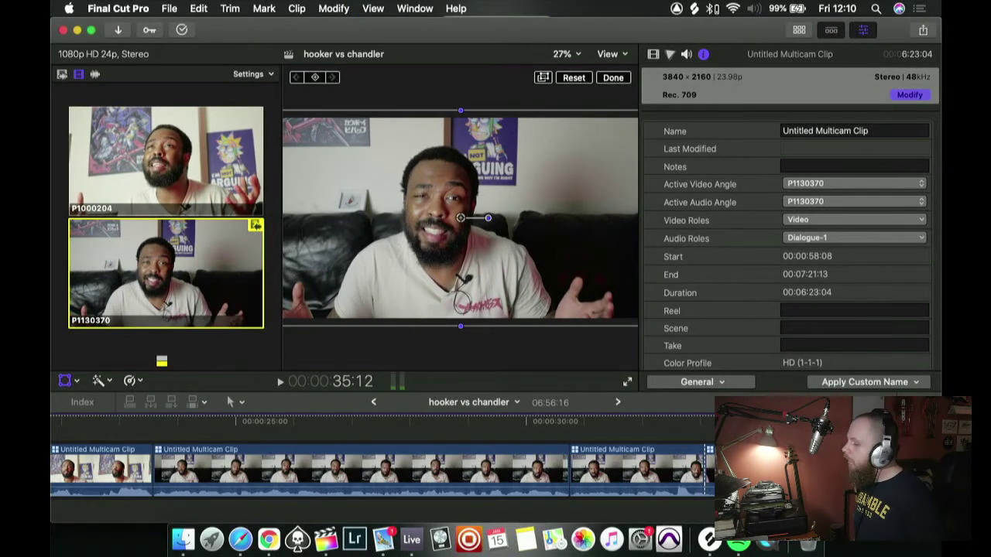
key("Left")
key("Left")
key("Left")
key("space")
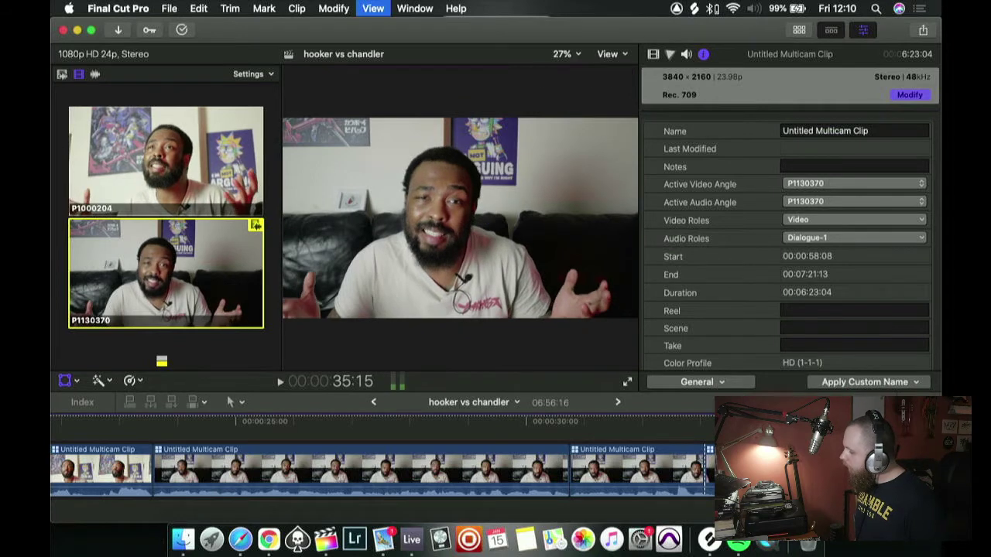
key("Left")
key("Left")
key("Left")
key("Left")
key("Left")
key("Up")
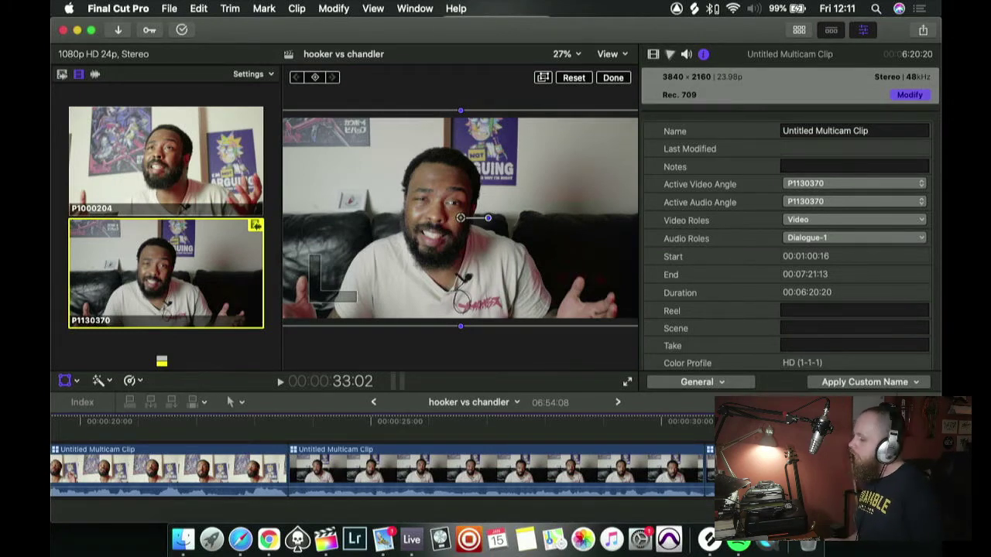
- Play from the 30:18 cut across the 33:02 cut to check how the shortened phrases flow together
key("Left")
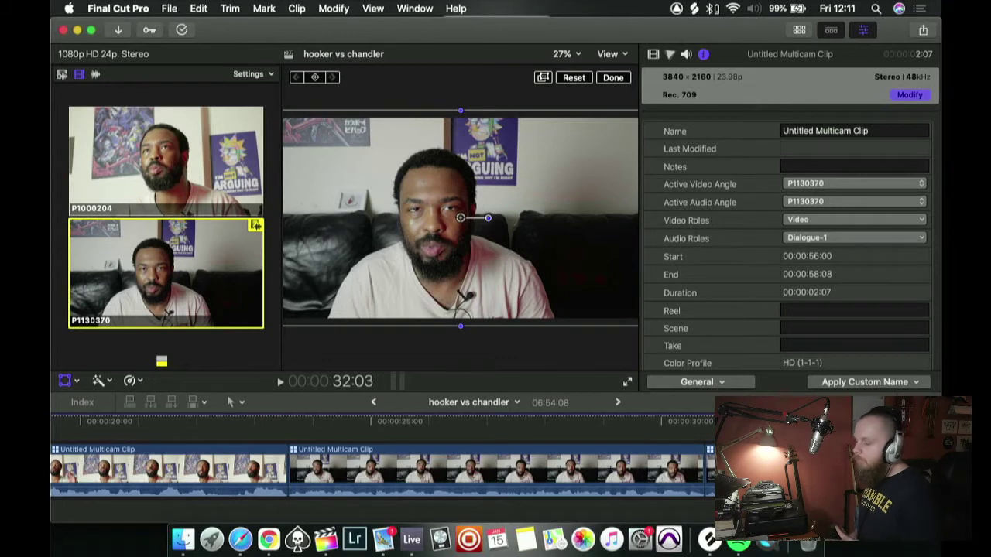
key("Right")
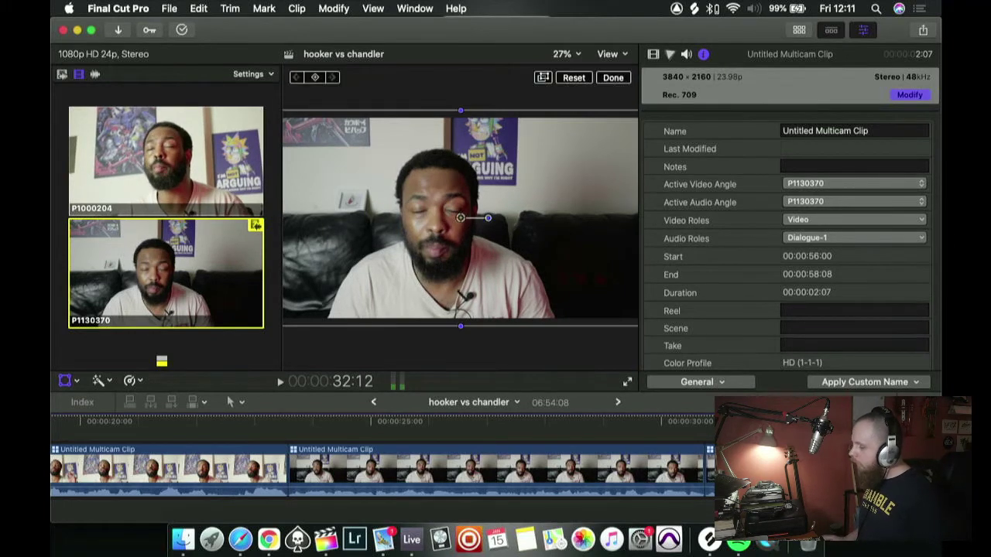
left_click(710, 423)
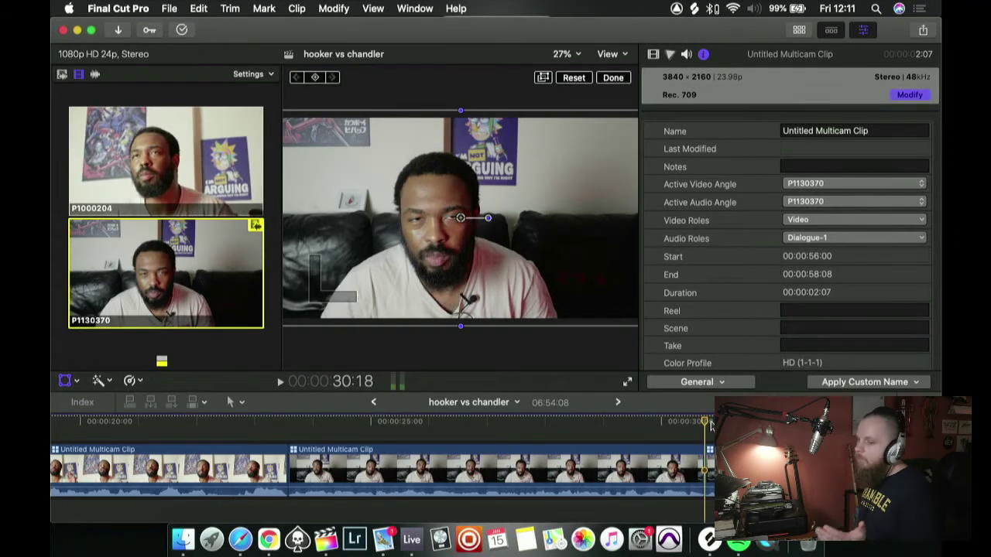
key("space")
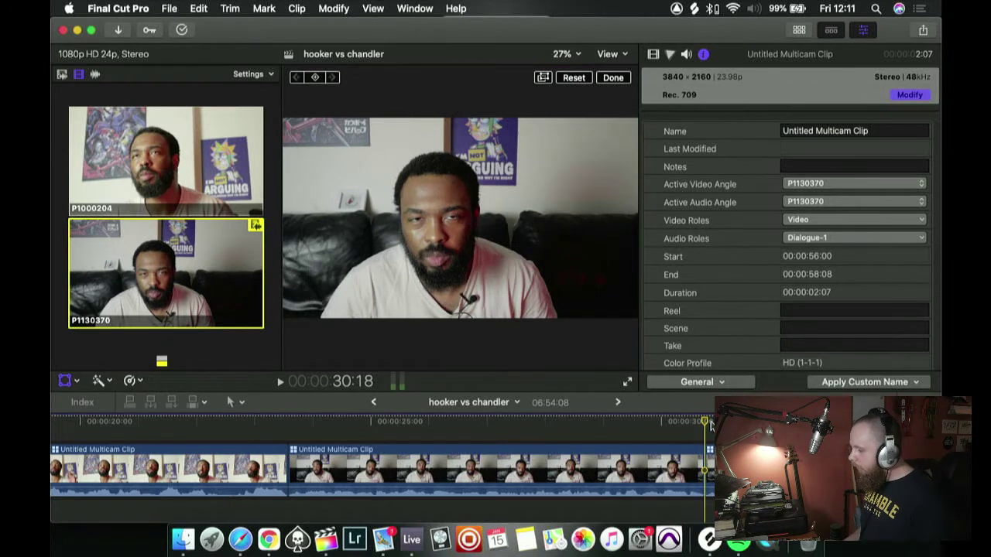
key("space")
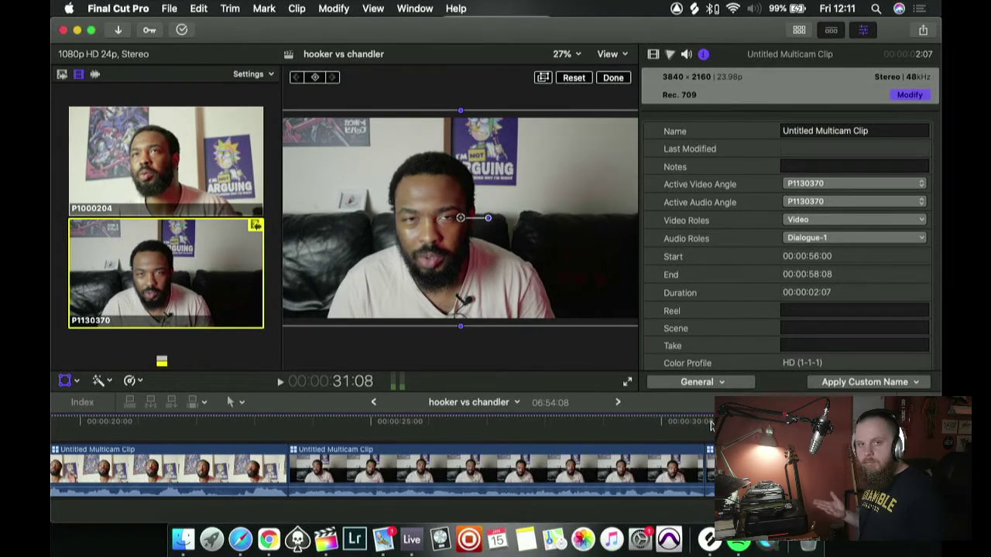
key("space")
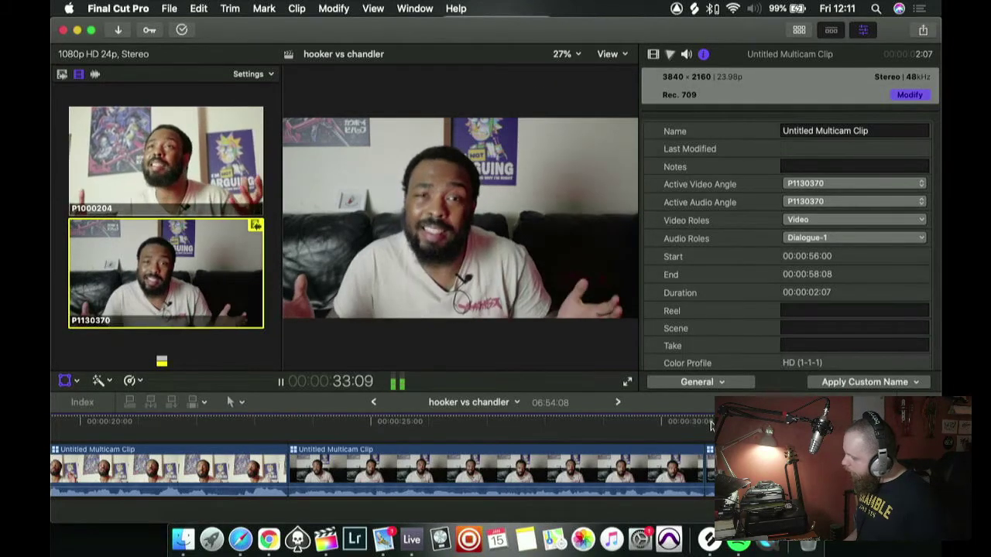
key("space")
scroll(383, 470, "right", 3)
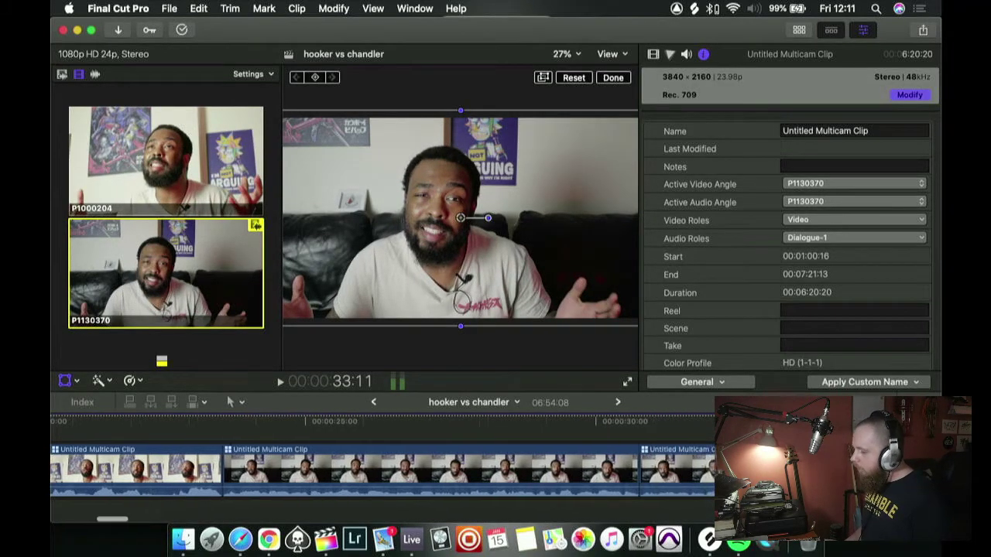
- Switch the clip after the 33:02 cut to video angle P1000204, keeping P1130370's audio, and play it to 36:11
key("l")
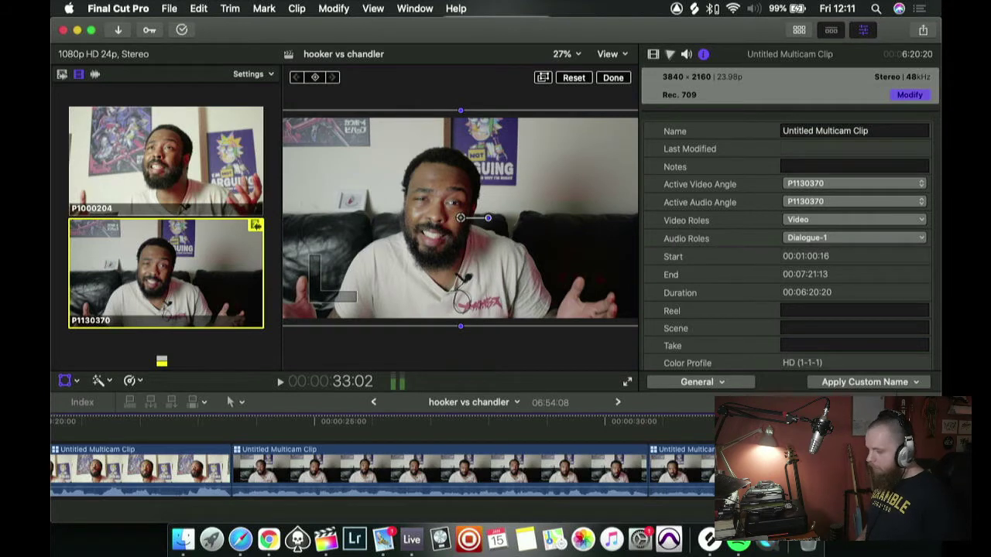
key("1")
key("space")
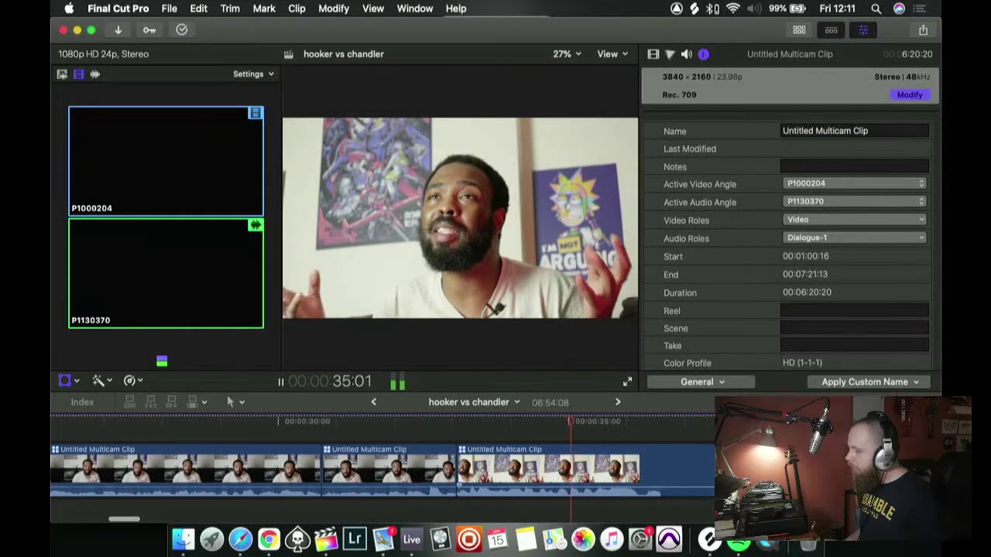
key("space")
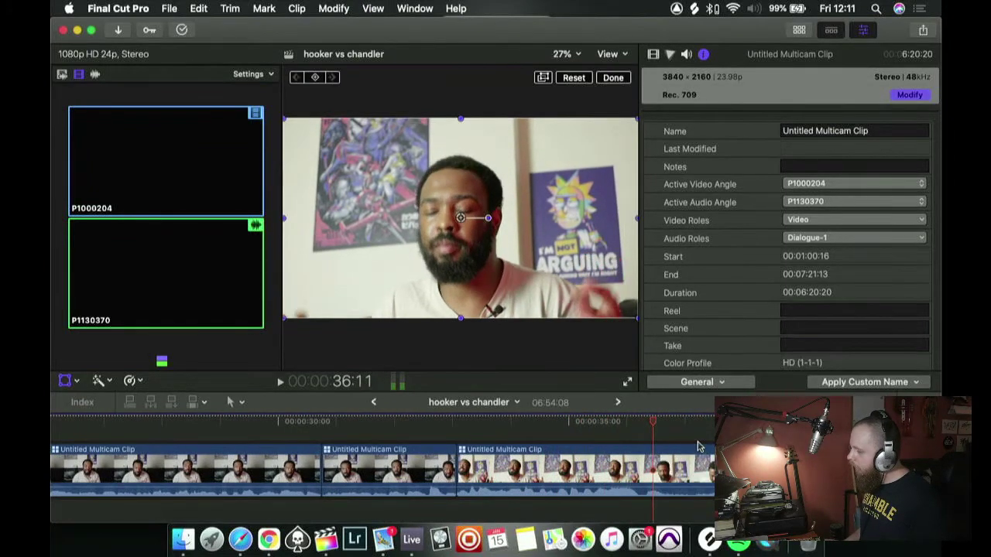
- Play on past 45:00 to locate the next usable point and remove everything from the 33:02 cut up to 45:03
key("space")
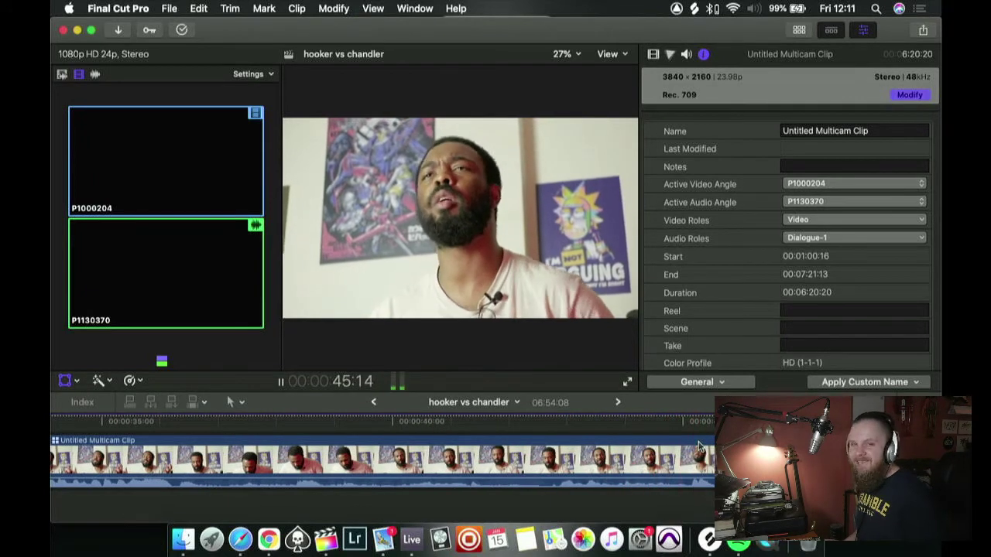
key("space")
key("shift+t")
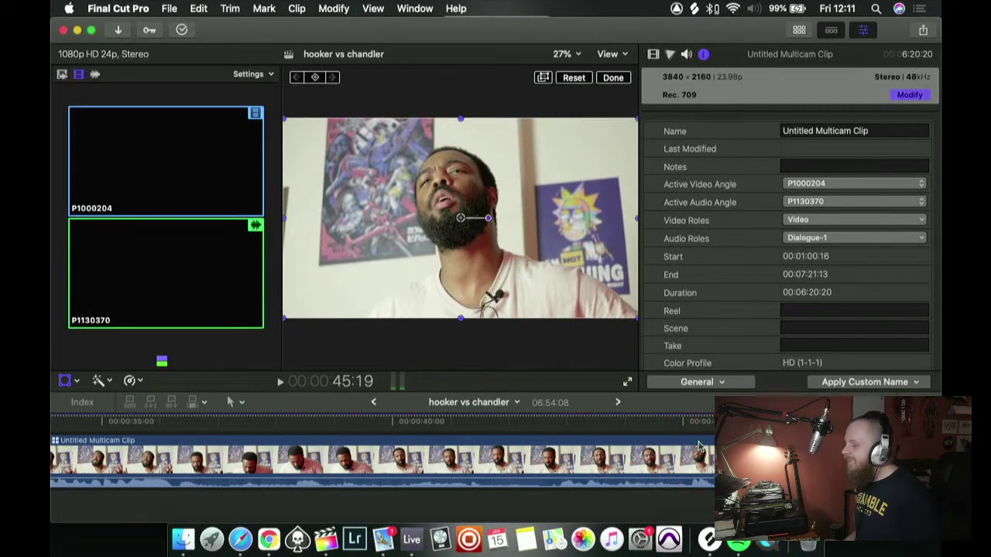
left_click(562, 422)
key("space")
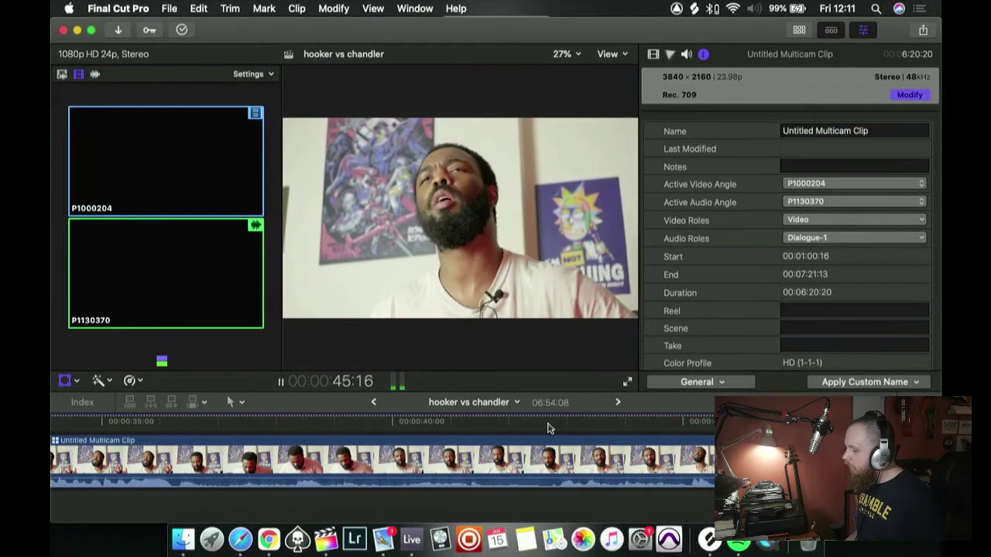
scroll(548, 428, "right", 2)
key("space")
scroll(548, 428, "right", 2)
left_click(561, 424)
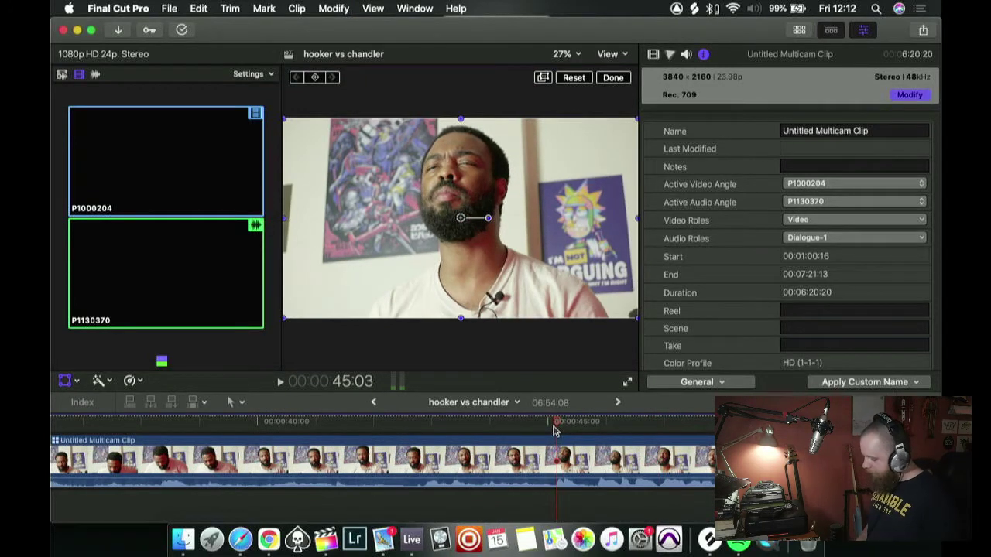
scroll(555, 430, "left", 10)
key("shift+z")
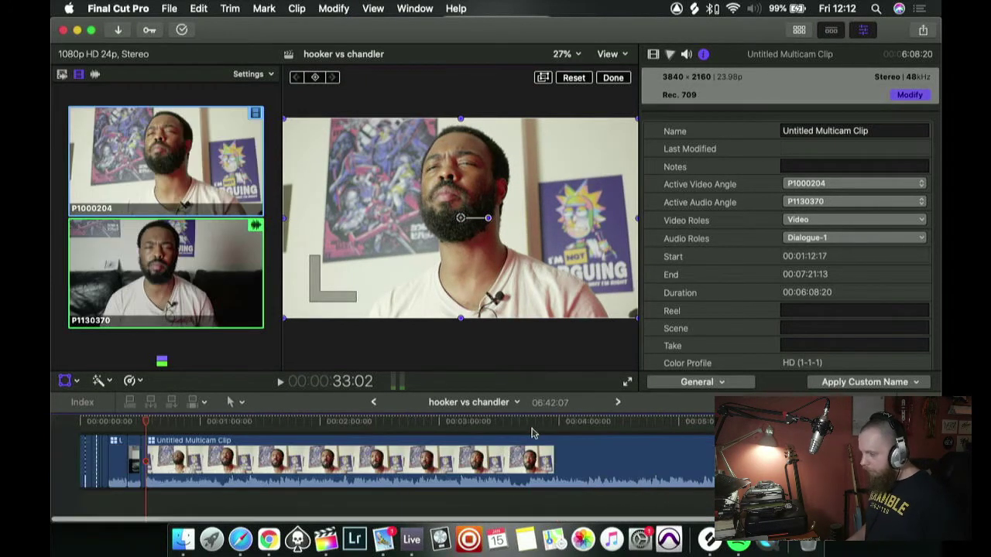
- Delete the nine short clips before the 33:02 cut, leaving only the long P1000204 clip in the timeline
left_click_drag(139, 424, 127, 424)
key("super+a")
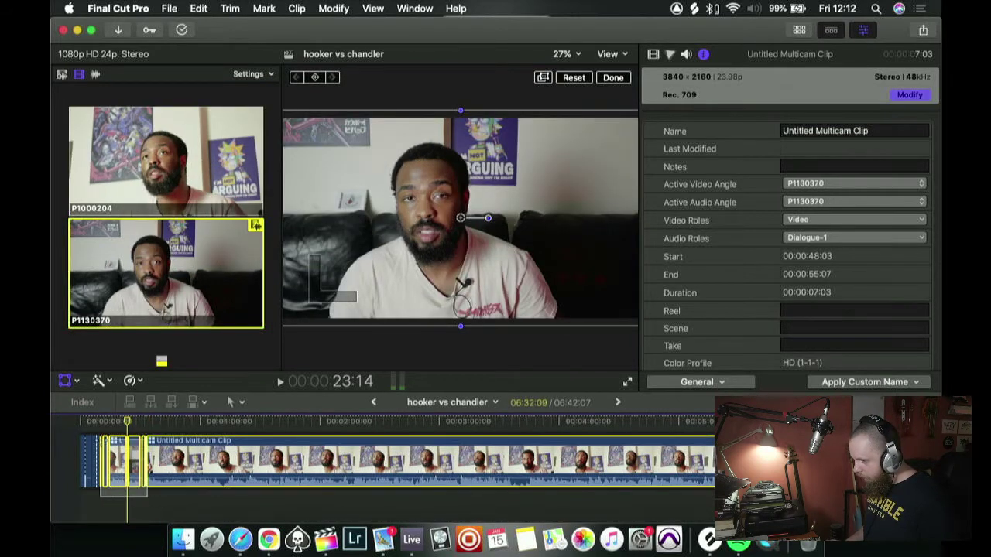
left_click(141, 500)
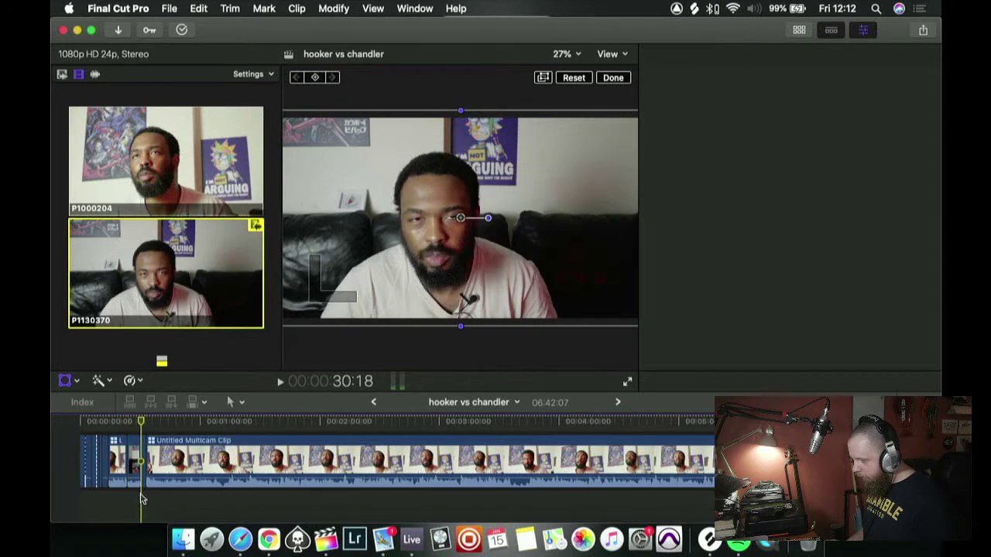
left_click_drag(143, 499, 52, 459)
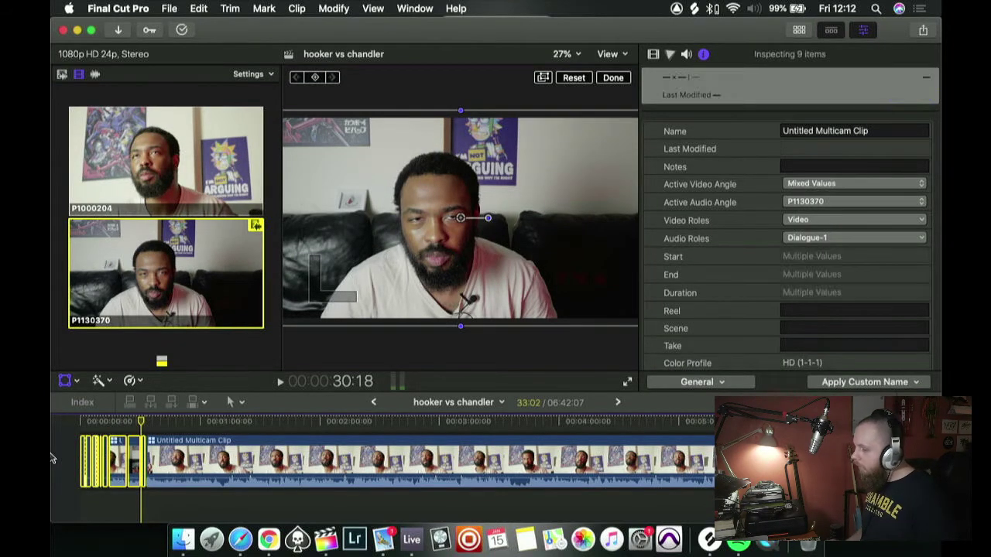
key("Delete")
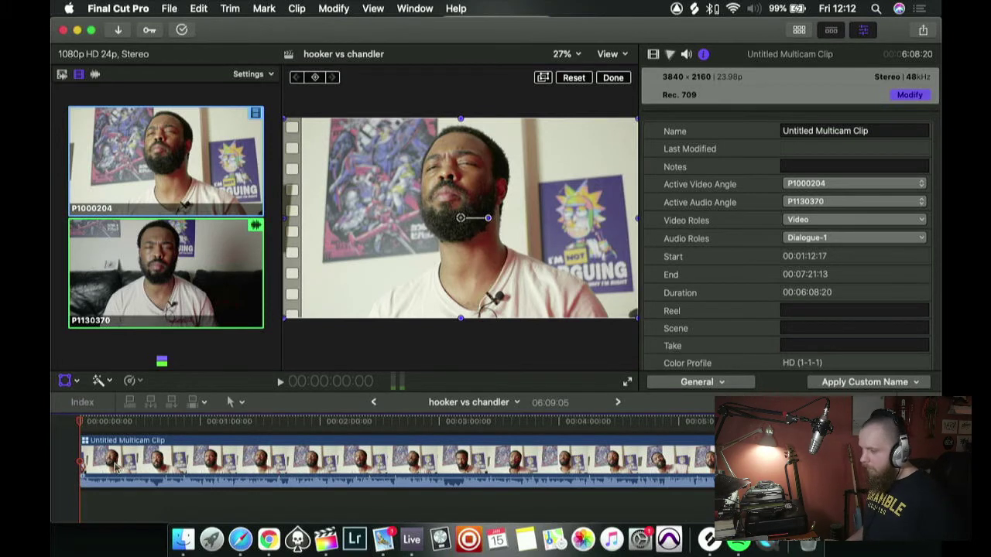
key("Escape")
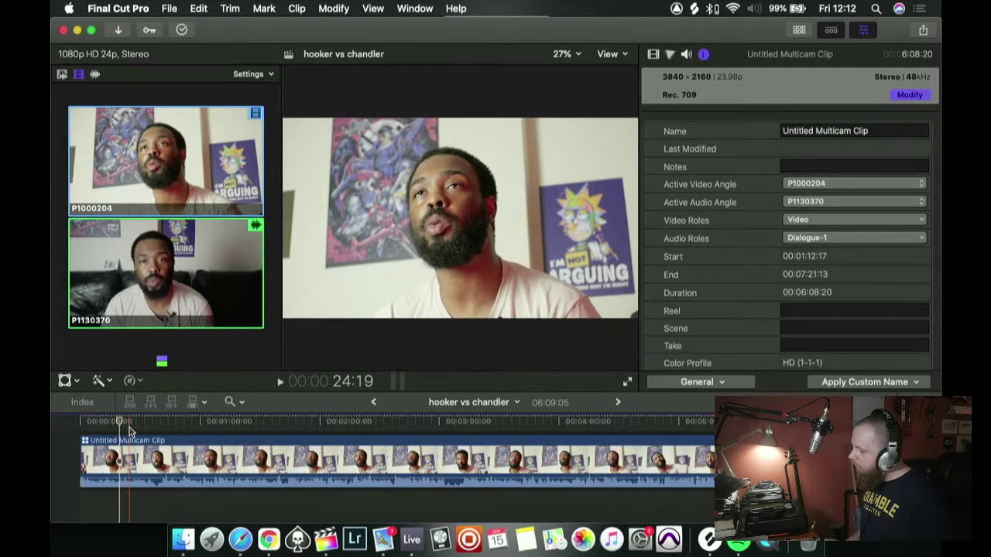
- Trim the start of the long multicam clip to the 0:17 frame at the beginning of the timeline
key("Home")
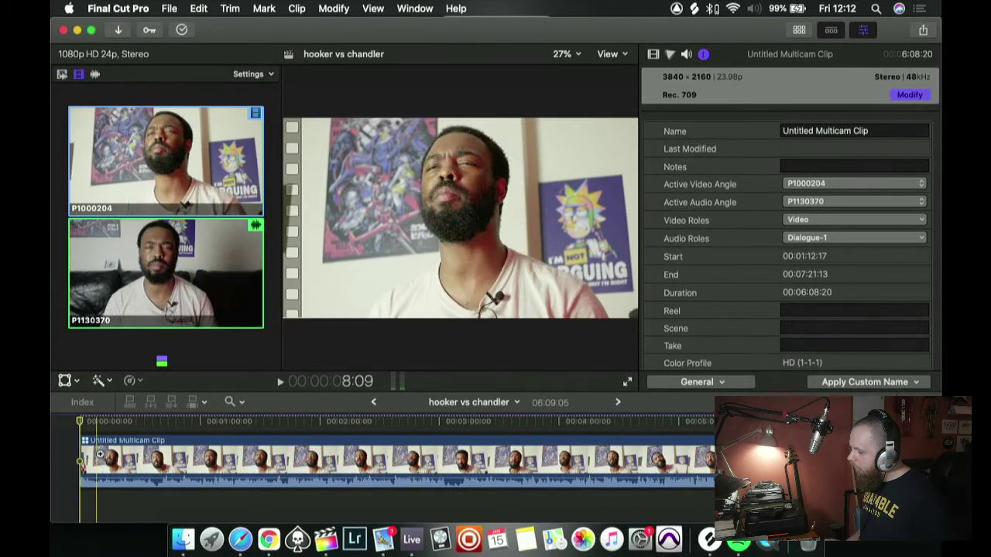
key("super+equal")
key("super+equal")
key("super+equal")
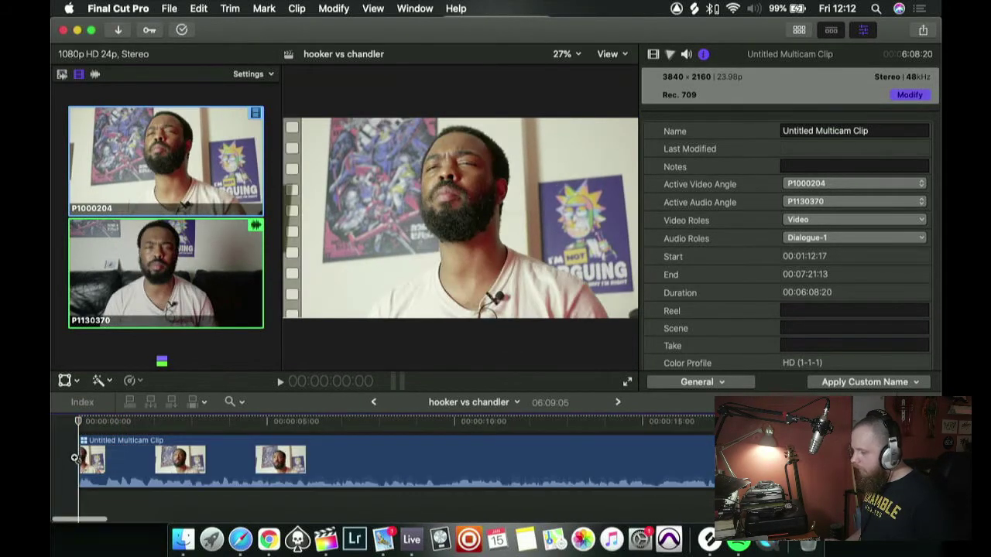
key("space")
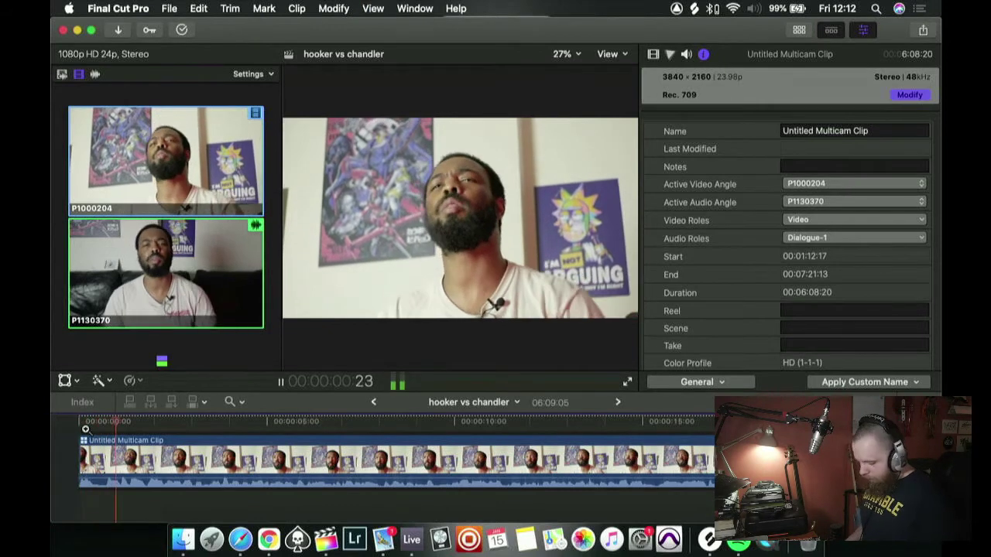
key("space")
left_click(105, 422)
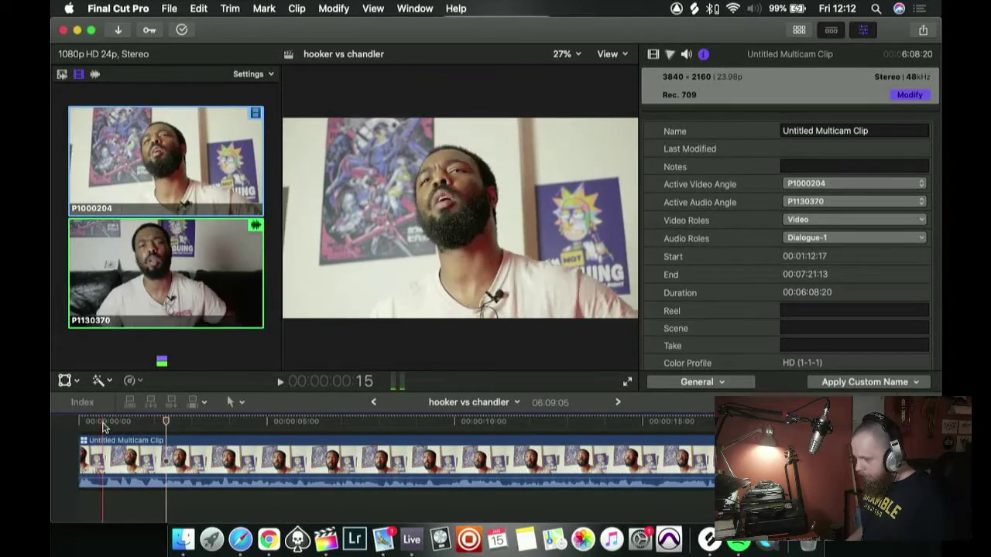
key("alt+bracketleft")
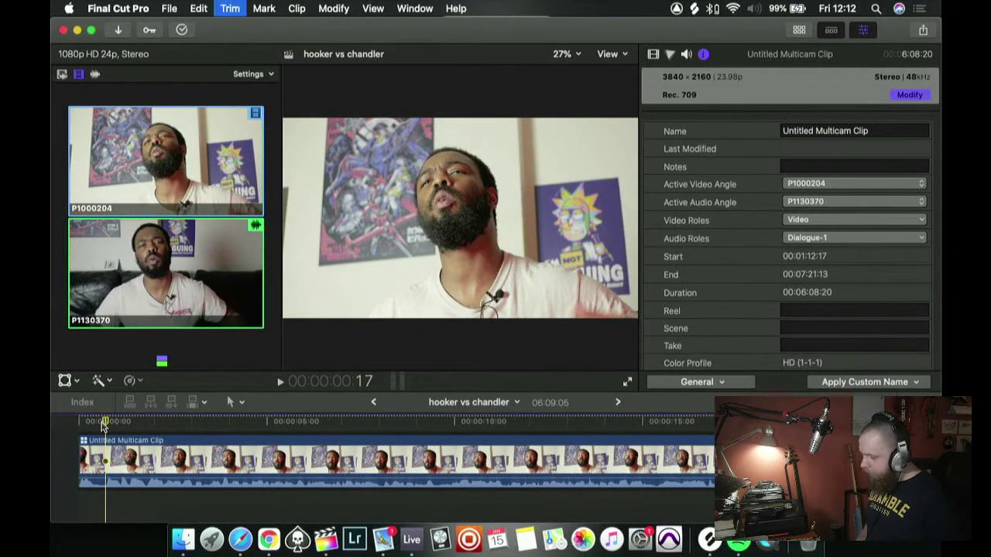
- Play the trimmed opening past 3:00 to examine where the first phrase ends and the pause begins
key("space")
key("space")
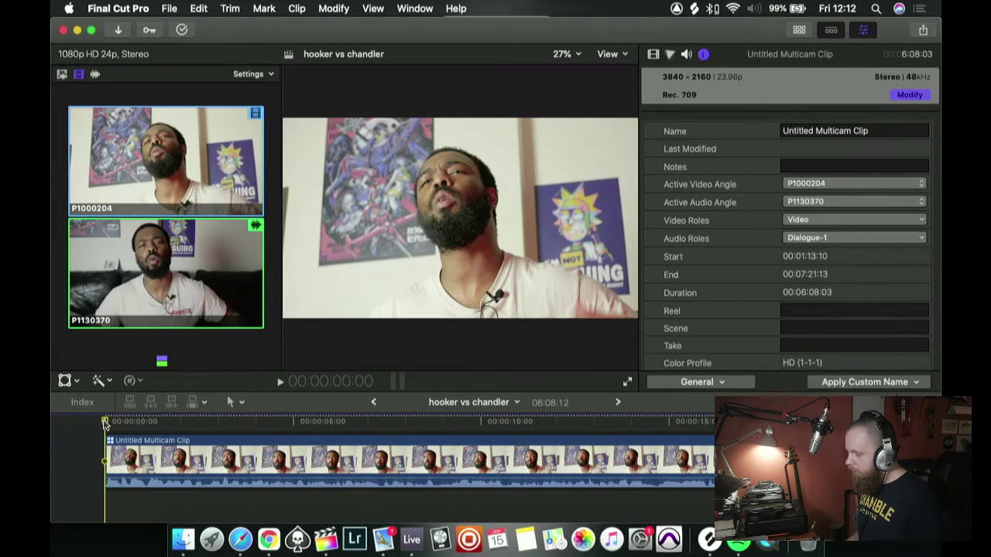
left_click(105, 422)
key("space")
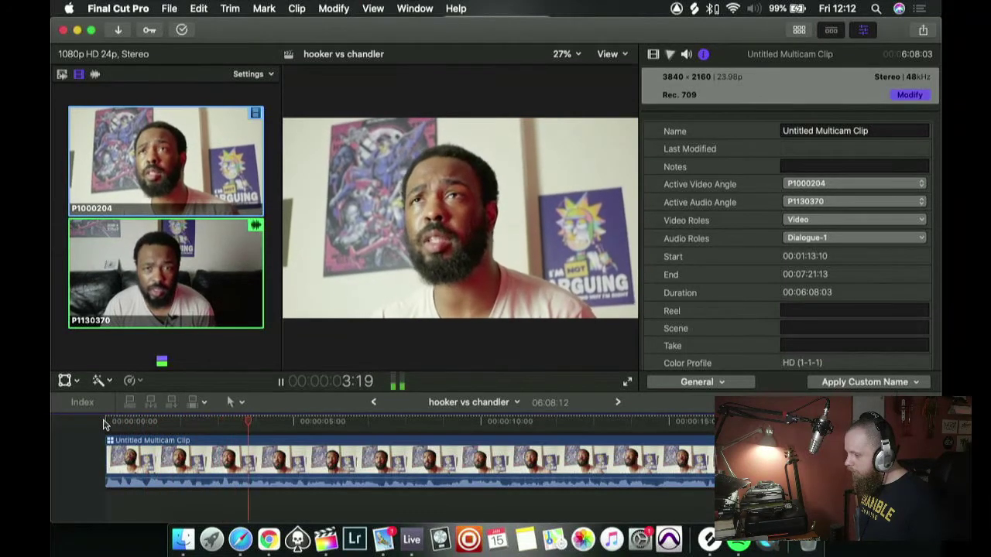
left_click(156, 425)
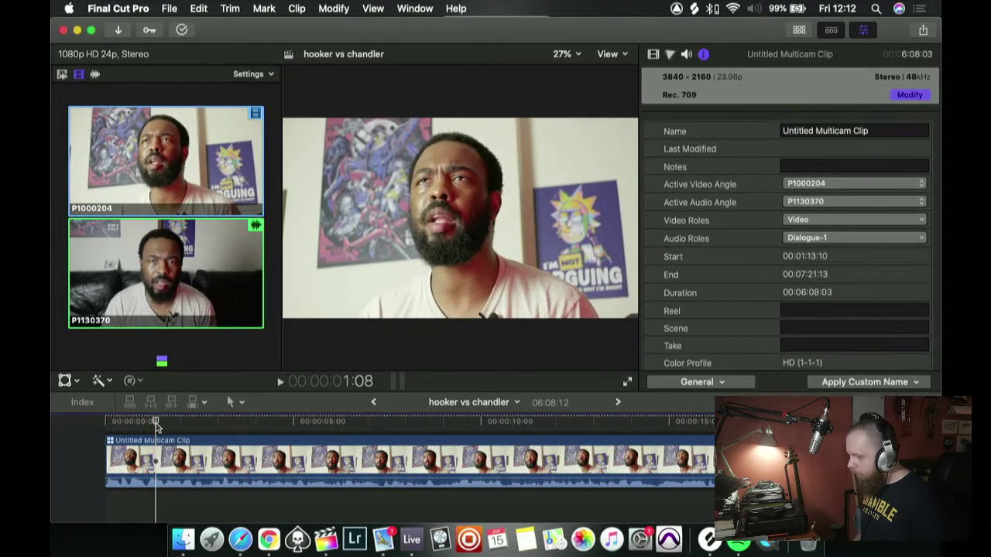
key("space")
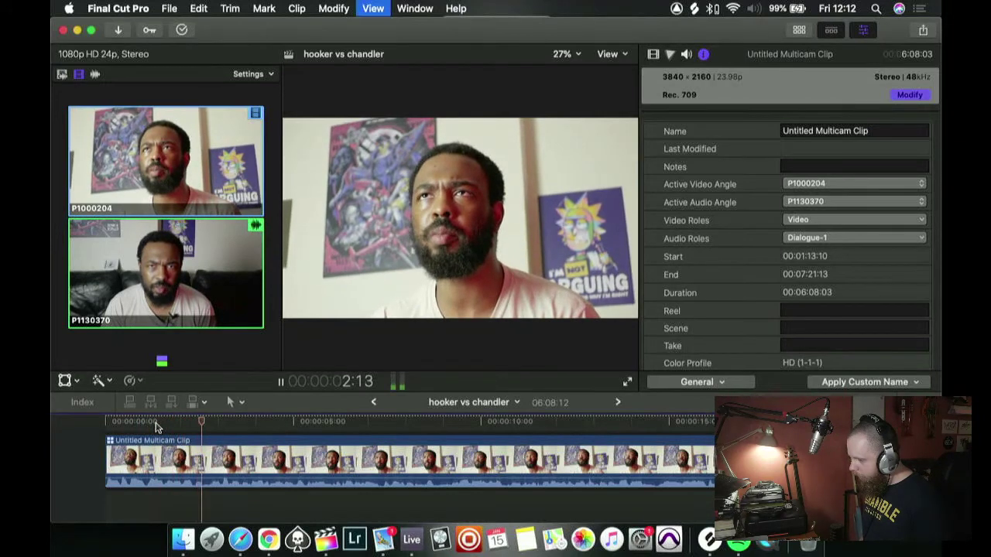
key("Right")
key("Right")
key("Right")
key("Right")
key("Right")
key("Right")
key("Right")
key("space")
key("space")
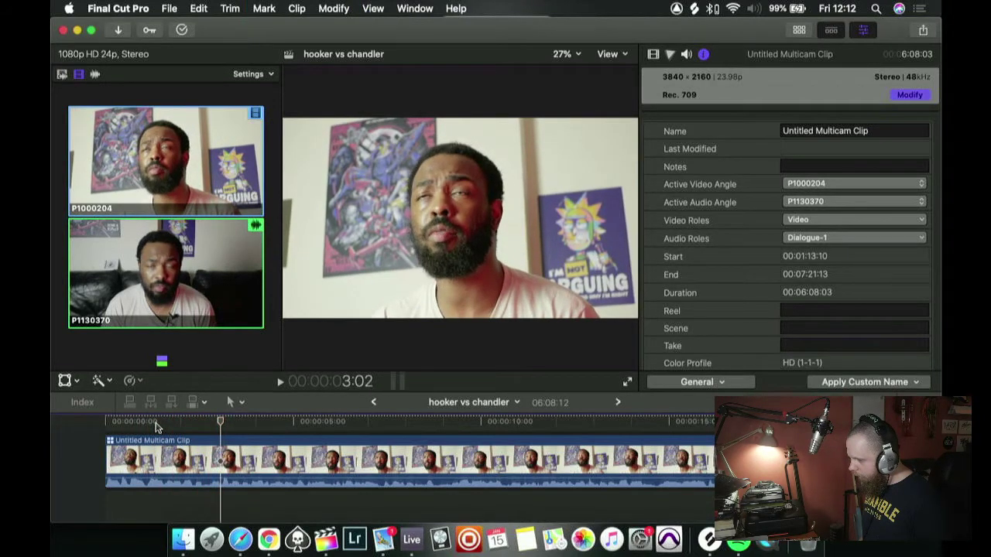
- Cut the multicam clip at 2:15, at the end of the first phrase
key("Left")
key("Left")
key("Left")
key("Left")
key("Left")
key("Left")
key("Left")
key("Left")
key("Left")
key("Left")
key("Left")
key("Left")
key("Left")
key("Left")
key("Left")
key("Left")
key("Left")
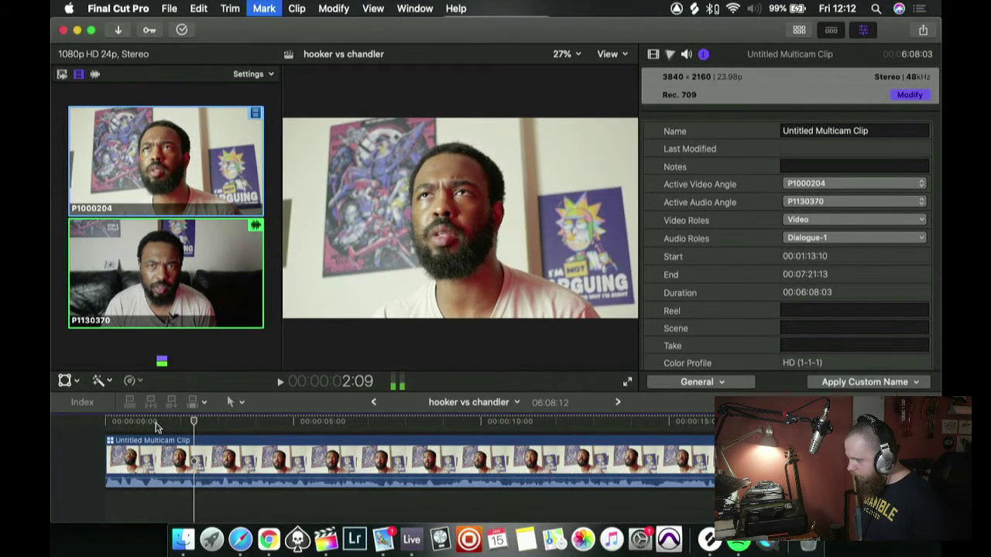
key("Right")
key("Right")
key("Right")
key("Right")
key("Right")
key("Right")
key("Right")
key("Right")
key("Right")
key("Left")
key("Left")
key("Left")
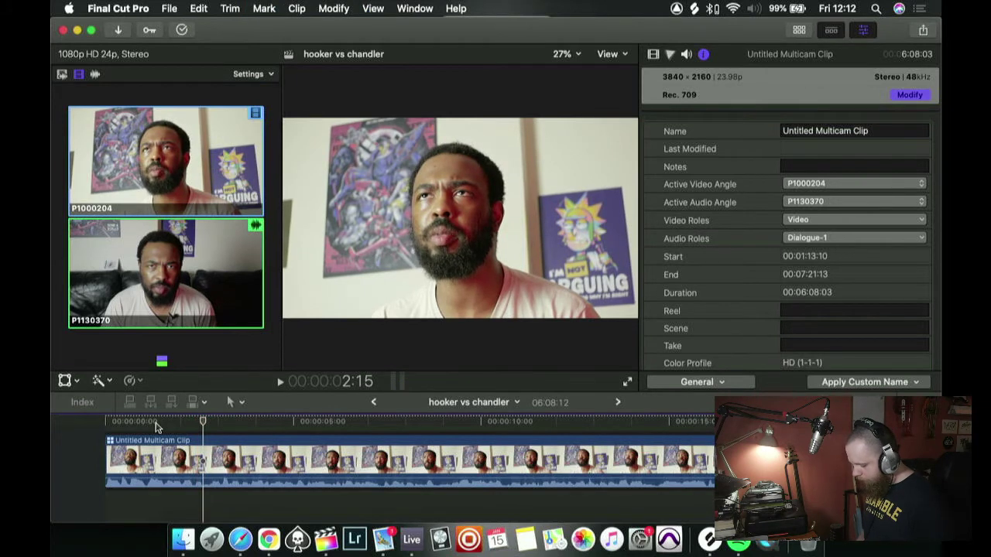
key("cmd+b")
- Remove the pause after the 2:15 cut by trimming the second clip's start to 3:02
key("space")
key("space")
scroll(199, 437, "right", 1)
key("space")
key("j")
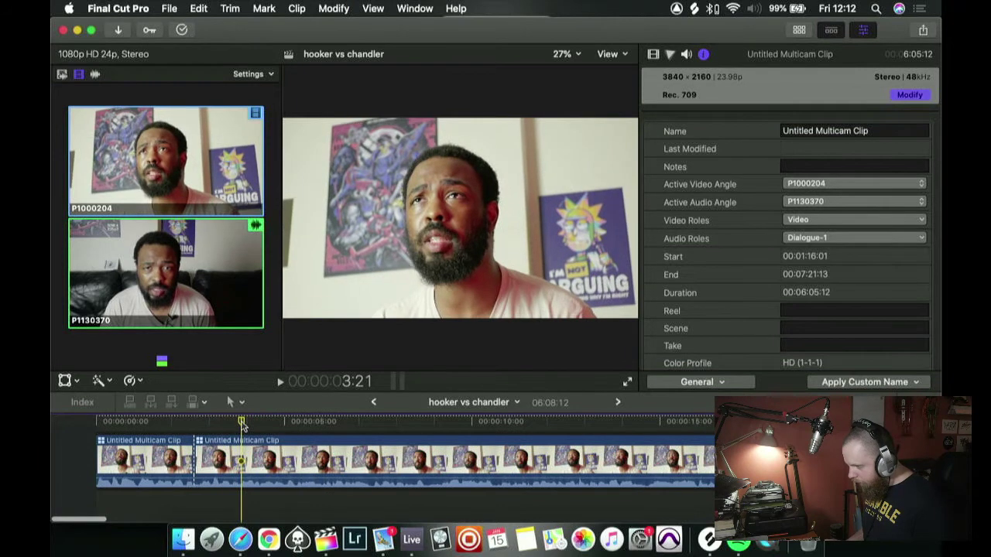
key("space")
key("Left")
key("Left")
key("space")
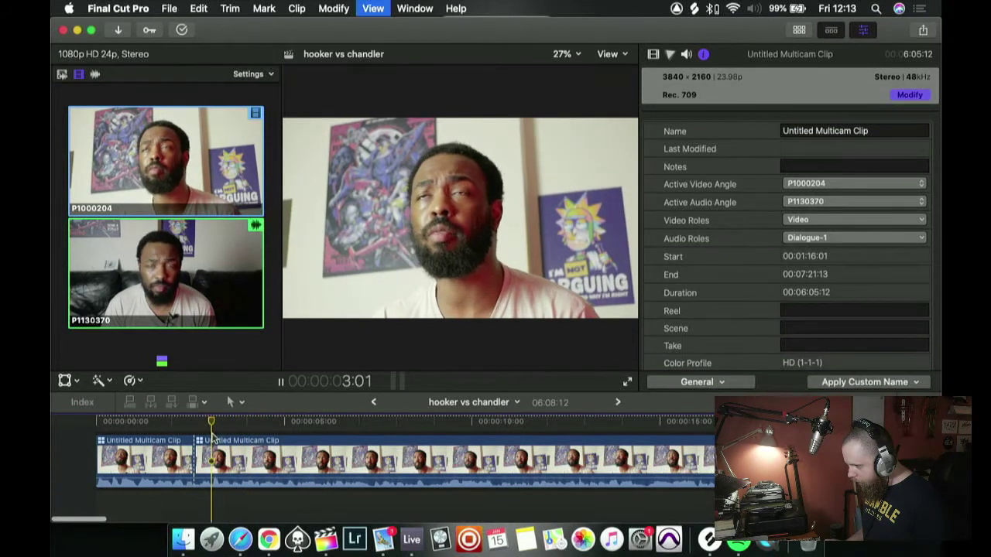
left_click_drag(221, 425, 213, 430)
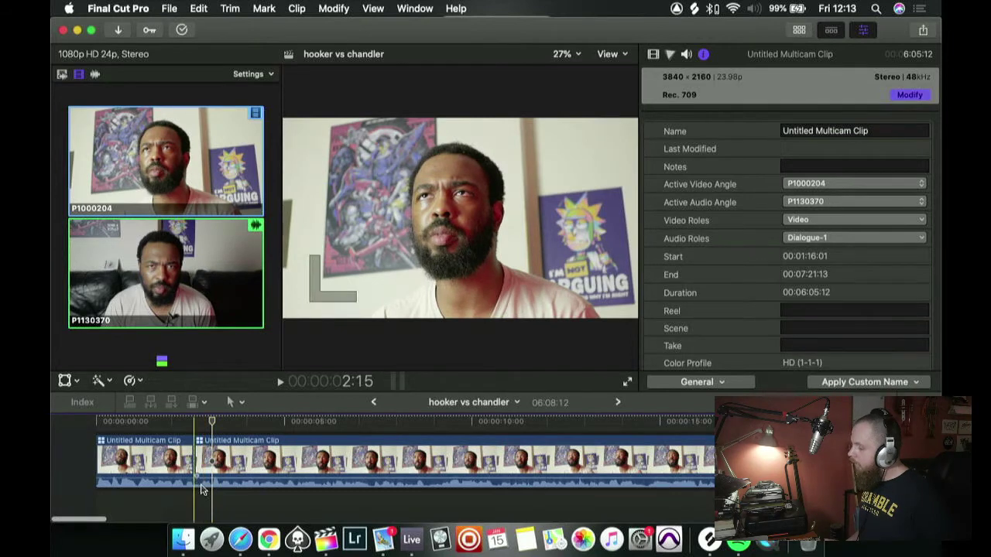
scroll(212, 422, "right", 2)
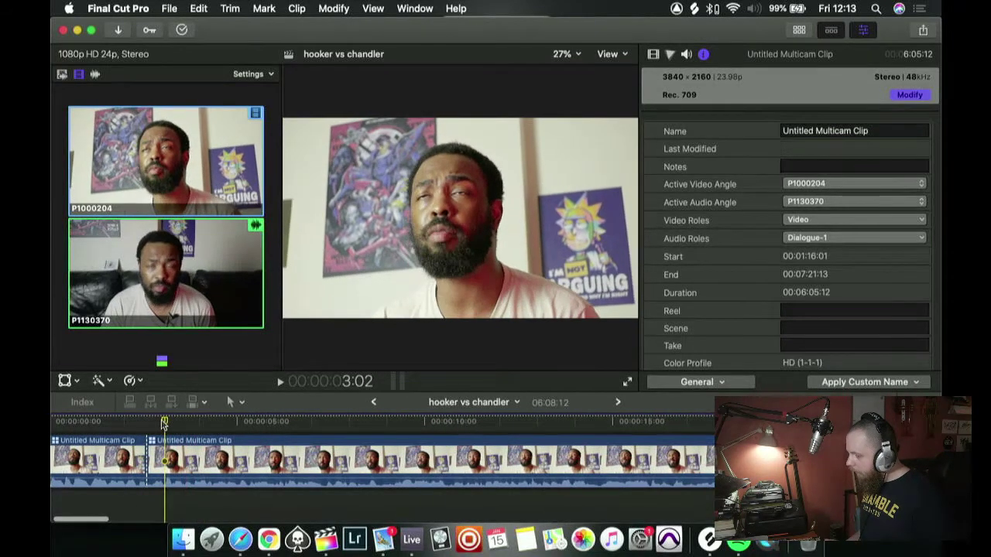
scroll(167, 422, "left", 2)
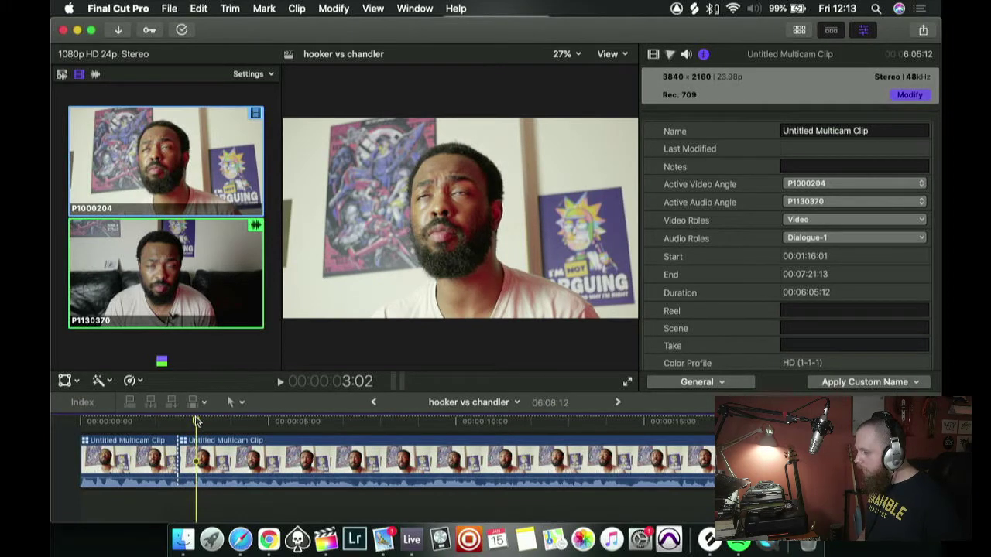
key("alt+bracketleft")
- Play across the 2:15 cut and switch the clip after it to video angle P1130370
key("space")
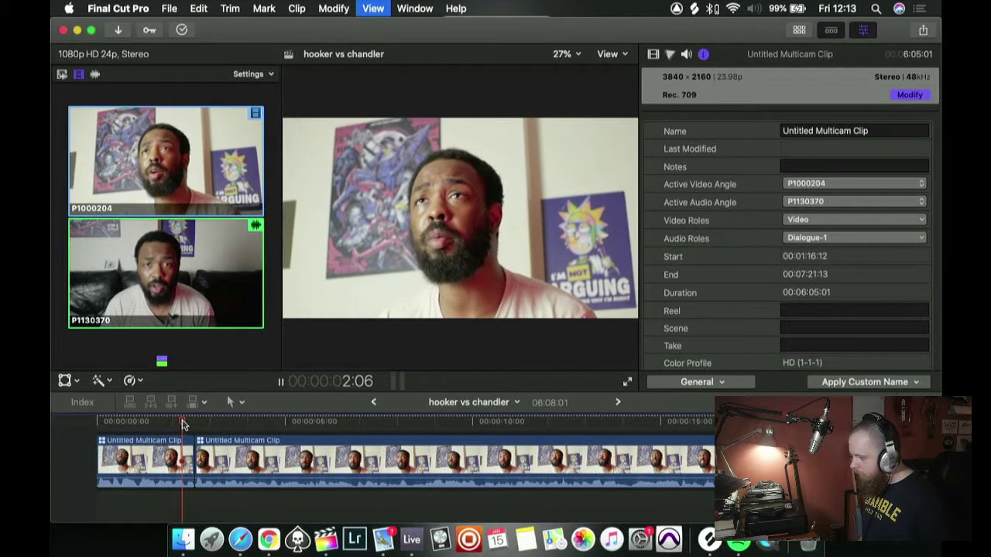
key("space")
key("Up")
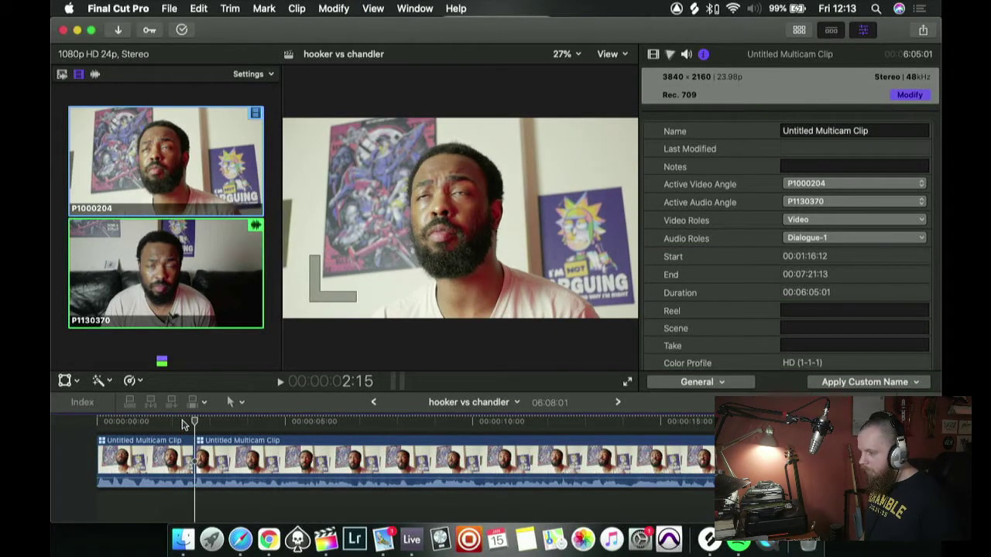
key("2")
key("space")
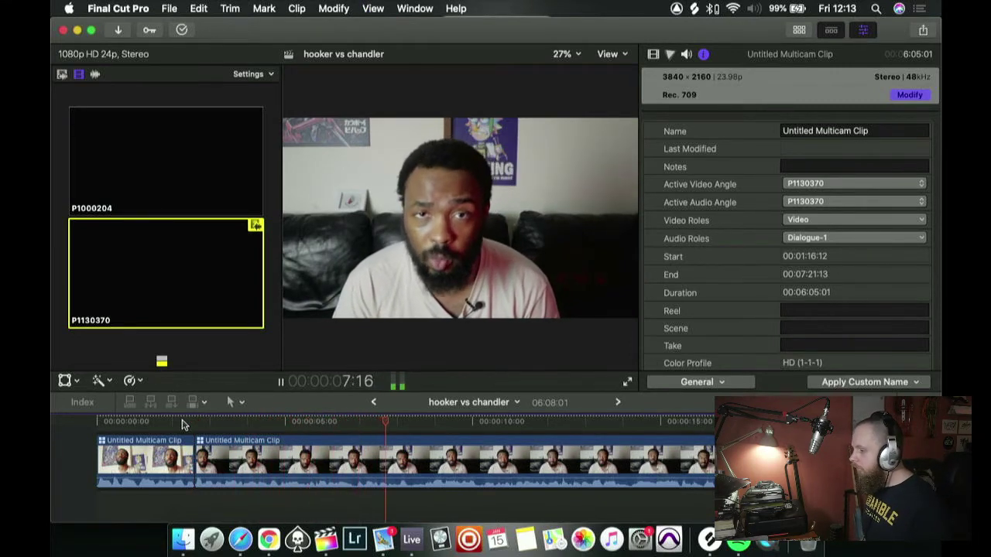
key("space")
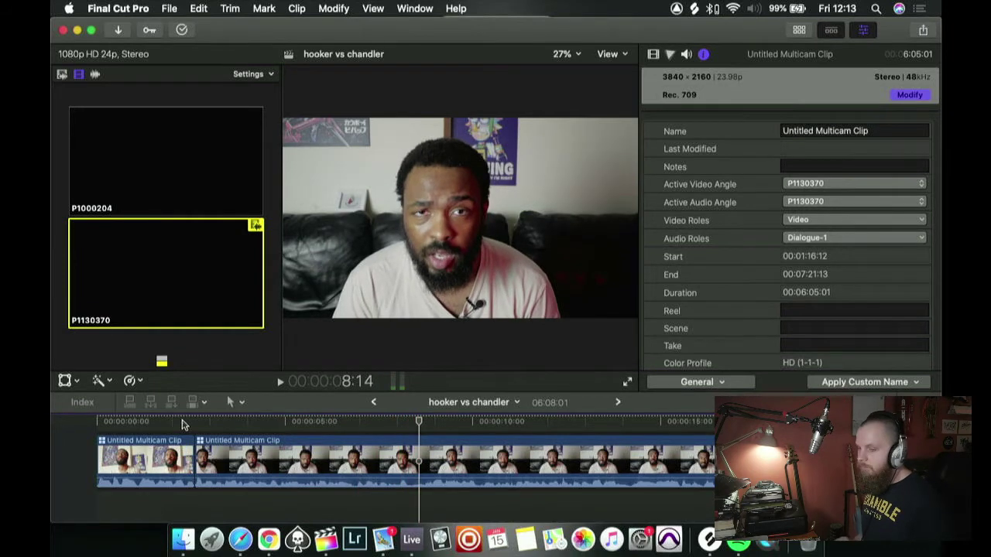
- Replay the second clip to find the end of its phrase and cut it at 8:08
key("space")
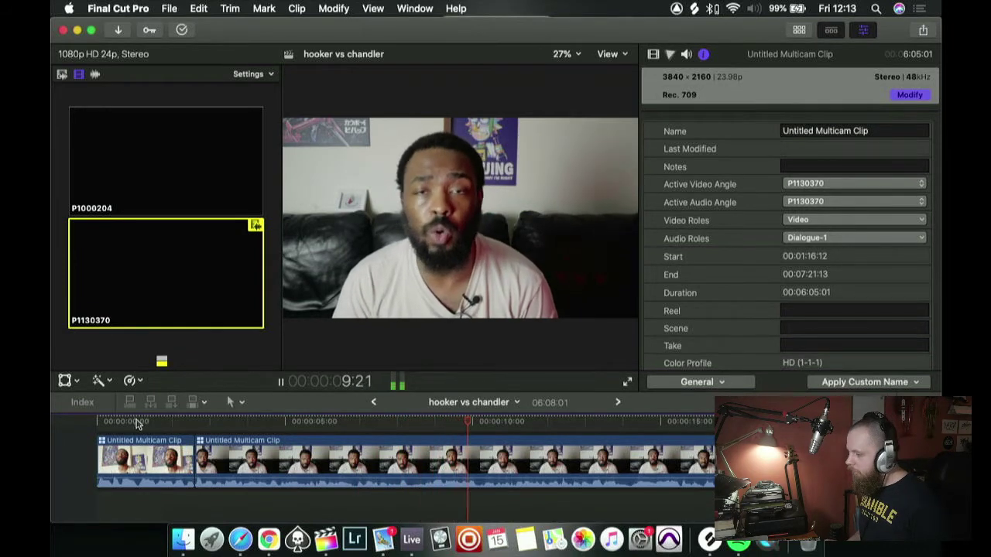
left_click(287, 422)
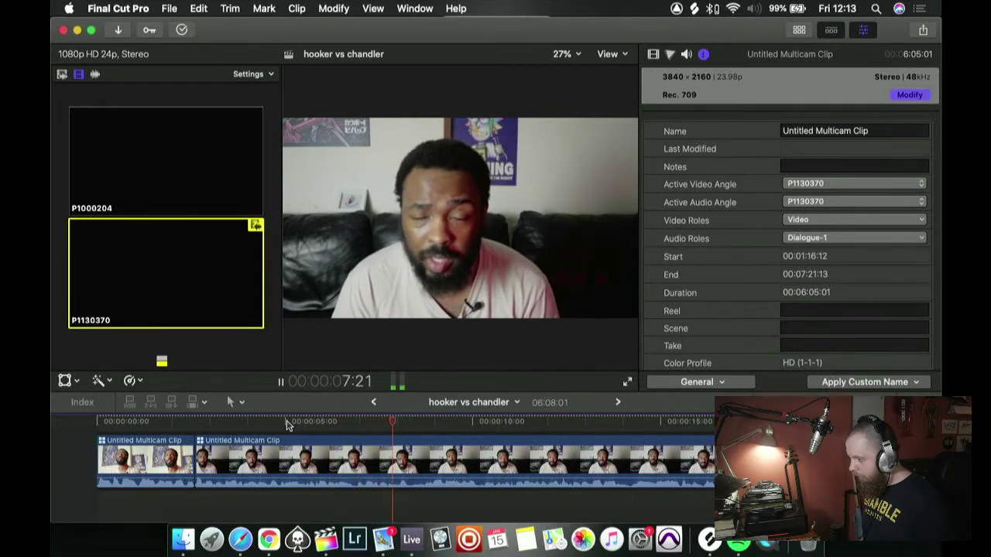
key("space")
key("Left")
key("Left")
key("Left")
key("Left")
key("Left")
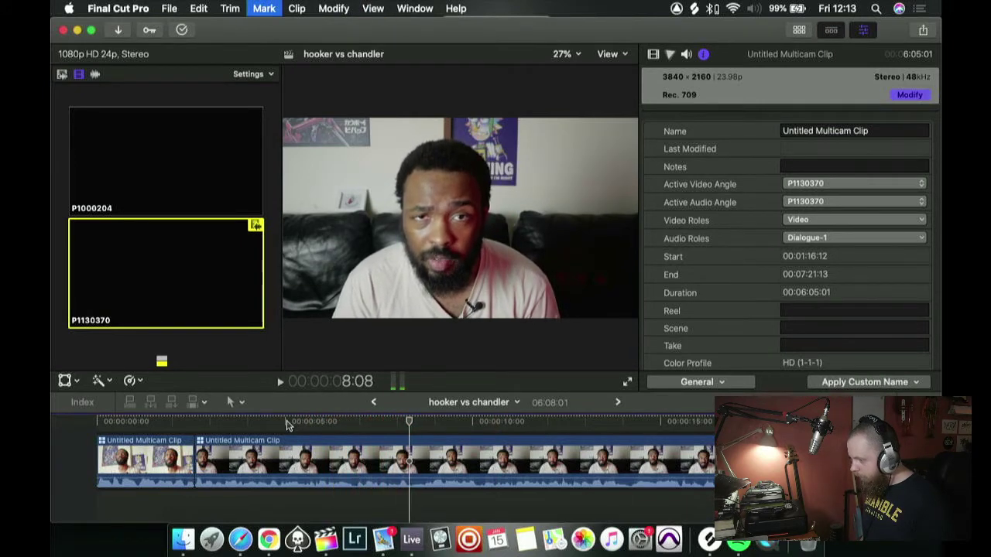
key("super+b")
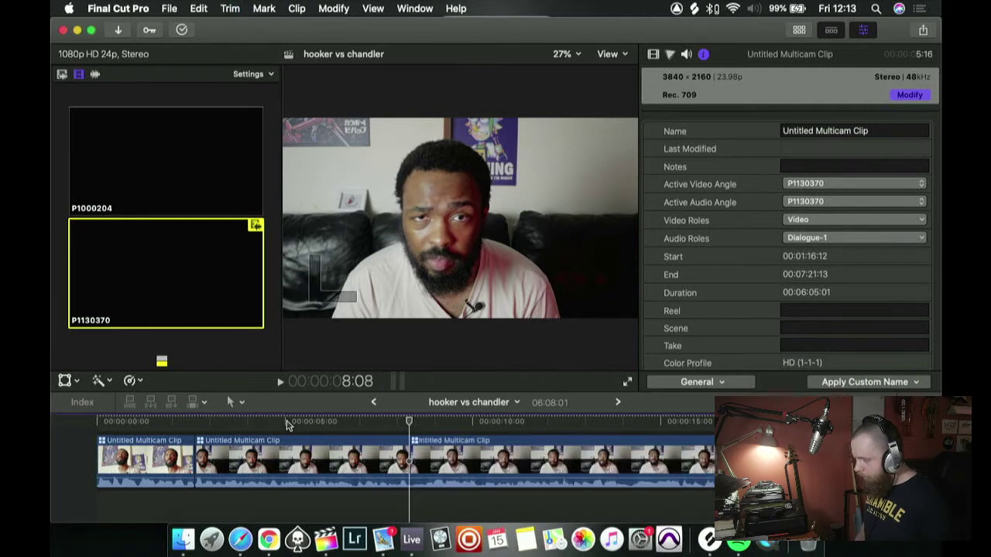
- Remove the pause after the 8:08 cut by trimming the following clip to a start of 00:01:22:20
key("space")
key("space")
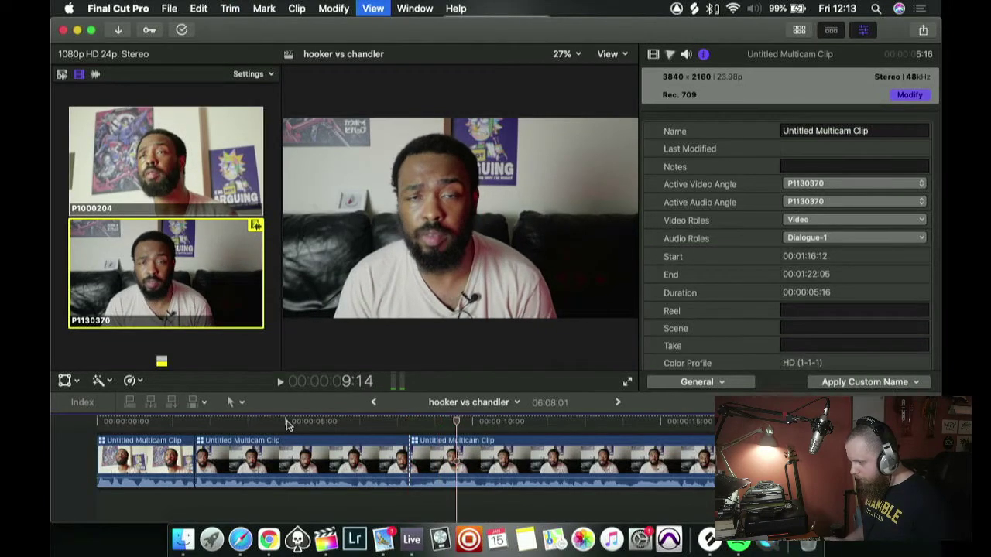
left_click(446, 424)
left_click_drag(446, 426, 429, 428)
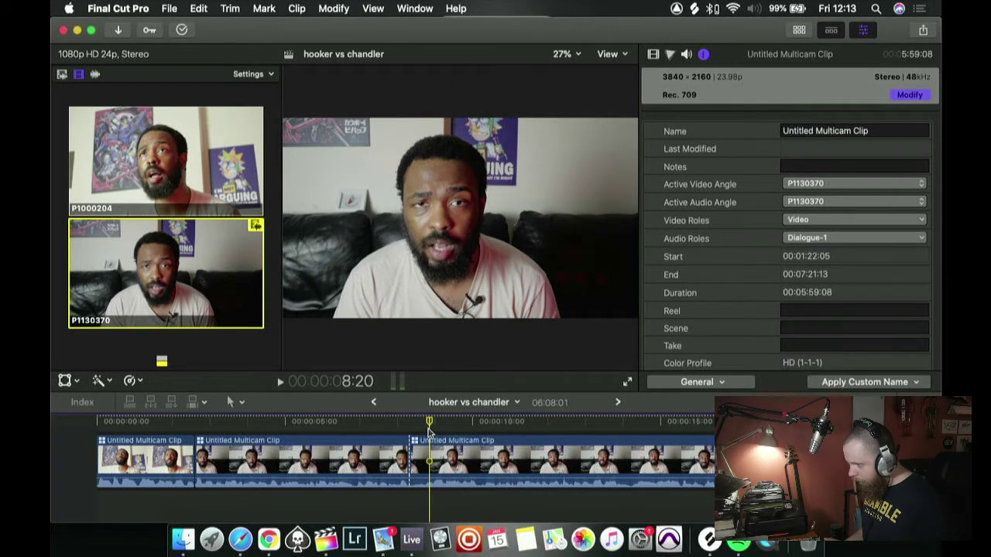
key("space")
key("space")
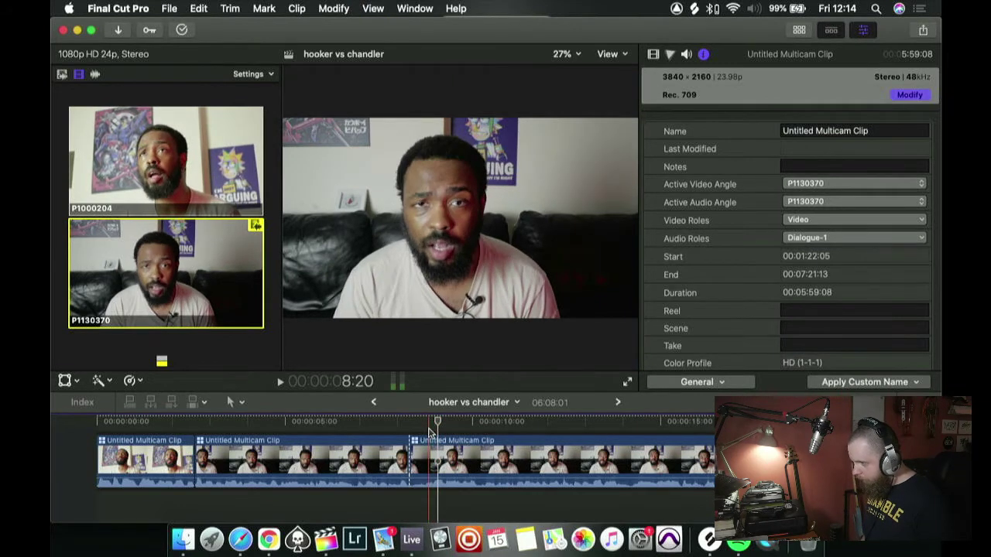
key("Left")
key("Left")
key("Right")
key("Right")
key("Right")
key("Right")
key("Right")
key("Right")
key("Left")
key("alt+bracketleft")
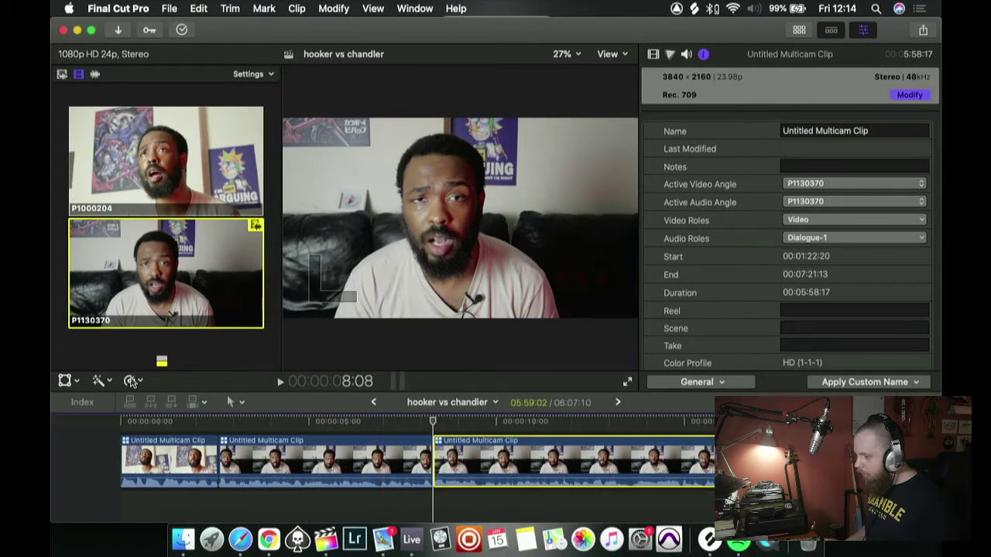
- Relaunch Final Cut Pro after its crash, open the hooker vs chandler project and dismiss the crash report
left_click(65, 381)
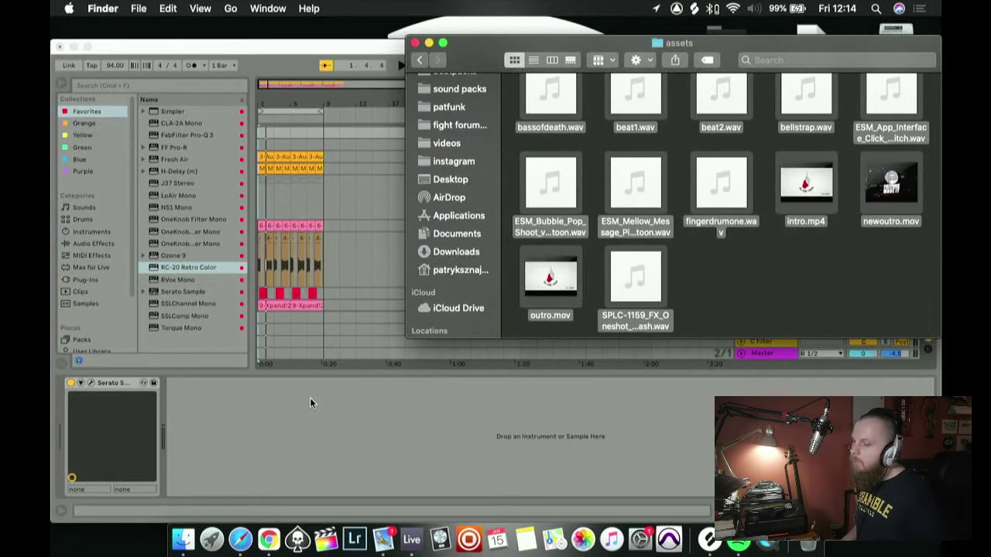
left_click(326, 541)
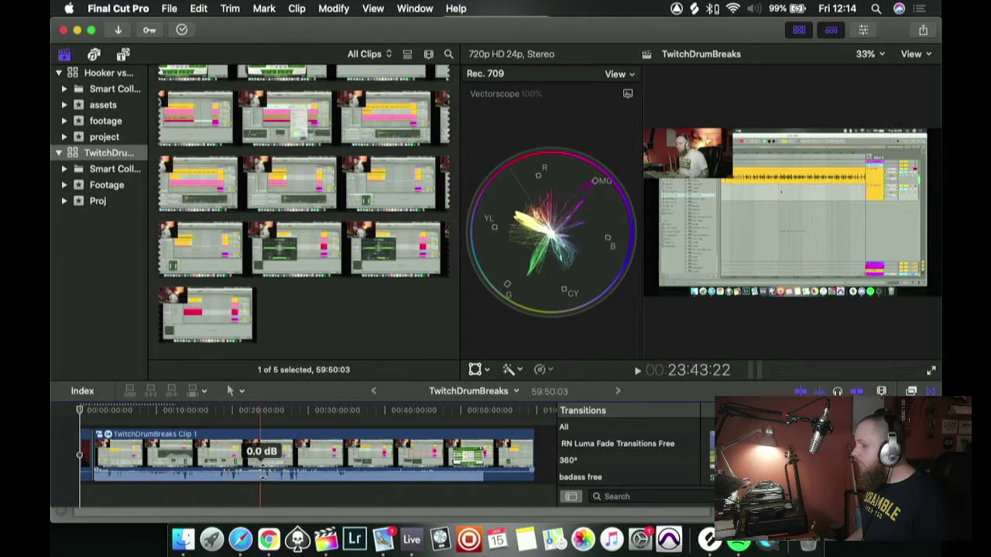
left_click(96, 136)
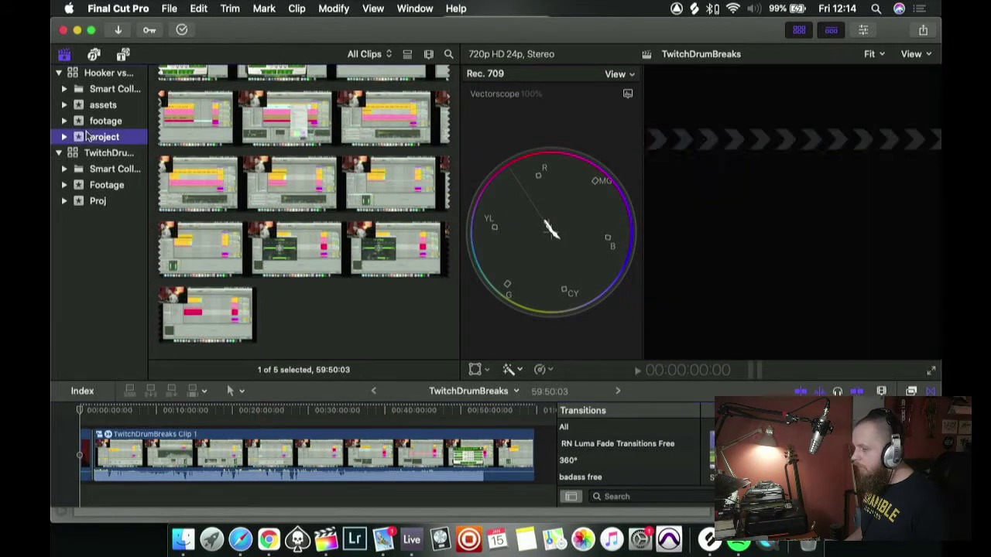
double_click(229, 109)
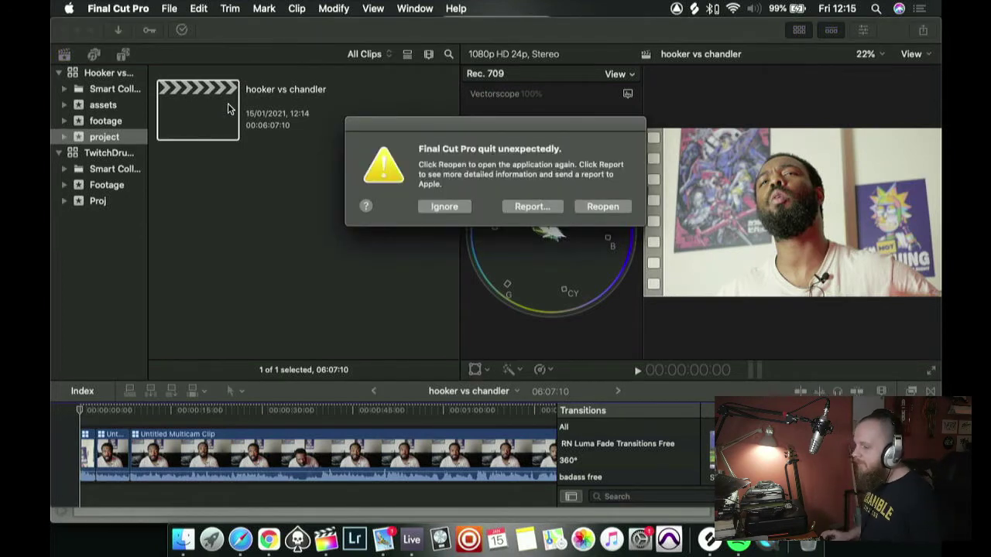
left_click(444, 207)
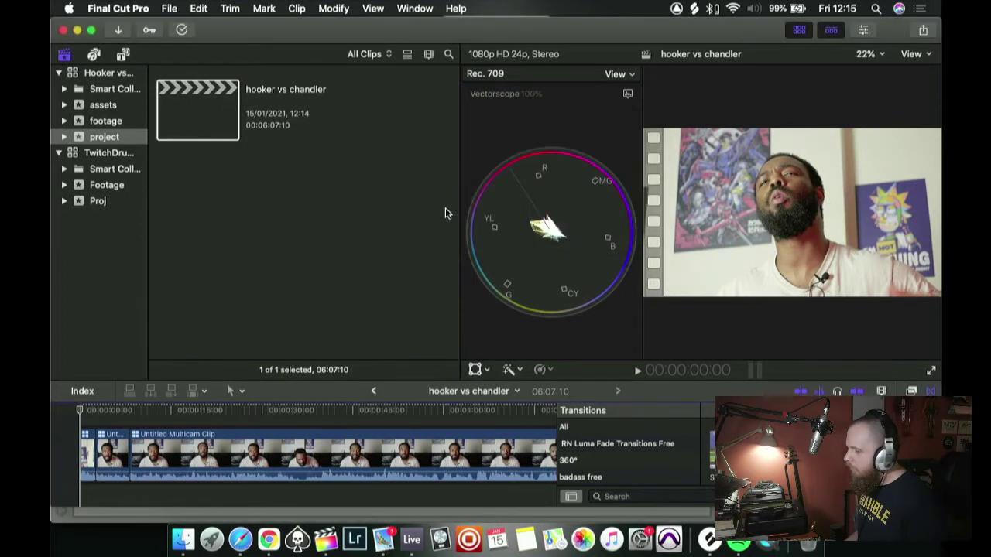
- Select the third multicam clip at 00:00:08:08, hide the video scopes and show the clip's inspector
left_click(129, 412)
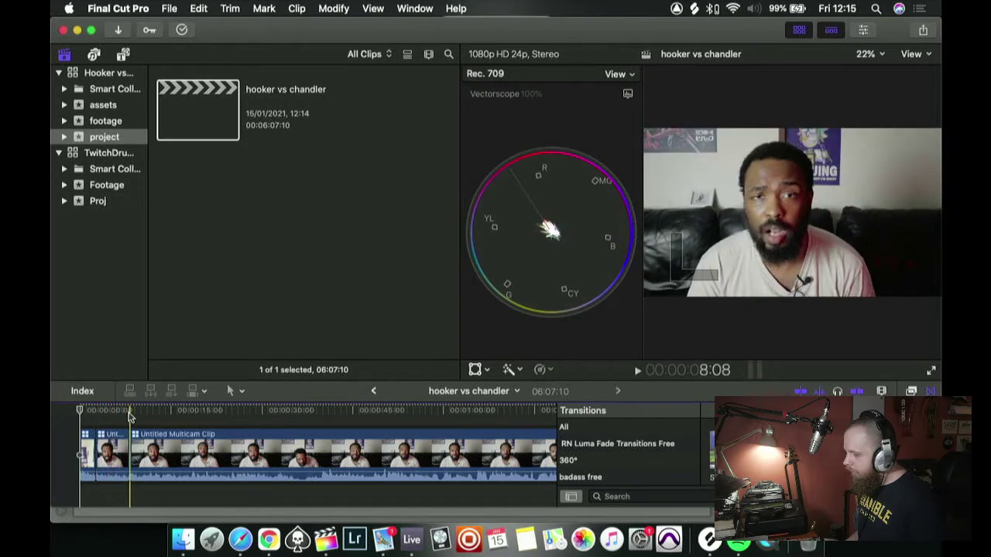
left_click(154, 437)
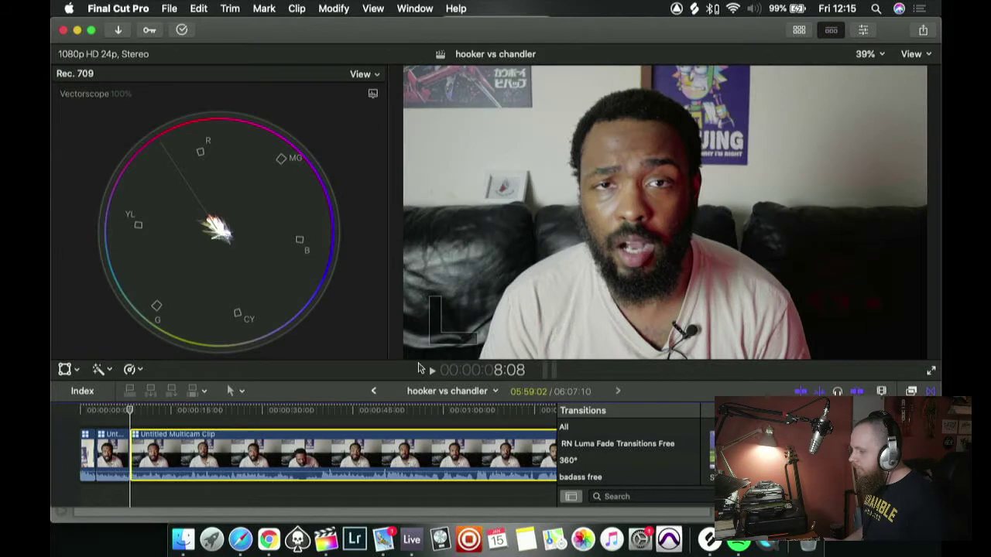
left_click(867, 33)
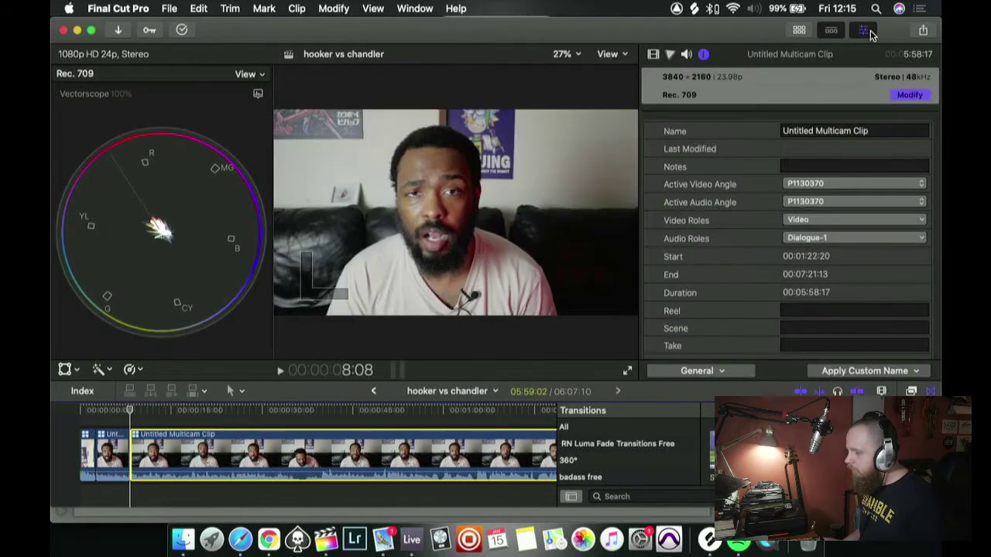
left_click(608, 54)
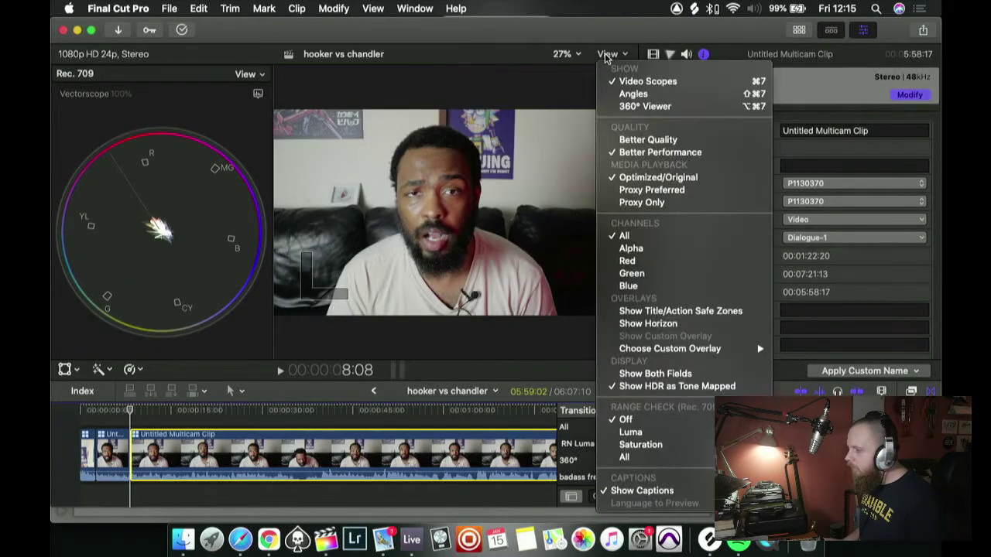
left_click(637, 80)
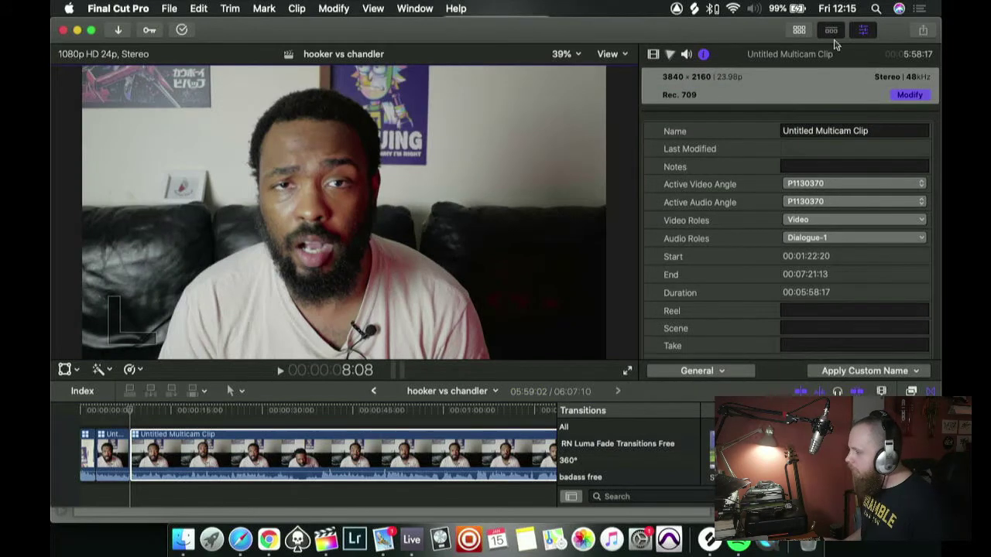
left_click(865, 32)
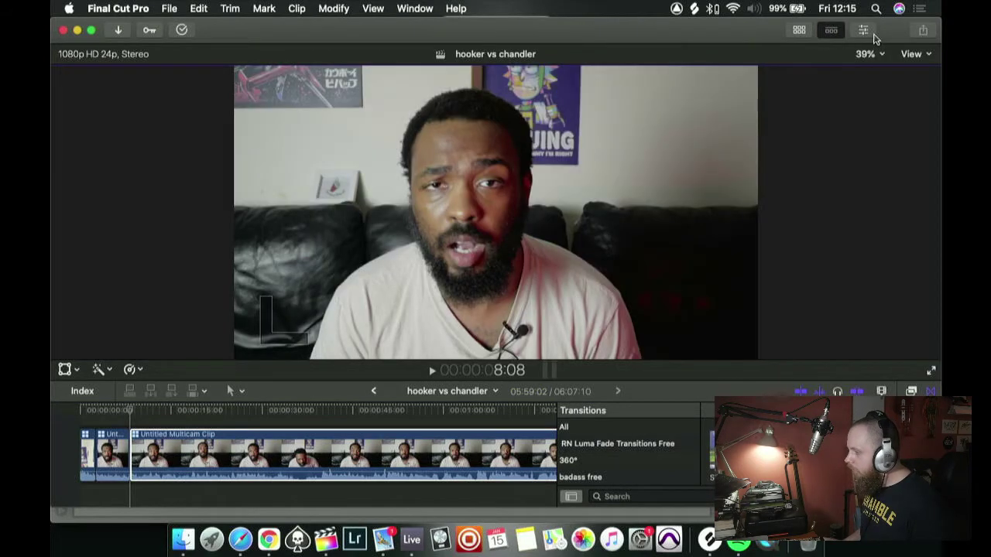
left_click(864, 31)
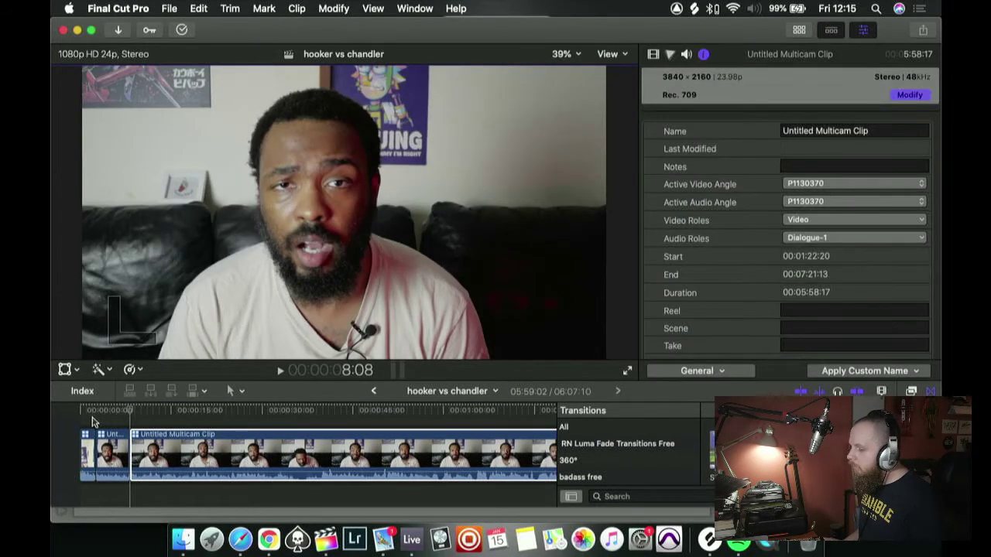
- Punch in on the third multicam clip by scaling it to 122% and shifting its X position to 43.4 px
left_click(113, 436)
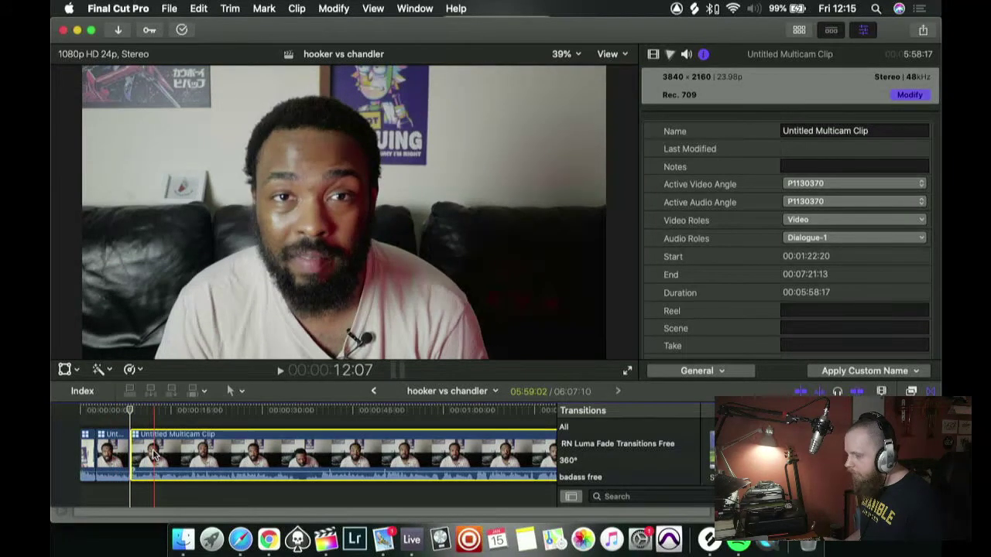
left_click(65, 370)
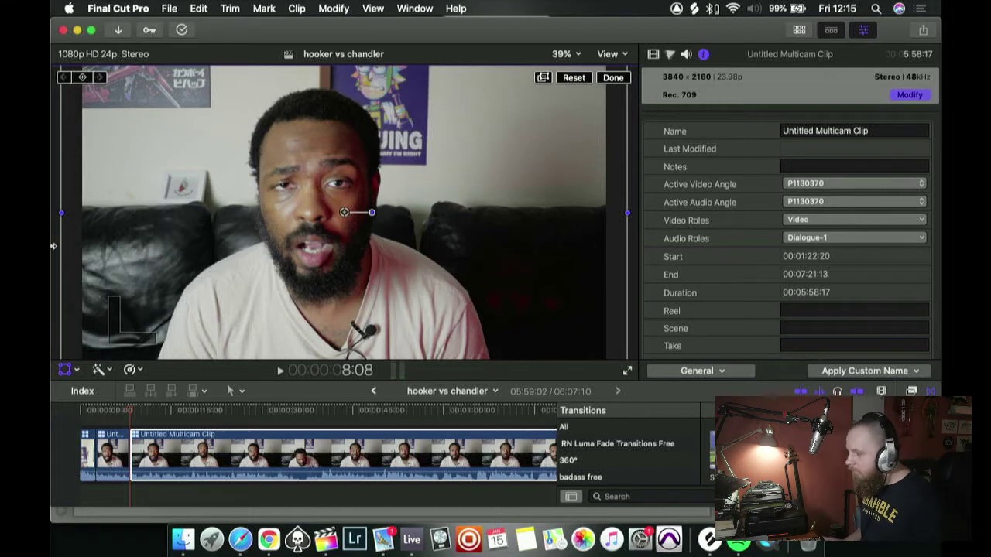
left_click(652, 55)
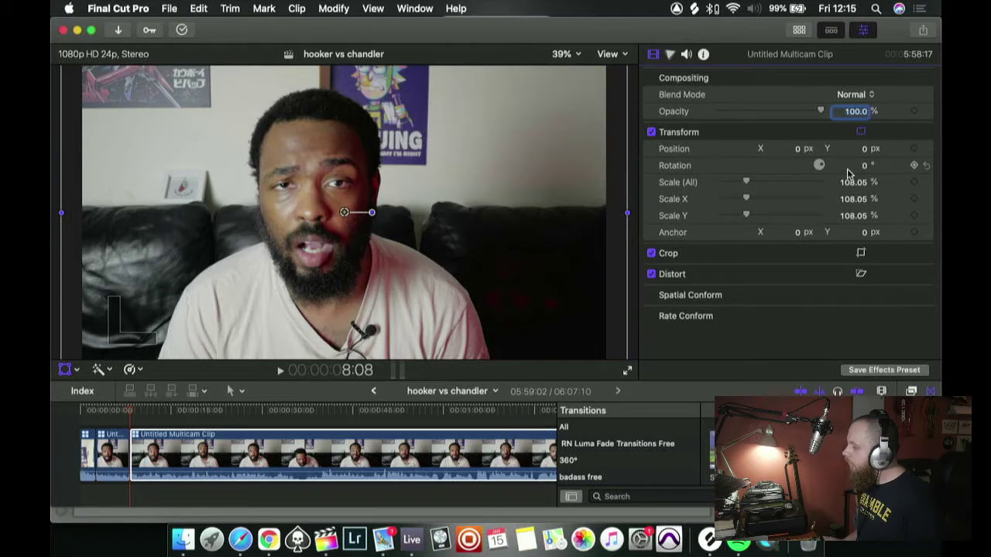
left_click(748, 184)
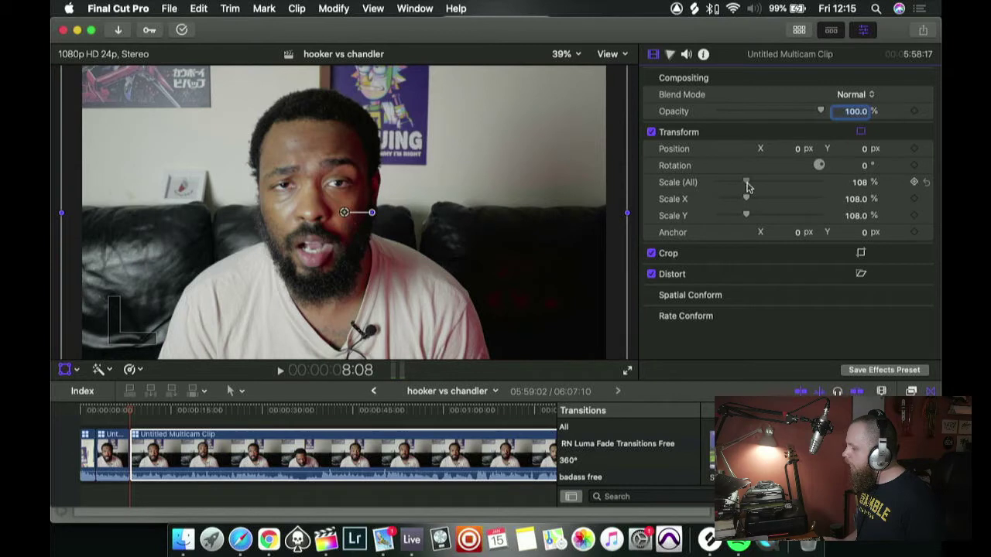
left_click_drag(747, 184, 751, 186)
mouse_move(346, 215)
left_mouse_down()
mouse_move(361, 213)
mouse_move(305, 210)
mouse_move(374, 215)
mouse_move(356, 213)
left_mouse_up()
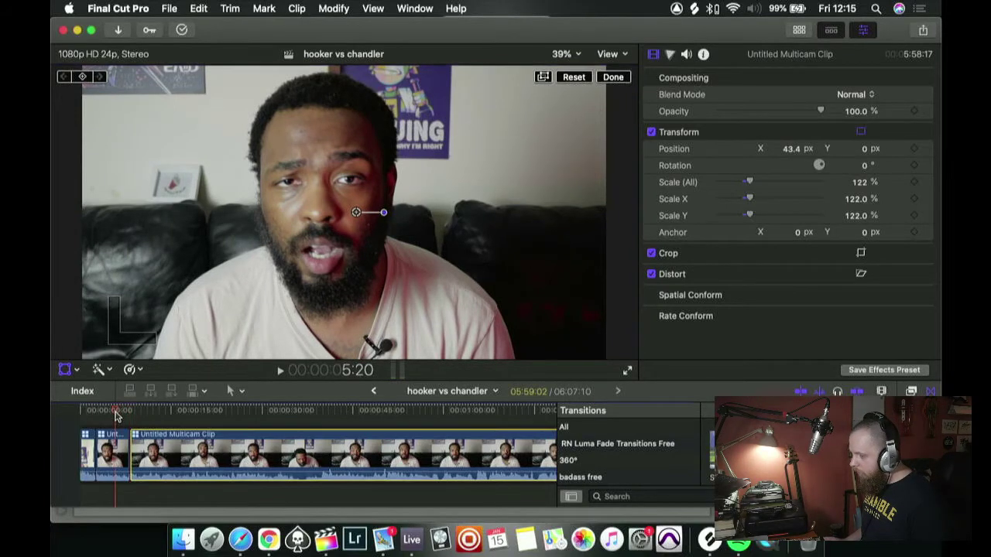
- Play the cut into the enlarged third clip to review the punch-in
left_click(116, 410)
key("space")
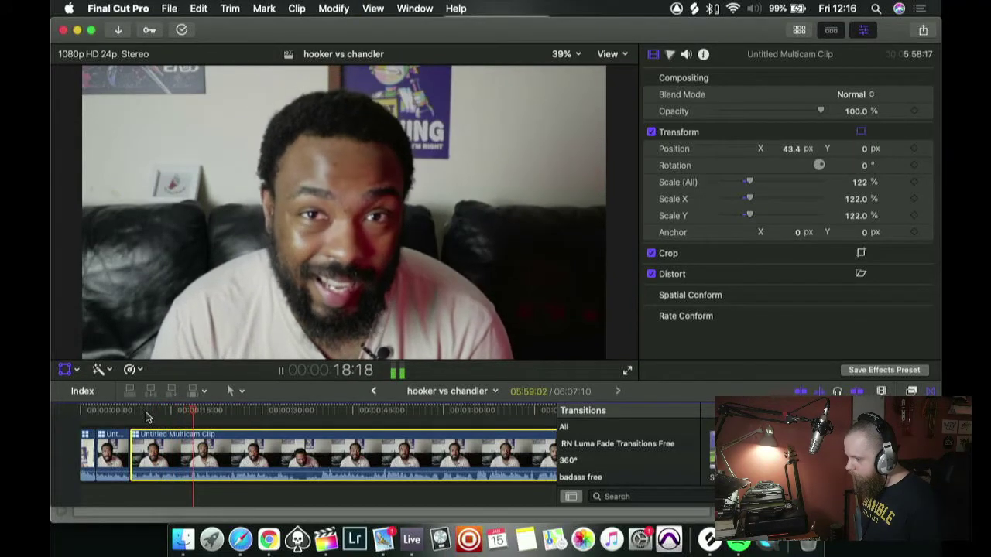
key("space")
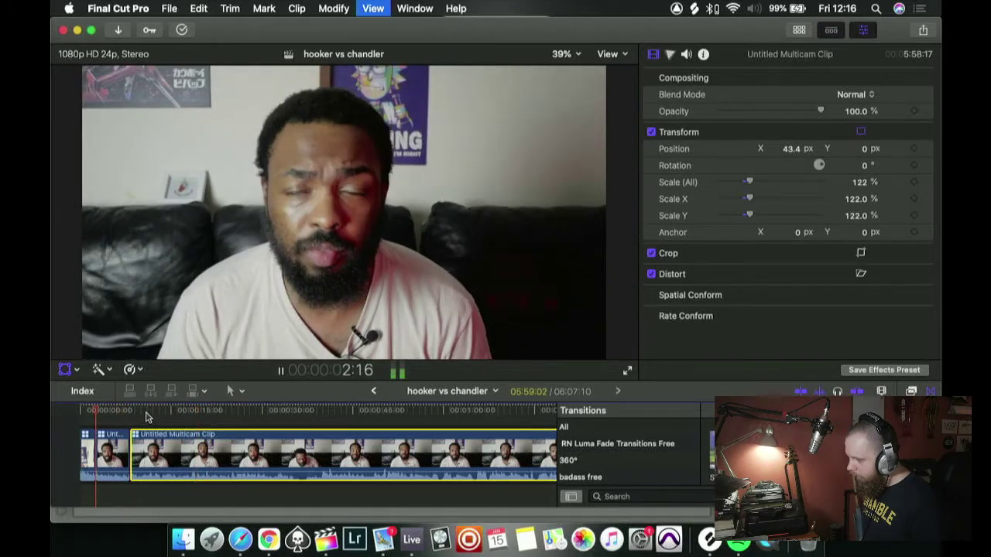
key("Down")
key("Down")
key("Up")
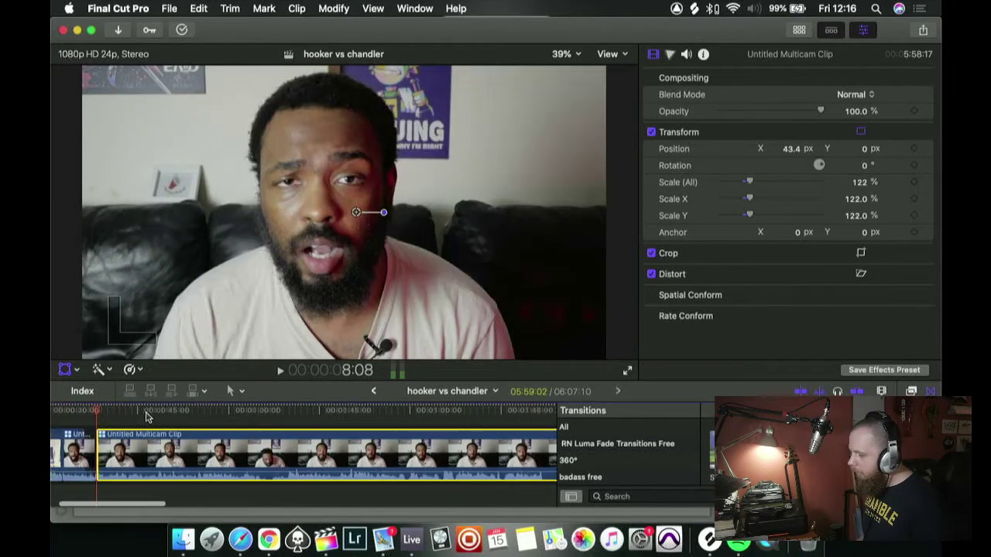
- Enlarge the timeline around the third clip and replay from the start of the second clip to locate the next cut point
left_click(142, 412)
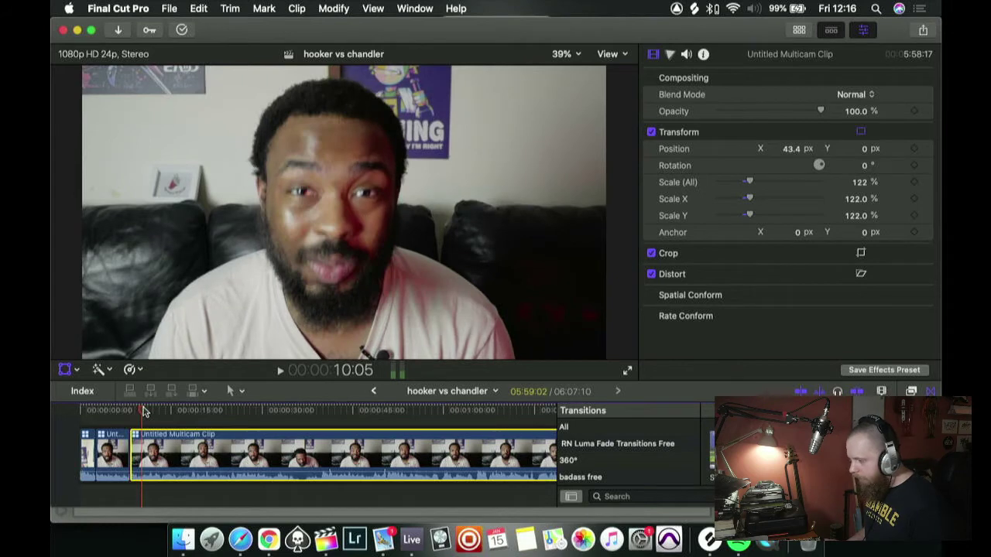
key("z")
left_click_drag(206, 428, 109, 474)
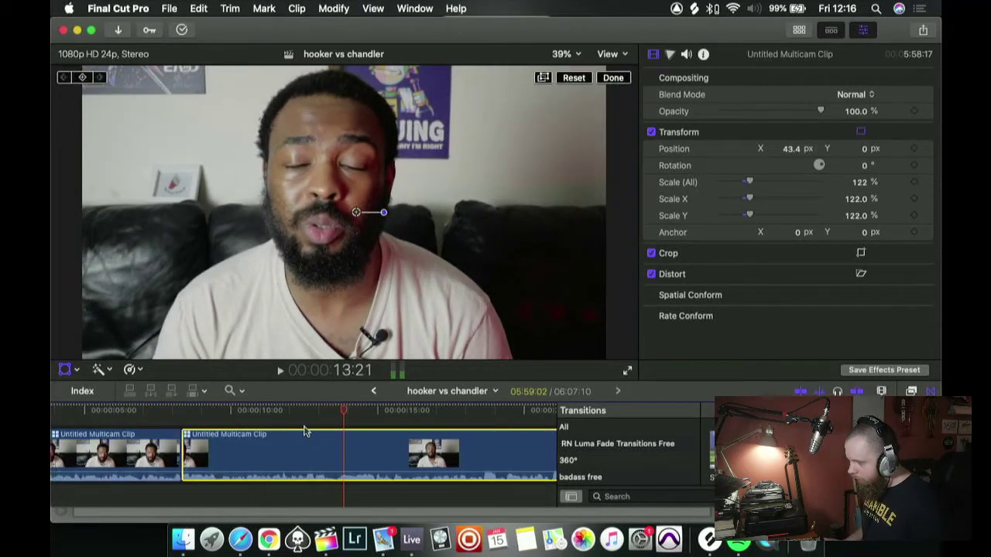
left_click(343, 418)
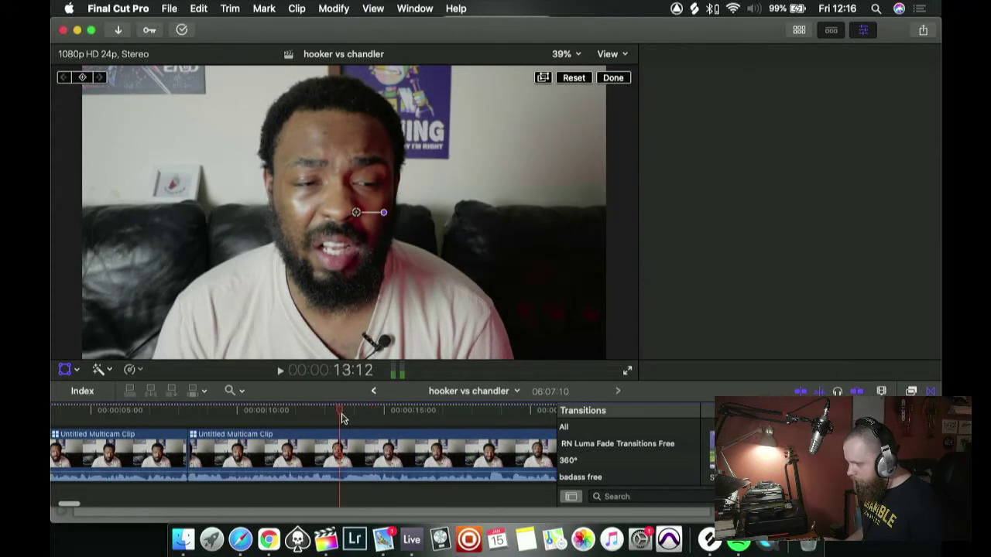
key("space")
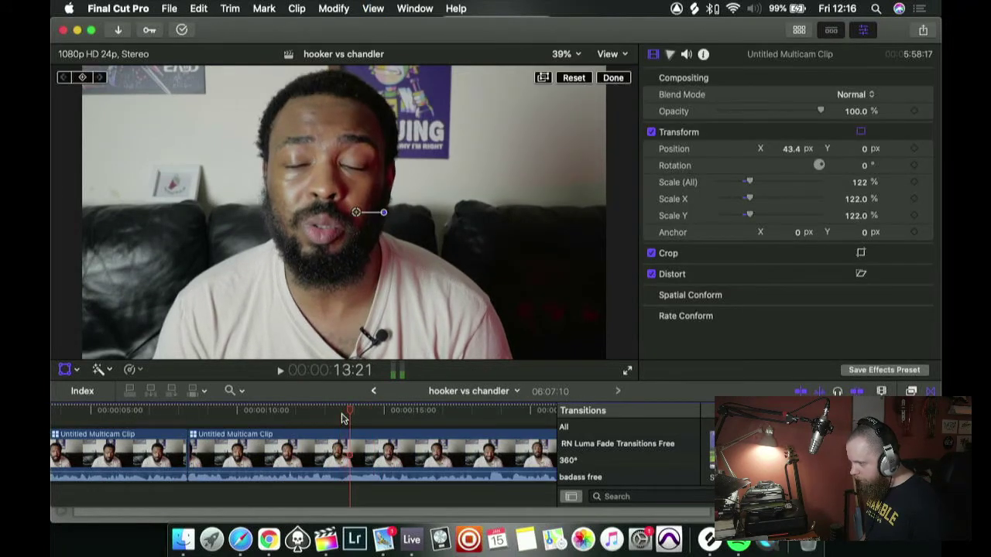
key("space")
left_click_drag(317, 415, 323, 415)
key("Up")
scroll(315, 449, "left", 4)
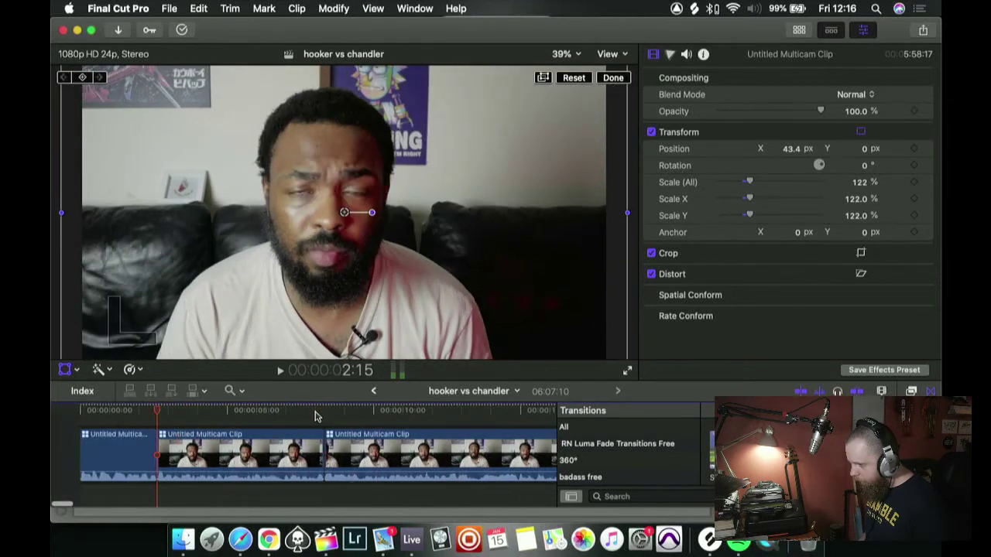
key("space")
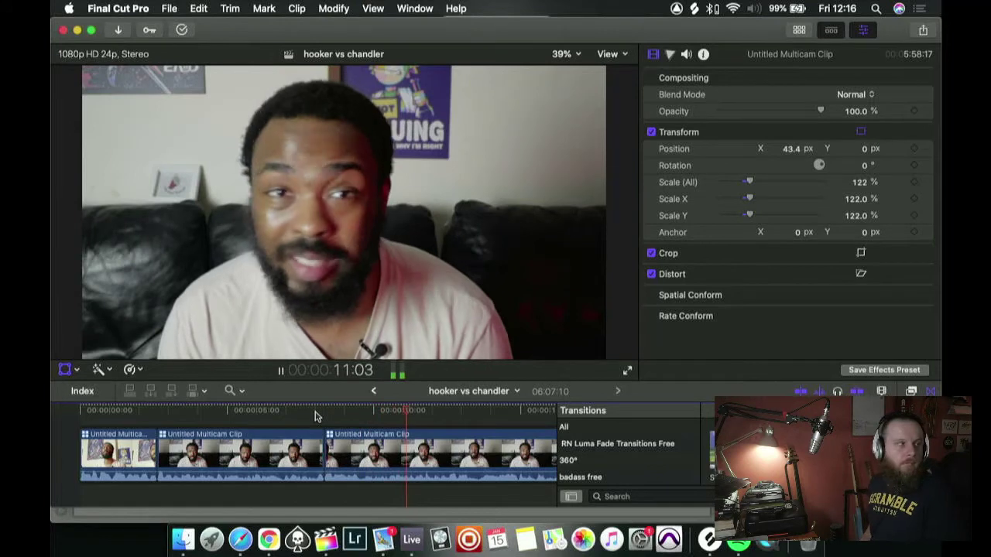
key("space")
- Fine-tune the playhead to 00:00:12:14 and split the third multicam clip there
key("shift+t")
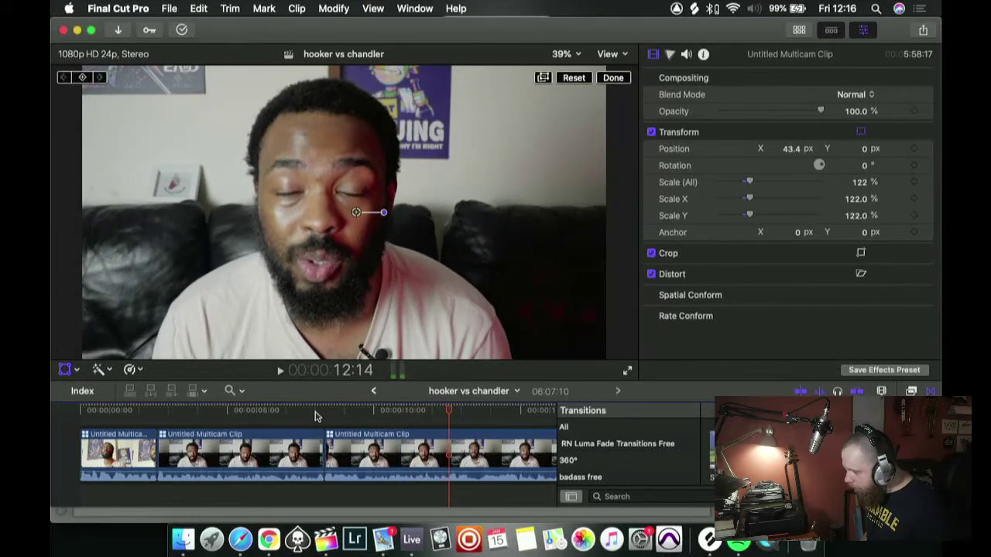
key("Left")
key("Left")
key("Right")
key("Right")
key("Right")
key("Right")
key("Right")
key("Right")
key("Left")
key("Left")
key("Left")
key("Left")
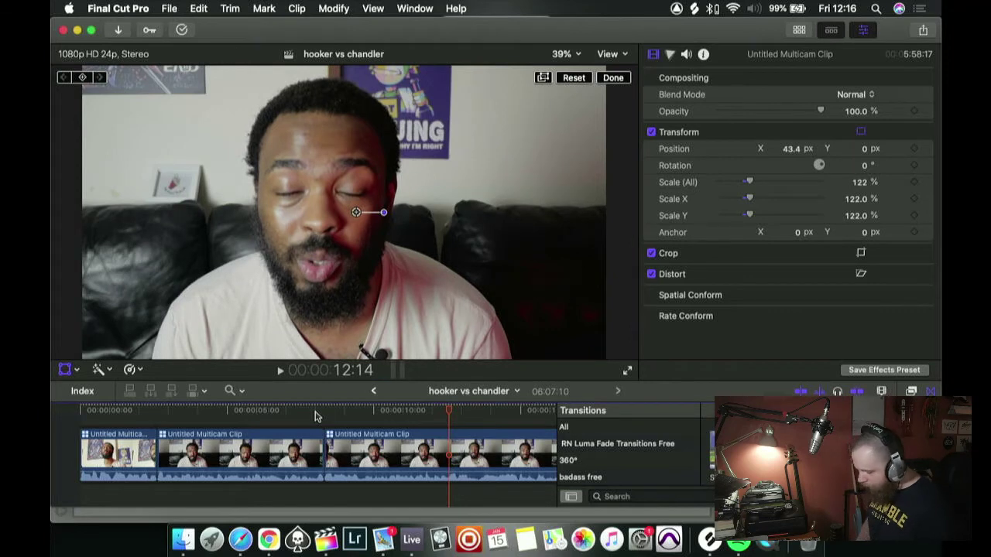
key("shift+t")
key("super+b")
- Reset the scale and position of the new clip after the split to 100% and 0 px
left_click(468, 439)
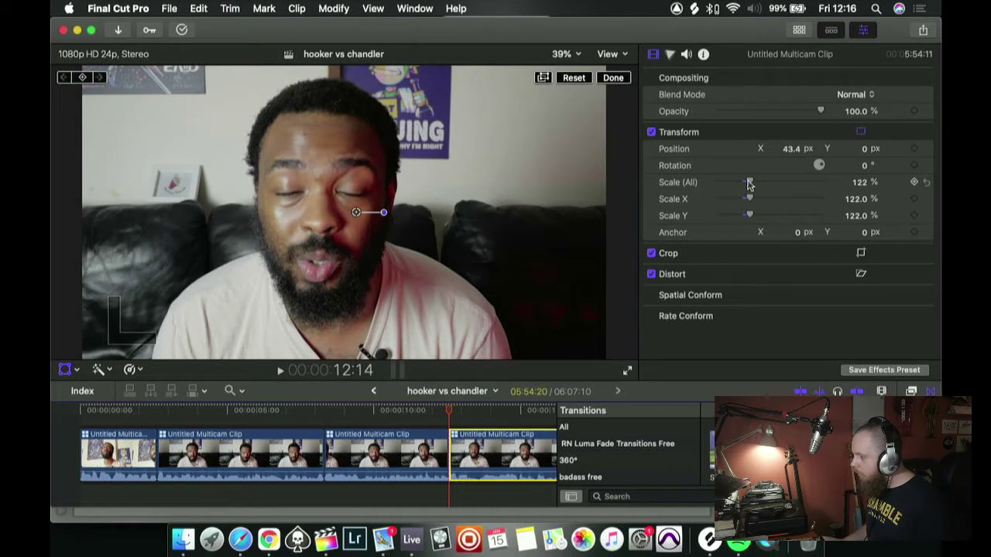
left_click(927, 183)
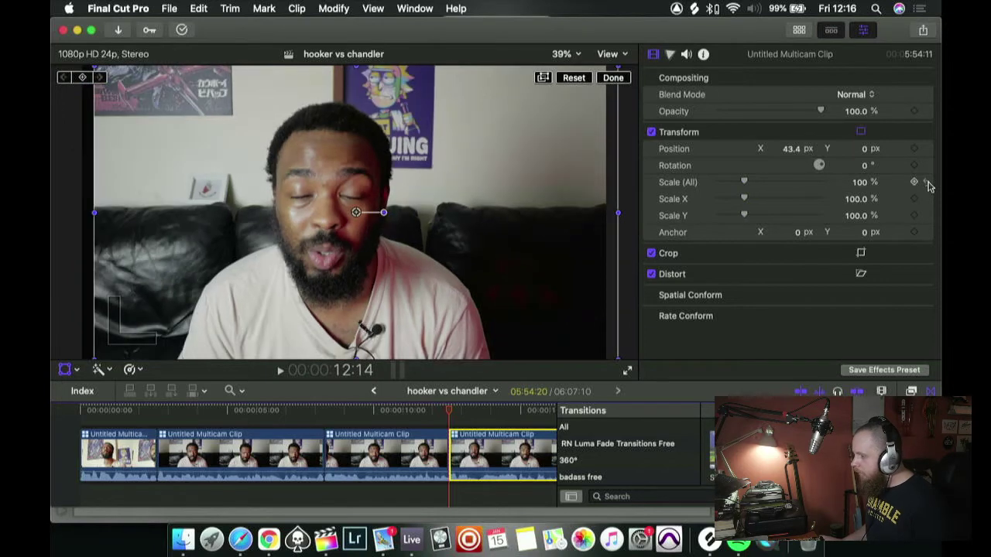
left_click(927, 149)
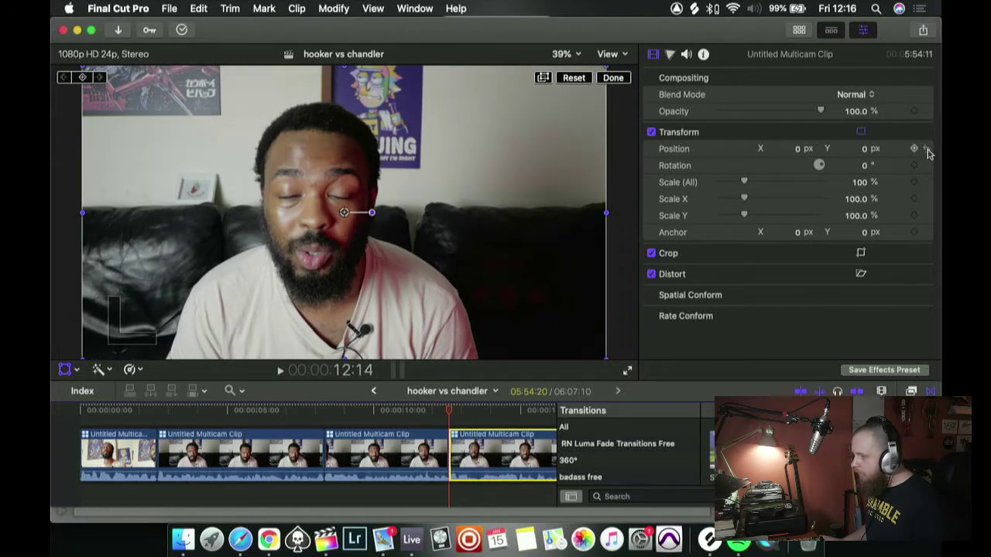
- Play back from just before the third clip through the reset fourth clip to review the zoom change
left_click(311, 411)
key("space")
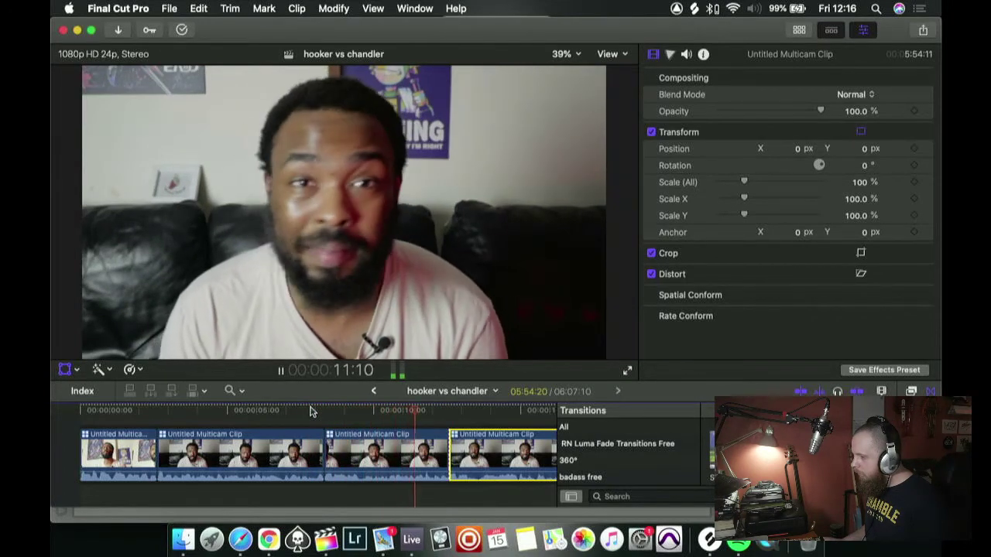
key("space")
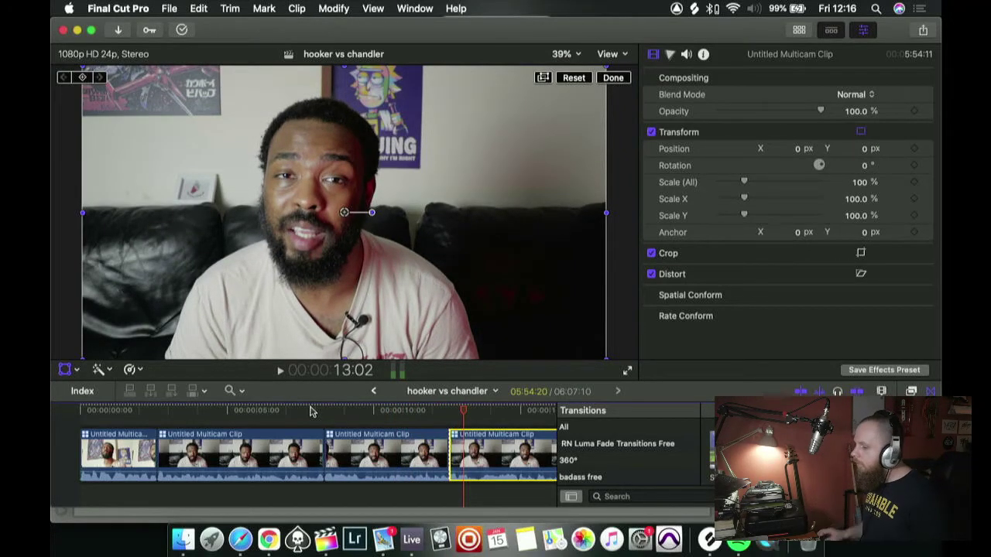
scroll(310, 411, "right", 3)
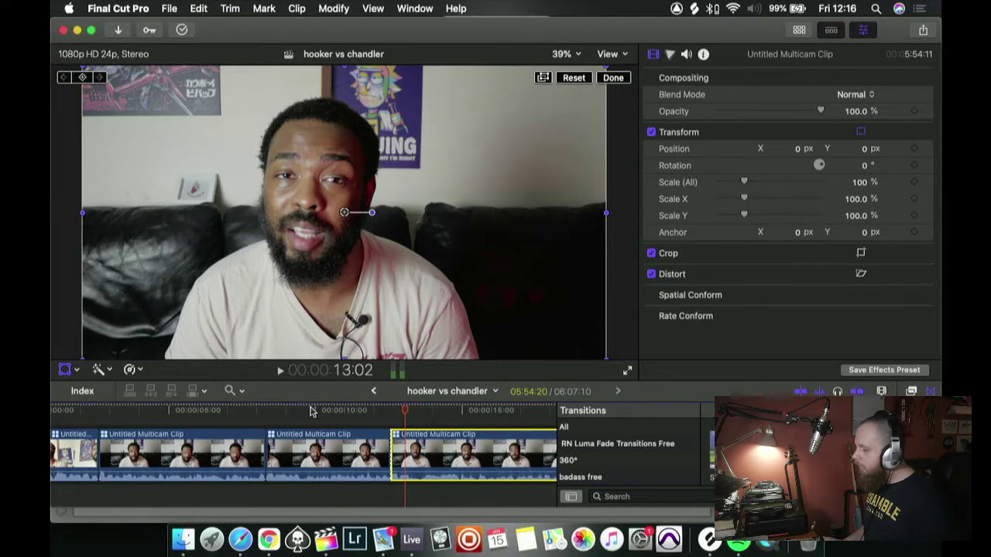
key("space")
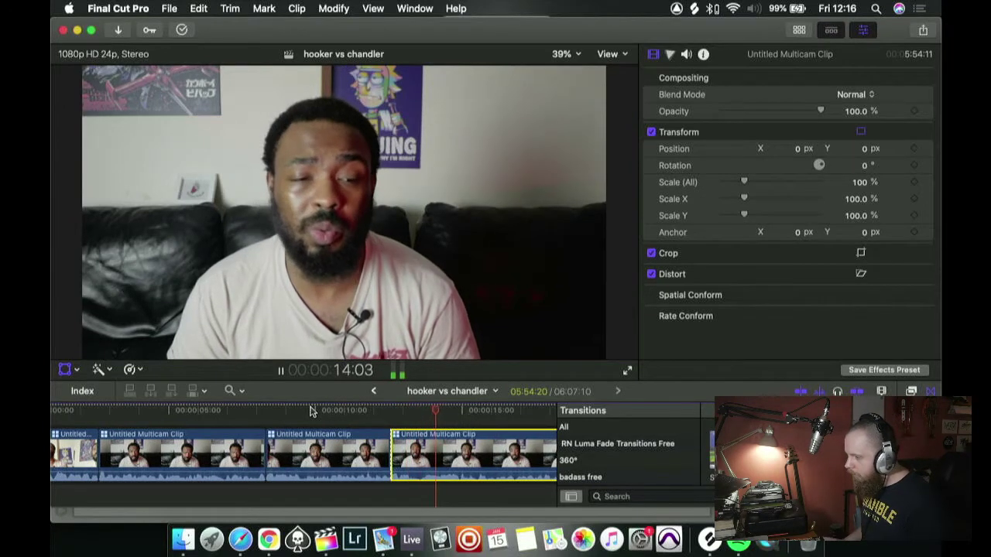
- Play on through the fourth clip to about 00:00:19:06 to locate the next cut point
scroll(310, 412, "down", 1)
scroll(310, 412, "right", 3)
scroll(326, 412, "up", 1)
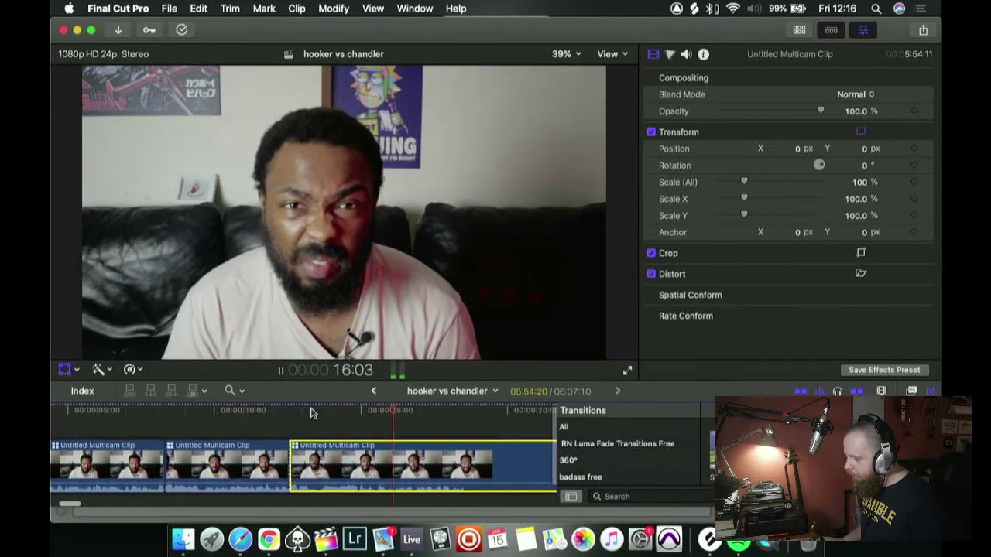
scroll(334, 412, "right", 3)
scroll(334, 411, "down", 1)
scroll(334, 411, "right", 1)
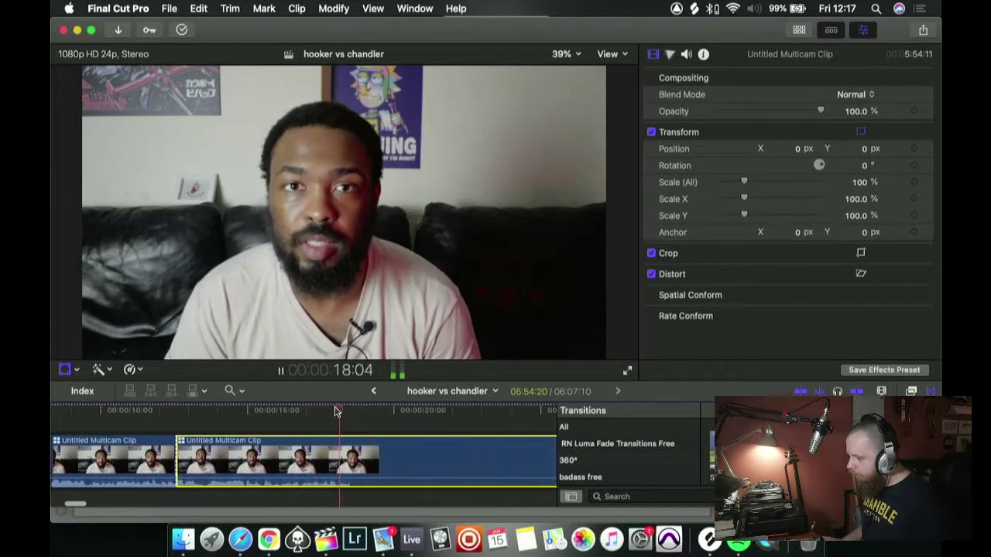
key("space")
key("space")
key("space")
scroll(356, 415, "left", 1)
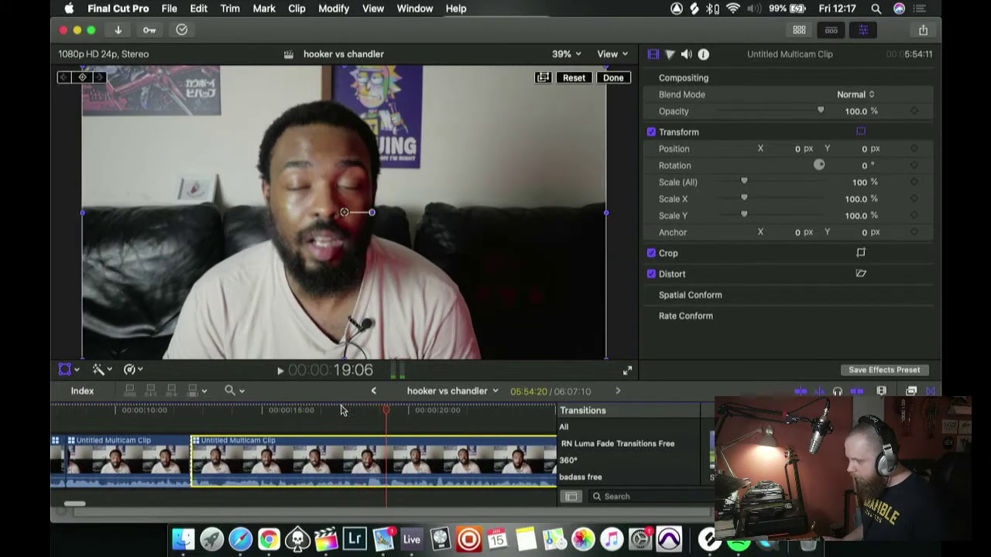
- Fine-tune the playhead to 00:00:18:04 and cut the fourth multicam clip there, switching the footage after it to the second, close-up camera angle
left_click(365, 413)
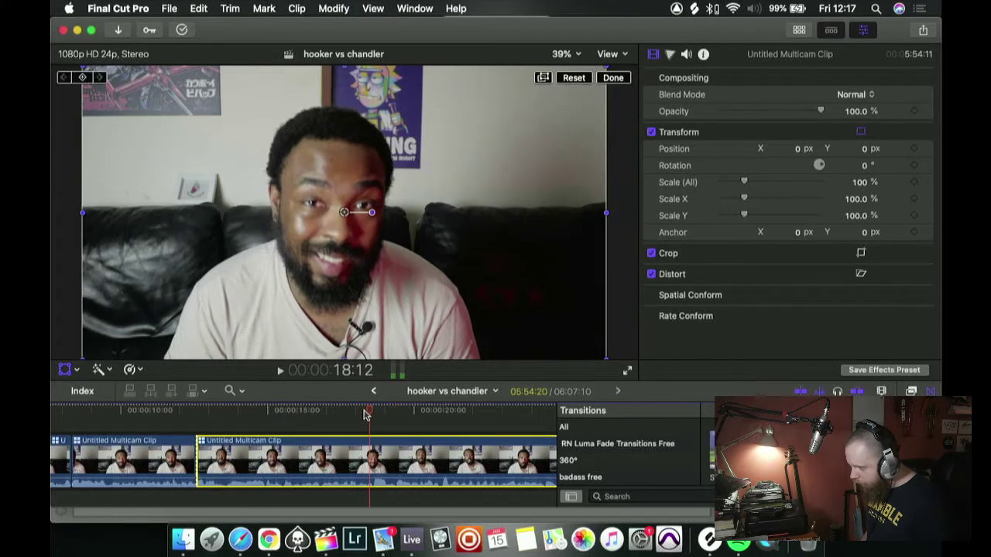
key("Left")
key("Left")
key("Left")
key("Left")
key("Left")
key("Left")
key("Left")
key("Left")
key("Right")
key("2")
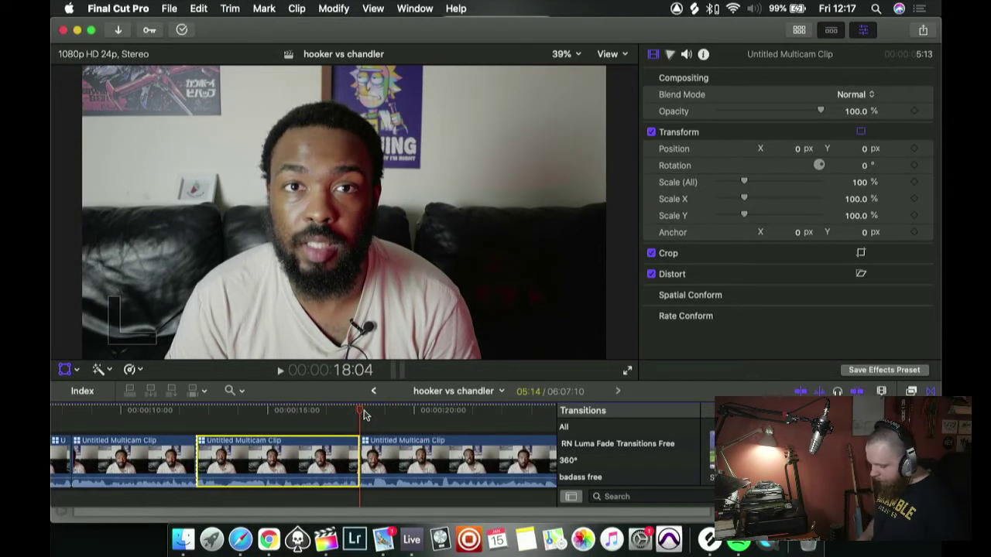
- Play the new close-up clip to about 26 seconds and replay its last part to locate the next cut point
key("space")
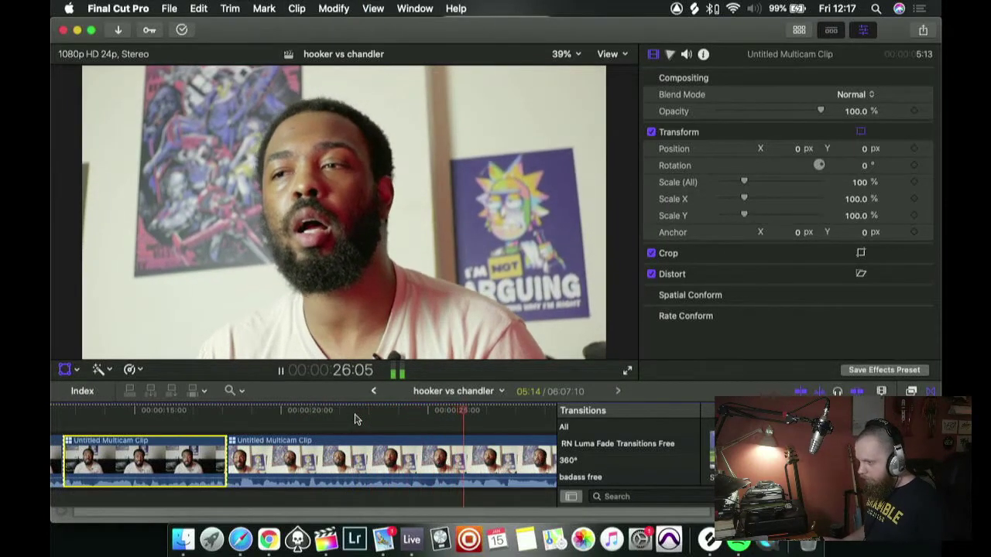
key("space")
left_click(385, 409)
key("space")
key("space")
- Fine-tune the playhead to 00:00:25:16 and split the close-up multicam clip there
key("Left")
key("Left")
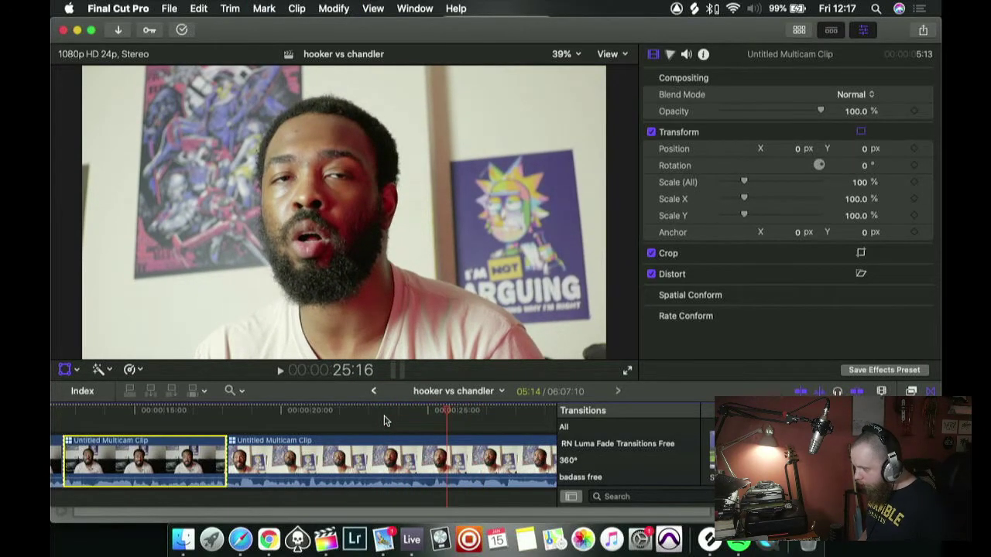
key("Right")
key("Right")
key("Right")
key("Left")
key("Left")
key("Left")
key("Left")
key("Left")
key("Left")
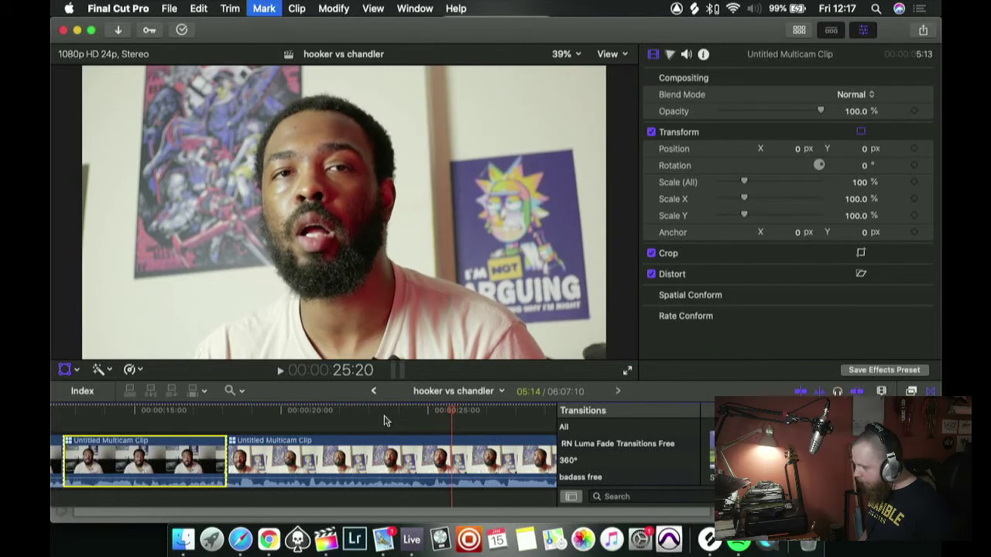
key("Left")
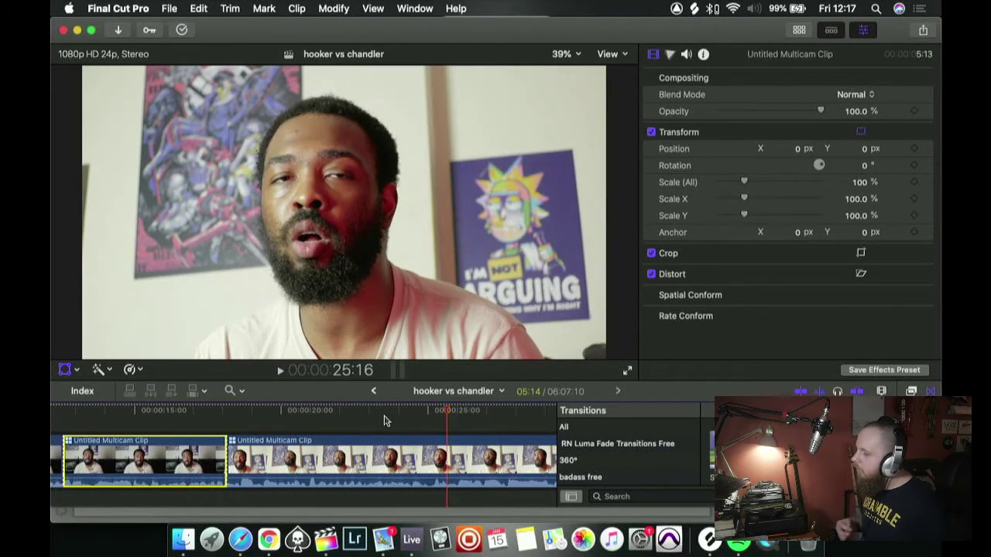
key("Right")
key("Right")
key("Right")
key("Right")
key("Right")
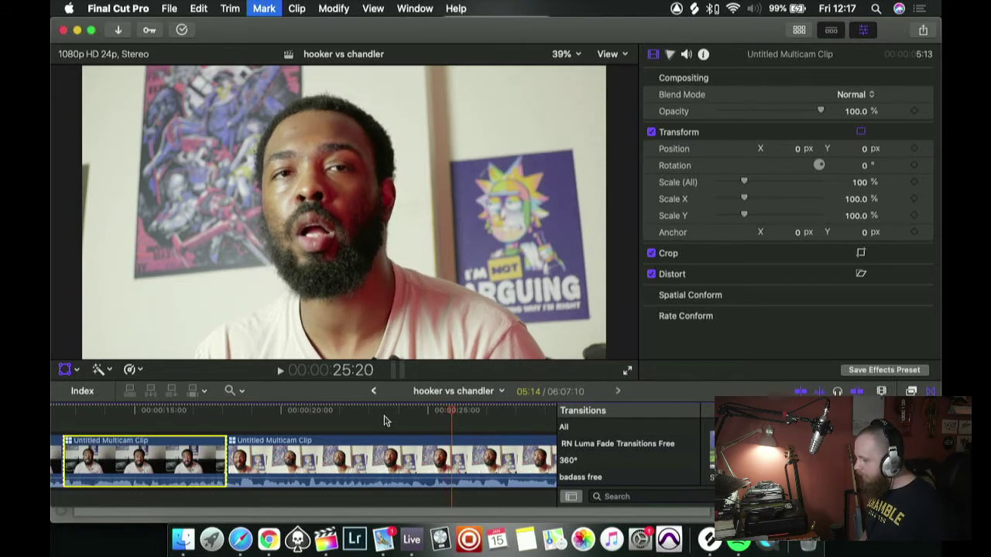
key("Left")
key("Left")
key("Left")
key("Left")
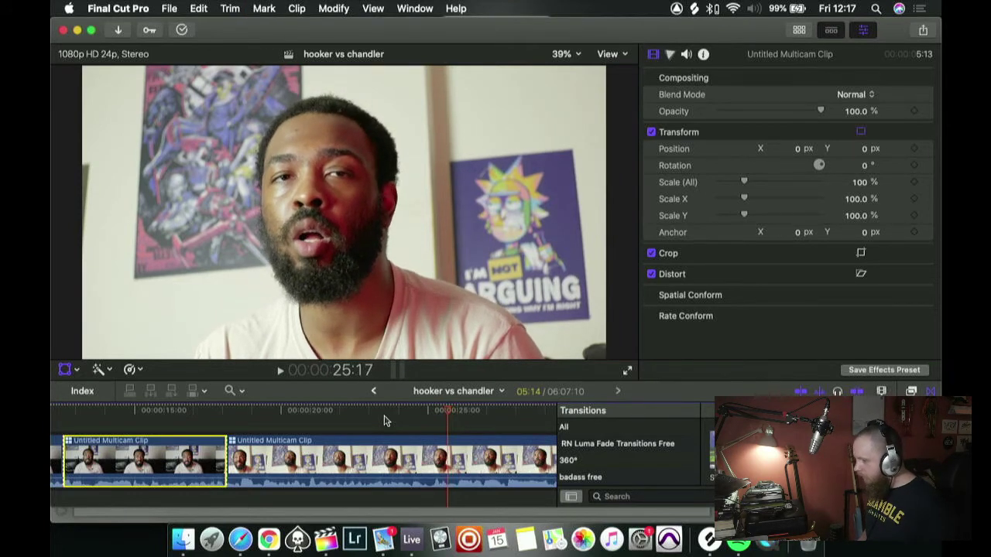
key("Left")
key("super+b")
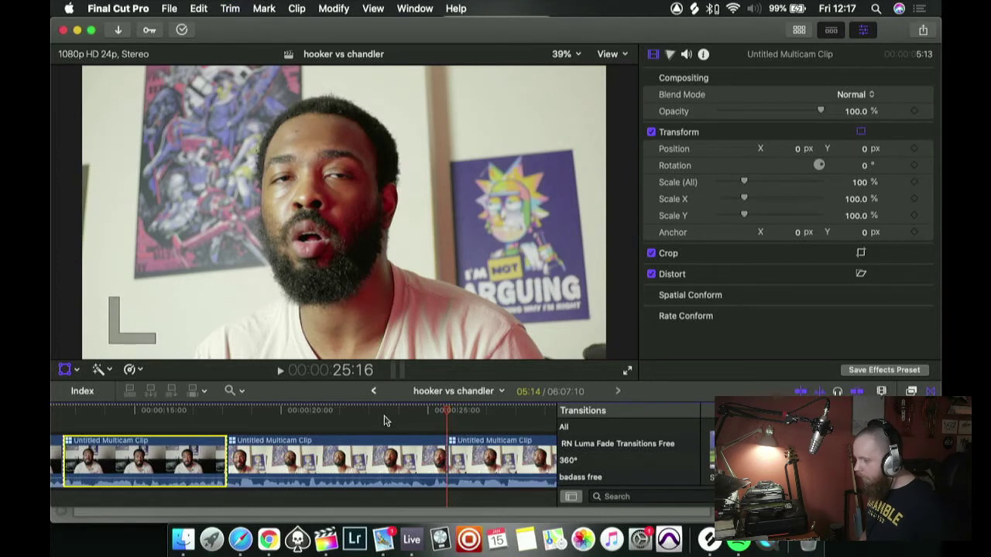
- Remove the footage between the 00:00:25:16 split and 00:00:26:13, and switch the remaining clip to the wide camera angle
key("space")
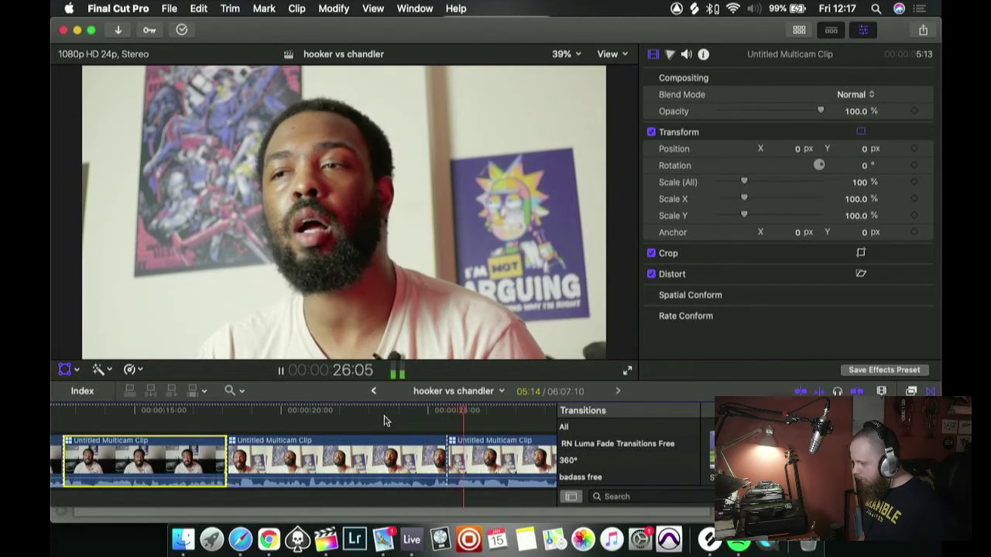
key("space")
key("Left")
key("Left")
key("Left")
key("Left")
key("Left")
key("Left")
key("Left")
key("Left")
key("Left")
key("Left")
key("Left")
key("Left")
key("Left")
key("Left")
key("Left")
key("Left")
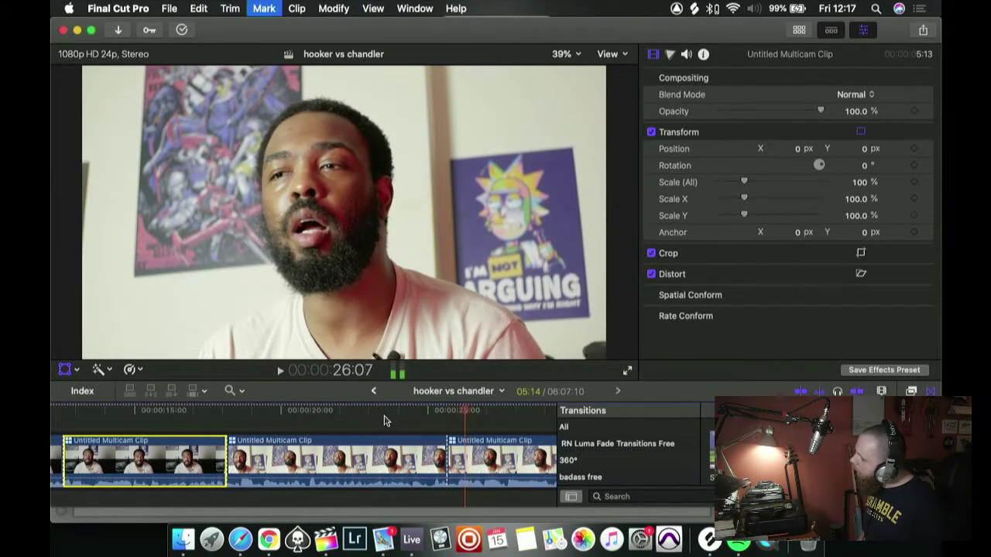
key("space")
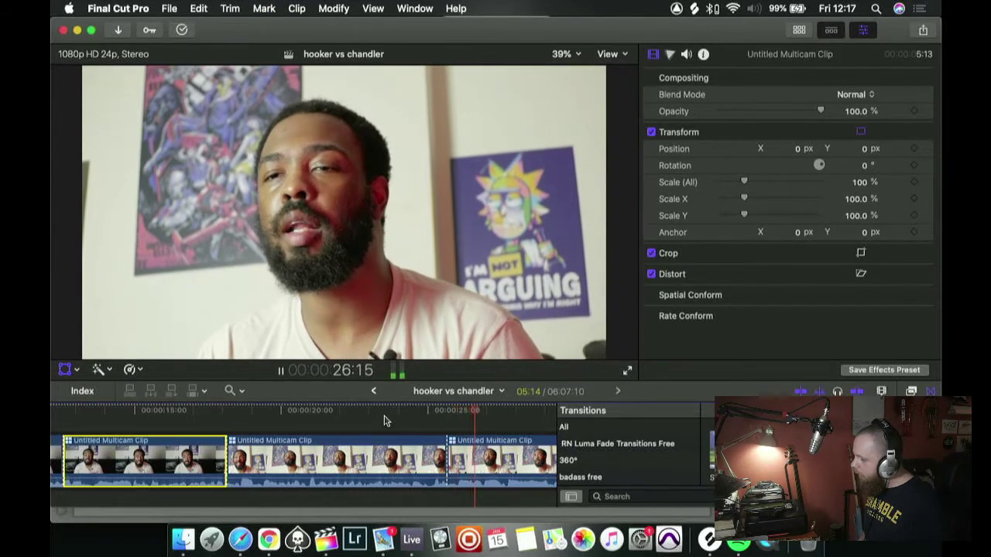
key("space")
key("Left")
key("Left")
key("Left")
key("Left")
key("Left")
key("Left")
key("Left")
key("space")
key("Left")
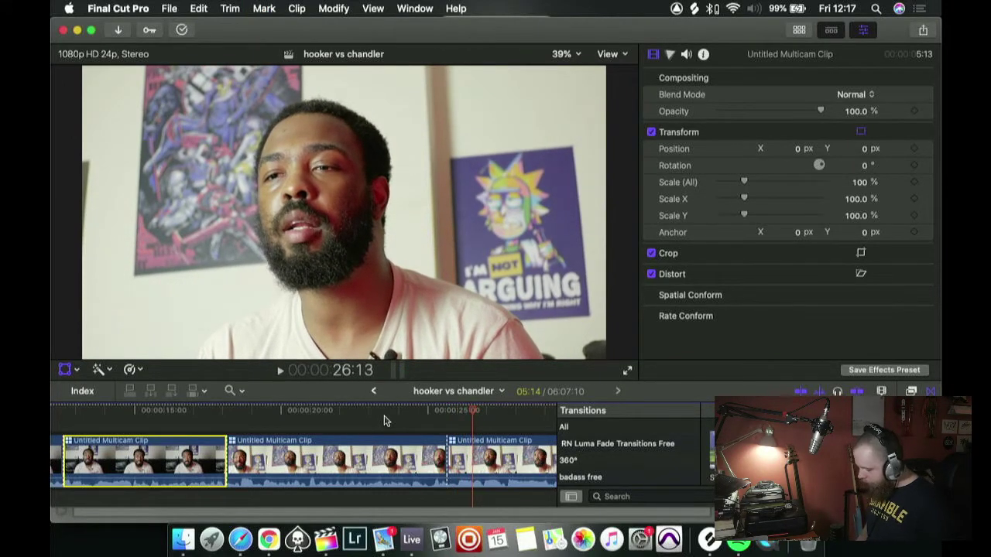
key("j")
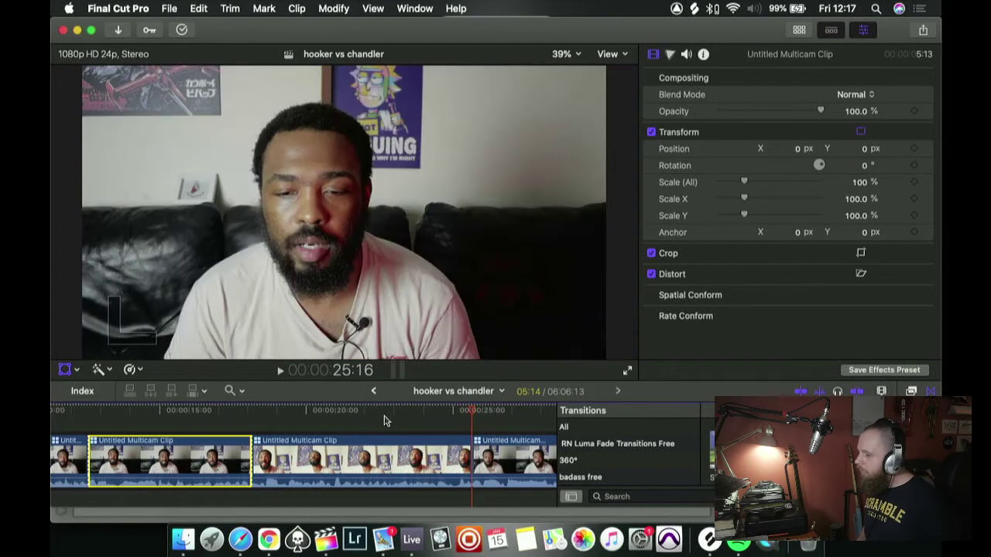
- Play the wide clip and replay from around the 00:00:25:16 cut to review the edit
key("l")
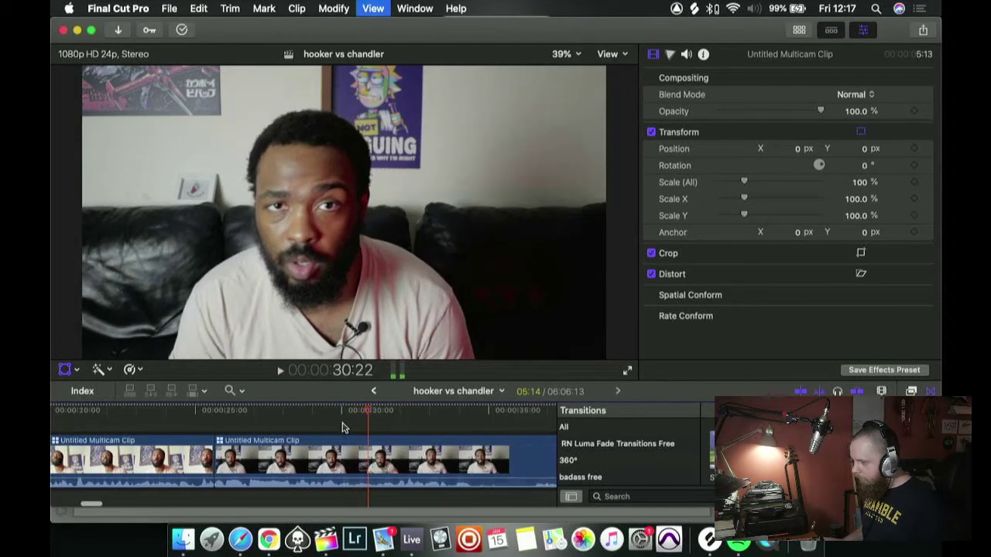
left_click(225, 411)
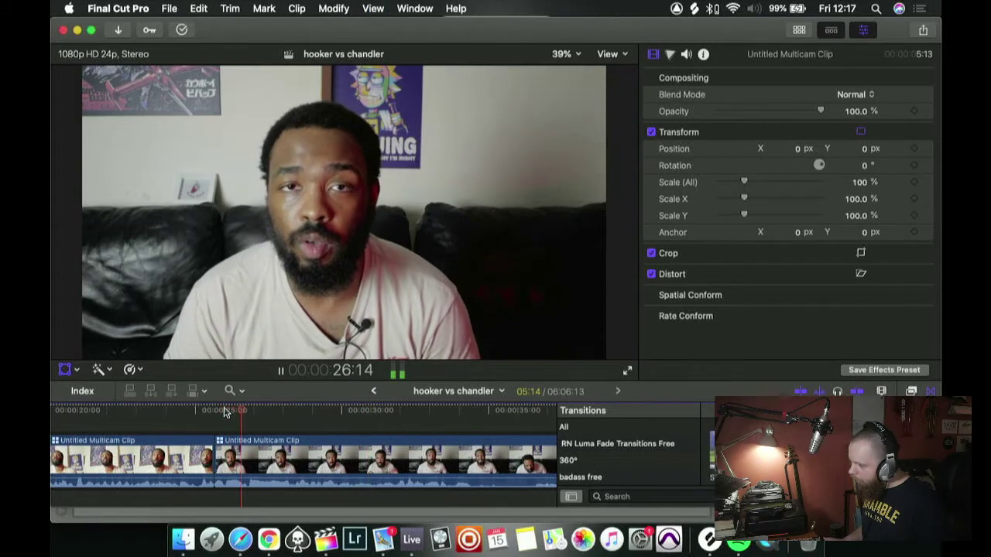
key("space")
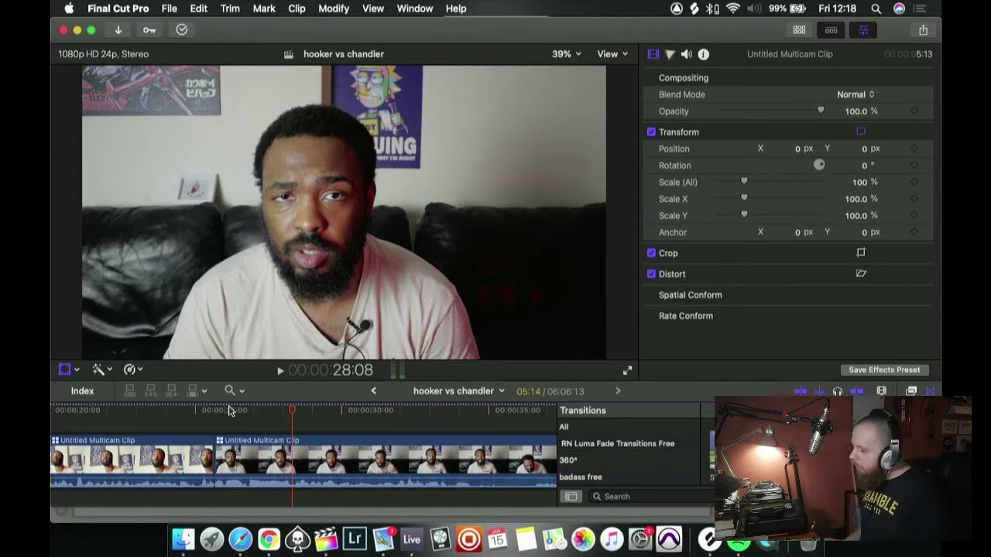
left_click(217, 416)
key("space")
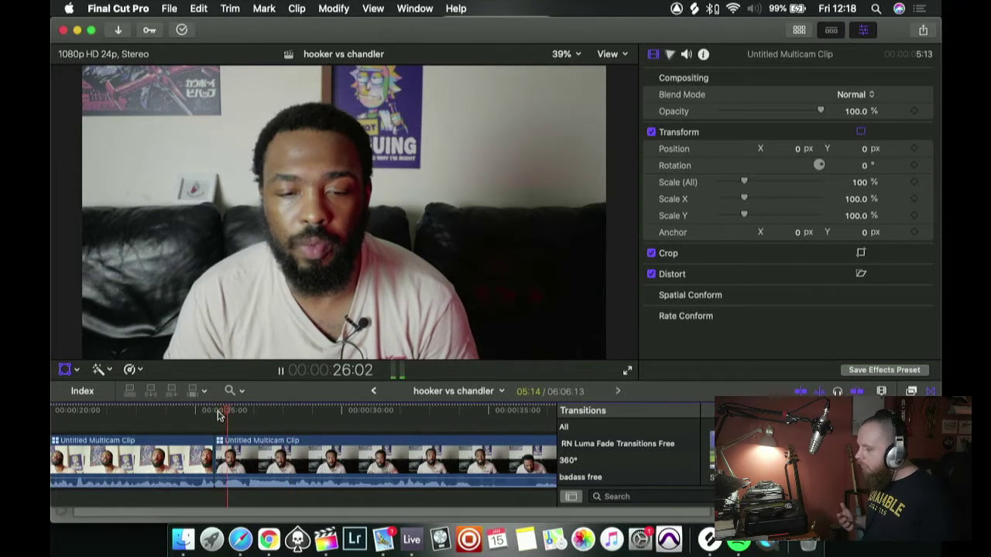
key("space")
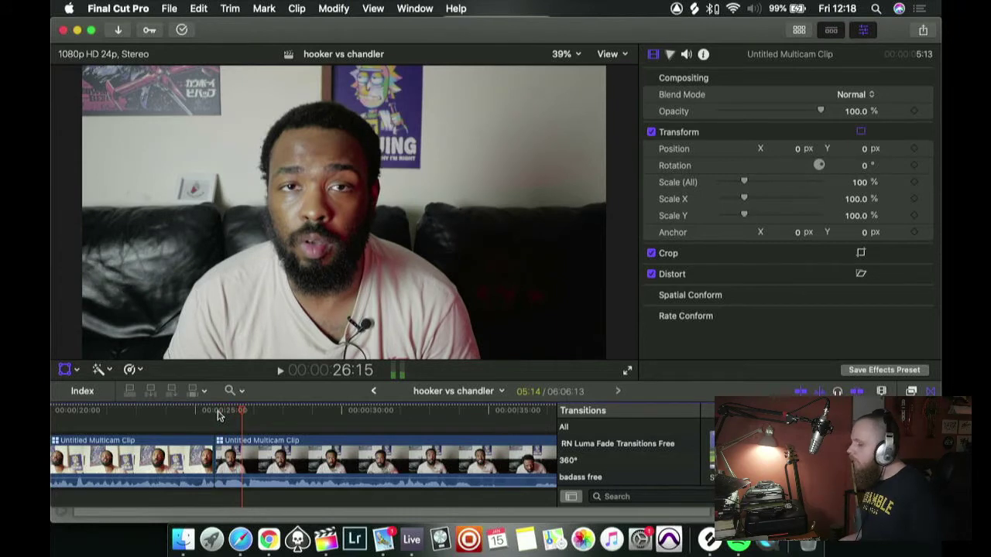
- Play on through the wide clip to about 33 seconds and replay from around 30 seconds to judge the next cut point
key("space")
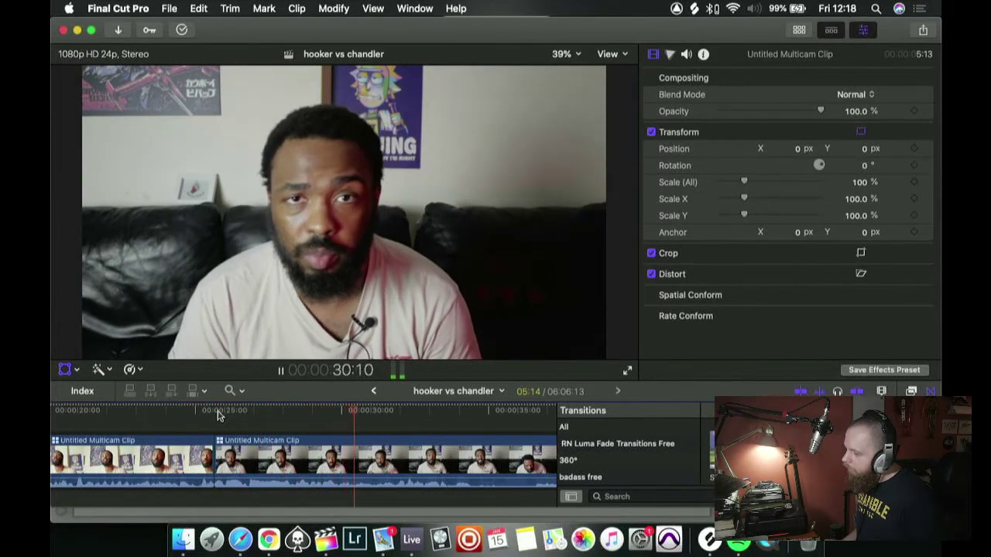
key("space")
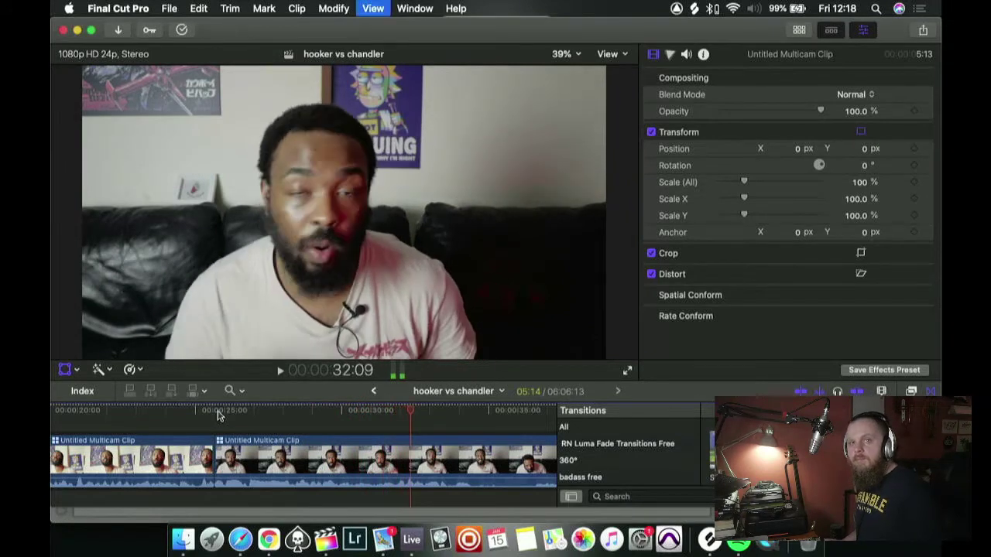
key("space")
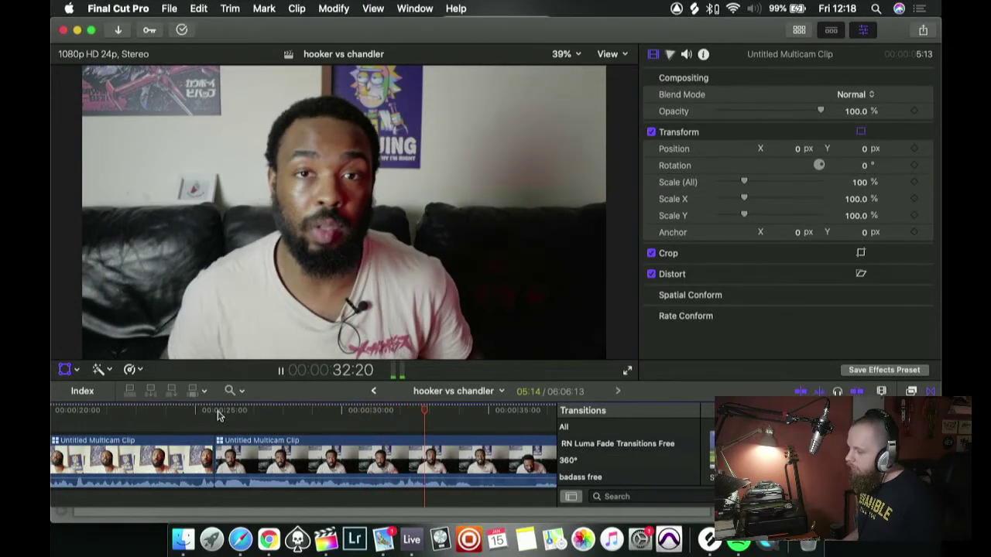
left_click(332, 418)
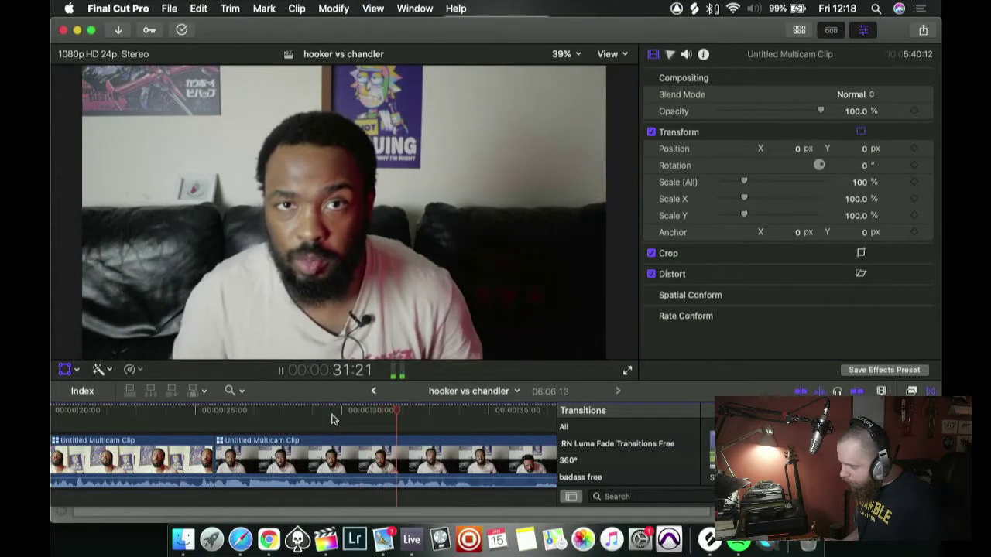
key("space")
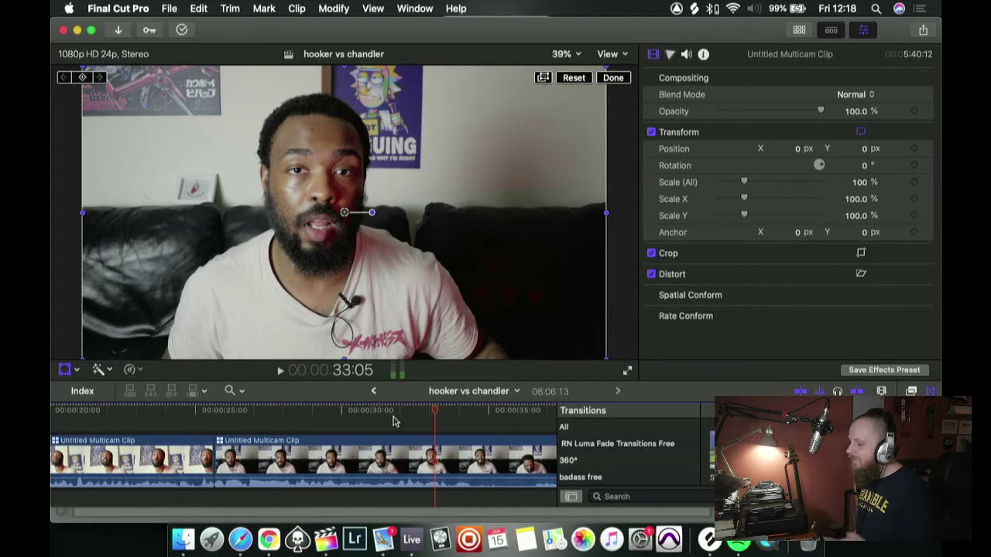
left_click(335, 422)
key("space")
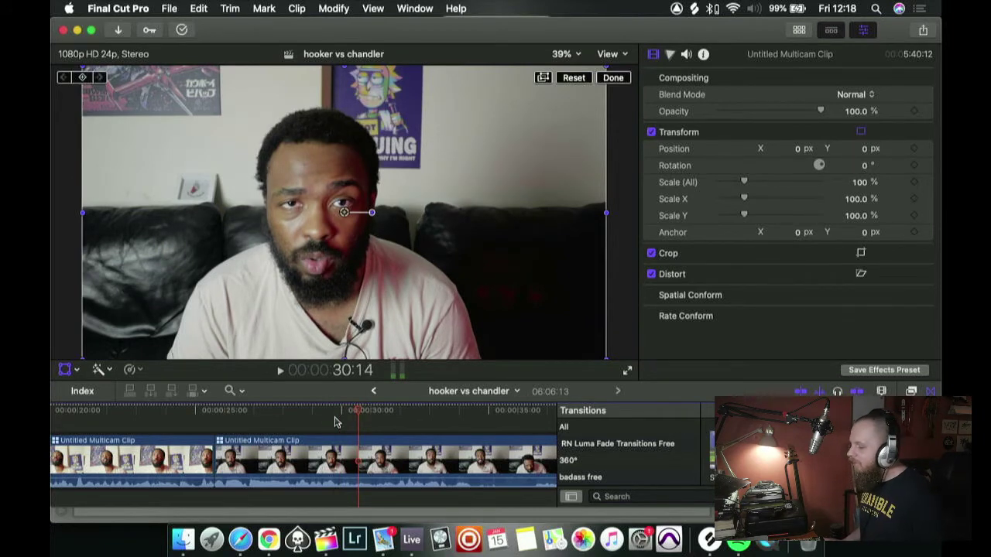
- Step the playhead from 00:00:28:11 to 00:00:28:20, and play on to about 35 seconds to examine the wide clip
left_click(297, 419)
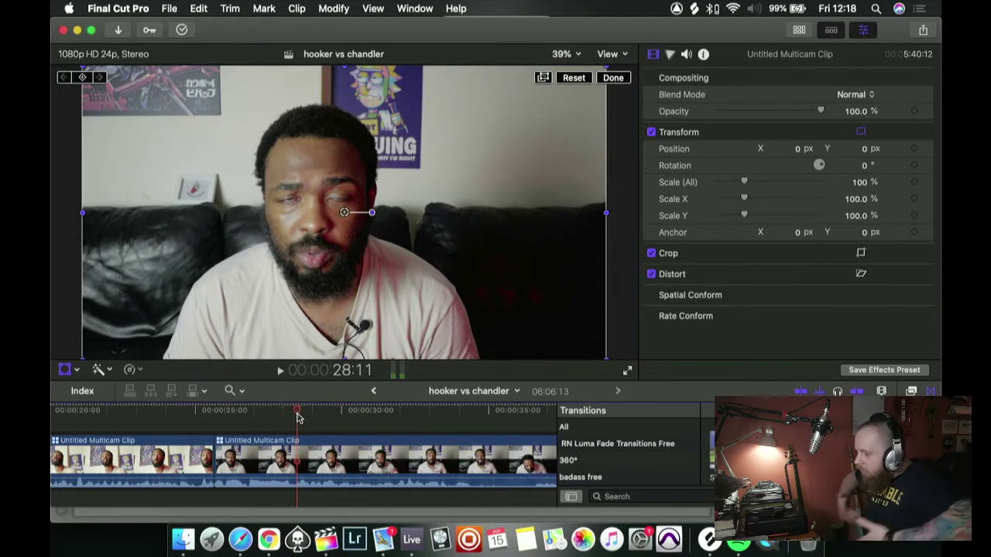
key("Right")
key("Right")
key("Right")
key("Right")
key("Right")
key("Right")
key("Right")
key("Right")
key("Right")
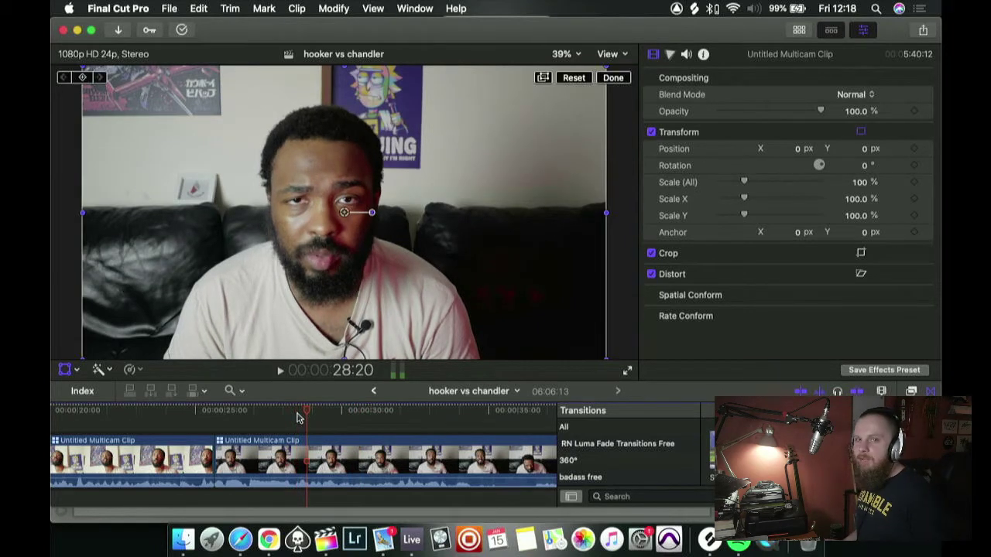
key("space")
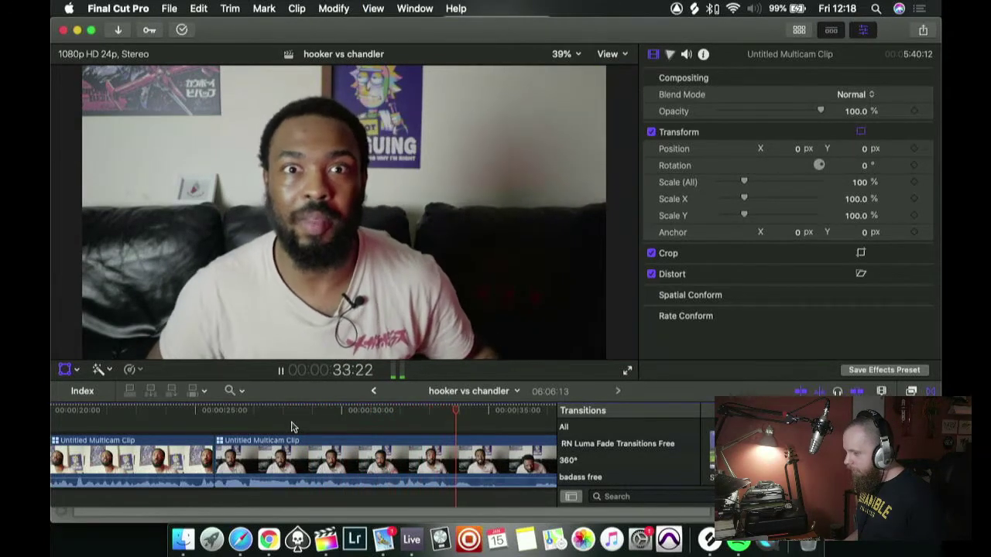
scroll(292, 427, "right", 3)
scroll(293, 427, "right", 2)
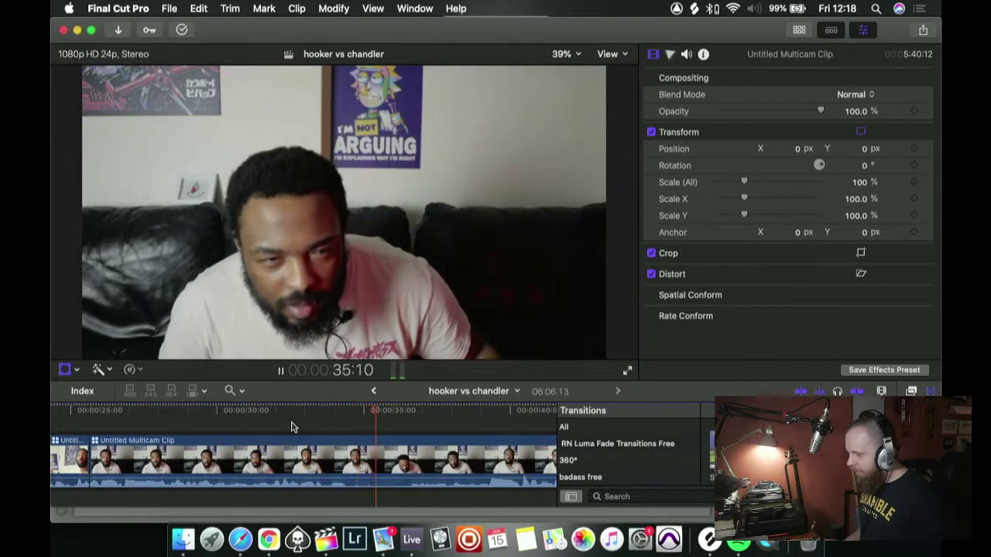
- Cut the wide clip at 00:00:34:13, switching the footage after it to the close-up camera angle, and play back the result
left_click(303, 416)
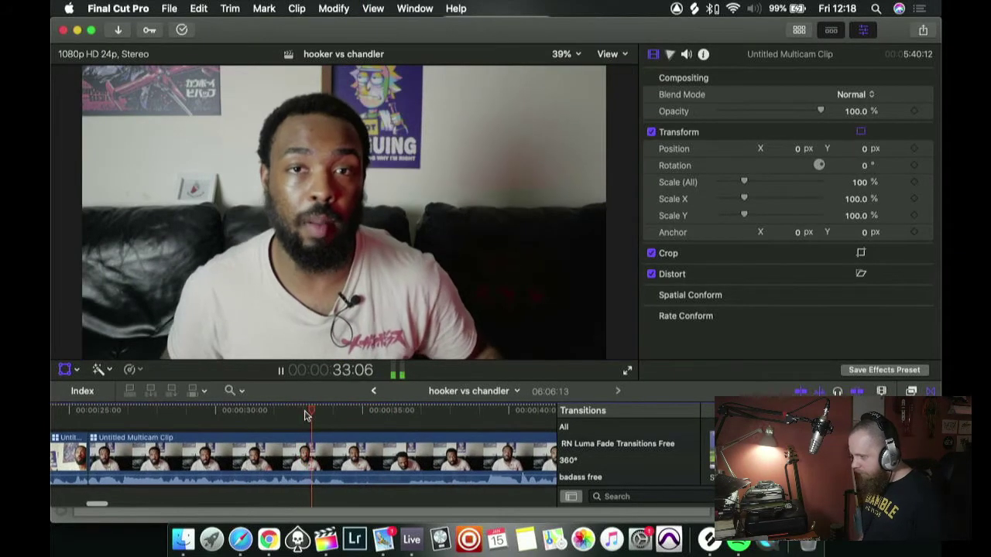
key("space")
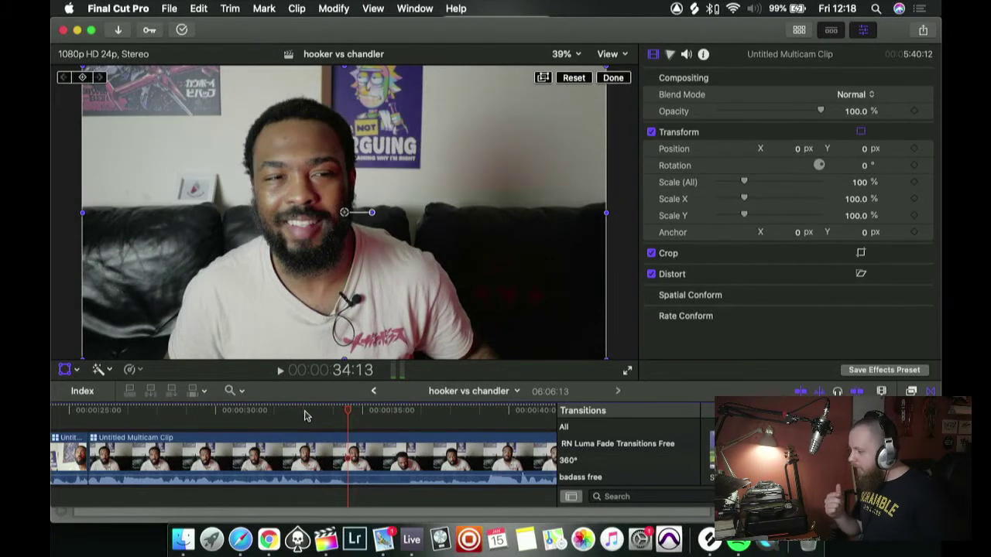
key("2")
key("space")
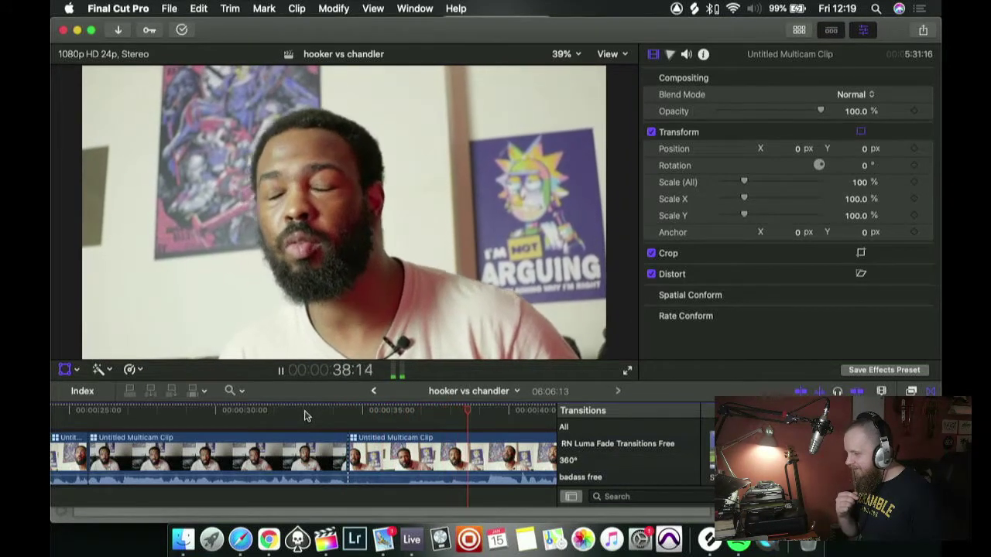
- Stop playback around 00:00:39:04, step back to 00:00:38:22 and cut the close-up clip there
key("space")
key("shift+t")
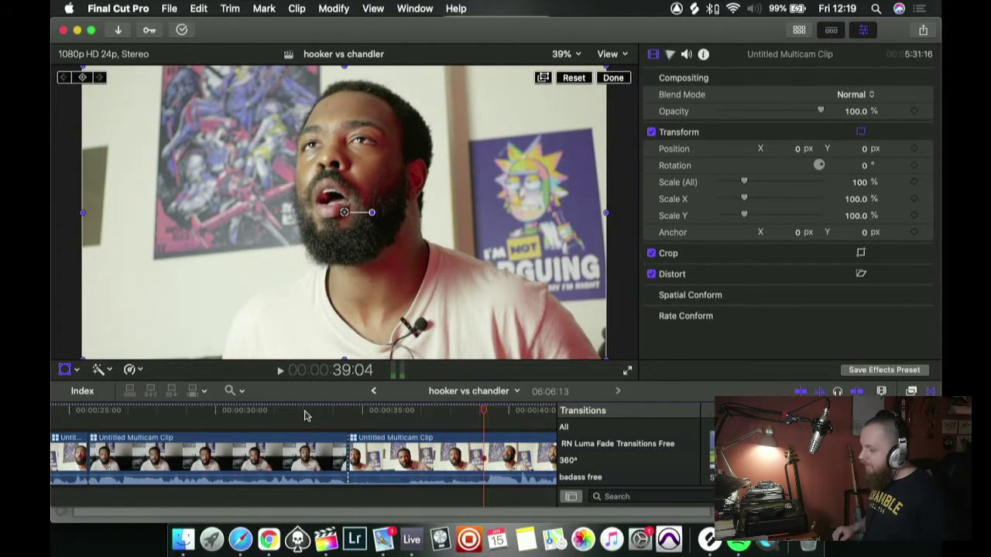
key("Left")
key("Left")
key("Left")
key("Left")
key("Left")
key("Left")
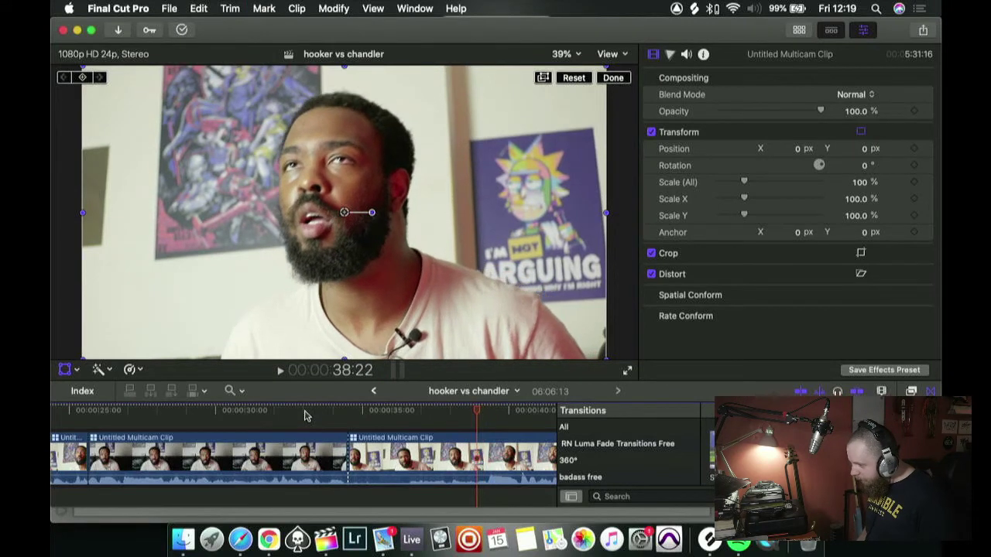
key("super+b")
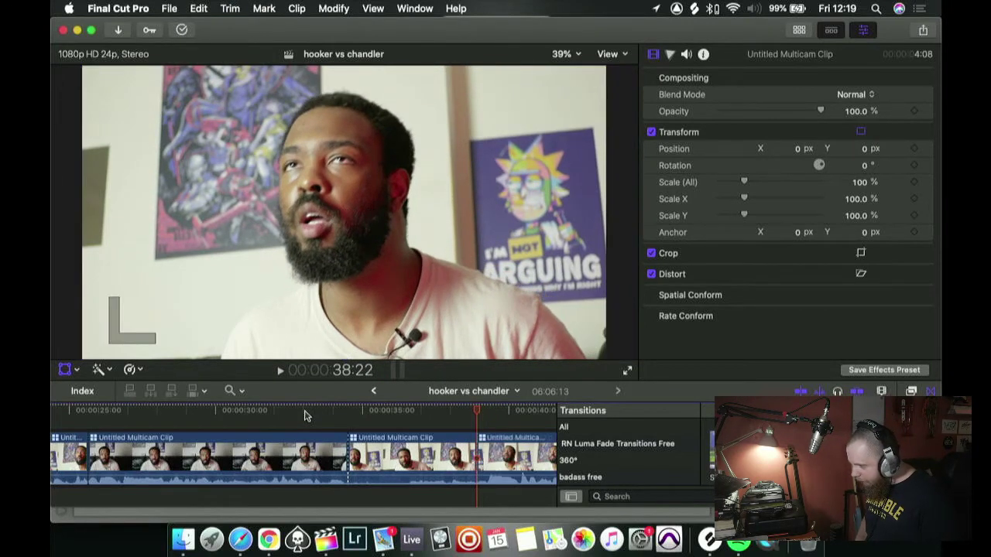
- Remove the footage from 00:00:38:22 to 00:00:40:11 and switch the clip after the cut to the wide camera angle
key("l")
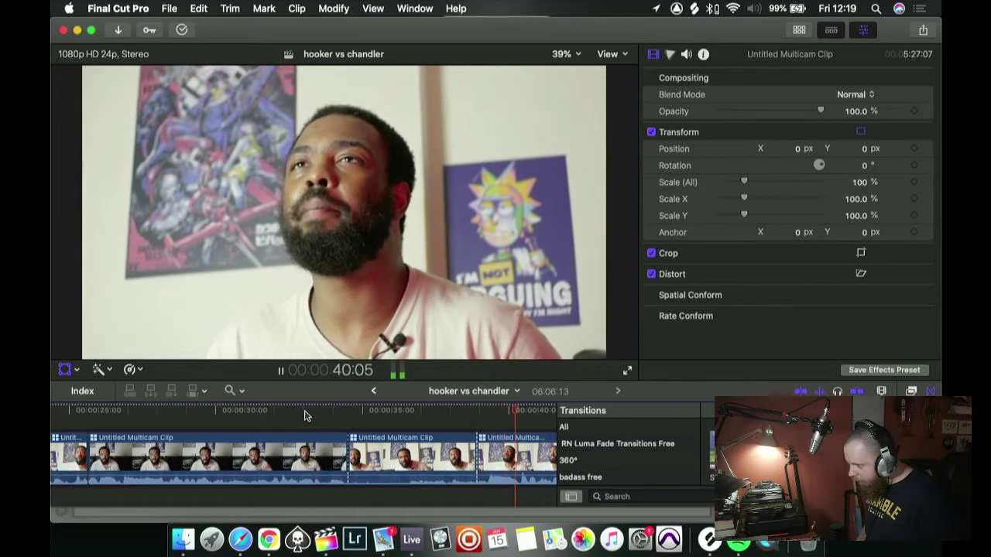
key("k")
key("Left")
key("Left")
key("Left")
key("Left")
key("Left")
key("Left")
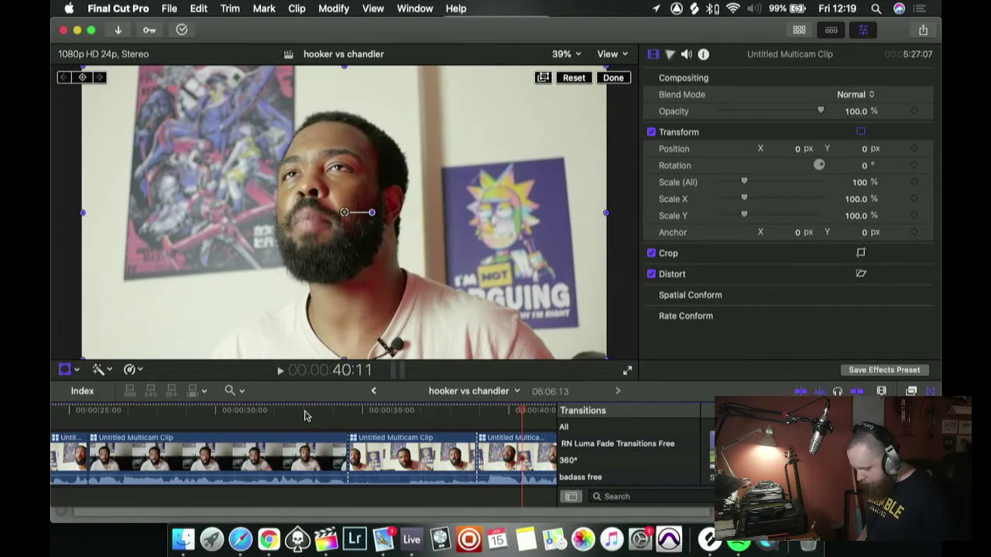
key("Up")
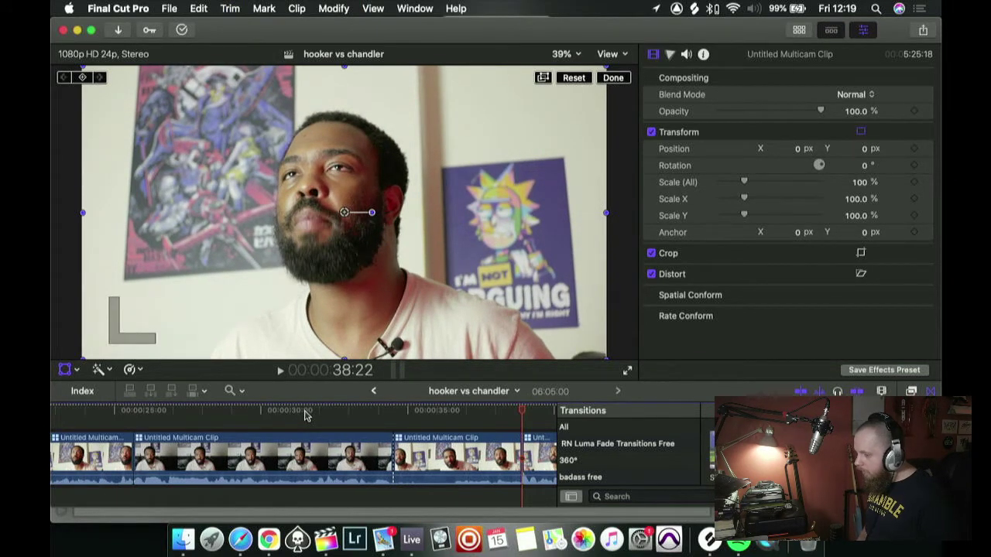
key("alt+2")
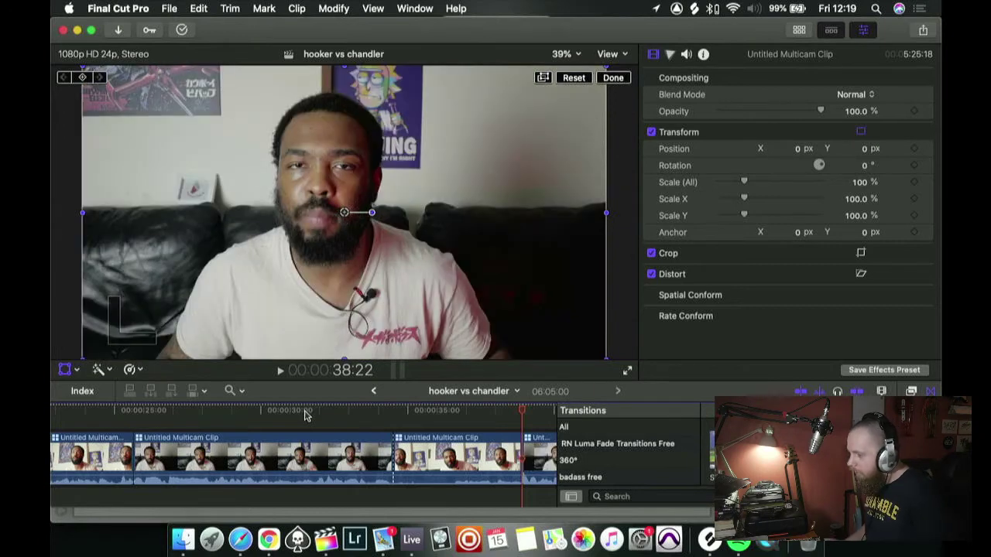
- Play across the 00:00:38:22 cut and on through the wide clip, replaying it to judge the next cut point
left_click(352, 412)
key("space")
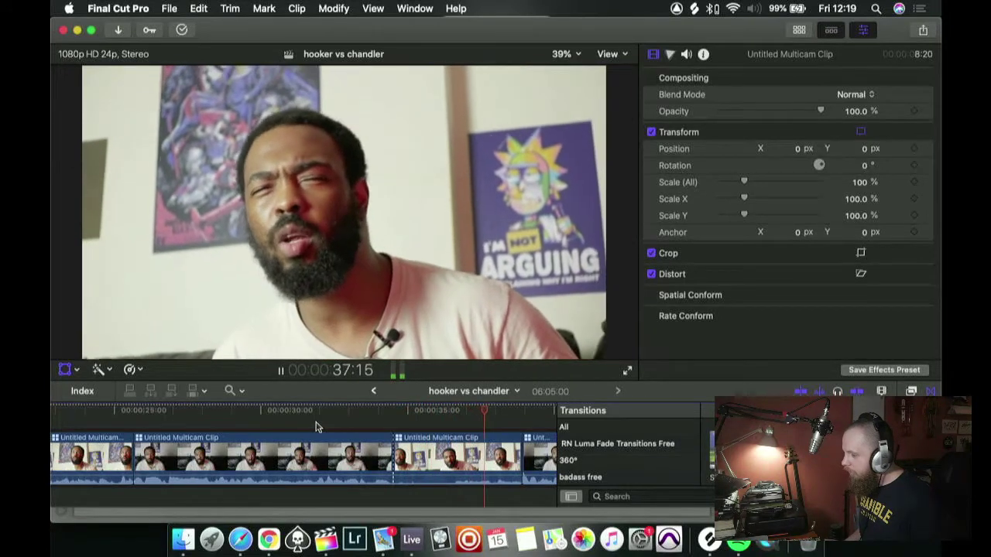
scroll(319, 425, "right", 1)
scroll(316, 426, "right", 5)
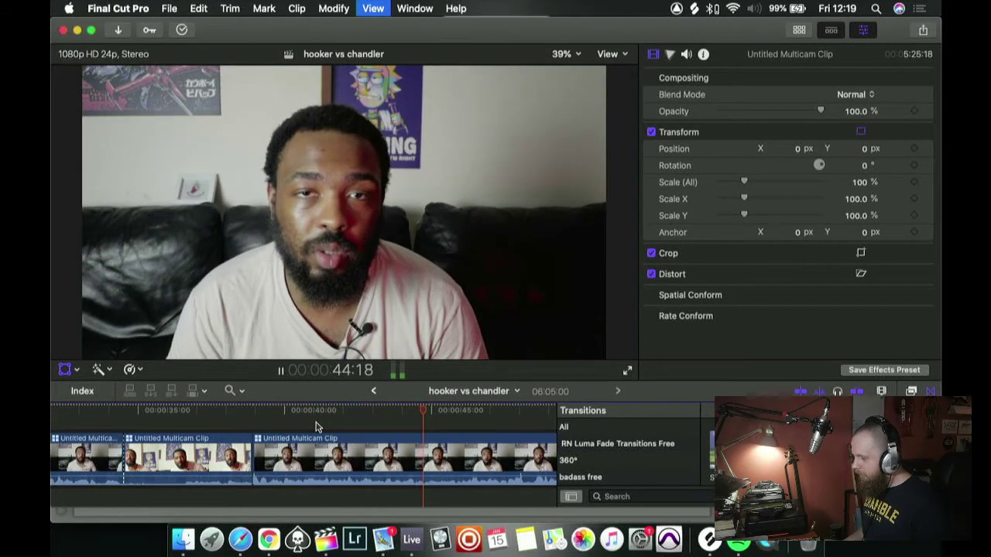
scroll(359, 427, "right", 2)
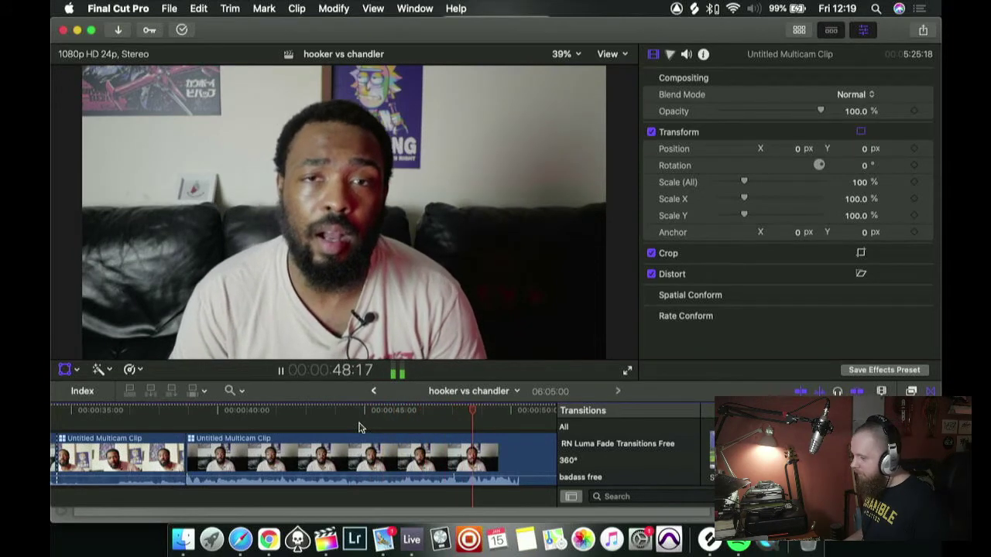
left_click(391, 414)
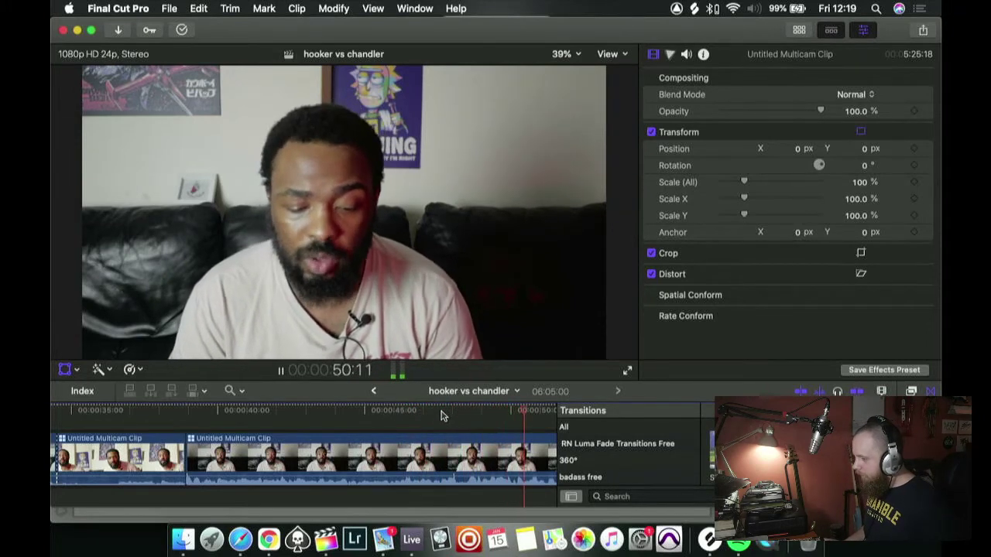
left_click(187, 418)
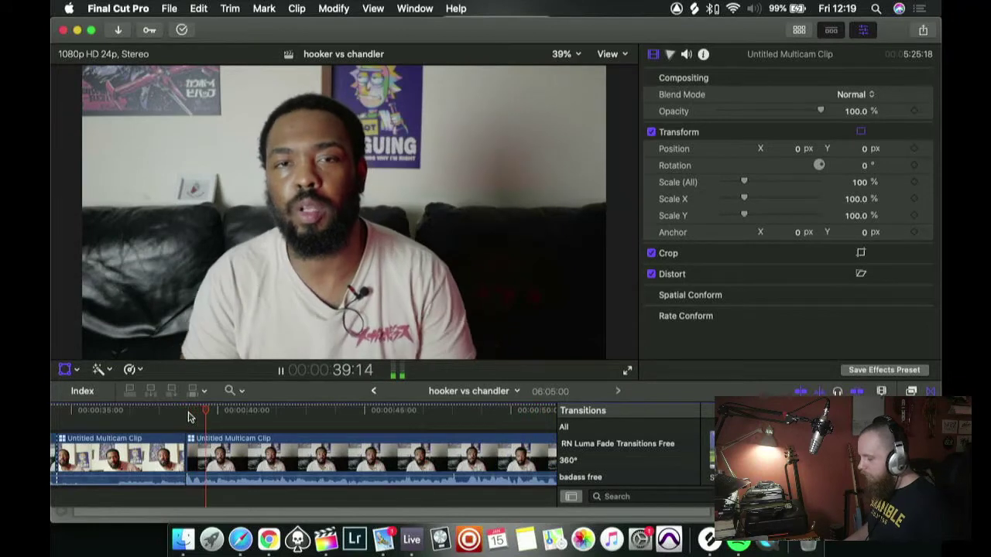
scroll(232, 441, "right", 3)
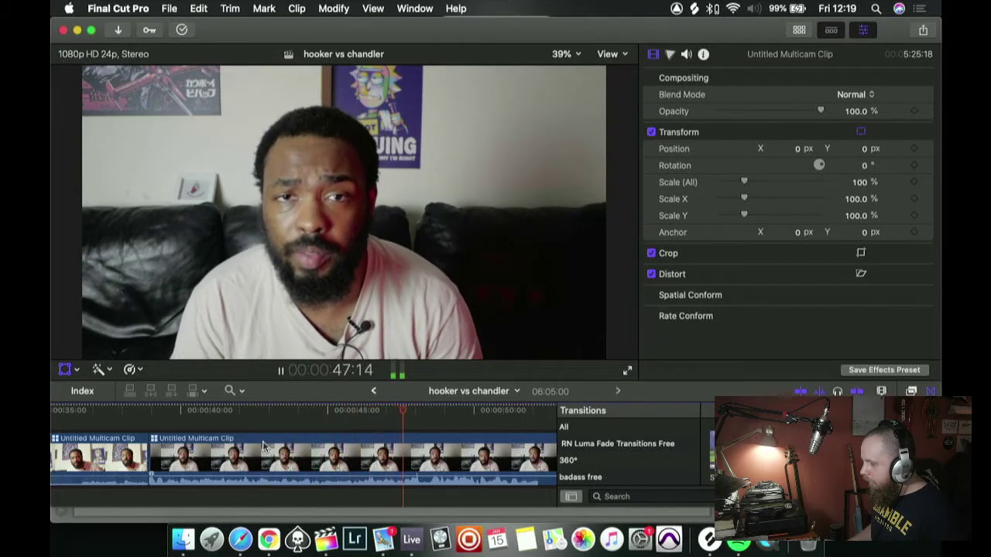
- Replay the wide clip around 47 seconds and cut it at 00:00:48:03
scroll(290, 438, "left", 1)
key("space")
key("shift+t")
key("space")
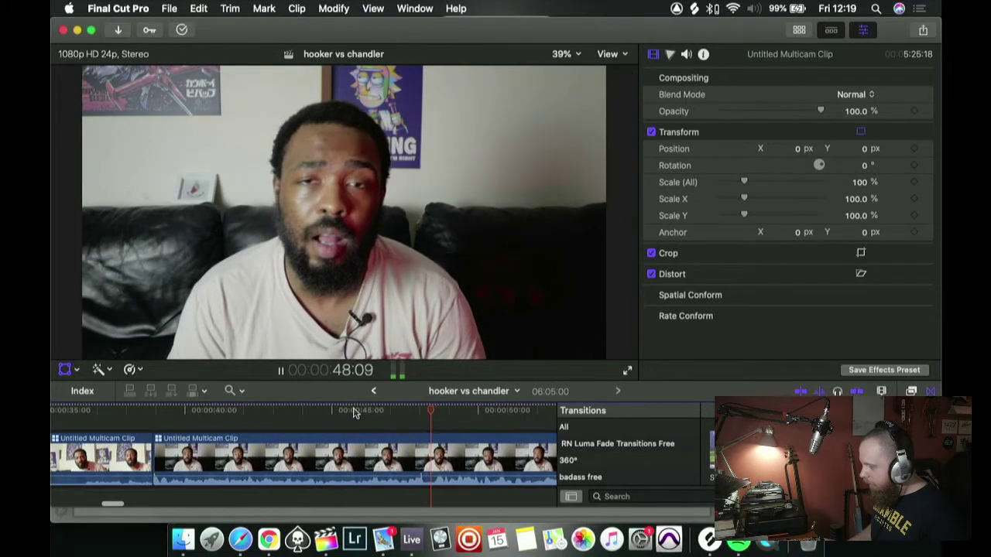
left_click(411, 416)
key("space")
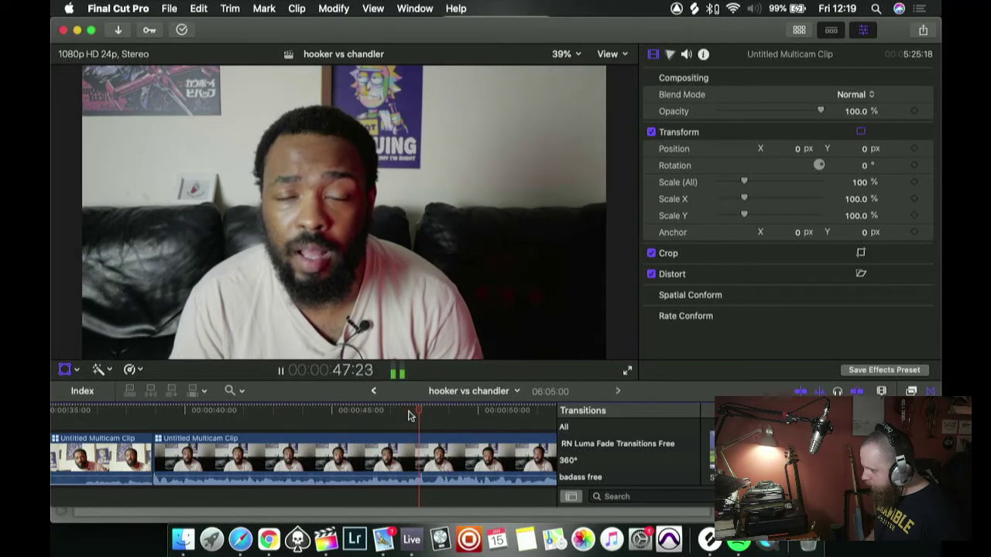
key("cmd+b")
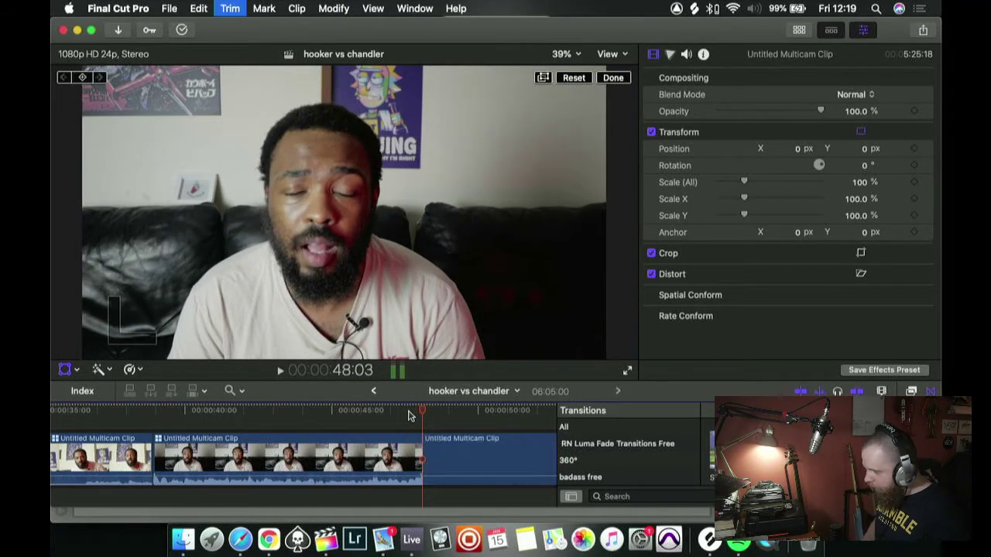
- Remove the footage from 00:00:48:03 to 00:00:48:21 and play on from the cut
key("Left")
key("Left")
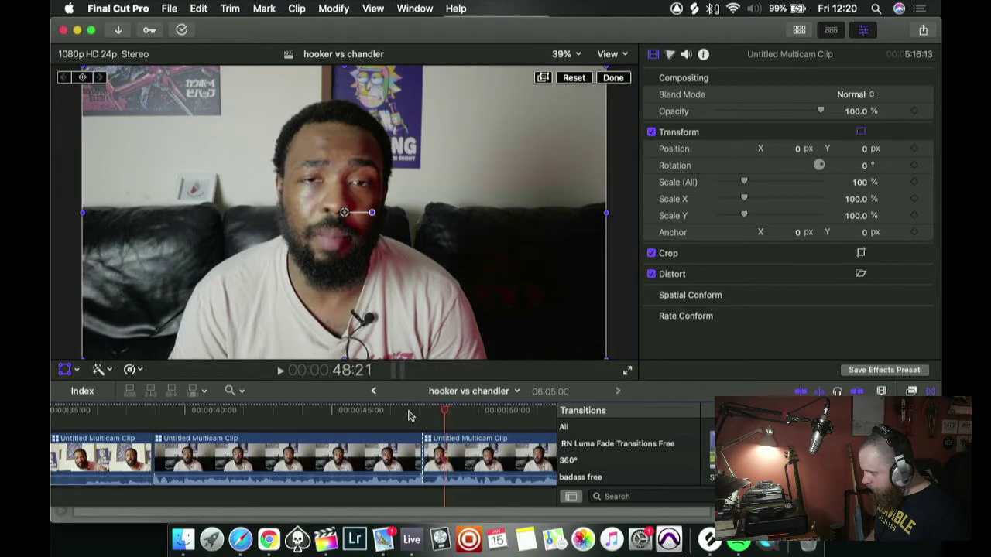
key("Up")
key("space")
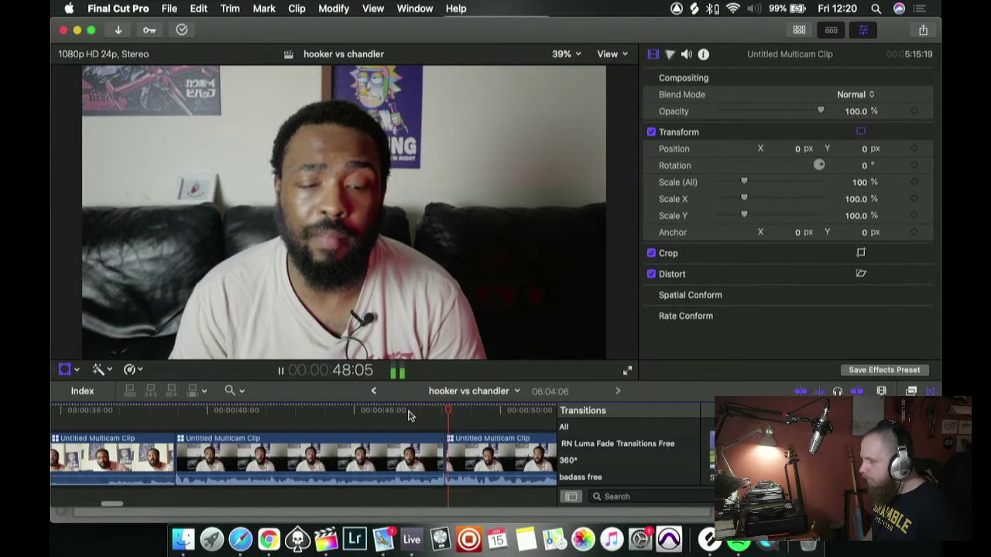
- Scale the wide clip after the 00:00:48:03 cut to 118% and play back across the cut
key("shift+t")
key("space")
key("Up")
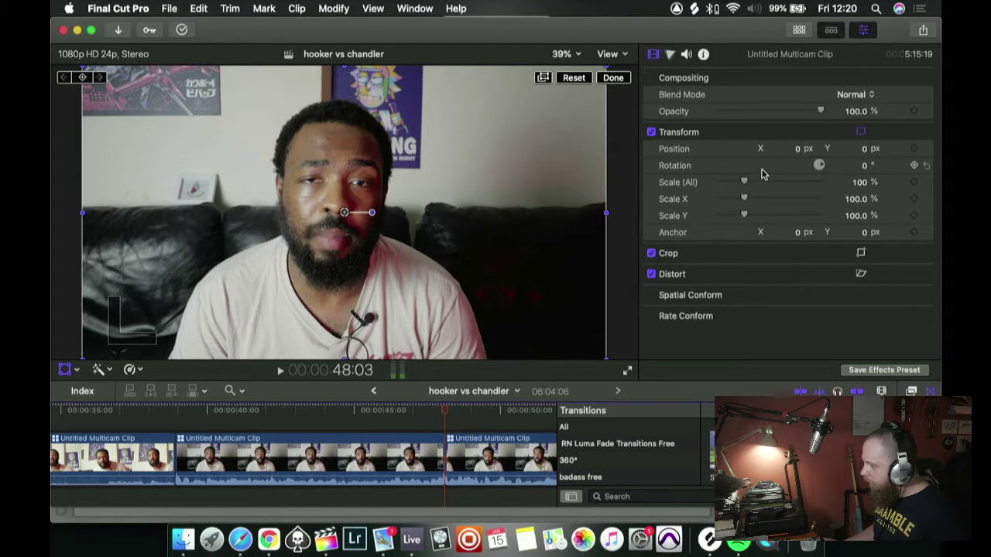
left_click_drag(745, 182, 749, 185)
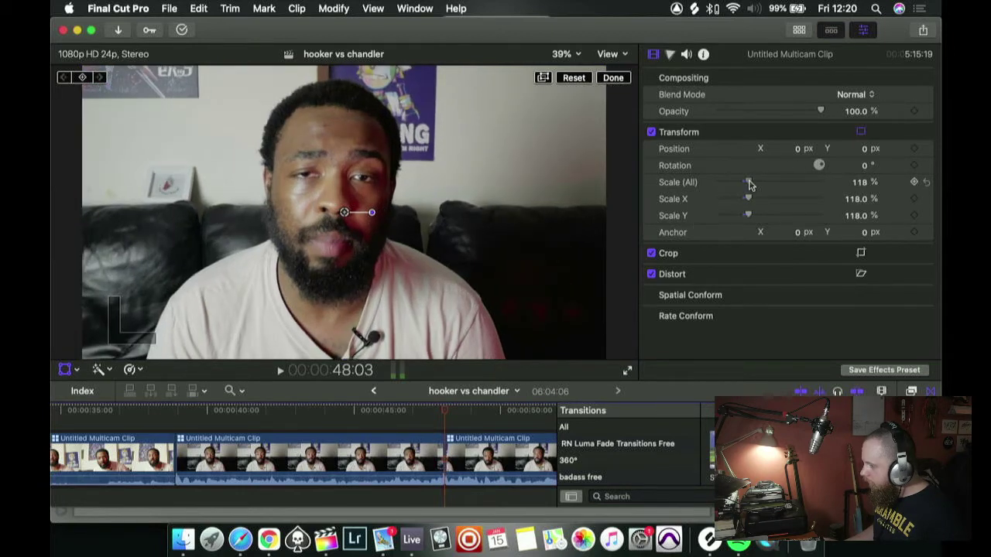
left_click(426, 413)
key("space")
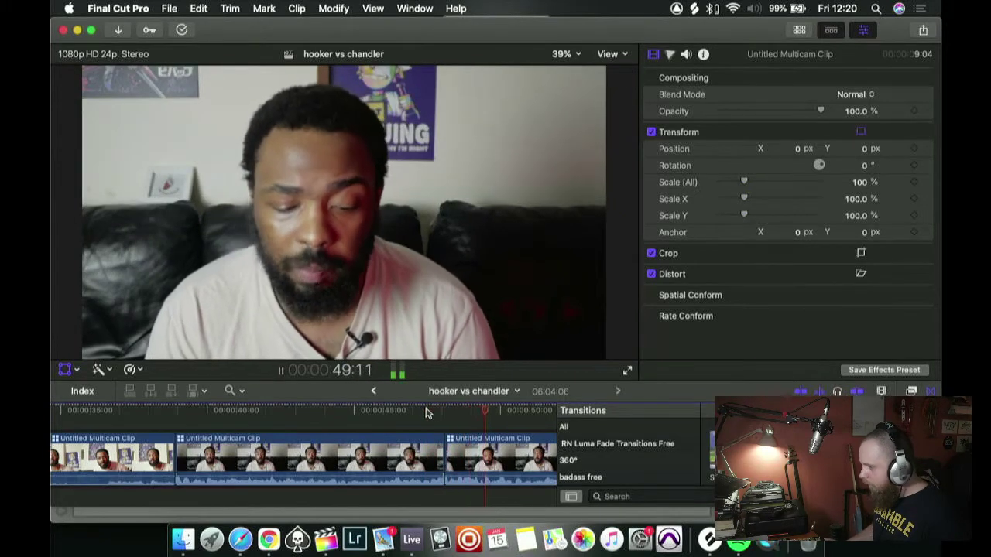
- Review the punched-in clip up to about 56 seconds and cut it at 00:00:54:17
scroll(426, 411, "right", 3)
scroll(285, 440, "right", 3)
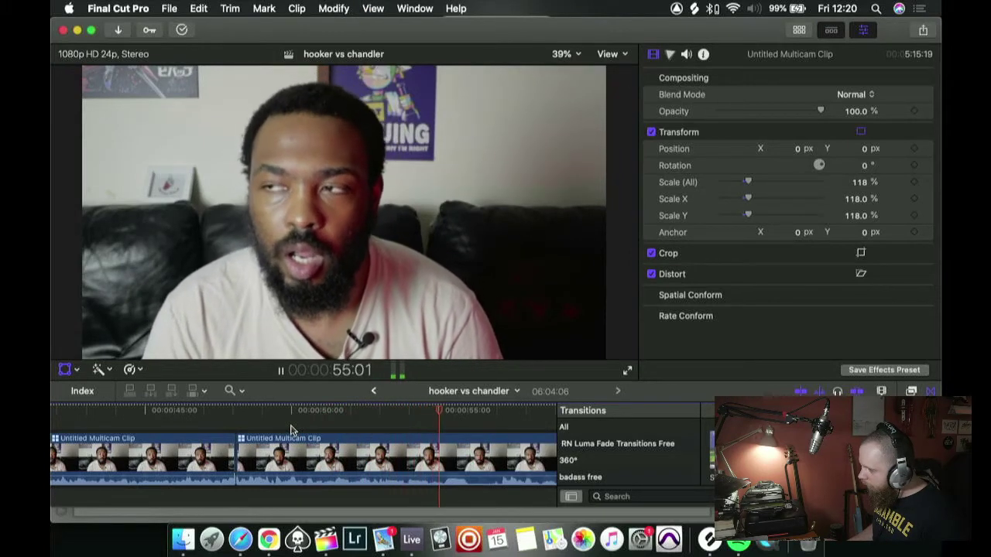
key("space")
mouse_move(438, 413)
left_mouse_down()
mouse_move(424, 416)
mouse_move(444, 419)
left_mouse_up()
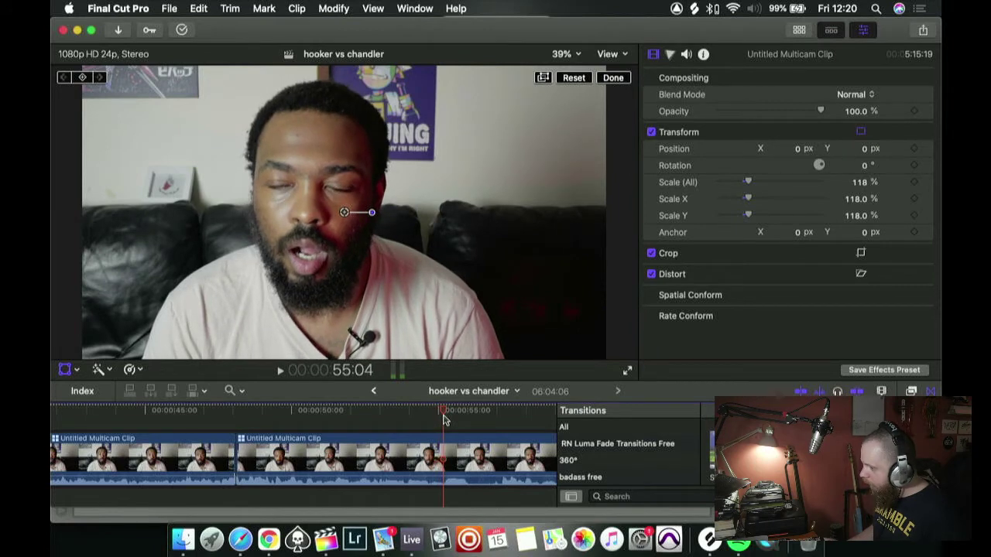
key("space")
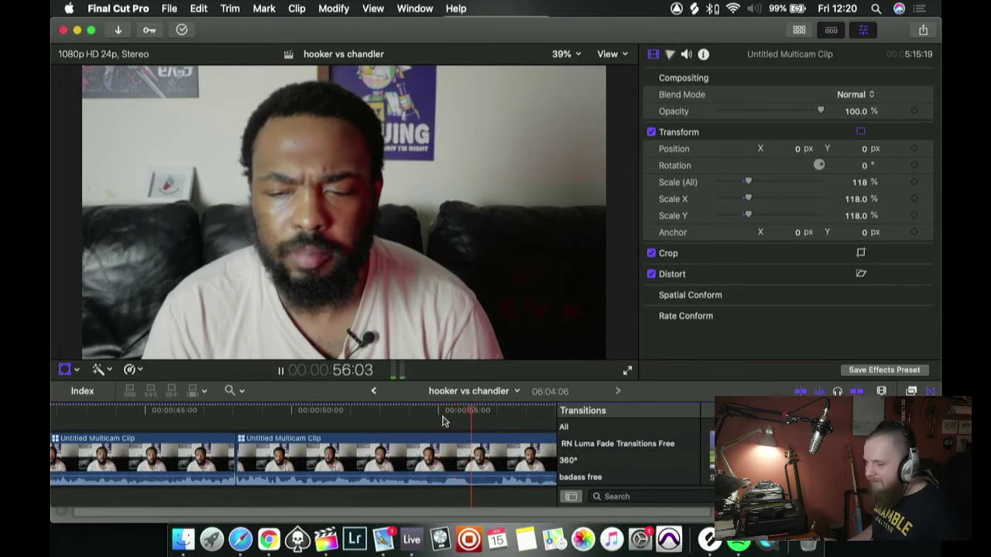
left_click_drag(474, 416, 408, 424)
key("space")
key("shift+t")
key("Left")
key("Left")
key("super+b")
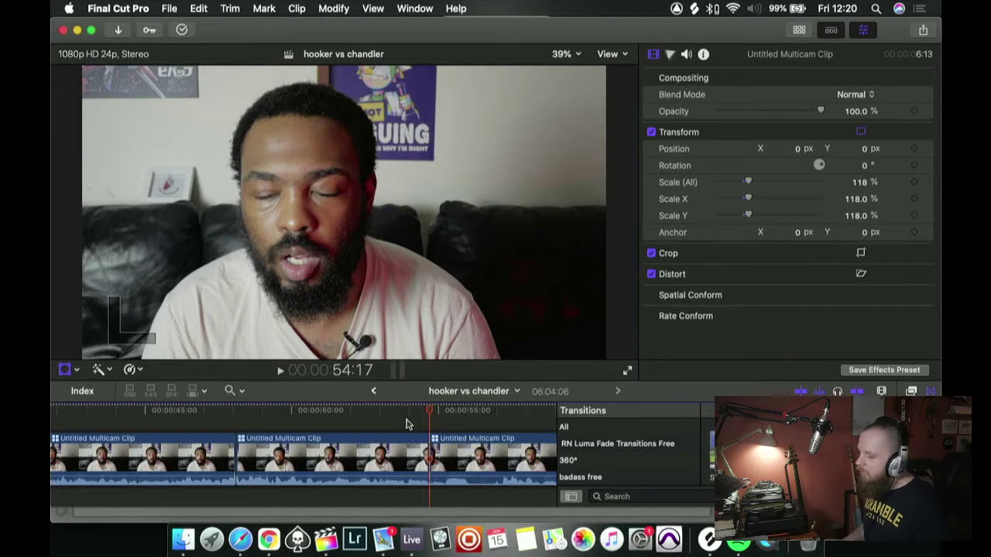
- Remove the footage from 00:00:54:17 to 00:00:57:06 and play back the result around the cut
scroll(447, 414, "right", 3)
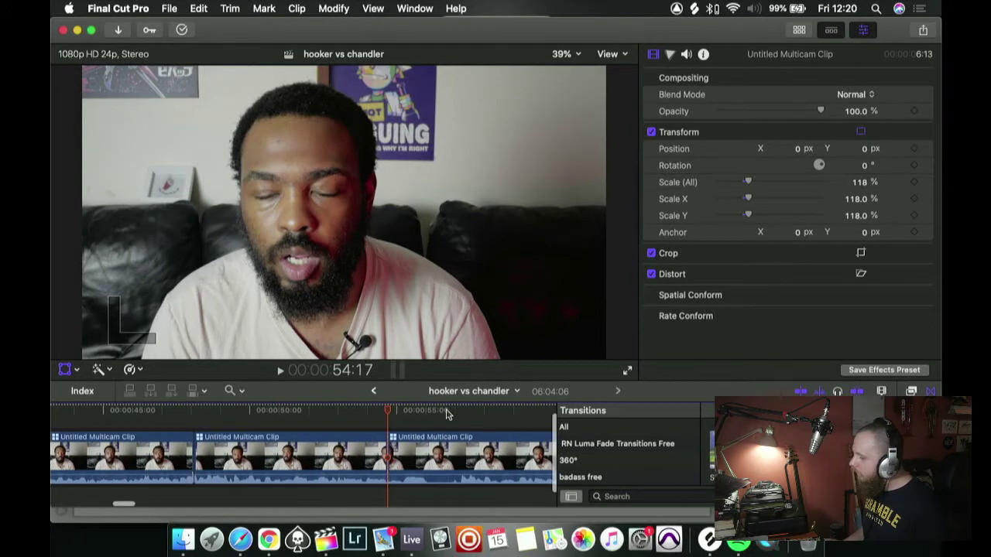
left_click(455, 411)
key("shift+t")
key("Right")
key("Right")
key("Right")
key("Right")
key("Right")
key("Right")
key("Right")
key("Right")
key("Right")
key("Right")
key("Right")
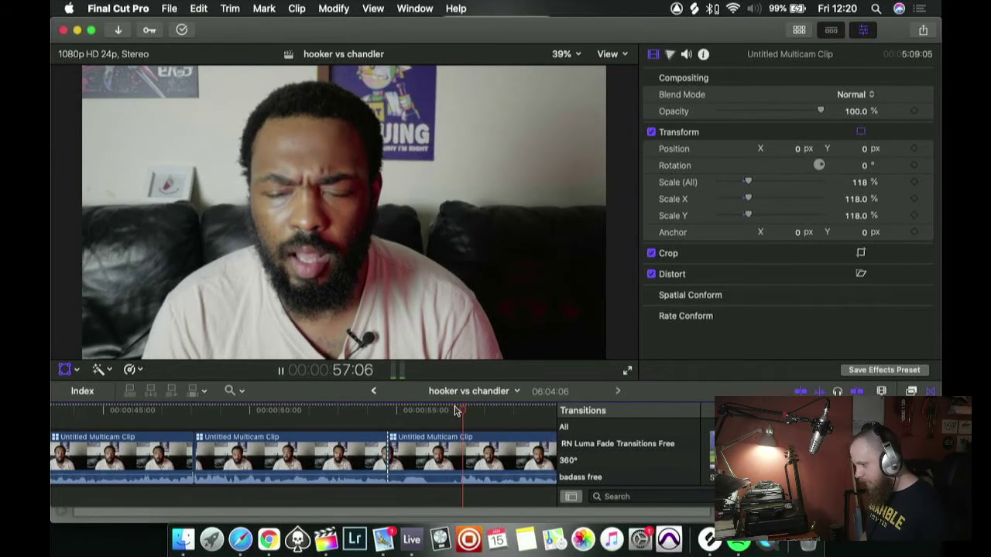
key("Left")
key("Left")
key("Left")
key("Left")
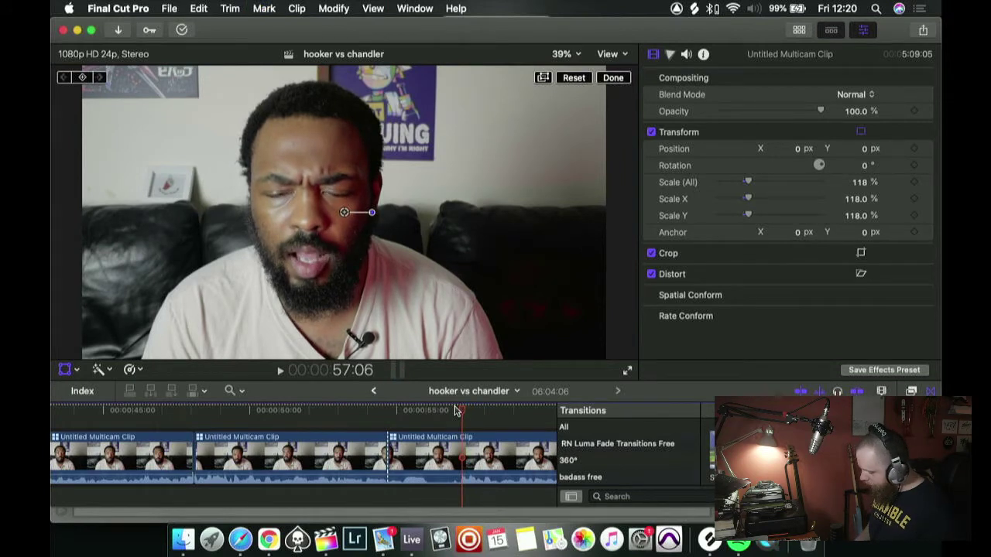
key("shift+slash")
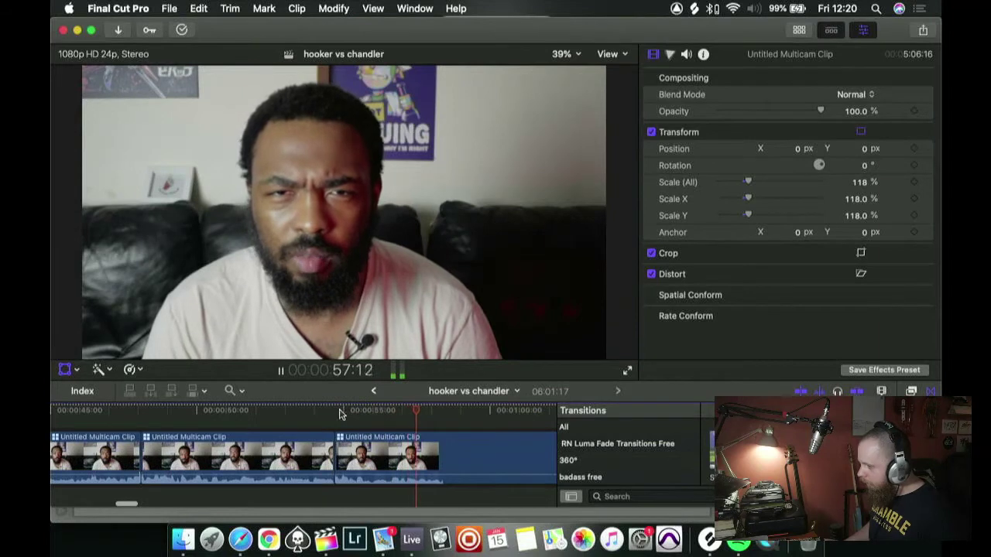
key("space")
- Reset the scale of the clip after the 00:00:54:17 cut to 100% and play back across the cut
key("shift+slash")
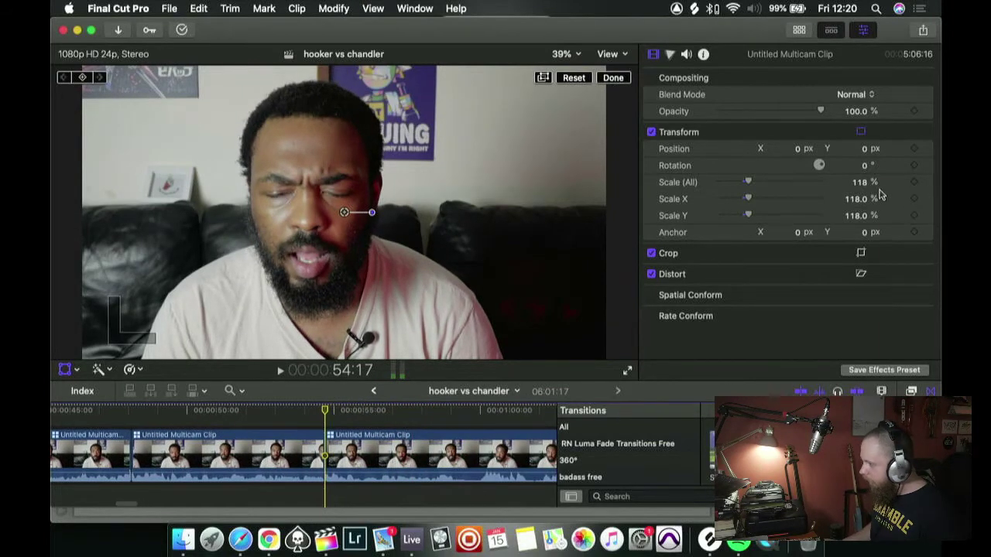
left_click(928, 186)
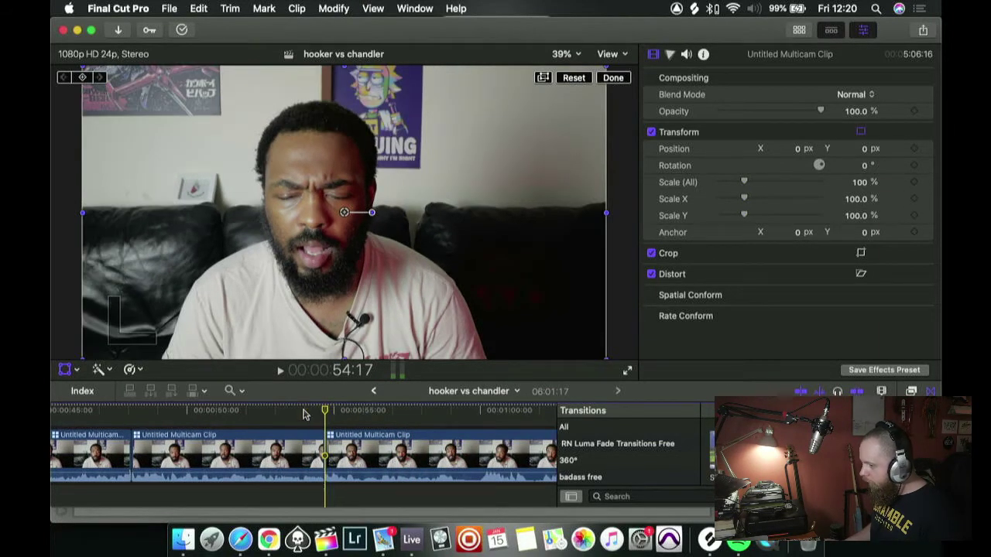
key("shift+slash")
key("super+z")
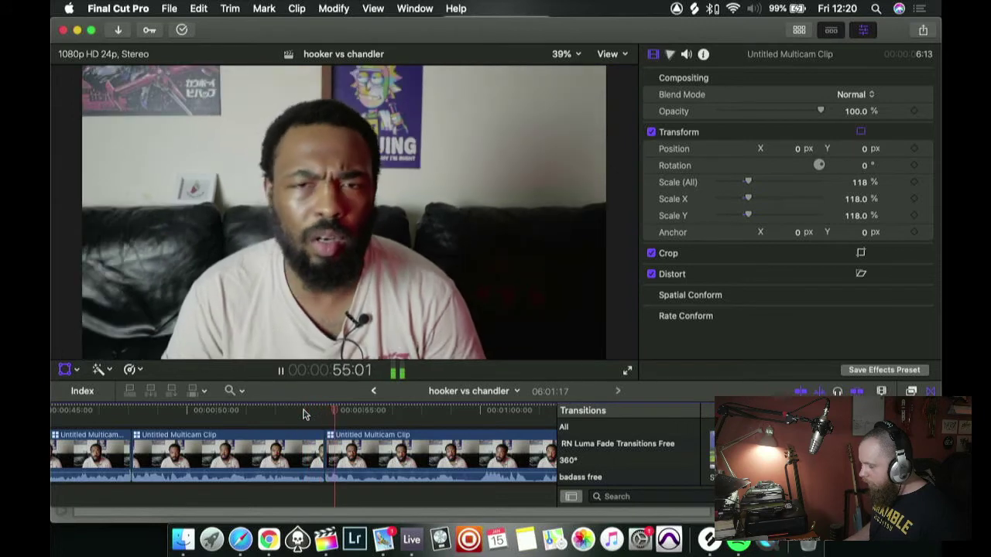
- Cut the wide clip at 00:00:59:02 and play on to 00:01:00:00
scroll(286, 422, "right", 3)
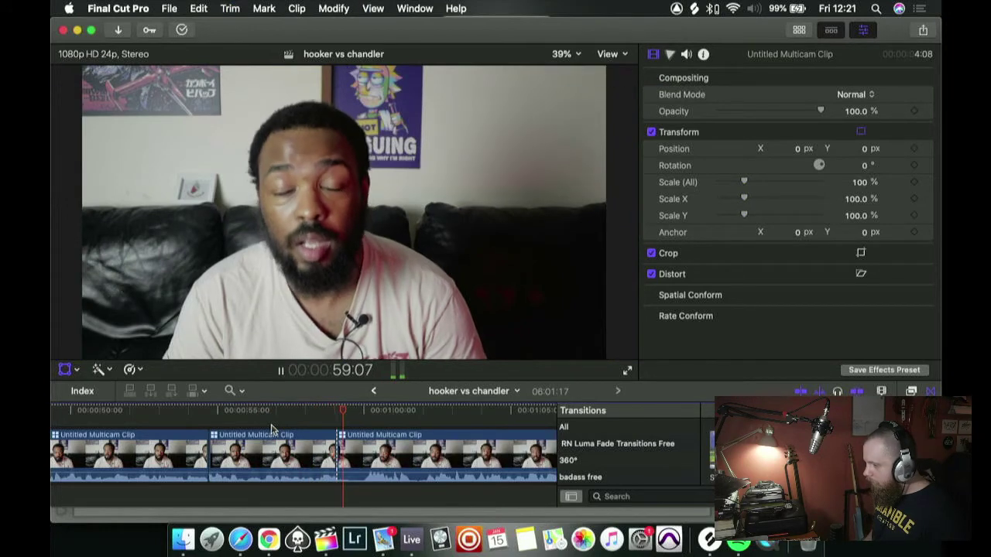
key("shift+t")
key("space")
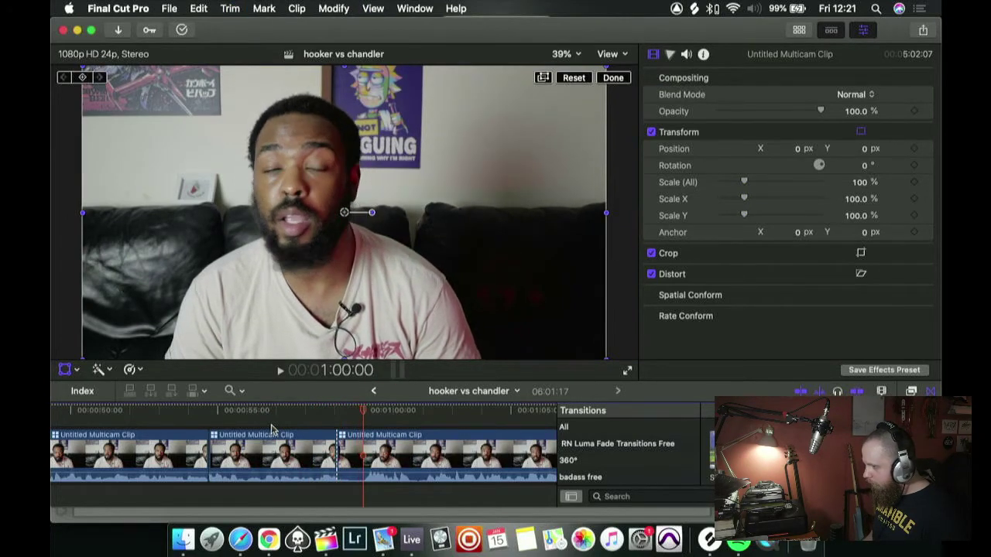
- Remove the footage from 00:00:59:02 to about 00:01:00:00 and switch the clip after the cut to the close-up camera angle
key("space")
key("Left")
key("Left")
key("Left")
key("Left")
key("Left")
key("Left")
key("Left")
key("Right")
key("Left")
key("Up")
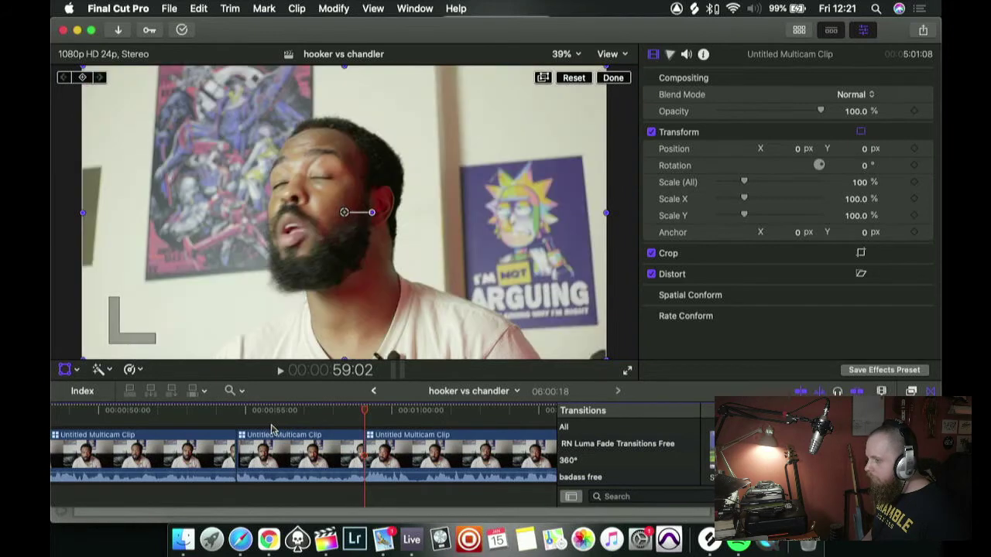
- Play back the close-up clip that follows the 00:00:59:02 cut, from its start to about 00:01:09
key("space")
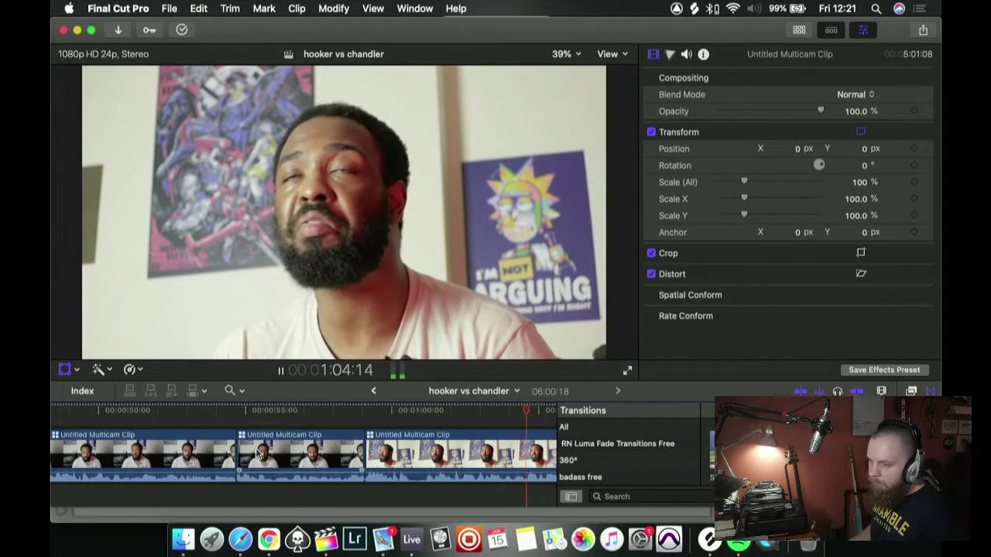
key("space")
key("shift+t")
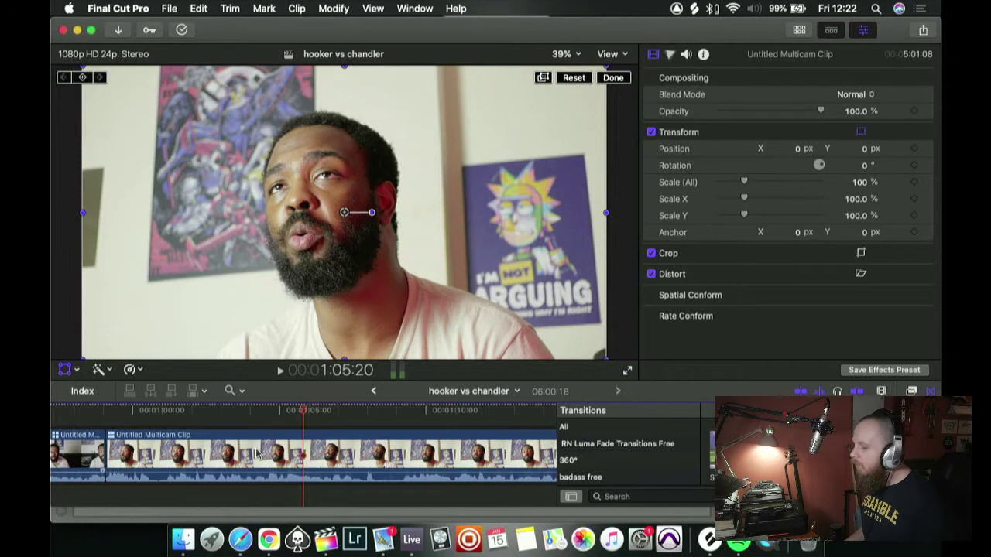
left_click(108, 422)
key("space")
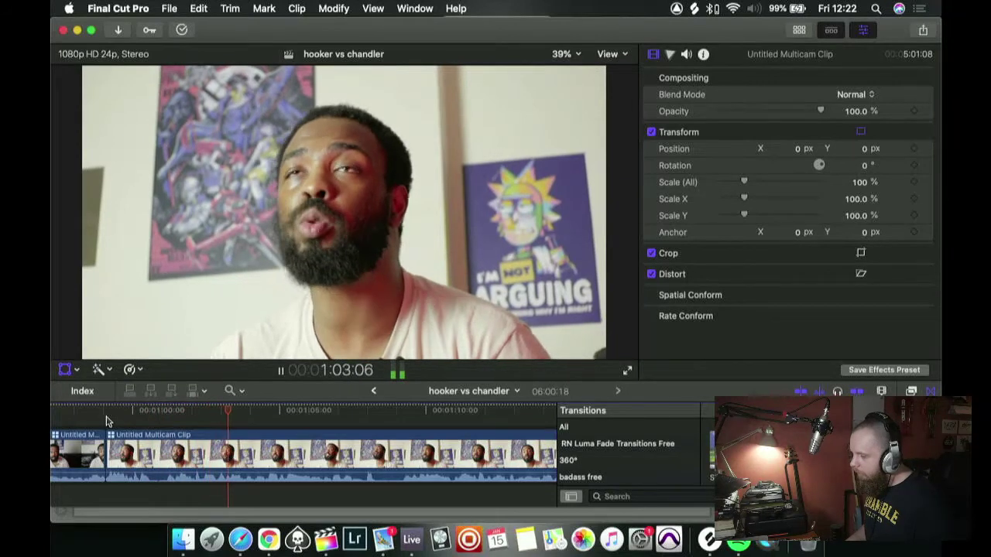
scroll(158, 451, "right", 3)
scroll(158, 450, "left", 5)
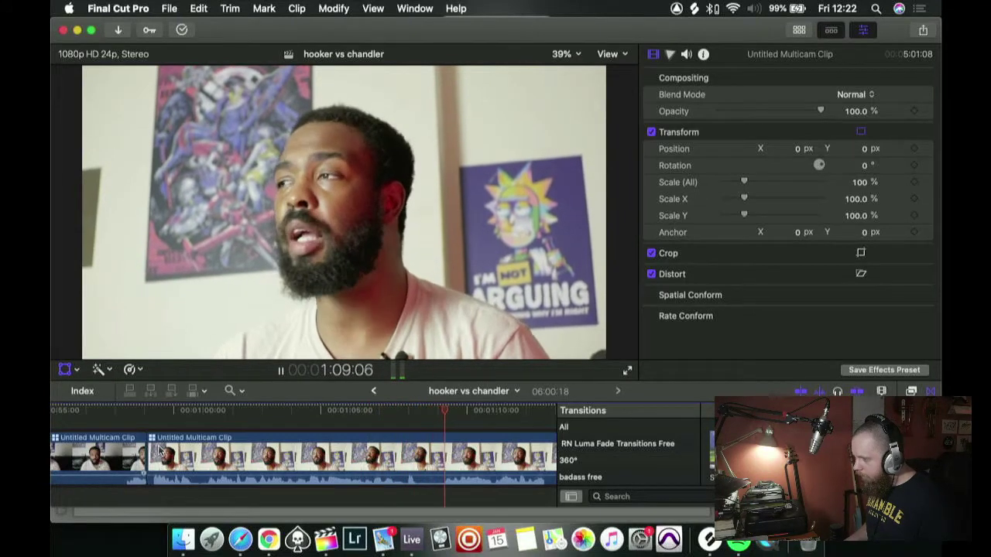
key("shift+t")
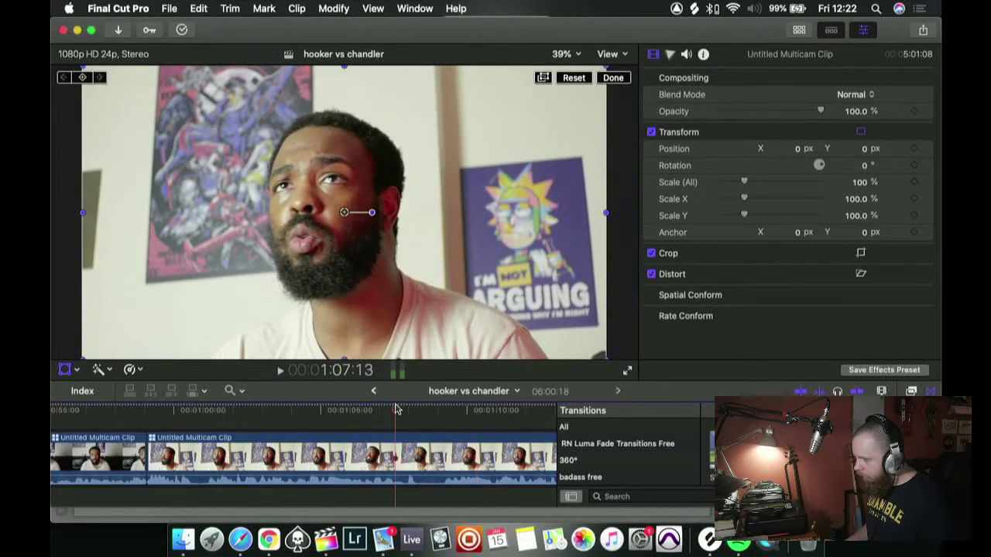
- Remove the footage from 00:01:08:08 to 00:01:09:06 and switch the clip after the cut to the wide camera angle
key("space")
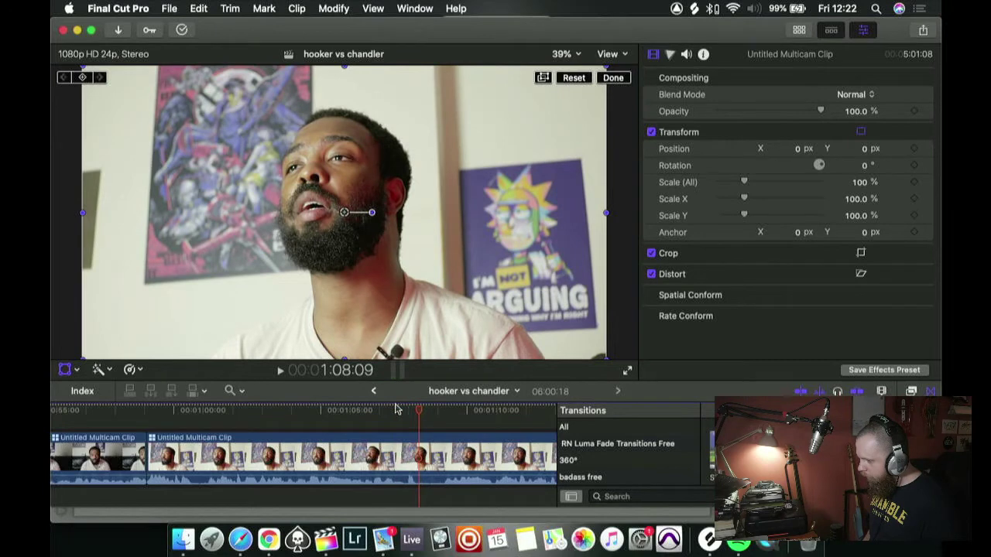
key("super+b")
key("space")
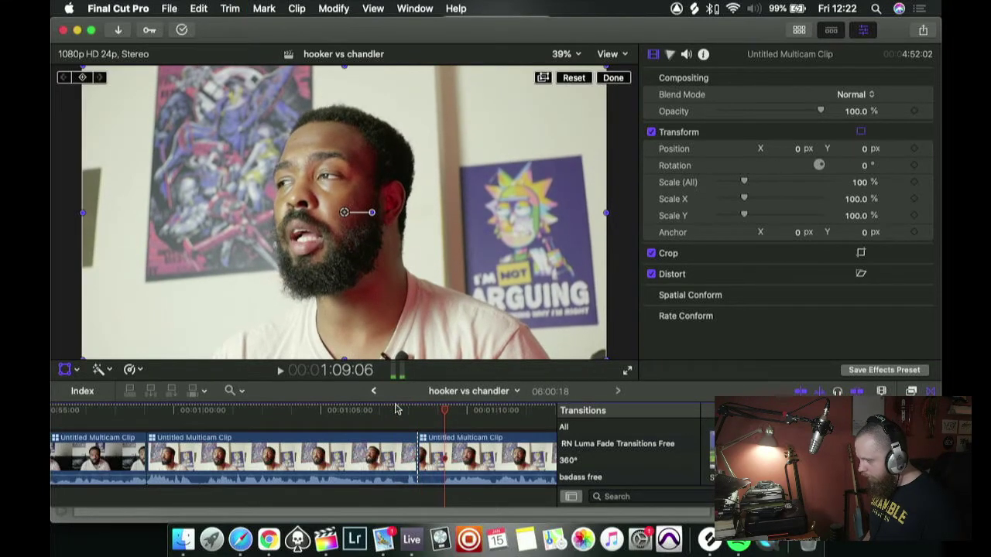
key("Up")
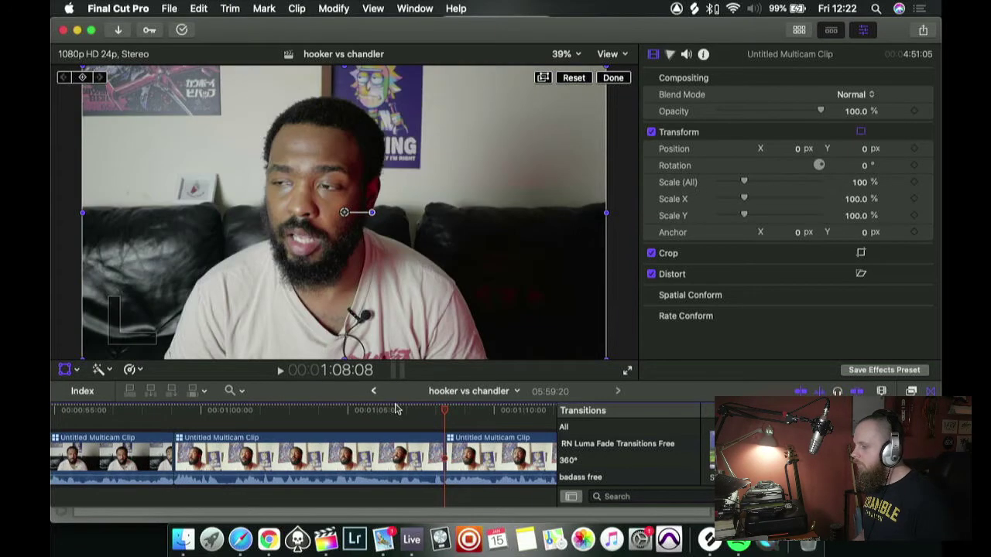
- Hide the transitions browser and replay the footage around the 00:01:08:08 cut
key("space")
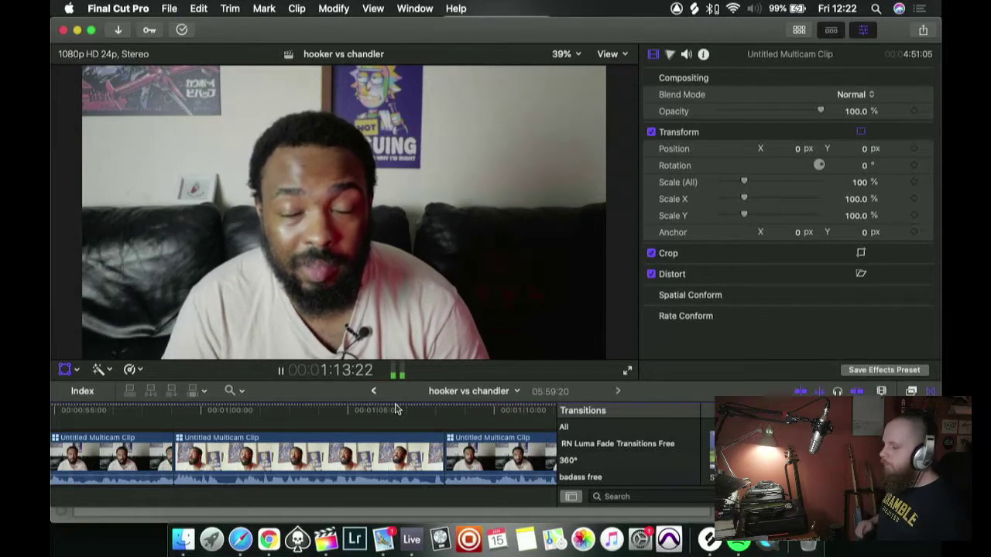
left_click(928, 392)
key("space")
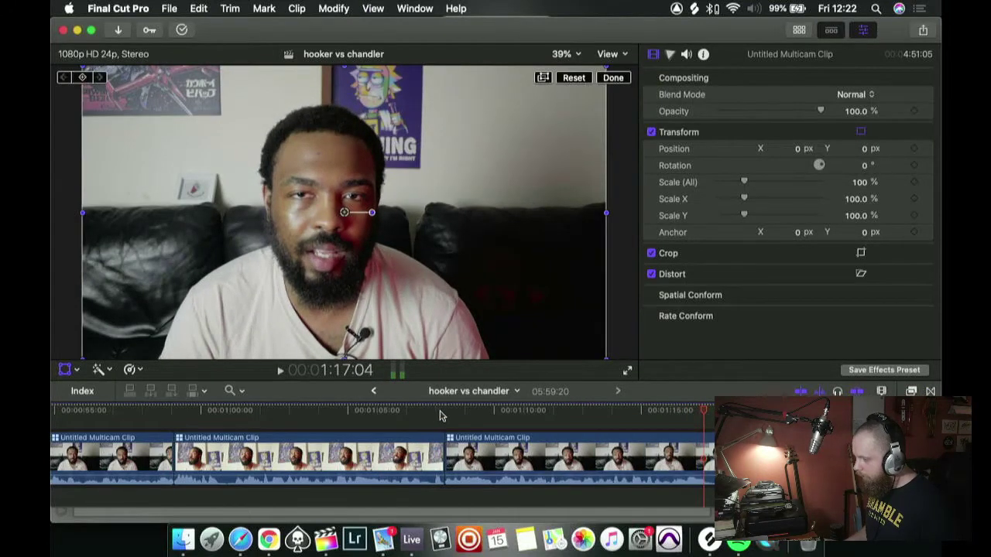
left_click(439, 417)
key("space")
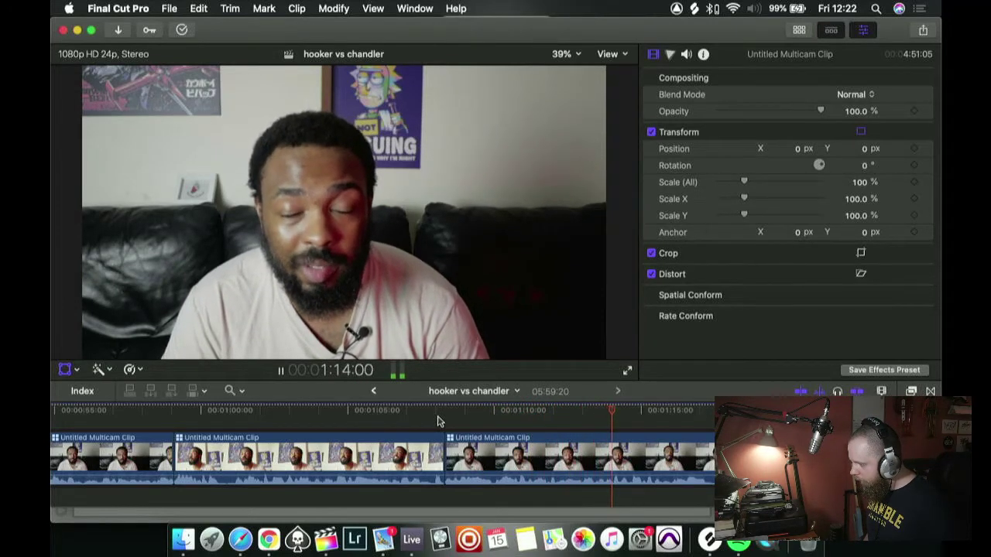
- Play on through the wide clip to about 00:01:27, looking for the next cut point
key("space")
key("j")
key("space")
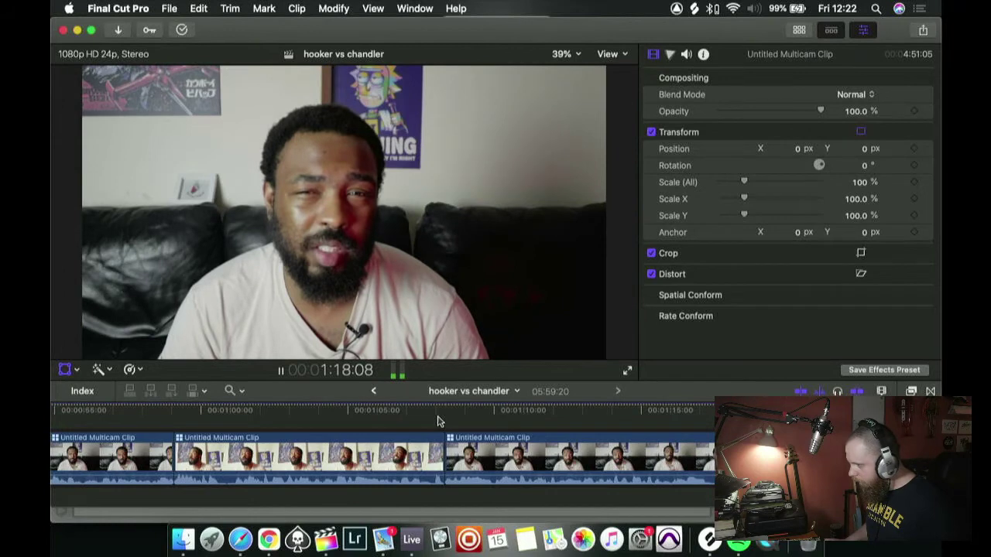
scroll(438, 457, "right", 5)
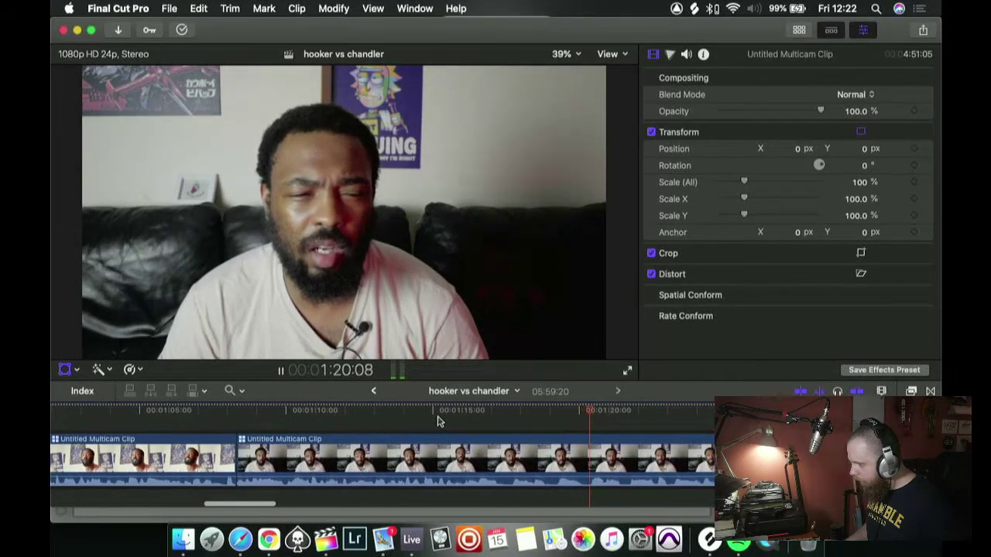
scroll(436, 457, "right", 5)
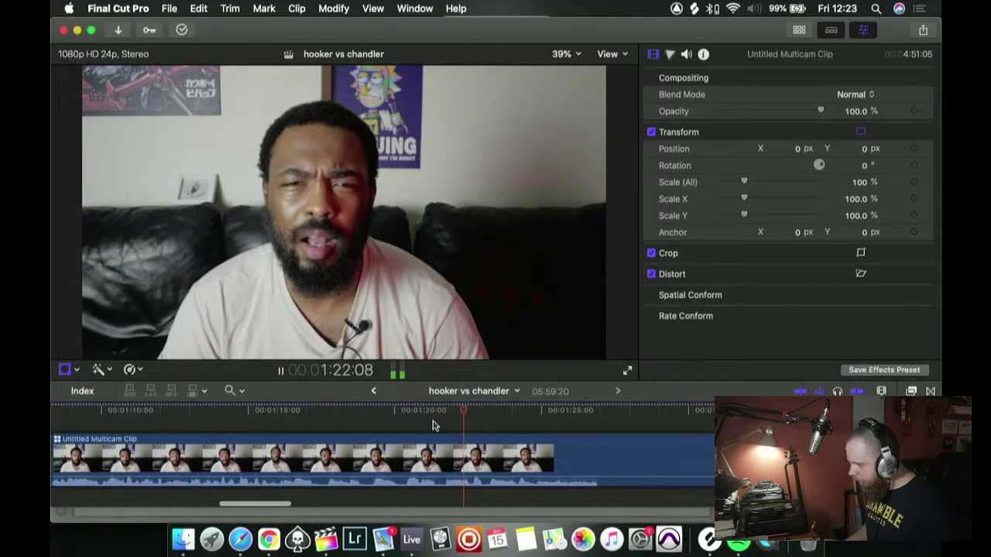
key("space")
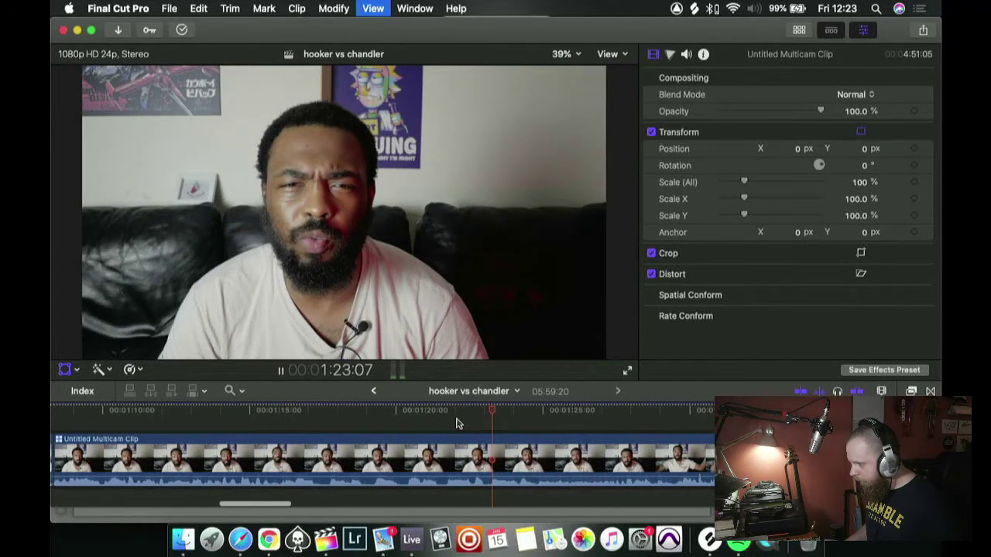
key("space")
key("shift+t")
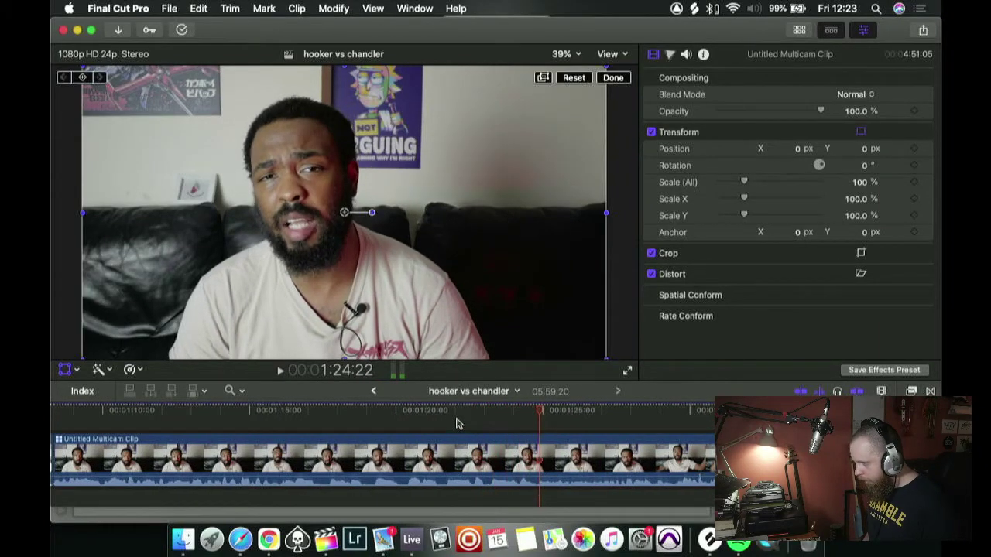
key("space")
scroll(457, 457, "right", 2)
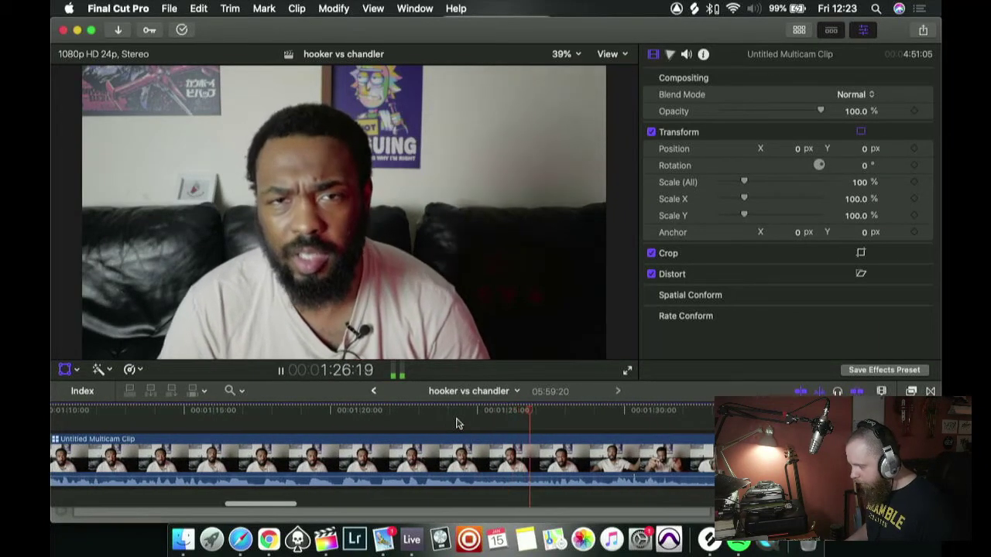
key("space")
key("space")
key("space")
- Cut the wide clip at 00:01:31:06, where the speaker points both hands at the camera
left_click(577, 412)
key("space")
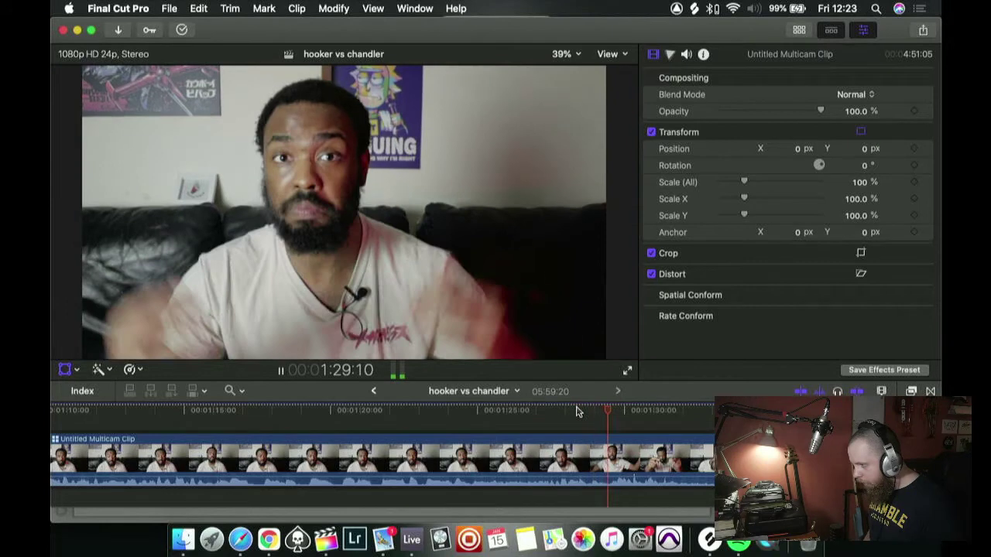
key("space")
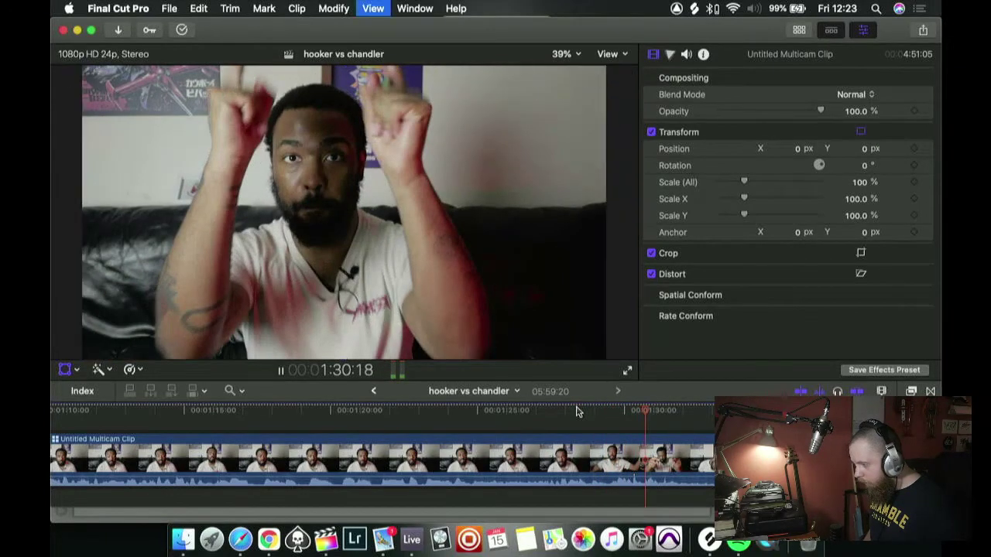
key("space")
key("space")
key("Left")
key("Left")
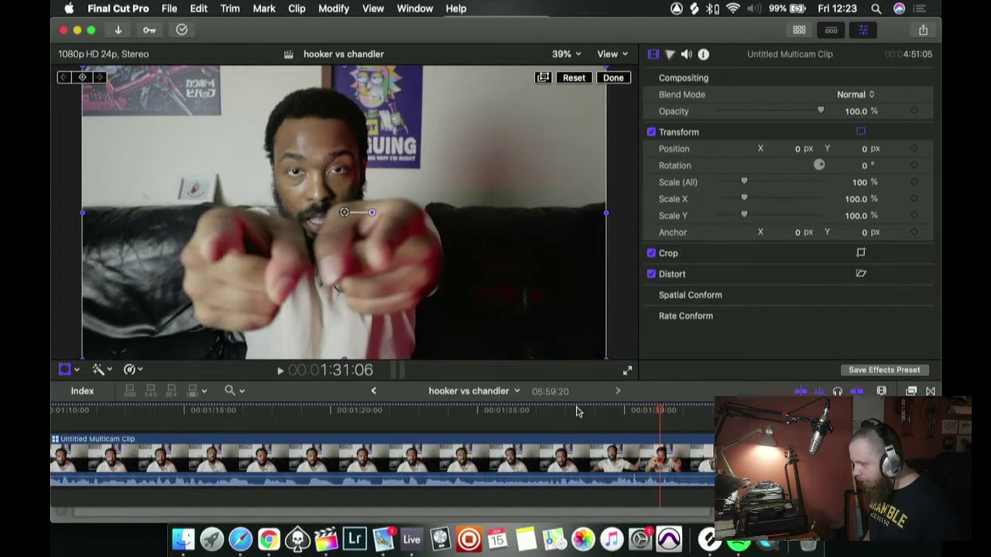
key("space")
key("space")
key("Left")
key("Left")
key("Left")
key("Left")
key("Left")
key("Left")
key("Left")
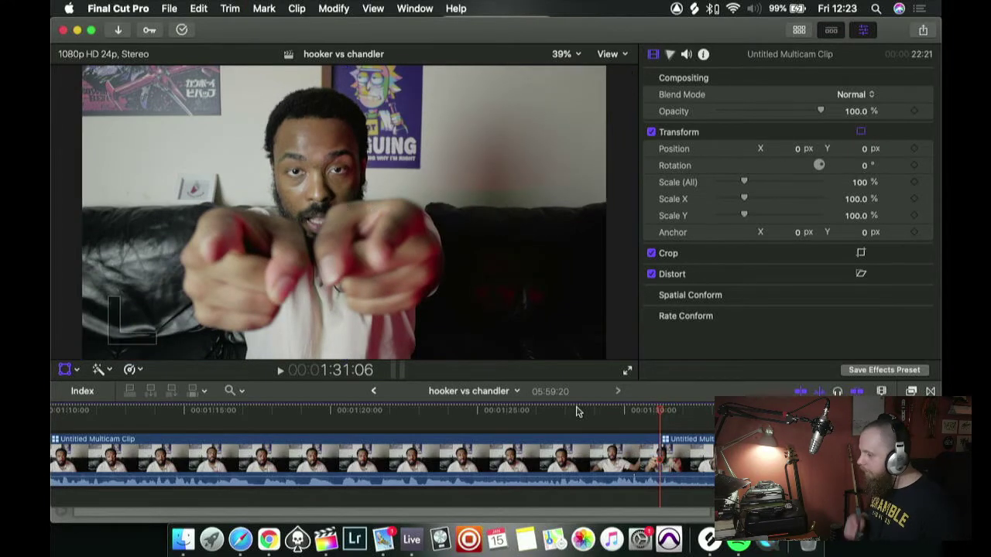
- Remove the footage from 00:01:31:06 to 00:01:35:12 and switch the clip after the cut to the close-up camera angle
key("space")
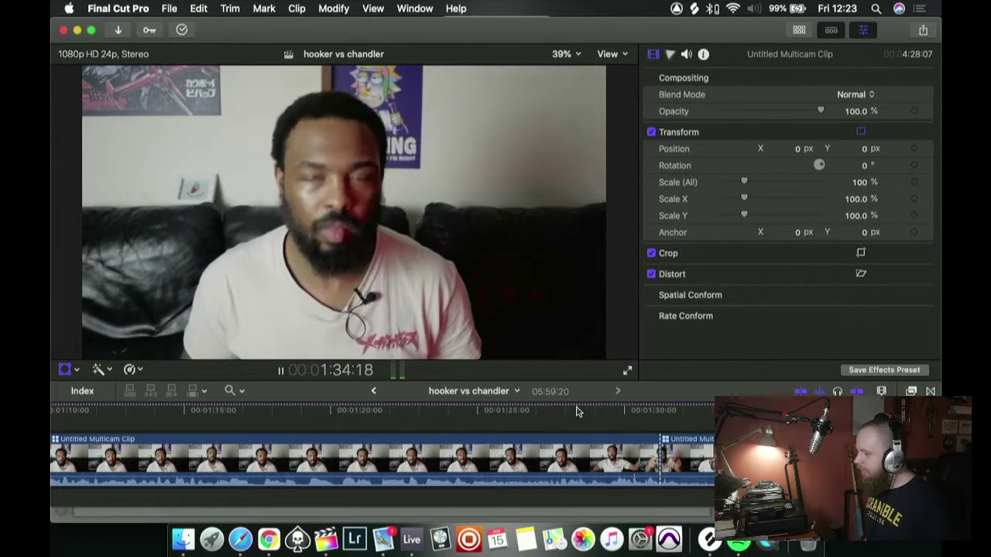
key("space")
key("shift+t")
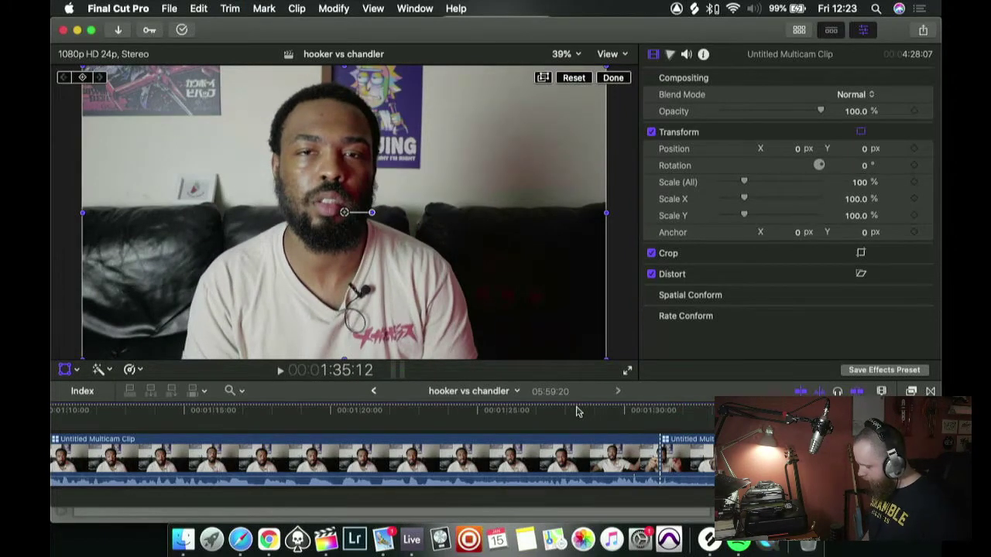
key("Up")
key("2")
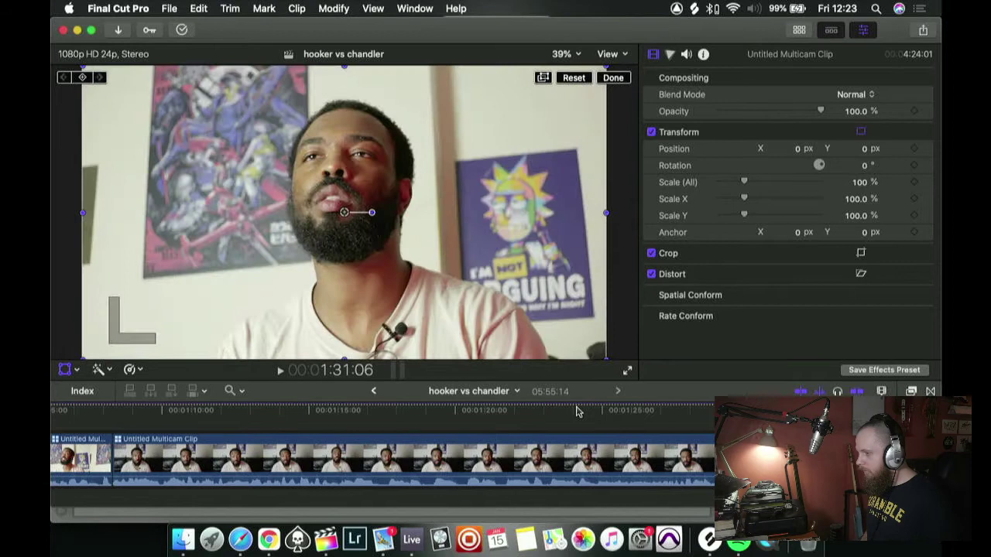
- Play back the change from wide to close-up across the 00:01:31:06 cut
key("space")
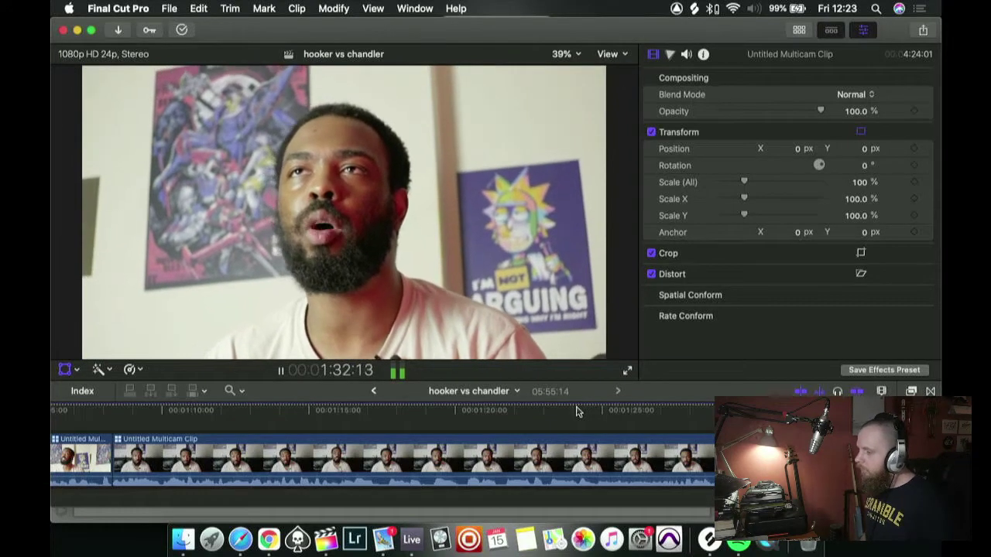
key("space")
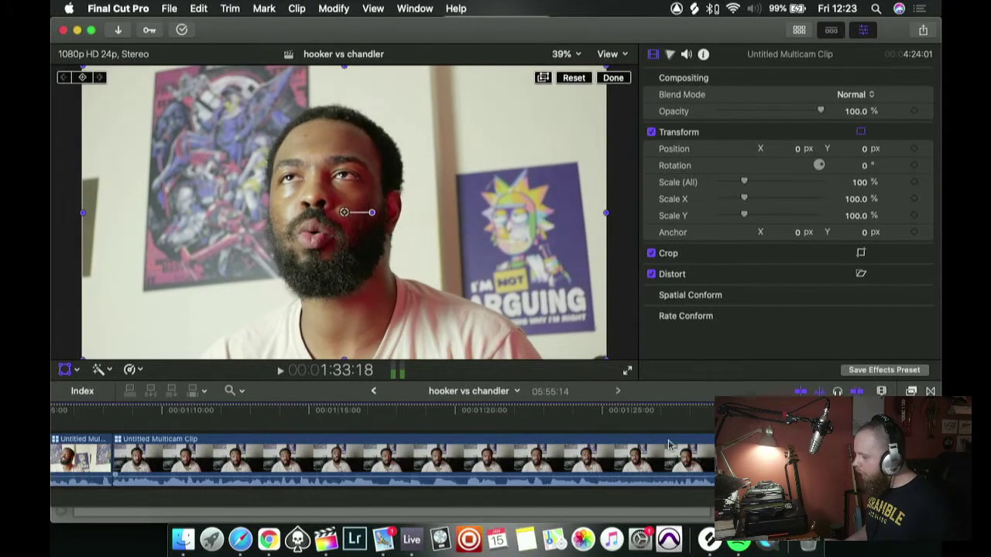
scroll(672, 445, "right", 5)
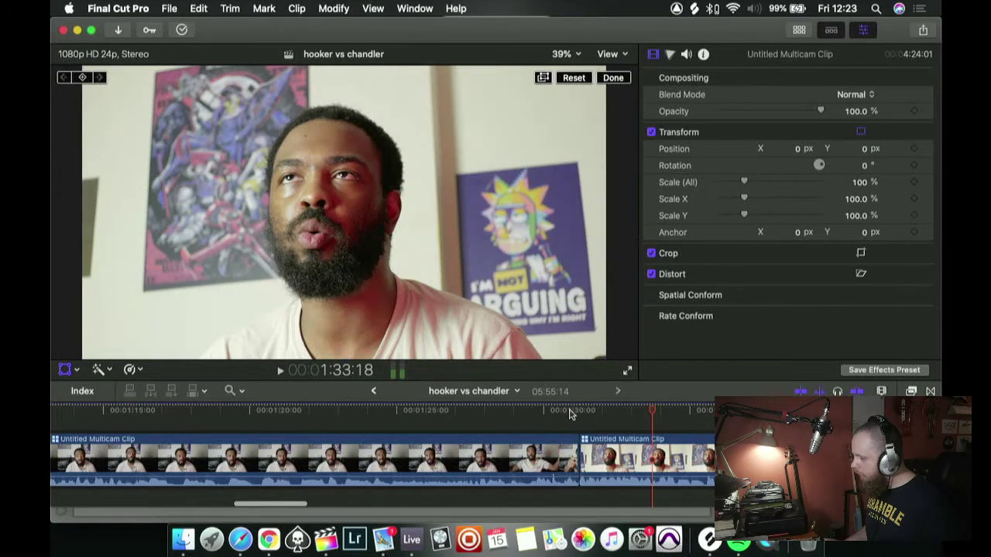
left_click(569, 410)
key("space")
key("space")
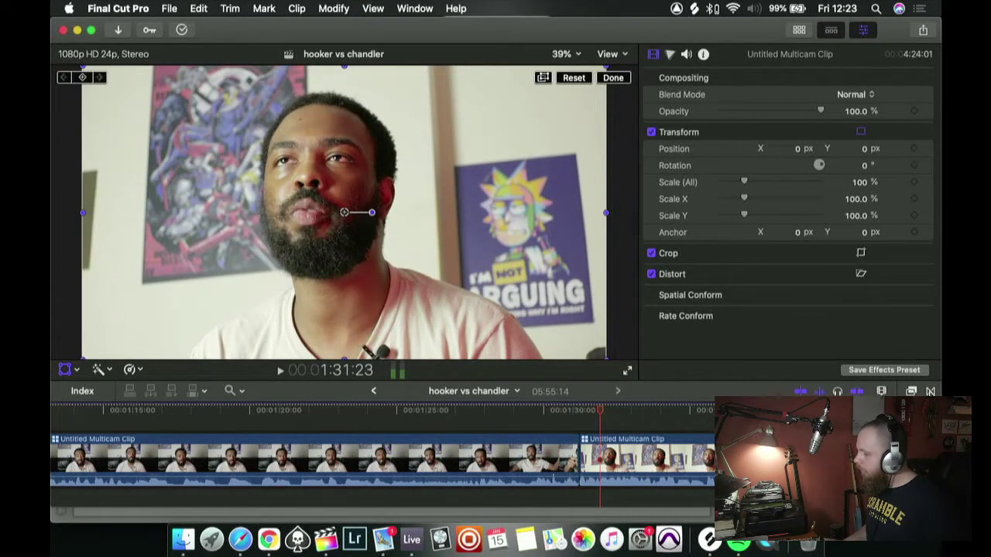
- Show the transitions browser and open its Glitch Pack category
left_click(930, 391)
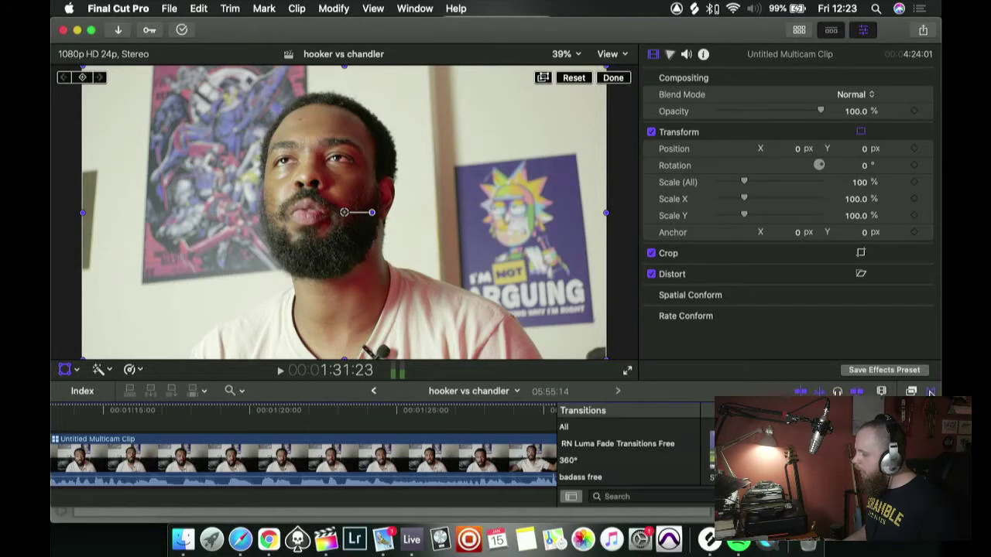
scroll(679, 441, "down", 3)
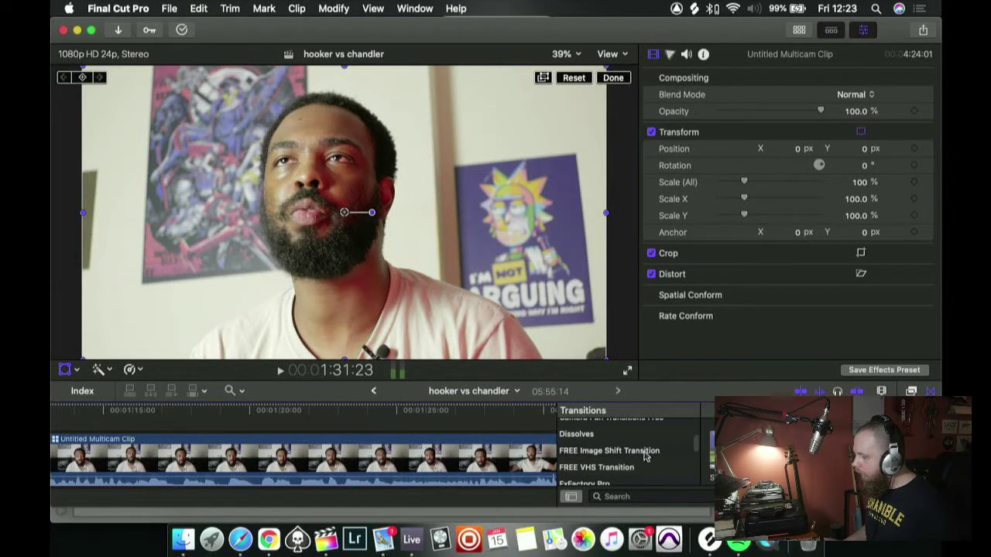
left_click(597, 454)
scroll(604, 469, "down", 1)
left_click(604, 443)
scroll(609, 449, "down", 2)
left_click(582, 428)
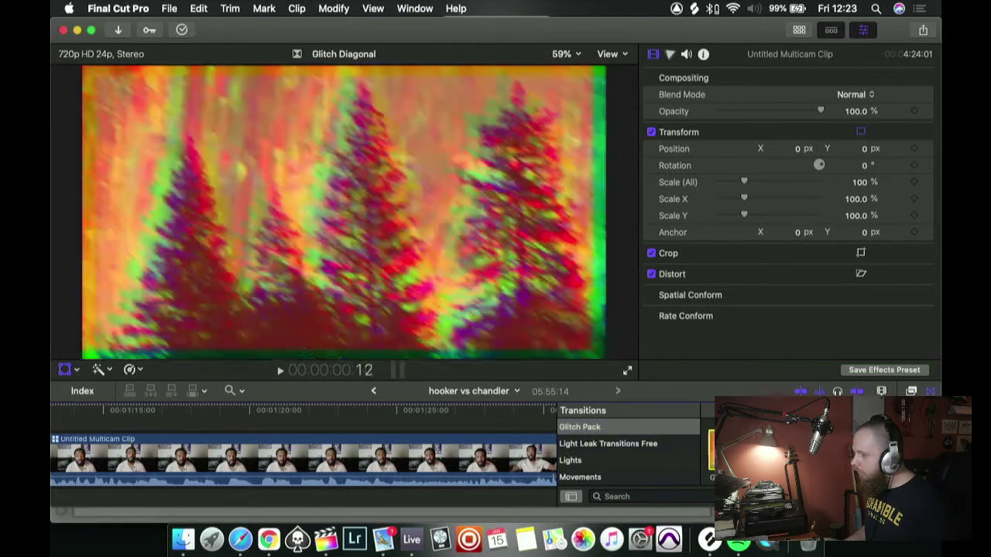
- Add the Glitch Diagonal transition to the 00:01:31:06 cut between the wide and close-up clips and play it back
scroll(329, 447, "right", 8)
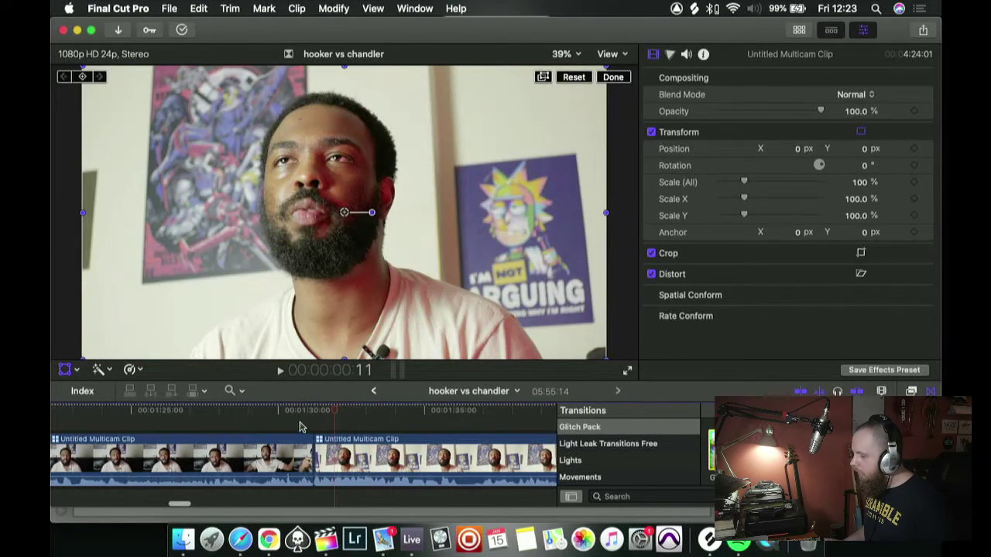
left_click_drag(711, 453, 371, 468)
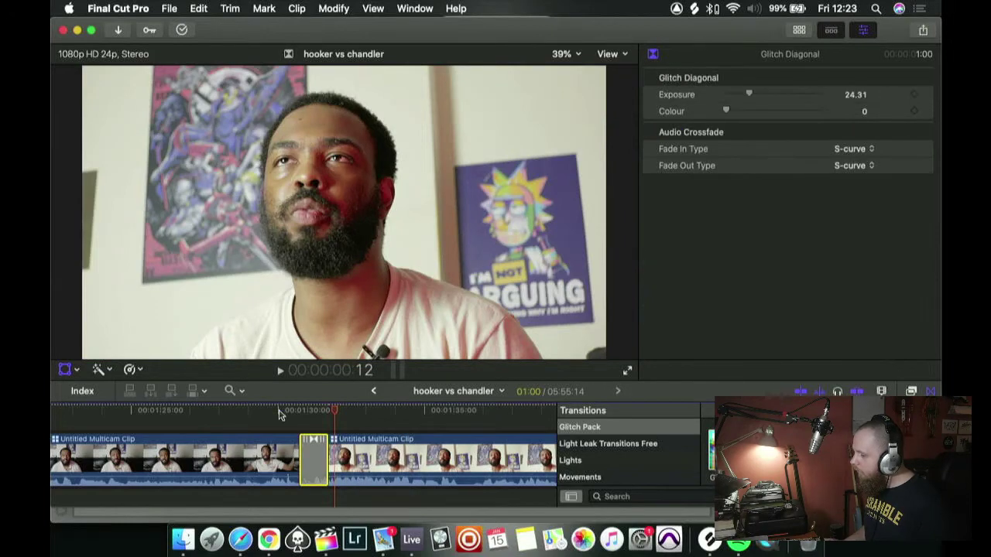
left_click(281, 413)
key("space")
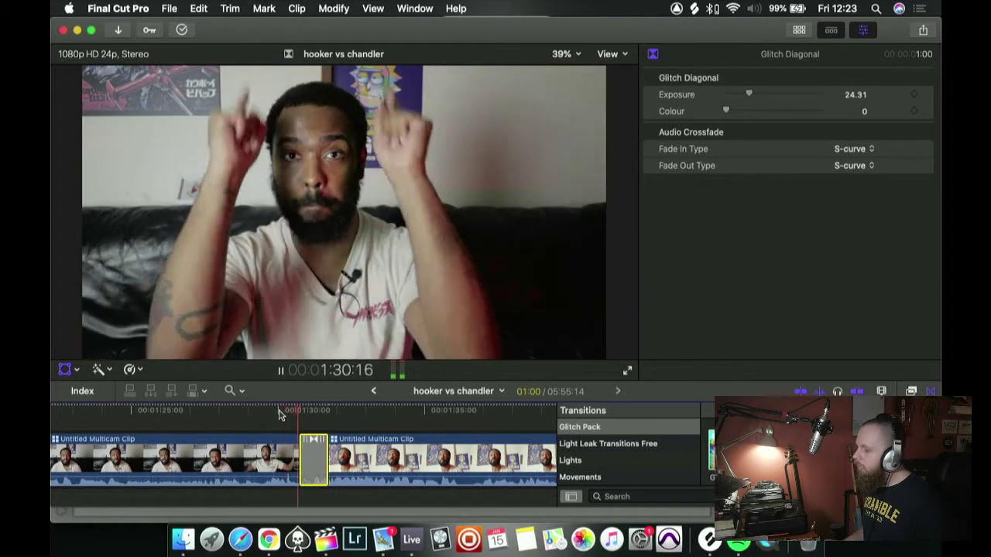
key("space")
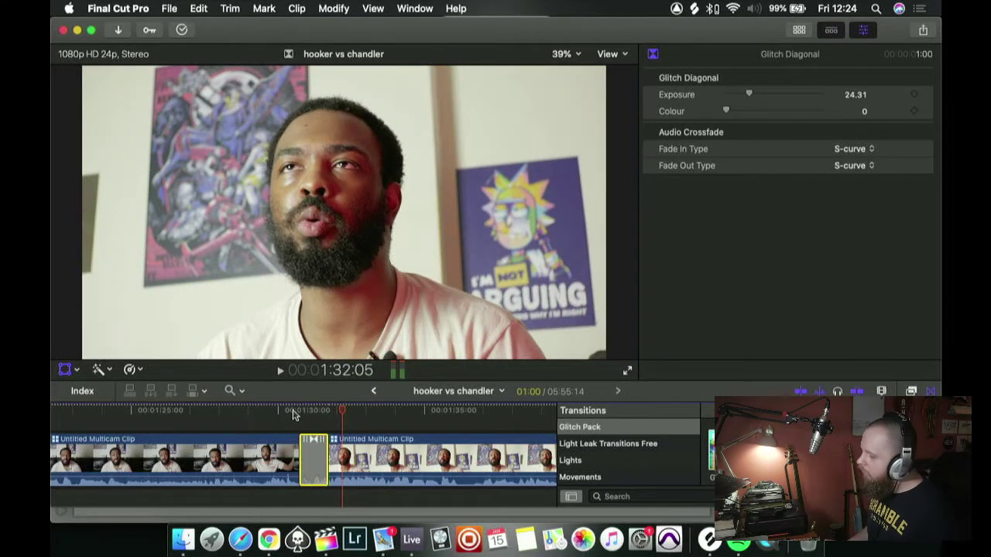
- Shorten the Glitch Diagonal transition at the 00:01:31:06 cut to 12 frames and play back the result
left_click(294, 413)
key("space")
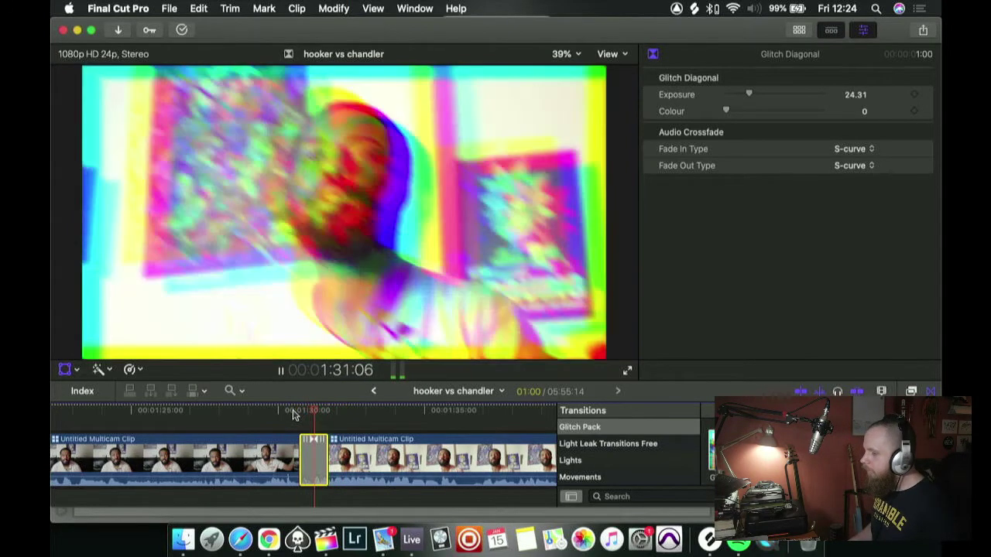
key("space")
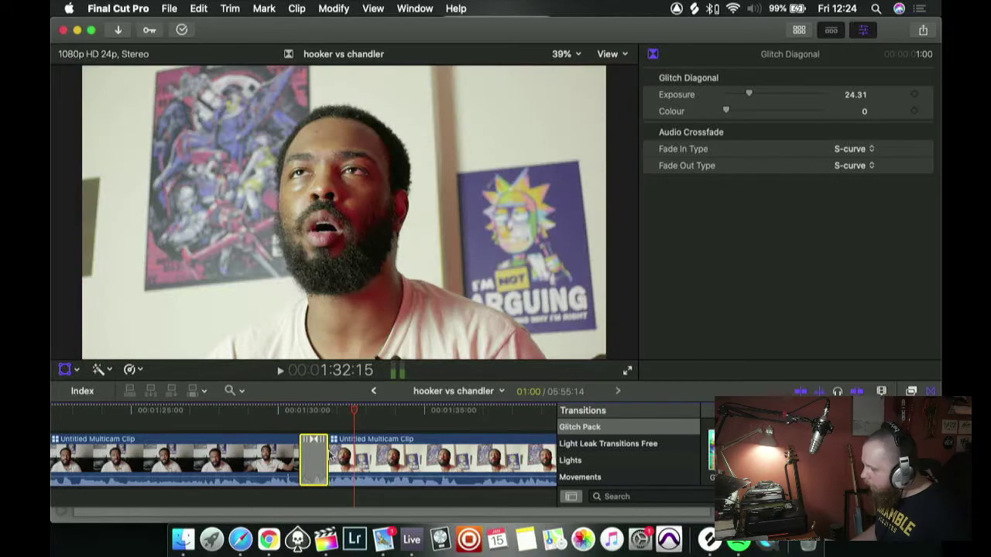
left_click_drag(324, 454, 320, 454)
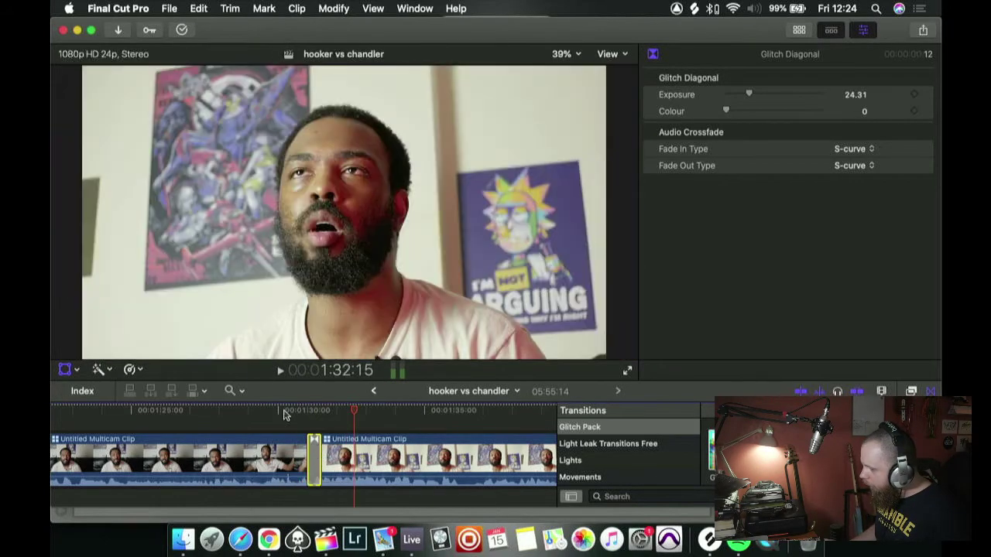
left_click(285, 415)
key("space")
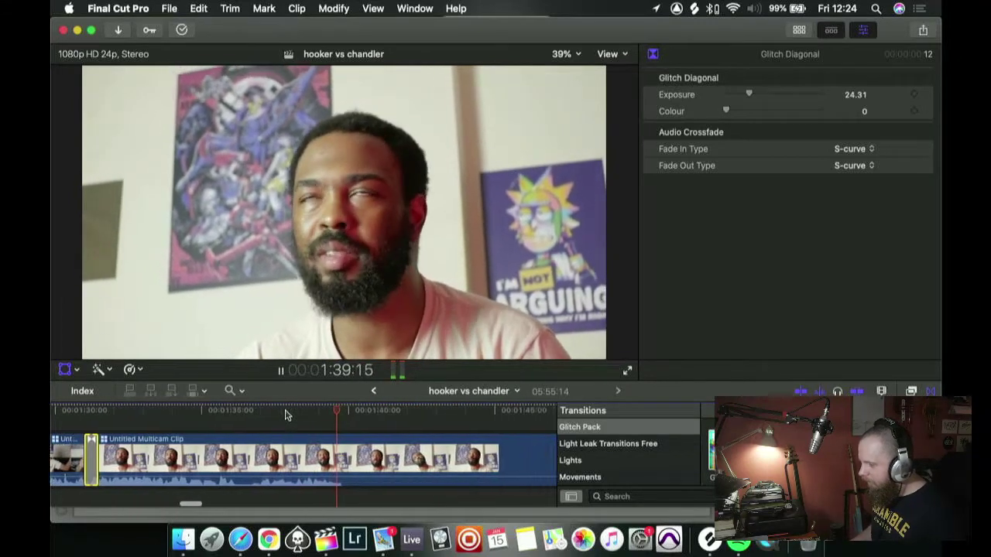
key("space")
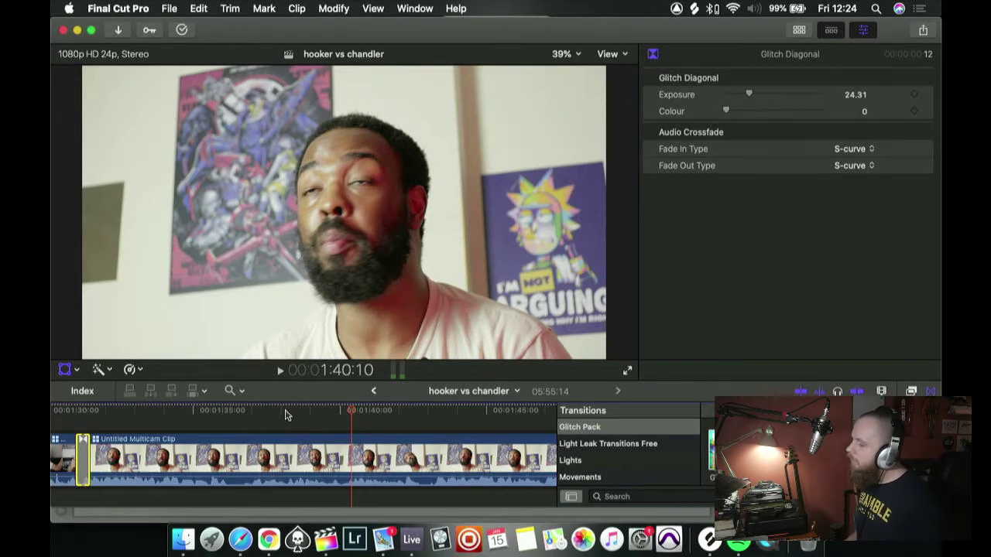
- Remove the close-up footage from the 00:01:31:06 cut through 00:01:43:06 and play back the new join
key("space")
key("space")
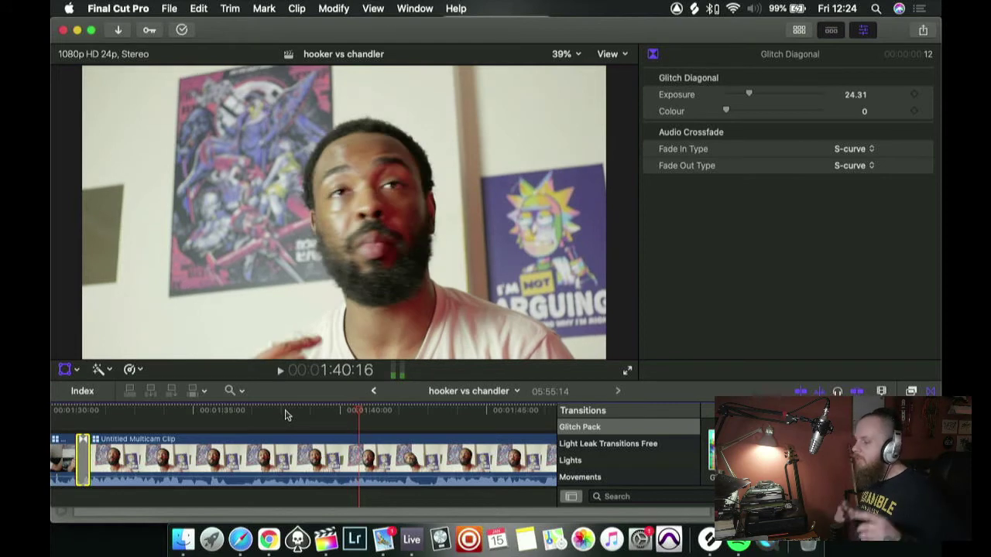
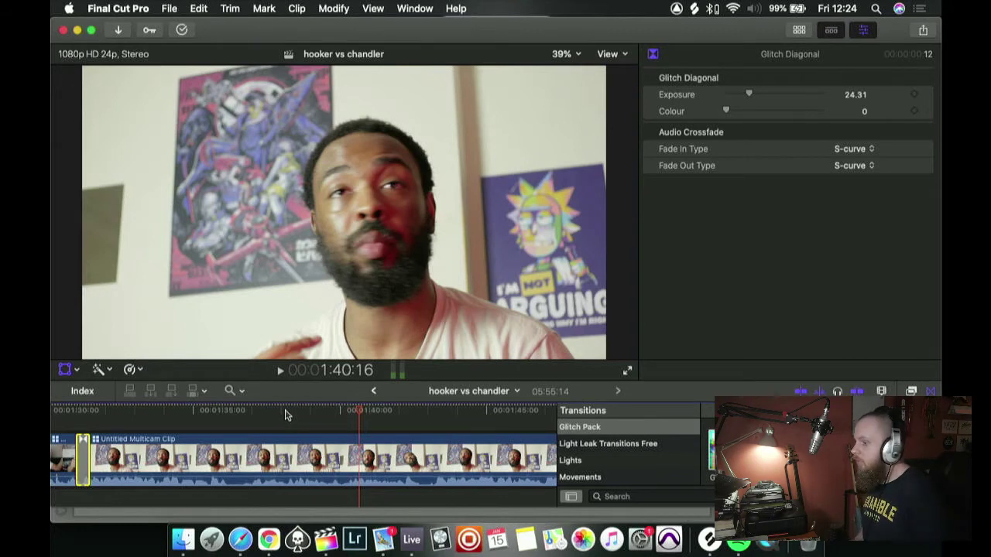
key("space")
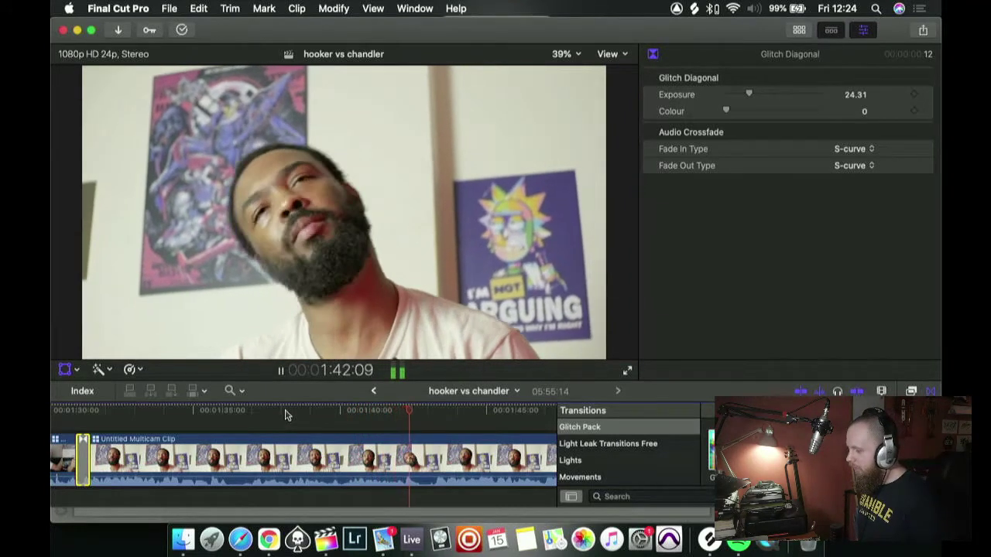
key("space")
key("Left")
key("Left")
key("Left")
key("Left")
key("Left")
key("Left")
key("Left")
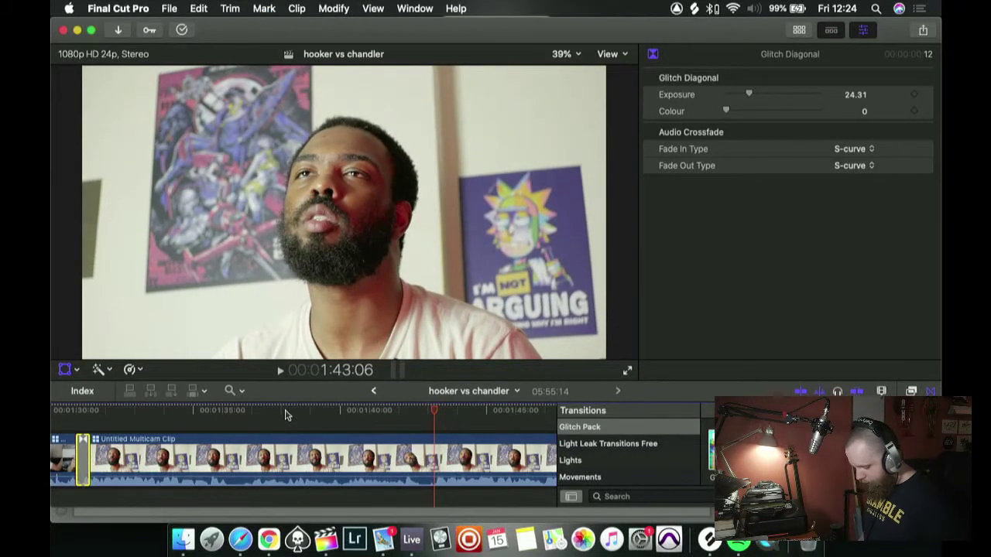
key("Right")
key("alt+bracketleft")
key("space")
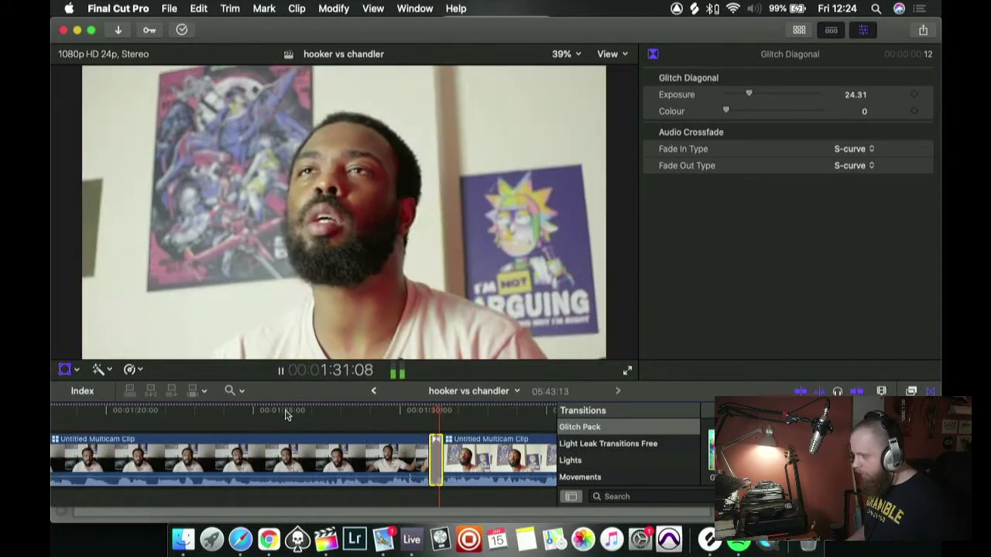
scroll(259, 419, "right", 5)
key("space")
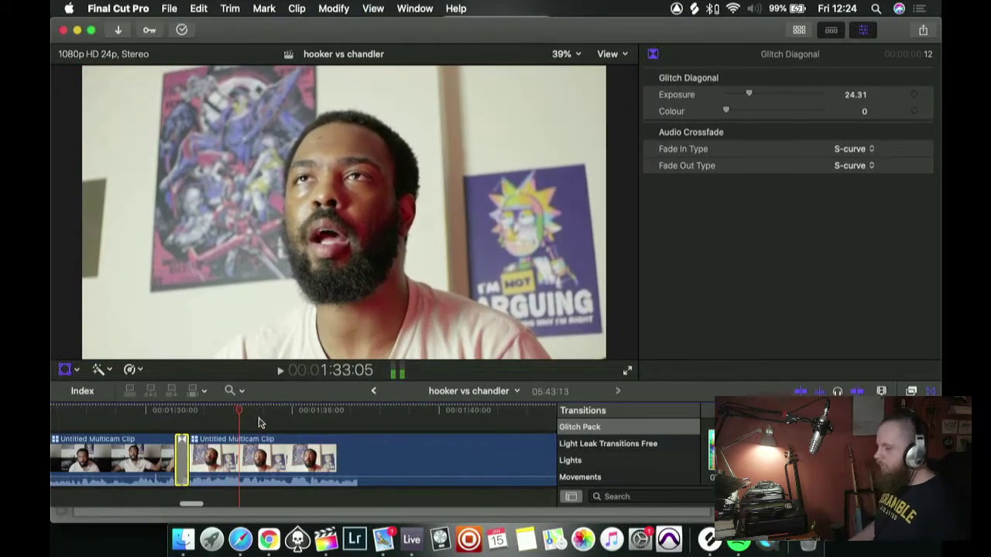
- Review the close-up footage from 00:01:33:05 onward to find where the next camera change should fall
key("space")
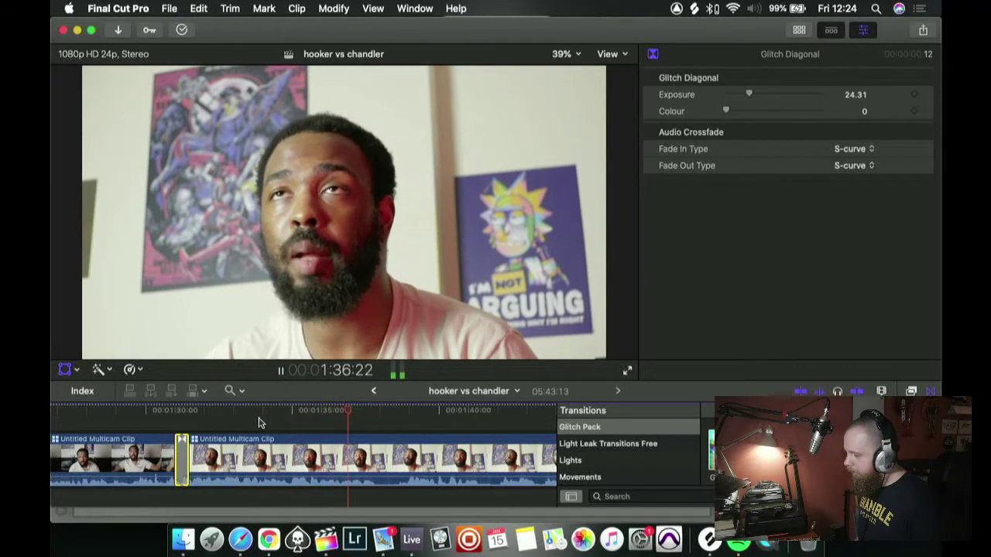
key("space")
key("Right")
key("Right")
key("Right")
key("Right")
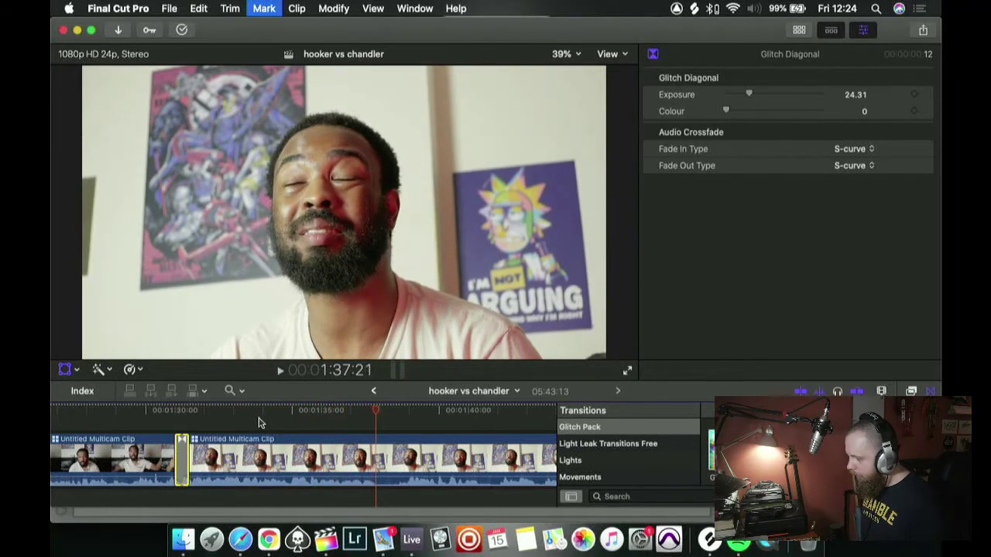
key("space")
key("space")
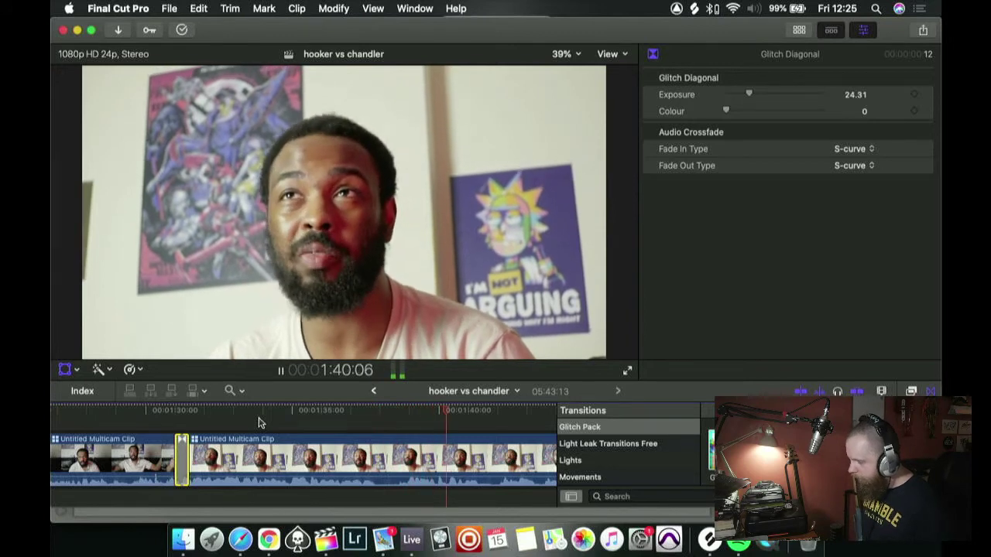
scroll(260, 422, "right", 3)
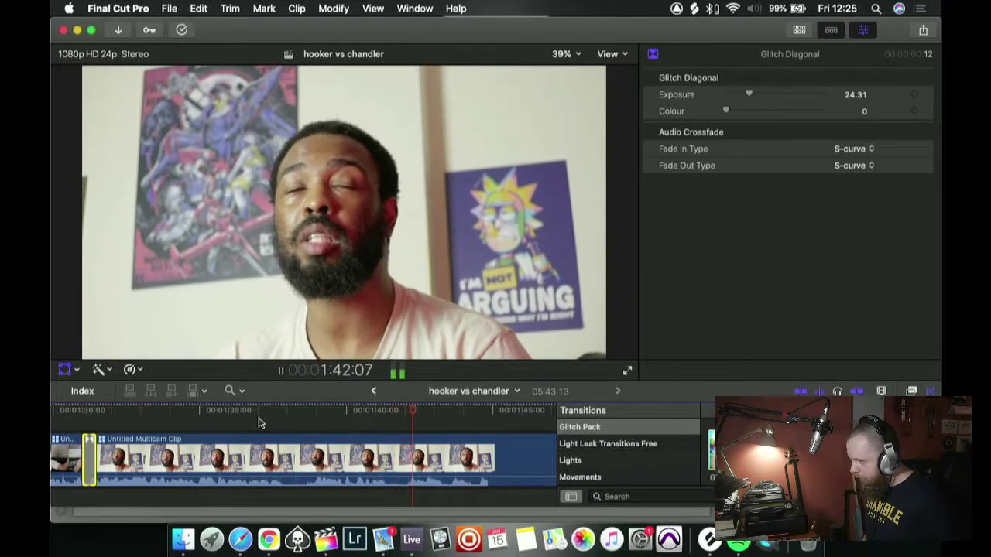
scroll(259, 422, "right", 5)
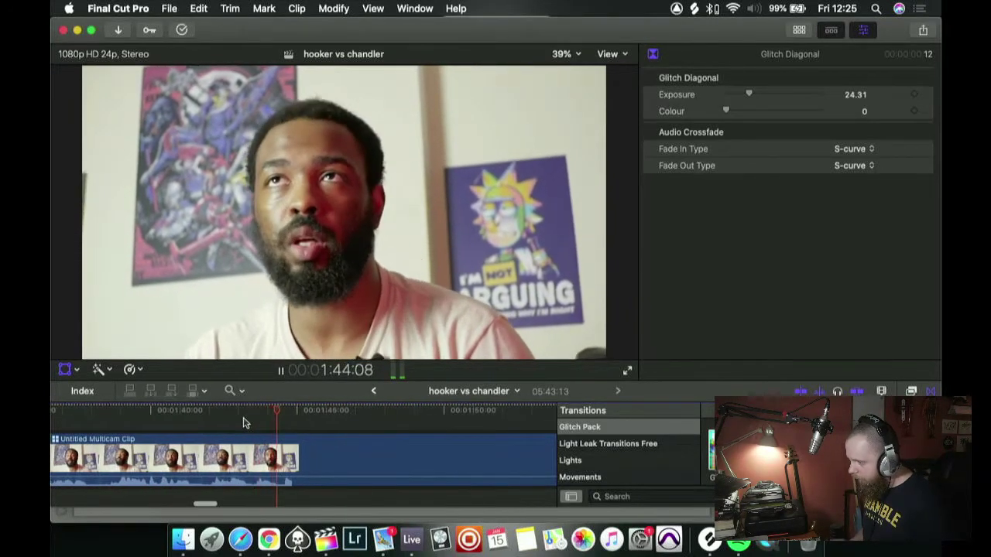
- Split the close-up clip at 00:01:45:16 and switch the part after the cut to the wide camera angle
key("space")
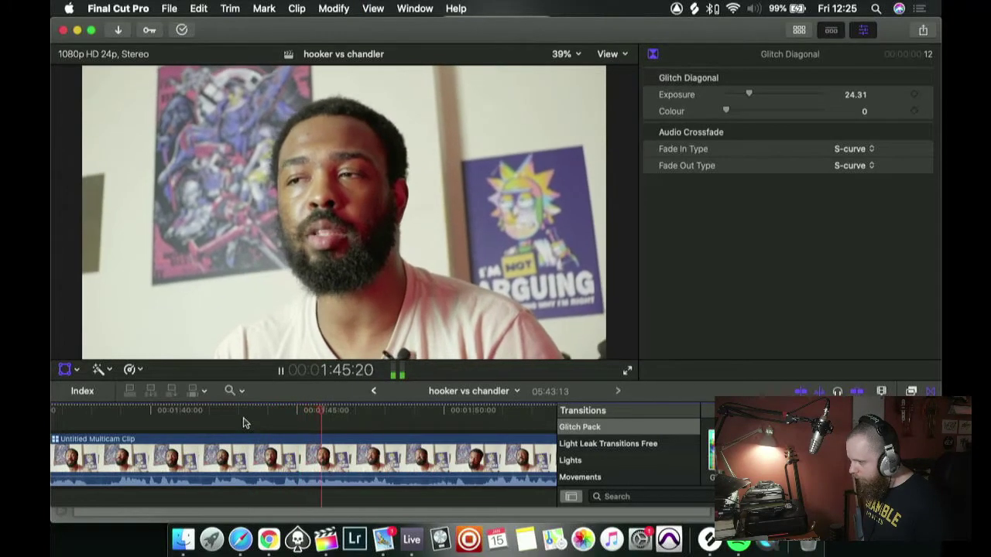
key("space")
left_click(279, 416)
key("space")
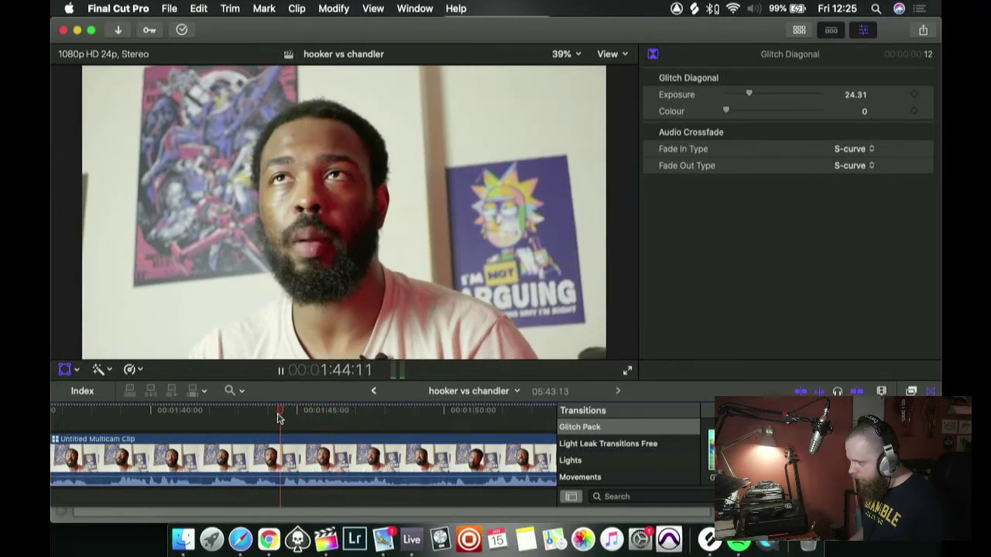
key("space")
key("super+b")
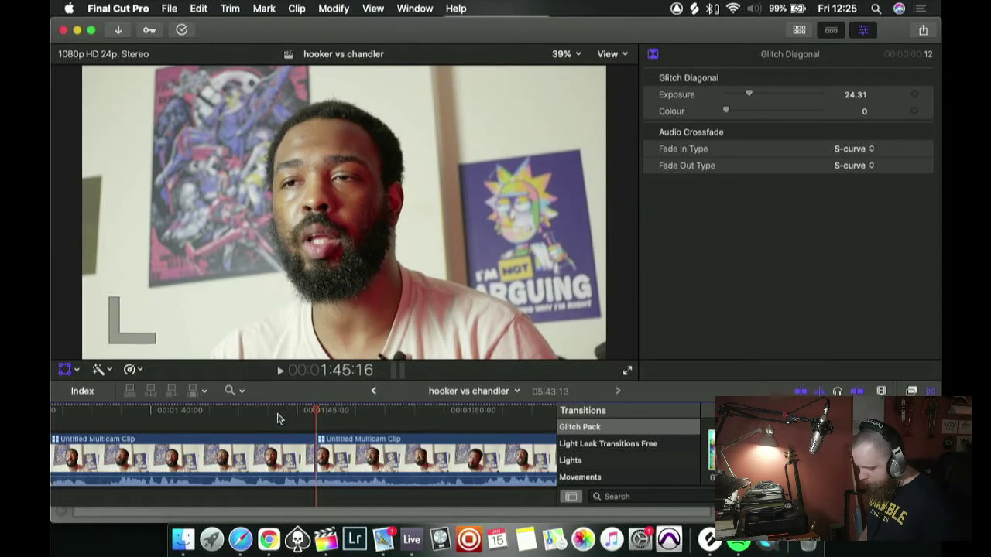
key("alt+2")
key("space")
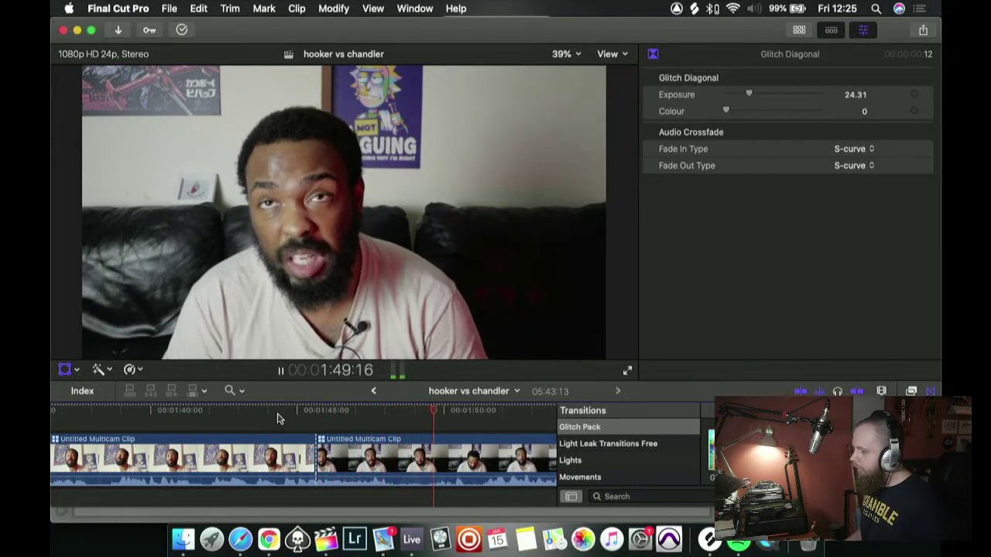
- Trim about six and a half seconds of unwanted footage from the start of the wide clip after the 00:01:45:16 cut
scroll(278, 419, "right", 3)
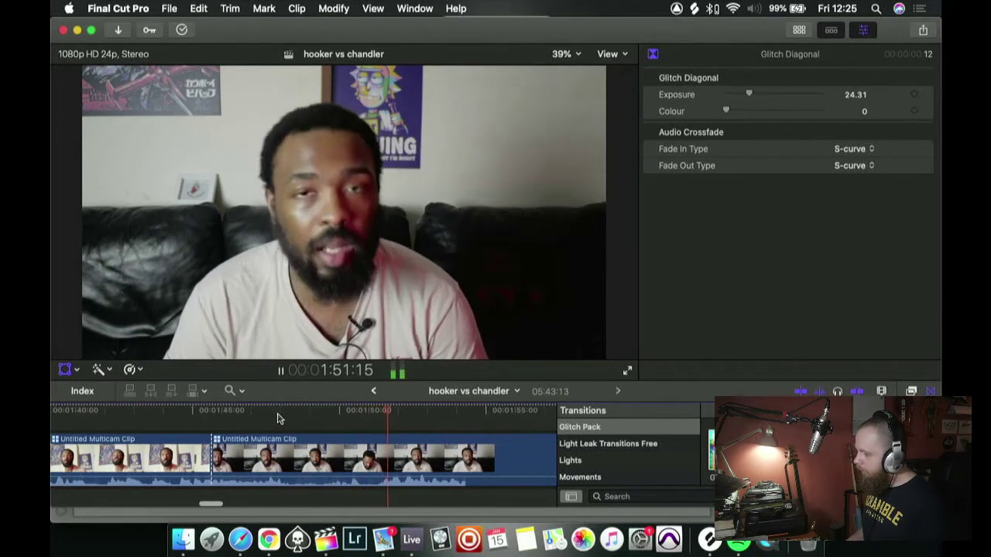
key("space")
key("Left")
key("Left")
key("Up")
key("space")
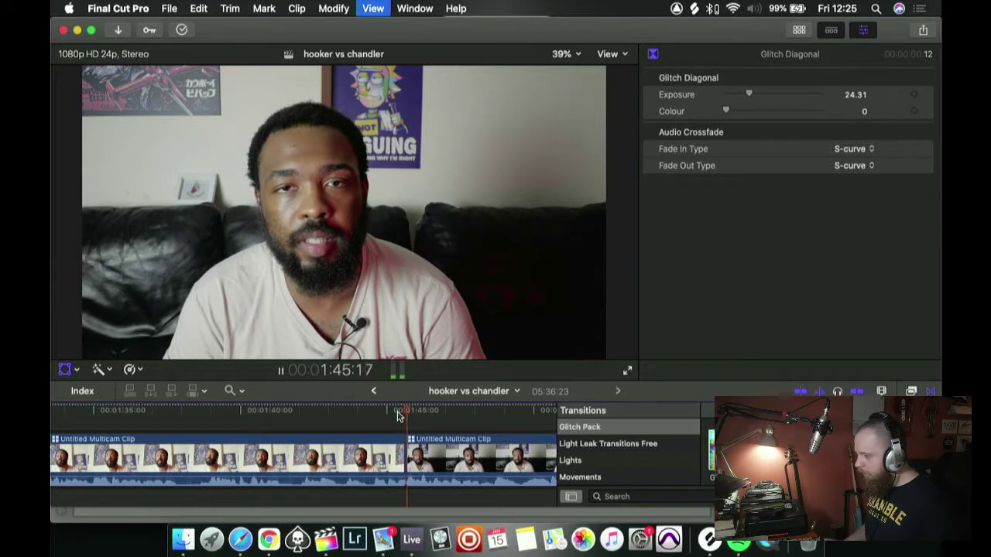
- Play back the change from close-up to wide at the 00:01:45:16 cut and hide the transitions browser
left_click(381, 417)
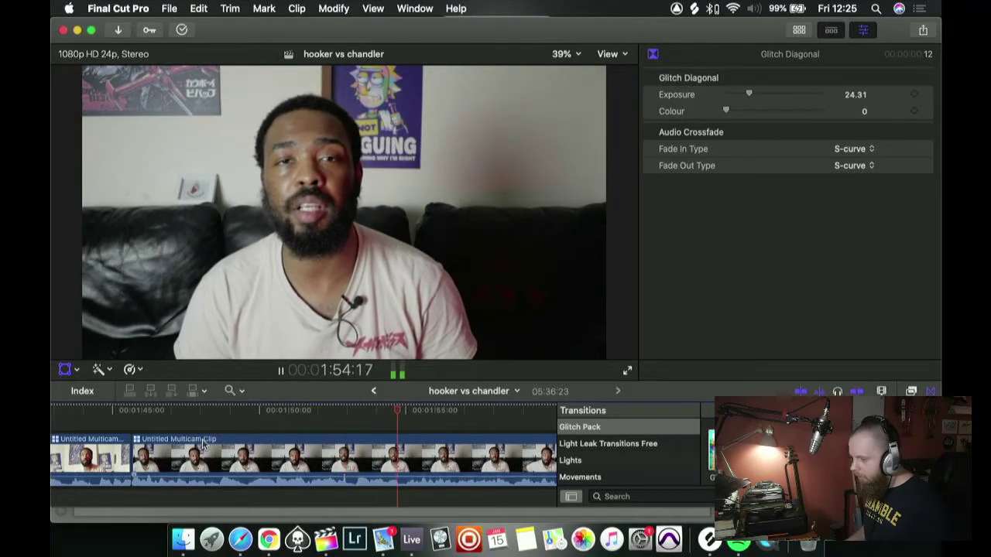
left_click(123, 416)
key("space")
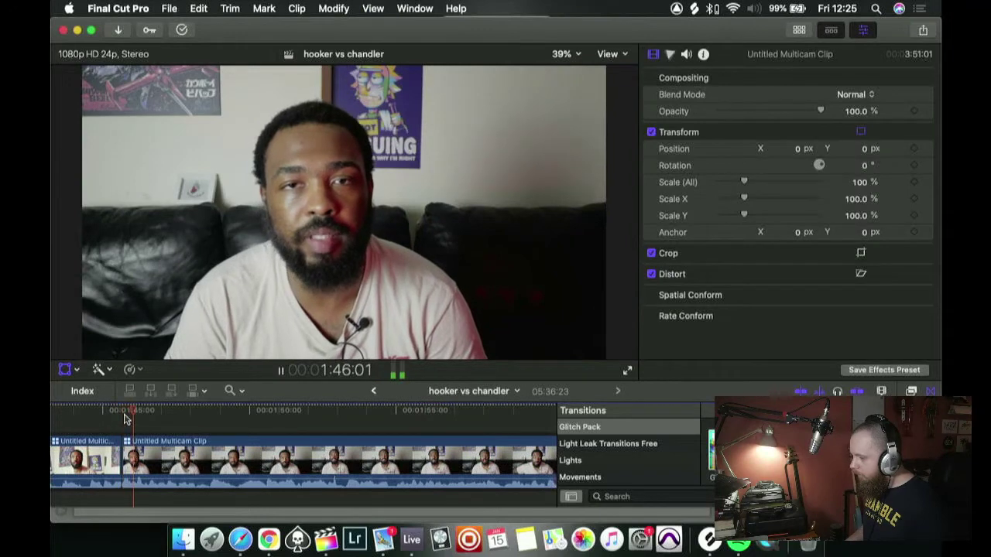
key("ctrl+super+5")
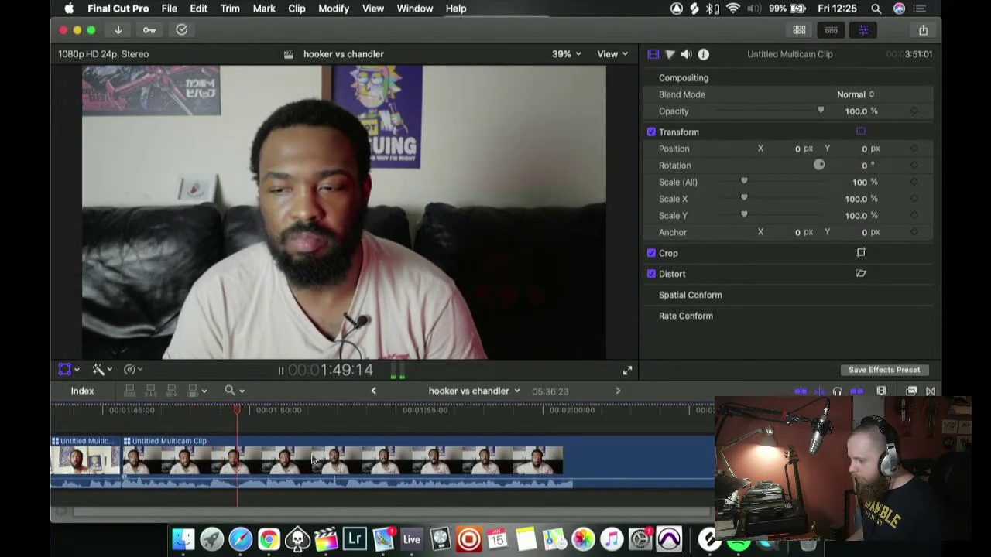
- Split the wide clip at 00:01:48:04, ahead of the pause in speech
key("space")
left_click(191, 411)
left_click(192, 412)
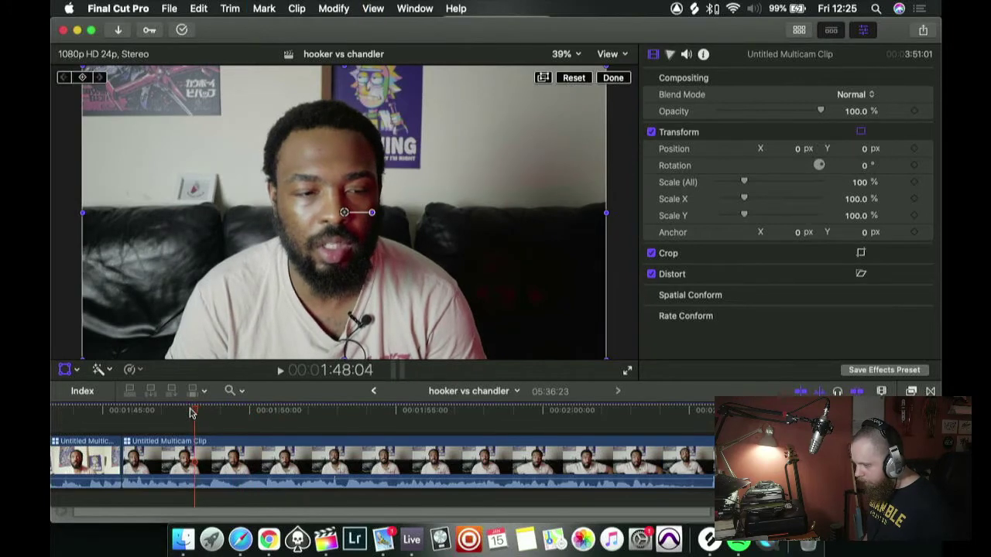
key("super+b")
key("space")
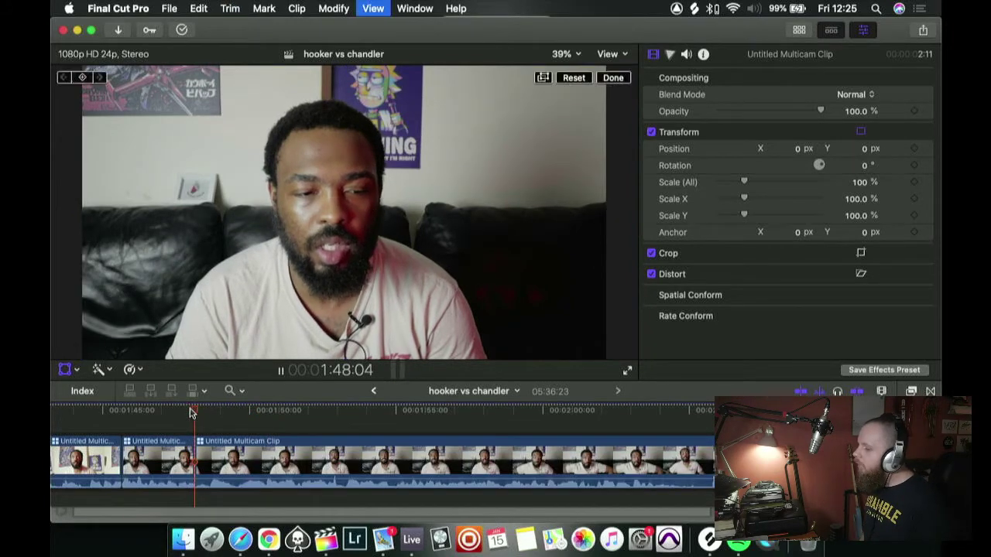
- Remove the pause in the wide footage from the 00:01:48:04 cut to just before 00:01:49:16
key("space")
key("space")
key("space")
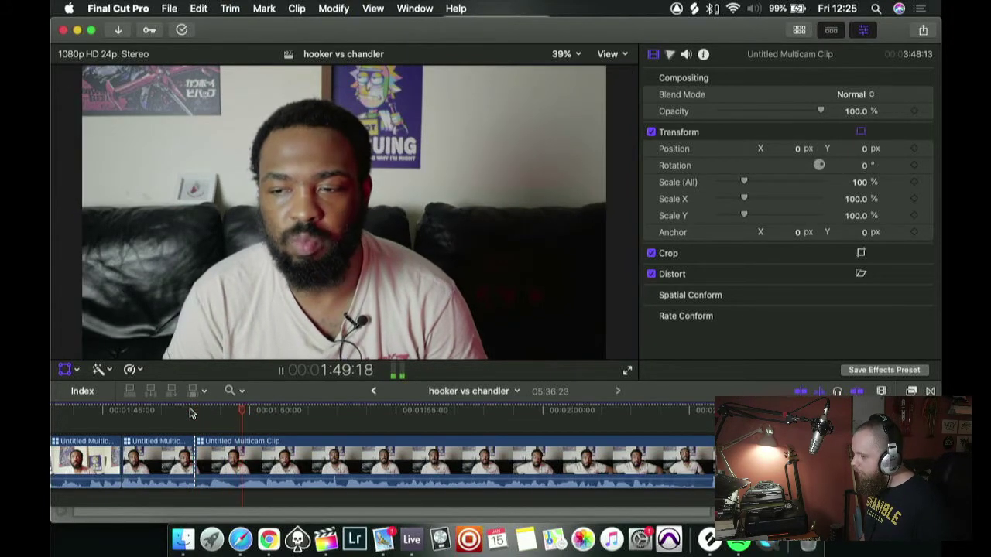
key("Left")
key("Left")
key("Left")
key("Left")
key("Left")
key("Left")
key("Left")
key("Left")
key("Left")
key("Left")
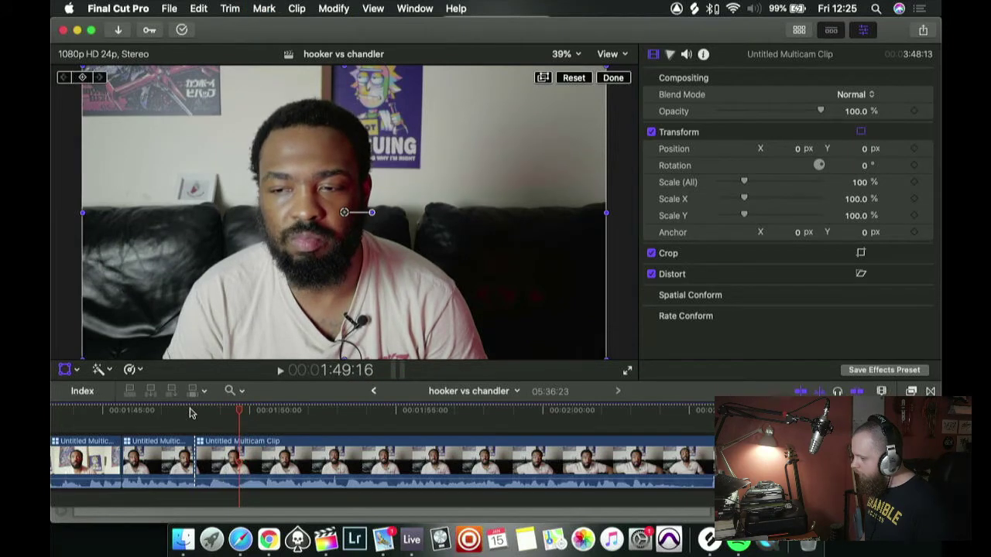
key("Up")
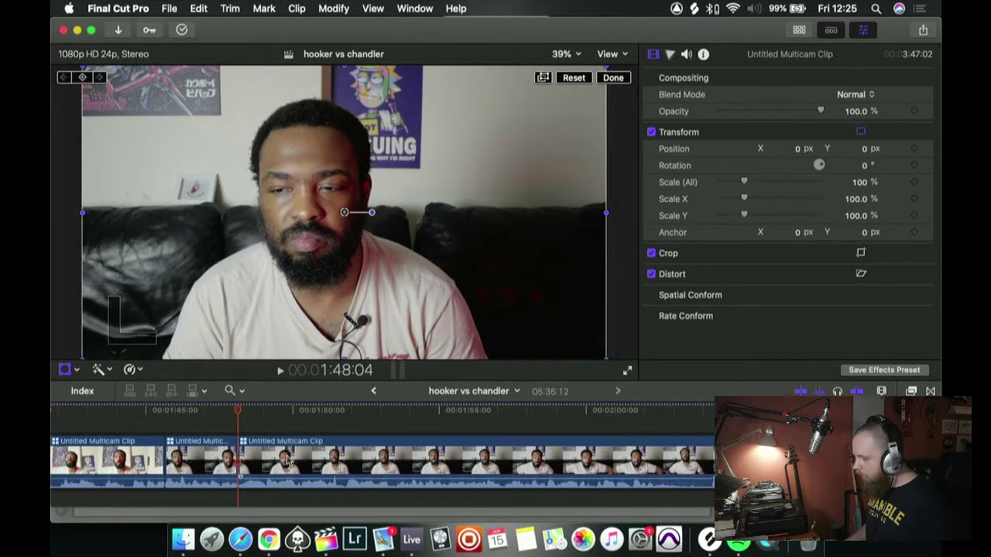
- Punch in on the wide clip after the 00:01:48:04 cut with scale 112% and X position 22.3 px, and play it back
key("c")
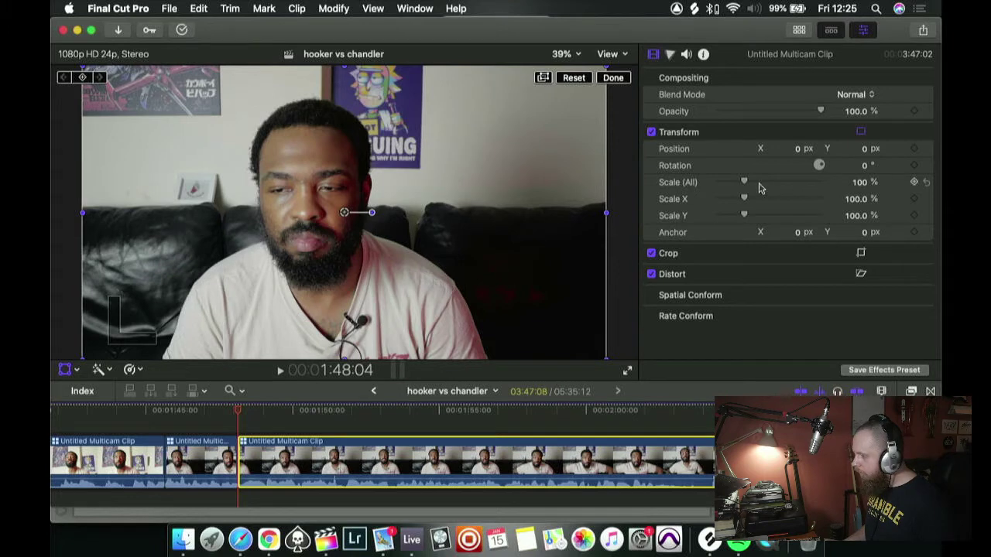
left_click_drag(747, 185, 751, 188)
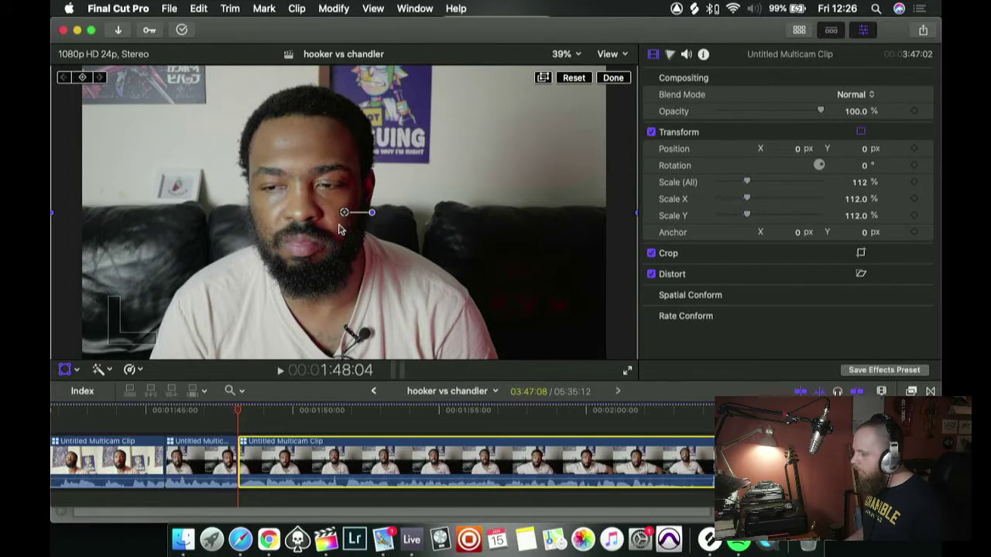
left_click_drag(345, 213, 350, 214)
left_click(222, 411)
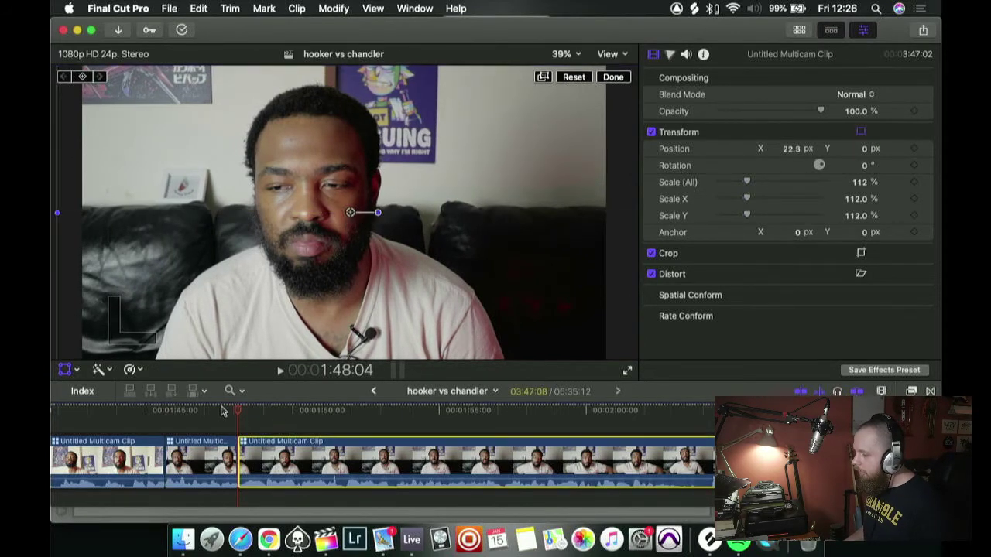
key("space")
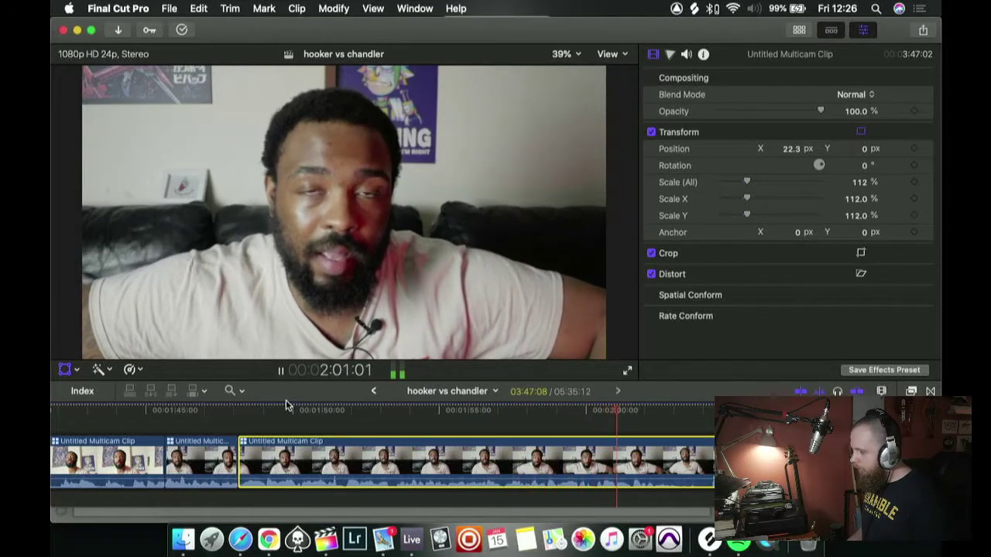
key("space")
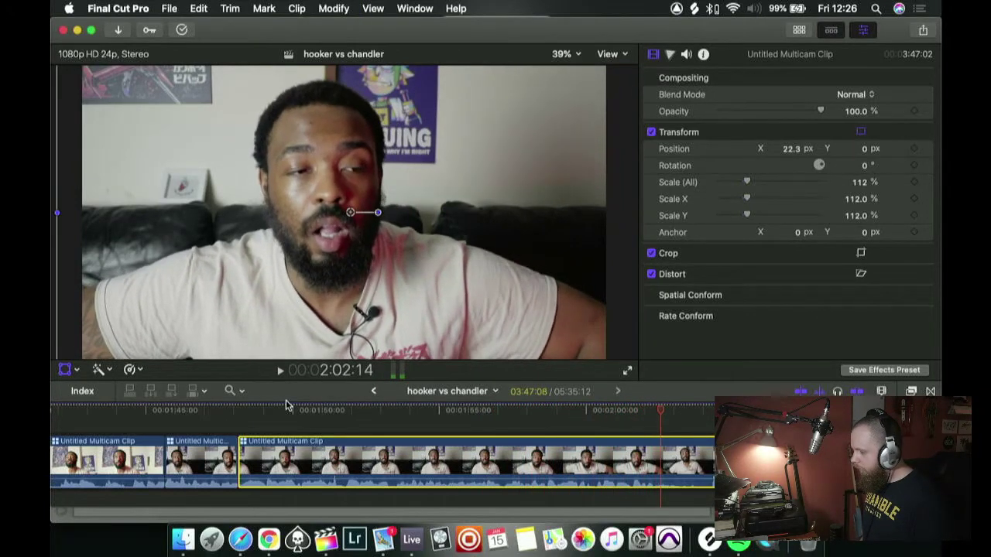
- Split the punched-in wide clip at 00:02:02:09 and continue playback past the cut
key("Left")
key("Left")
key("Left")
key("Left")
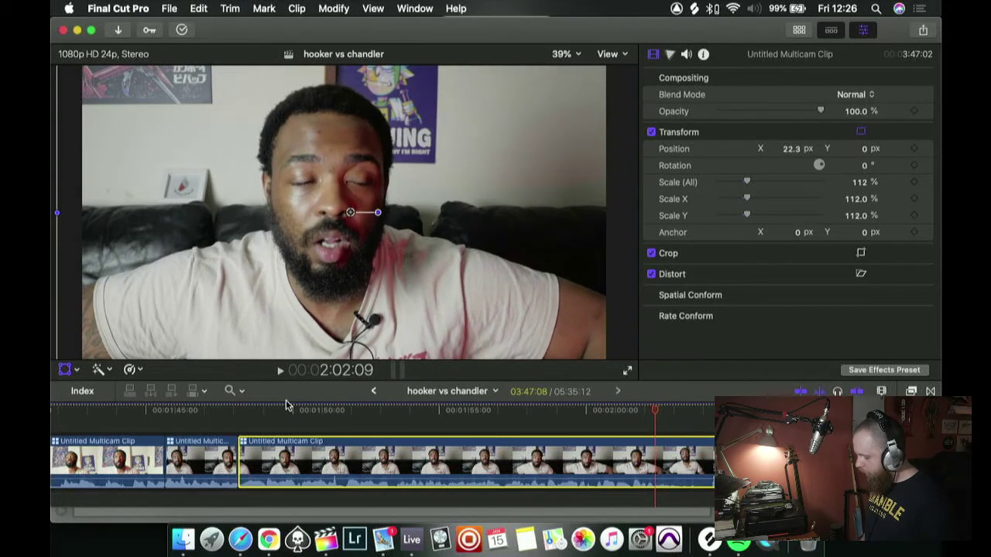
key("super+b")
key("space")
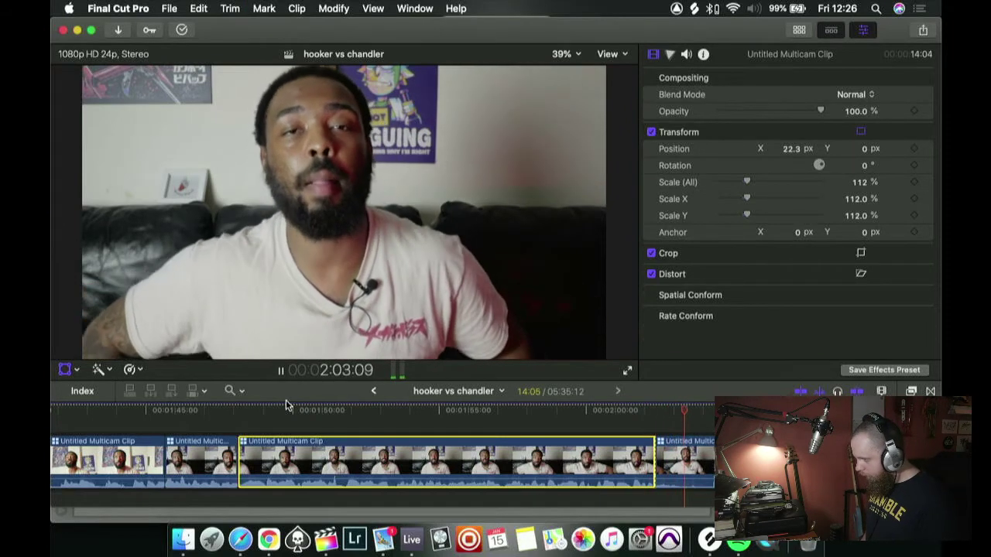
- Remove the unwanted footage from the 00:02:02:09 cut up to 00:02:04:09 by trimming the start of the following clip
key("space")
key("Left")
key("Left")
key("Left")
key("Left")
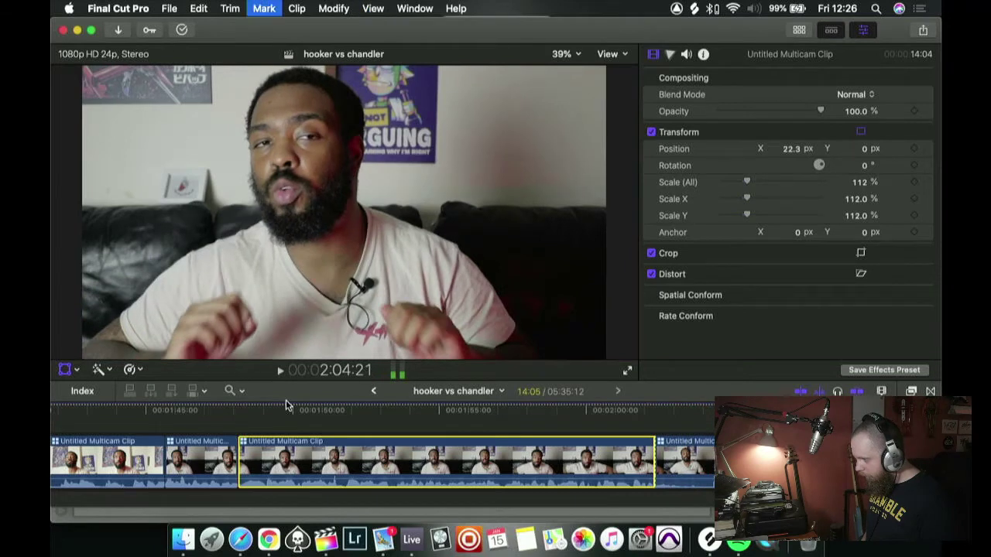
key("Left")
key("Left")
key("Left")
key("Left")
key("Left")
key("Left")
key("Left")
key("Left")
key("Left")
key("Right")
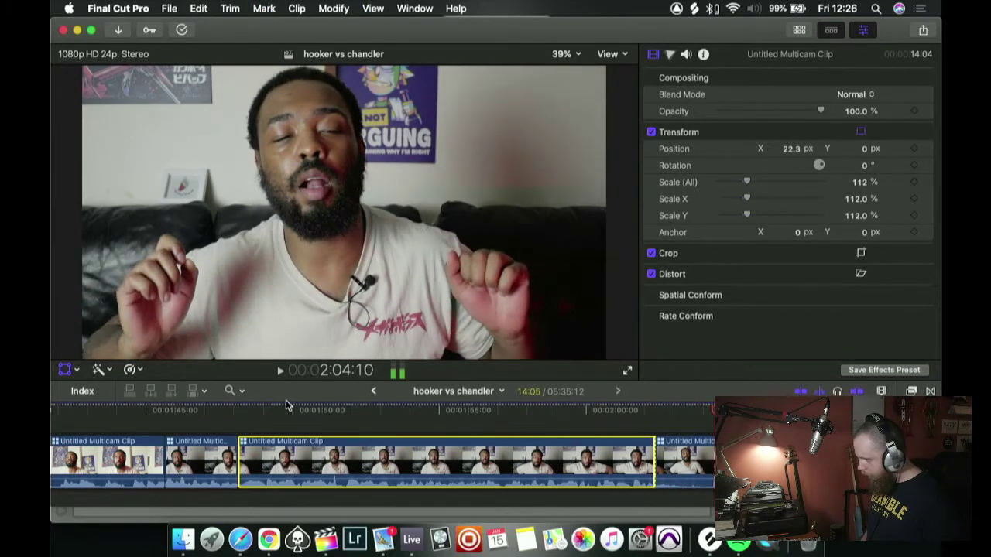
key("Left")
key("Up")
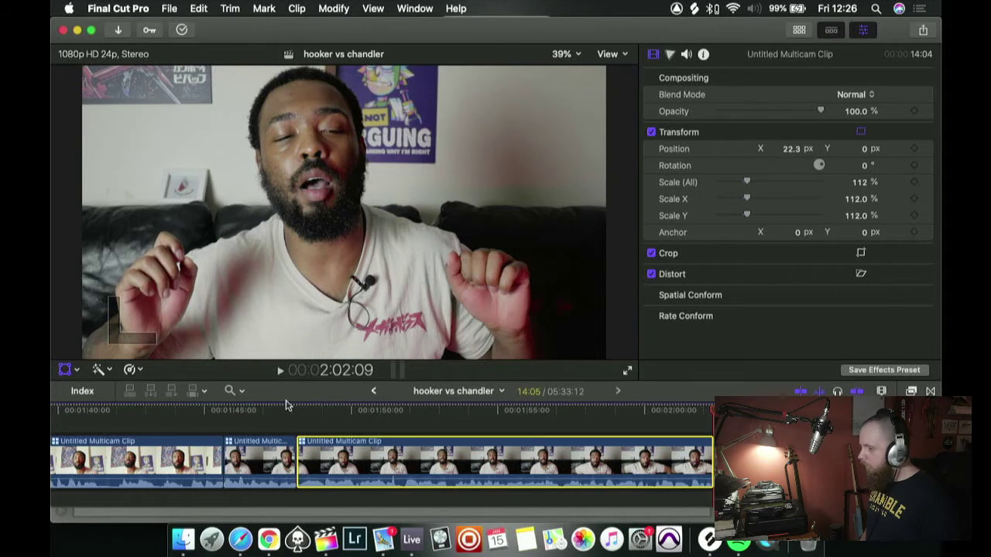
- Switch the clip after the 00:02:02:09 cut to the close-up angle and play it back
key("space")
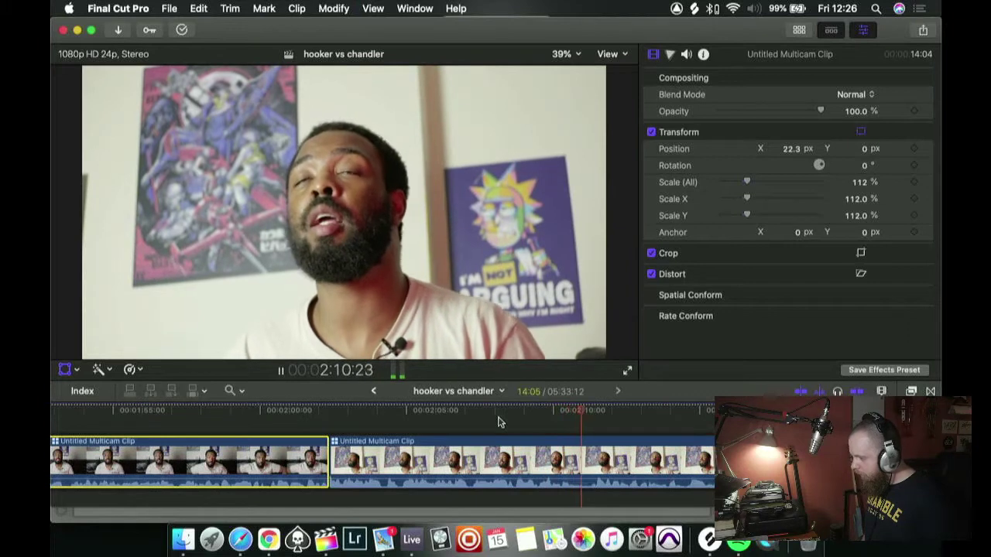
key("space")
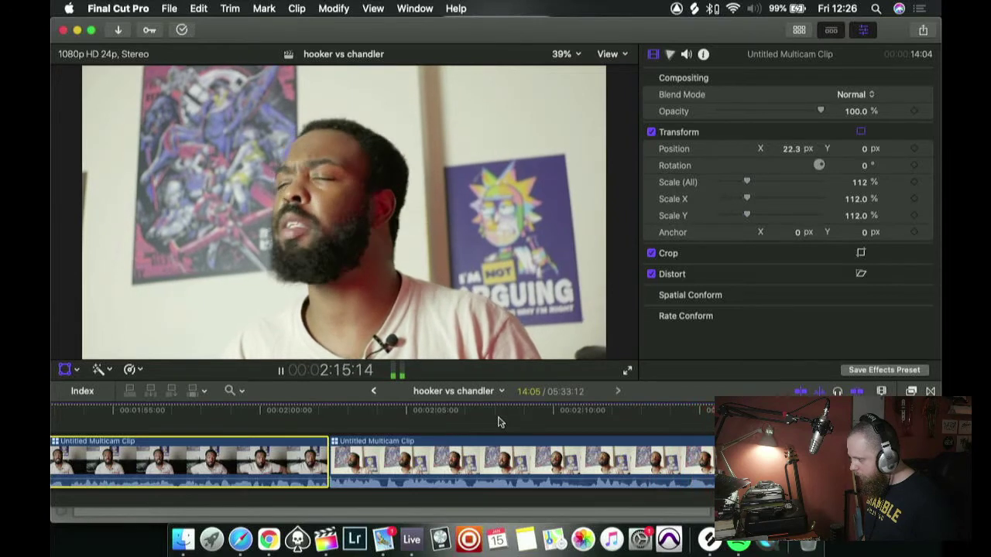
- Split the close-up clip at 00:02:14:05 and play on to check the footage after the cut
left_click(617, 422)
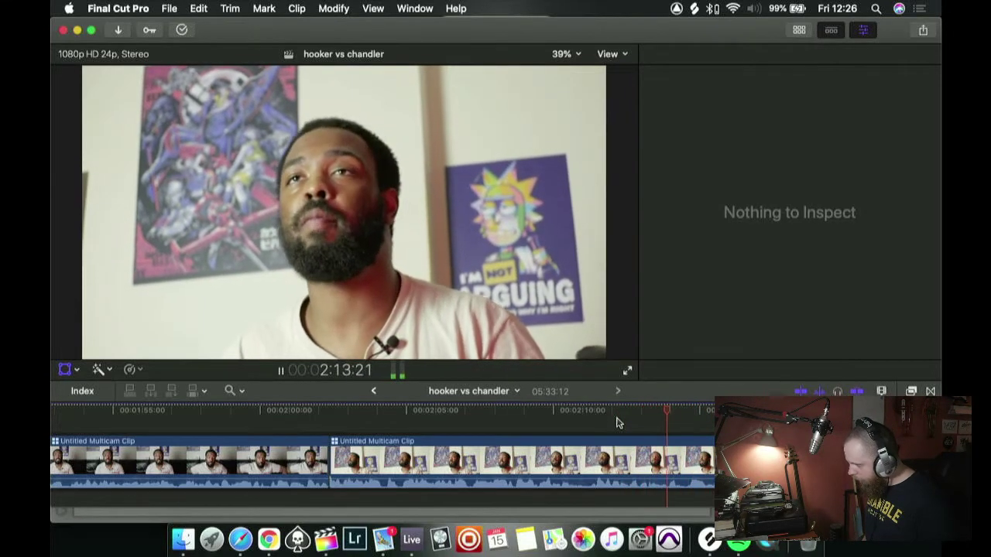
key("shift+t")
key("Left")
key("Left")
key("Left")
key("Left")
key("Left")
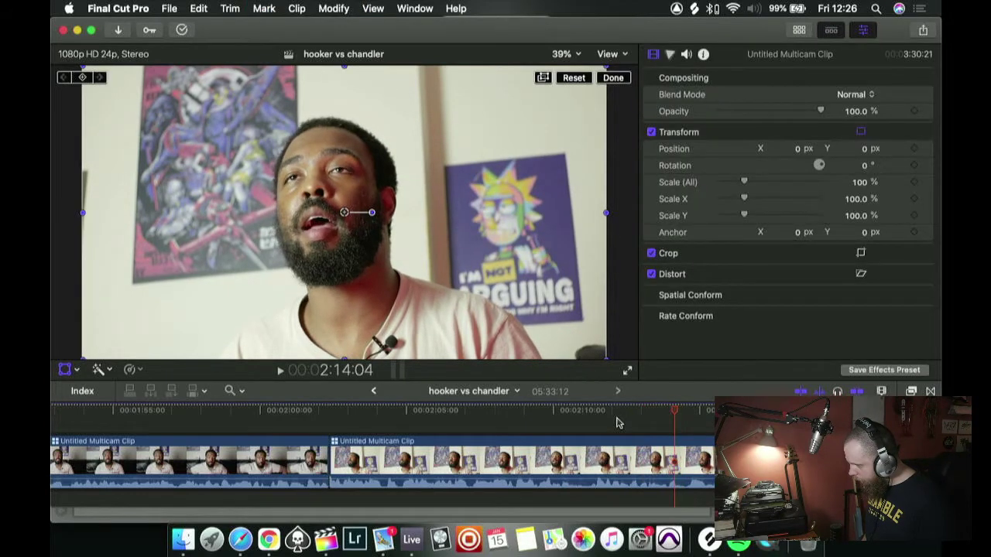
key("space")
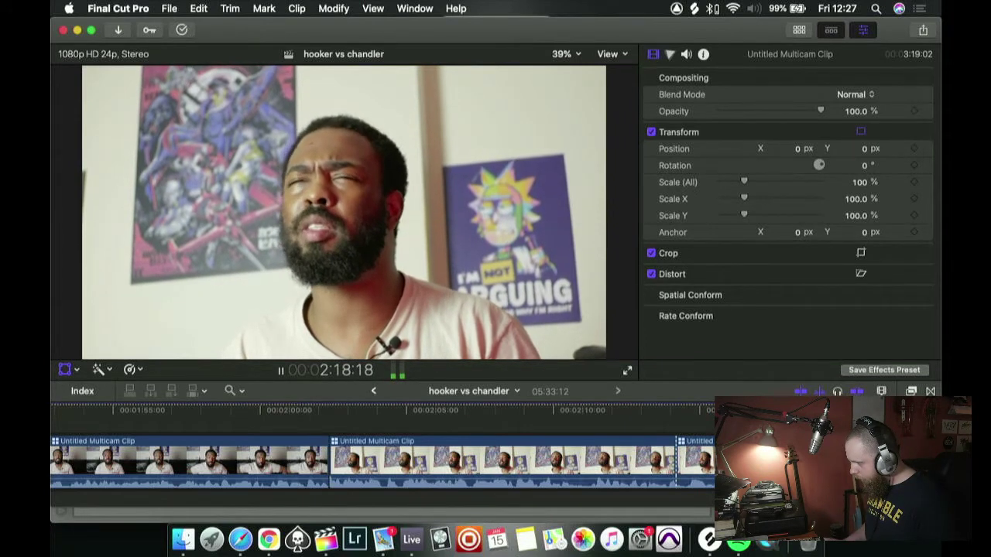
- Remove the close-up footage from the 00:02:14:05 cut to just before 00:02:16:03
key("Left")
key("space")
key("Left")
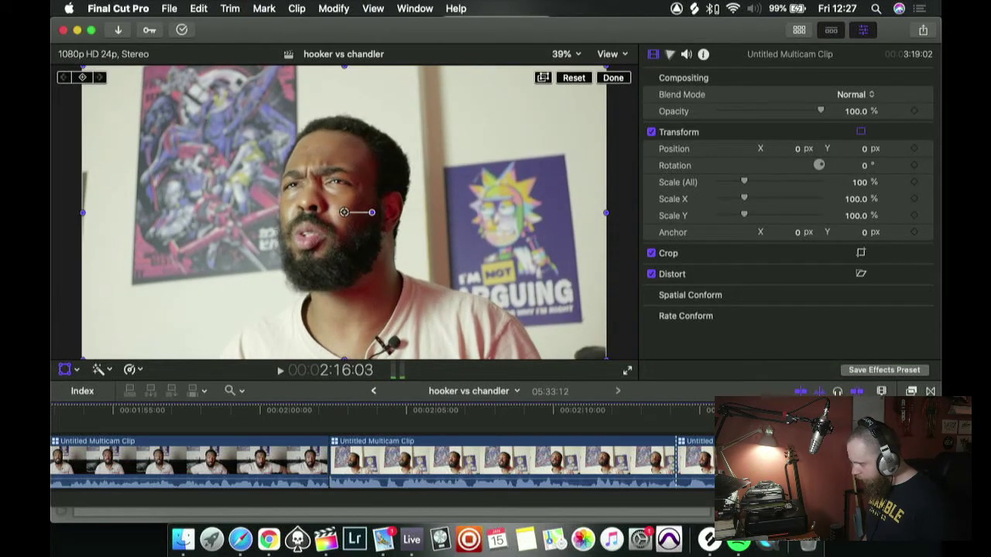
key("Left")
key("Left")
key("shift+Left")
key("shift+Left")
key("shift+Left")
key("shift+Left")
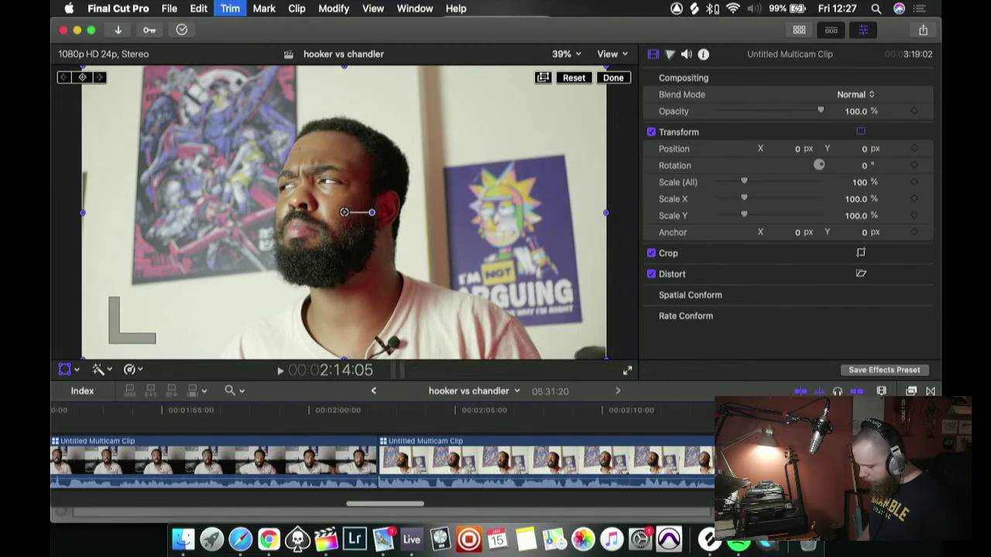
- Switch the clip after the 00:02:14:05 cut to the wide angle and play it back
key("alt+2")
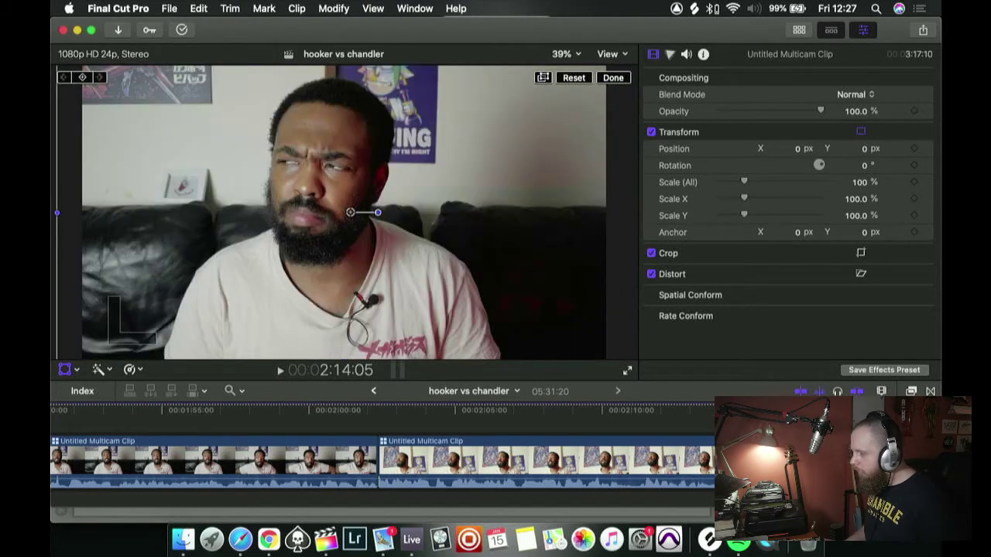
key("space")
left_click(697, 416)
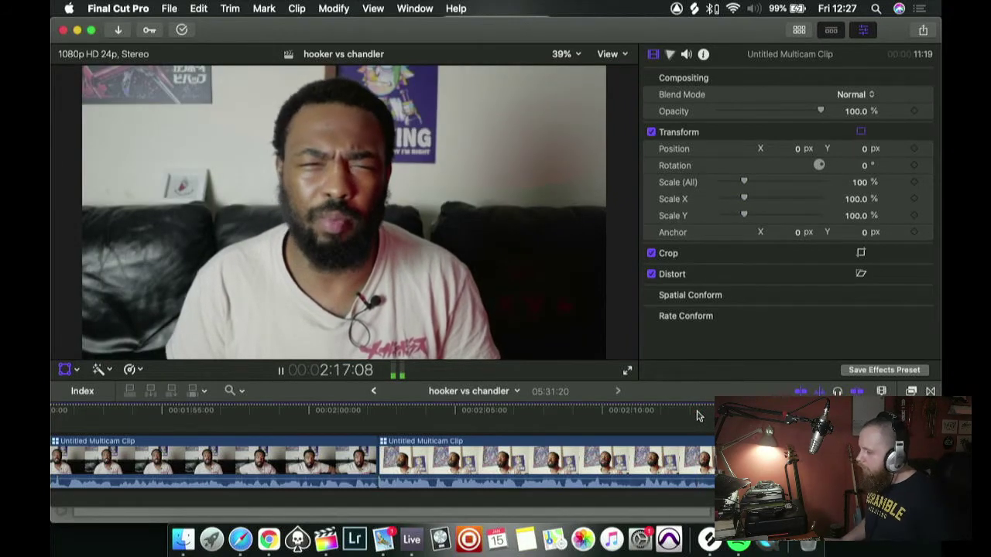
scroll(697, 416, "right", 5)
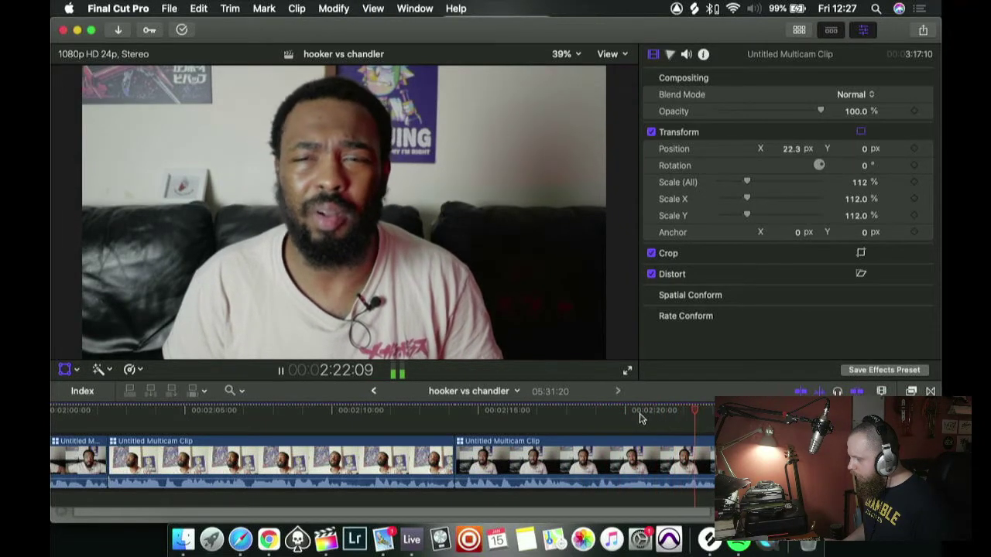
- Split the punched-in wide clip at 00:02:21:15 and resume playback from the cut
left_click(638, 412)
key("space")
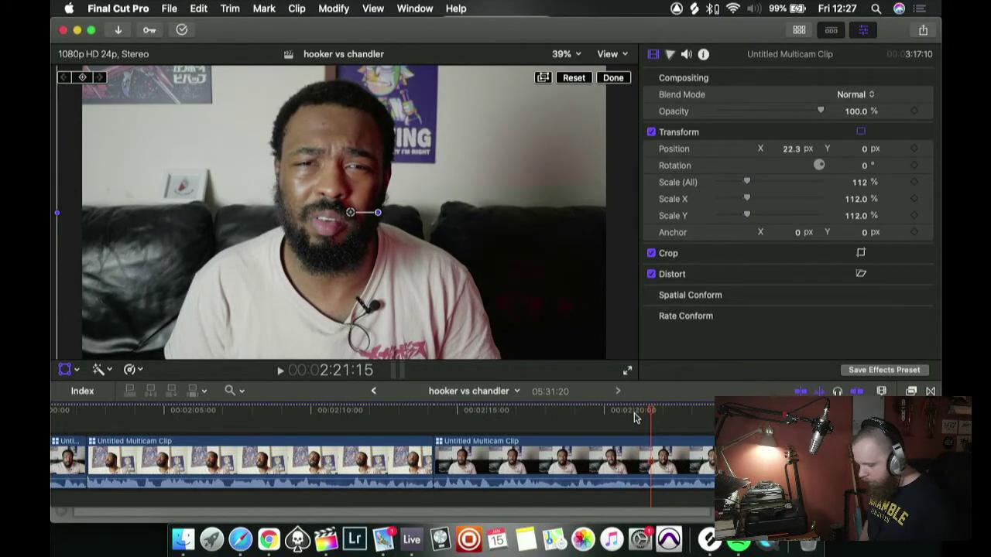
key("super+b")
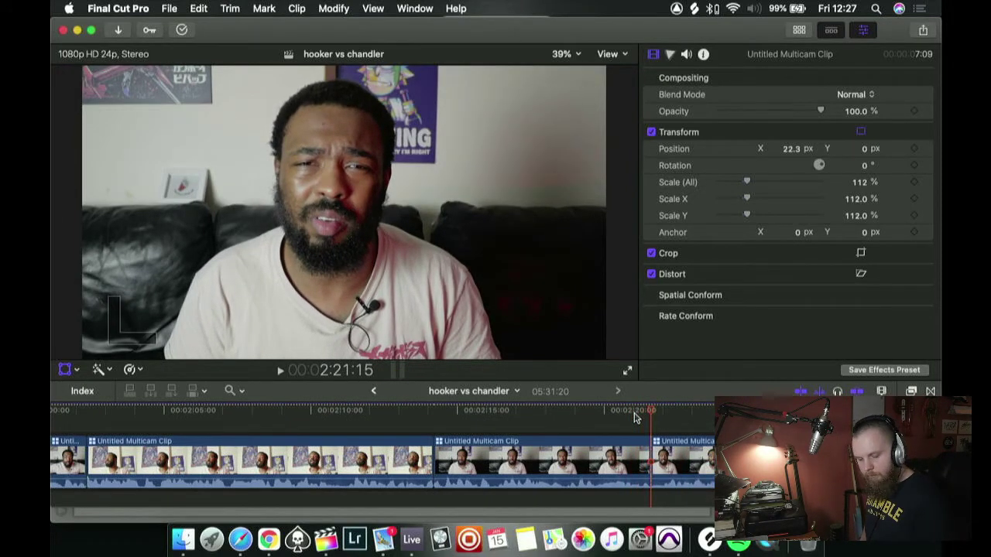
key("space")
- Trim the start of the clip after the 00:02:21:15 cut to 00:02:22:02, closing the gap
key("space")
key("Left")
key("Left")
key("Left")
key("Left")
key("Left")
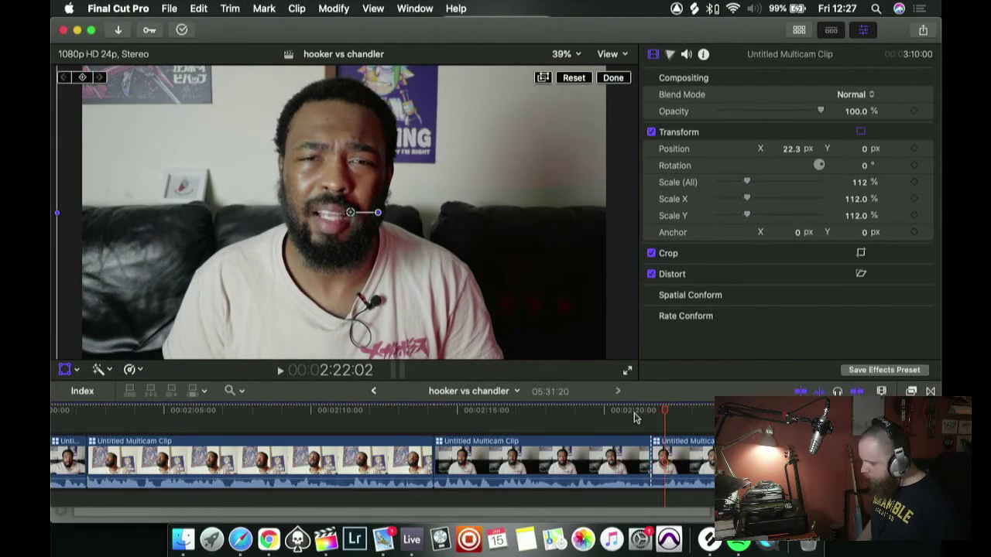
key("alt+bracketleft")
- Reset the wide clip after the 00:02:21:15 cut to scale 100% and X position 0 px, and play across the cut
key("c")
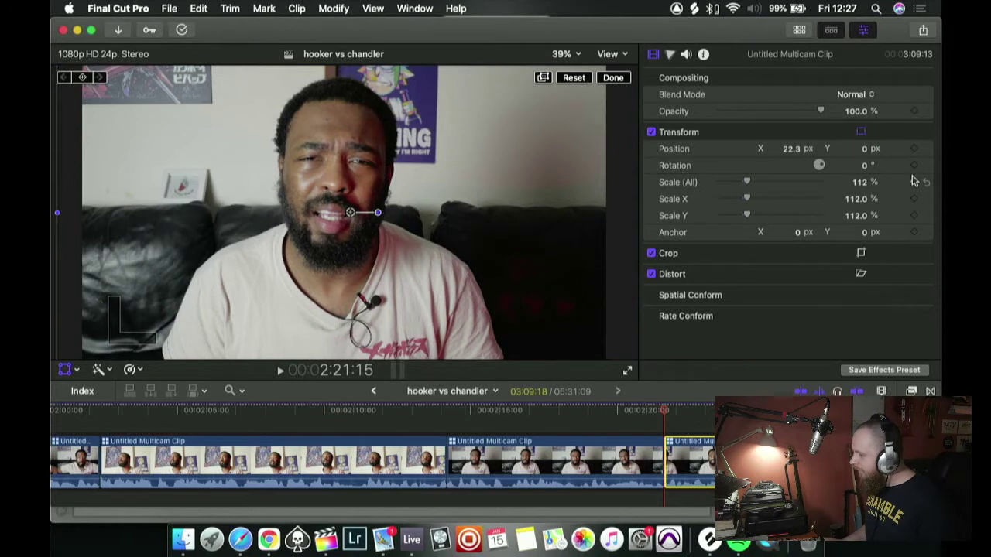
left_click(928, 184)
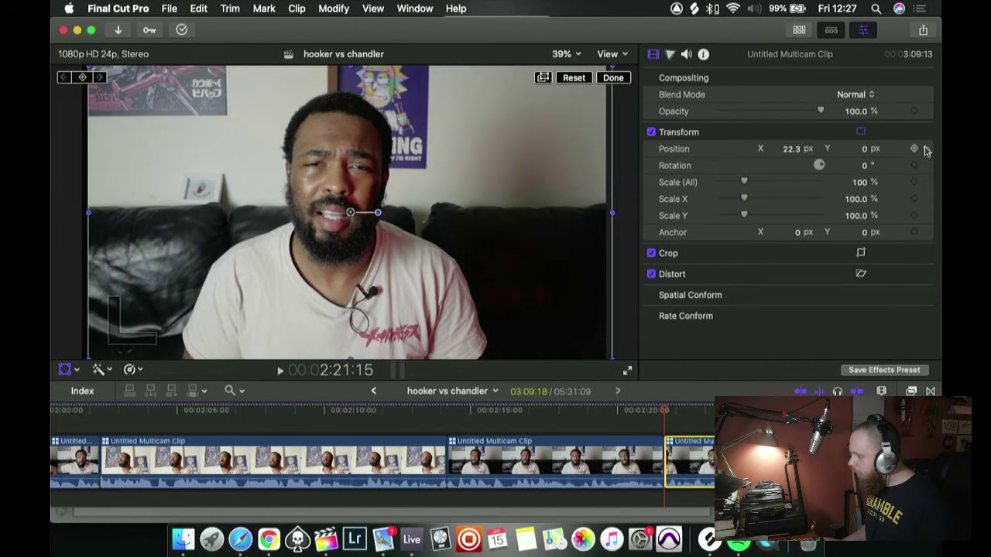
left_click(926, 149)
left_click(630, 412)
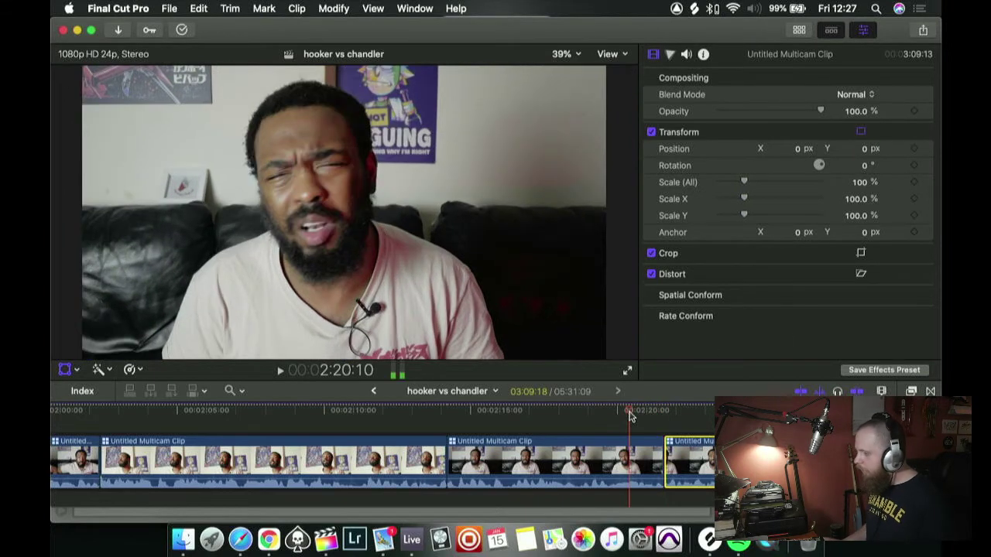
key("space")
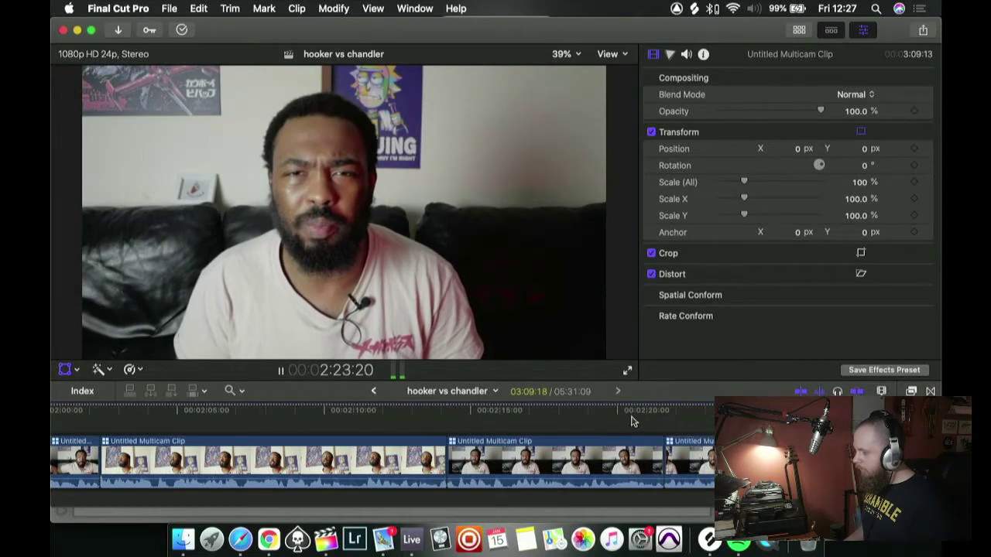
left_click(633, 420)
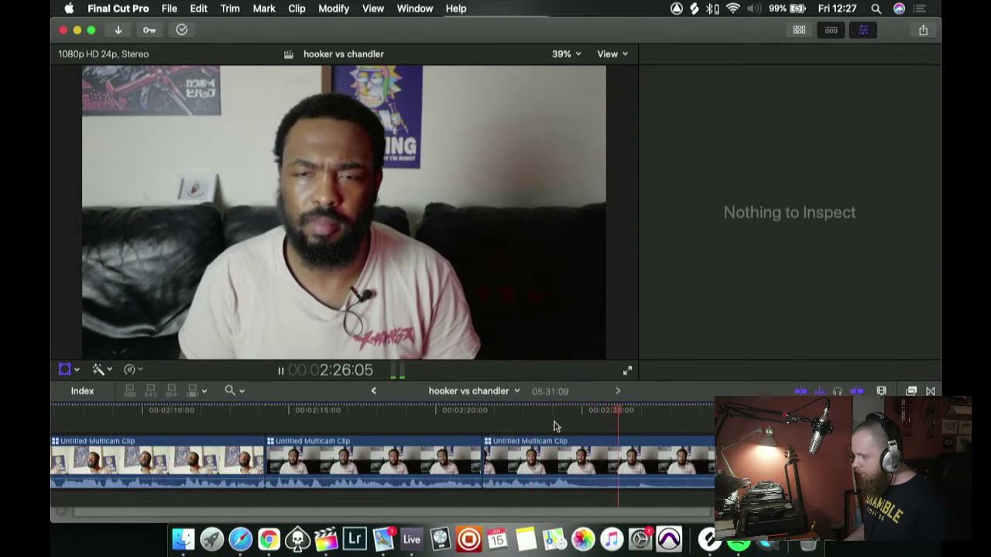
- Review the wide footage after the 00:02:21:15 cut, replaying the speech from the cut up to the pause
scroll(555, 426, "right", 3)
key("space")
key("shift+t")
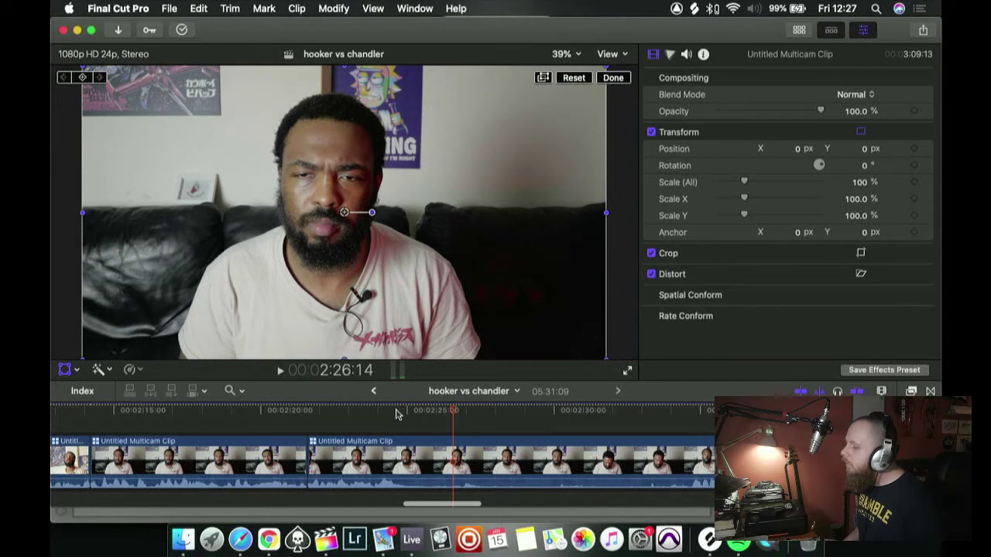
left_click(379, 408)
left_click(668, 421)
key("space")
left_click(314, 416)
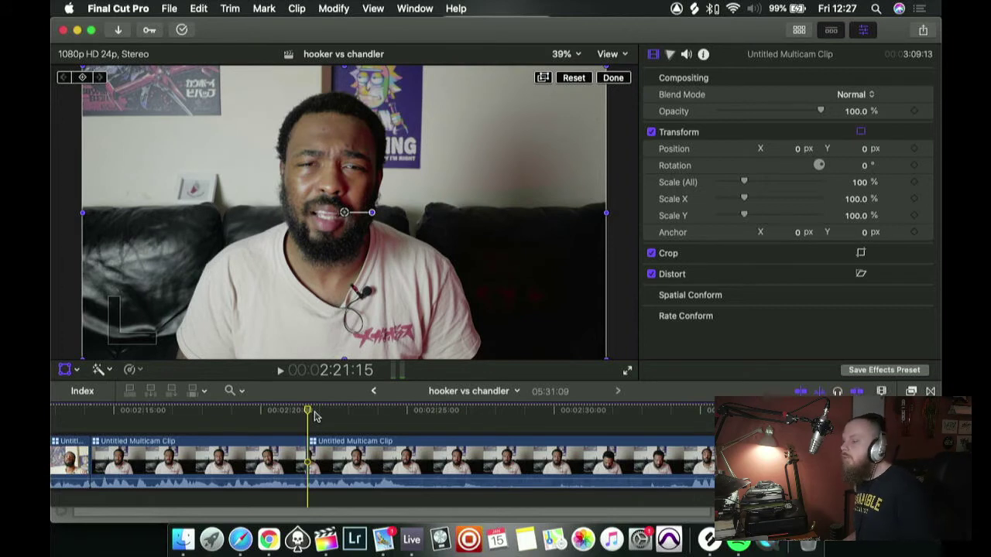
key("space")
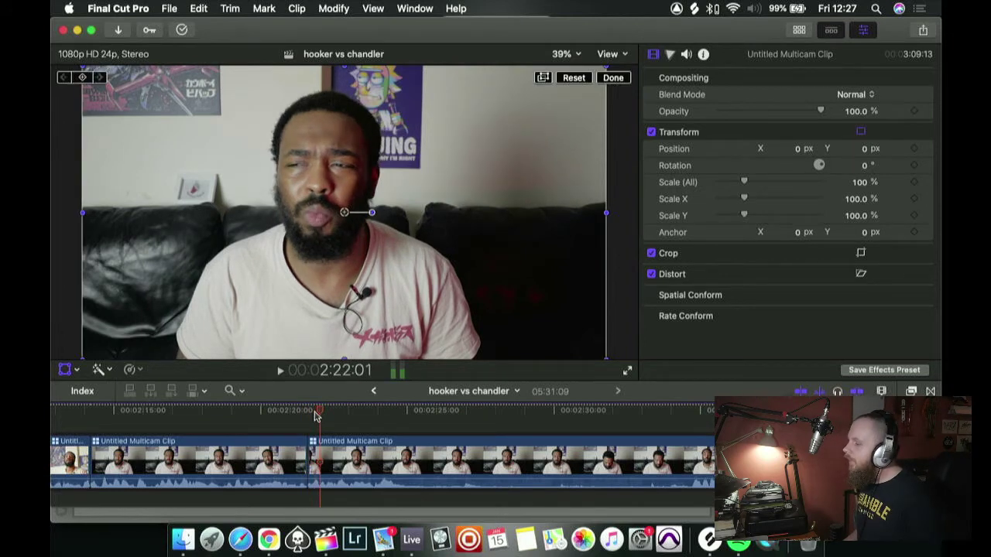
key("space")
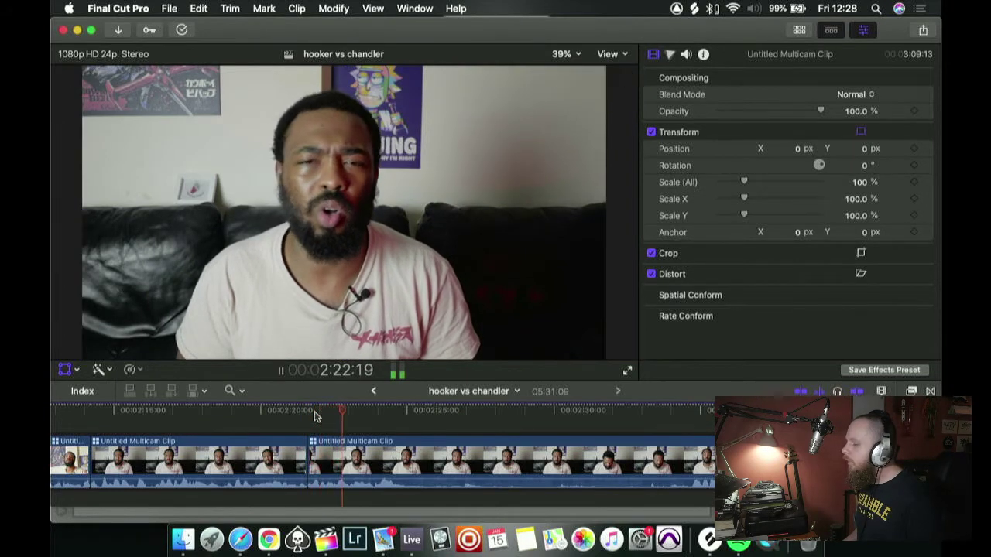
key("shift+t")
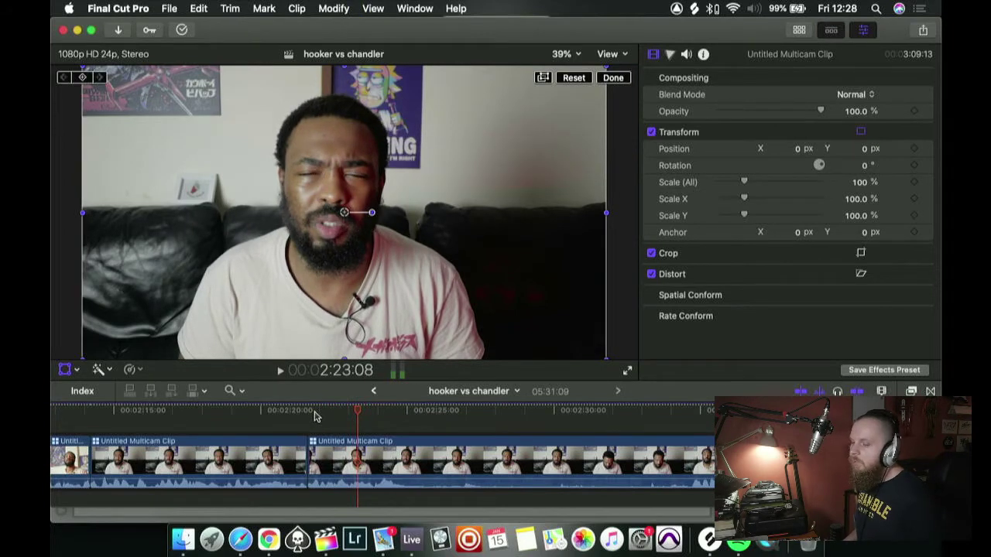
key("space")
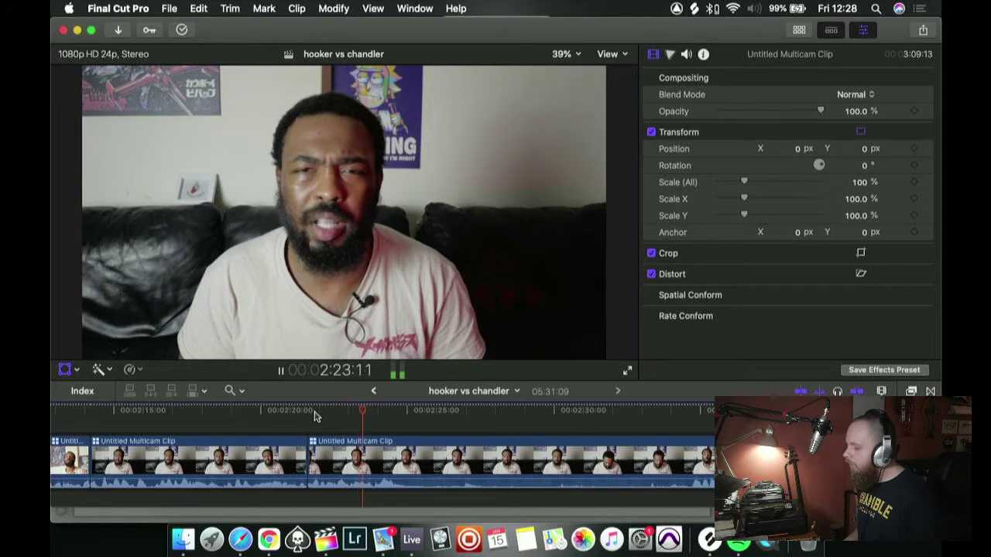
key("space")
- Compare the speech near 00:02:15 and 00:02:35, and examine the quiet stretch of wide footage leading up to 00:02:34
left_click_drag(693, 417, 716, 416)
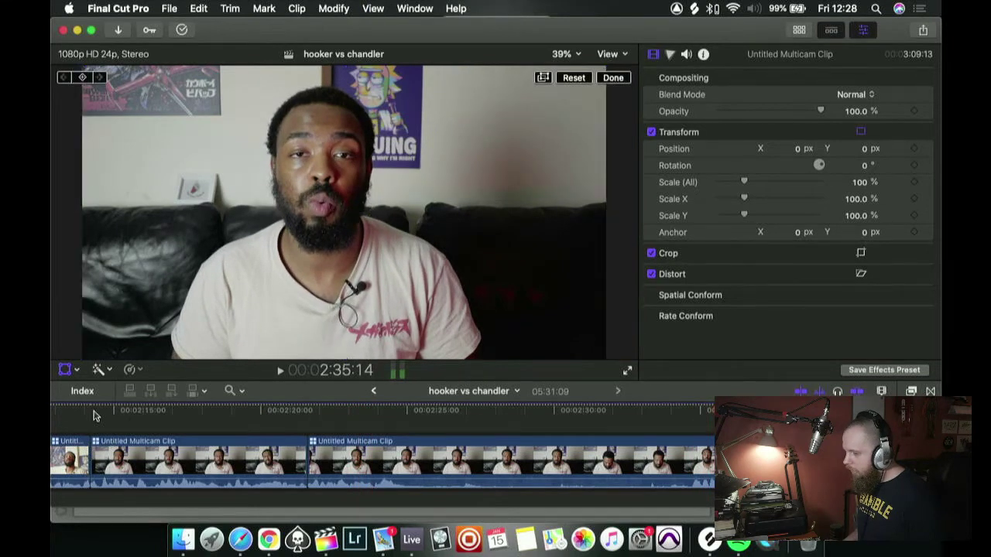
left_click(93, 416)
key("space")
key("space")
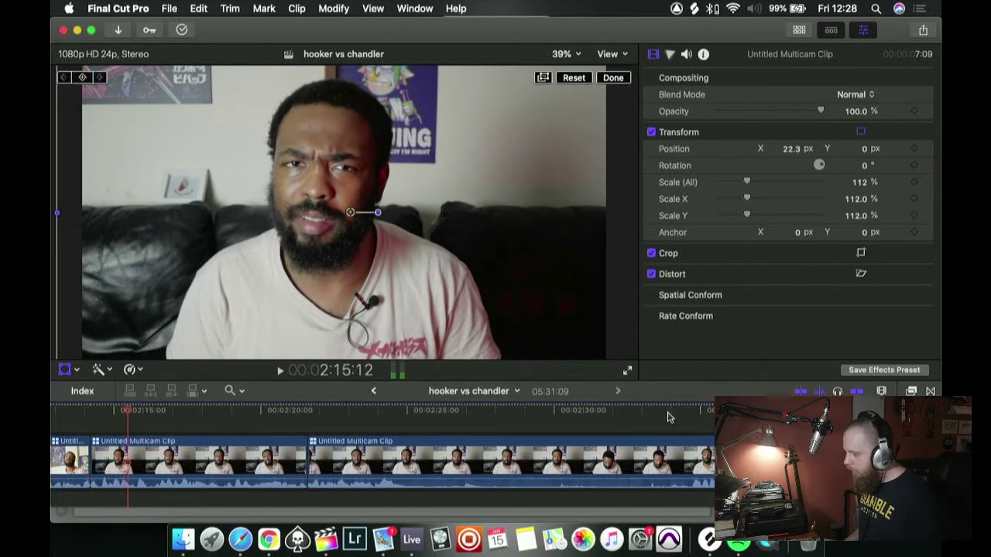
left_click(701, 417)
key("space")
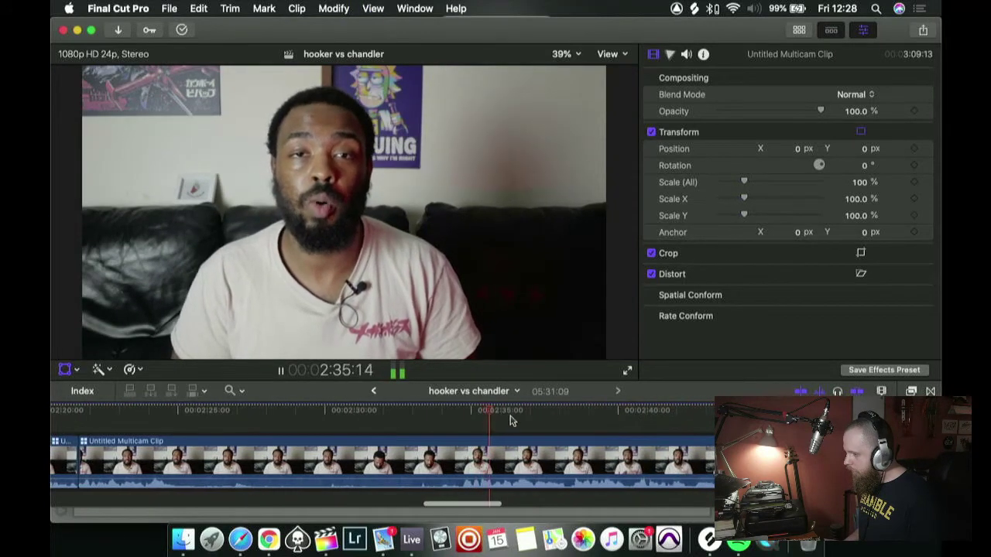
key("shift+t")
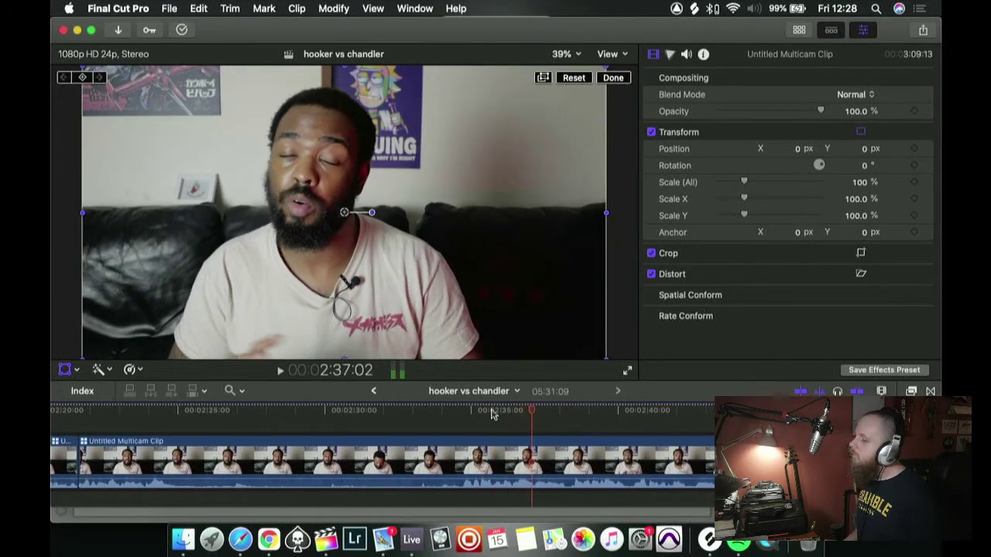
left_click(458, 412)
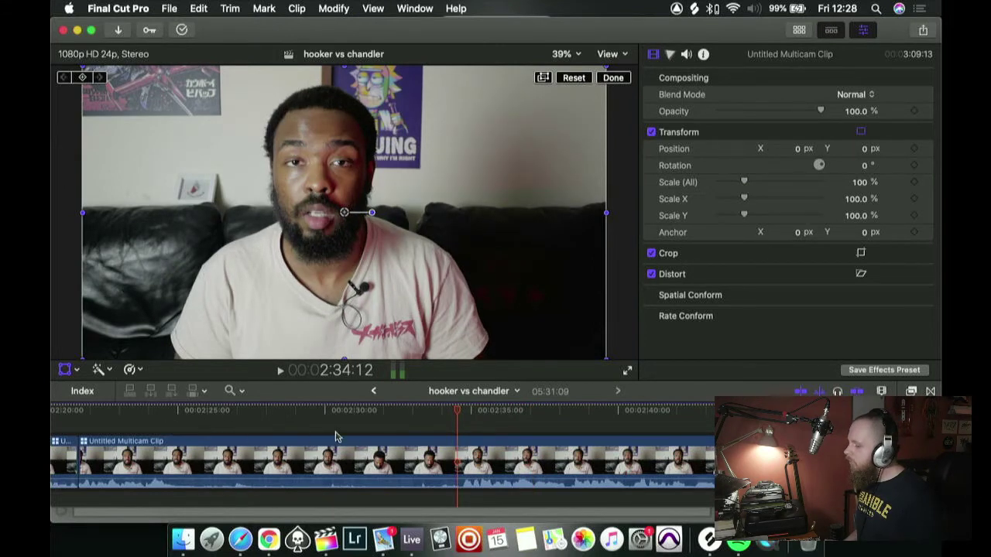
left_click(310, 421)
key("space")
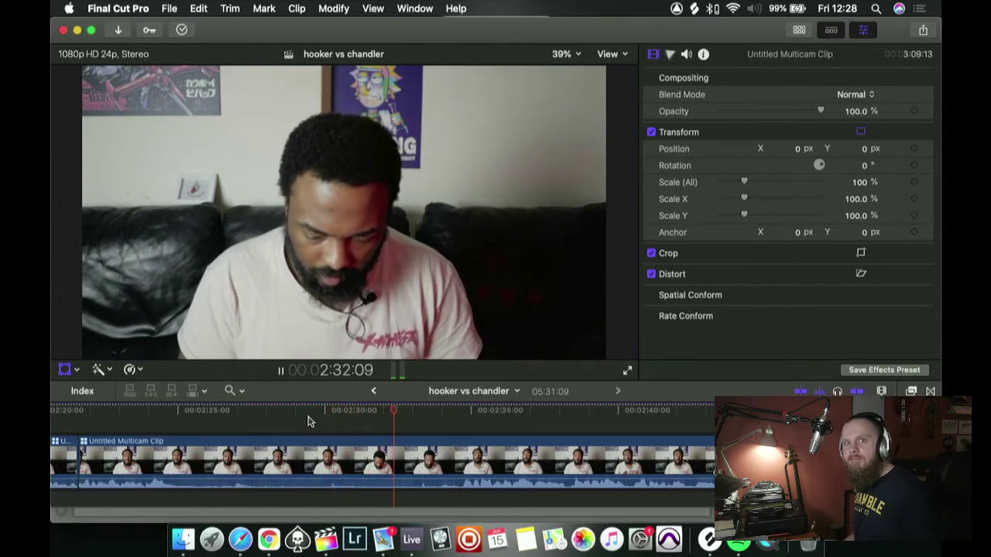
- Trim the start of the wide clip after the 00:02:21:15 cut to 00:02:34:17, closing the gap
key("space")
left_click_drag(408, 412, 464, 411)
scroll(376, 436, "left", 10)
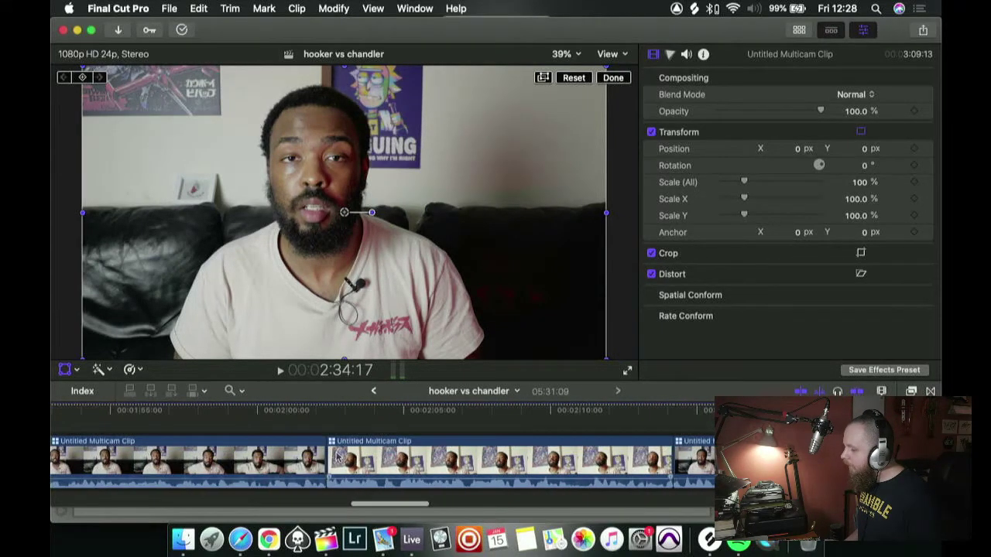
scroll(393, 457, "right", 10)
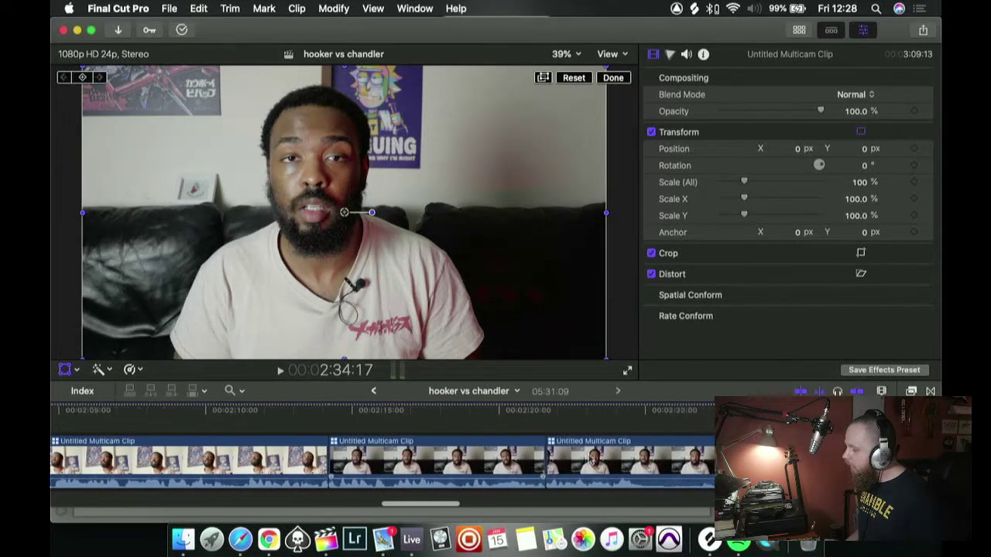
scroll(589, 459, "right", 1)
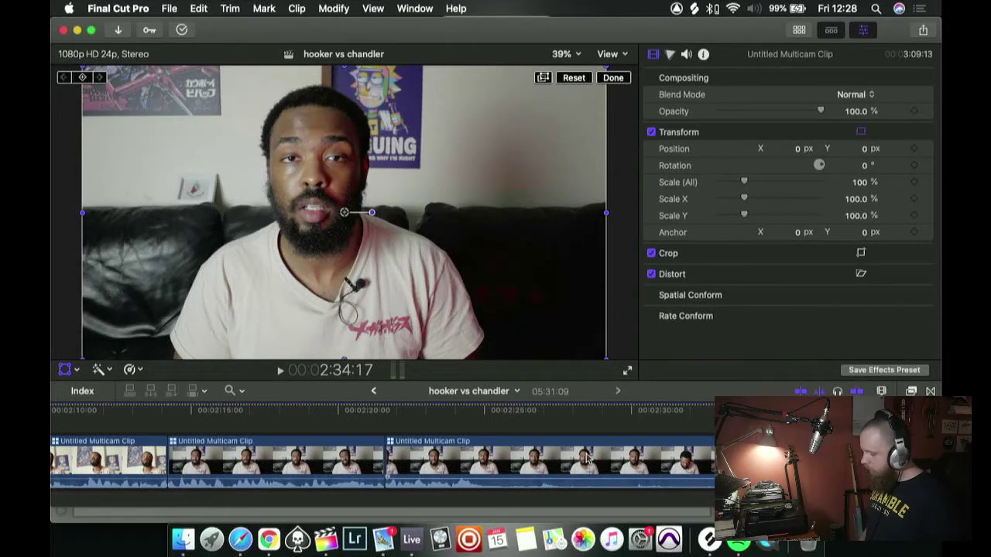
scroll(589, 459, "left", 10)
- Preview the close-up clip starting at 00:02:02:09, and delete it together with the wide clip that follows
left_click(248, 413)
key("space")
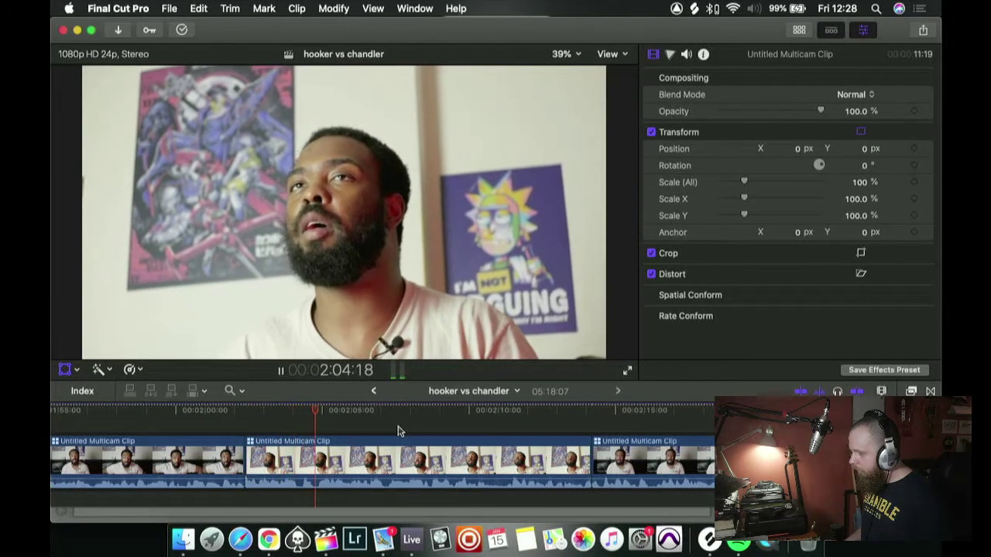
left_click(356, 457)
key("space")
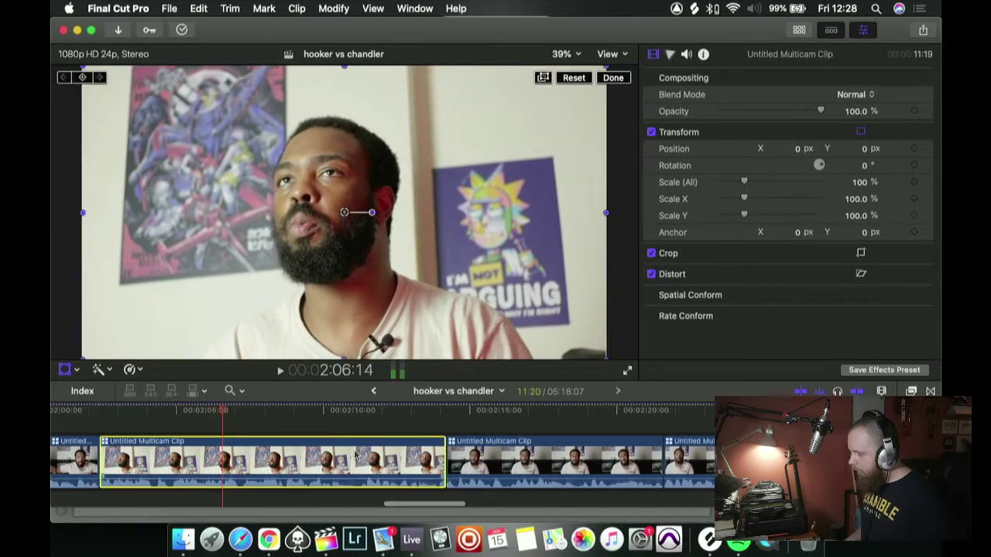
key("Delete")
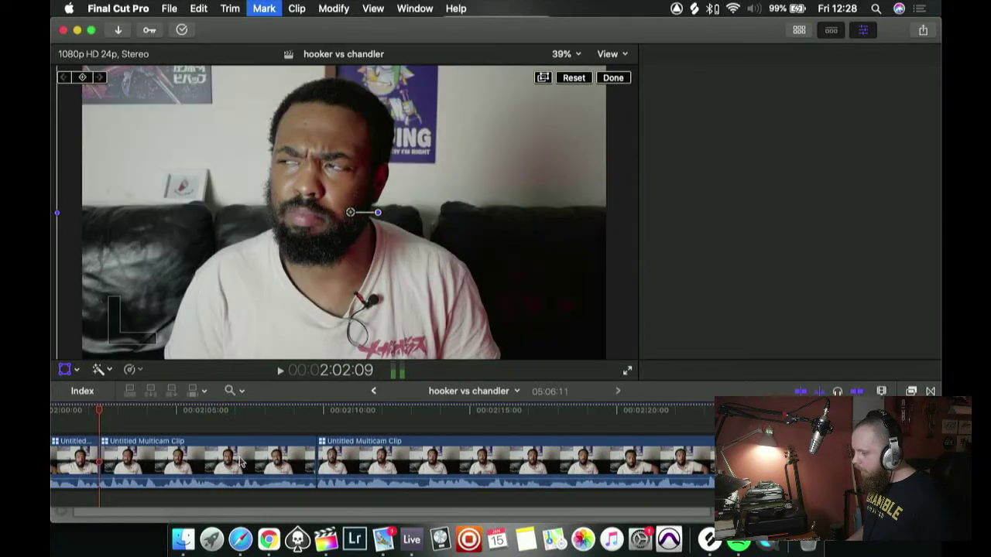
left_click(241, 461)
key("Delete")
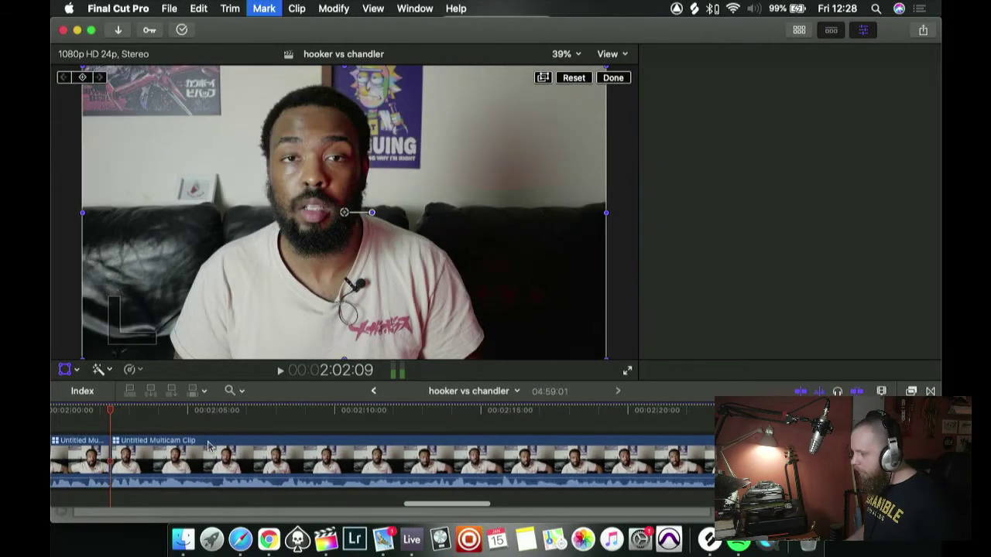
- Play across the 00:02:02:09 cut and switch the clip after it to the close-up angle
left_click(170, 445)
scroll(170, 445, "left", 3)
left_click(175, 416)
left_click(164, 453)
key("space")
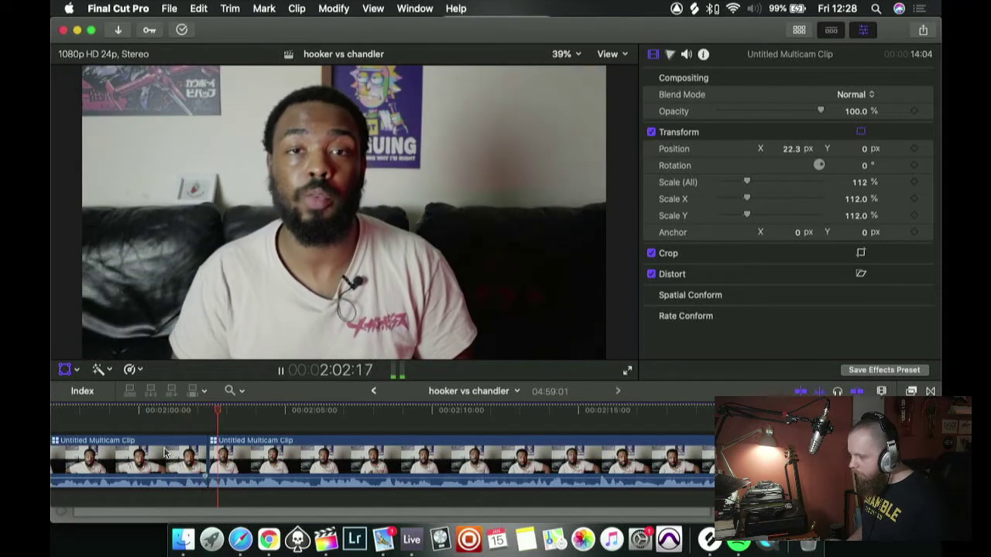
key("shift+t")
key("space")
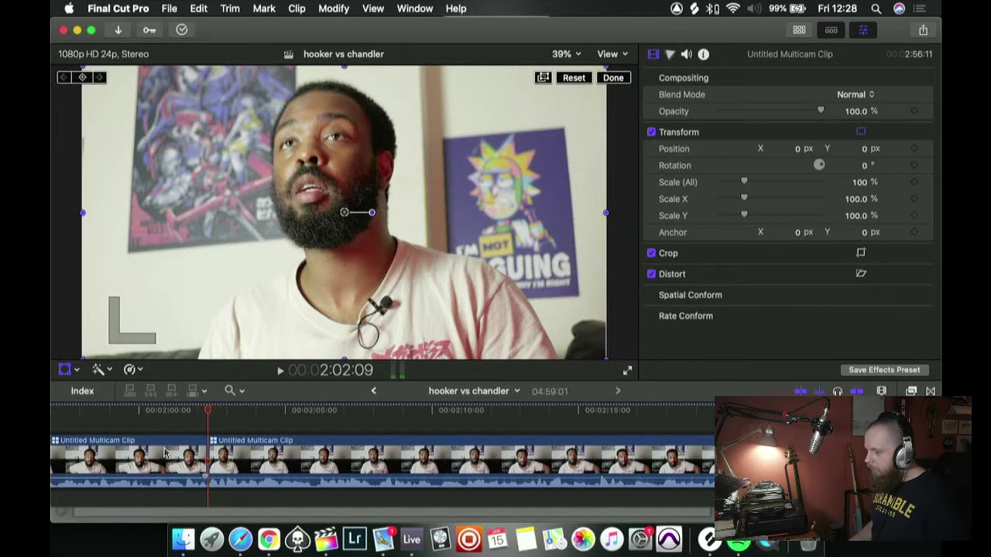
- Trim the start of the close-up clip after the 00:02:02:09 cut to 00:02:06:11, closing the gap
key("space")
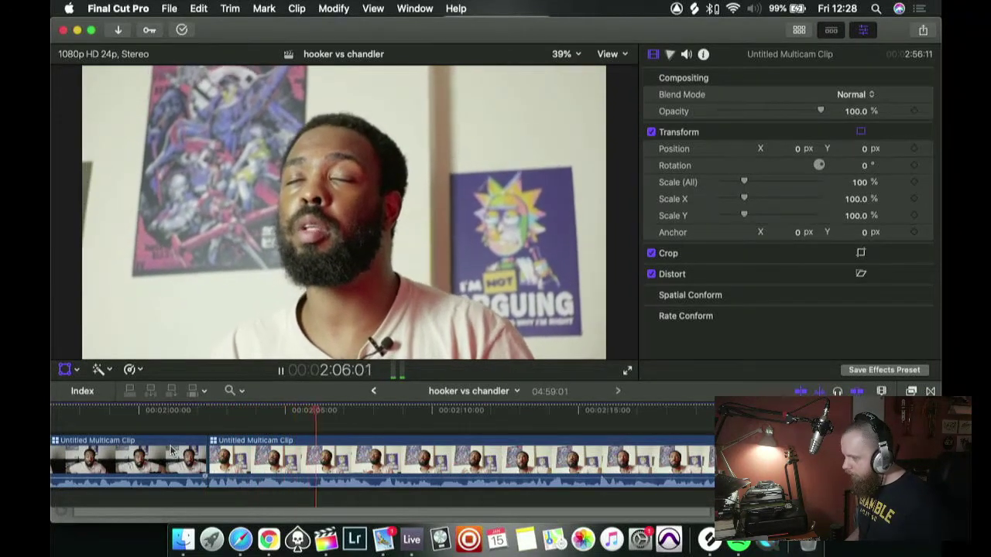
key("space")
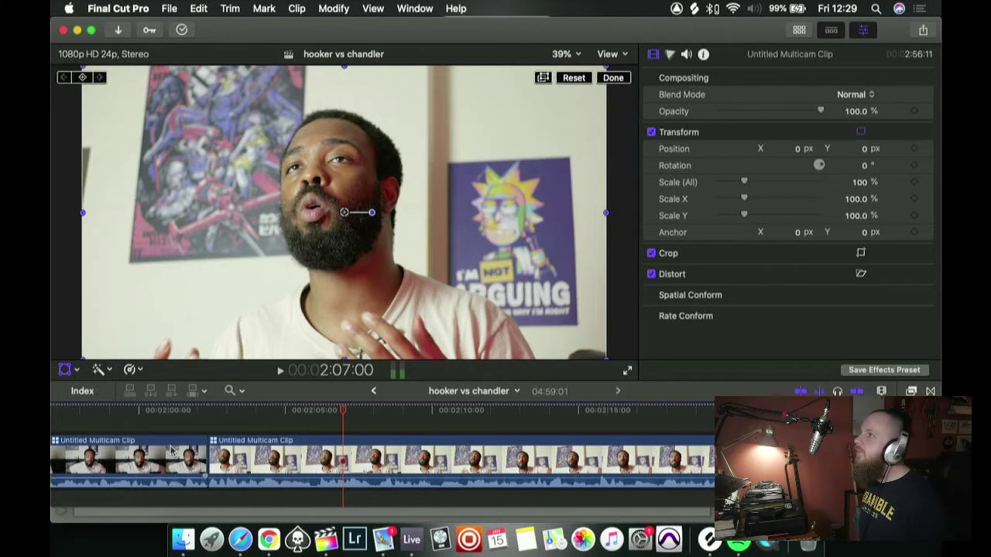
key("Up")
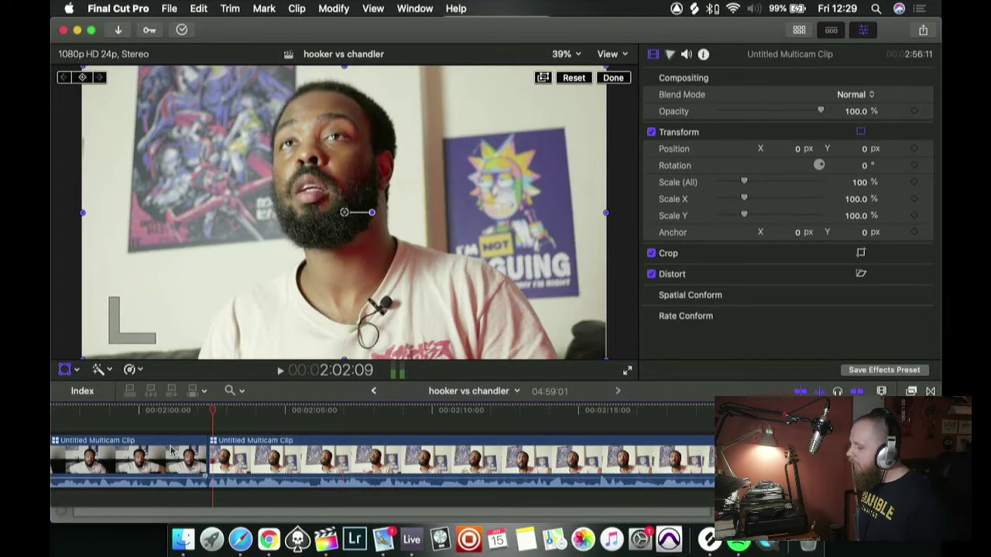
key("space")
key("space")
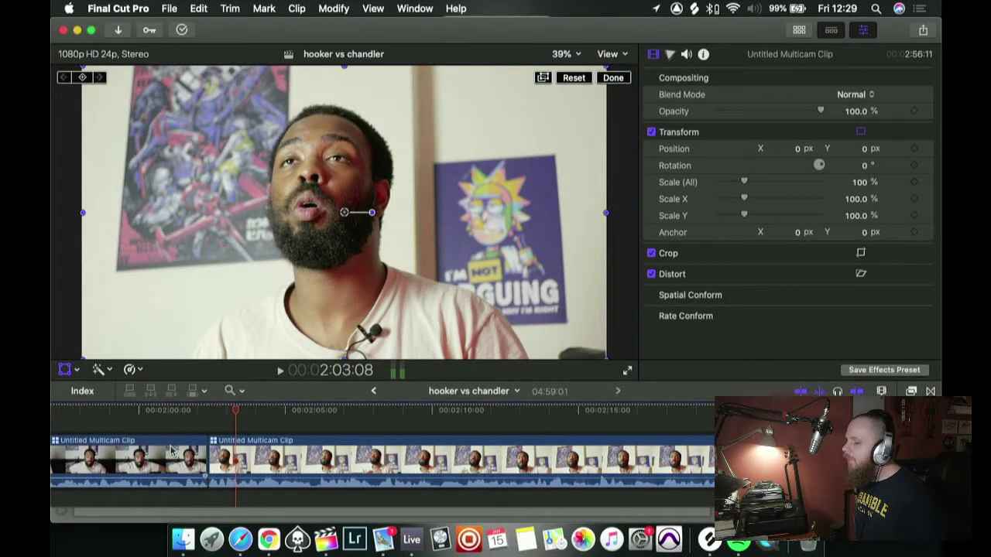
key("space")
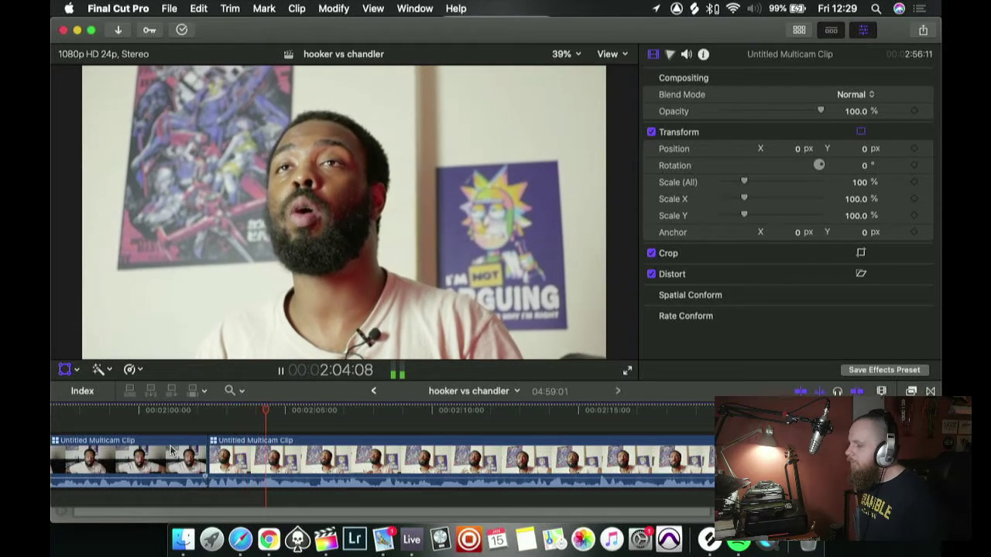
key("space")
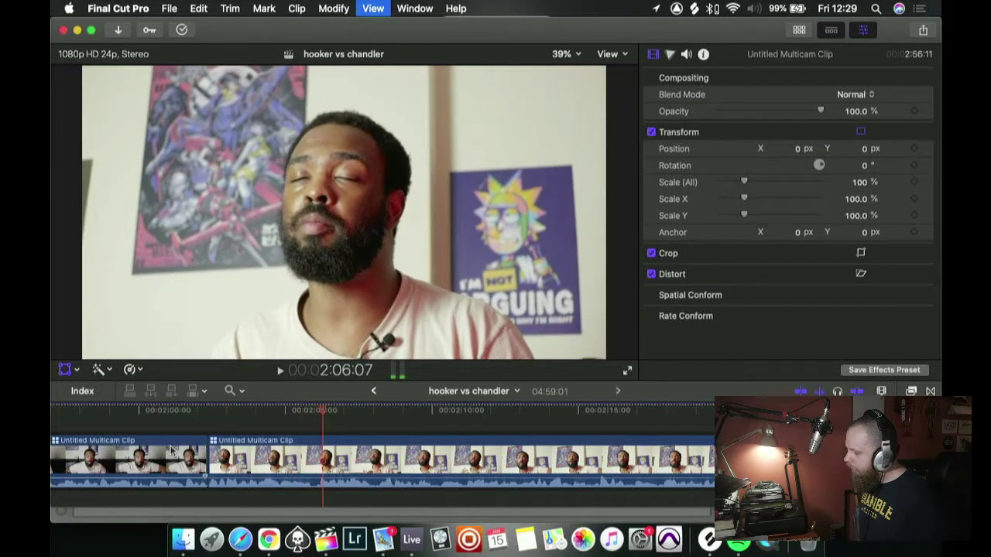
key("space")
key("space")
key("Left")
key("Left")
key("Left")
key("Left")
key("Left")
key("Left")
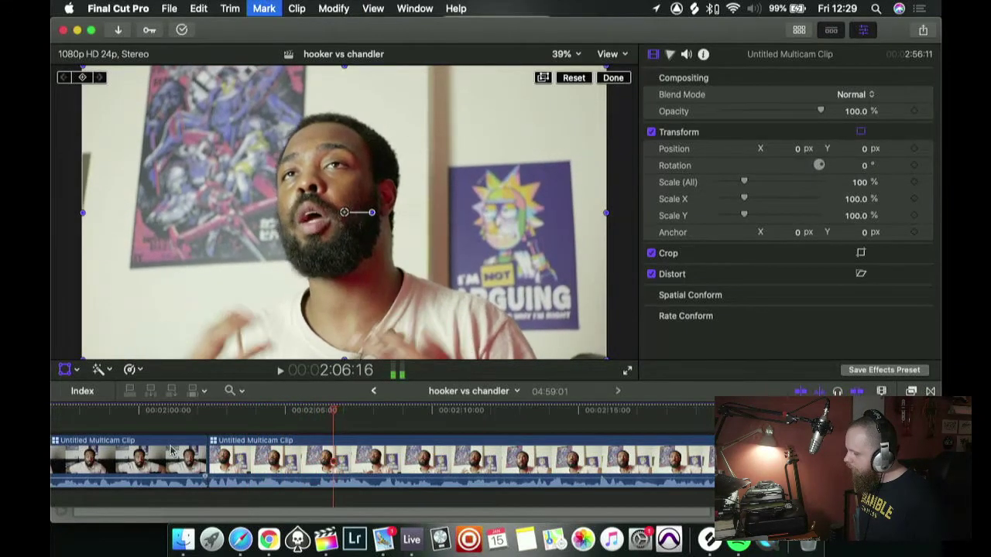
key("Left")
key("Left")
key("Left")
key("Left")
key("Left")
key("Left")
key("Right")
key("Right")
key("Right")
key("Right")
key("Right")
key("Right")
key("Right")
key("Right")
key("Right")
key("Left")
key("Left")
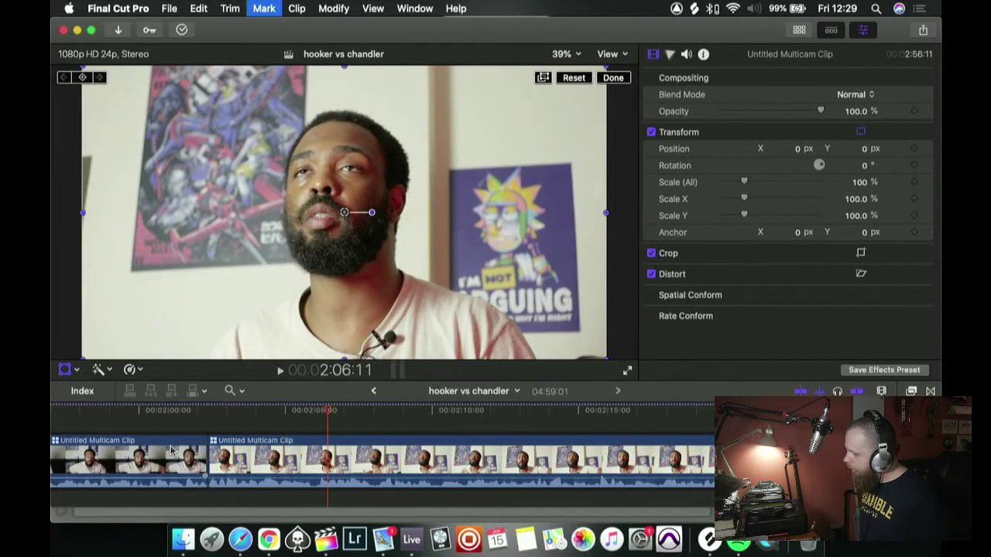
key("Up")
- Play the trimmed close-up clip from the 00:02:02:09 cut to about 00:02:12
key("space")
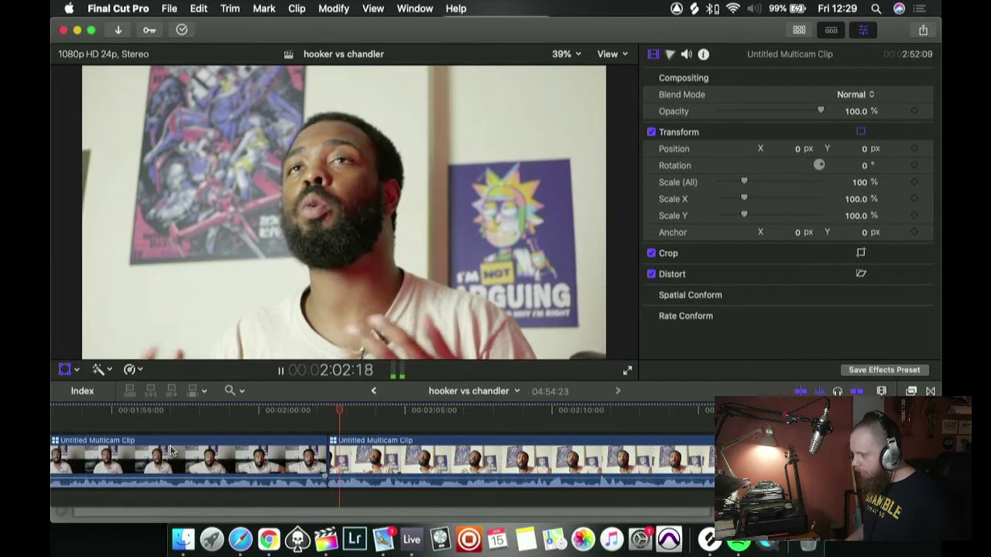
key("shift+t")
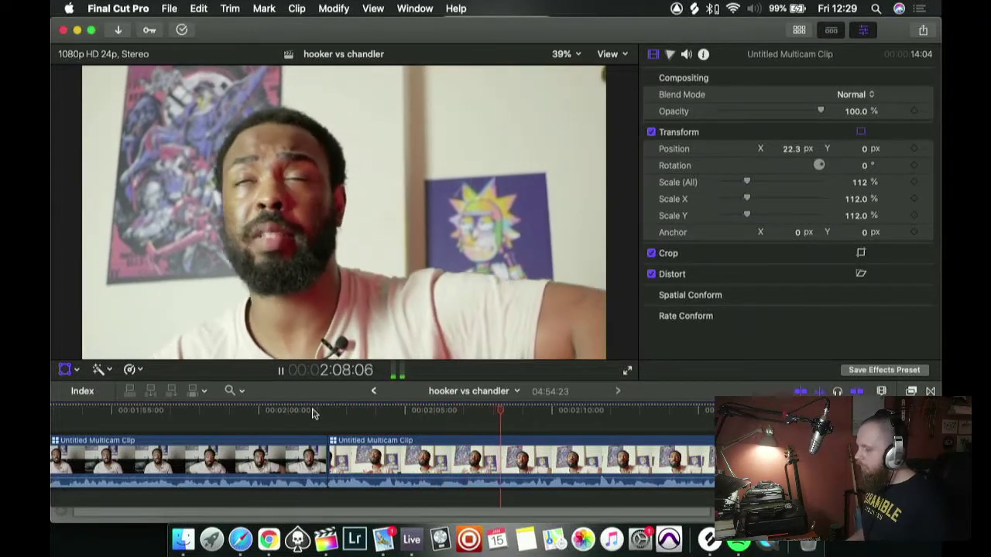
scroll(313, 413, "right", 3)
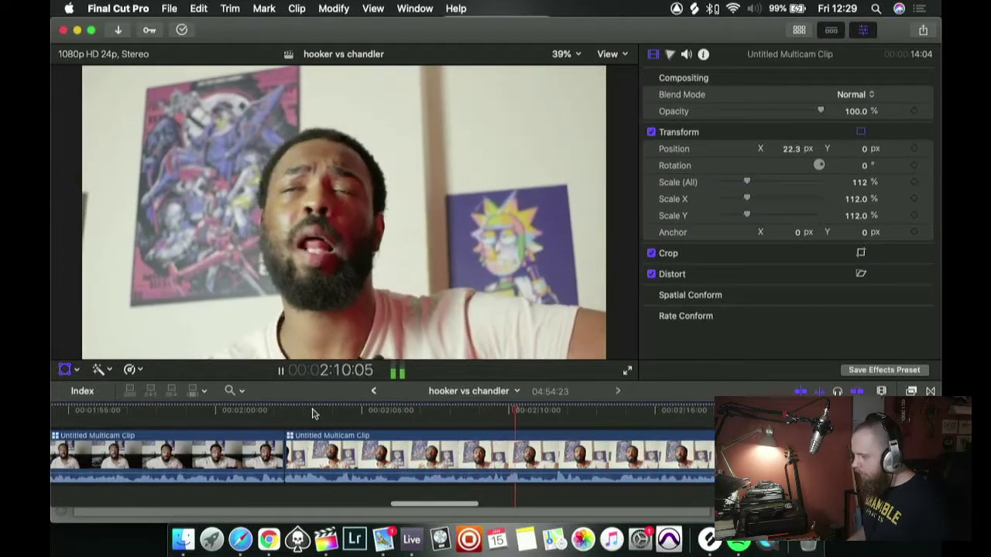
scroll(314, 413, "right", 5)
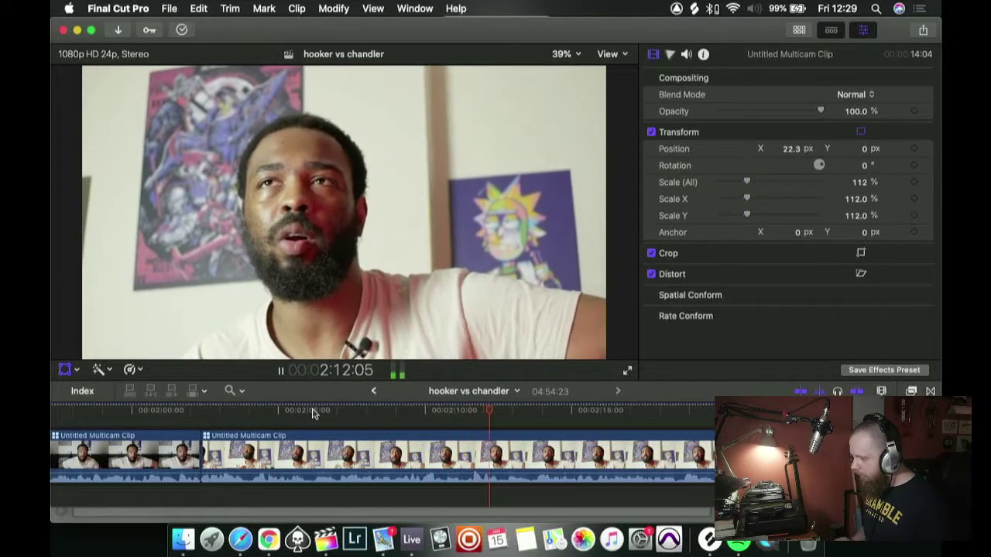
key("space")
- Examine the close-up frame by frame between about 00:02:10:17 and 00:02:11:18 to locate the angle-change point
left_click(469, 416)
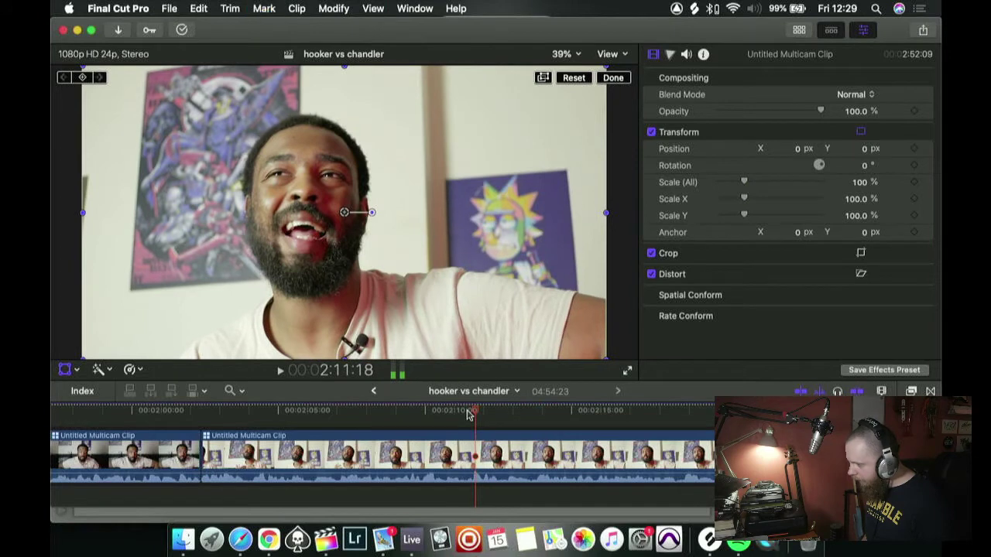
key("Left")
key("Left")
key("Left")
key("Left")
key("Left")
key("Left")
key("Left")
key("Left")
key("Left")
key("Left")
key("Left")
key("Left")
key("Left")
key("Left")
key("Left")
key("Left")
key("Left")
key("Left")
key("Left")
key("Left")
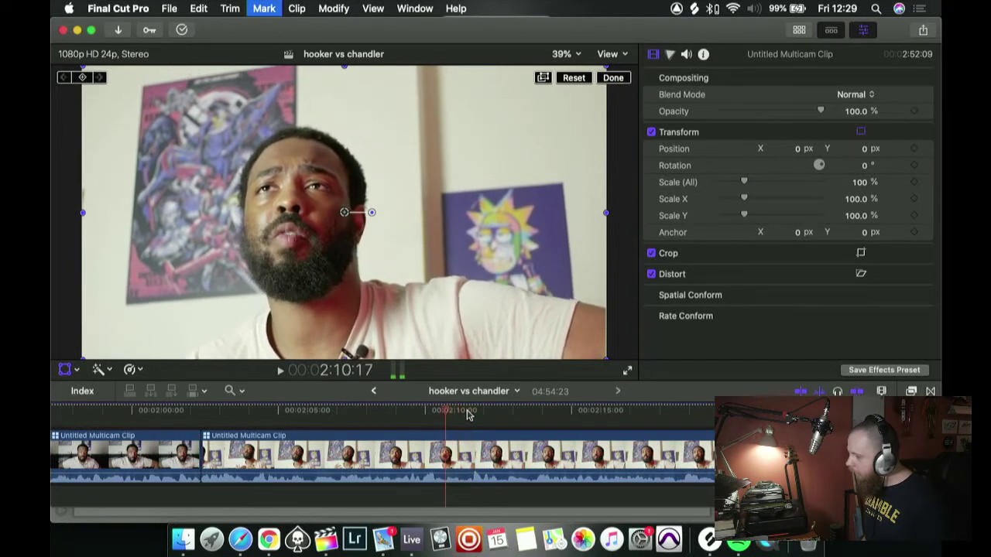
key("space")
key("Left")
key("Left")
key("Left")
key("Left")
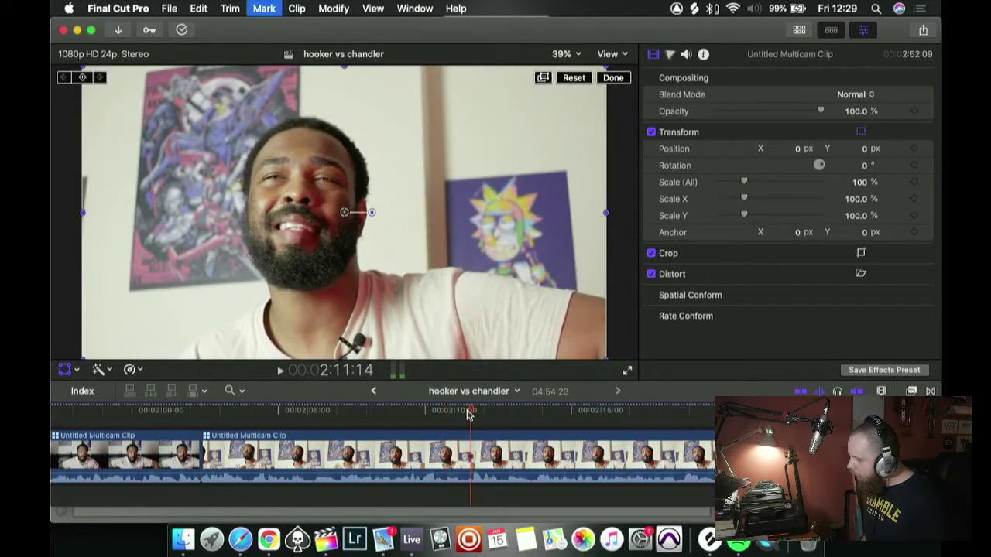
key("space")
key("space")
key("Left")
key("Left")
key("Left")
key("Left")
key("Left")
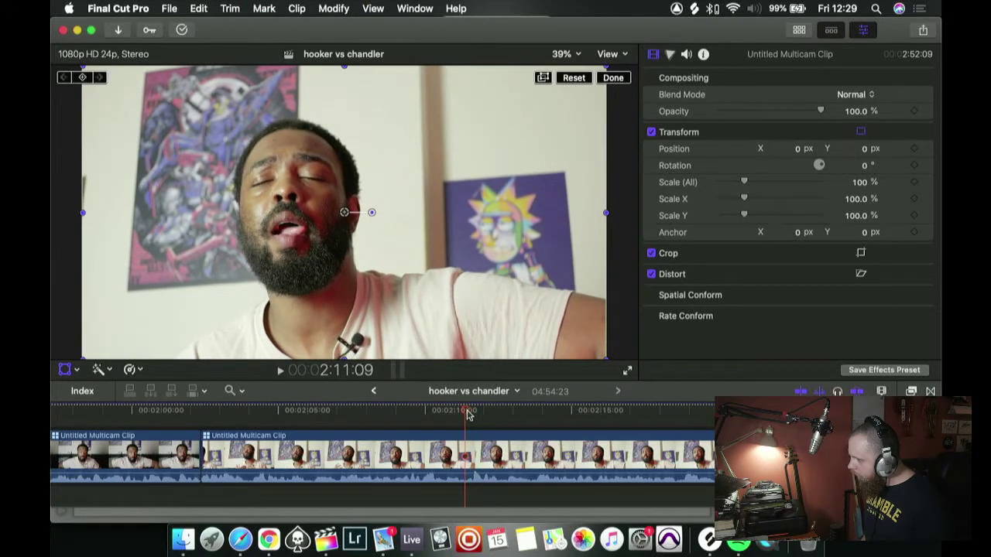
key("Left")
key("Left")
key("Left")
key("Left")
key("Right")
key("Right")
key("Right")
key("Right")
key("Right")
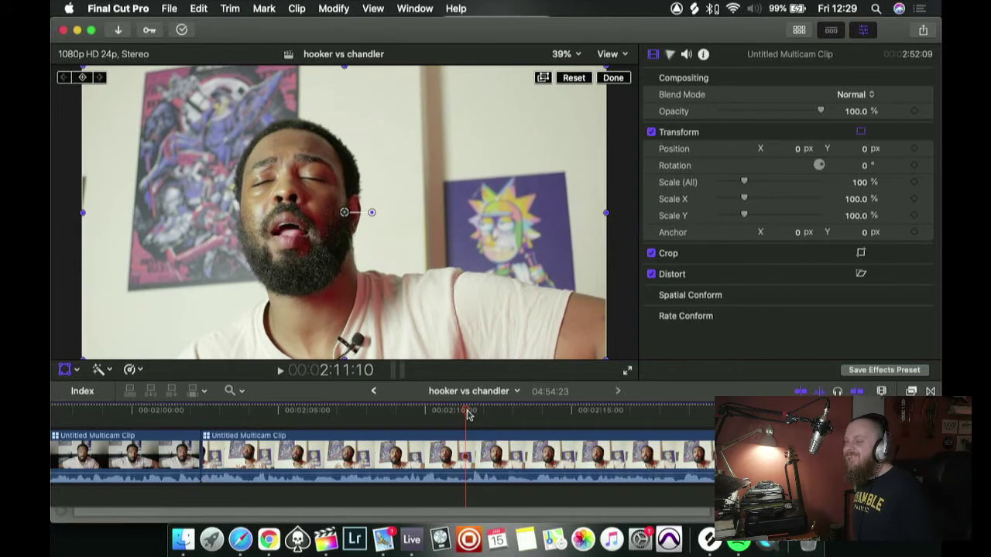
key("Left")
key("Left")
key("Left")
key("Left")
key("Left")
key("Left")
key("Left")
key("Left")
key("Left")
key("Left")
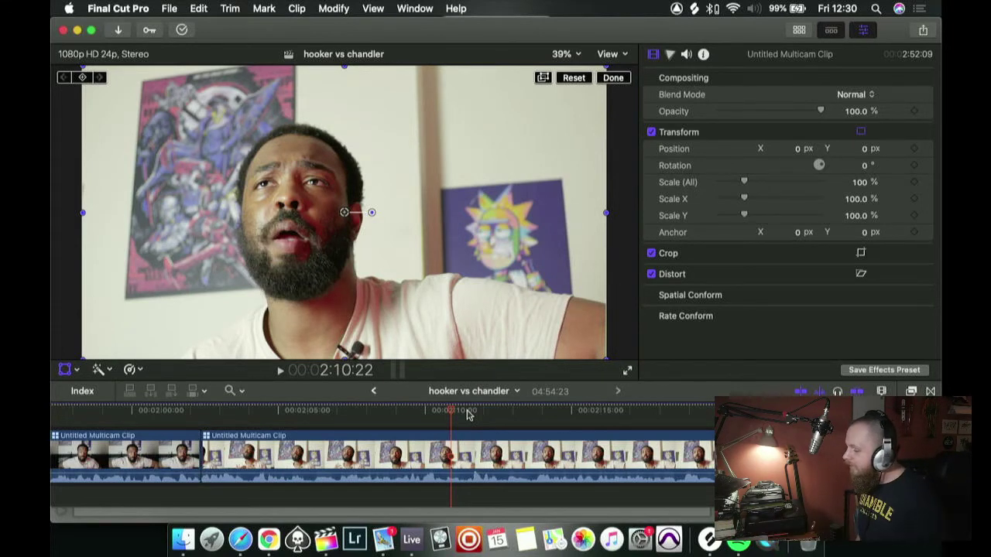
key("Right")
key("Right")
key("Right")
key("Right")
key("Right")
key("Right")
key("Right")
key("Right")
key("Right")
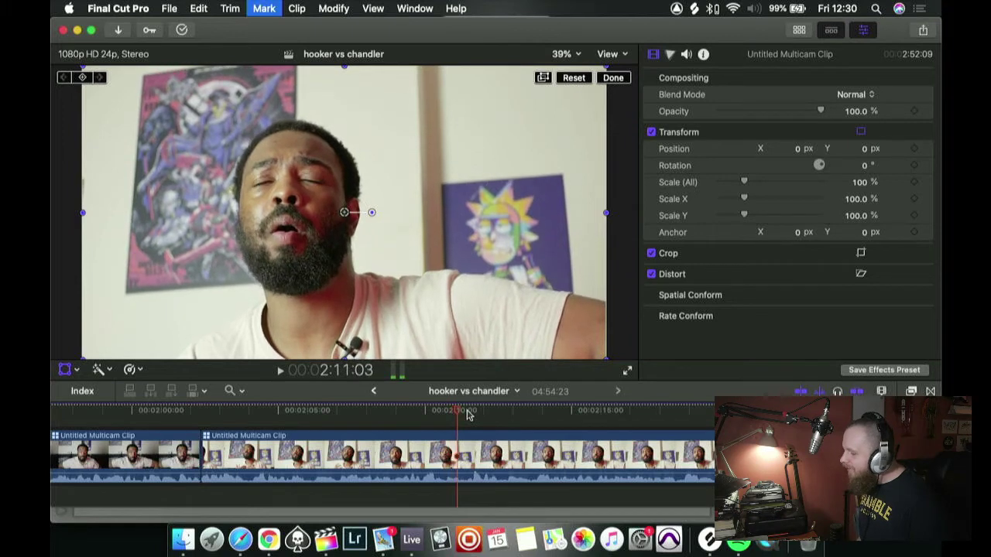
key("Right")
key("Right")
key("Right")
key("Left")
key("Left")
key("Left")
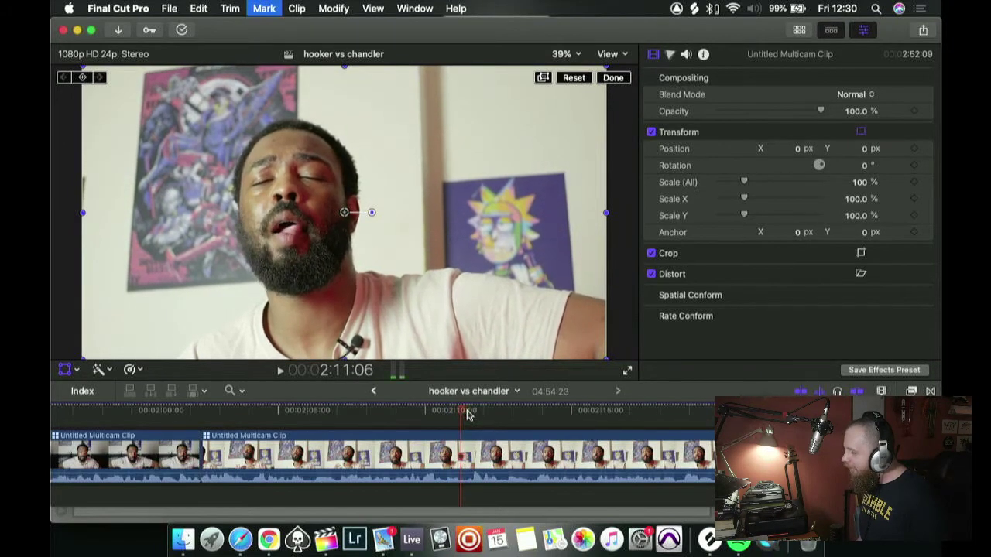
key("Right")
key("Left")
key("Left")
key("Right")
key("Right")
key("Left")
key("Left")
key("Left")
key("Left")
key("Left")
key("Left")
key("Left")
key("Left")
key("Left")
key("Left")
key("Left")
key("Left")
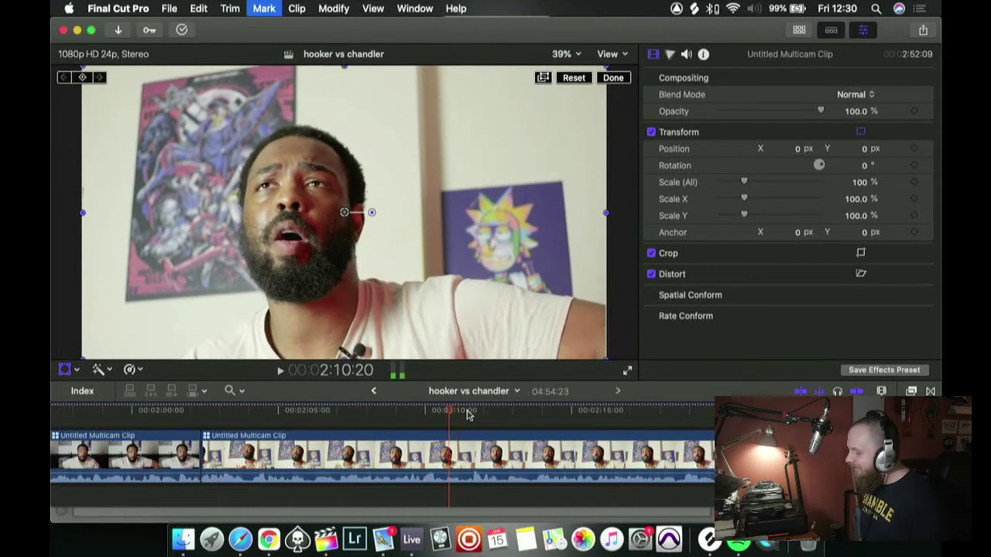
key("Left")
key("Left")
key("space")
key("space")
key("shift+t")
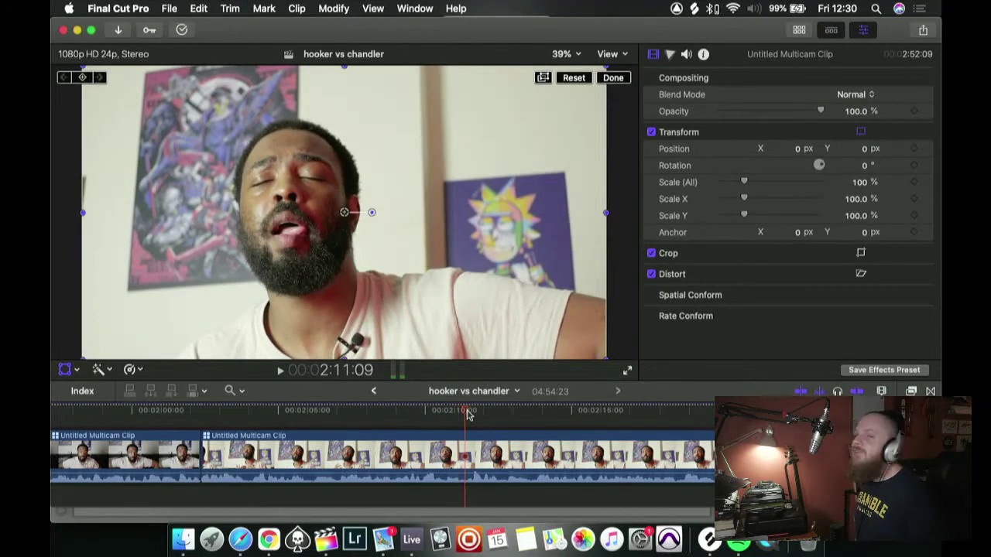
- Cut the close-up at 00:02:11:10, switch the footage after it to the wide angle, and play across the cut
left_click(423, 414)
key("space")
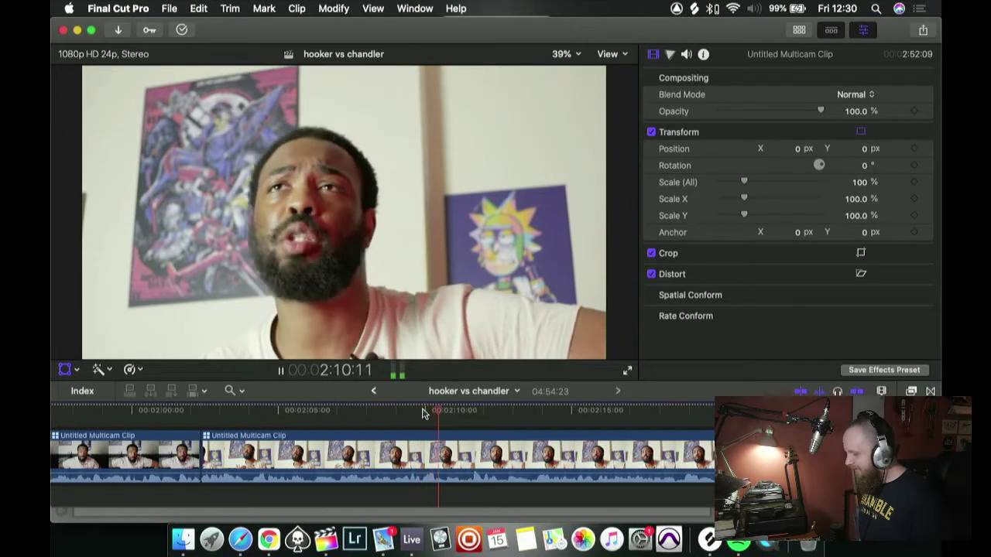
key("space")
key("shift+t")
key("Left")
key("Left")
key("Left")
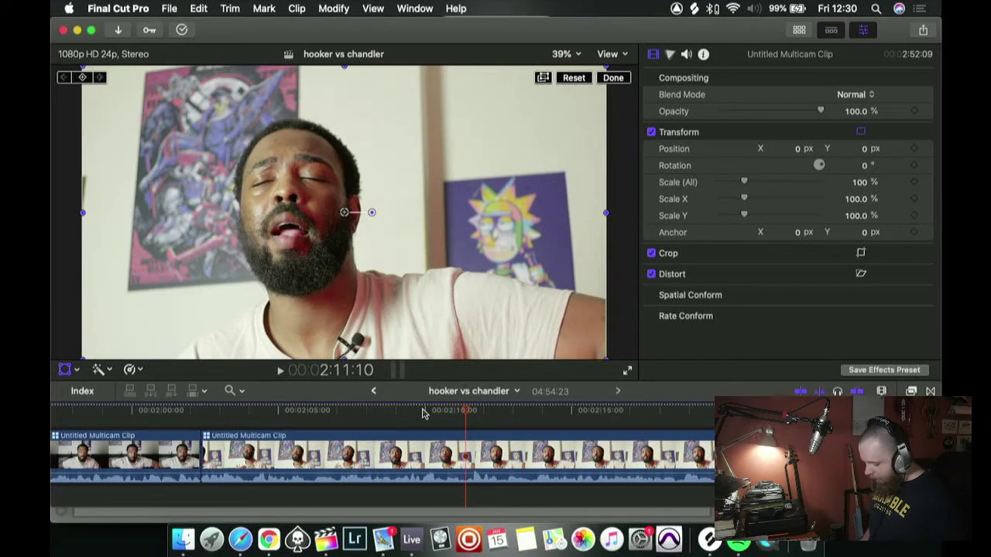
key("2")
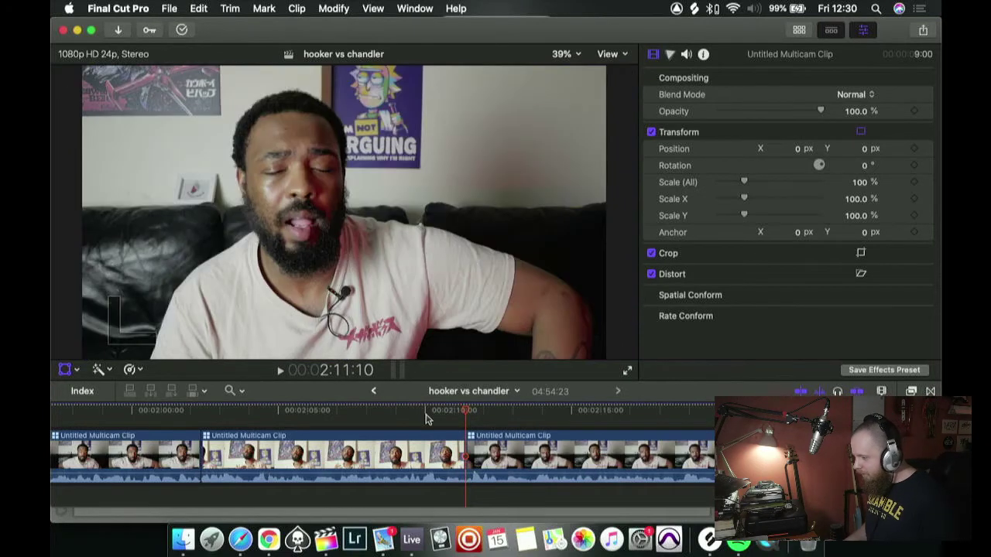
key("shift+slash")
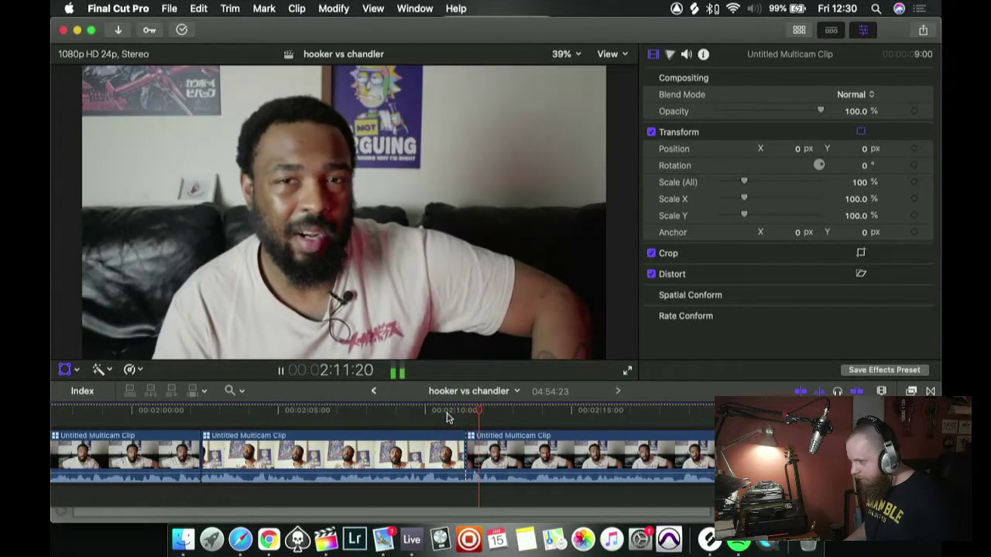
- Trim the end of the close-up clip back to 00:02:11:04, before the wide-angle cut, closing the gap
key("shift+t")
left_click(443, 411)
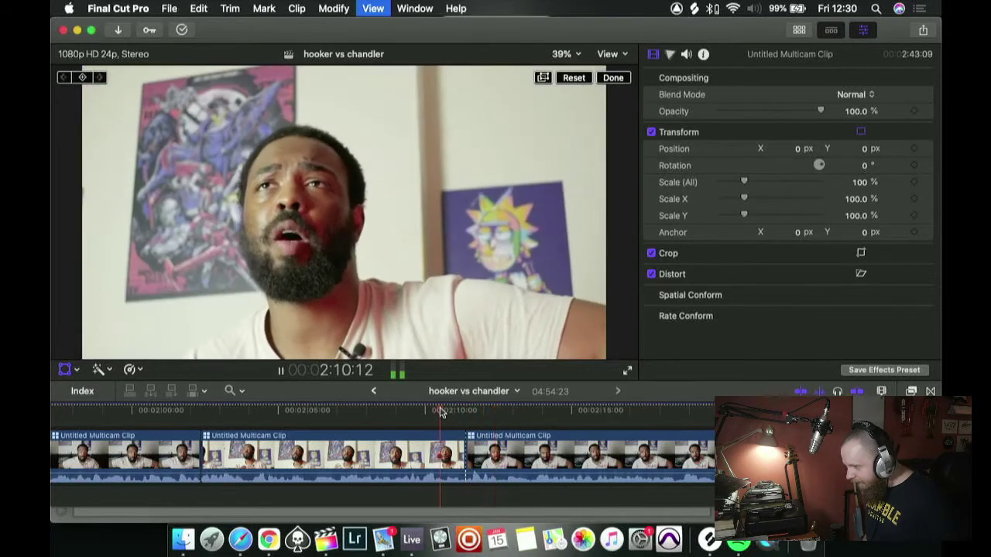
key("space")
key("Right")
key("Right")
key("Left")
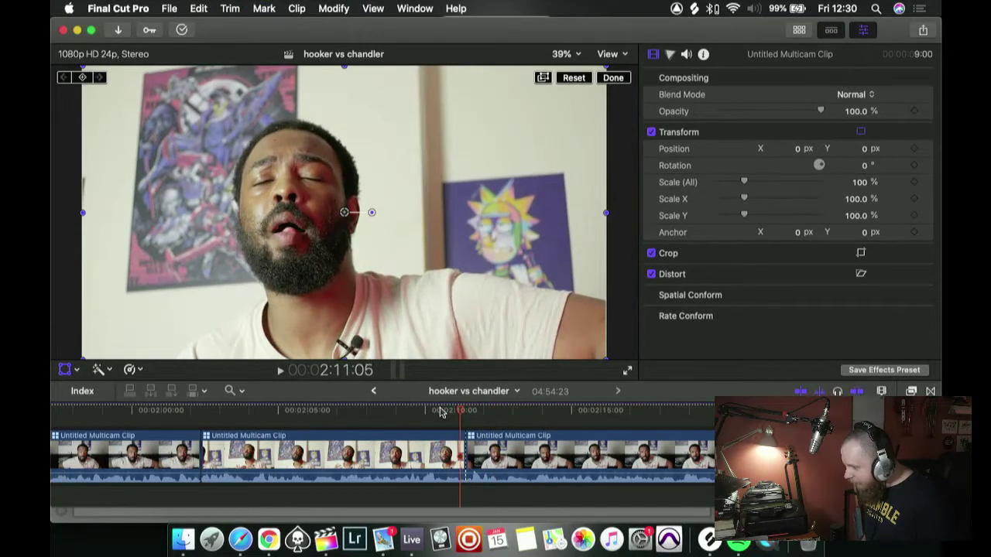
key("Left")
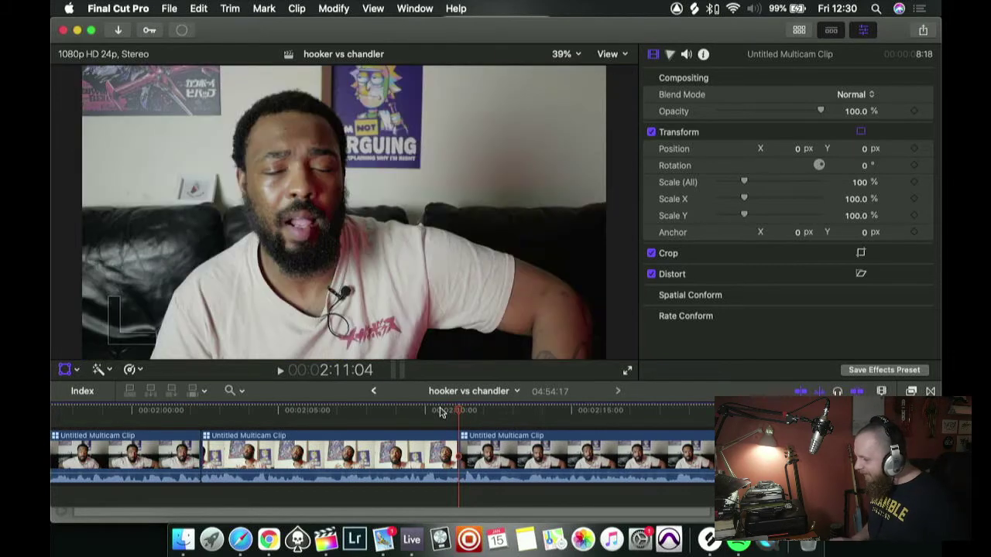
- Play across the cut at 00:02:11:04 and continue through the wide clip to about 00:02:27:10
scroll(440, 457, "left", 1)
left_click(439, 410)
key("space")
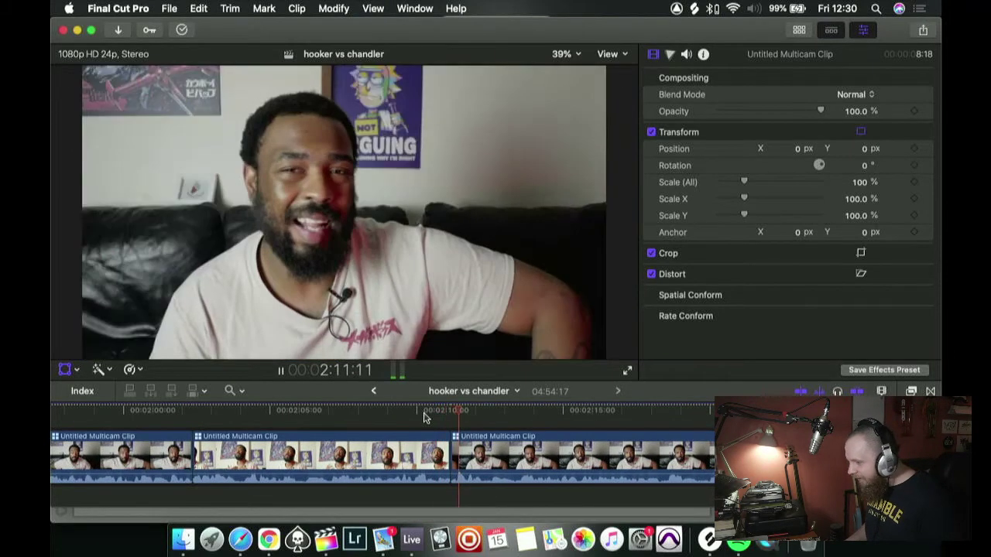
key("space")
key("space")
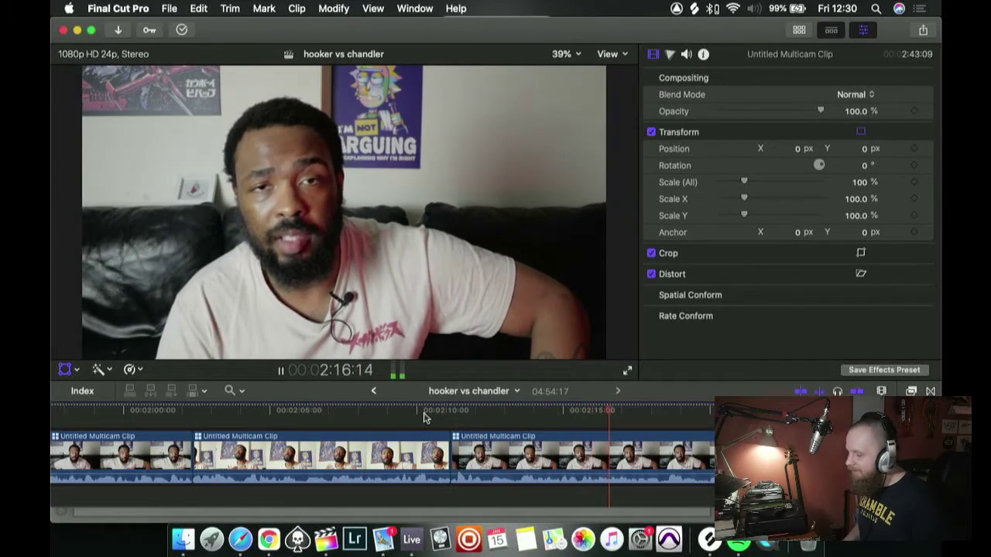
key("space")
left_click(440, 411)
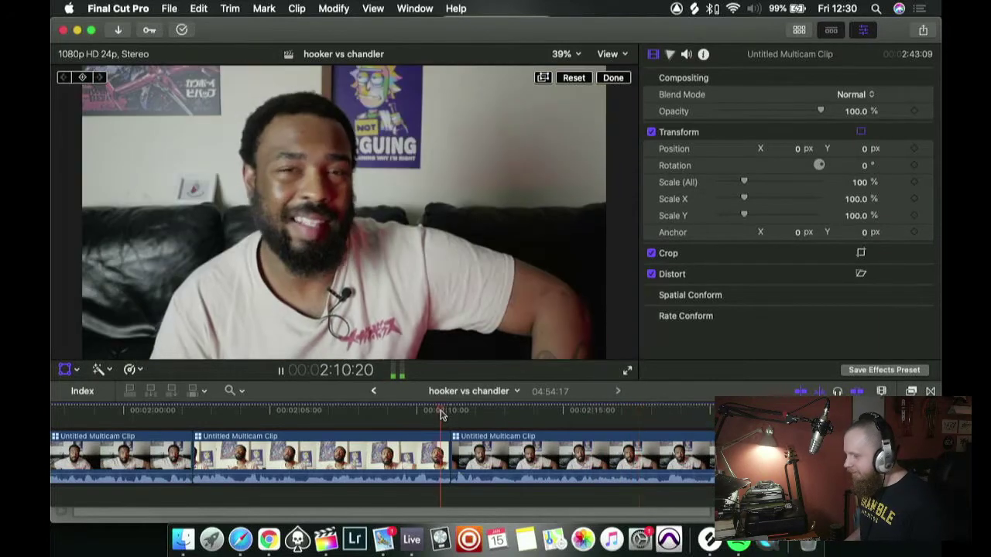
key("space")
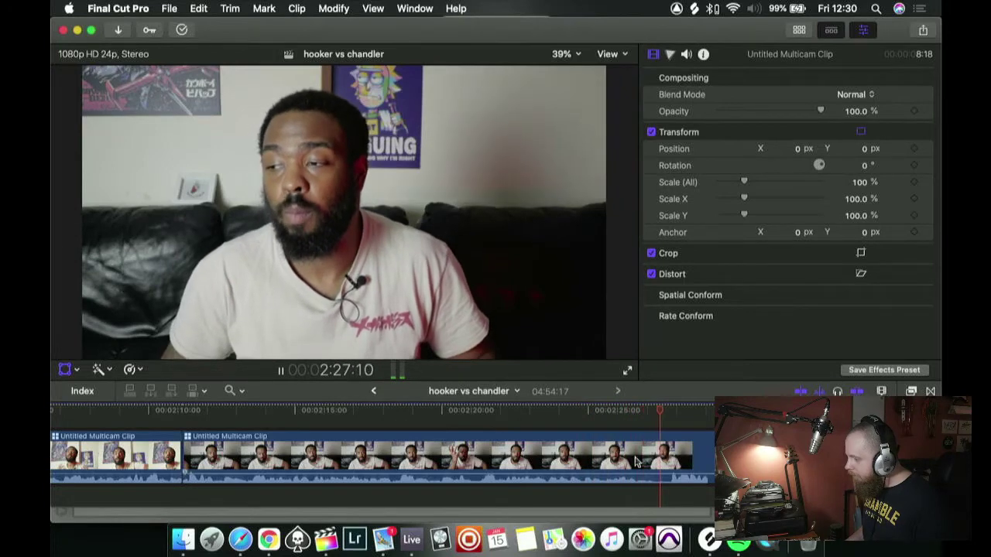
- Cut the wide clip at 00:02:26:16 and trim the start of the footage after it to 00:02:27:21, closing the gap
key("space")
left_click(626, 417)
key("space")
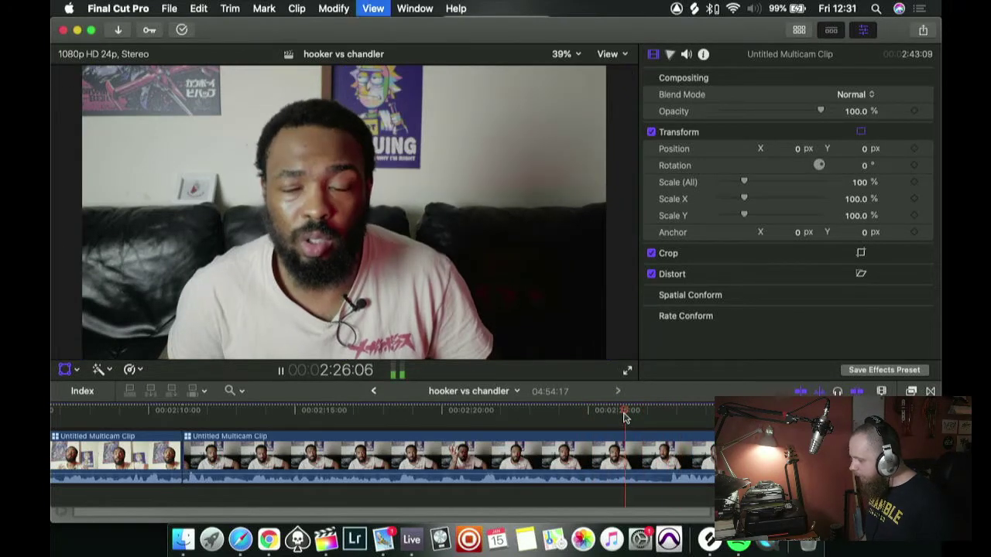
key("space")
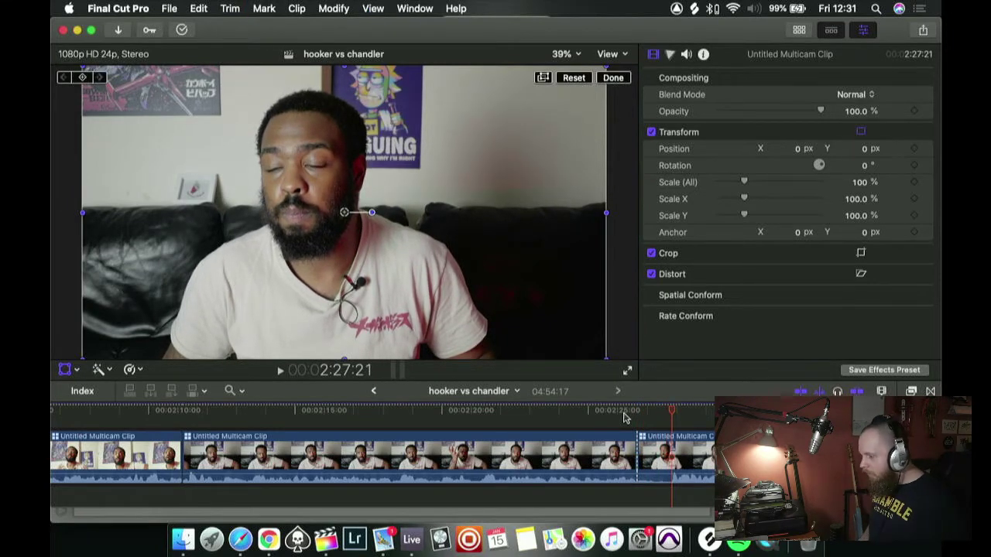
key("alt+bracketleft")
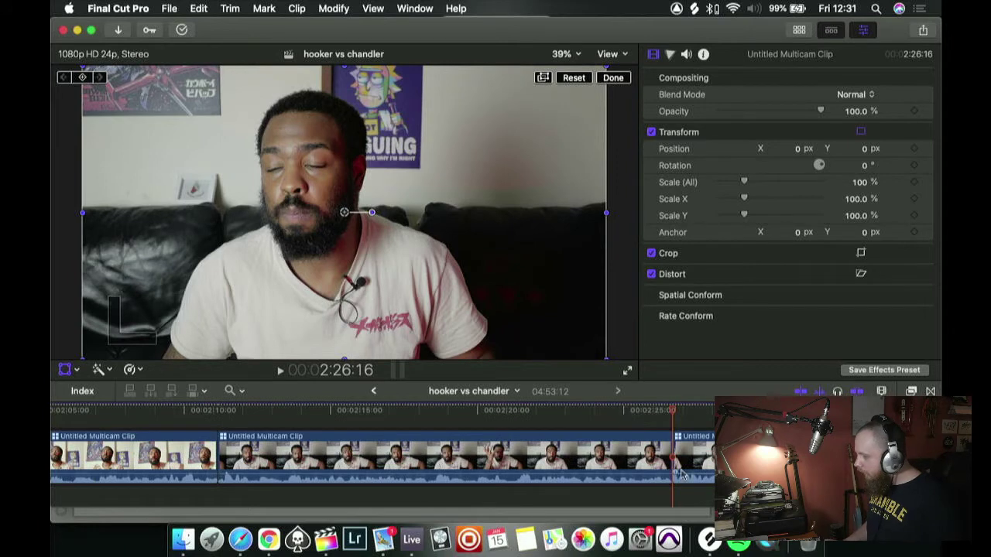
- Punch in on the clip after the 00:02:26:16 cut by scaling it to 114% and shifting its X position to 63.2 px
left_click(703, 457)
left_click_drag(745, 183, 749, 185)
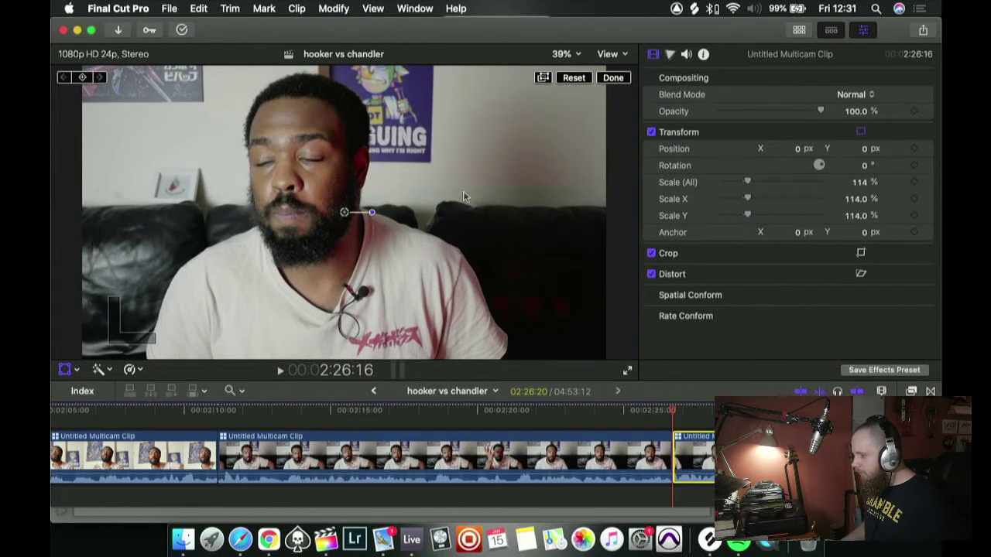
left_click_drag(346, 214, 362, 213)
- Play the punched-in clip from just before the 00:02:26:16 cut to about 00:02:36
left_click(656, 418)
key("space")
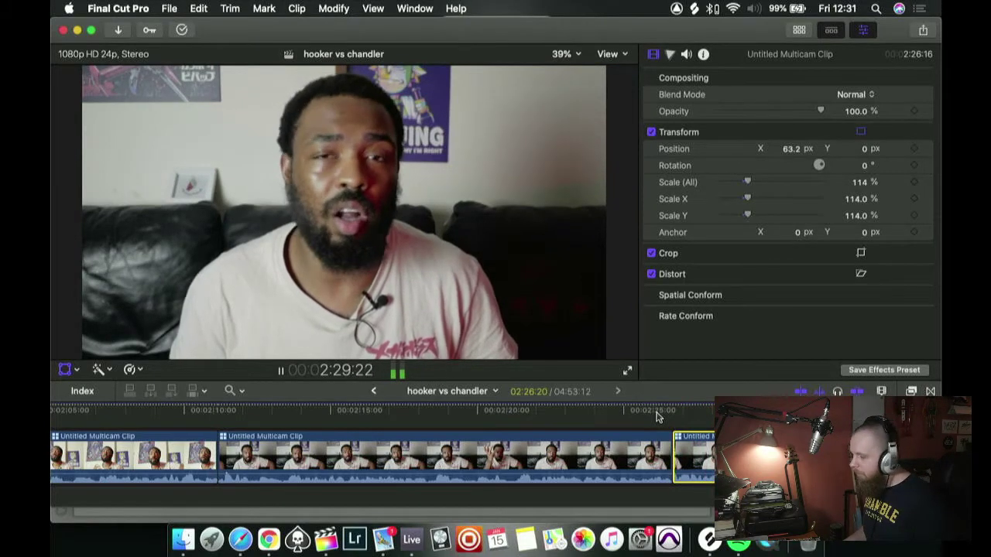
scroll(657, 418, "right", 5)
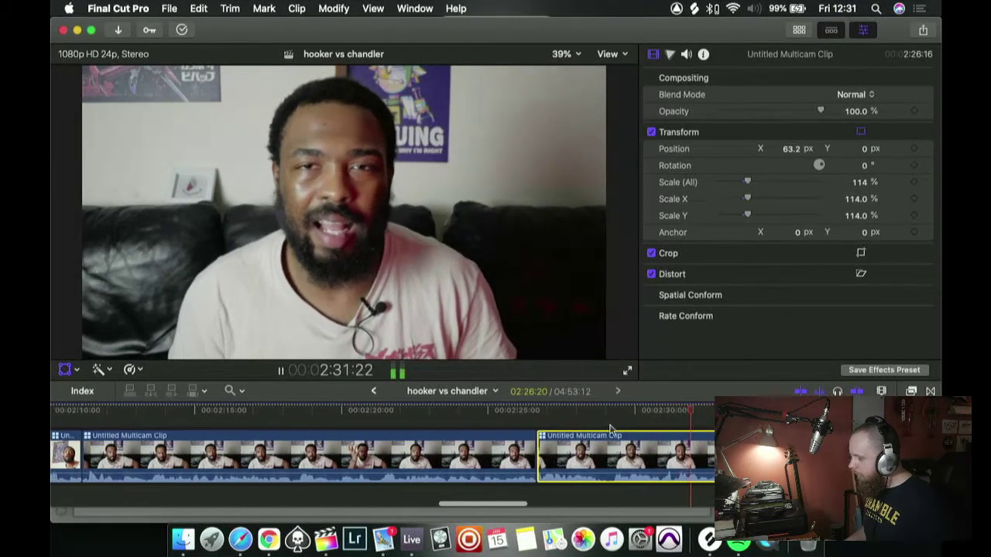
left_click(564, 420)
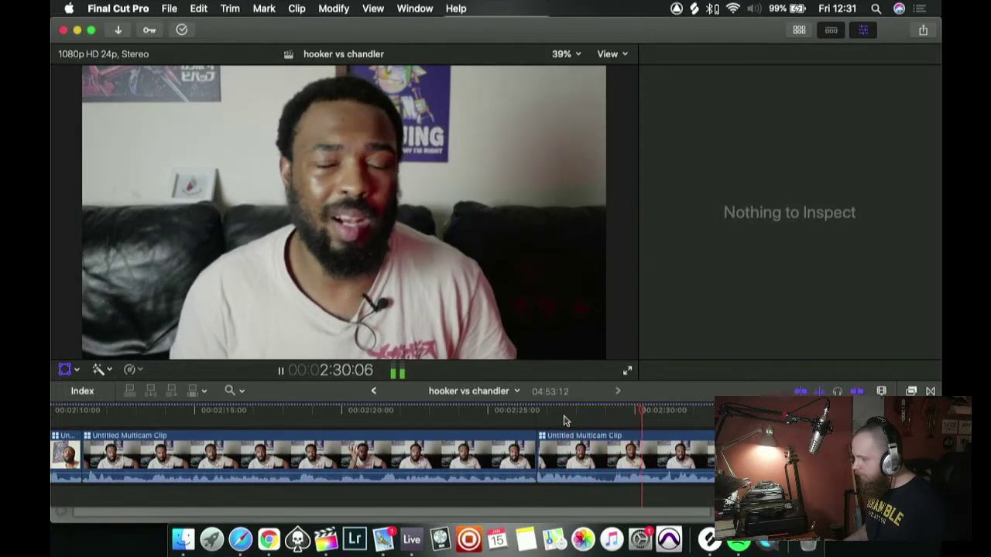
scroll(563, 420, "right", 4)
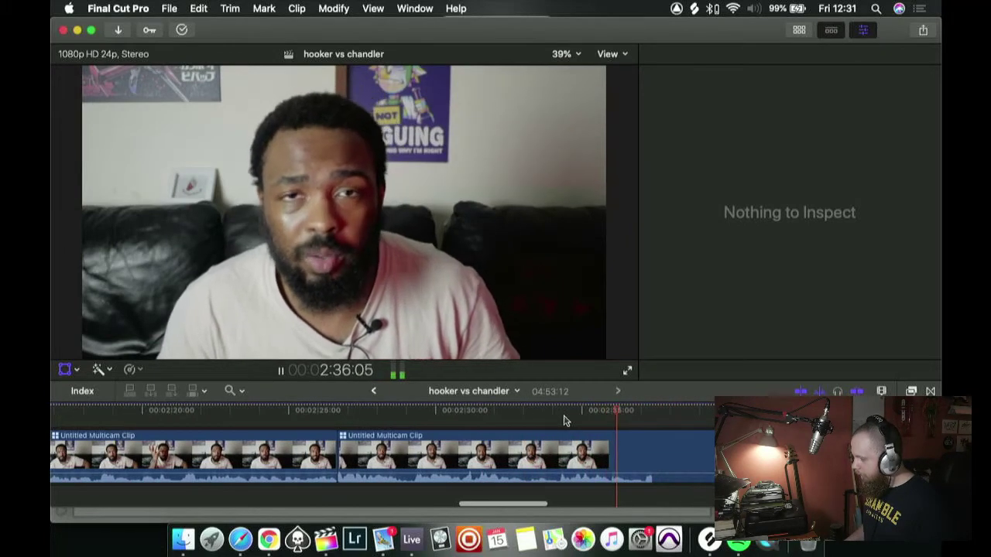
- Find the end of the spoken phrase frame by frame and cut the punched-in clip at 00:02:36:17
key("space")
key("shift+t")
key("space")
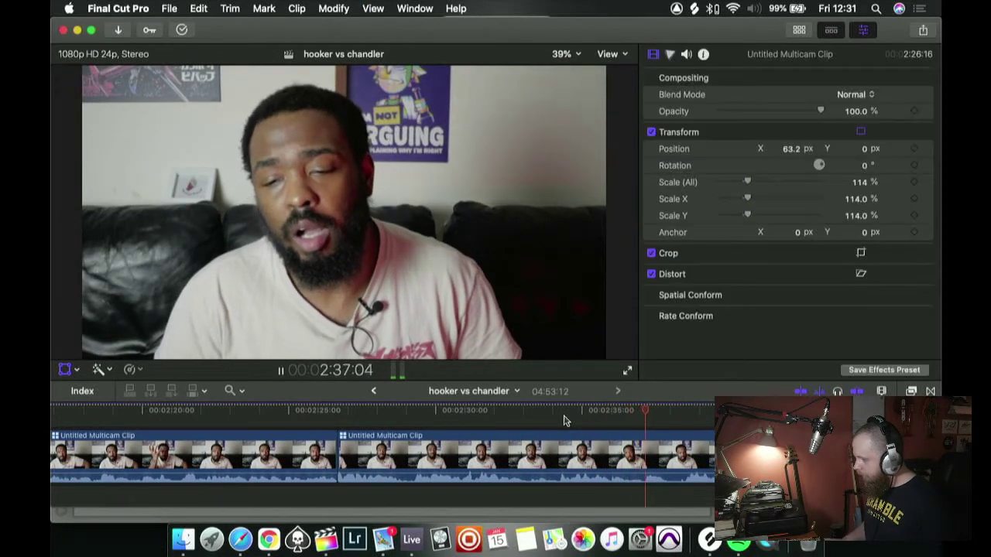
left_click(609, 411)
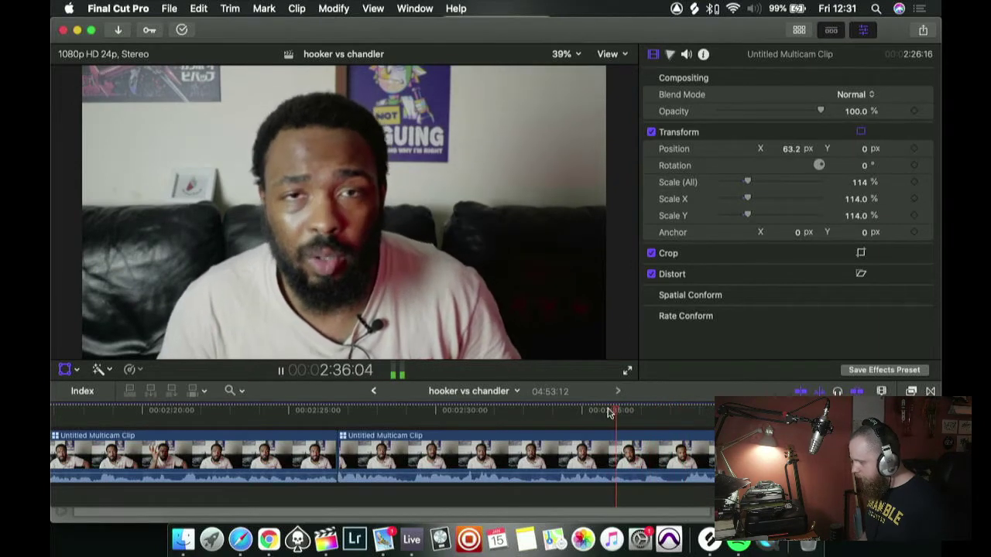
key("space")
key("Left")
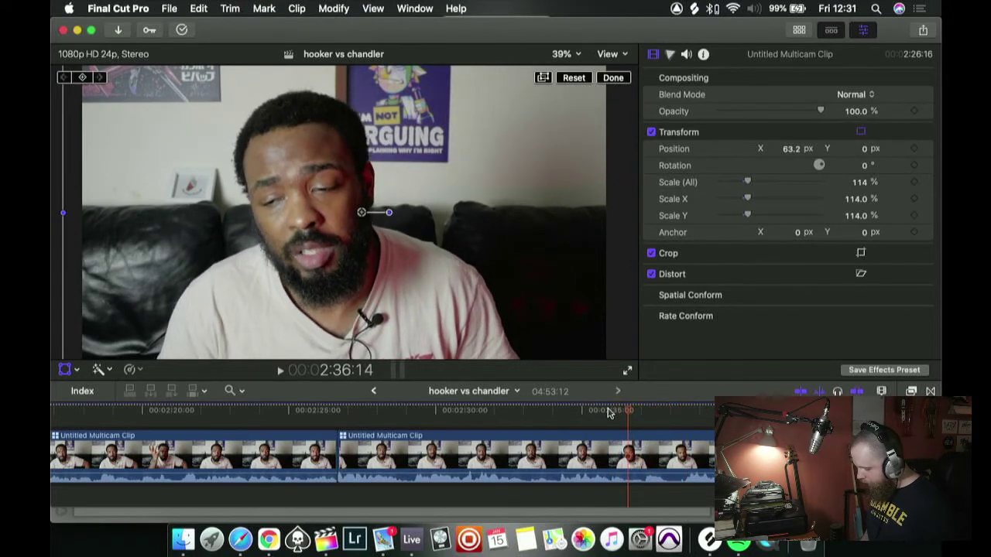
key("Left")
key("Left")
key("Left")
key("Left")
key("space")
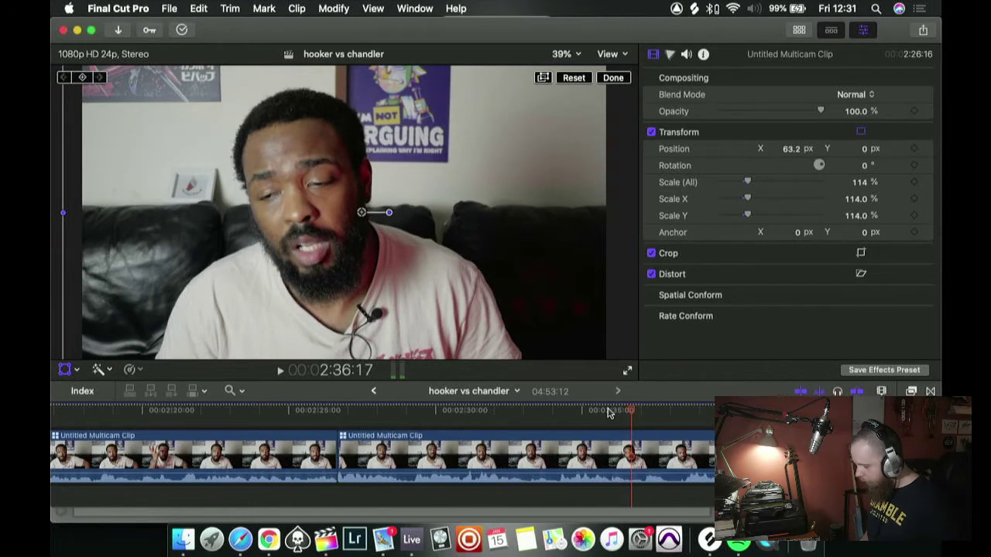
key("super+b")
- Trim the start of the clip after the 00:02:36:17 cut to about 00:02:38:13, closing the gap
key("space")
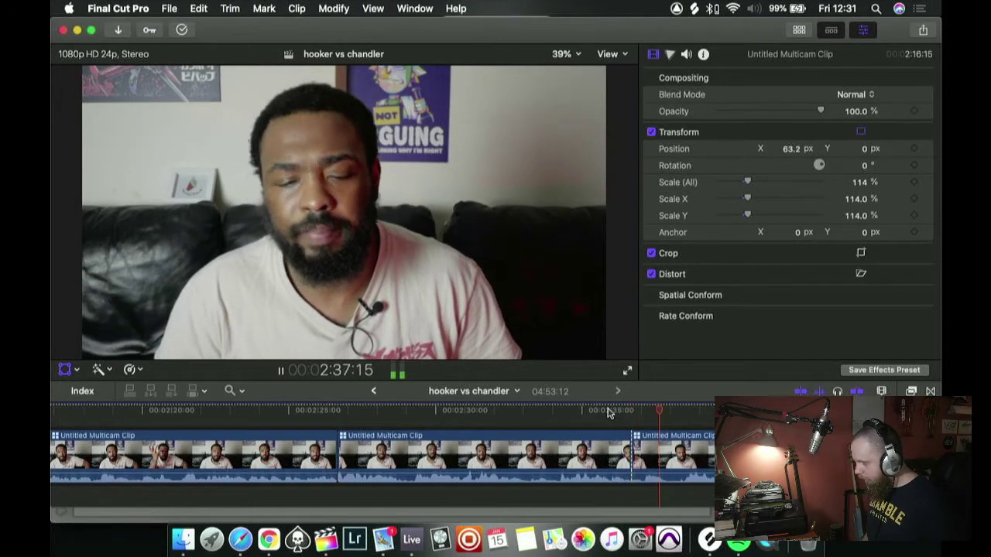
key("space")
key("Right")
key("Right")
key("Right")
key("Left")
key("Left")
key("Left")
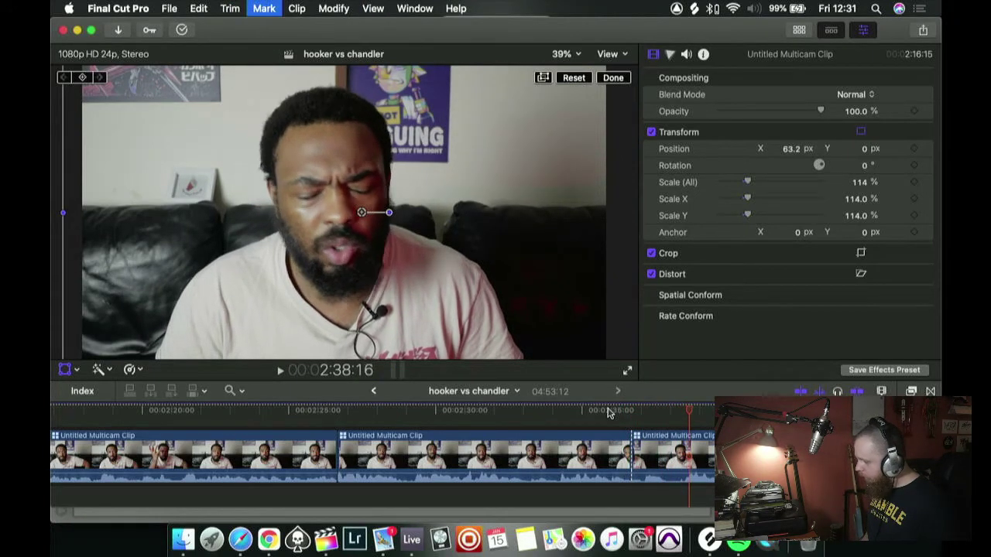
key("space")
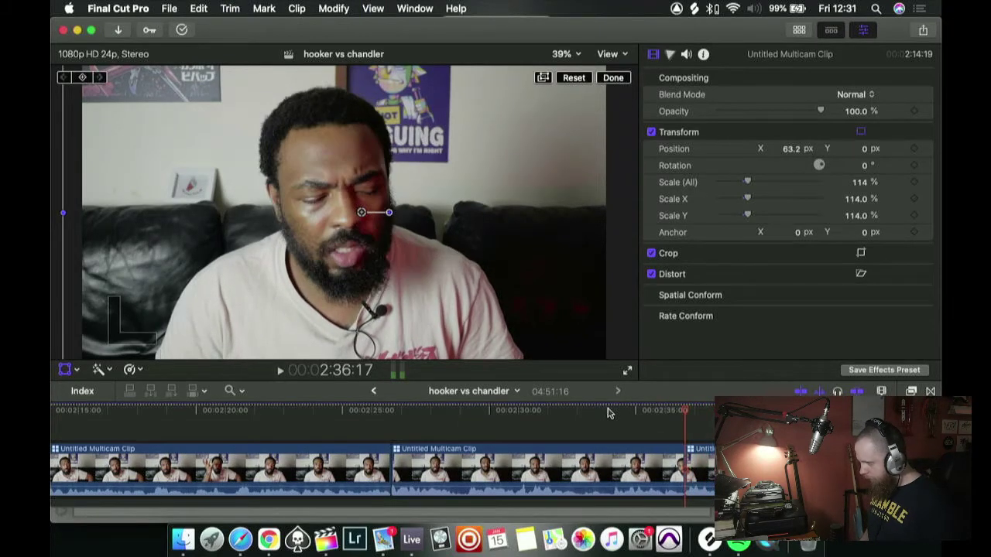
- Reset the scale to 100% and the position to 0 px on the clip after the 00:02:36:17 cut, and play it
left_click(927, 184)
left_click(927, 151)
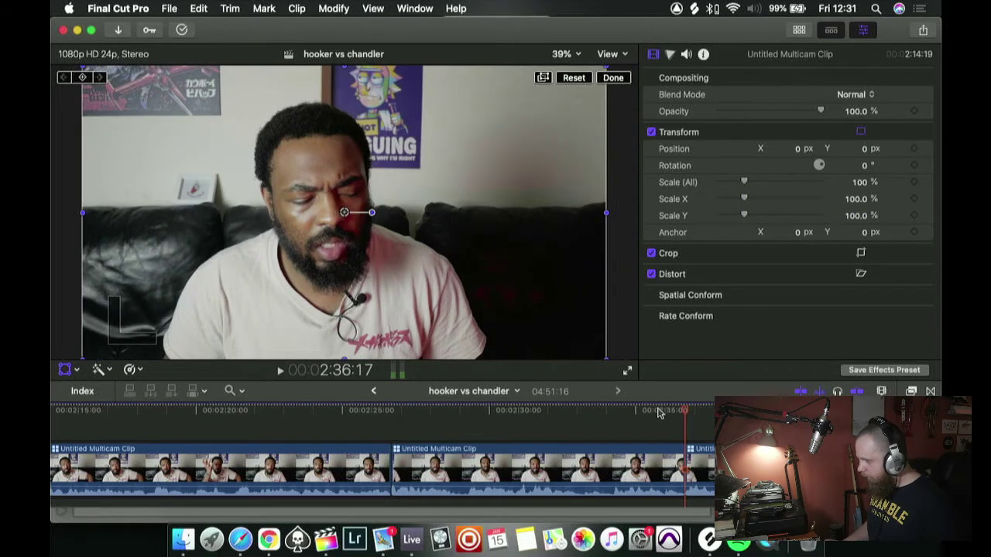
left_click(658, 412)
key("space")
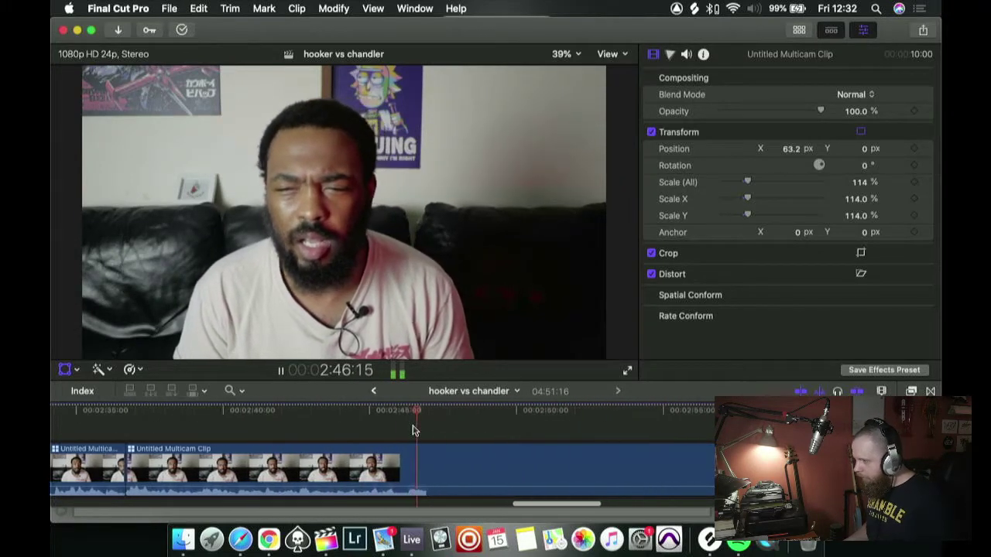
- Cut the wide clip at about 00:02:45:21, where the speech pauses
key("shift+t")
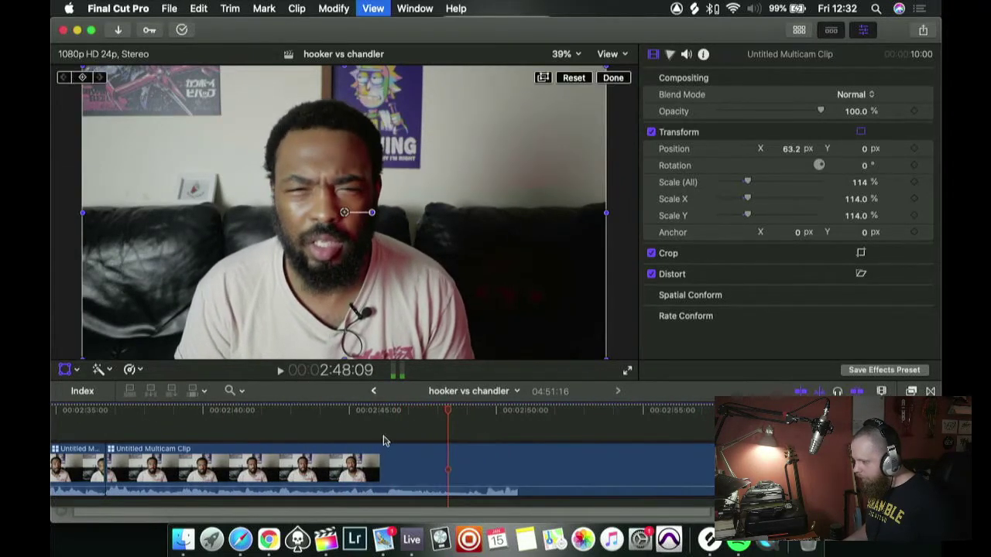
left_click(362, 416)
key("space")
key("space")
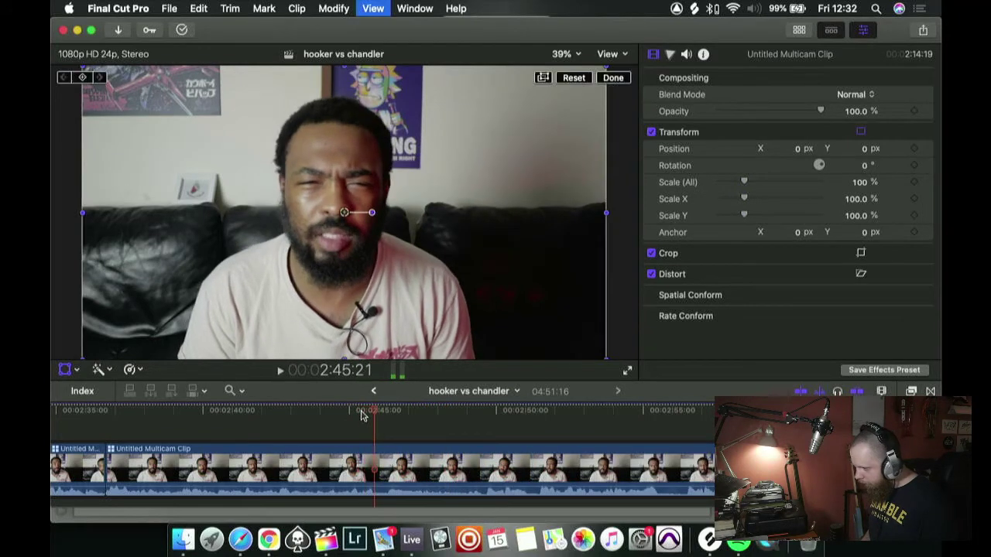
key("super+b")
key("space")
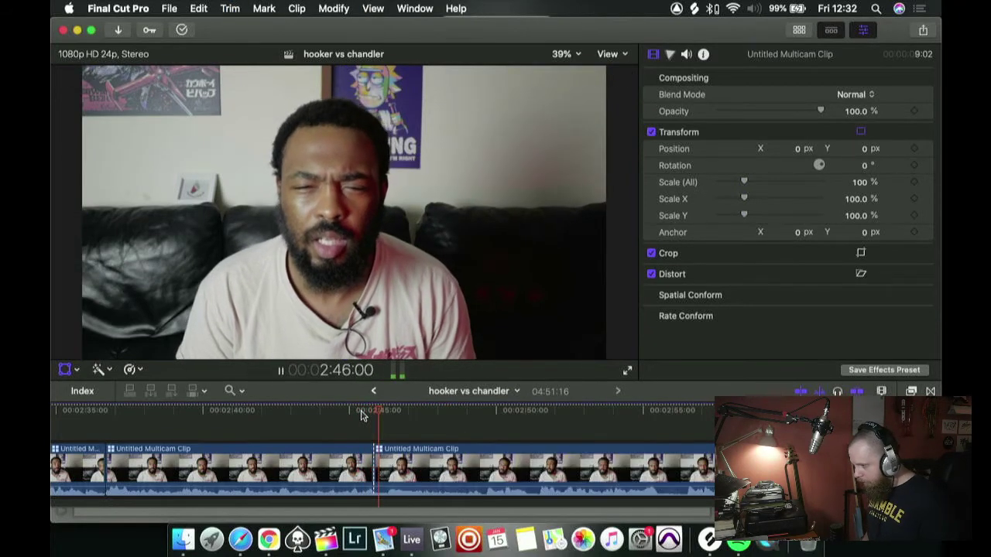
- Trim the start of the clip after the 00:02:45:21 cut to about 00:02:47:13, closing the gap
key("space")
key("Right")
key("Right")
key("Right")
key("Right")
key("Right")
key("Right")
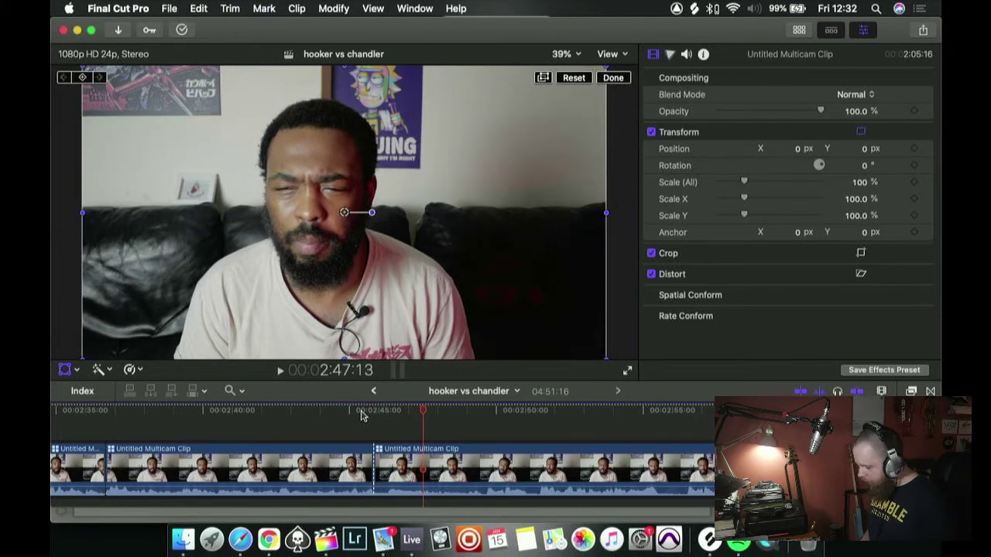
key("Up")
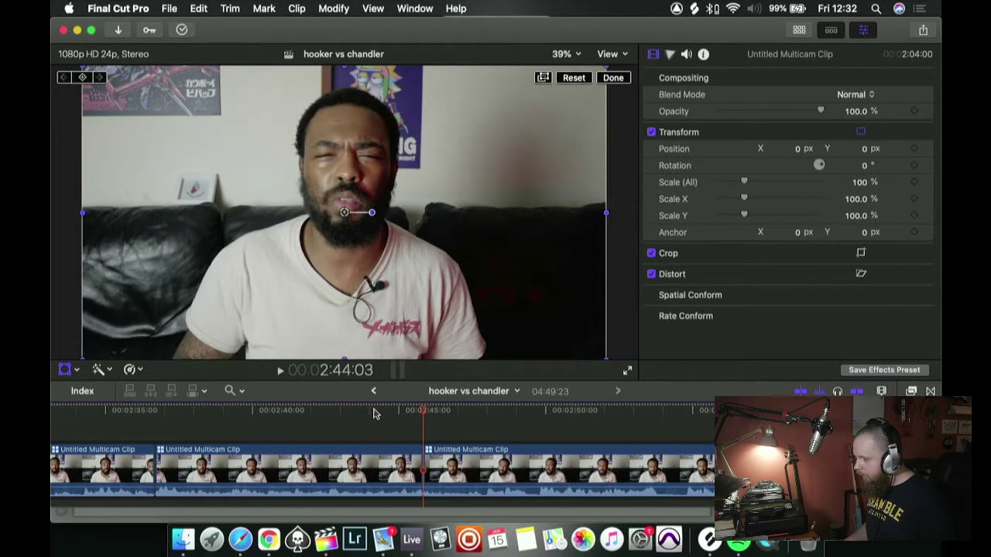
- Play across the trimmed cut near 00:02:45:21 and on to about 00:02:49
key("space")
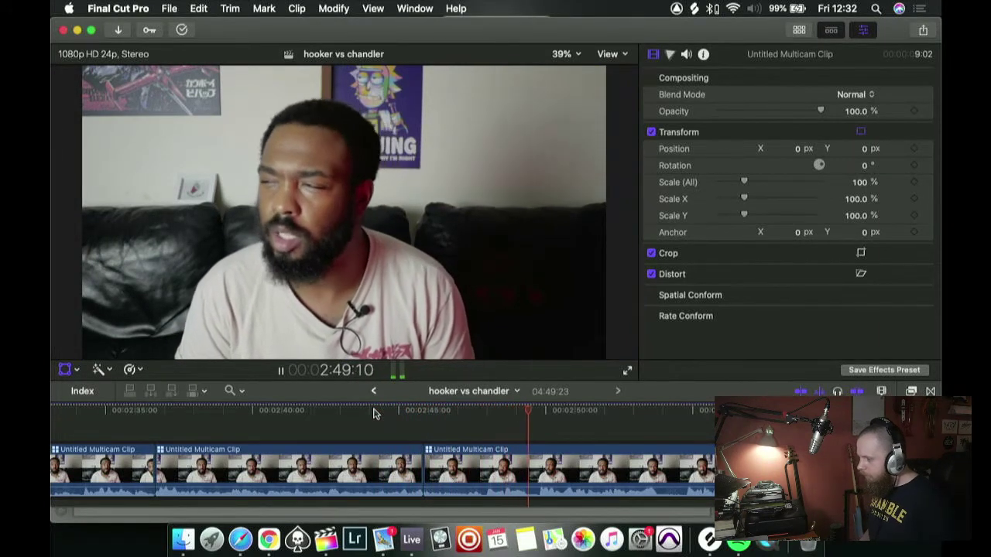
key("space")
key("space")
left_click(373, 414)
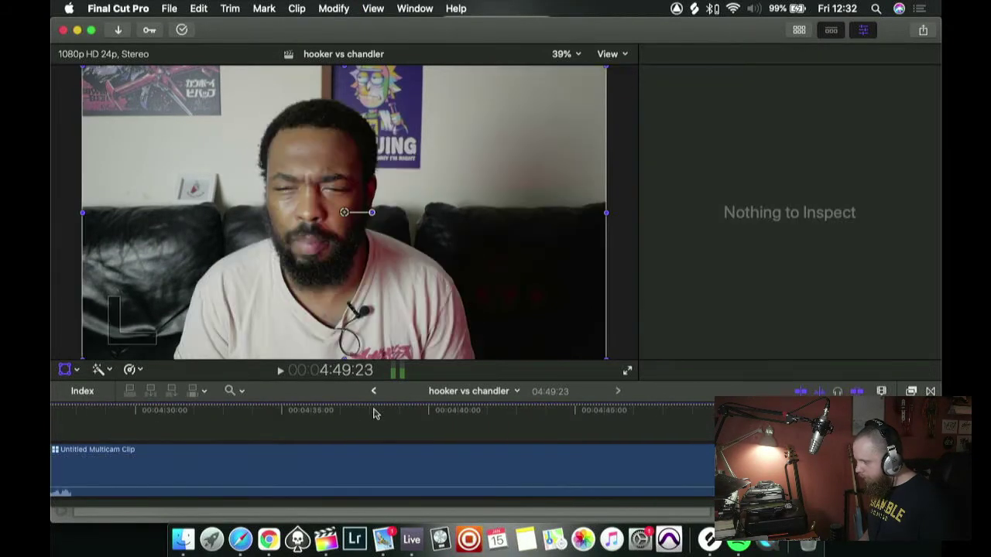
key("space")
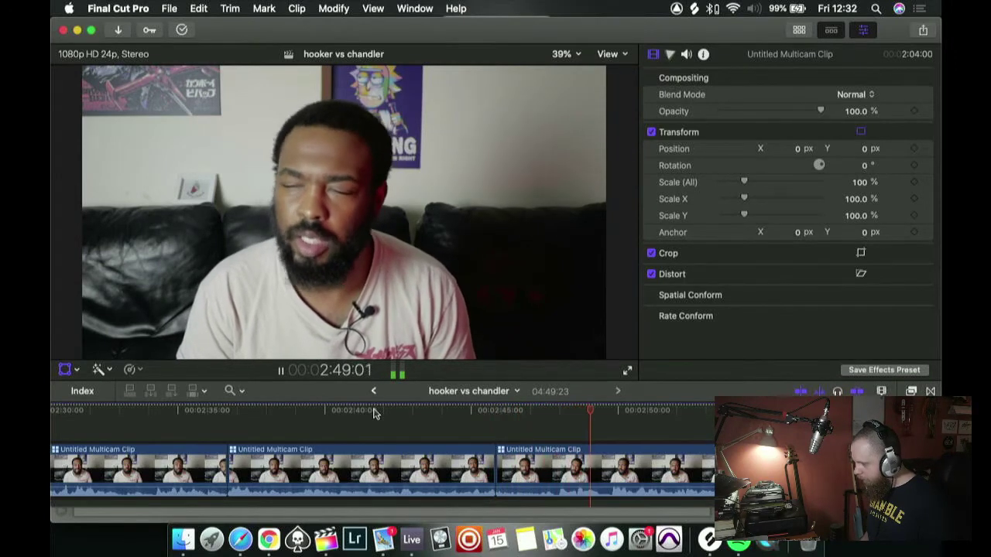
- Cut the wide clip at 00:02:49:19, switch the footage after it to the close-up angle, and play it to about 00:03:00
key("space")
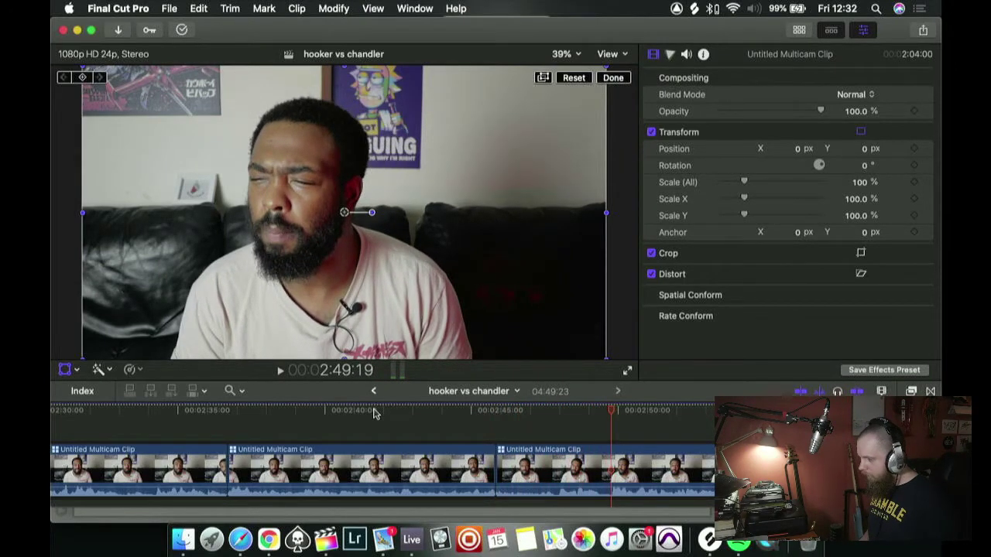
key("2")
key("space")
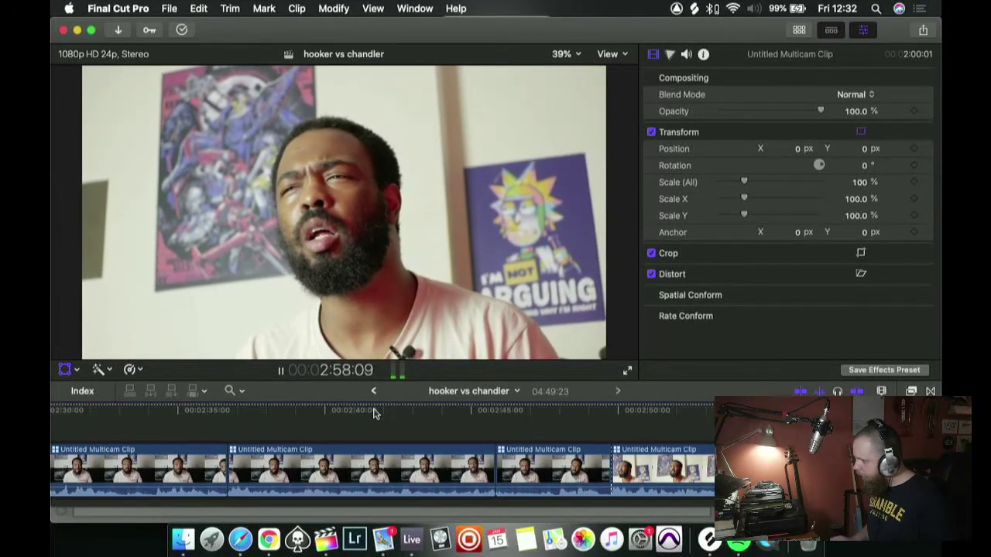
scroll(374, 414, "right", 2)
scroll(374, 415, "right", 6)
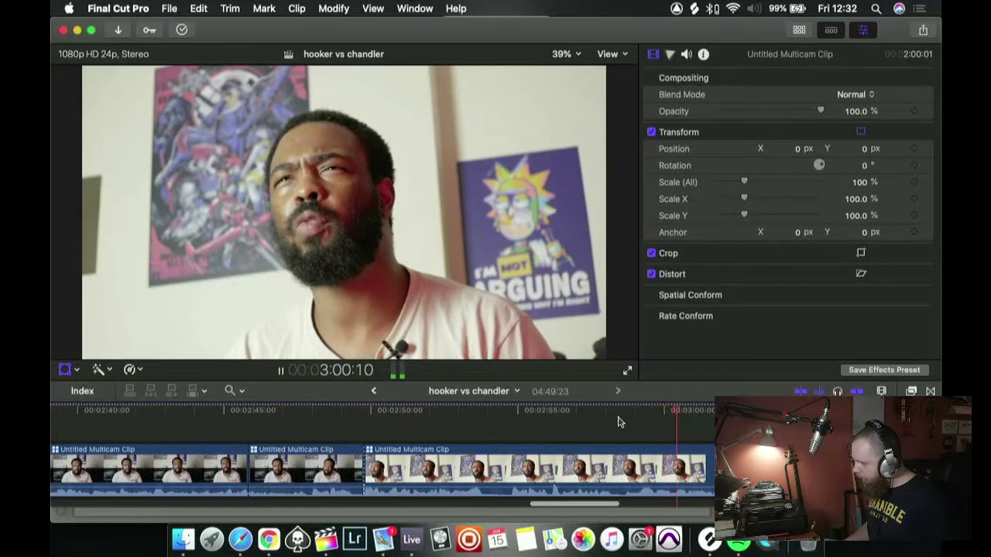
- Cut the close-up clip at 00:02:58:17, switch the footage after it to the wide angle, and play it to about 00:03:04
left_click(607, 415)
key("space")
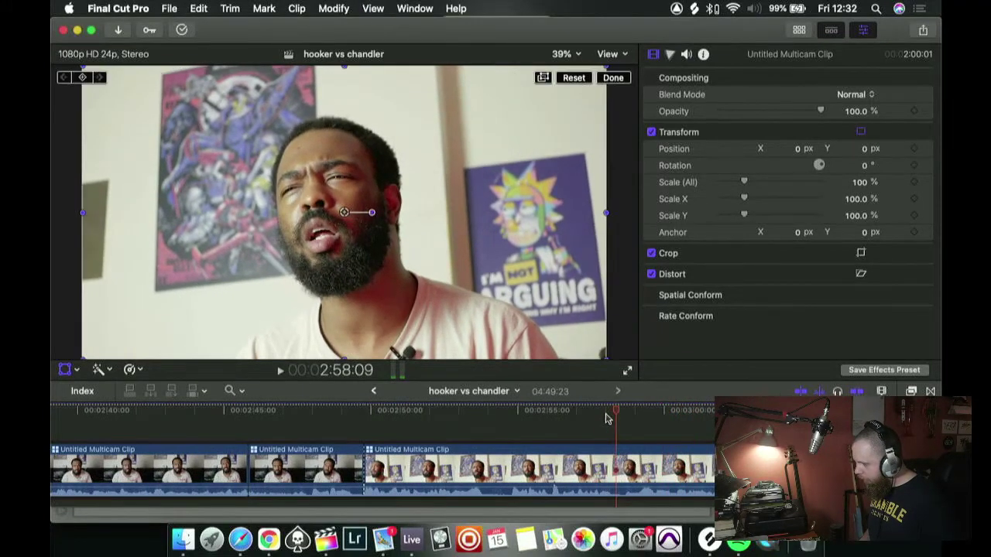
key("space")
key("space")
key("1")
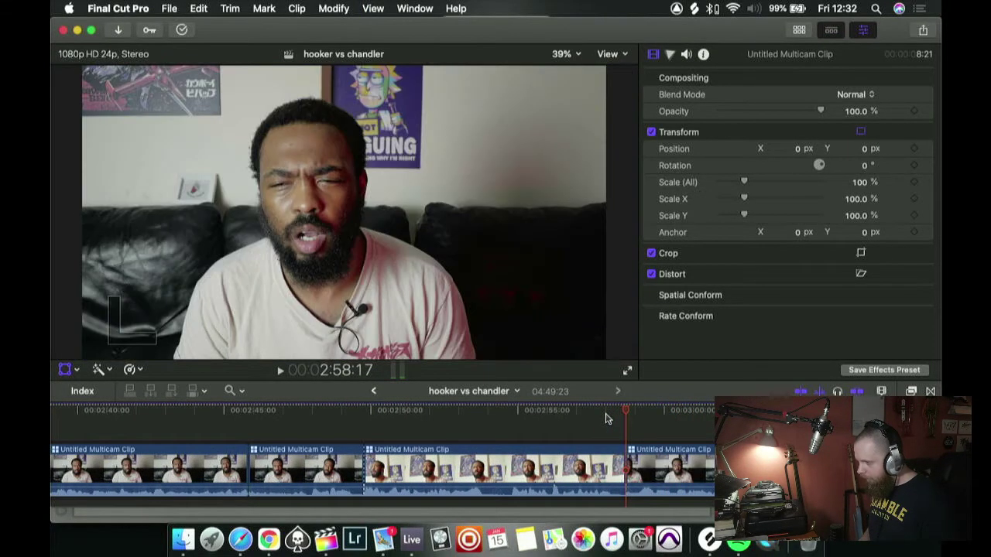
key("space")
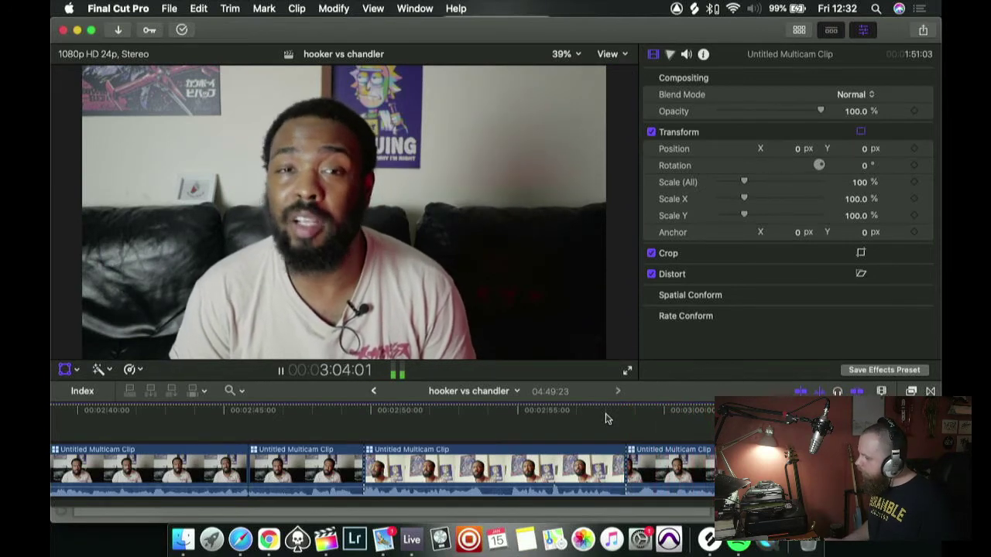
- Cut the wide clip at about 00:03:02:15 and remove the pause up to 00:03:03:14, closing the gap
scroll(707, 416, "right", 2)
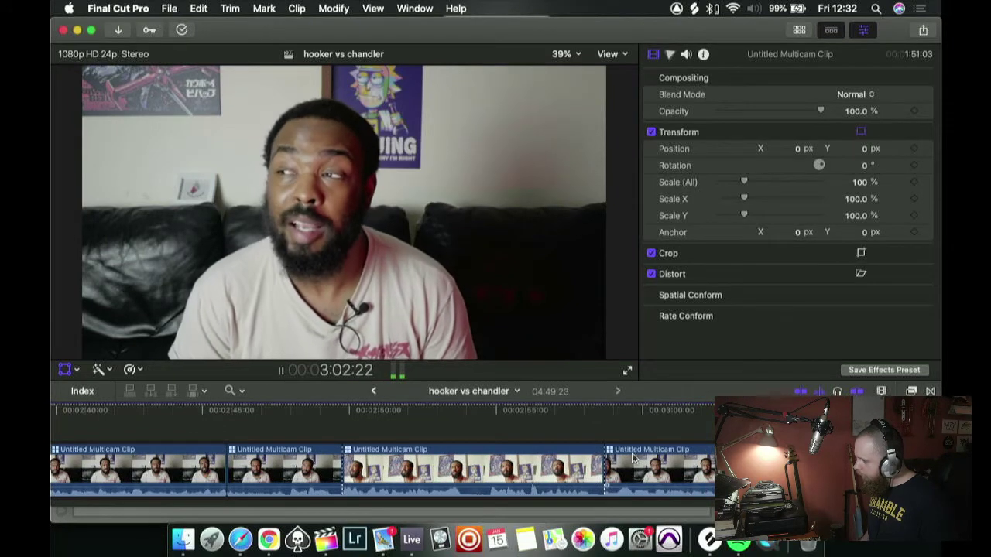
key("space")
key("shift+t")
key("j")
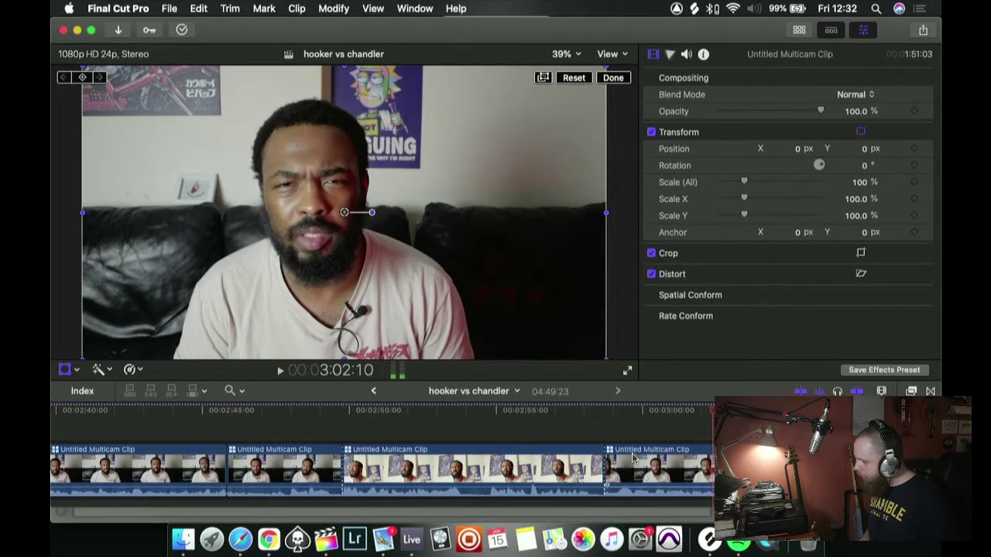
key("l")
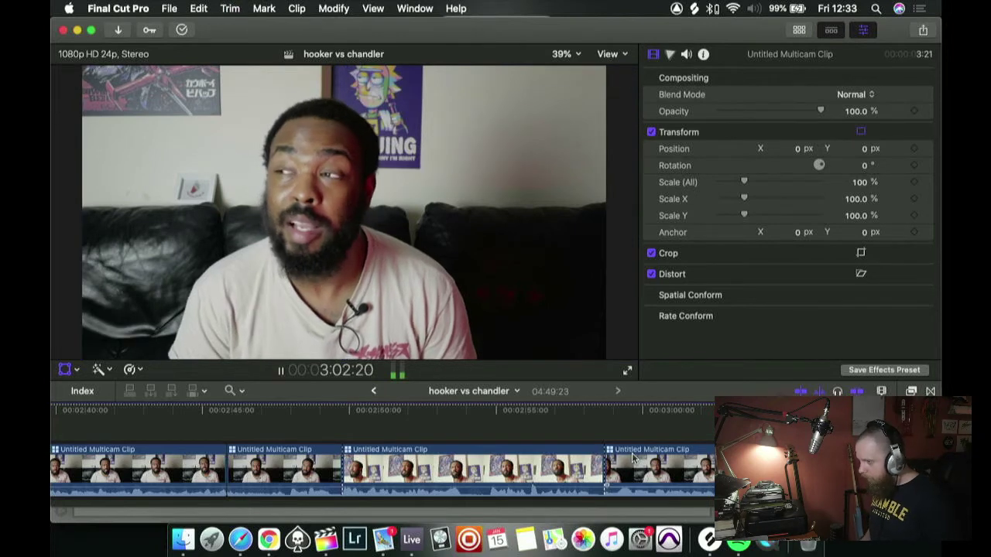
key("k")
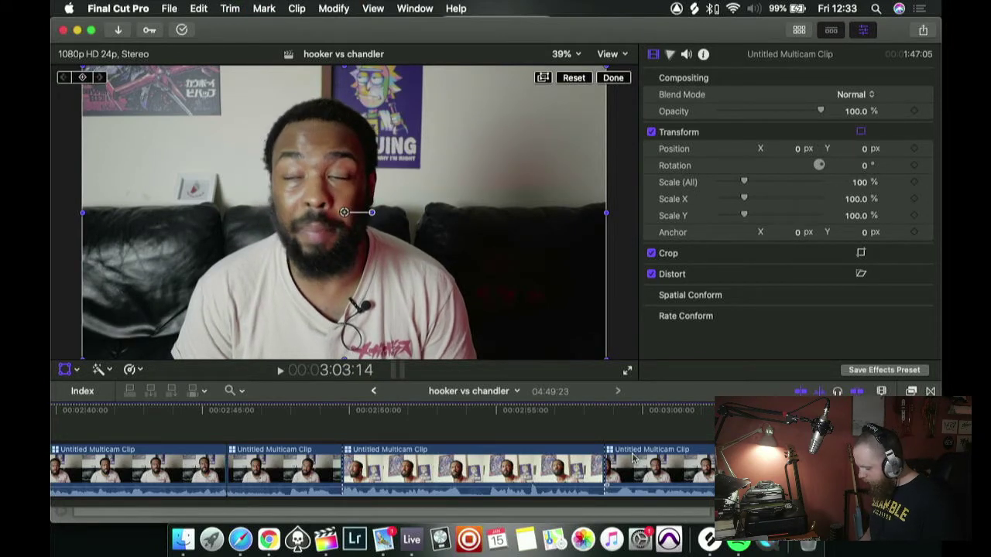
key("alt+bracketleft")
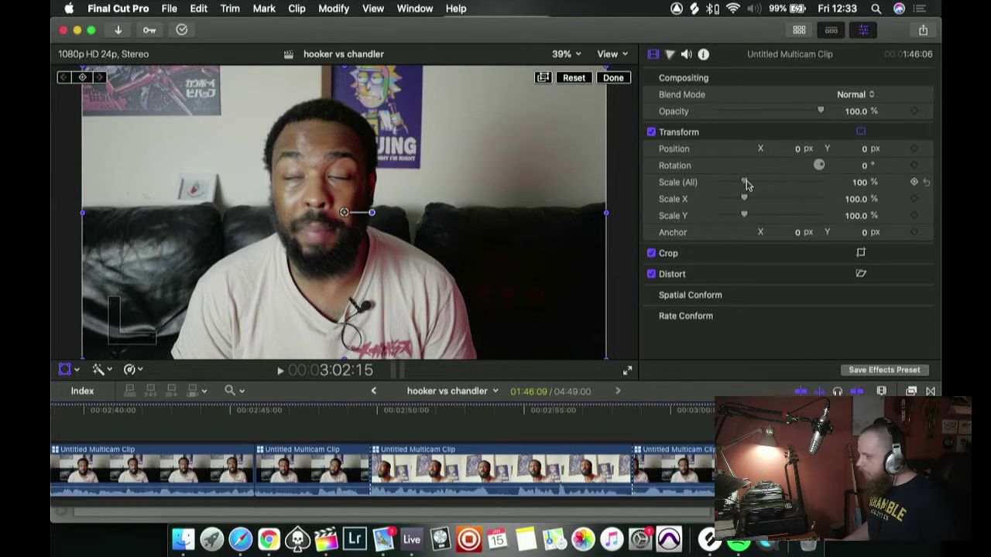
- Scale the wide clip after the 00:03:02:15 cut to 115% and review it to about 00:03:07
left_click_drag(744, 182, 750, 185)
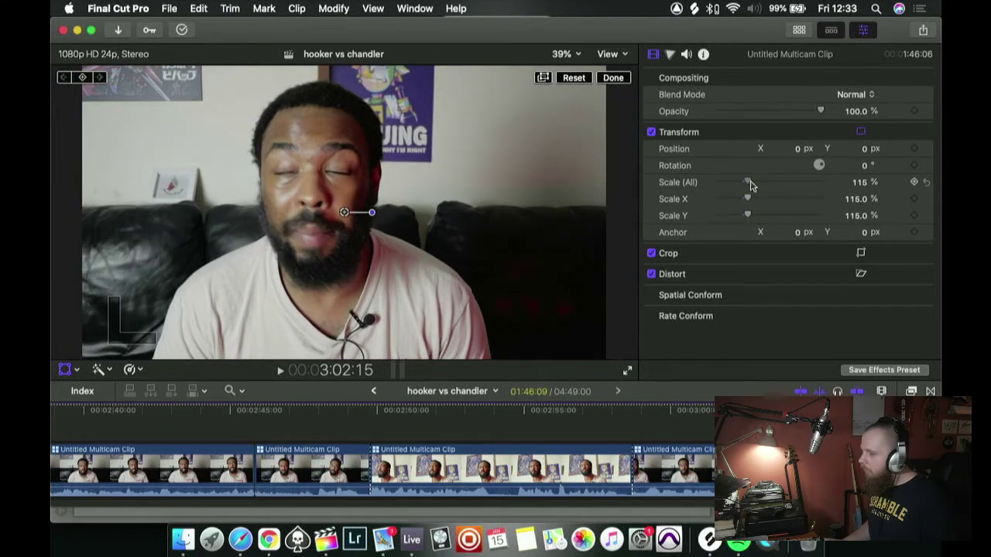
key("shift+slash")
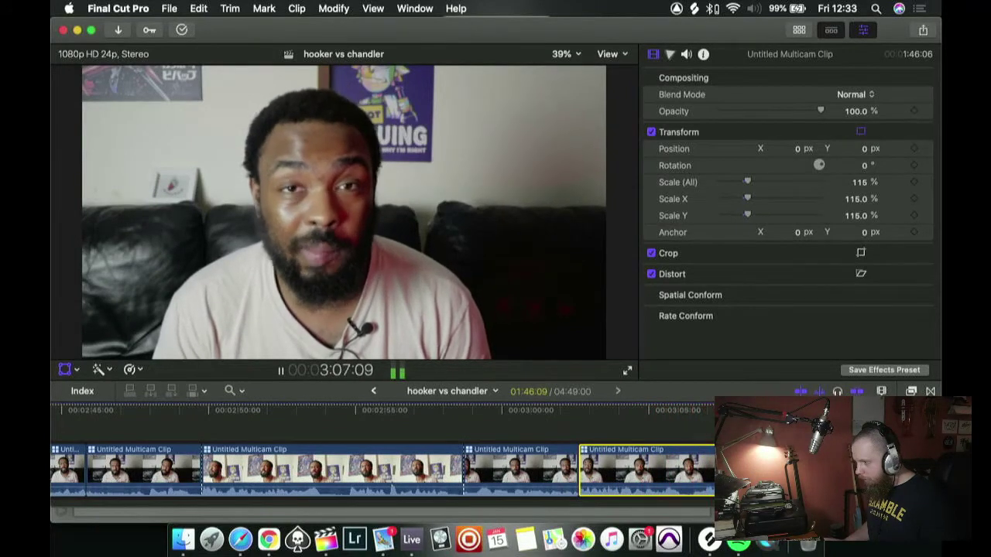
left_click(691, 412)
key("Right")
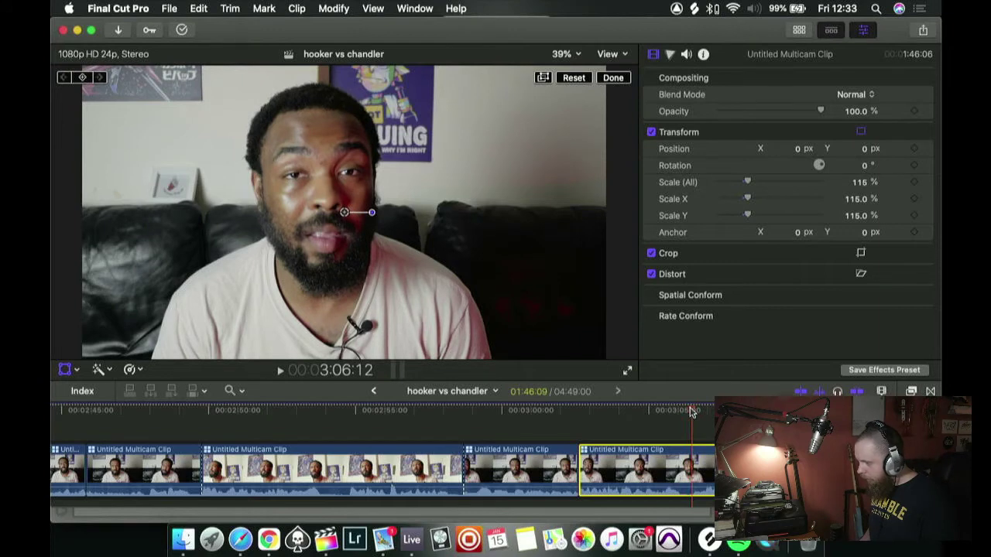
- Cut the punched-in wide clip at 00:03:16:12, where the speaker looks down, and play the footage beyond it
key("space")
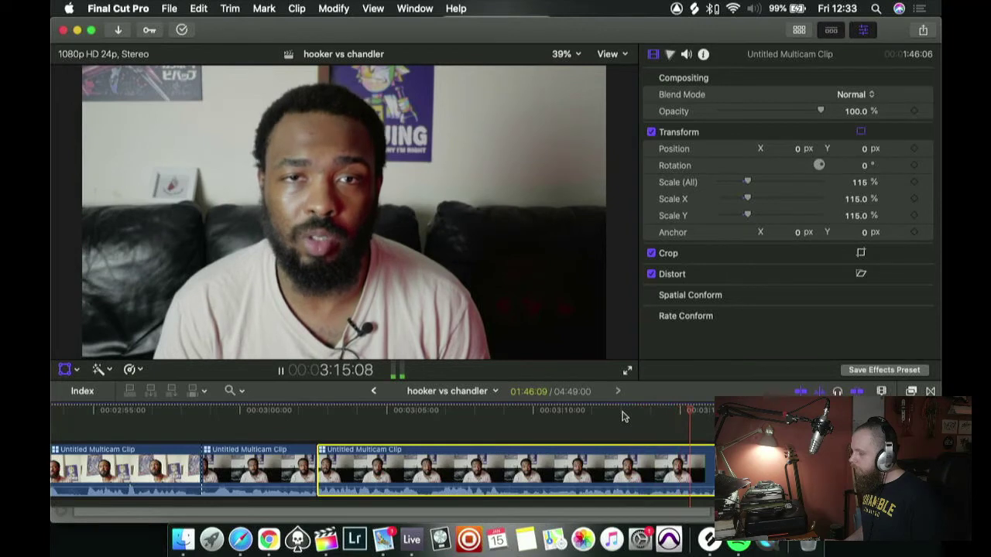
key("shift+t")
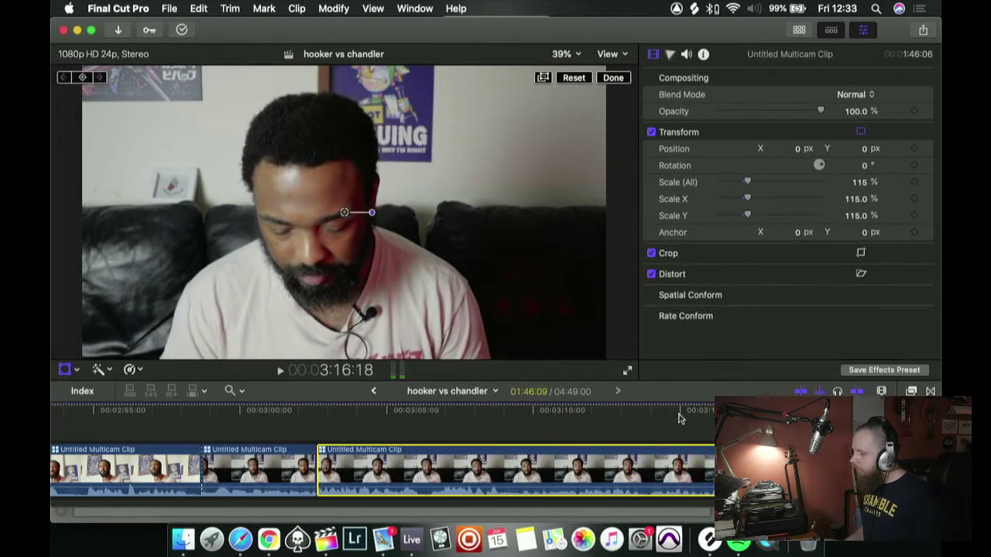
key("space")
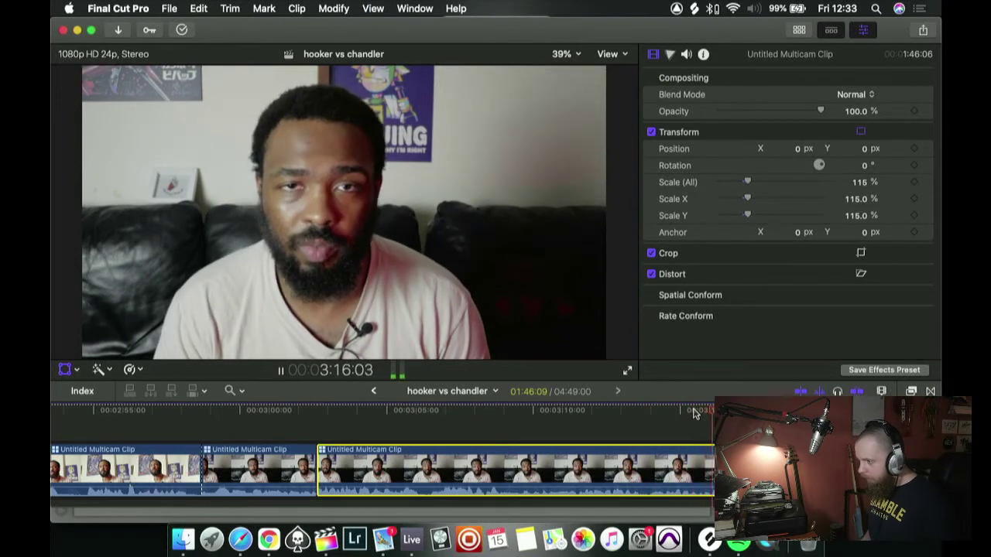
key("shift+t")
key("Left")
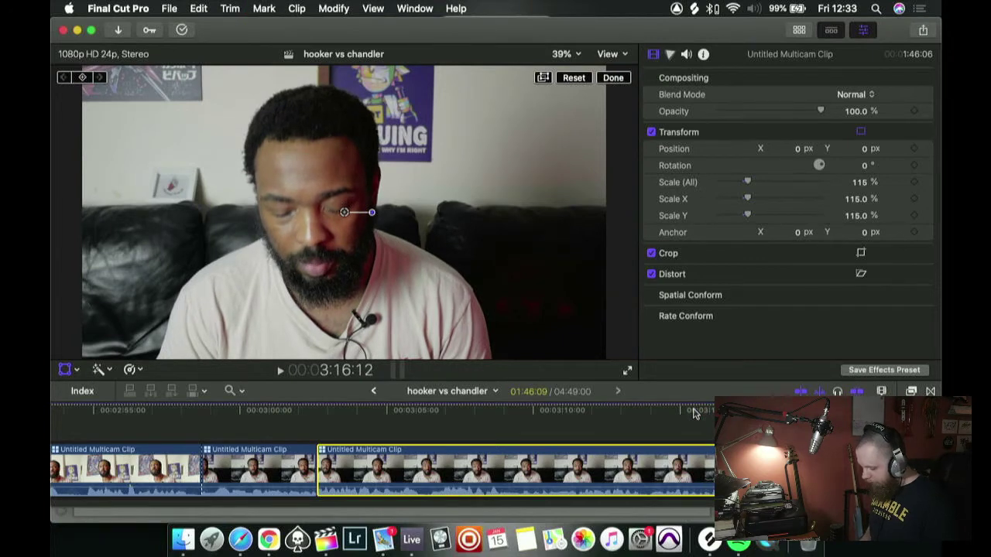
key("space")
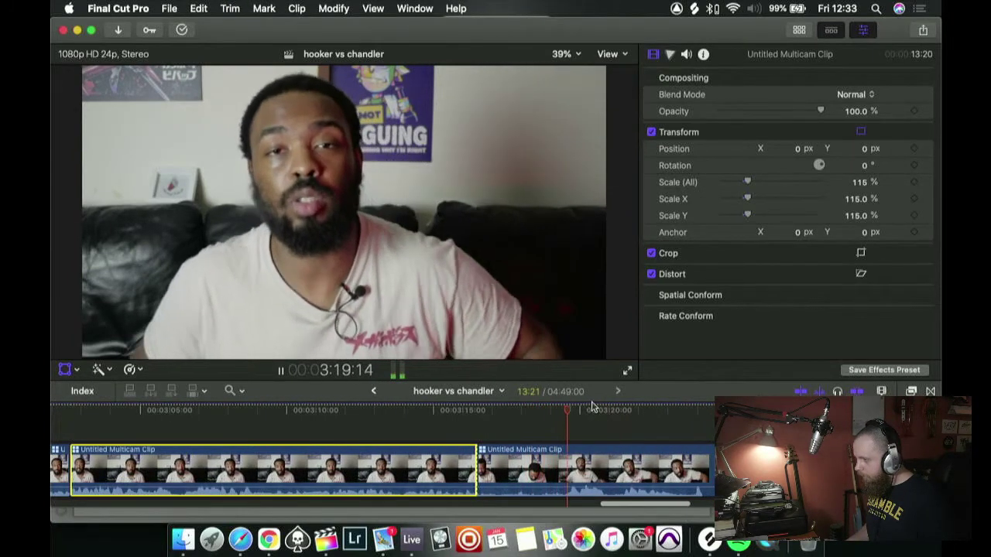
- Trim the start of the clip after the 00:03:16:12 cut to about 00:03:19:16, closing the gap
key("space")
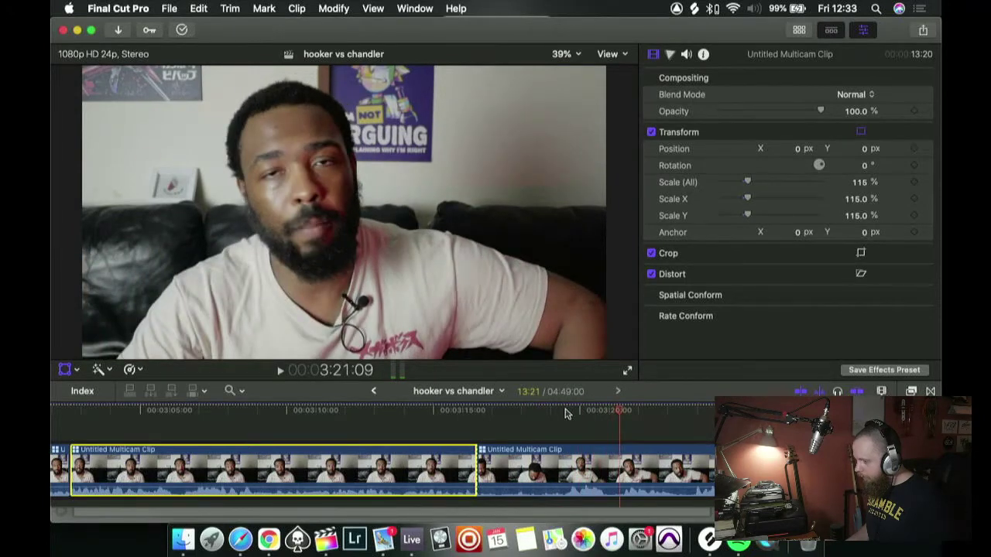
left_click(565, 412)
key("space")
key("space")
key("Left")
key("Left")
key("Left")
key("Left")
key("Left")
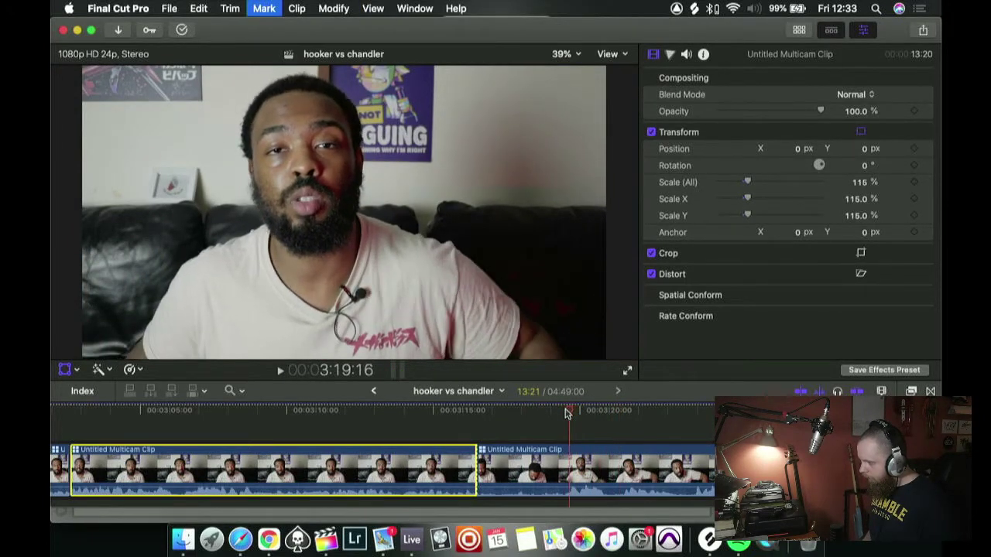
key("Up")
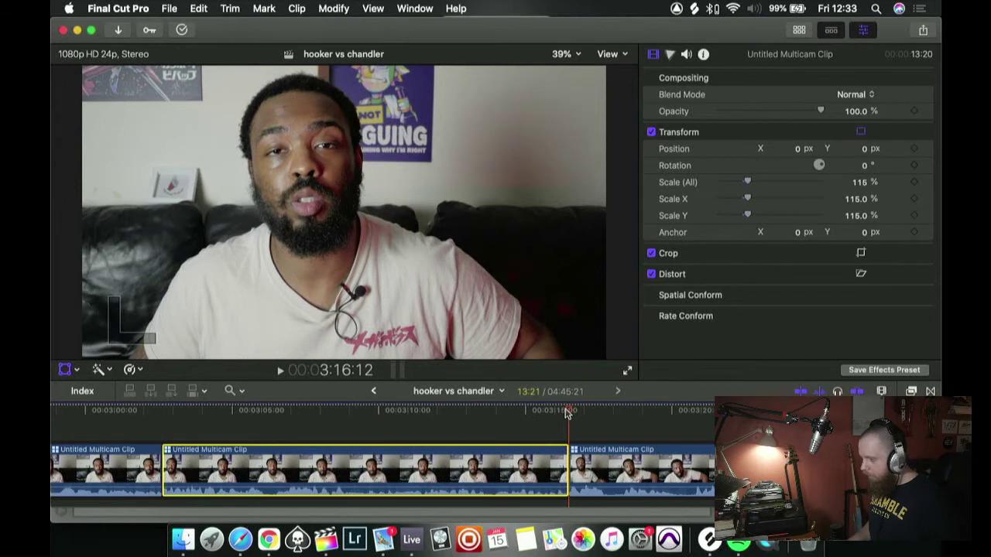
- Switch the footage after the 00:03:16:12 cut to the close-up angle and cut it at about 00:03:29:06
key("space")
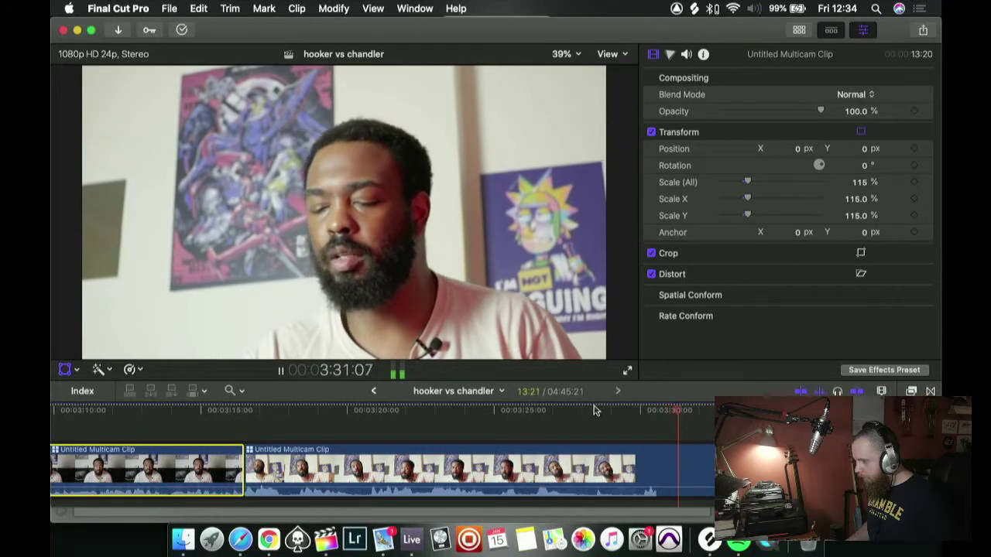
left_click(513, 411)
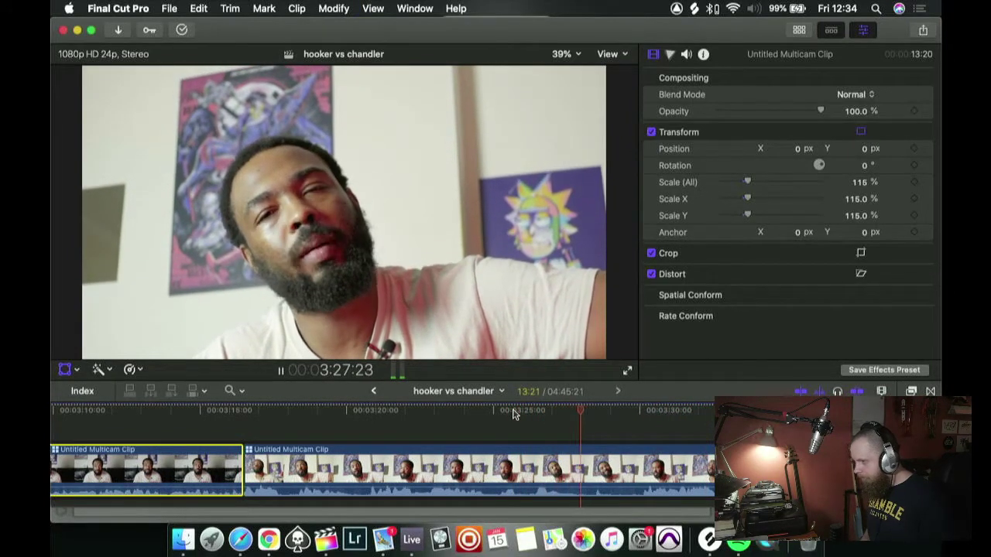
key("space")
key("space")
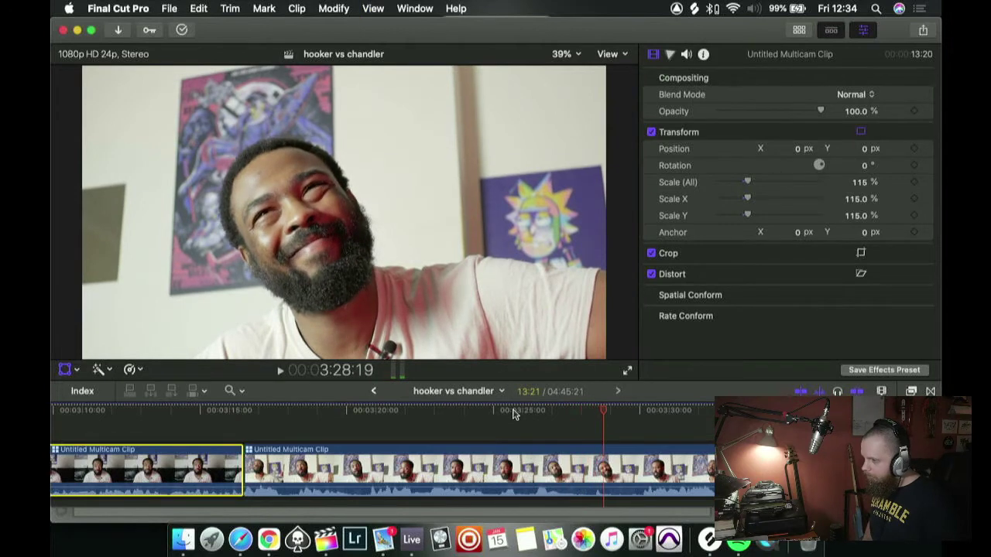
key("space")
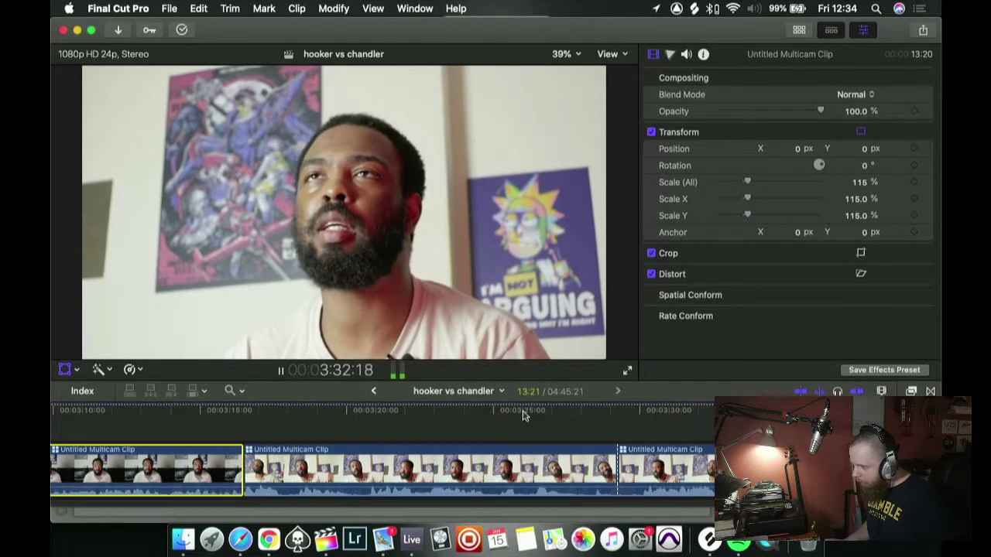
- Trim the start of the clip after the 00:03:29:06 cut to about 00:03:30:04, closing the gap
scroll(640, 415, "right", 1)
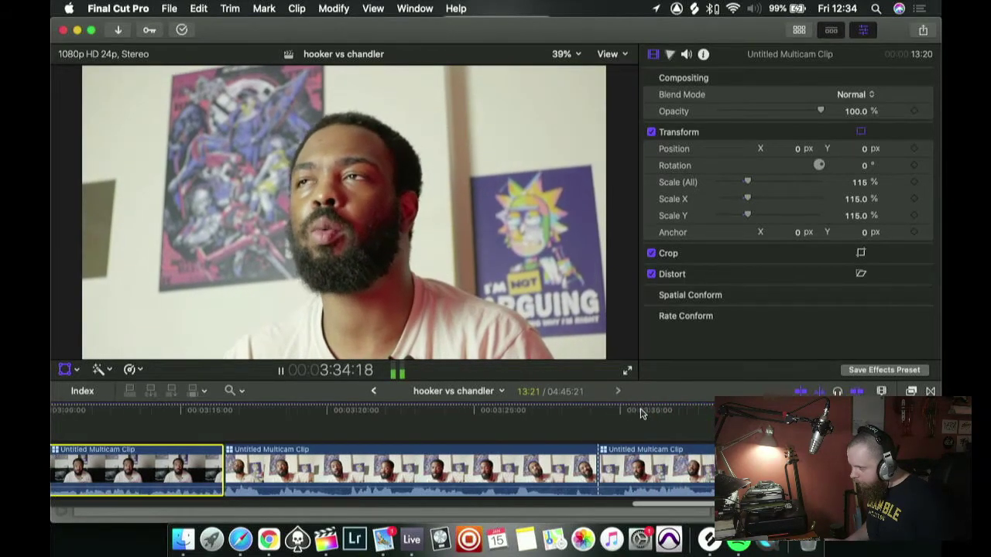
left_click(609, 413)
key("space")
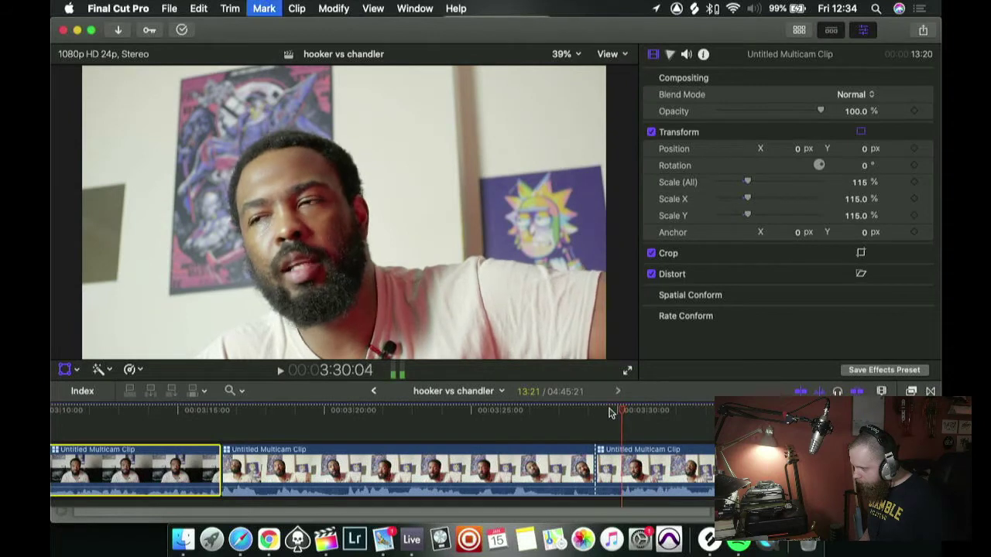
key("Up")
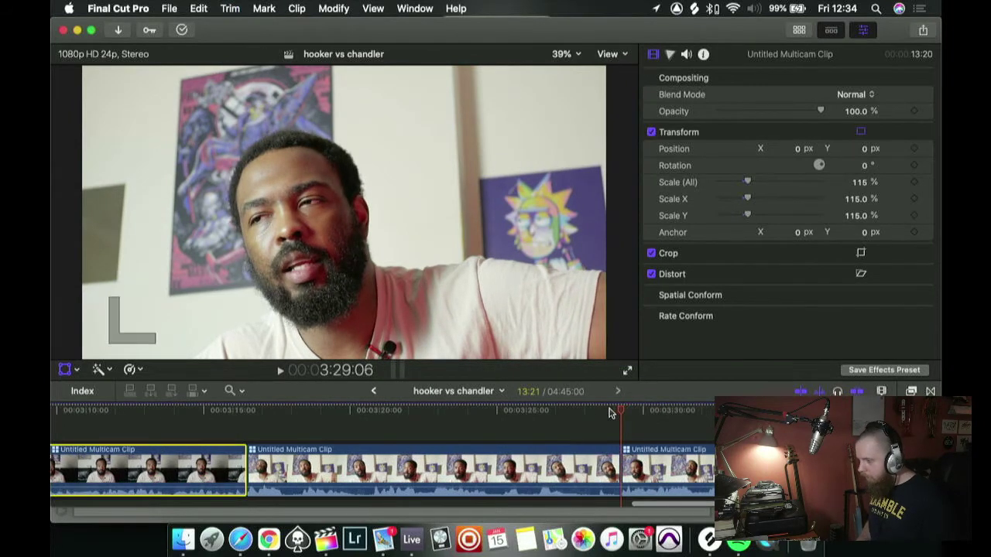
- Switch the footage after the 00:03:29:06 cut to the punched-in wide angle and cut it at 00:03:38:17
key("space")
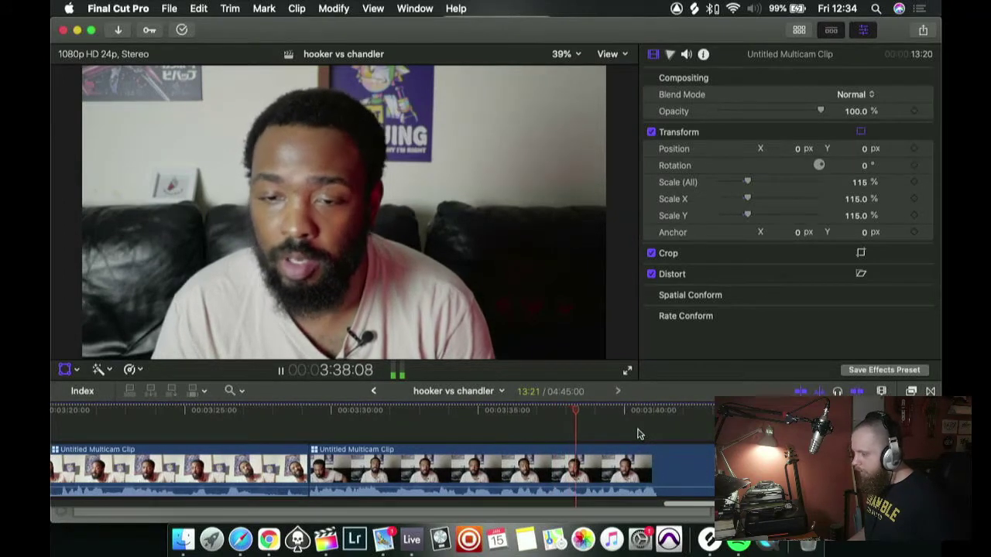
key("space")
key("space")
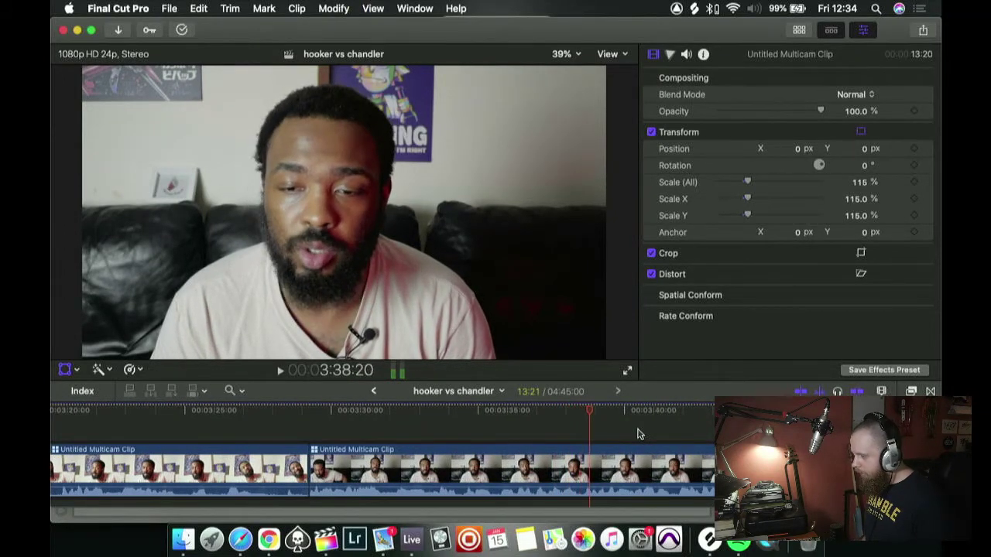
key("Left")
key("Left")
key("Left")
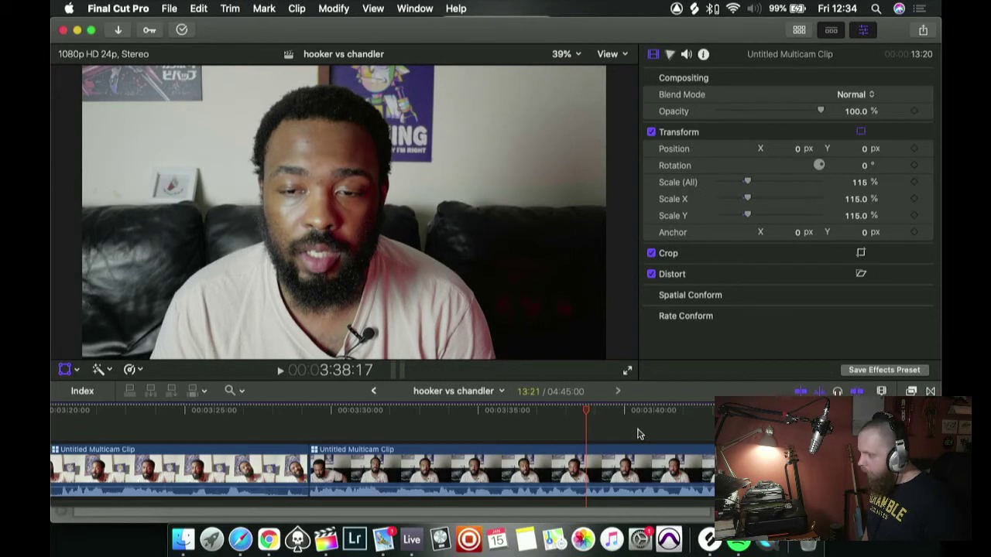
key("super+b")
- Reset the scale of the clip after the 00:03:38:17 cut to 100% and play it to about 00:03:44
key("c")
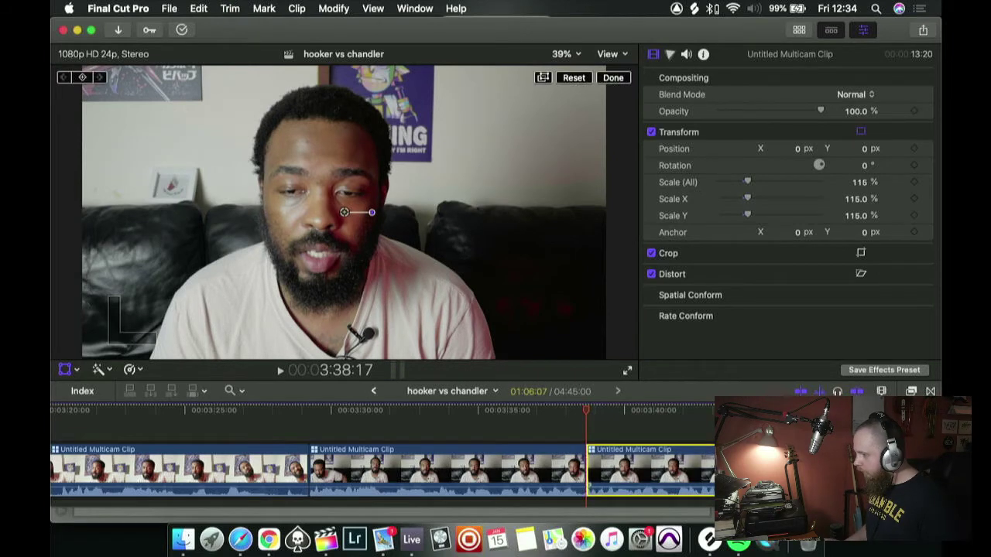
left_click(925, 183)
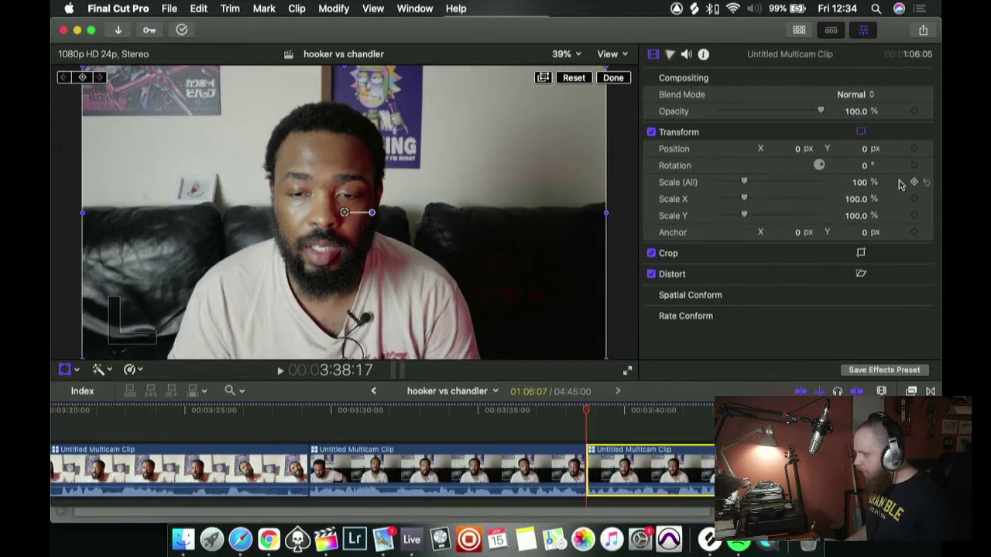
key("space")
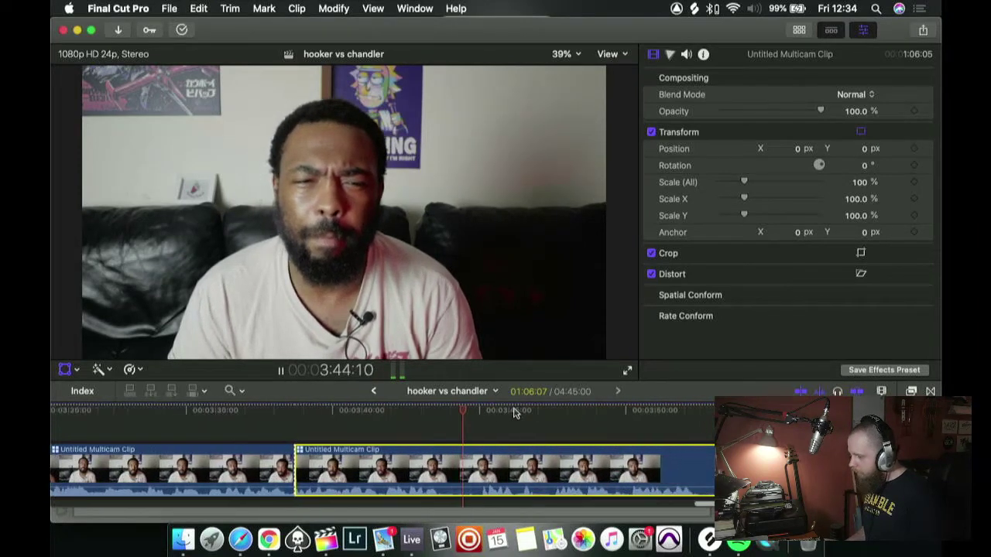
key("space")
- Cut the multicam clip at 00:03:43:14 and trim the start of the following clip to about 00:03:45:02, closing the gap
left_click(412, 416)
key("space")
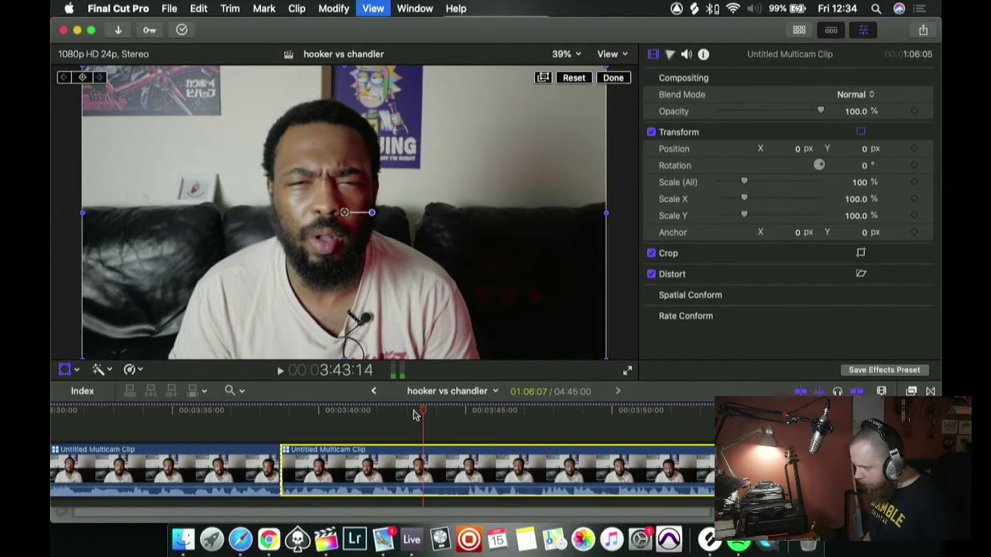
key("cmd+b")
key("space")
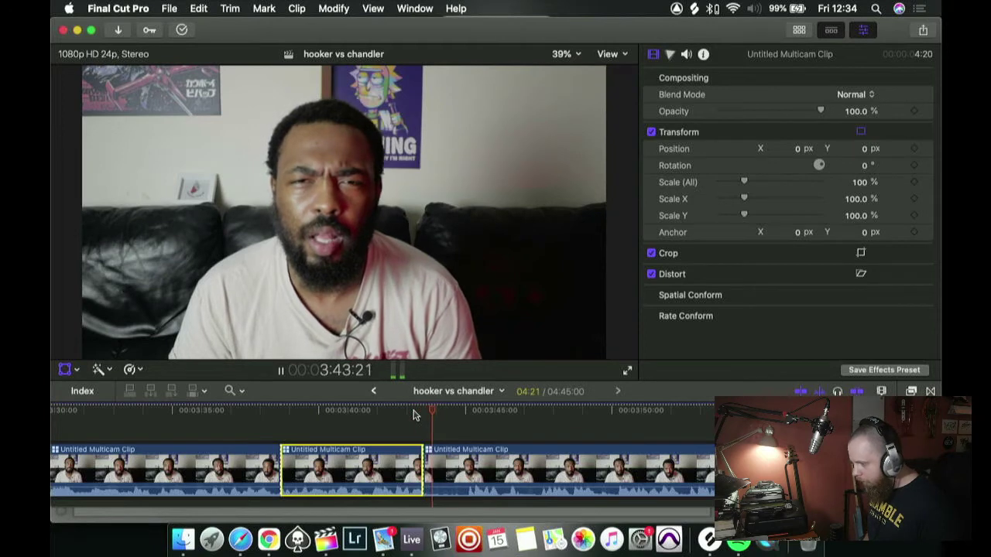
key("Left")
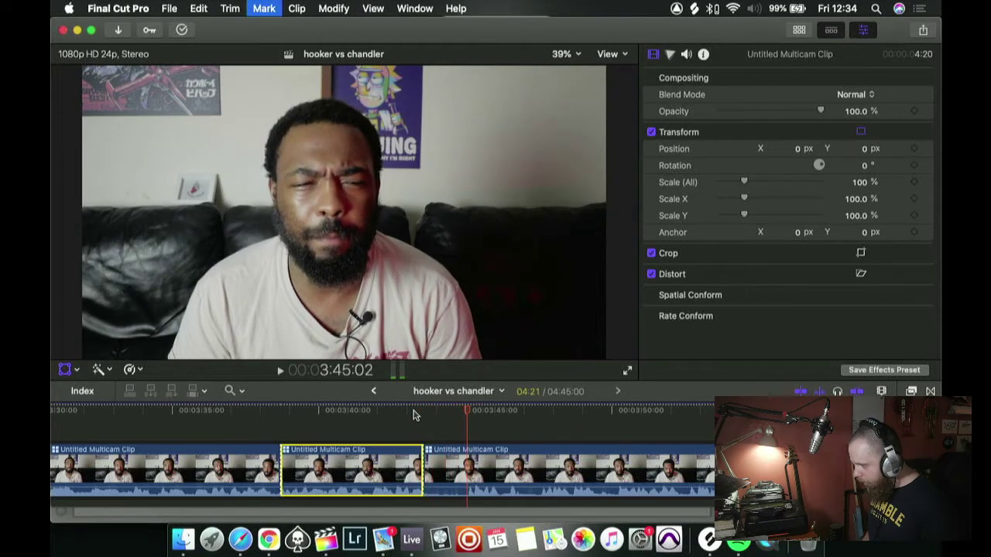
key("alt+bracketleft")
key("space")
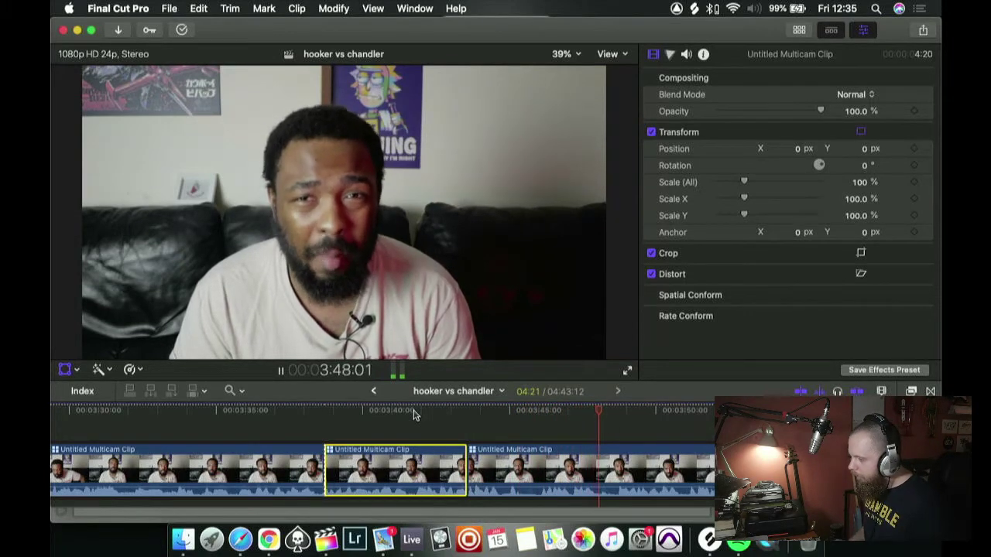
- Cut the footage at about 00:03:44:16 and trim the start of the following clip to about 00:03:46:02, closing the gap
left_click(461, 410)
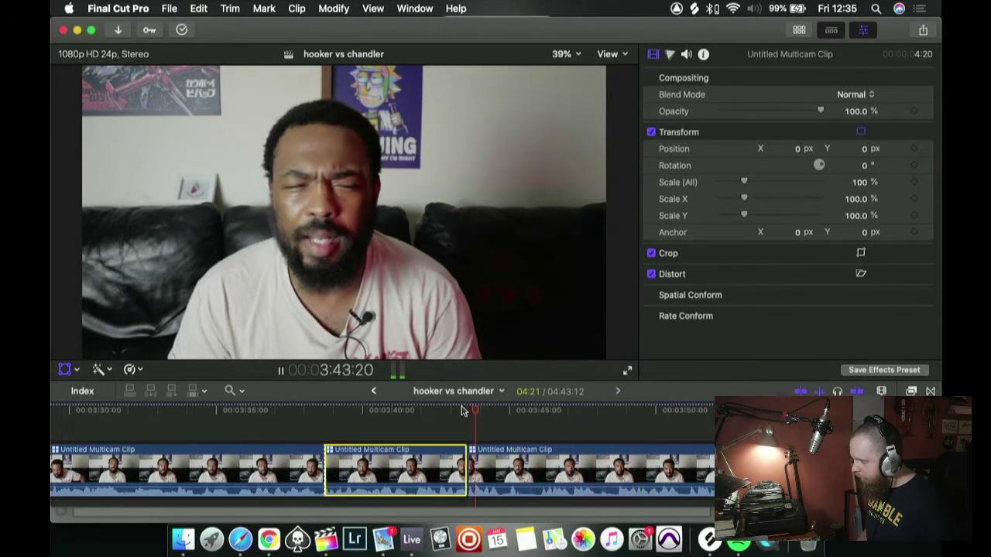
key("super+b")
key("space")
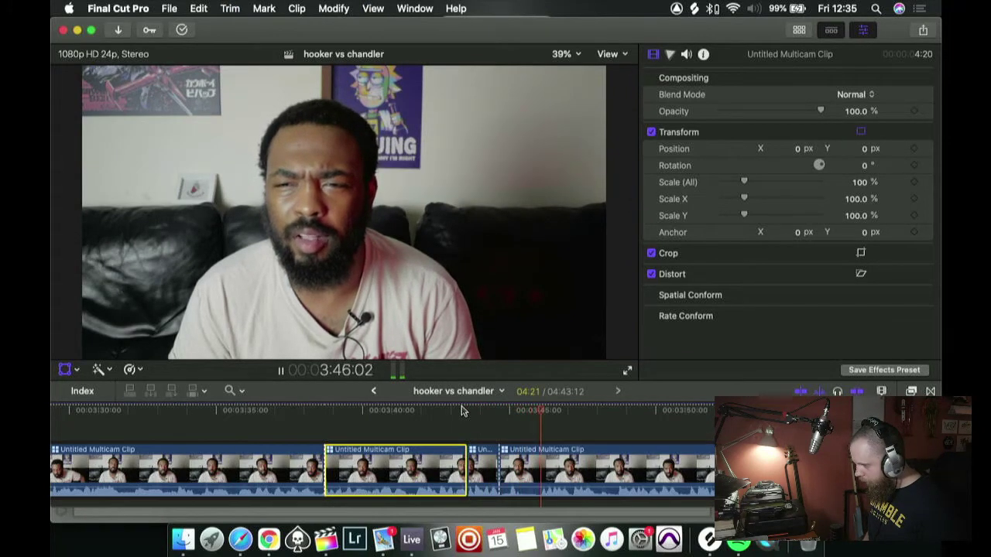
key("alt+bracketleft")
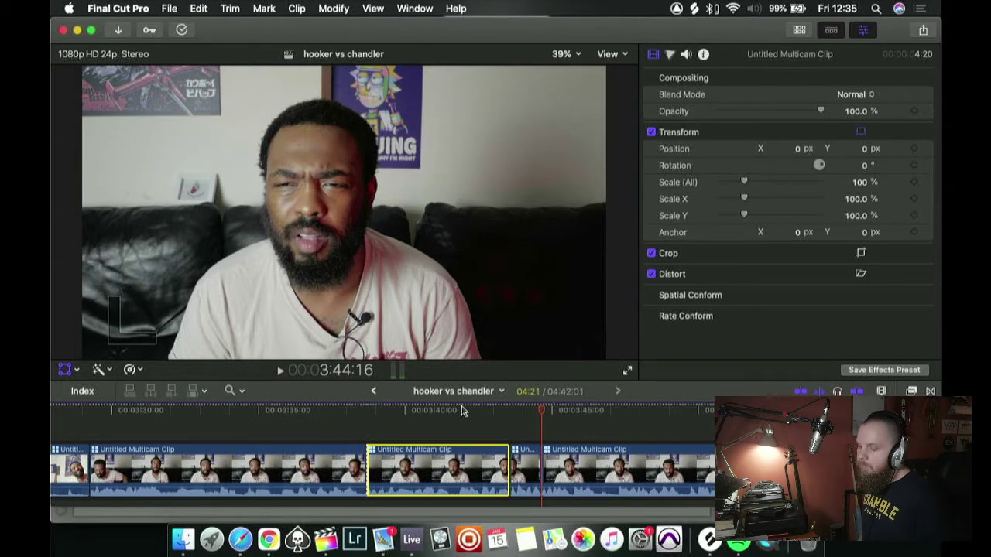
- Switch the footage after the 00:03:44:16 cut to the close-up angle and cut it at 00:03:50:22
key("space")
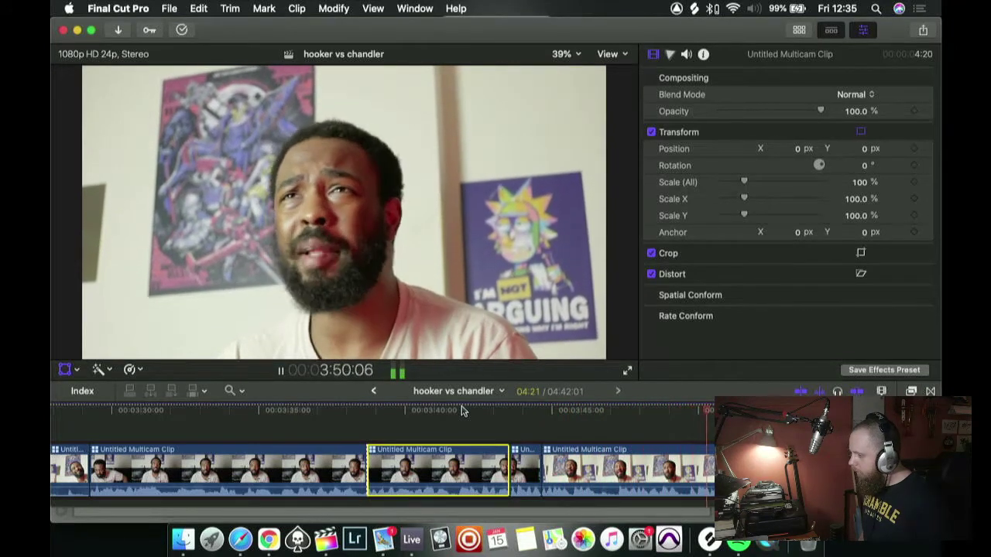
key("space")
key("Left")
key("Left")
key("Left")
key("Left")
key("Left")
key("Left")
key("Left")
key("Left")
key("Left")
key("Left")
key("Left")
key("Left")
key("Left")
key("Left")
key("Left")
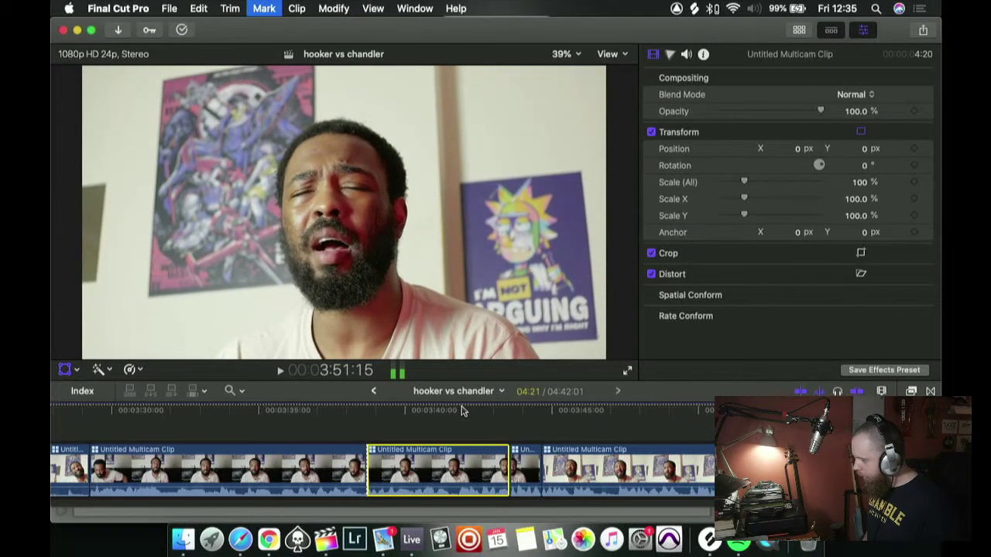
key("Left")
key("Left")
key("Left")
key("Left")
key("Left")
key("Left")
key("Left")
key("Left")
key("Left")
key("Left")
key("Left")
key("Left")
key("Left")
key("Left")
key("Left")
key("Left")
key("Left")
key("Left")
key("Left")
key("Left")
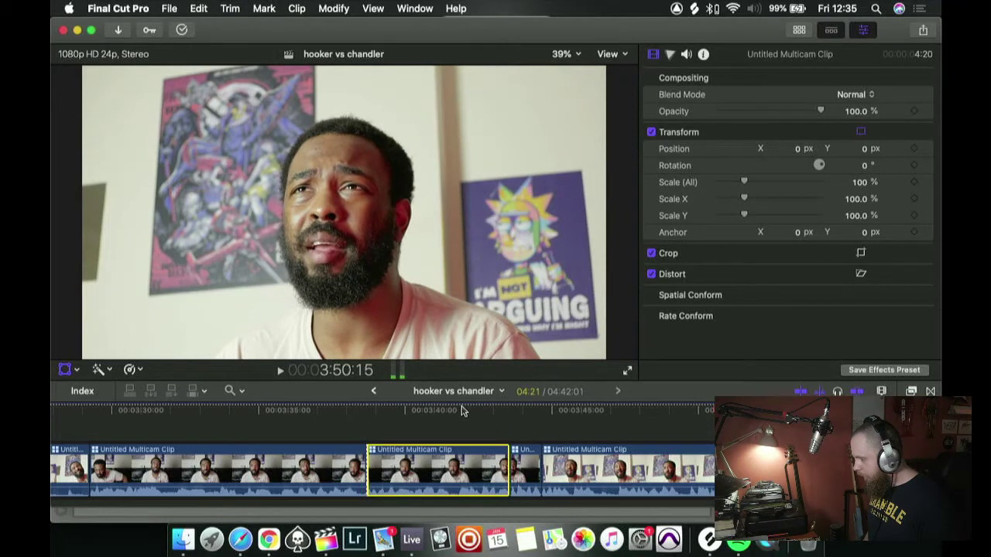
key("Right")
key("Right")
key("Right")
key("Right")
key("Right")
key("Right")
key("Right")
key("Right")
key("Right")
key("Right")
key("Right")
key("Right")
key("Right")
key("Right")
key("Left")
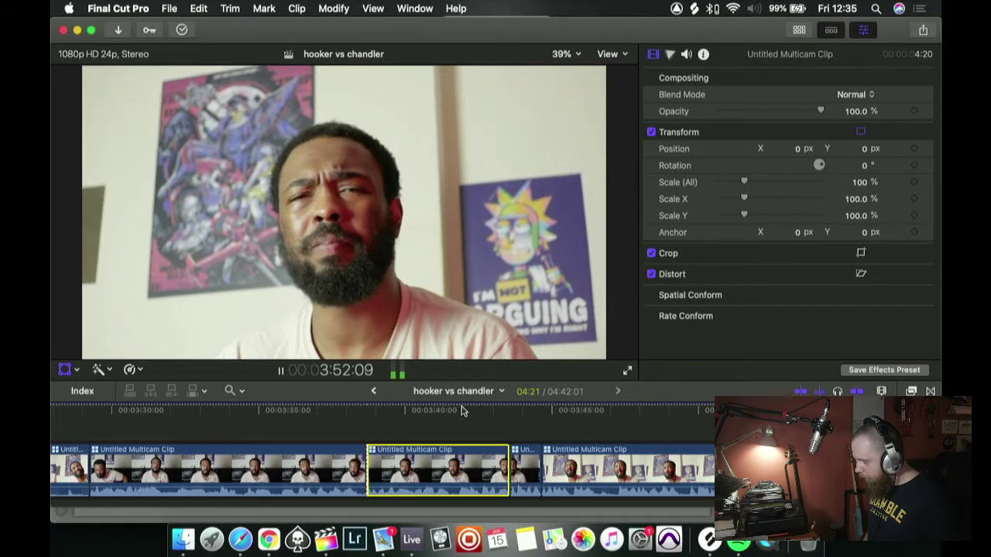
- Trim the start of the clip after the 00:03:50:22 cut to about 00:03:53:09, closing the gap
key("space")
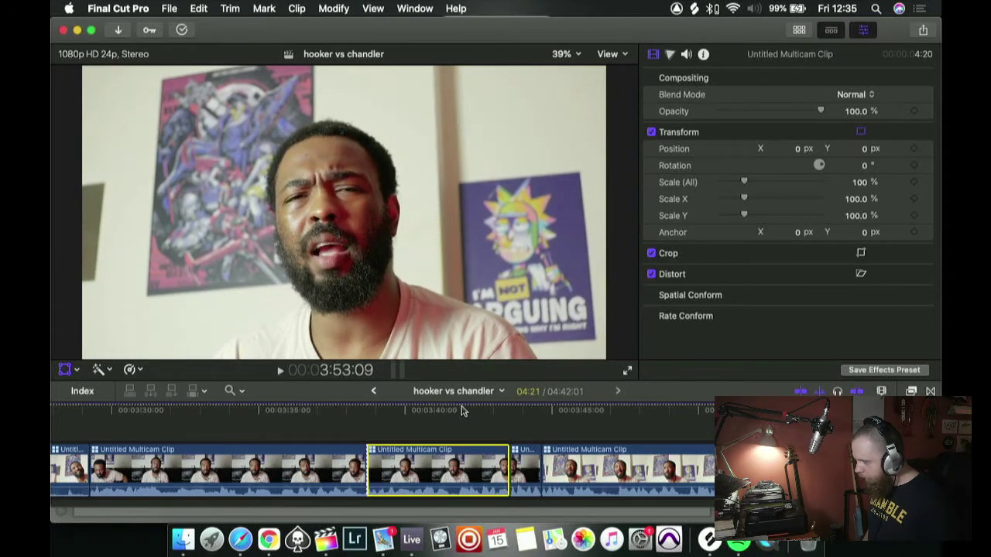
key("shift+/")
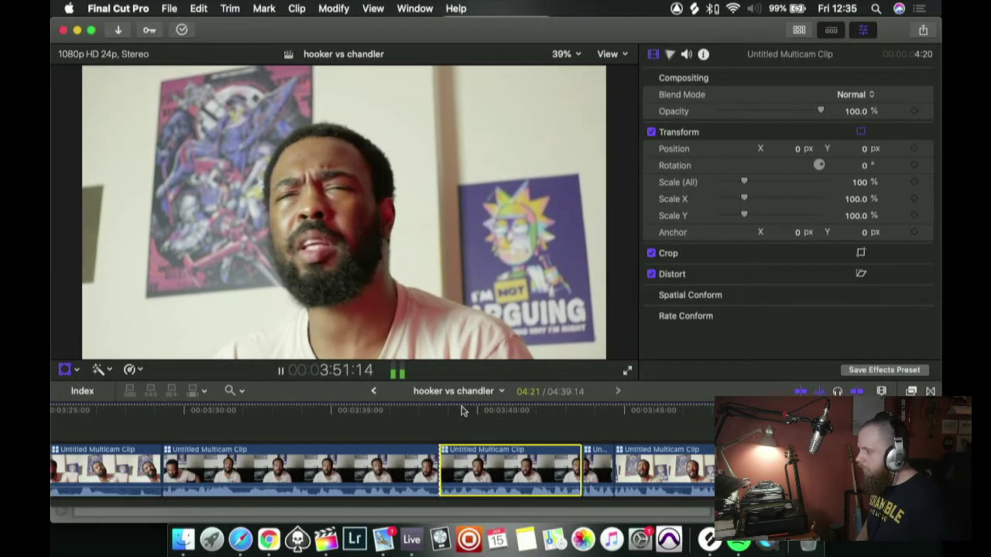
scroll(461, 411, "right", 10)
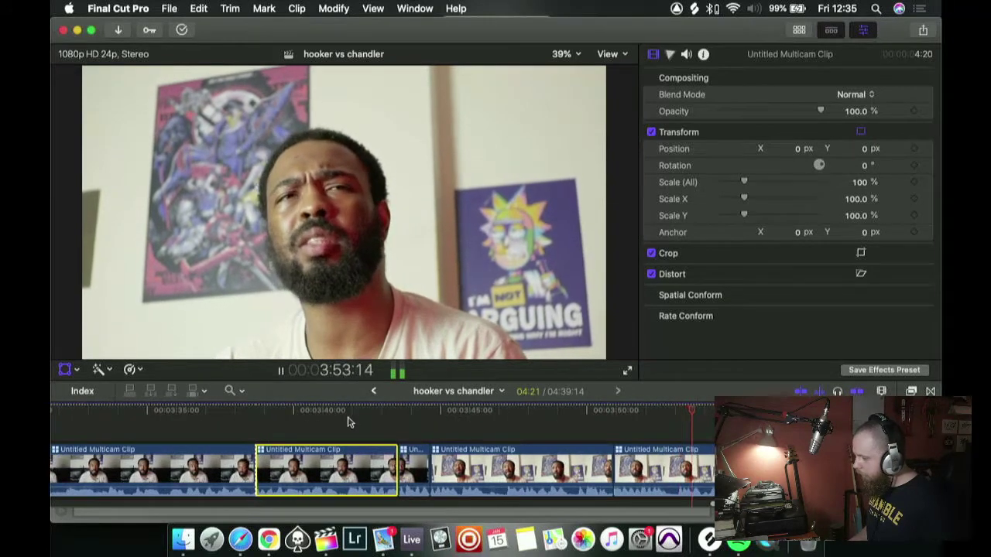
- Play and step through the close-up footage after the 00:03:50:22 cut to examine where the next pause begins and ends
left_click(504, 411)
key("space")
key("Left")
key("Left")
key("Left")
key("Right")
key("Right")
key("Right")
key("Right")
key("Right")
key("Right")
key("Right")
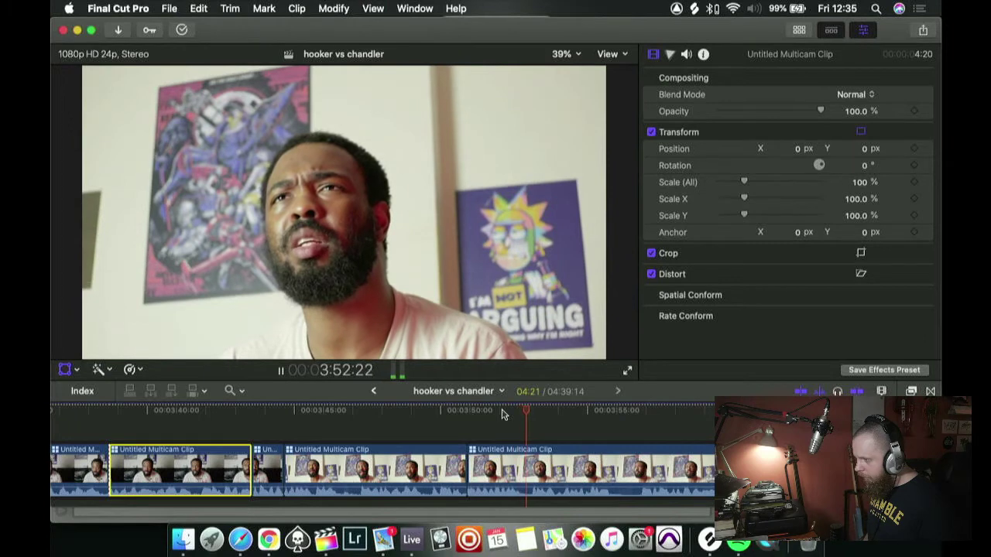
key("Left")
key("Left")
key("Left")
key("Left")
key("Left")
key("Right")
key("Right")
key("space")
key("space")
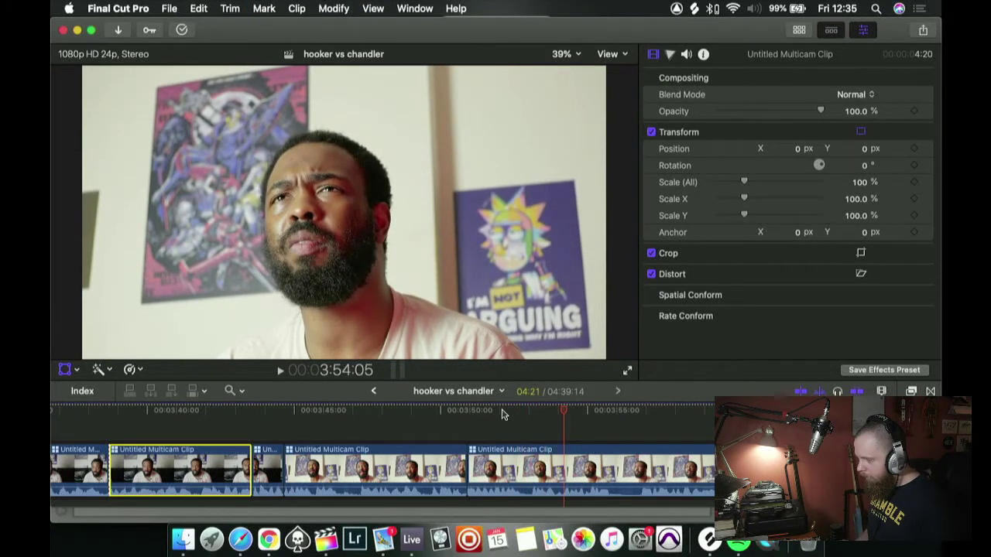
- Switch the footage after the 00:03:50:22 cut to the wide angle and cut it at 00:03:52:22
left_click(467, 416)
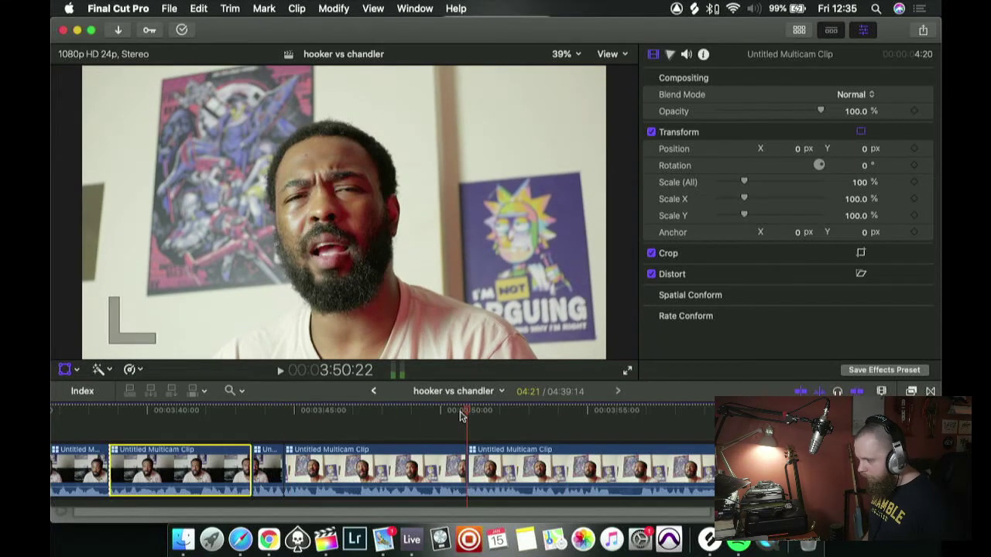
key("space")
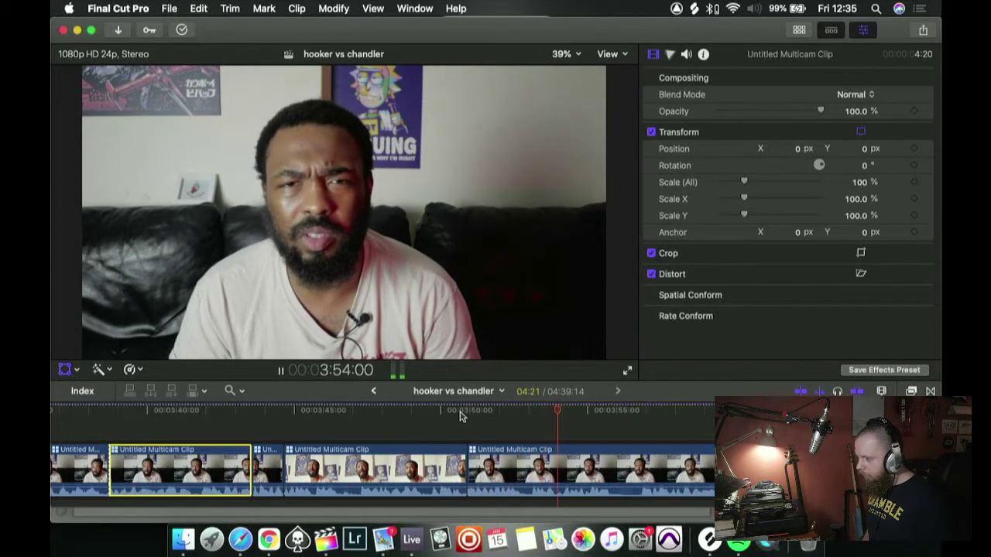
key("space")
left_click(467, 415)
key("space")
key("space")
key("super+b")
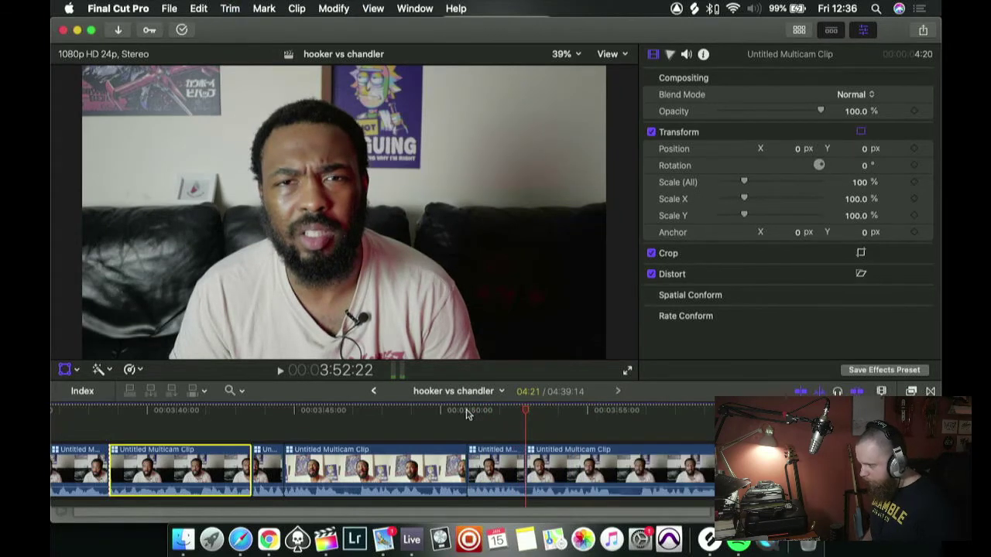
- Trim the start of the clip after the 00:03:52:22 cut to about 00:03:54:05, closing the gap
key("space")
key("space")
key("Left")
key("alt+bracketleft")
- Cut the footage at 00:03:58:21 and trim the pause off the start of the following clip, closing the gap
key("space")
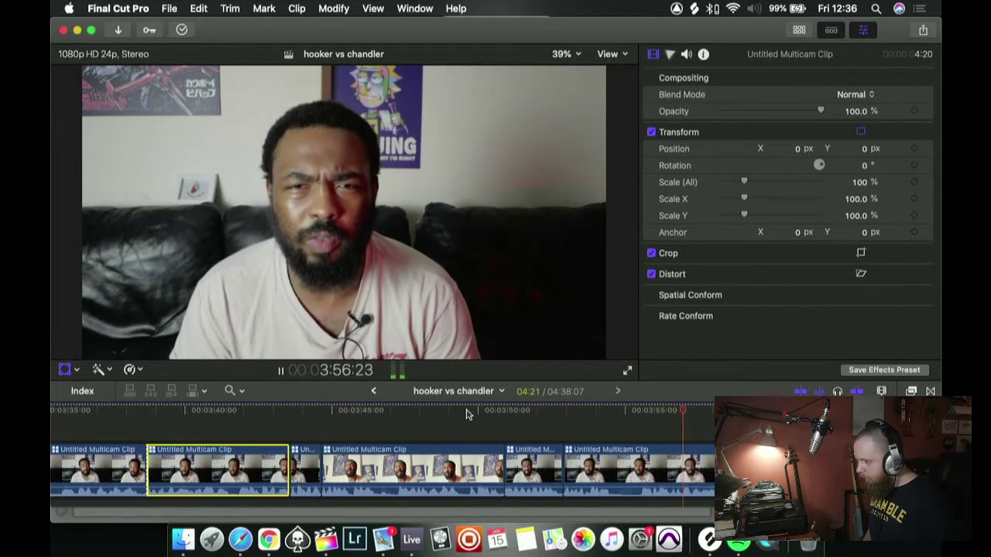
key("space")
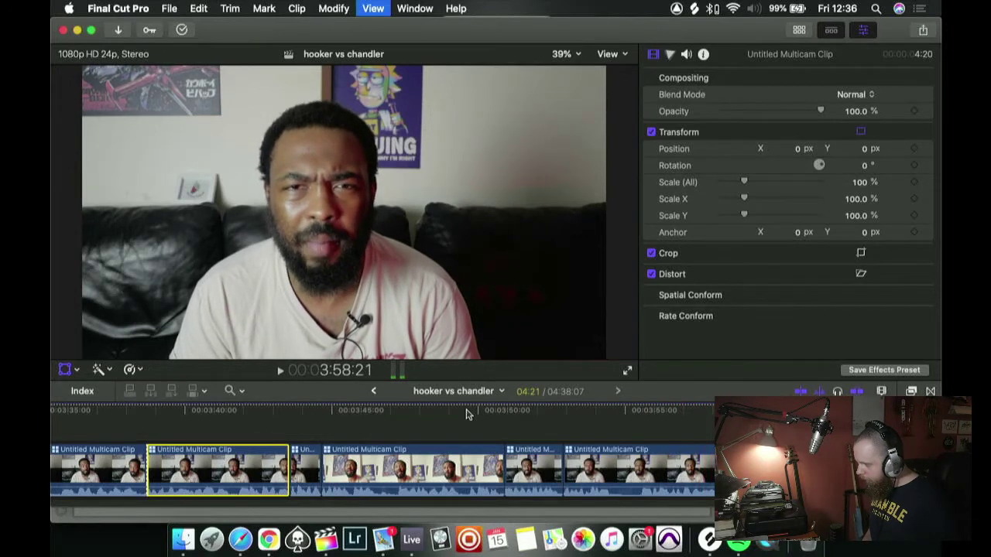
key("space")
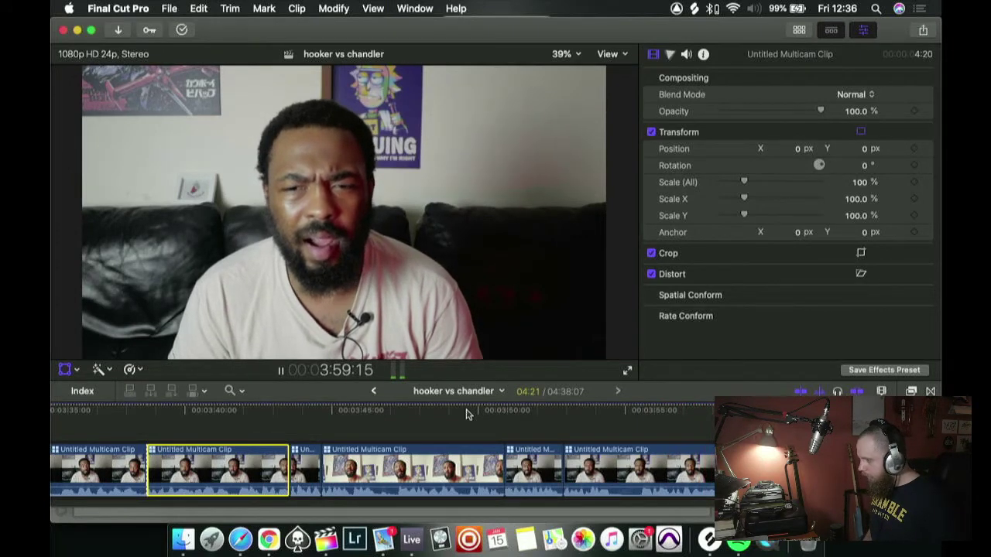
key("Left")
key("alt+bracketleft")
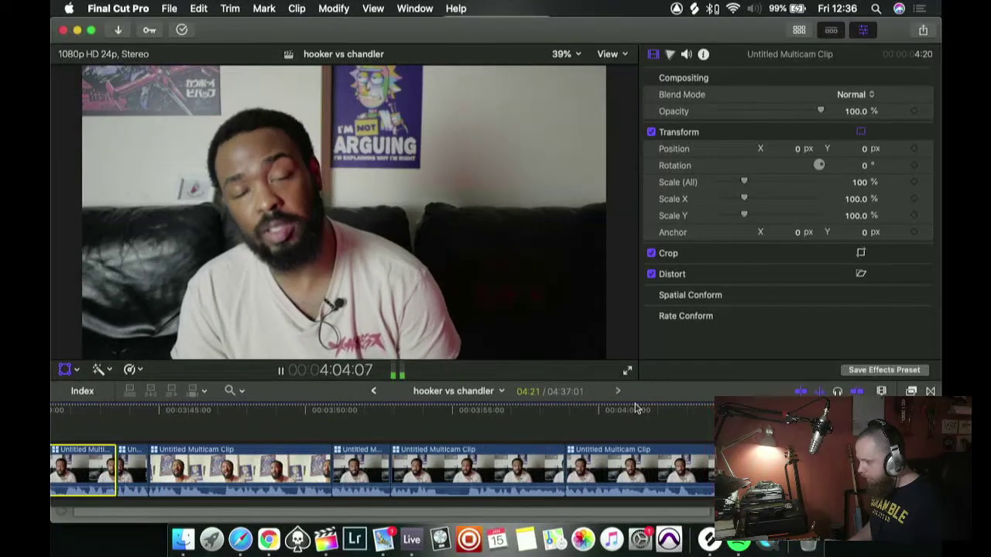
left_click(634, 414)
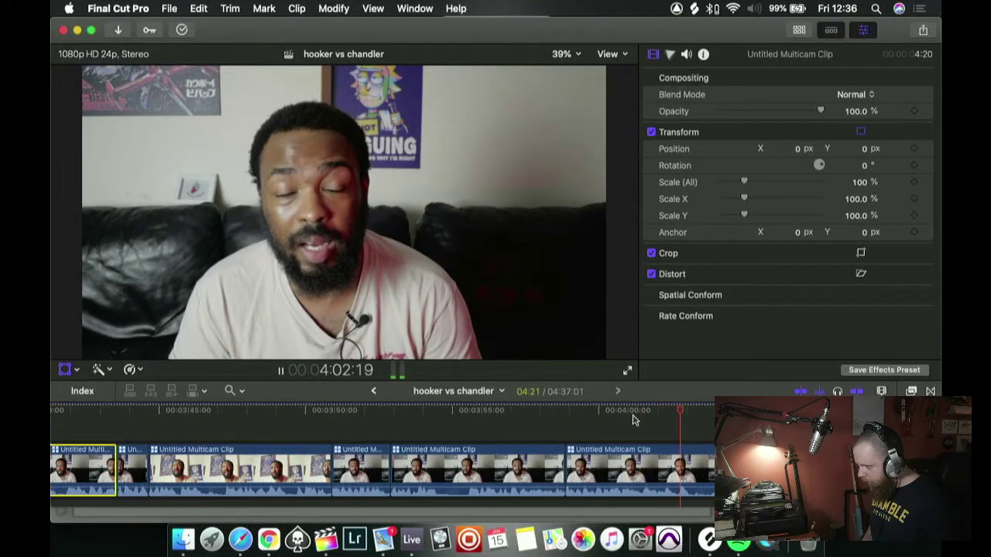
key("space")
key("l")
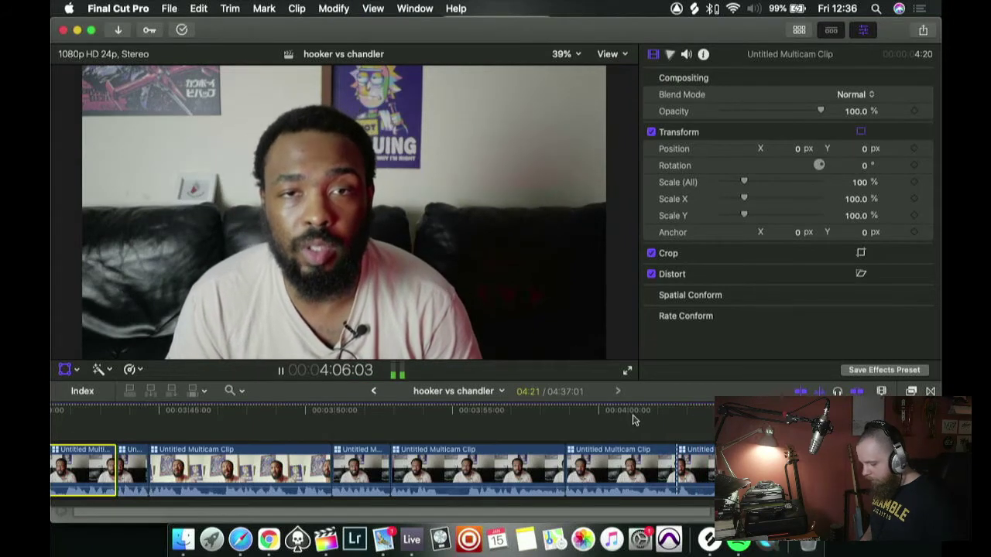
key("super+shift+a")
key("shift+t")
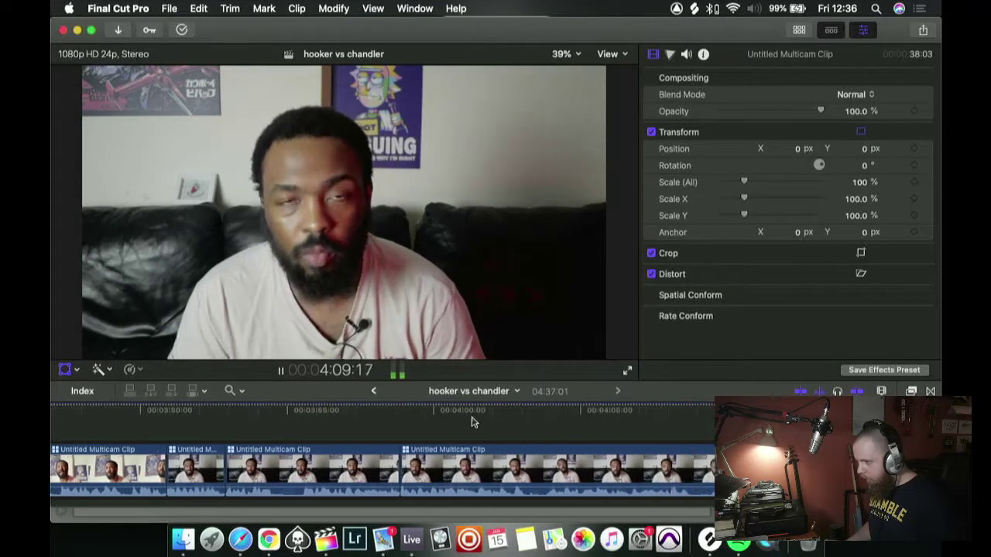
- Cut the wide-angle clip at 00:04:09:11
key("space")
left_click(586, 418)
key("space")
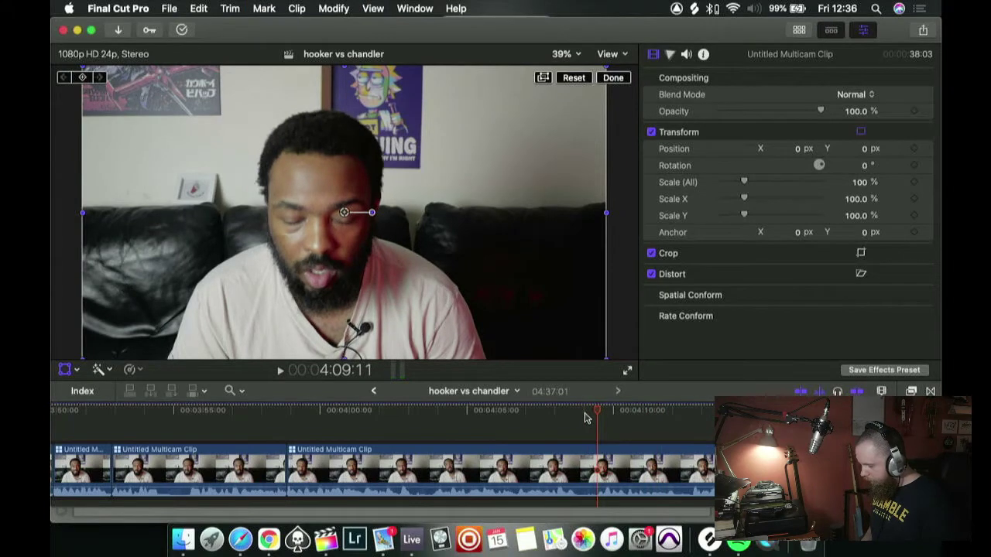
key("super+b")
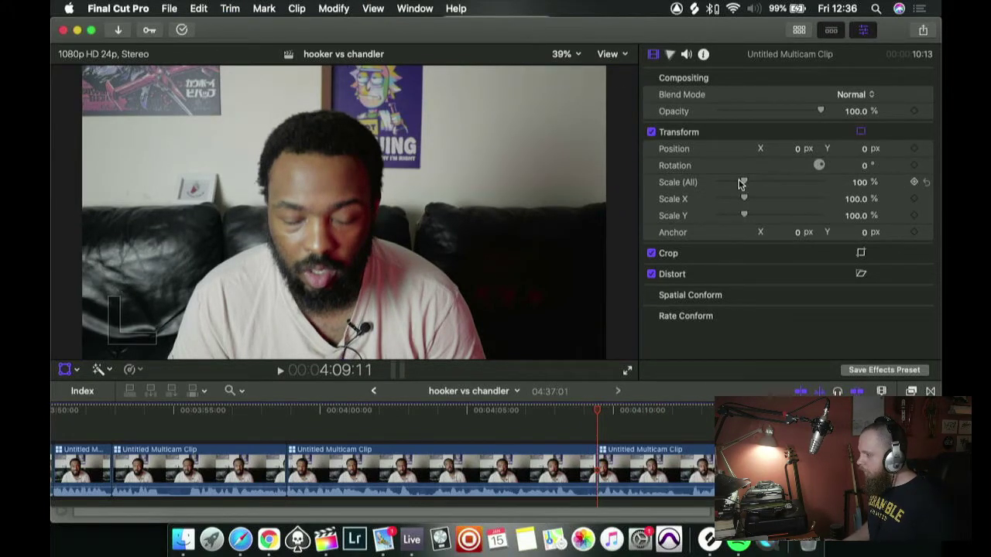
- Scale the clip after the 00:04:09:11 cut to 112% and play it from just before the cut
left_click_drag(744, 184, 751, 184)
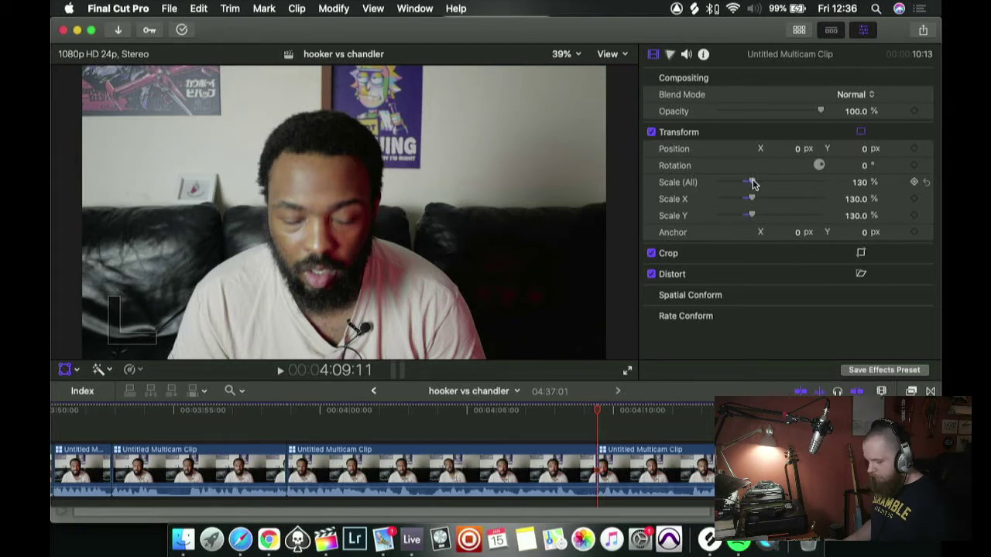
left_click(927, 183)
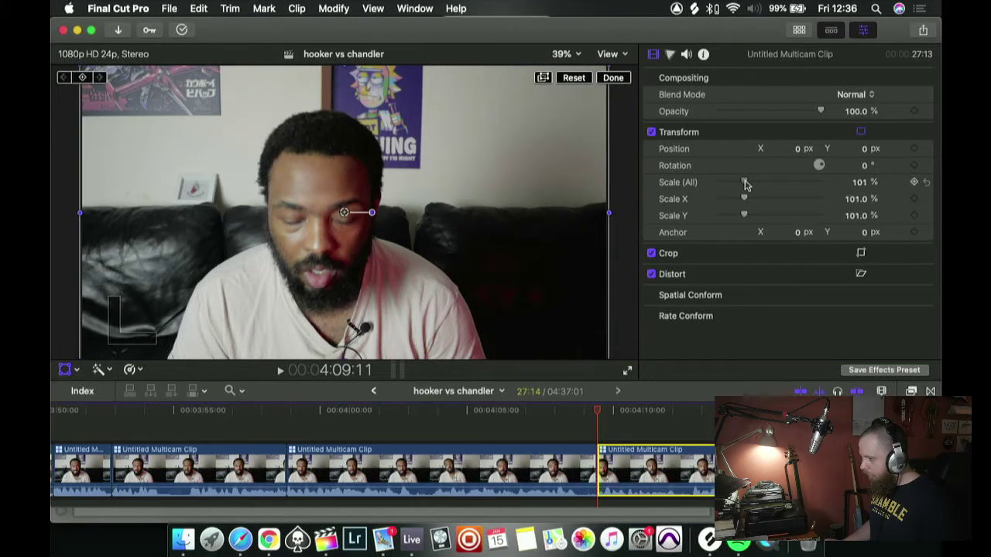
left_click_drag(744, 183, 746, 184)
left_click(565, 421)
key("space")
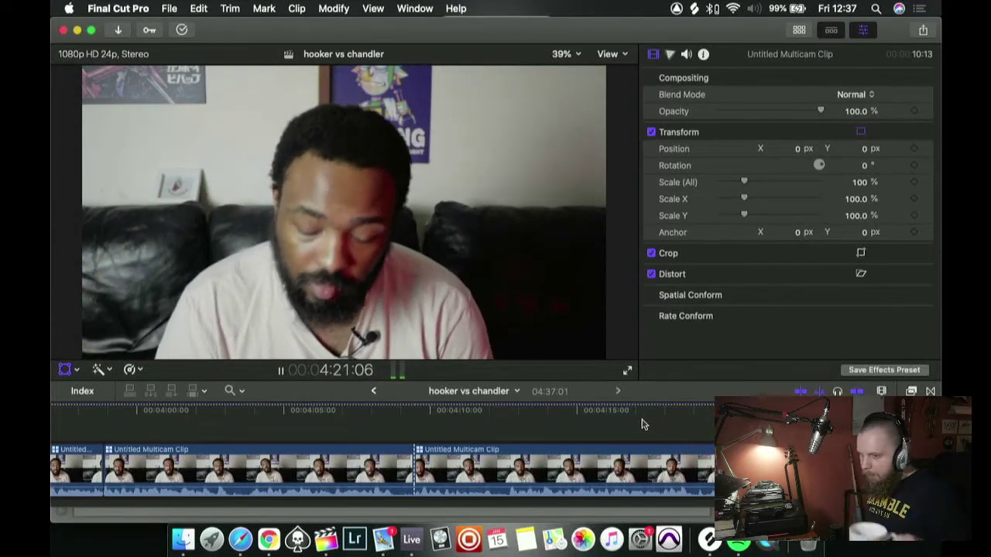
- Replay the footage from the 00:04:09:11 cut and cut the punched-in clip at 00:04:12:17
key("space")
key("c")
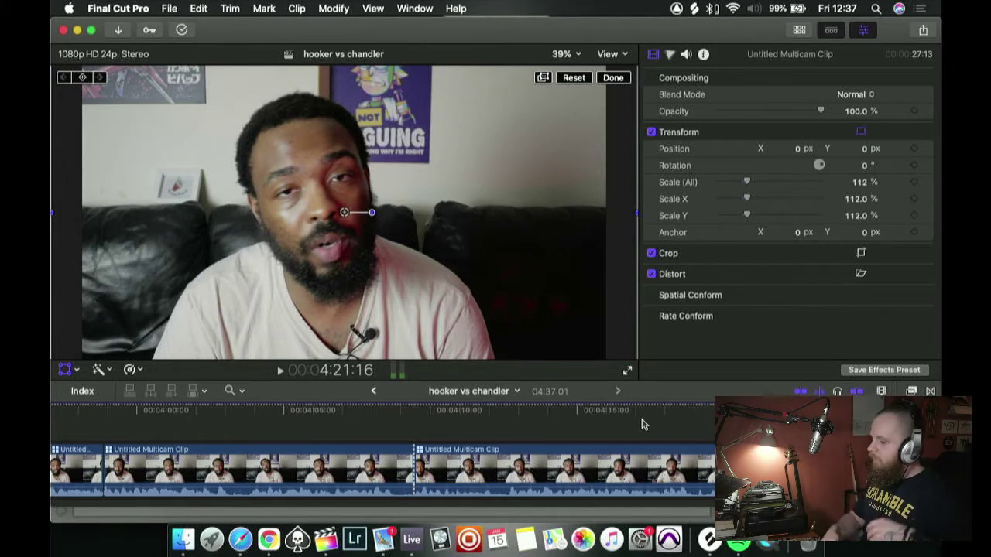
left_click(413, 416)
key("space")
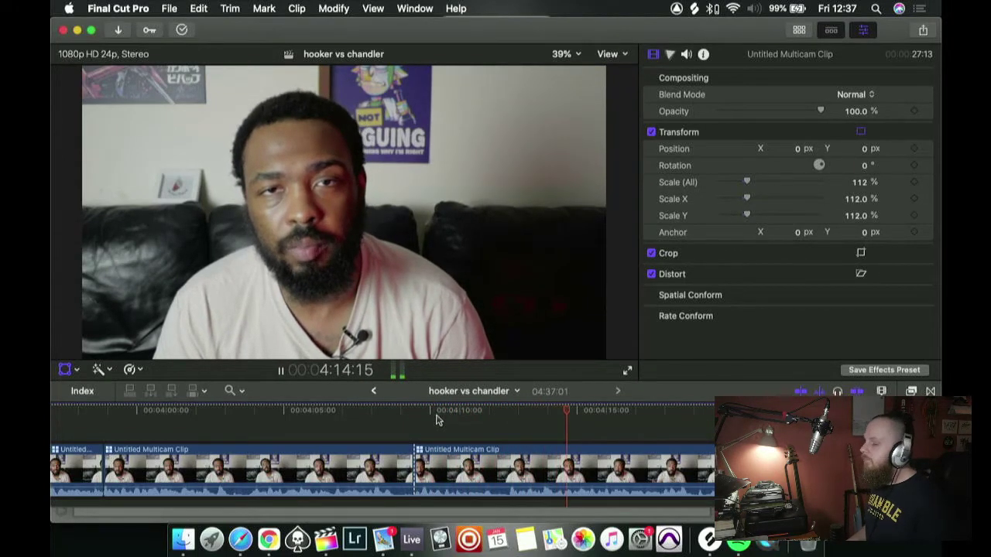
left_click(500, 412)
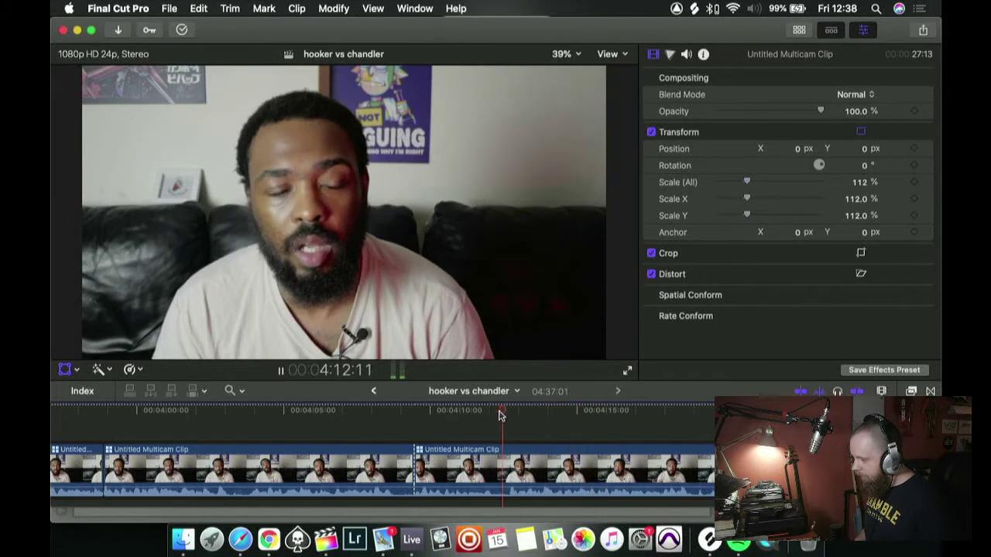
key("Left")
key("Left")
key("Left")
key("Left")
key("Left")
key("Left")
key("Left")
key("Left")
key("Left")
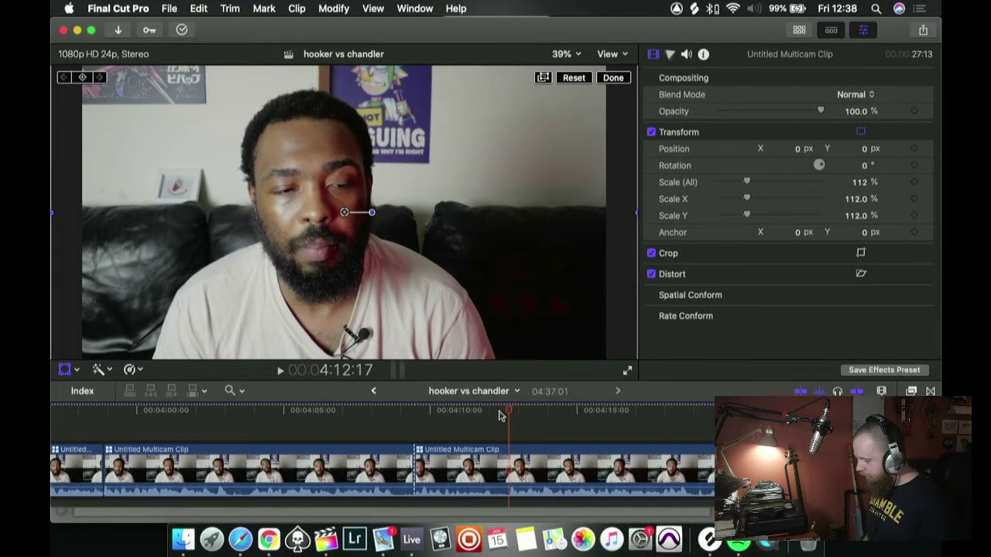
key("super+b")
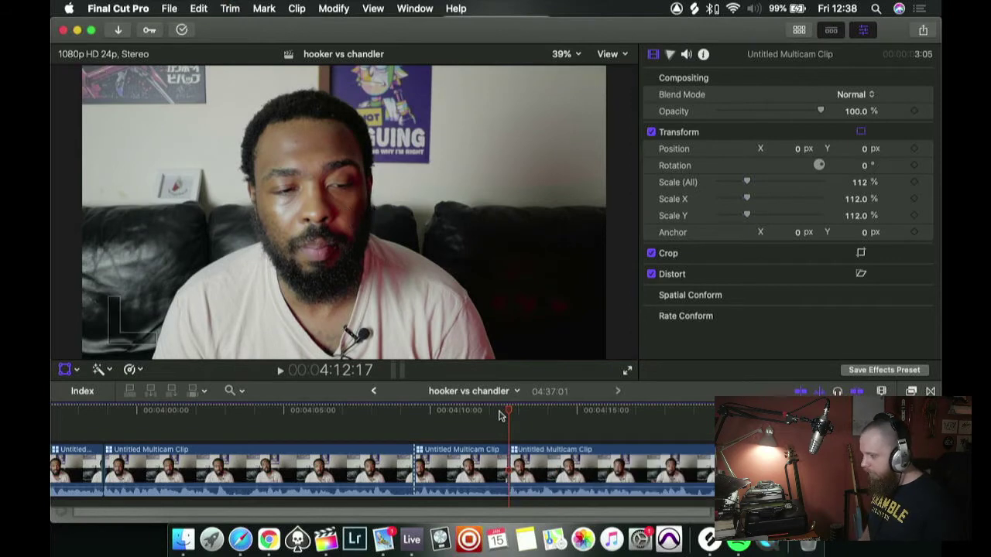
- Reset the scale of the clip after the 00:04:12:17 cut to 100% and play it from just before the cut
left_click(544, 463)
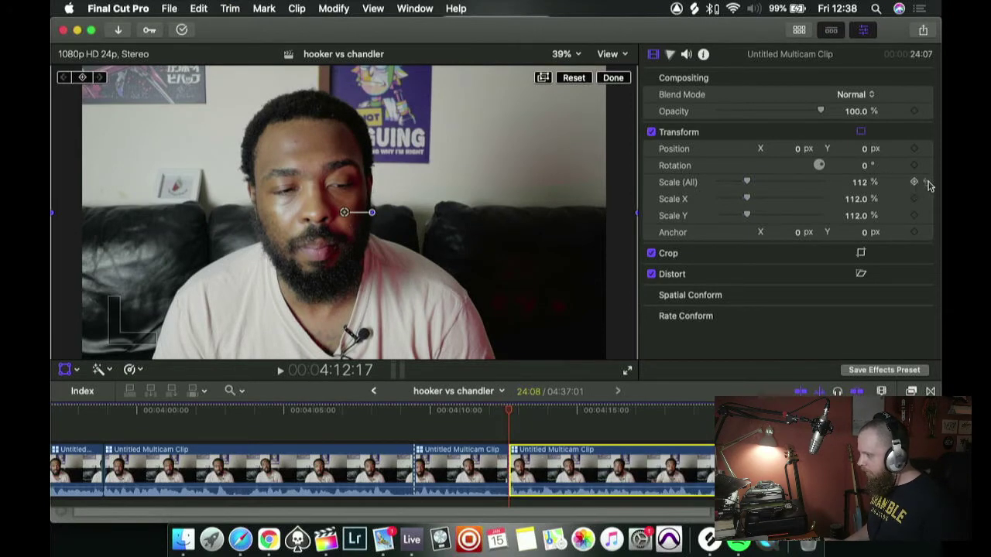
left_click(929, 184)
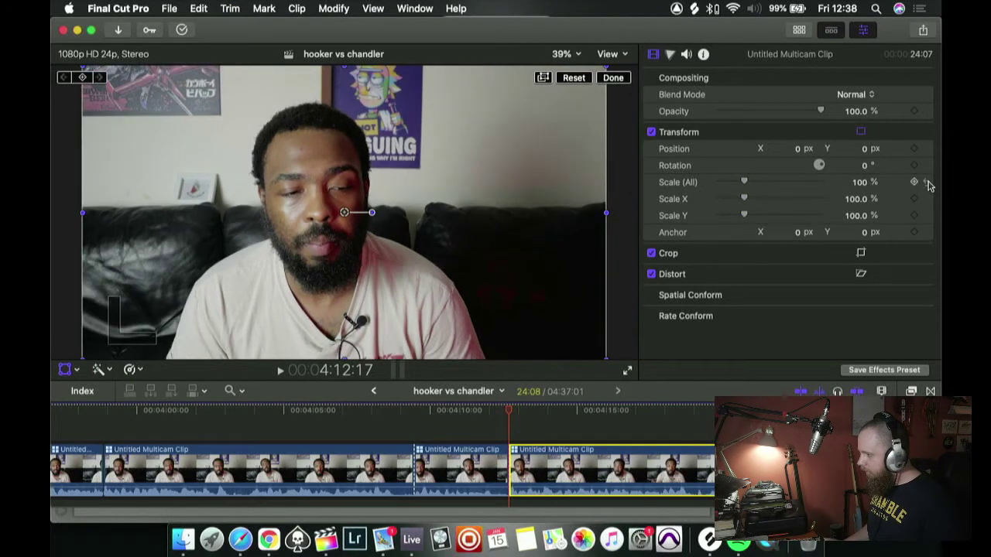
left_click(496, 413)
key("space")
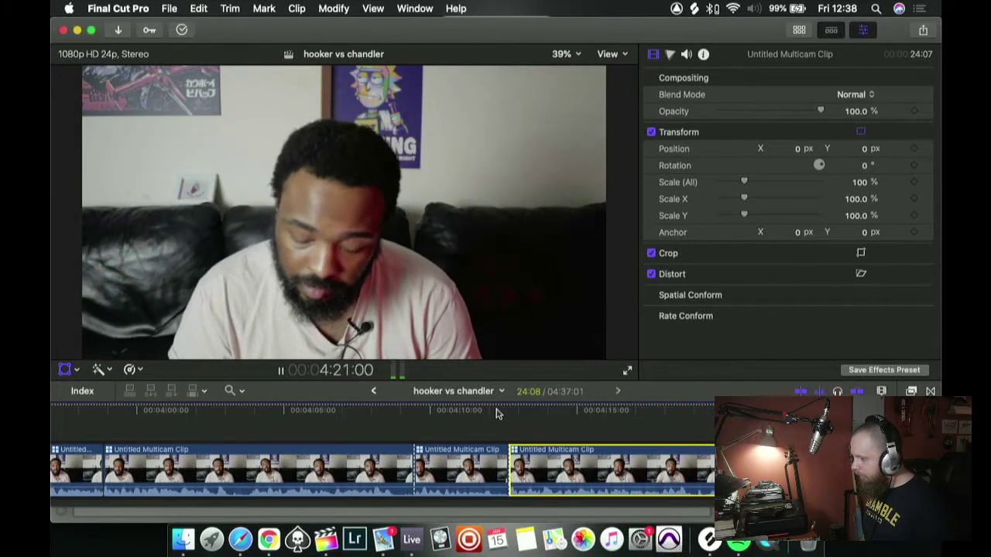
- Replay the passage after 00:04:17 and cut the wide-angle clip at 00:04:20:17
left_click(673, 417)
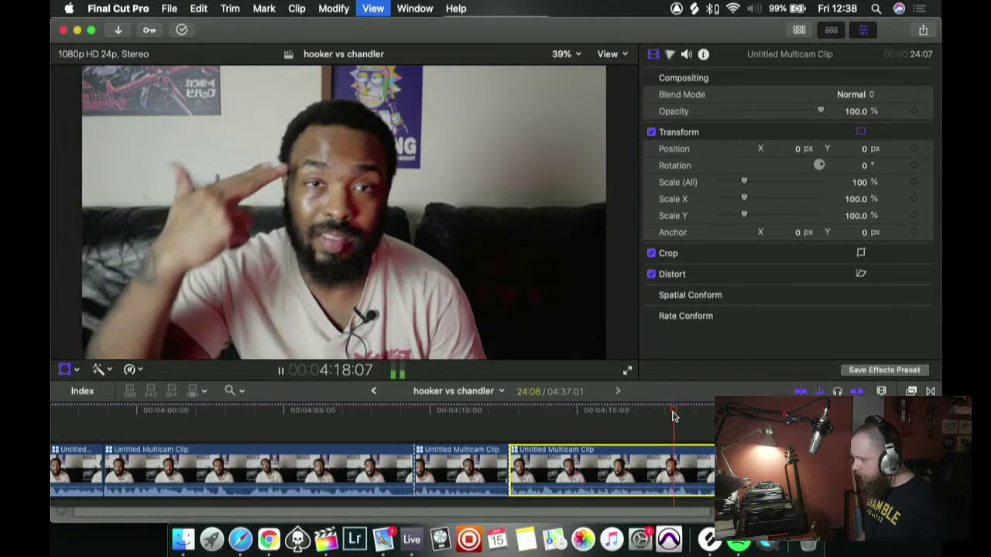
key("space")
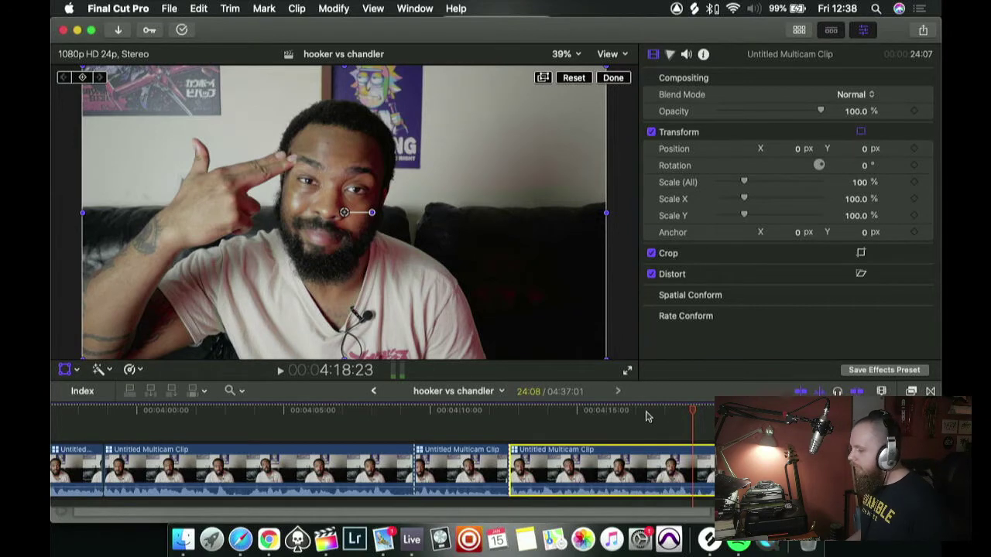
left_click(647, 416)
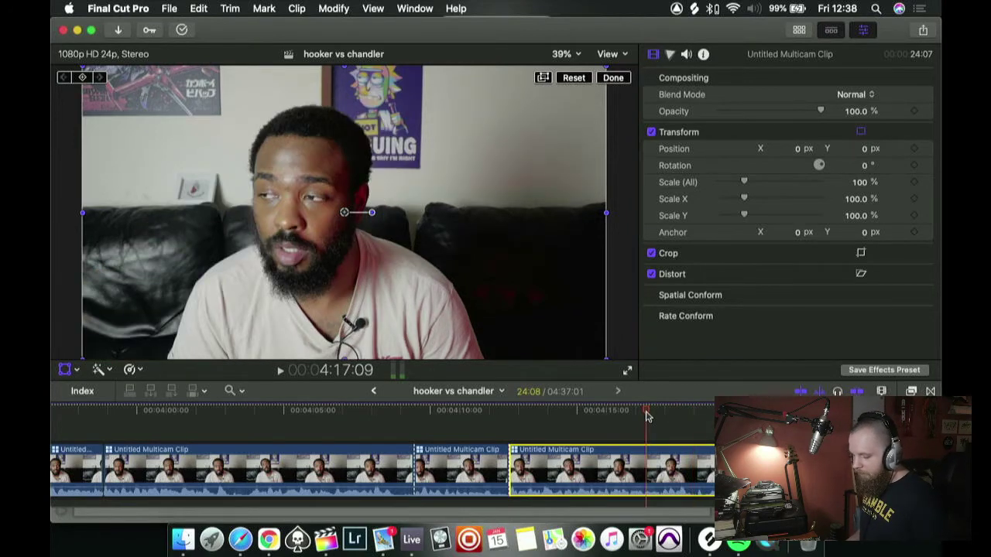
key("space")
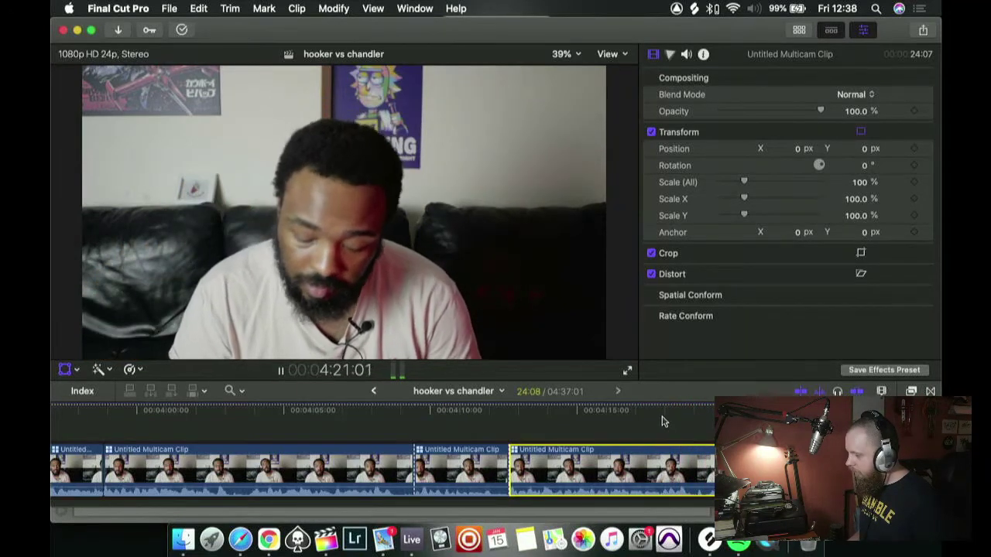
key("space")
key("shift+slash")
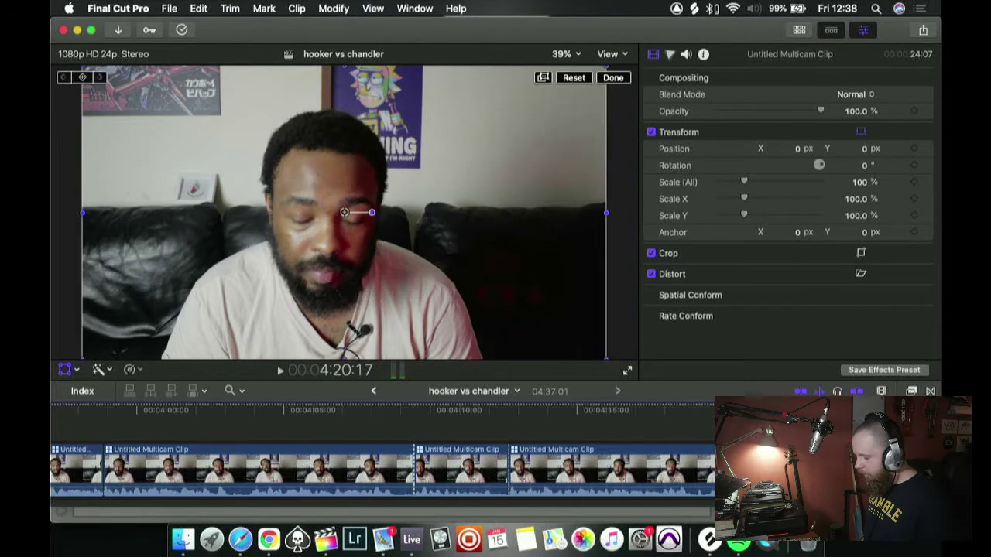
- Trim the start of the clip after the 00:04:20:17 cut to about 00:04:21:14, closing the gap
key("space")
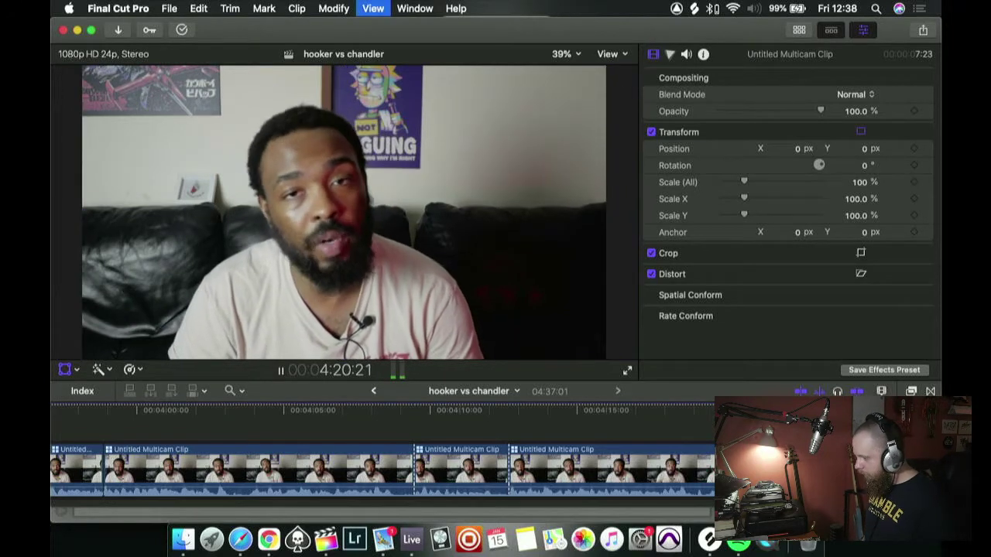
key("space")
left_click(449, 412)
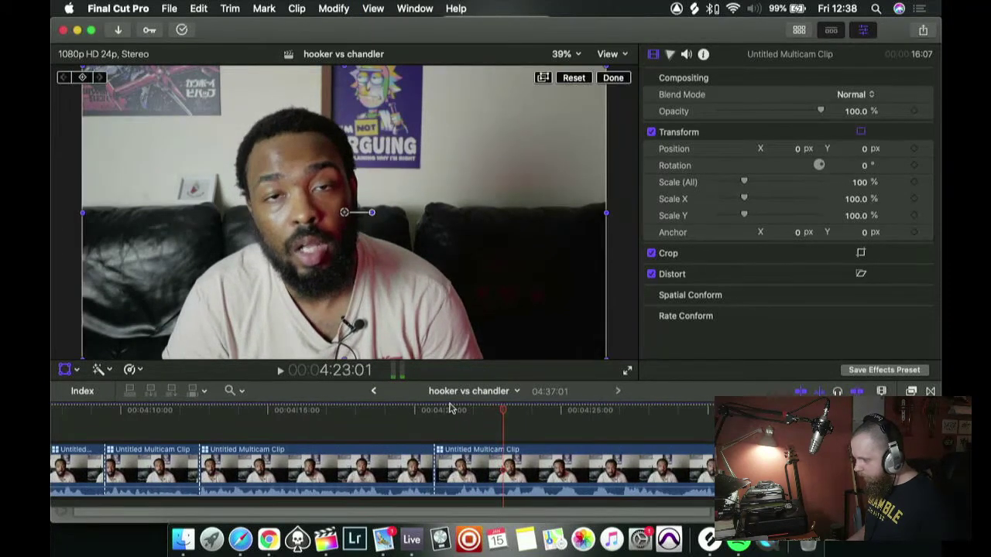
key("space")
key("space")
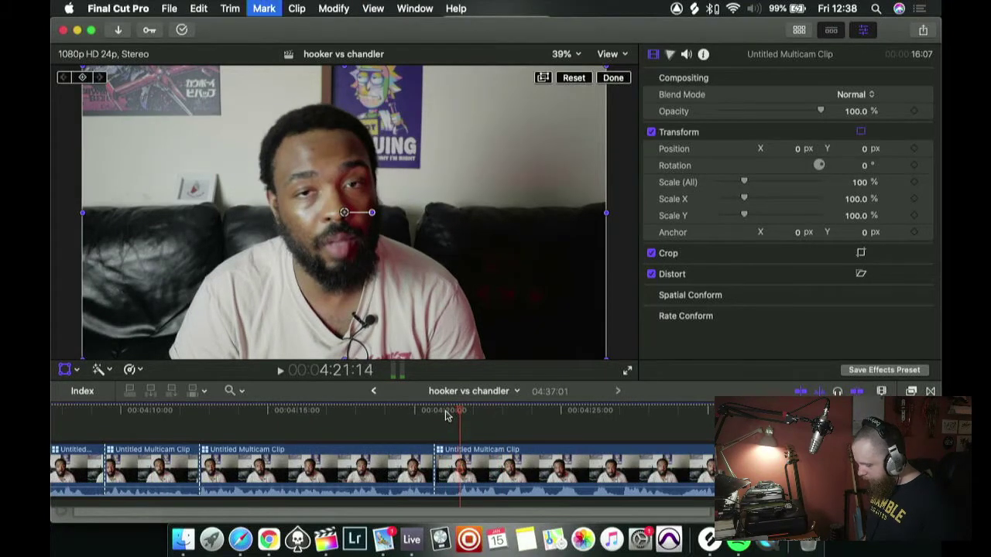
key("shift+Left")
key("shift+Left")
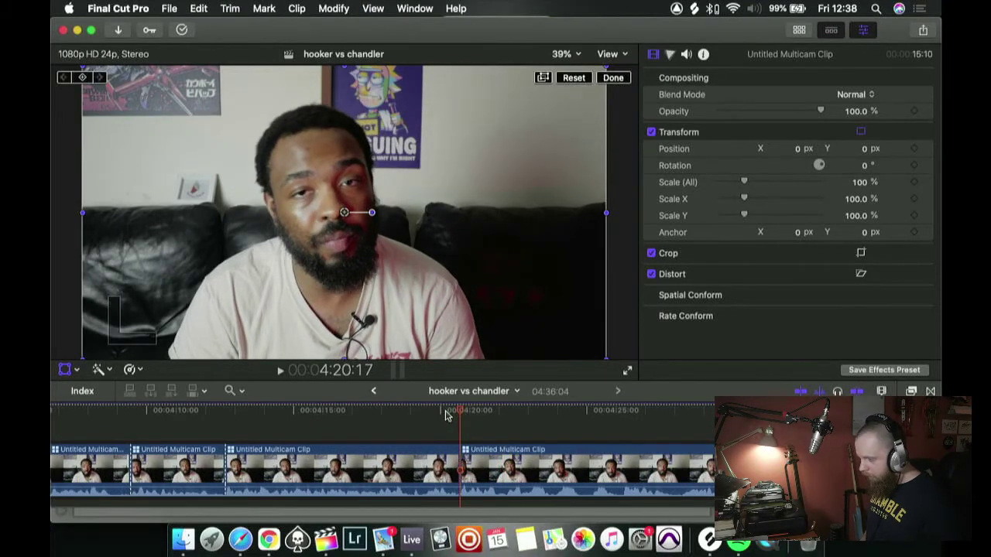
- Switch the clip after the 00:04:20:17 cut to the close-up camera angle
key("alt+2")
key("alt+1")
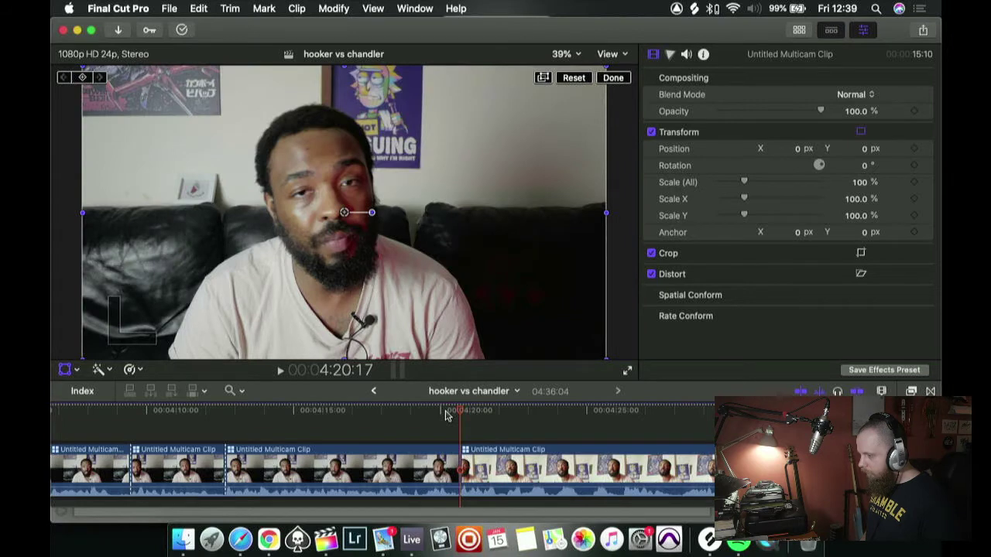
key("alt+2")
- Play the close-up clip, cut it at 00:04:26:07 and switch to the wide angle from there
key("space")
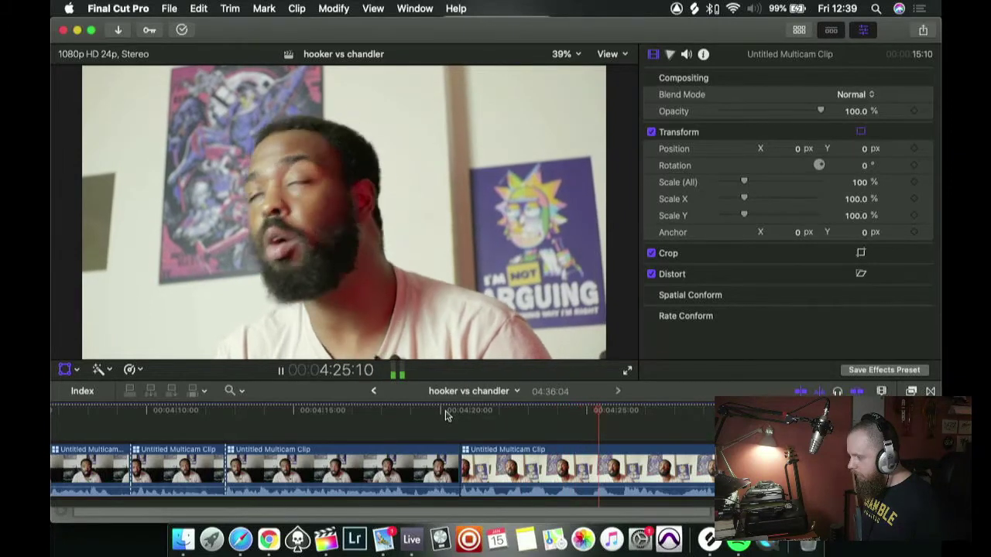
key("space")
key("Left")
key("Left")
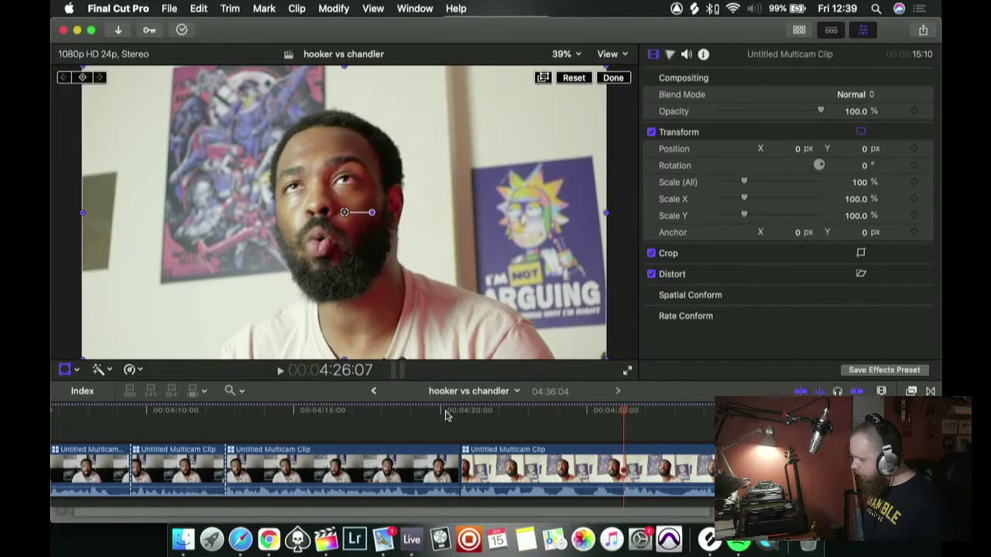
key("1")
- Play the final wide-angle clip and trim its end to 00:04:32:04, removing the leftover footage
key("space")
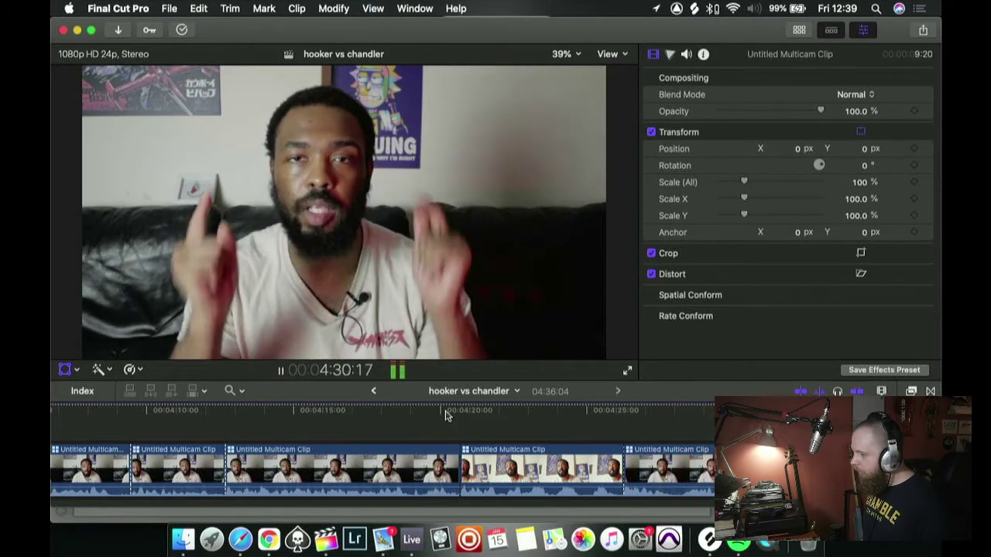
key("space")
key("Left")
key("Left")
key("Left")
key("Left")
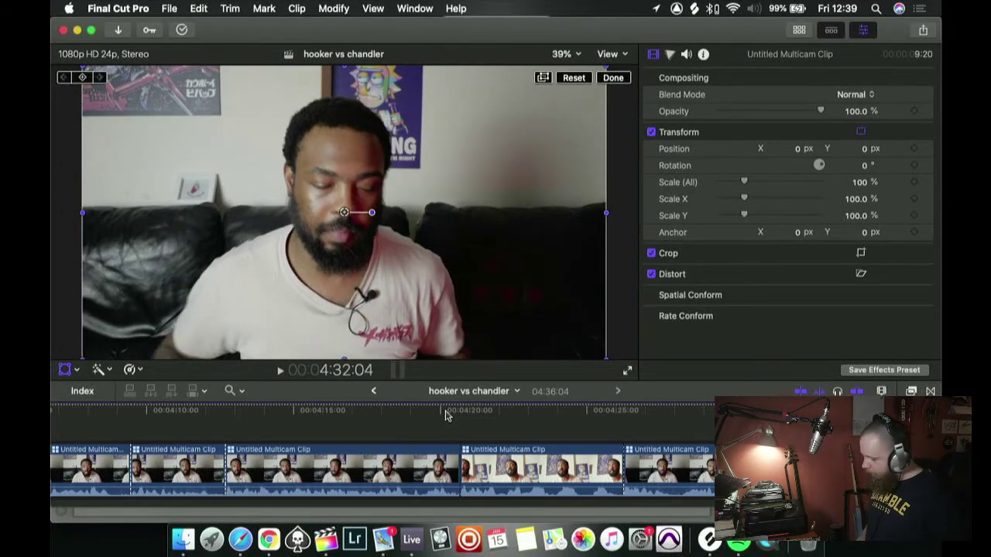
key("alt+bracketright")
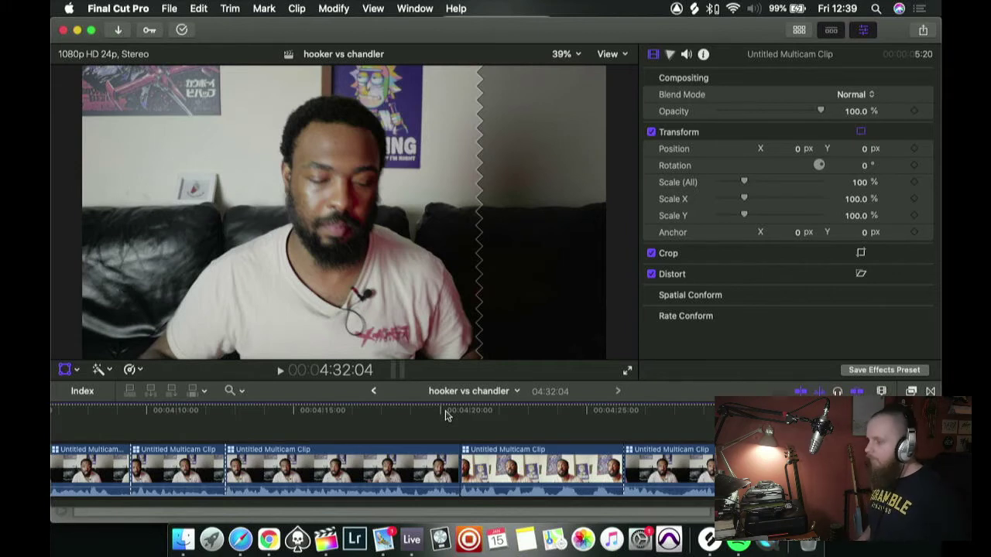
- Fit the whole edit in the timeline and return the playhead to 00:00:00:00
left_click(445, 418)
key("shift+z")
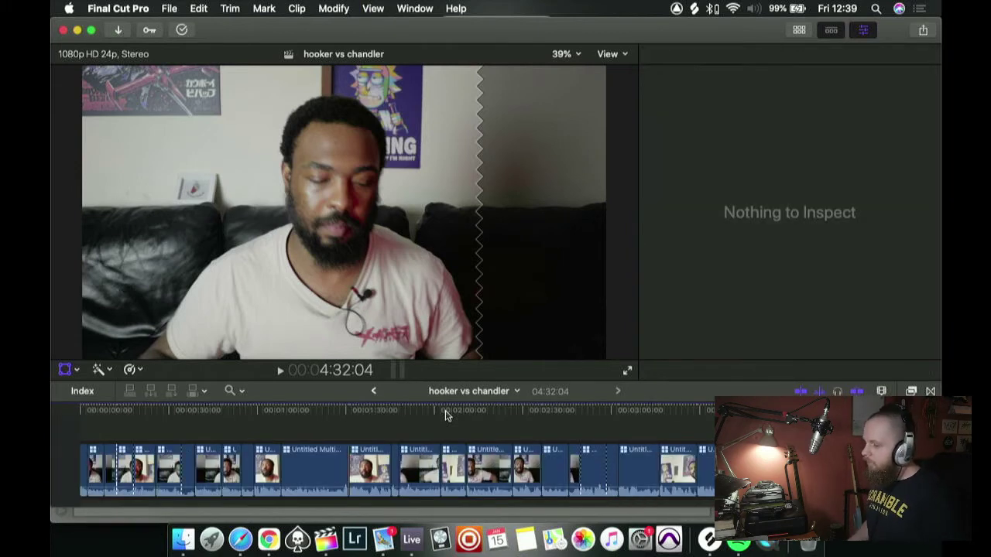
left_click(79, 415)
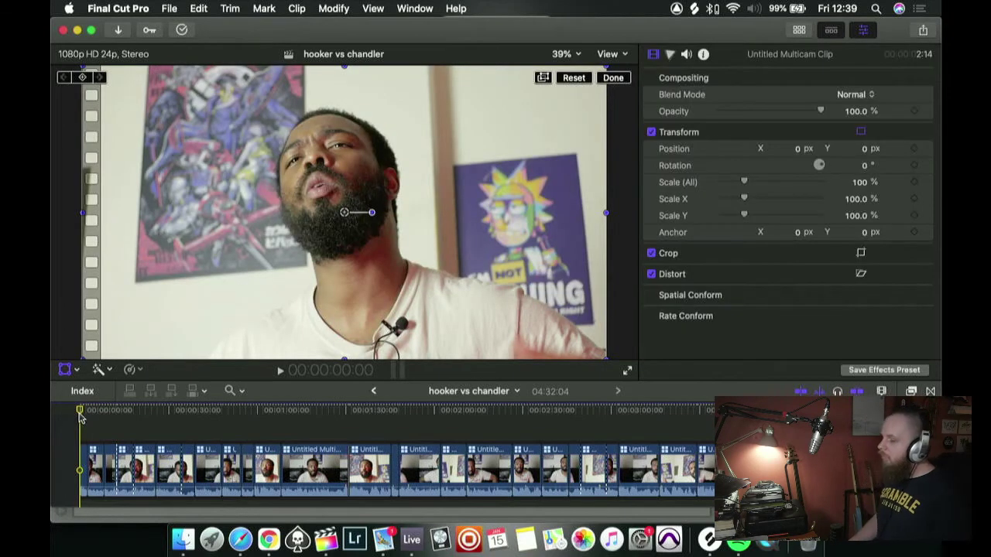
- Play the hooker vs chandler project from beginning to end to review the edit, and return the playhead to the start
scroll(79, 416, "right", 3)
scroll(79, 416, "left", 3)
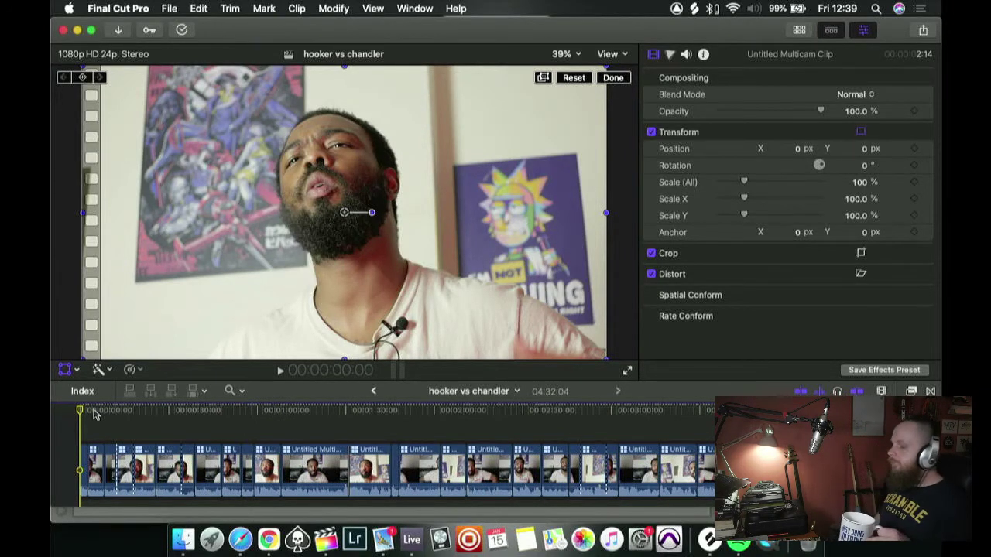
key("space")
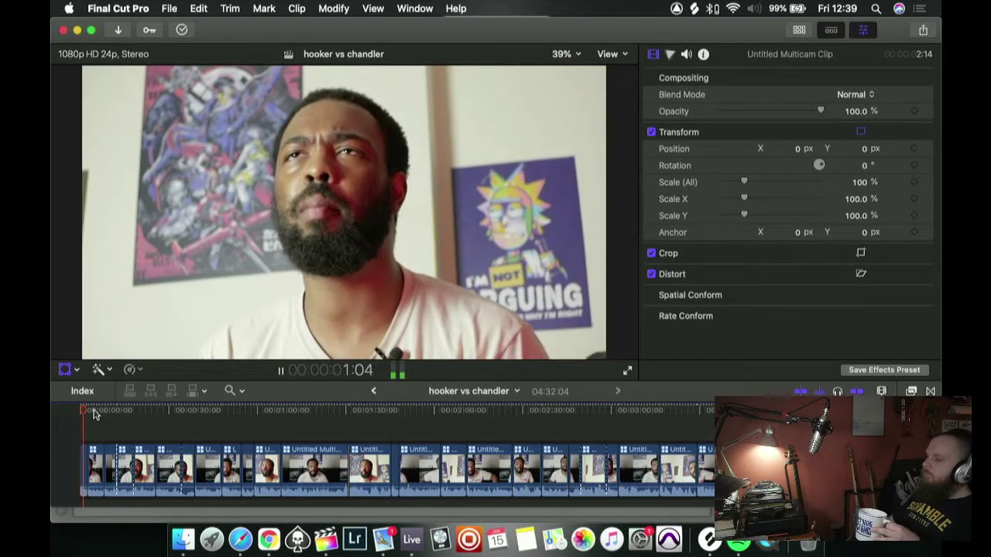
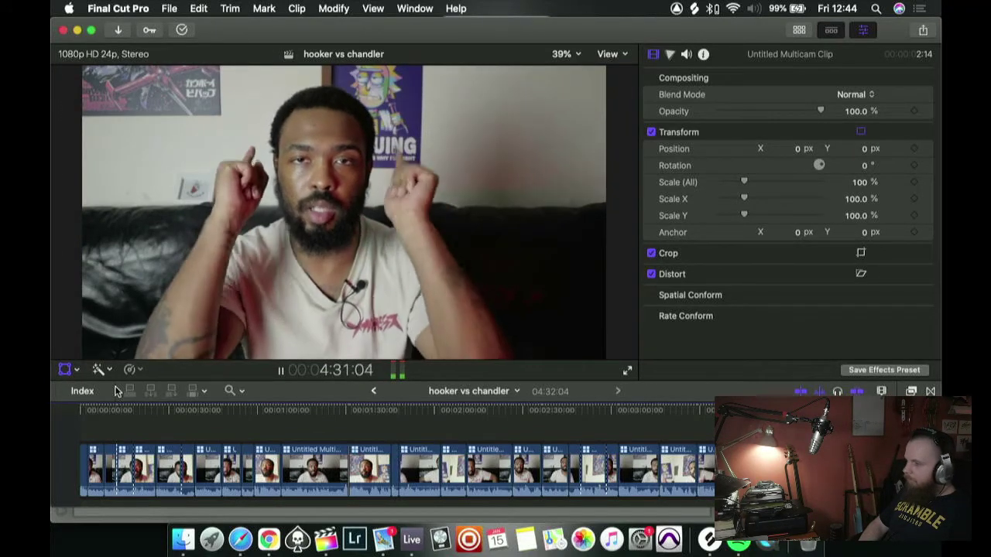
key("shift+c")
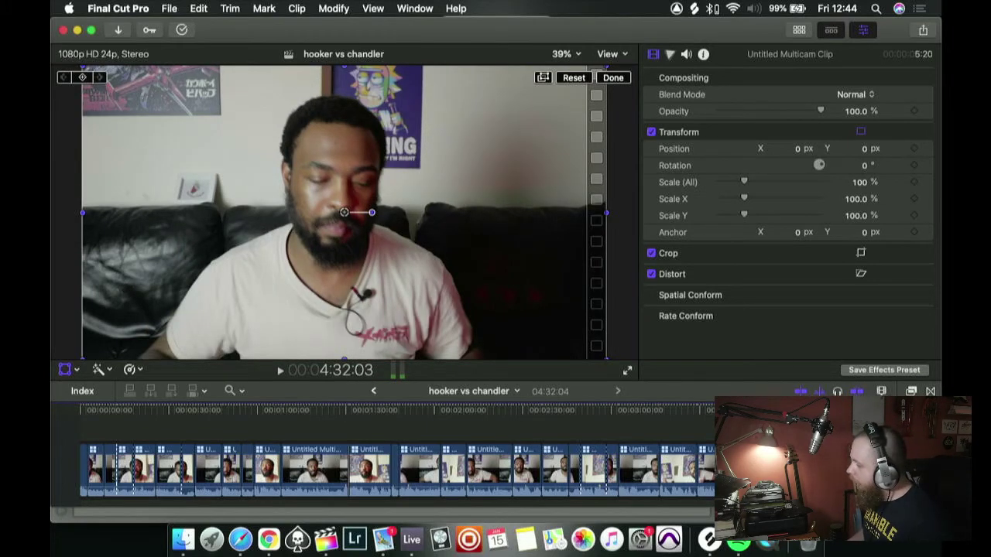
left_click_drag(887, 410, 181, 422)
left_click_drag(76, 431, 51, 432)
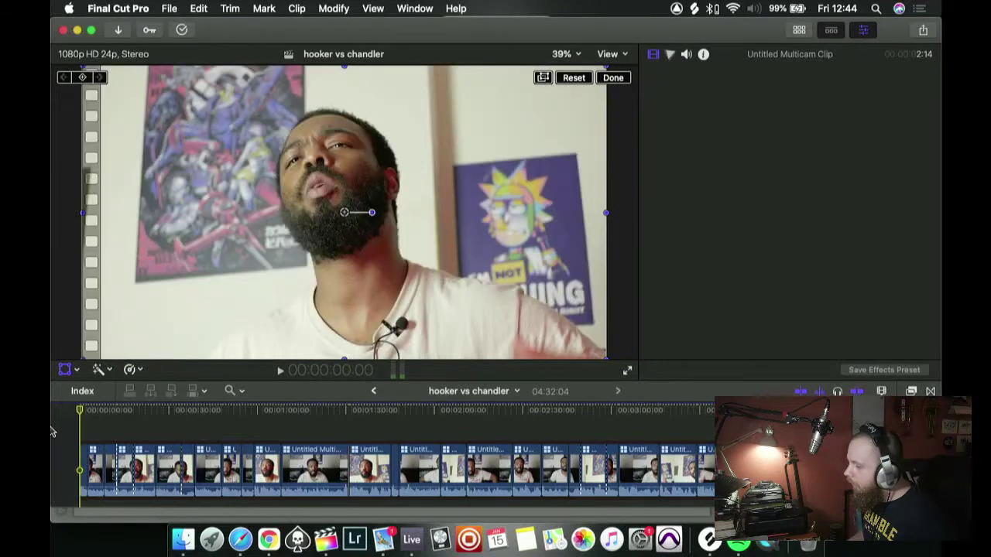
scroll(62, 464, "down", 2)
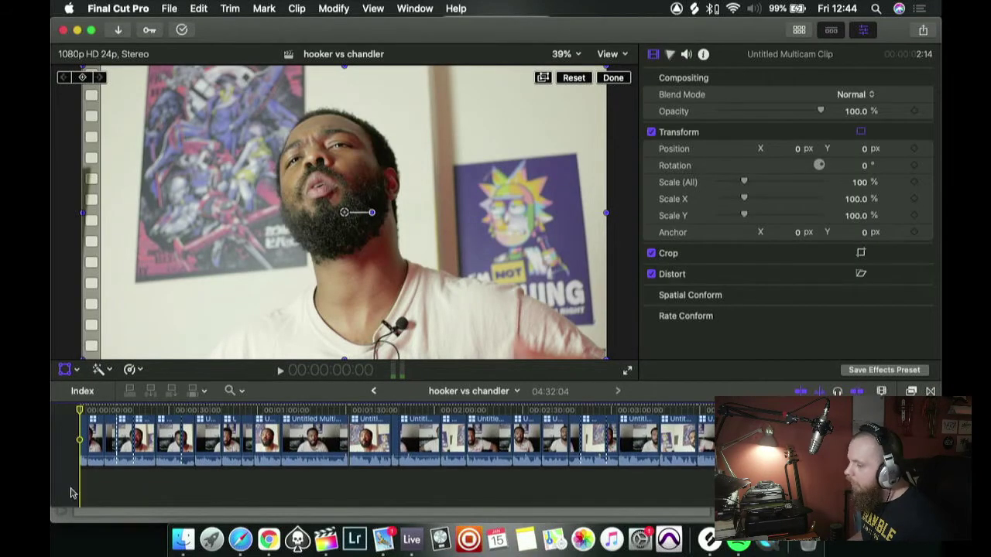
scroll(113, 478, "up", 2)
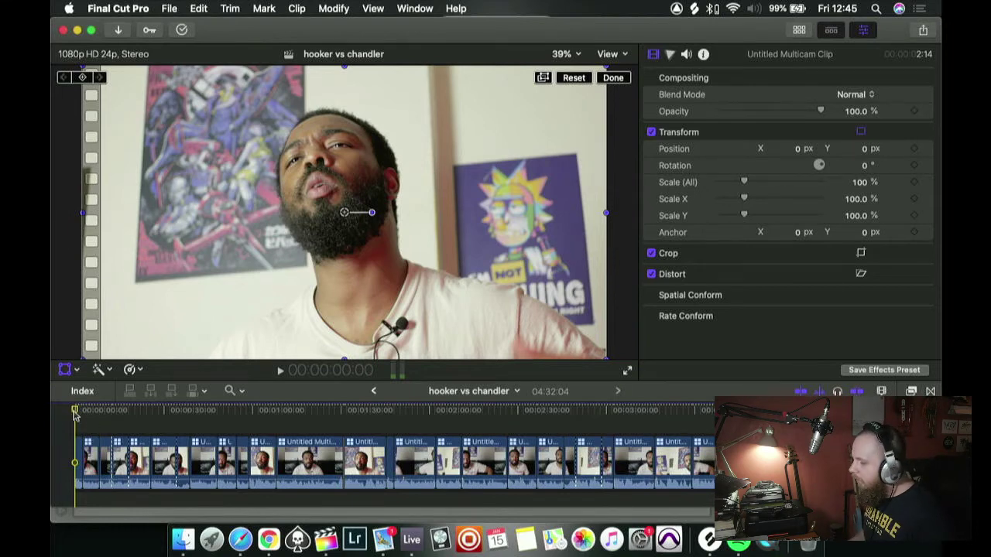
scroll(65, 415, "left", 1)
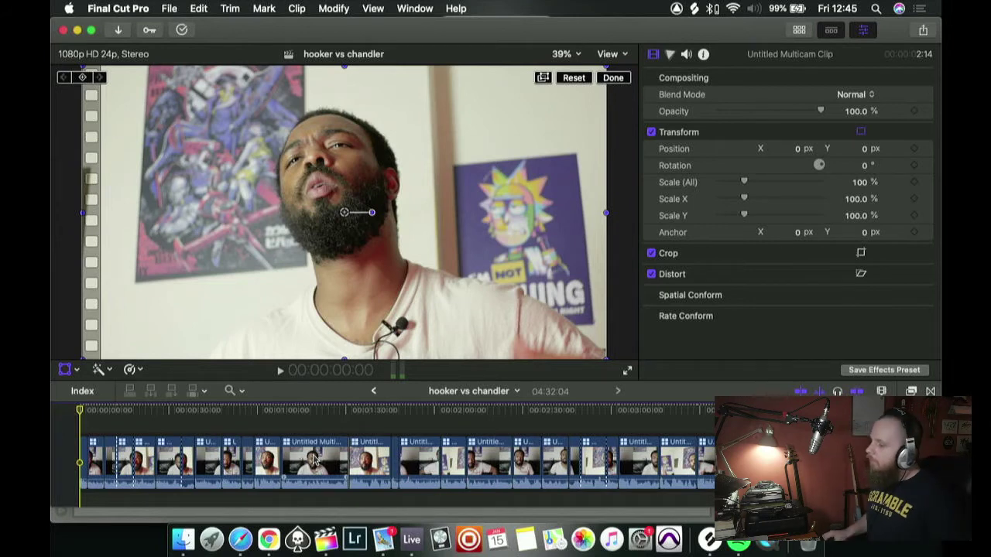
- Scrub through the opening clips of the project timeline and return the playhead to the start
left_click(87, 411)
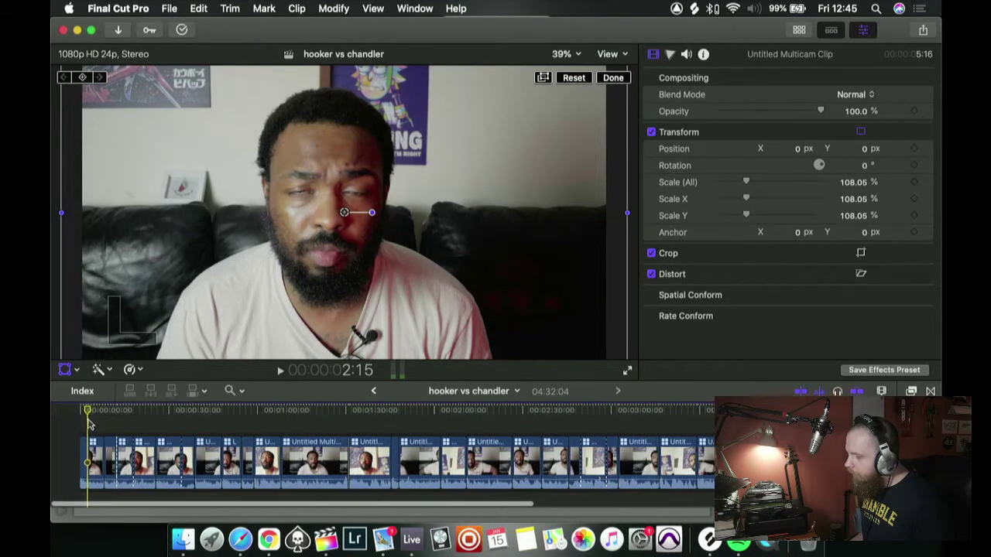
left_click(116, 411)
left_click_drag(364, 416, 170, 413)
left_click(53, 413)
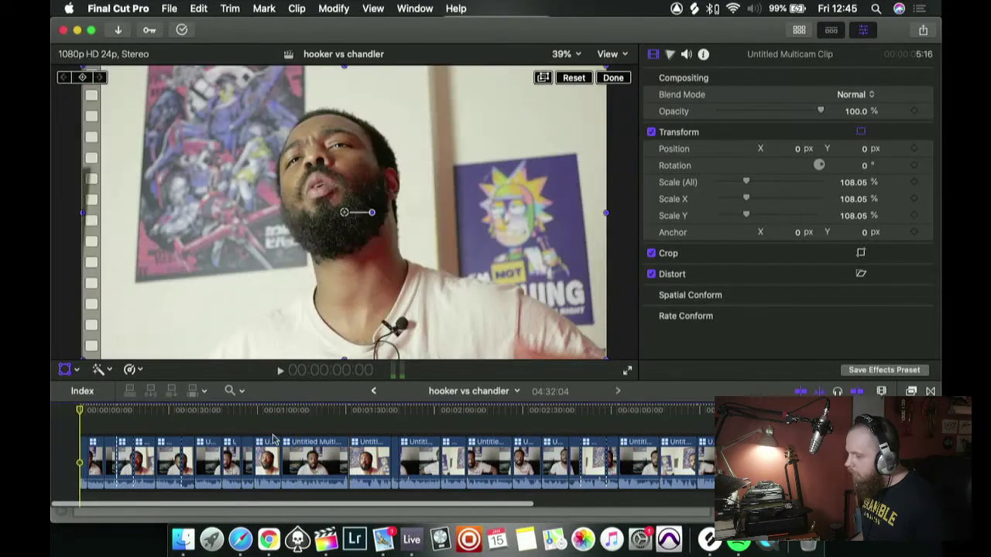
- Open a multicam clip in the angle editor to examine its P1000204 and P1130370 angles, and return to the project
double_click(310, 455)
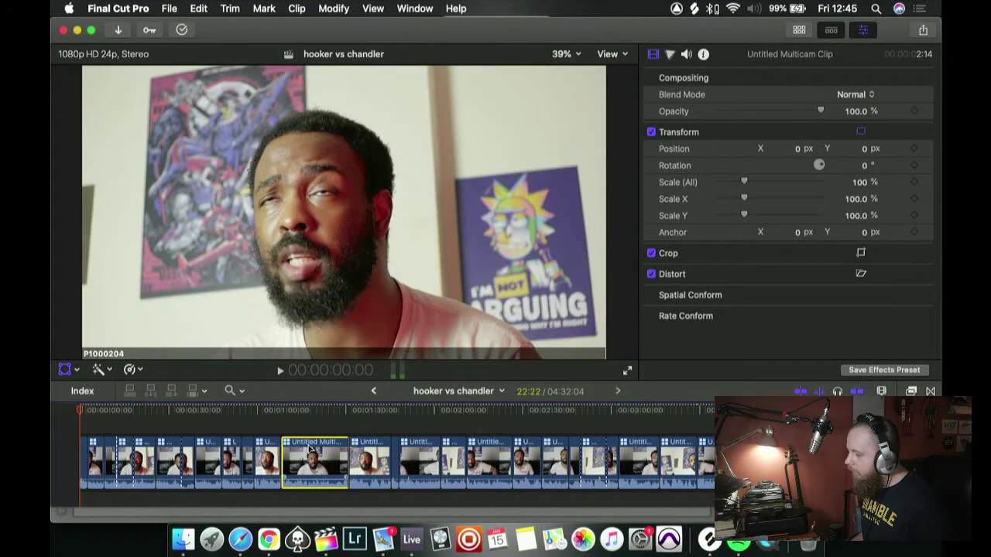
scroll(309, 449, "down", 3)
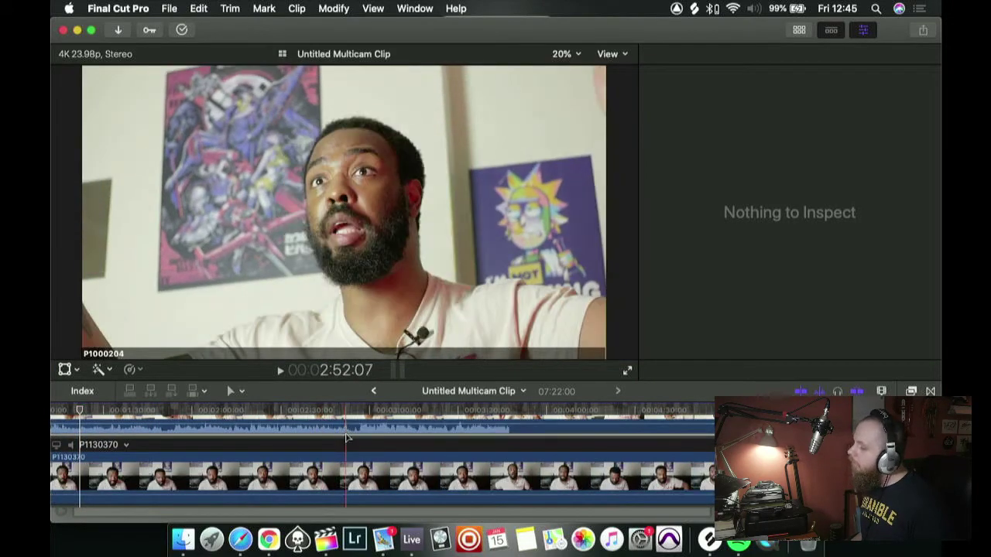
scroll(283, 465, "up", 2)
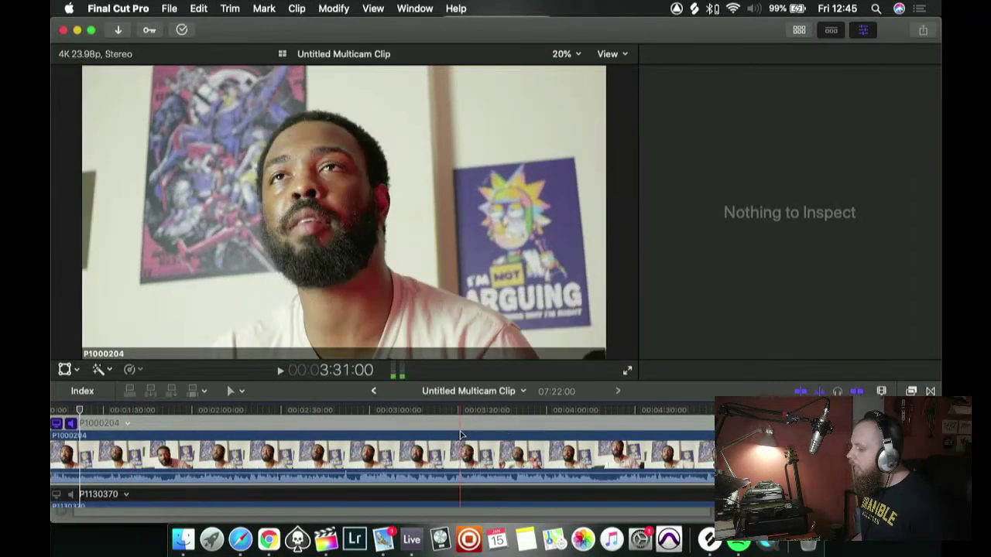
scroll(284, 440, "down", 2)
scroll(287, 441, "down", 2)
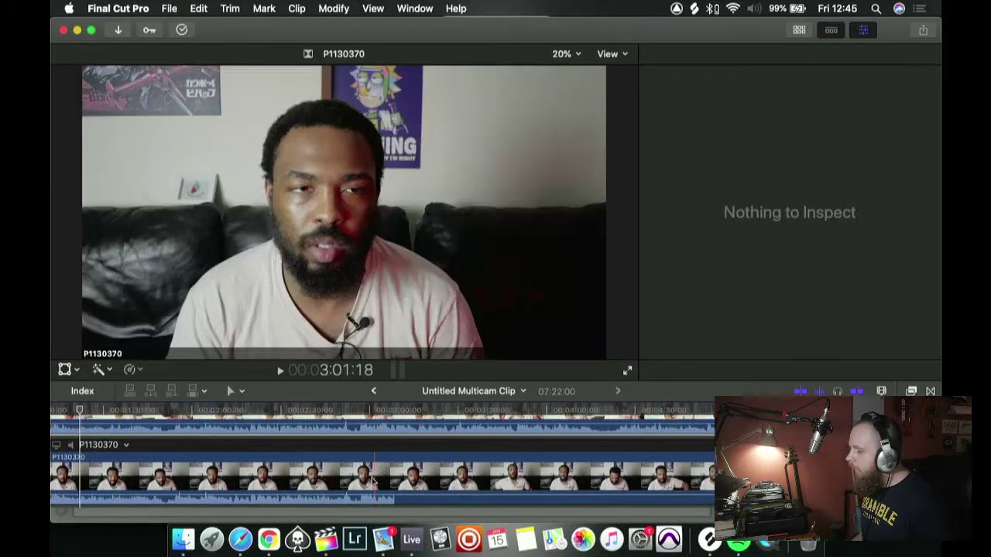
scroll(376, 455, "up", 2)
scroll(364, 465, "down", 2)
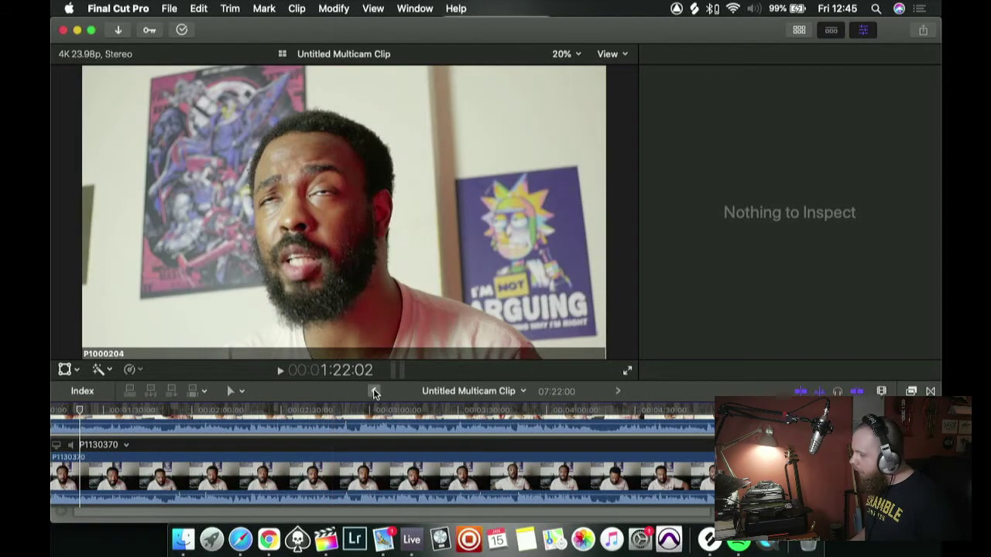
key("super+bracketleft")
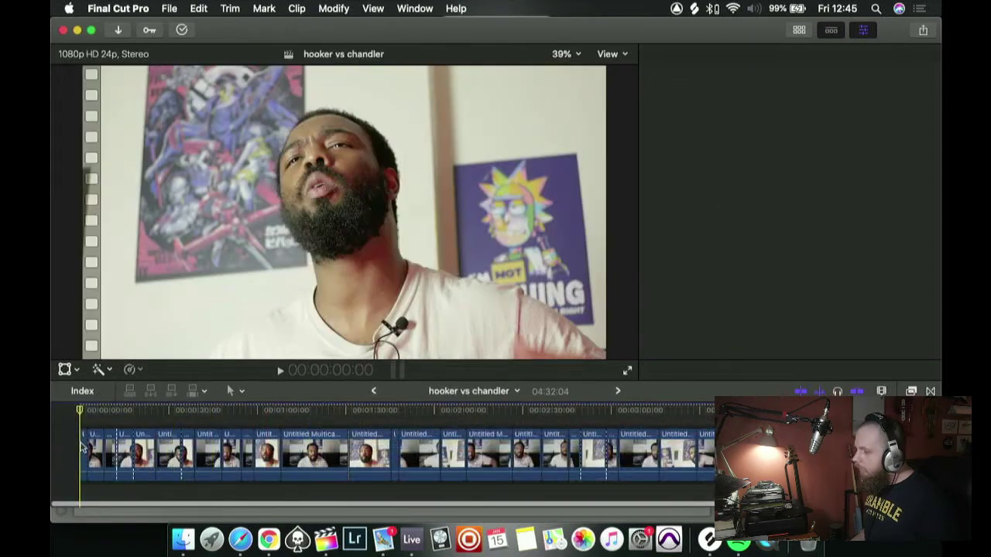
- Open the long multicam clip after the one-minute mark in the angle editor and place its playhead at 1:51:20
left_click(103, 452)
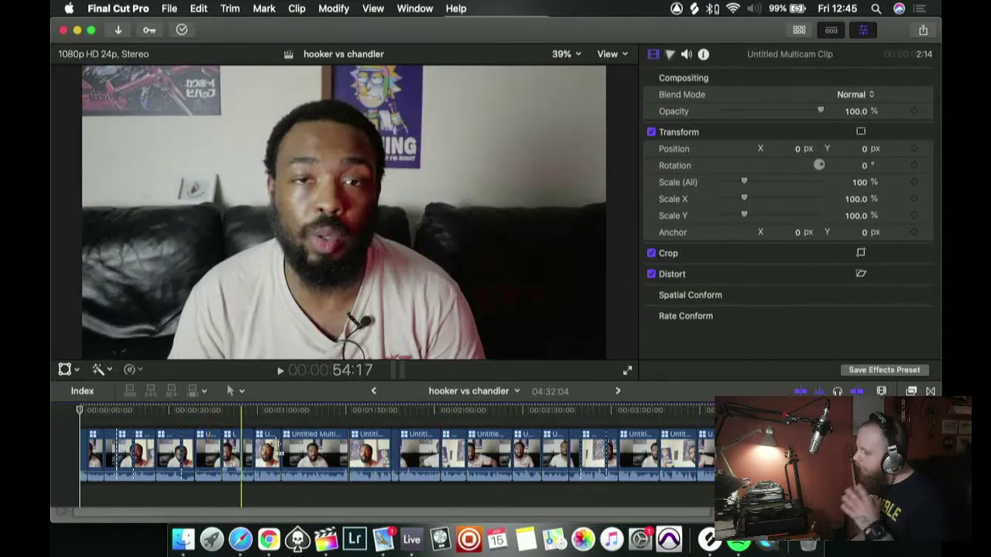
left_click(298, 450)
double_click(298, 449)
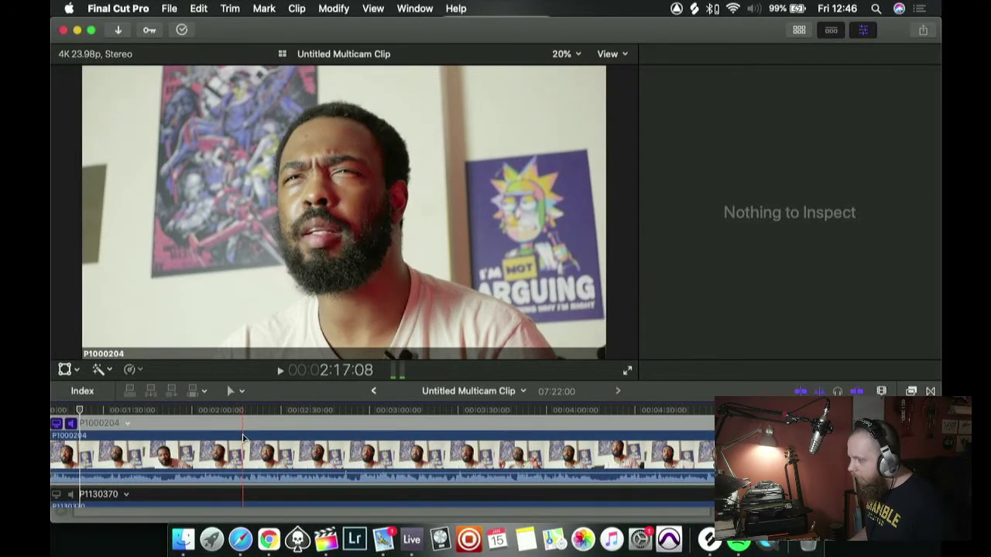
scroll(155, 422, "left", 5)
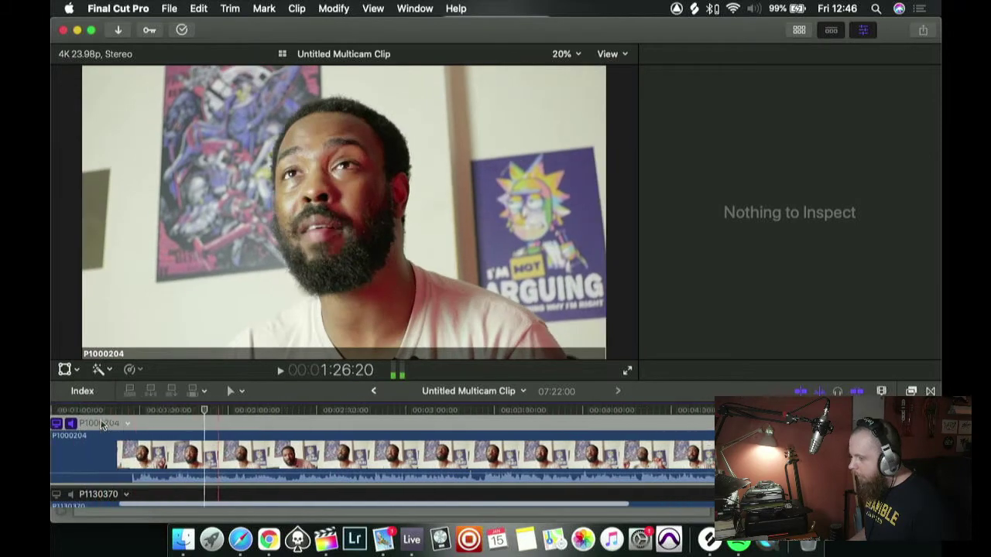
scroll(161, 422, "left", 3)
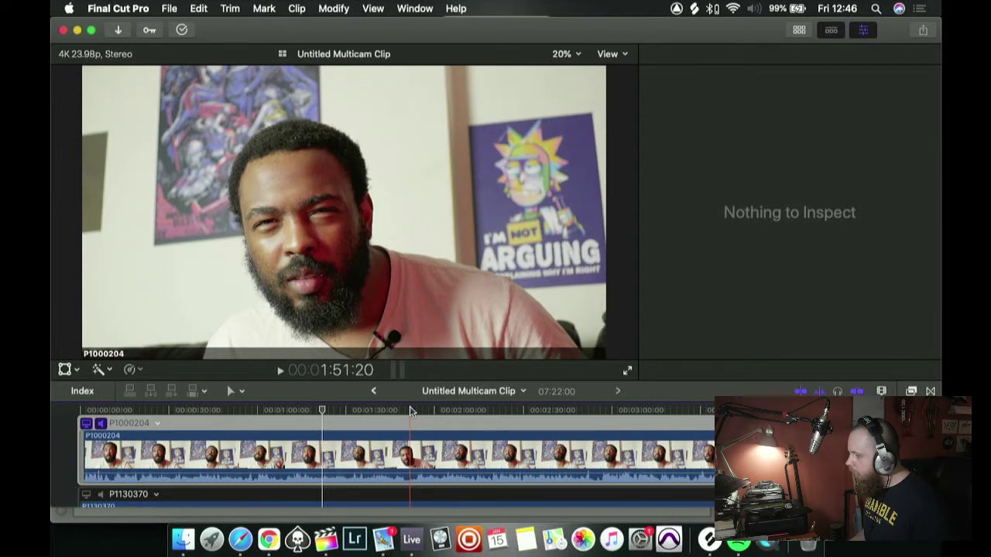
left_click(411, 410)
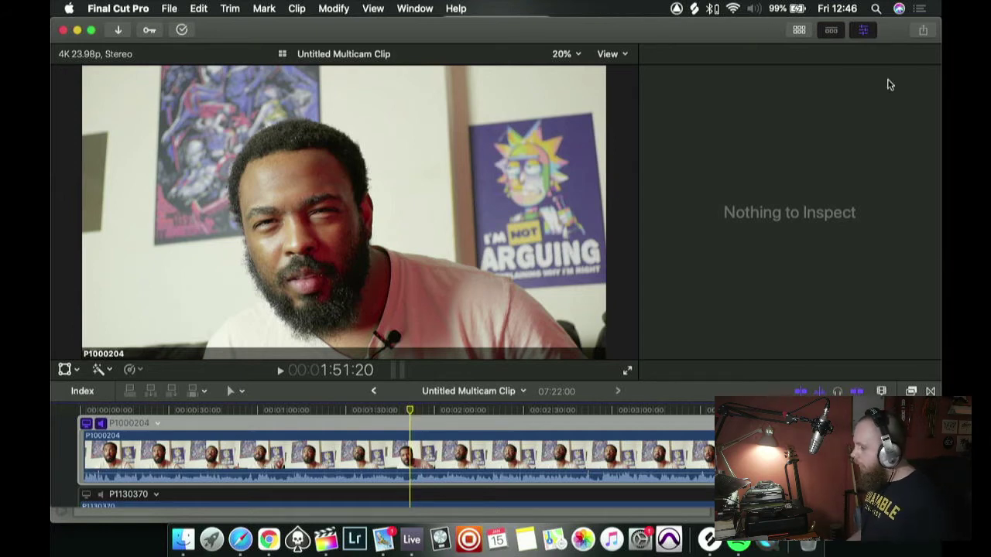
- Compare the footage of the P1000204 and P1130370 angles in the multicam clip, with the transitions list open
left_click(931, 391)
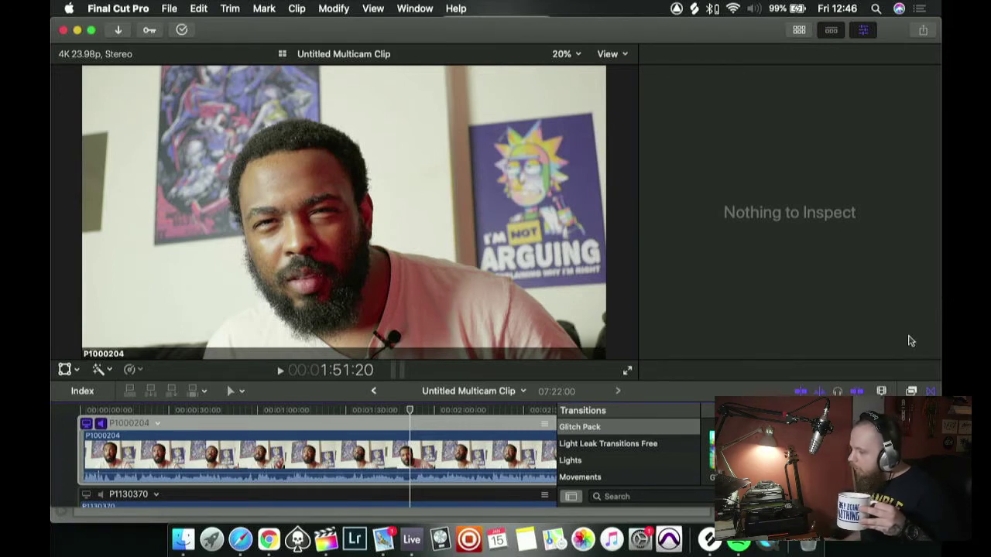
scroll(382, 451, "down", 2)
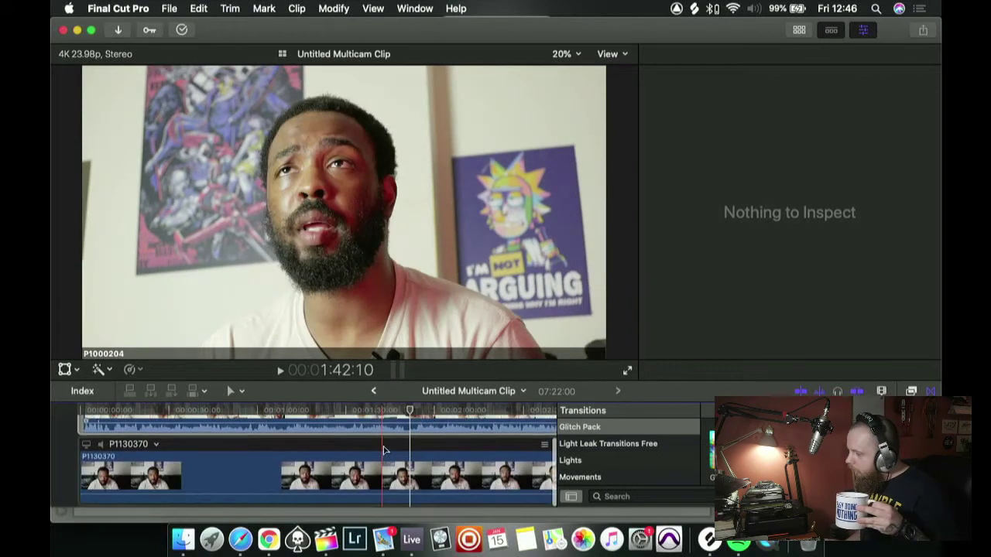
scroll(386, 484, "up", 2)
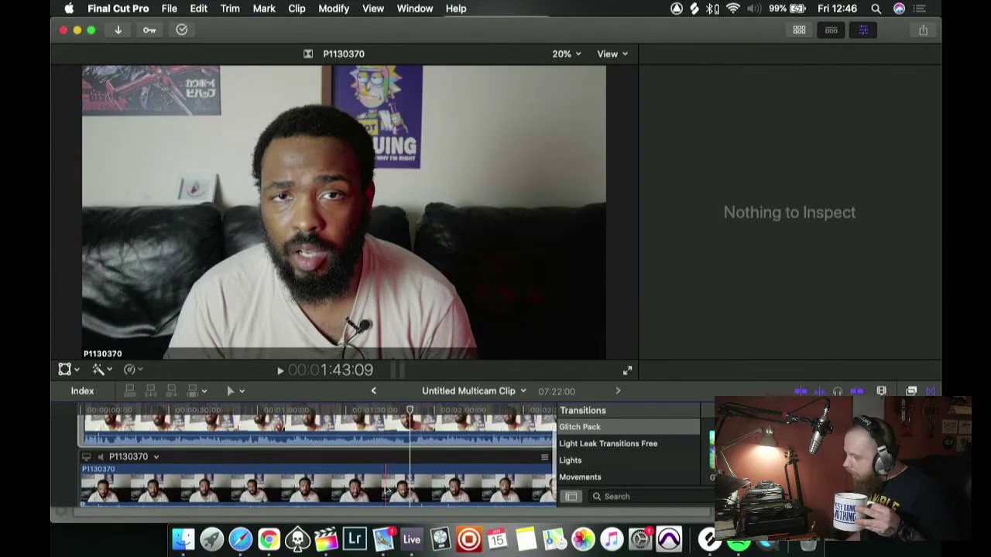
scroll(381, 476, "down", 1)
scroll(381, 476, "up", 2)
scroll(391, 457, "down", 2)
scroll(390, 461, "up", 2)
key("s")
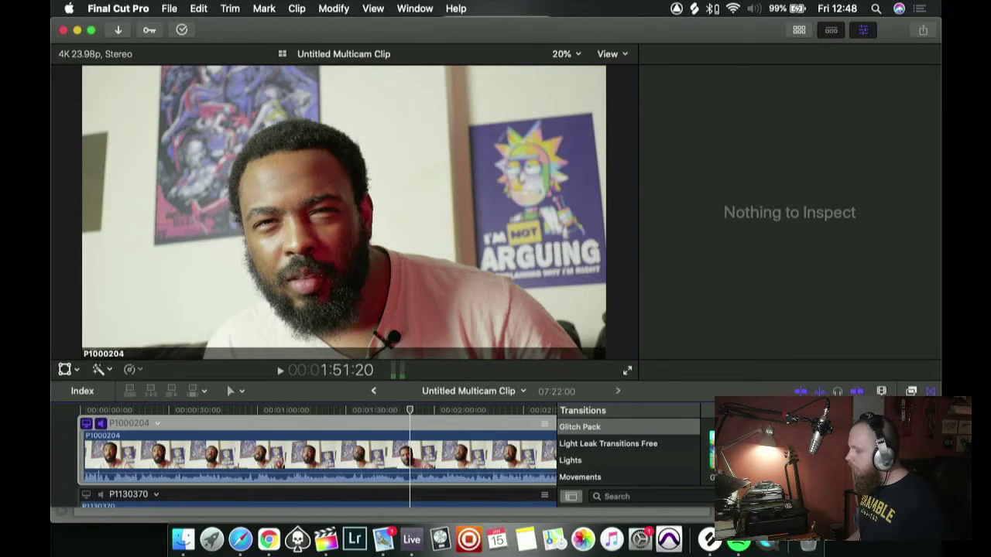
left_click(930, 391)
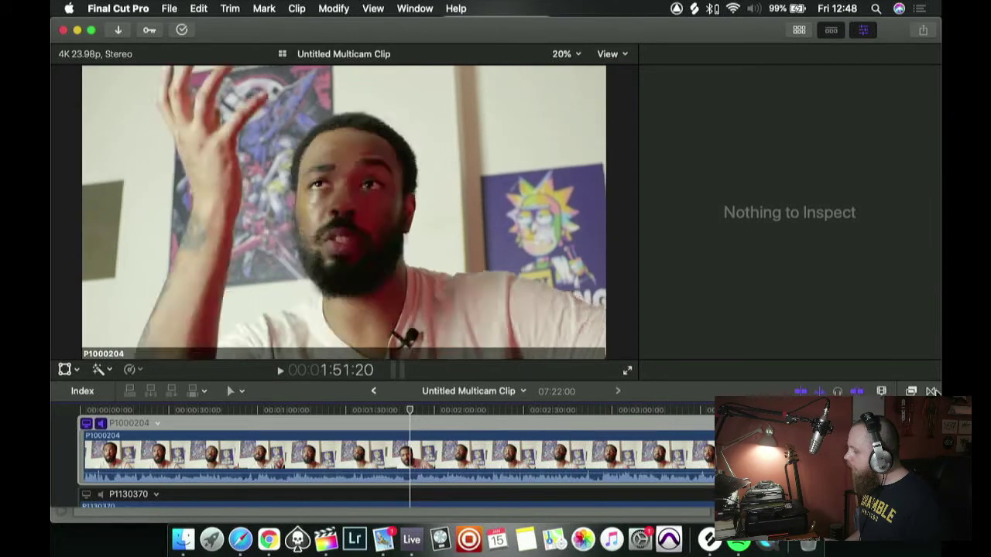
left_click(931, 392)
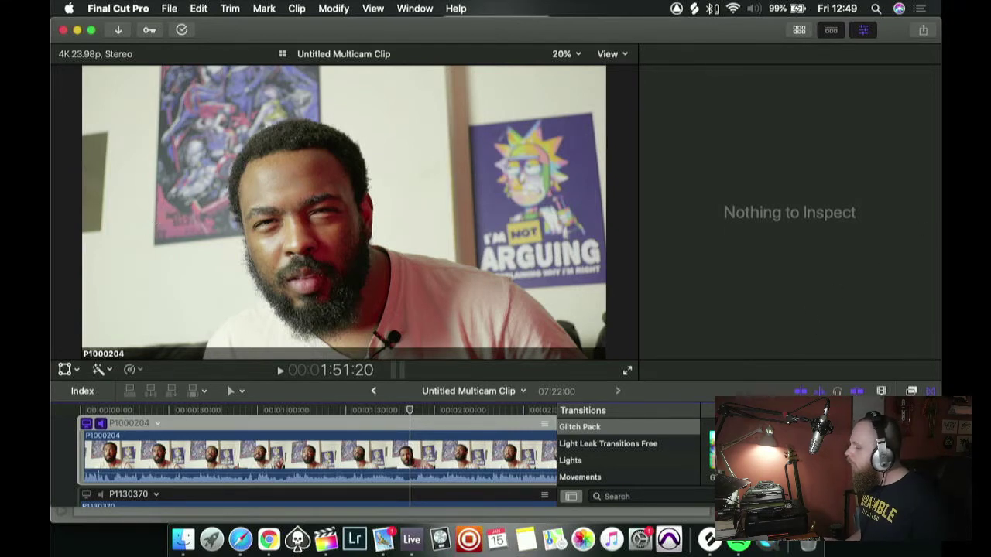
- Search all video and audio effects for "mask"
left_click(619, 496)
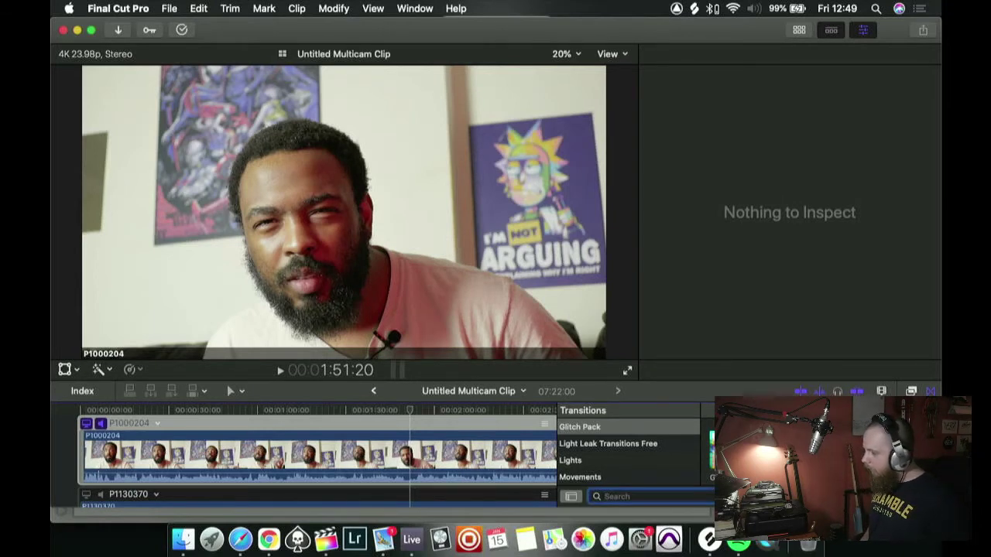
left_click(912, 391)
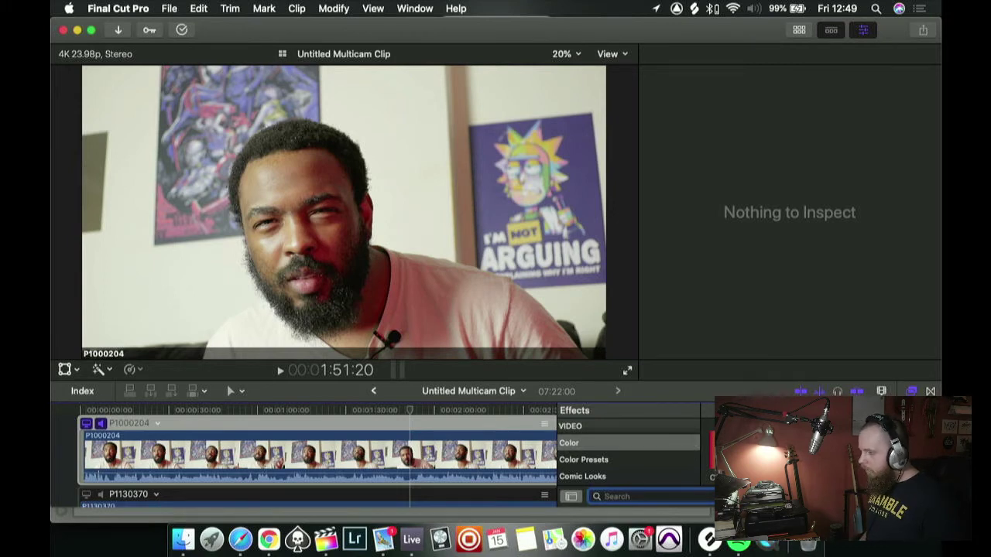
type("mask")
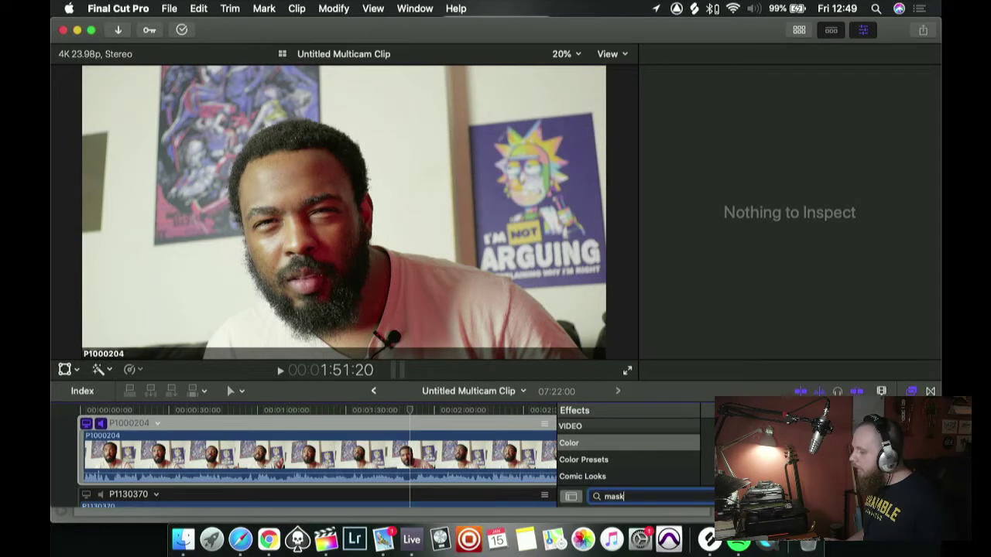
left_click(589, 426)
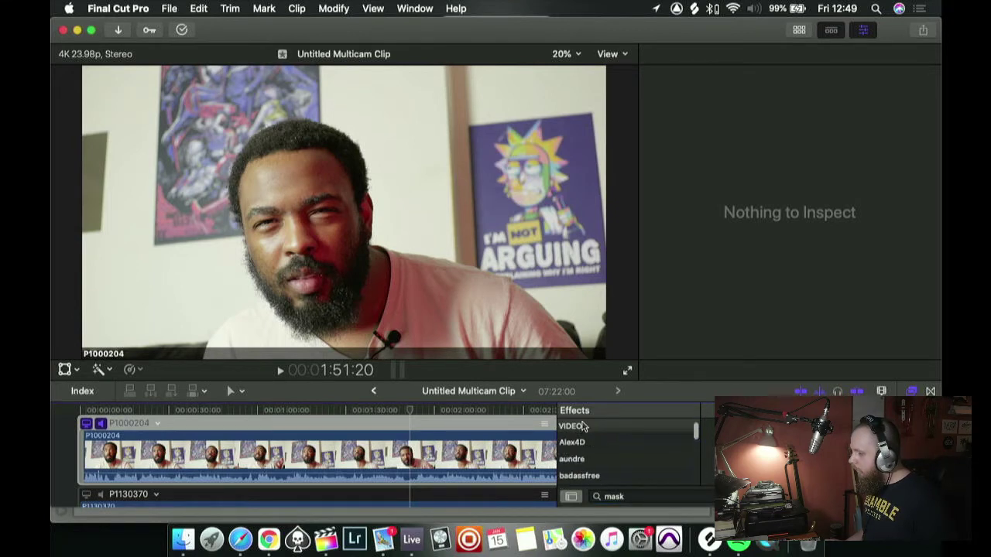
scroll(584, 427, "up", 2)
left_click(592, 427)
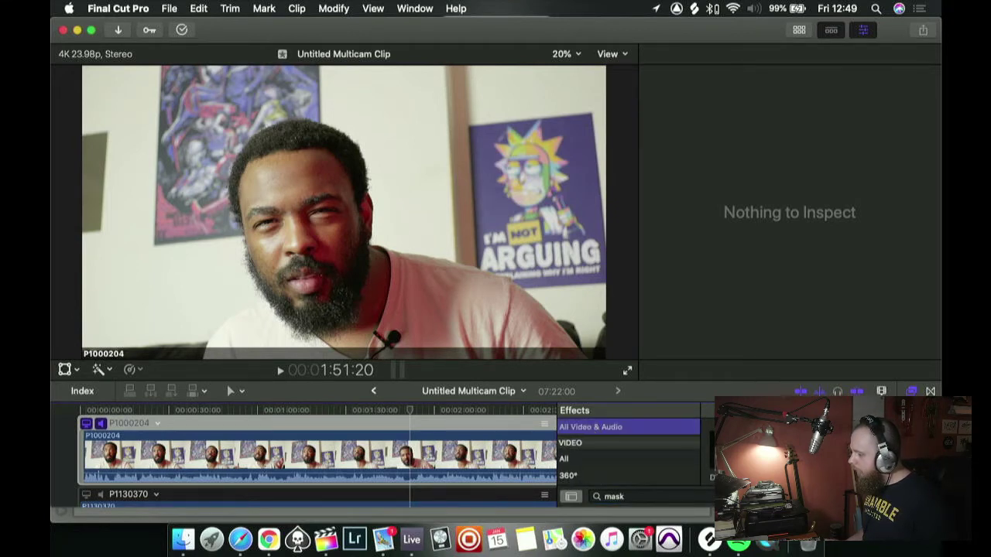
- Apply the Draw Mask effect to the P1000204 clip and draw a closed mask around the man's forehead, nose and cheek, leaving out the eye and beard
left_click_drag(743, 449, 383, 457)
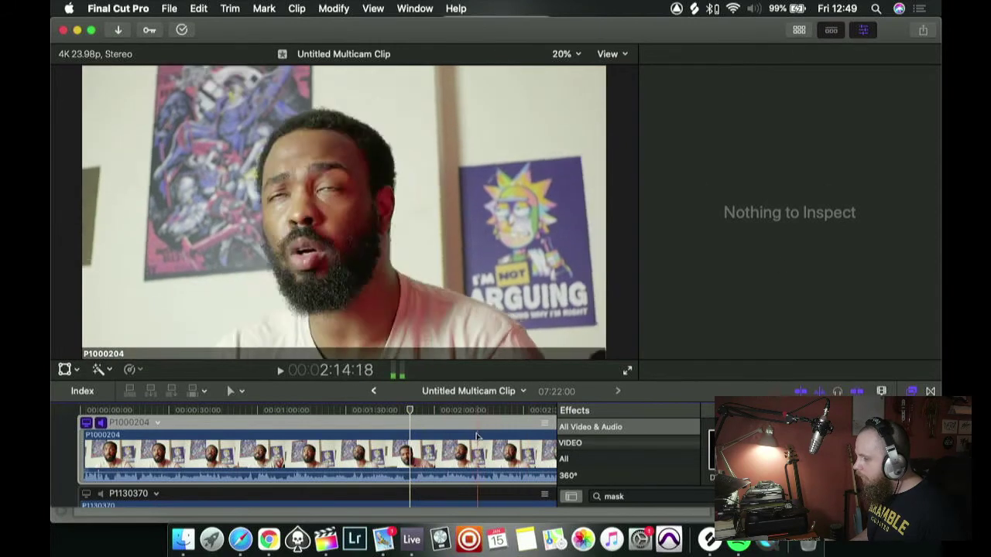
left_click(410, 453)
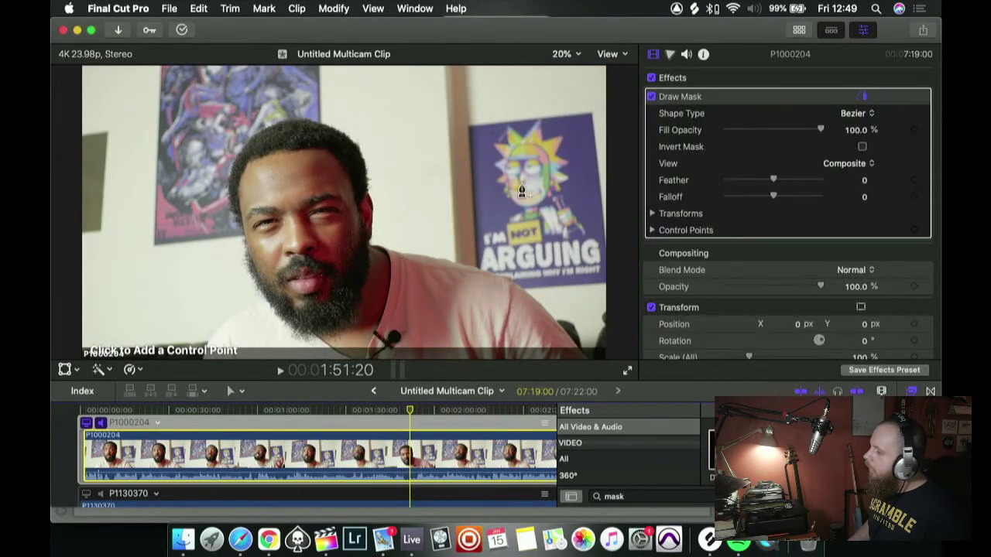
left_click(305, 154)
left_click(280, 159)
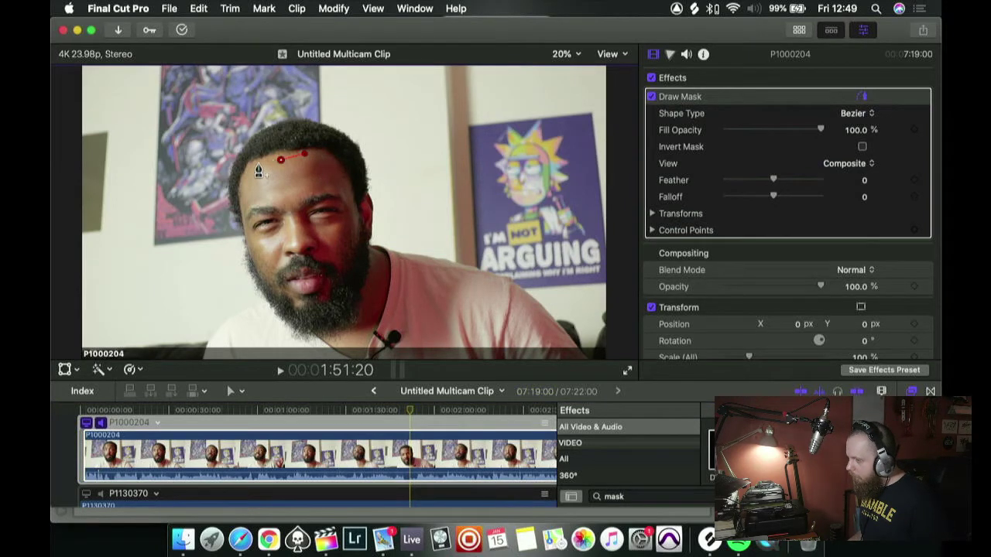
left_click(249, 164)
left_click(240, 182)
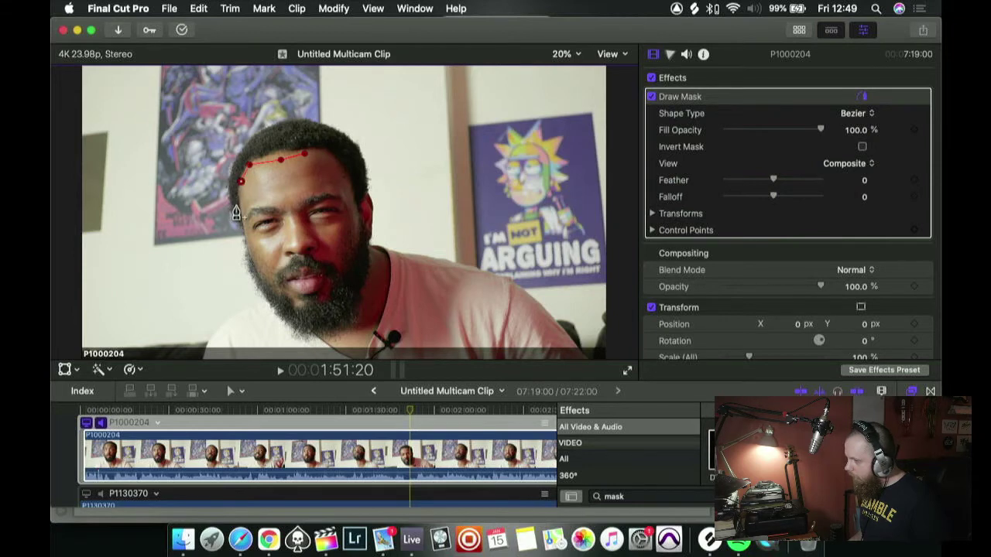
left_click(242, 215)
left_click(252, 206)
left_click(270, 202)
left_click(285, 217)
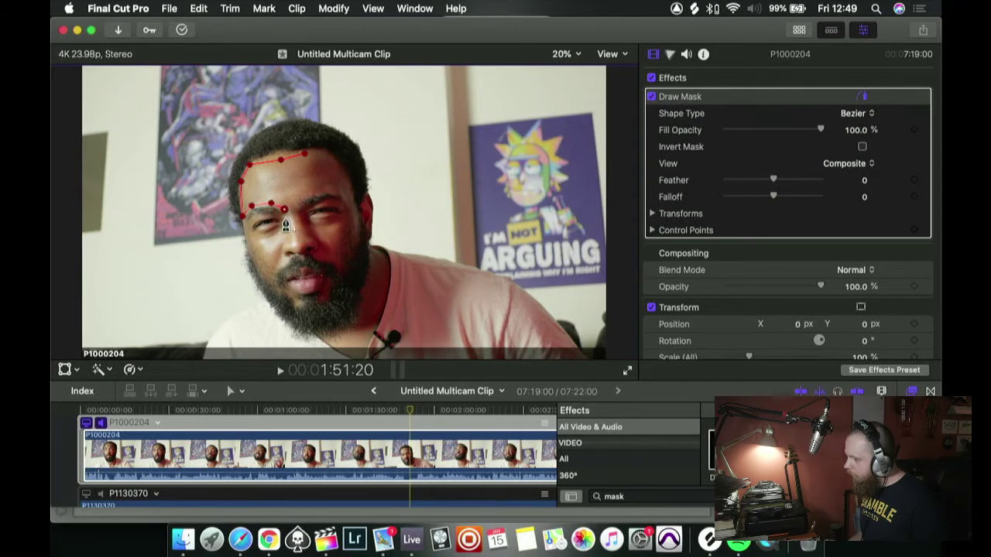
left_click(250, 232)
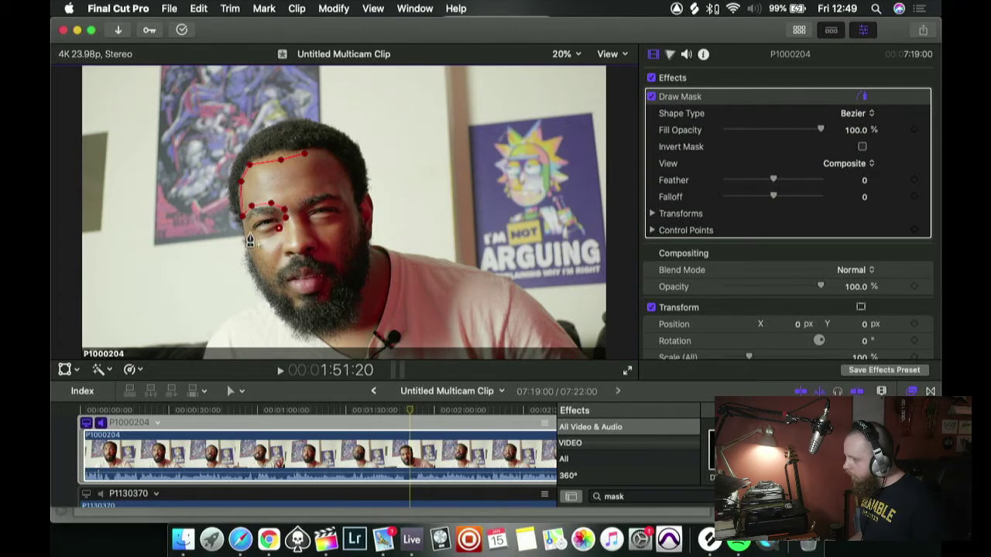
left_click(250, 250)
left_click(274, 267)
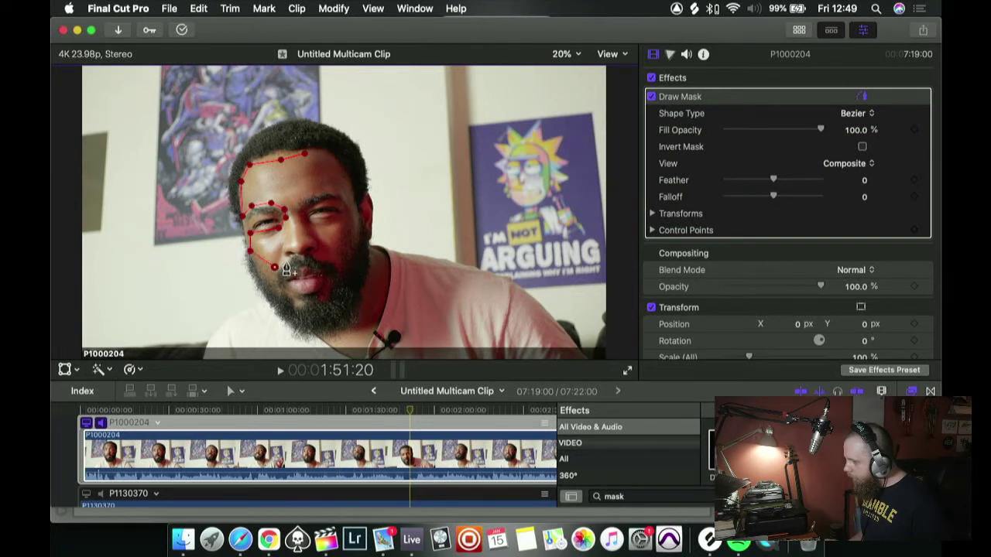
left_click(288, 254)
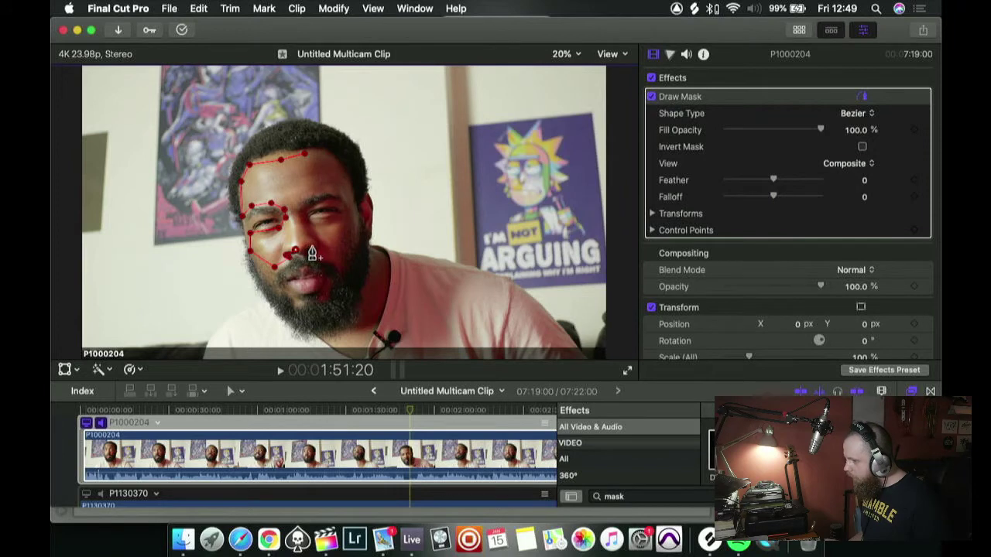
left_click(310, 247)
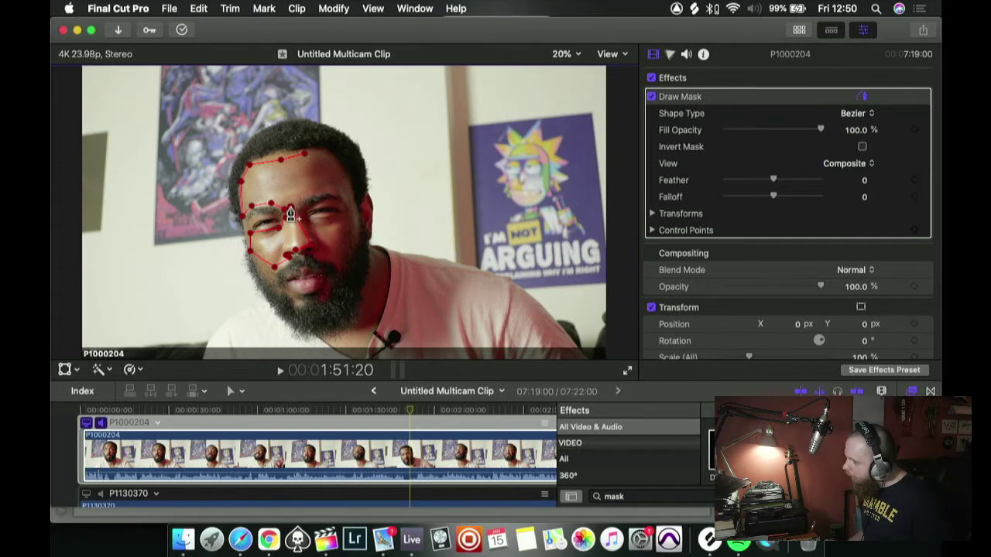
left_click(315, 191)
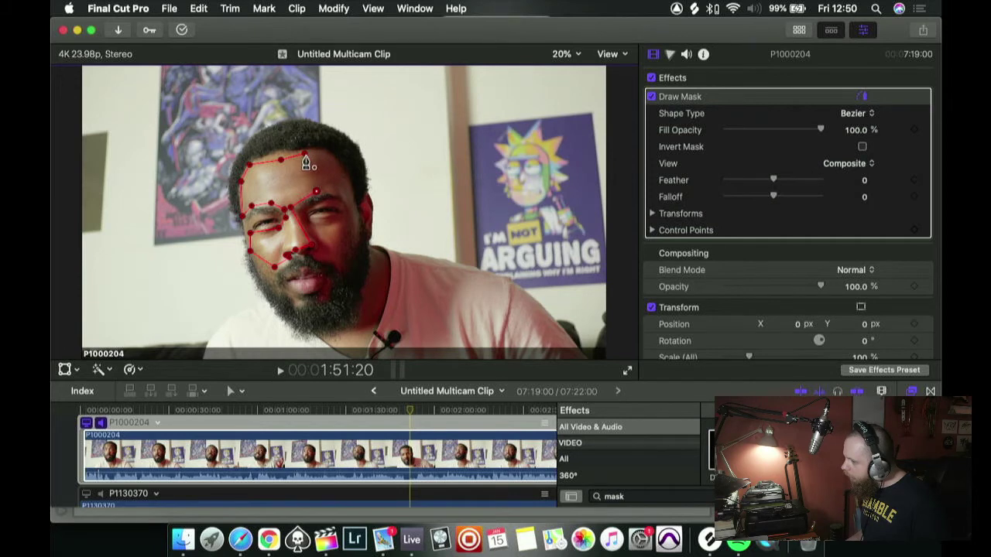
left_click(306, 161)
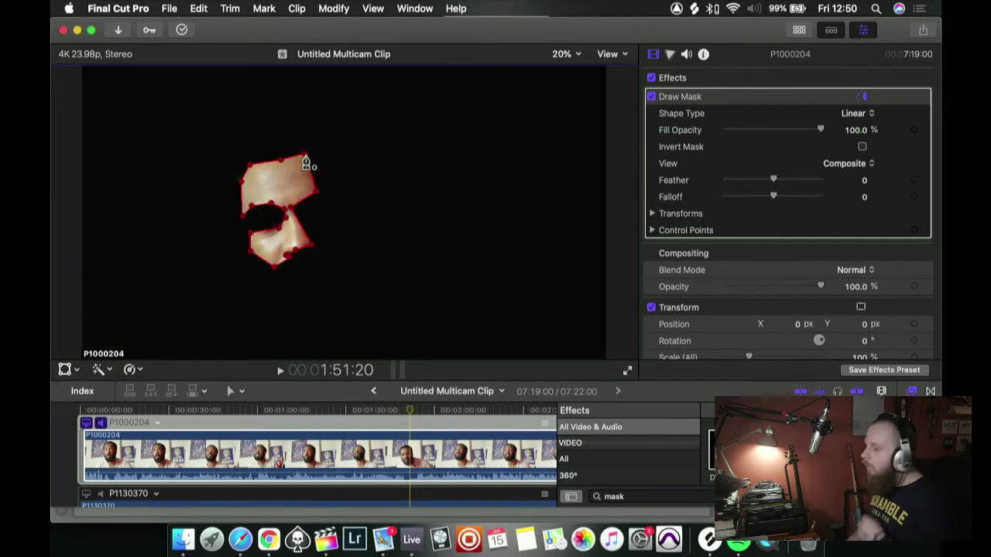
- Show the video scopes beside the viewer and set the scope to Waveform
left_click(603, 54)
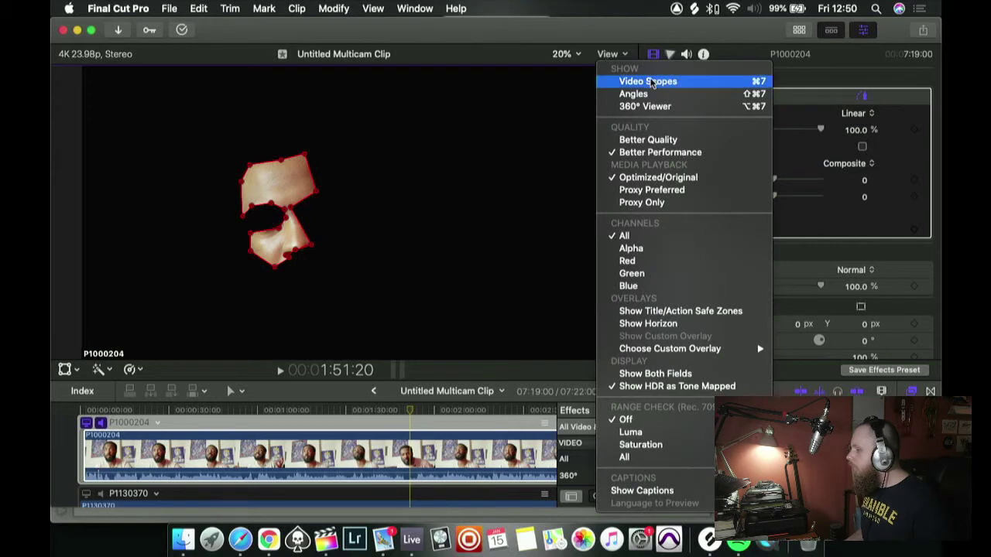
left_click(648, 81)
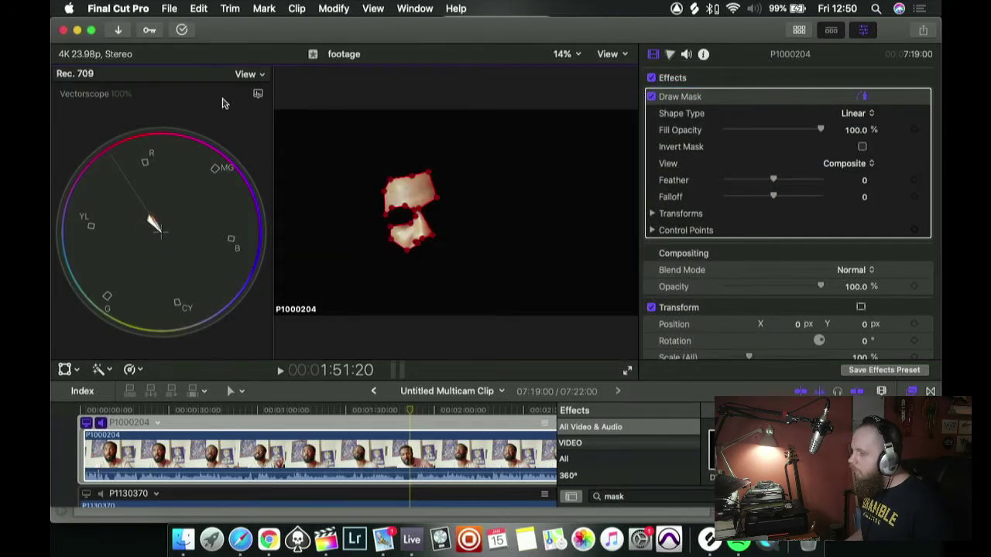
left_click(258, 94)
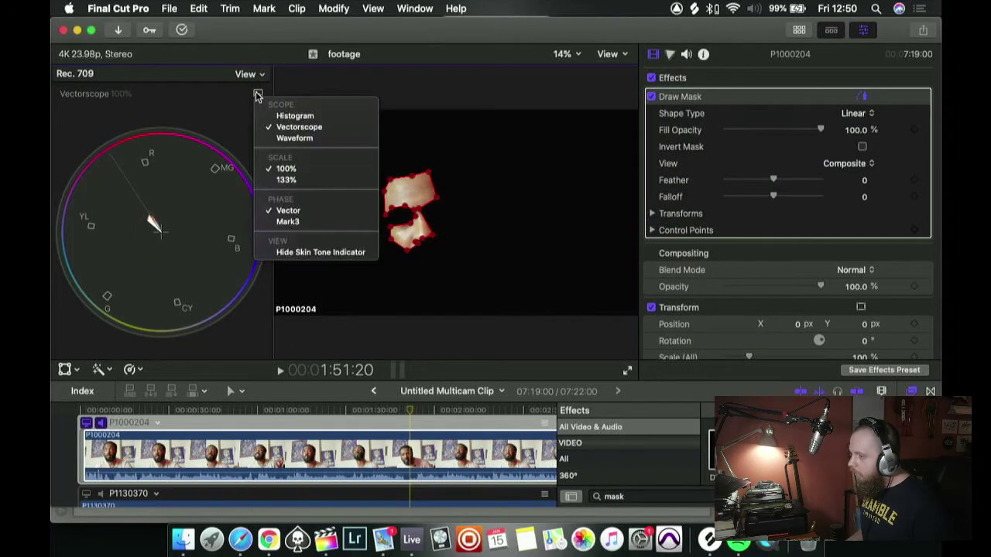
left_click(274, 139)
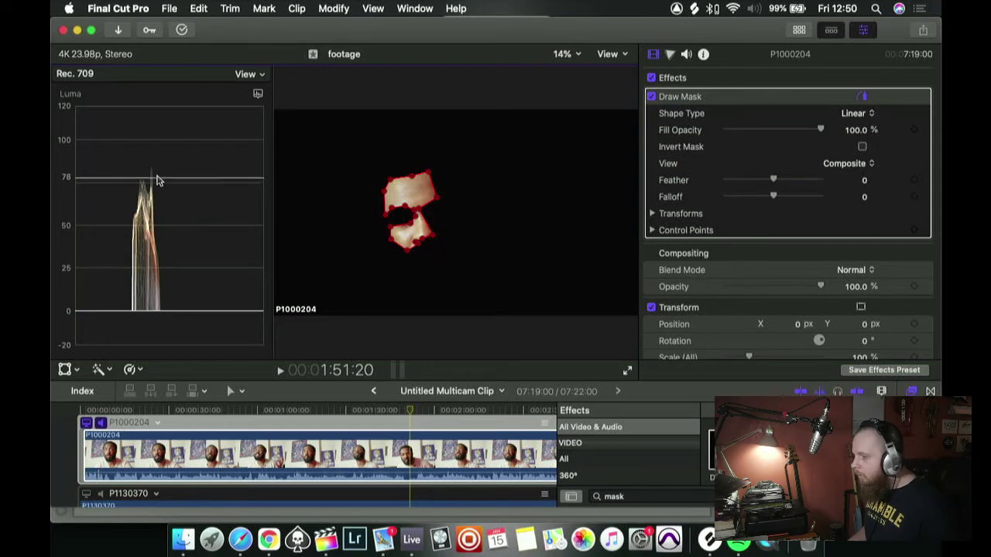
- Select the P1000204 clip and switch the video scope to Vectorscope
left_click(313, 472)
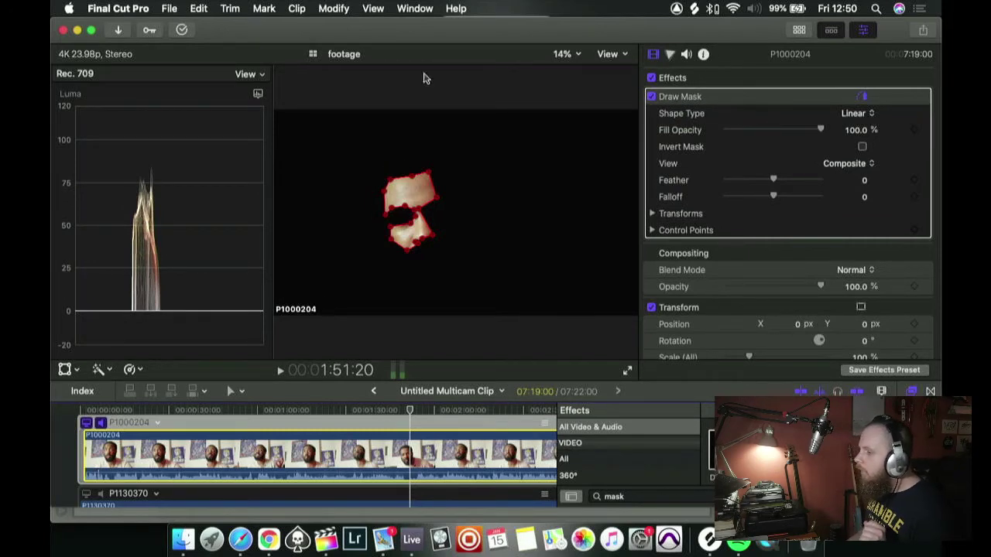
left_click(257, 93)
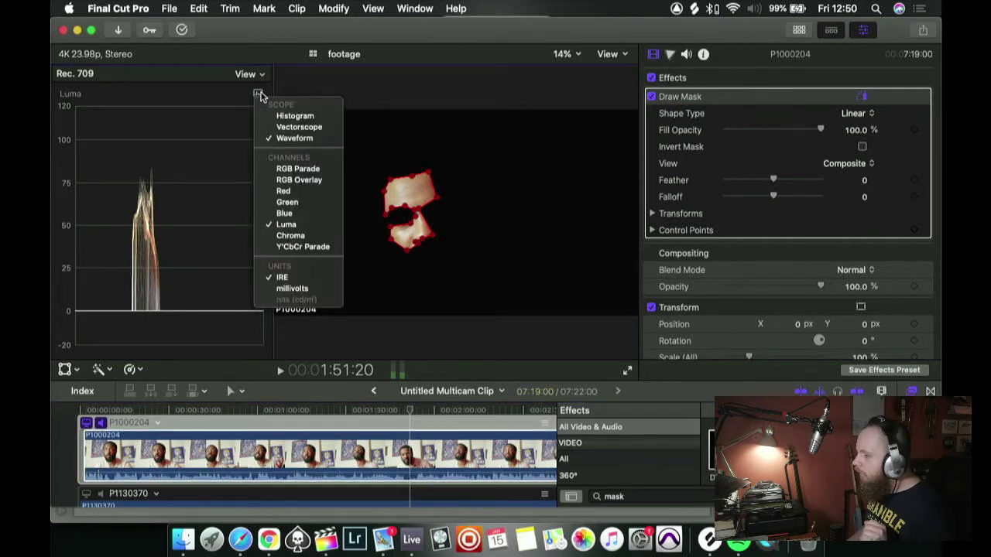
left_click(310, 128)
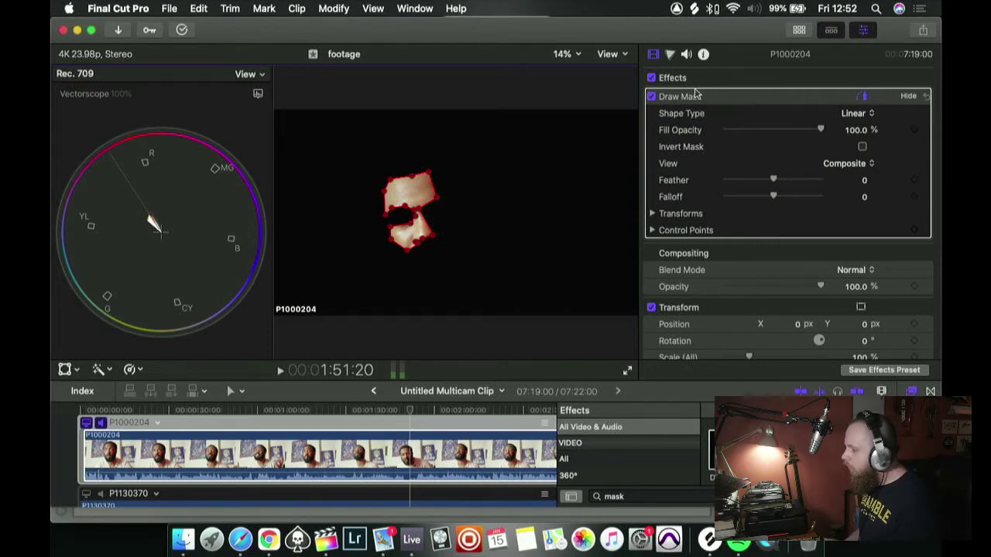
- Add a Hue/Saturation Curves correction to the P1000204 clip and sample the masked forehead skin for the Hue vs Hue curve
left_click(673, 56)
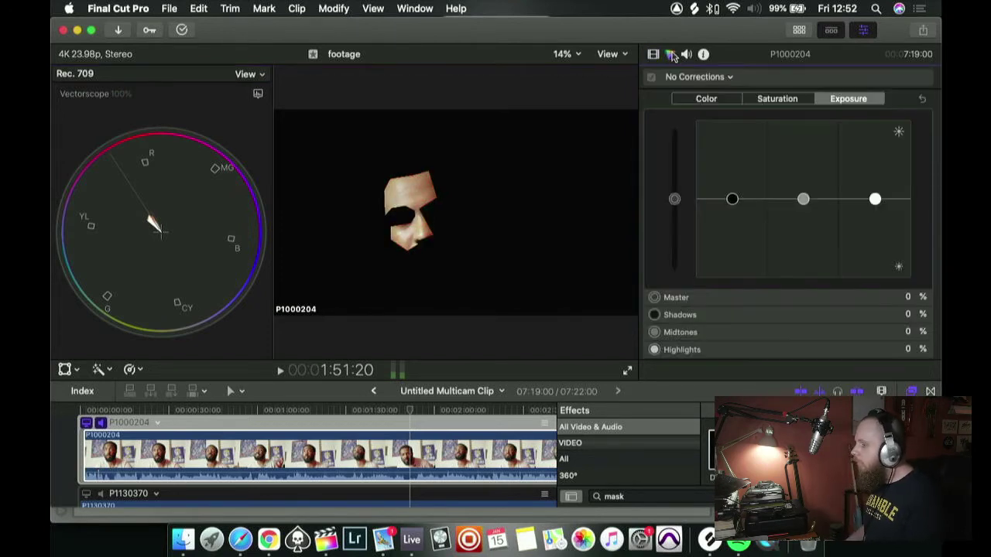
left_click(724, 78)
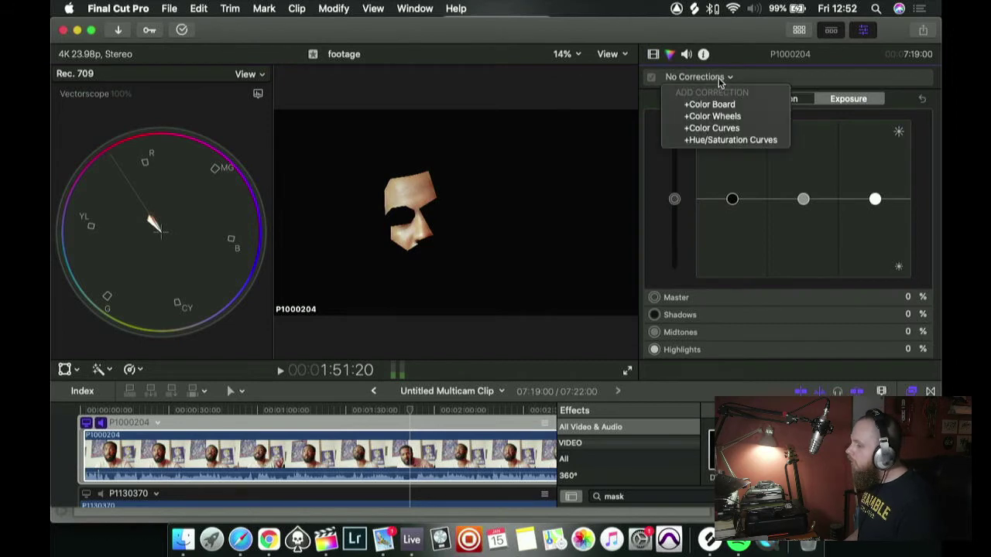
left_click(742, 140)
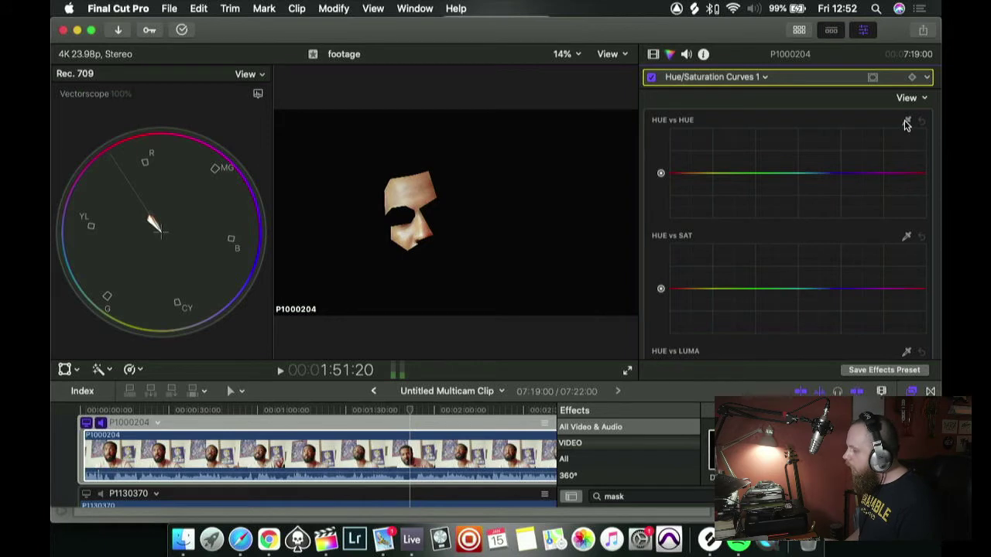
left_click(907, 124)
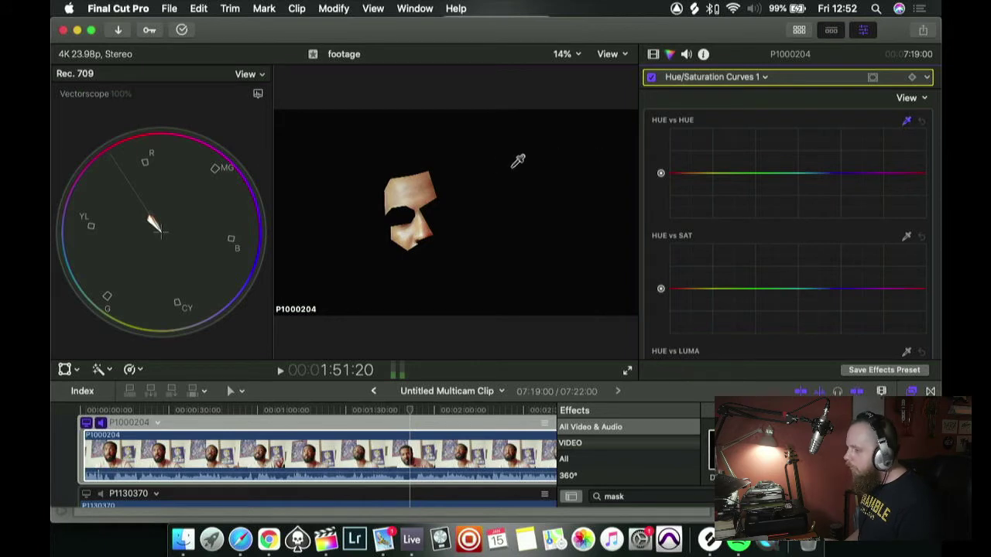
left_click(424, 183)
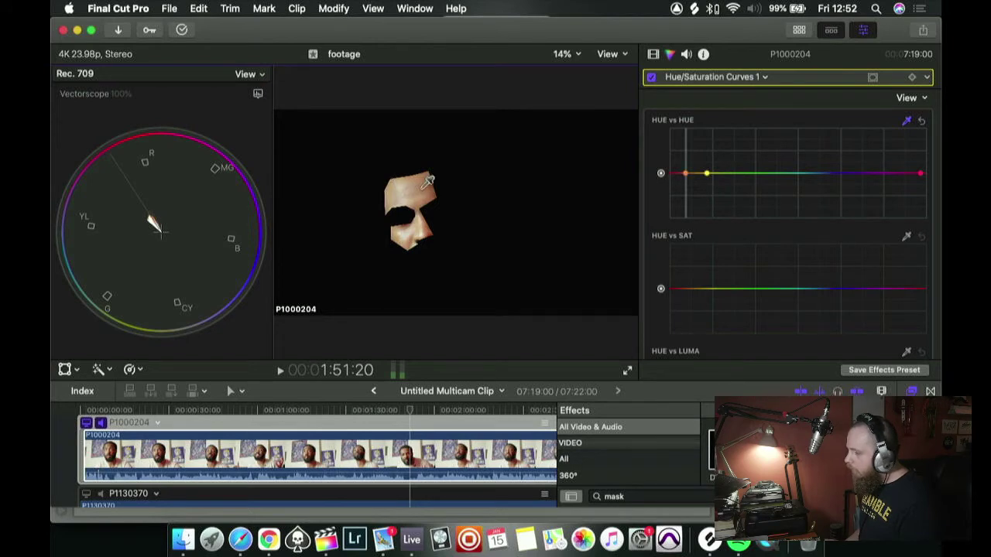
- Raise the orange skin-tone point on the Hue vs Hue curve slightly, and compare the image with the correction off and on
left_click(687, 175)
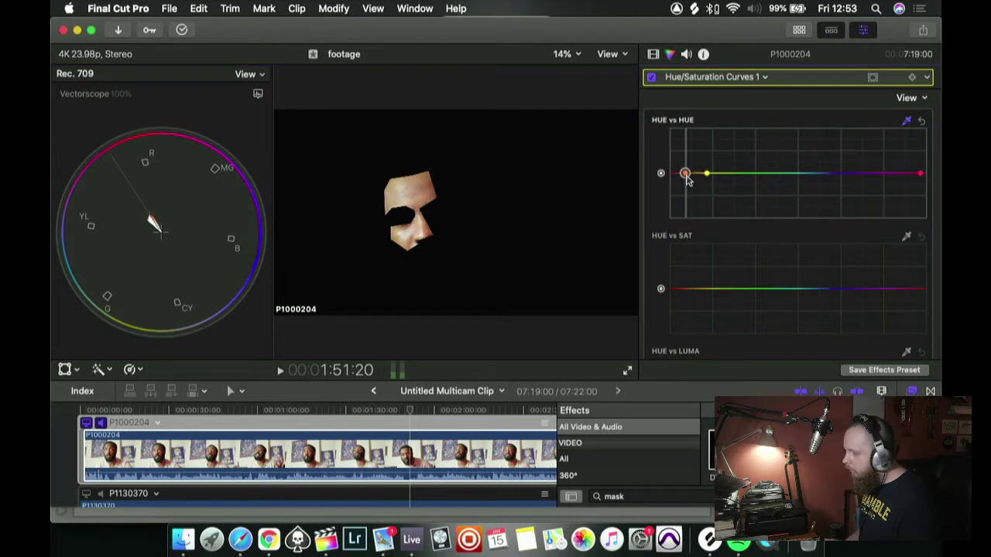
left_click_drag(687, 175, 685, 172)
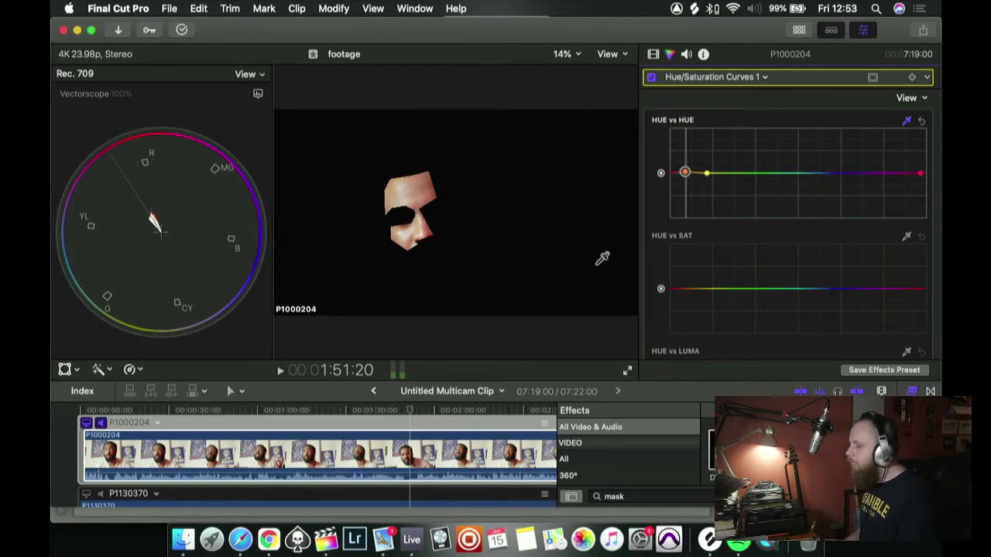
left_click(652, 78)
left_click(652, 77)
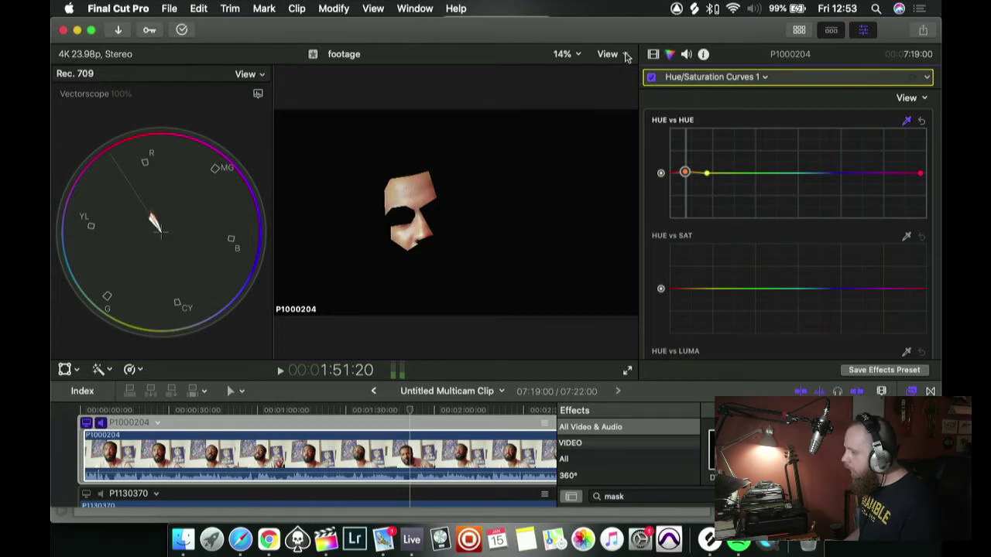
- Disable the Draw Mask effect and compare the full P1000204 image with the Hue/Saturation Curves correction off and on, leaving it enabled
left_click(653, 55)
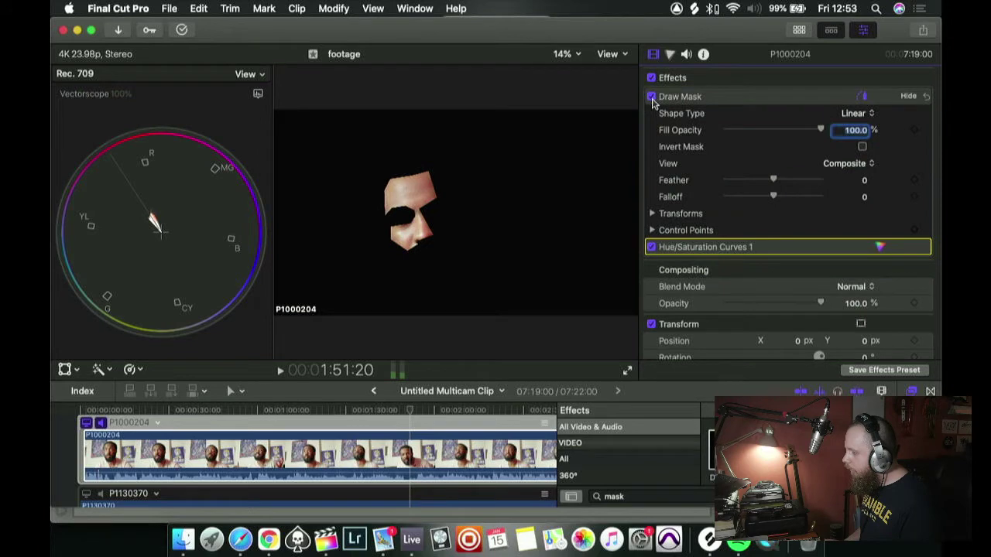
left_click(651, 97)
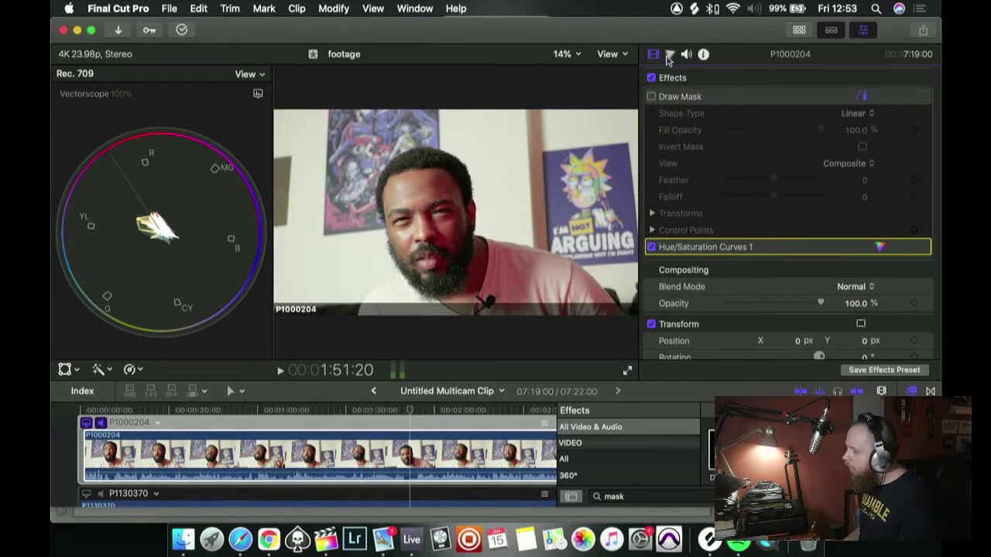
left_click(671, 54)
left_click(652, 77)
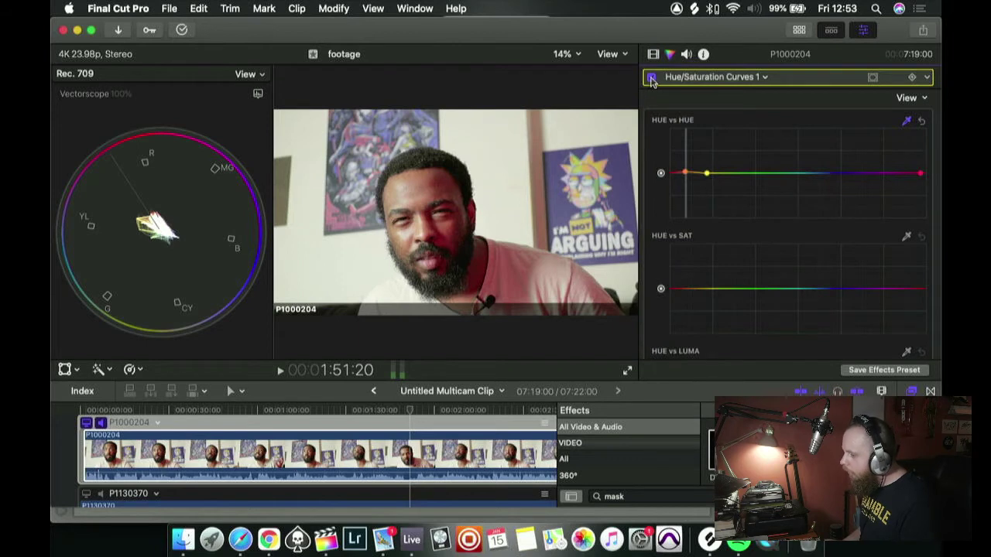
left_click(652, 78)
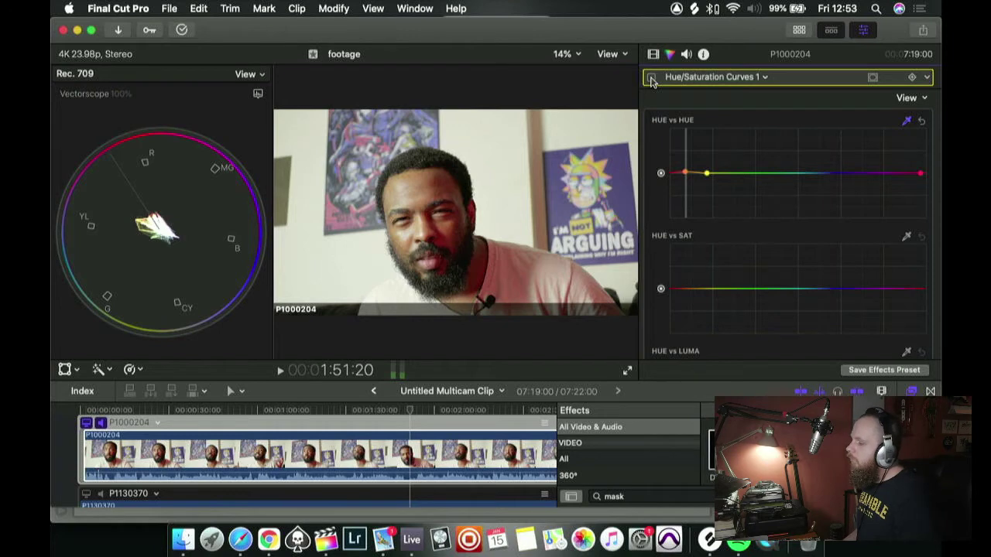
left_click(652, 78)
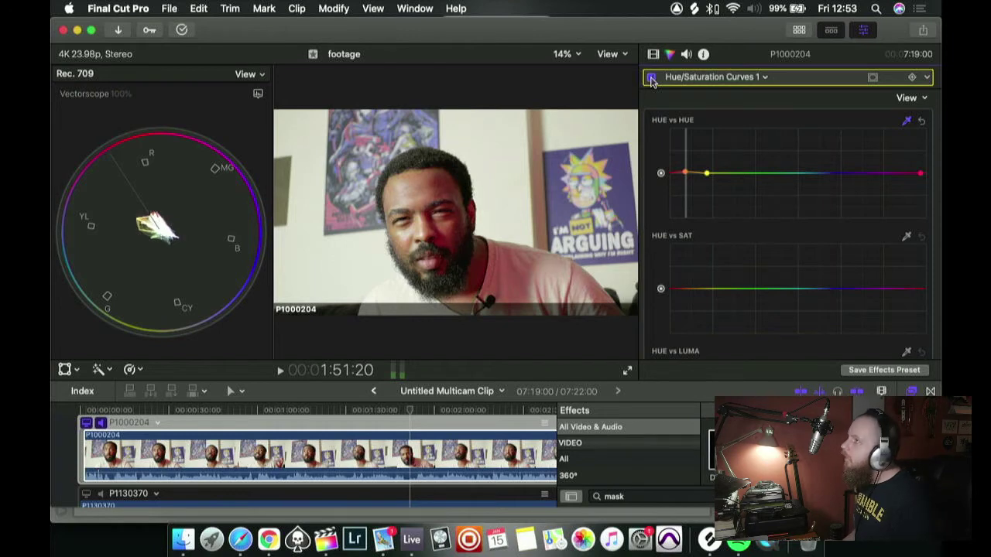
left_click(652, 77)
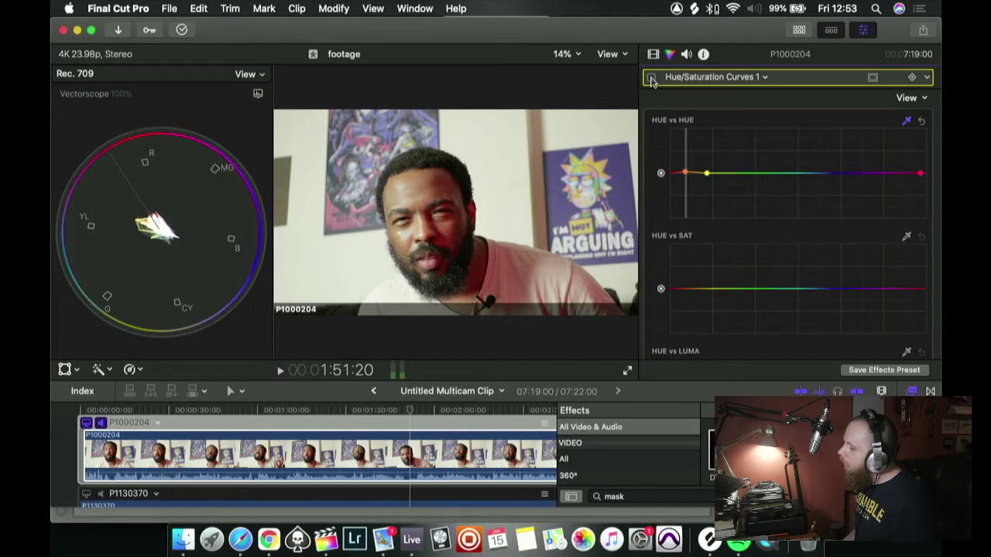
left_click(652, 78)
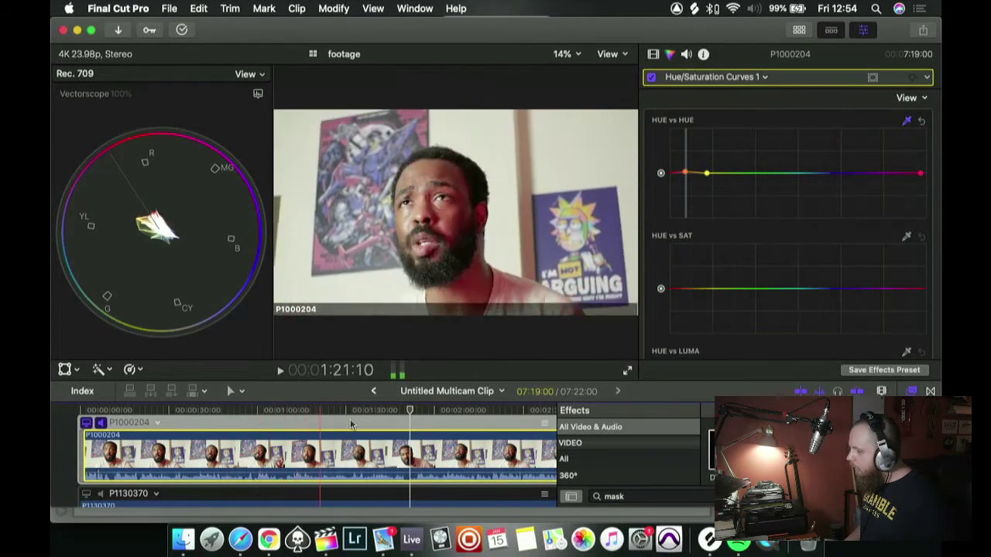
- Search the effects for "cust" and apply the Custom LUT effect to the P1000204 clip
scroll(376, 441, "down", 3)
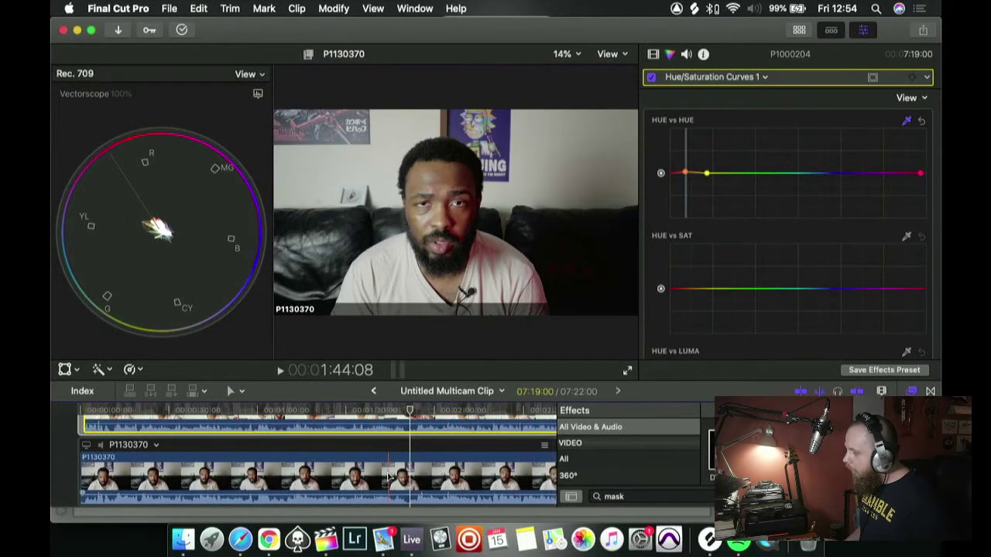
scroll(381, 465, "up", 3)
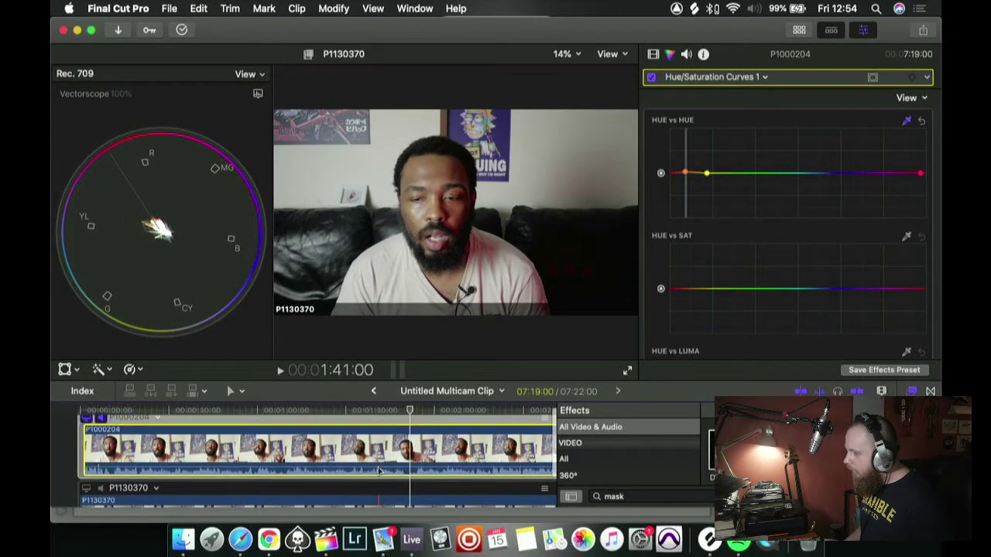
scroll(372, 472, "down", 3)
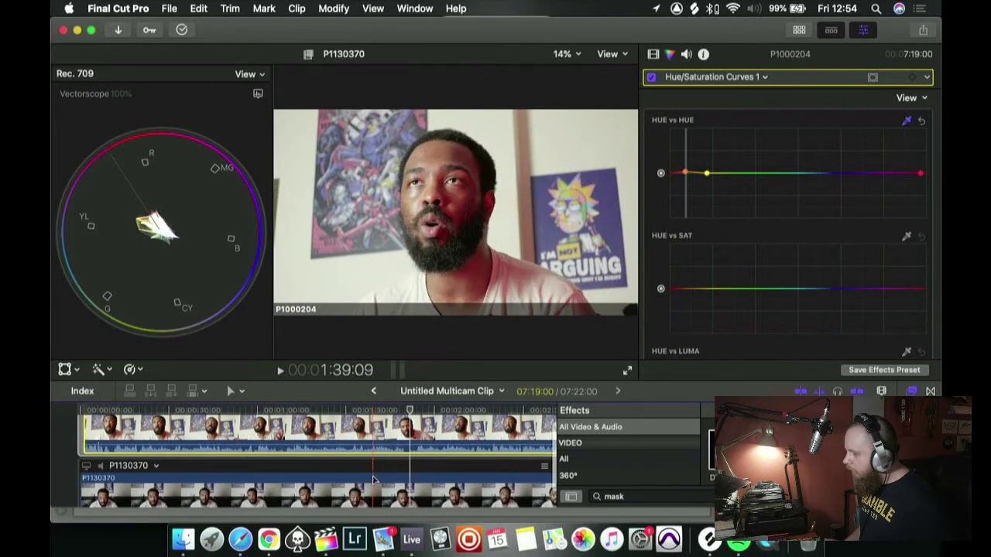
scroll(371, 480, "up", 3)
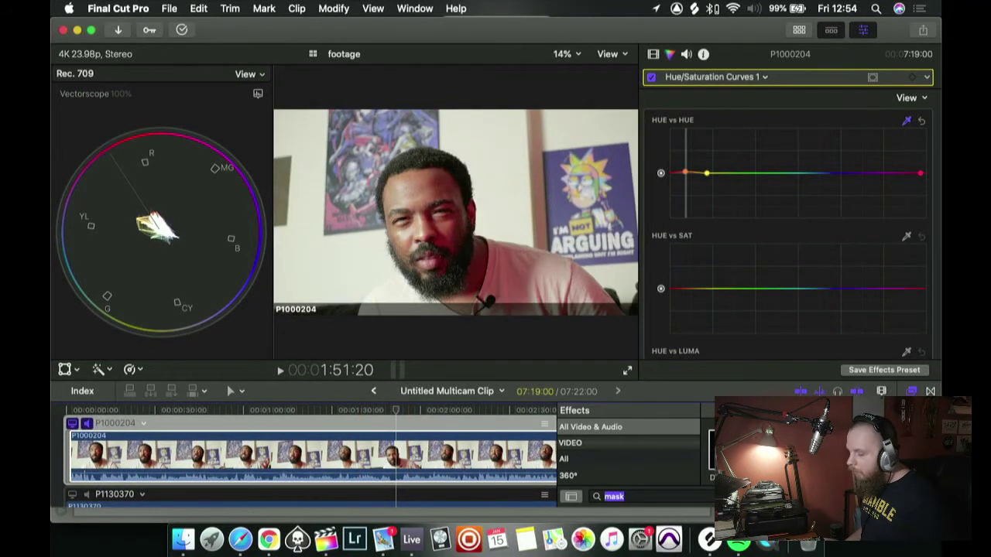
left_click(706, 496)
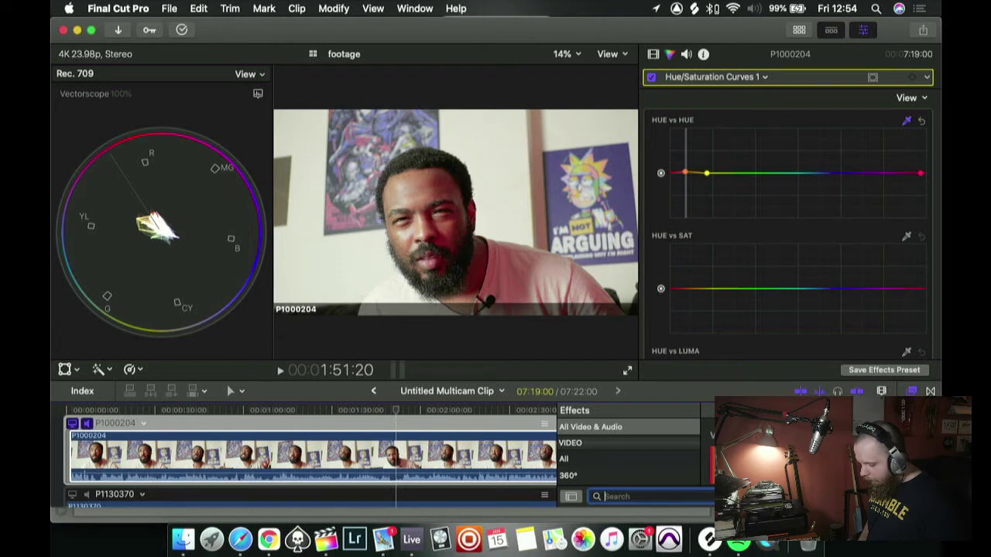
type("cust")
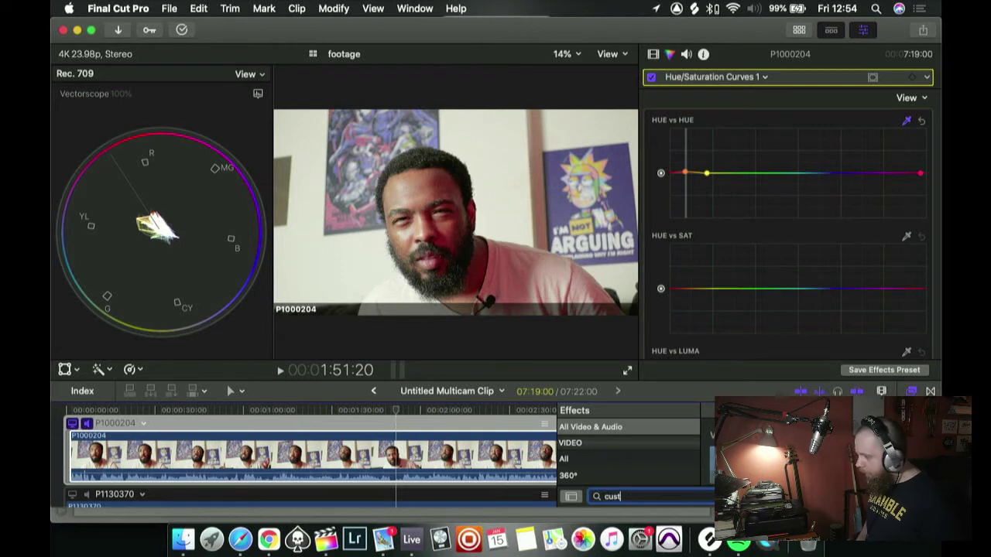
scroll(790, 334, "down", 1)
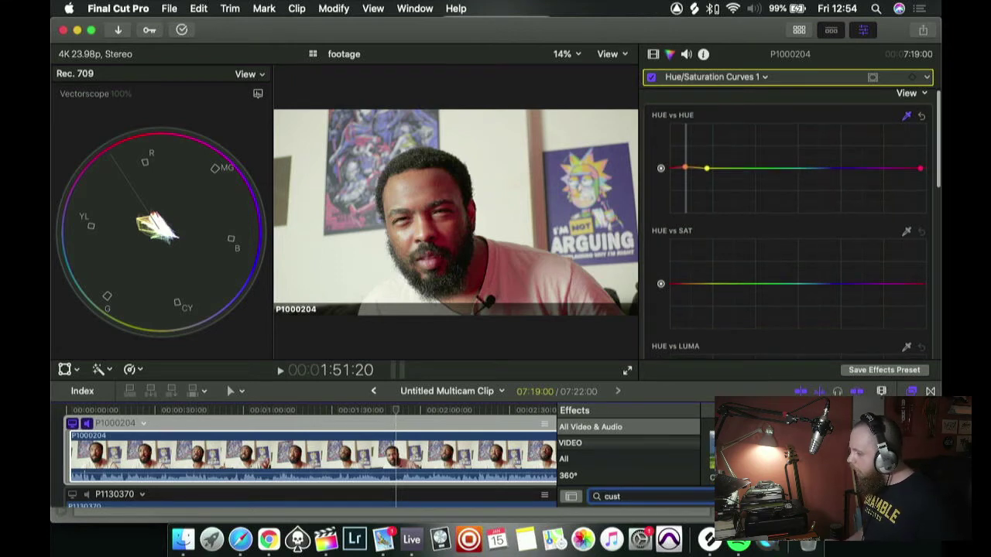
left_click_drag(710, 453, 500, 460)
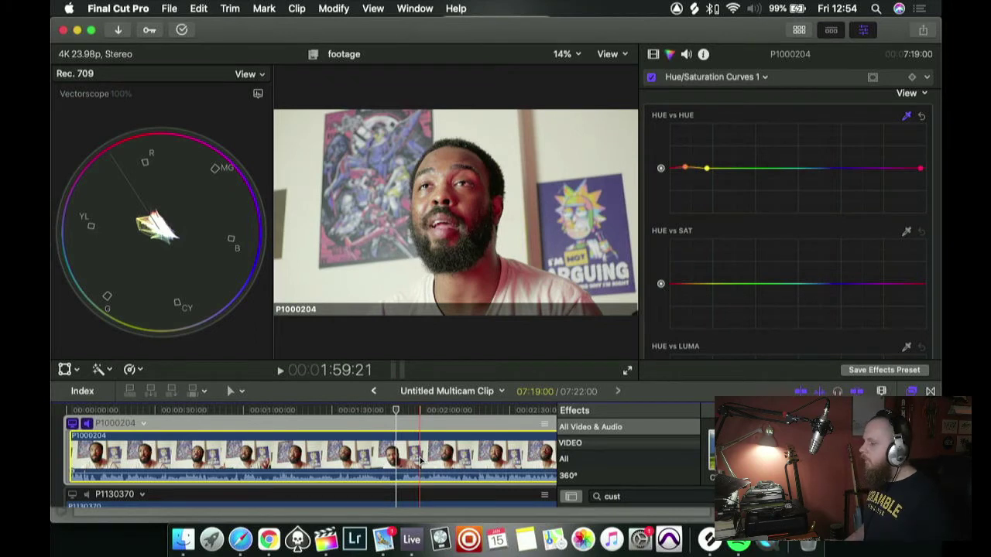
- Set the P1000204 clip's Custom LUT to GH5 Cine-D - Correction and compare the image with the effect off and on, leaving it enabled
left_click(653, 55)
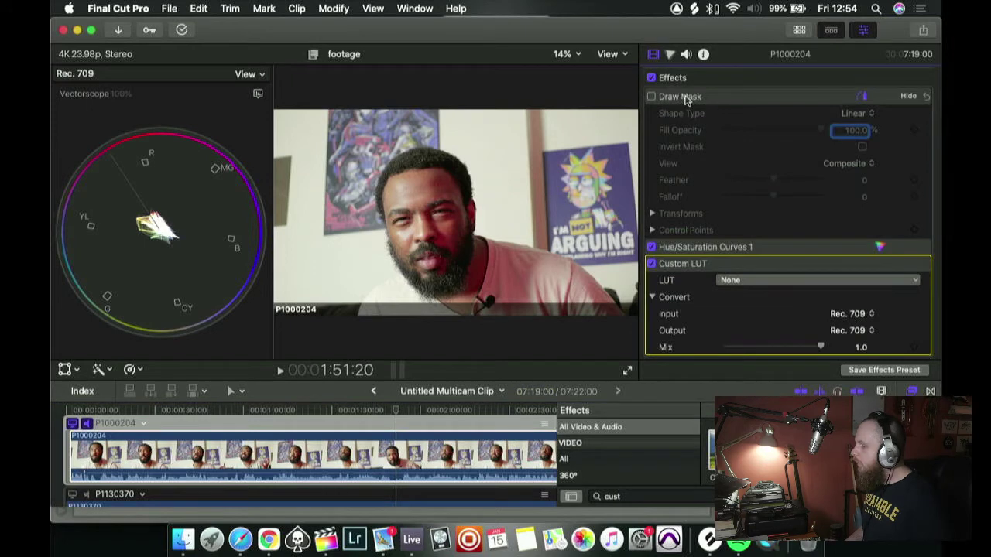
scroll(664, 293, "down", 2)
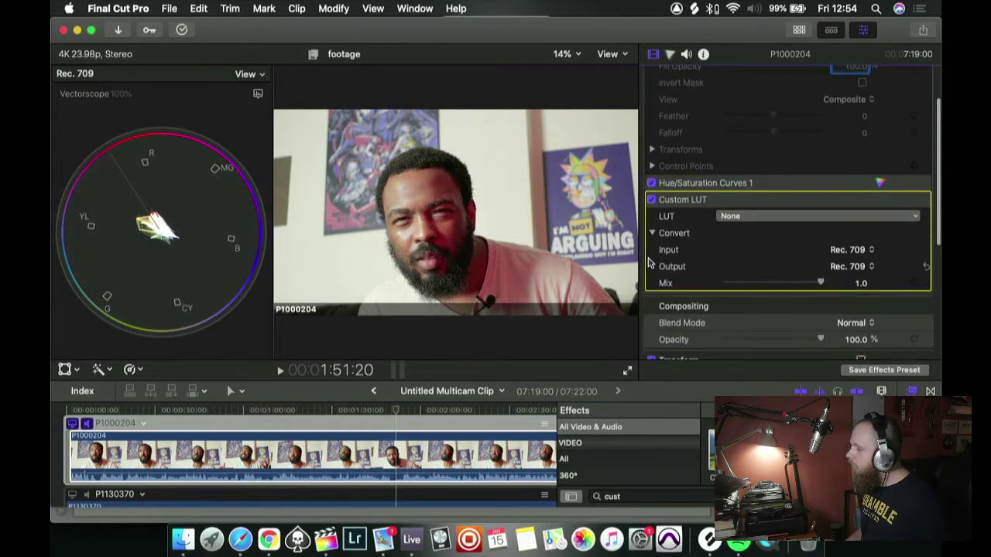
left_click(776, 222)
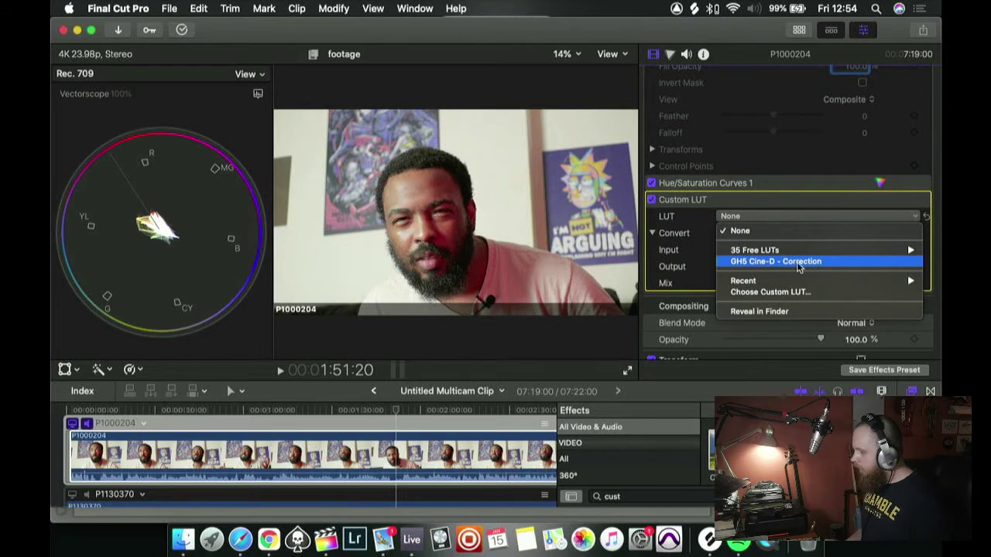
left_click(741, 264)
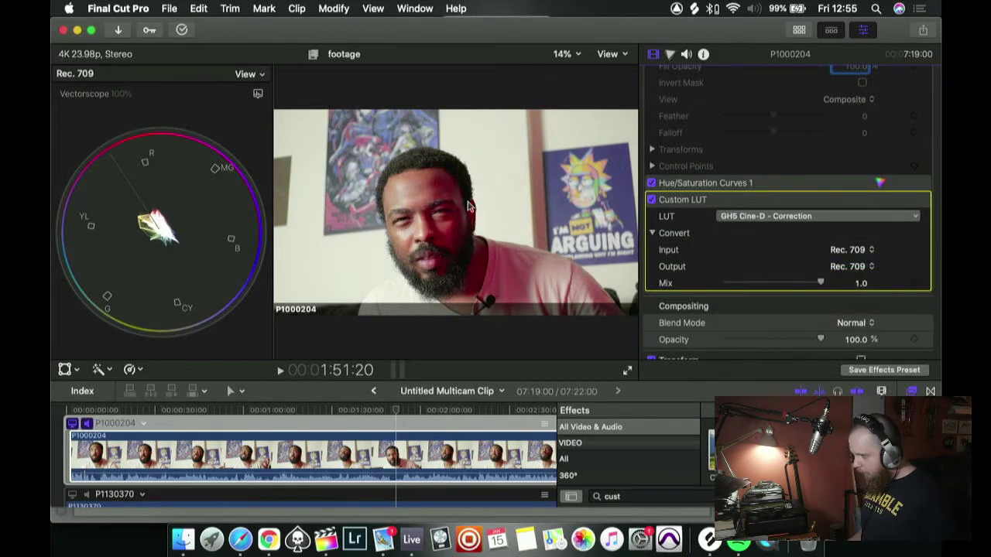
left_click(652, 200)
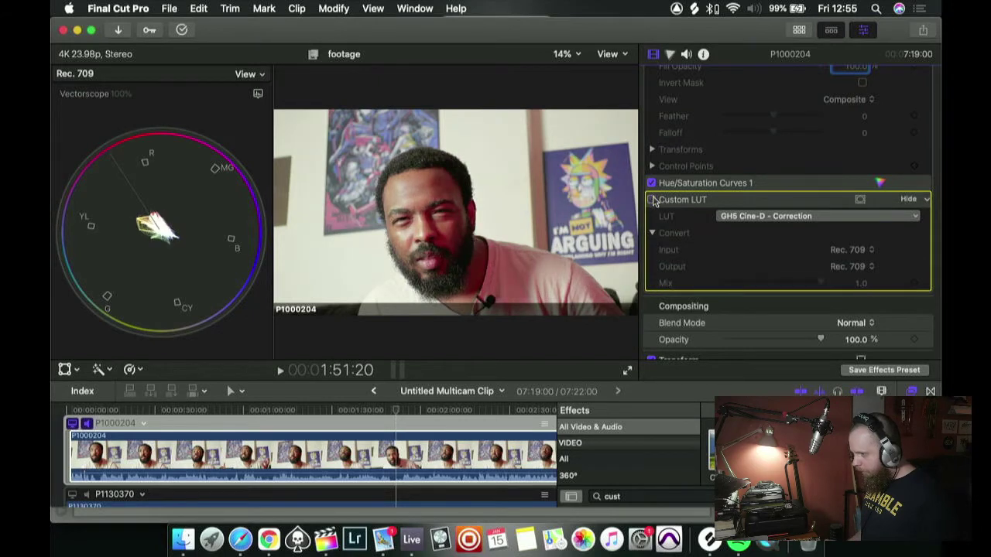
left_click(652, 200)
left_click(652, 200)
left_click(652, 200)
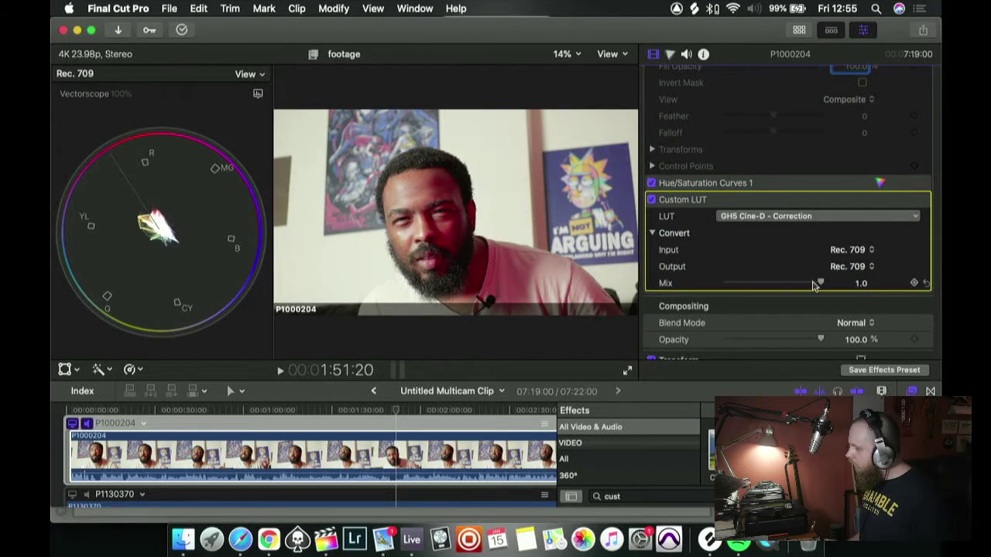
- Reduce the Custom LUT mix to 0.45 and compare the image with the effect off and on
left_click_drag(824, 287, 780, 288)
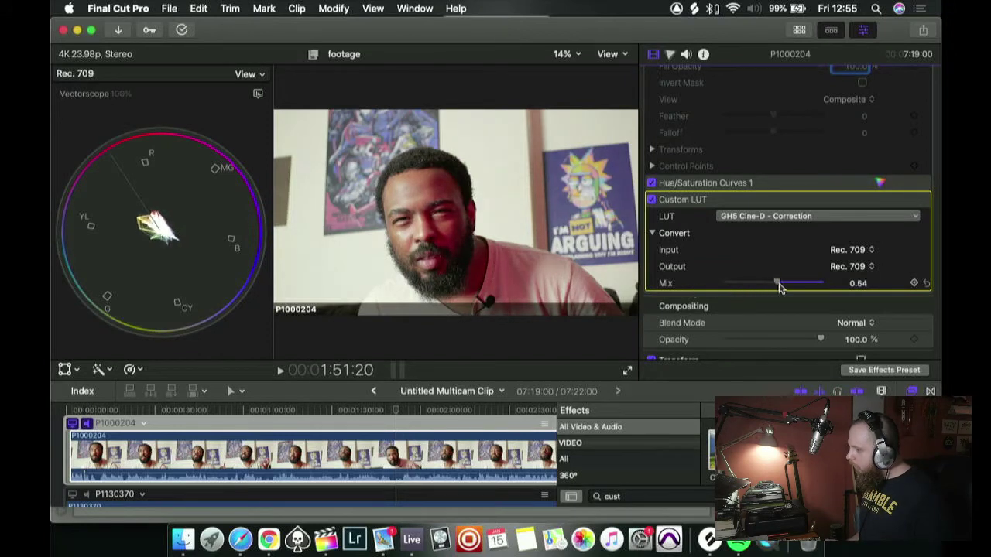
left_click(651, 201)
left_click(652, 201)
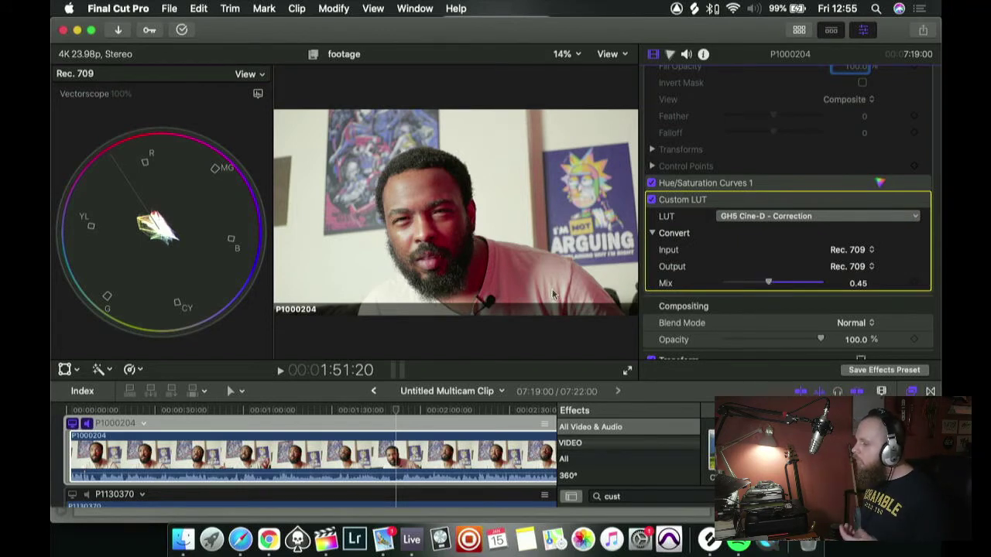
- Select the P1000204 and P1130370 clips in turn to compare the two angles and their applied effects
left_click(381, 463)
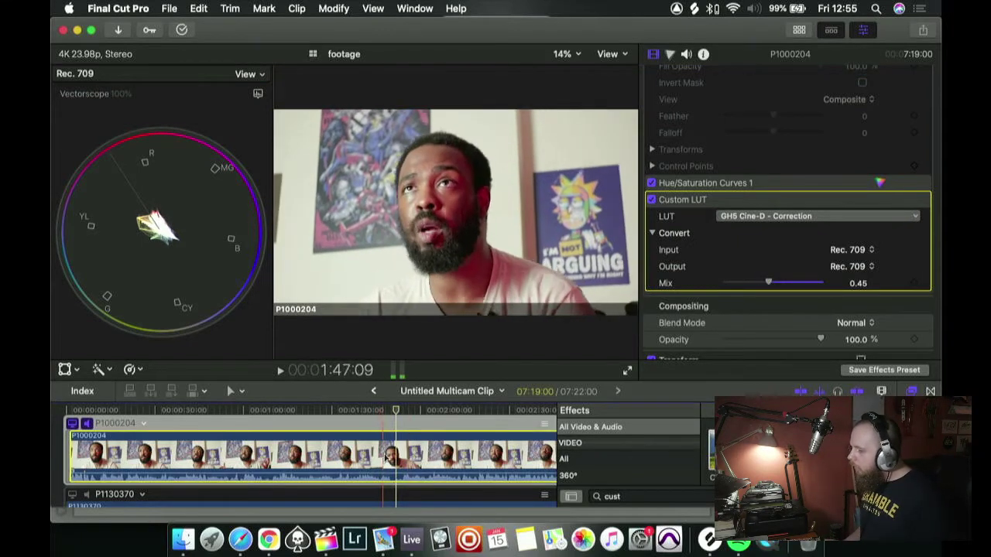
scroll(391, 465, "down", 2)
left_click(396, 474)
left_click(397, 474)
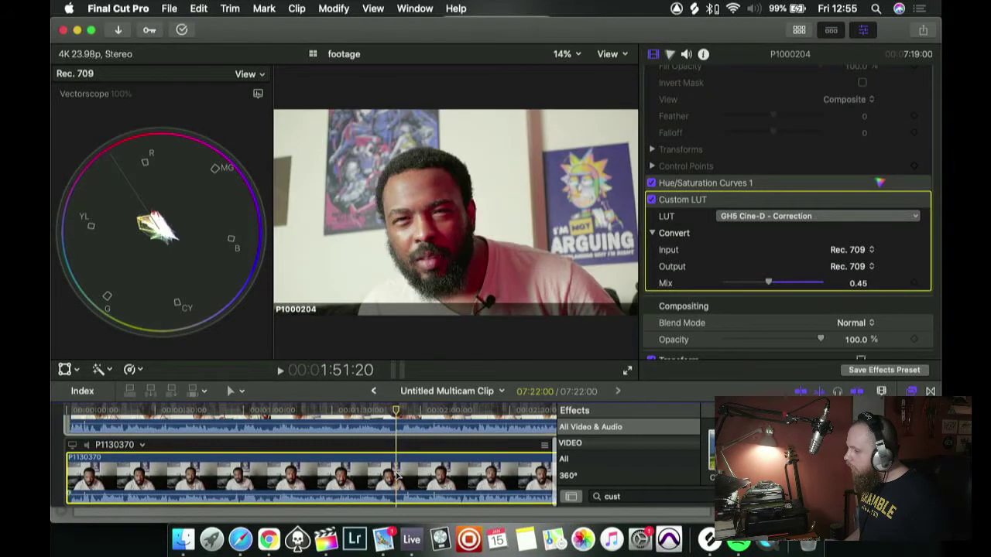
scroll(395, 441, "up", 2)
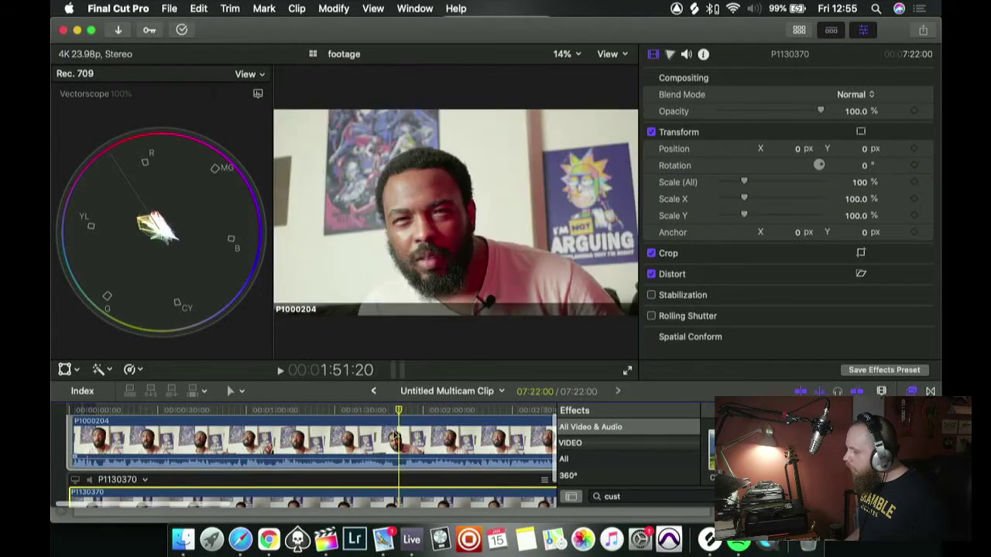
scroll(395, 441, "down", 2)
scroll(395, 457, "up", 2)
left_click(394, 462)
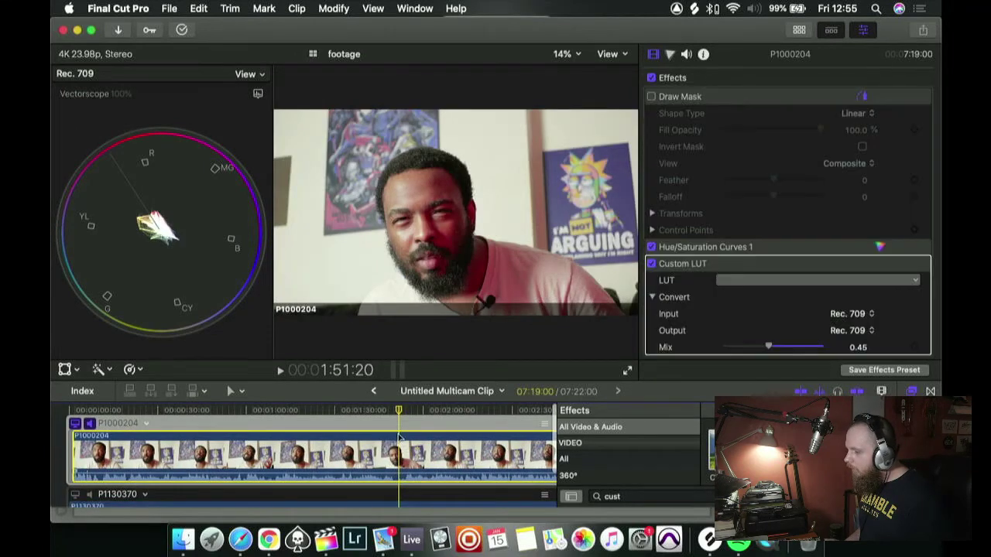
- Apply Match Color to the P1130370 clip, using the P1000204 frame at the playhead as the source
scroll(393, 462, "down", 2)
left_click(391, 484)
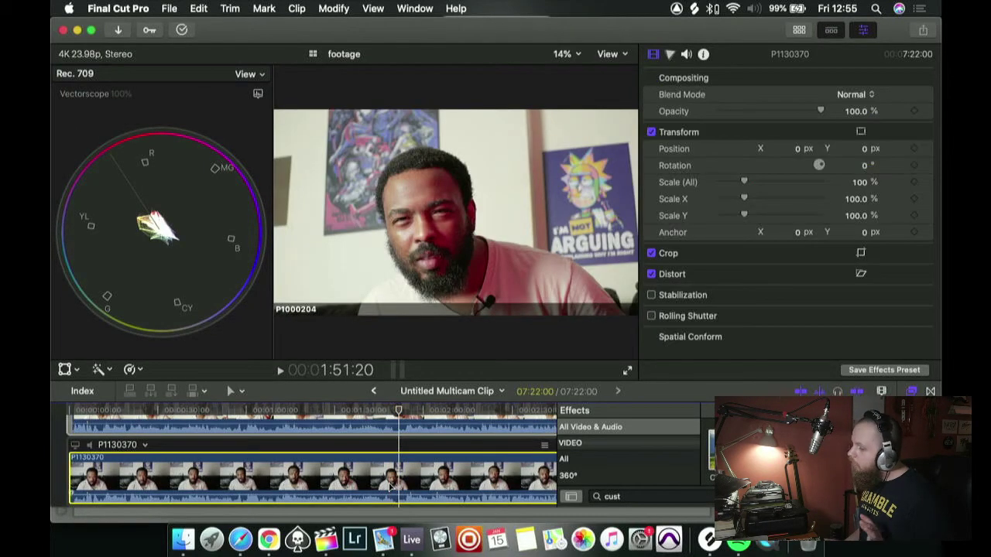
left_click(107, 371)
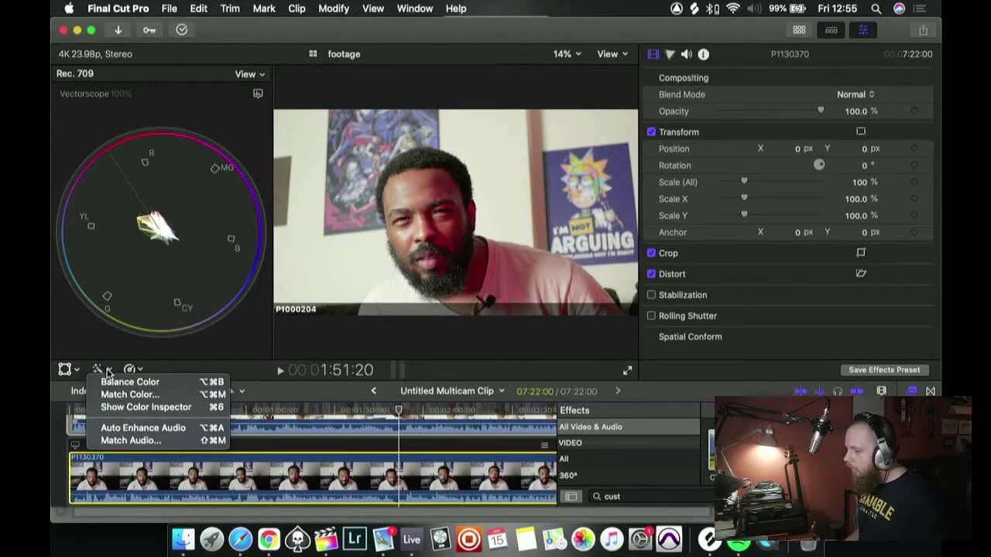
left_click(133, 396)
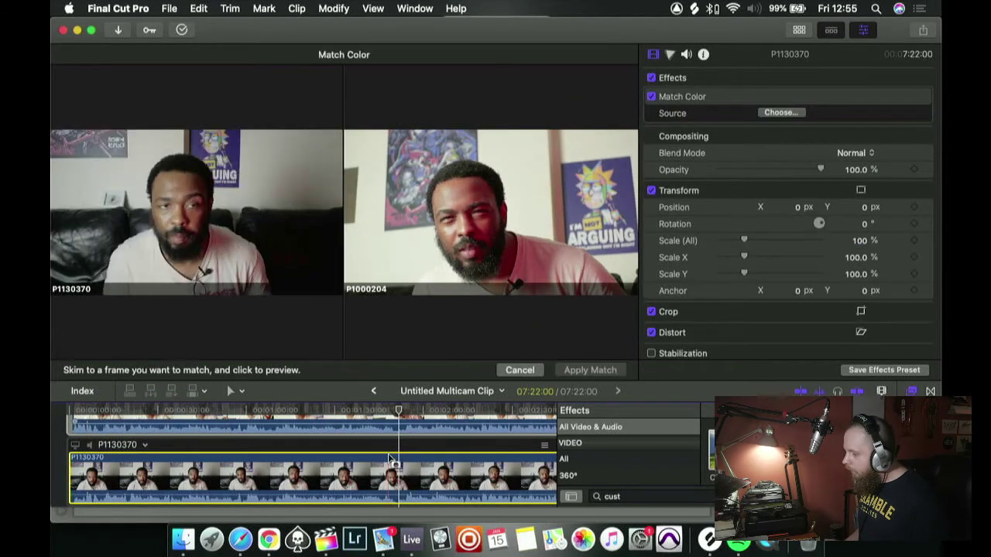
scroll(391, 458, "up", 3)
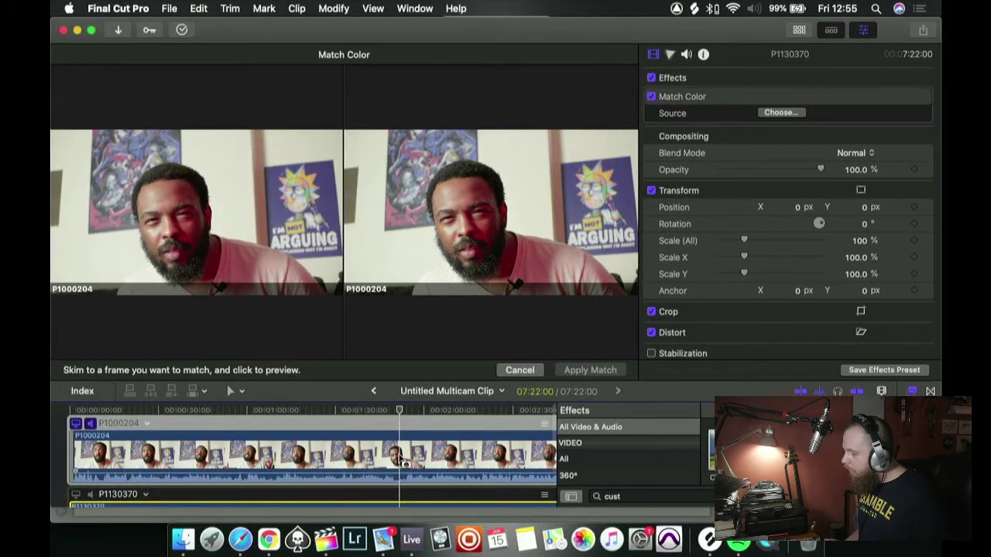
left_click(400, 458)
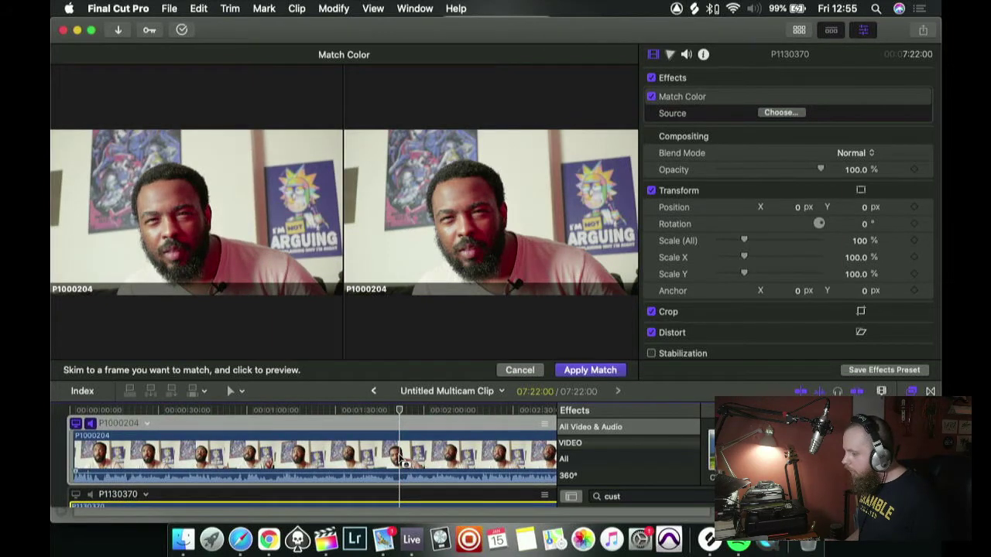
left_click(590, 370)
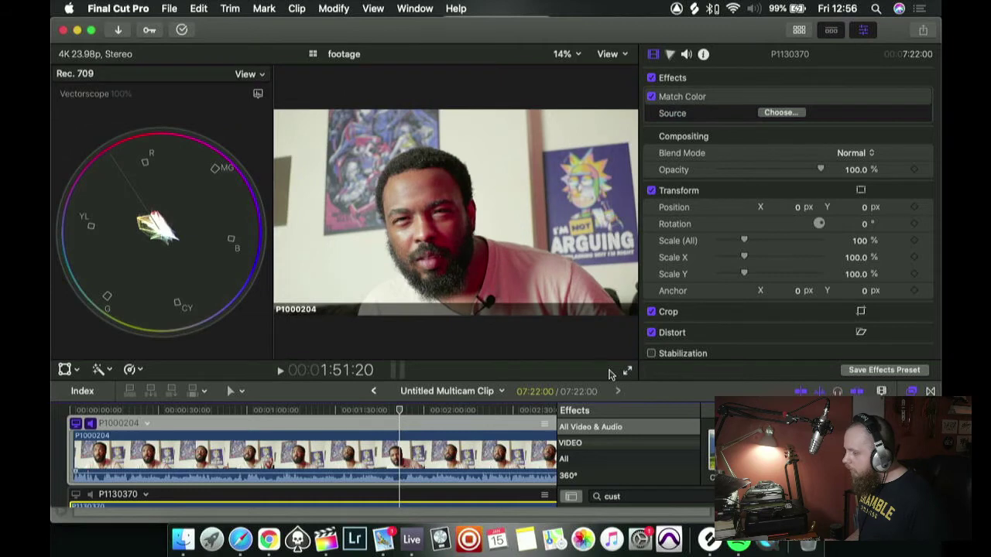
- Check the color-matched P1130370 clip against P1000204 and undo the Match Color
scroll(398, 428, "down", 2)
left_click(395, 482)
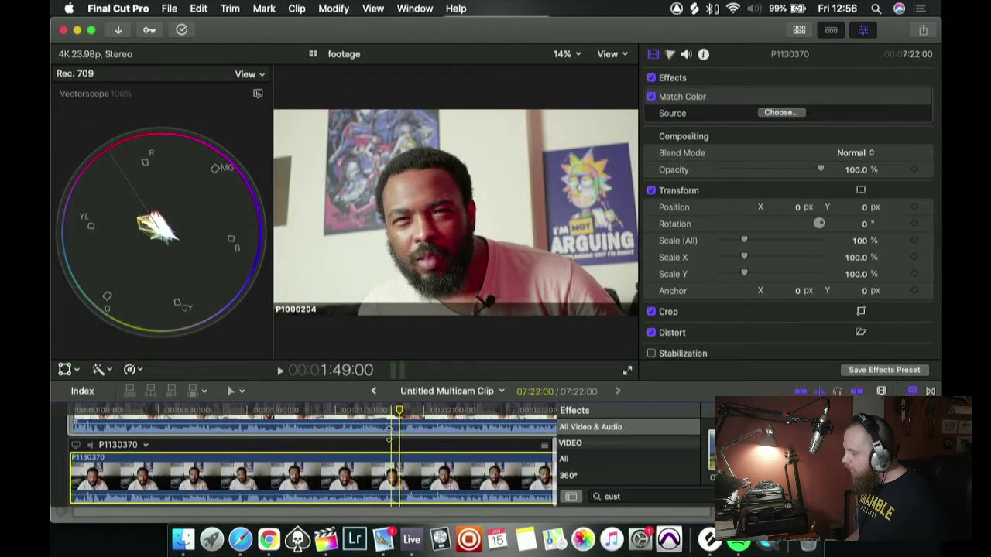
scroll(394, 465, "up", 2)
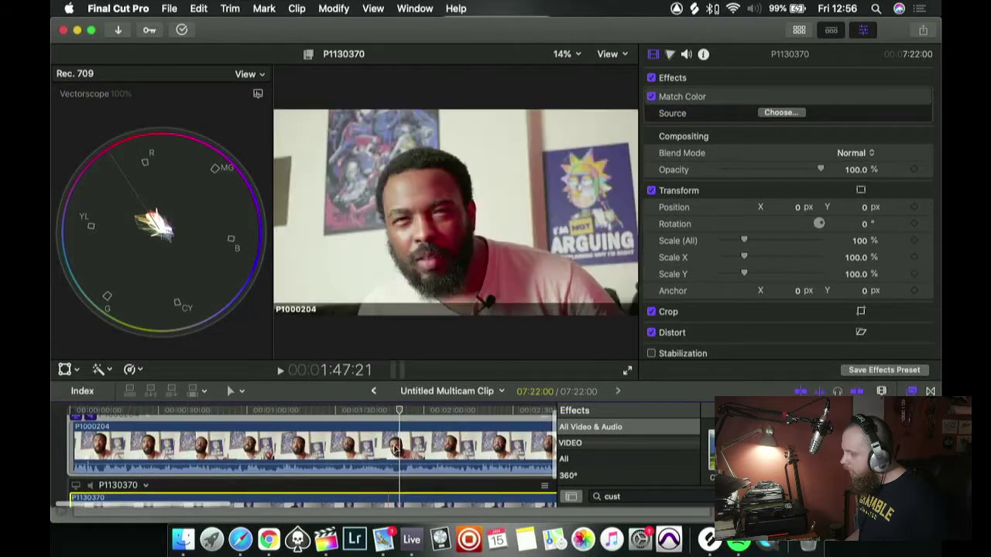
key("Delete")
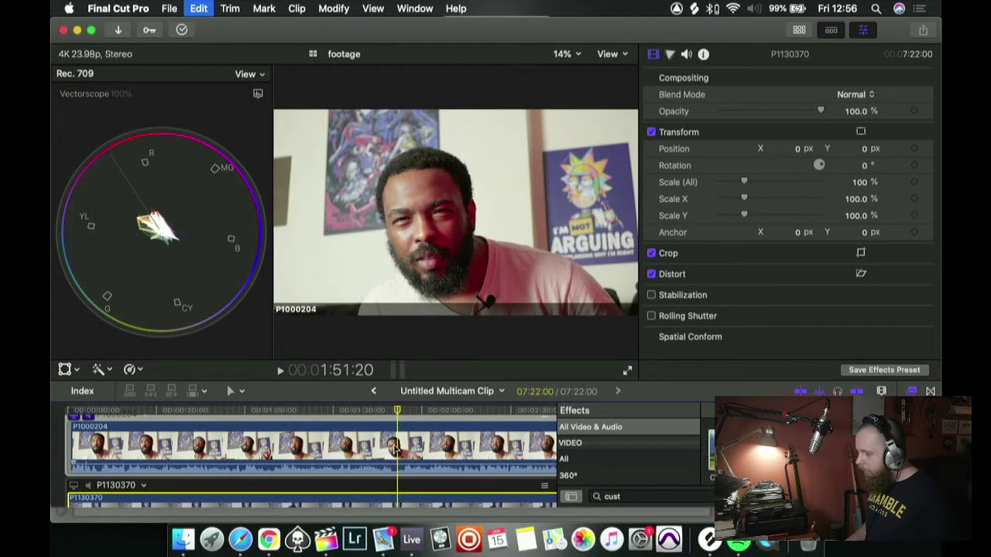
- Compare frames of the two angles and make P1130370 the monitoring angle shown in the viewer
scroll(402, 461, "down", 2)
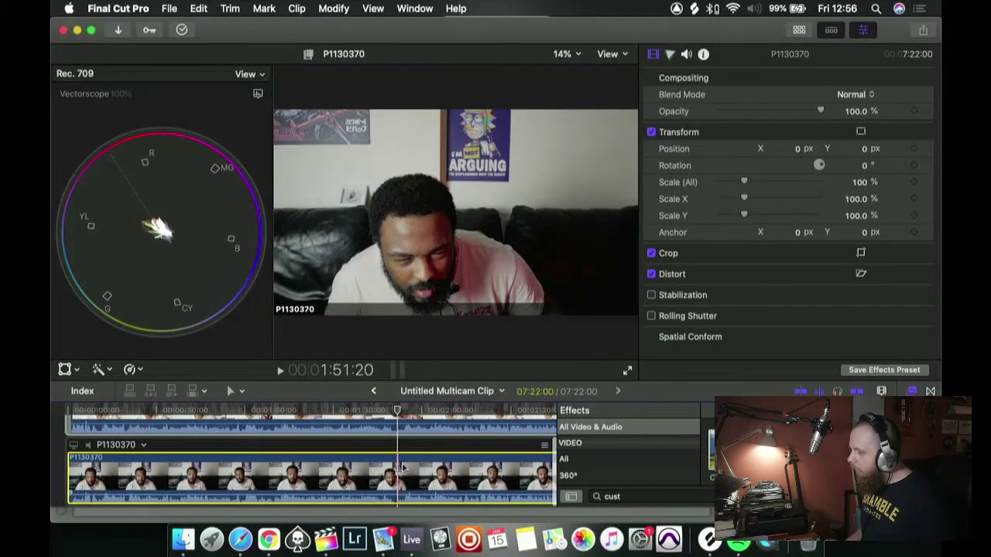
scroll(398, 473, "left", 1)
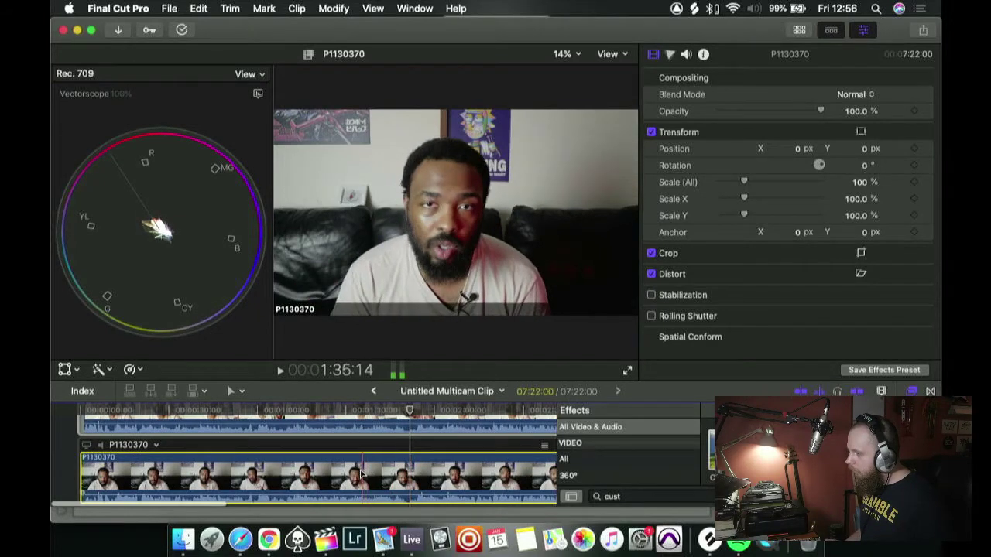
scroll(356, 473, "up", 2)
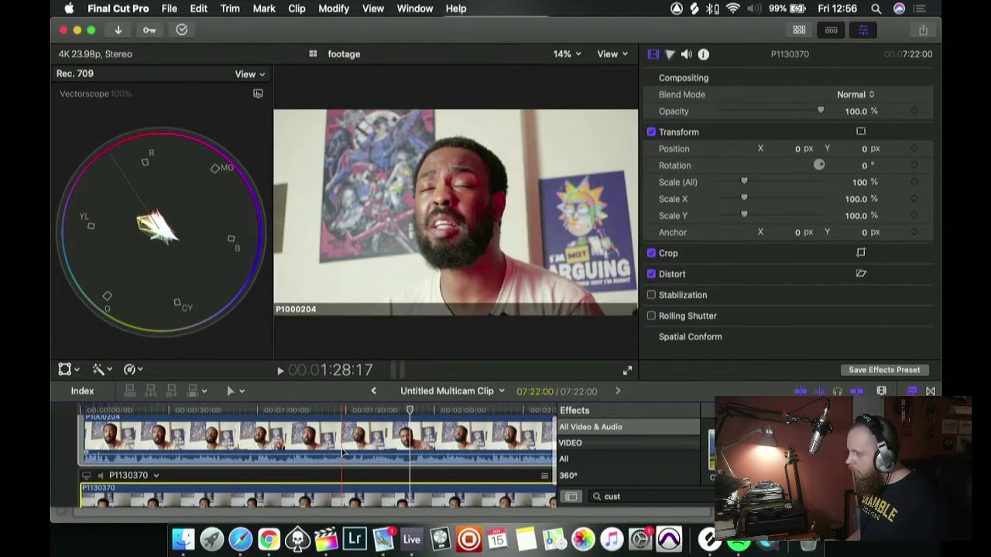
scroll(341, 457, "down", 2)
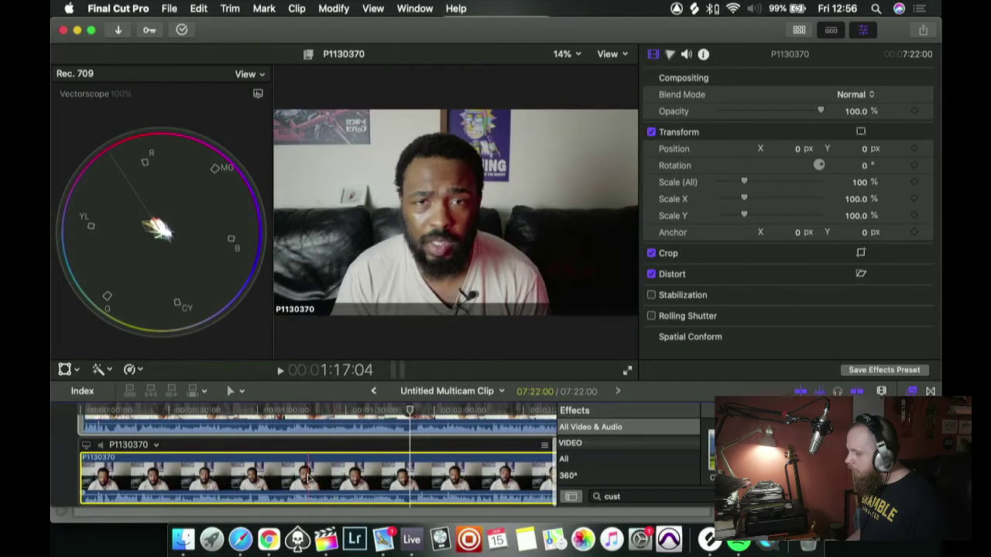
key("s")
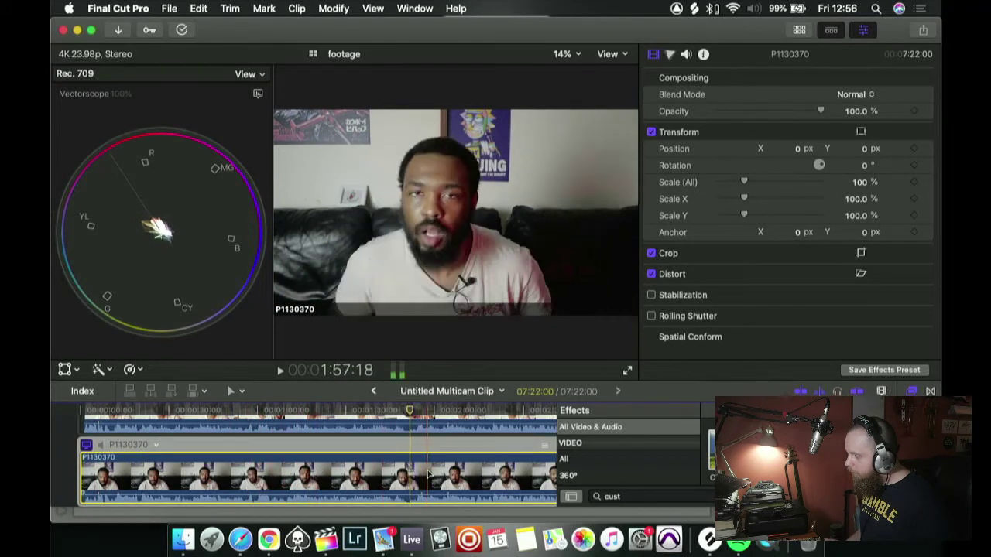
scroll(448, 474, "right", 3)
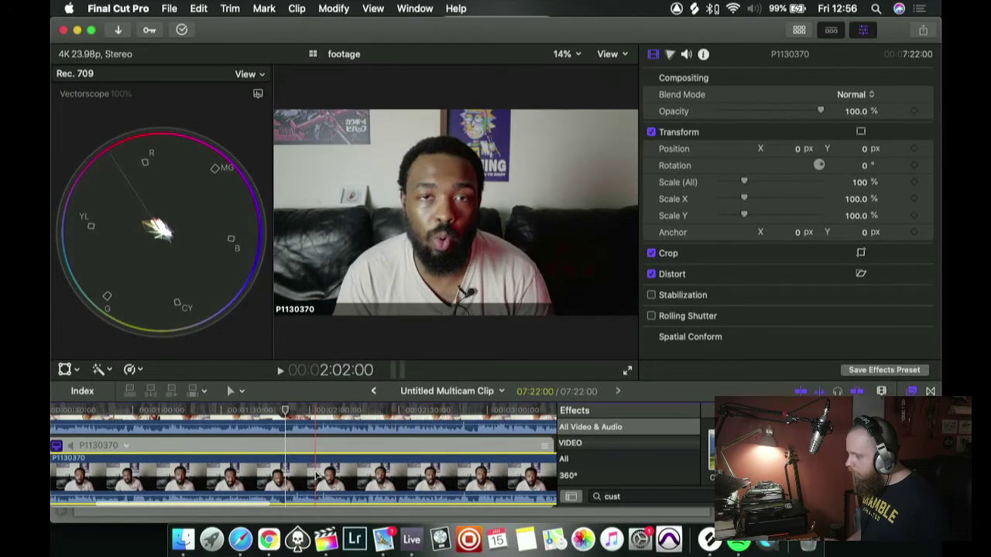
- Find the Draw Mask effect by searching the effects for "draw" and apply it to the P1130370 clip
scroll(294, 476, "left", 3)
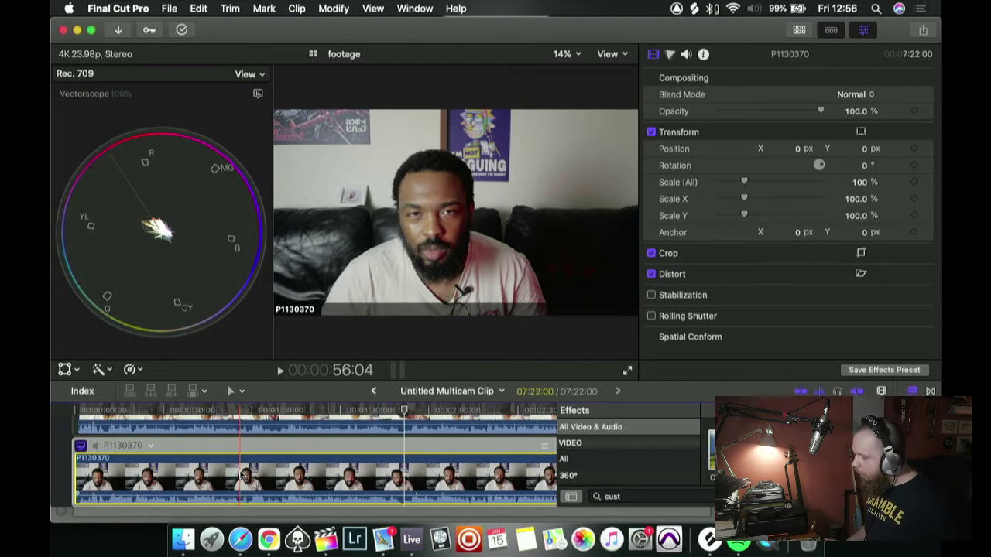
scroll(243, 474, "up", 3)
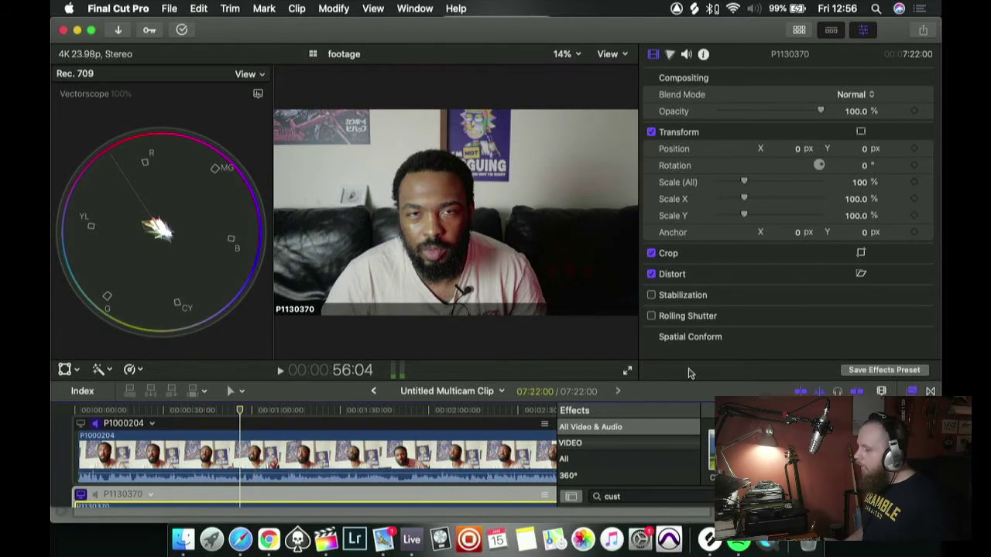
key("super+f")
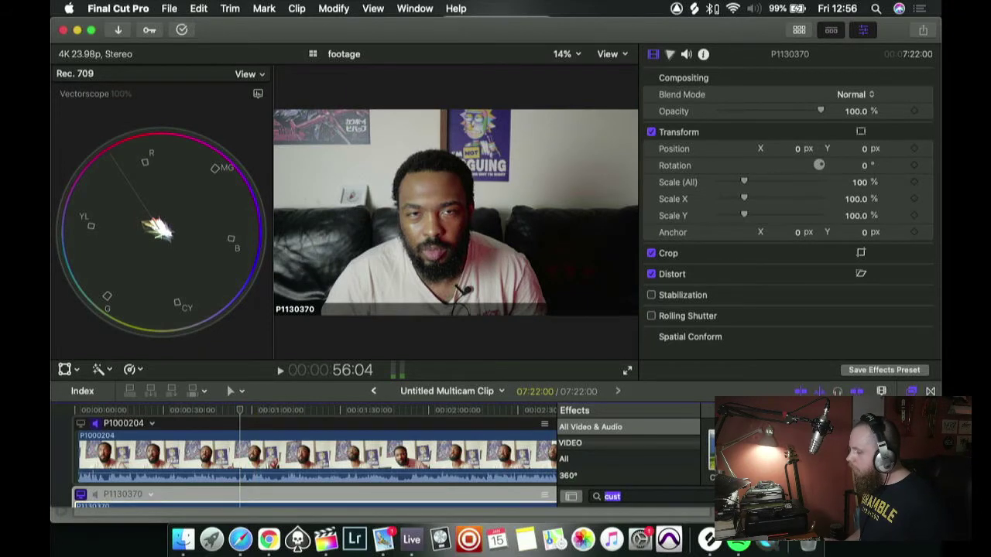
key("BackSpace")
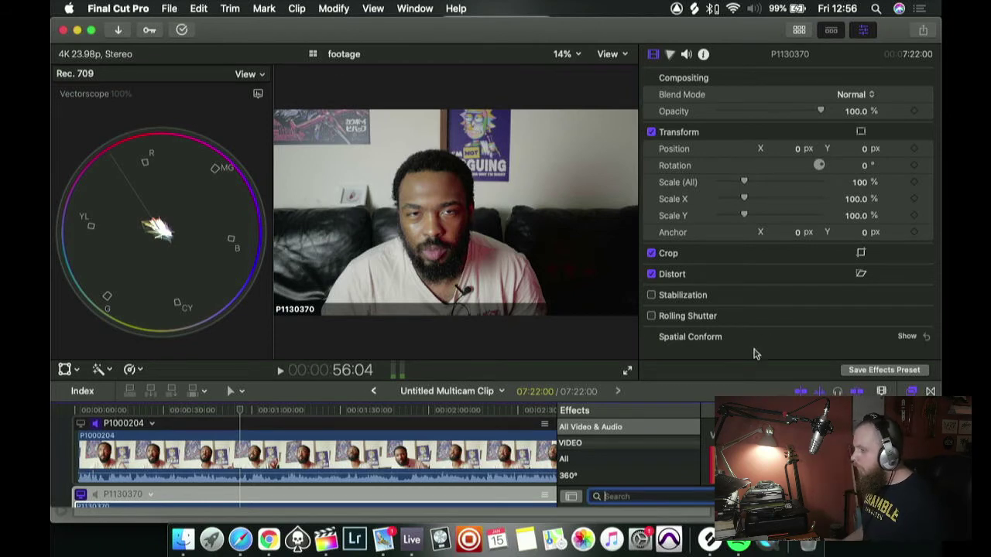
type("draw")
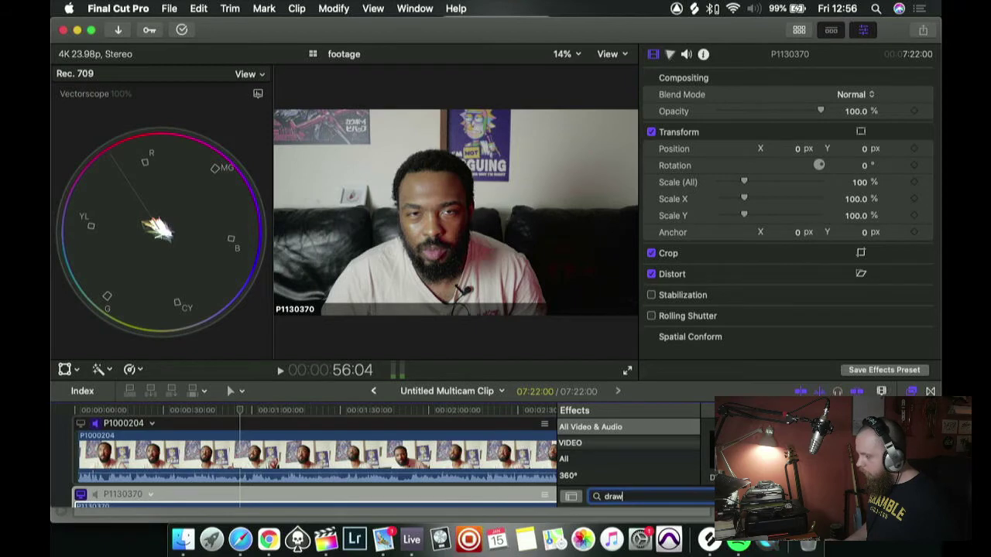
left_click_drag(744, 457, 498, 500)
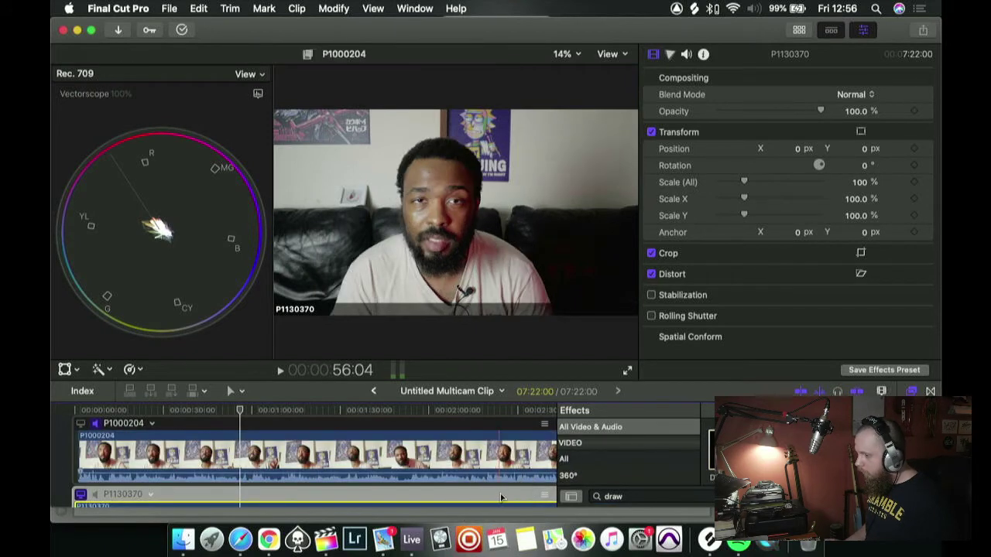
left_click(651, 58)
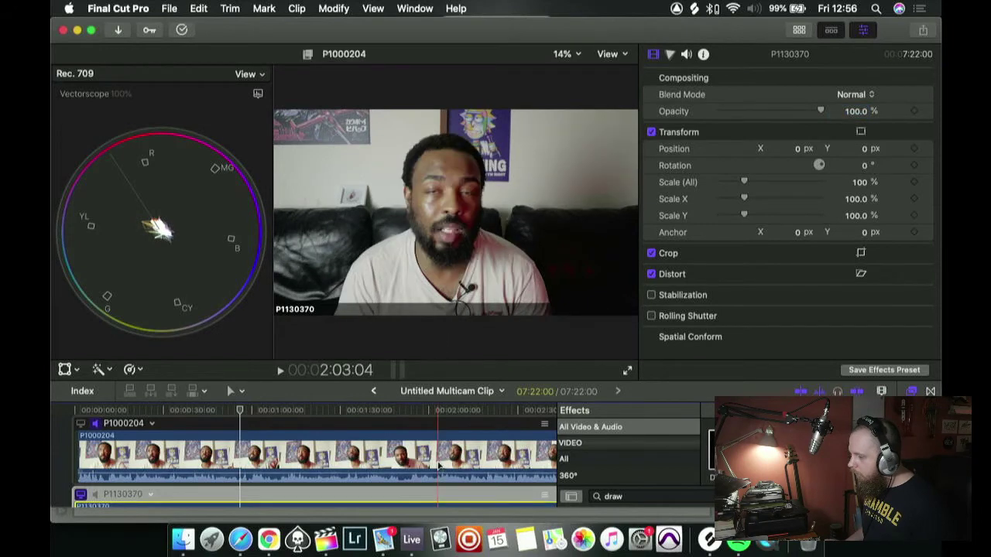
scroll(309, 465, "down", 2)
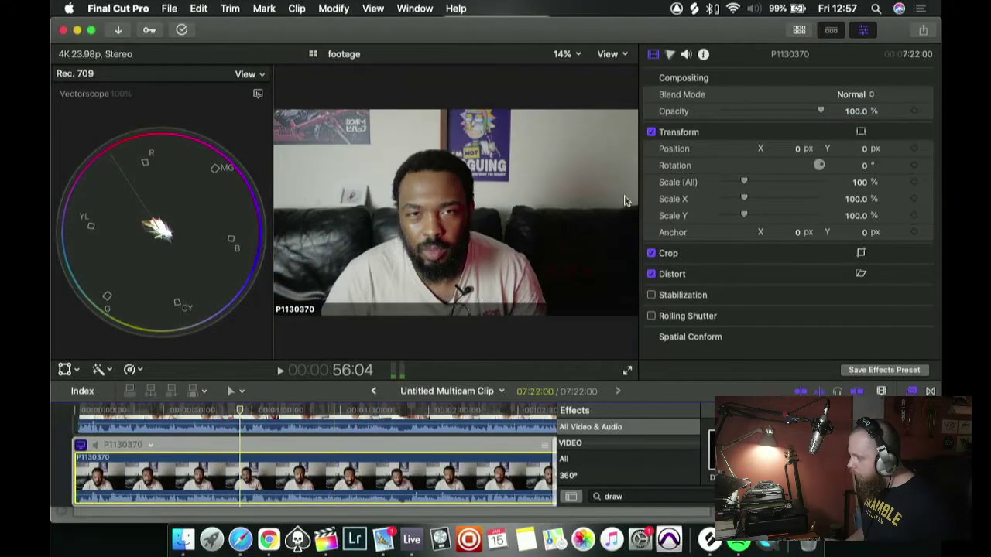
scroll(650, 189, "up", 2)
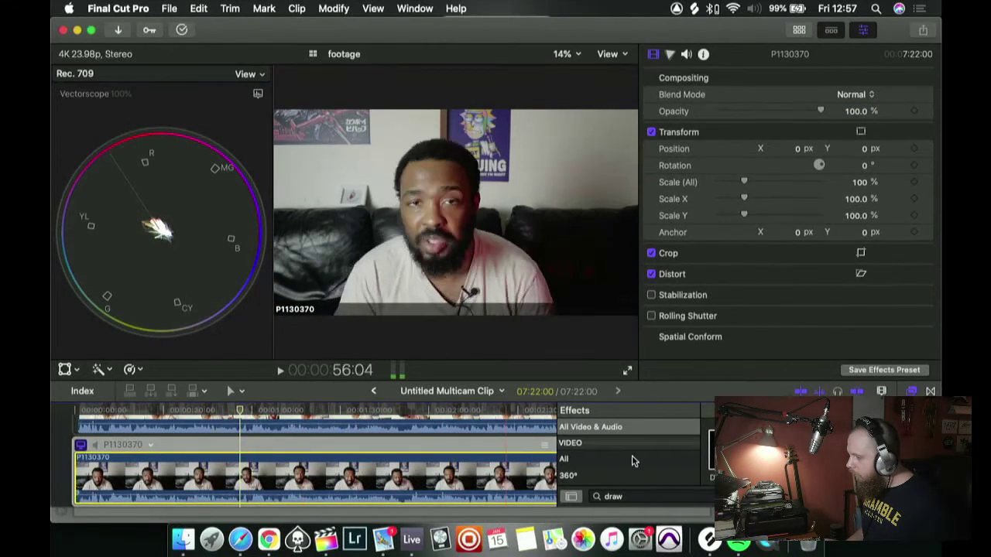
left_click_drag(399, 472, 402, 463)
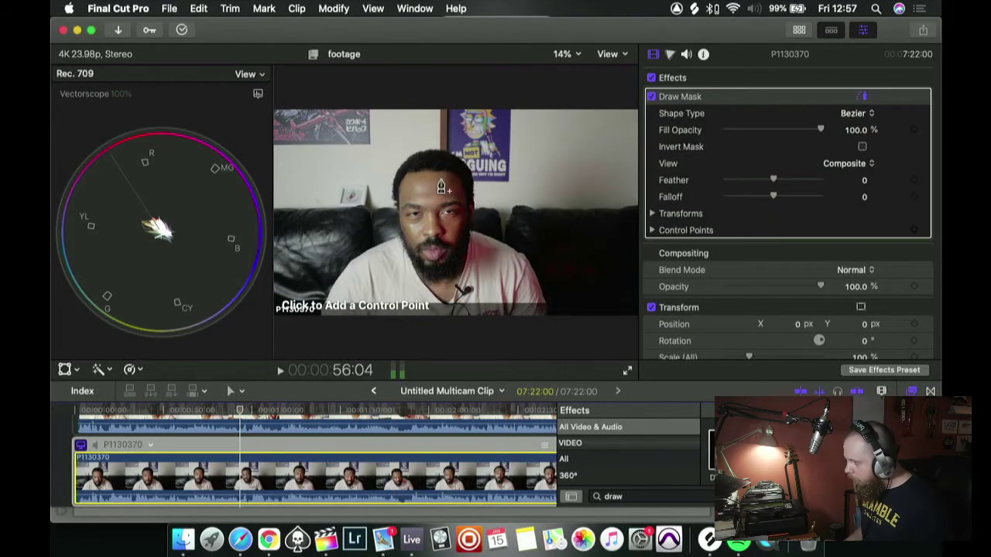
- Draw a closed mask around the skin of the man's forehead, nose and one cheek in P1130370, leaving out the eye
left_click(578, 55)
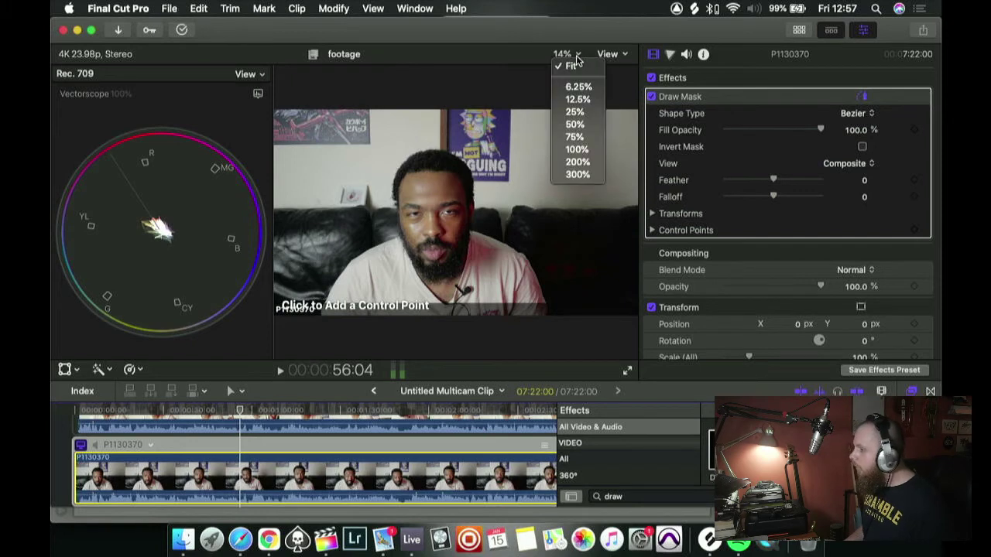
left_click(584, 125)
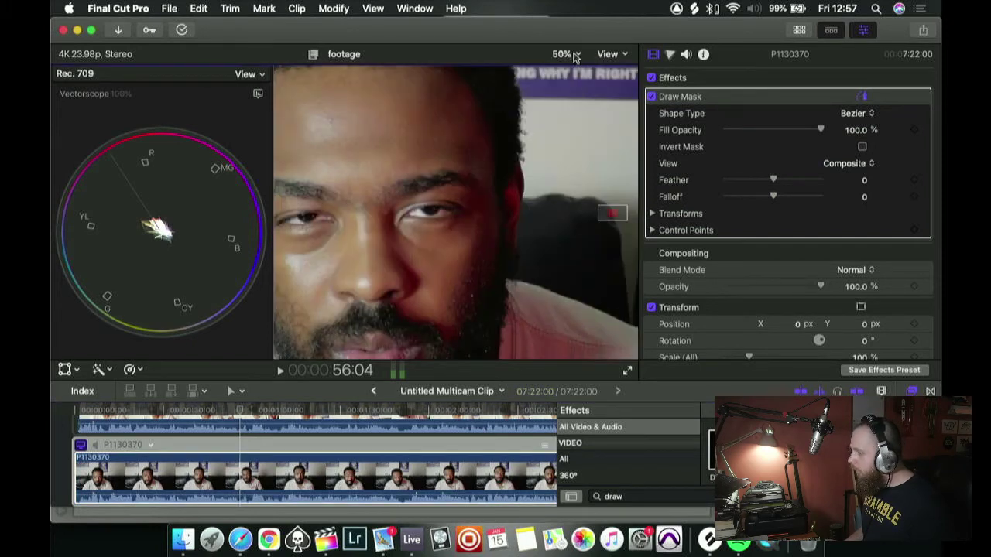
left_click(575, 54)
left_click(579, 106)
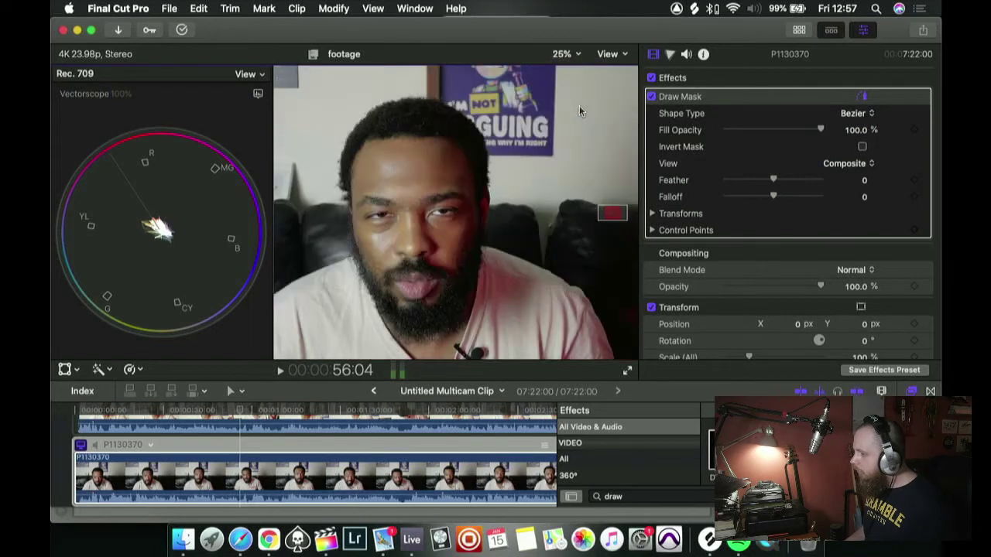
left_click(434, 144)
left_click(399, 144)
left_click(364, 152)
left_click(354, 181)
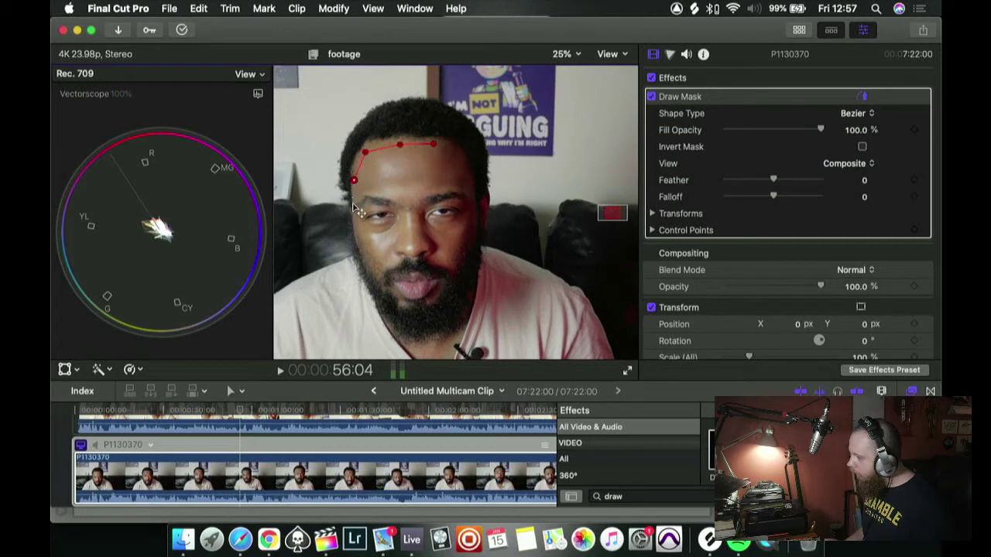
left_click(353, 202)
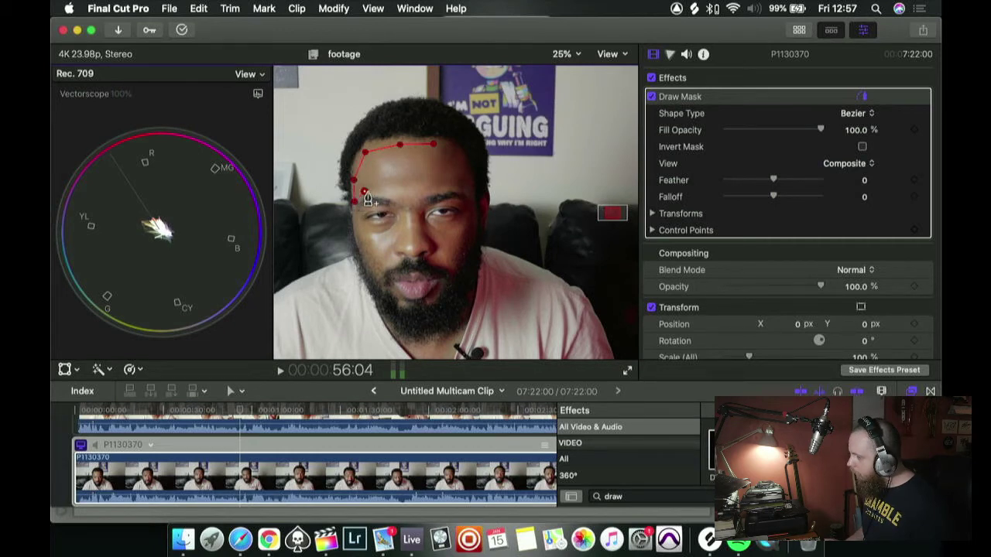
left_click(402, 203)
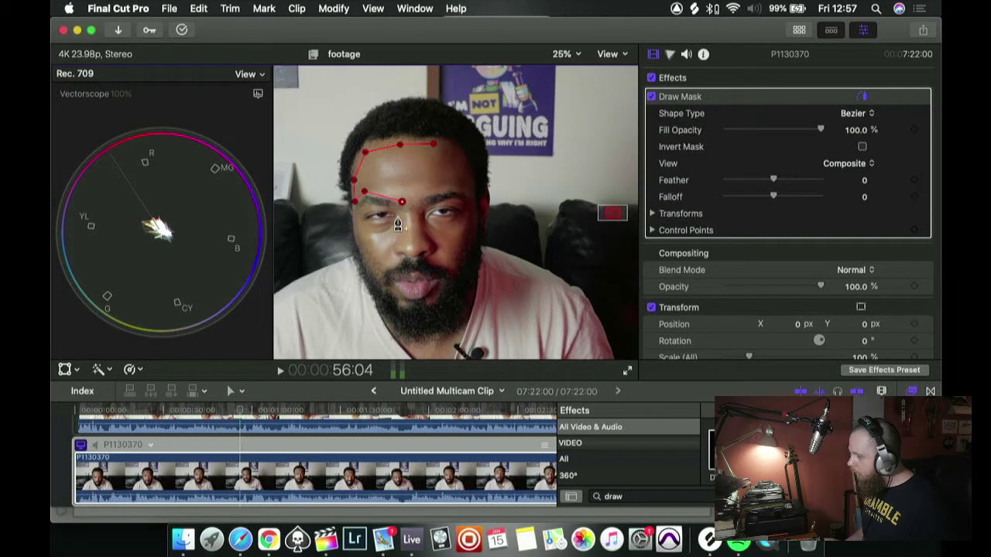
left_click(400, 219)
left_click(362, 226)
left_click(380, 264)
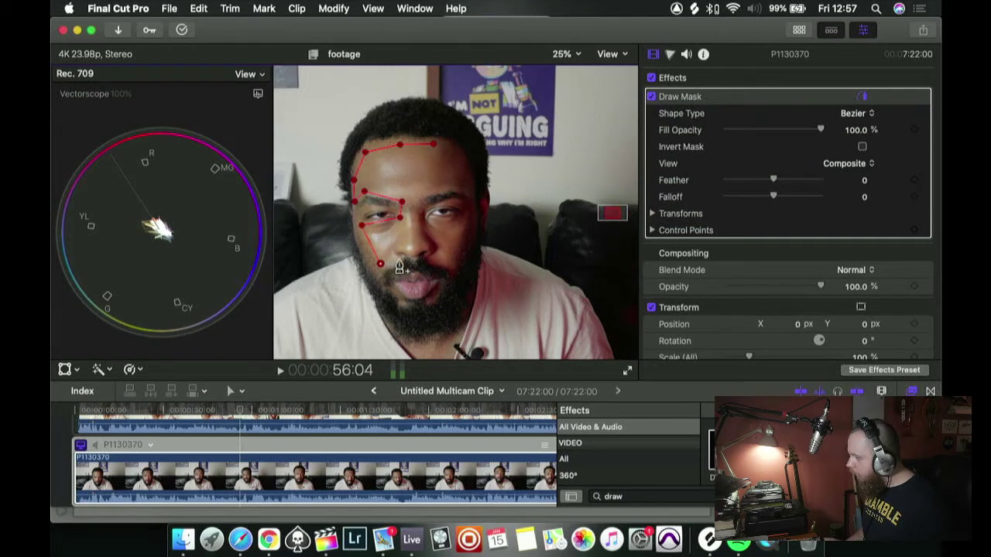
left_click(393, 246)
left_click(413, 251)
left_click(425, 248)
left_click(413, 202)
left_click(436, 190)
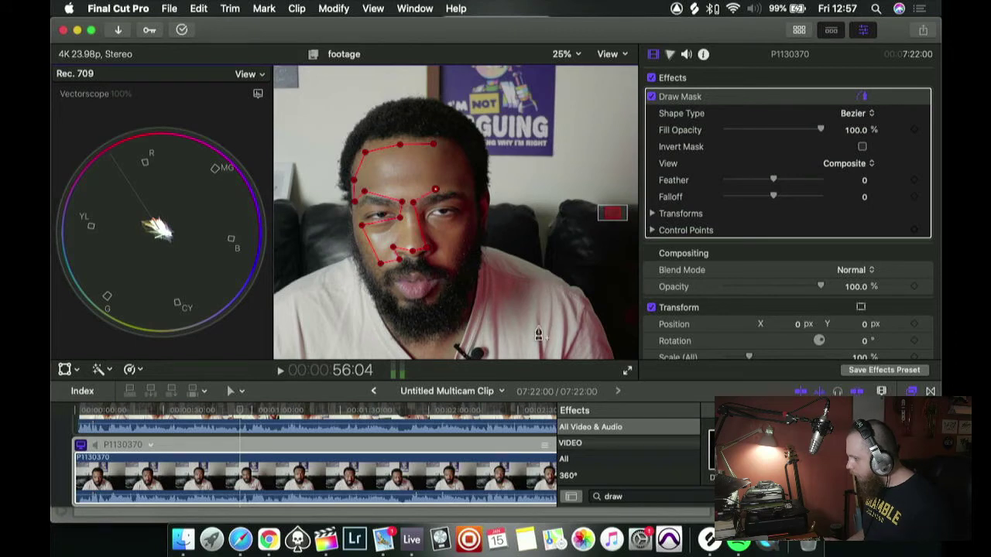
left_click(435, 150)
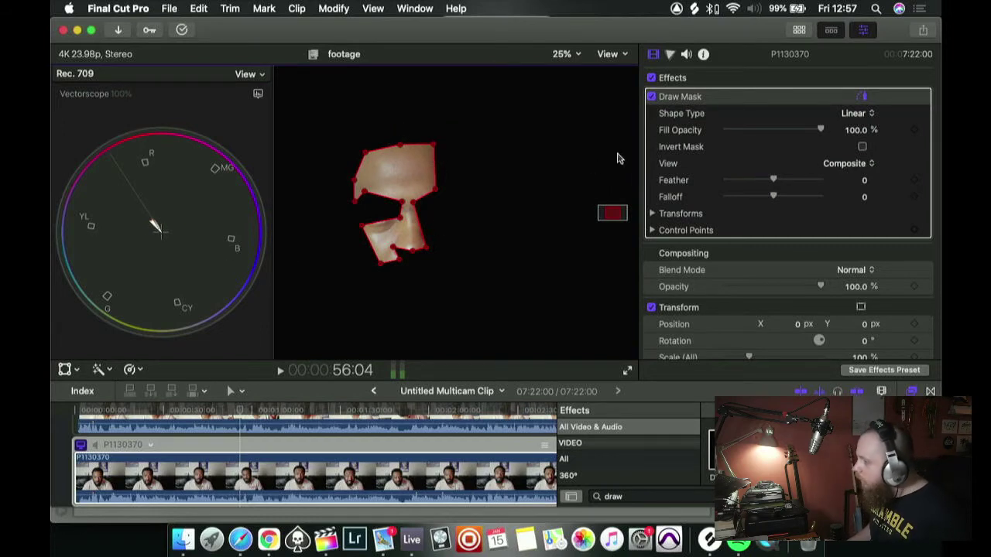
- Switch the video scope to the luma Waveform to examine the brightness of the masked skin
left_click(258, 95)
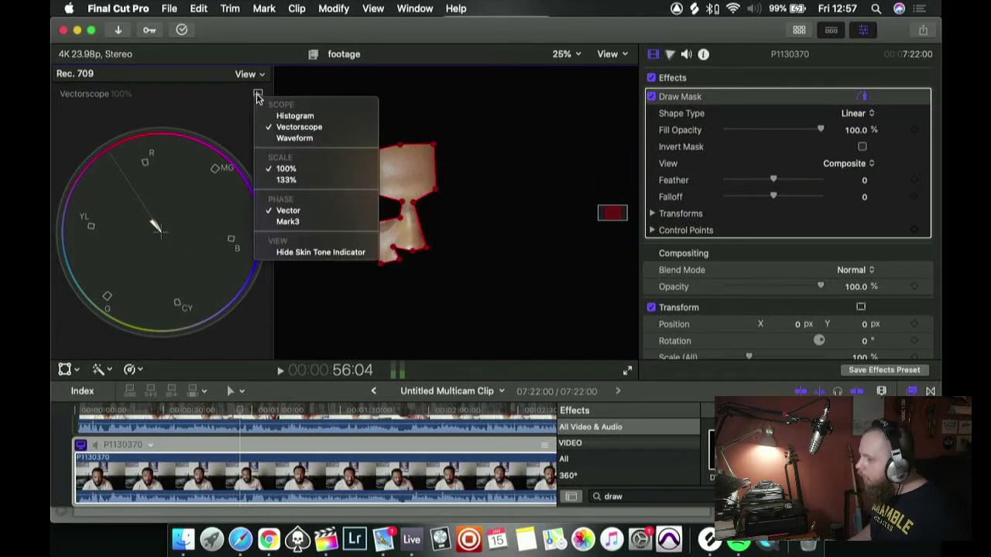
left_click(306, 137)
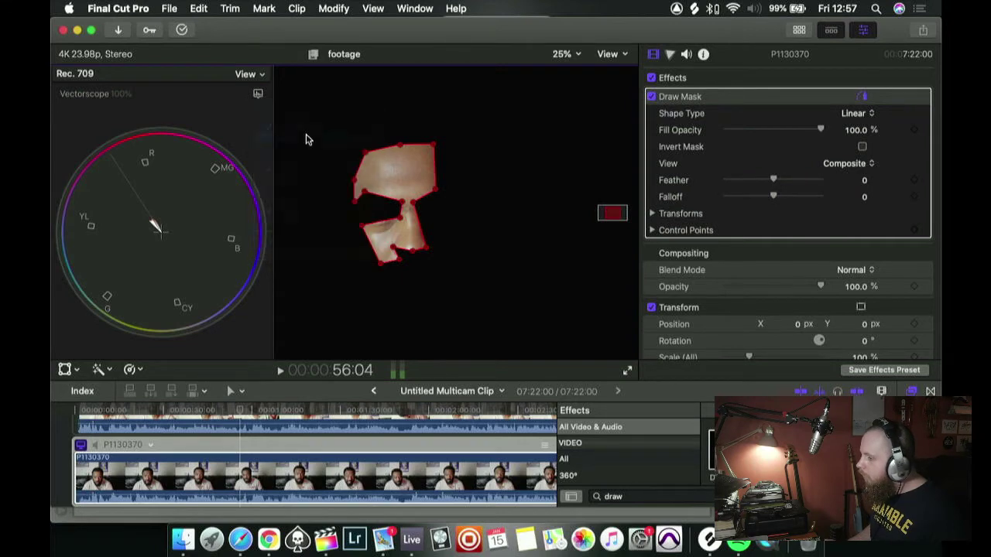
left_click_drag(111, 205, 482, 237)
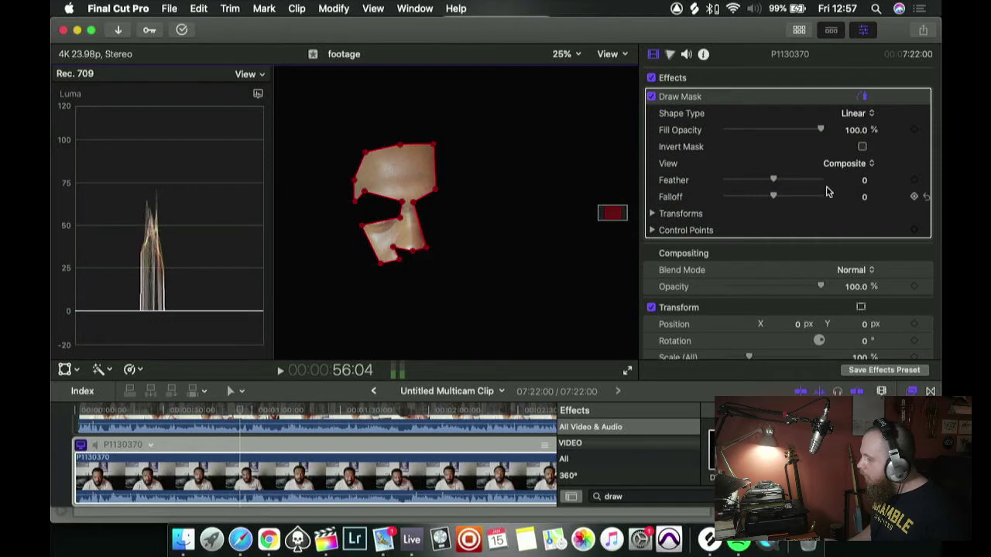
- Add a Color Wheels correction to P1130370 and raise the brightness of its highlights and midtones
left_click(670, 56)
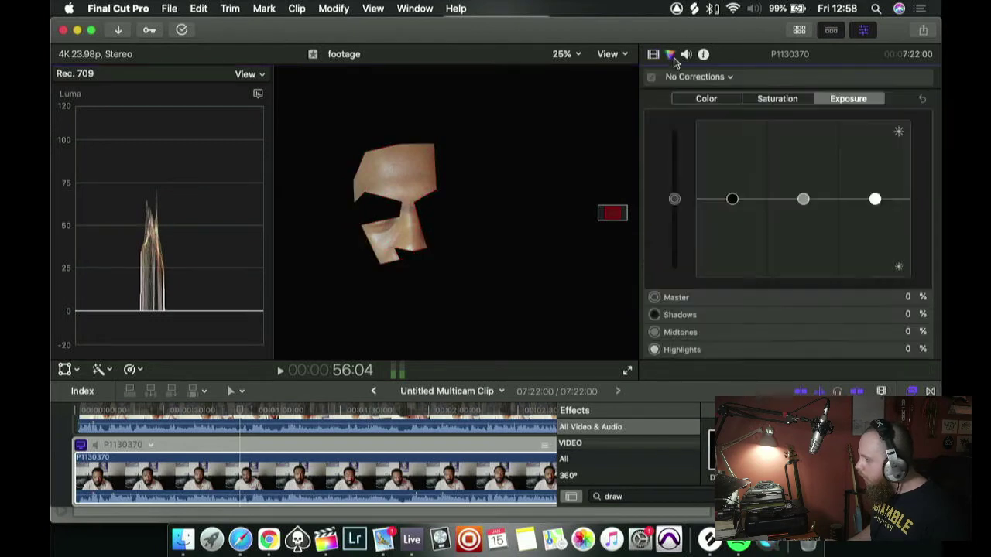
left_click(731, 77)
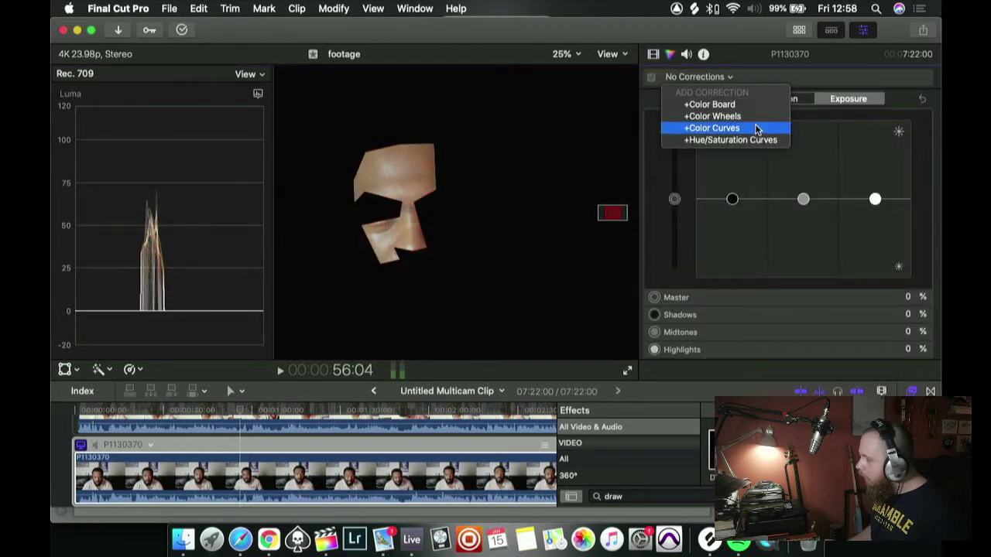
left_click(732, 117)
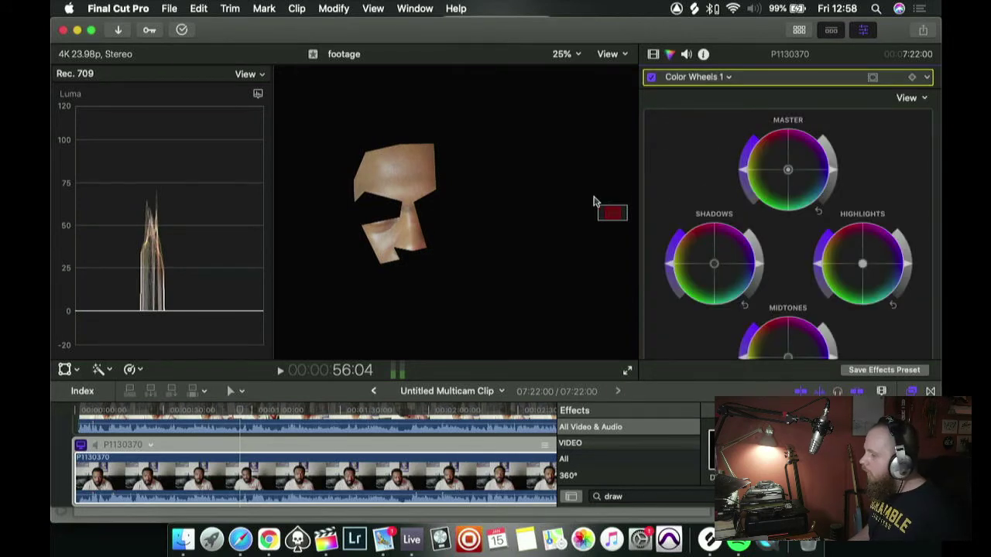
scroll(841, 214, "down", 2)
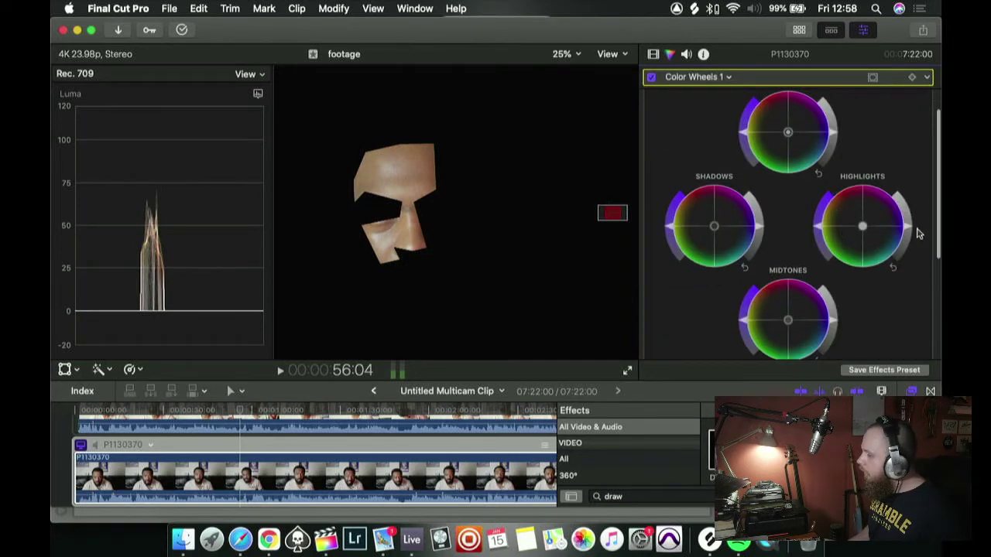
left_click_drag(908, 234, 908, 209)
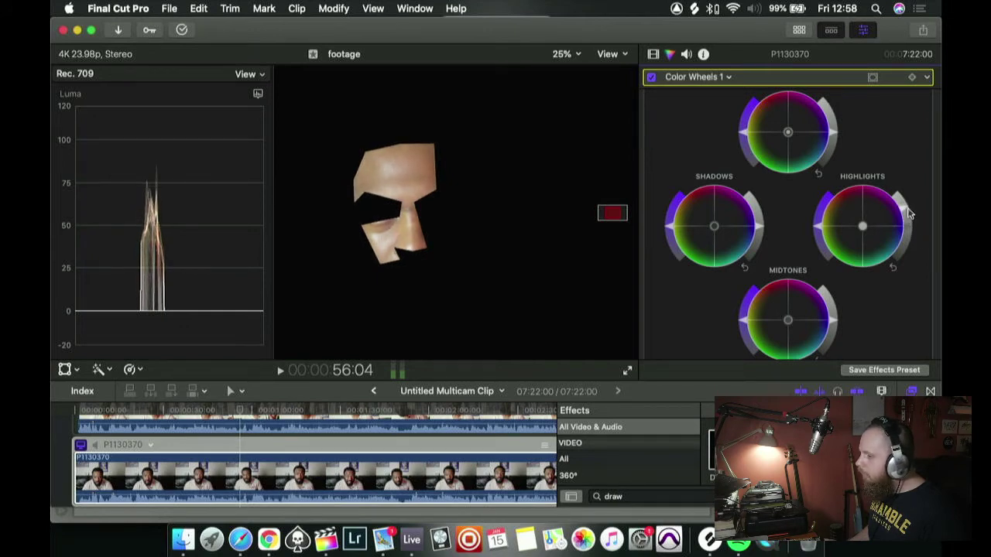
scroll(830, 309, "down", 2)
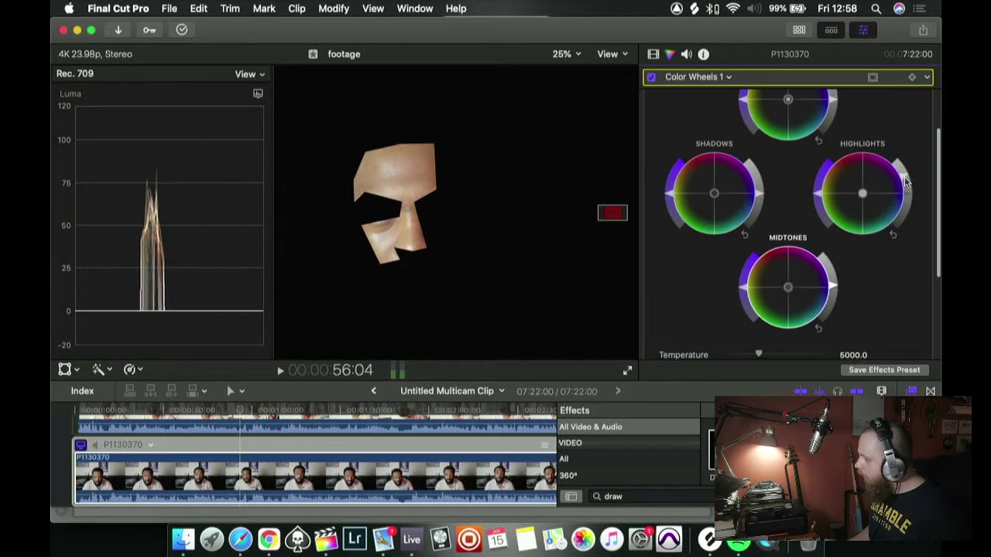
- Compare the masked skin's luma level with the P1000204 angle and switch the scope back to Vectorscope
scroll(904, 194, "up", 1)
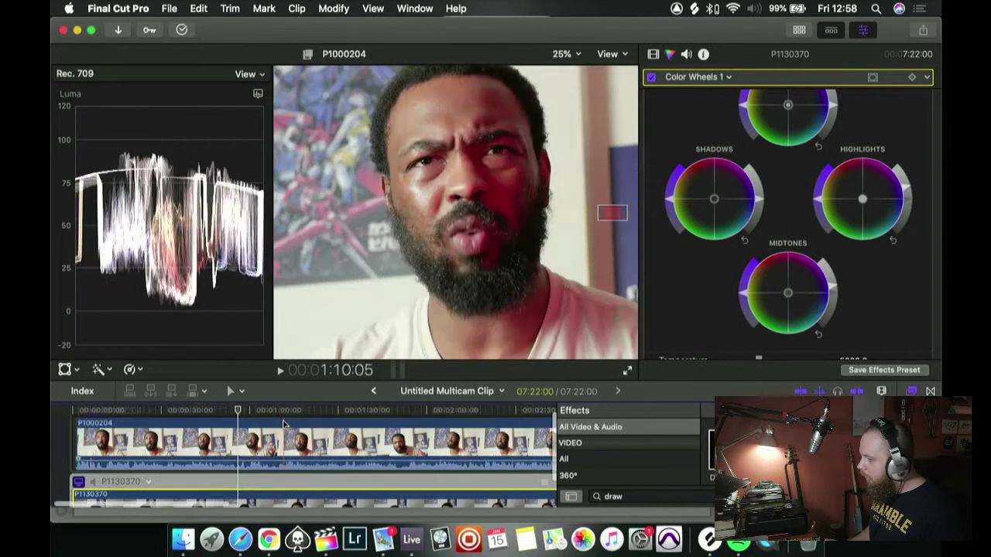
scroll(310, 472, "down", 2)
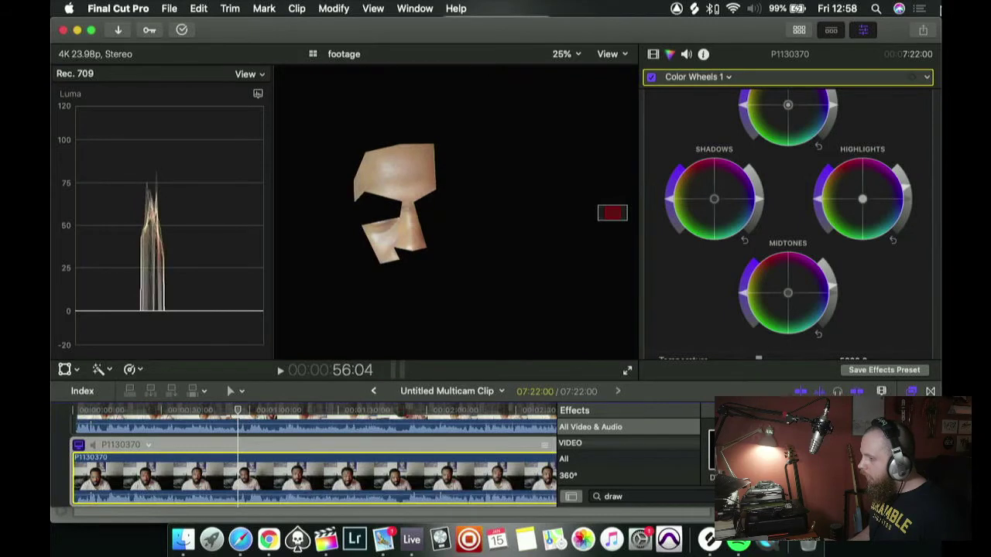
left_click(258, 92)
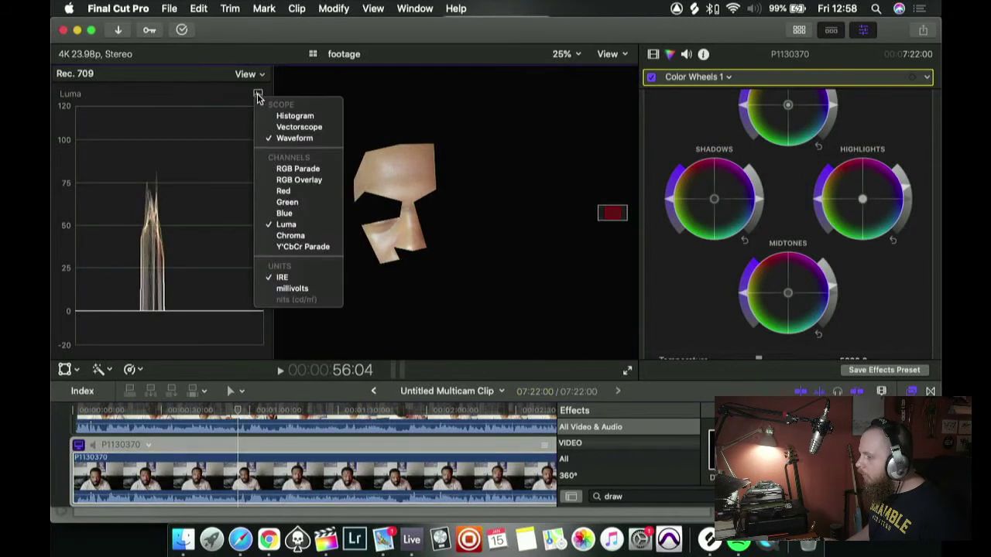
left_click(303, 127)
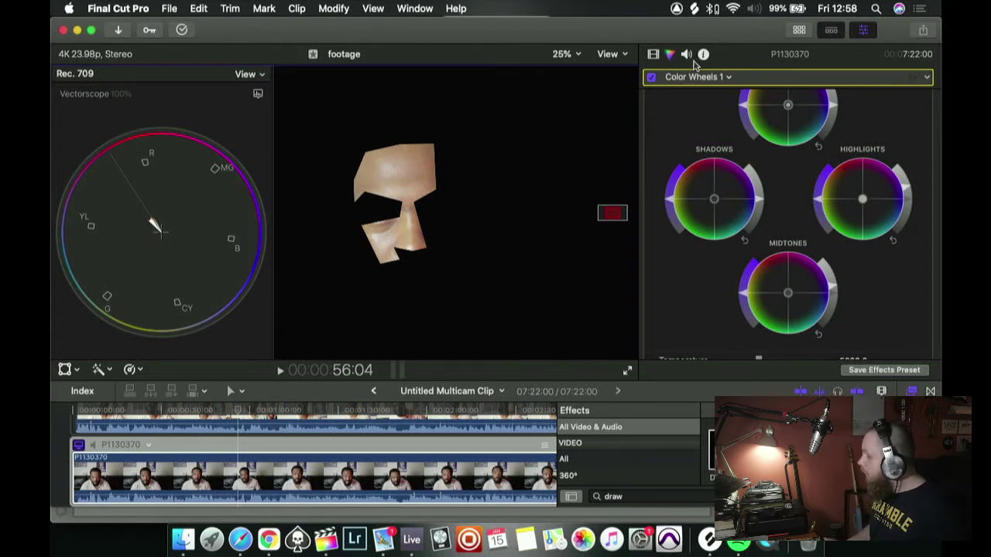
- Add Hue/Saturation Curves to P1130370, sample the masked forehead skin for Hue vs Hue and slightly shift the sampled orange hue
left_click(719, 77)
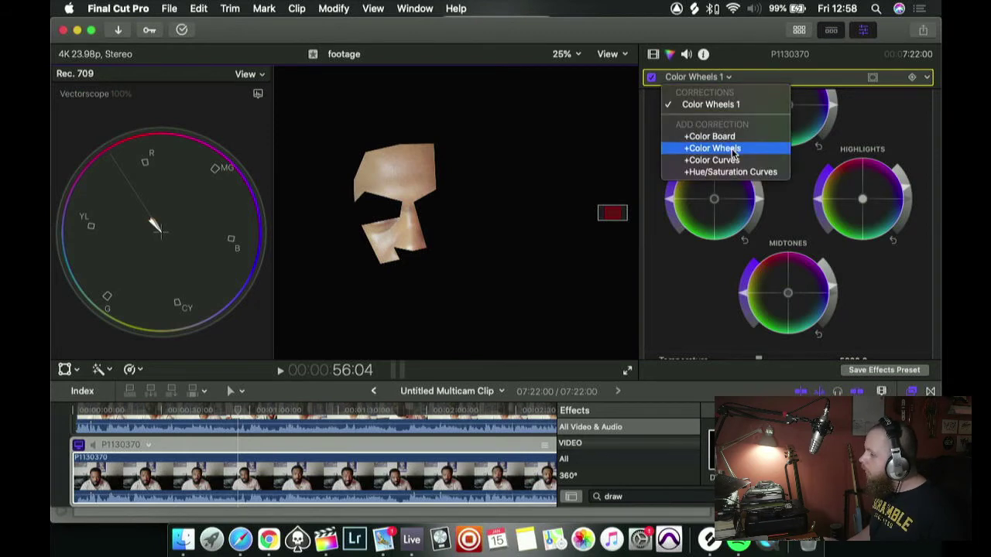
left_click(754, 172)
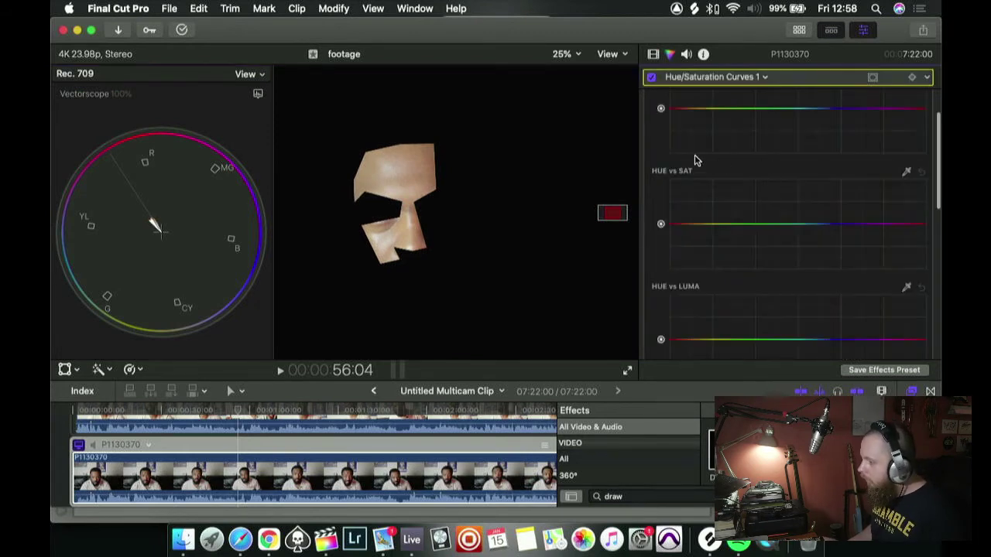
scroll(695, 161, "up", 2)
left_click(907, 123)
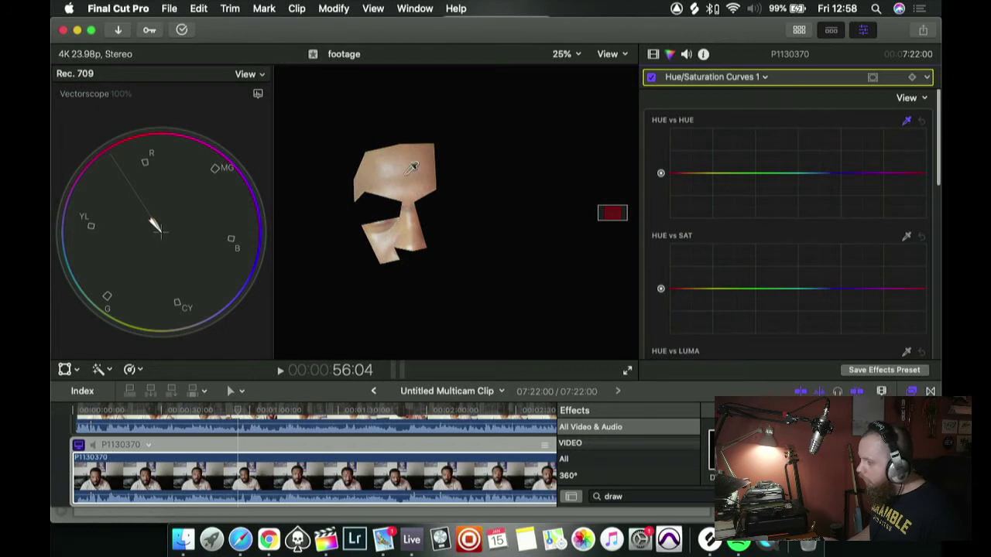
left_click(404, 166)
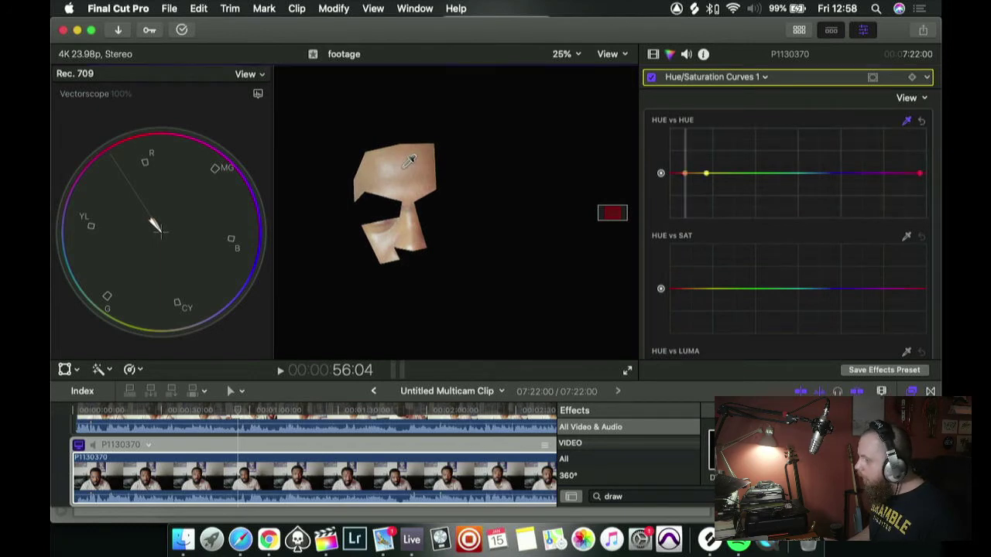
left_click(685, 174)
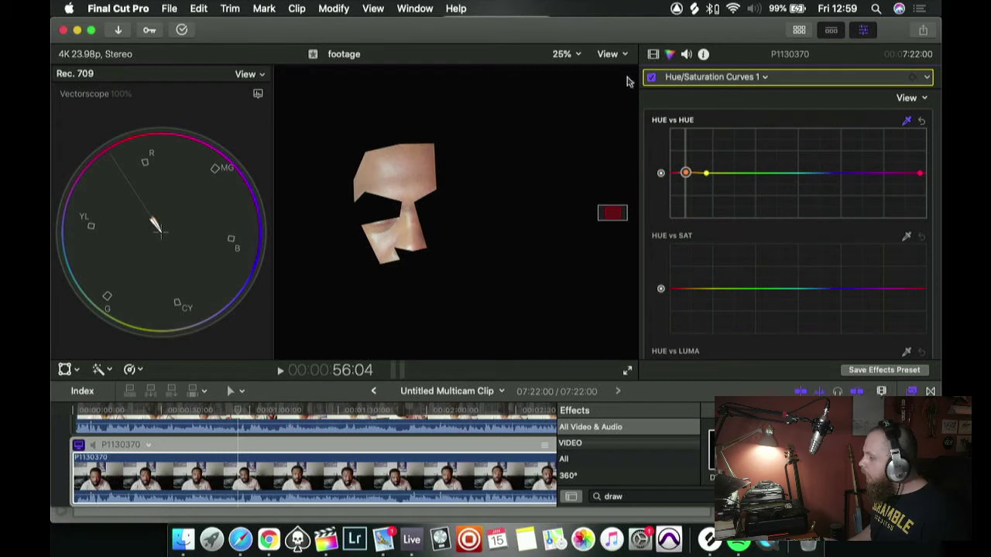
- Turn off P1130370's Draw Mask and compare its whole frame, fitted to the viewer, with the P1000204 angle
left_click(654, 54)
left_click(651, 97)
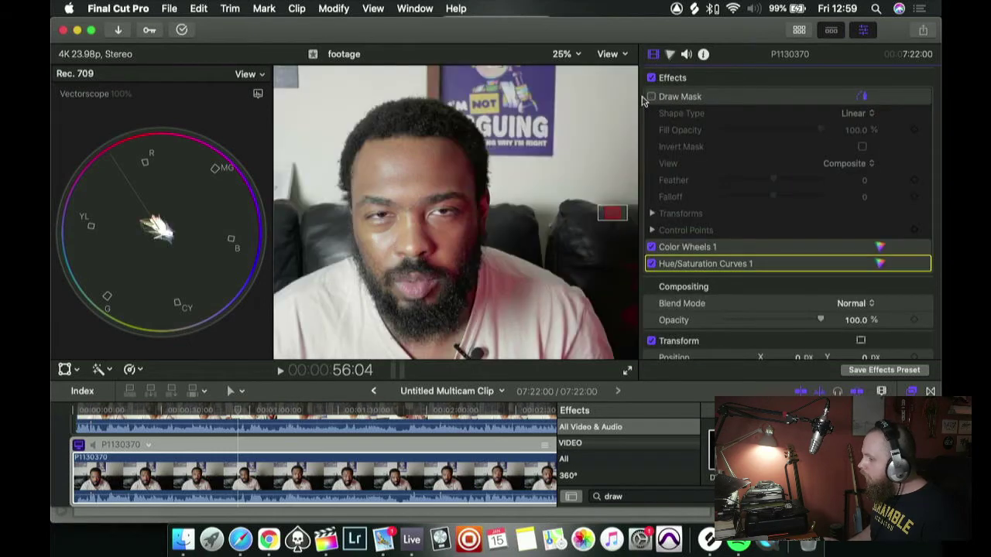
left_click(572, 57)
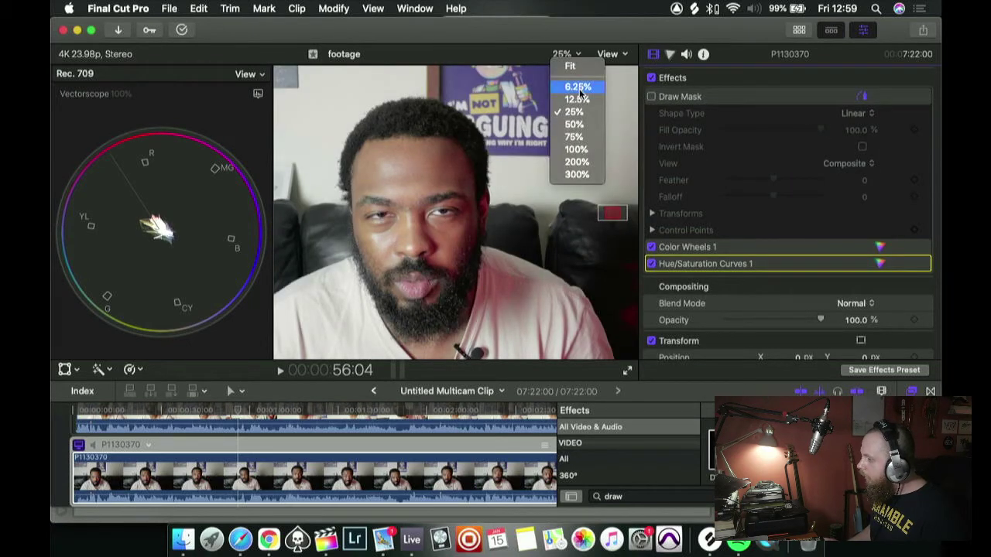
left_click(582, 70)
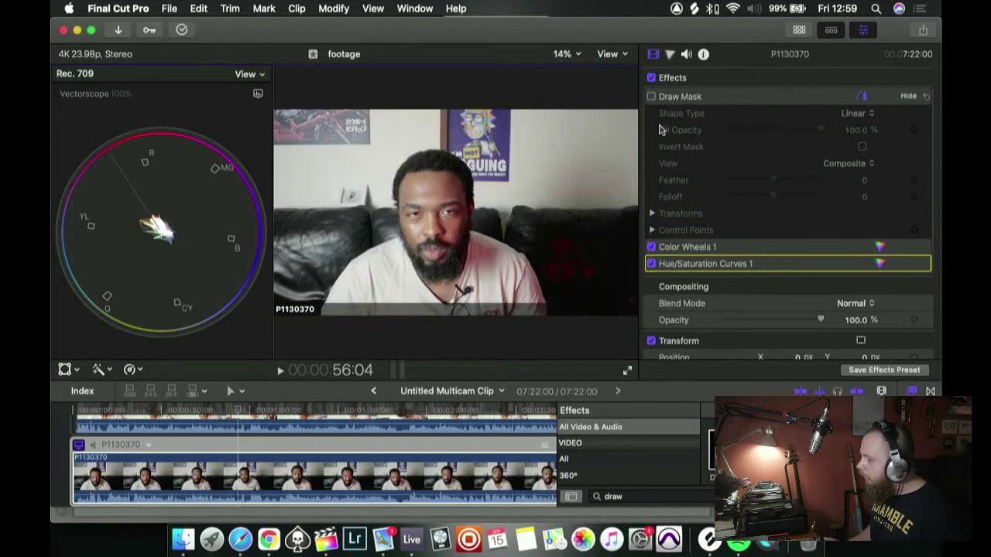
scroll(287, 433, "up", 2)
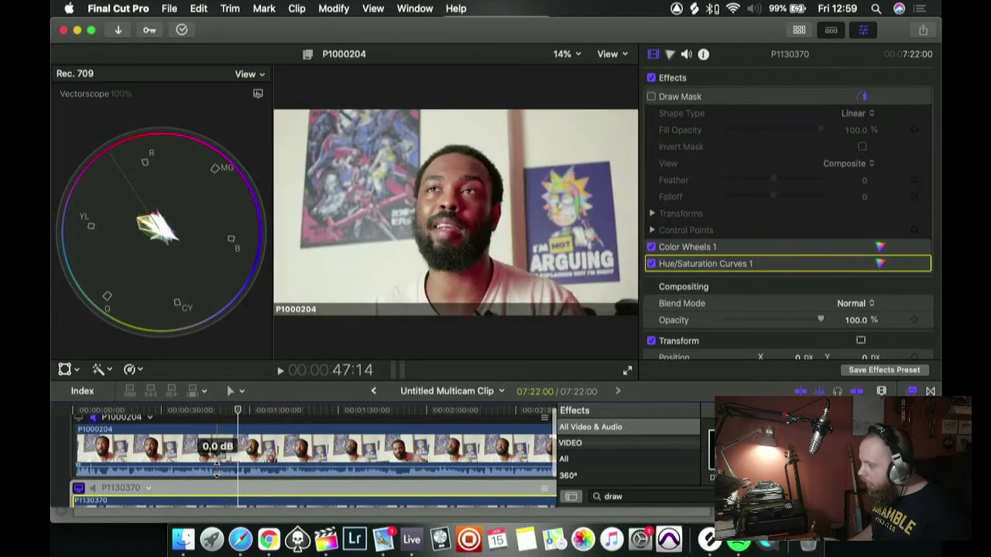
scroll(217, 476, "down", 2)
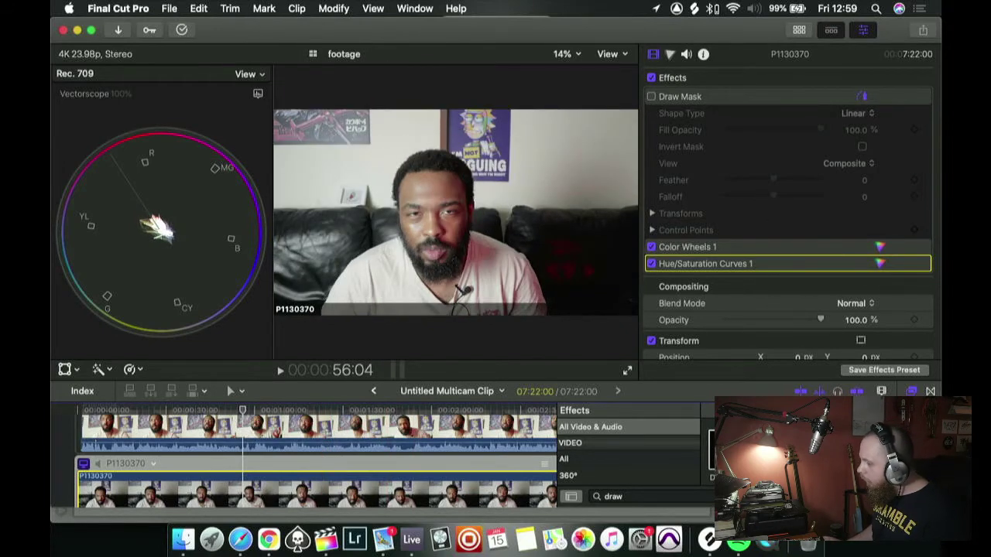
- Find the Custom LUT effect, apply it to P1130370 and choose the GH5 Cine-D - Correction LUT
left_click(613, 496)
left_click(709, 496)
left_click(699, 493)
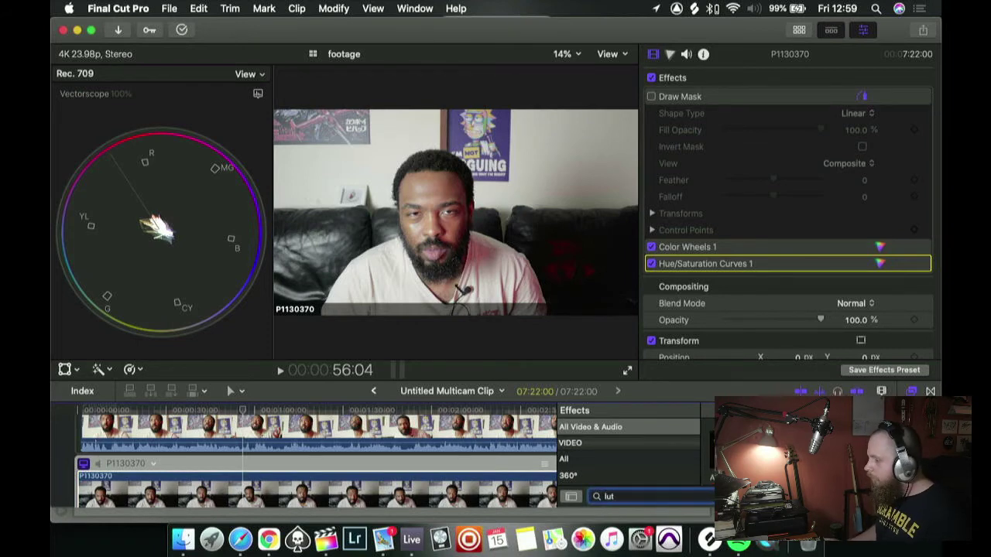
key("BackSpace")
key("BackSpace")
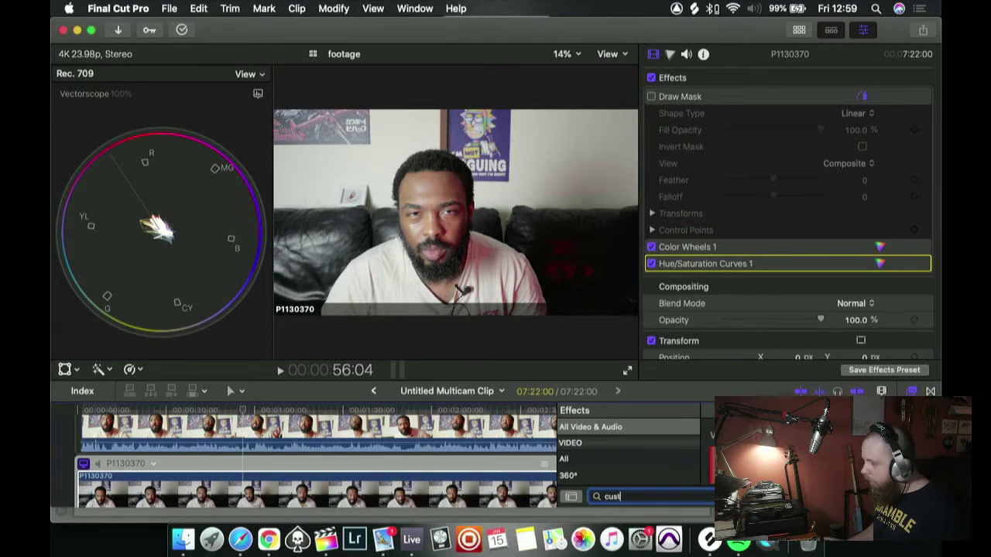
left_click(469, 489)
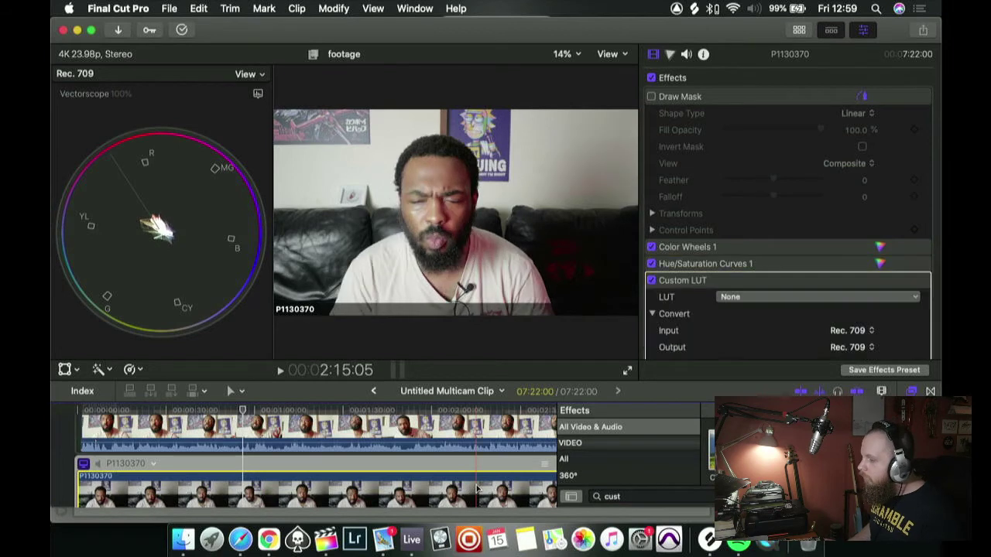
left_click(771, 297)
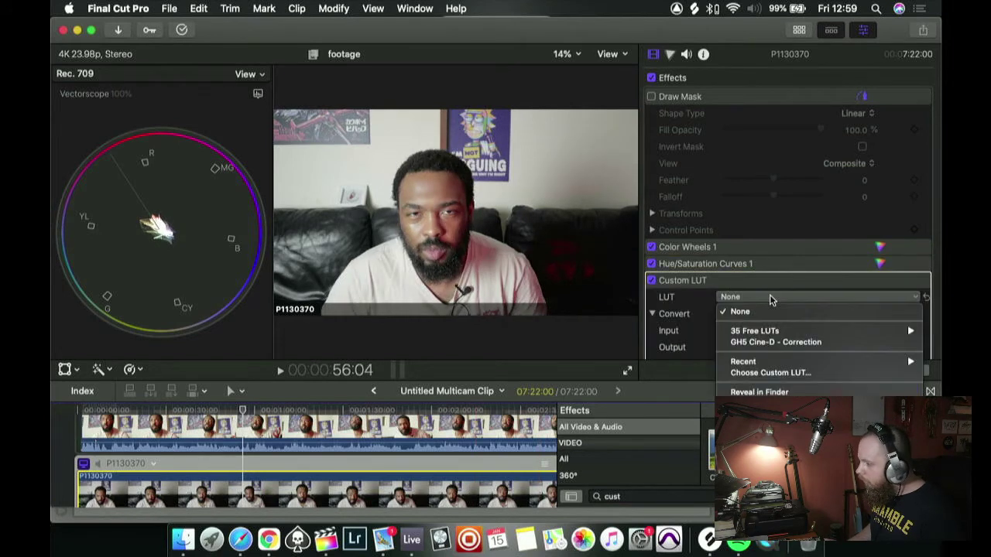
left_click(776, 342)
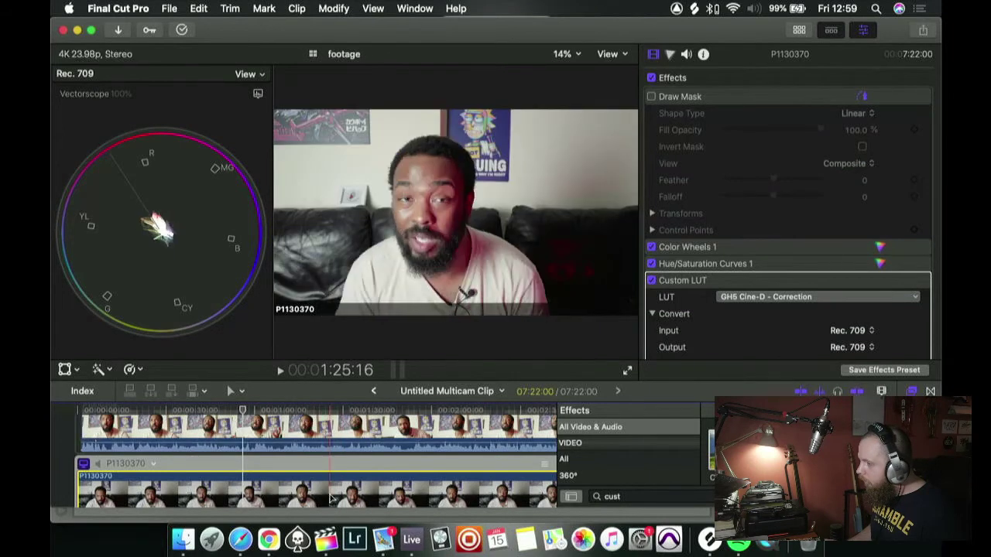
- Set the Custom LUT mix on P1130370 to 0.63 and compare the result with the P1000204 angle
left_click(70, 428)
key("space")
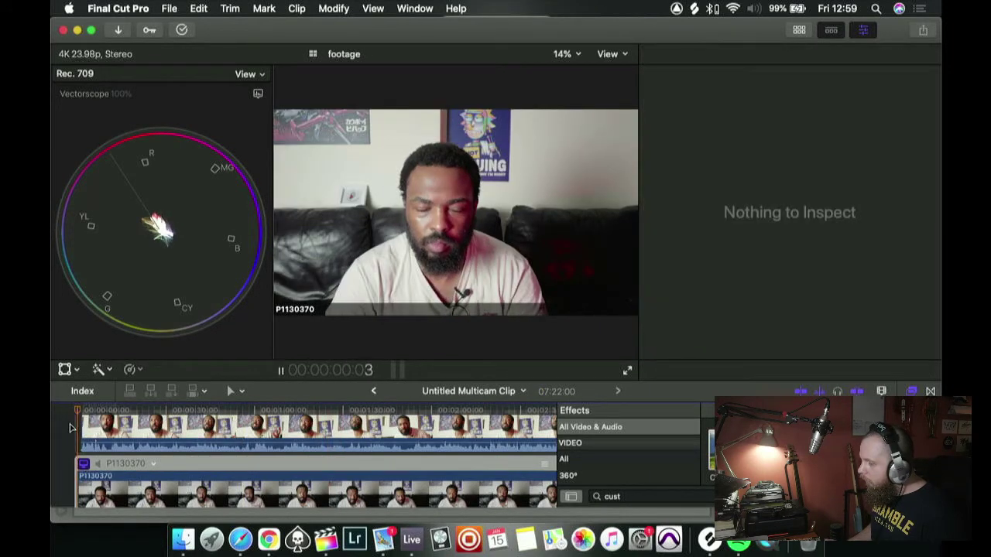
key("space")
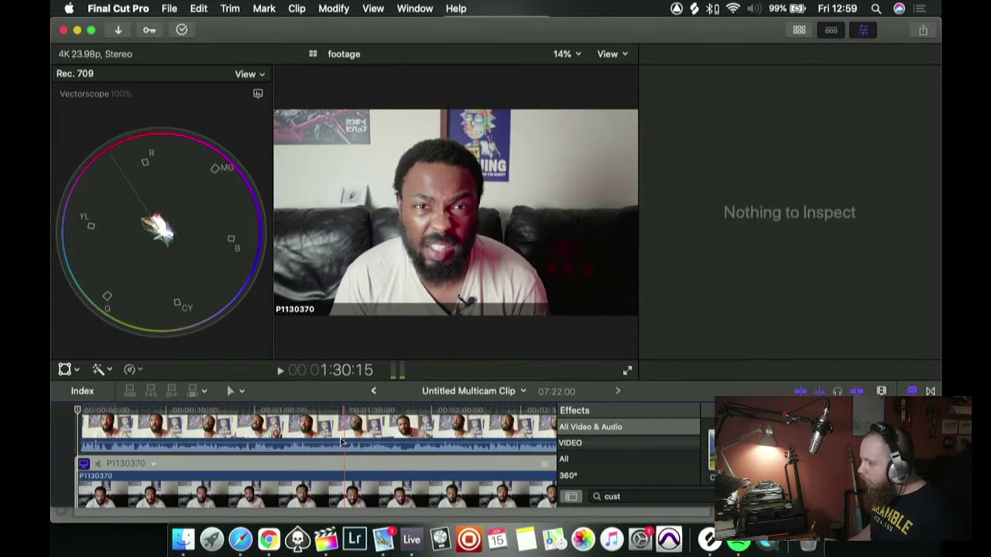
left_click(363, 481)
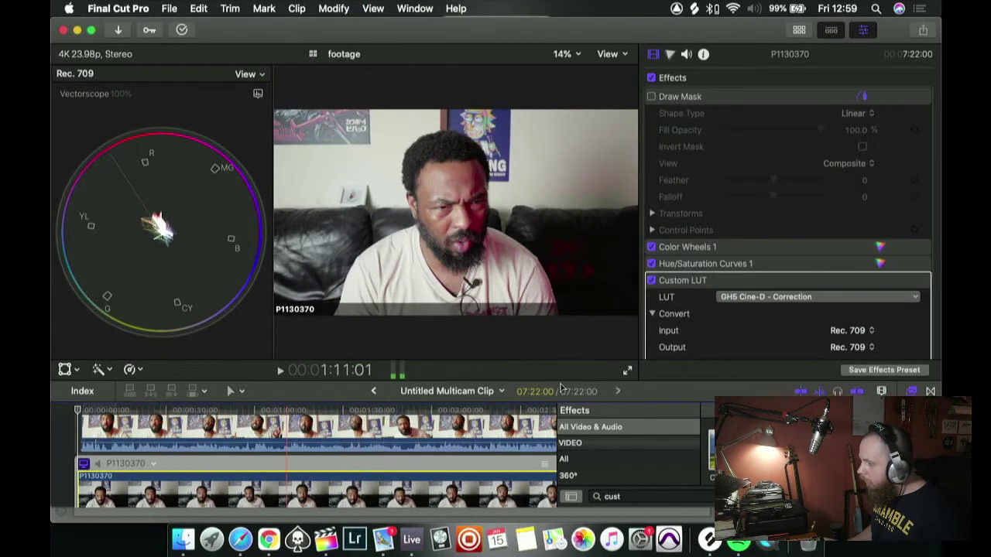
scroll(799, 332, "down", 2)
left_click_drag(822, 314, 788, 318)
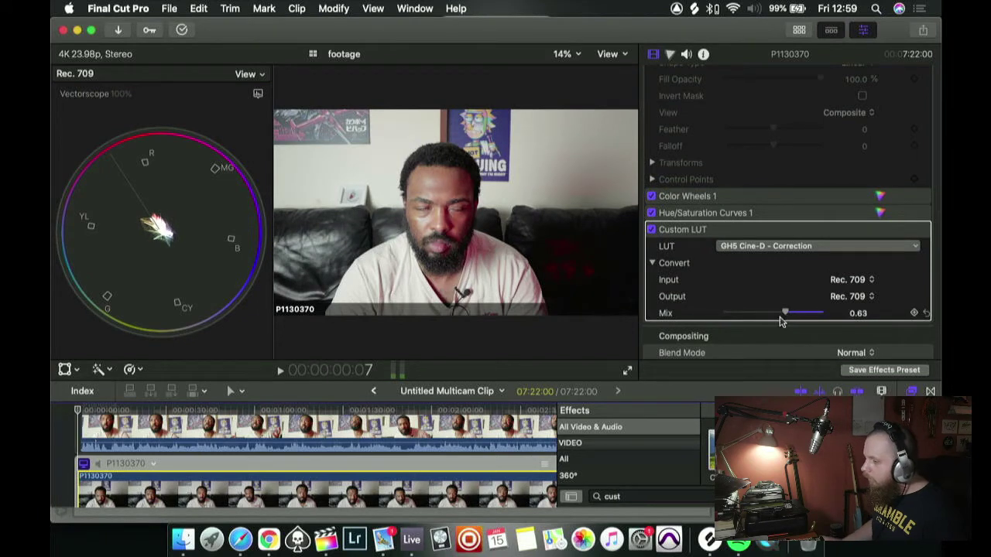
scroll(238, 442, "up", 2)
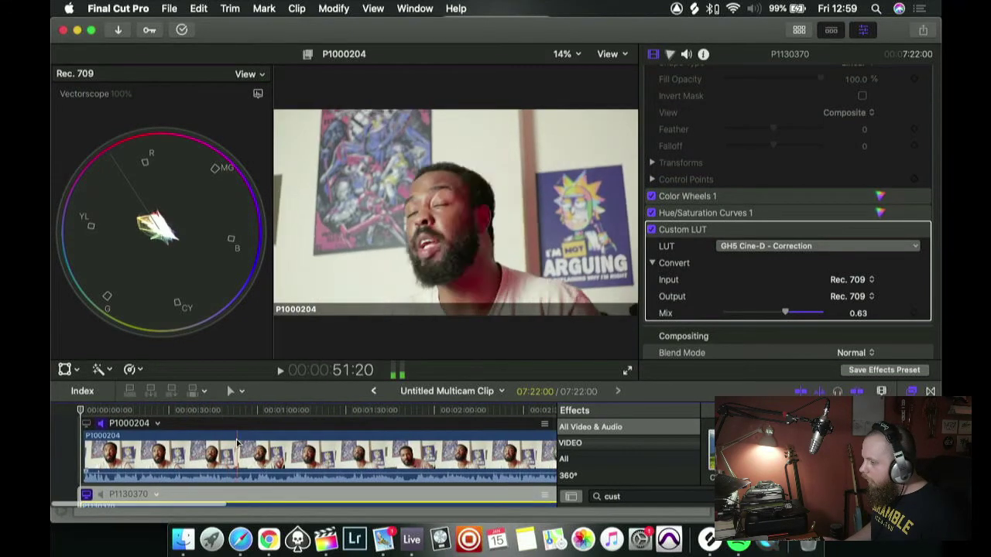
scroll(238, 445, "down", 2)
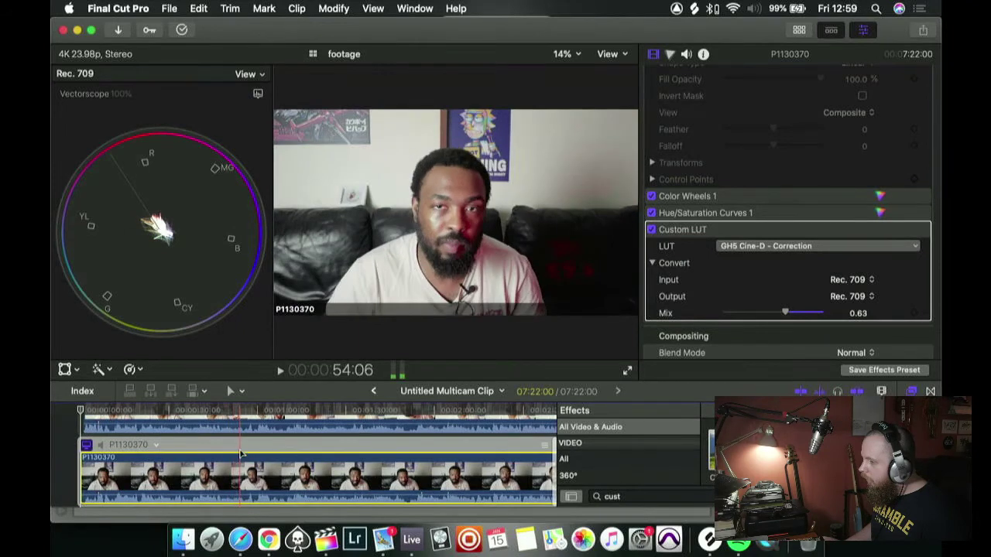
scroll(246, 442, "down", 1)
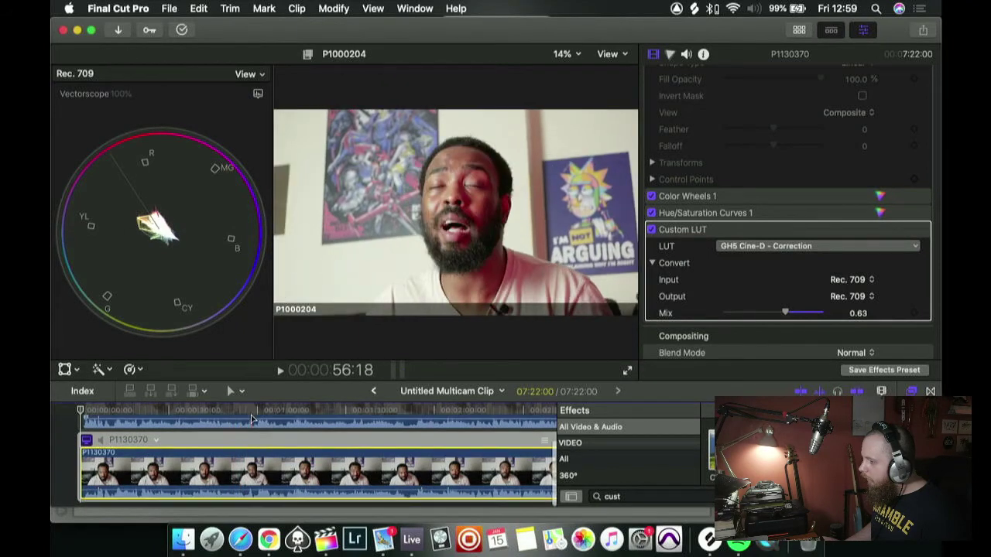
scroll(253, 434, "up", 1)
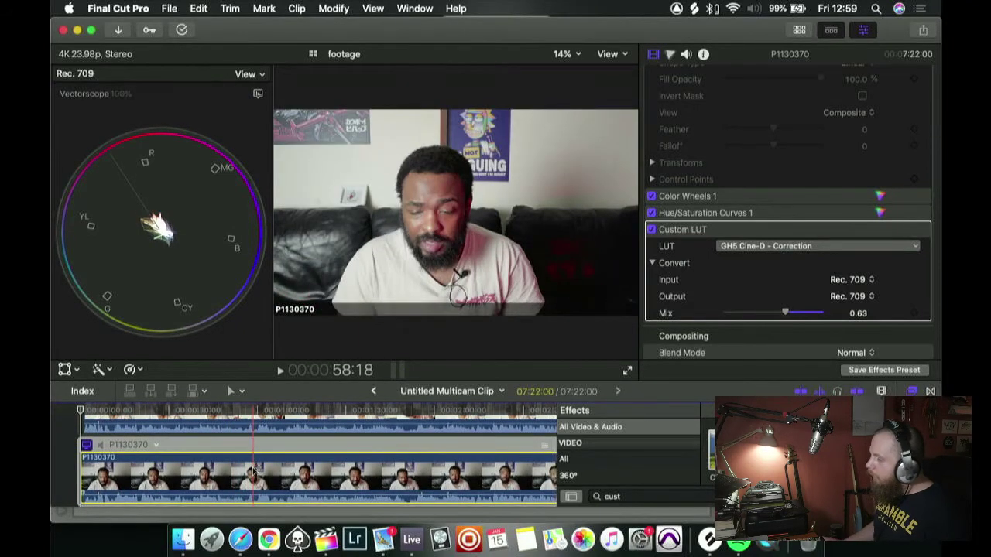
- Slightly raise the master brightness in P1130370's existing Color Wheels correction and compare the exposure with P1000204
left_click(671, 56)
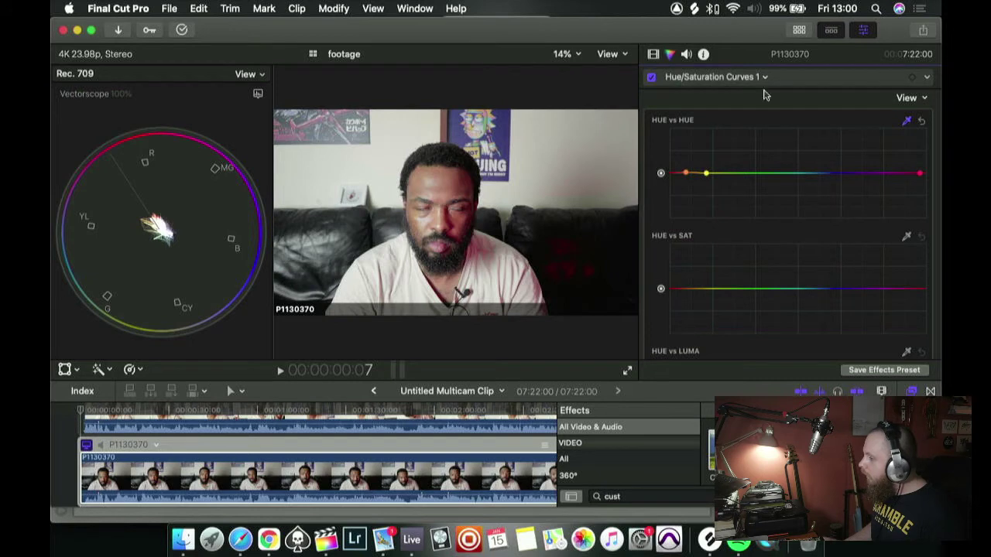
left_click(928, 79)
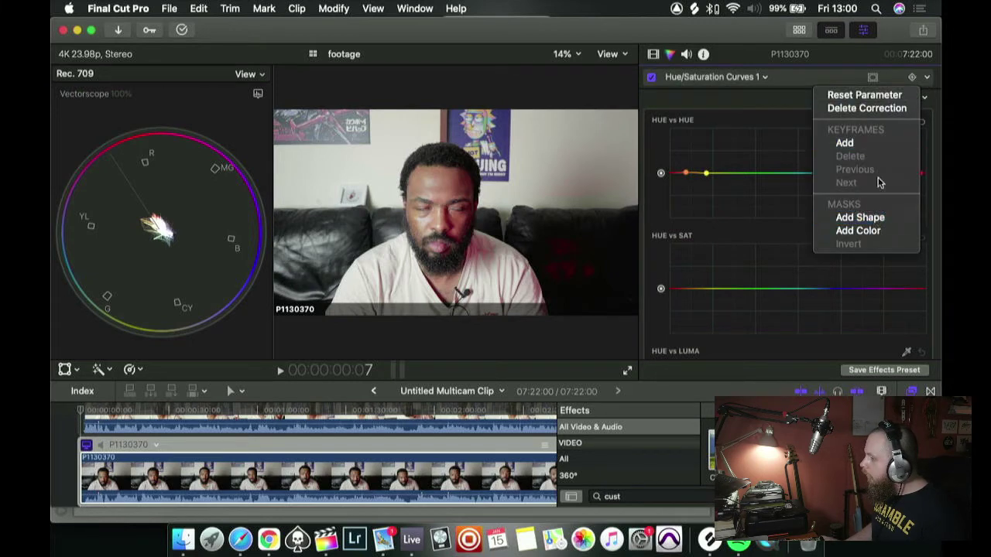
left_click(792, 82)
left_click(761, 77)
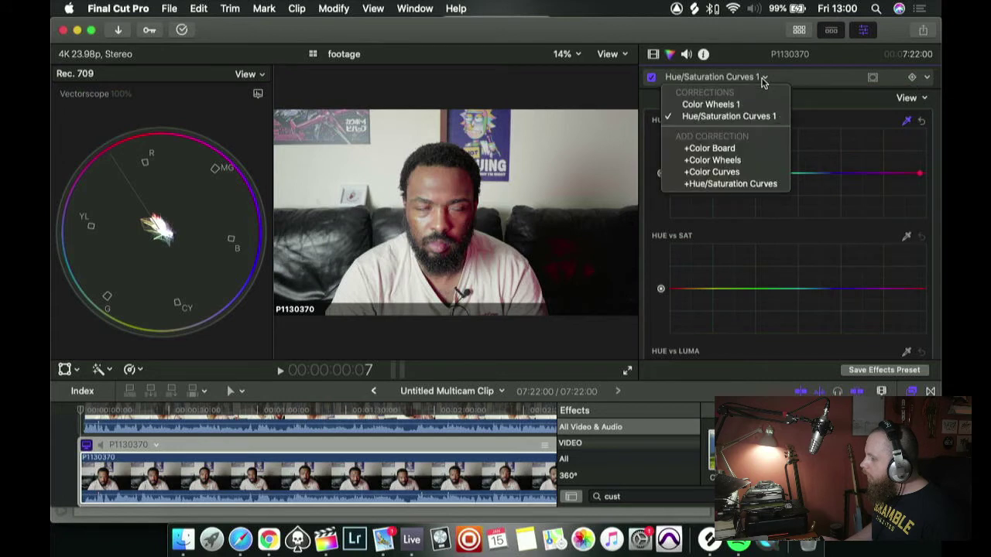
left_click(724, 106)
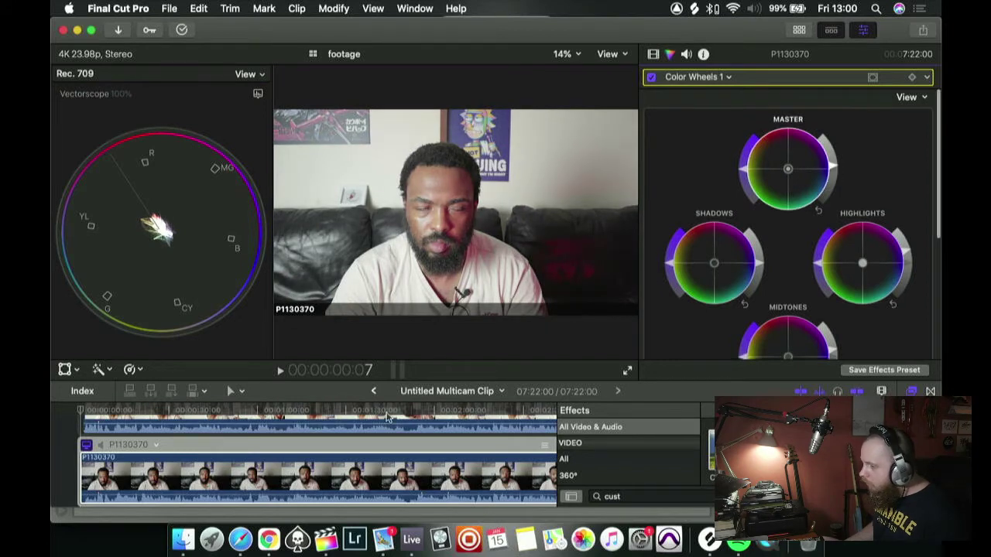
scroll(298, 461, "up", 2)
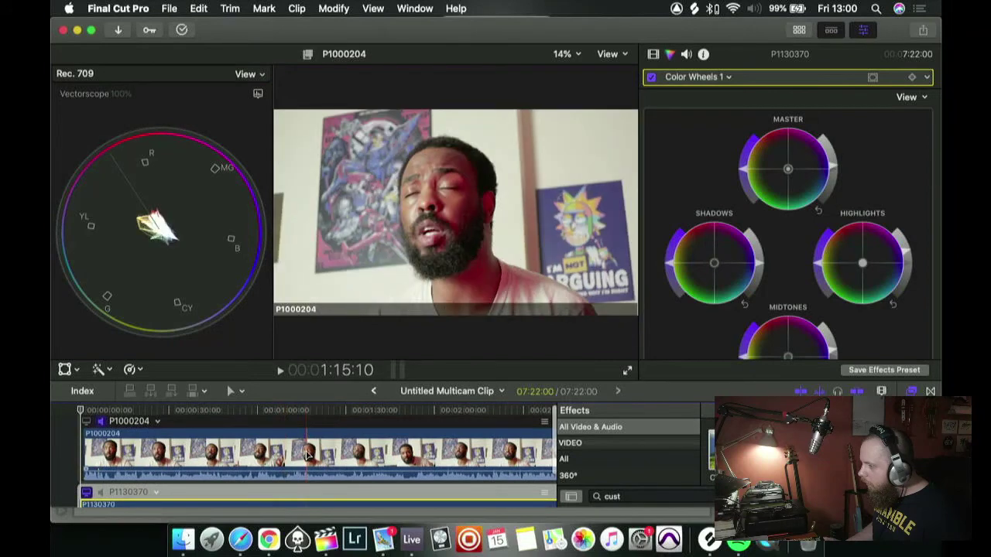
scroll(379, 455, "down", 2)
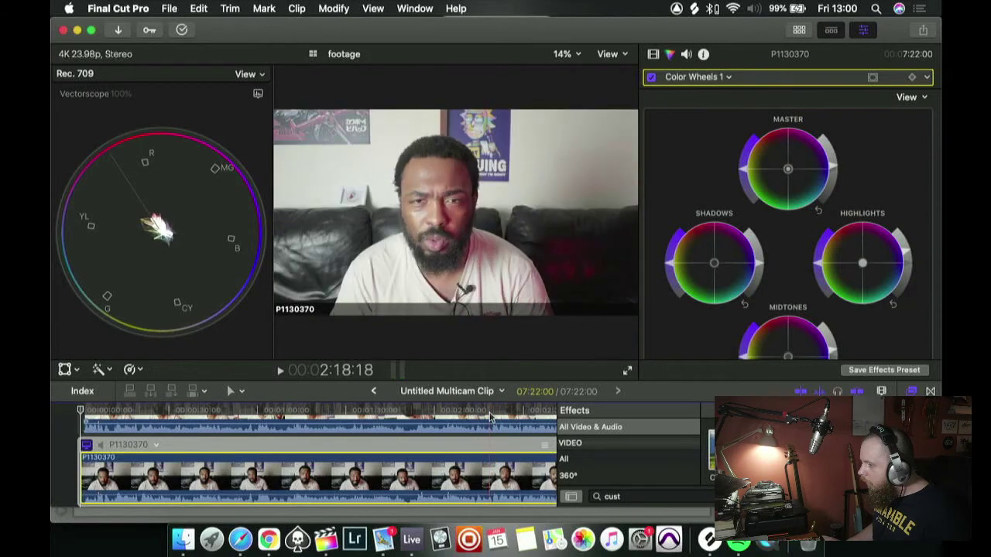
scroll(453, 496, "up", 3)
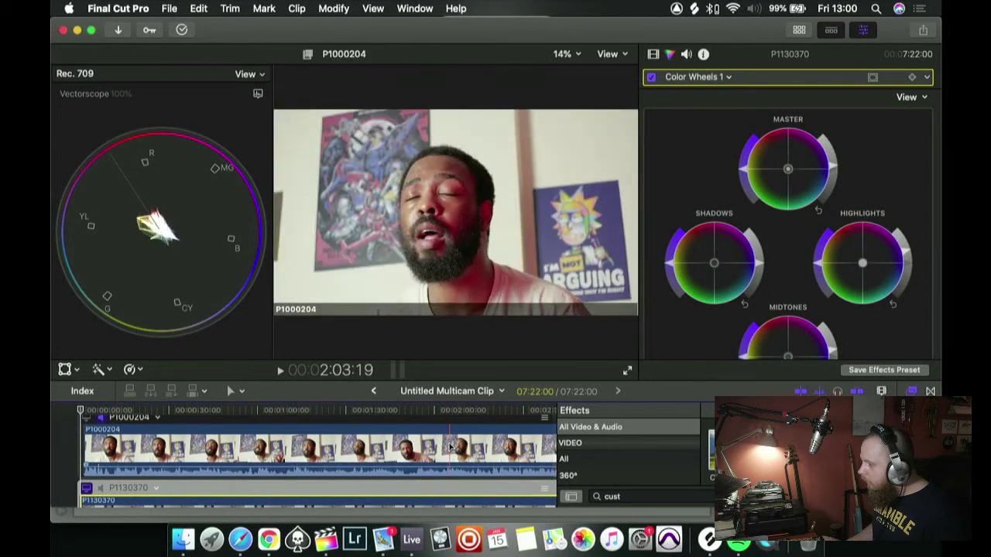
- Add a Color Wheels correction to P1000204, slightly lower its master brightness and compare both angles
scroll(449, 446, "down", 1)
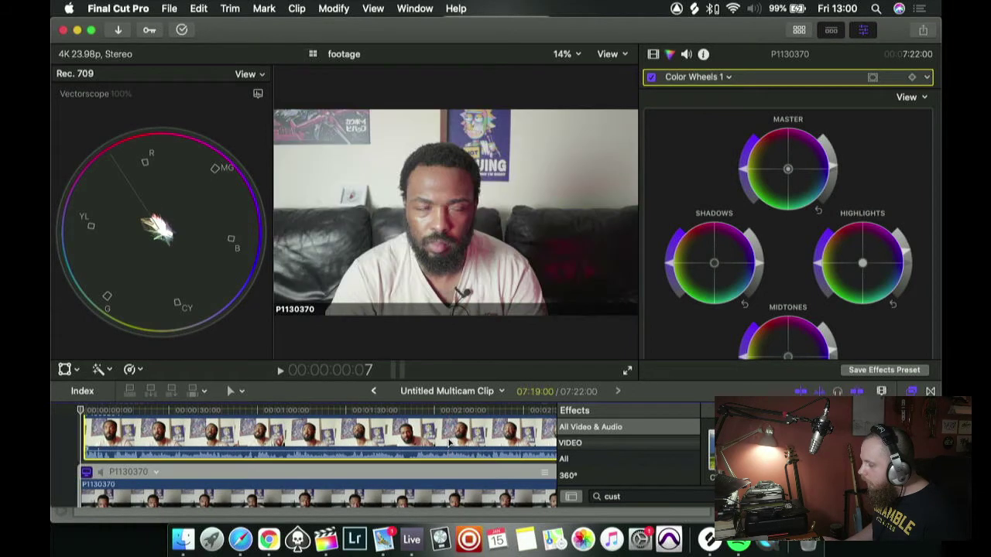
left_click(443, 439)
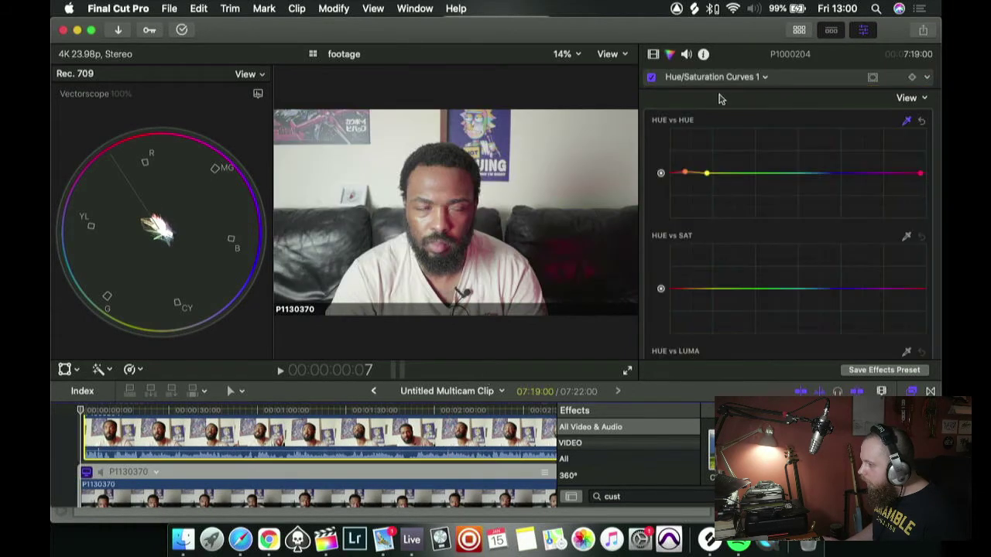
left_click(763, 78)
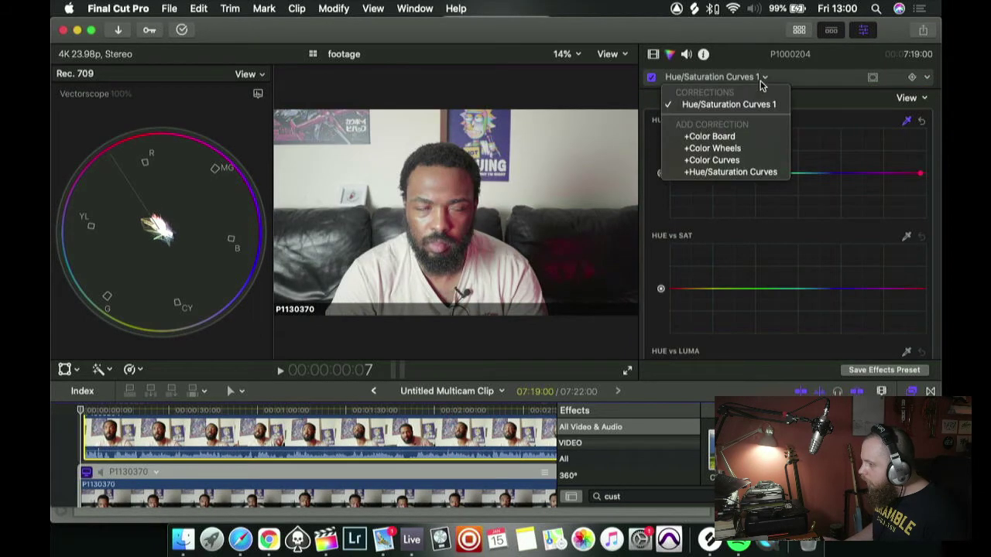
left_click(748, 150)
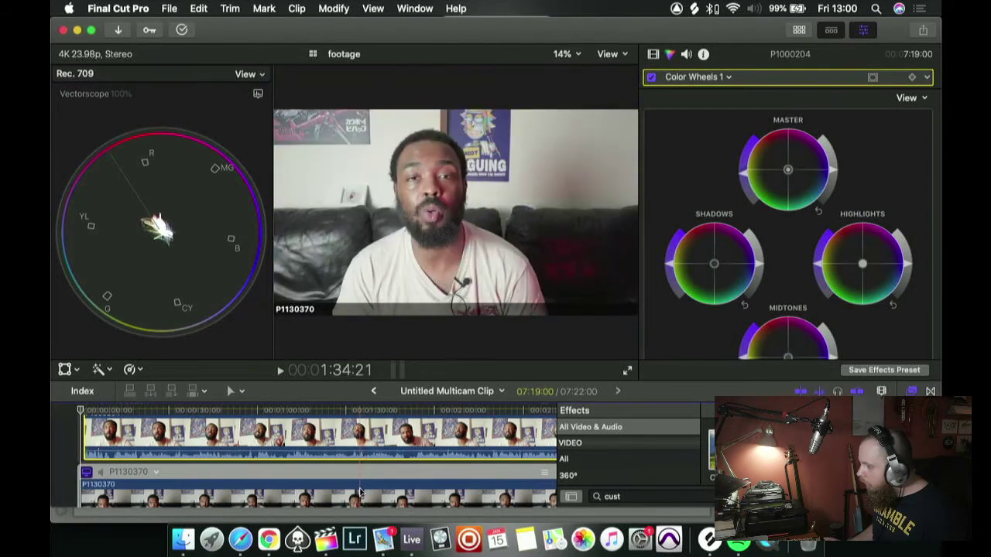
key("space")
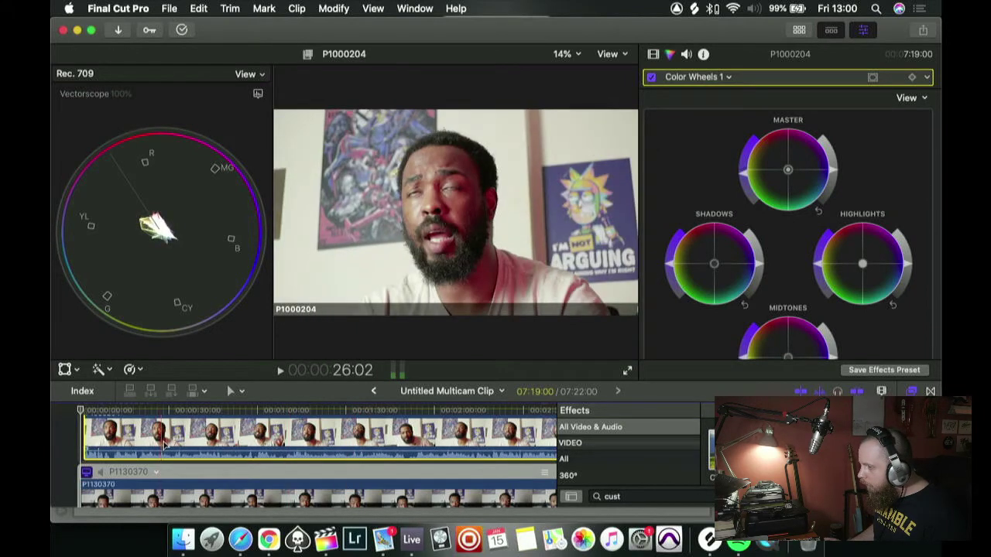
- Return to the hooker vs chandler project and play the edit from its start to check how the two angles match
left_click(373, 391)
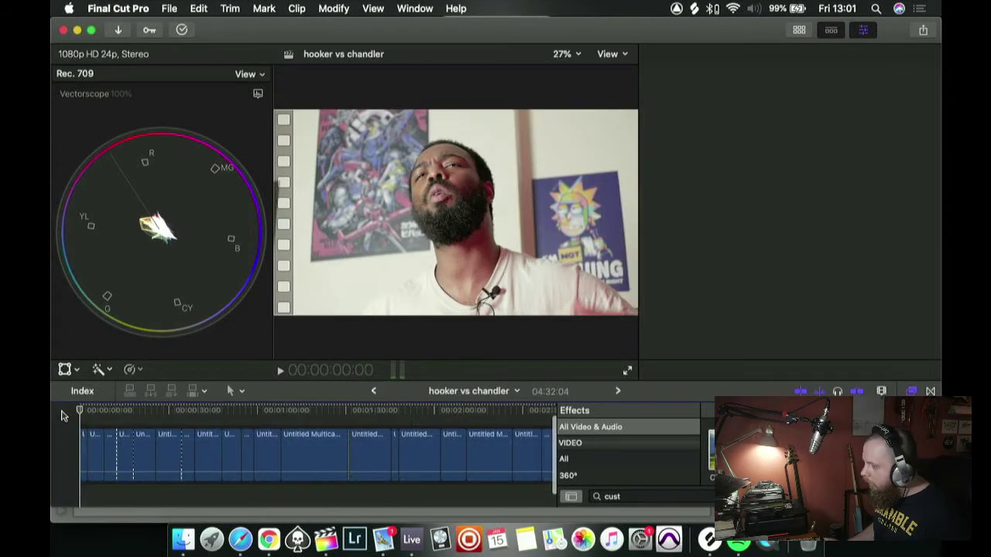
key("space")
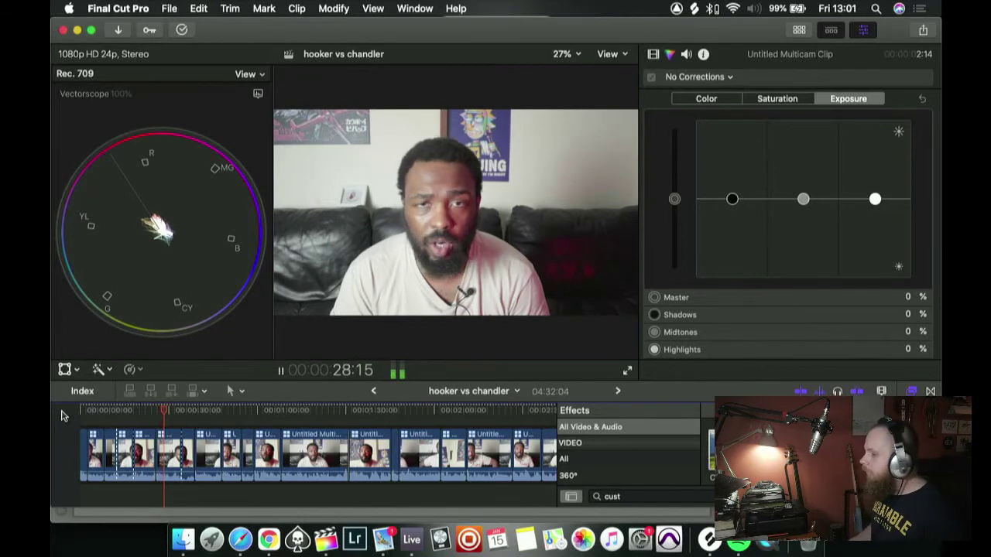
key("space")
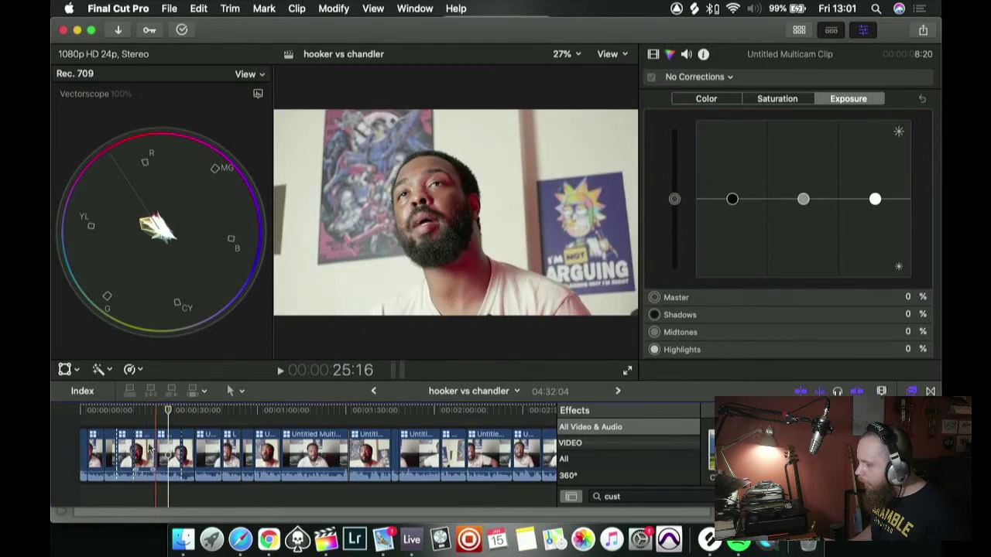
- Open the multicam clip again and compare the P1000204 and P1130370 angles around the same moments
double_click(166, 440)
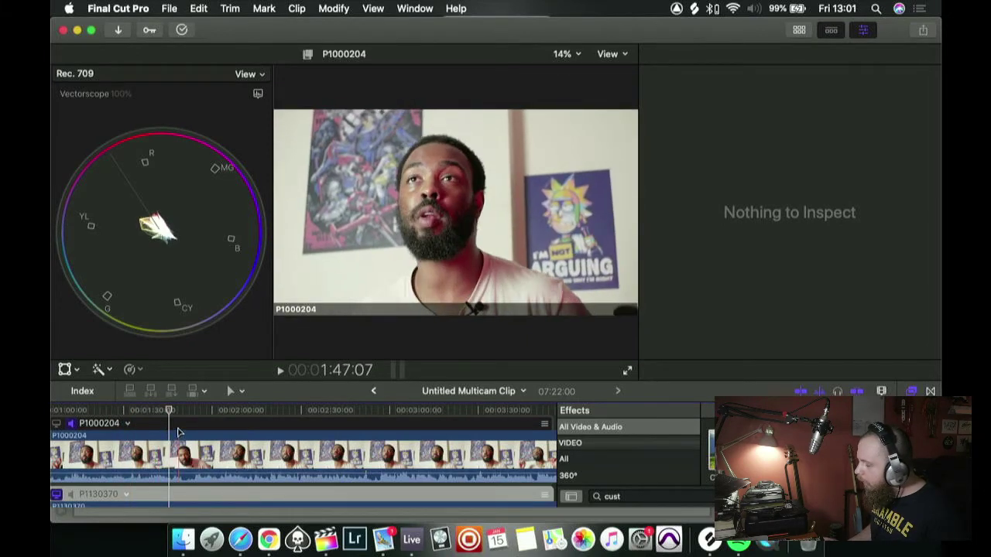
left_click(178, 461)
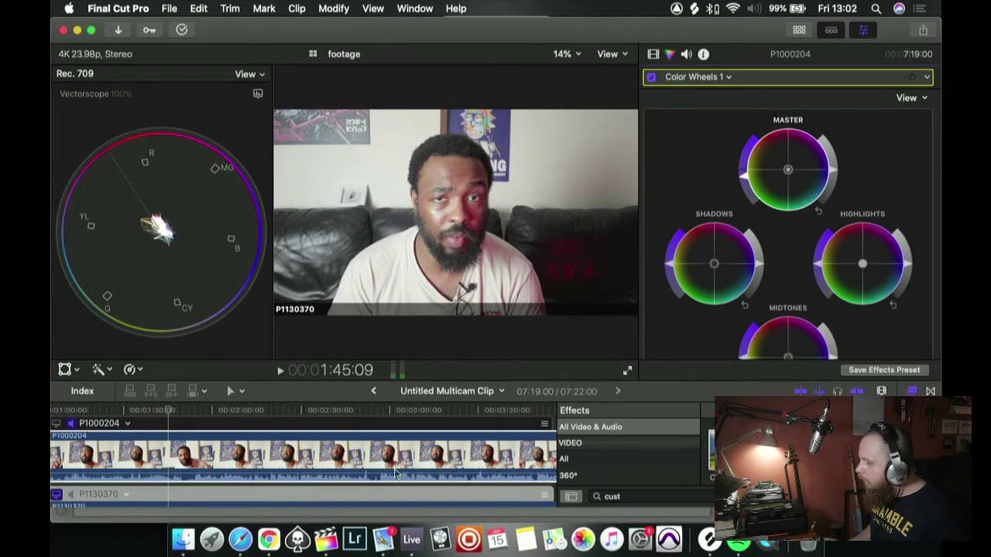
scroll(326, 468, "down", 2)
left_click(170, 478)
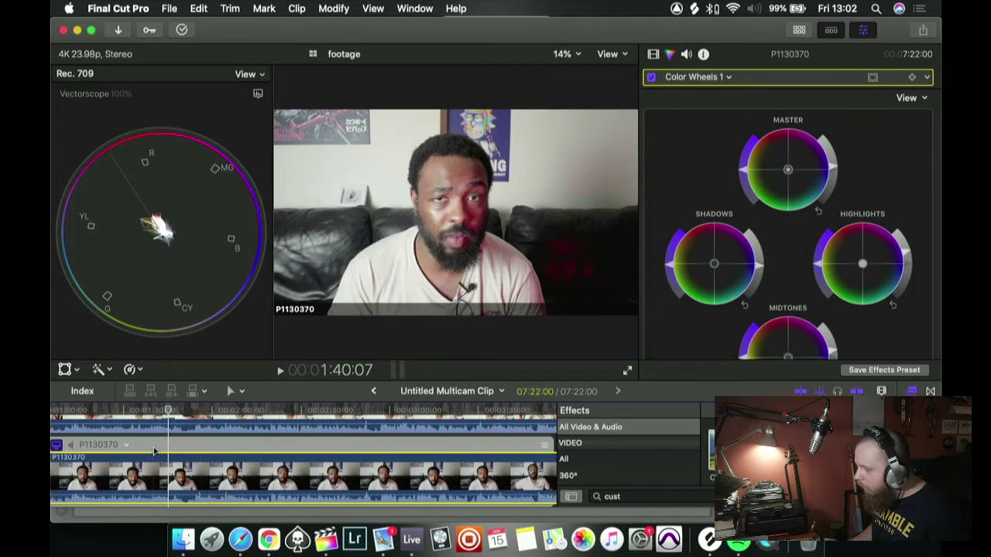
scroll(186, 441, "up", 3)
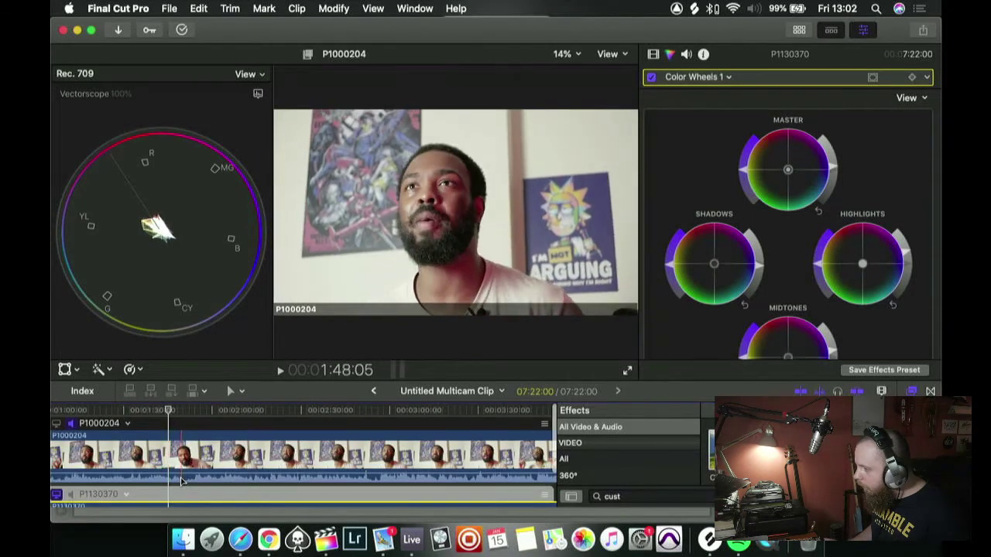
scroll(180, 472, "down", 3)
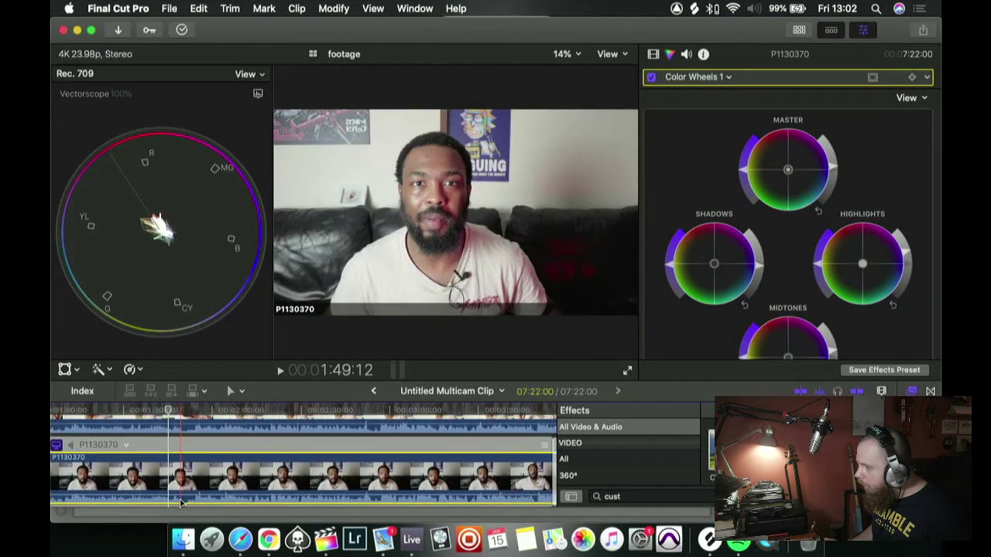
scroll(180, 474, "up", 3)
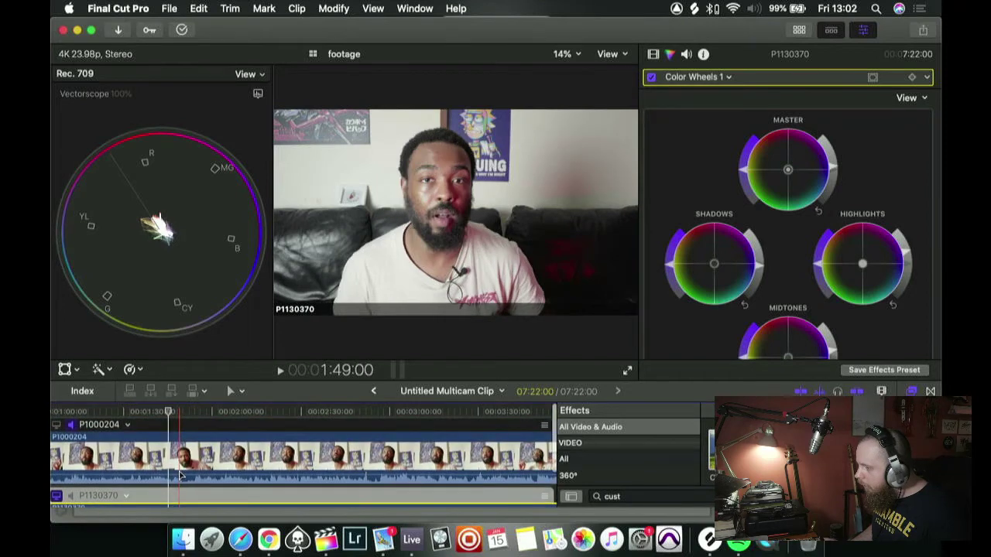
scroll(178, 488, "down", 3)
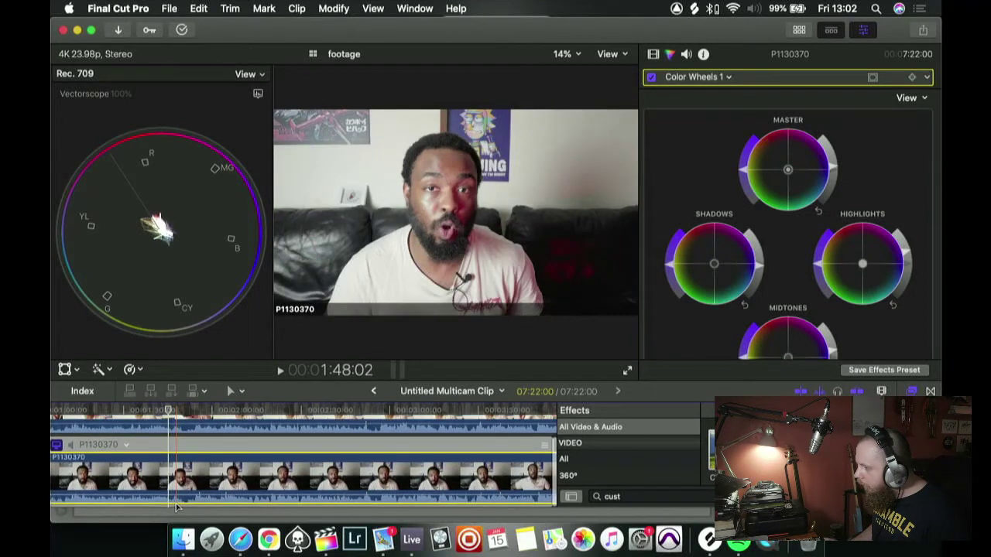
- Go back to the hooker vs chandler timeline and play its opening cuts from the first frame to review the colour match
left_click(373, 394)
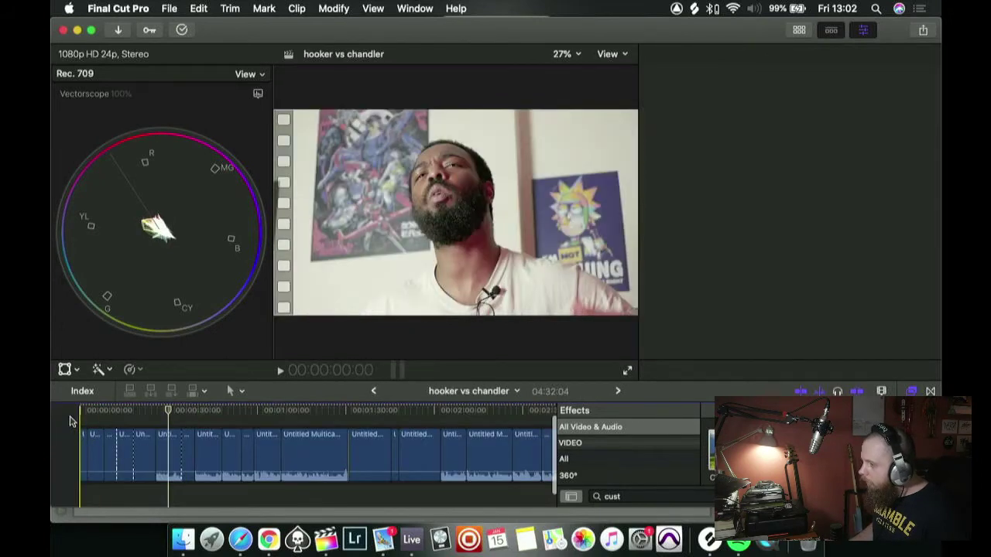
key("Home")
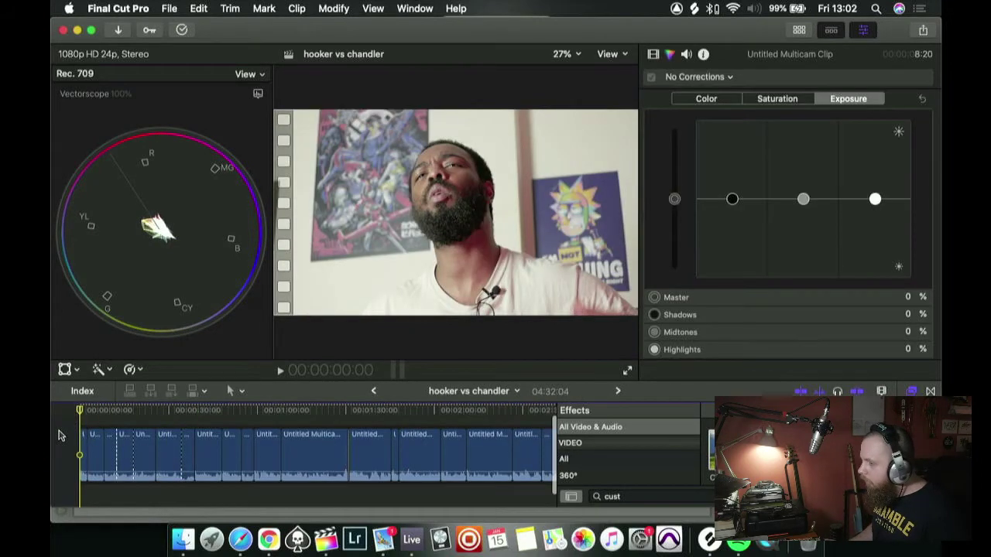
key("space")
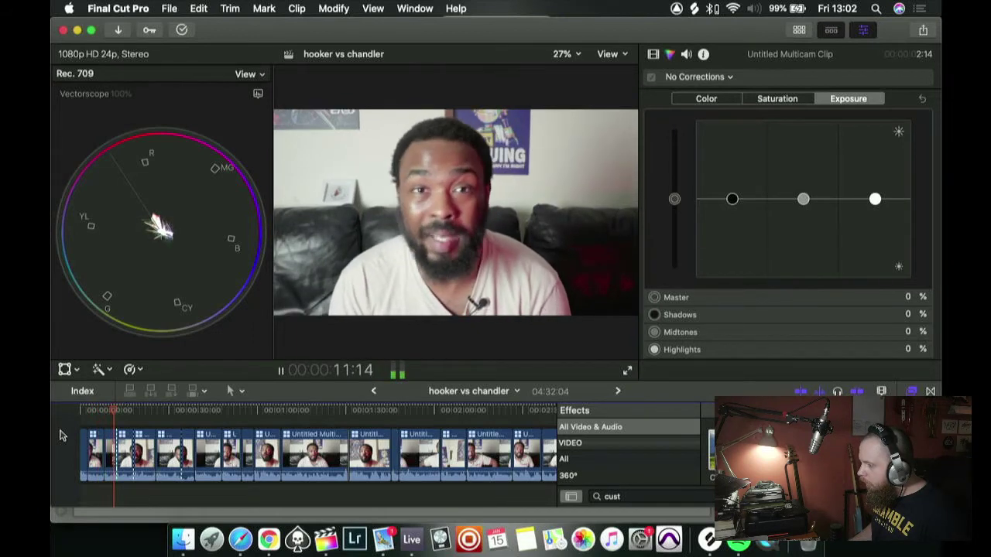
key("space")
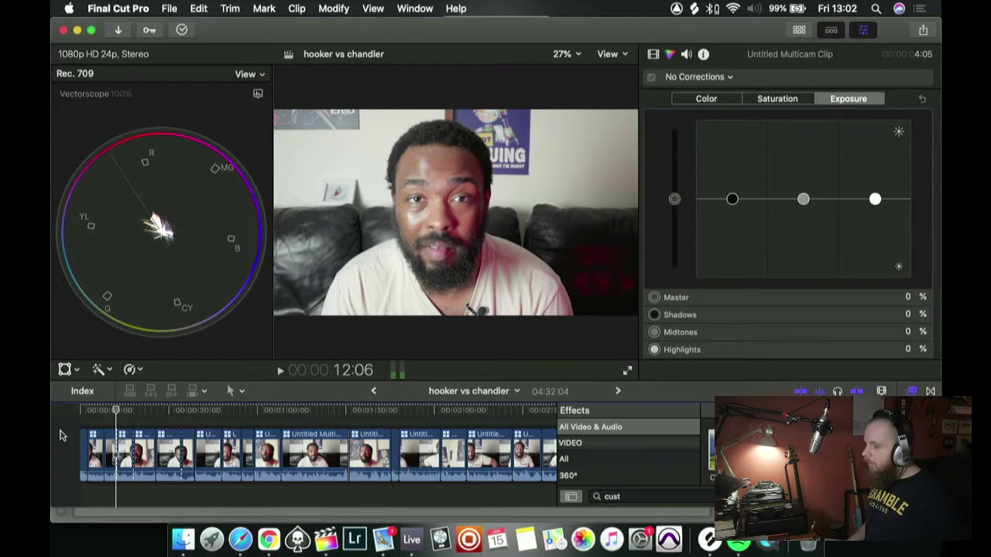
- Add the Long adjustment layer title above the clips, spanning the whole project timeline, and close the browser
key("shift+z")
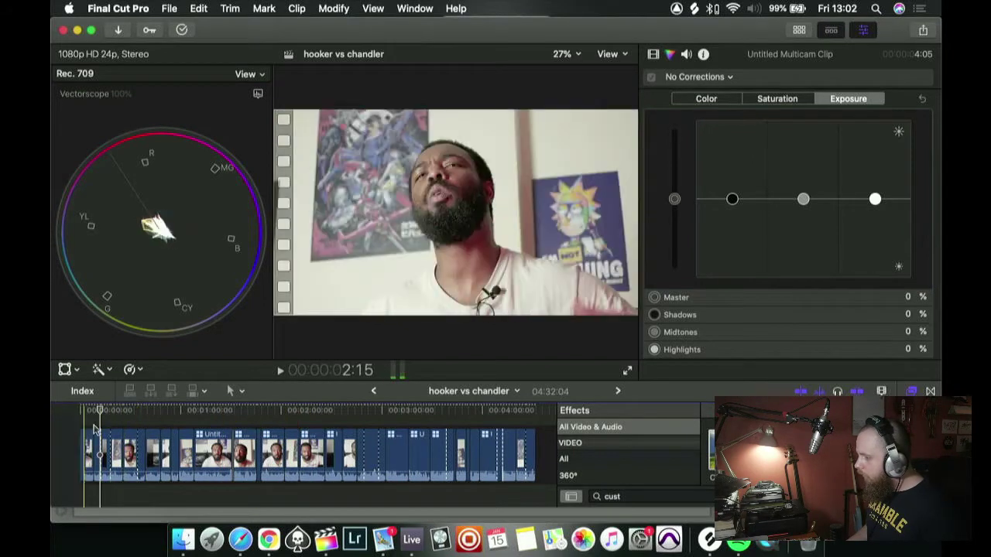
scroll(465, 430, "right", 3)
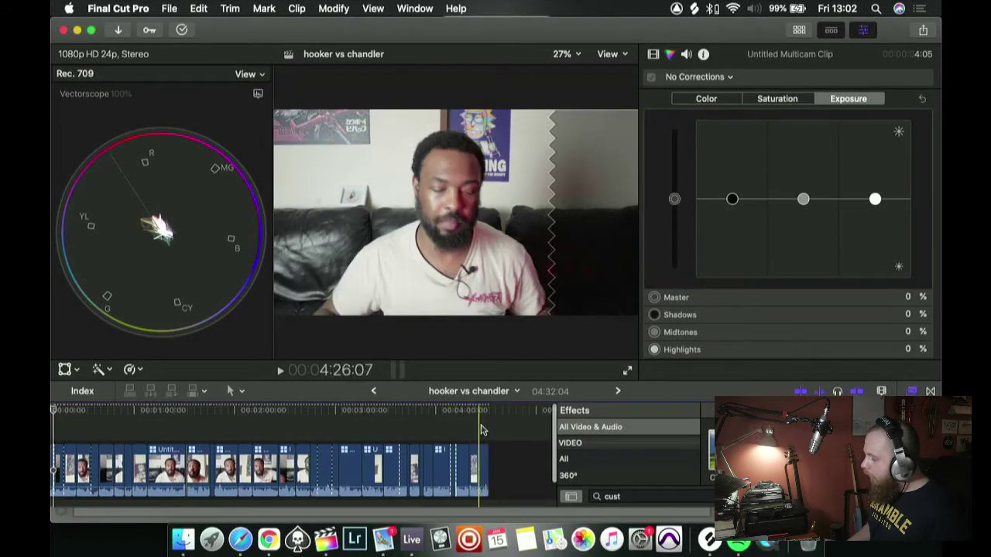
scroll(464, 431, "left", 2)
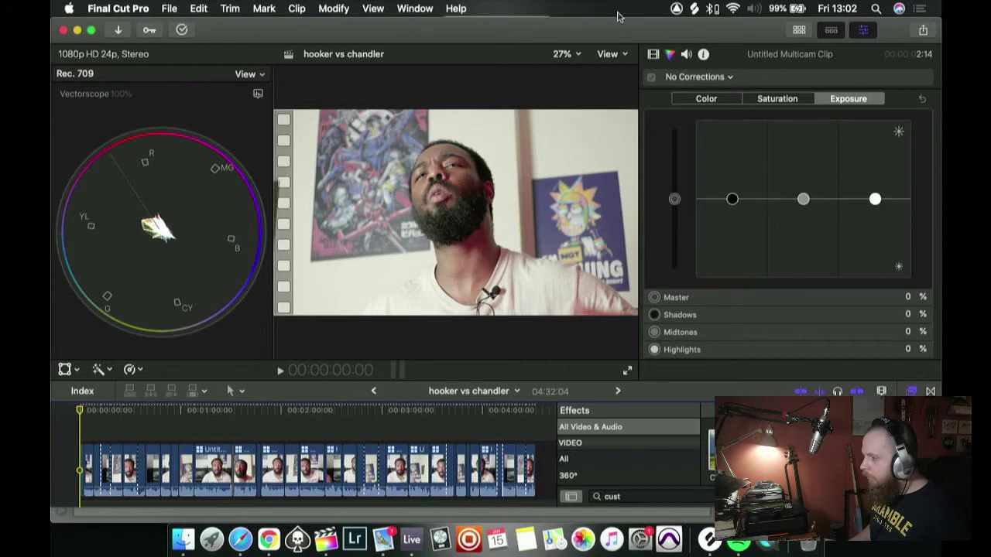
left_click(801, 29)
key("super+4")
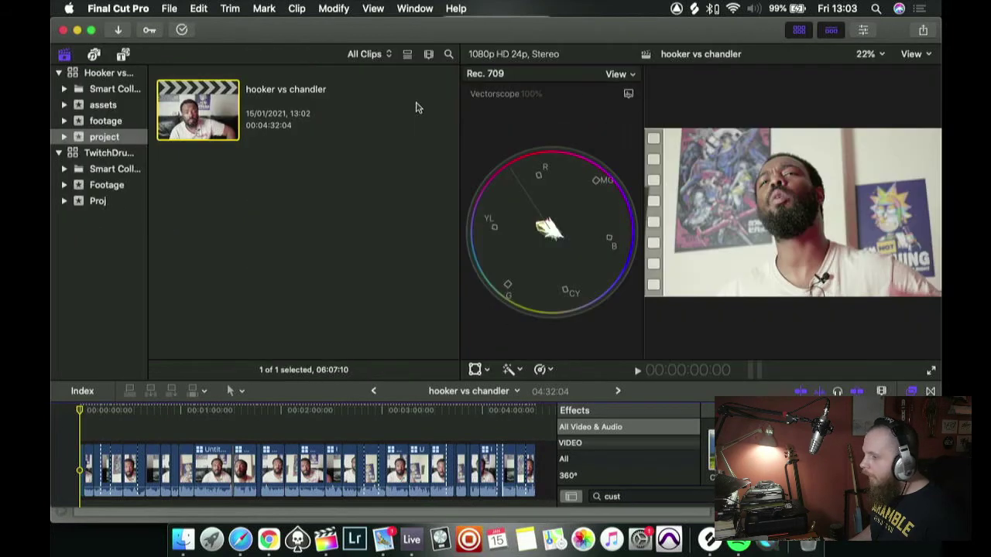
left_click(122, 57)
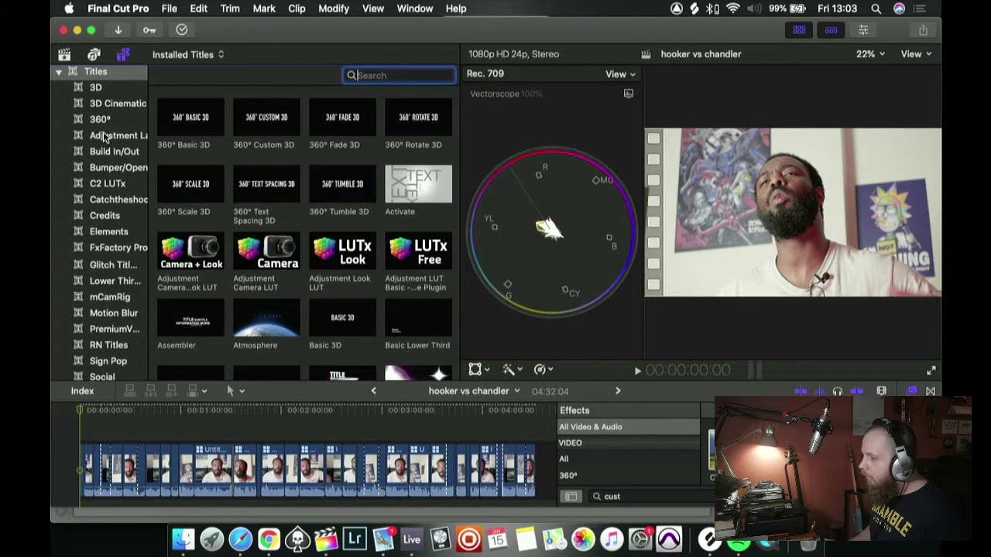
left_click(108, 135)
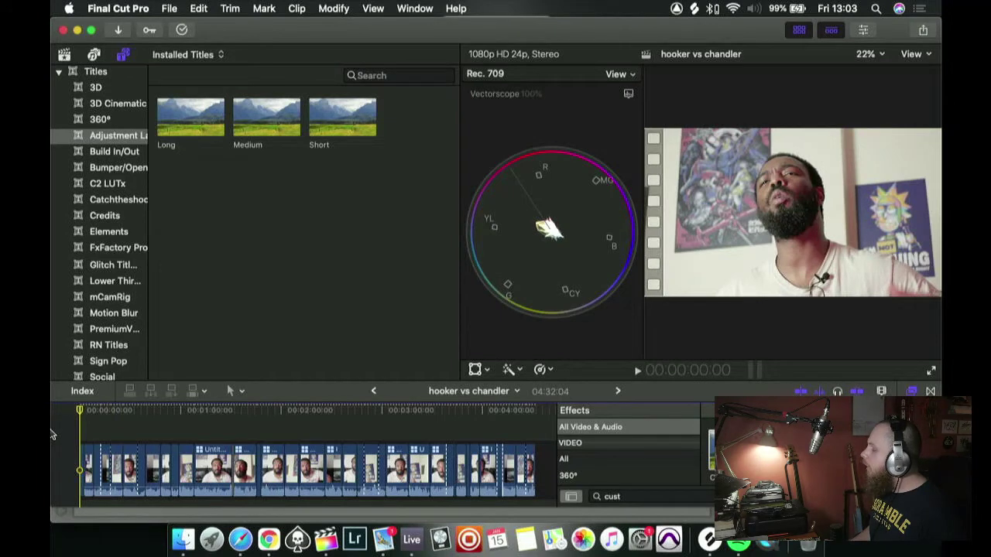
left_click_drag(223, 104, 535, 432)
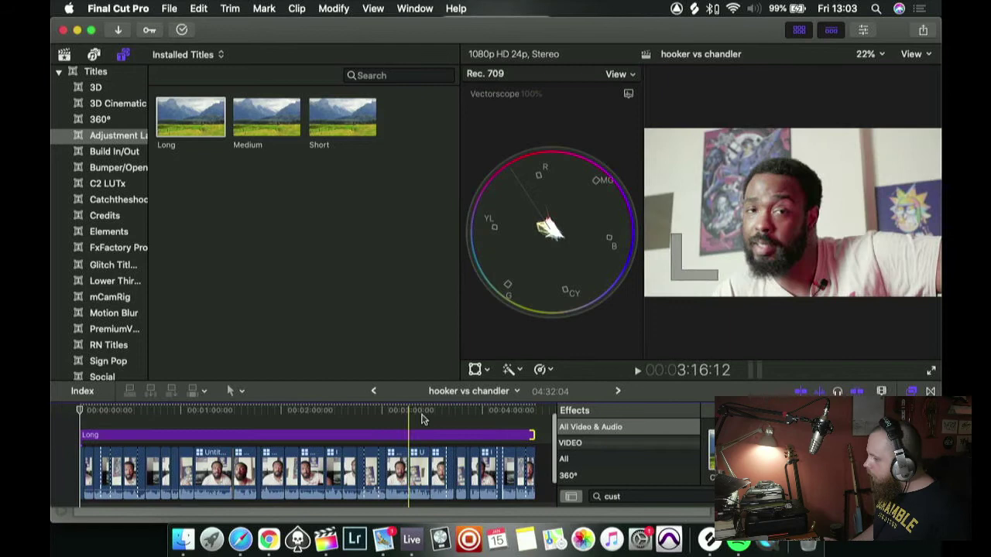
left_click(85, 435)
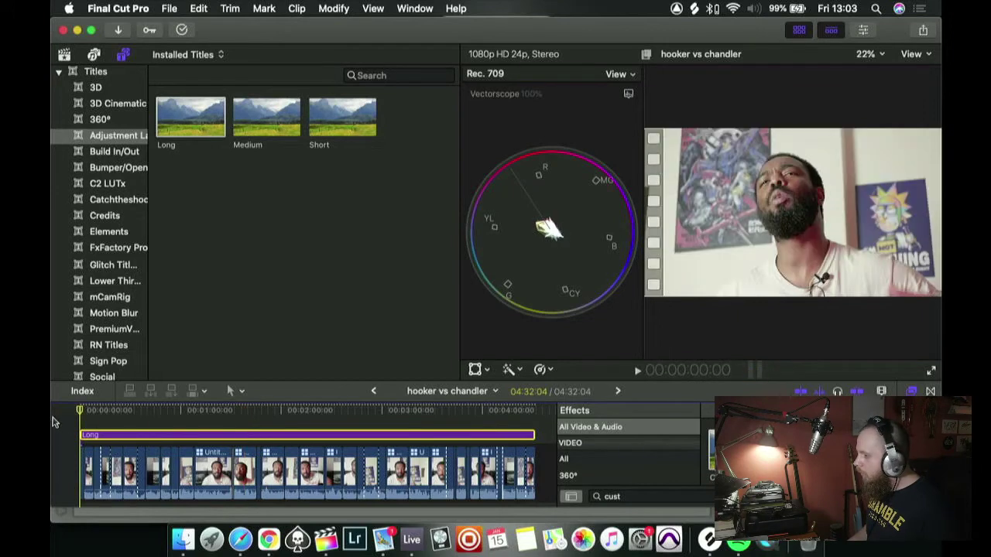
left_click(799, 31)
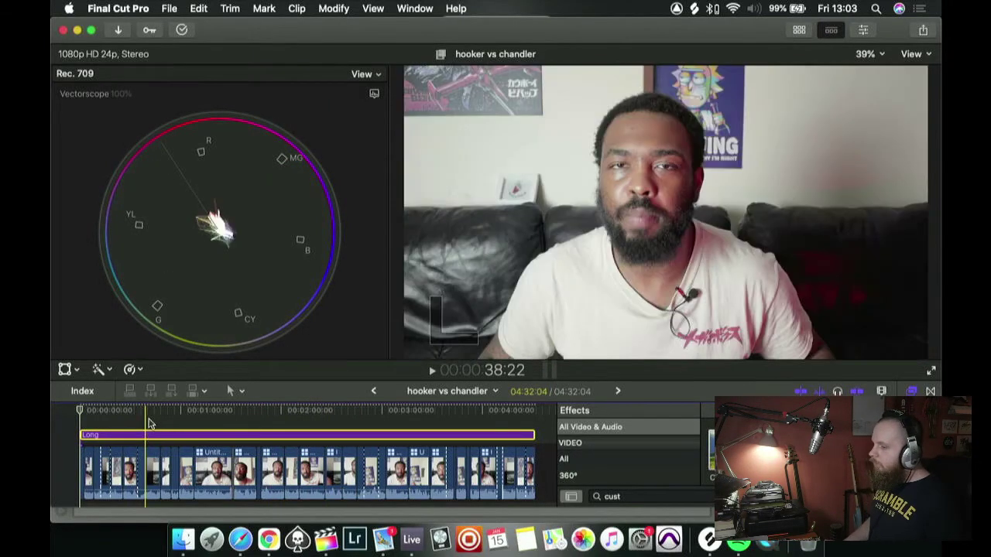
- Apply the Custom LUT effect to the Long adjustment layer, show its settings and hide the video scopes
scroll(149, 422, "up", 1)
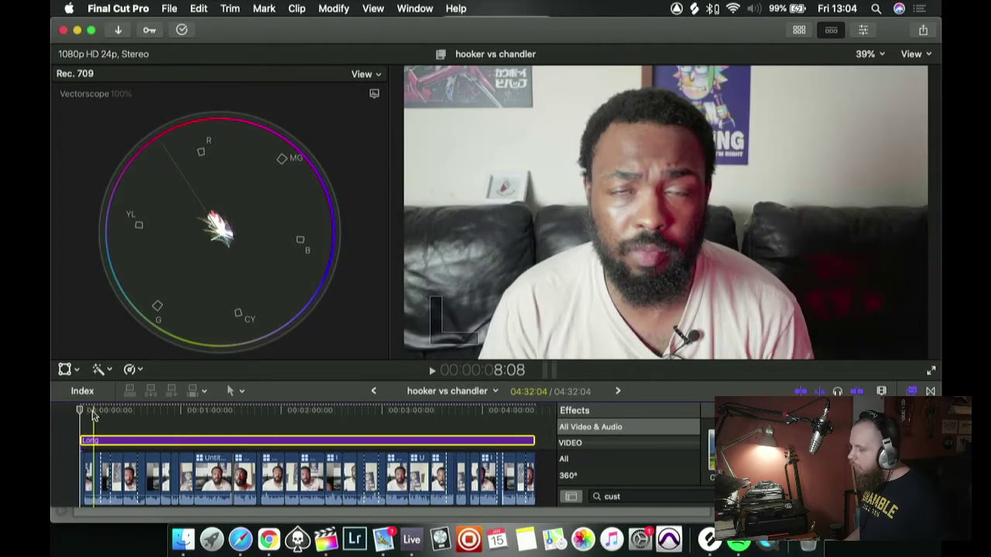
left_click_drag(705, 440, 500, 449)
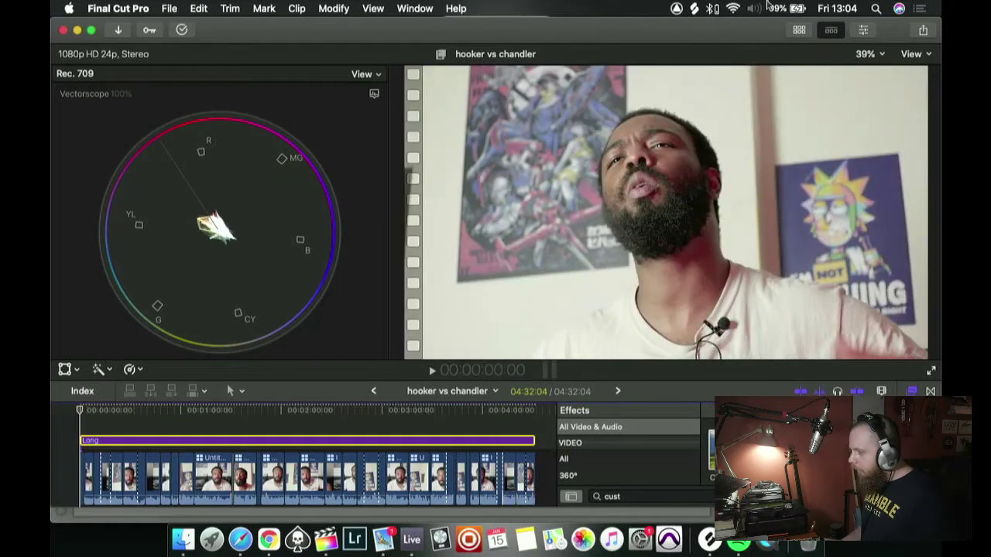
left_click(863, 30)
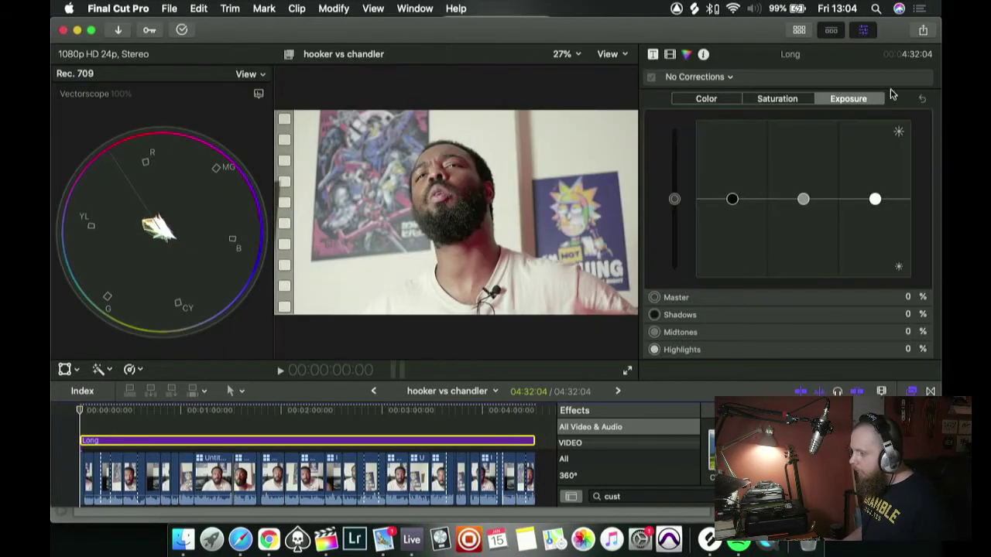
left_click(610, 54)
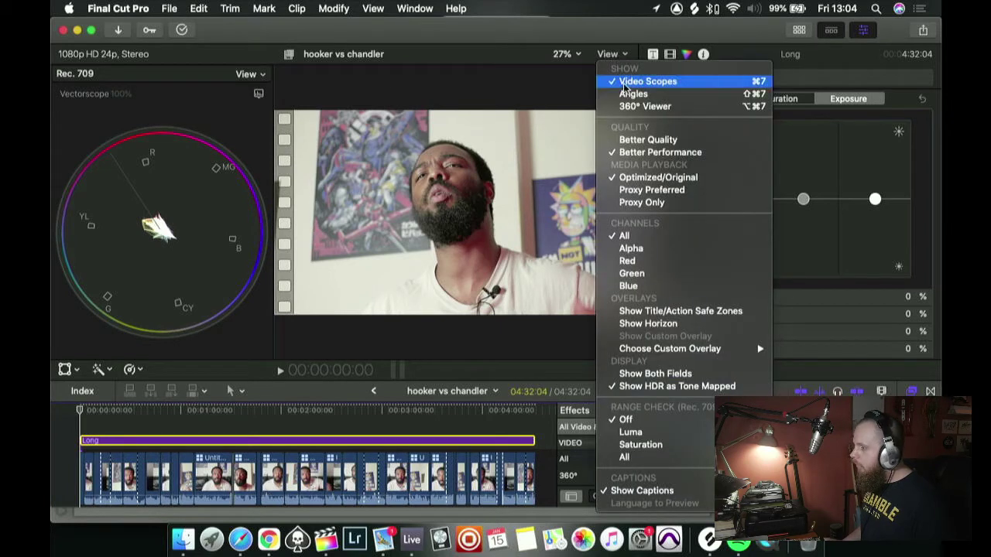
left_click(628, 82)
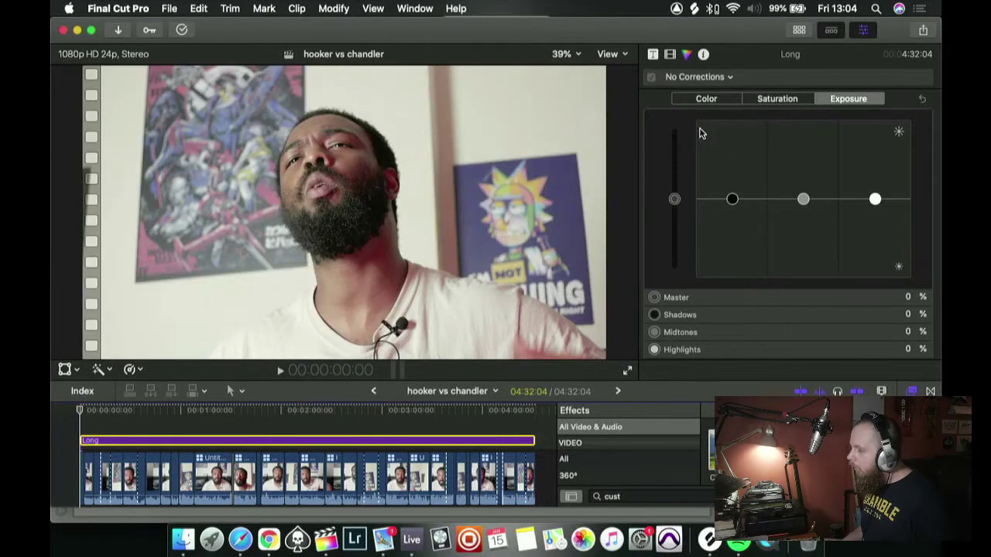
- Choose the McKinnon 75 LUT from the 35 Free LUTs set for the adjustment layer's Custom LUT
left_click(670, 55)
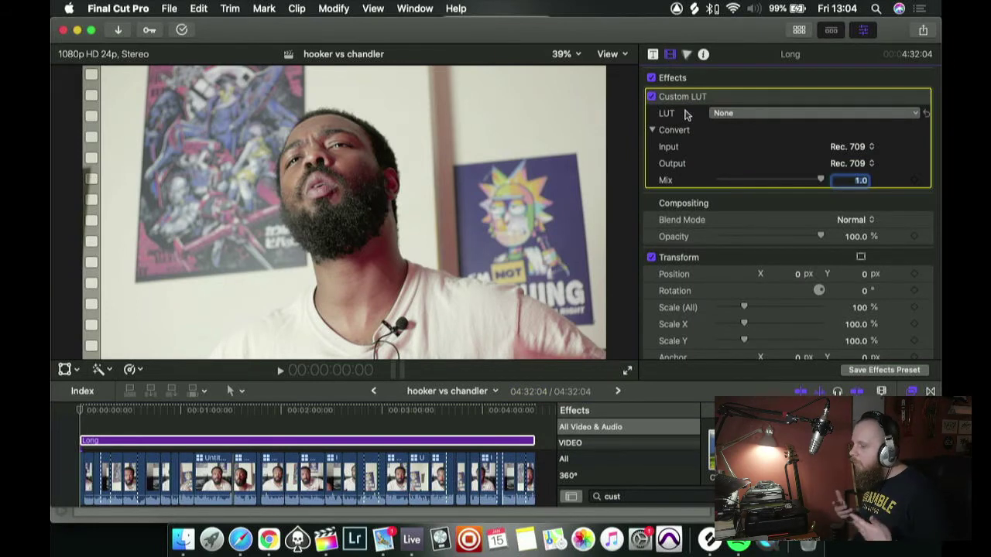
left_click(751, 114)
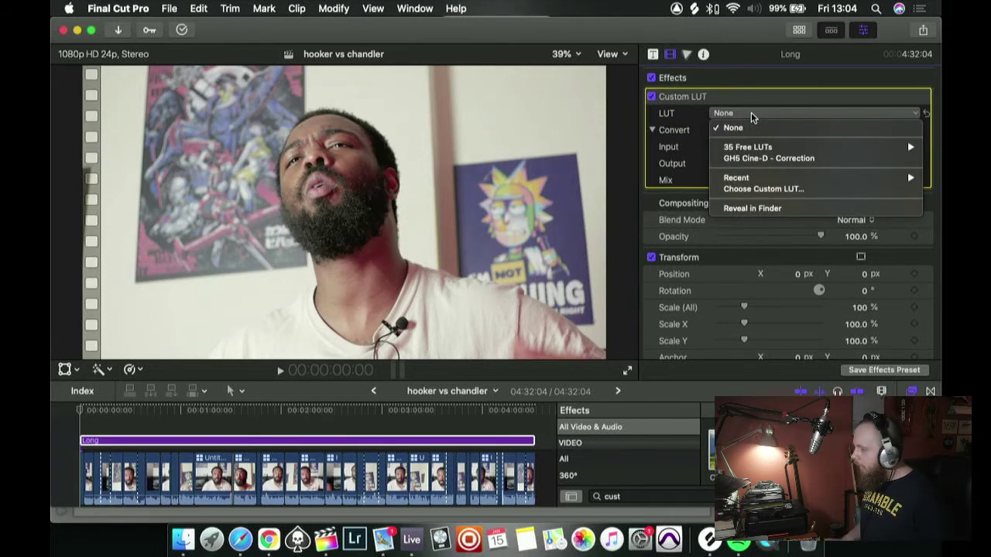
mouse_move(742, 145)
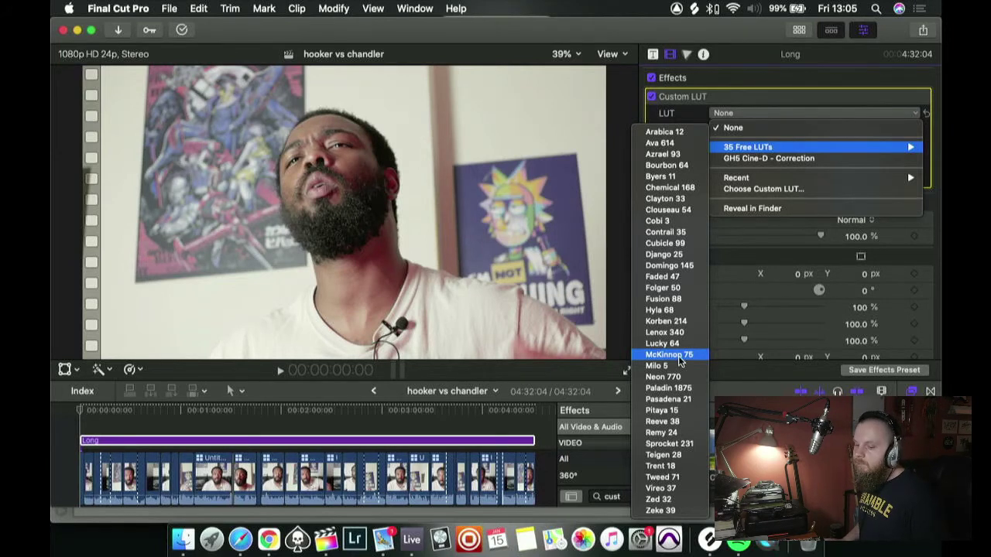
left_click(670, 354)
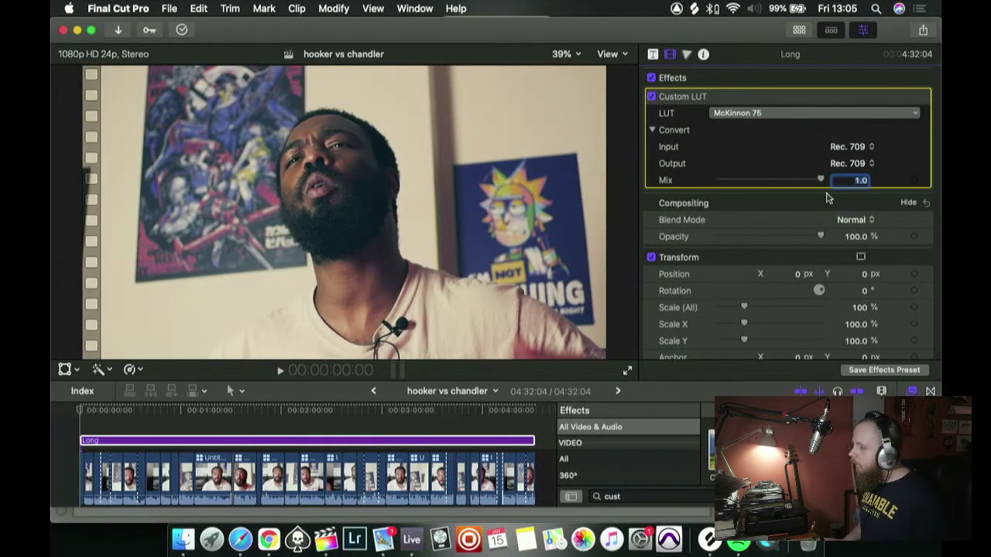
- Try different Custom LUT mix amounts, settle on 0.48 and play the edit from the start to judge the look
left_click_drag(821, 180, 748, 188)
left_click(856, 182)
type("1")
key("Return")
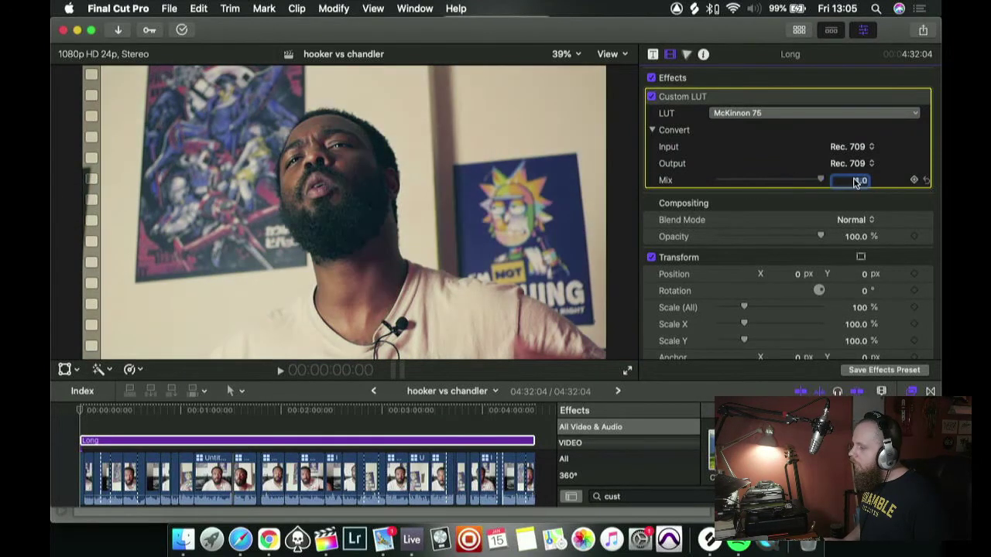
left_click_drag(821, 181, 765, 183)
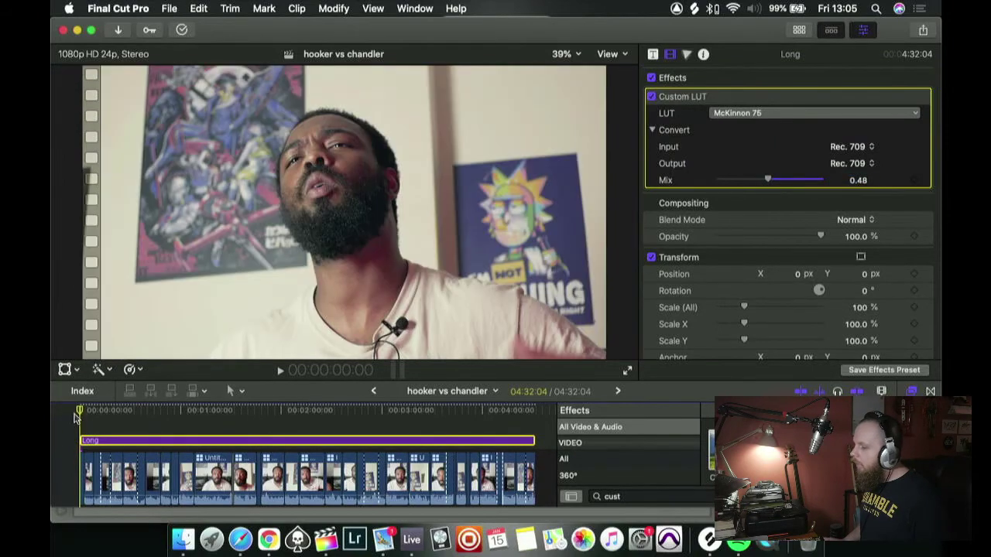
key("space")
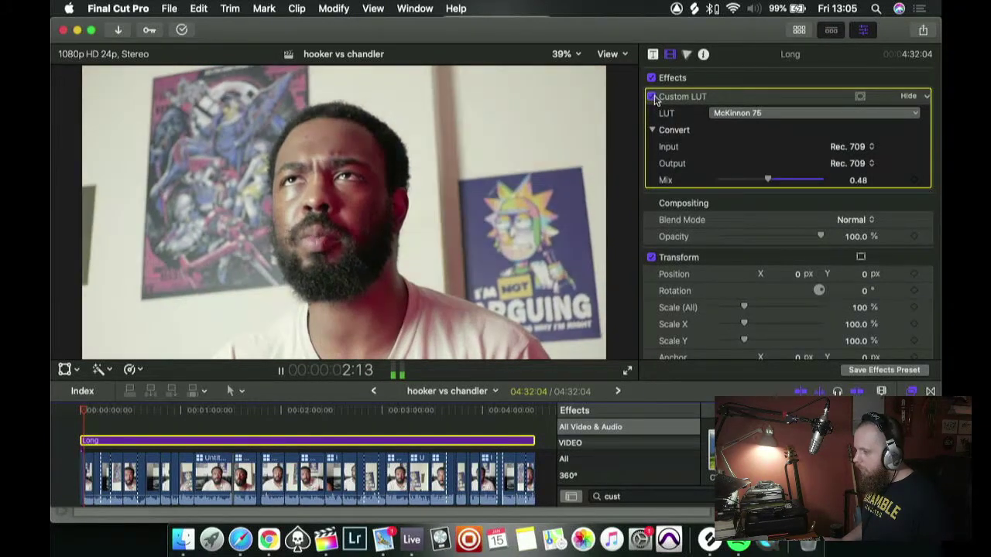
- Compare the opening of the edit with the Custom LUT effect on and off, and leave the effect off
key("space")
left_click(653, 98)
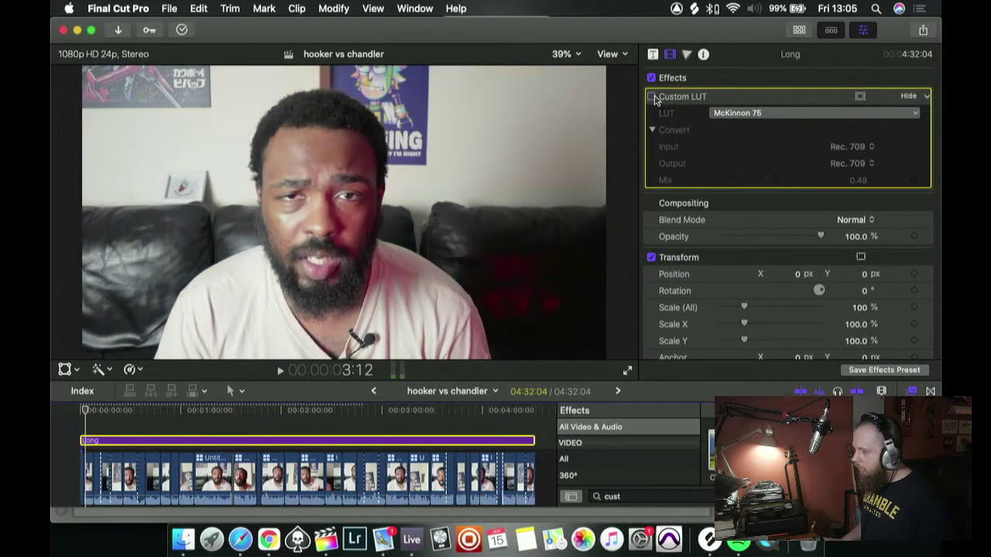
left_click(652, 97)
key("Home")
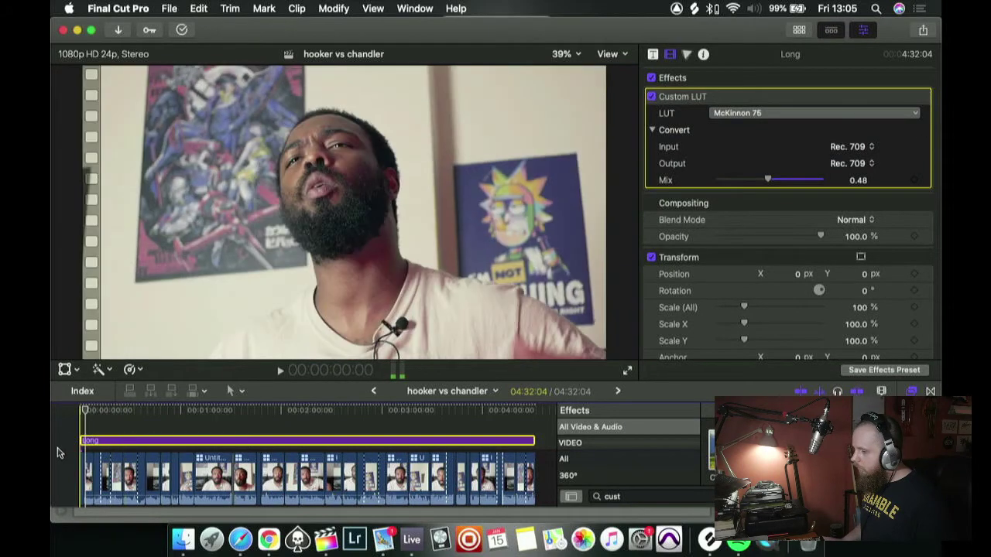
left_click(720, 96)
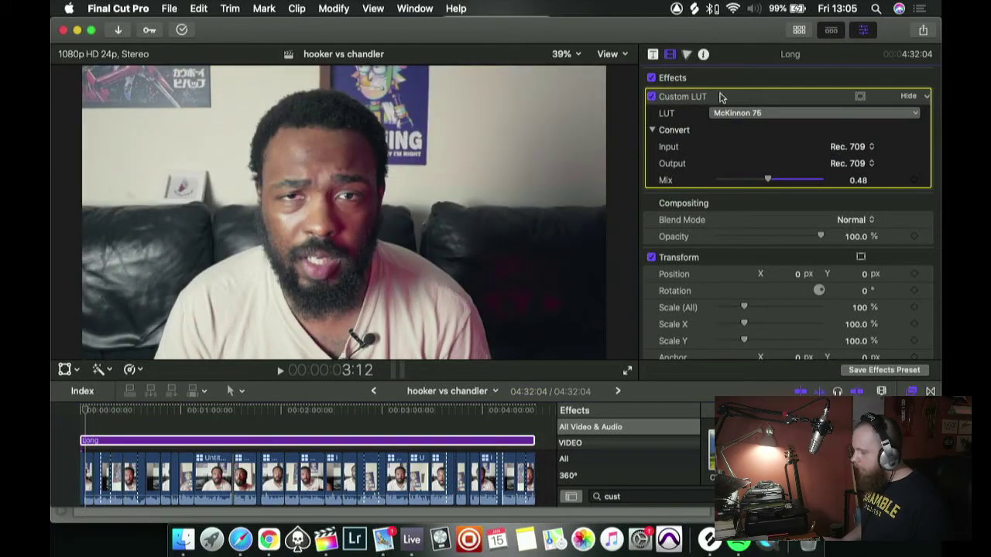
left_click(652, 97)
left_click(76, 420)
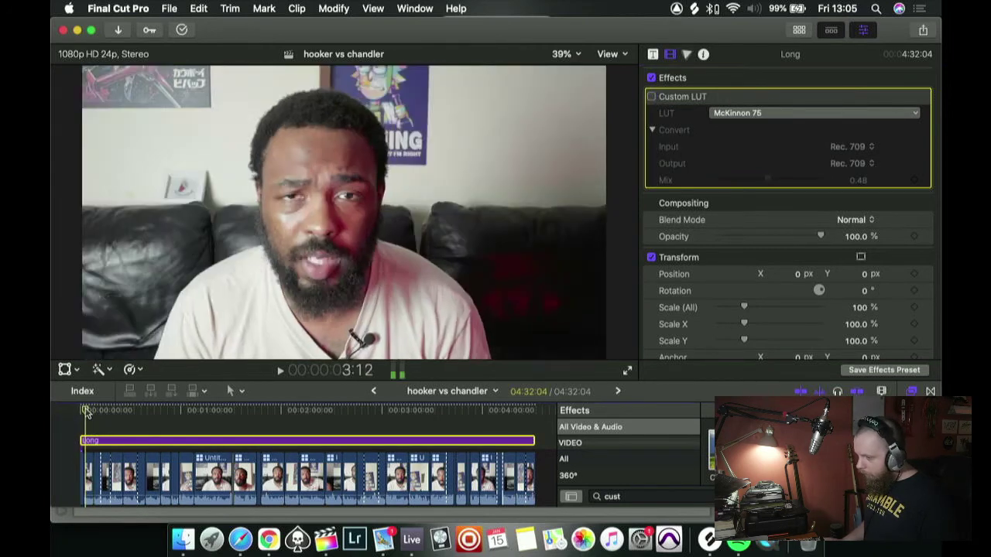
key("space")
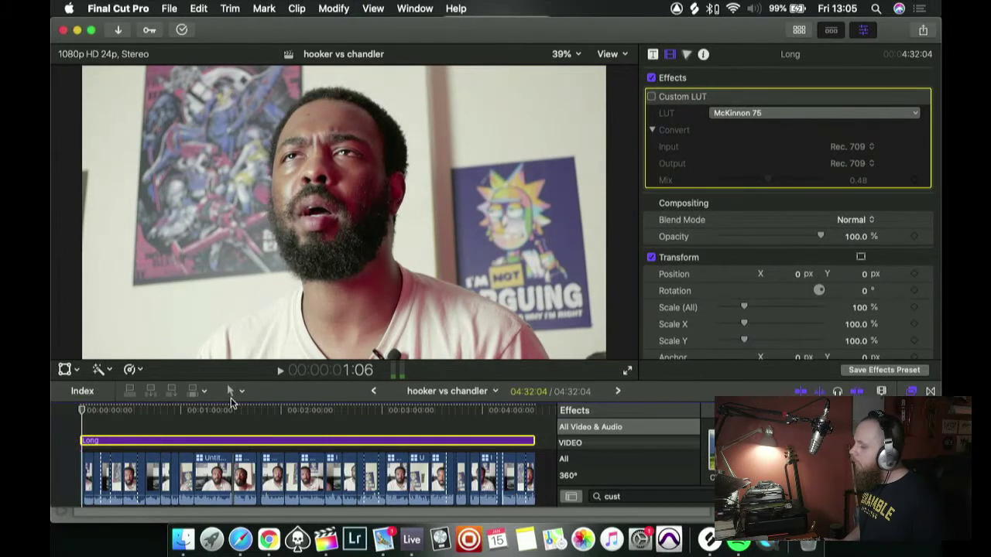
- Show the aundre category in the effects browser and clear the effects search
scroll(652, 435, "up", 2)
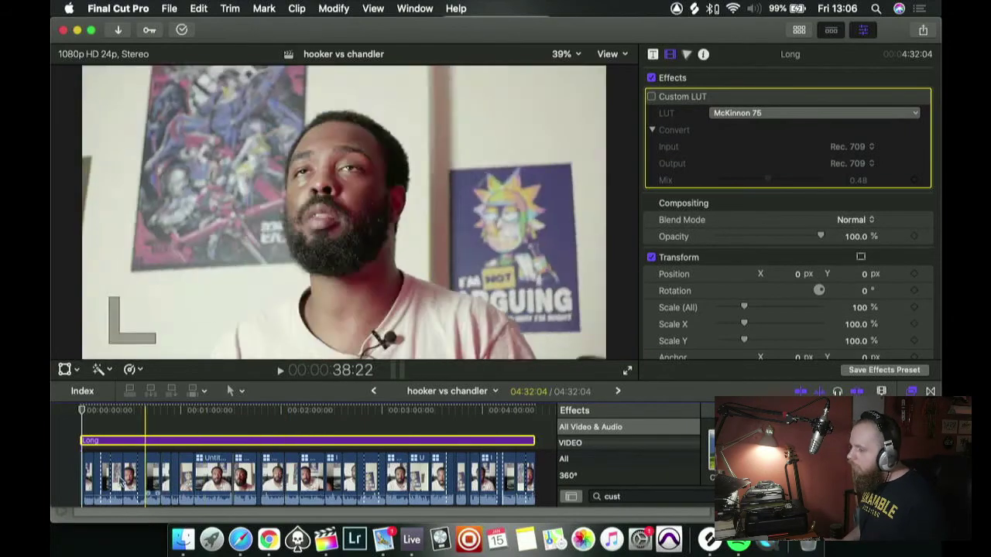
scroll(567, 465, "down", 2)
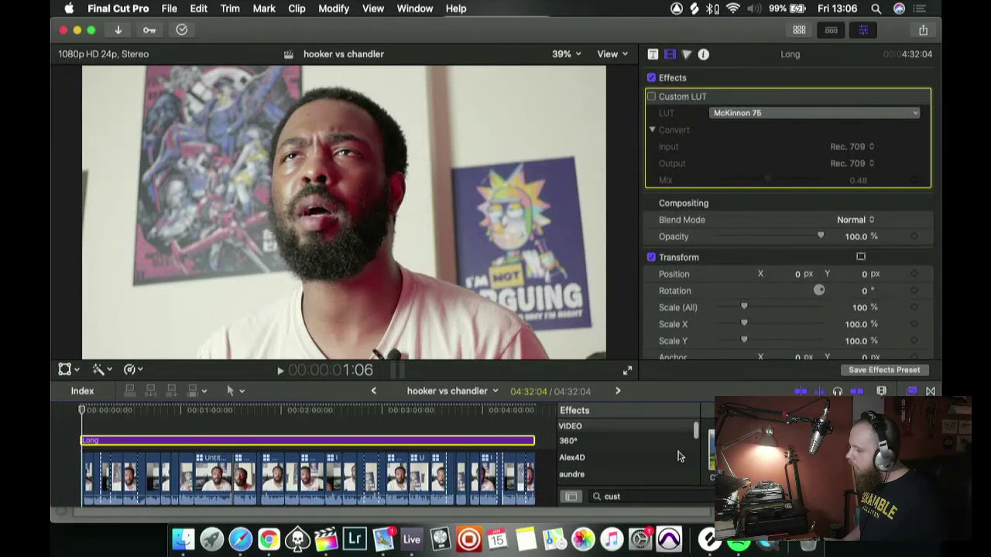
left_click(603, 479)
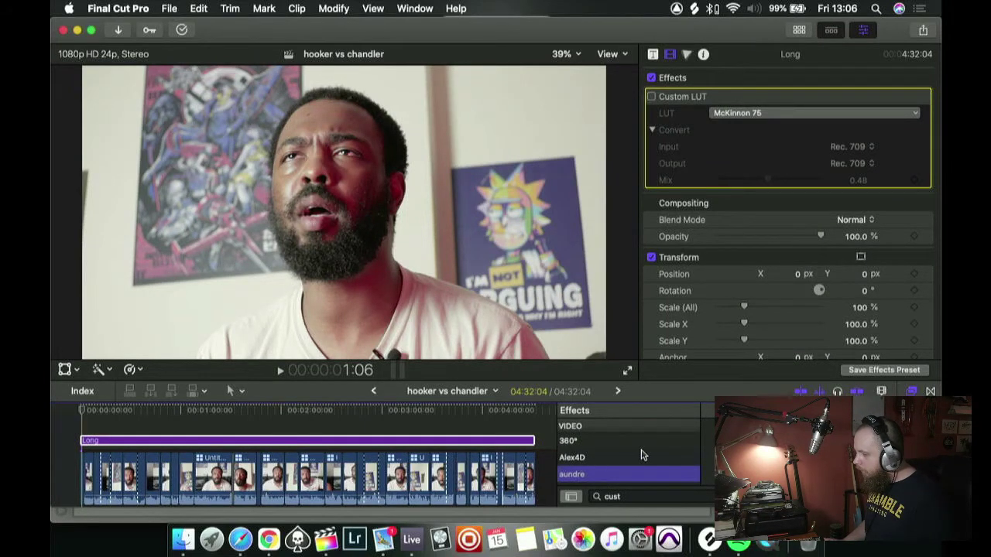
scroll(641, 456, "down", 2)
key("BackSpace")
key("BackSpace")
key("BackSpace")
key("BackSpace")
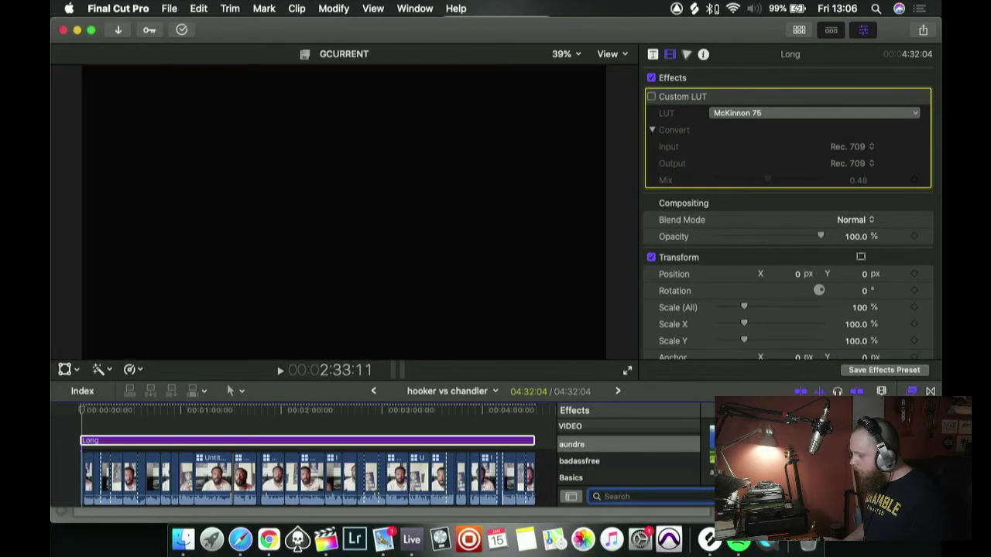
left_click(651, 496)
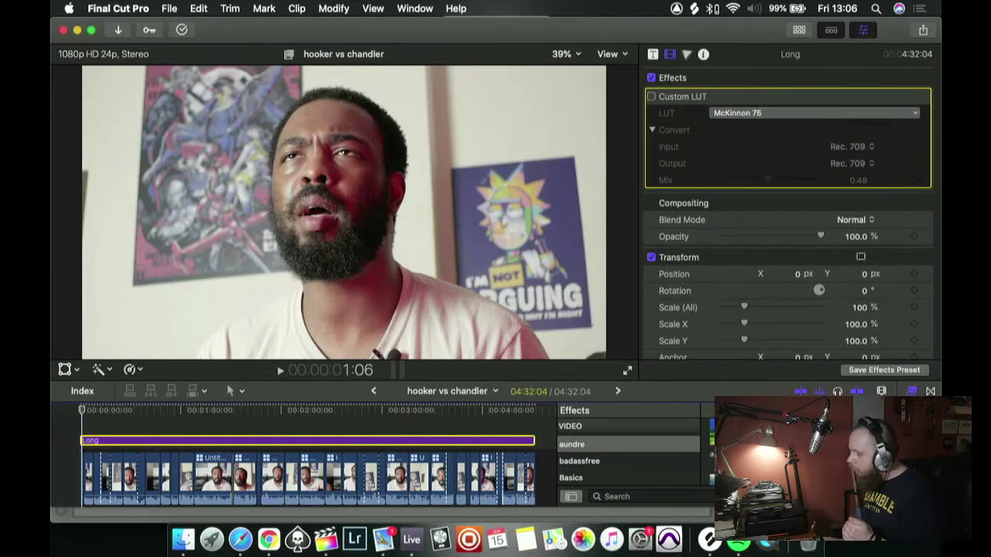
- Open the Untitled Multicam Clip, look over its P1130370 and P1000204 angles, and return to the hooker vs chandler project
left_click(436, 463)
double_click(436, 463)
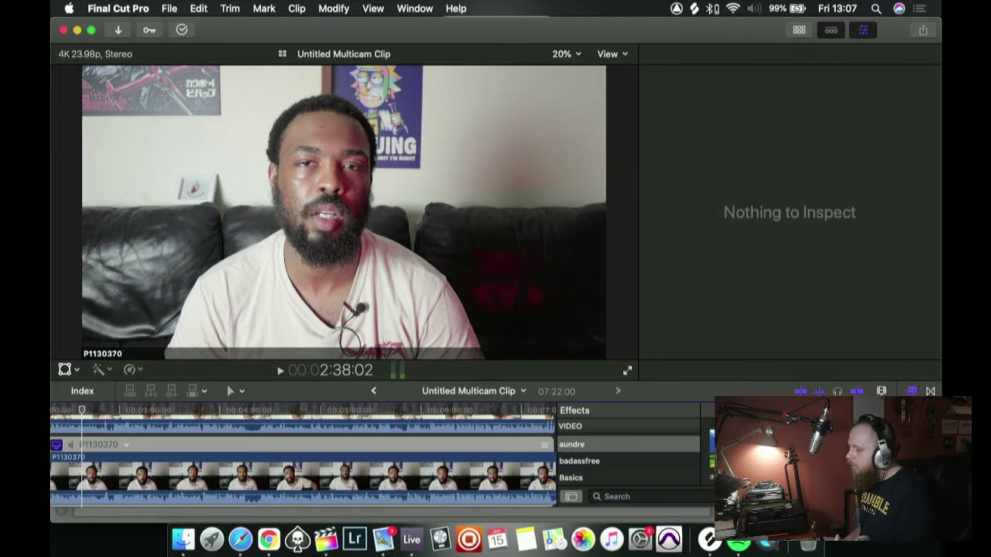
left_click_drag(657, 471, 483, 478)
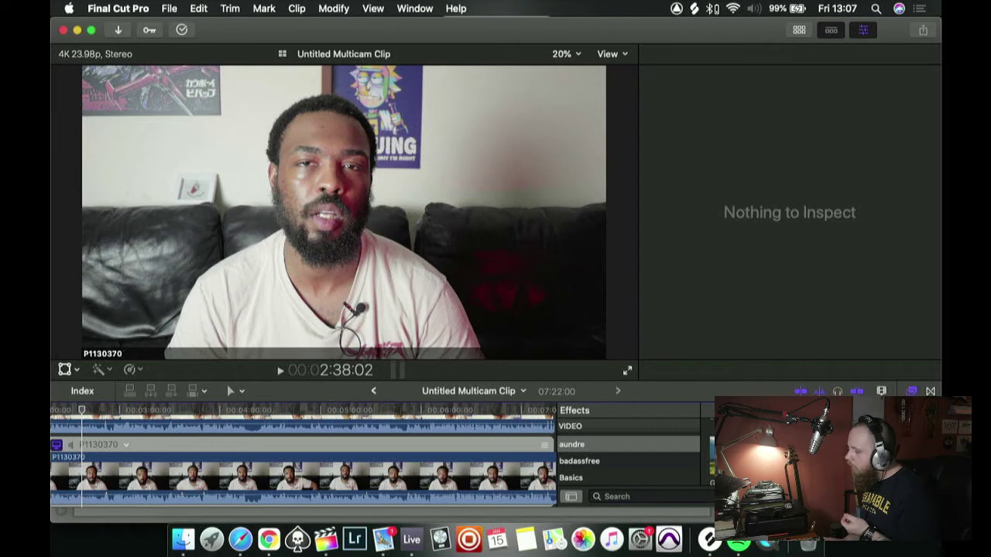
left_click_drag(735, 445, 474, 418)
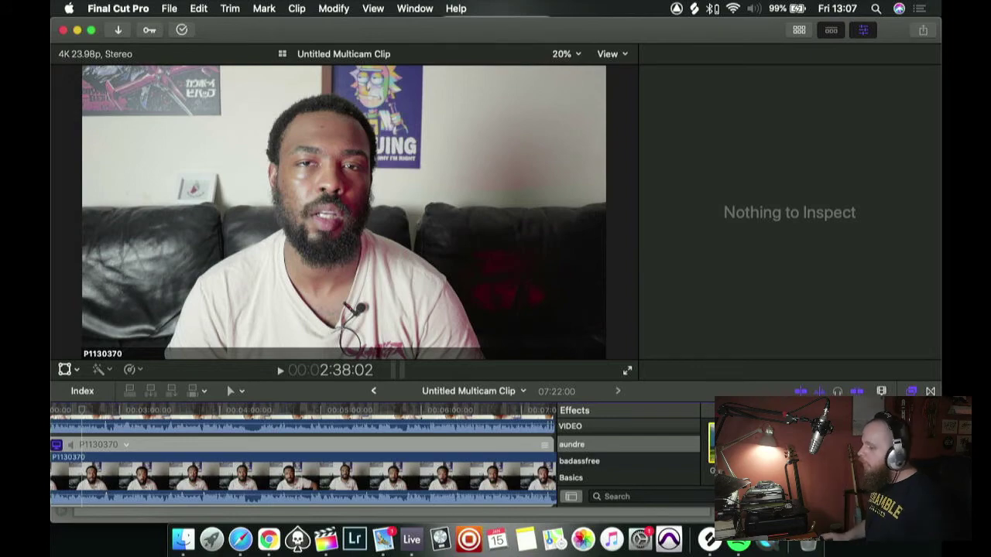
scroll(335, 449, "up", 2)
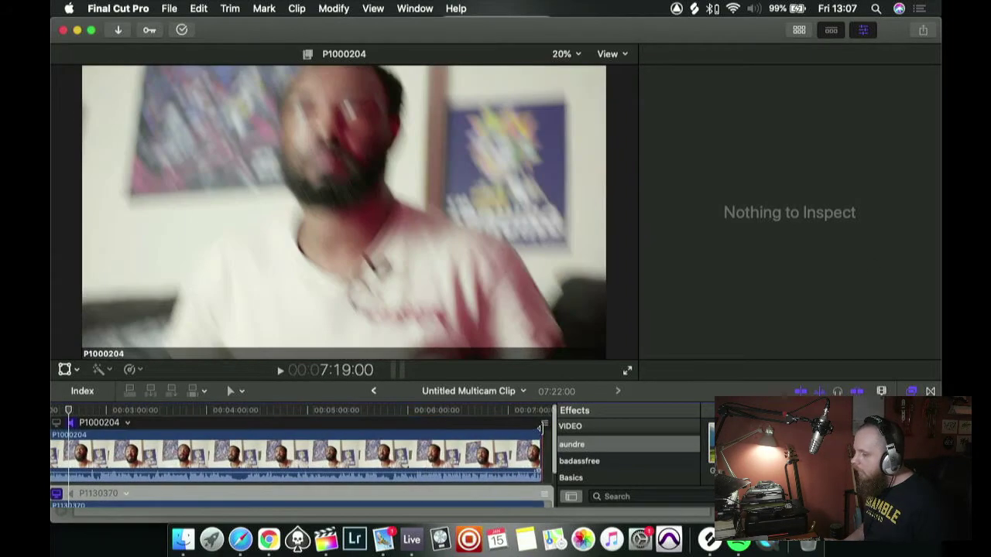
left_click(373, 391)
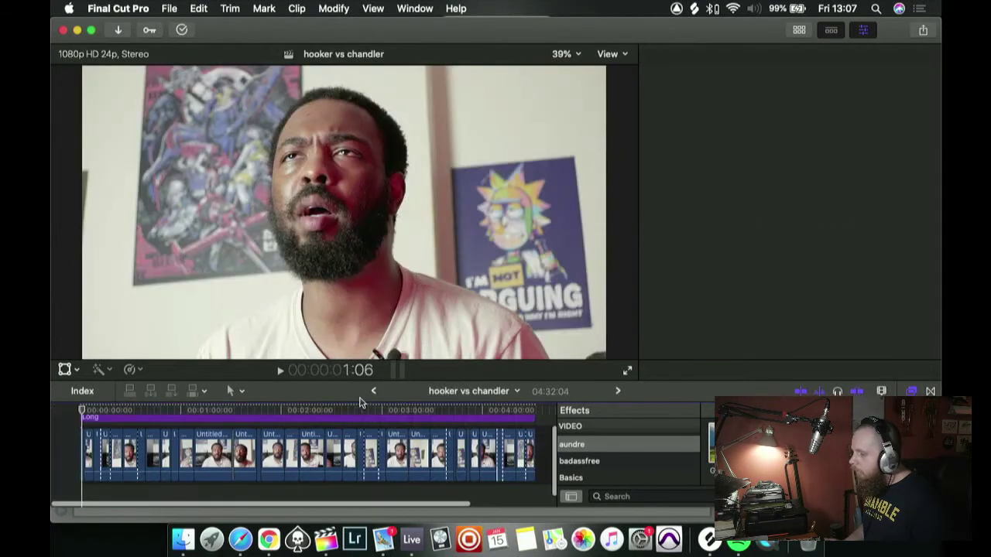
- Select the Long adjustment layer, park the playhead at about 48 seconds and delete its Custom LUT effect
left_click(110, 449)
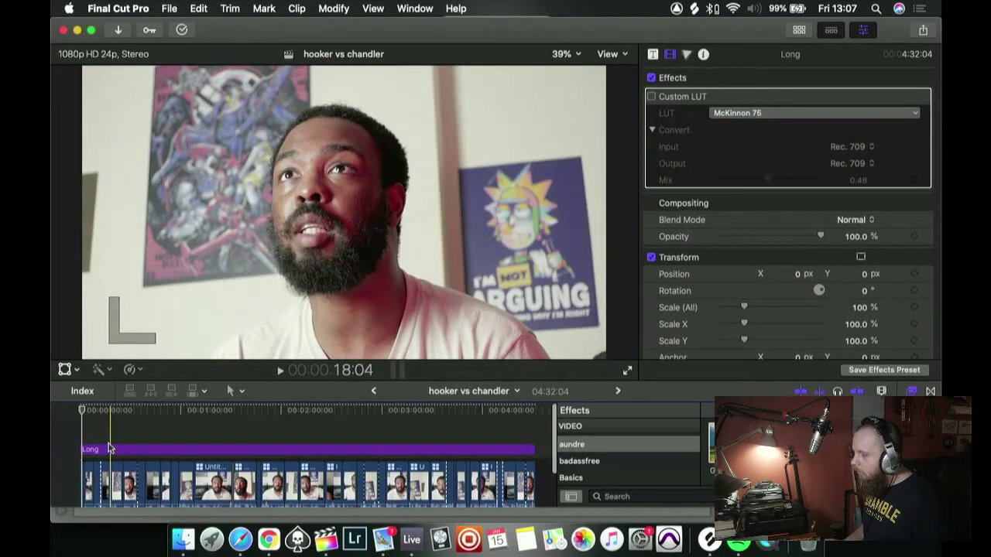
left_click(110, 449)
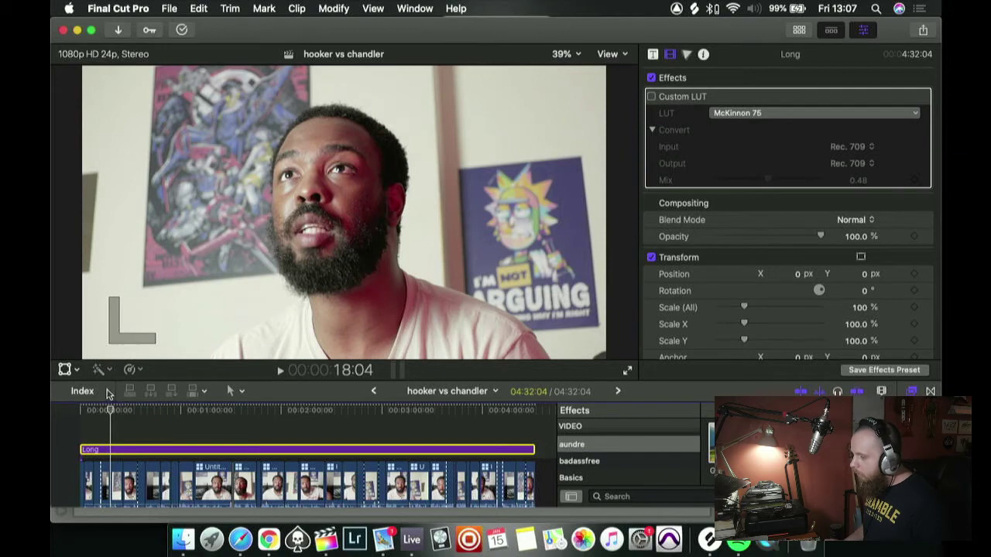
left_click(101, 413)
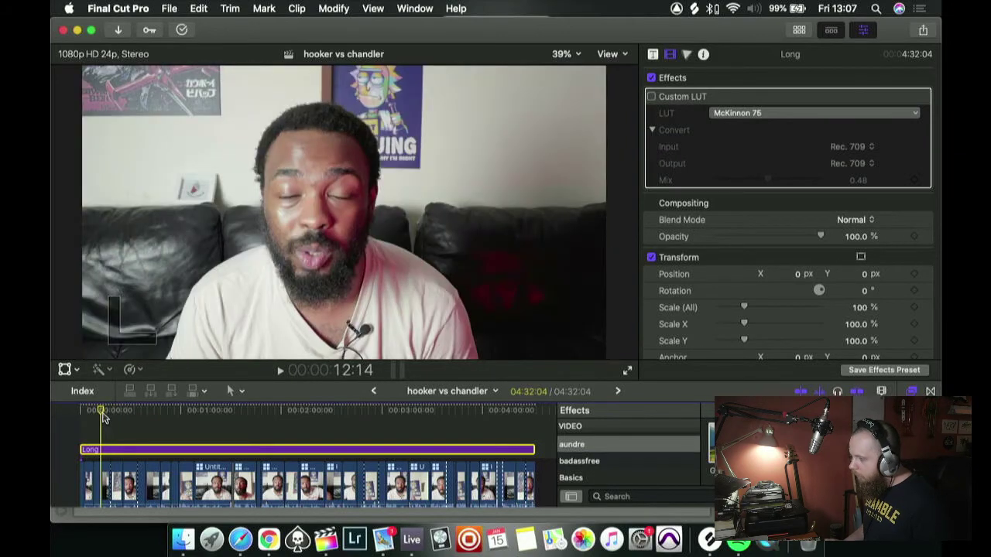
left_click(162, 414)
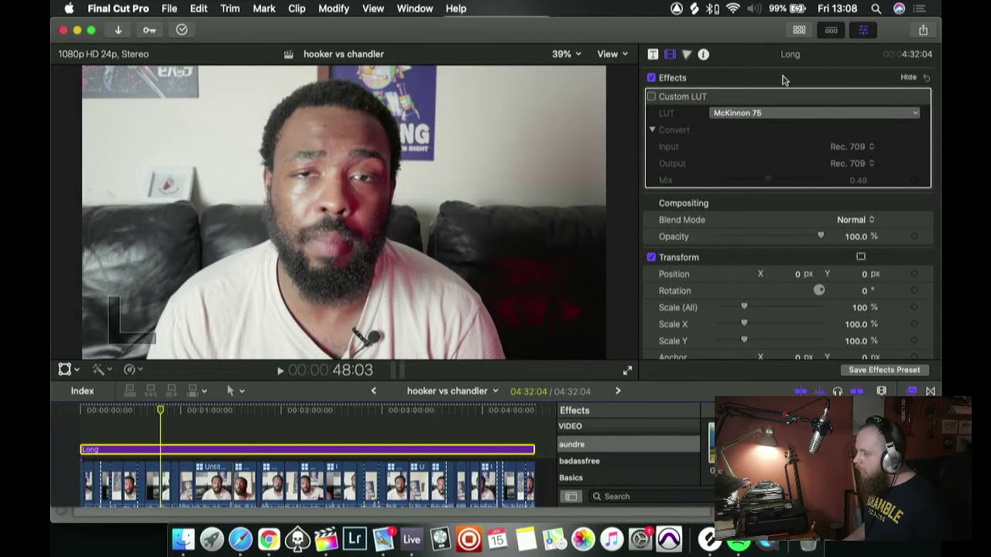
left_click(693, 101)
key("Delete")
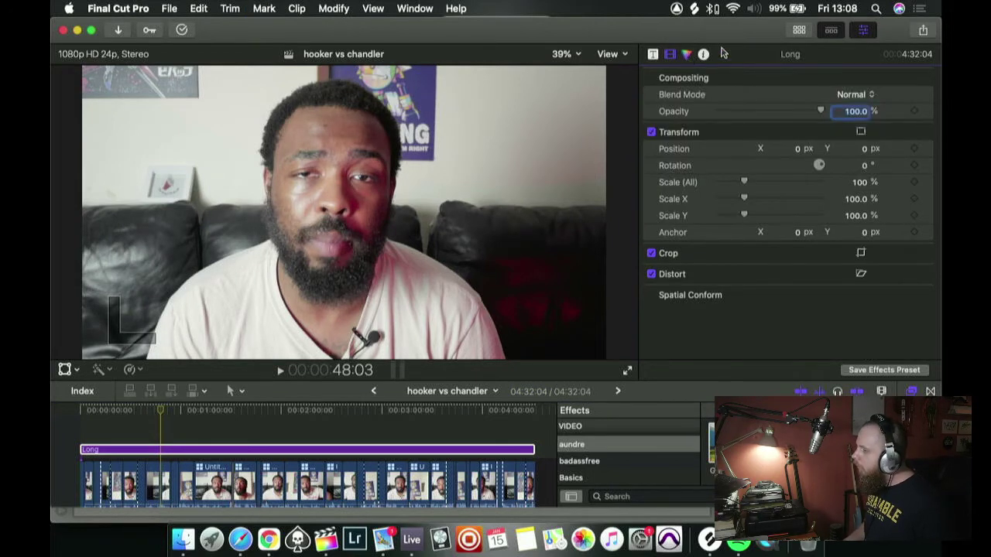
- Add a Hue/Saturation Curves correction and a Color Curves correction to the Long adjustment layer
left_click(687, 55)
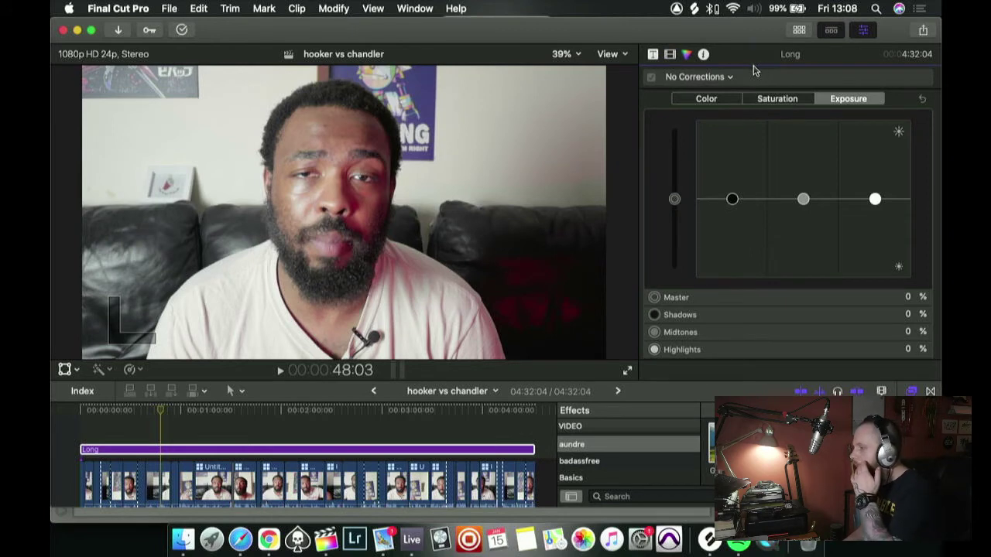
left_click(716, 80)
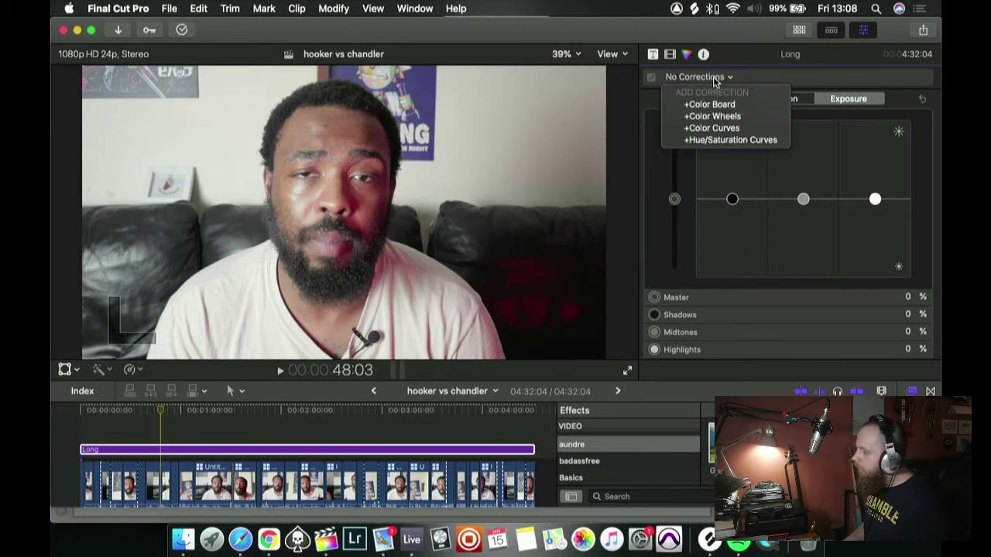
left_click(734, 140)
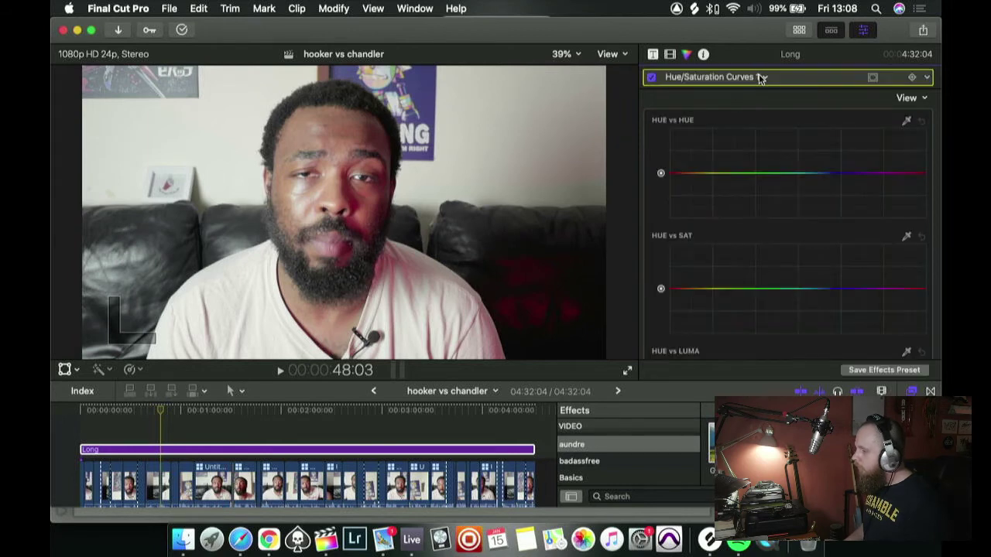
left_click(760, 78)
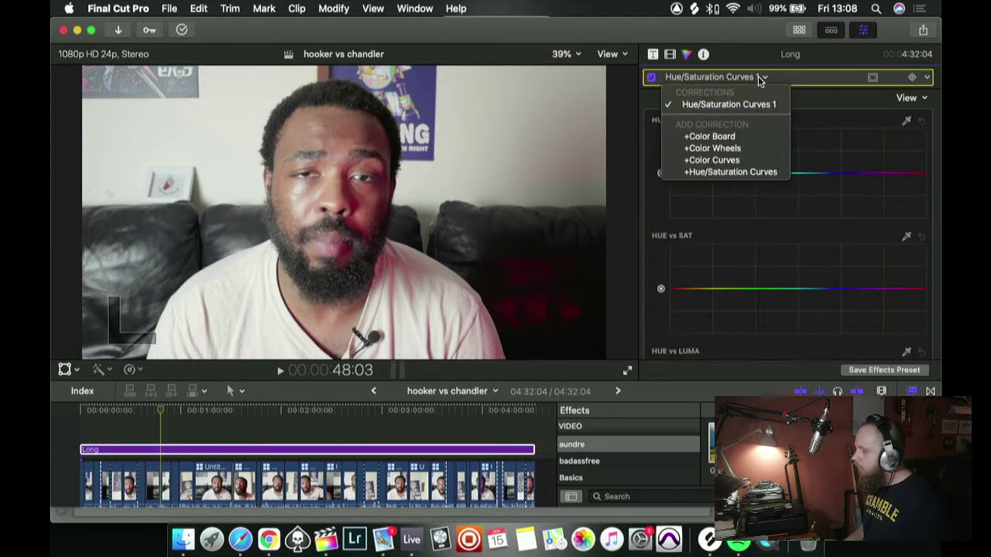
left_click(742, 160)
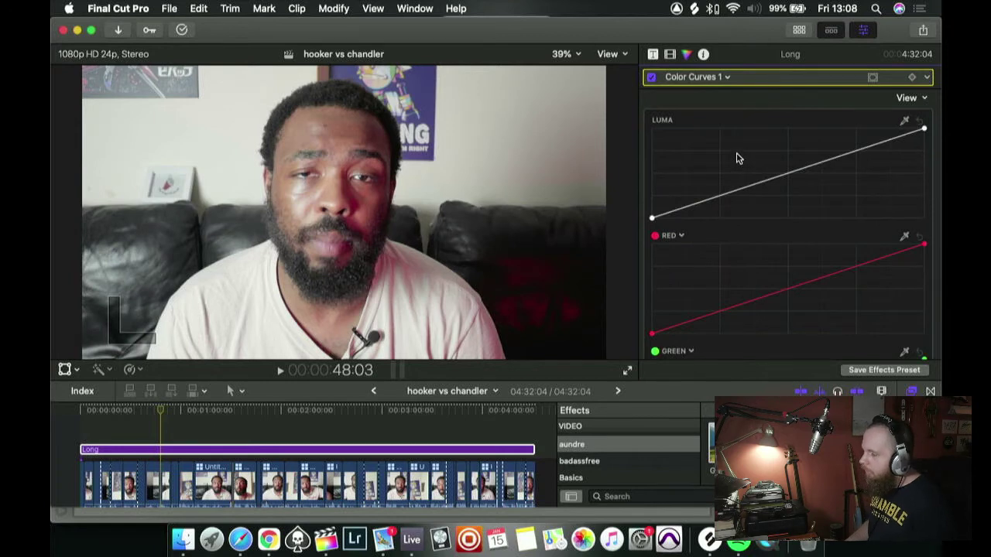
- Shape the luma curve with slightly raised blacks, a shadow point just below the line and a highlight point slightly above it
left_click_drag(653, 219, 713, 197)
left_click(859, 150)
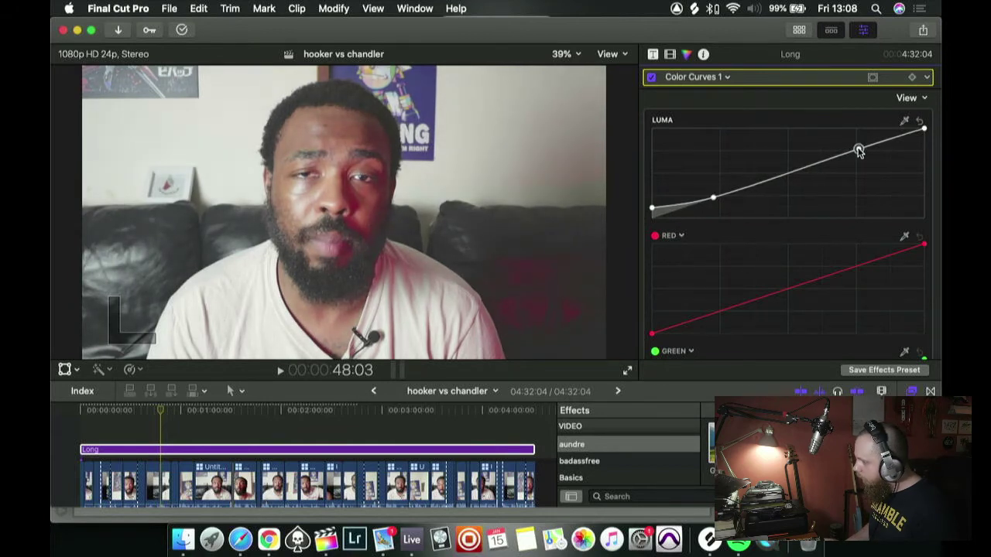
left_click_drag(715, 205, 653, 219)
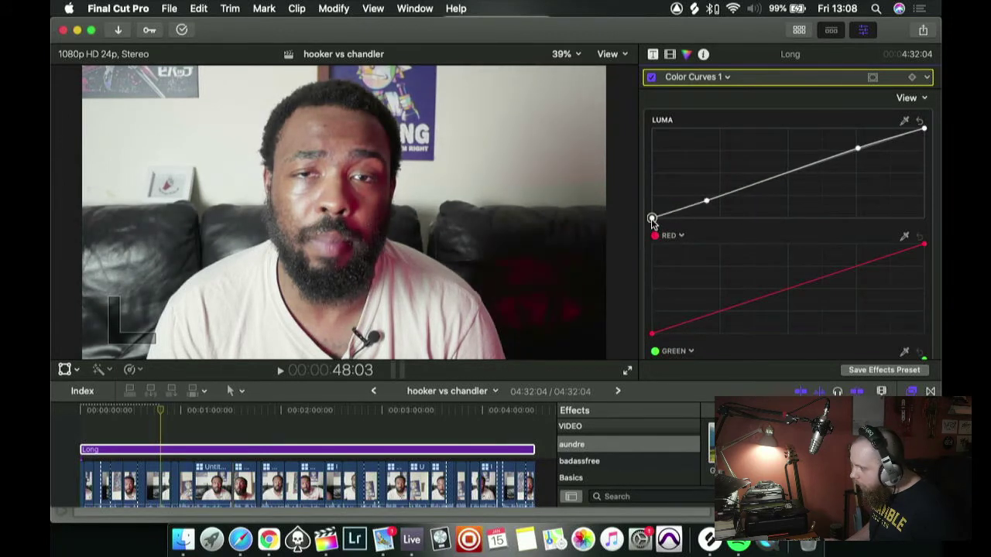
left_click_drag(651, 219, 703, 208)
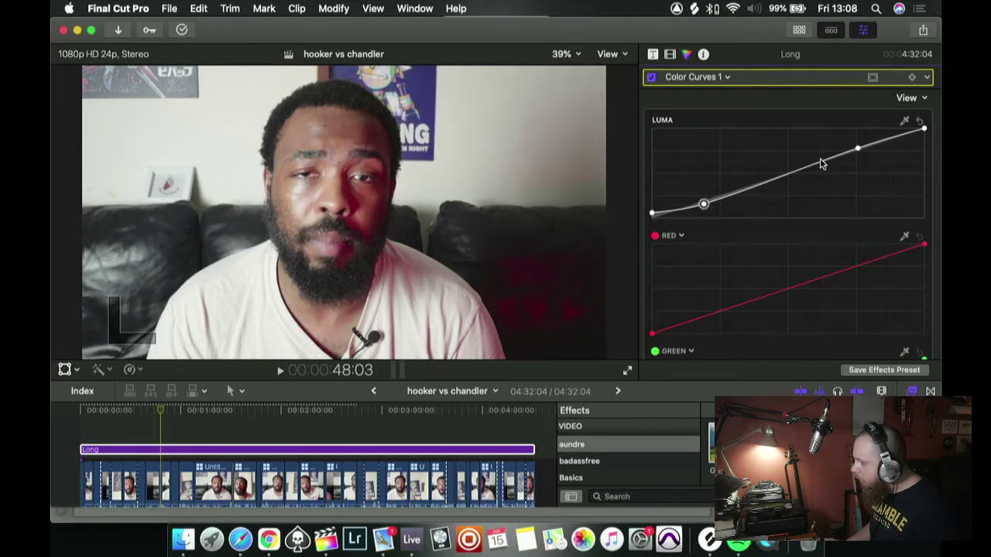
left_click_drag(854, 152, 852, 149)
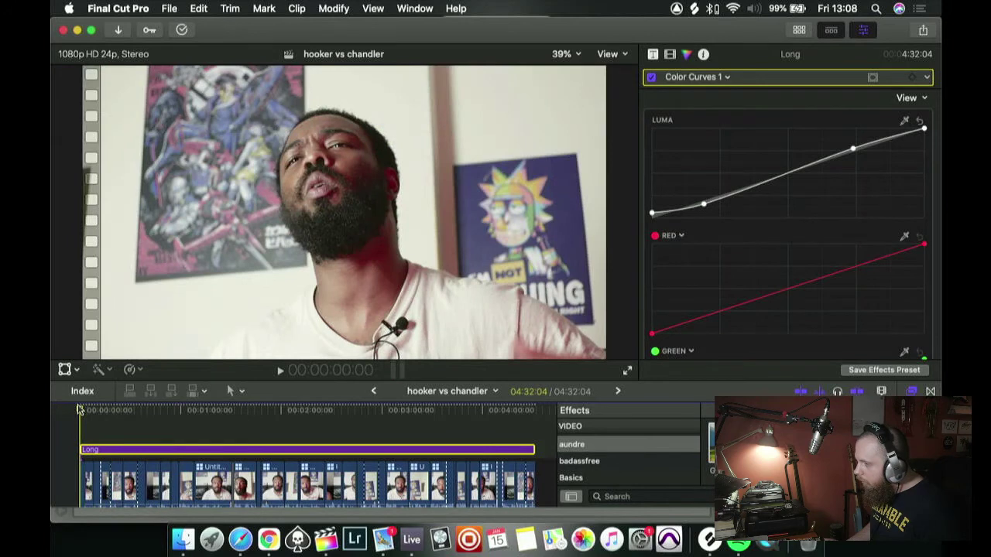
- Play the edit from the start and compare it with the Color Curves correction off and on
key("space")
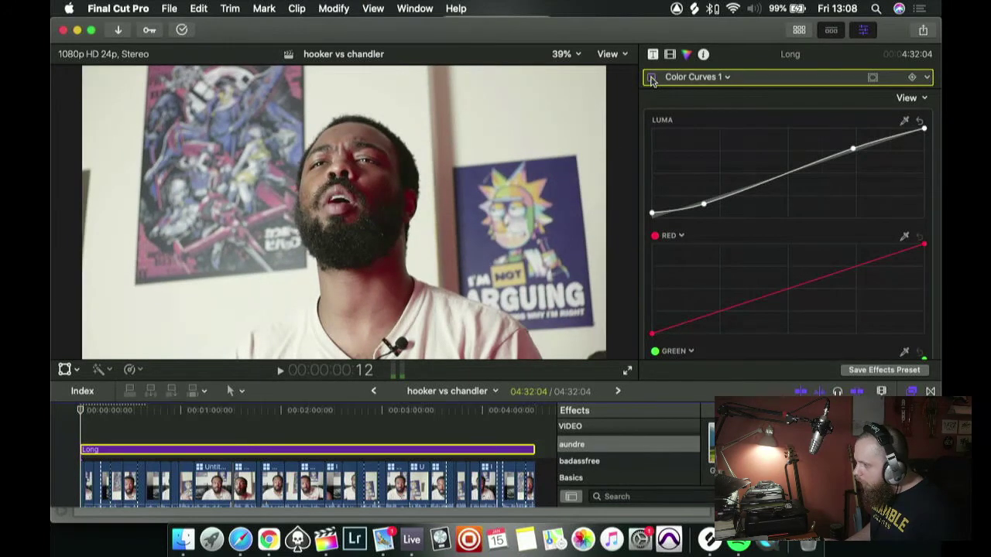
key("space")
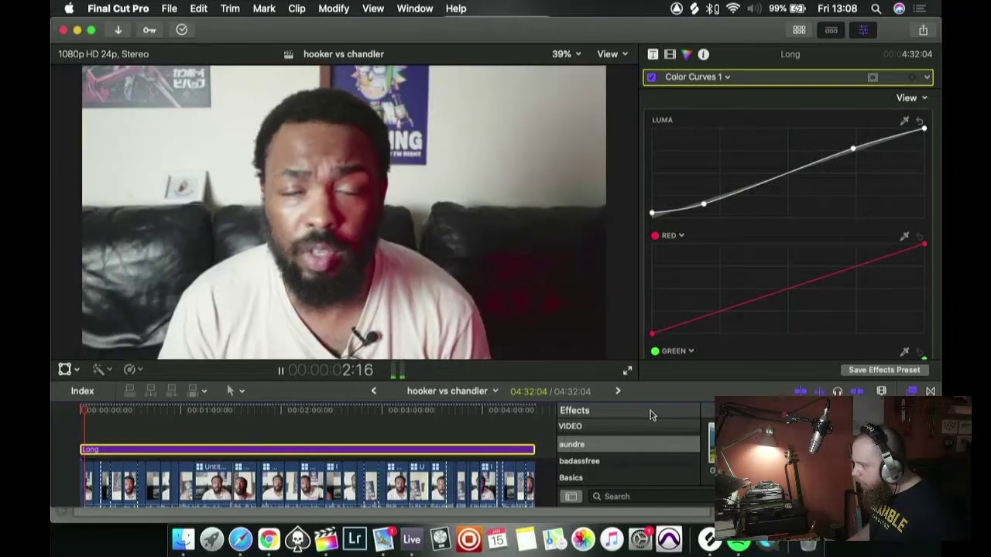
key("space")
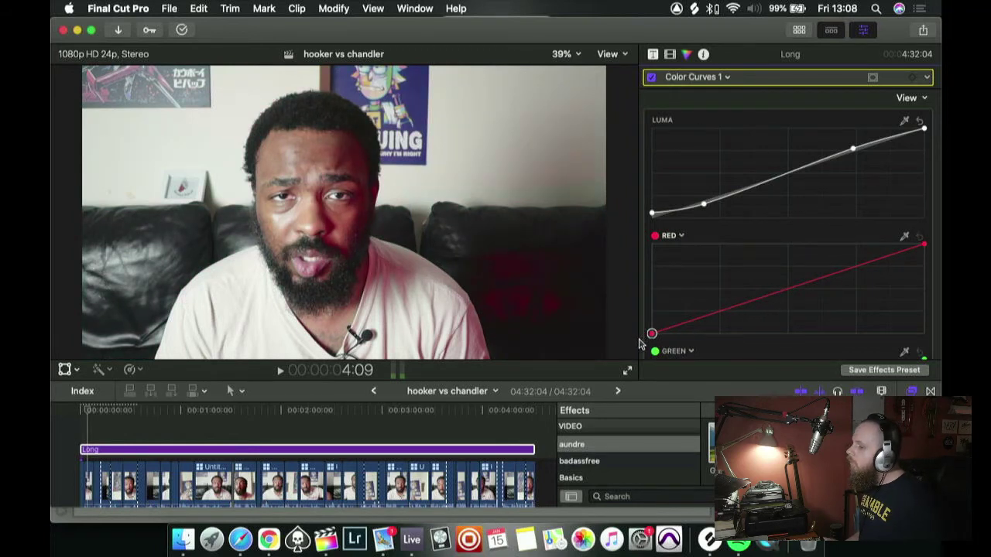
- Reduce red in the shadows by shifting the red curve's black point slightly inward, and play parts of the edit to judge it
mouse_move(655, 339)
left_mouse_down()
mouse_move(641, 345)
mouse_move(653, 348)
left_mouse_up()
key("space")
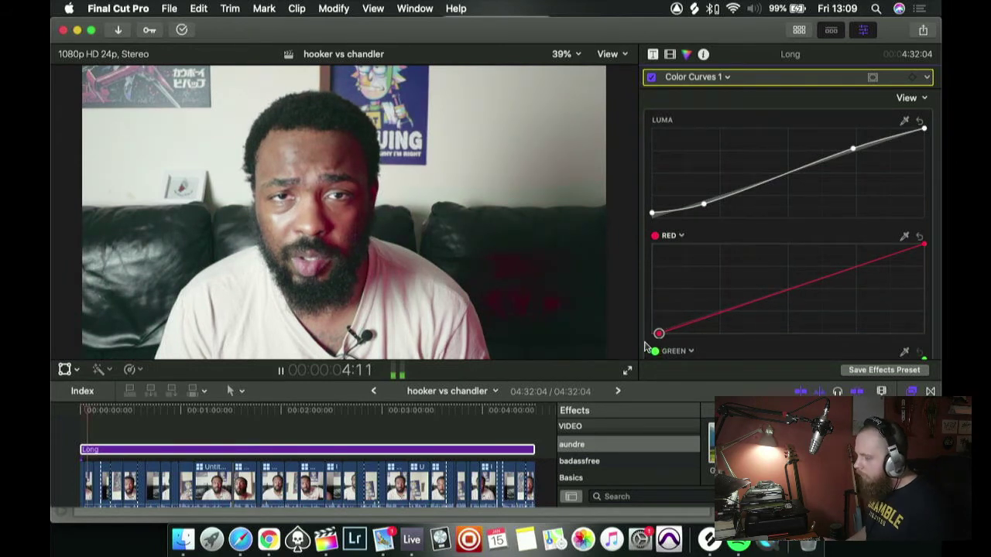
left_click(161, 446)
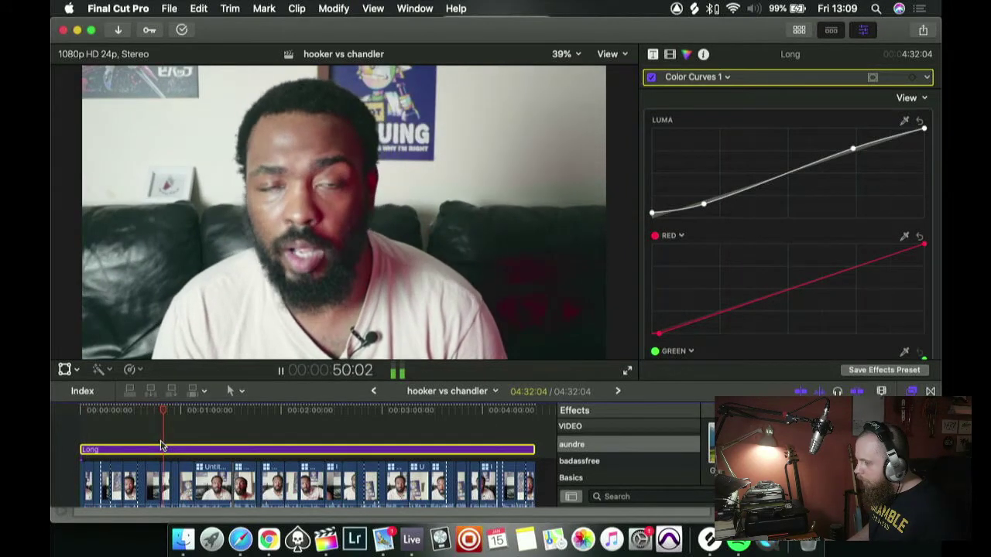
key("space")
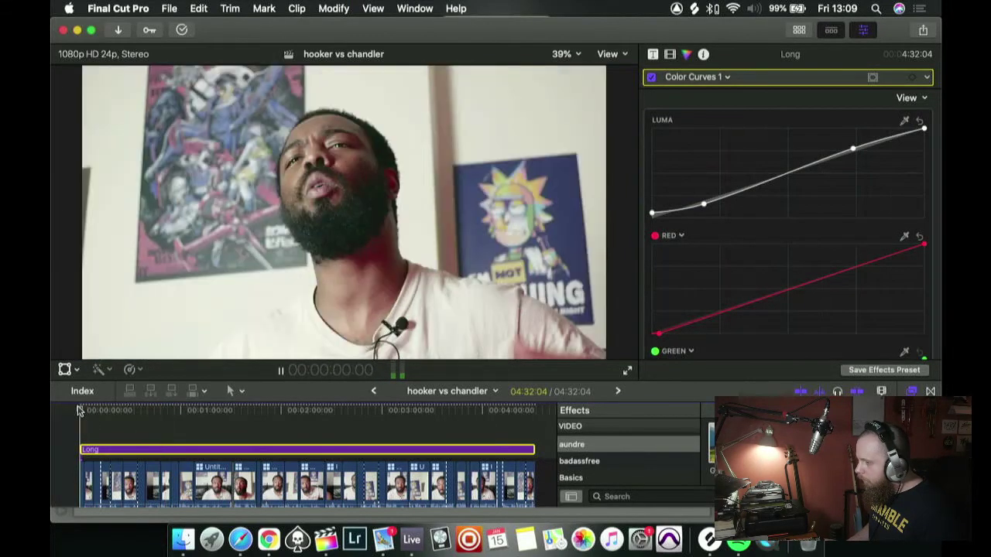
- Play short parts of the edit around 3:02 and 4:04 to judge the curves grade, ending back at the start
left_click(387, 411)
key("space")
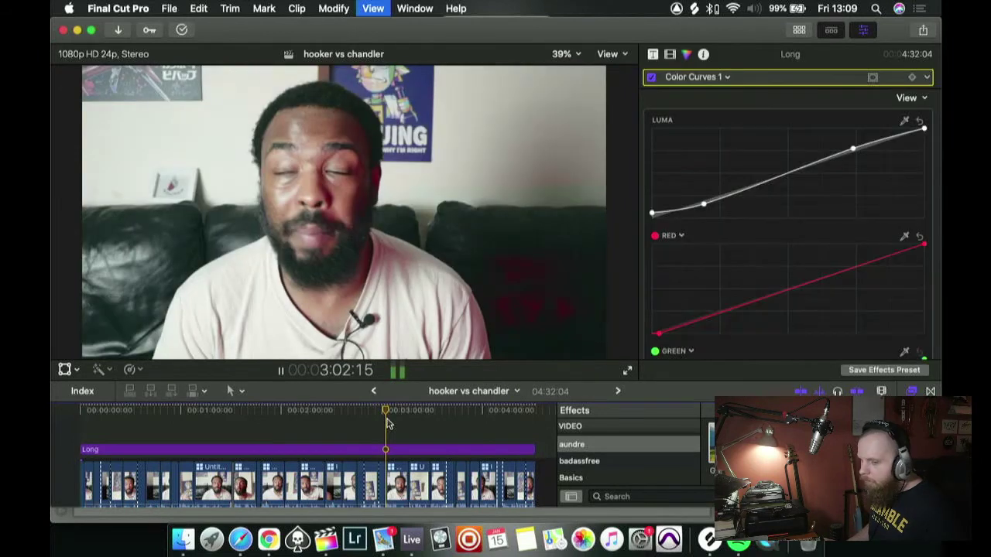
key("space")
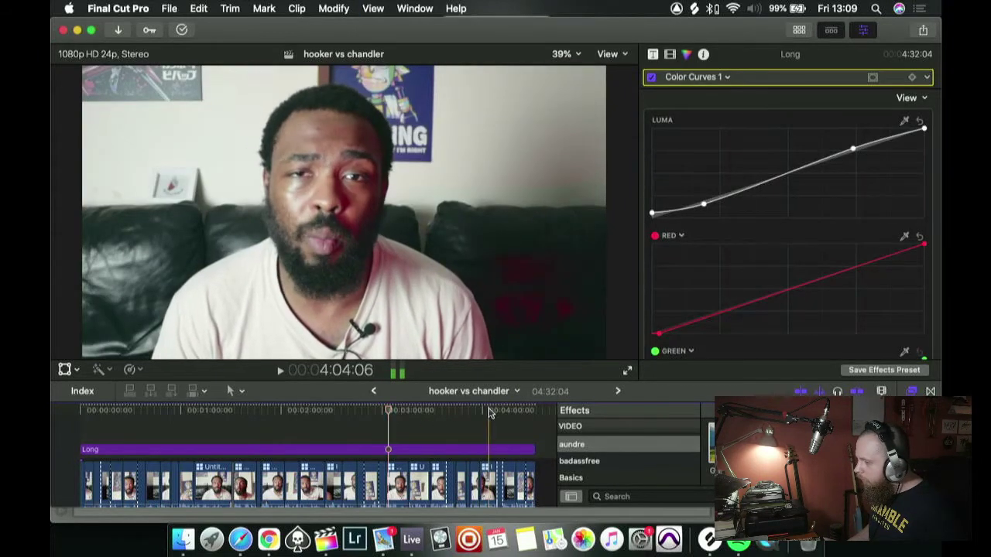
left_click(489, 411)
key("space")
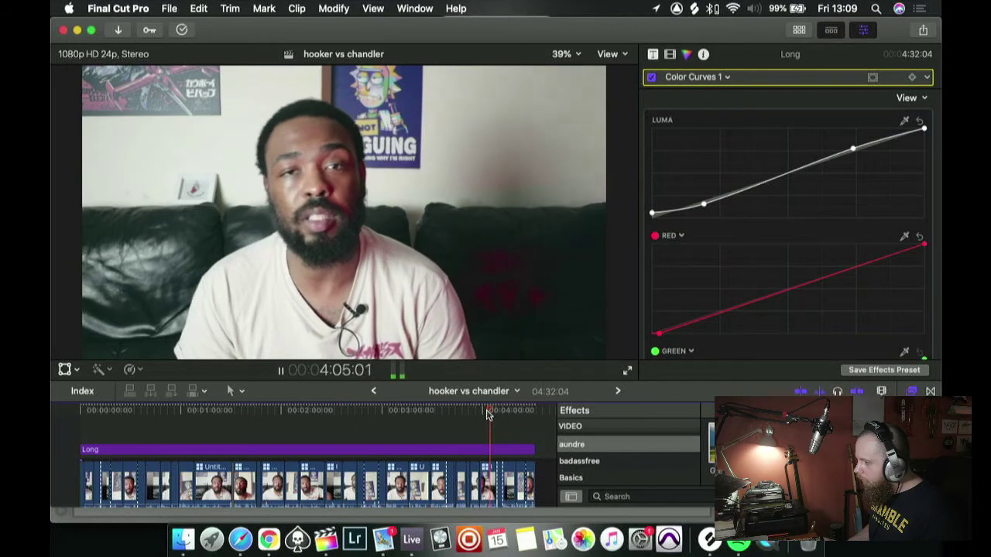
key("space")
key("Home")
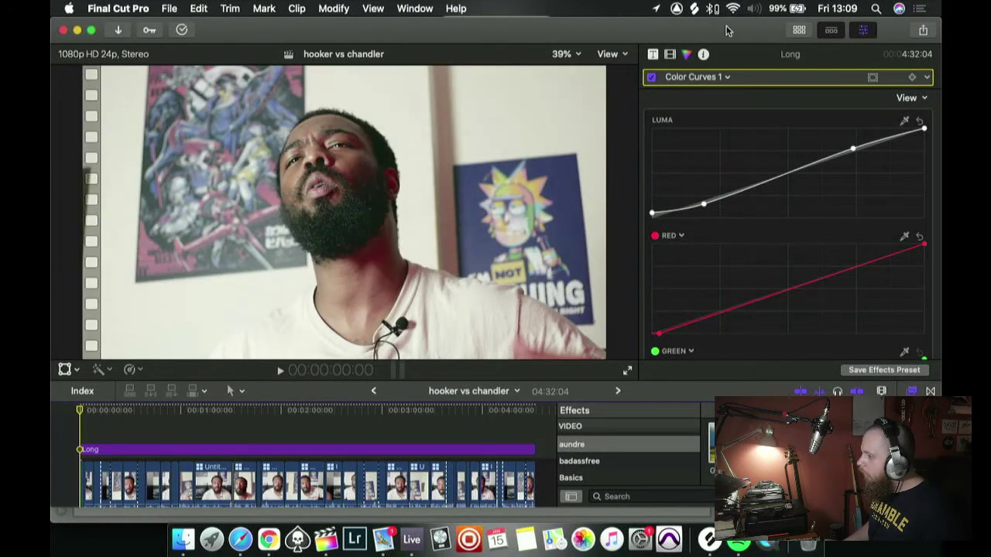
- Add a Color Wheels correction to the Long adjustment layer and tint its shadows slightly teal and its highlights slightly orange
left_click(718, 78)
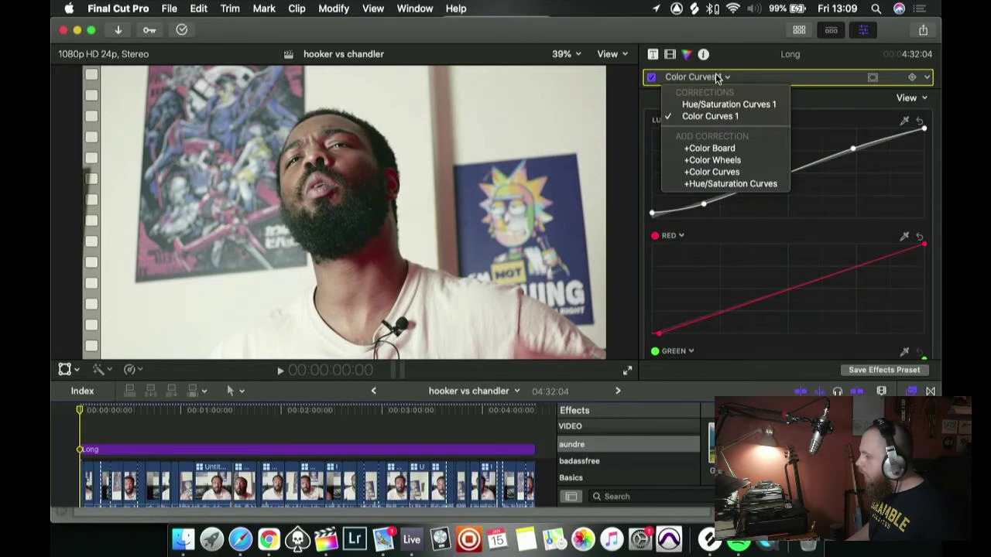
left_click(750, 161)
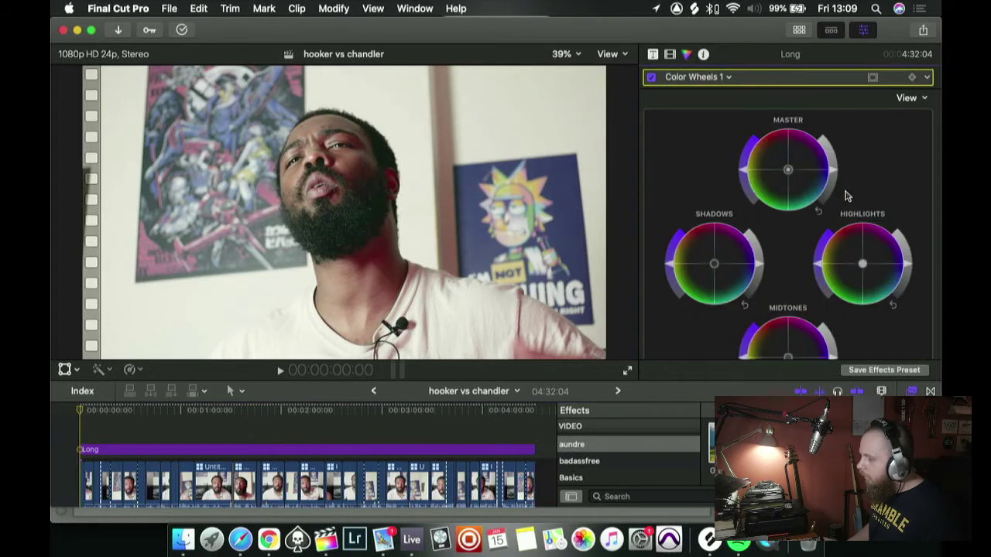
scroll(691, 182, "down", 3)
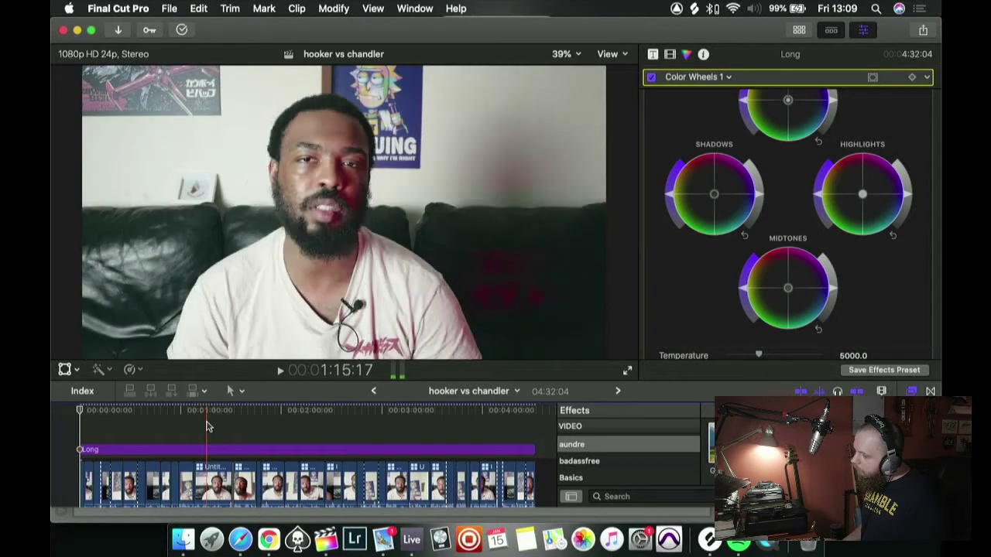
left_click(207, 414)
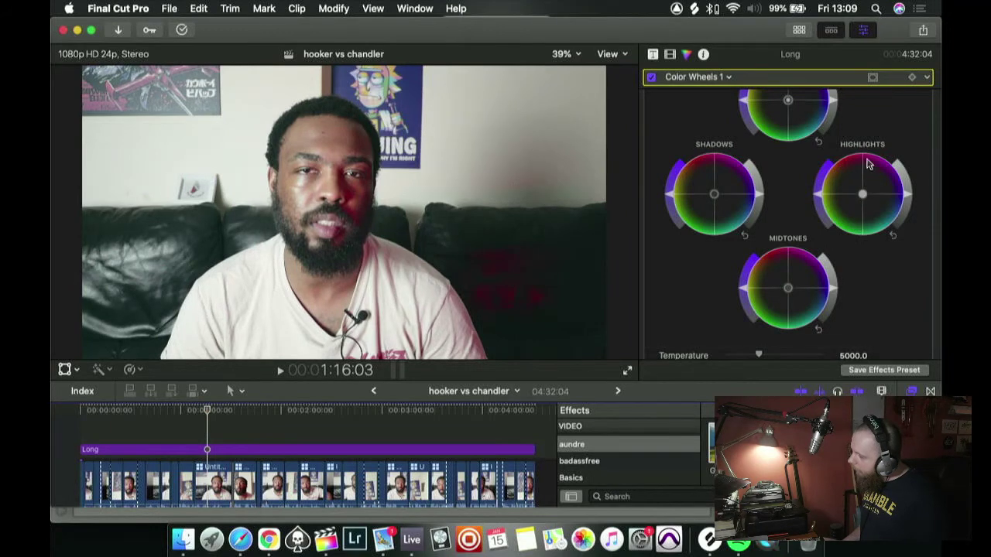
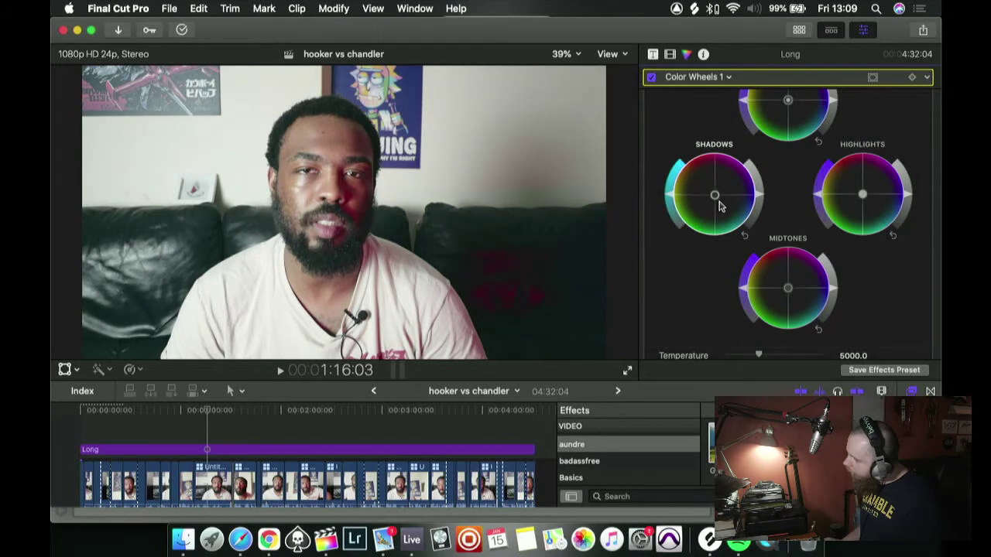
left_click_drag(728, 215, 742, 233)
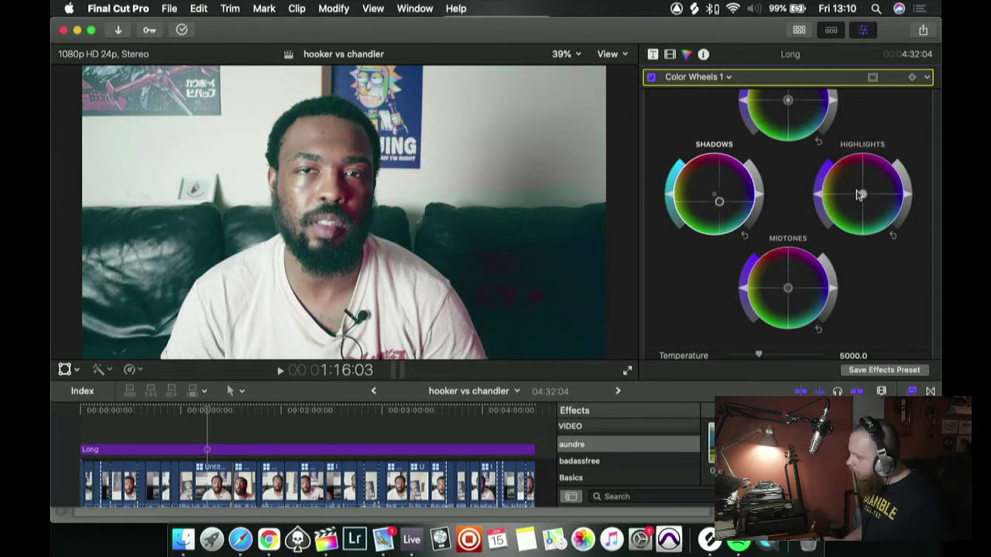
left_click_drag(866, 199, 839, 172)
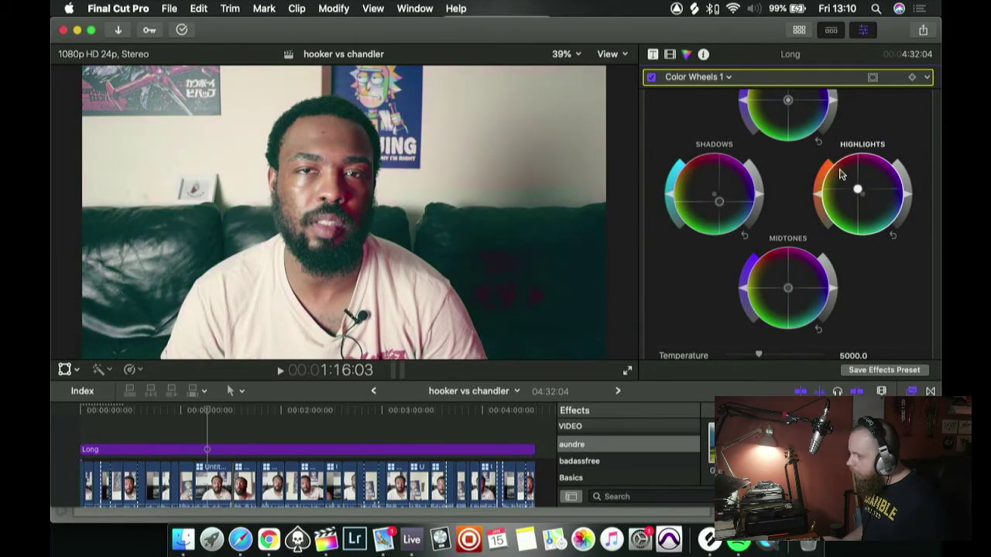
- Compare the picture with the Color Wheels correction off and on, both paused and while playing the edit from the start
left_click(650, 78)
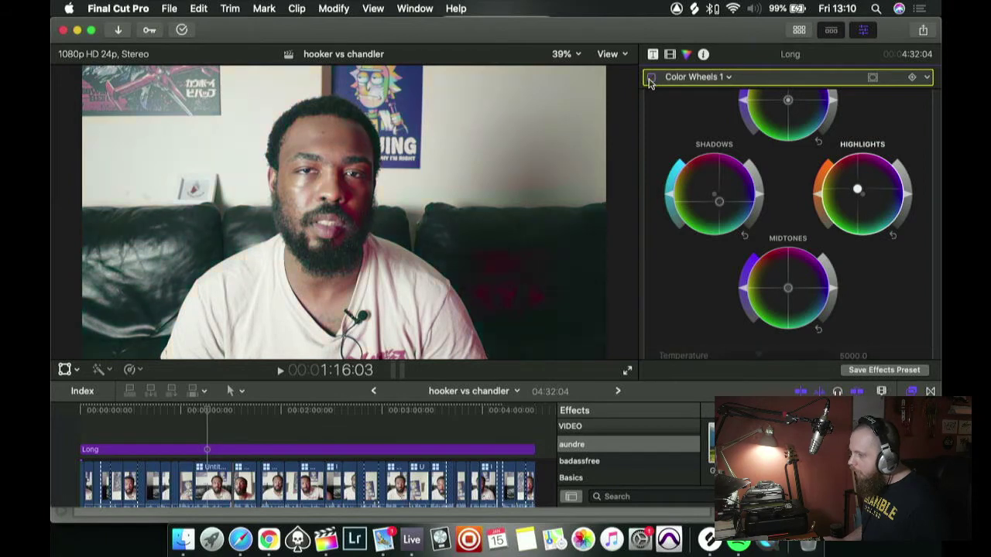
left_click(651, 78)
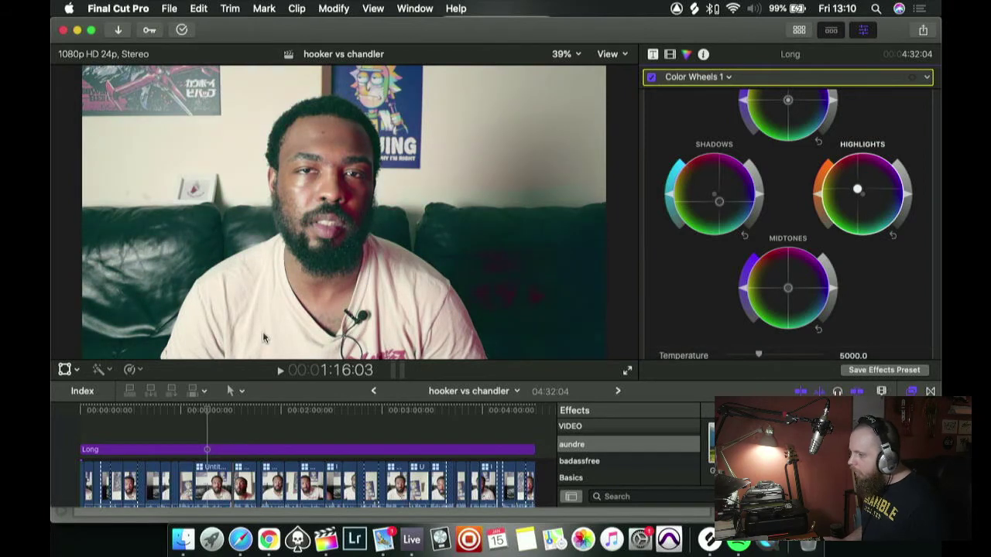
left_click(82, 410)
key("space")
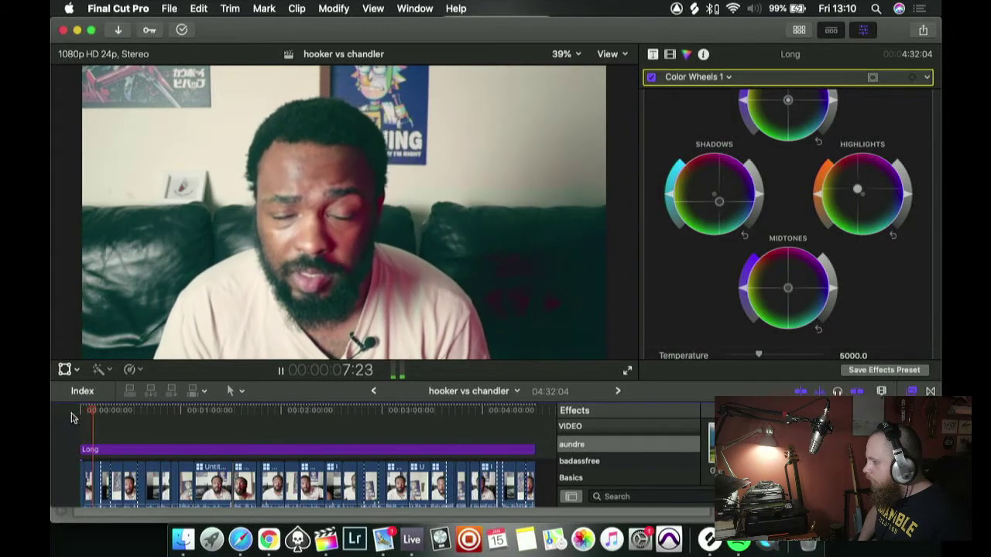
key("space")
key("space")
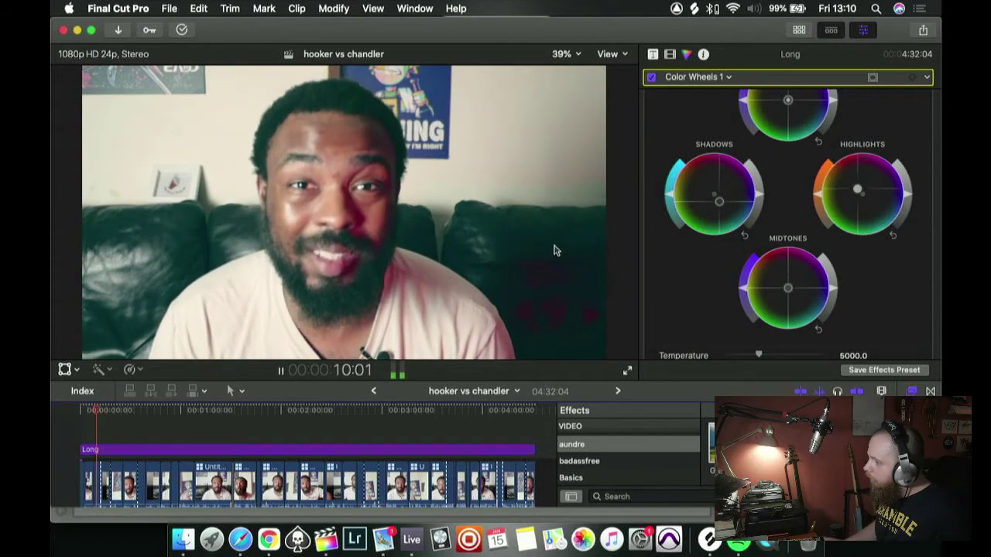
left_click(651, 78)
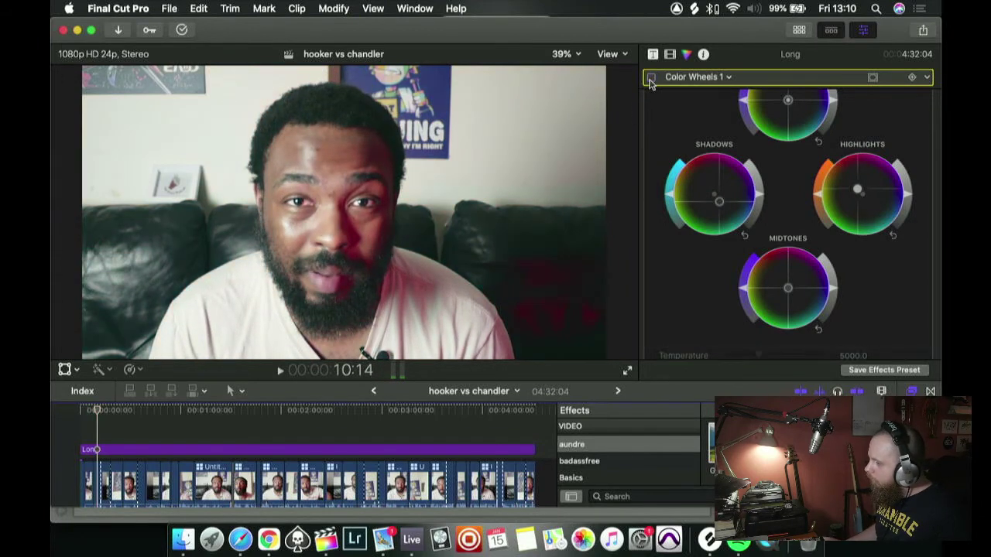
key("space")
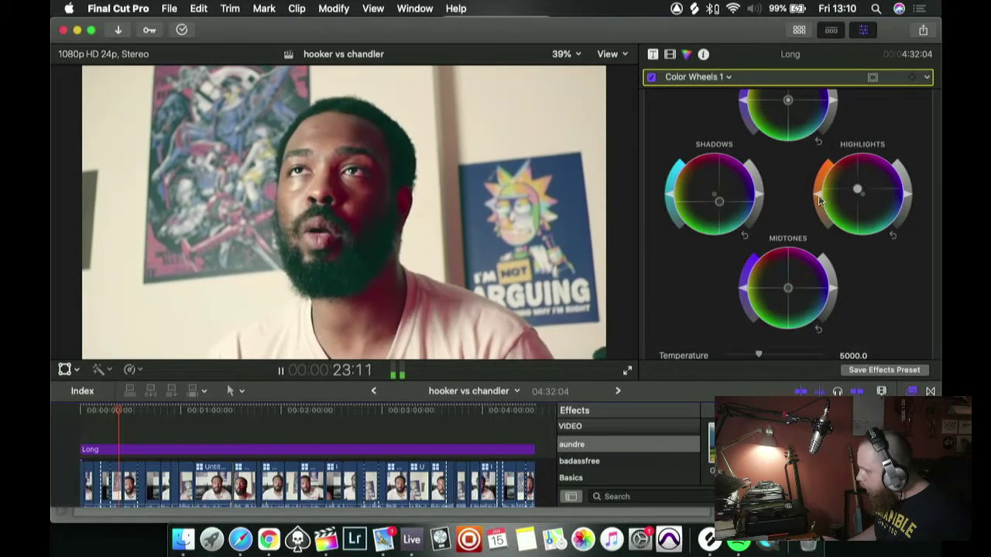
- Cool the Color Wheels temperature to 4516 and play the edit briefly to check it
key("space")
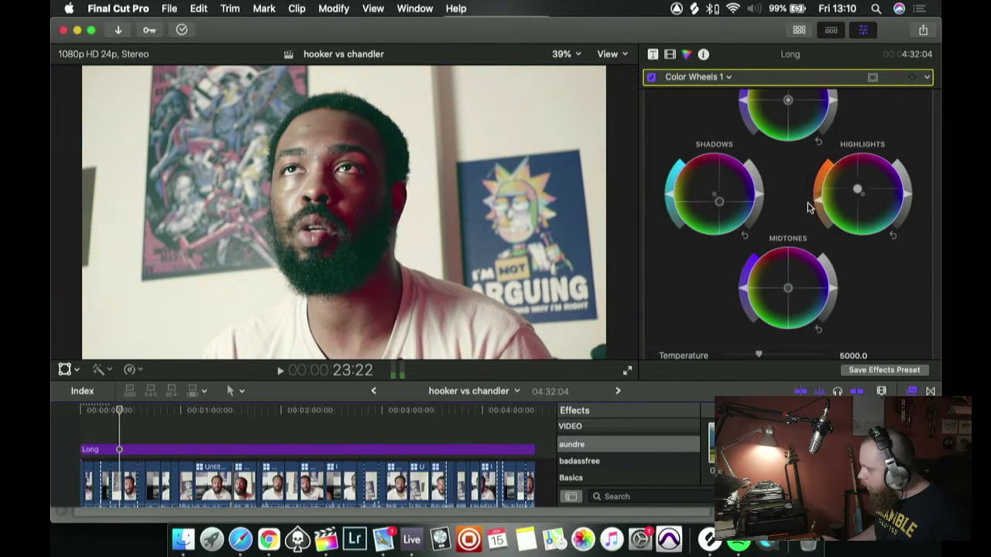
scroll(747, 325, "down", 2)
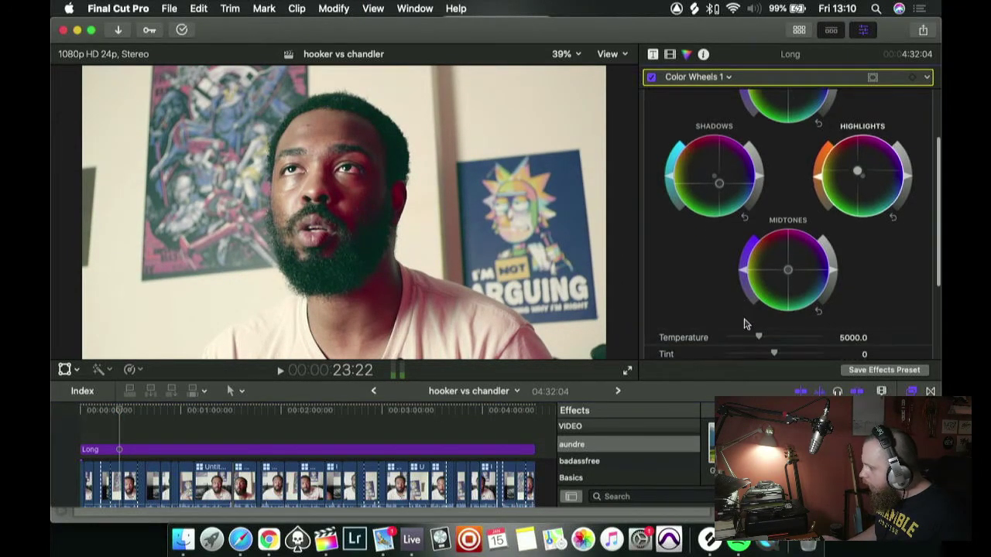
left_click_drag(759, 314, 751, 315)
key("space")
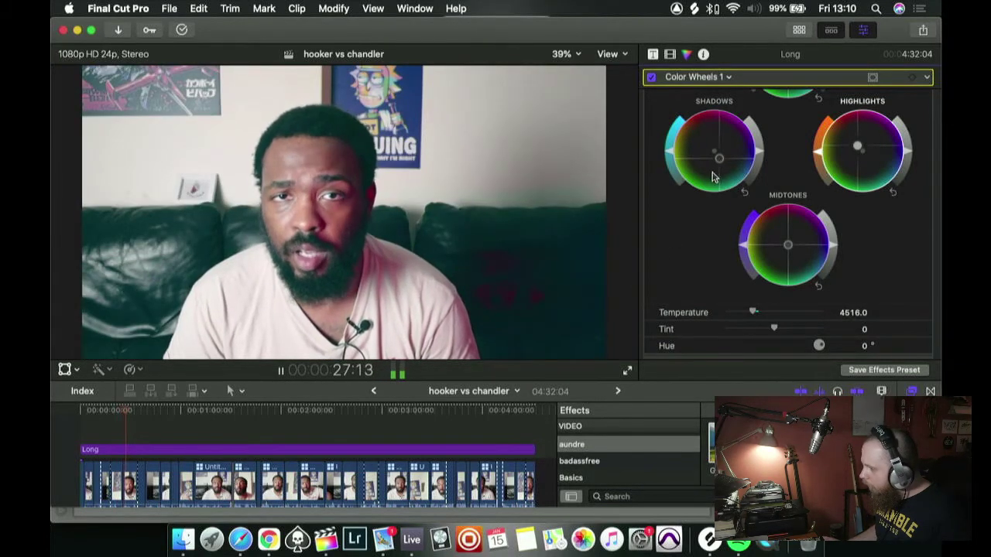
key("space")
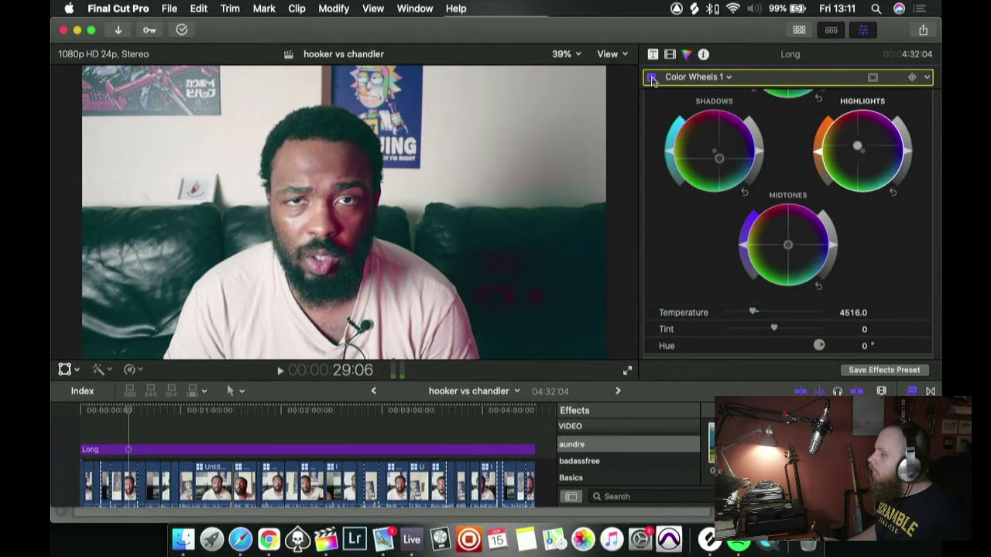
- Compare the wide shots around 0:29 and 0:34 with the Color Wheels correction off and on, and continue playback
left_click(652, 77)
left_click(652, 78)
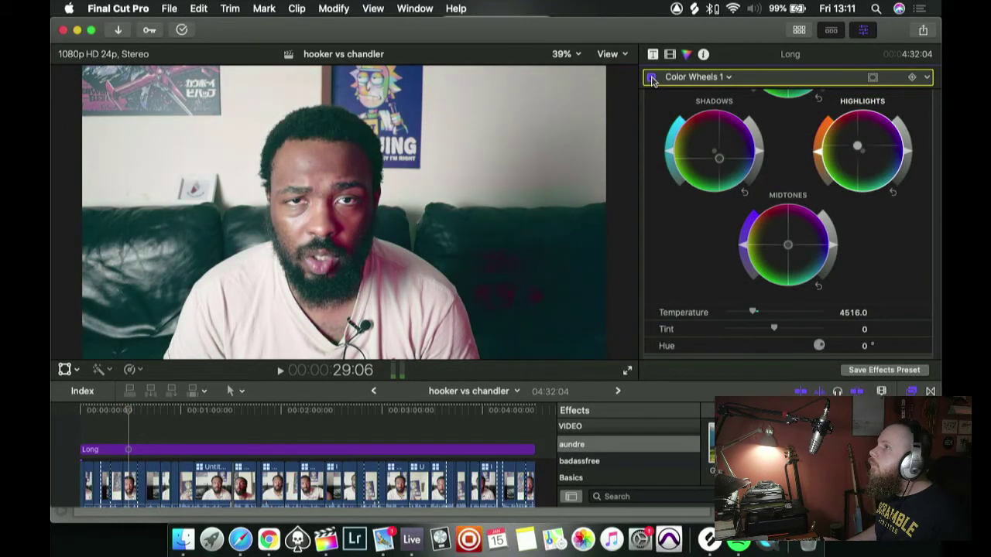
left_click(652, 77)
left_click(652, 78)
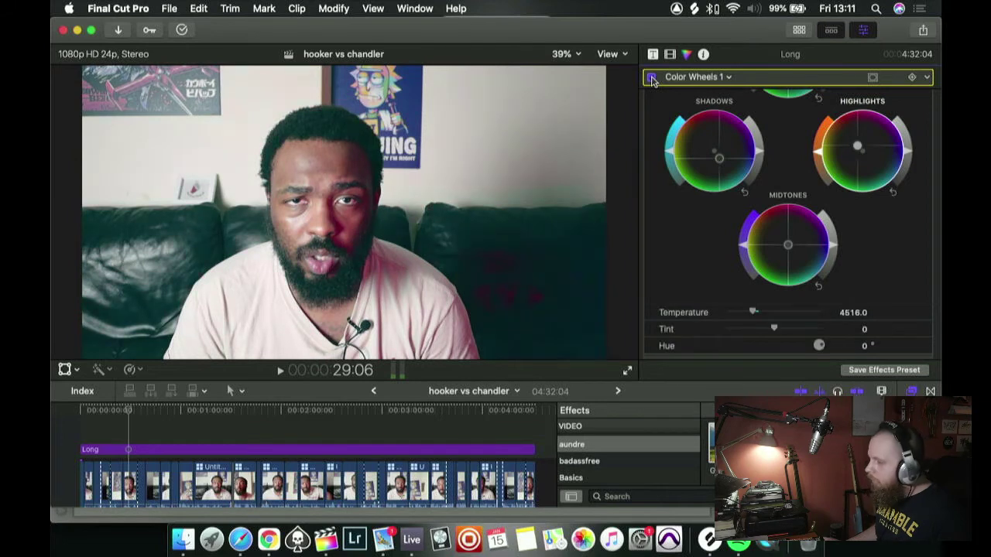
key("space")
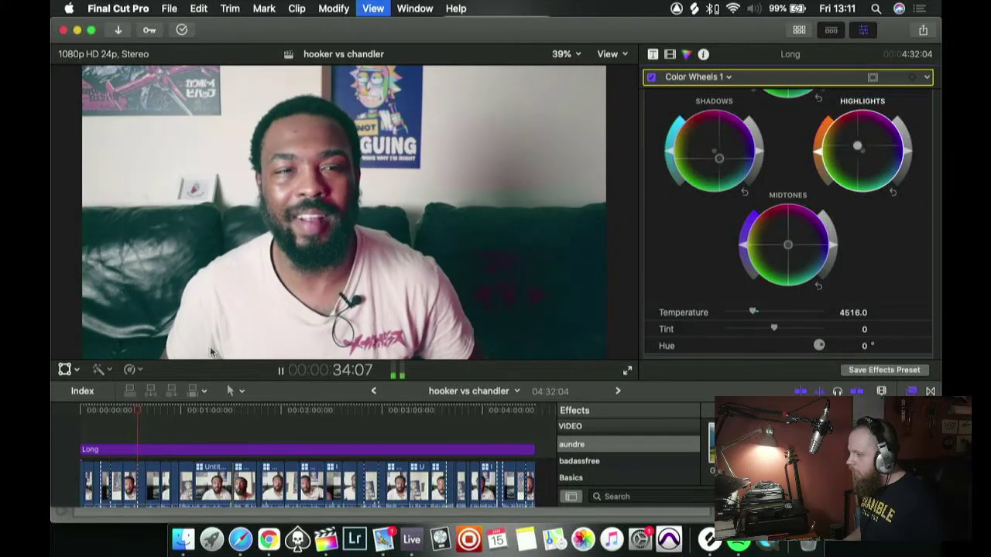
left_click(653, 77)
left_click(652, 77)
left_click(653, 78)
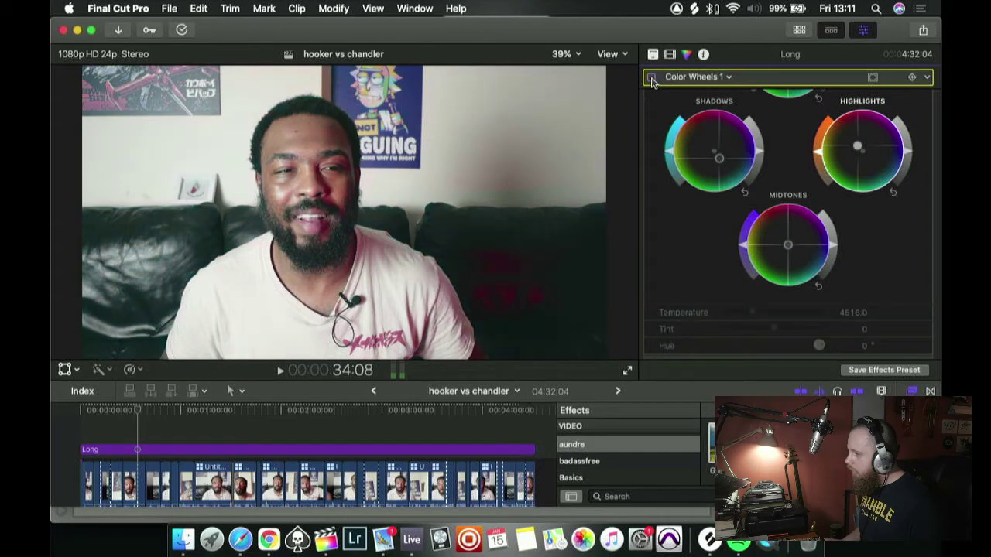
left_click(653, 78)
key("space")
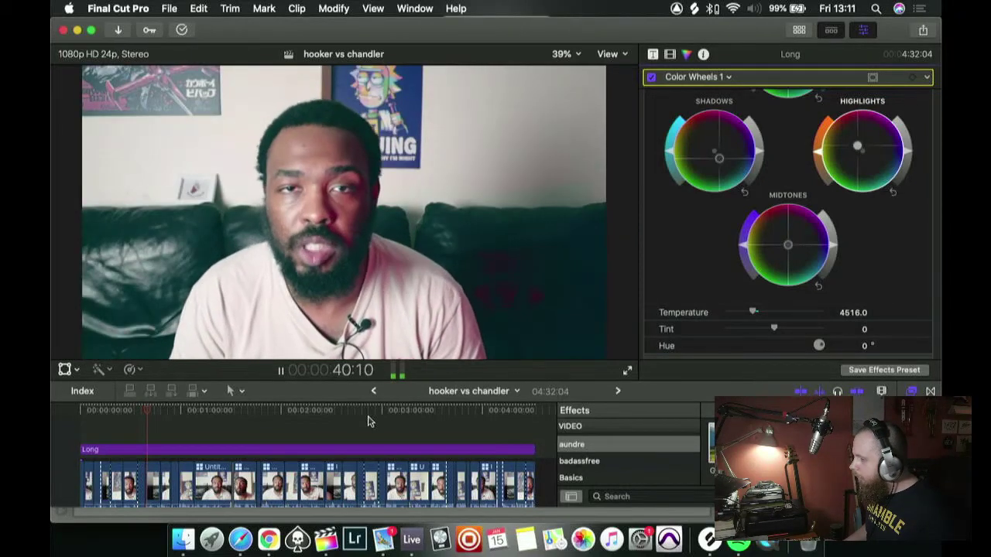
key("space")
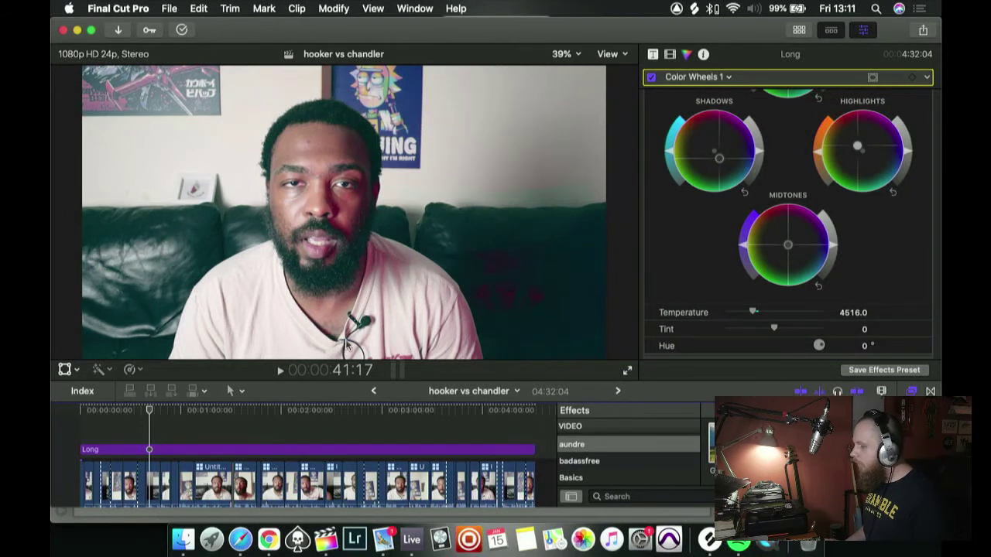
- Check the teal and orange grade on shots around 1:48, 3:44 and 4:21 of the edit
left_click(261, 424)
key("space")
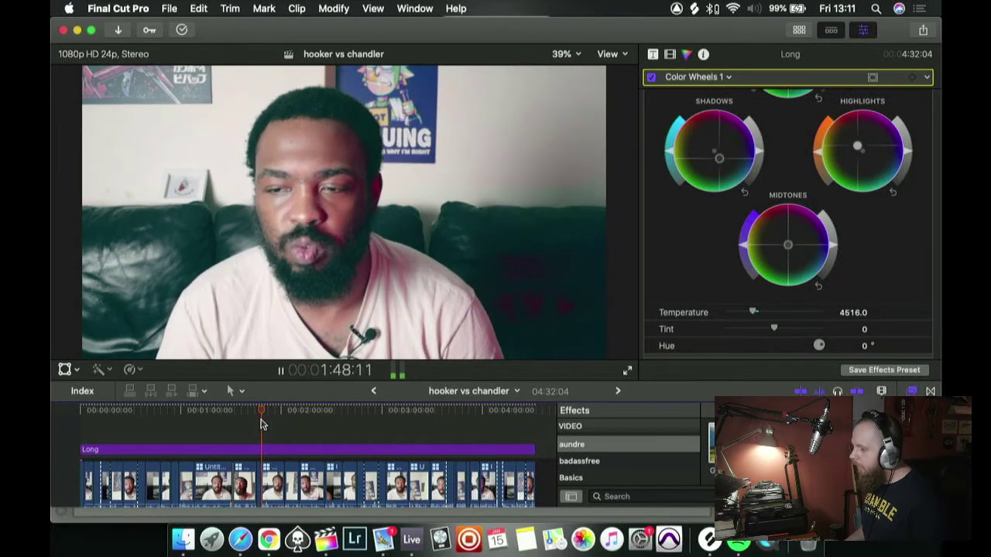
left_click(454, 413)
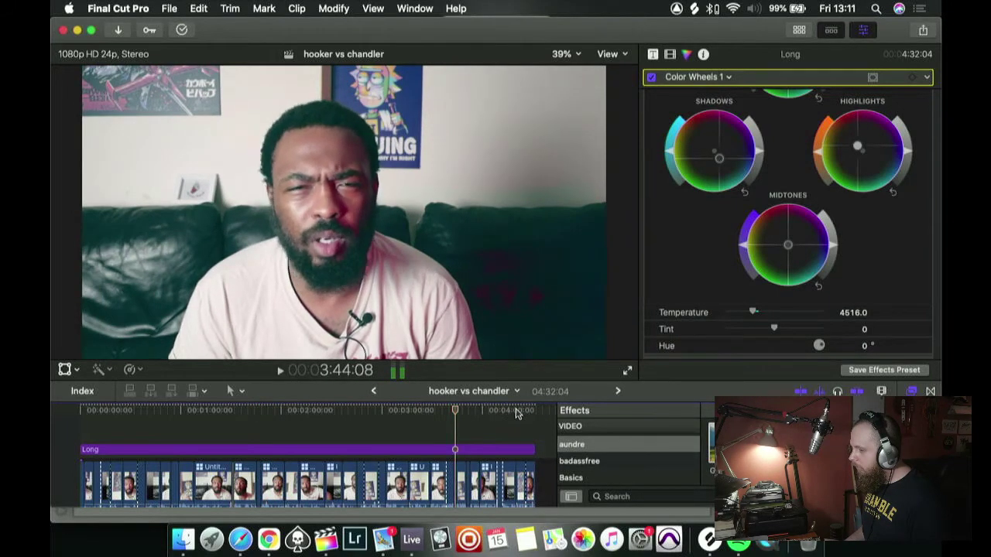
left_click(518, 412)
key("space")
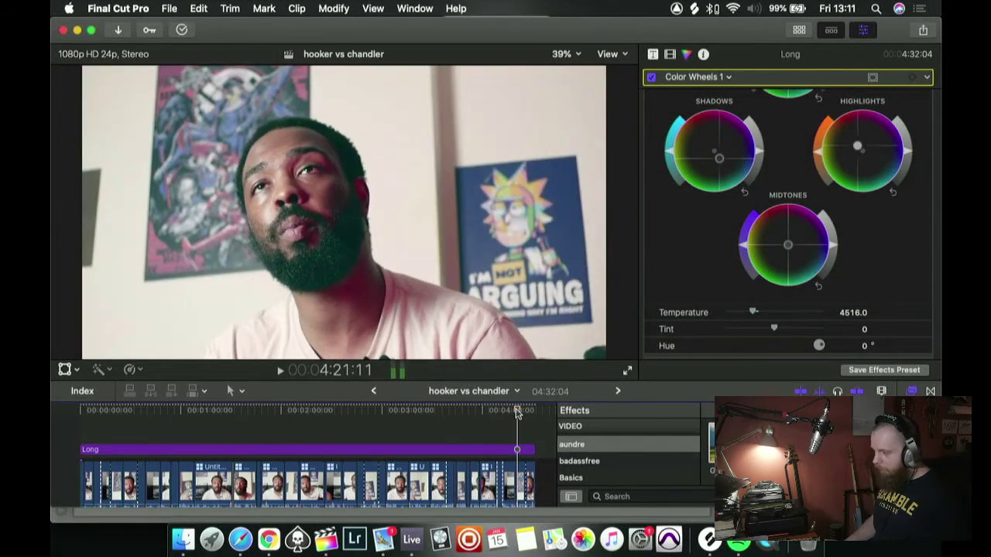
- Return to the opening close-up, switch the Color Wheels correction off and on repeatedly to compare, and play from there
key("Home")
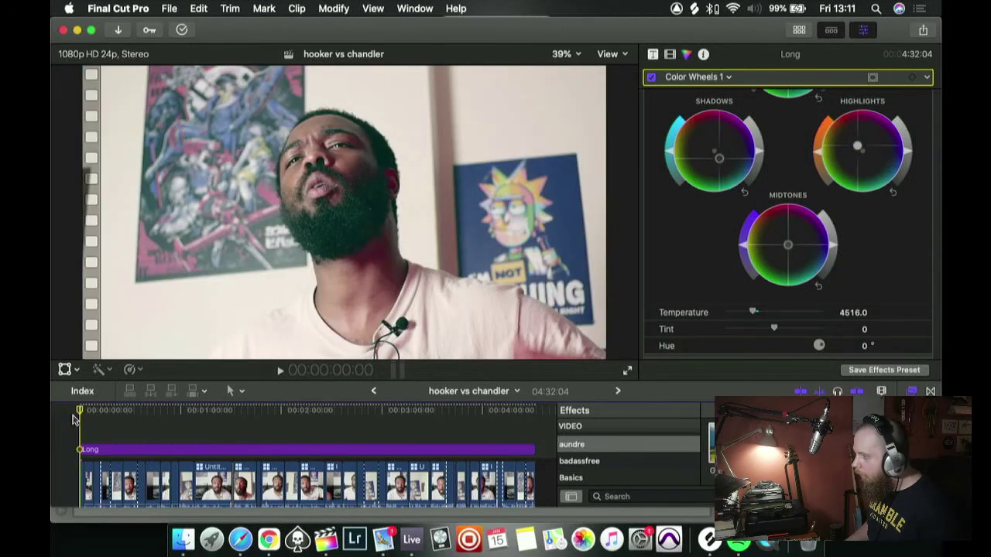
left_click(652, 78)
left_click(651, 78)
left_click(652, 78)
left_click(651, 77)
left_click(651, 78)
left_click(651, 78)
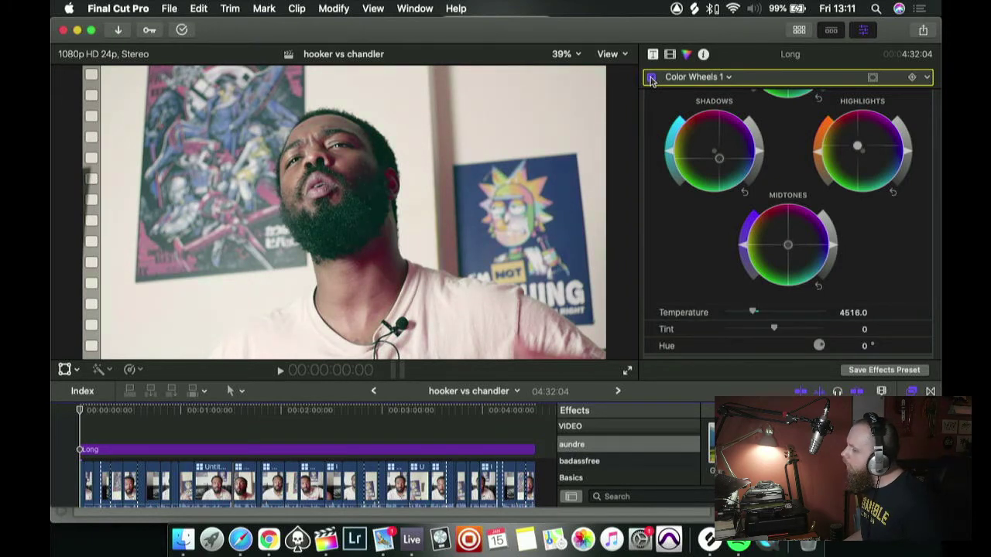
key("space")
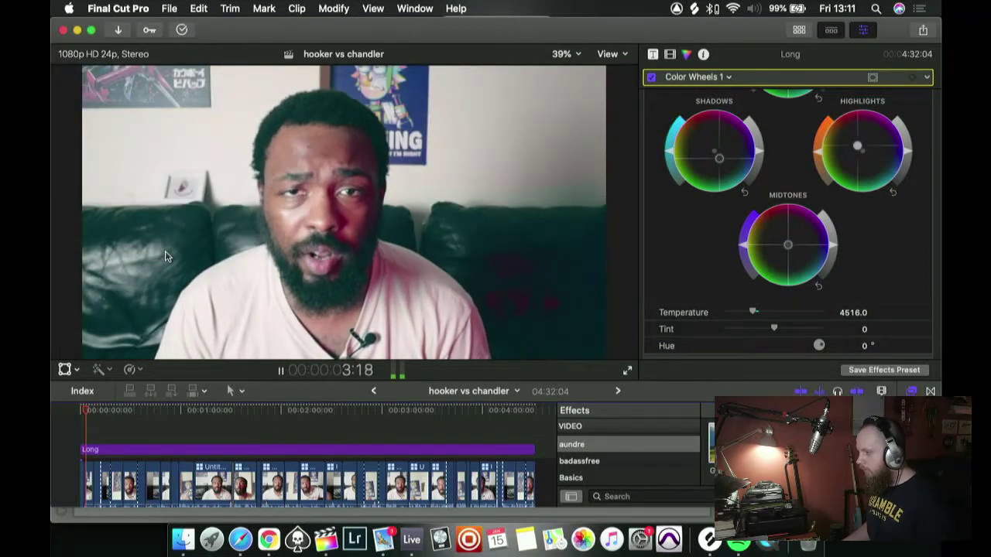
- Pause on the wide shot near 0:05 and raise the Master wheel's brightness slightly
scroll(782, 155, "up", 3)
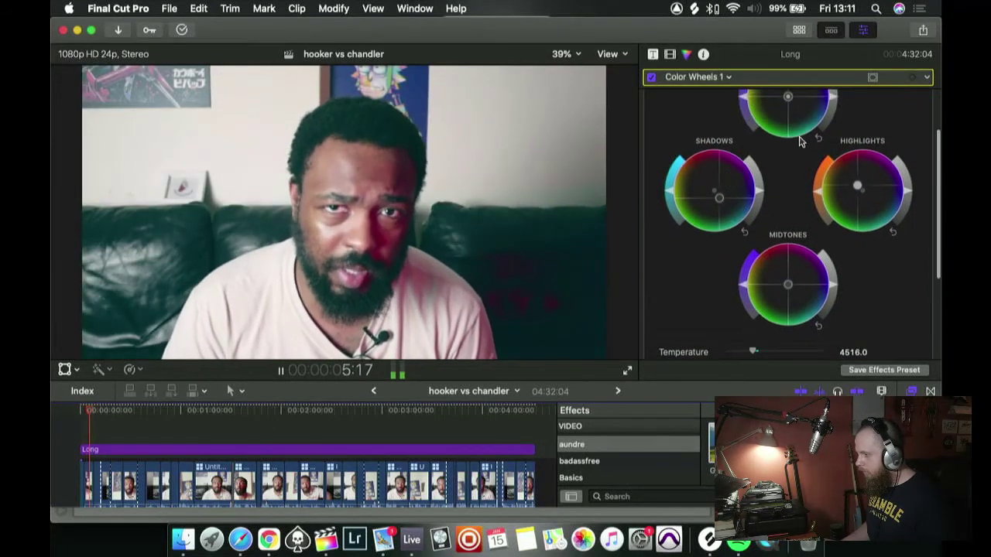
key("space")
scroll(805, 144, "up", 2)
left_click_drag(835, 155, 835, 149)
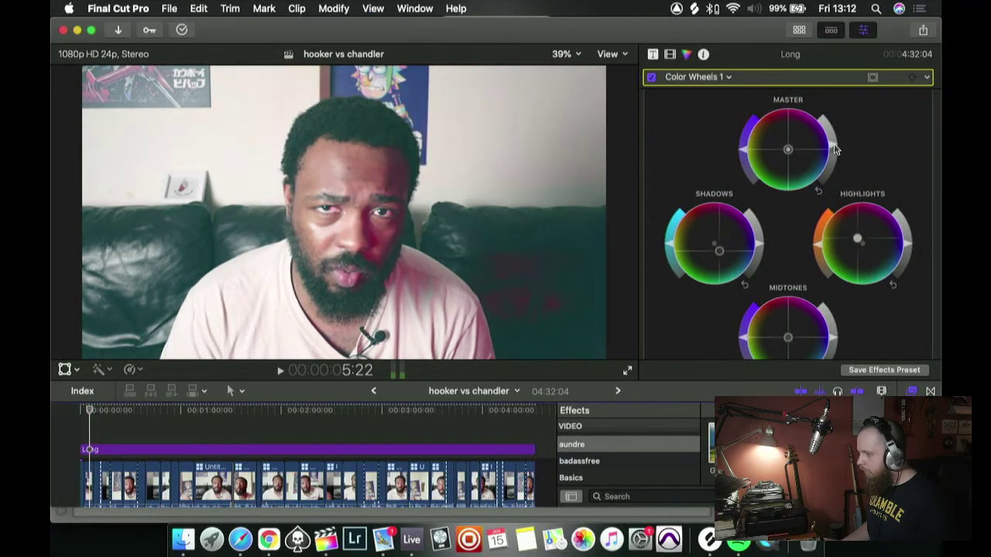
- Play the graded edit from about 0:05 to 0:10, check the shot at 2:59, and return to the start
key("space")
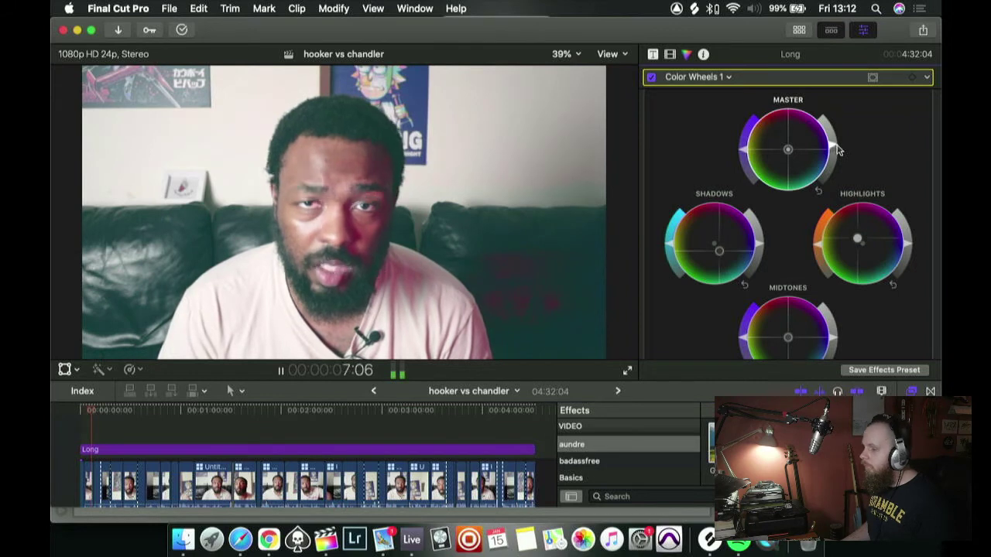
key("space")
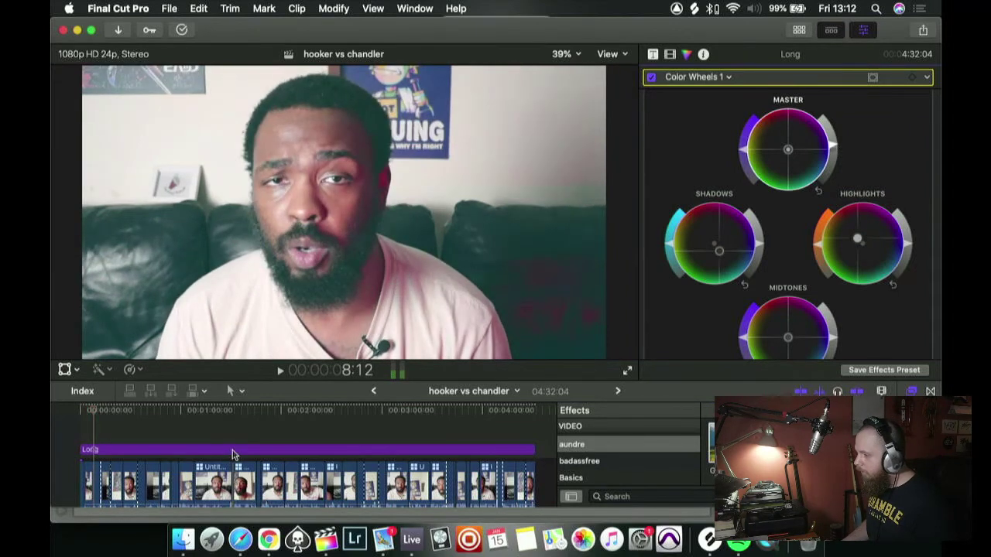
key("space")
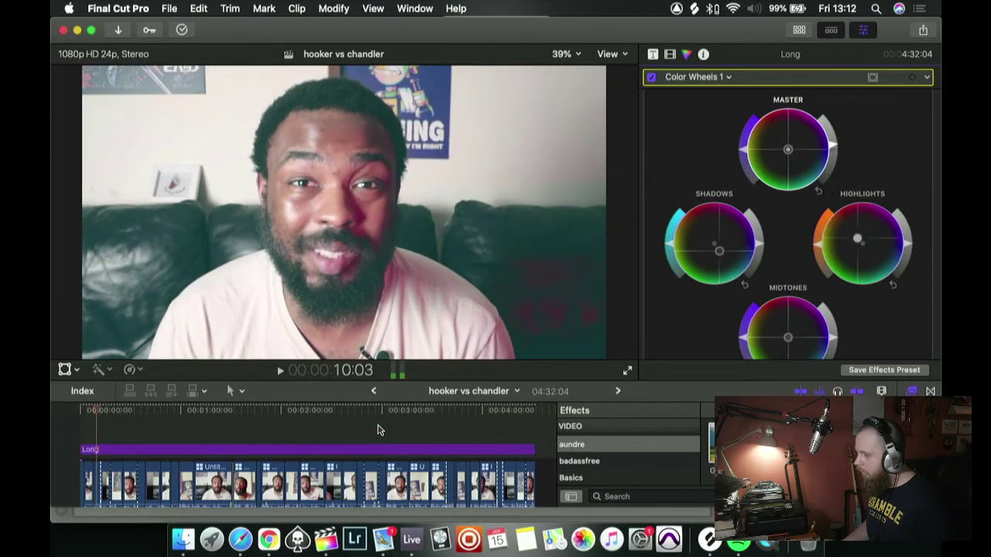
left_click(377, 430)
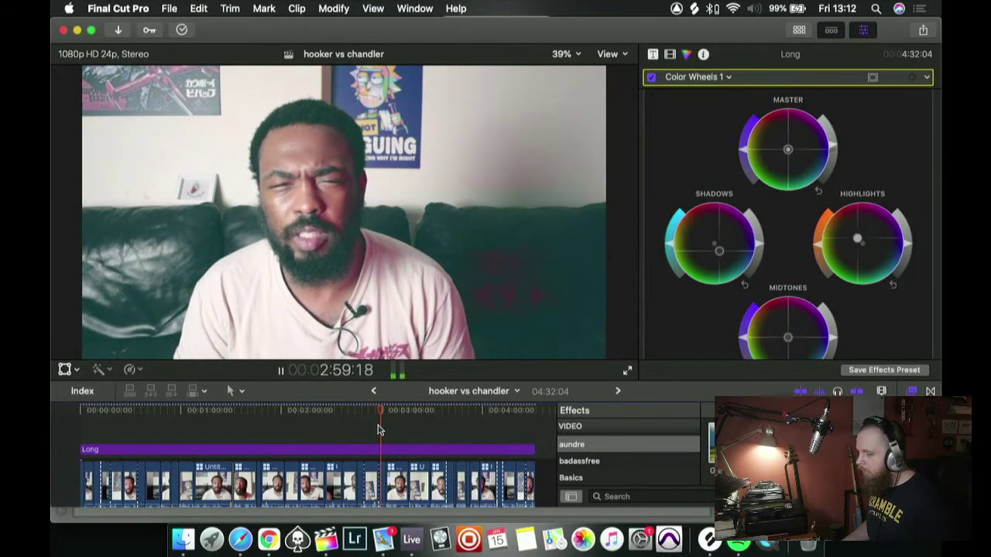
key("space")
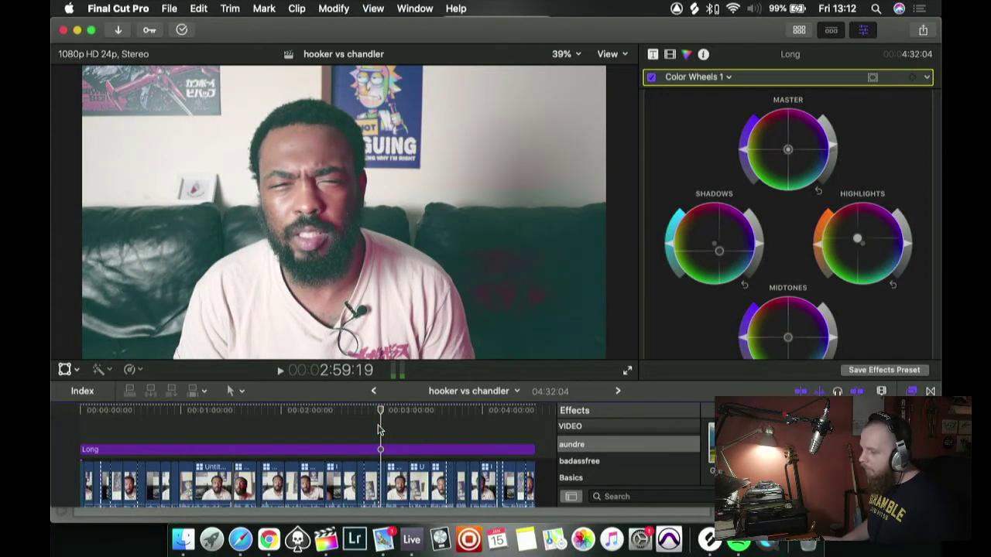
left_click(77, 415)
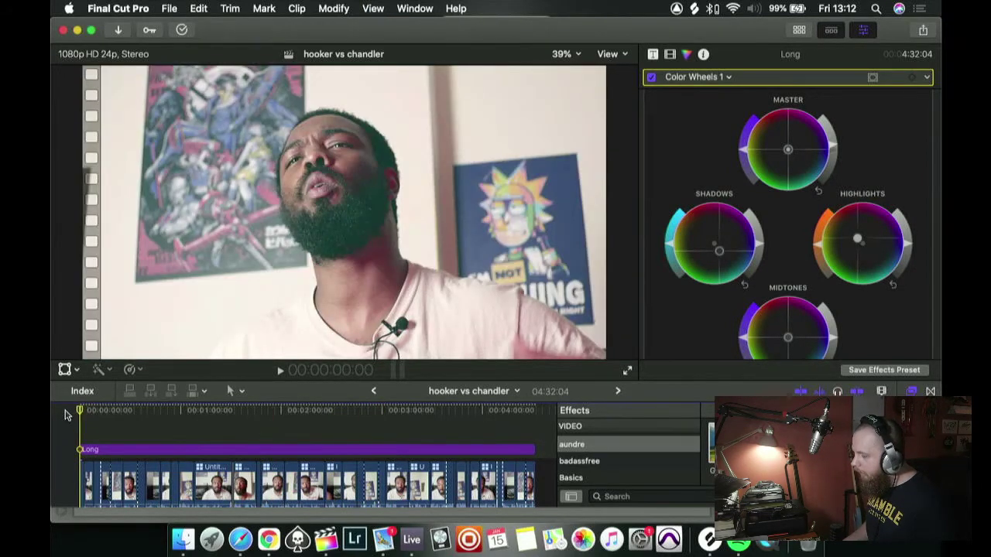
- Set up a Master File export of the project with the format Audio Only, and proceed to saving
scroll(65, 418, "down", 3)
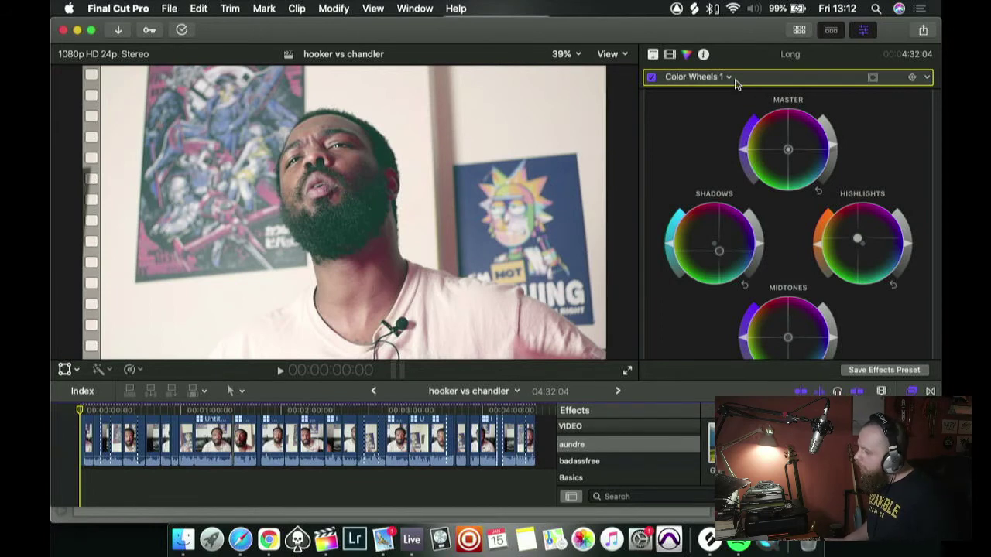
left_click(922, 31)
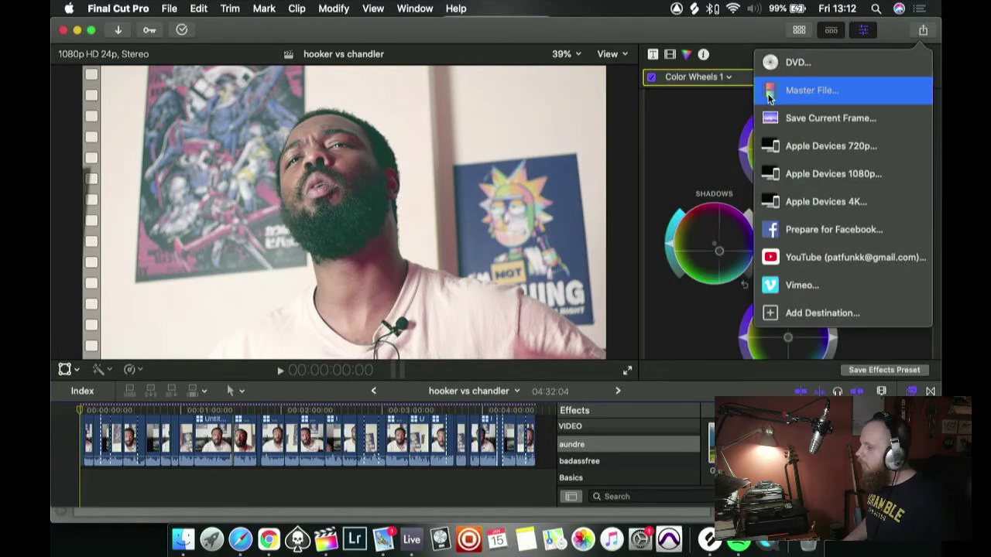
left_click(780, 91)
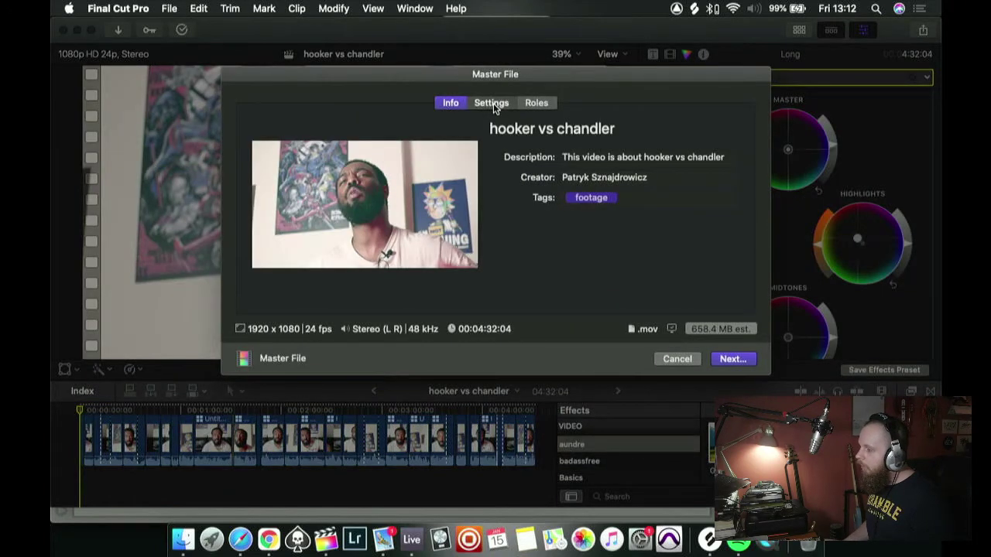
left_click(492, 104)
left_click(611, 156)
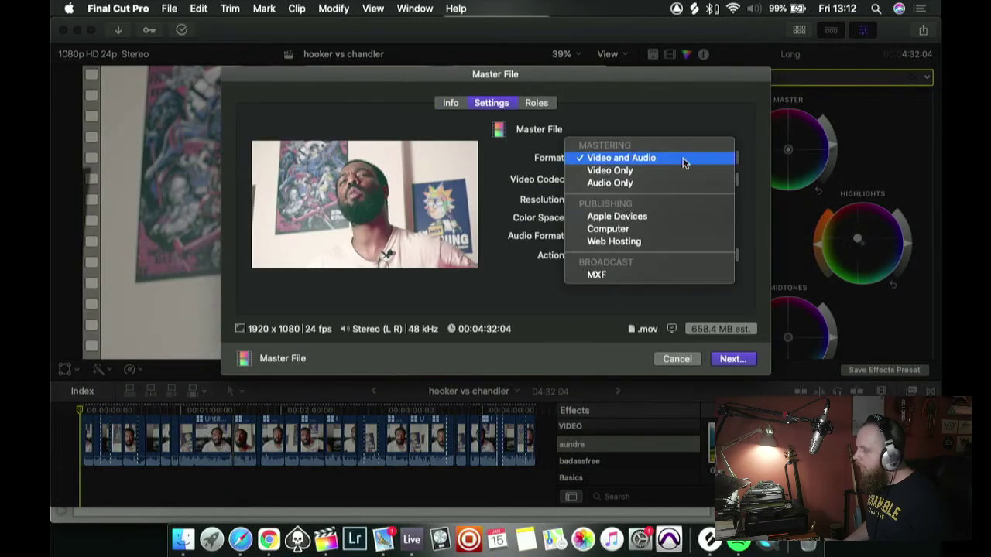
left_click(629, 184)
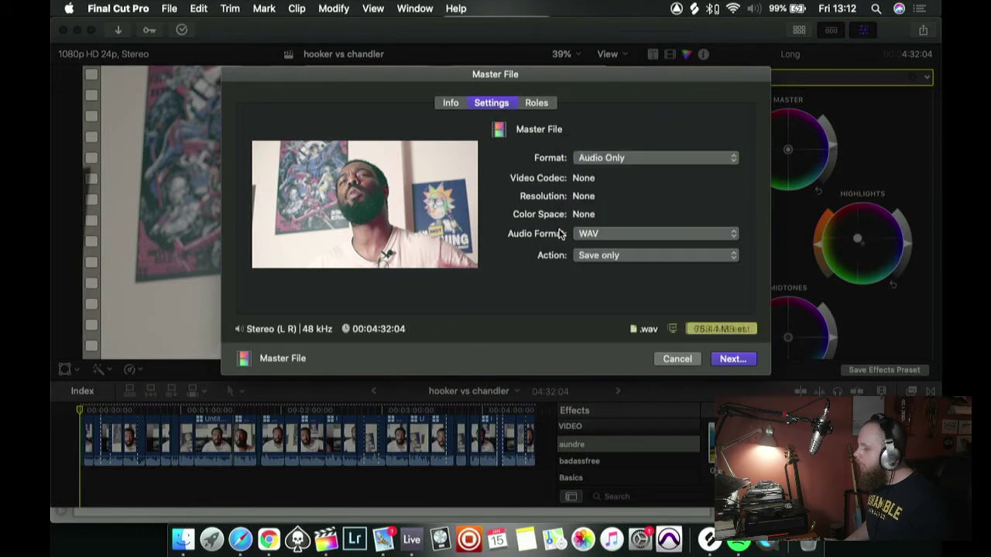
left_click(724, 360)
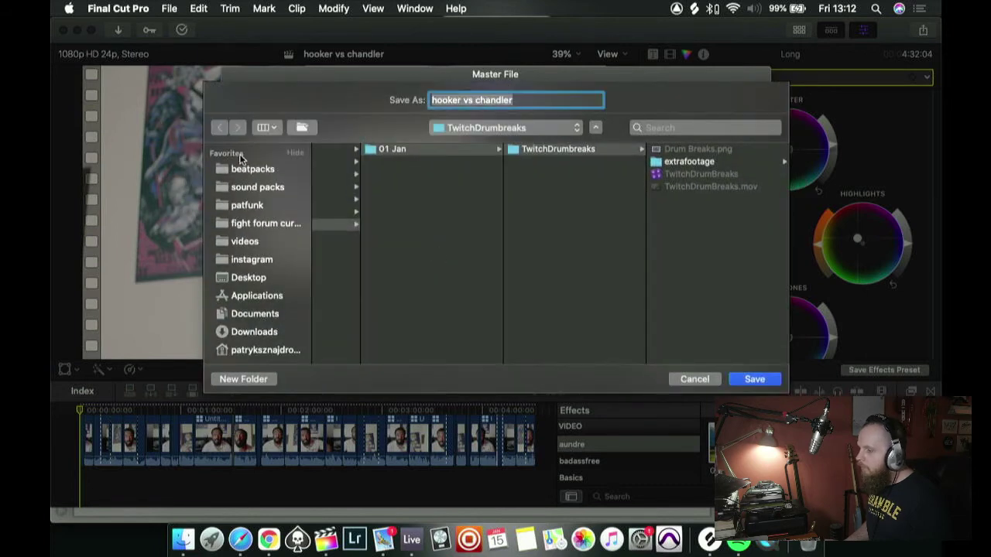
- Look through the favourite locations and the Documents folder for the place to save the audio export
scroll(255, 267, "down", 2)
scroll(255, 267, "up", 2)
scroll(255, 267, "down", 3)
scroll(256, 256, "up", 3)
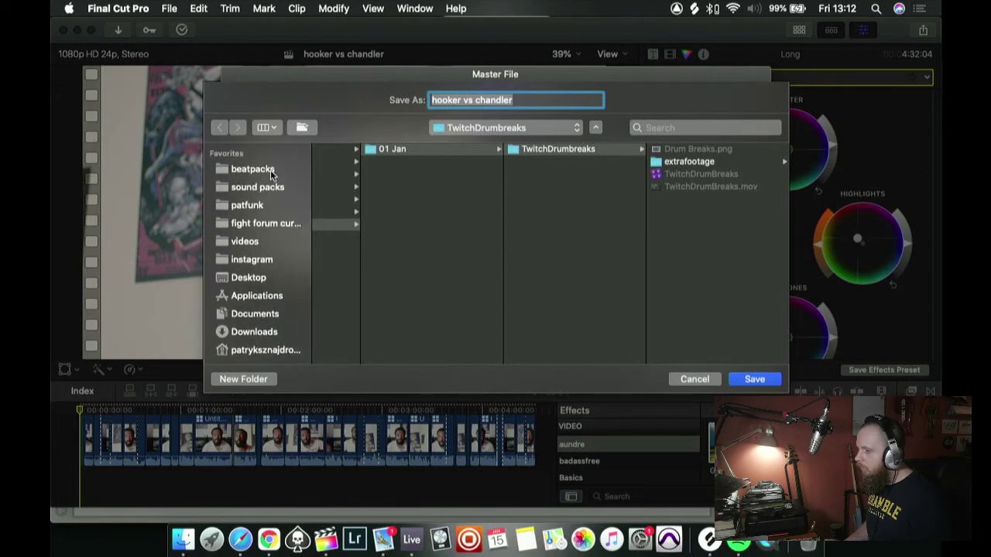
scroll(271, 170, "down", 2)
scroll(270, 169, "up", 2)
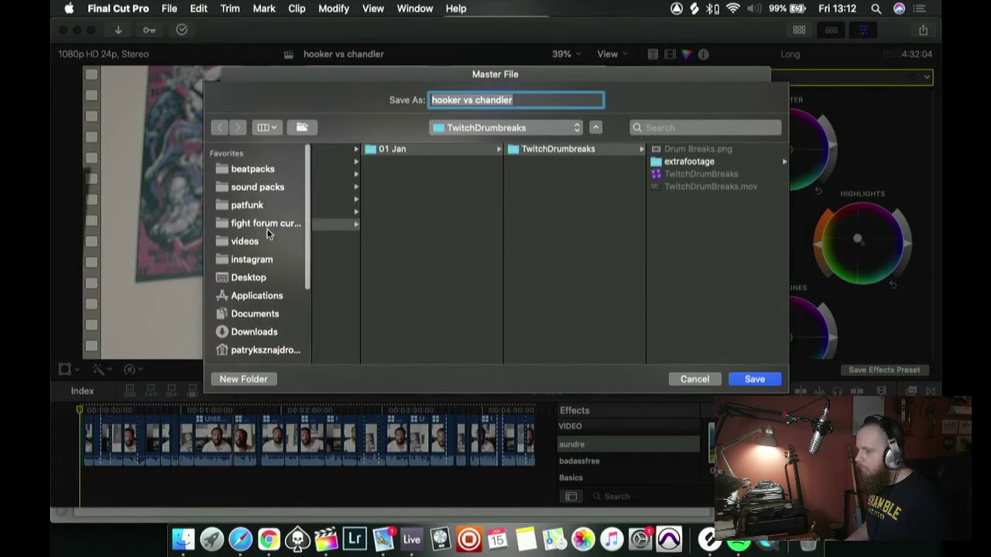
scroll(265, 285, "down", 3)
left_click(255, 255)
scroll(353, 223, "down", 5)
scroll(350, 231, "up", 5)
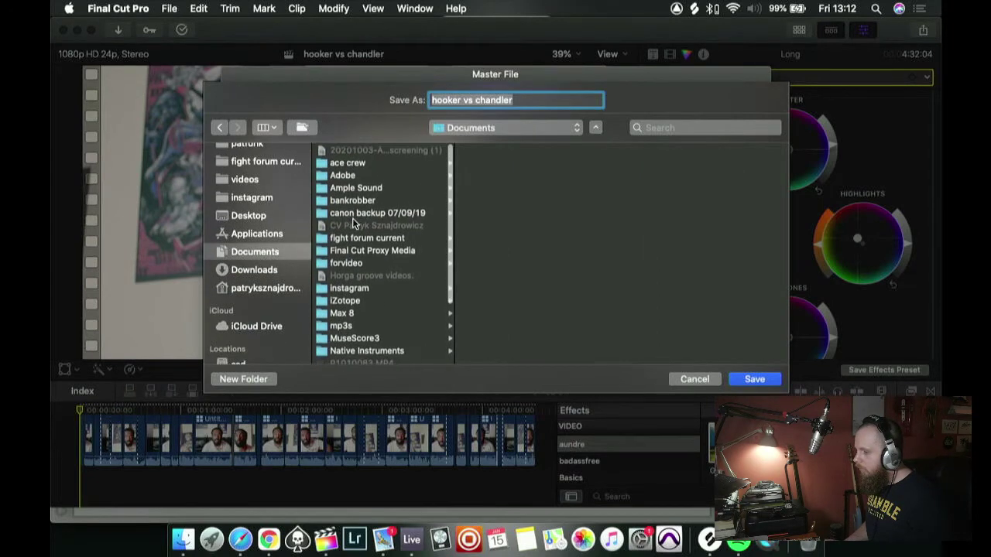
scroll(344, 245, "down", 5)
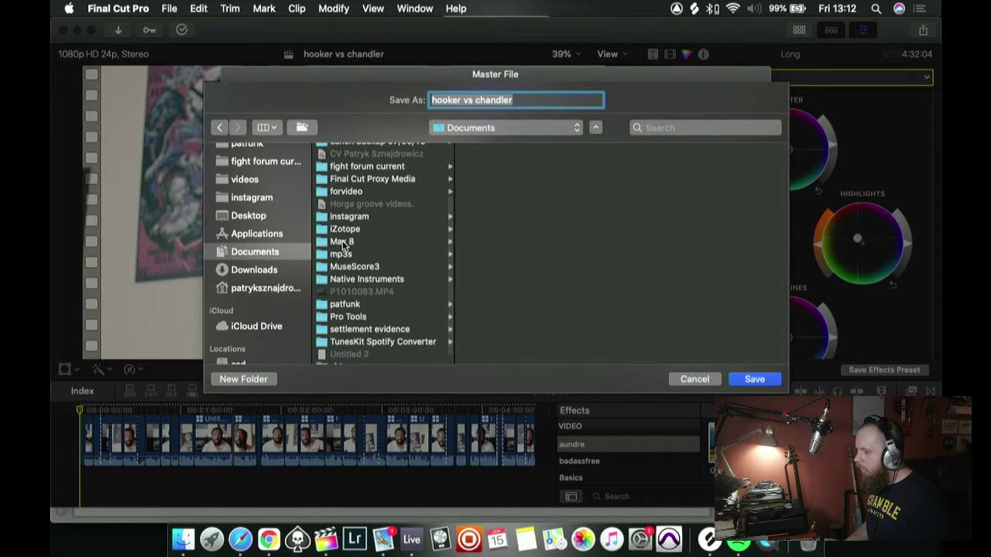
scroll(343, 245, "up", 5)
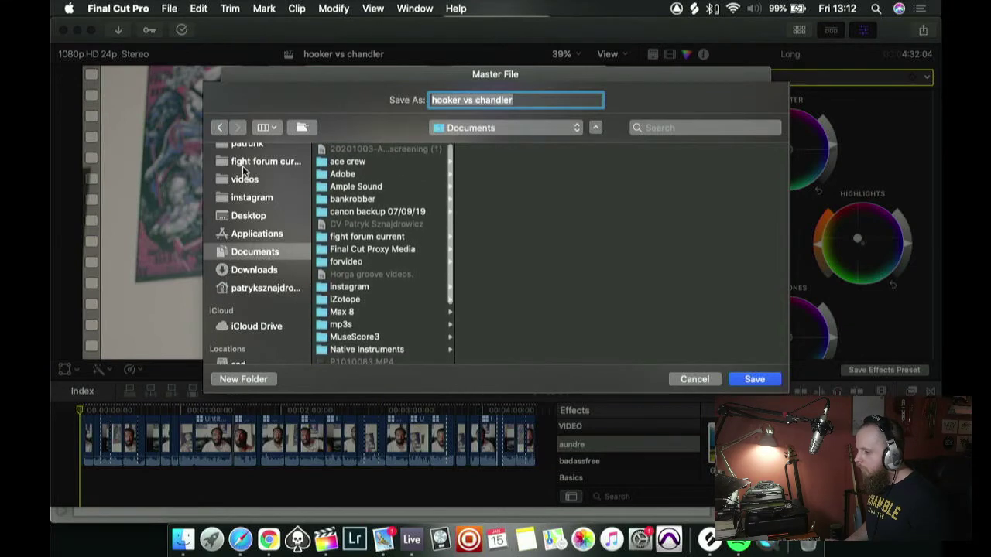
- Save the export as "hooker vs chandler" in the hooker vs chandler folder inside fight forum current
left_click(242, 162)
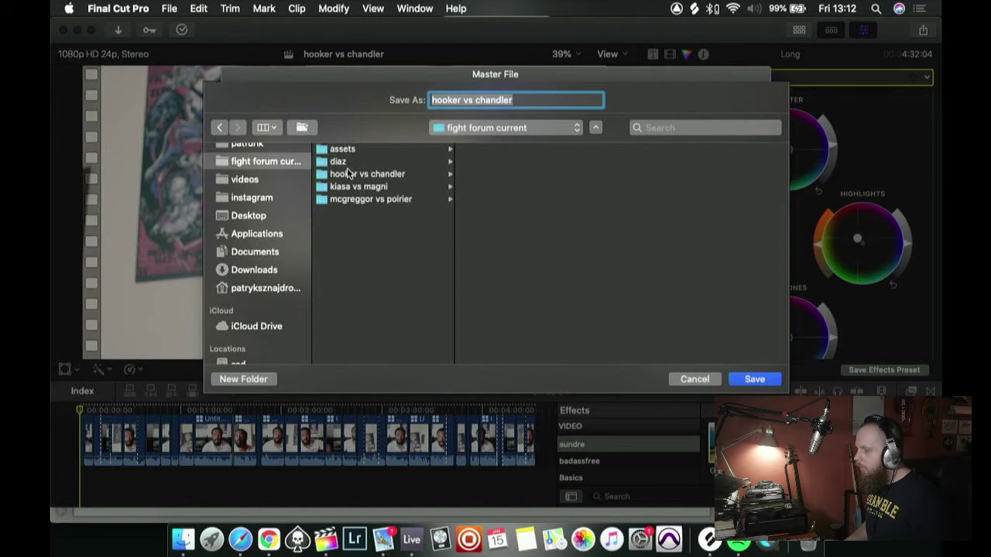
left_click(348, 174)
left_click(551, 99)
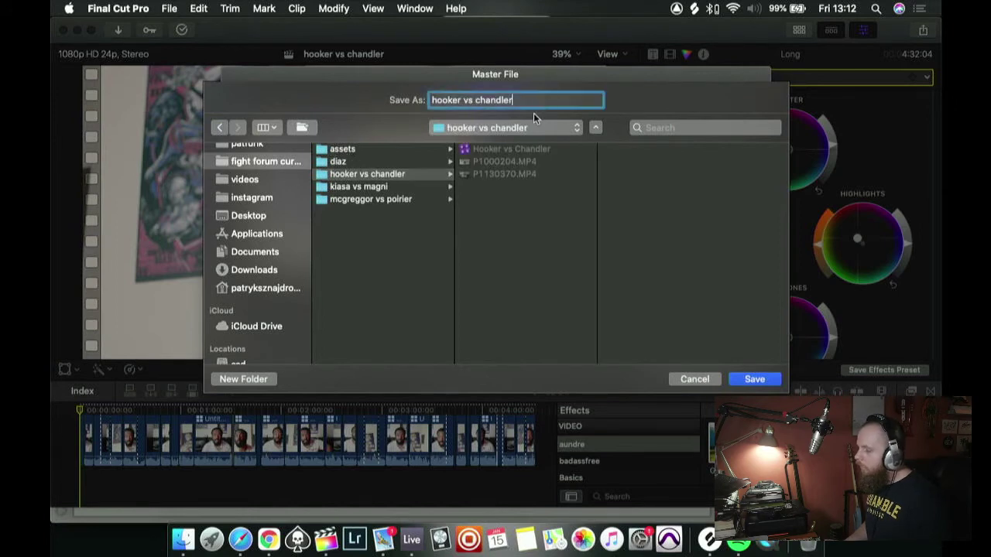
left_click(755, 380)
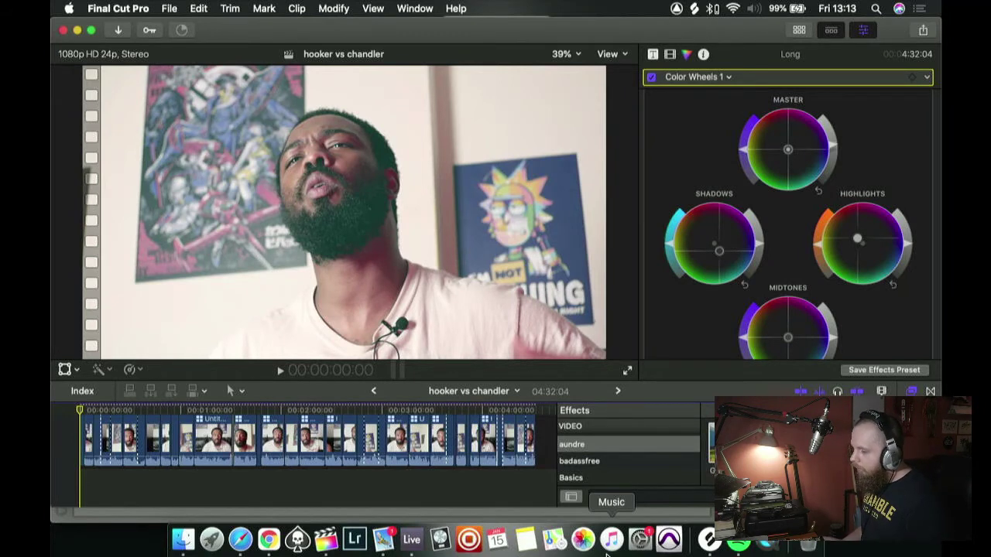
- Switch to Finder, open the hooker vs chandler folder in fight forum current, and move its window clear of the edge
left_click(181, 546)
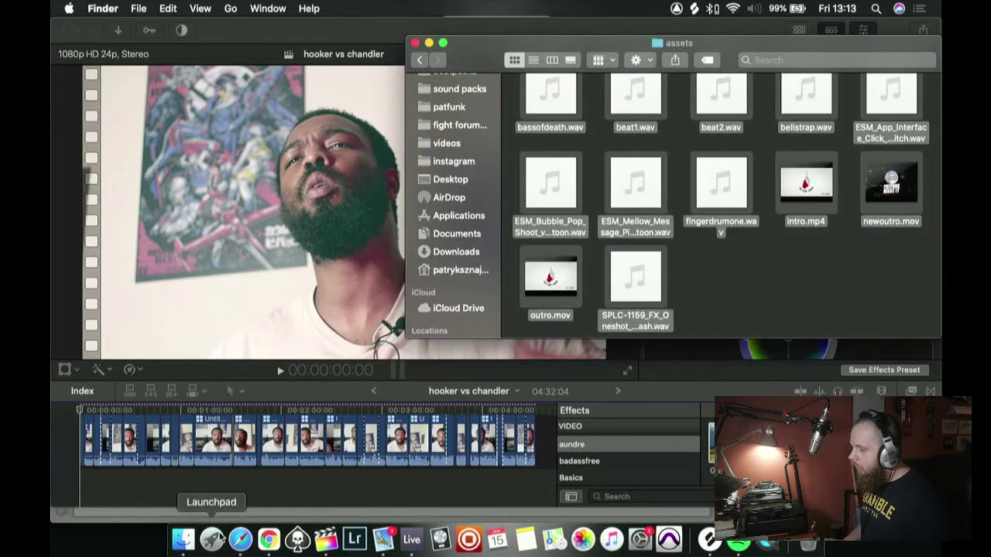
scroll(474, 138, "up", 2)
left_click(462, 154)
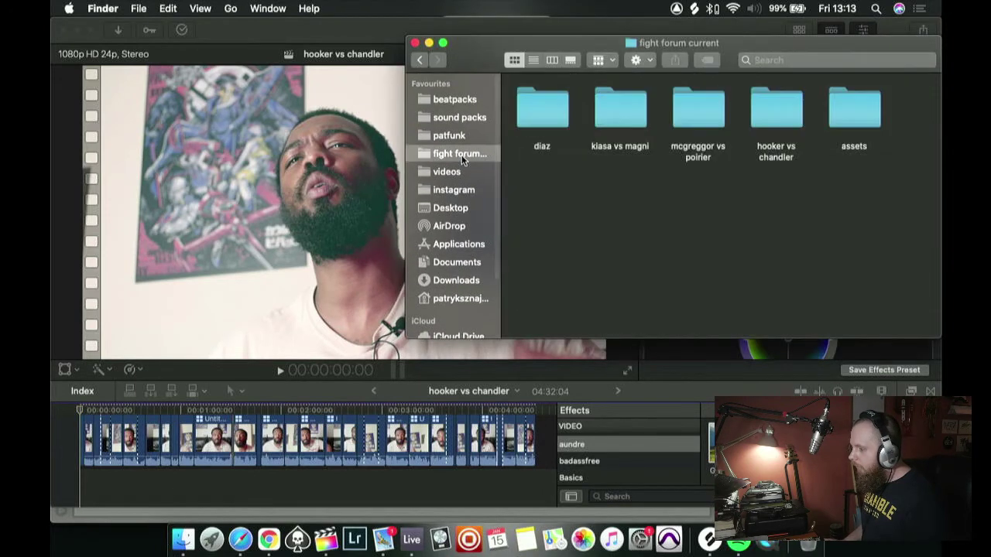
double_click(785, 113)
left_click_drag(703, 48, 448, 83)
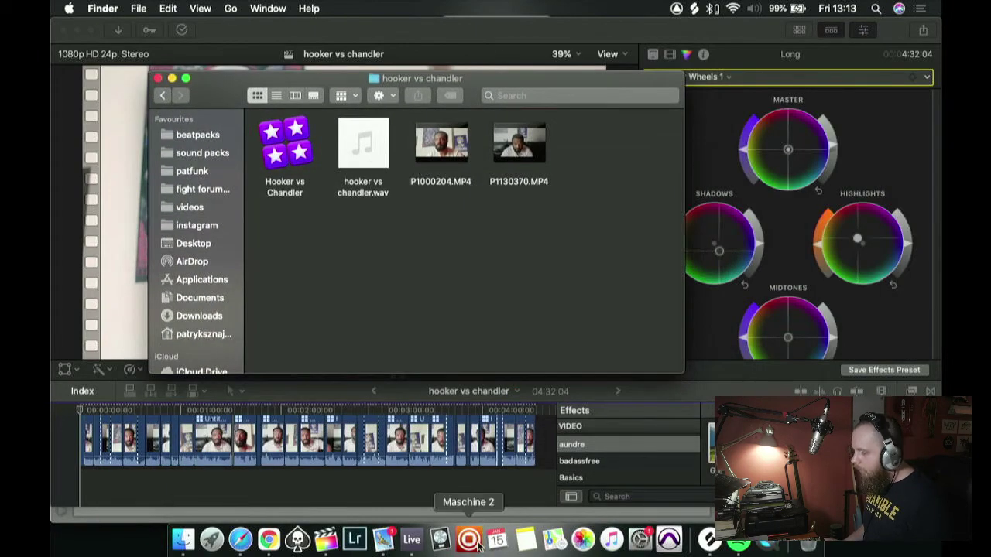
- Switch to Ableton Live, listen to the open twitchfunk set, and close it with its changes saved
left_click(413, 545)
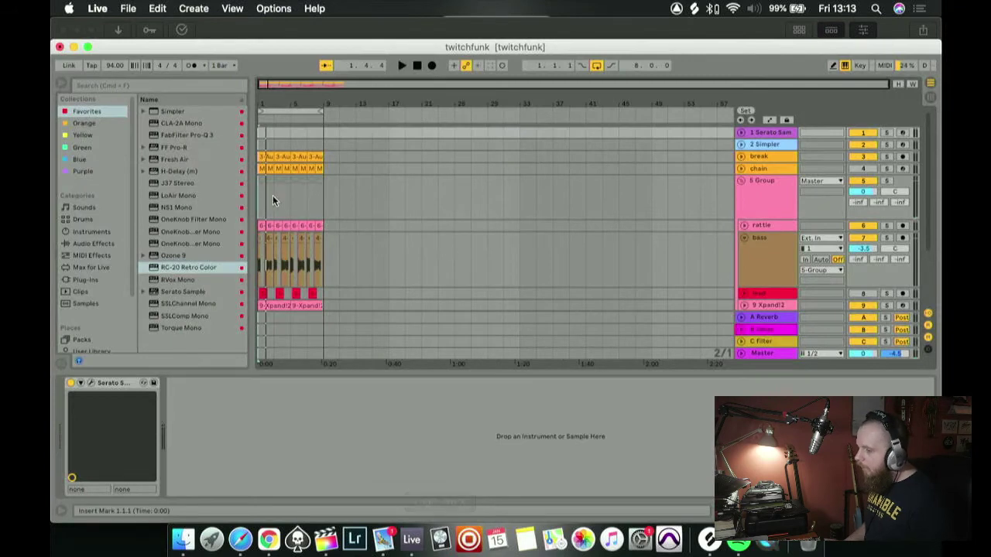
key("space")
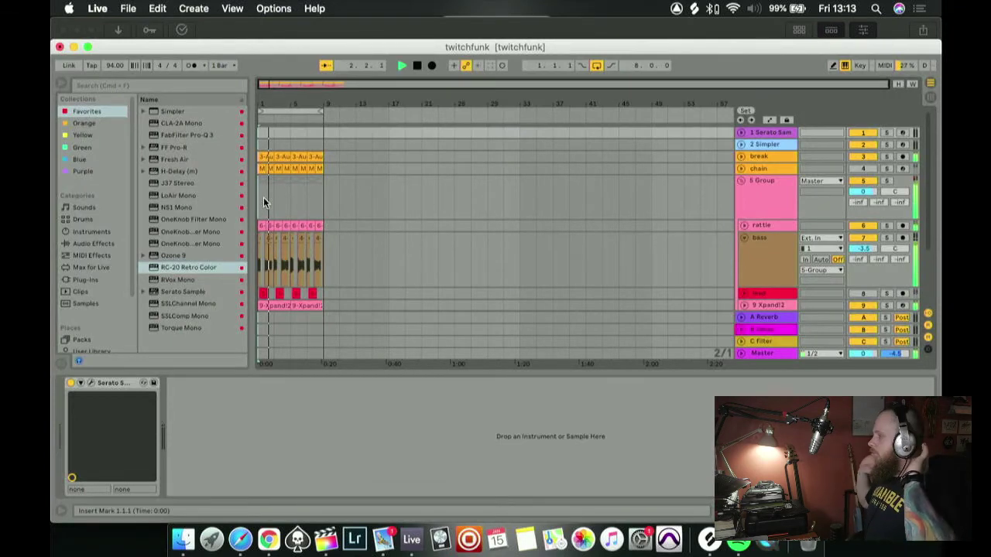
key("space")
key("space")
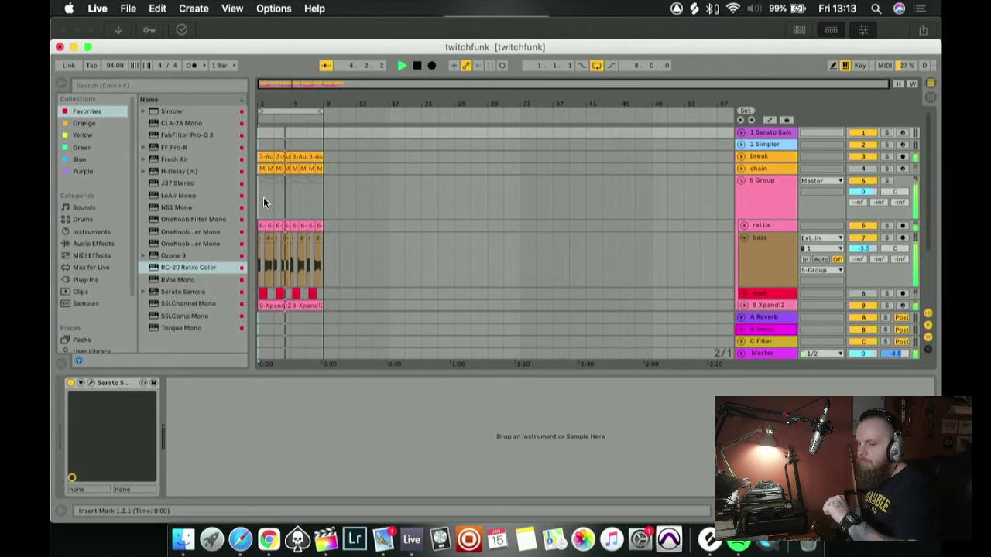
key("space")
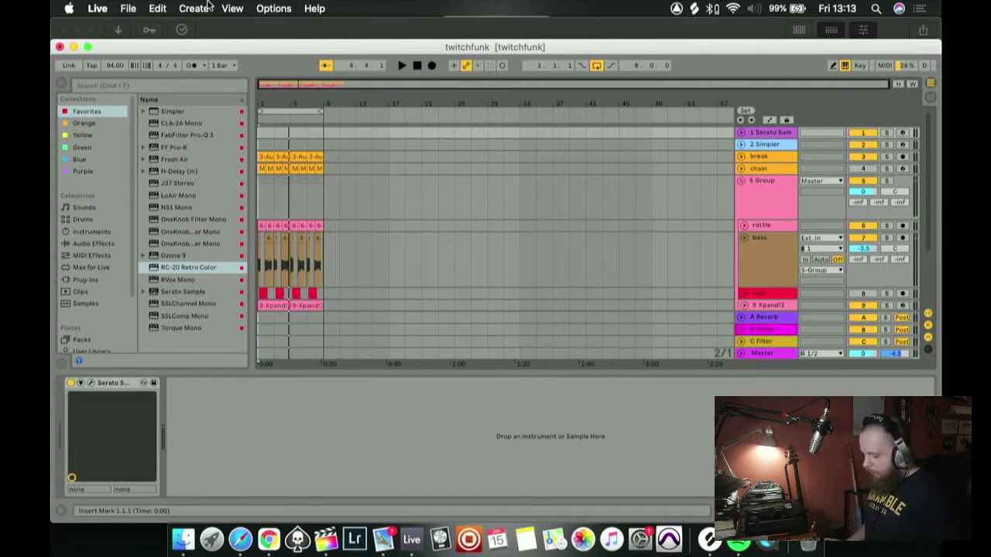
key("super+w")
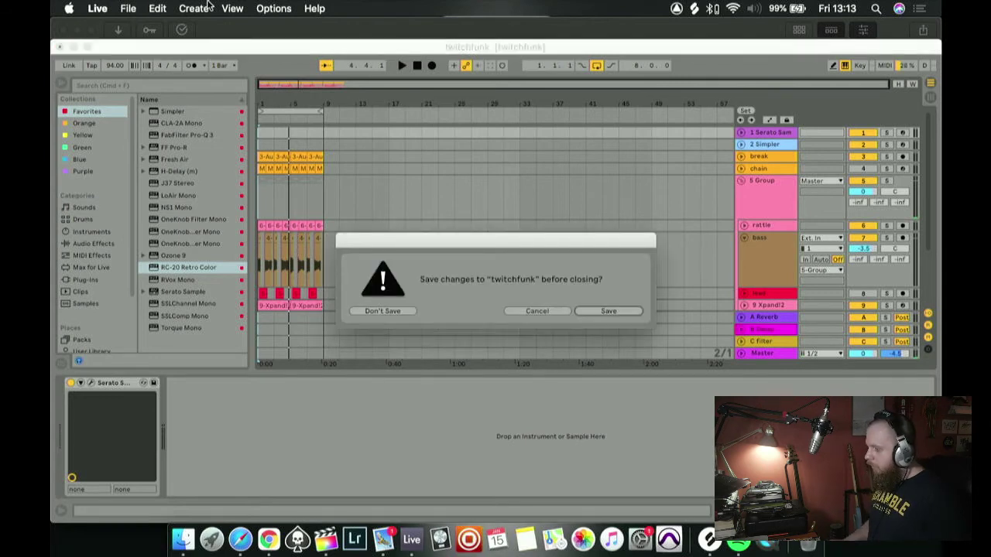
left_click(609, 313)
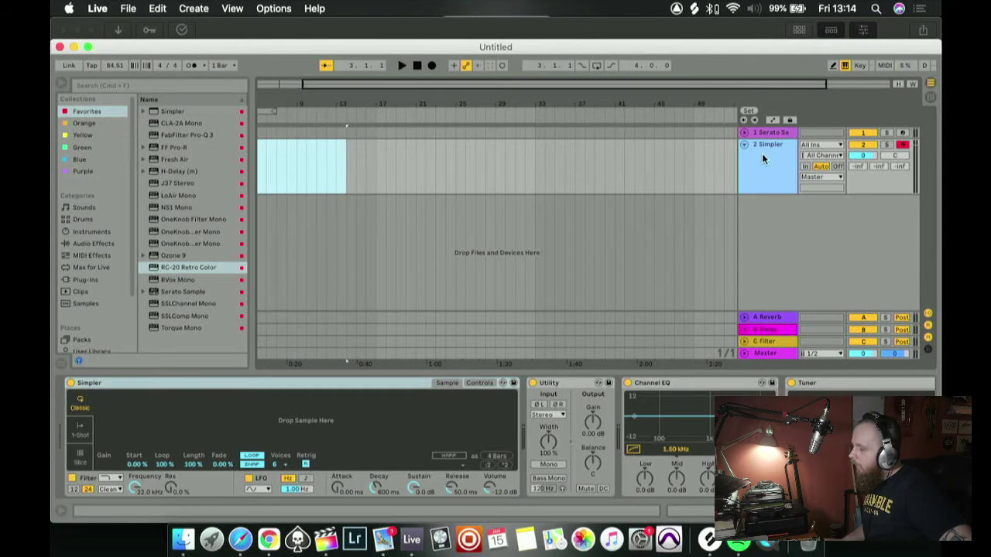
- Add an audio track to the new set and delete the Simpler and Serato Sample tracks
left_click(766, 134)
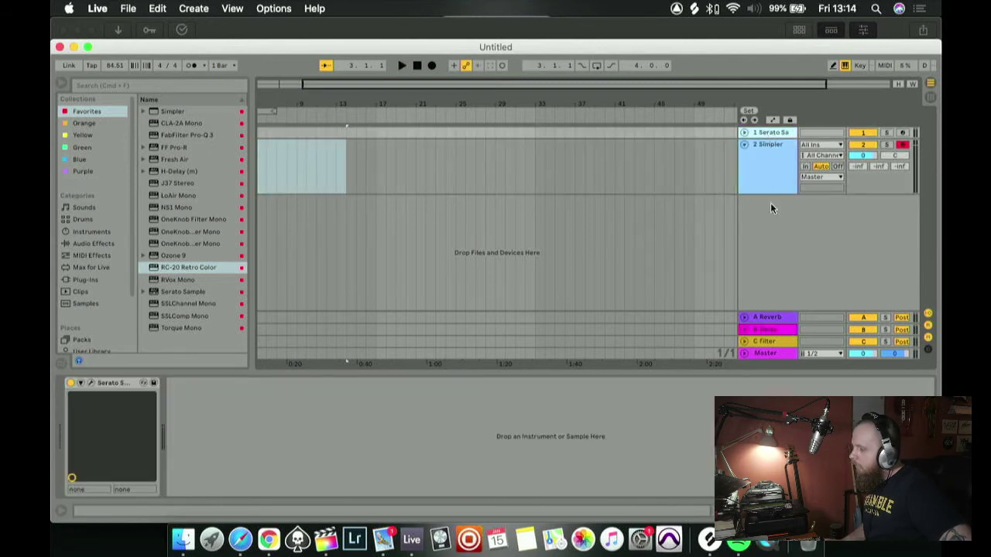
left_click(763, 164)
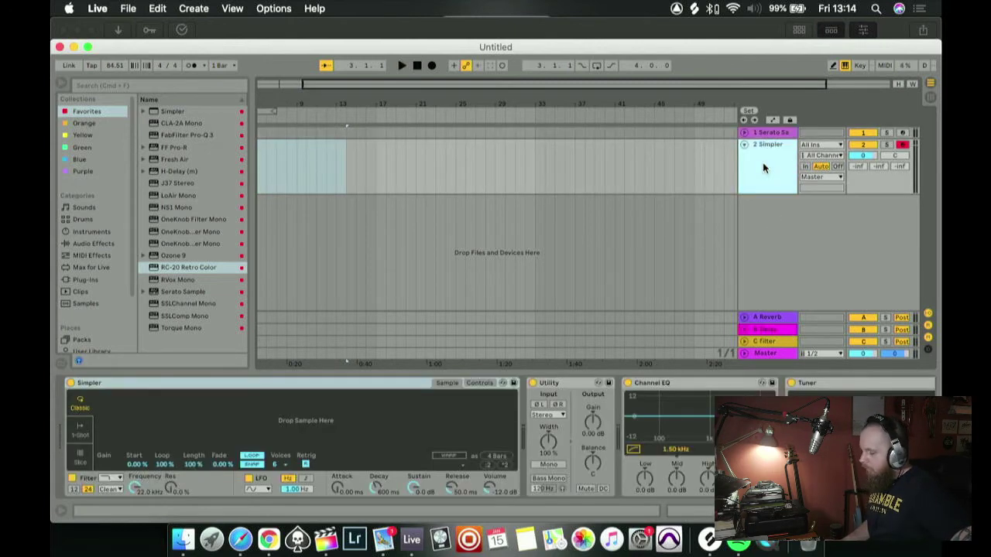
key("super+t")
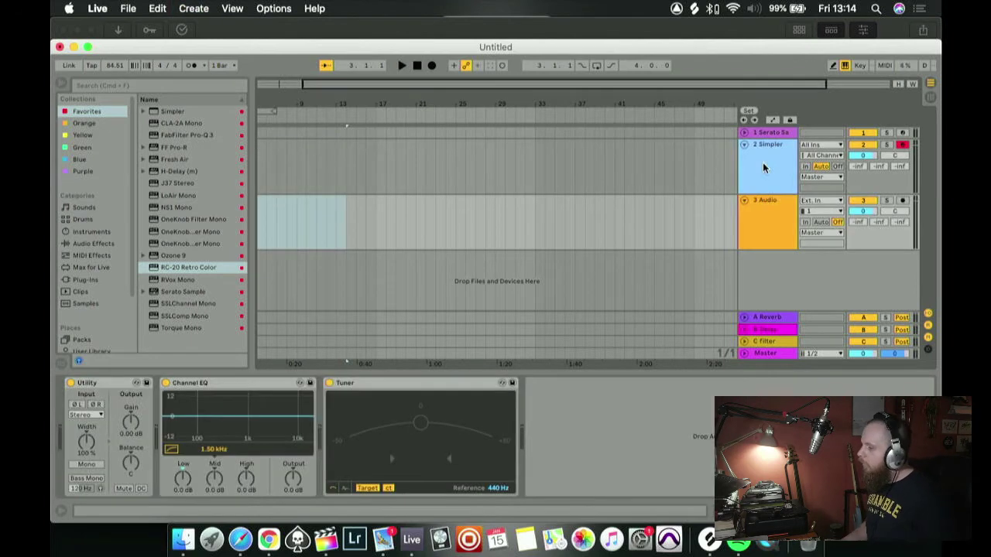
left_click(773, 171)
key("Delete")
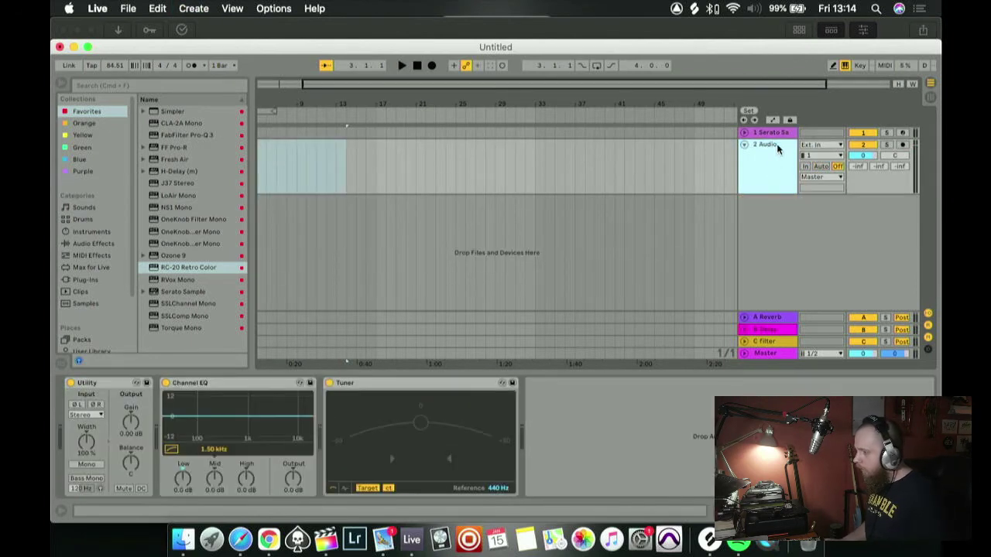
left_click(779, 133)
key("Delete")
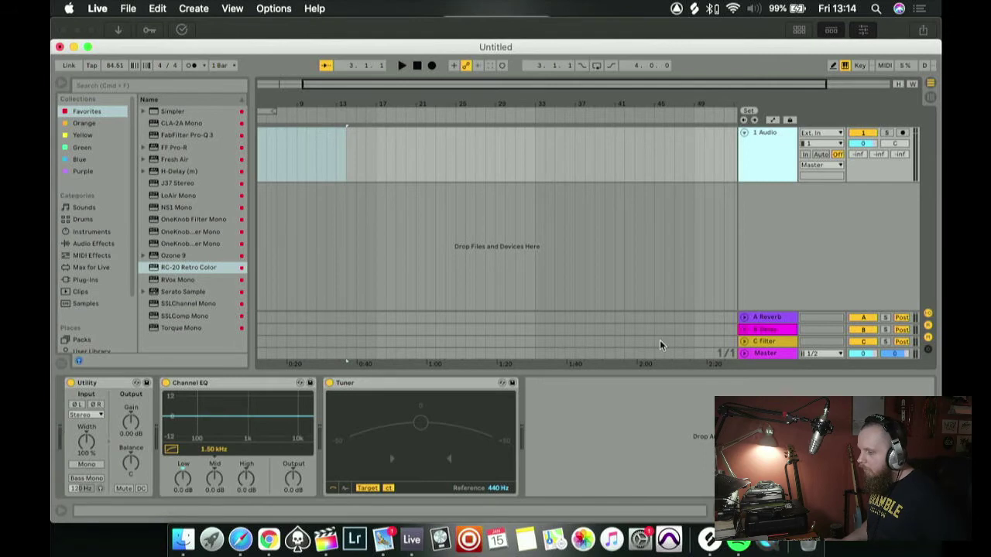
- Remove the Tuner, Channel EQ and Utility devices from the audio track
left_click(392, 389)
key("Delete")
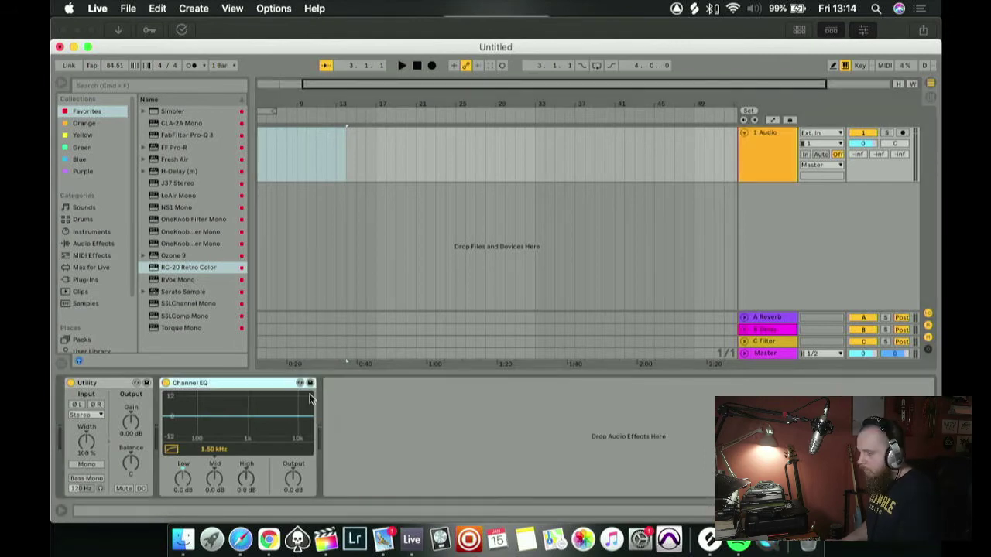
key("Delete")
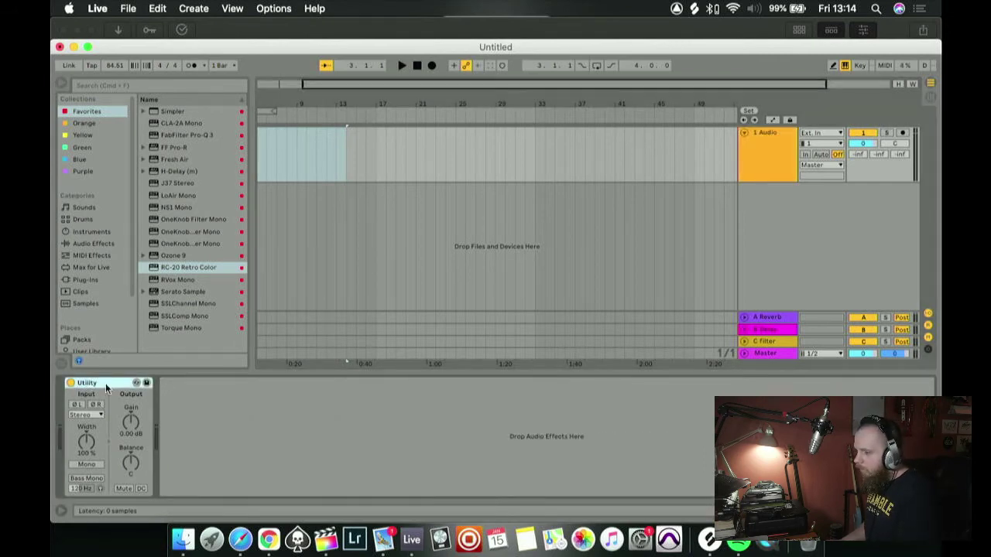
key("Delete")
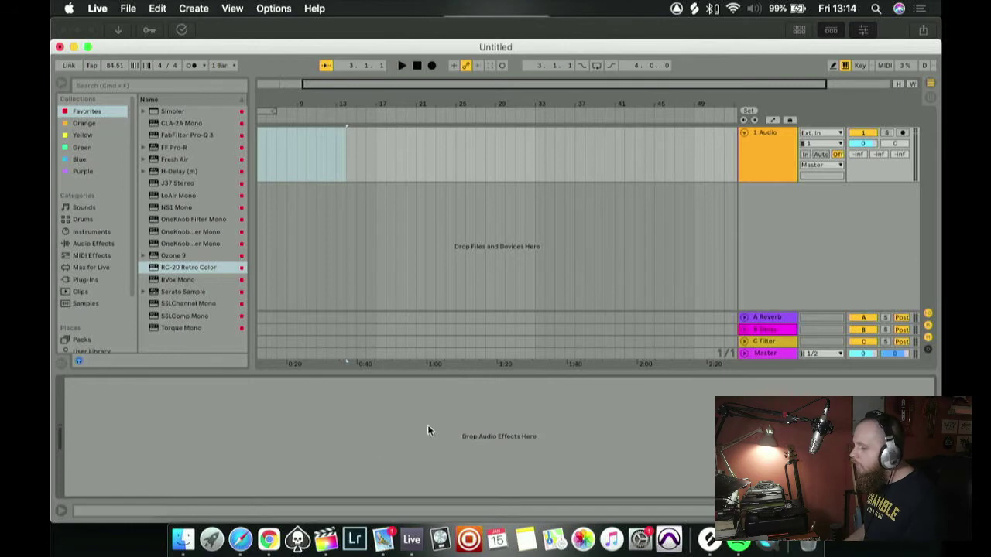
- Bring hooker vs chandler.wav from its Finder folder into Live and place it on the audio track at bar 1
left_click(182, 544)
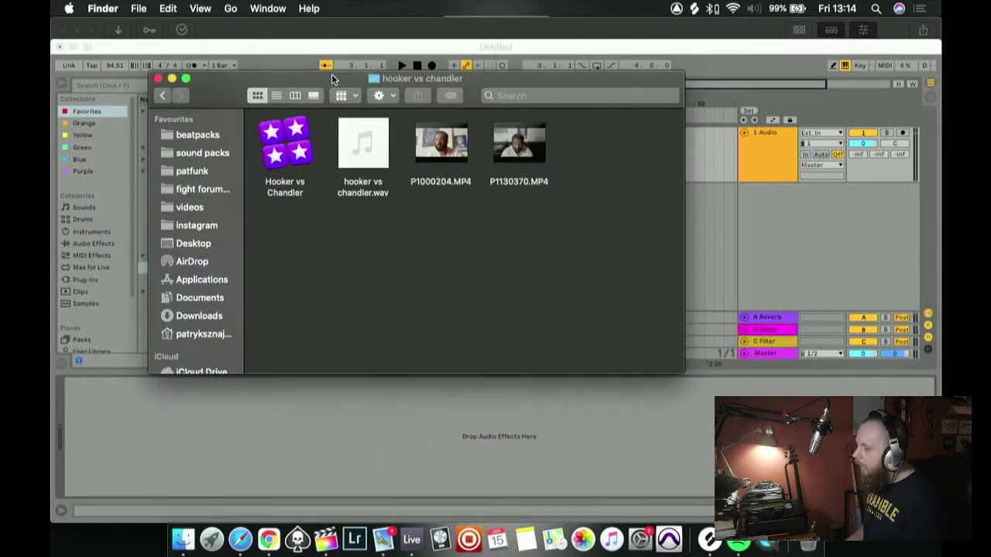
left_click_drag(356, 81, 567, 171)
left_click_drag(584, 231, 267, 149)
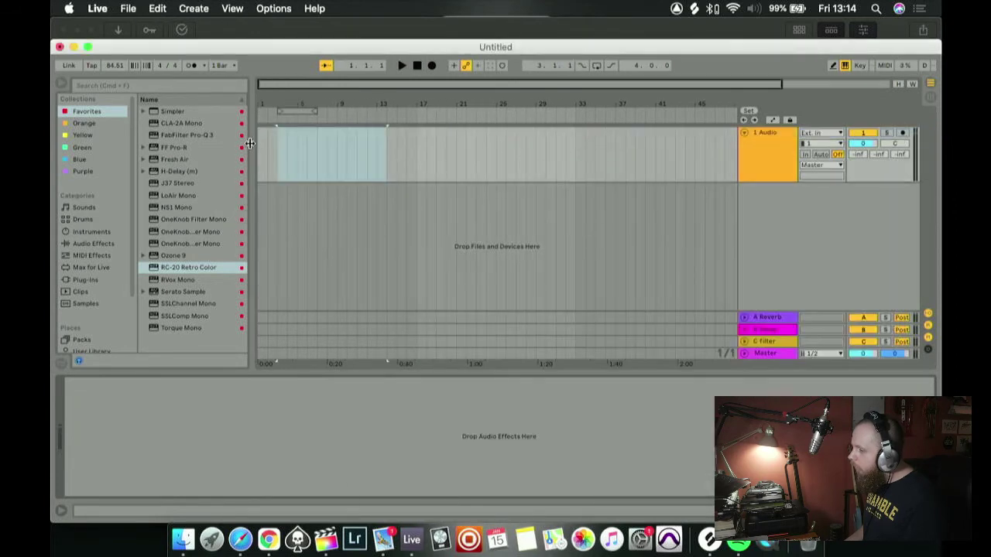
left_click(185, 544)
left_click_drag(590, 226, 269, 144)
left_click(335, 135)
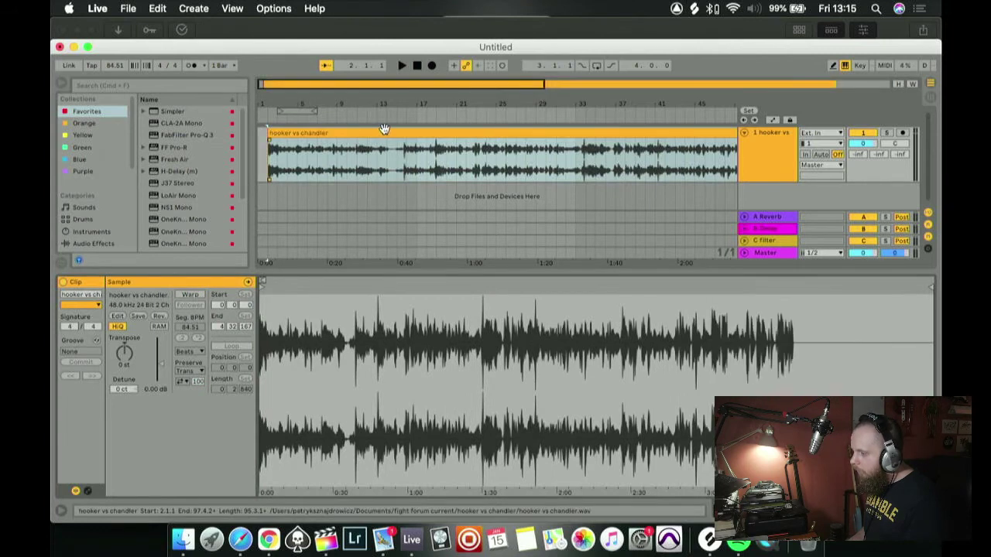
left_click(380, 132)
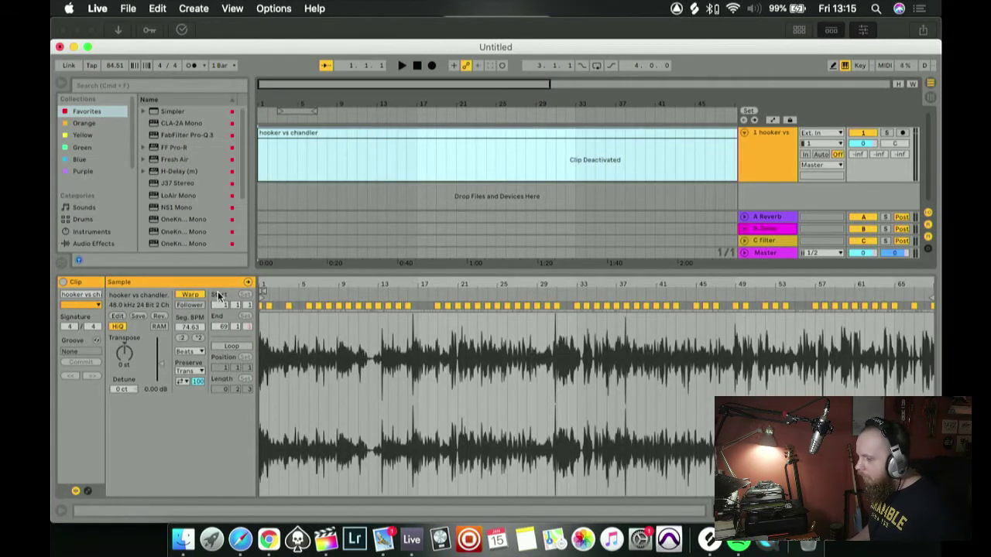
- Turn off Warp for the hooker vs chandler clip and reactivate the clip
left_click(190, 297)
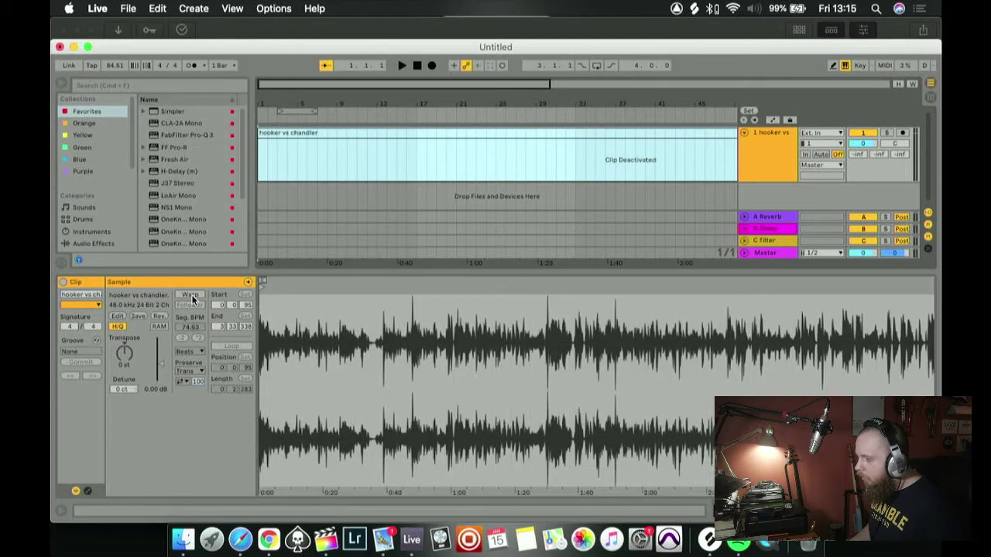
left_click(382, 135)
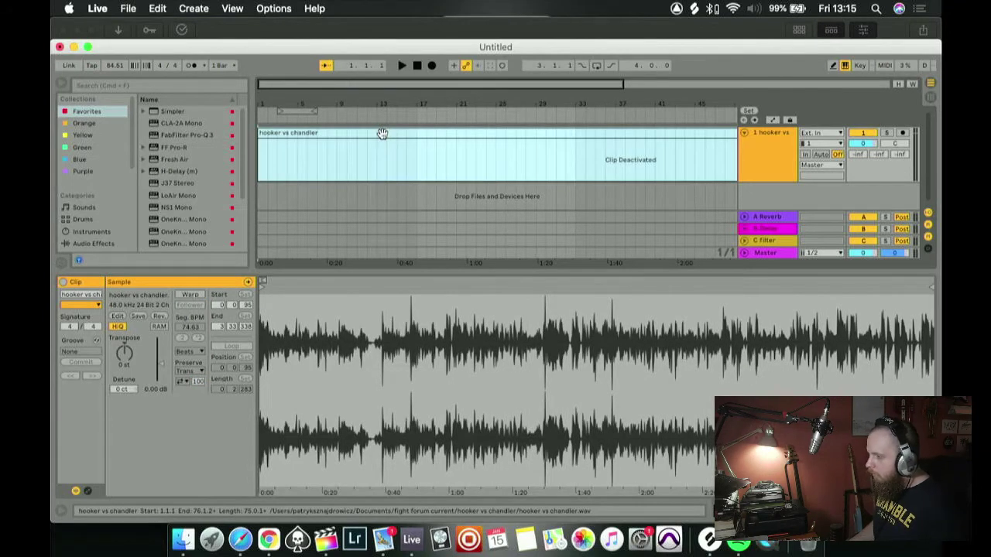
right_click(382, 134)
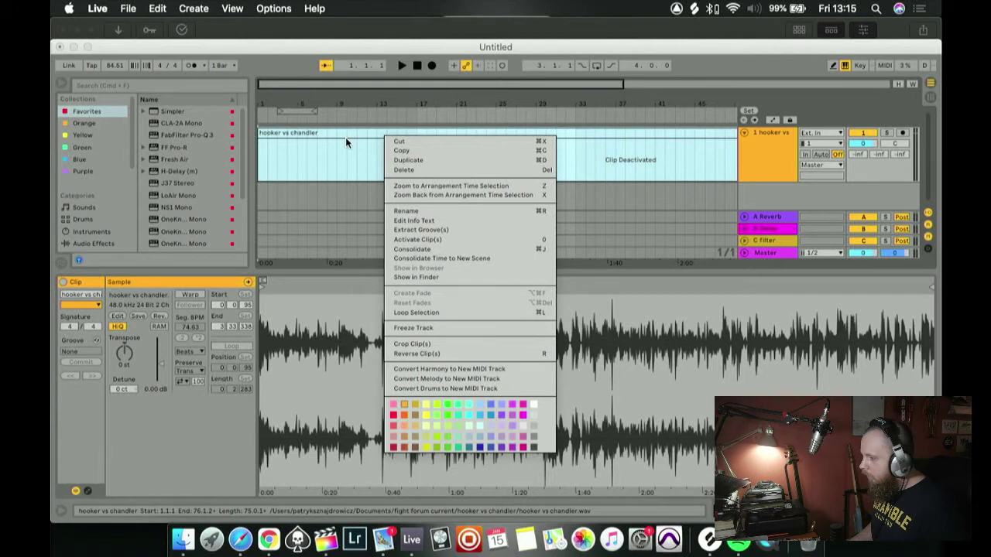
left_click(418, 239)
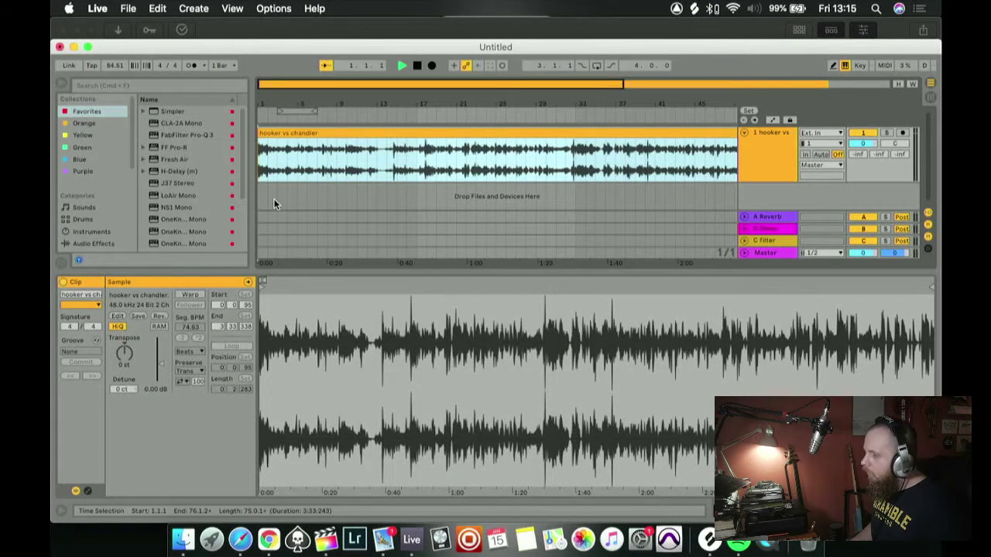
- Shift the clip to bar 4 to listen to its opening, and return it to bar 1
left_click_drag(291, 139, 324, 147)
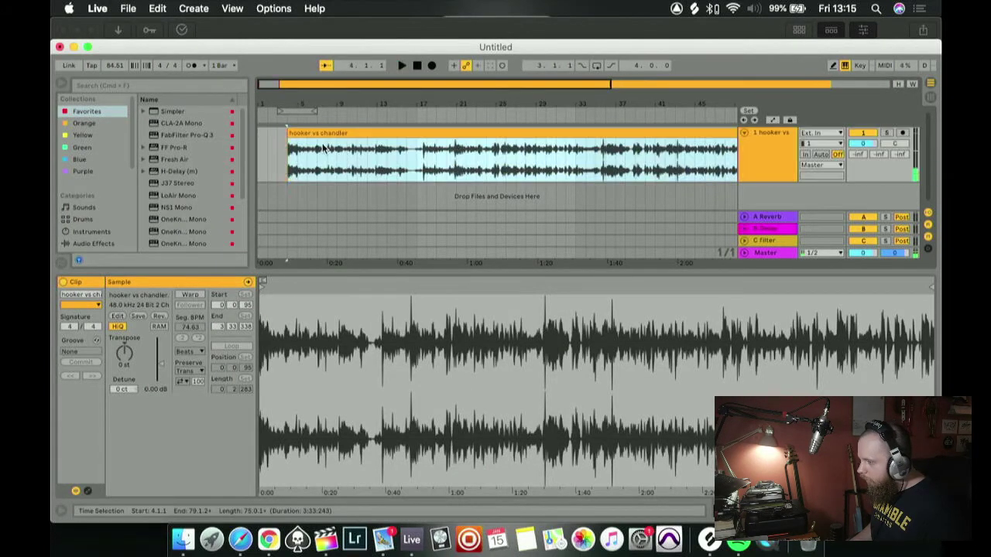
left_click(276, 164)
key("space")
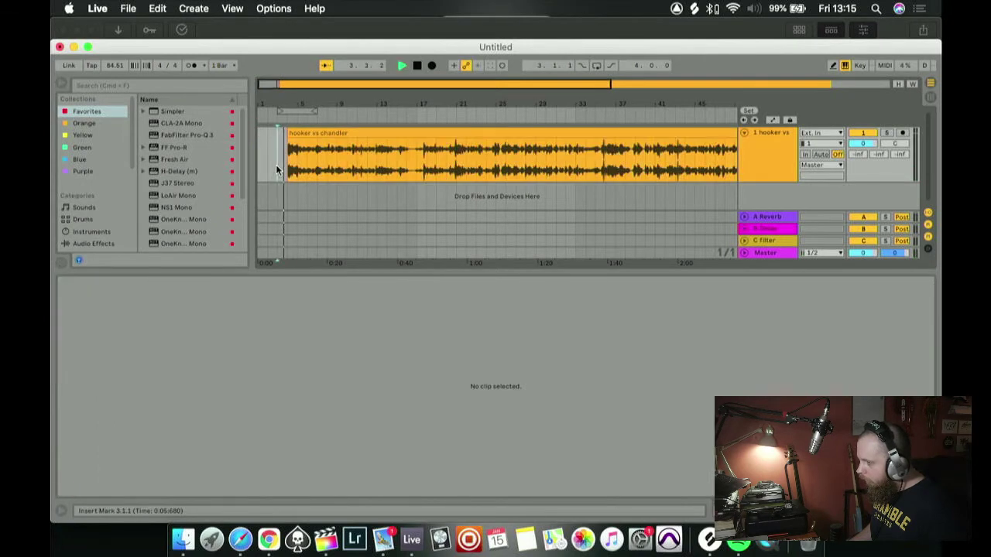
key("space")
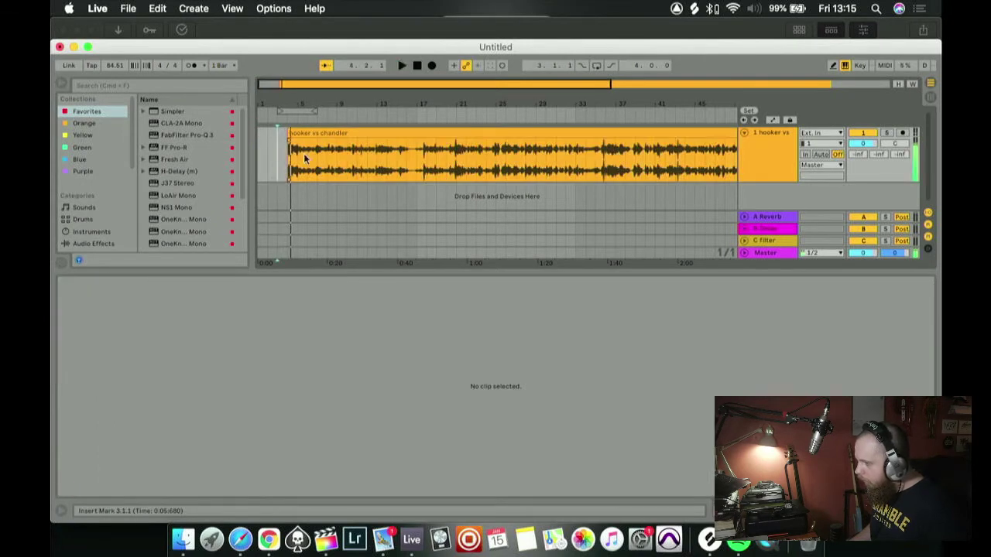
left_click_drag(339, 128, 314, 155)
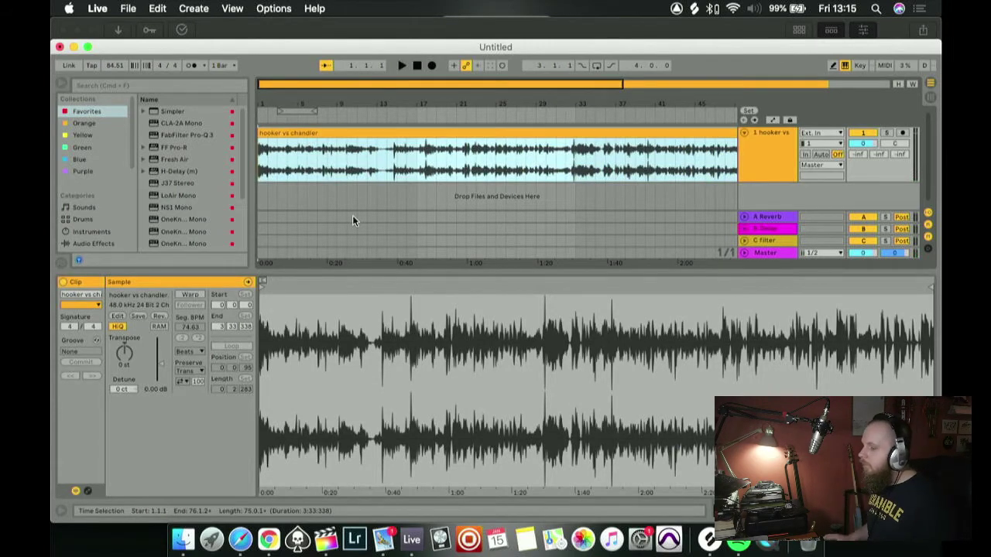
- Listen to the clip's opening and to the quiet gap around bar 13
key("space")
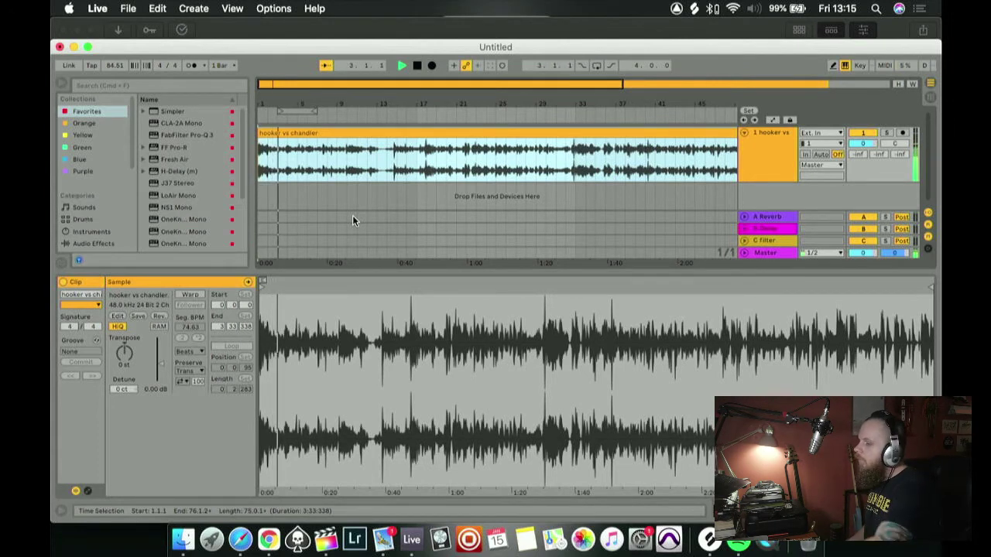
key("space")
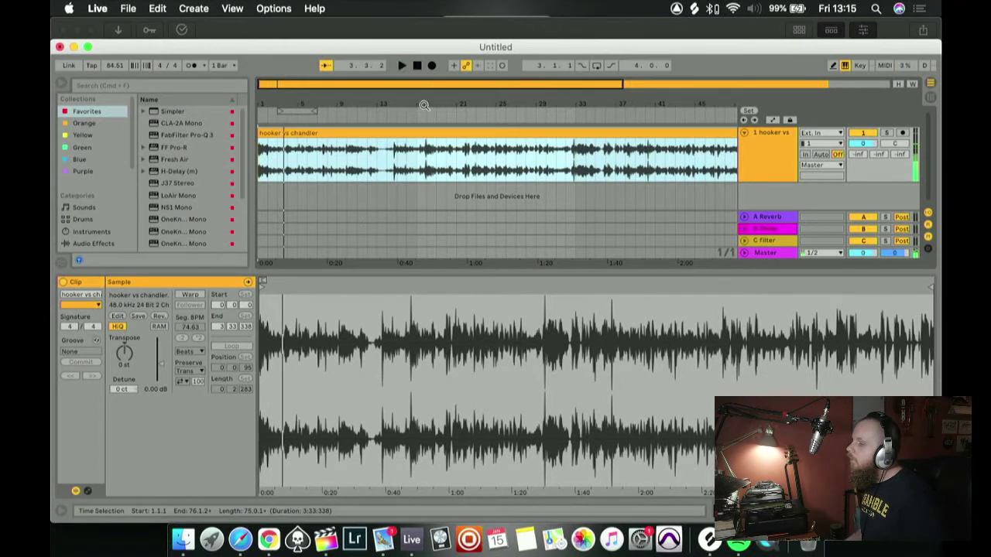
left_click(374, 163)
key("space")
key("space")
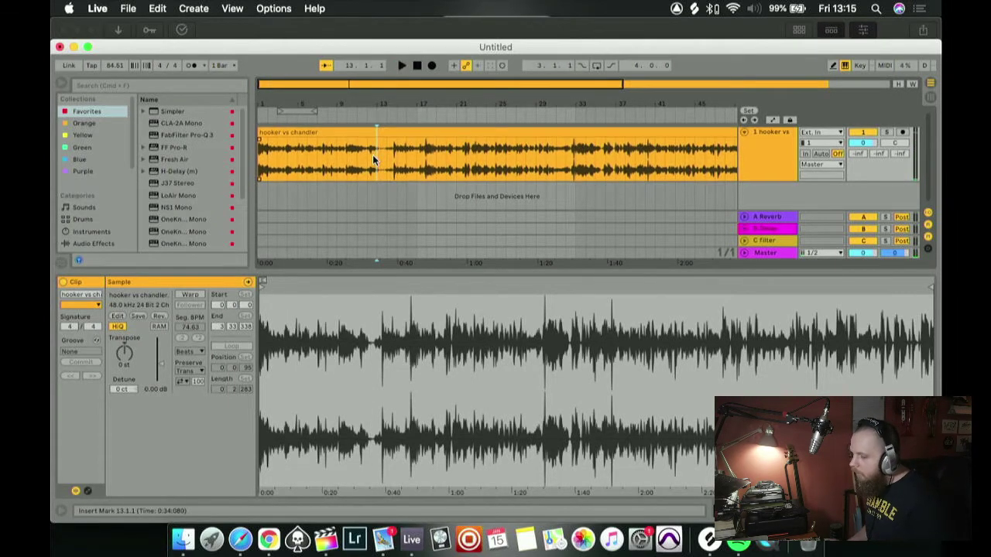
key("space")
key("space")
key("space")
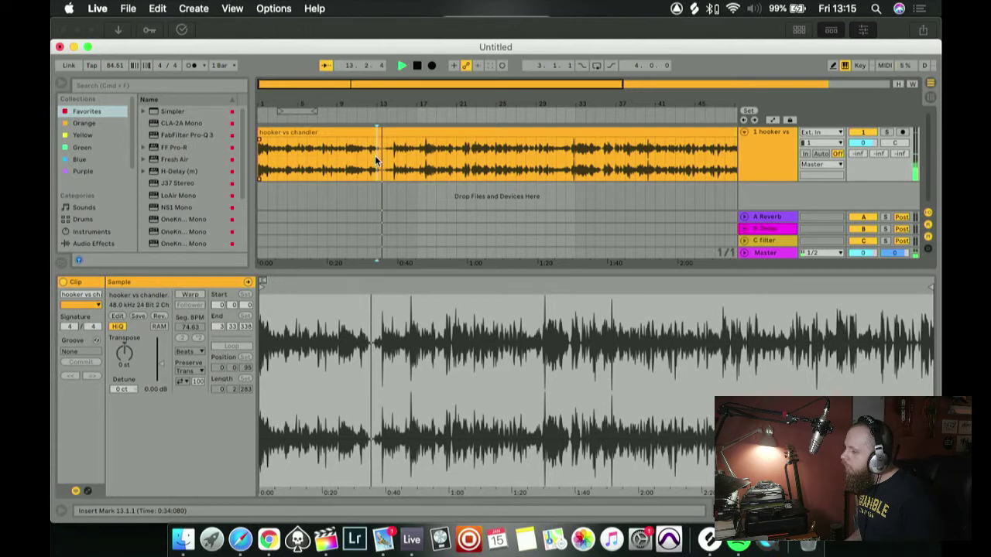
left_click(369, 157)
key("space")
key("space")
left_click(375, 153)
key("space")
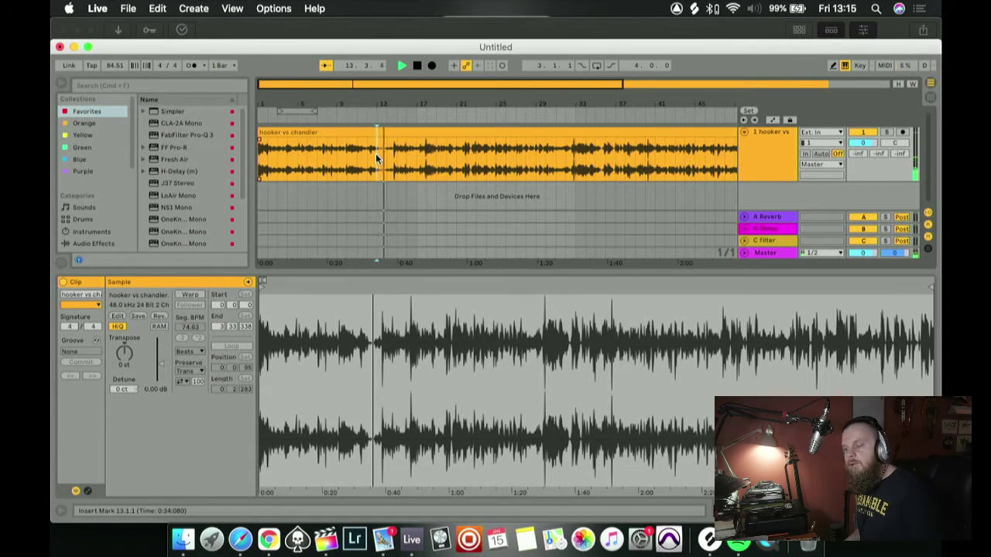
key("space")
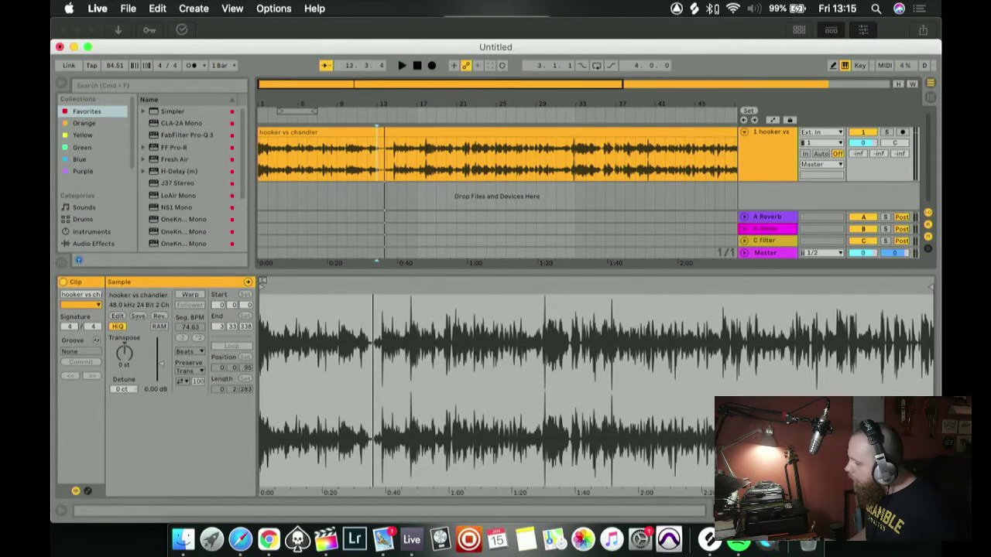
- Add the Gate audio effect to the hooker vs chandler track
key("shift+Tab")
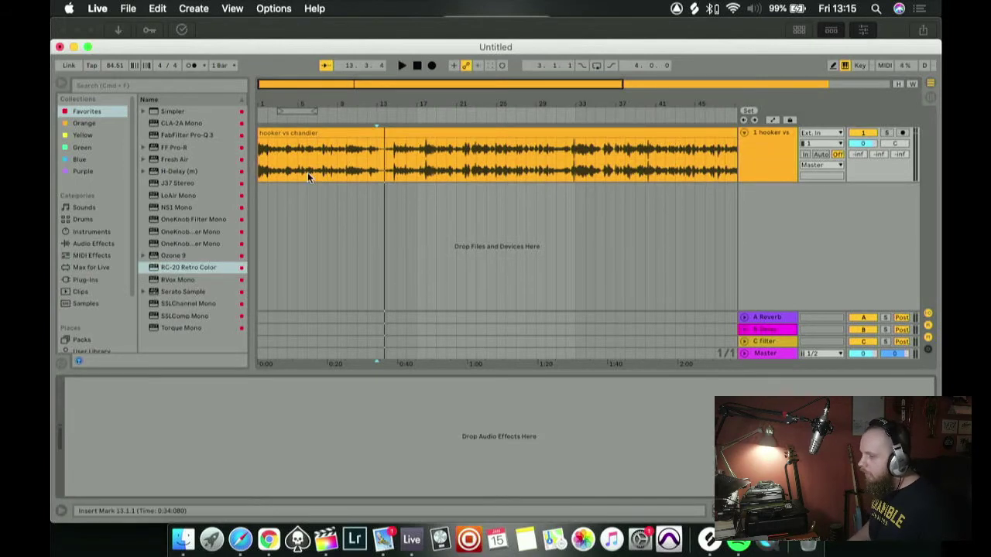
left_click(80, 246)
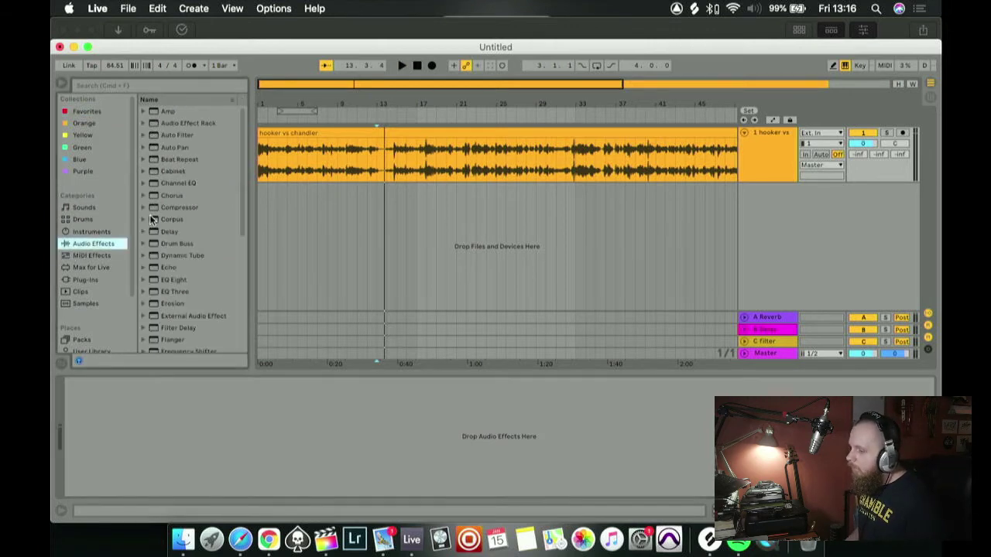
scroll(181, 191, "down", 5)
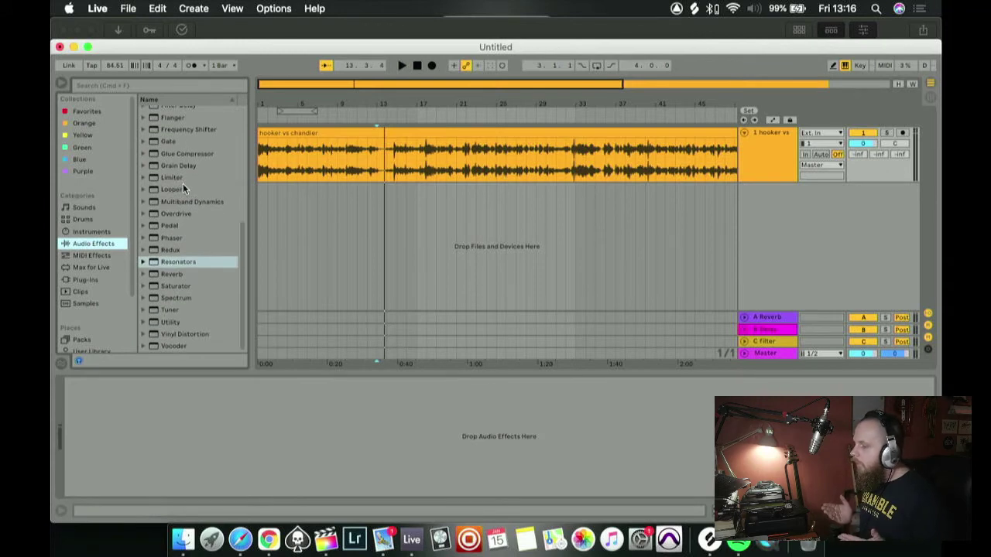
scroll(182, 187, "up", 5)
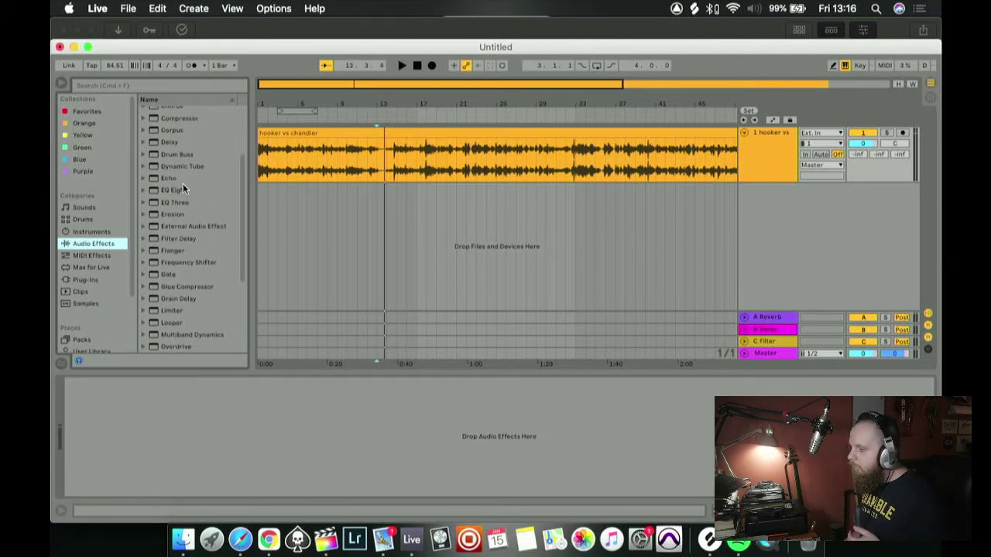
scroll(182, 187, "down", 5)
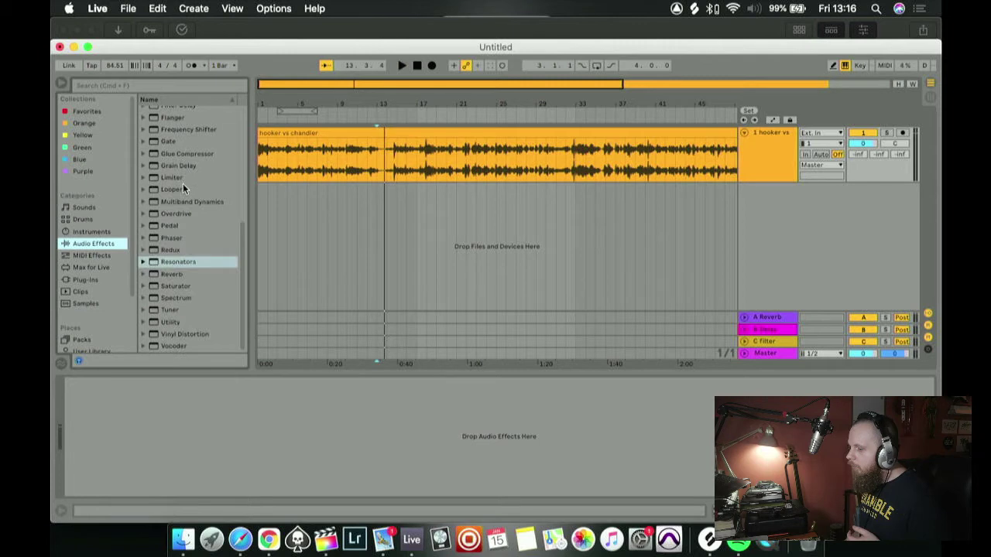
scroll(182, 280, "up", 3)
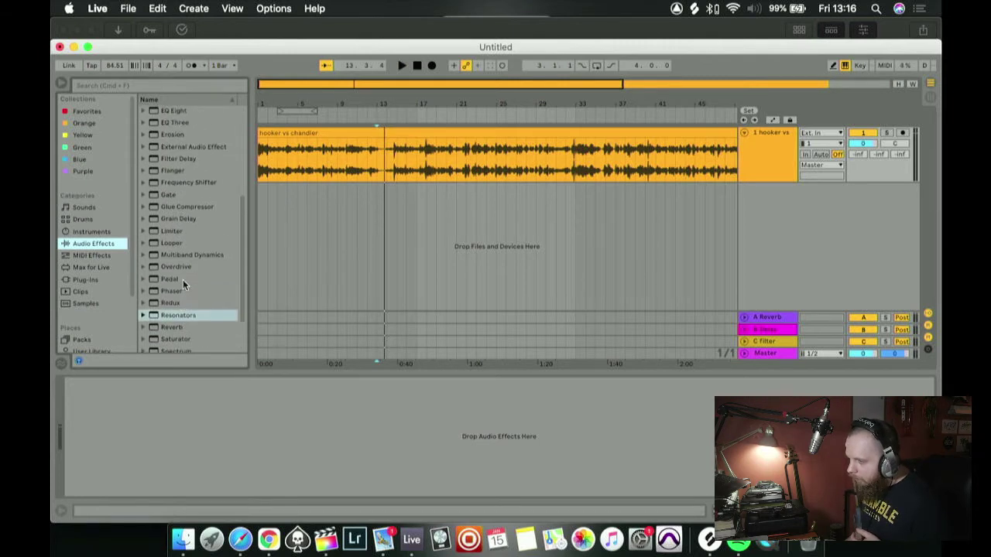
mouse_move(152, 189)
left_mouse_down()
mouse_move(338, 332)
mouse_move(361, 432)
left_mouse_up()
- Set the Gate's threshold to -19.3 dB and listen to the quiet gap at bar 13
key("space")
key("space")
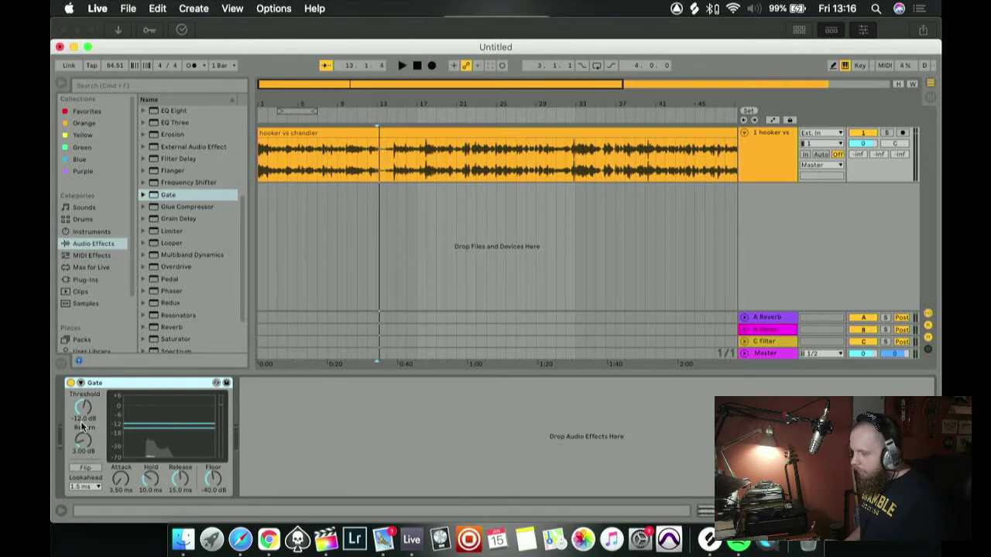
left_click_drag(81, 425, 81, 445)
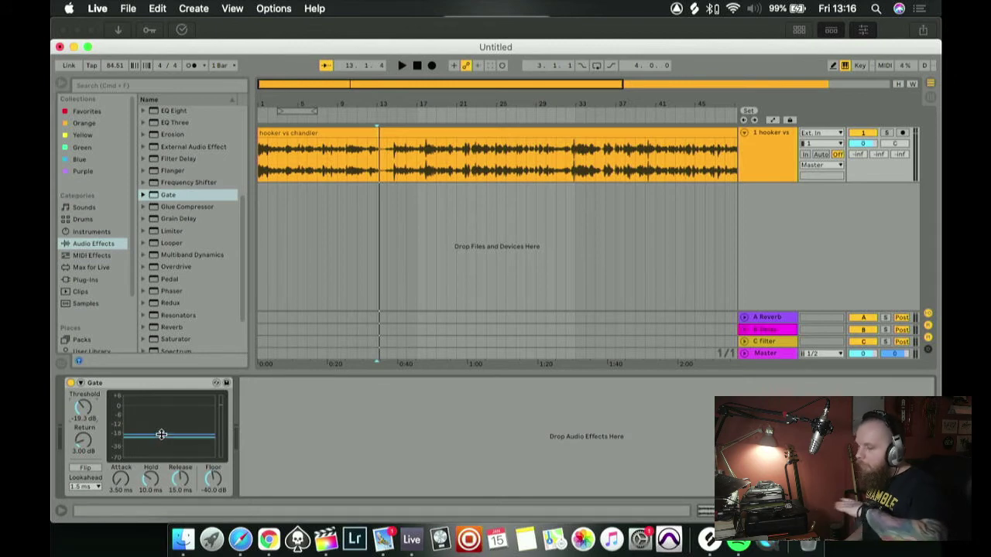
key("space")
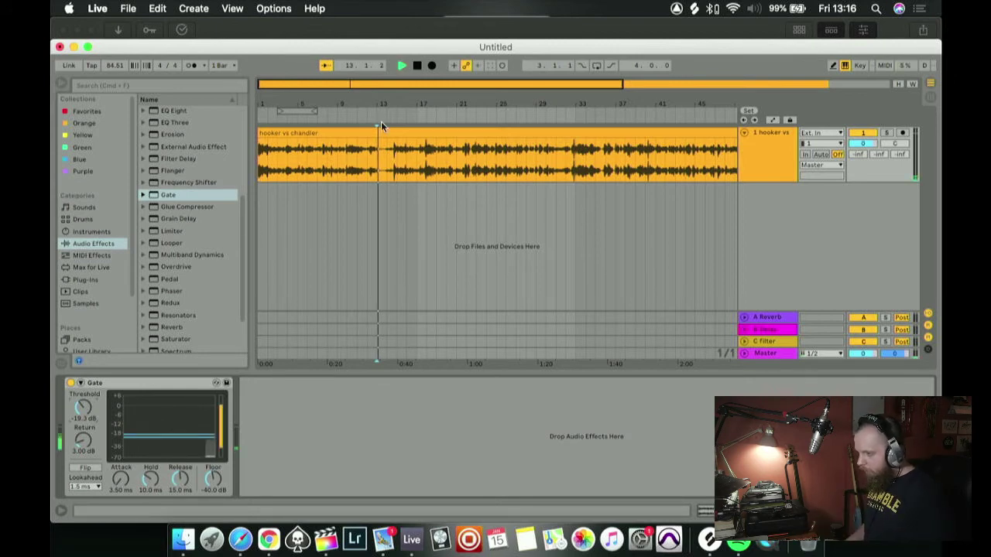
key("space")
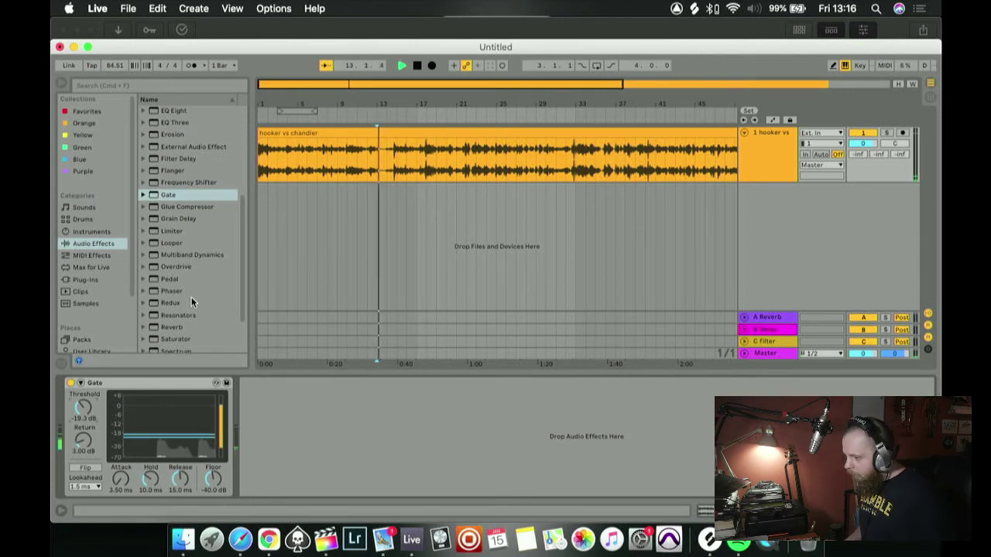
- Compare the sound at the bar 13 gap with the Gate bypassed and enabled
left_click(70, 383)
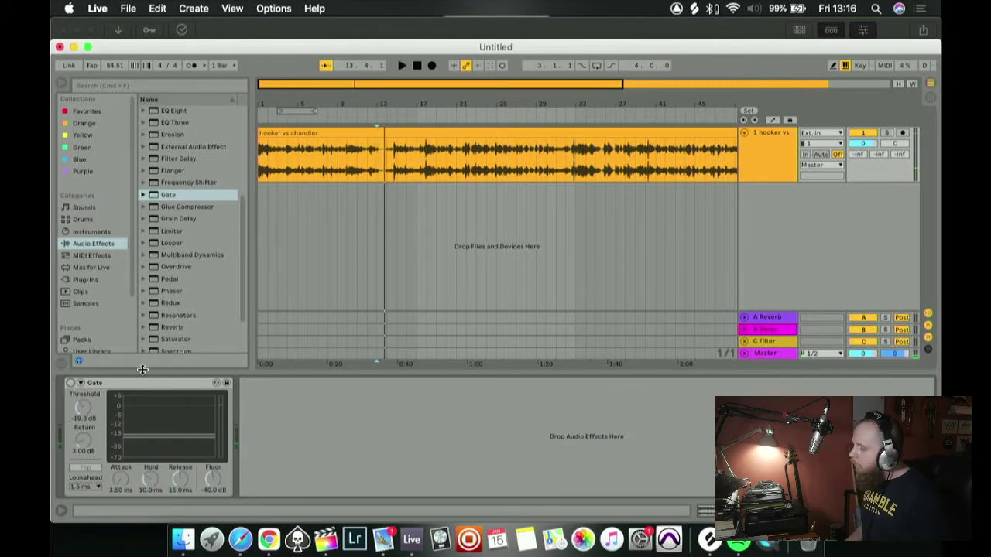
left_click(70, 382)
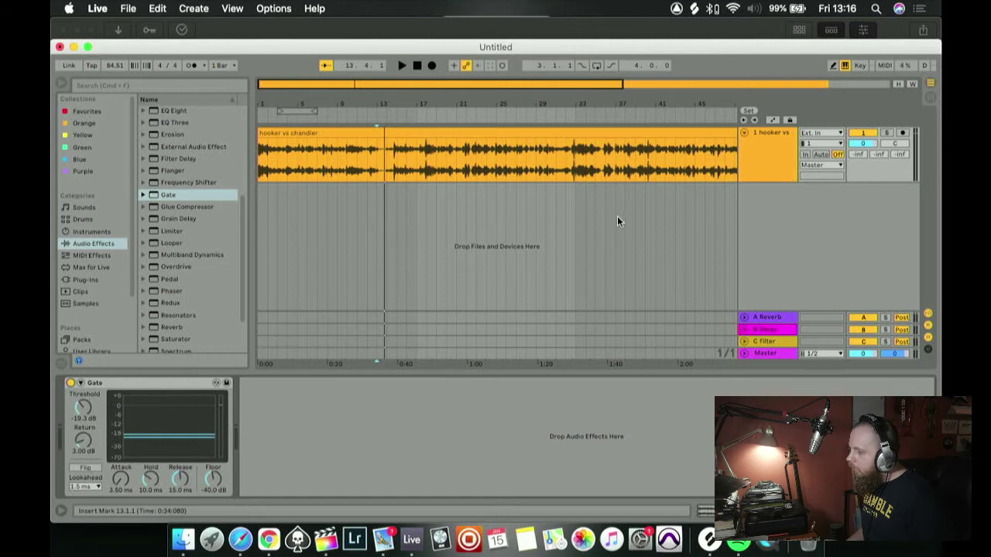
key("space")
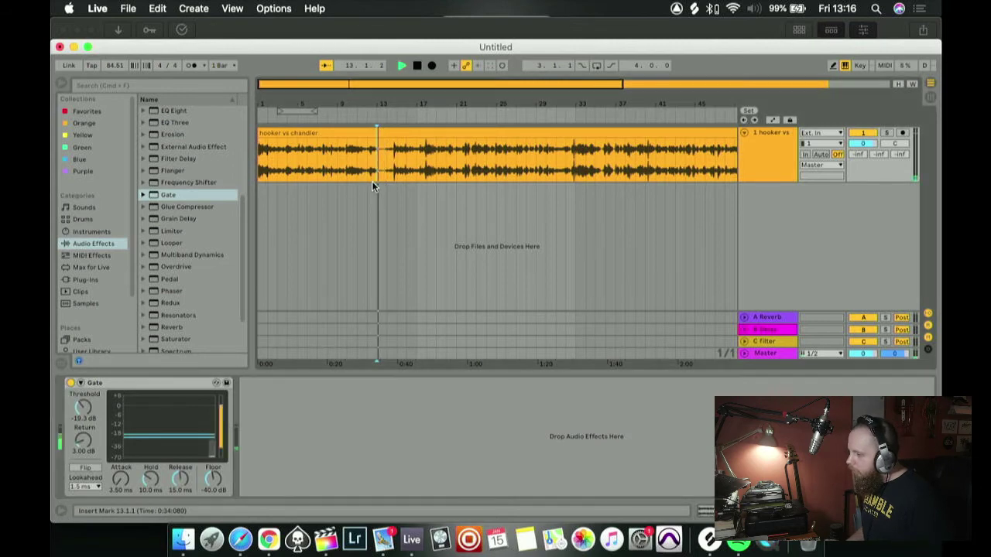
key("space")
left_click(388, 168)
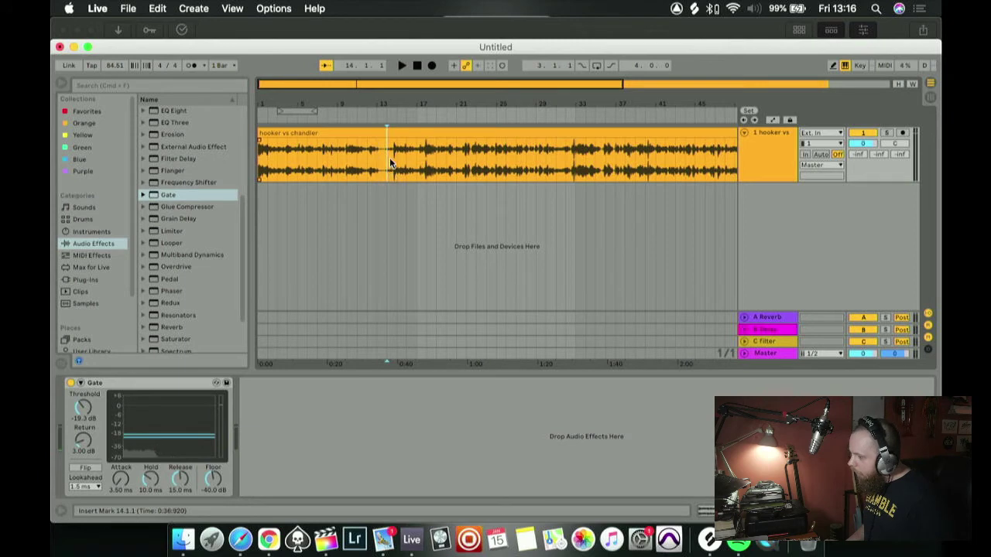
- Listen to the gated audio through the quiet gap and the speech that starts around bar 14
key("space")
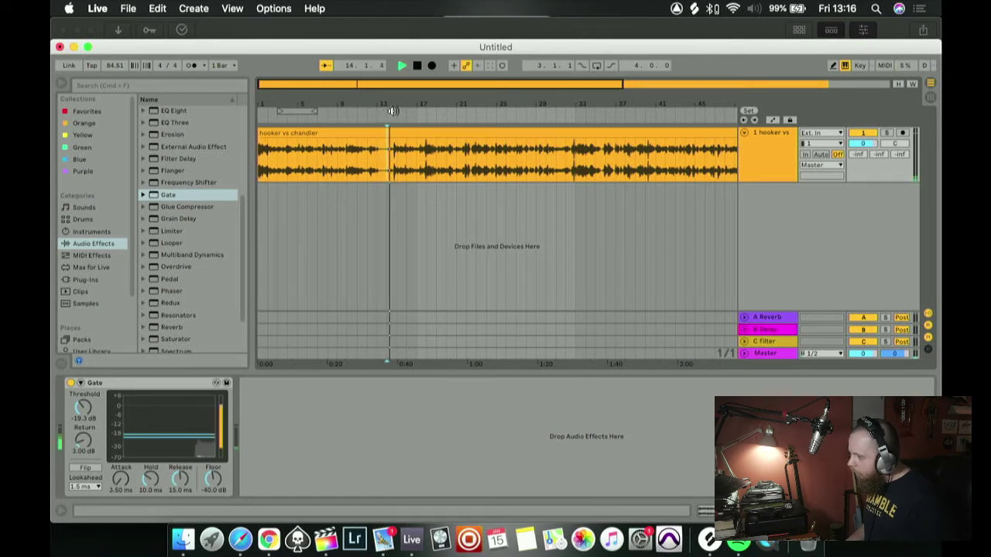
left_click_drag(393, 102, 400, 214)
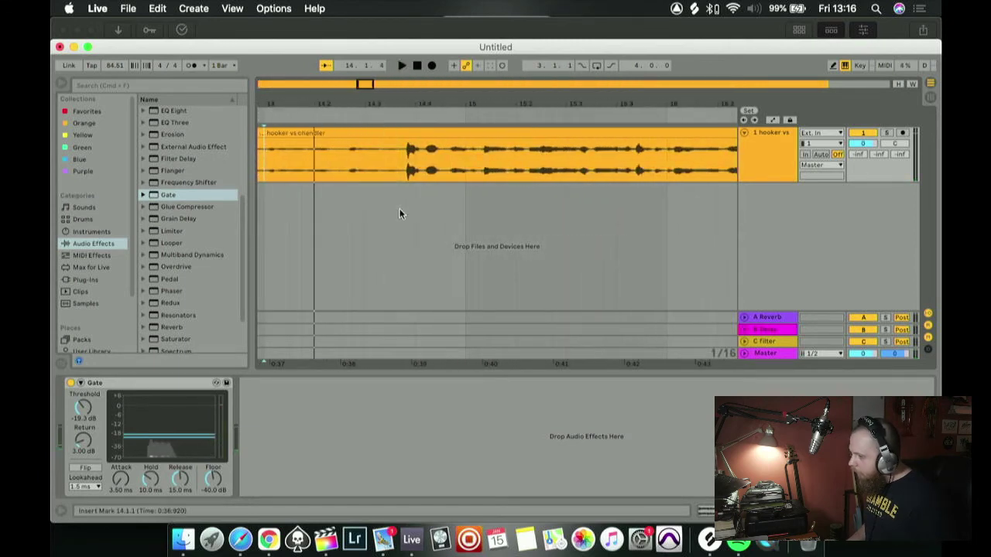
left_click(403, 163)
key("space")
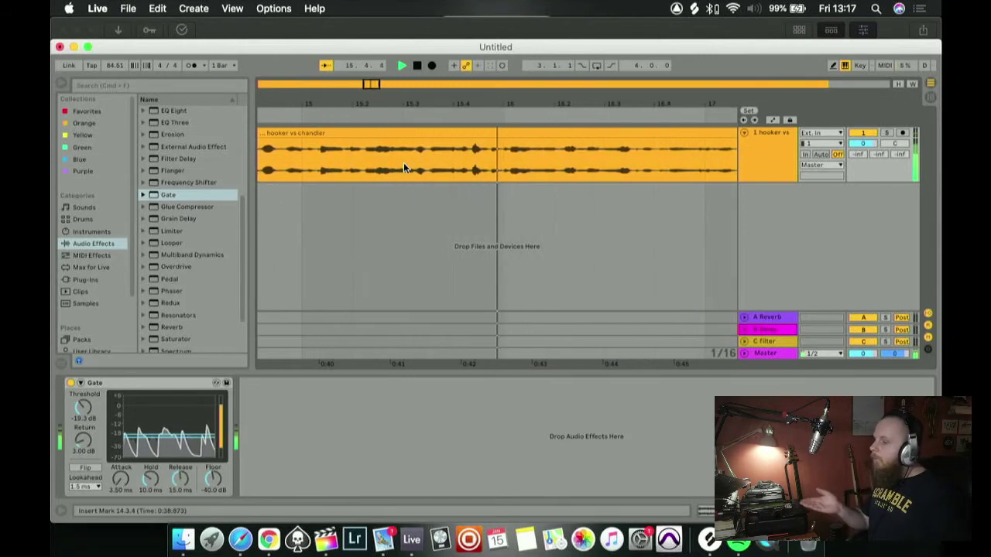
key("space")
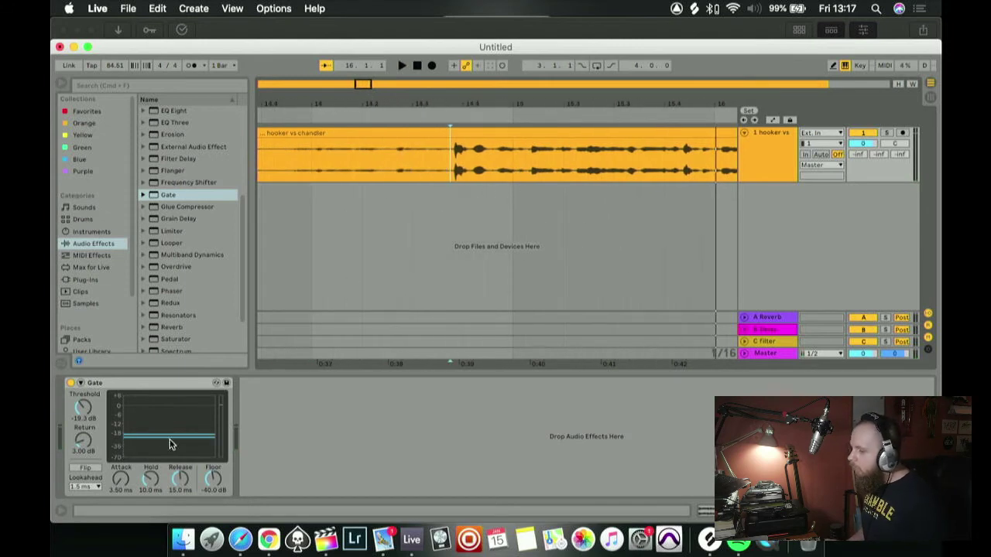
key("space")
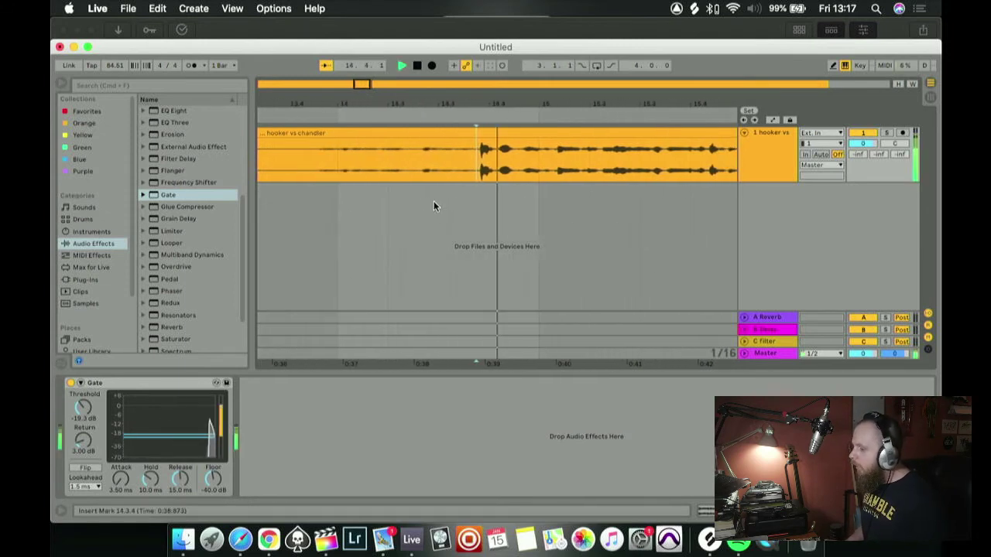
key("space")
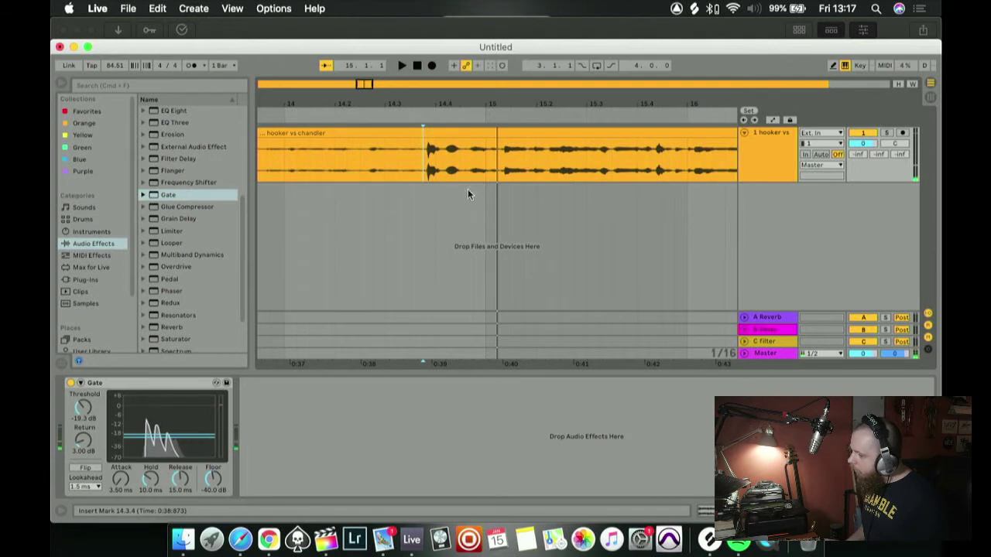
- Set the Gate's threshold to -52 dB and listen from bar 14.3 and from bar 12.4
left_click_drag(76, 408, 76, 465)
left_click(384, 199)
key("space")
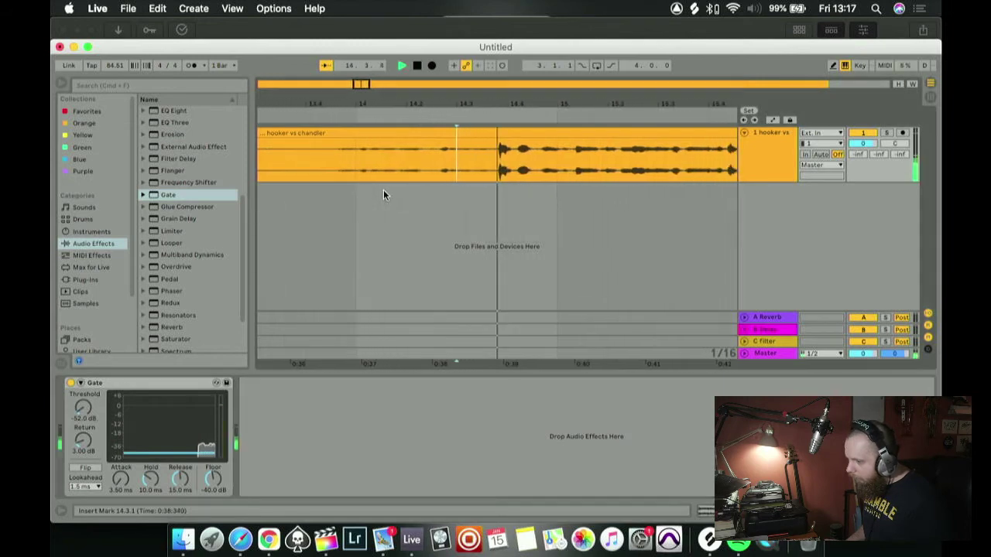
left_click(370, 195)
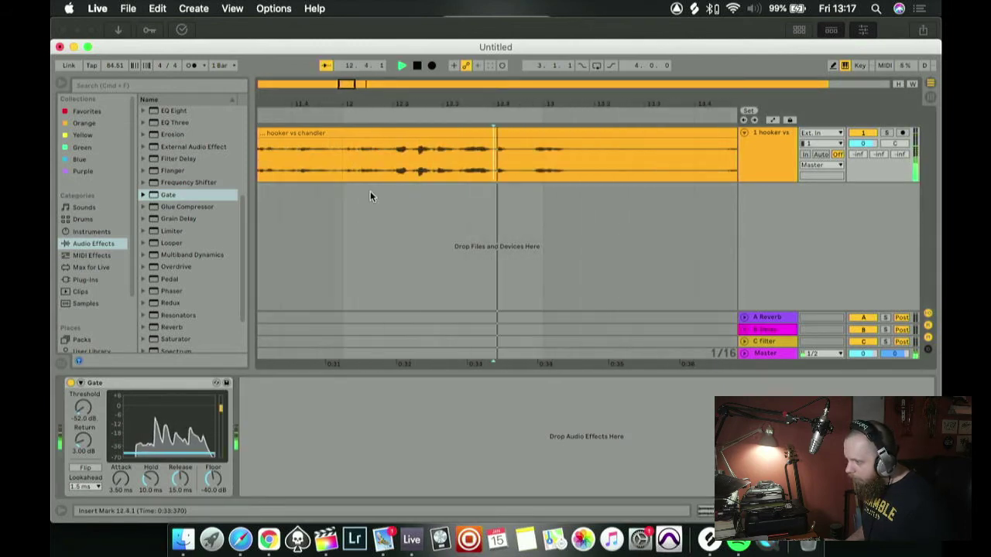
key("space")
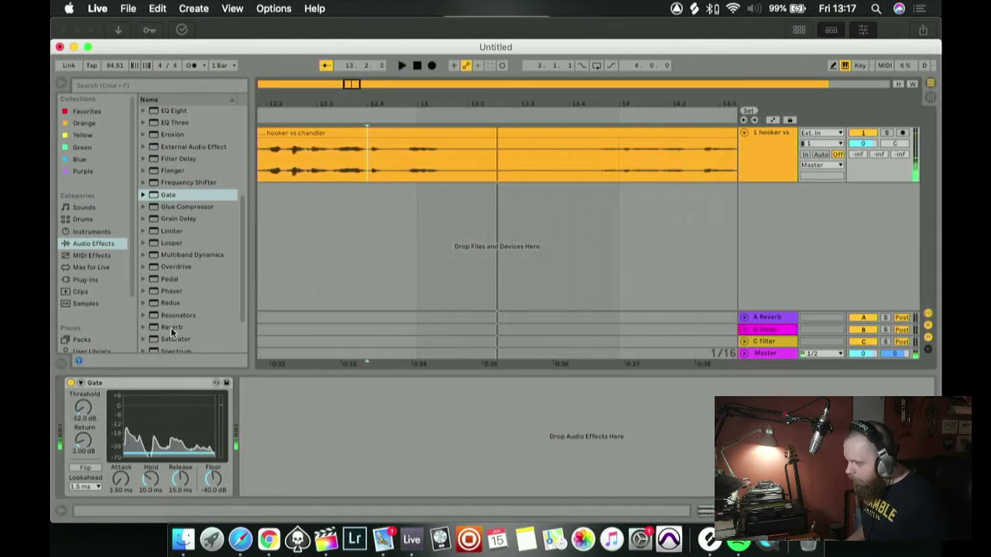
- Set the Gate's threshold to -32.7 dB and listen from bar 12.4 into the bar 13 gap
left_click_drag(87, 413, 88, 391)
left_click(386, 229)
key("space")
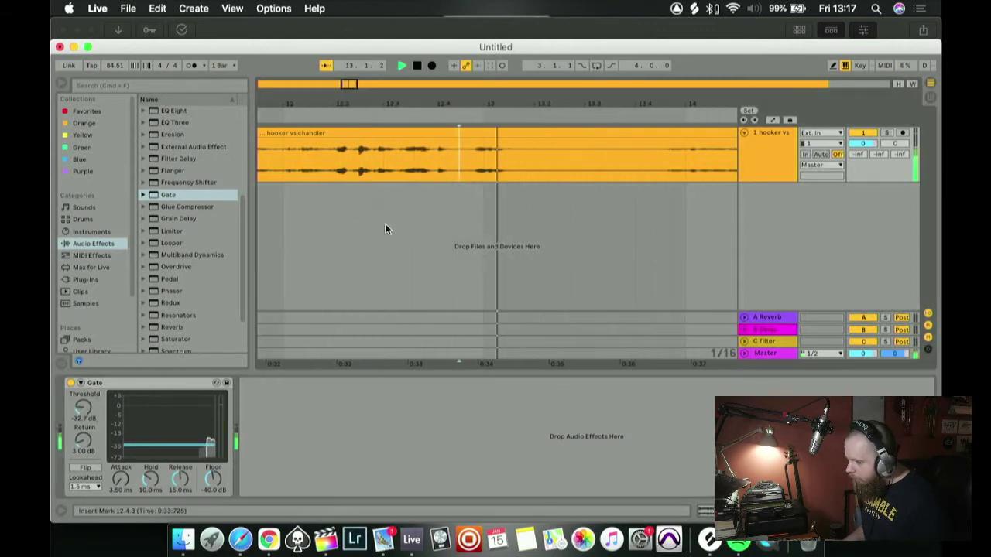
key("space")
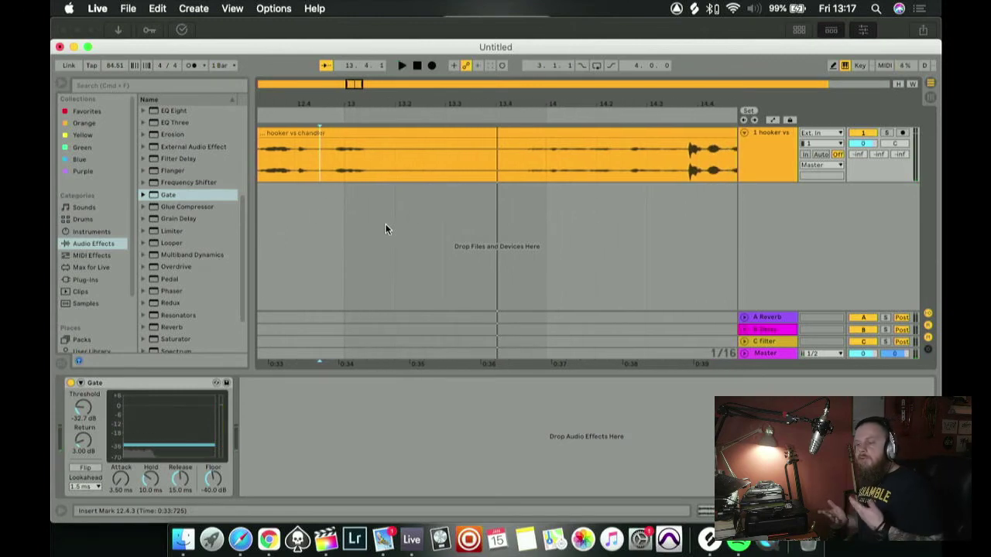
- Replay the speech from bar 12 into the bar 13 gap and set the Gate's threshold to -42 dB
scroll(386, 228, "left", 5)
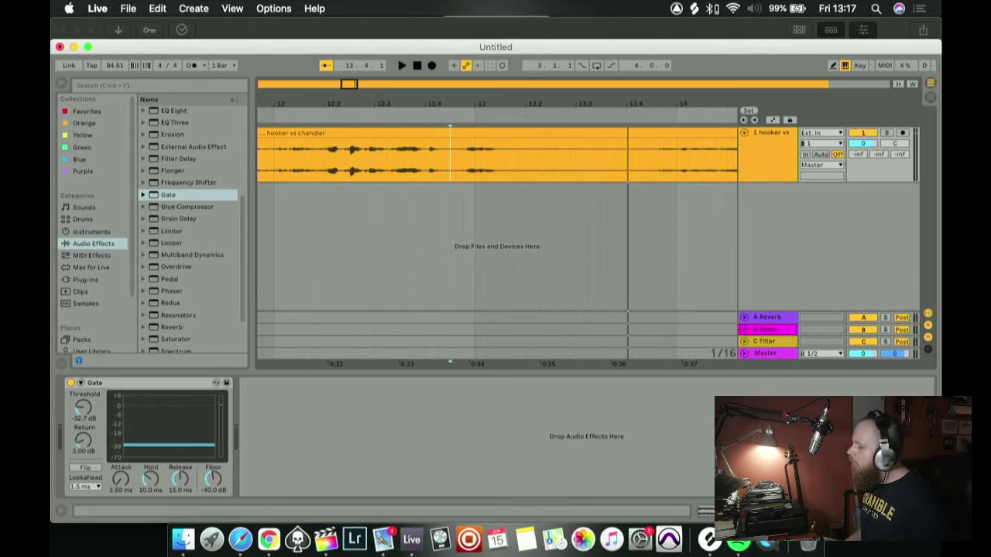
scroll(573, 186, "left", 2)
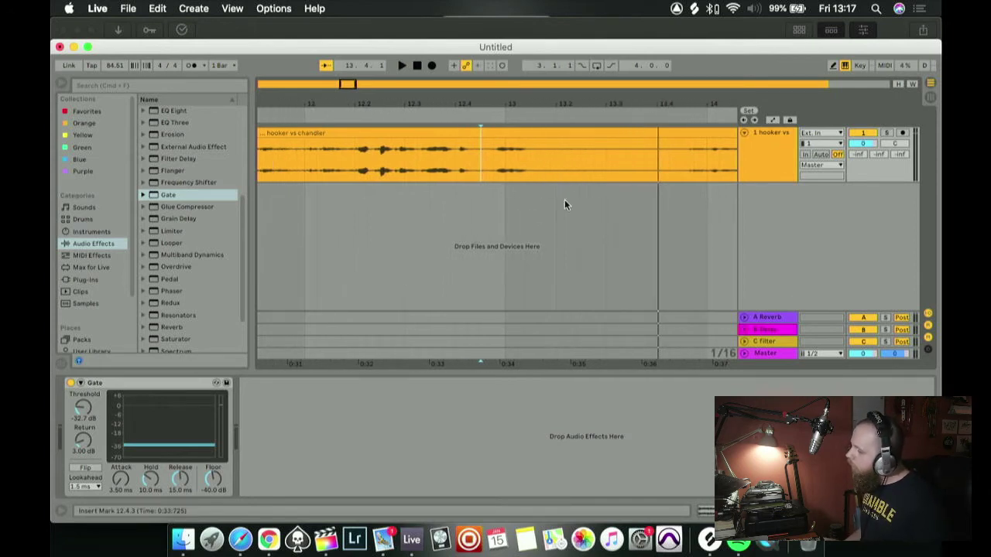
left_click(440, 197)
key("space")
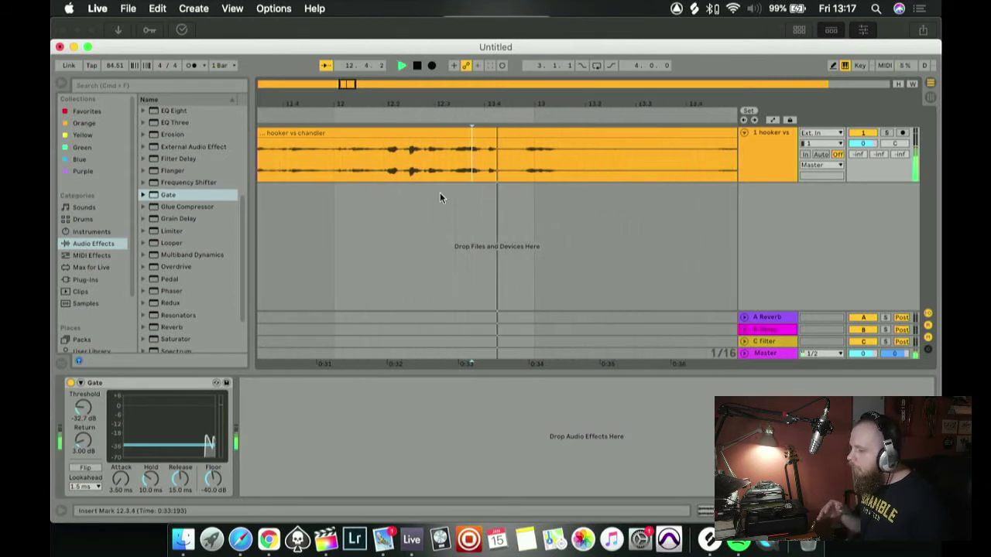
left_click(311, 188)
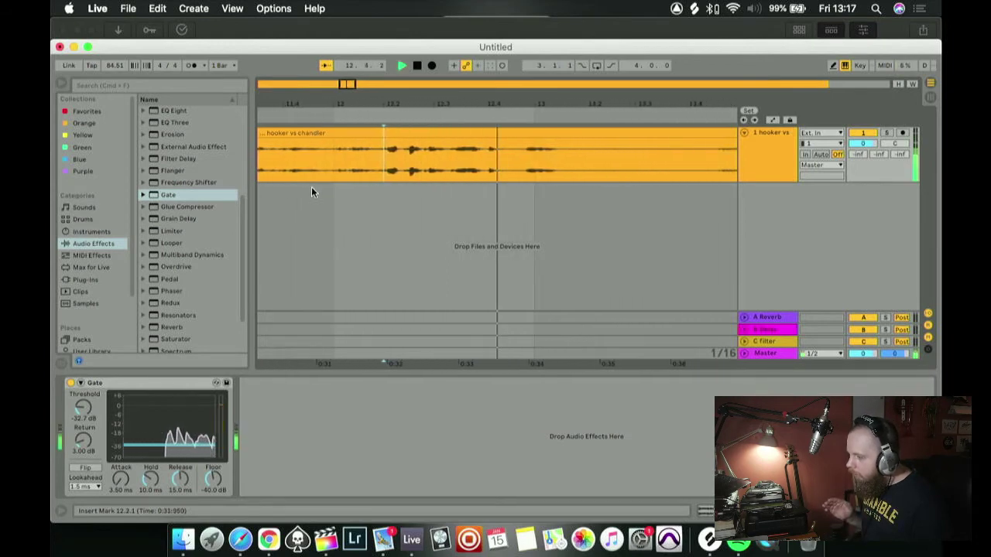
key("space")
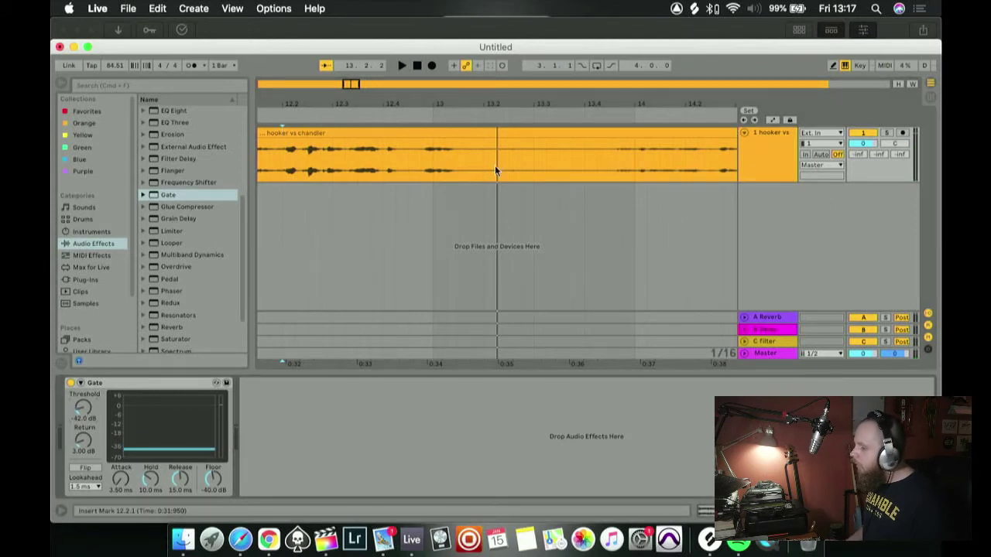
- Remove the Gate effect from the hooker vs chandler track
left_click_drag(364, 94, 282, 175)
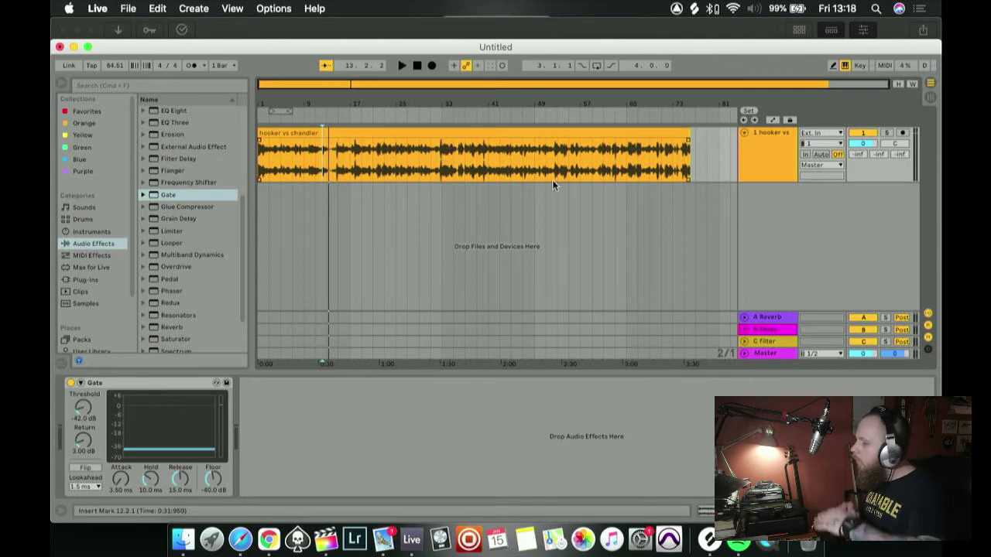
left_click_drag(331, 101, 331, 138)
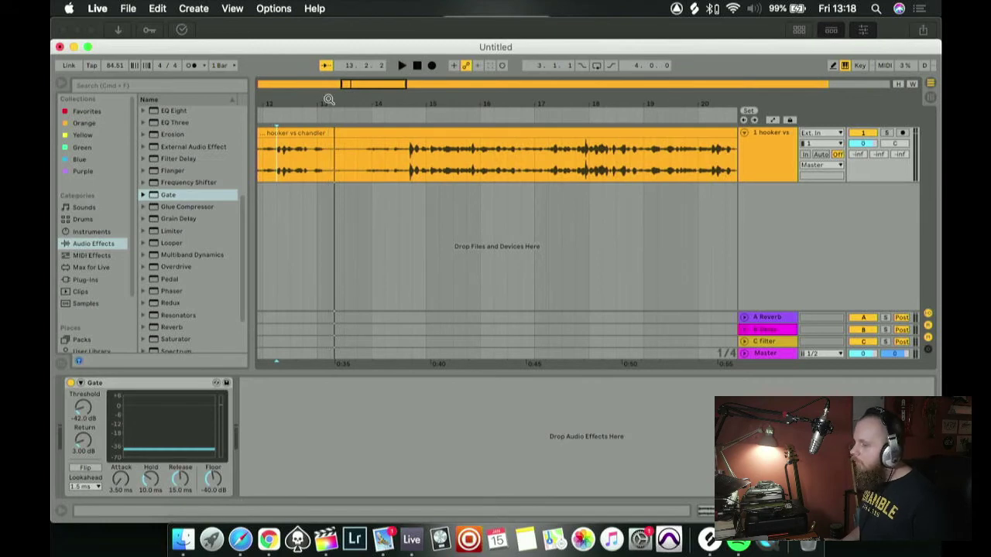
scroll(367, 167, "left", 3)
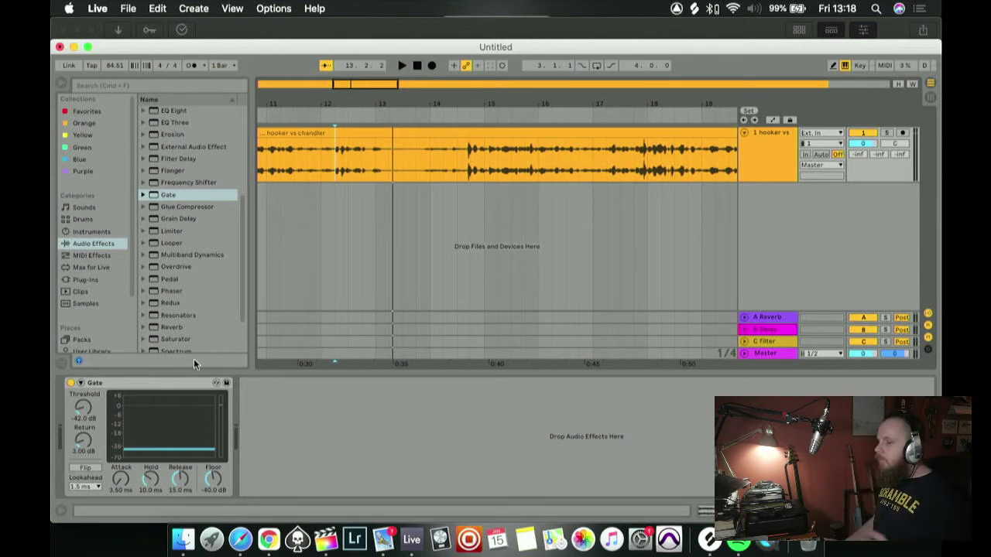
left_click(165, 383)
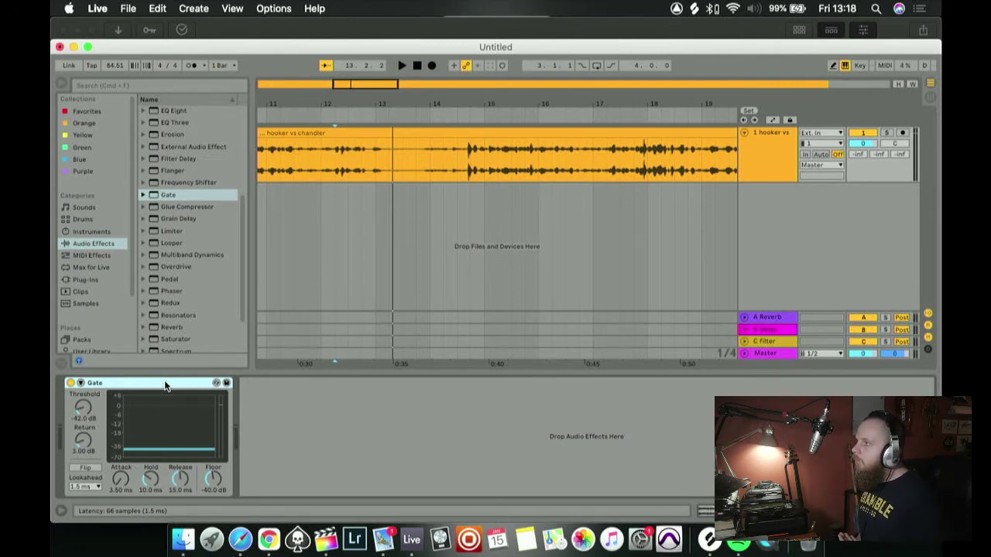
key("Delete")
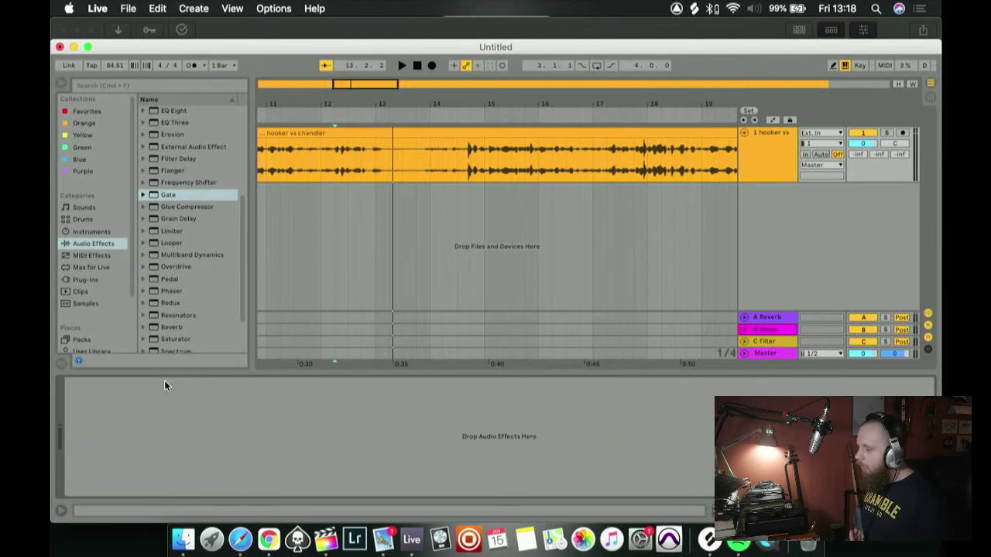
- Listen to the unprocessed hooker vs chandler clip from bar 10
scroll(384, 189, "left", 10)
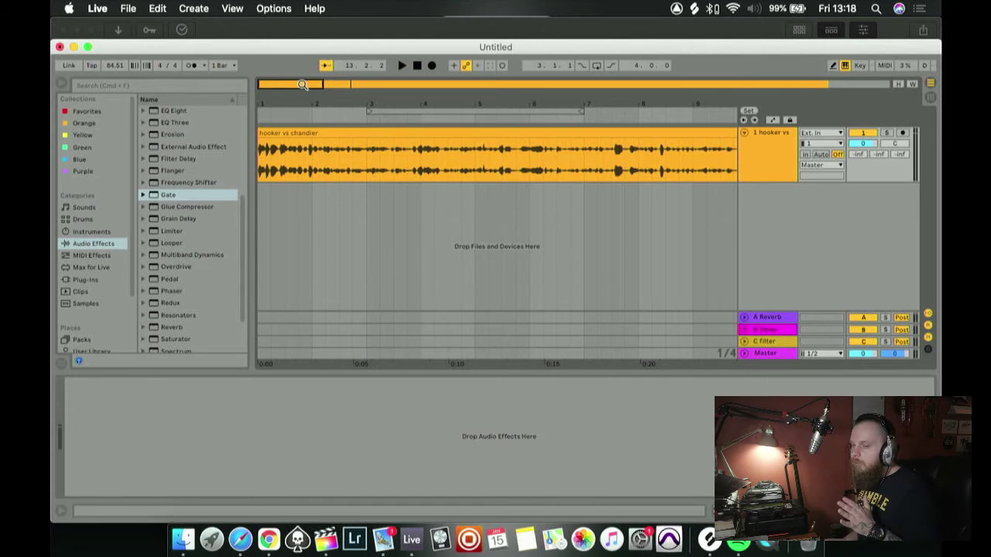
left_click_drag(302, 84, 386, 84)
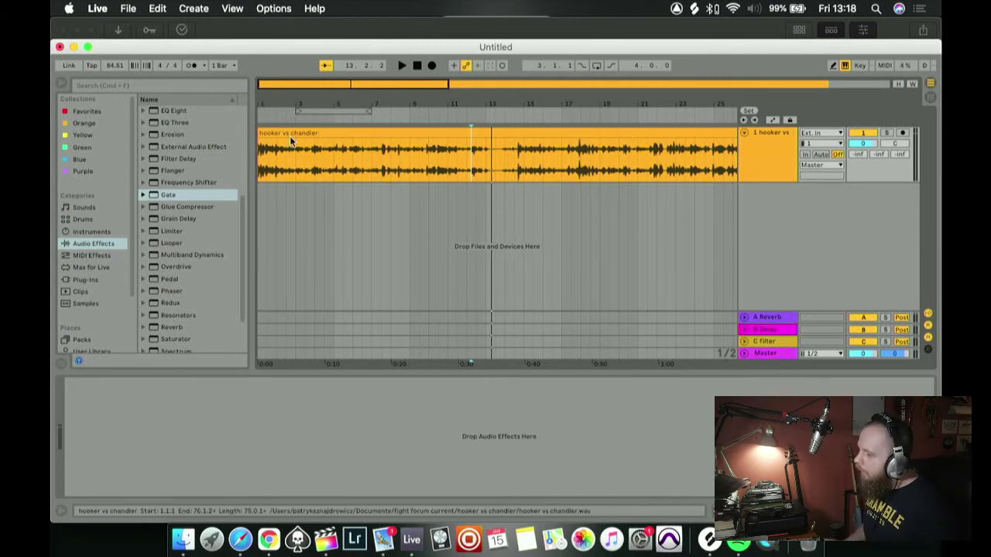
left_click(426, 217)
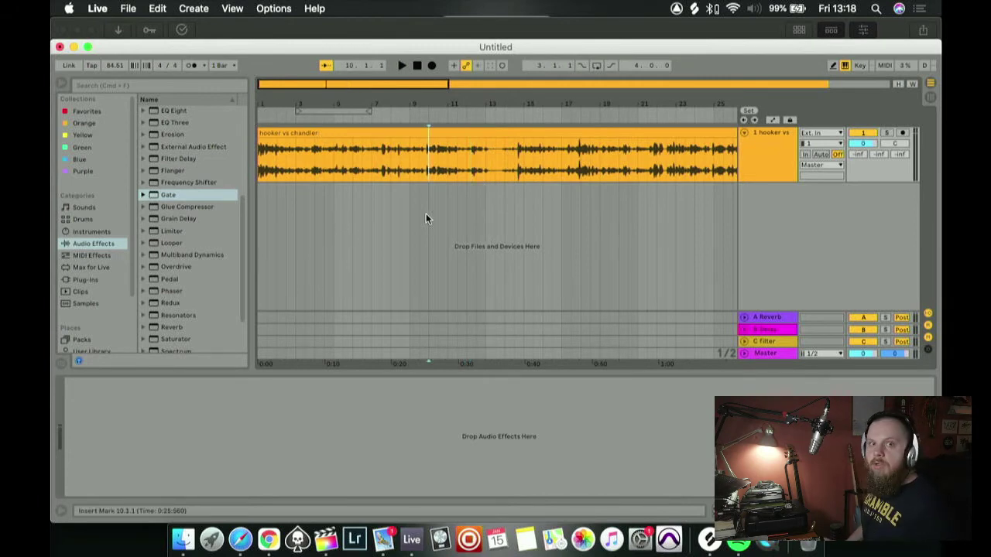
key("space")
key("space")
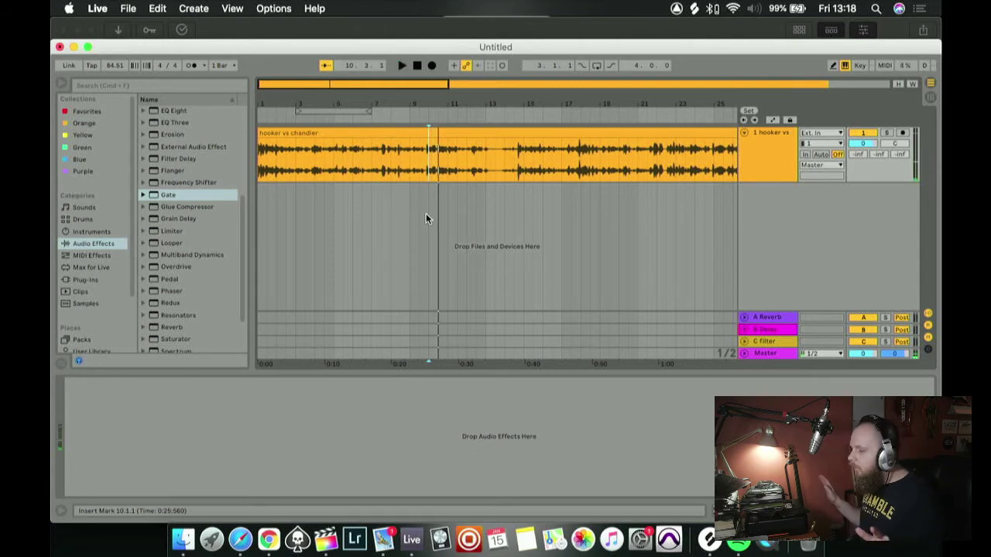
- Add the NS1 Mono noise suppressor to the hooker vs chandler track and play the clip from bar 10
left_click(90, 113)
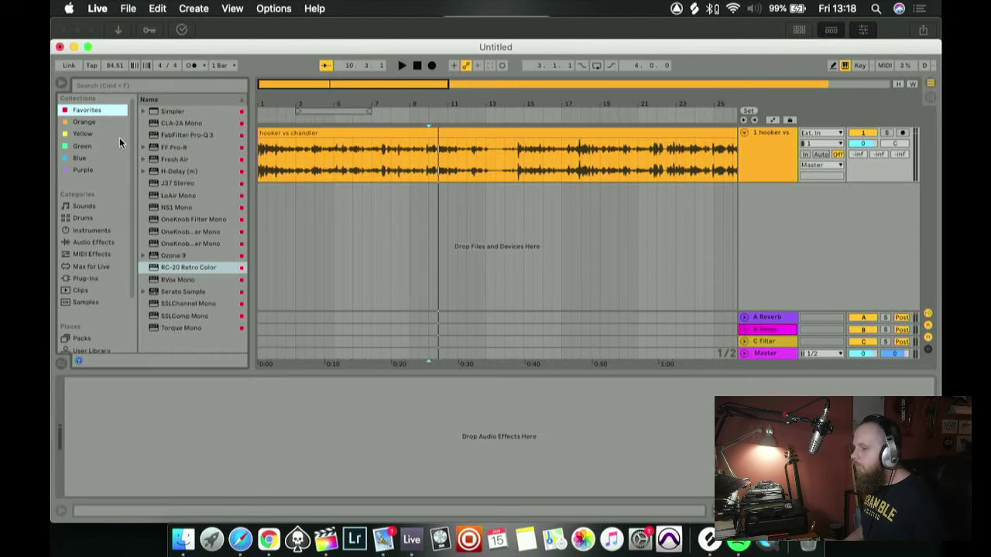
left_click_drag(179, 211, 352, 419)
left_click_drag(209, 66, 581, 77)
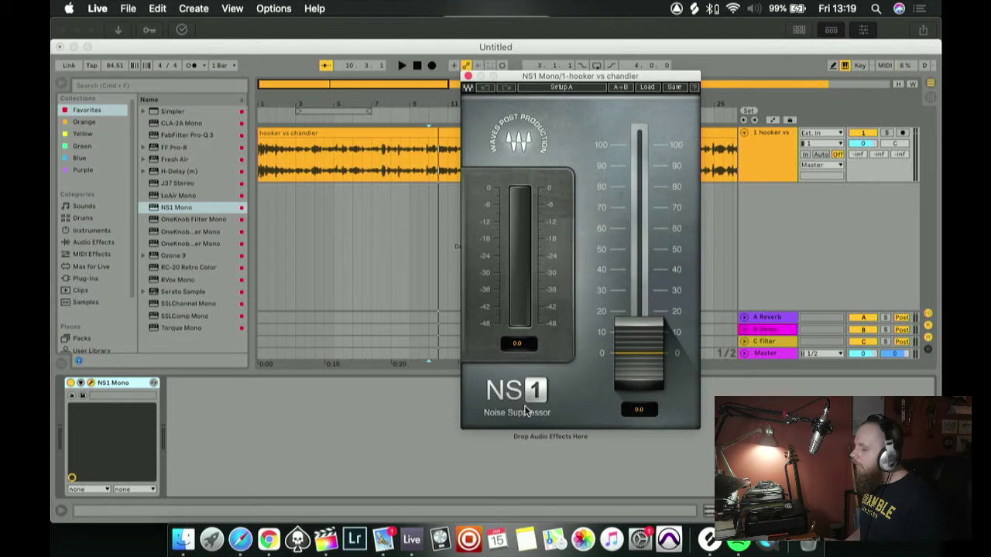
key("space")
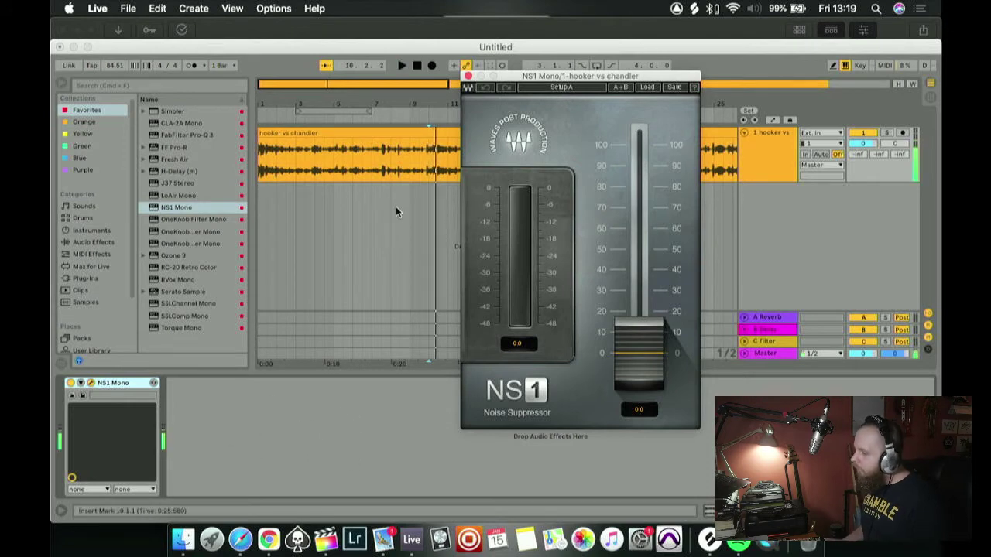
- Play the hooker vs chandler clip around bar 6 and set the playback start to 6.1.3
left_click(391, 186)
key("space")
left_click_drag(341, 99, 341, 178)
key("space")
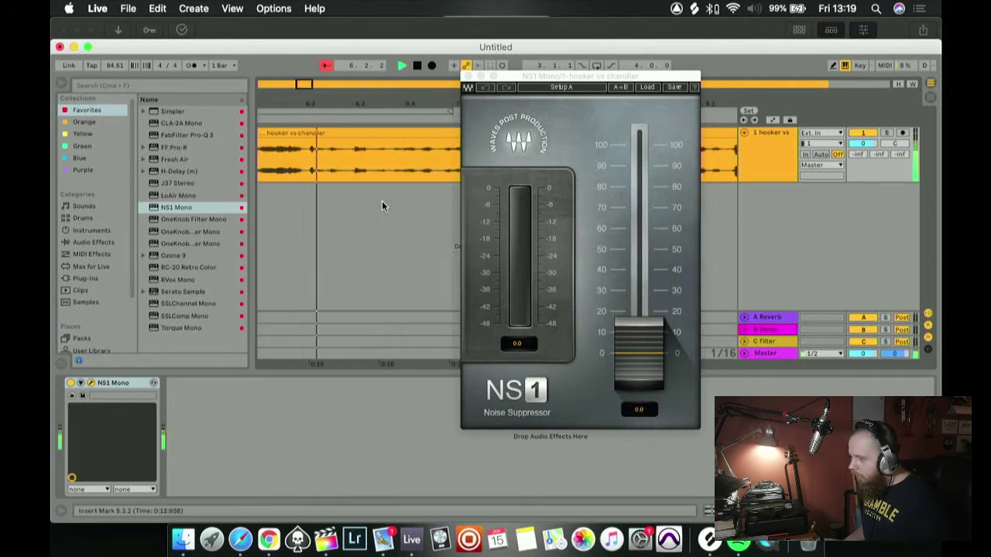
key("space")
left_click(286, 193)
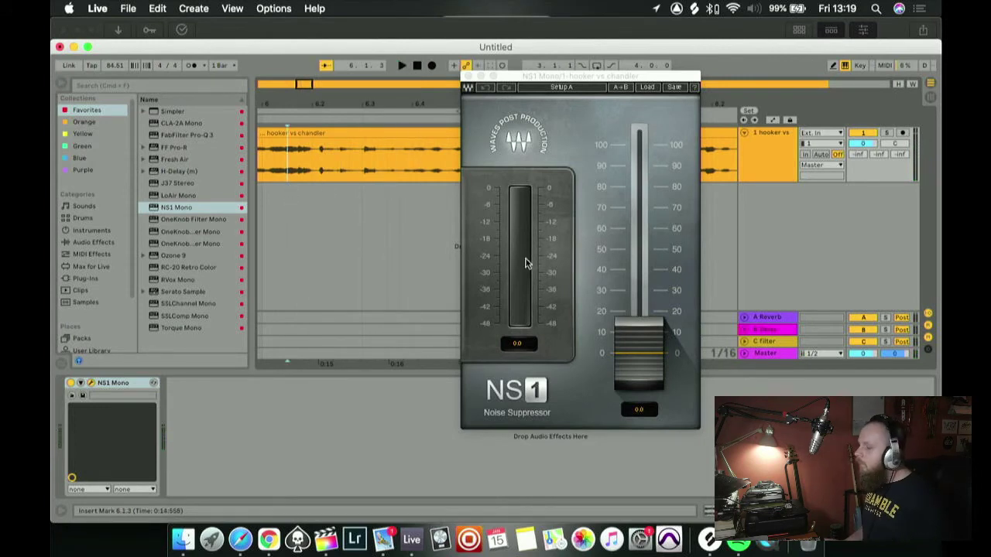
- Raise the NS1 suppression fader to 23.2 and compare playback with the plug-in bypassed and enabled
left_click_drag(628, 343, 637, 295)
key("space")
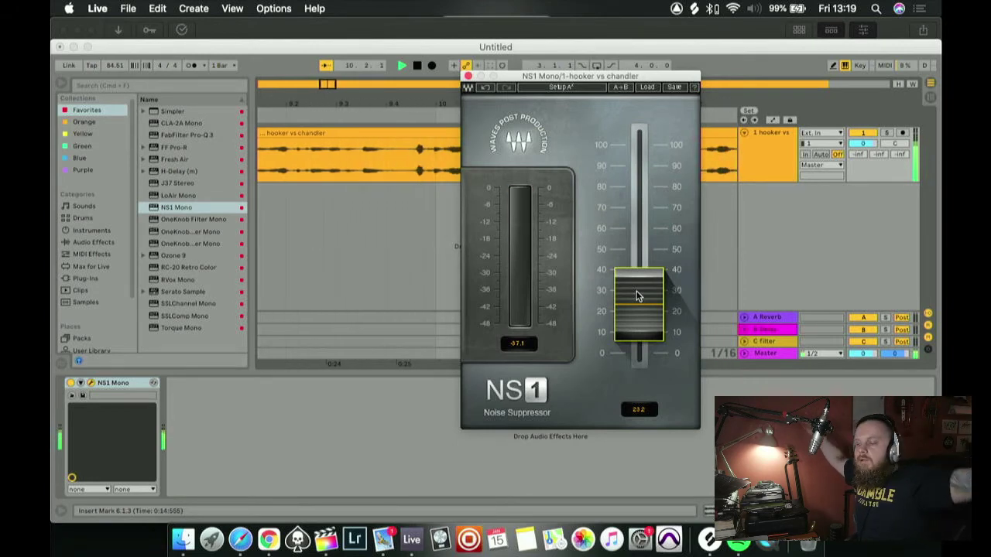
key("space")
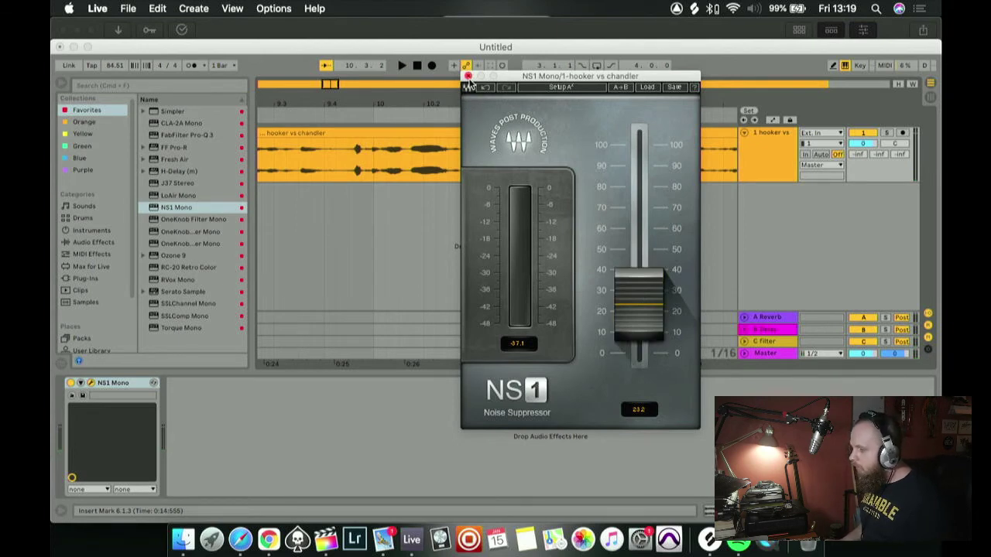
left_click(70, 383)
key("space")
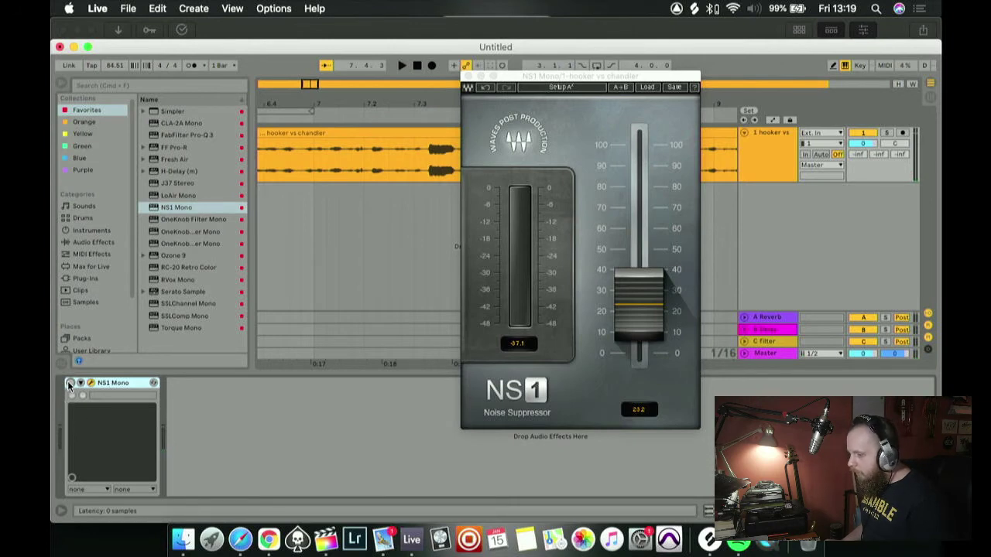
key("space")
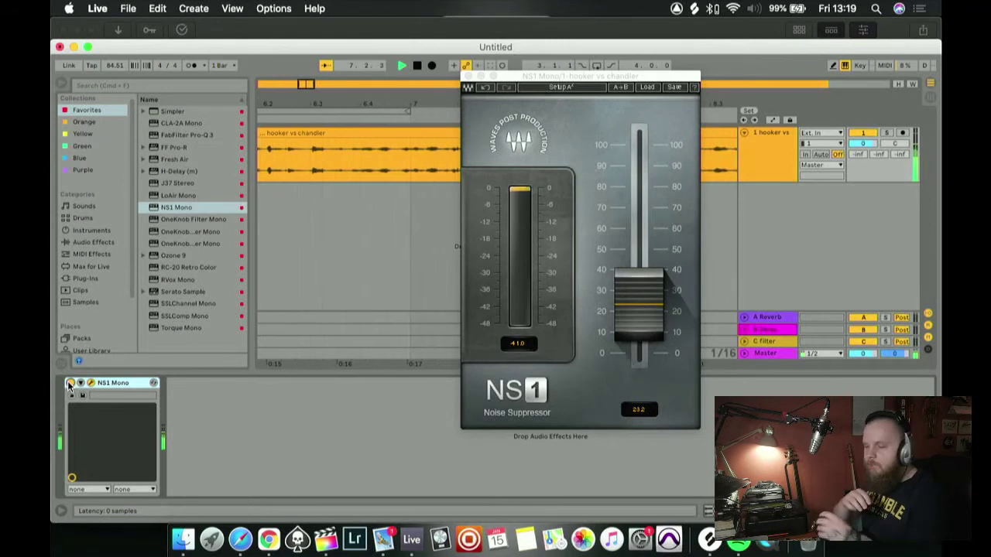
key("space")
- Raise the NS1 suppression fader to about 43, audition the passage and close the plug-in window
left_click_drag(630, 324, 633, 270)
key("space")
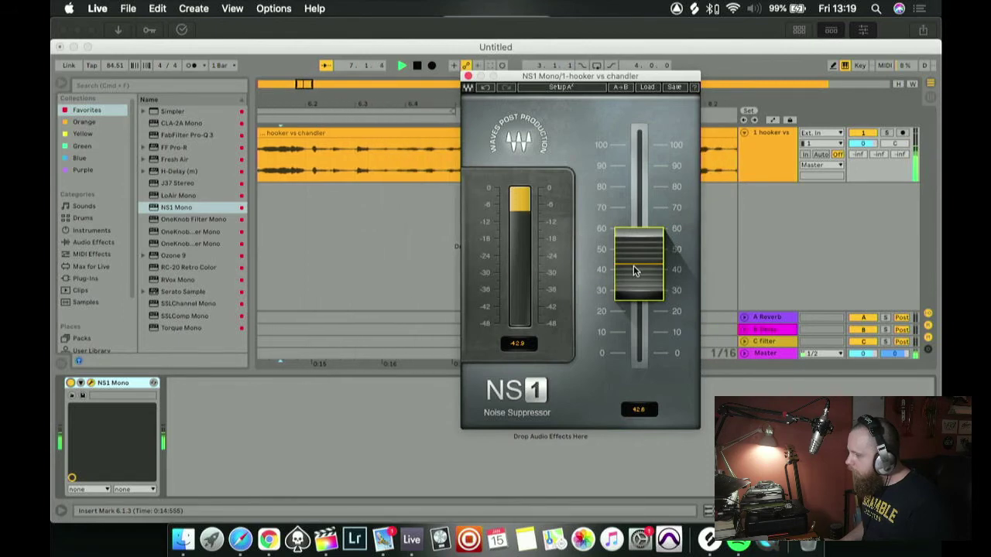
key("space")
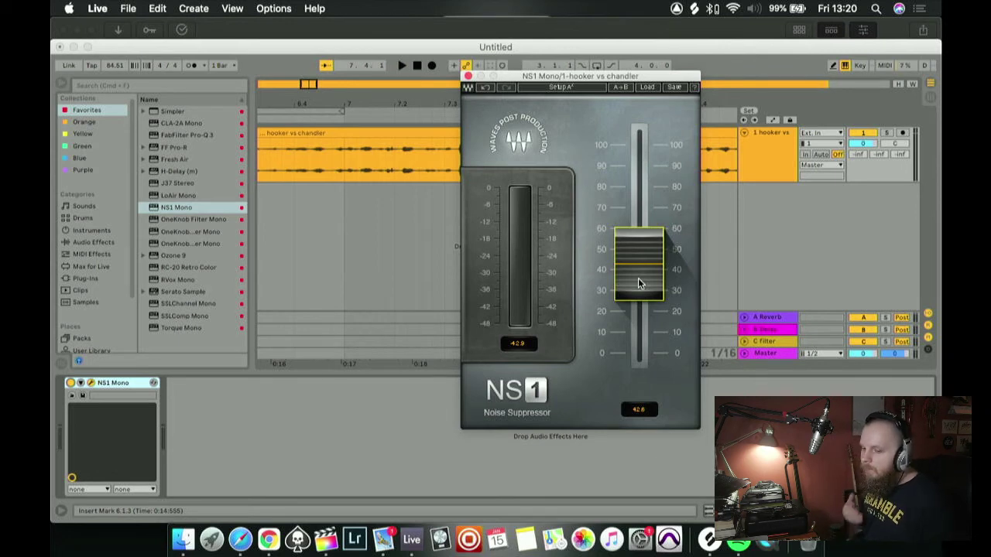
key("space")
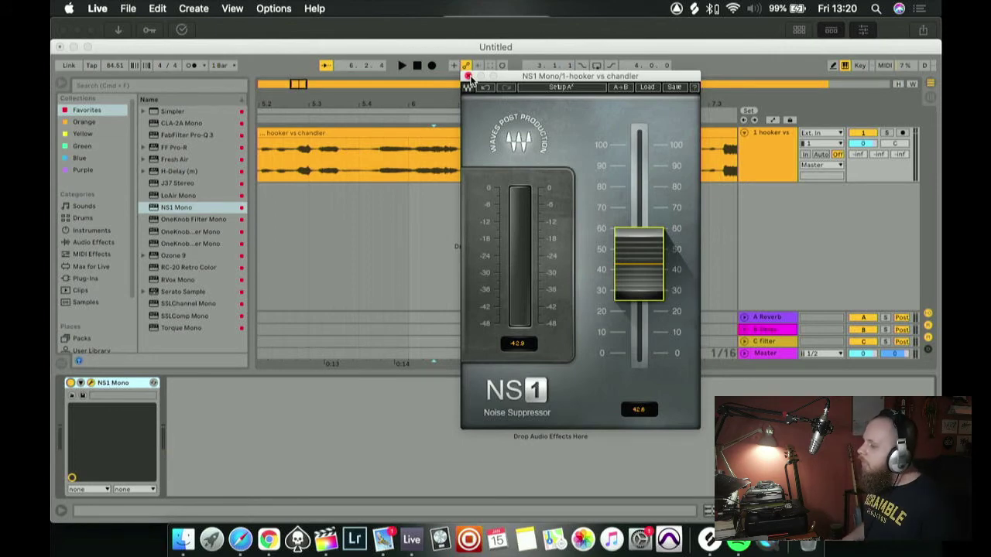
left_click(468, 76)
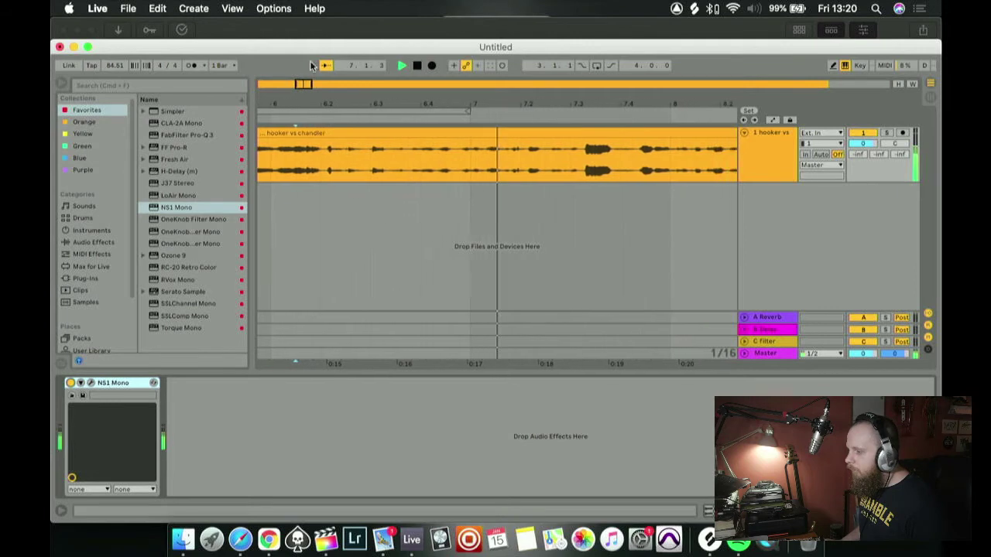
- Audition the noise-suppressed clip from 1.3.1, 18.3.1 and 24.3.1
left_click_drag(306, 84, 267, 217)
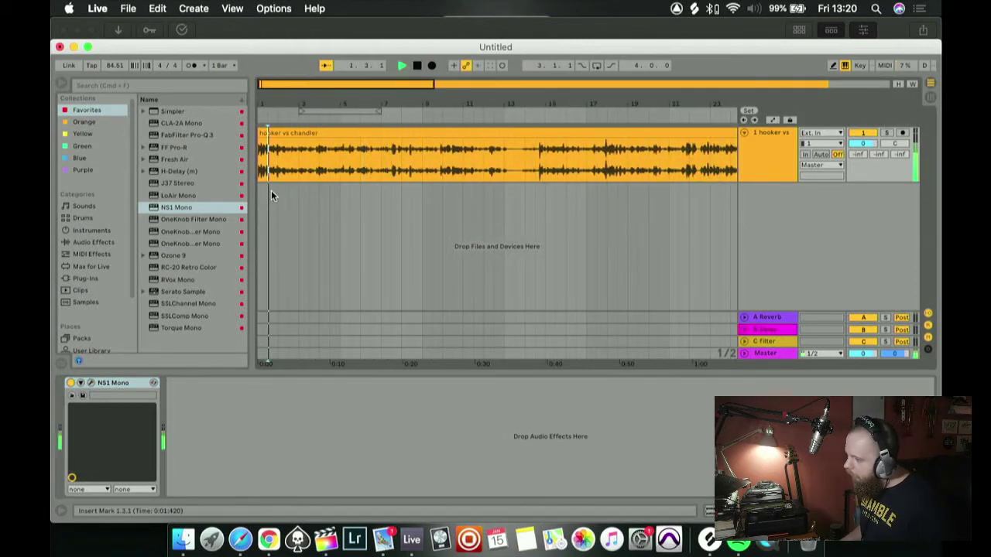
left_click(614, 191)
key("space")
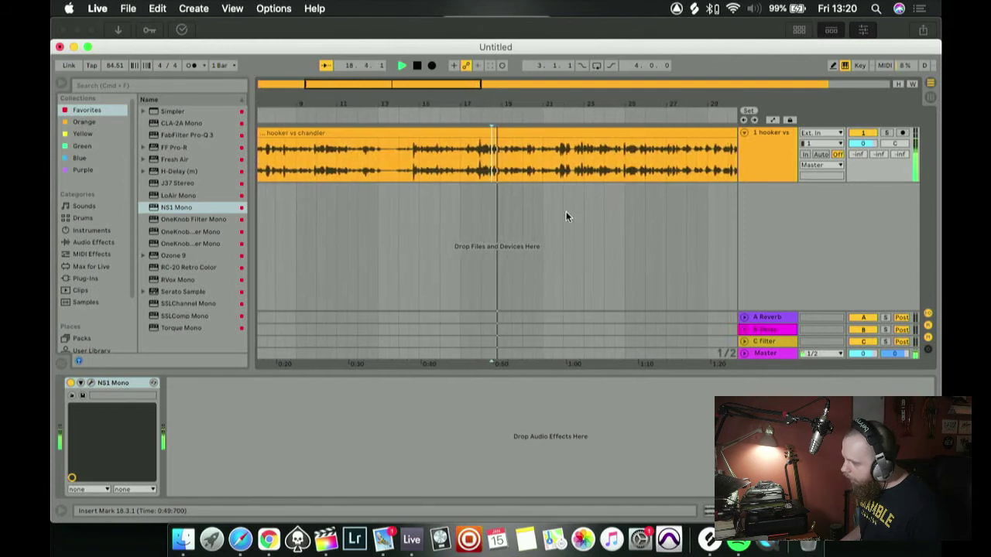
left_click(608, 188)
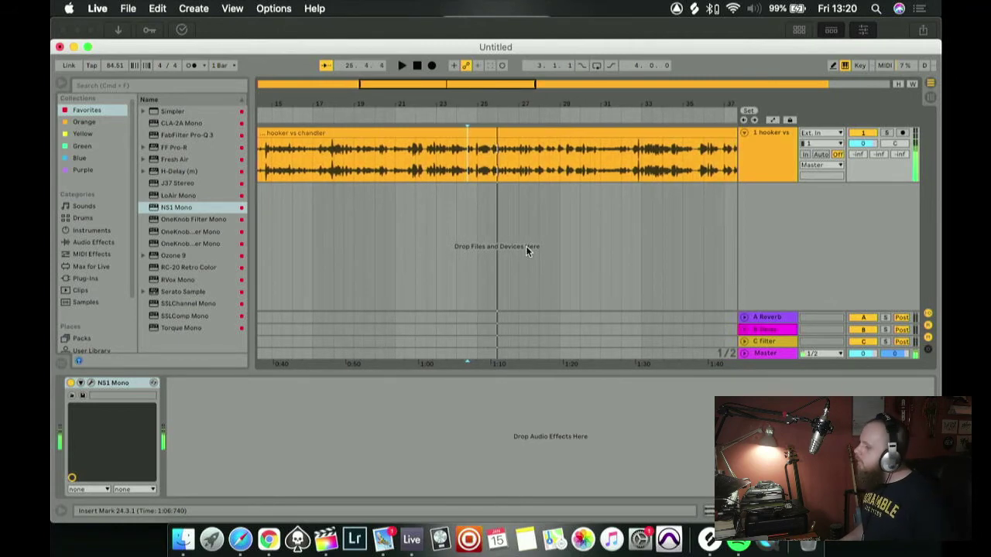
left_click_drag(426, 84, 367, 246)
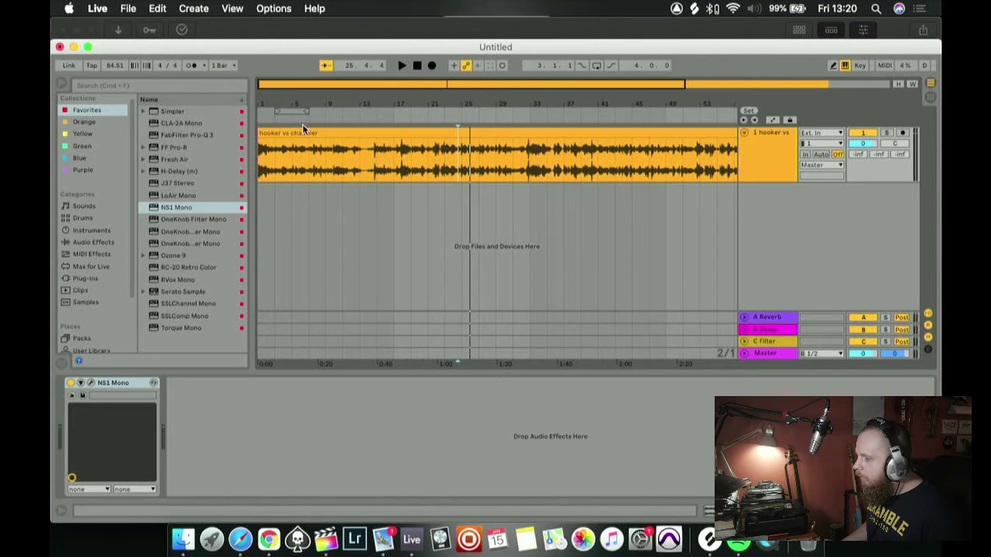
key("space")
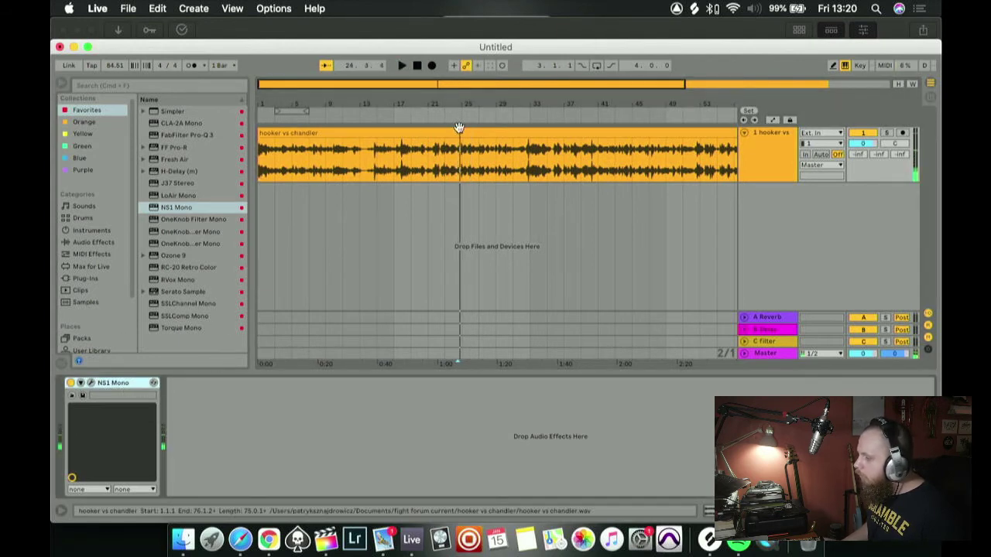
- Return playback to the beginning of the arrangement and listen to the clip's opening
double_click(413, 66)
key("space")
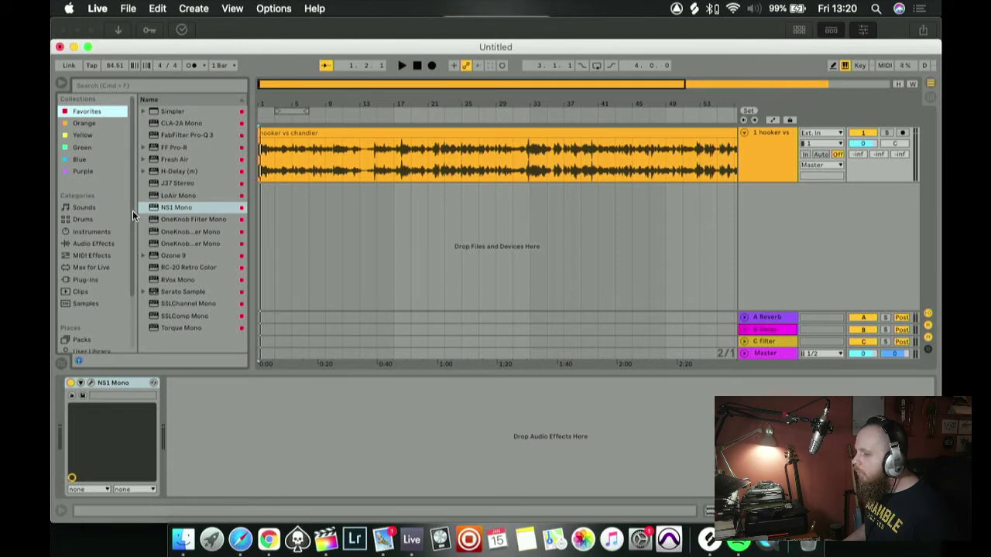
key("space")
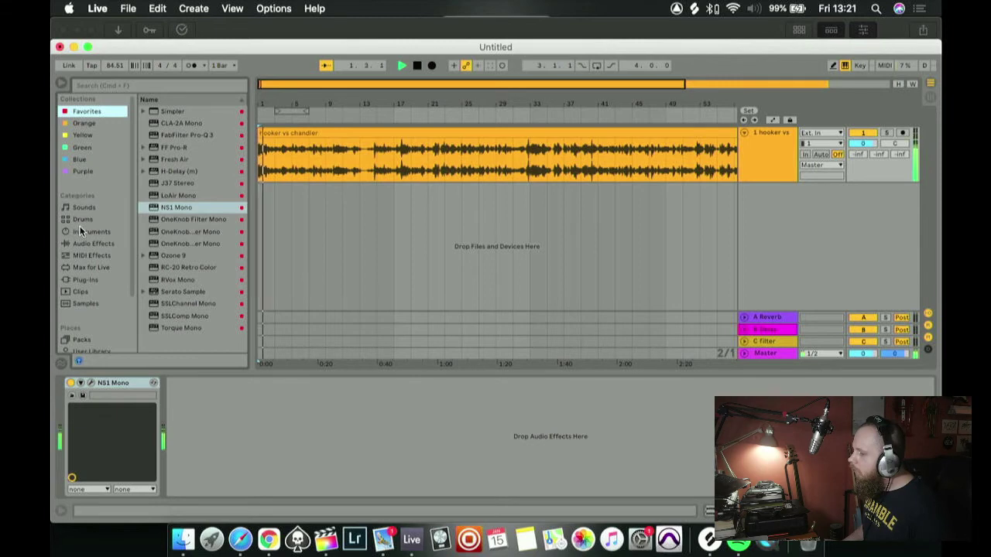
key("space")
- Add the EQ Eight audio effect after NS1 on the hooker vs chandler track and play the clip
left_click(80, 231)
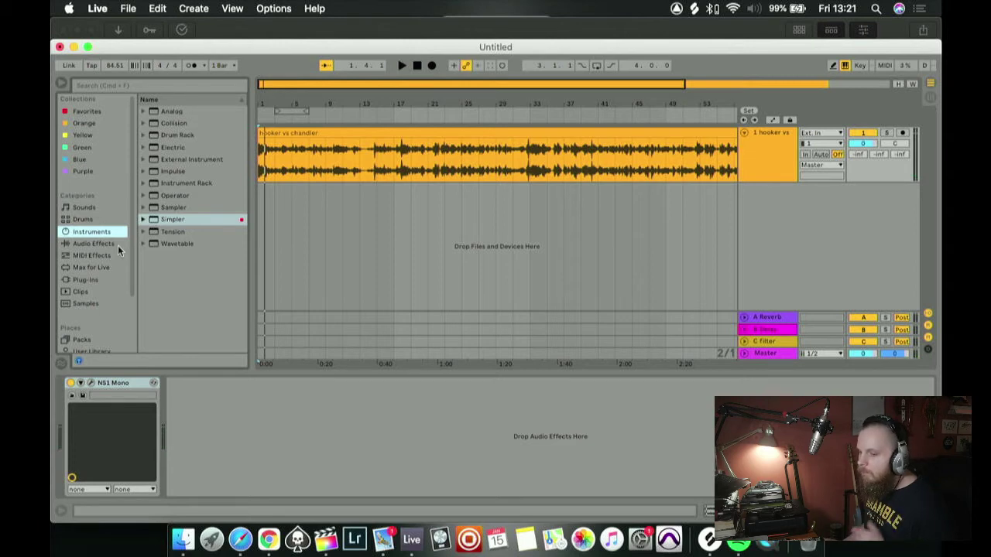
left_click(80, 245)
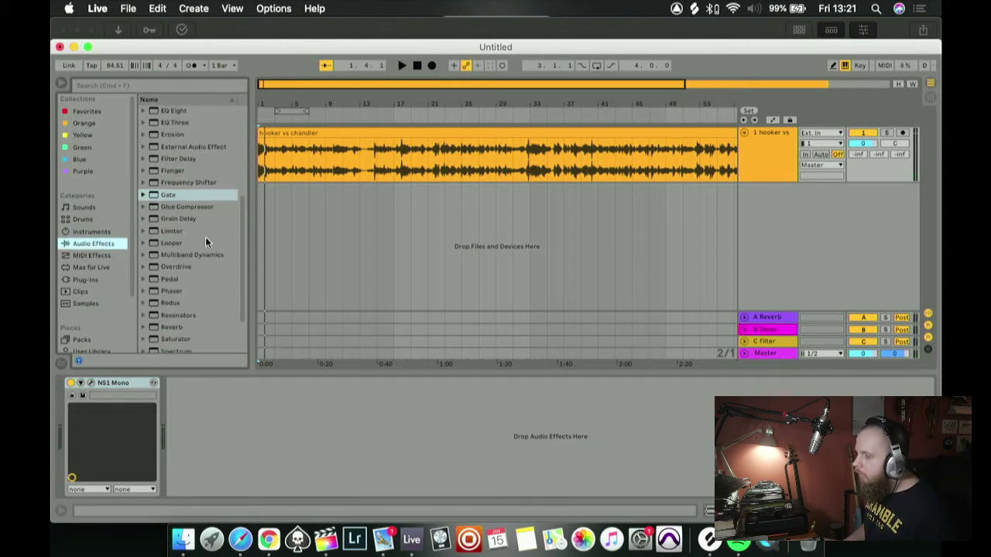
scroll(194, 239, "up", 5)
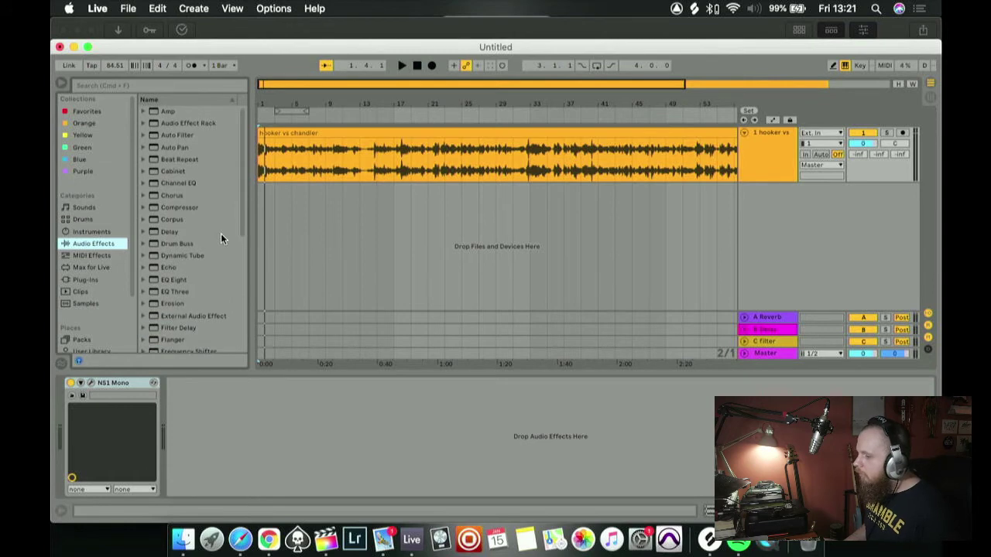
scroll(194, 233, "down", 2)
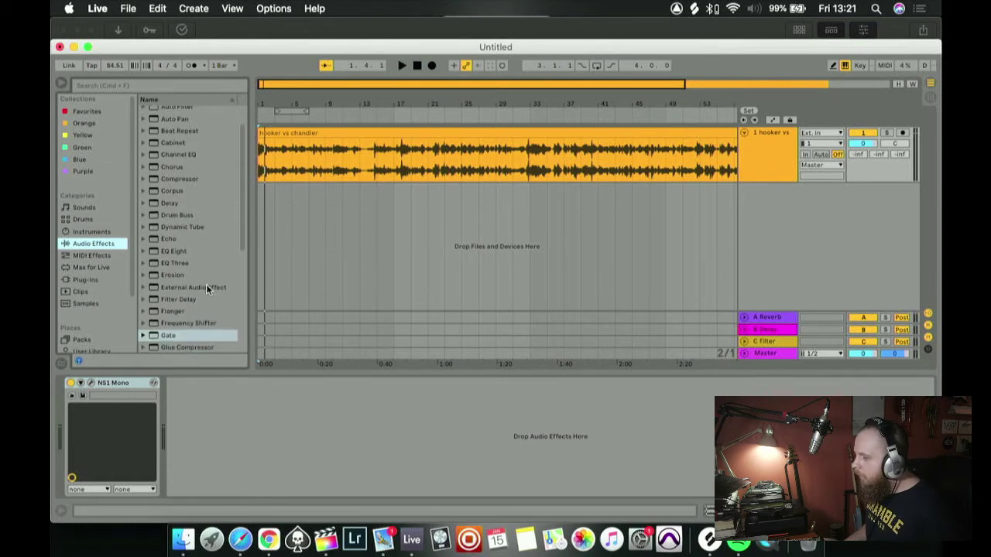
double_click(177, 253)
key("space")
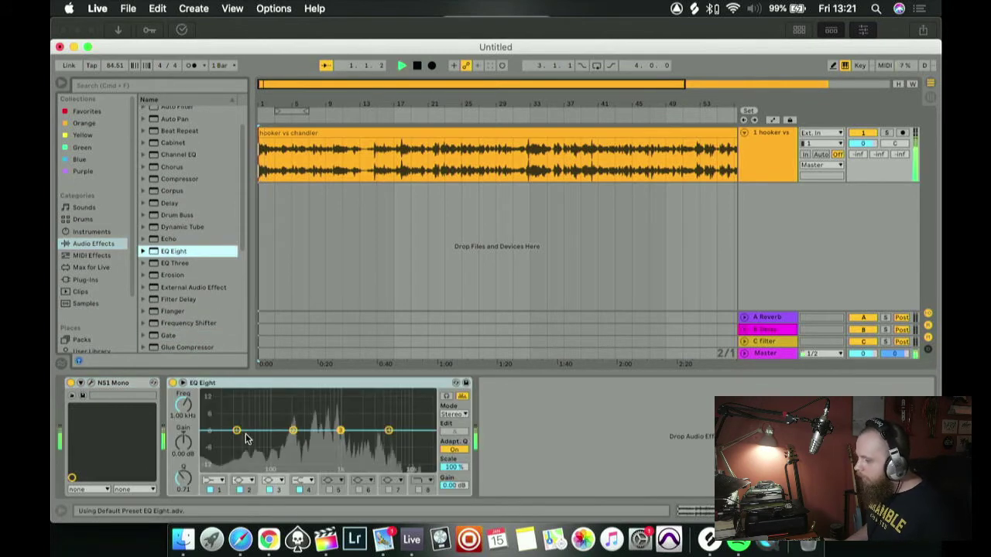
- Change EQ Eight band 1 to a low-cut filter at 119 Hz and play the clip
left_click(210, 480)
key("space")
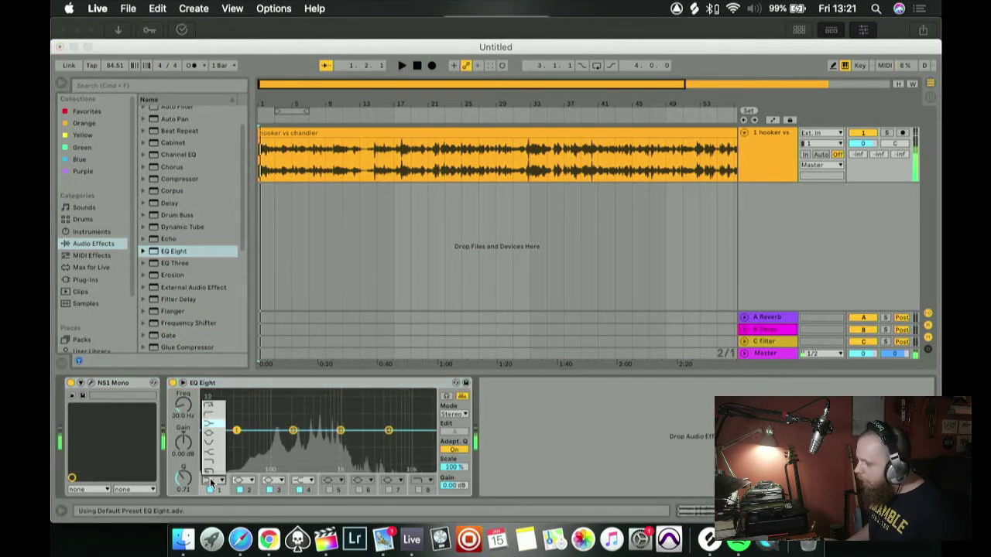
left_click(216, 418)
left_click_drag(237, 439, 275, 440)
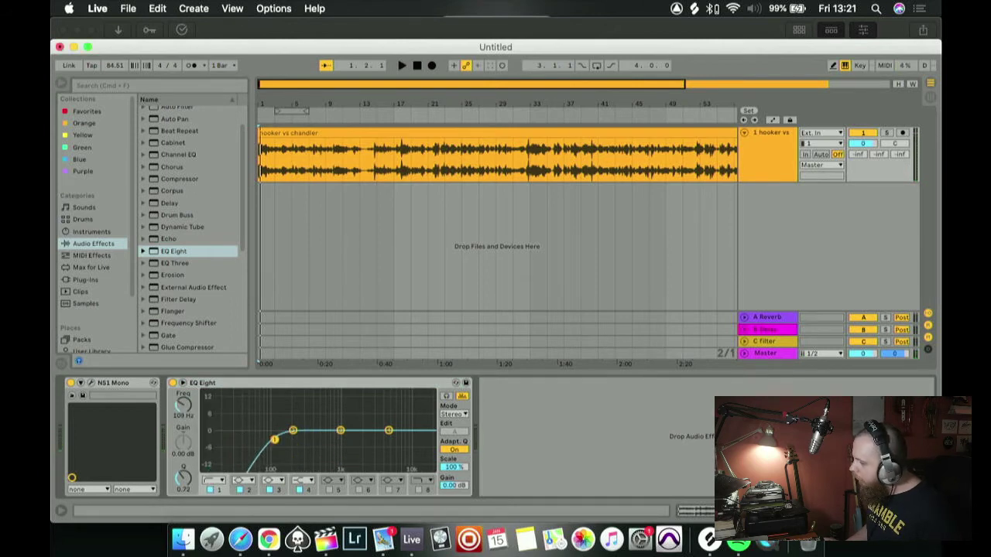
key("space")
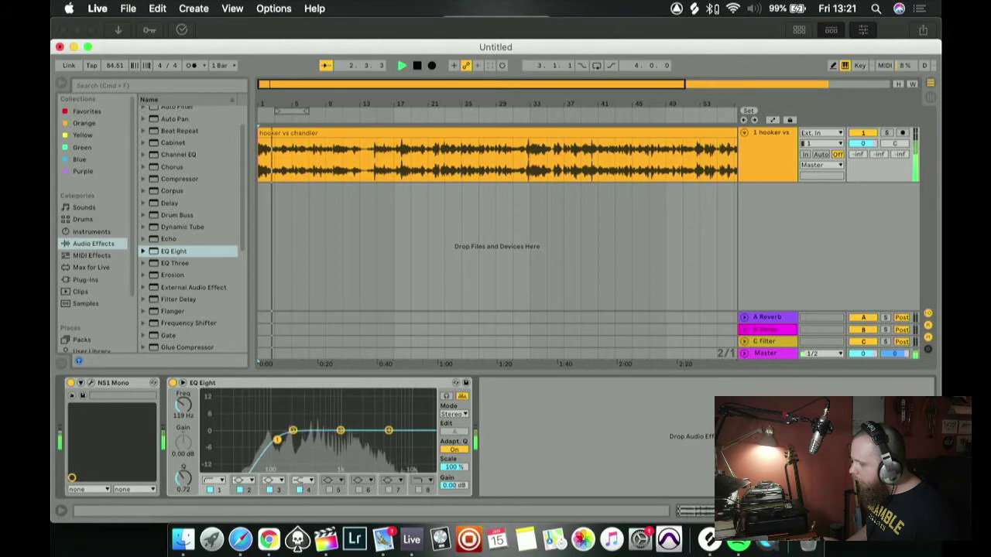
- Boost the band 4 high shelf by 6.57 dB at 2.72 kHz and compare playback with EQ Eight bypassed and enabled
left_click_drag(389, 429, 370, 414)
key("space")
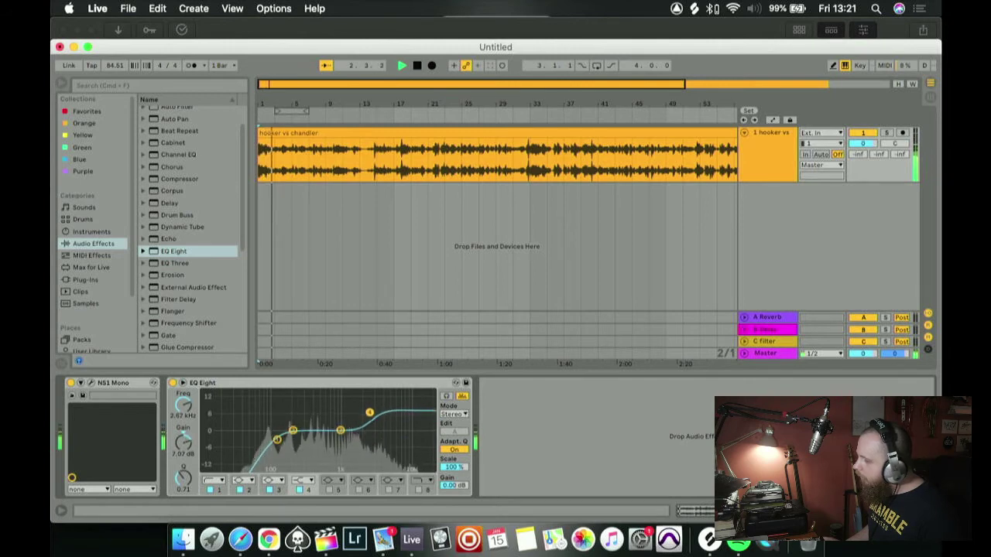
left_click(174, 384)
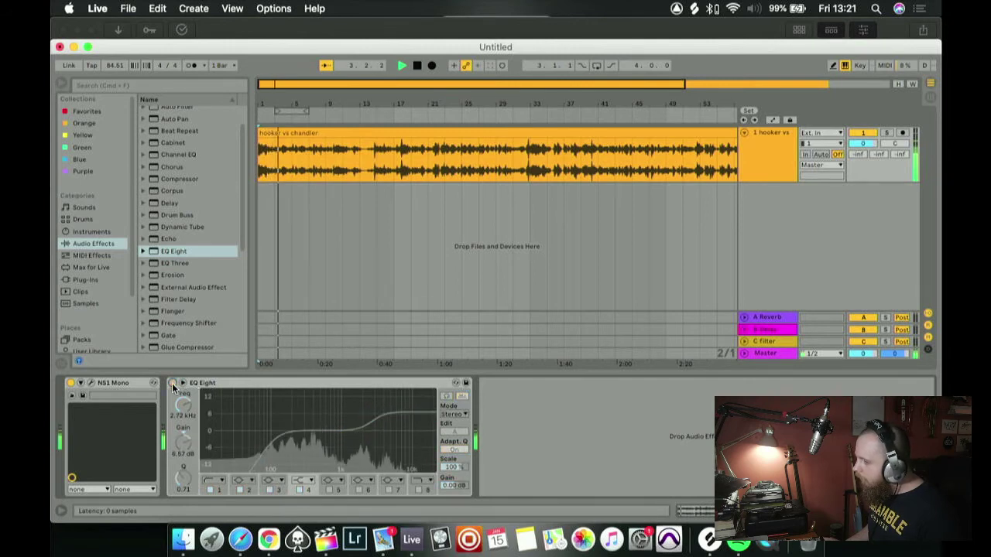
left_click(173, 384)
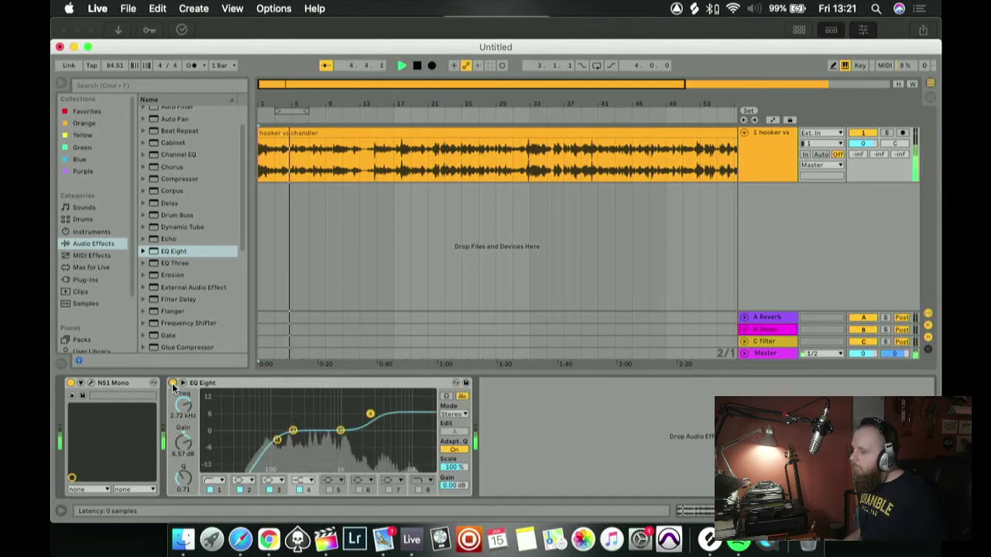
key("space")
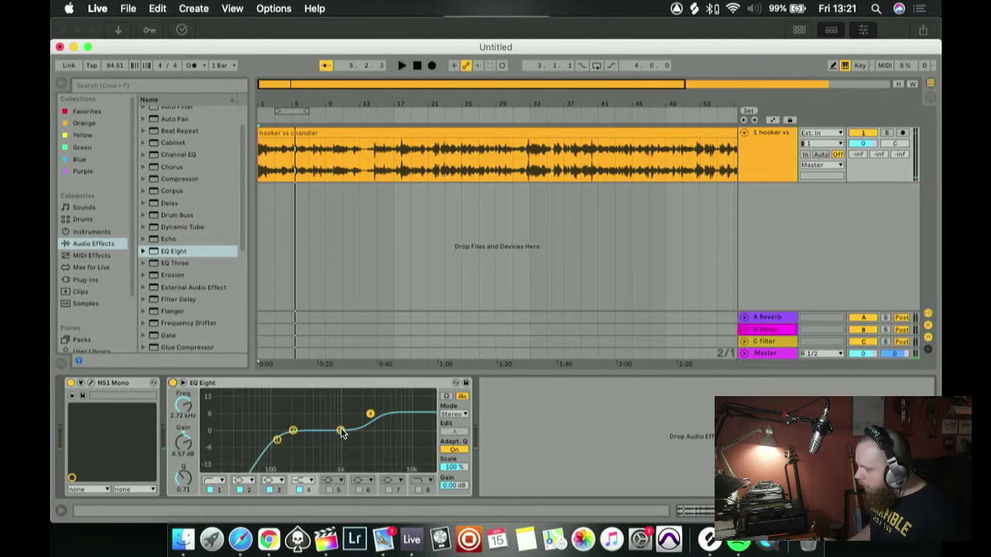
- Expand the EQ Eight display and sweep a boosted band 3 during playback, settling at 367 Hz with 15 dB gain
left_click_drag(343, 433, 338, 403)
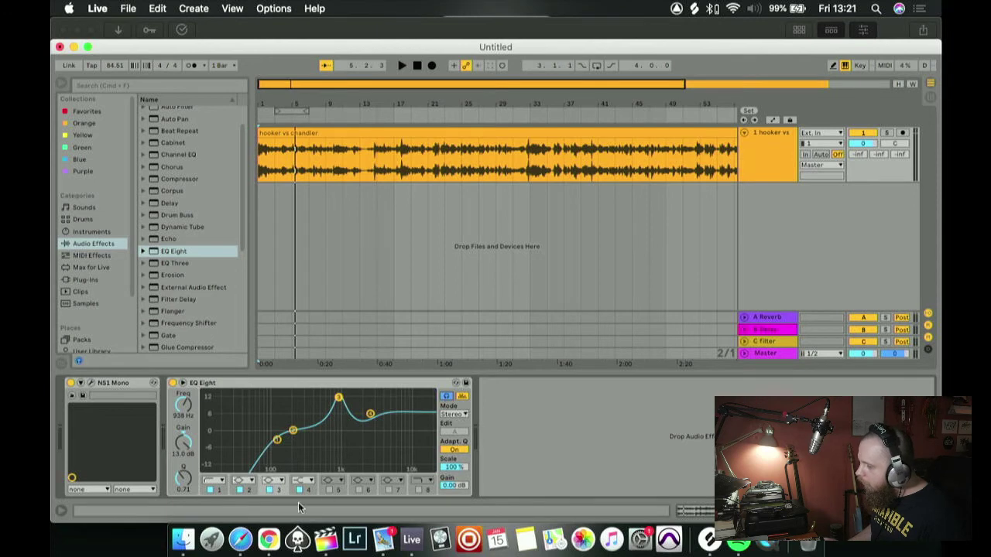
left_click(183, 384)
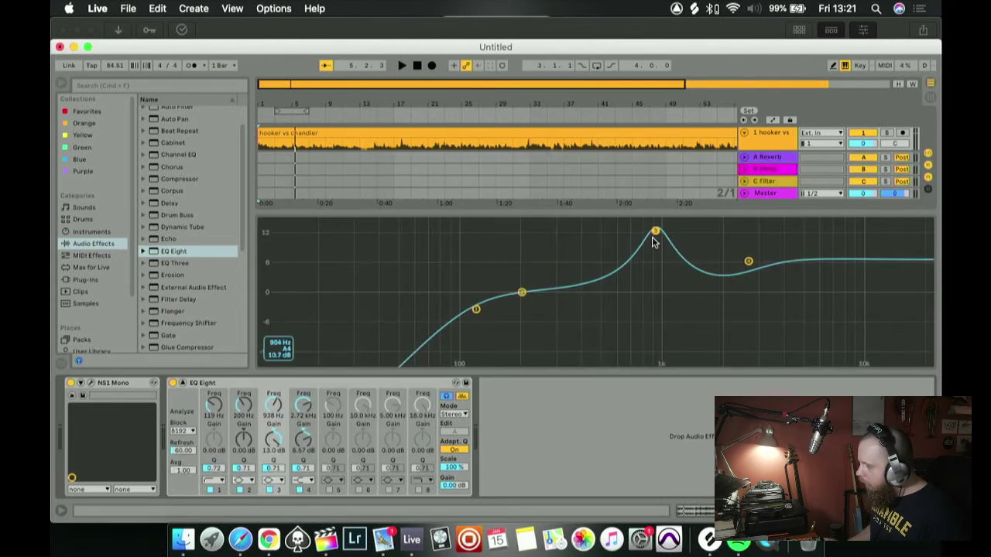
left_click_drag(656, 230, 600, 230)
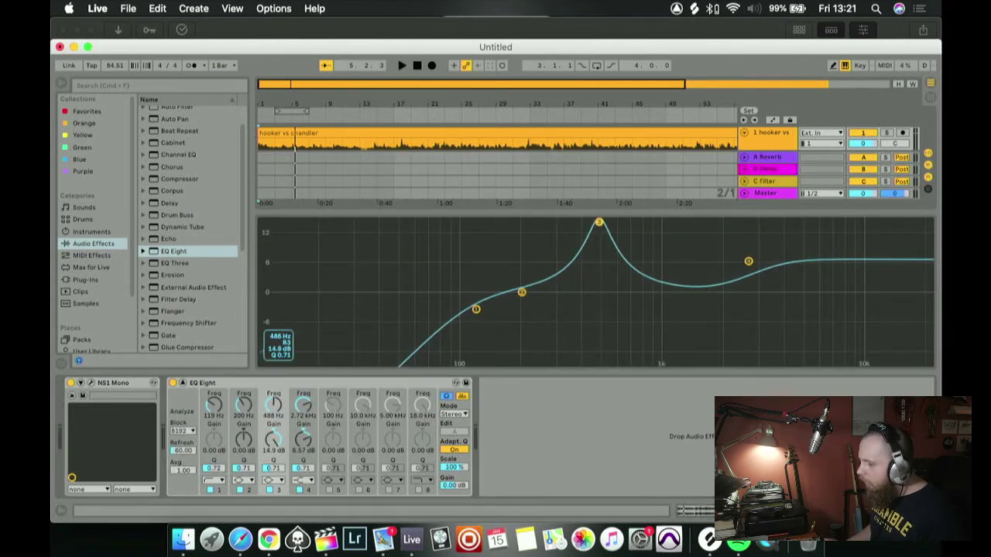
key("space")
left_click_drag(599, 223, 574, 222)
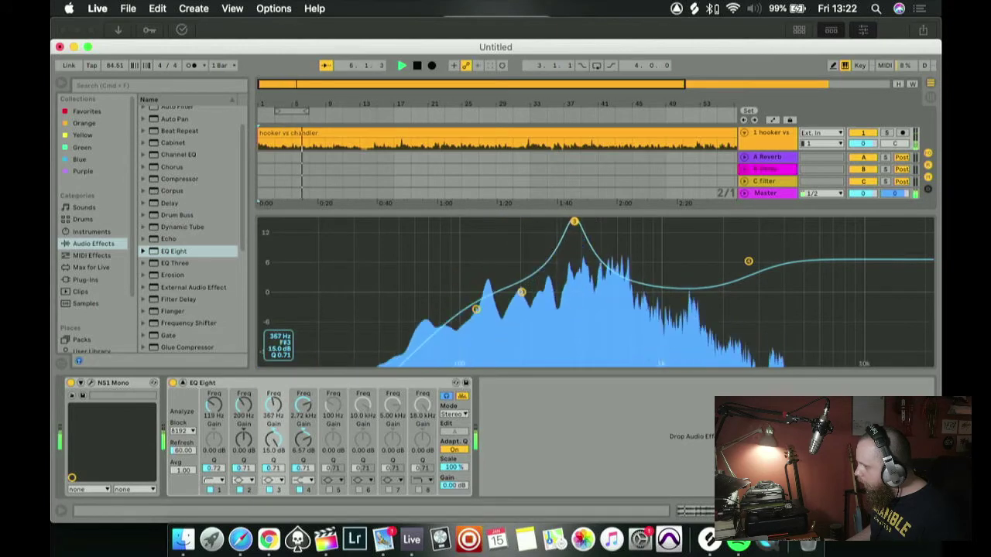
key("space")
- Narrow EQ Eight band 3 to a Q of 6.67 and cut its gain to -5 dB
mouse_move(301, 469)
left_mouse_down()
mouse_move(301, 456)
mouse_move(300, 465)
left_mouse_up()
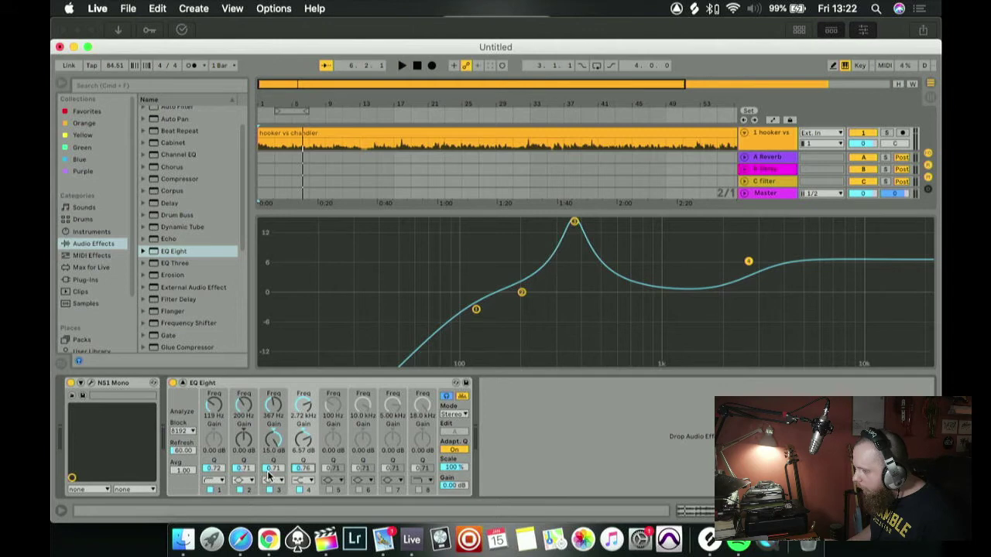
mouse_move(268, 470)
left_mouse_down()
mouse_move(274, 438)
mouse_move(272, 460)
left_mouse_up()
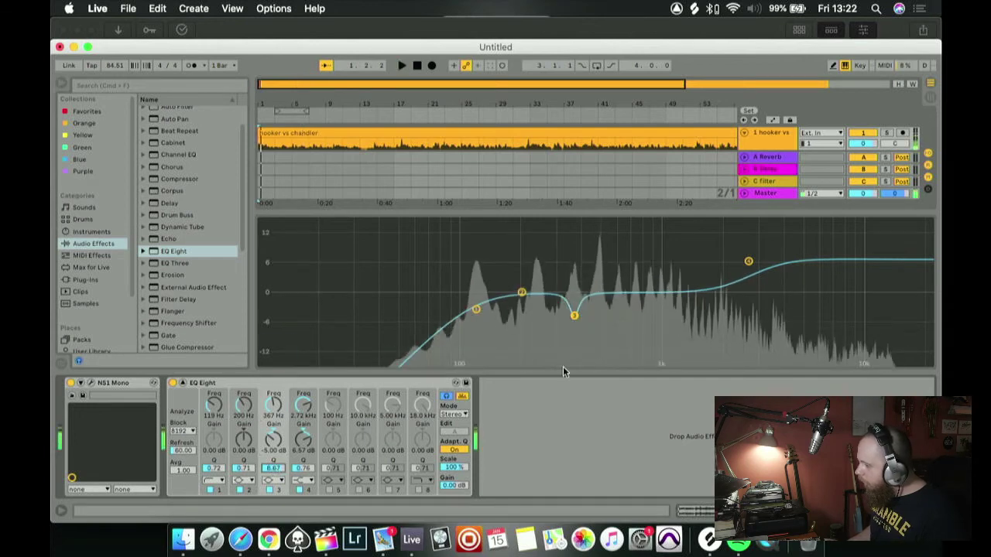
- Stop playback and enable EQ Eight band 5 at 703 Hz with 13.3 dB gain and a Q of 5.55
key("space")
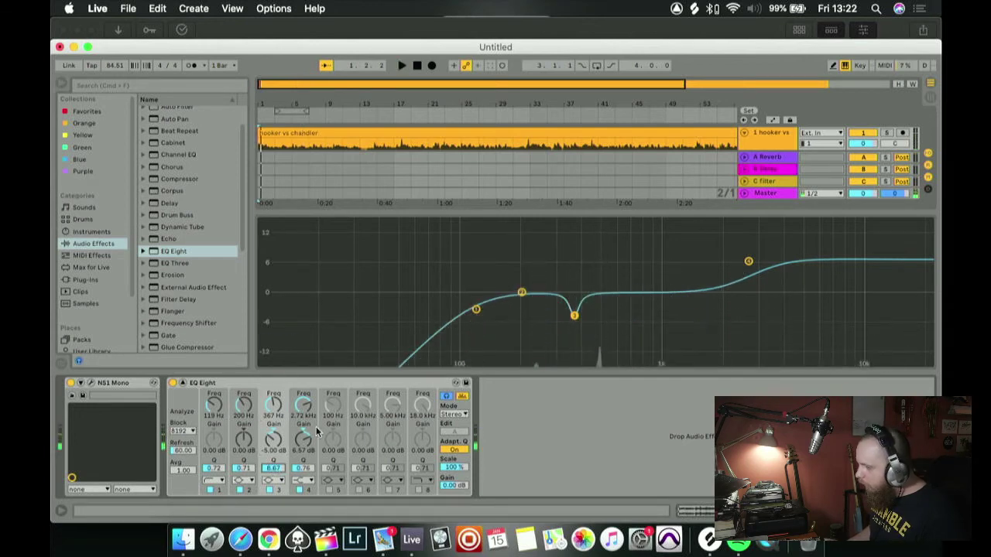
left_click(327, 489)
left_click_drag(462, 293, 631, 280)
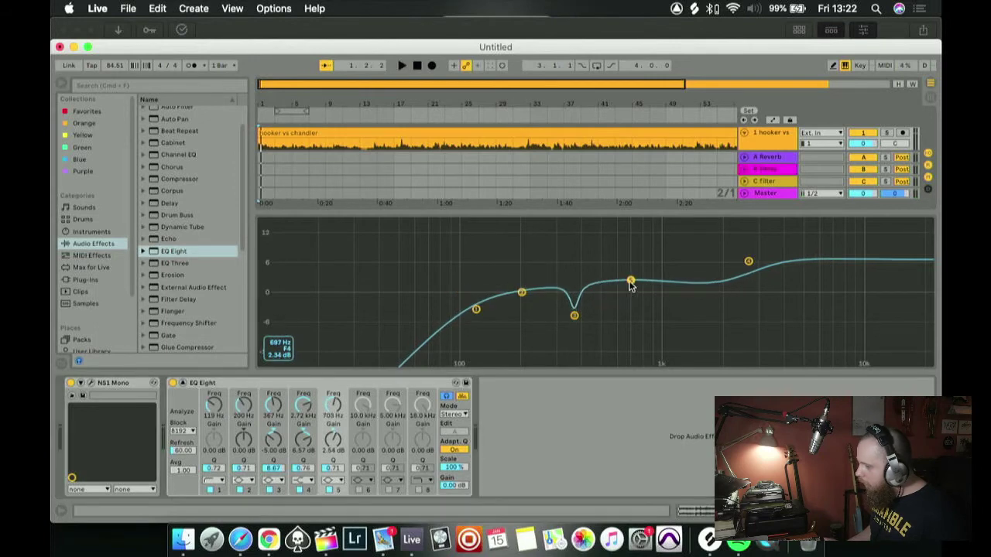
left_click_drag(337, 476, 333, 412)
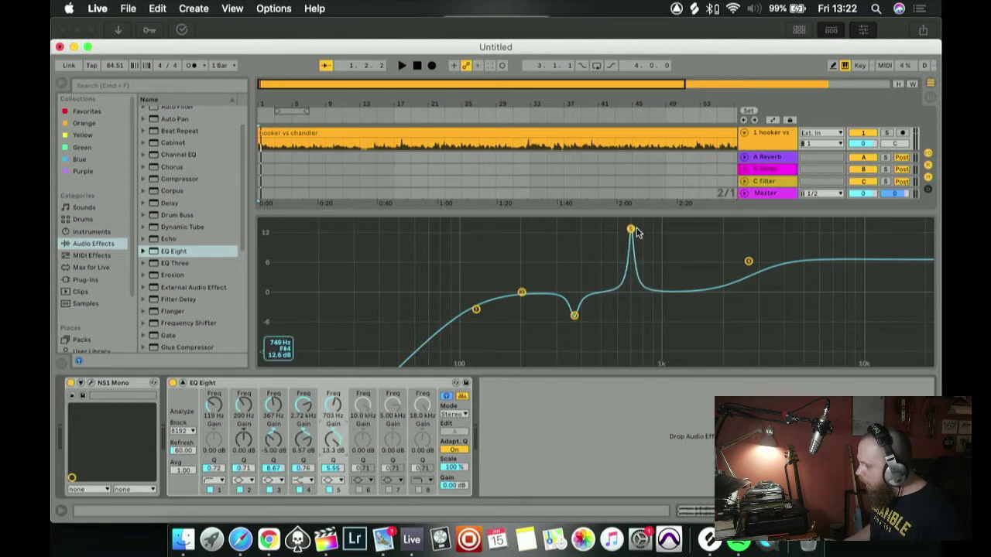
- Sweep the boosted band 5 while auditioning the clip, settling at 630 Hz with 14.1 dB gain
key("space")
left_click_drag(631, 229, 611, 228)
key("space")
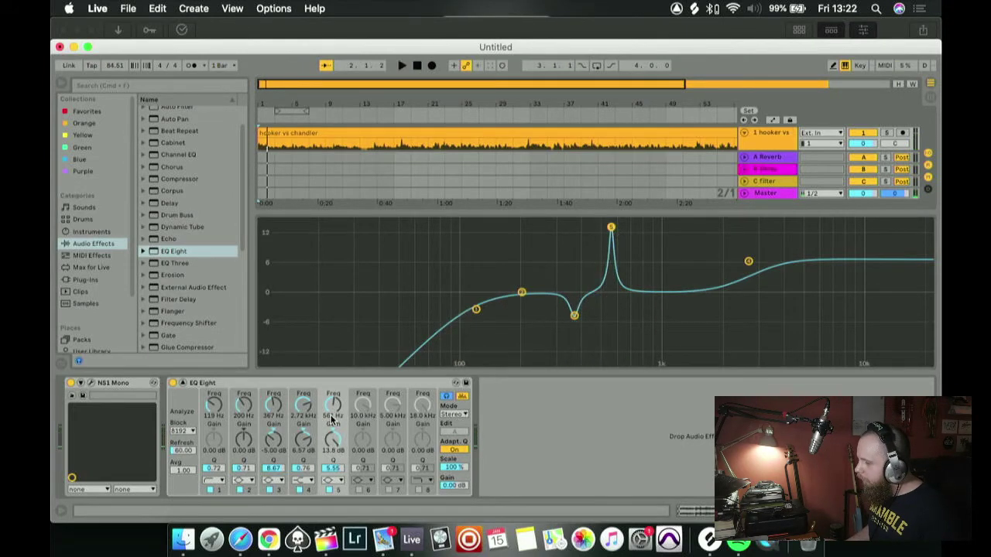
mouse_move(333, 402)
left_mouse_down()
mouse_move(333, 422)
mouse_move(333, 401)
left_mouse_up()
left_click_drag(622, 228, 621, 227)
key("space")
key("space")
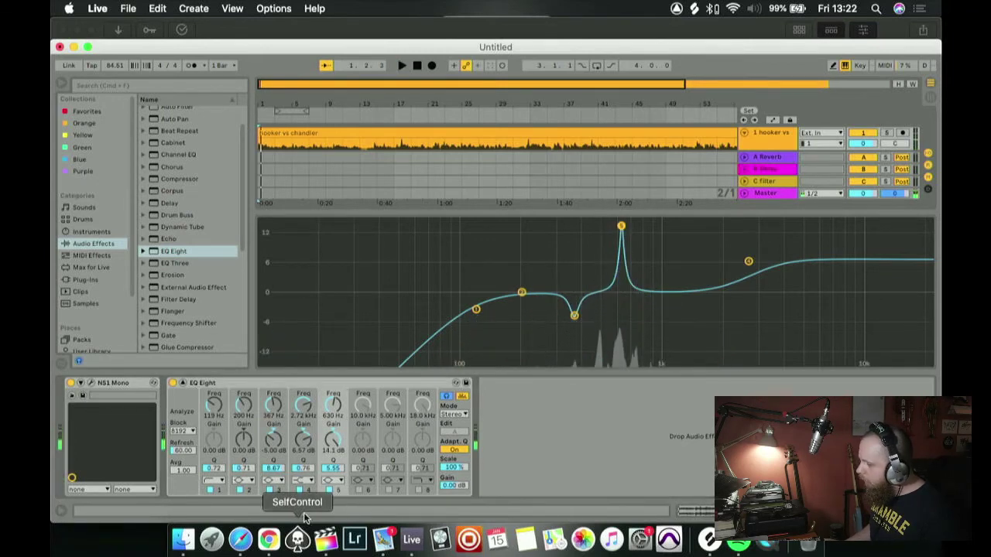
- Cut band 5 to -4.76 dB with a Q of 9.03 and compare playback with EQ Eight bypassed and enabled
left_click_drag(335, 441, 335, 472)
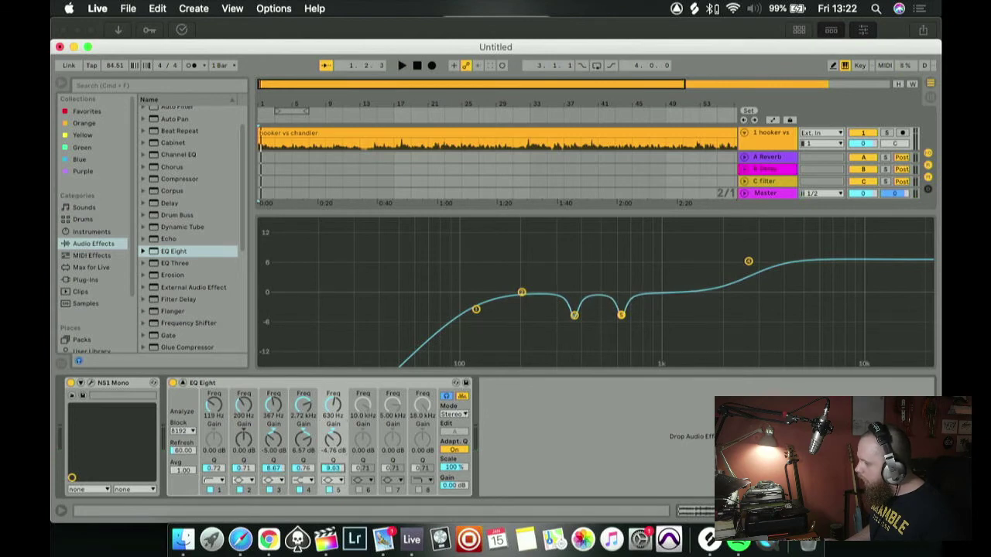
key("space")
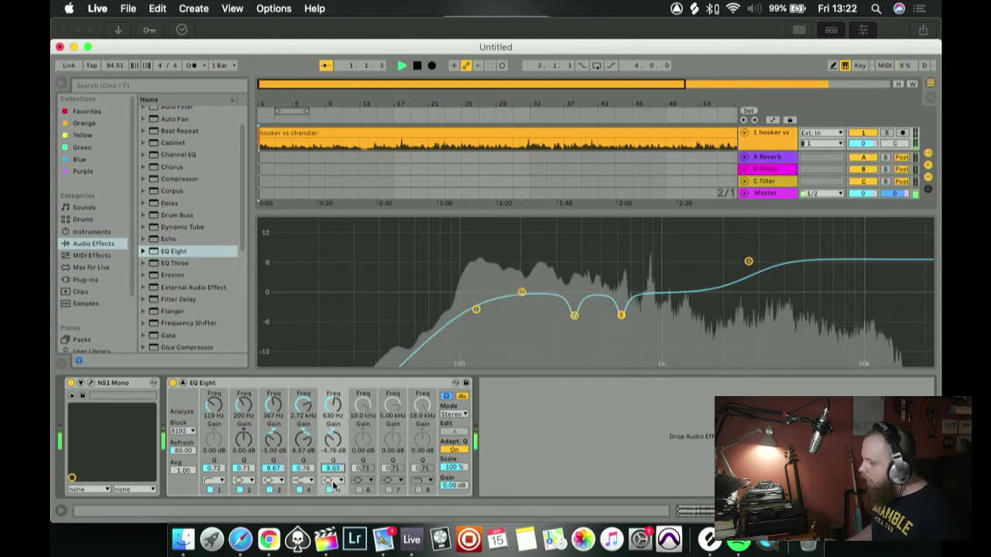
left_click(172, 383)
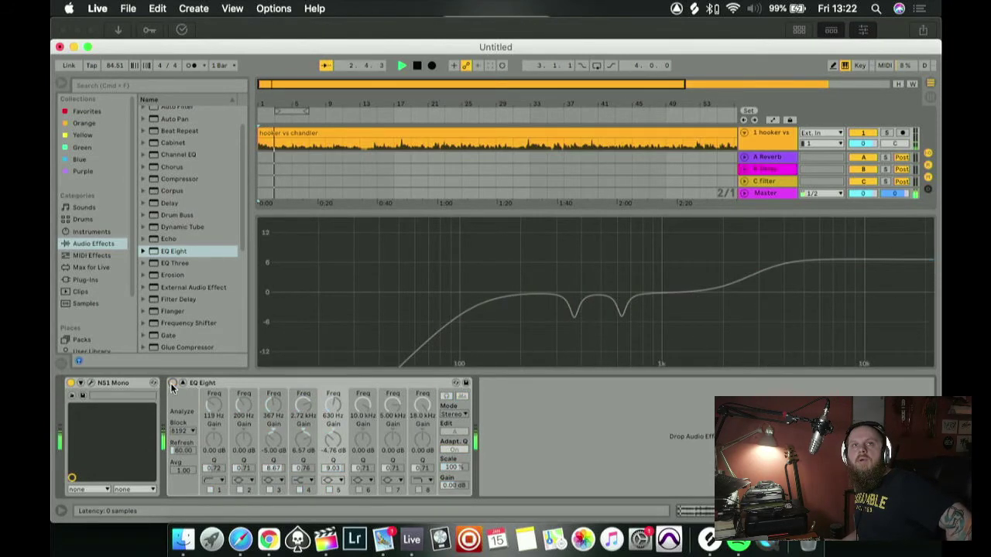
left_click(173, 383)
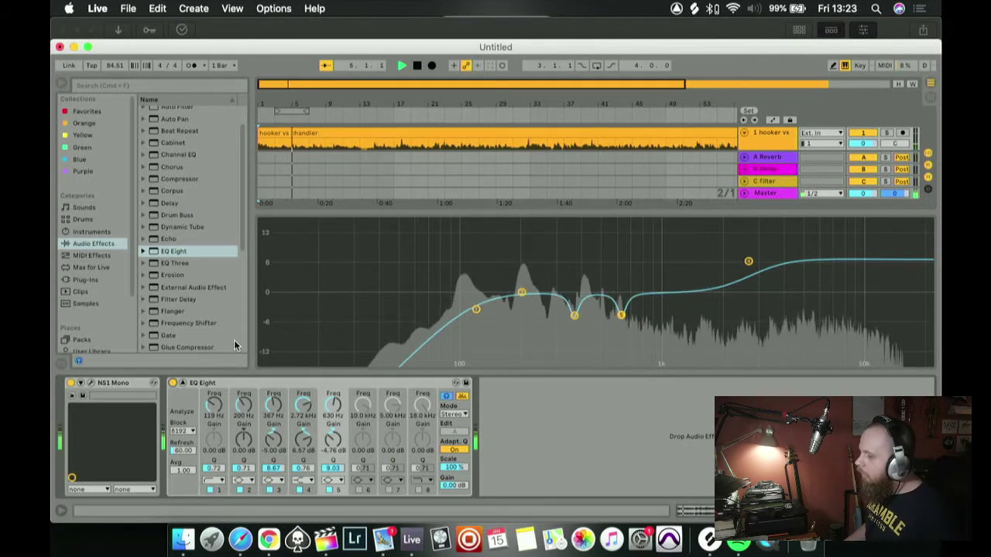
left_click(173, 384)
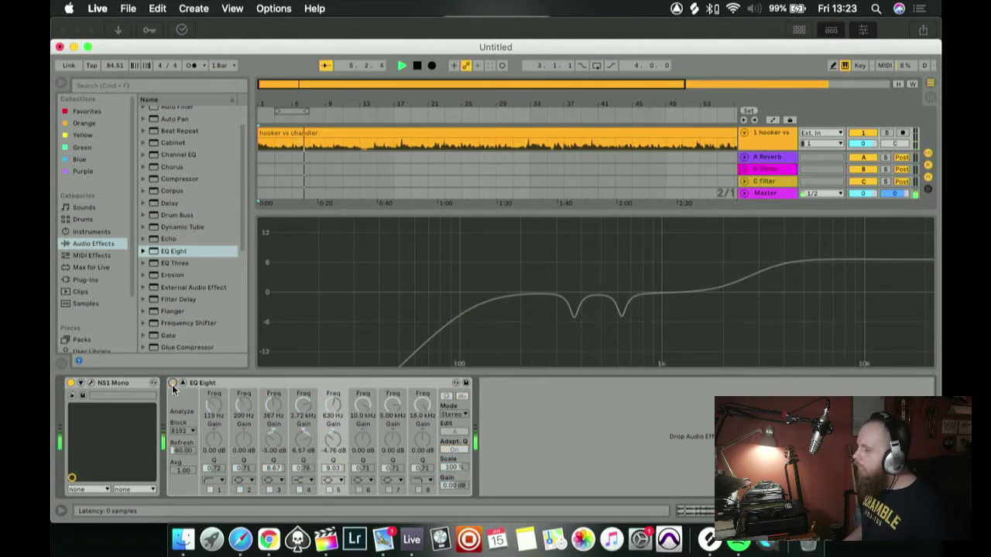
left_click(173, 385)
- Move the band 4 high shelf to 1.48 kHz at 6.43 dB and compare playback with and without EQ Eight
key("space")
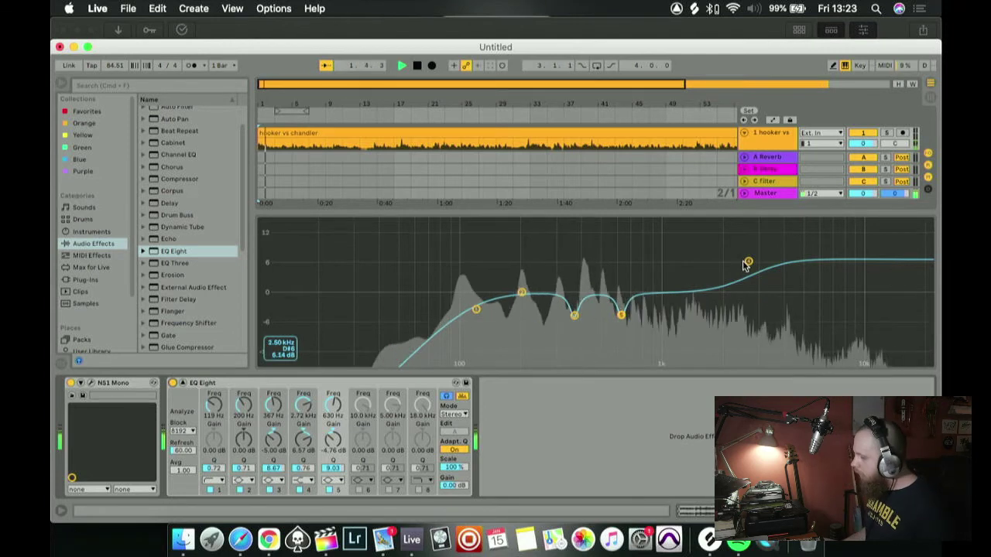
left_click_drag(748, 261, 695, 261)
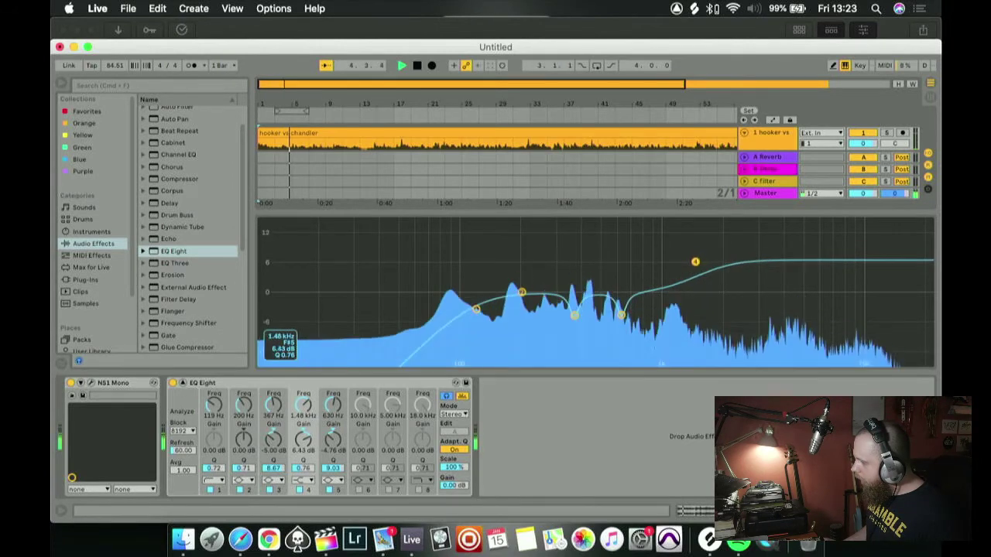
left_click(173, 383)
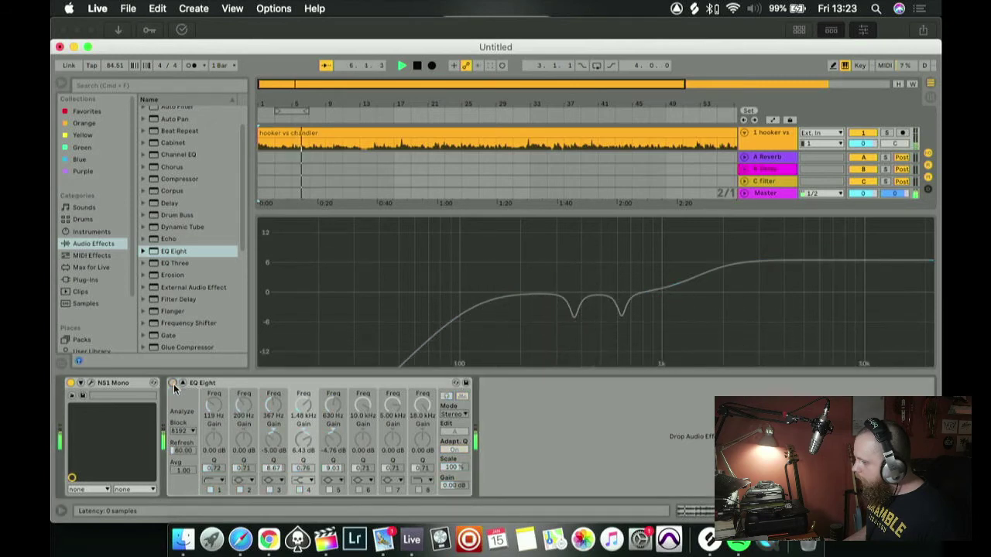
left_click(173, 383)
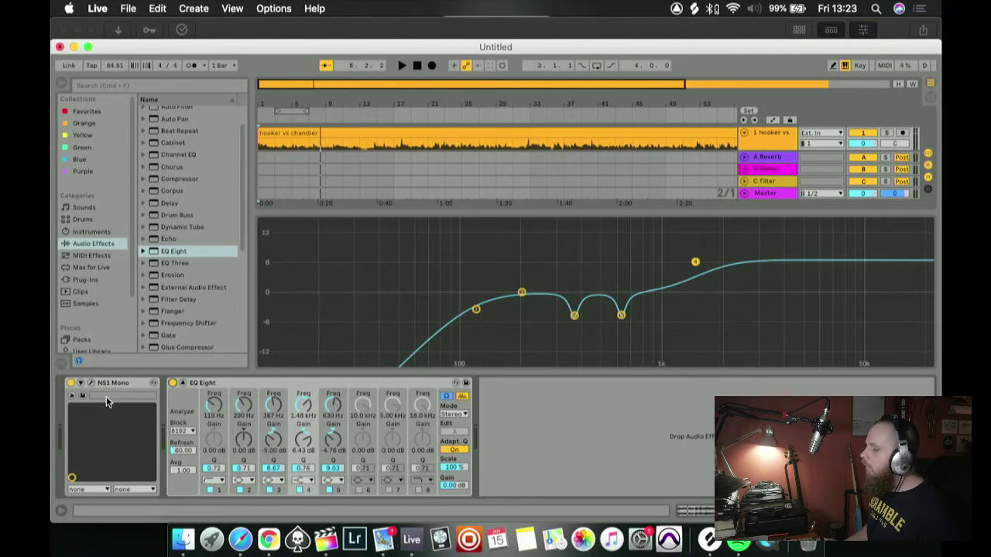
- Collapse the enlarged EQ Eight display and add a Glue Compressor after it with its sidechain section unfolded
left_click(183, 384)
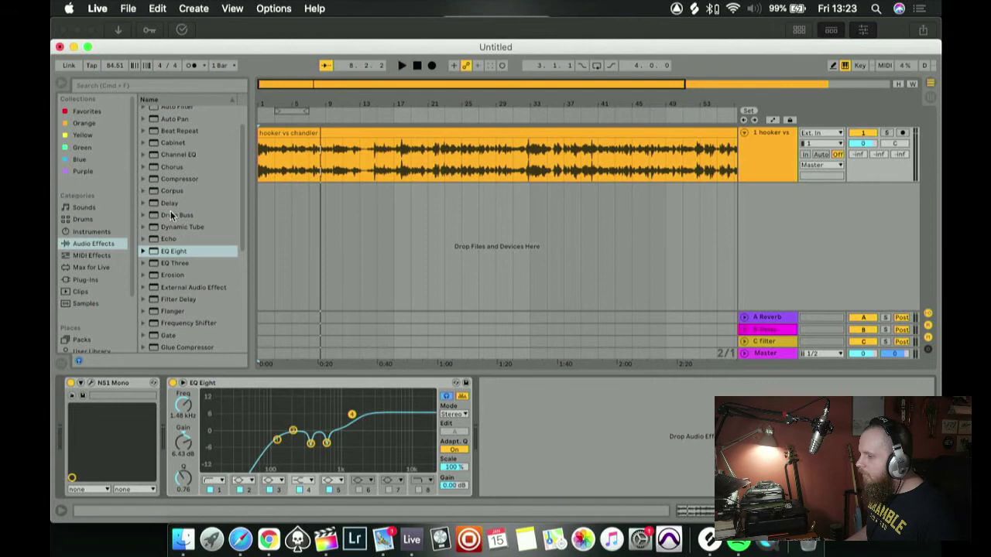
scroll(180, 210, "down", 3)
scroll(179, 211, "down", 2)
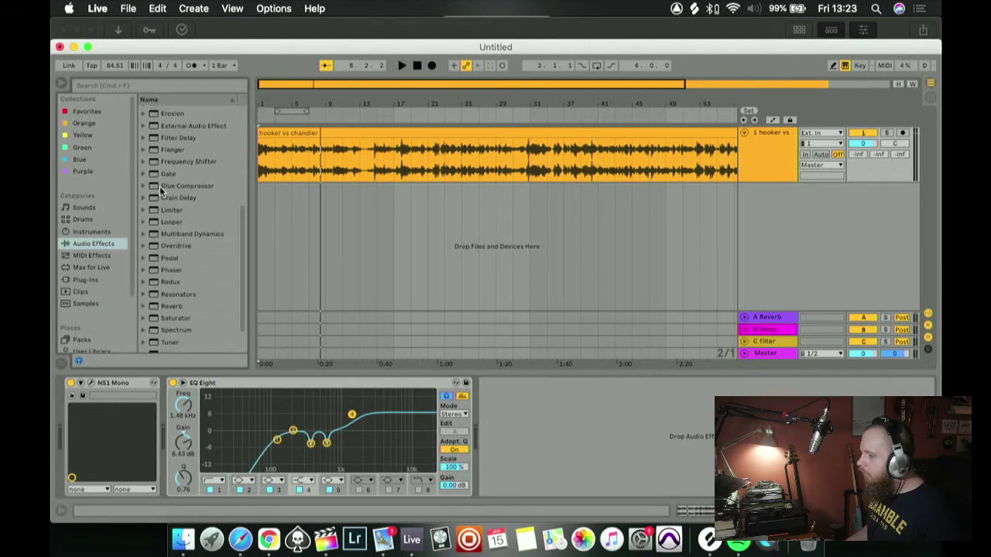
left_click_drag(159, 186, 534, 393)
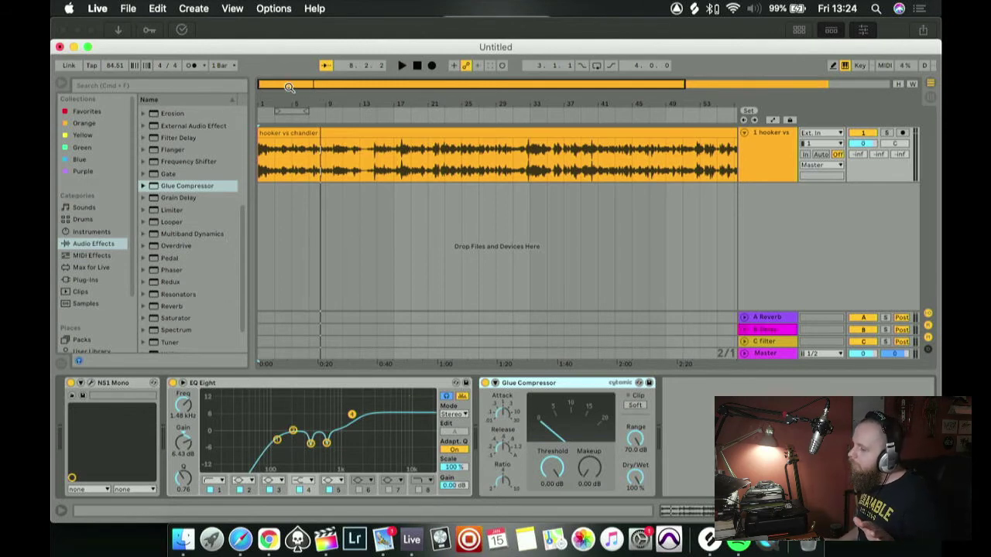
left_click_drag(289, 86, 291, 79)
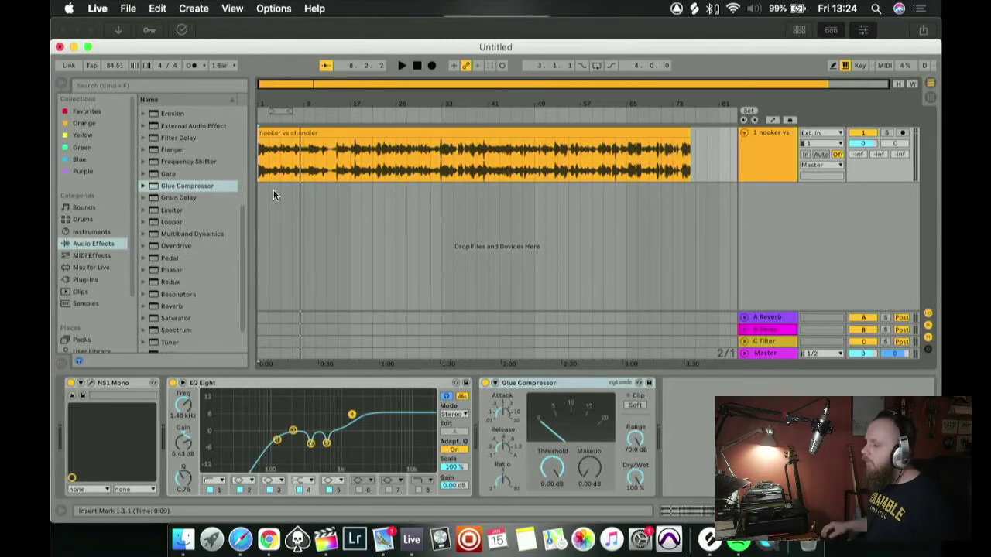
left_click(499, 384)
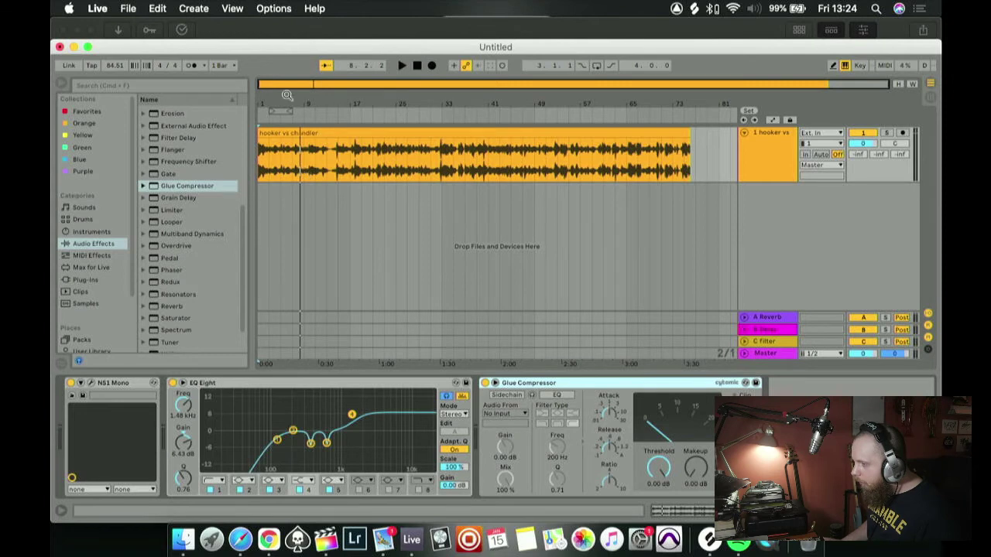
- Loop the clip's loud passage from 17.1.1 to 19.2.1 and audition it
left_click_drag(350, 97, 372, 184)
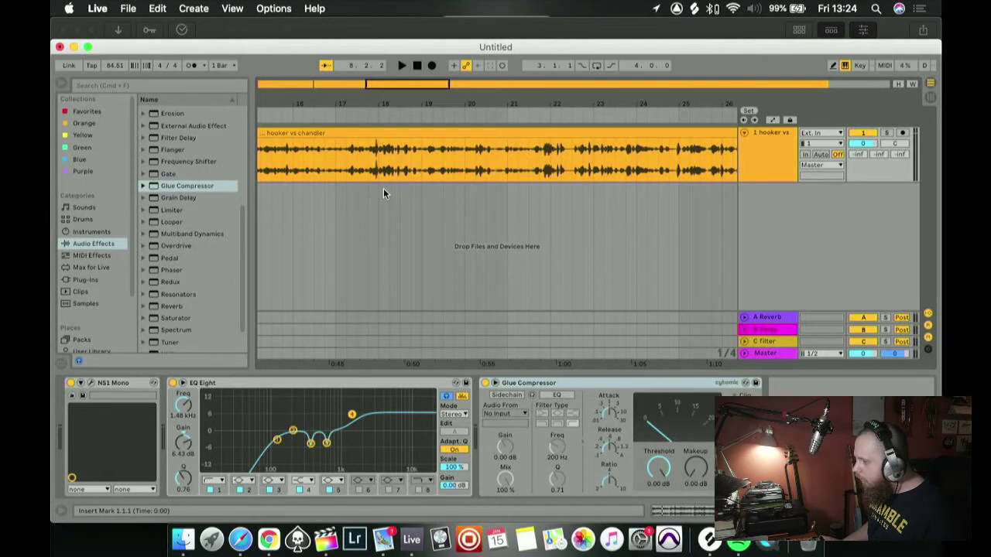
left_click_drag(333, 189, 409, 193)
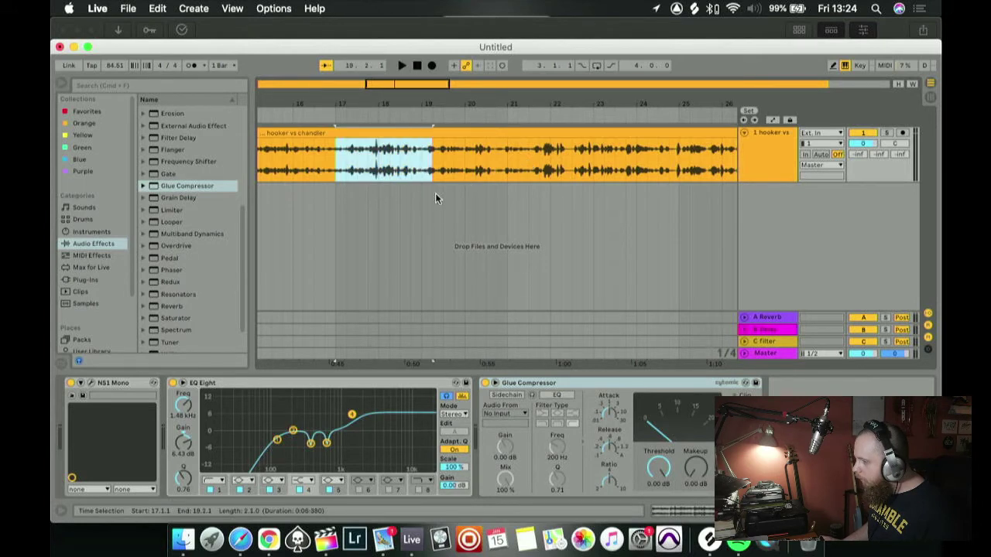
key("super+l")
key("space")
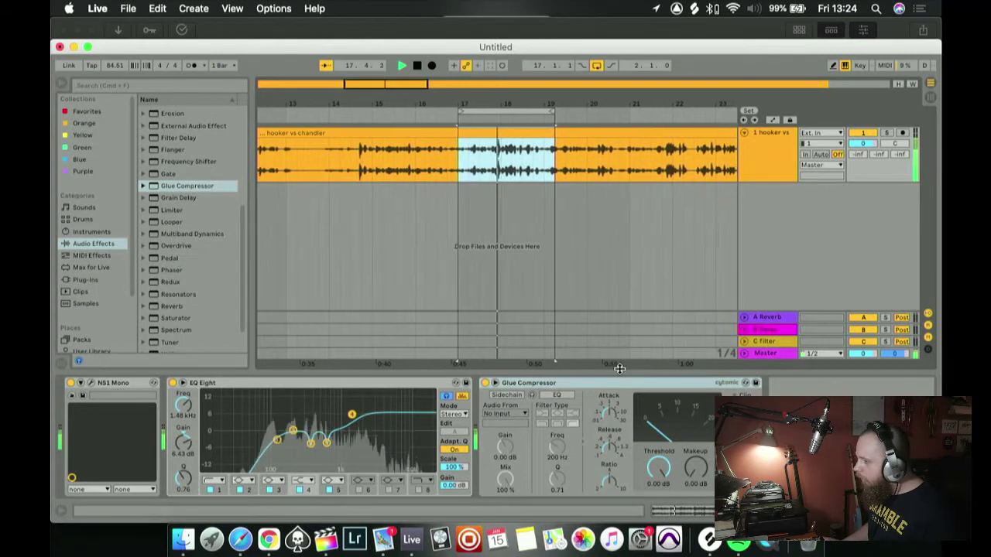
key("space")
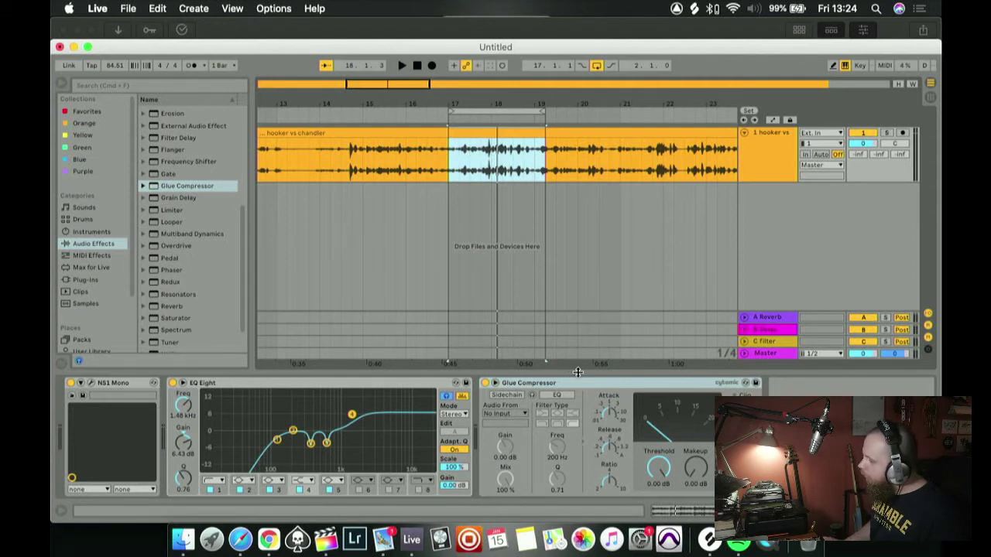
- Set the Glue Compressor threshold to -17.5 dB while the looped passage plays
left_click_drag(672, 475, 672, 503)
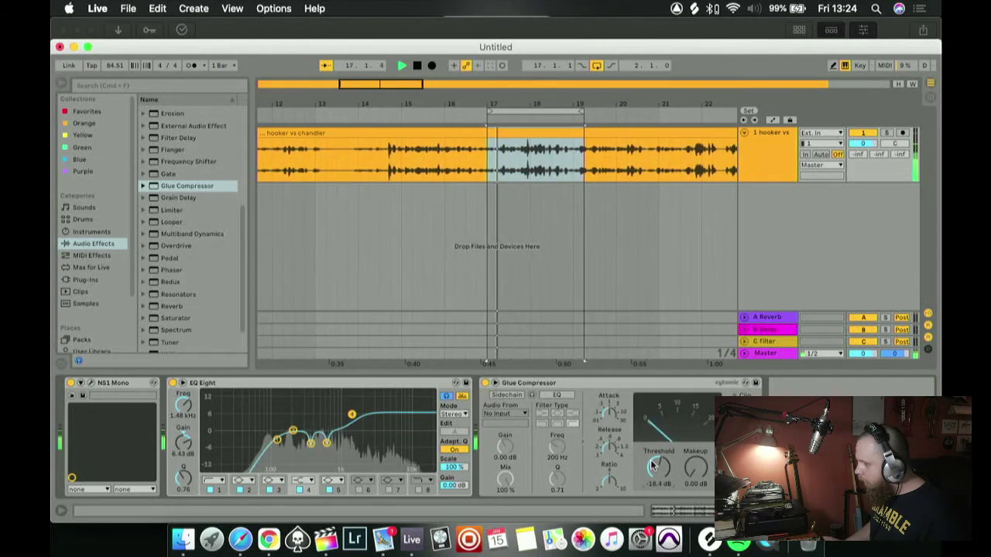
mouse_move(655, 463)
left_mouse_down()
mouse_move(655, 481)
mouse_move(655, 472)
left_mouse_up()
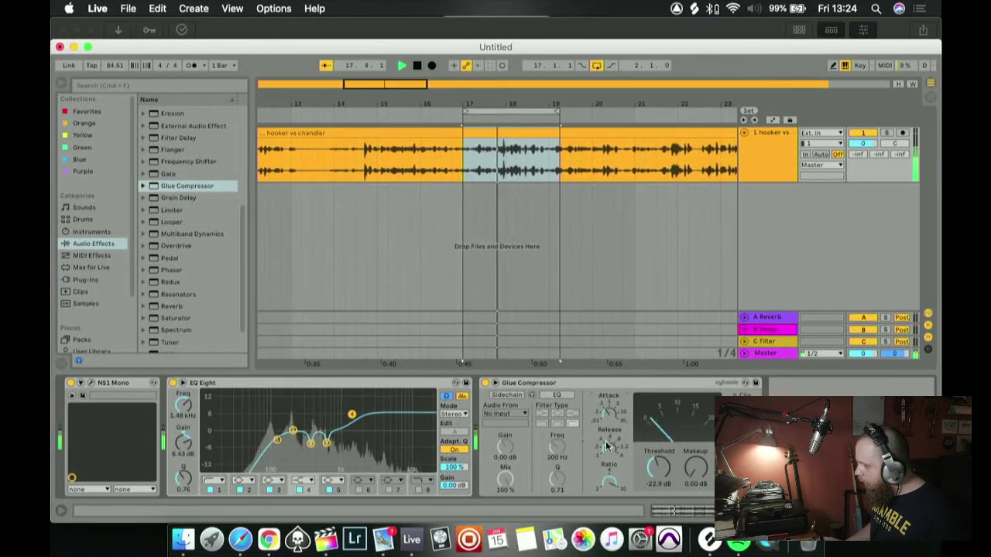
mouse_move(658, 466)
left_mouse_down()
mouse_move(659, 476)
mouse_move(658, 452)
left_mouse_up()
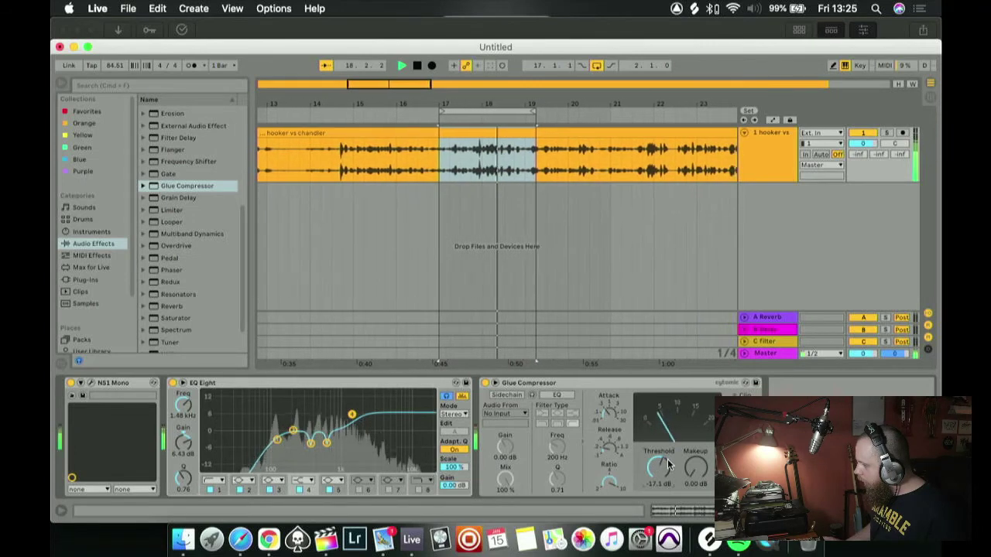
left_click_drag(658, 452, 658, 453)
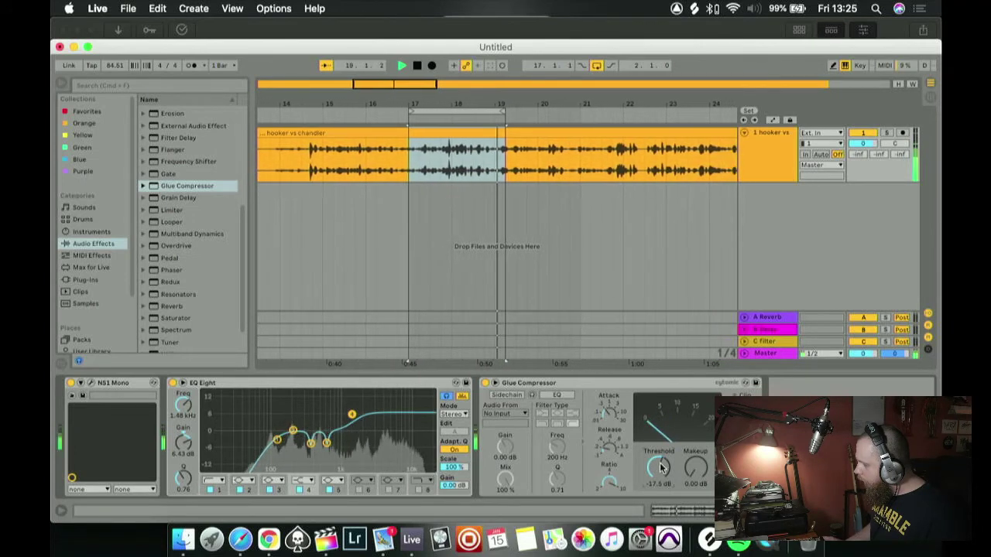
- Set the Glue Compressor to -18.7 dB threshold and 6.83 dB makeup gain, comparing playback with it bypassed and enabled
left_click(485, 384)
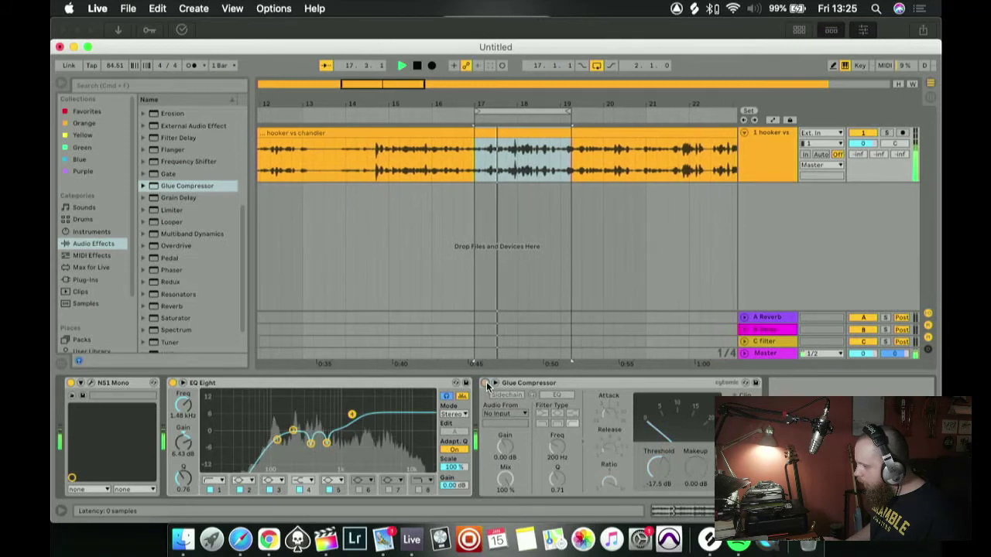
left_click_drag(704, 478, 705, 427)
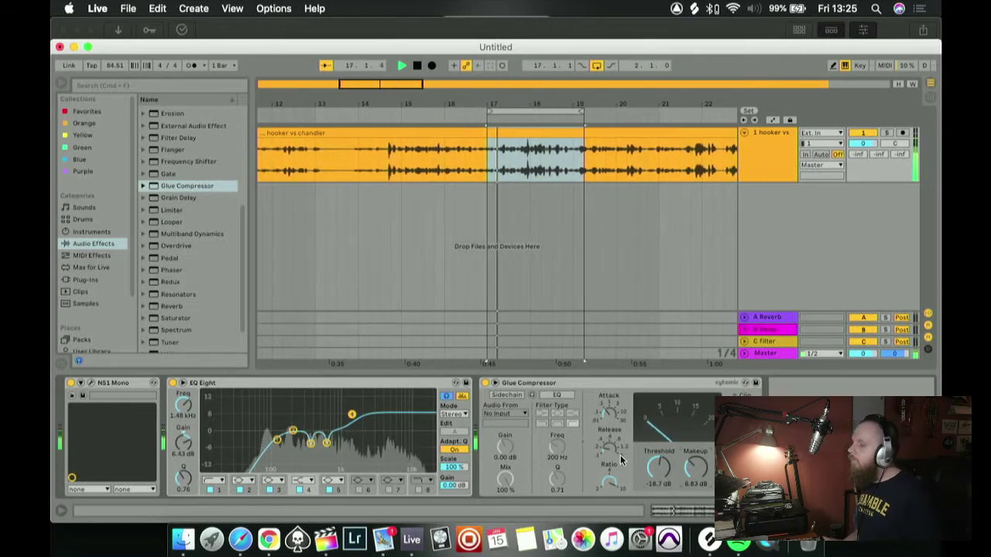
key("space")
left_click(485, 385)
key("space")
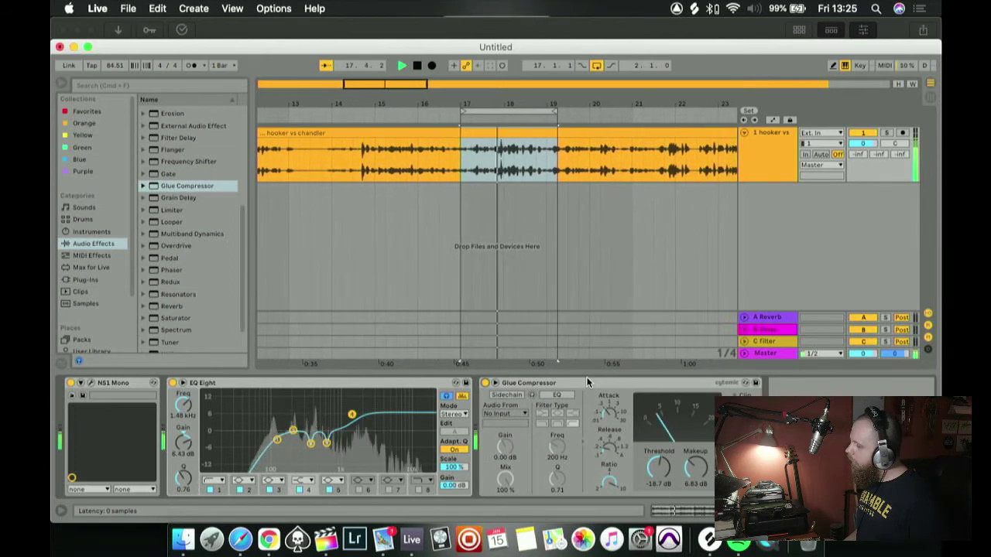
- Turn off looping and play the passage with NS1, EQ Eight and Glue Compressor all bypassed
left_click(596, 65)
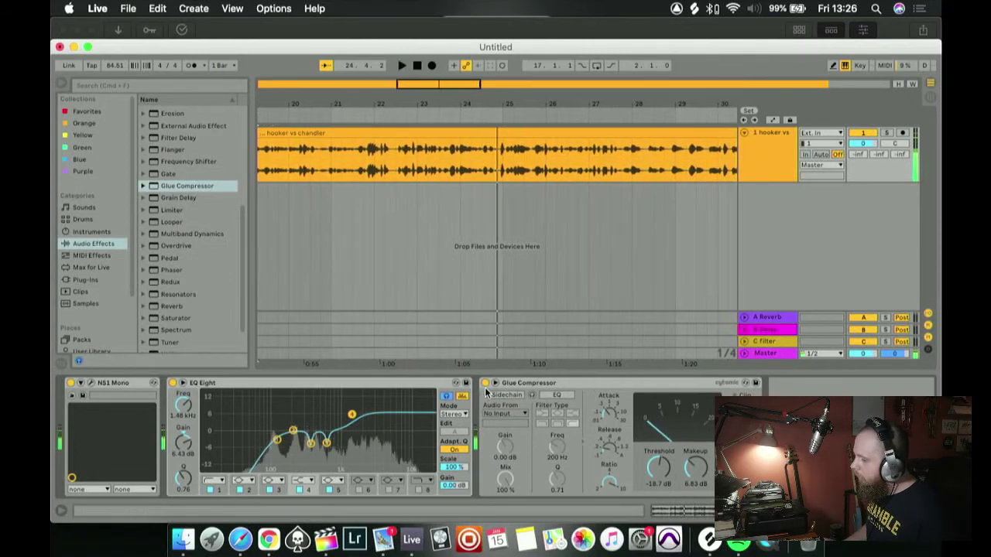
left_click(173, 383)
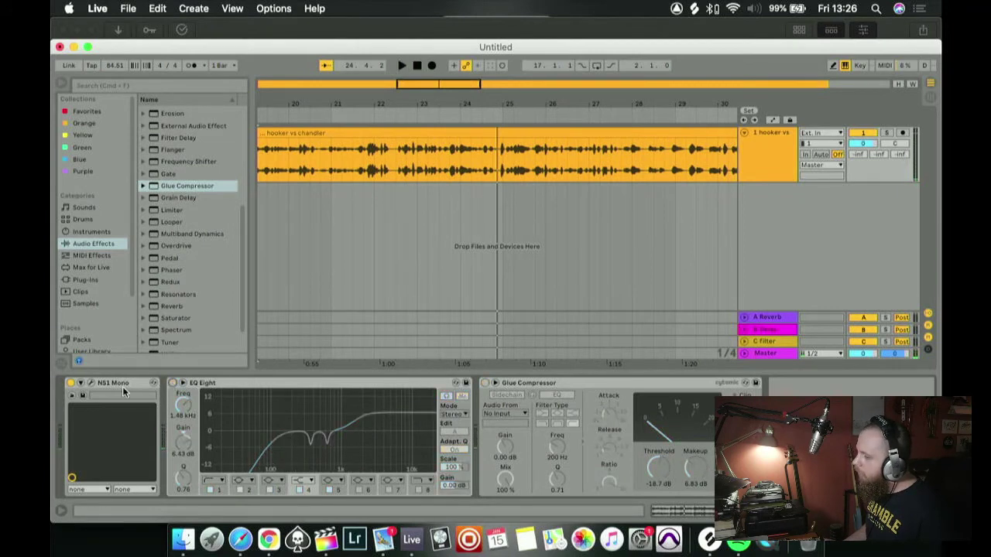
left_click(69, 382)
key("space")
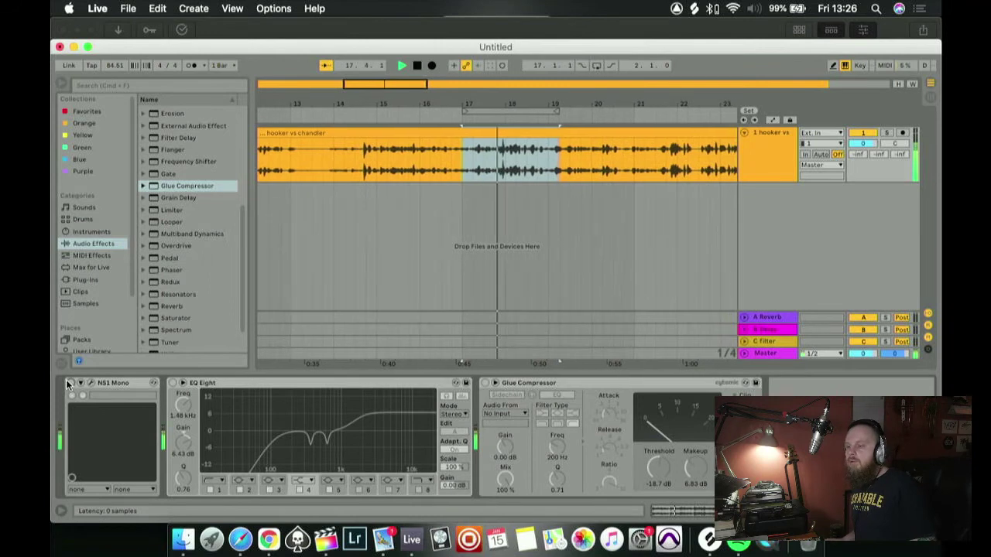
- Re-enable NS1 and audition the passage with only the noise suppression active
left_click(69, 383)
key("space")
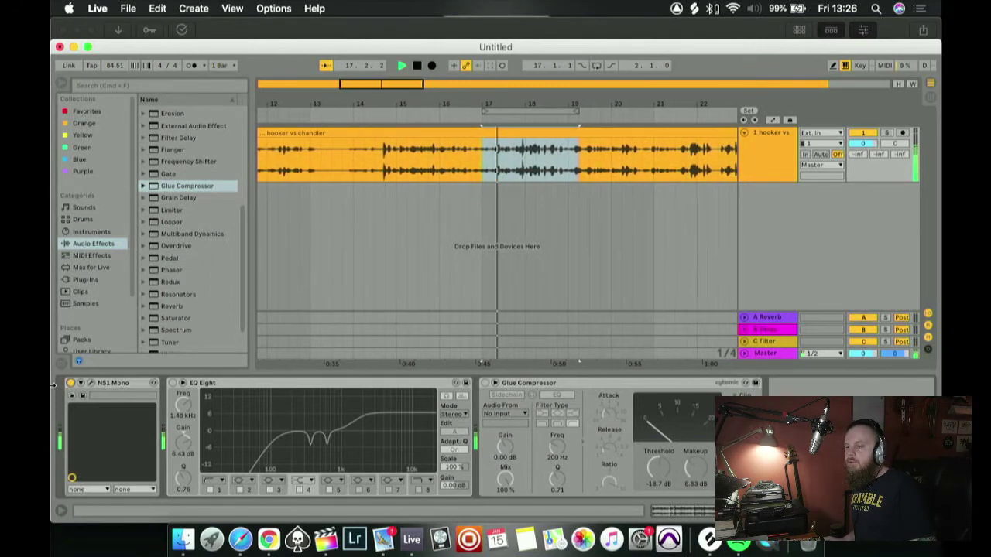
key("space")
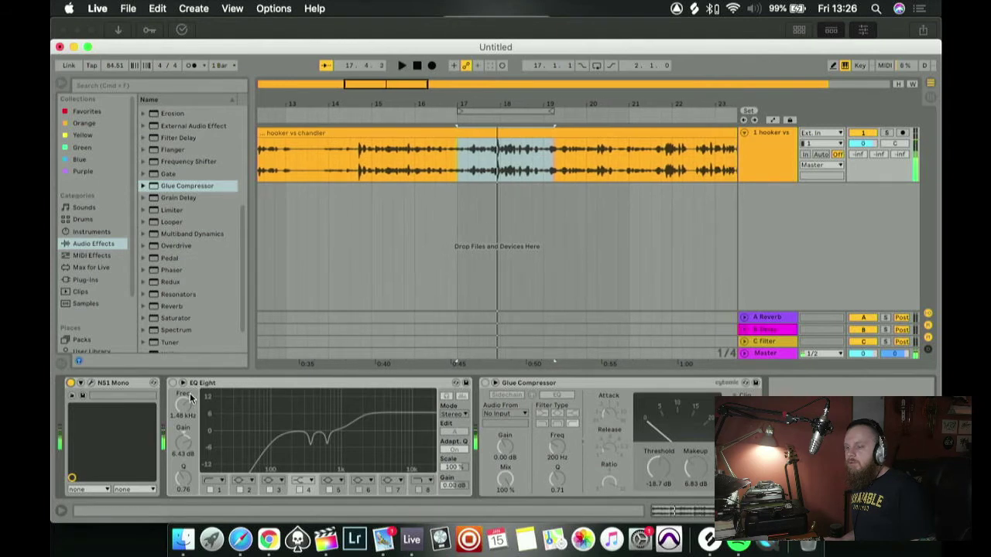
- Re-enable EQ Eight and the Glue Compressor one after the other, auditioning the passage with each stage added
left_click(174, 382)
key("space")
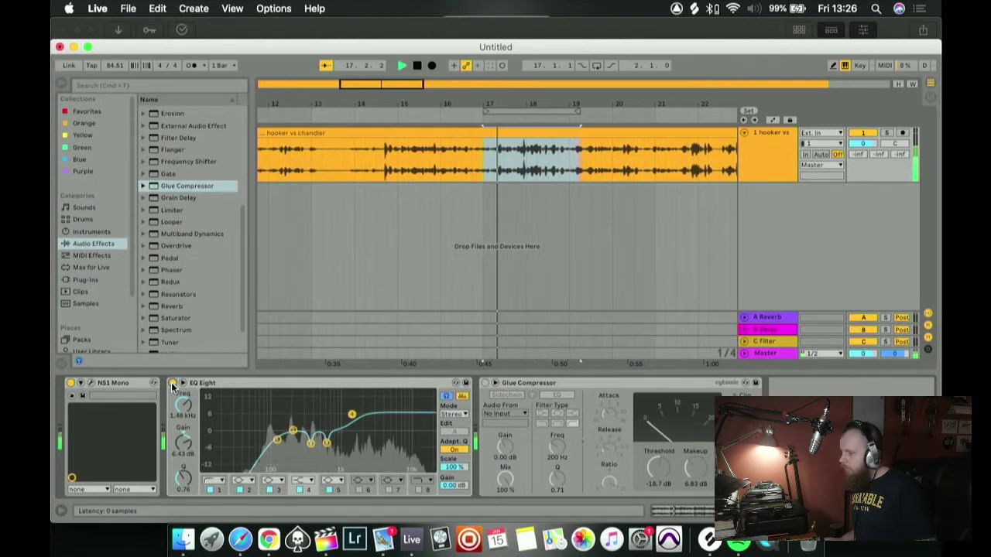
key("space")
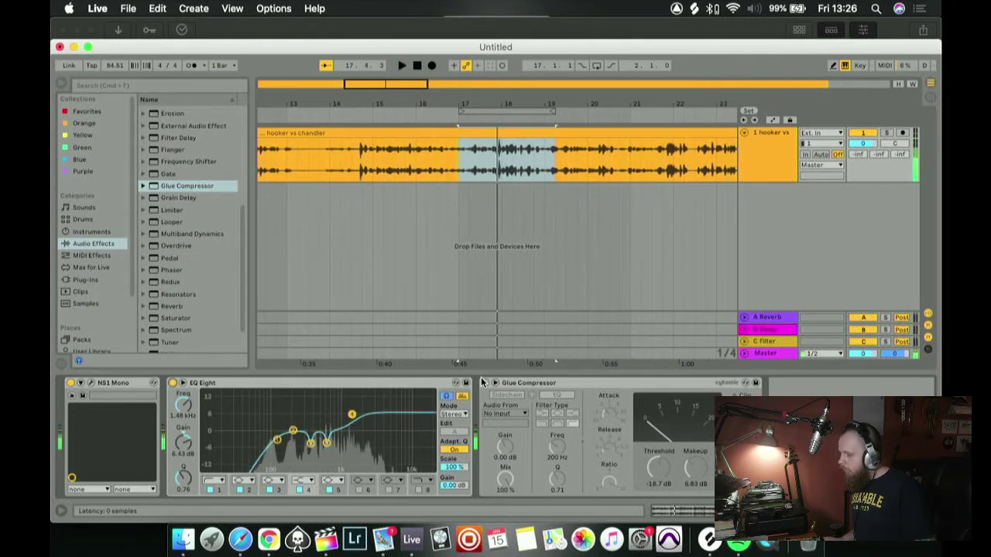
key("space")
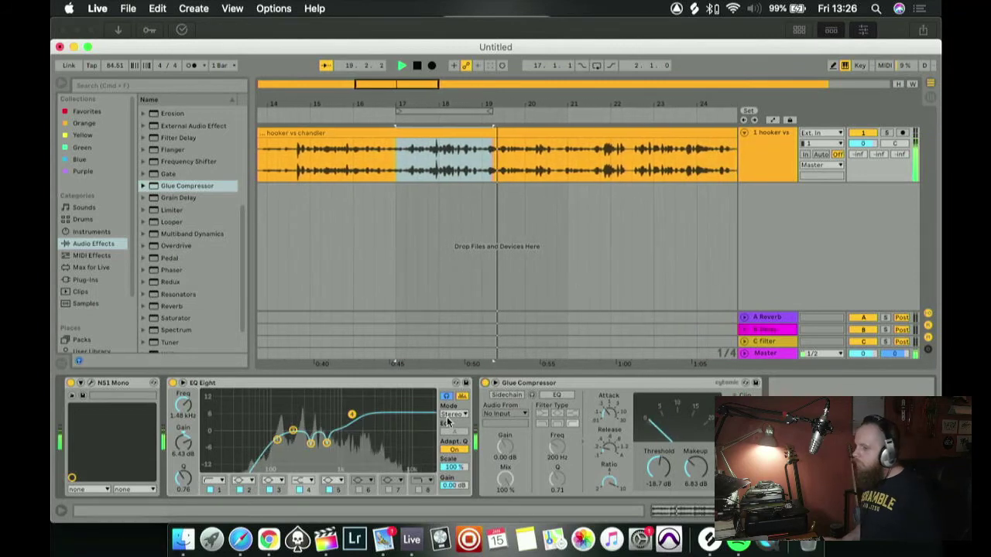
- Show the Favorites collection in the browser and widen the browser so the full plug-in names fit
left_click(95, 111)
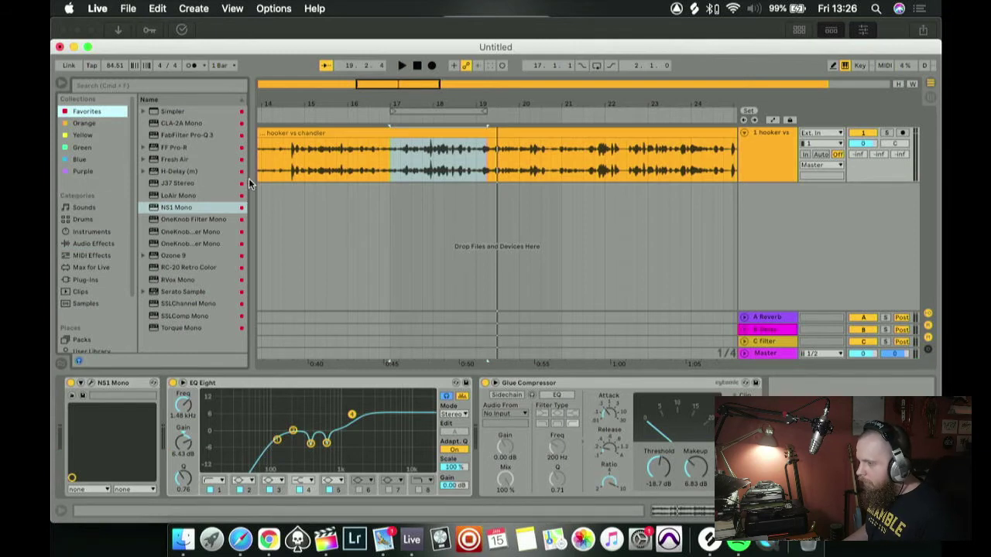
left_click_drag(251, 179, 319, 180)
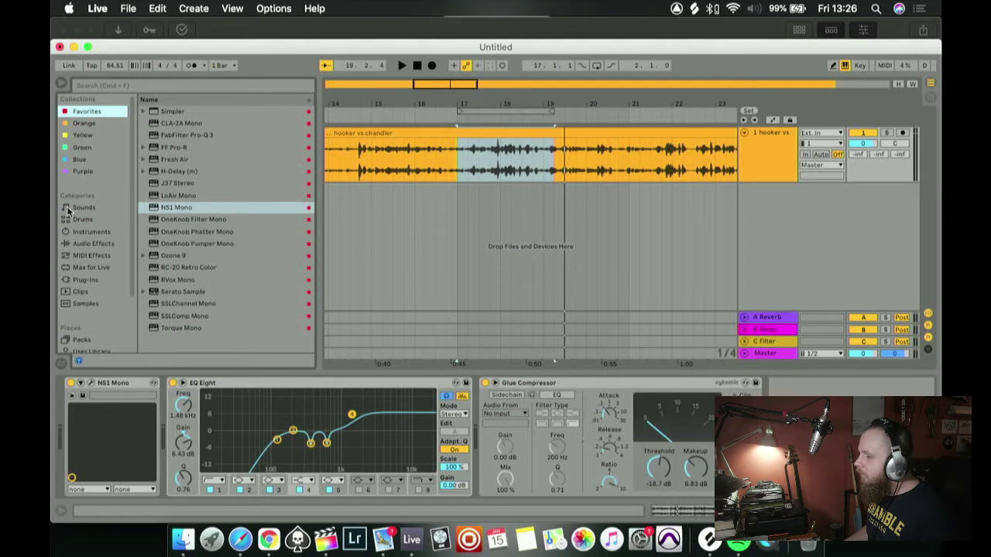
scroll(544, 355, "right", 1)
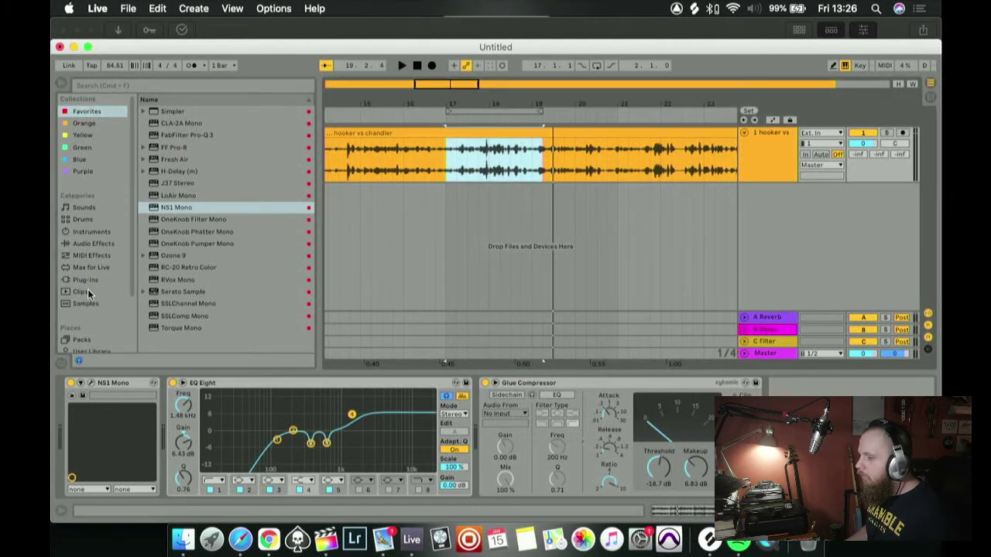
scroll(83, 227, "down", 3)
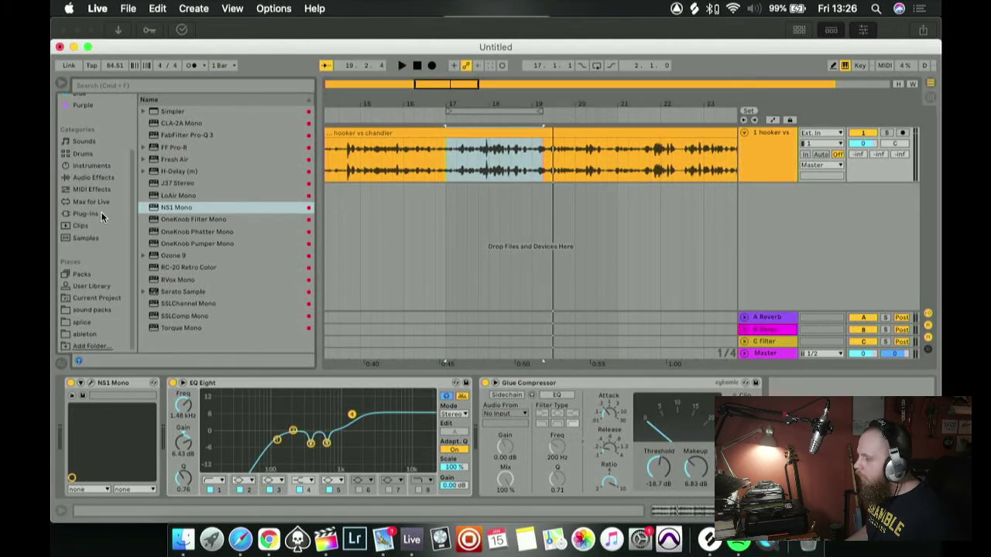
- Duplicate the hooker vs chandler track and delete the Glue Compressor, EQ Eight and NS1 from the copy
left_click(777, 177)
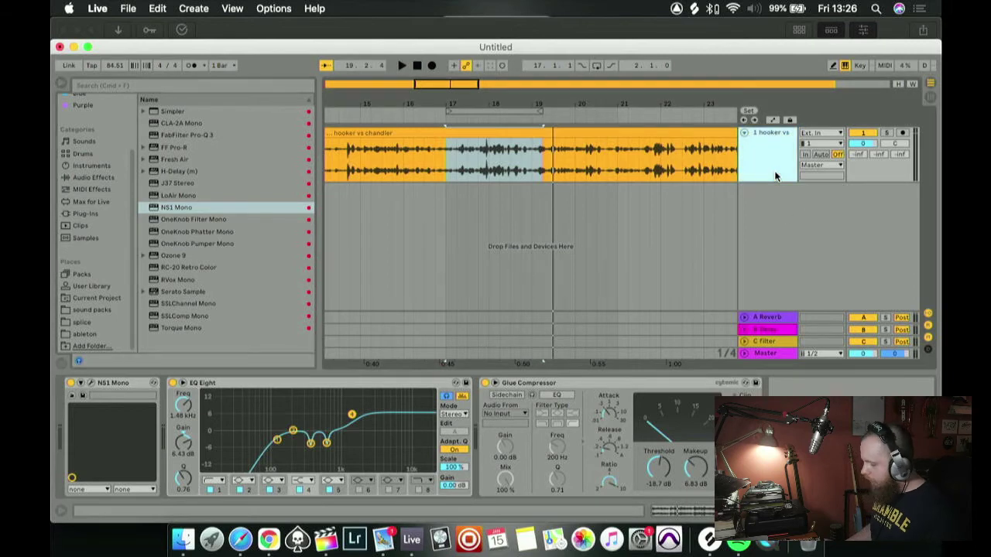
key("super+d")
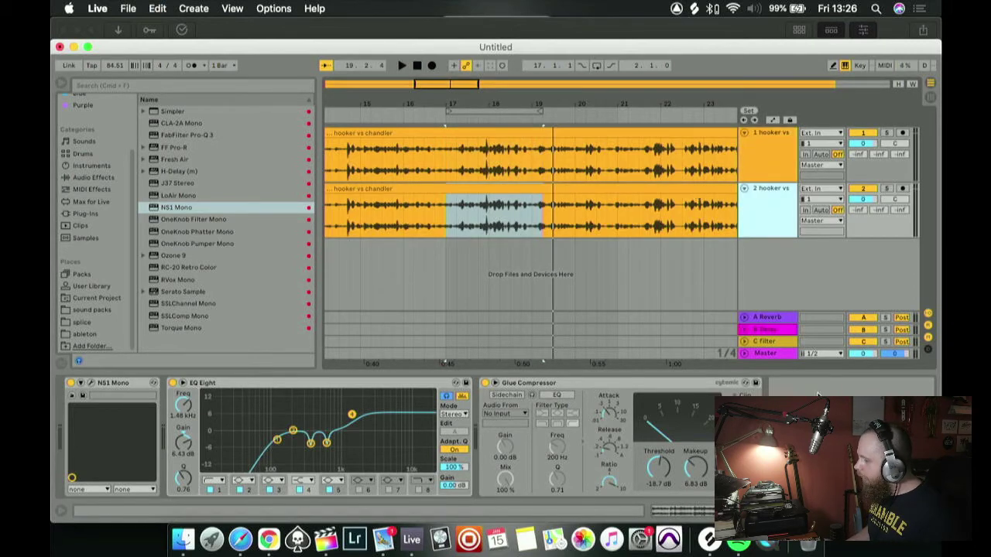
left_click(575, 388)
key("Delete")
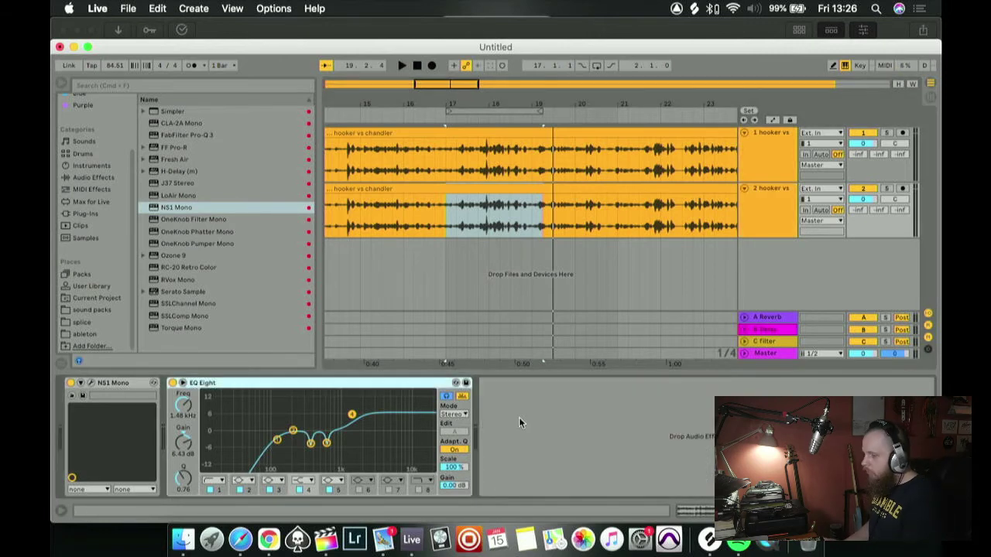
key("Delete")
left_click(127, 382)
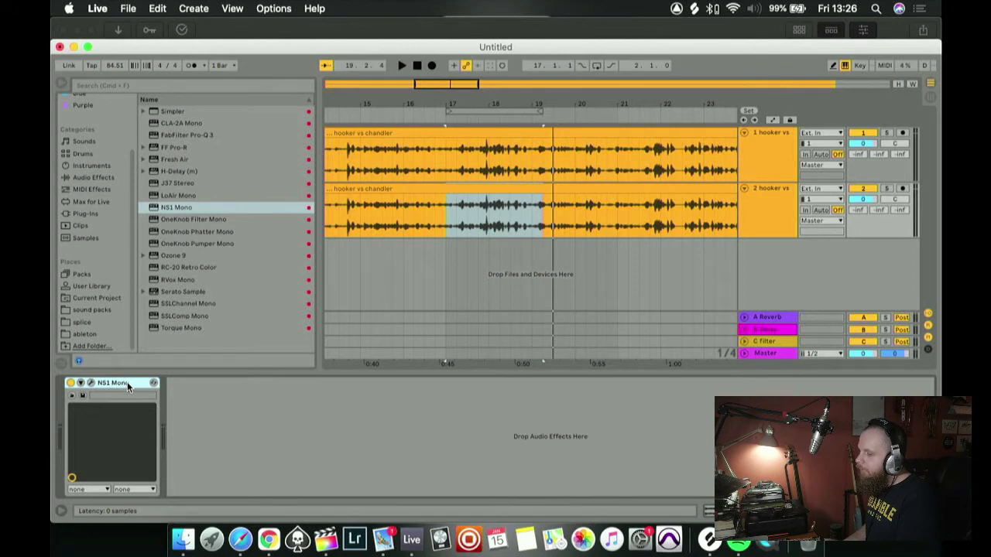
key("Delete")
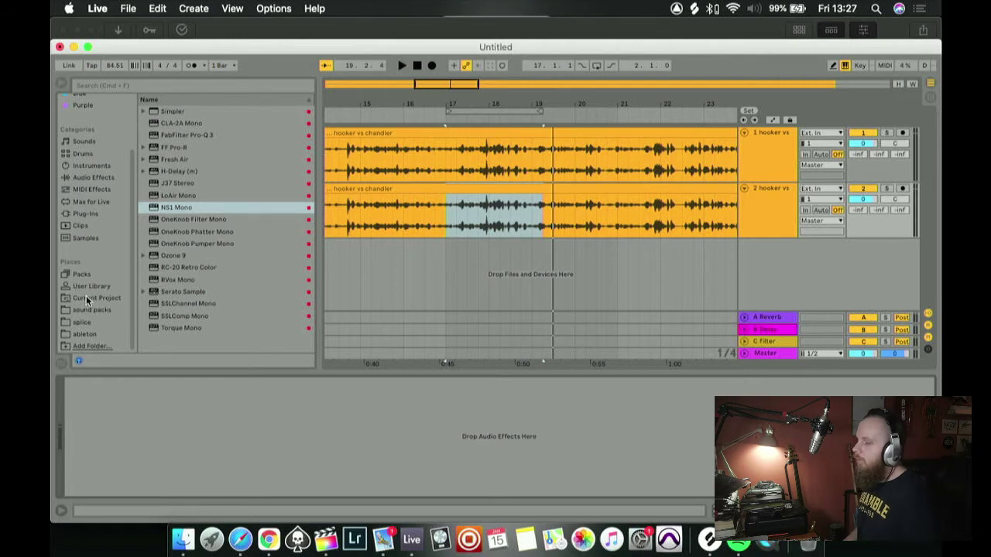
- Browse the Audio Effects category and expand the Audio Effect Rack presets
left_click(72, 179)
scroll(162, 136, "up", 10)
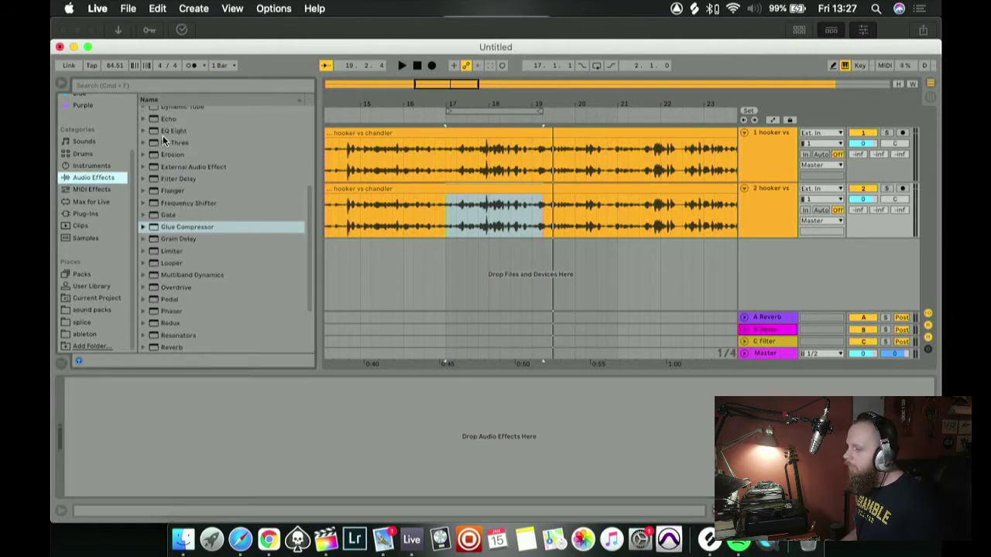
scroll(124, 133, "up", 5)
left_click(143, 123)
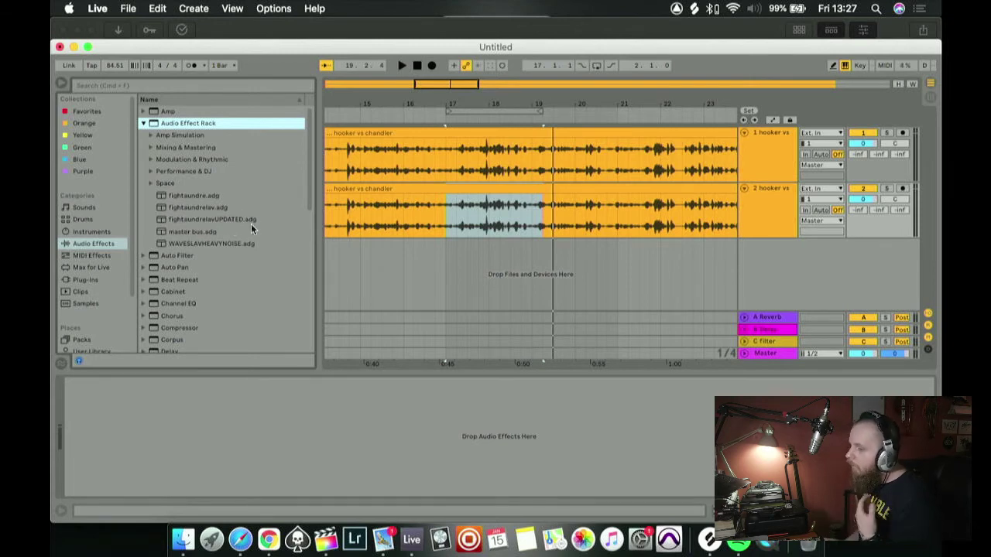
- Mute track 1 and load the WAVESLAVHEAVYNOISE.adg rack preset onto the empty device chain of track 2
scroll(199, 256, "down", 1)
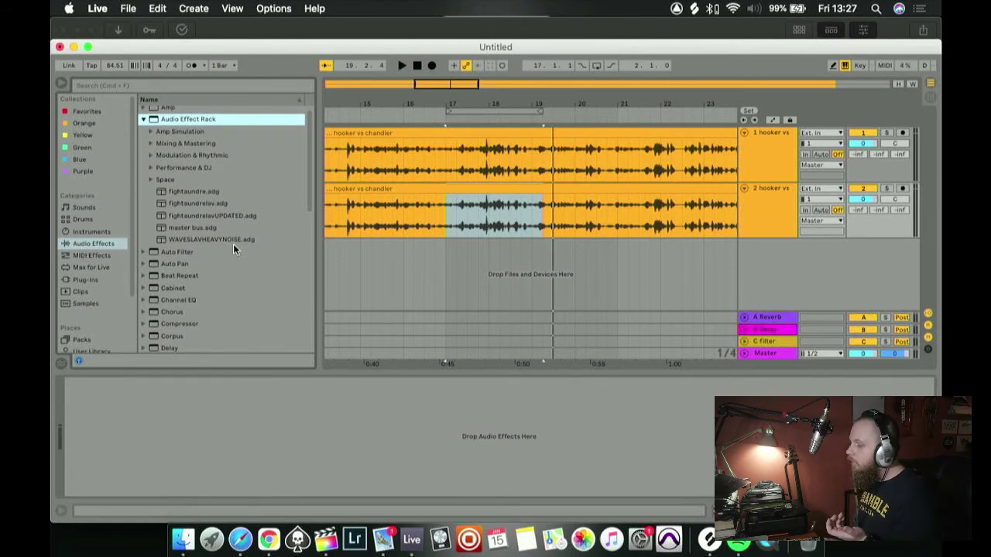
left_click(229, 240)
left_click(771, 156)
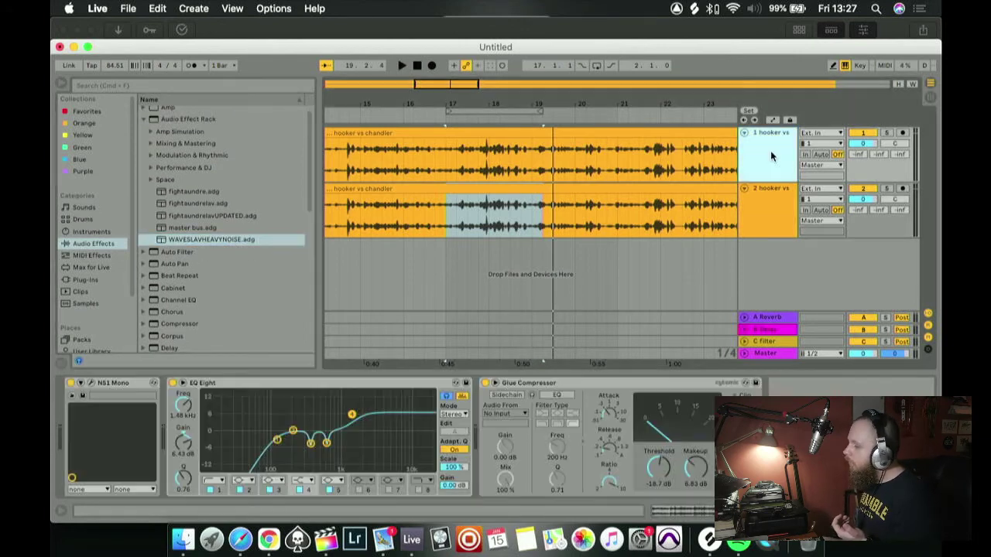
left_click(770, 209)
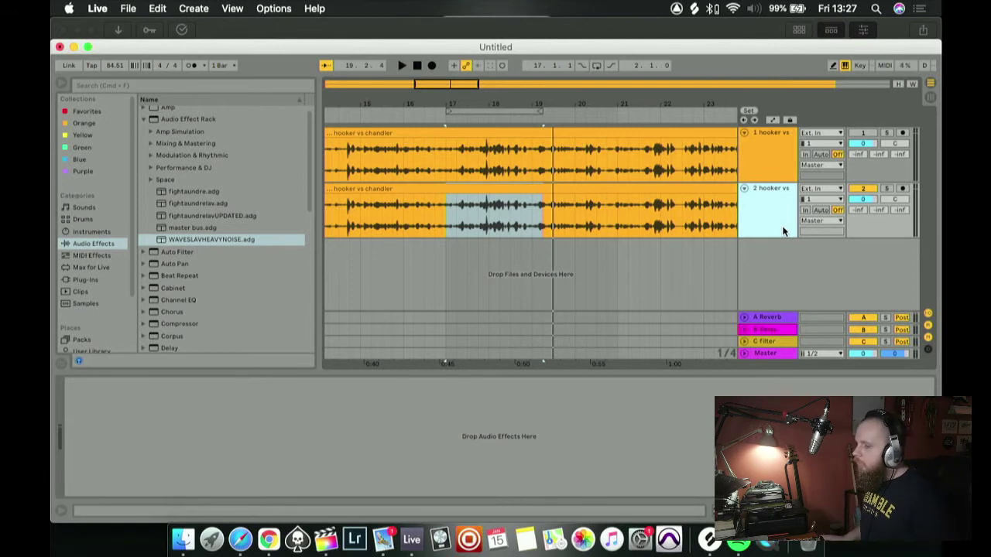
left_click_drag(199, 238, 395, 412)
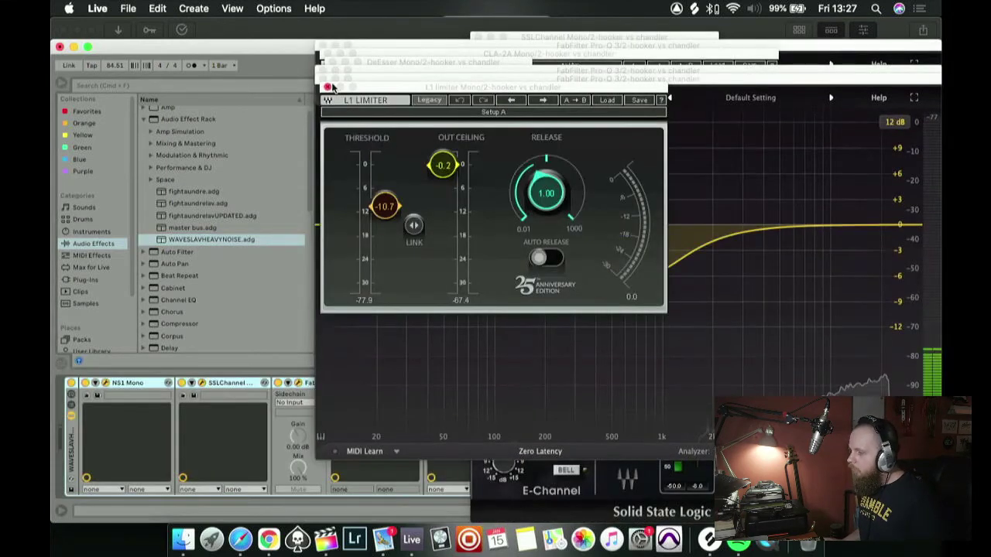
- Close the rack's open plug-in windows, from the L1 limiter through Pro-Q 3, DeEsser, CLA-2A and SSLChannel to NS1
left_click(328, 86)
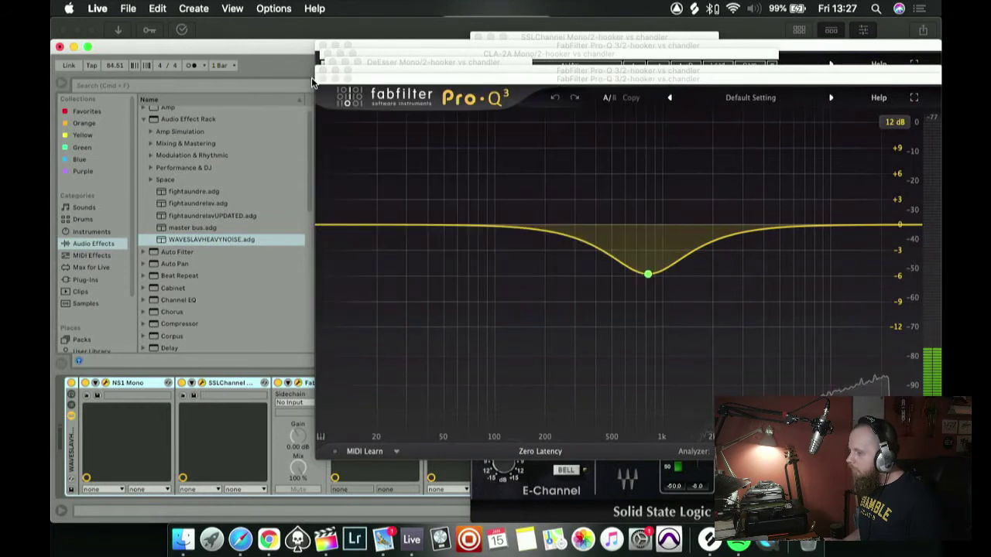
left_click(320, 79)
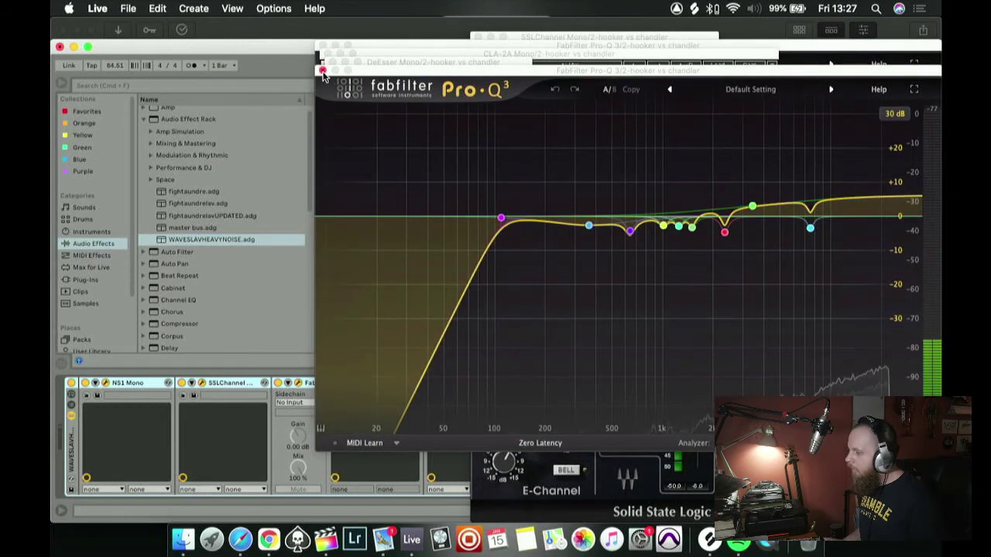
left_click(324, 74)
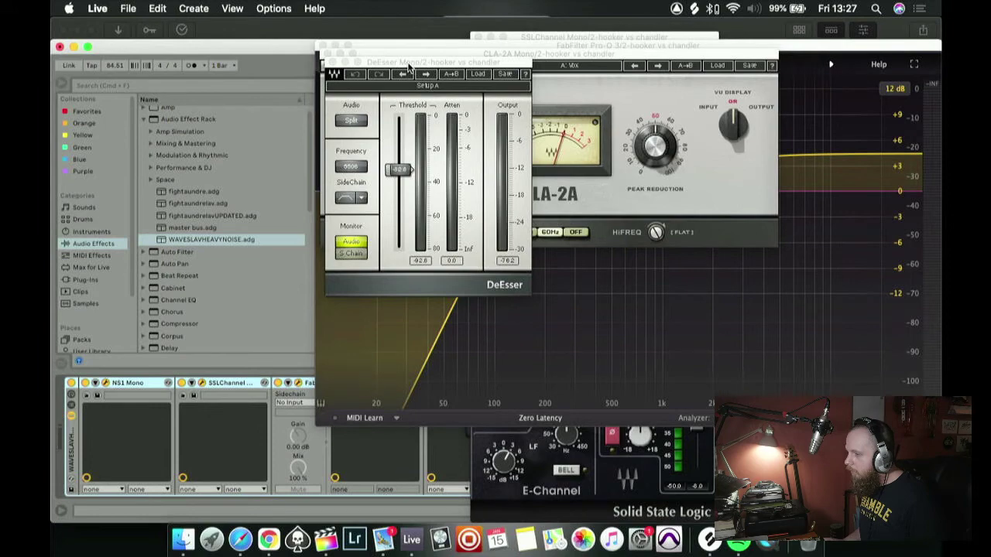
left_click_drag(408, 68, 426, 71)
left_click(353, 67)
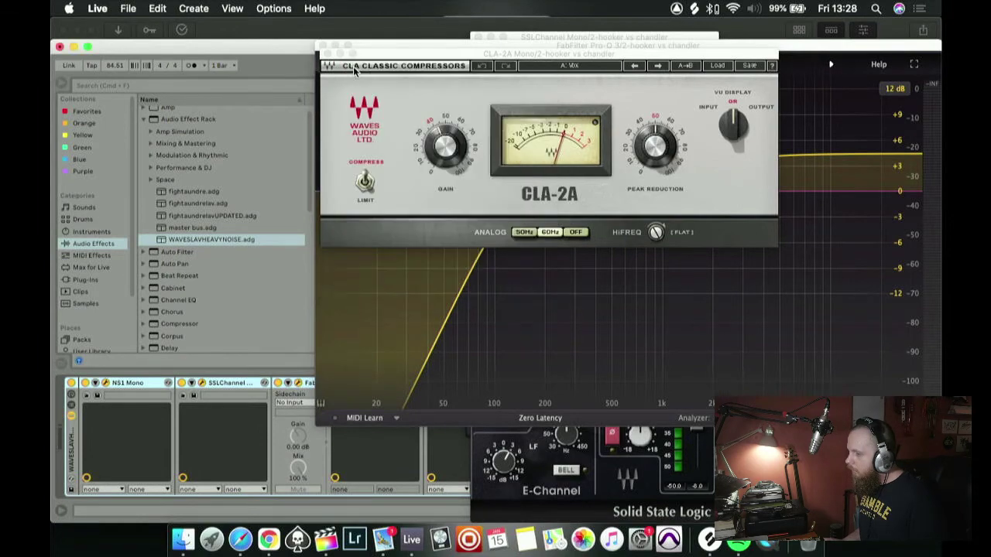
left_click(326, 54)
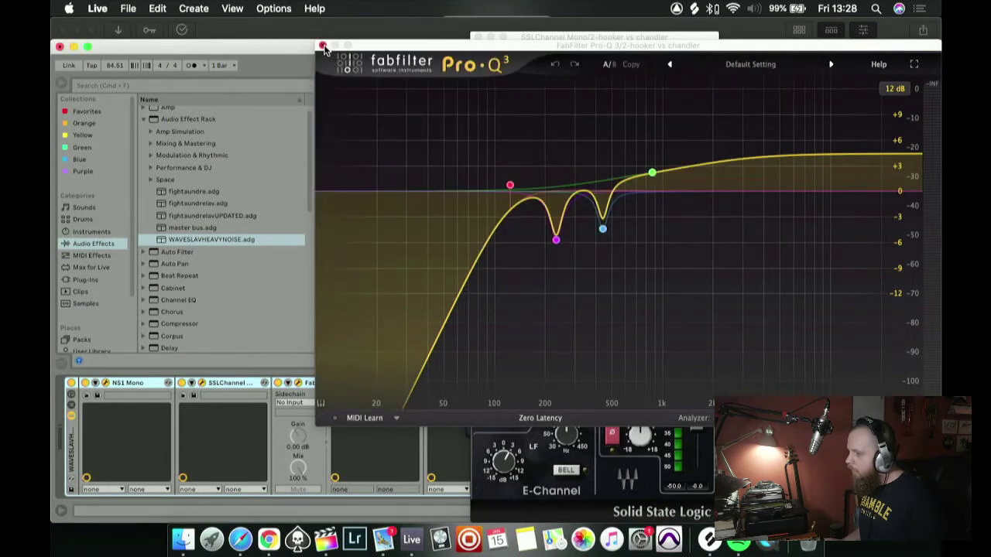
left_click(323, 48)
left_click(478, 37)
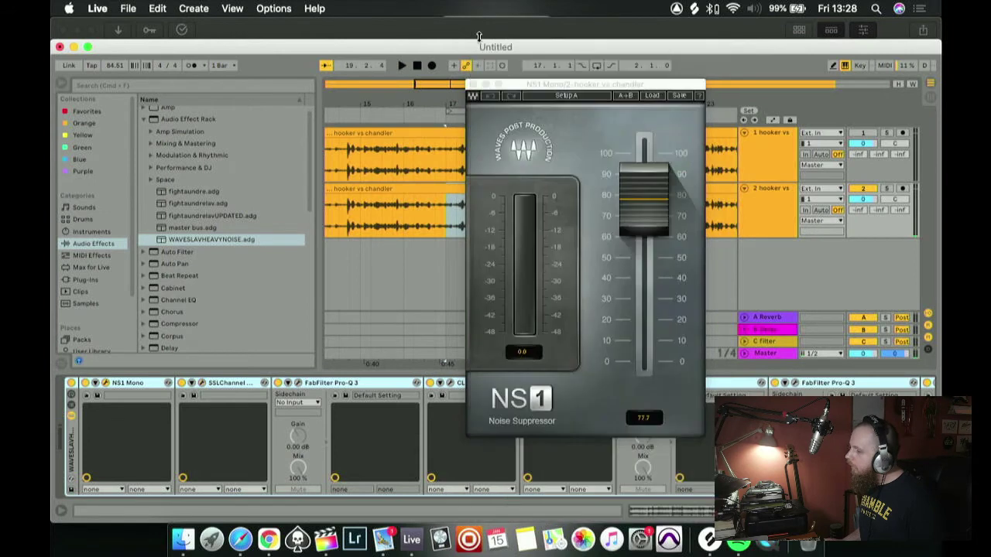
left_click(474, 84)
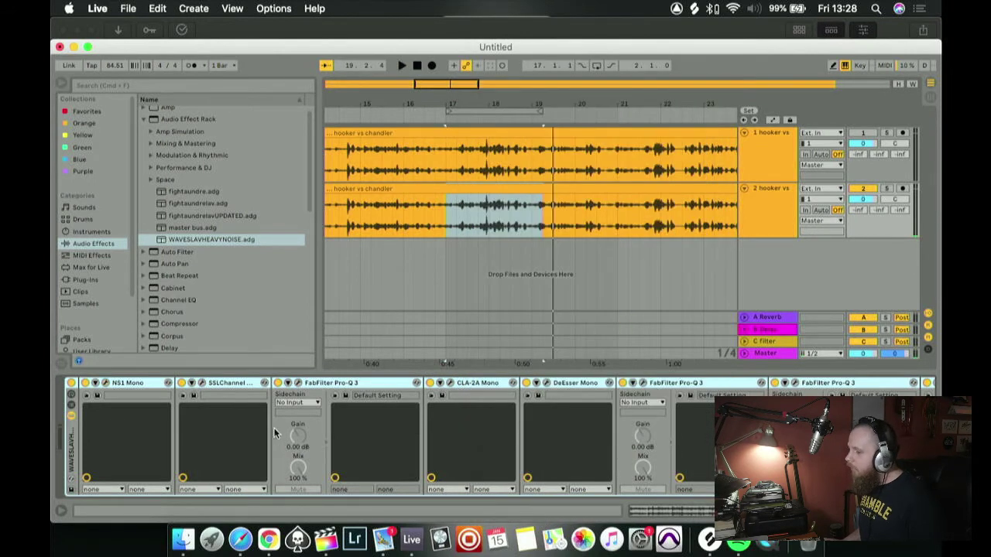
- Copy the DeEsser from track 2's rack to the end of track 1's device chain after the Glue Compressor
scroll(275, 432, "right", 5)
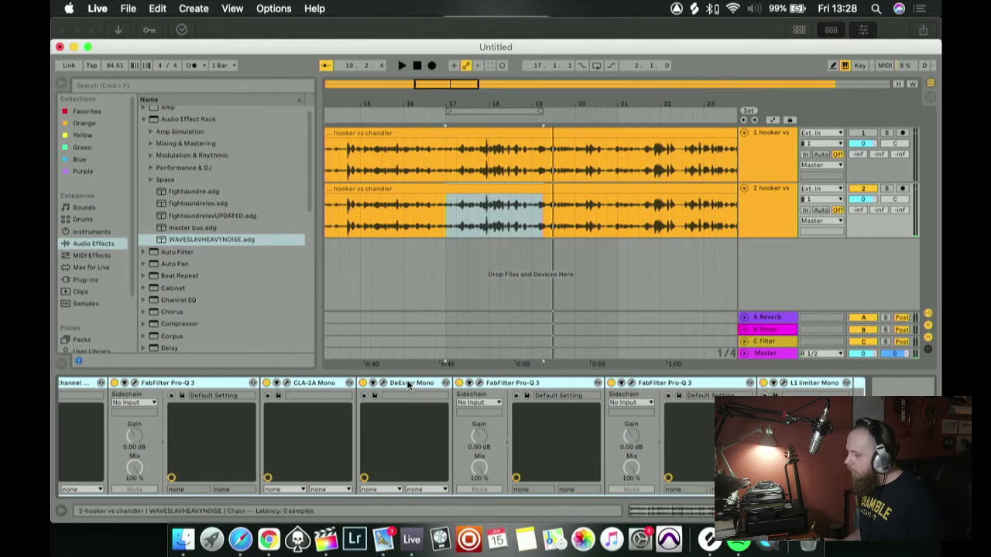
left_click(401, 385)
key("super+c")
left_click(771, 146)
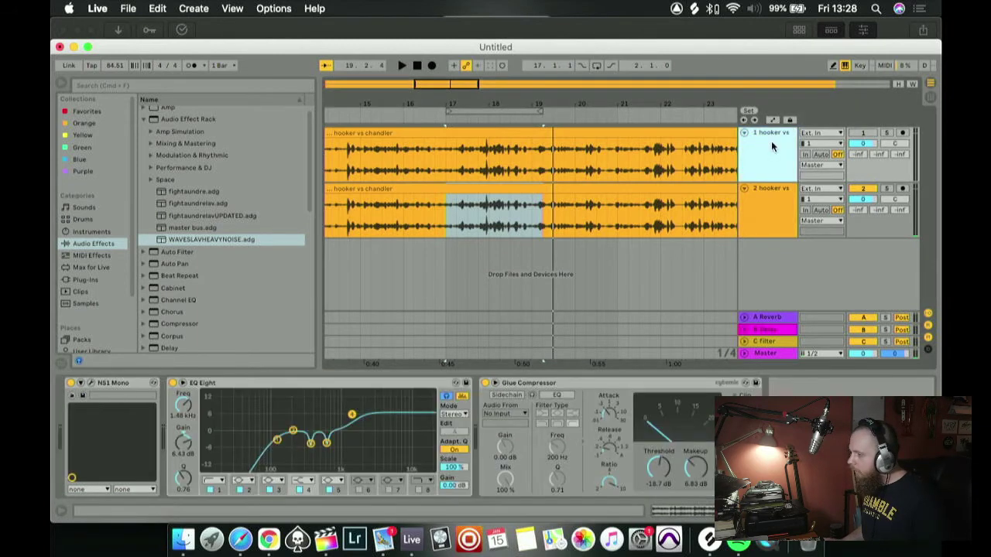
key("super+v")
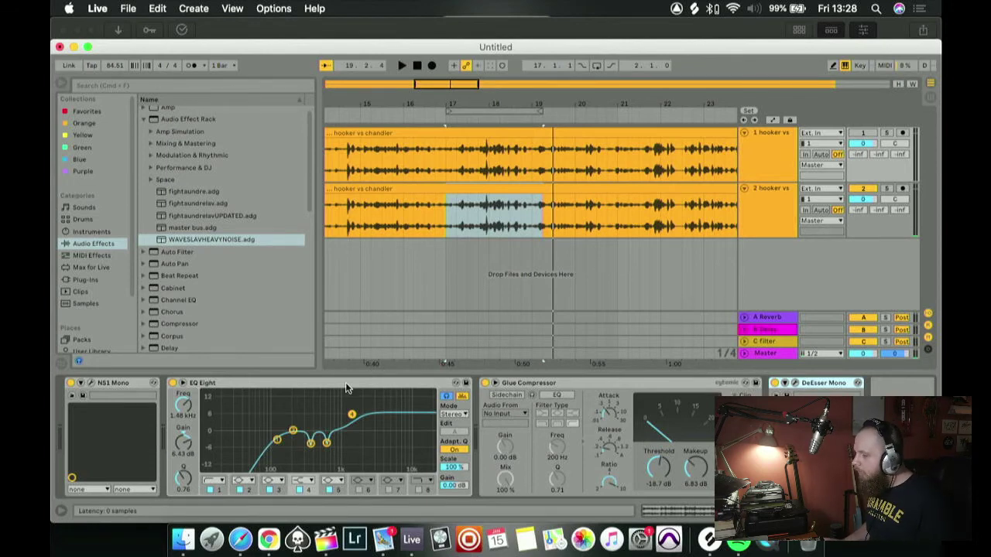
- Audition track 2 with the rack from bar 17, then restart playback from the beginning of the arrangement
scroll(595, 216, "left", 3)
left_click(866, 188)
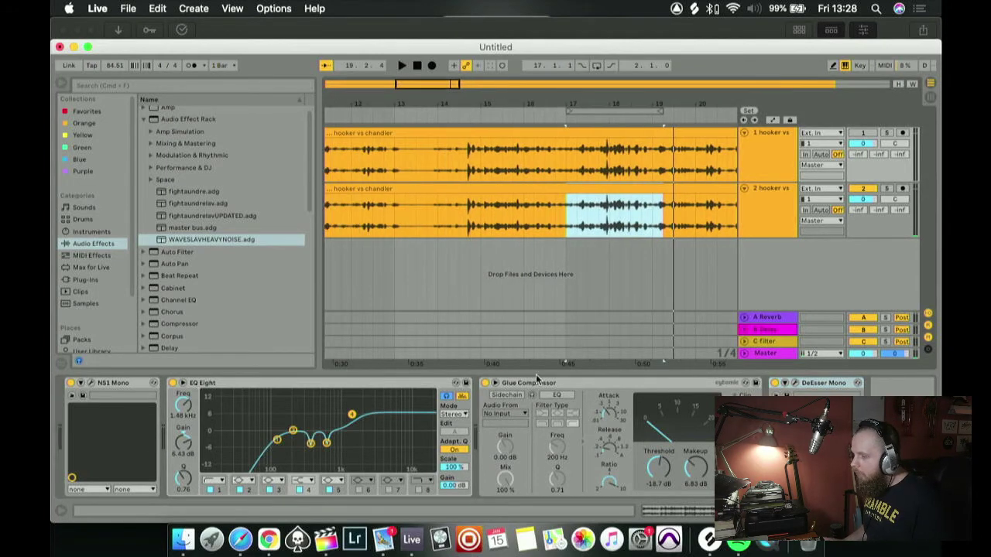
left_click(764, 200)
key("space")
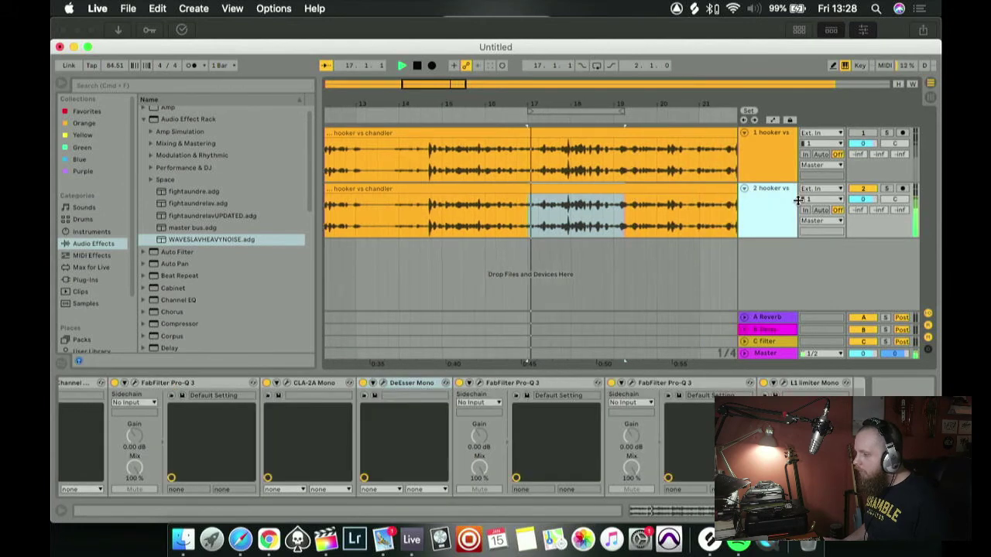
left_click(416, 67)
left_click(402, 65)
- Compare track 2 with the WAVESLAVHEAVYNOISE rack bypassed and enabled, at the start and from bar 10
scroll(136, 413, "left", 5)
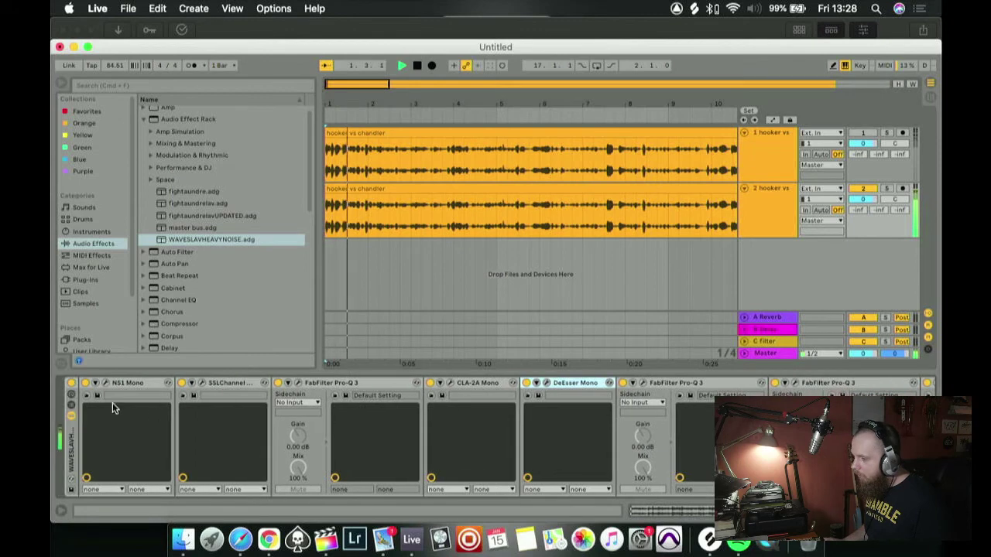
left_click(70, 384)
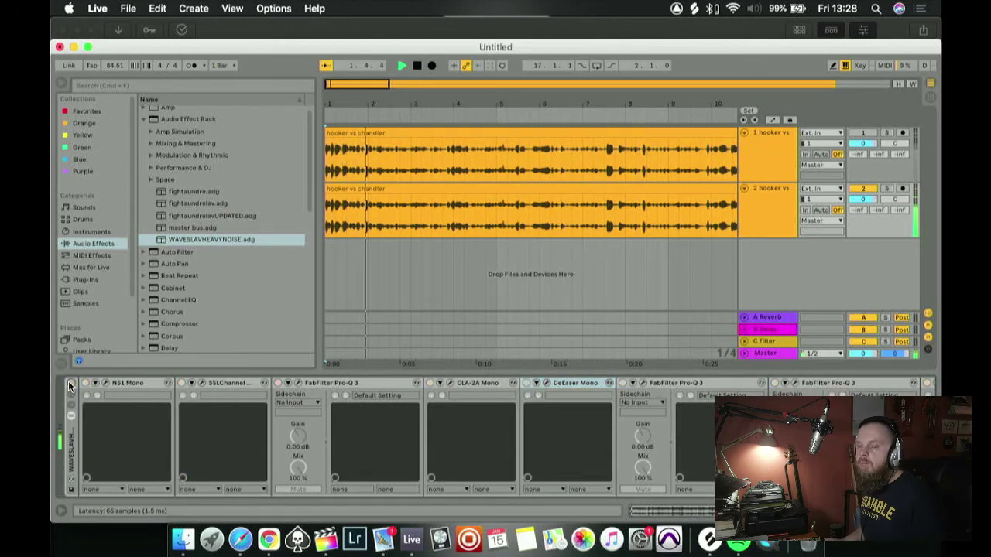
left_click(70, 385)
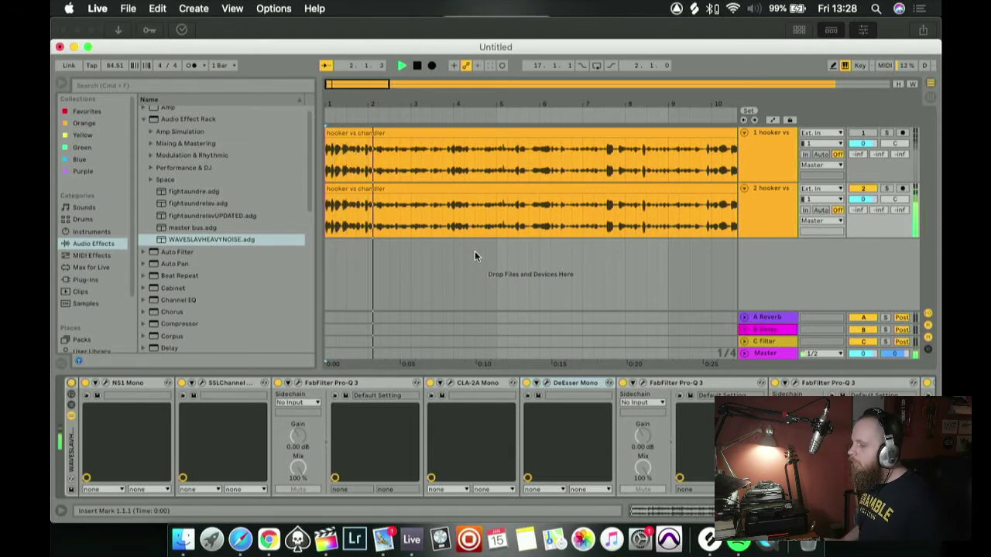
scroll(474, 251, "right", 5)
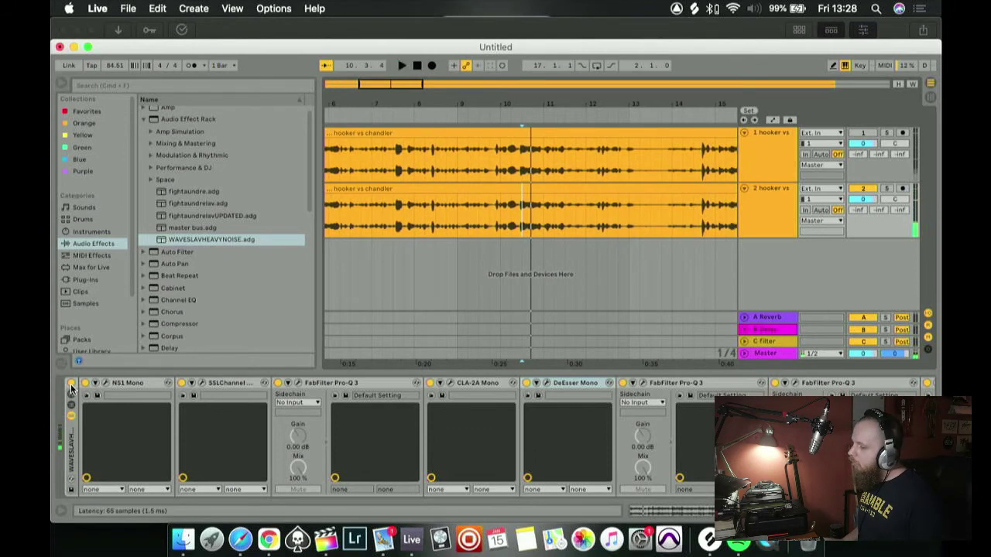
key("space")
key("space")
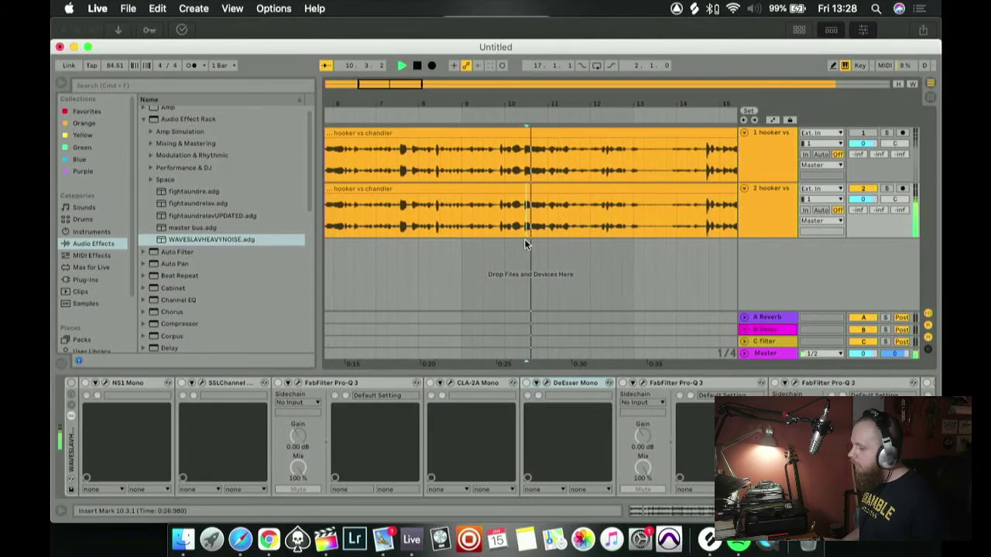
- Re-enable the WAVESLAVHEAVYNOISE rack on track 2 and stop playback
left_click(70, 384)
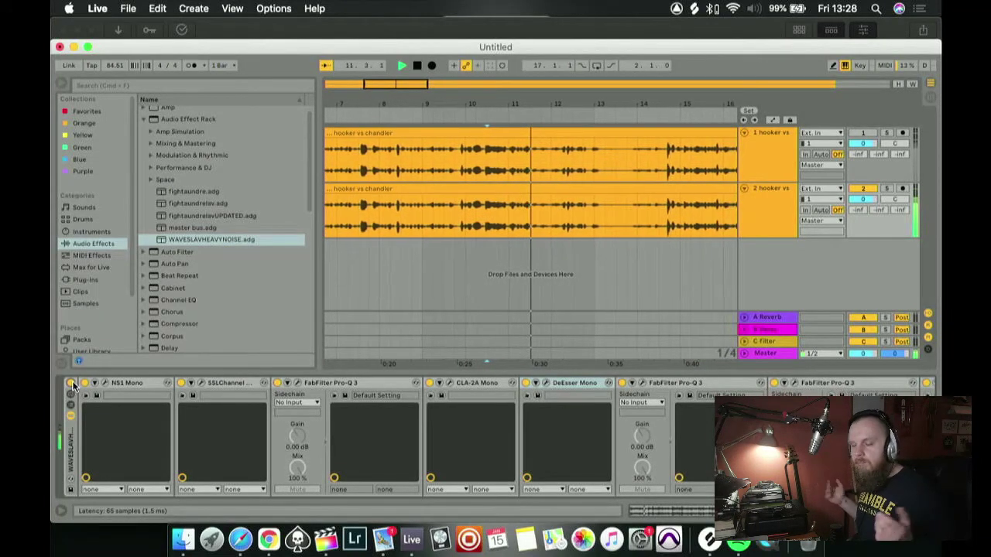
key("space")
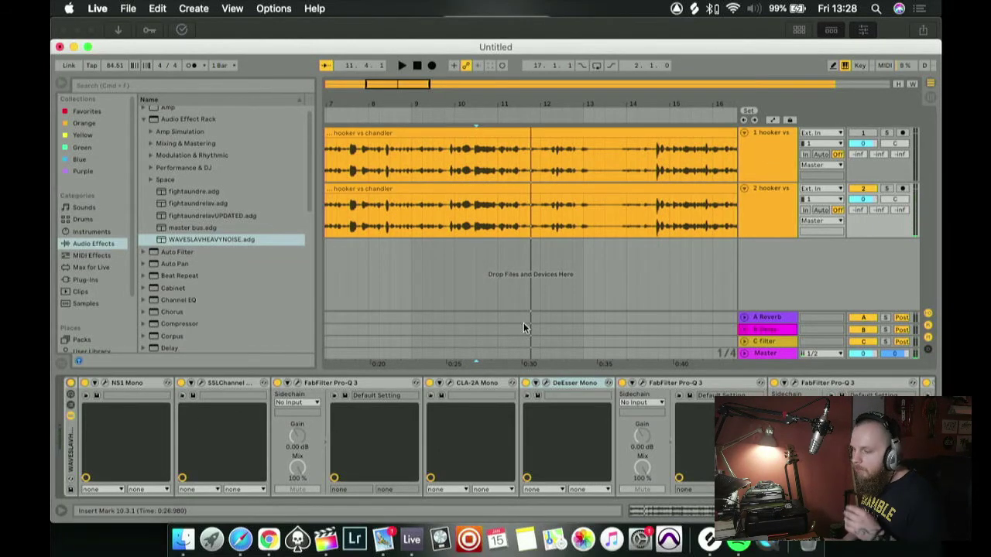
- Check the device chains of both tracks, and delete the second hooker vs chandler track
left_click(771, 157)
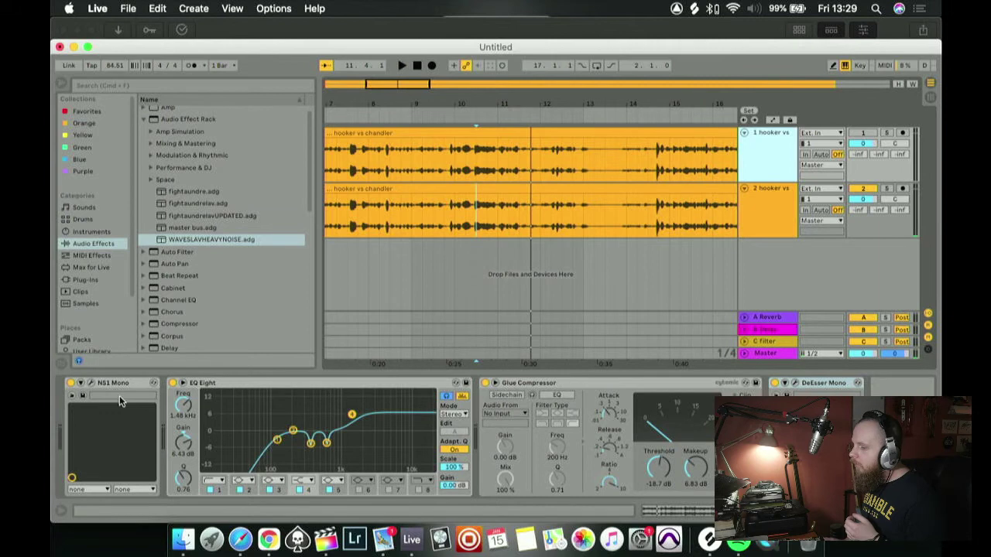
left_click(779, 215)
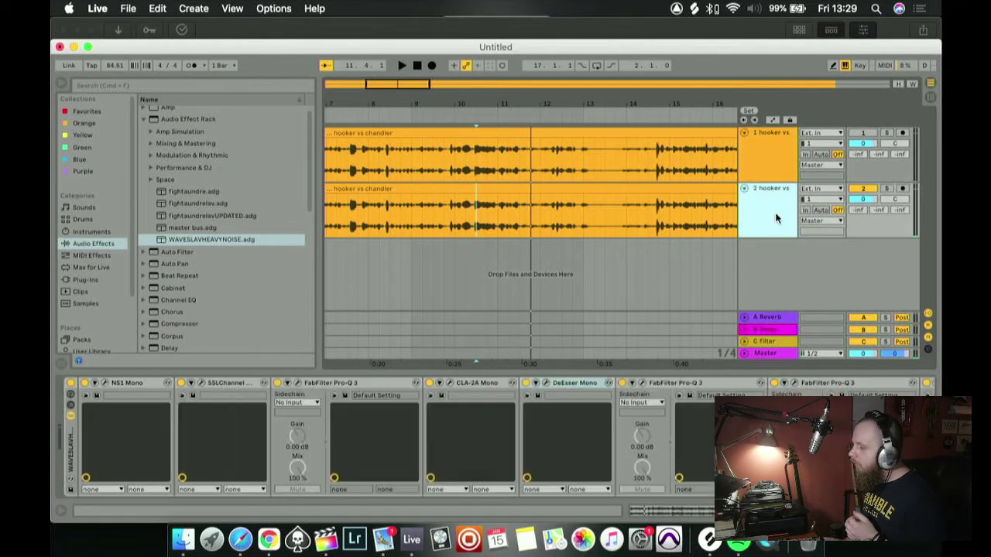
scroll(463, 420, "right", 3)
scroll(541, 401, "left", 3)
scroll(666, 210, "left", 3)
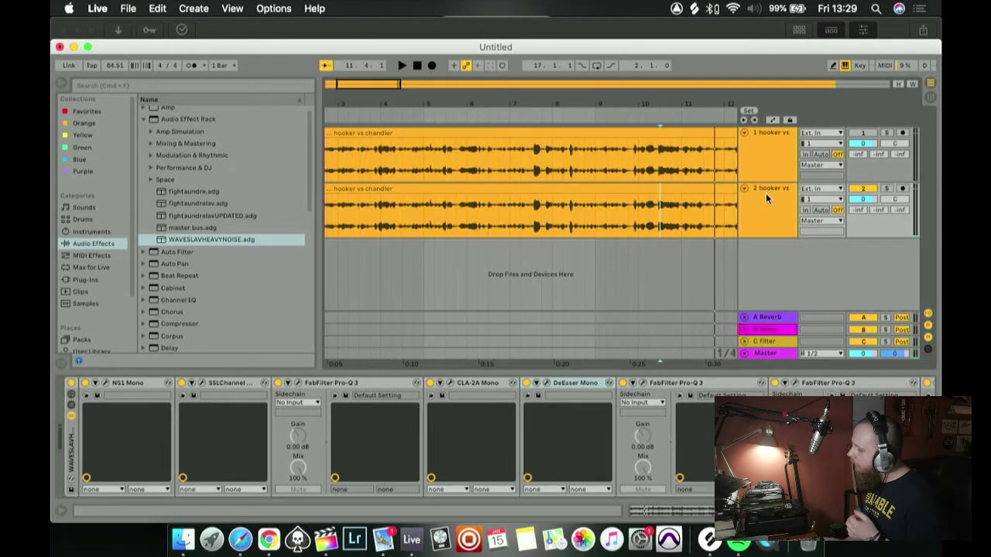
left_click(780, 205)
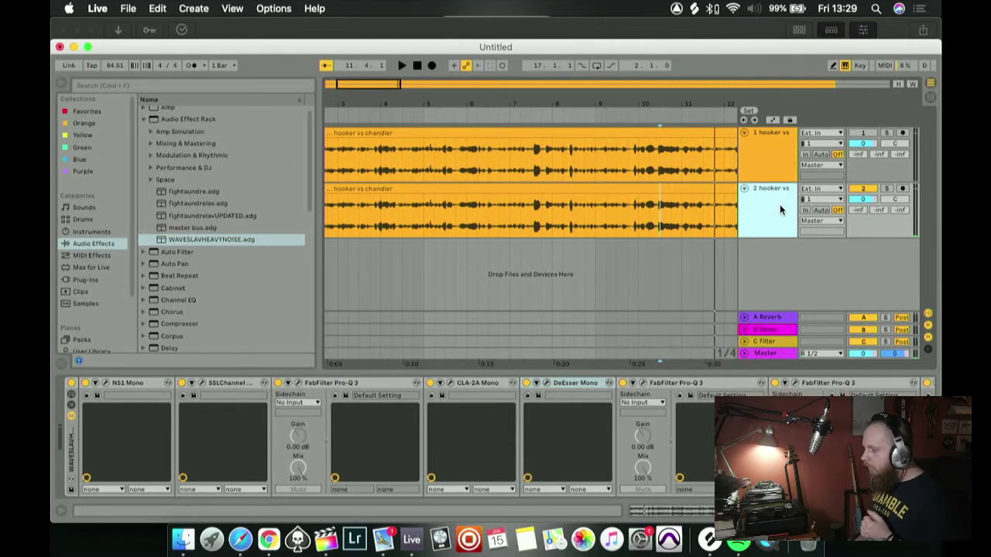
key("Delete")
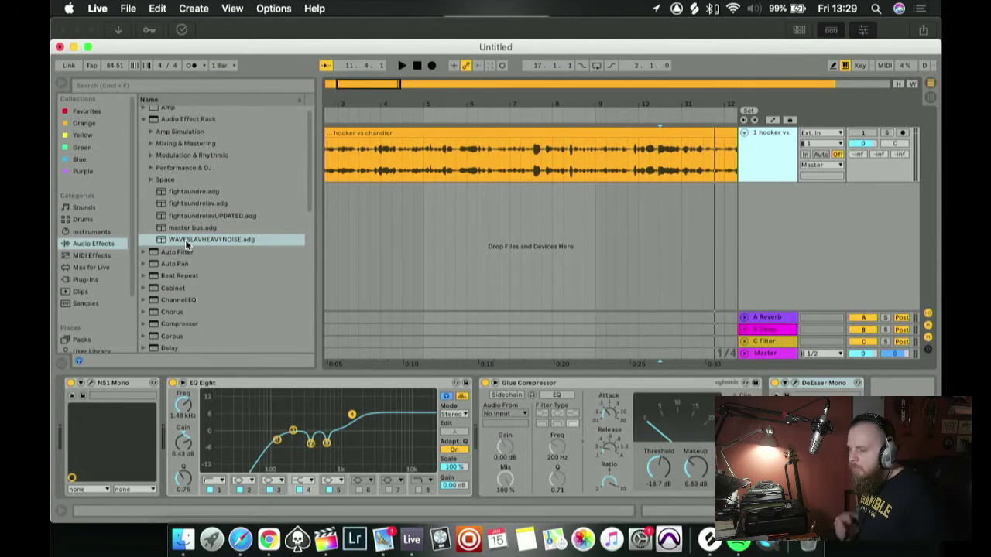
- Activate track 1, audition its device chain from bar 11, and place the insert marker at 11.2.1
key("space")
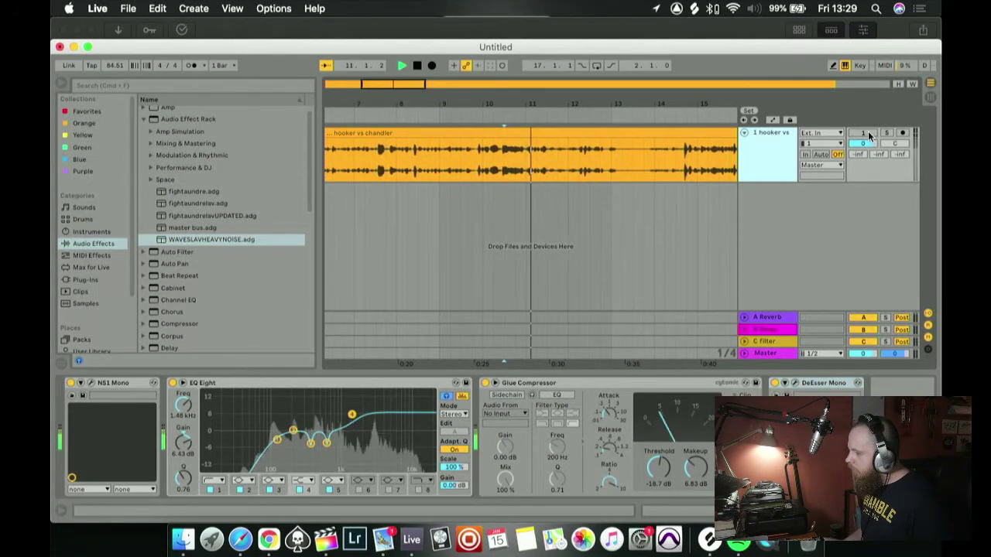
left_click_drag(484, 104, 484, 88)
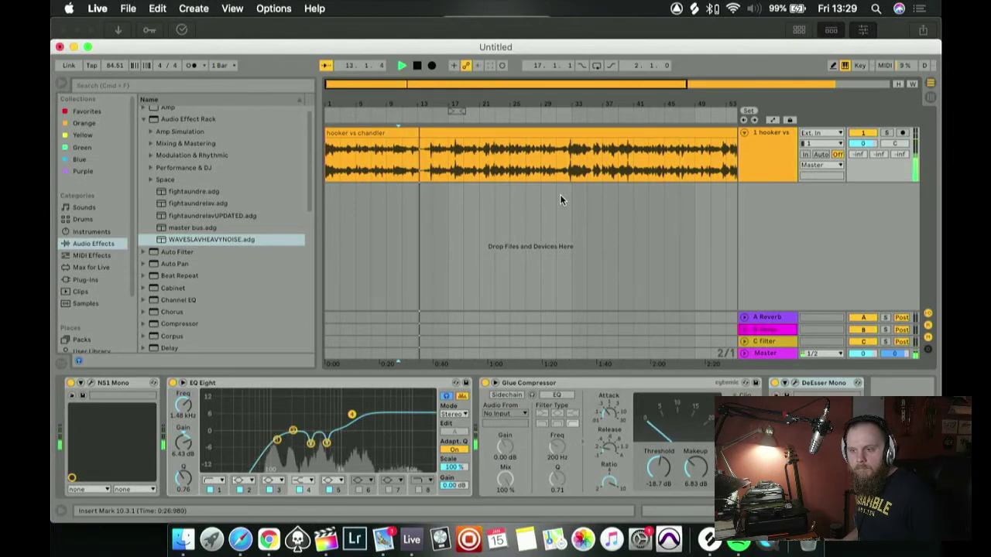
key("space")
left_click_drag(425, 117, 410, 185)
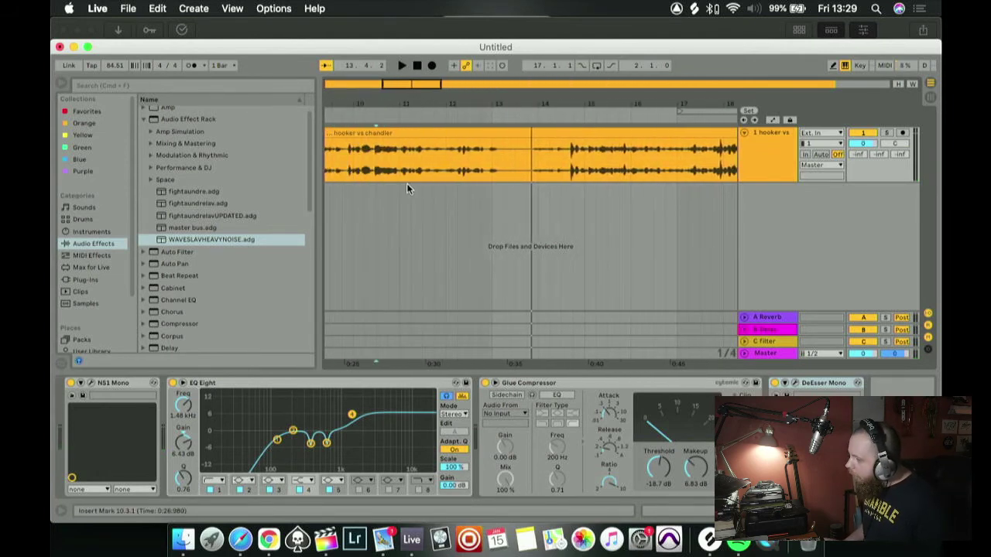
left_click(413, 185)
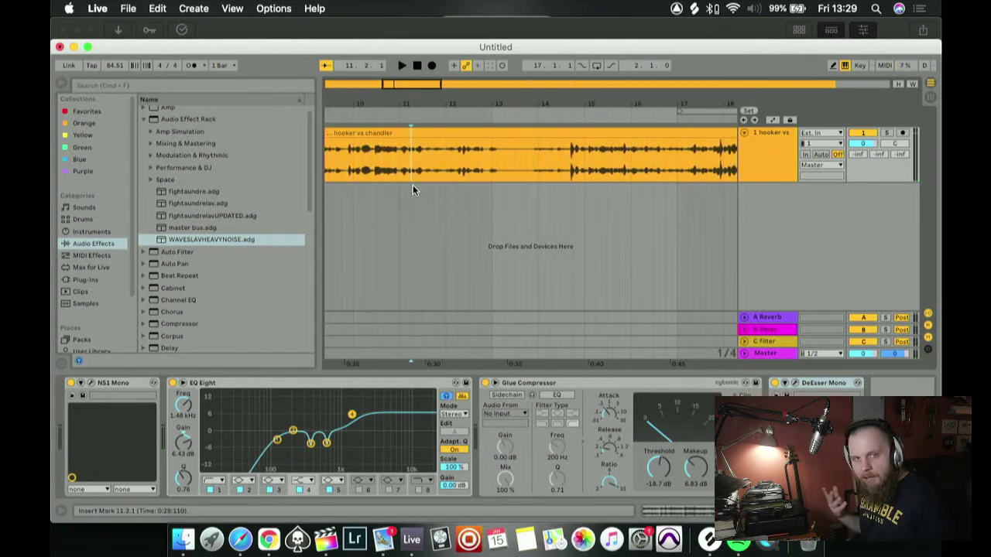
- Replay track 1 repeatedly from 11.2.1 to judge the processed voice
key("space")
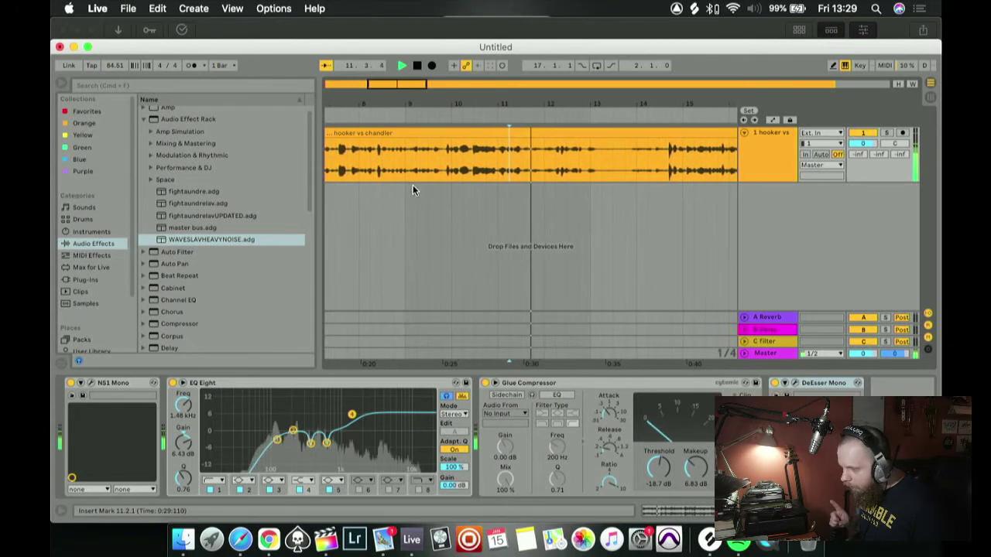
key("space")
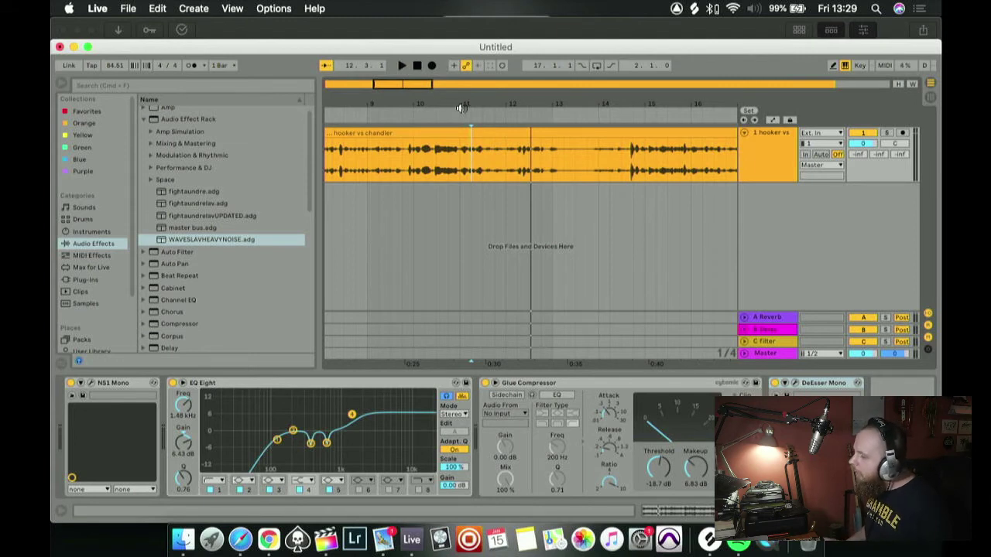
left_click(471, 160)
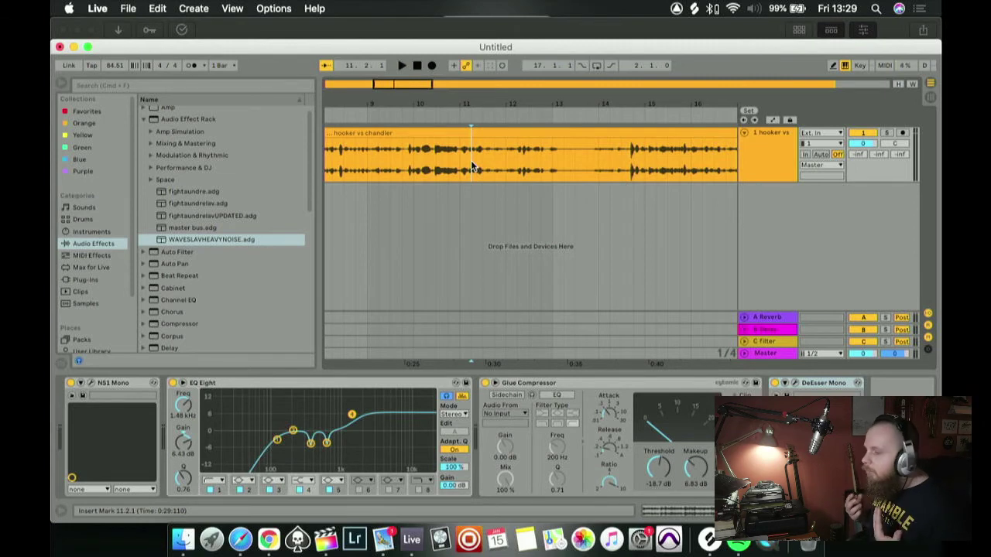
key("space")
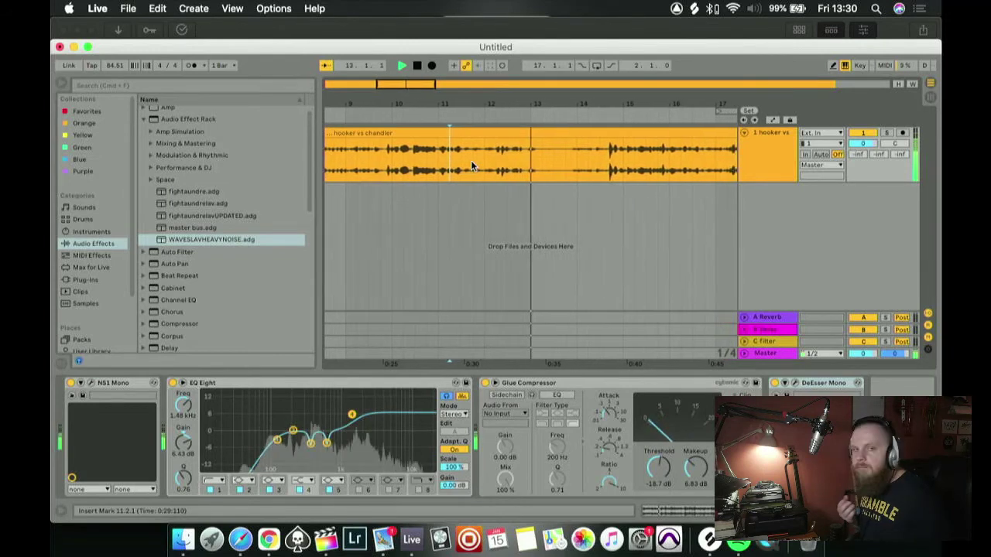
key("space")
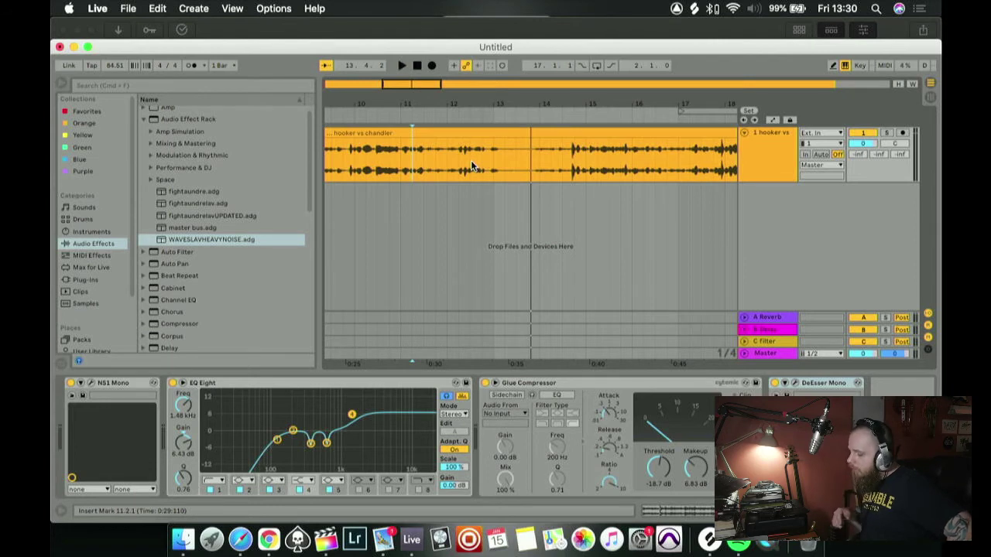
key("space")
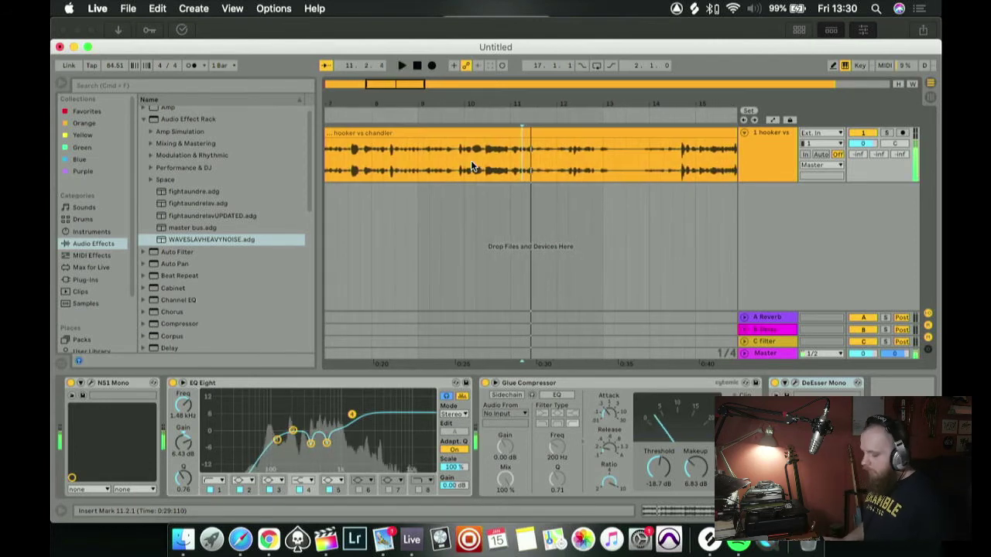
- Audition other passages of track 1, playing from 21.4.1 and from 29.2.1
scroll(562, 168, "right", 5)
left_click(491, 204)
key("space")
left_click(644, 196)
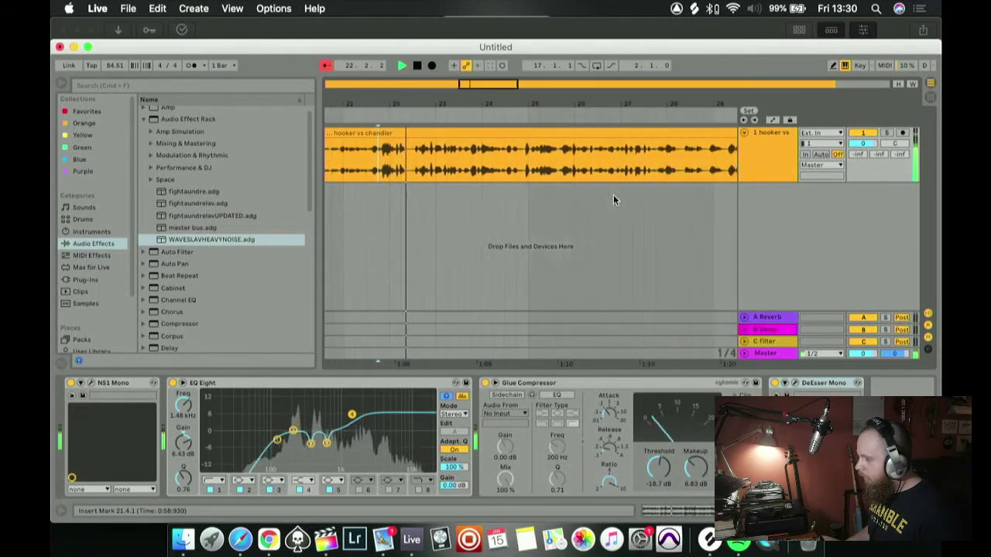
left_click(517, 199)
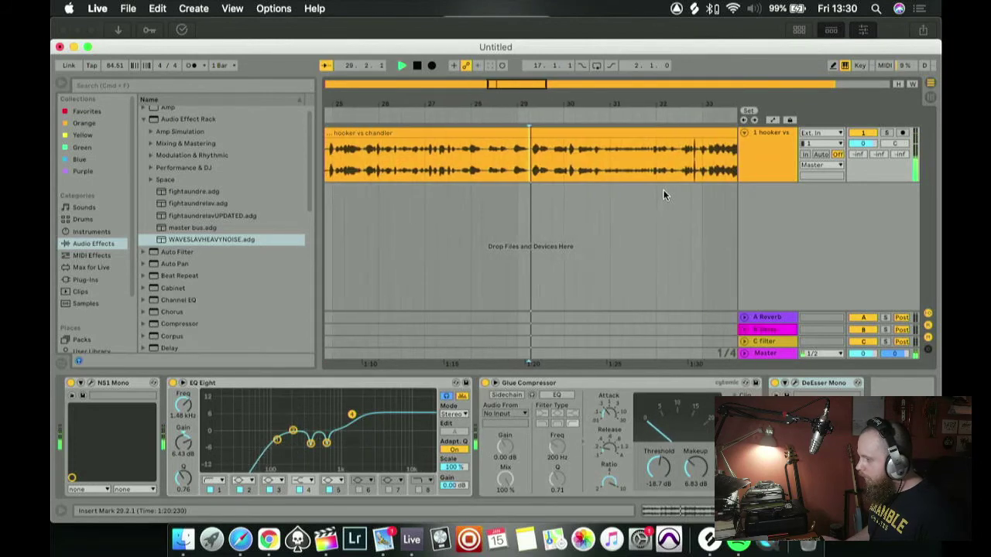
- Compare track 1 with the NS1 noise suppressor bypassed and enabled around bar 29
key("space")
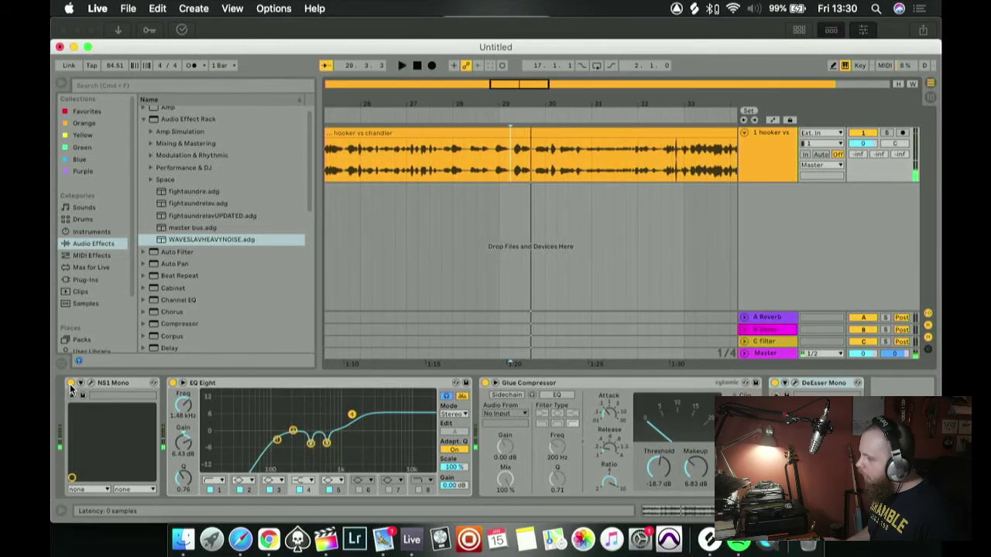
left_click(70, 384)
key("space")
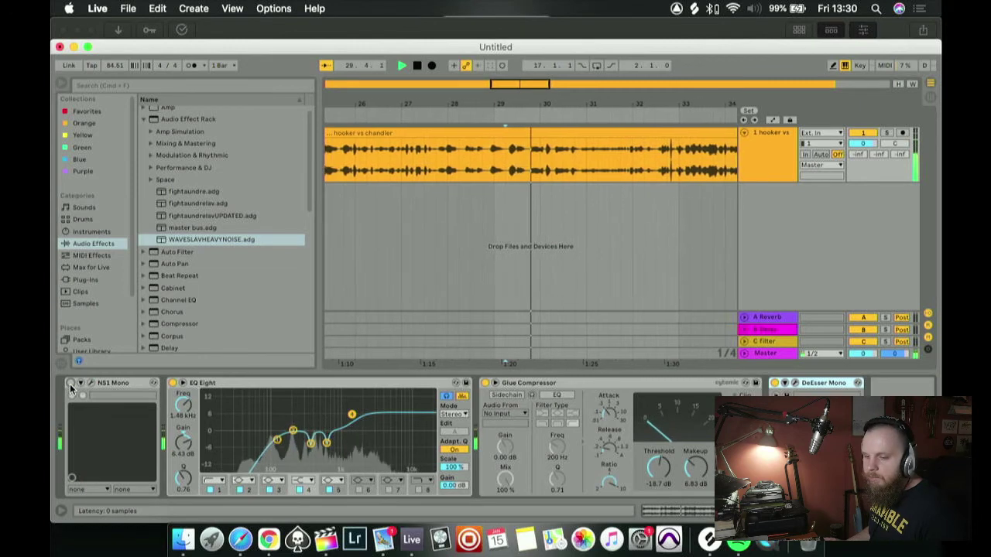
left_click(69, 384)
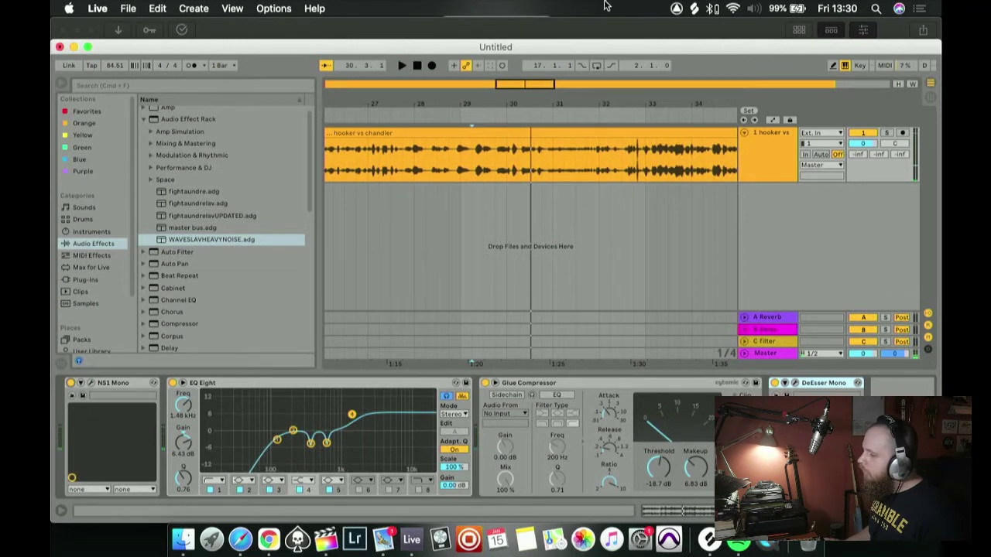
- Show the whole arrangement, reset the playhead to the start, and audition track 1 from 35.1.1
left_click_drag(525, 84, 517, 47)
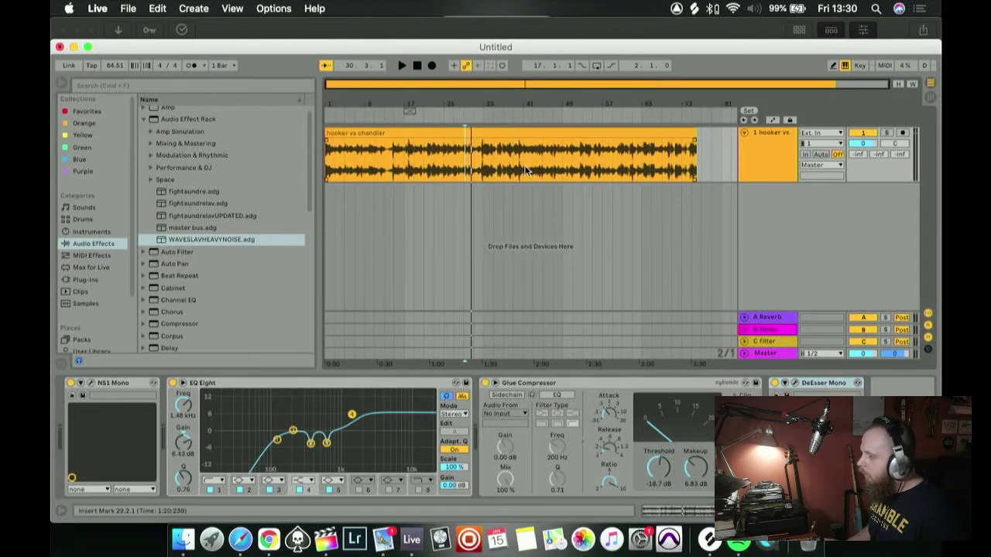
left_click(417, 65)
left_click_drag(787, 46, 786, 28)
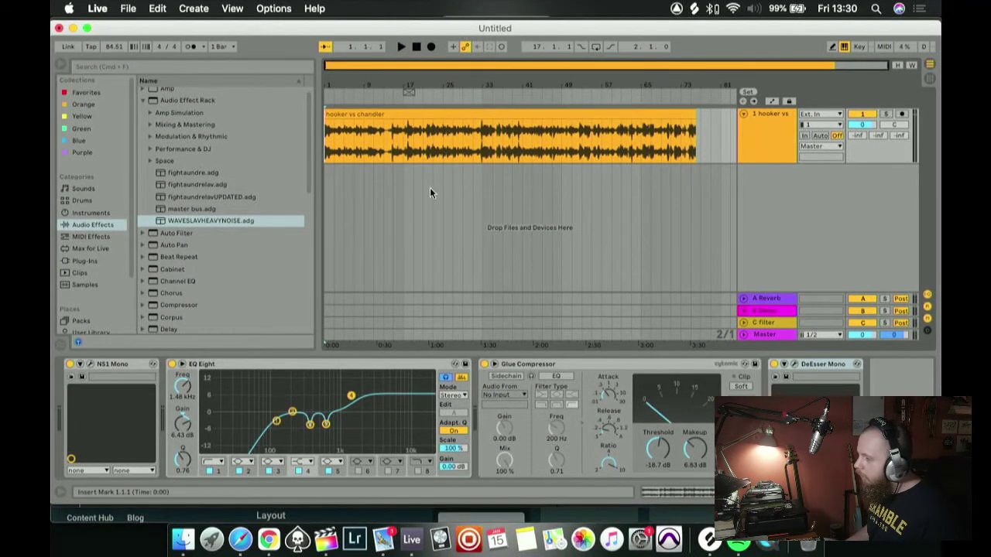
left_click(489, 190)
key("space")
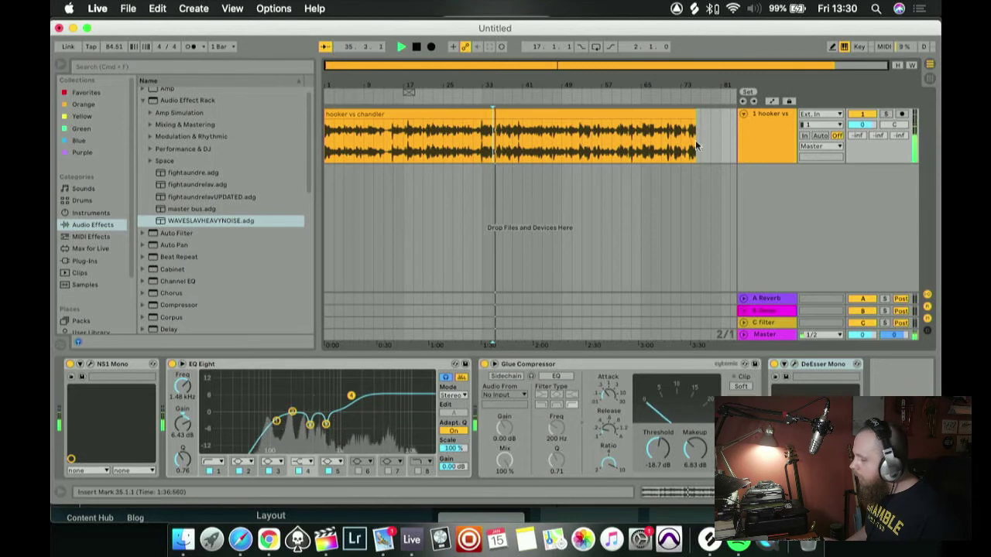
key("space")
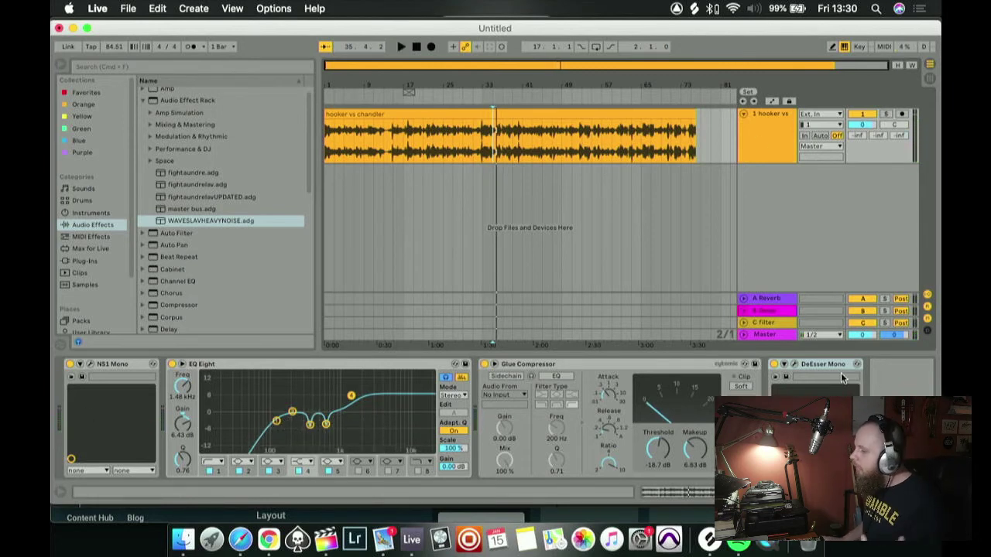
- Group track 1's NS1, EQ Eight, Glue Compressor and DeEsser devices into a single Audio Effect Rack
left_click(815, 363)
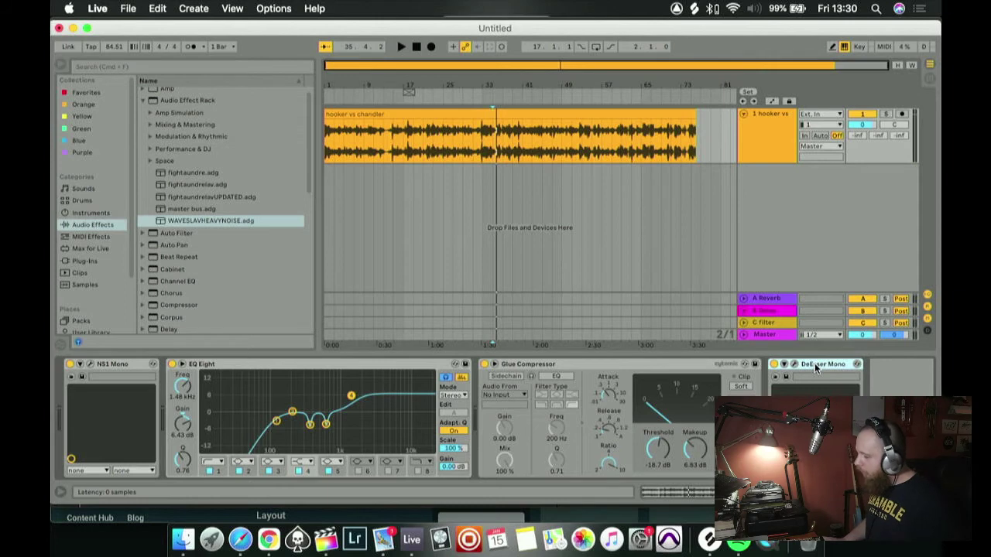
left_click(128, 367)
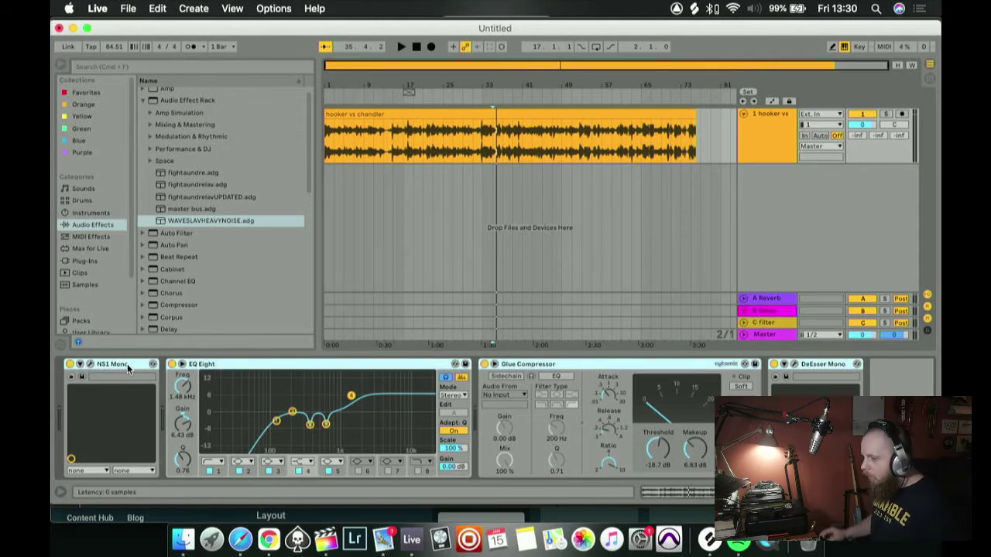
right_click(128, 368)
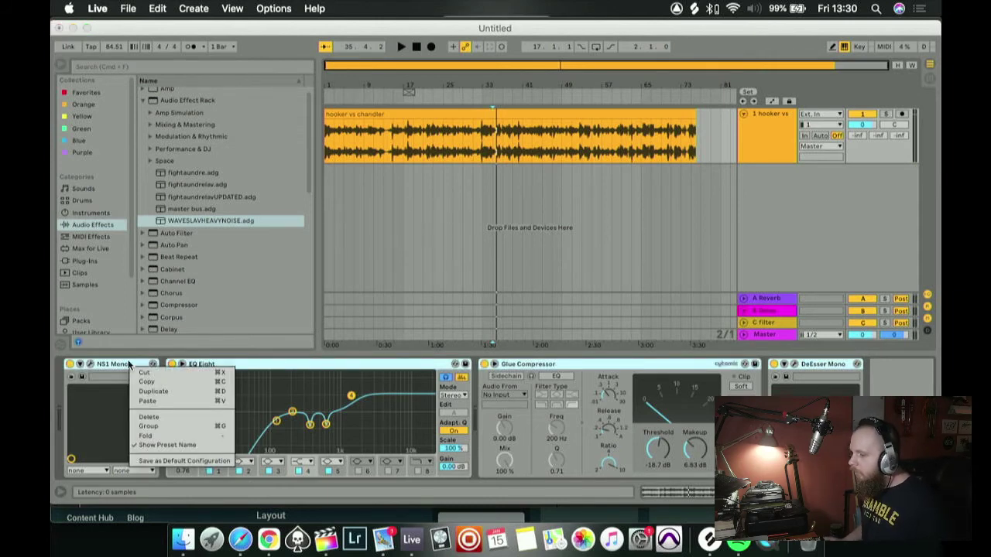
left_click(401, 361)
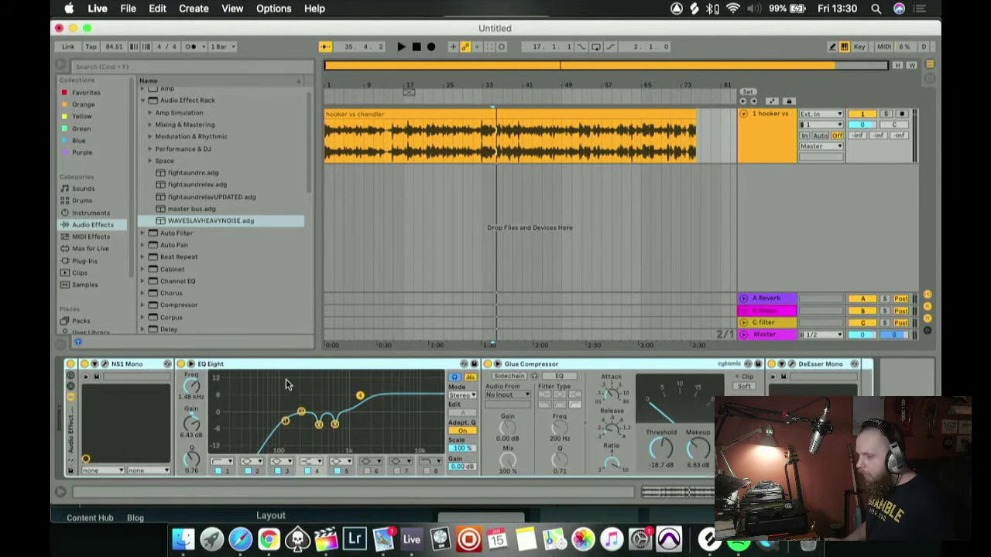
- Save track 1's Audio Effect Rack to the User Library as a preset named LavNS1EQCompDeEs
left_click(70, 473)
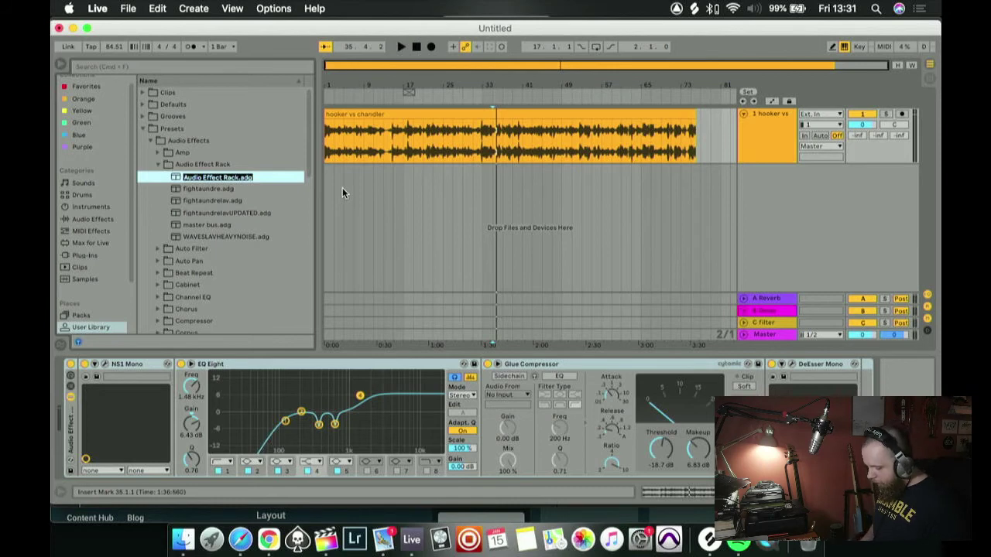
type("Lav")
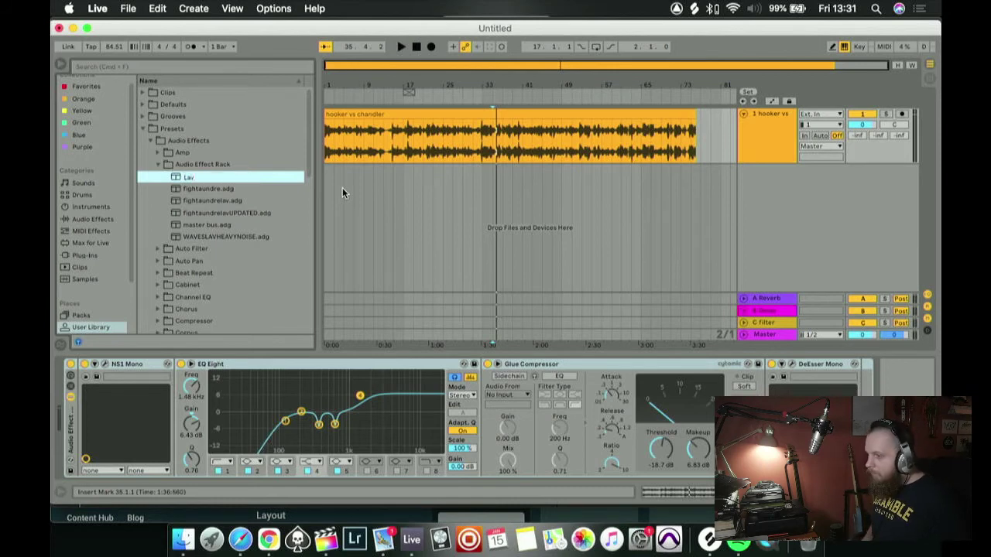
type("NS")
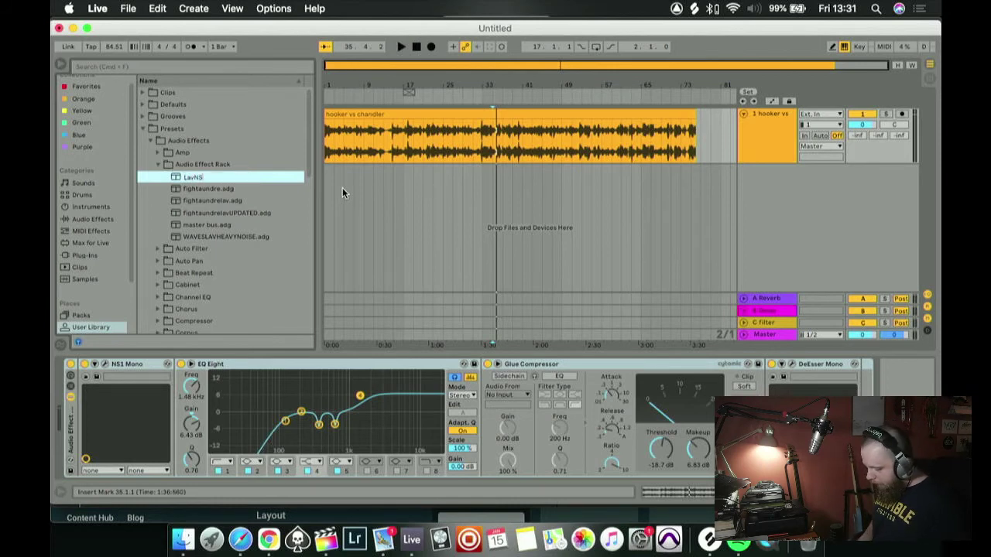
type("1EQ")
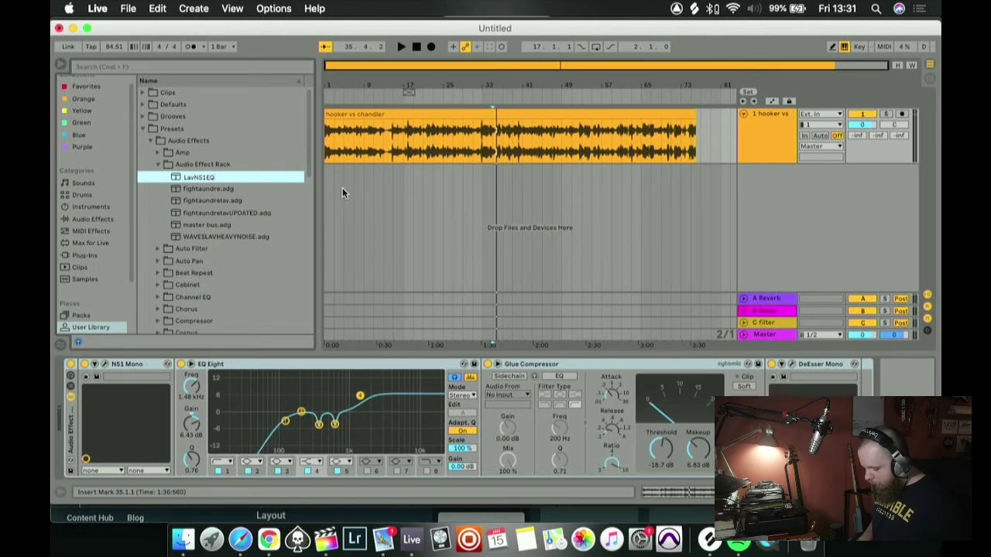
type("Comp")
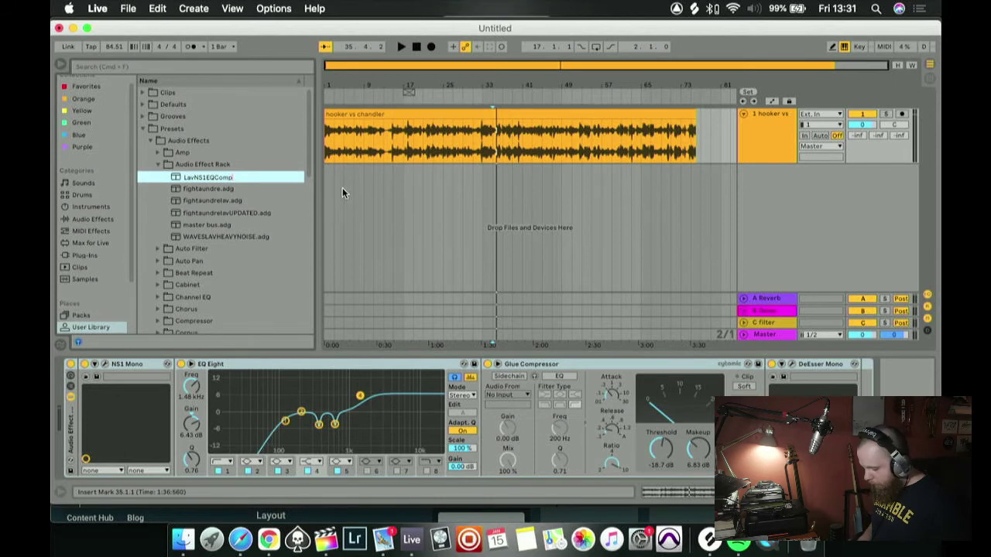
type("Del")
type("s")
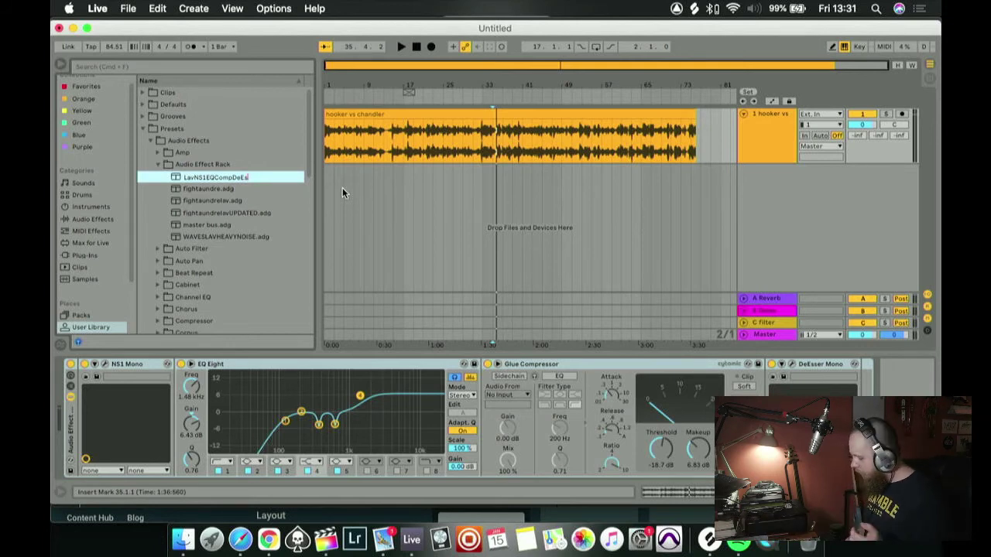
key("Return")
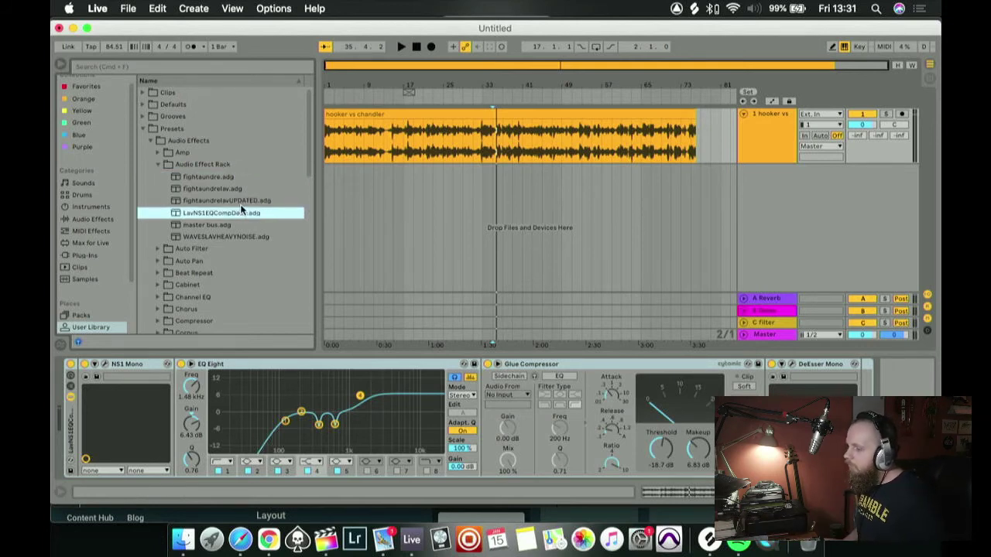
scroll(195, 213, "down", 3)
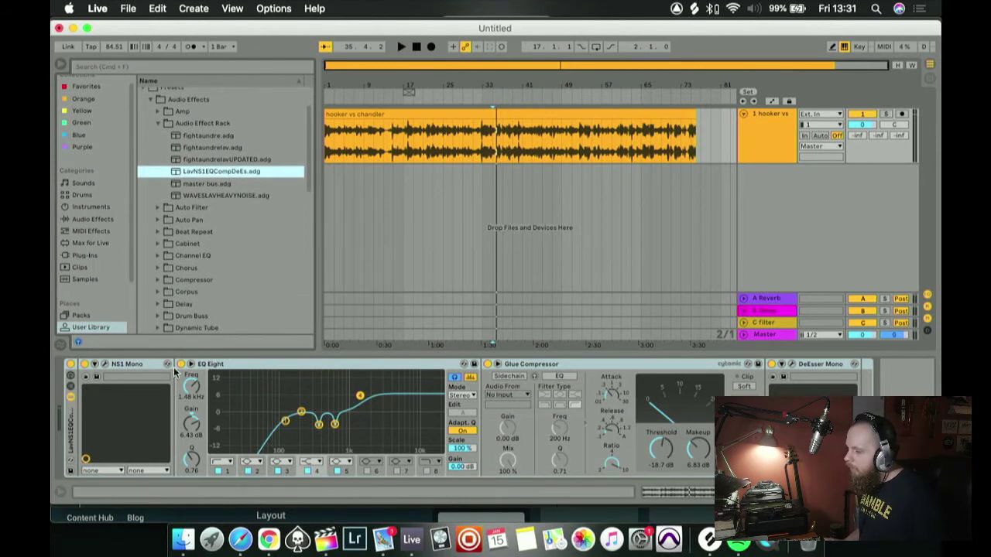
- Delete the effect rack from track 1, briefly play the unprocessed audio, and return the playhead to the start
left_click(144, 365)
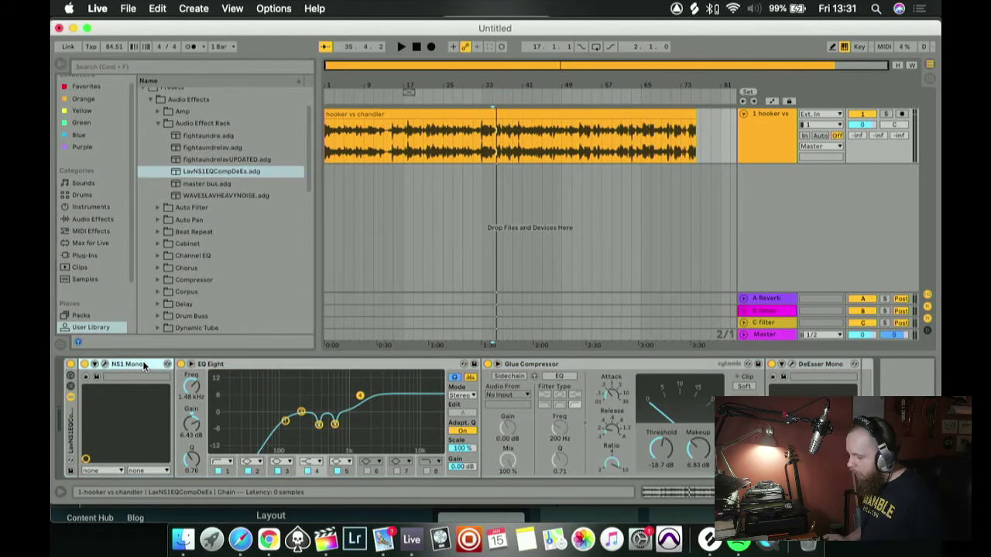
left_click(69, 364)
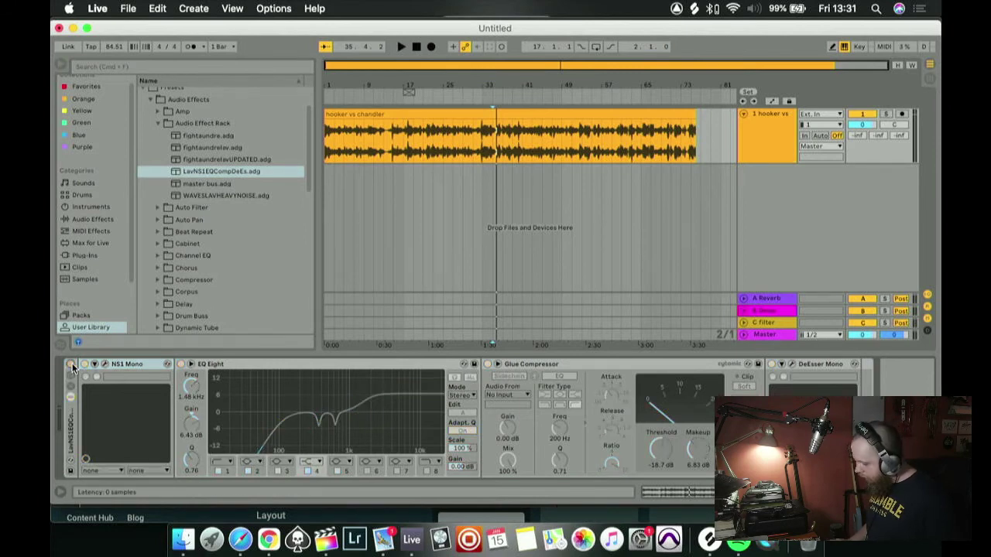
left_click(868, 367)
key("Delete")
key("space")
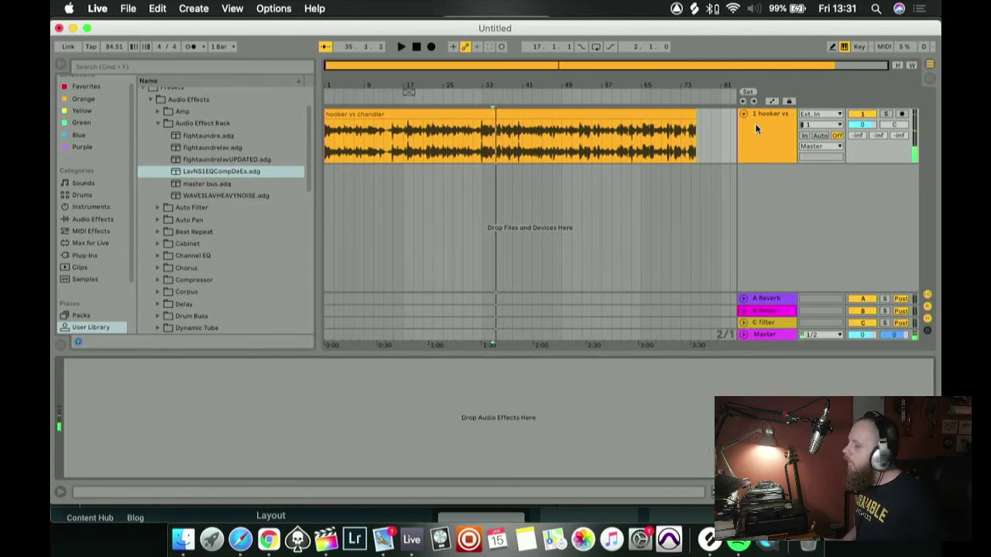
left_click(415, 48)
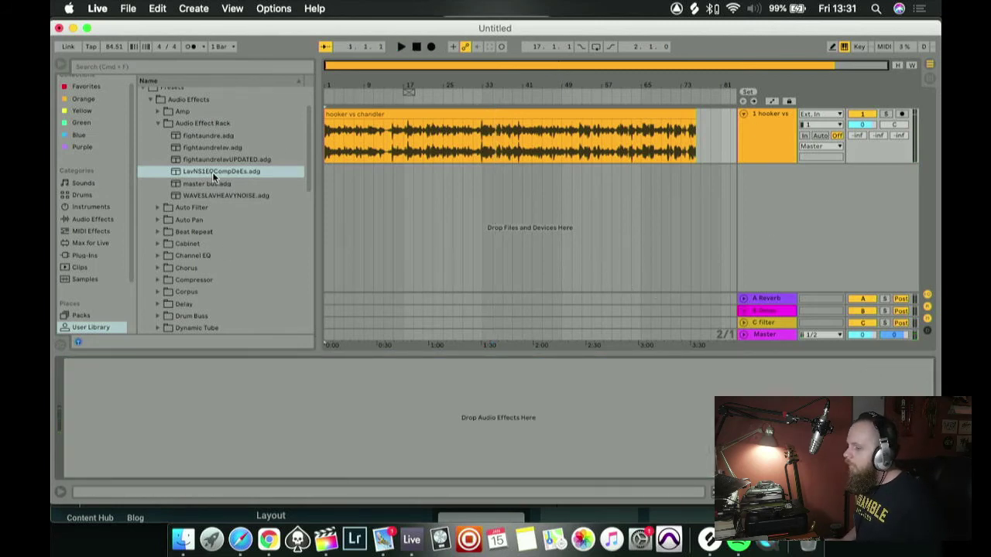
- Load the saved LavNS1EQCompDeEs preset onto track 1, audition it from the start, and close the NS1 and DeEsser plug-in windows
left_click_drag(216, 175, 394, 429)
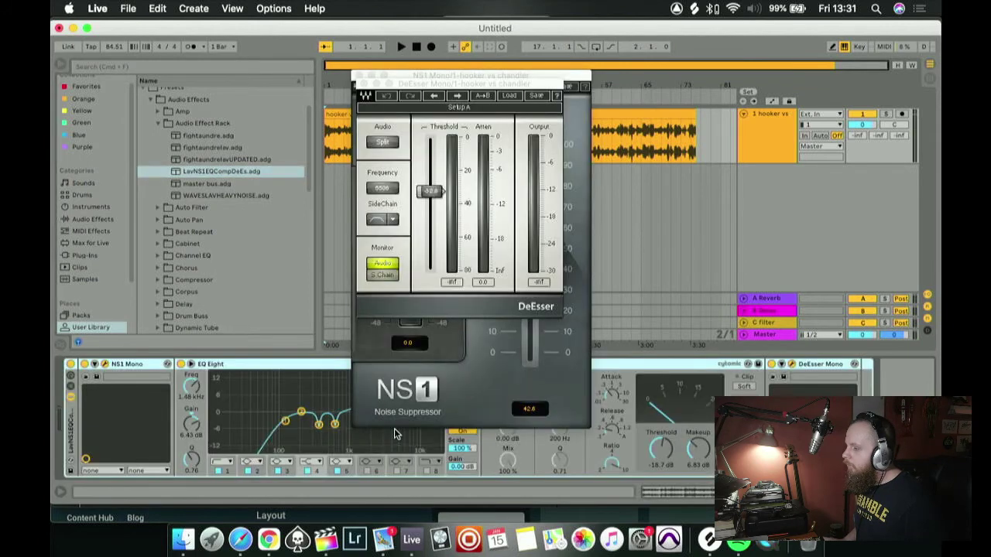
key("space")
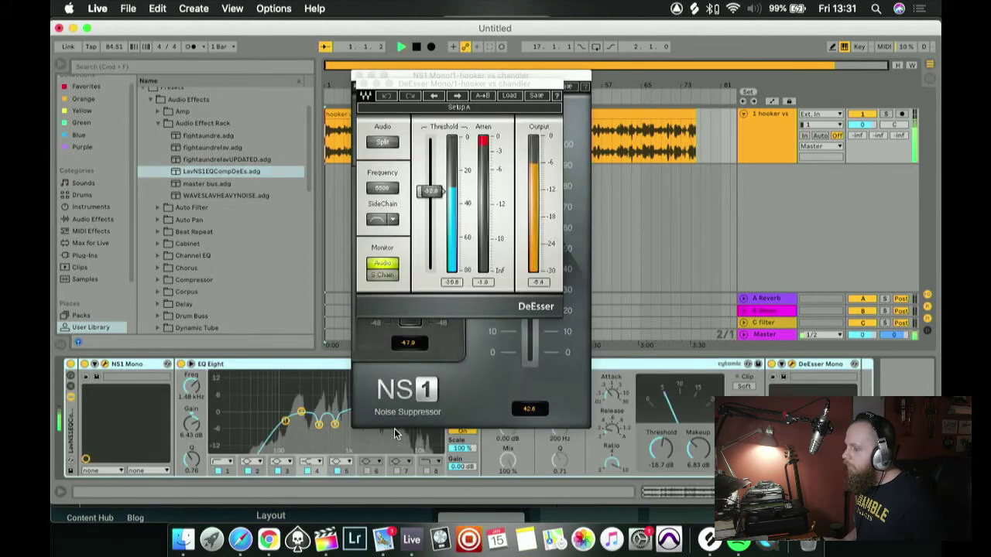
left_click(357, 83)
left_click(357, 75)
key("space")
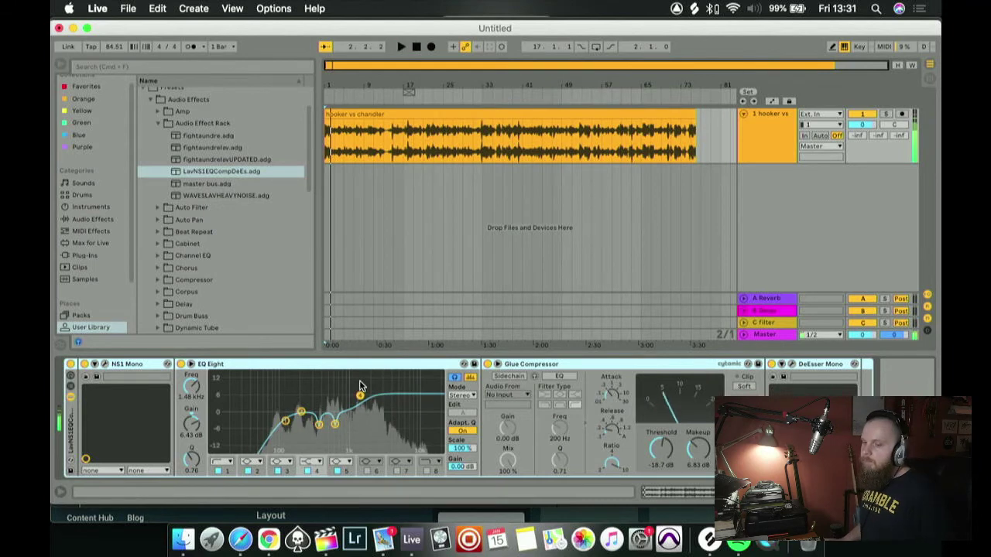
- Compare track 1 with the whole effect rack bypassed and enabled while playing from the start
key("space")
left_click(69, 366)
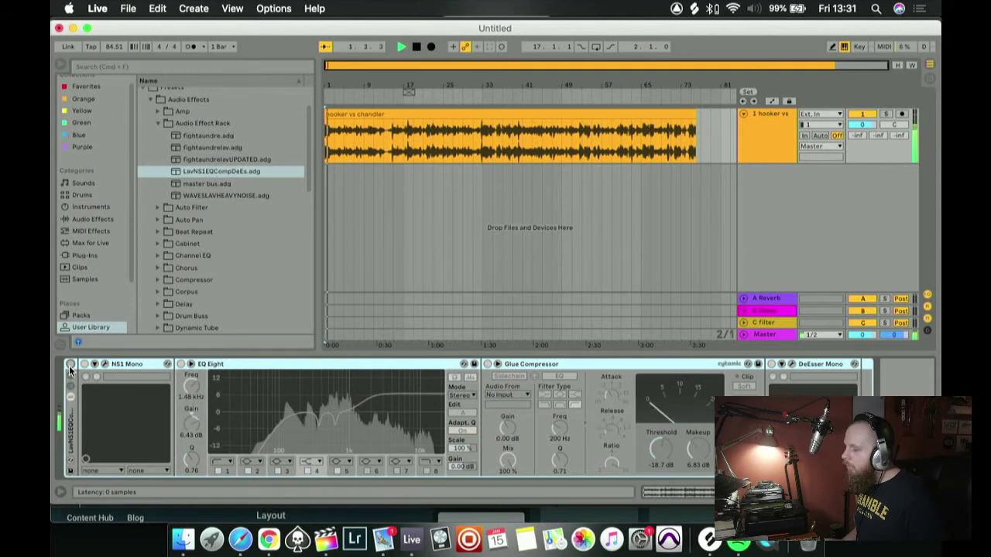
left_click(70, 365)
- While playing from around bar 22, adjust EQ Eight band 4 to about 1.60 kHz and 5.83 dB, and band 2 to 211 Hz and 0.87 dB
left_click(434, 169)
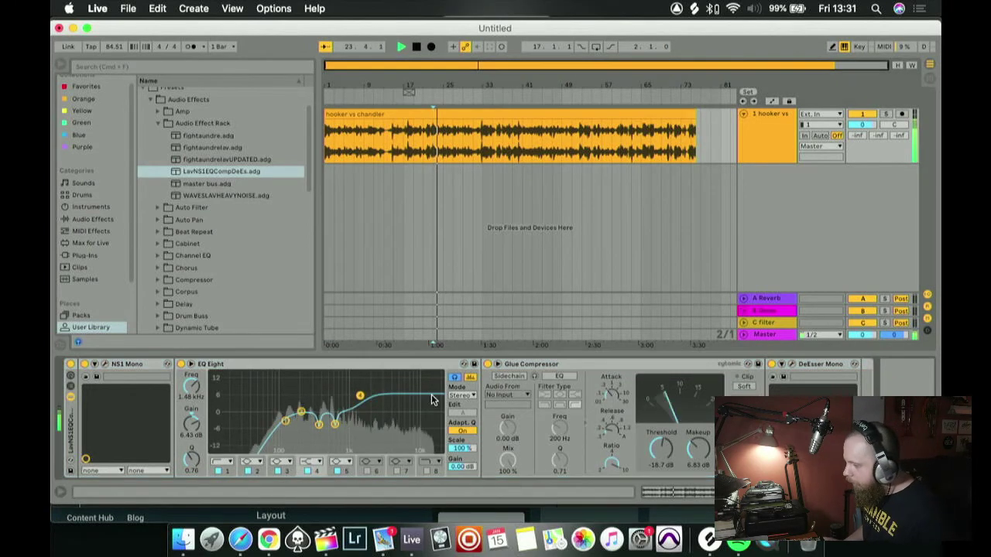
mouse_move(360, 395)
left_mouse_down()
mouse_move(370, 398)
mouse_move(357, 397)
left_mouse_up()
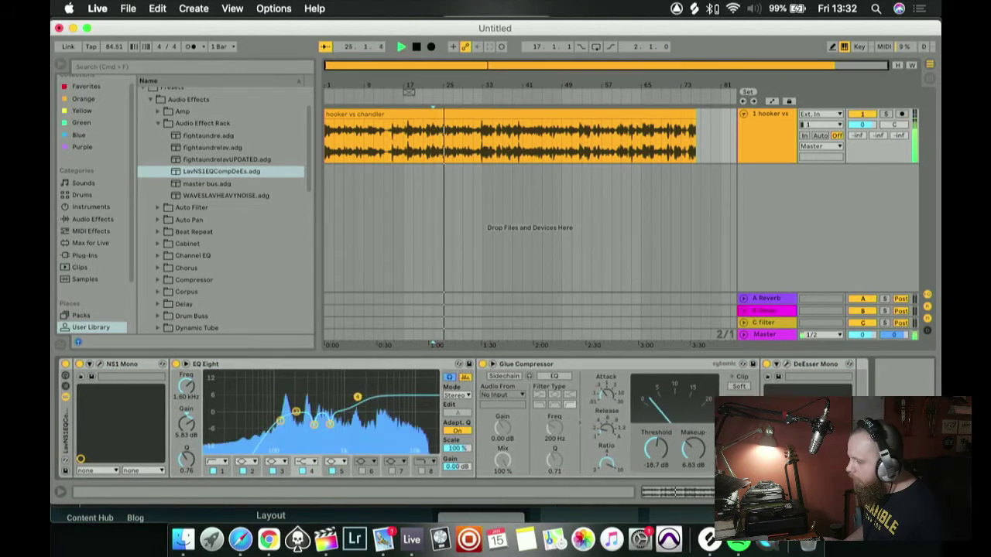
left_click_drag(296, 411, 297, 410)
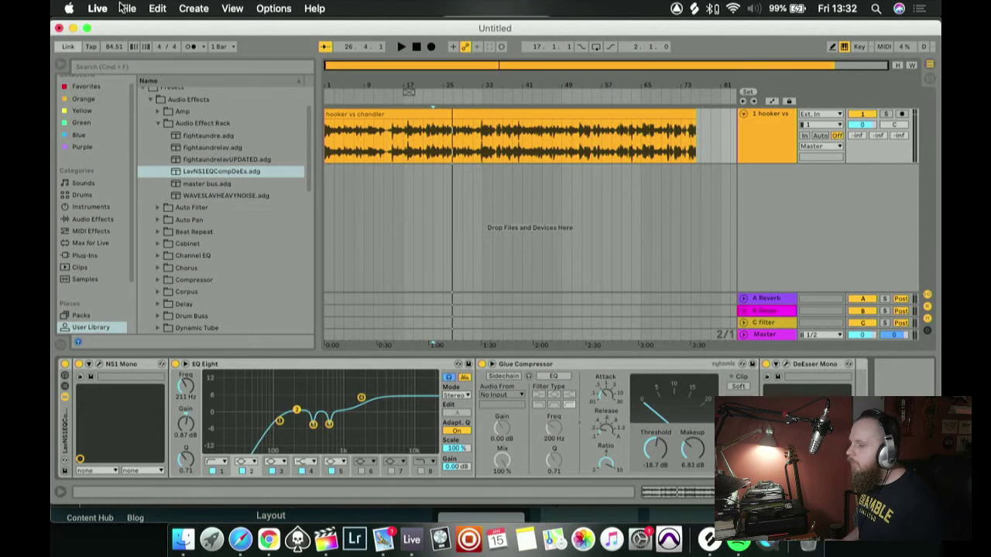
- Export the Master track as a 16-bit, 44100 Hz WAV named audiomaster into the hooker vs chandler folder within fight forum current
left_click(96, 9)
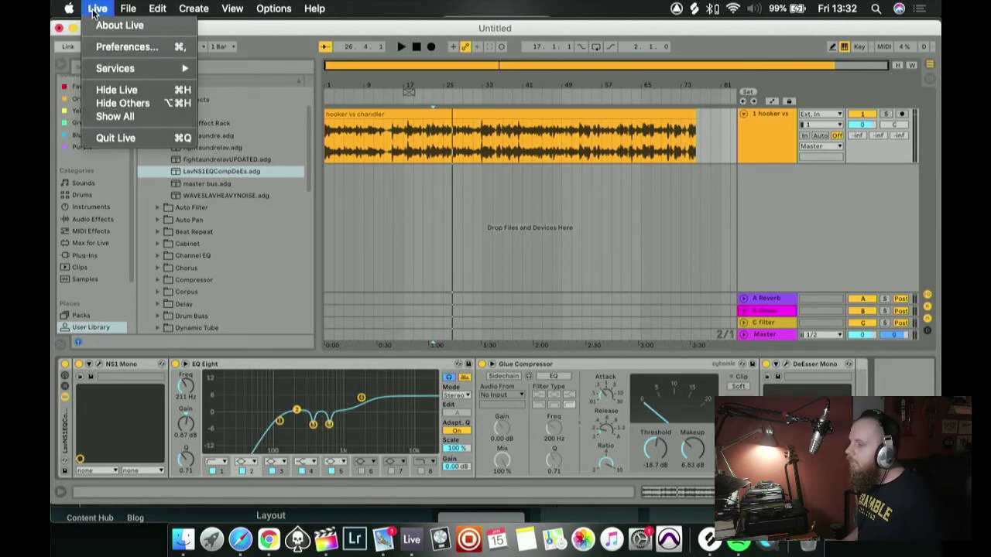
mouse_move(118, 13)
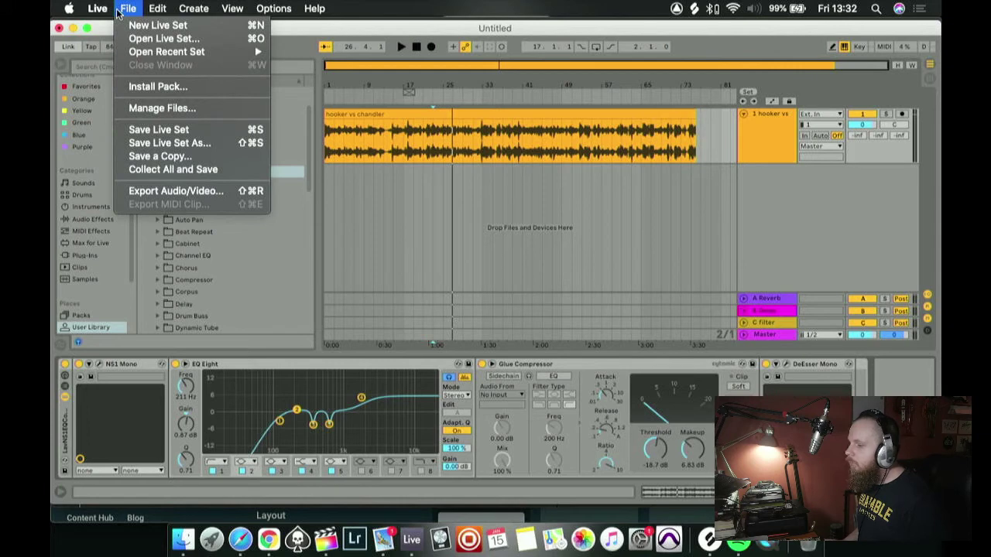
left_click(480, 17)
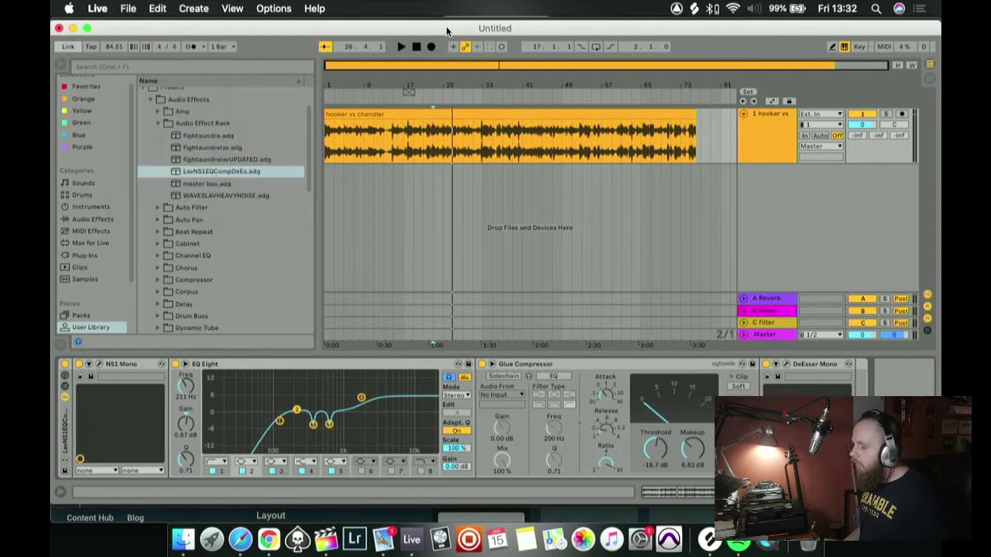
key("super+s")
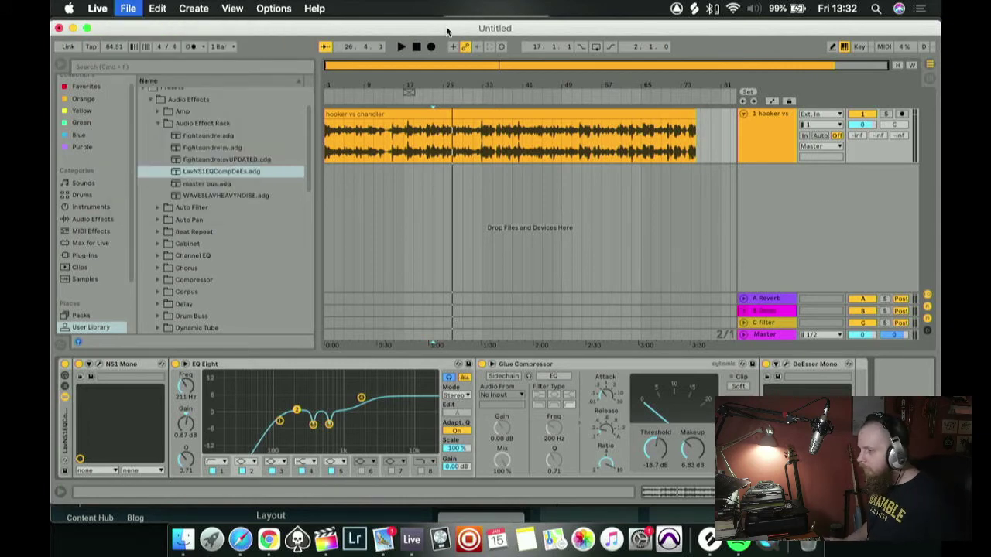
key("shift+super+r")
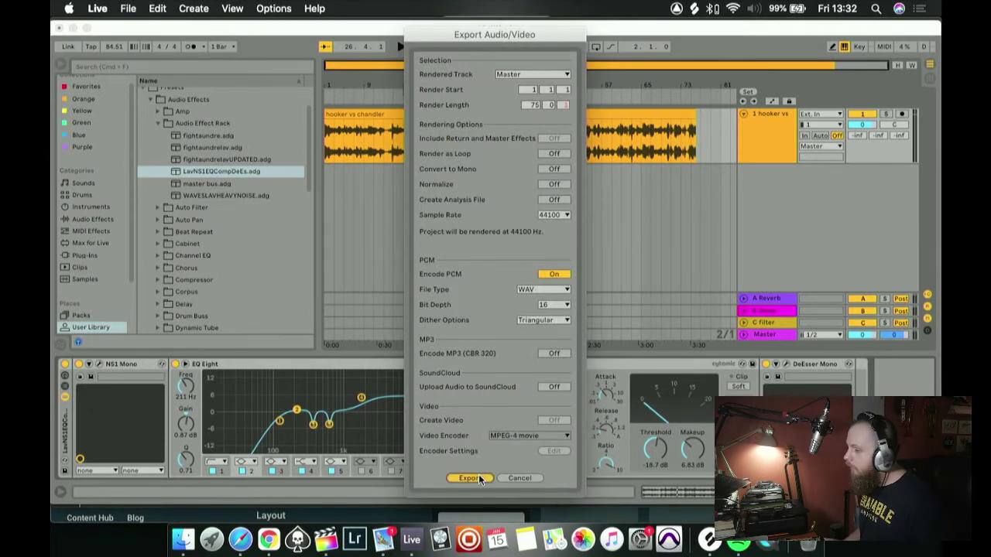
key("Return")
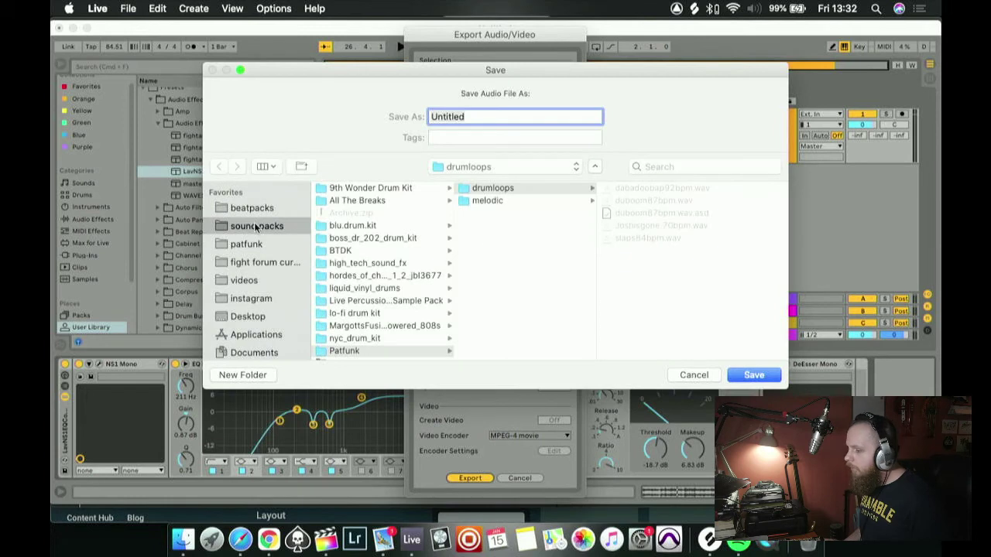
left_click(260, 263)
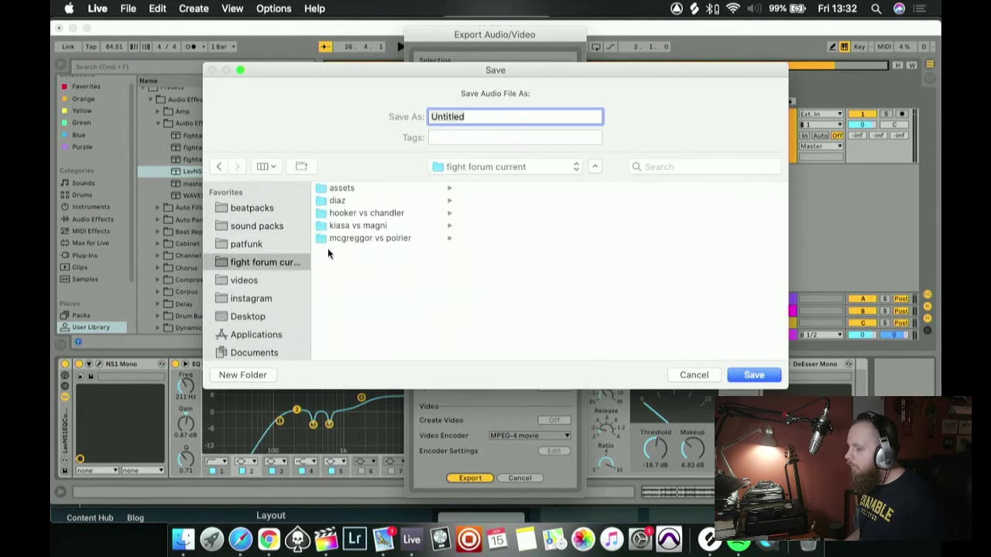
left_click(364, 214)
double_click(501, 118)
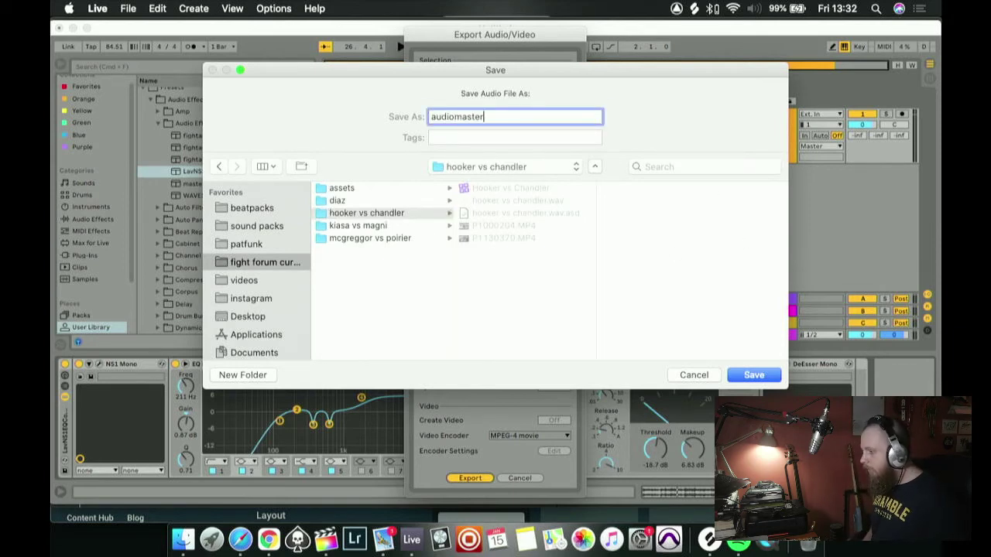
key("Return")
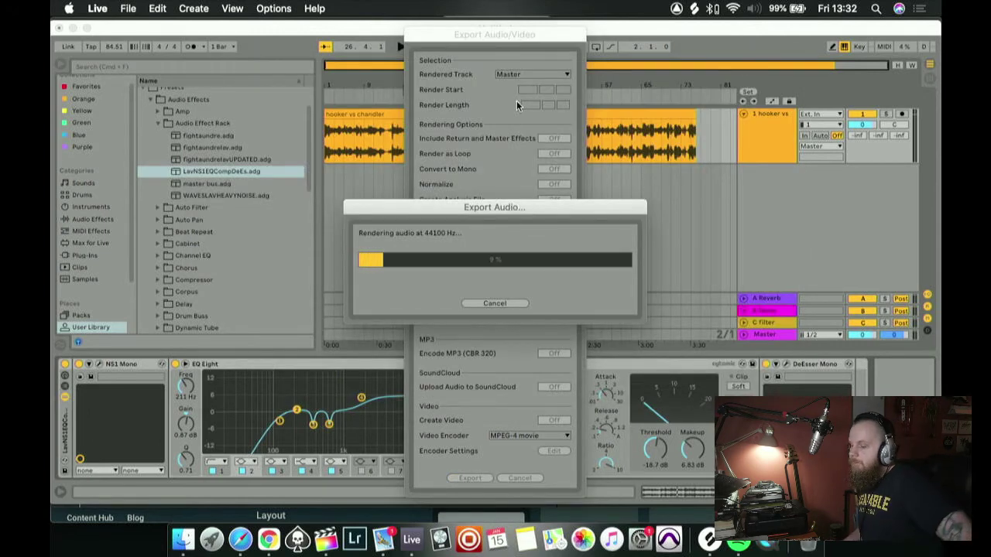
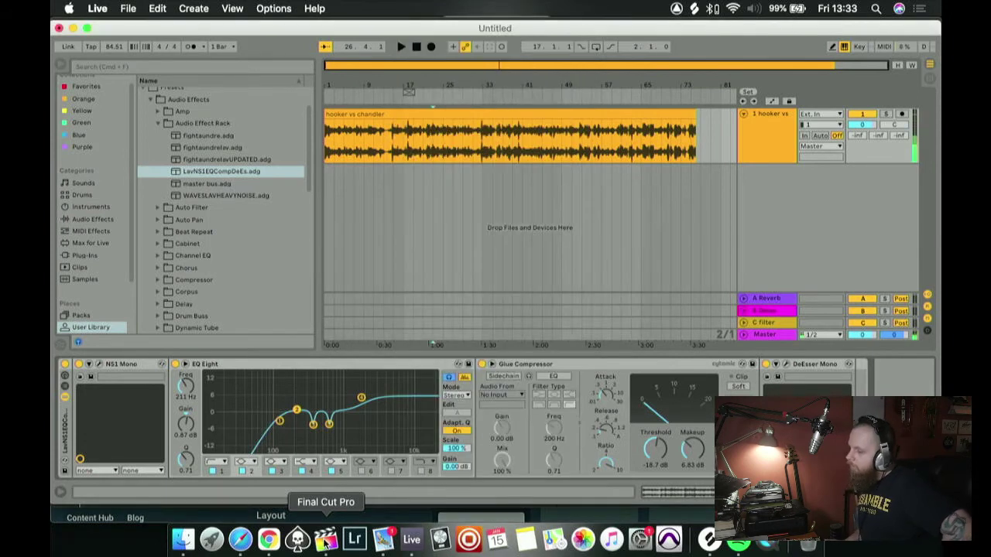
- Switch to the hooker vs chandler project in Final Cut Pro and hide the inspector and effects browser
left_click(246, 544)
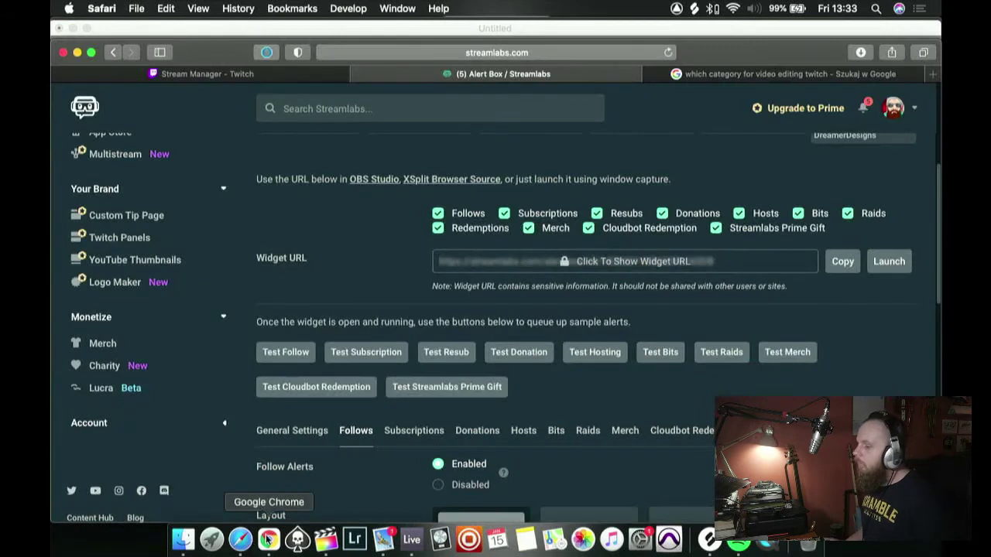
left_click(325, 546)
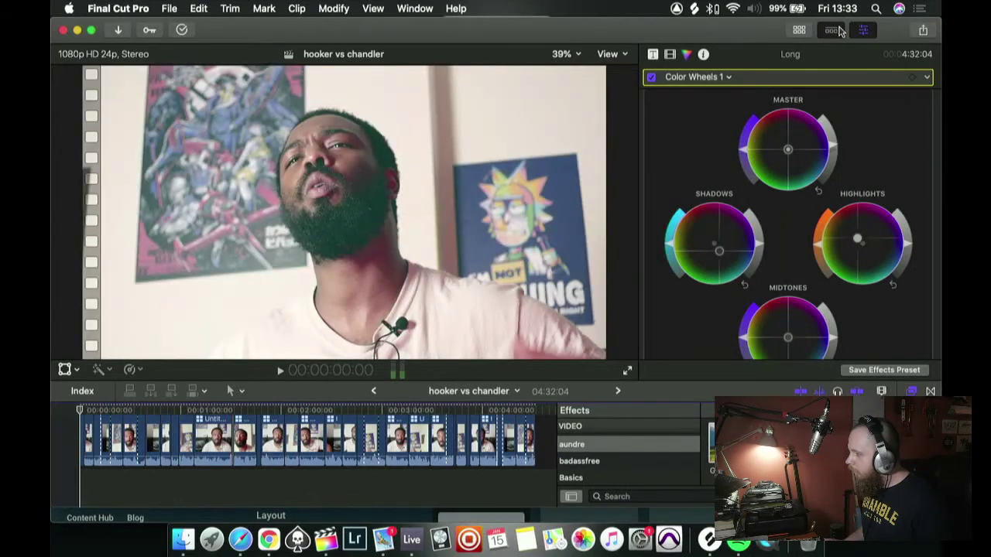
left_click(863, 30)
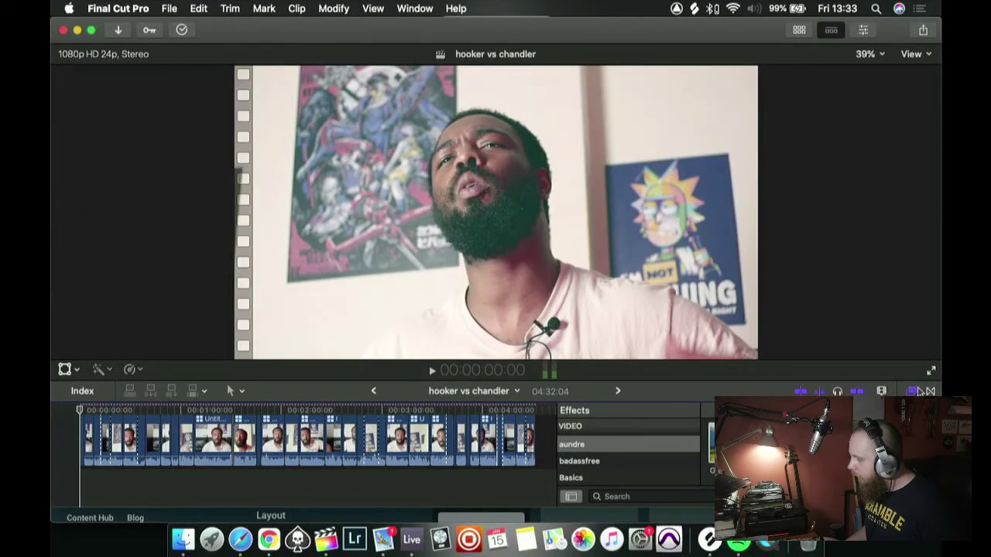
left_click(912, 392)
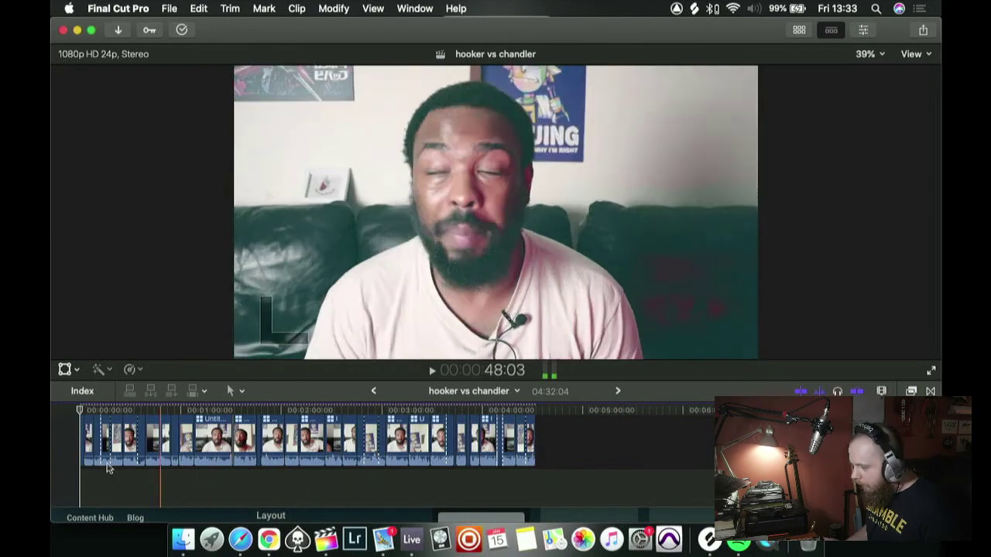
- Try placing audiomaster.wav from the hooker vs chandler folder beneath the timeline clips, and delete it again
left_click(183, 540)
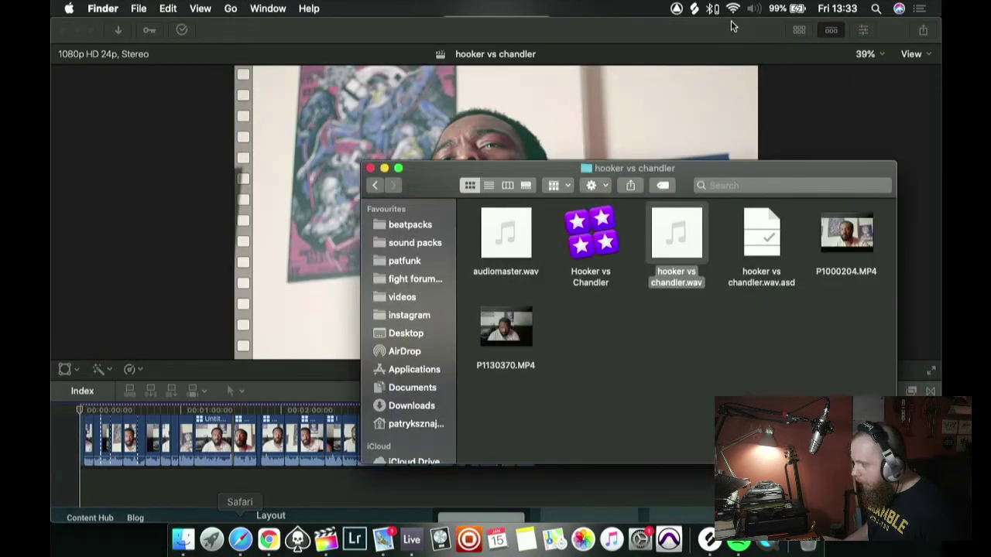
left_click_drag(555, 172, 630, 87)
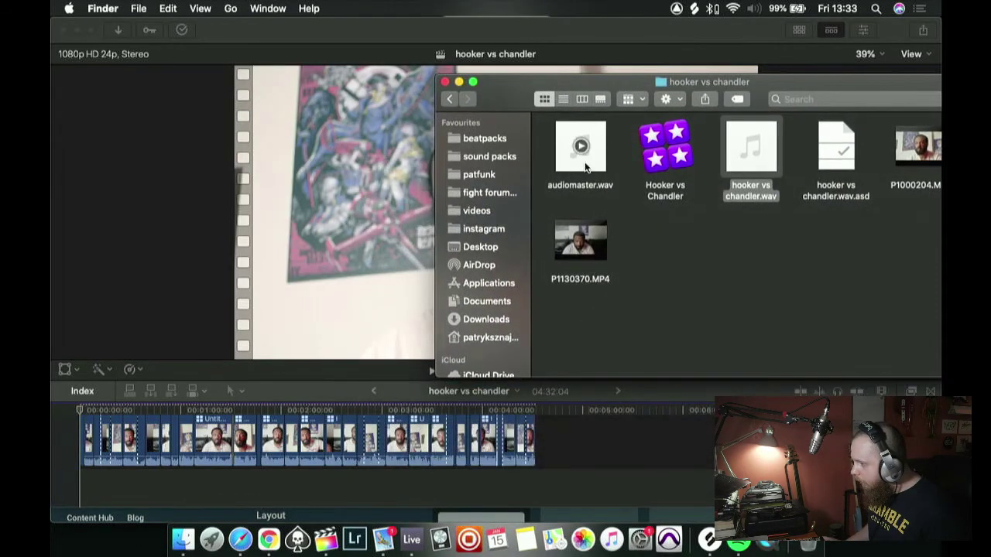
left_click_drag(595, 130, 112, 485)
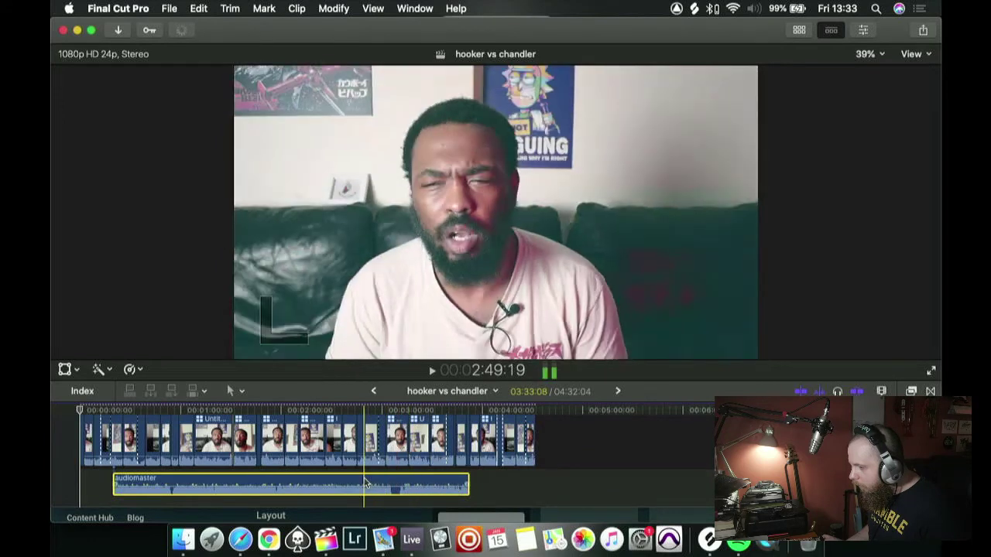
key("Delete")
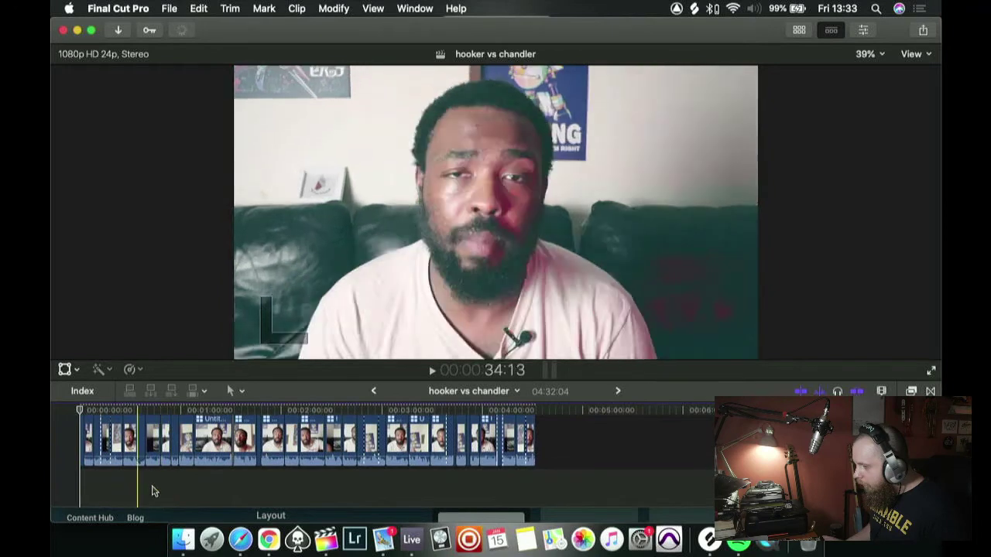
- Switch to Ableton Live, extend the end of the hooker vs chandler clip to about bar 96, and play its ending
left_click(413, 539)
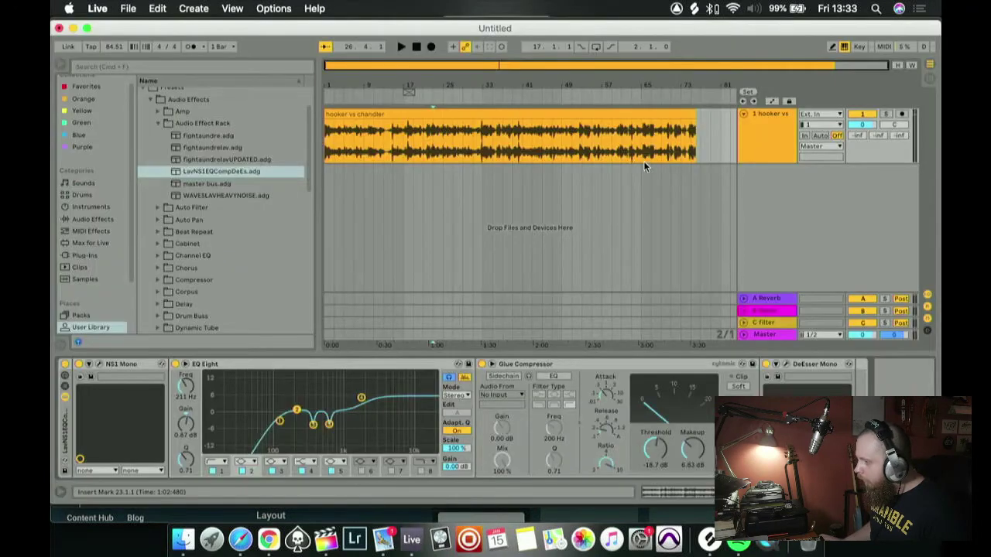
left_click(684, 199)
key("space")
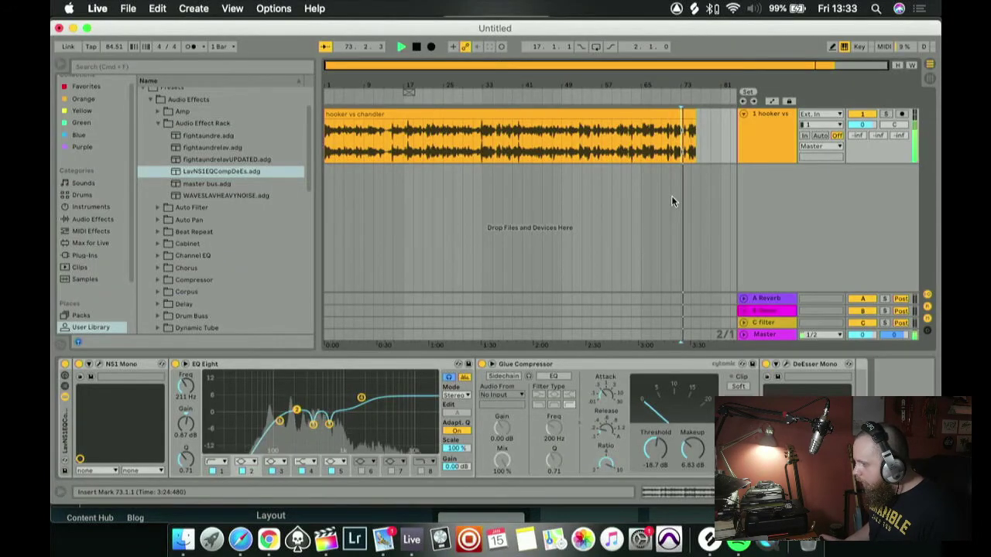
key("super+a")
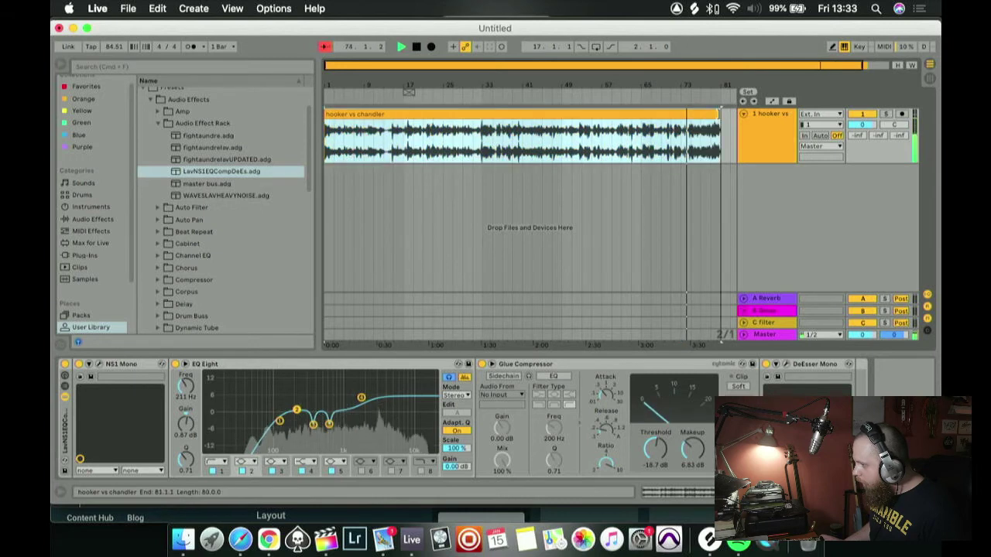
key("z")
key("space")
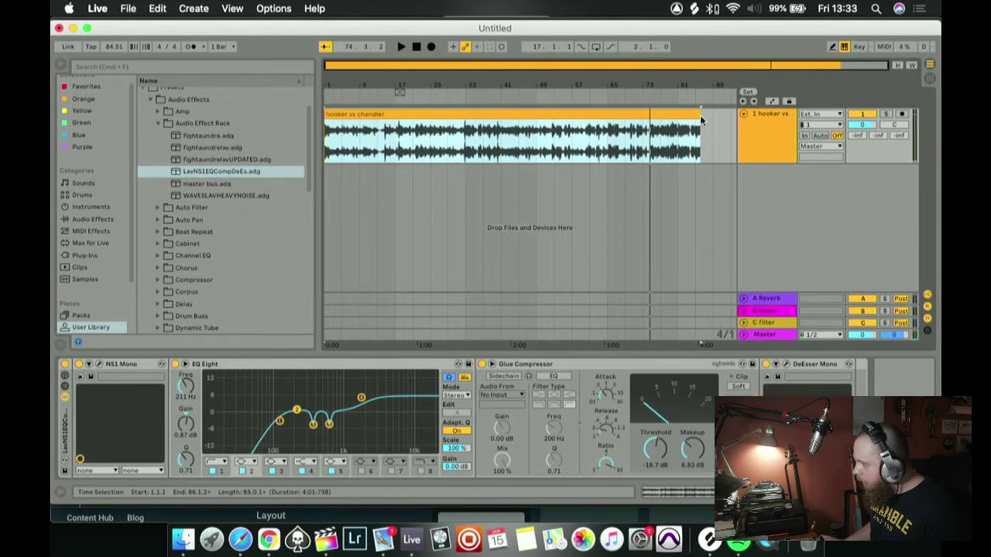
left_click_drag(700, 118, 712, 117)
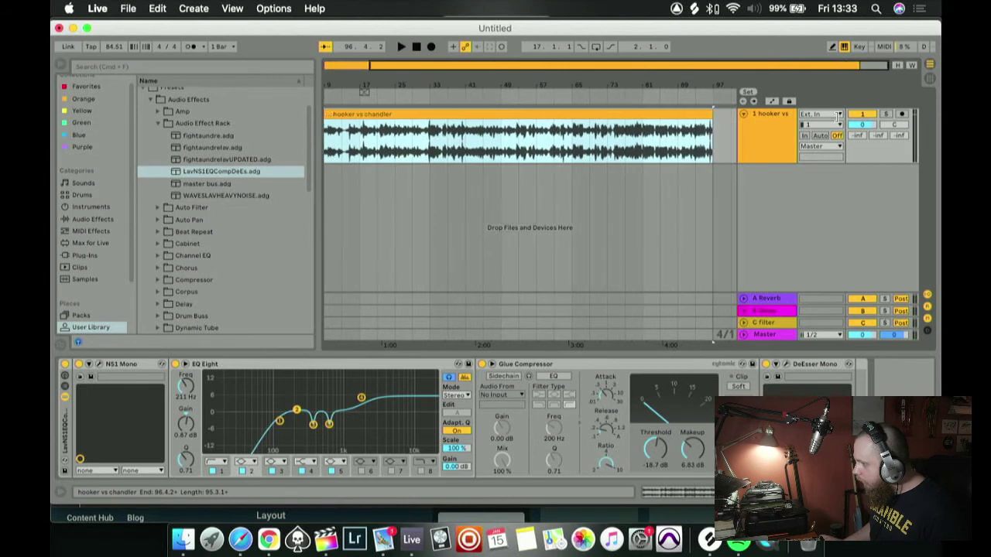
left_click(698, 173)
key("space")
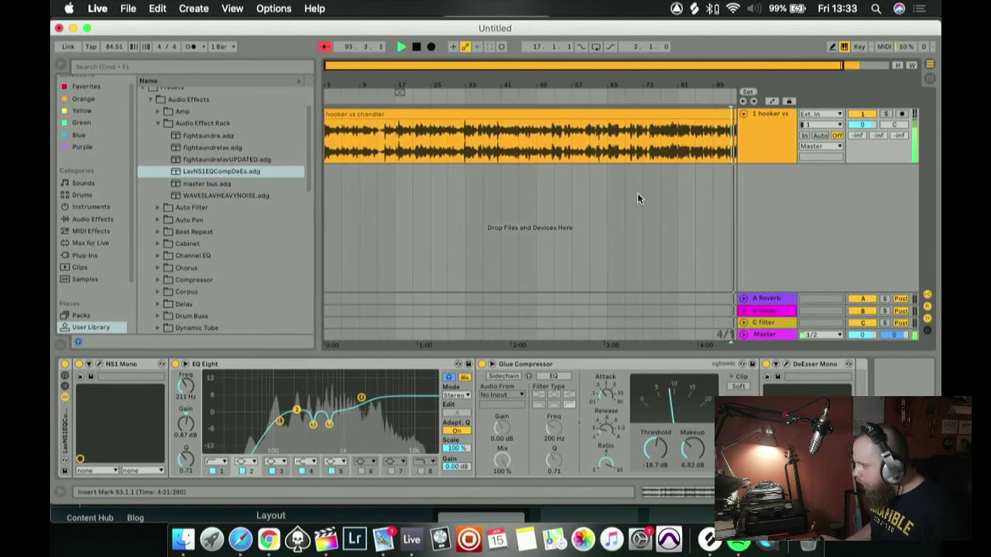
- Re-export the full Master track from bar 1 as a 16-bit, 44100 Hz WAV, overwriting audiomaster in the hooker vs chandler folder
left_click(339, 174)
left_click(416, 47)
left_click(416, 47)
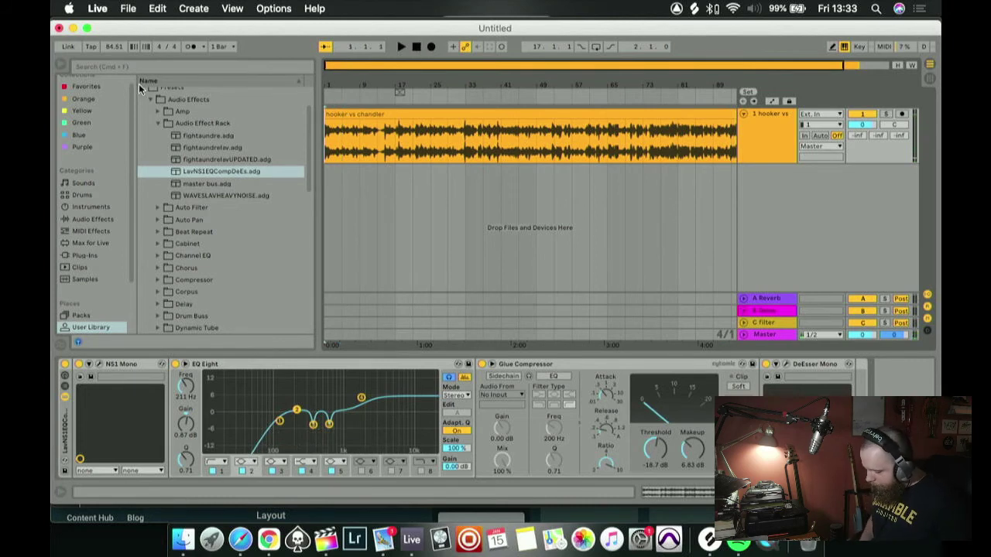
key("super+shift+r")
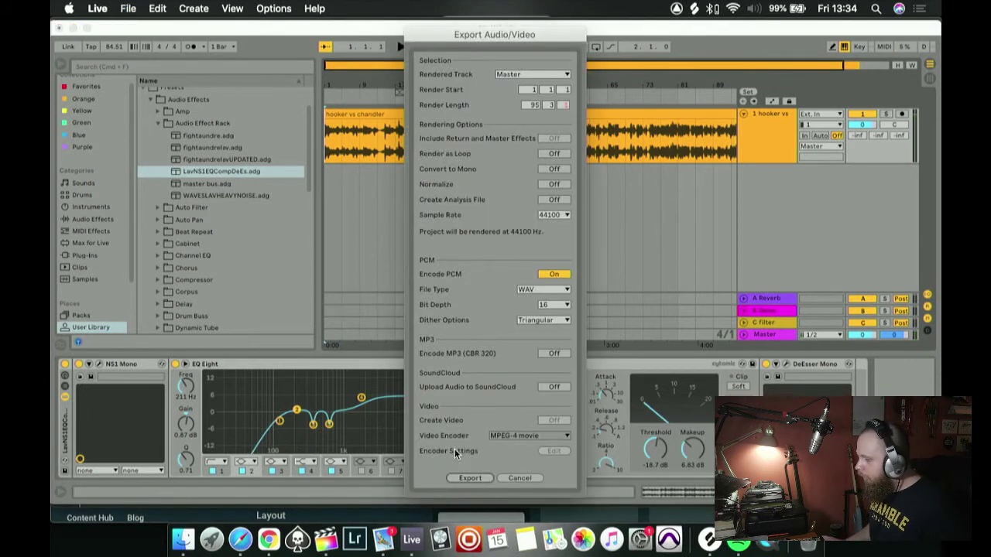
left_click(458, 480)
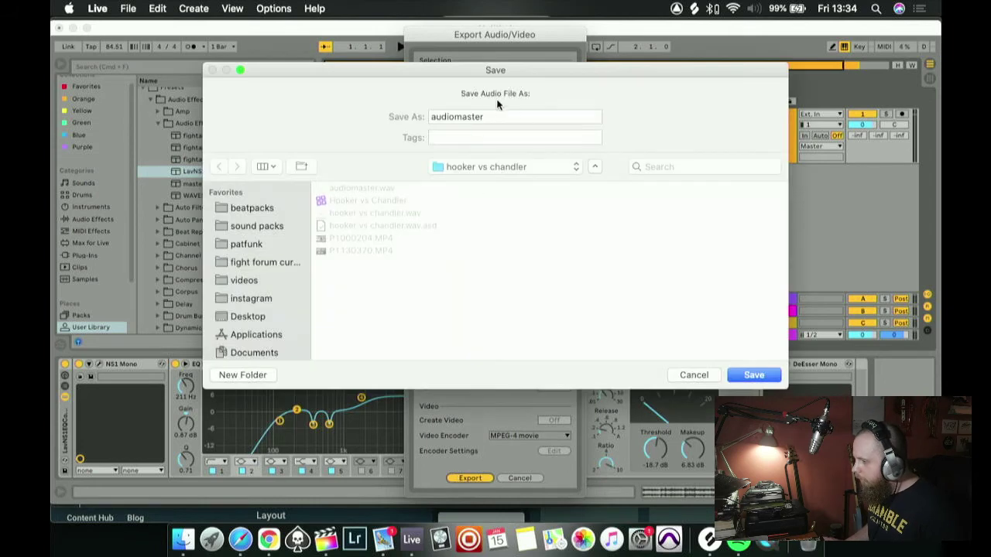
left_click(759, 378)
left_click(594, 162)
- Switch to Final Cut Pro and attach the re-exported audiomaster.wav beneath the video clips at the very start of the timeline
left_click(326, 540)
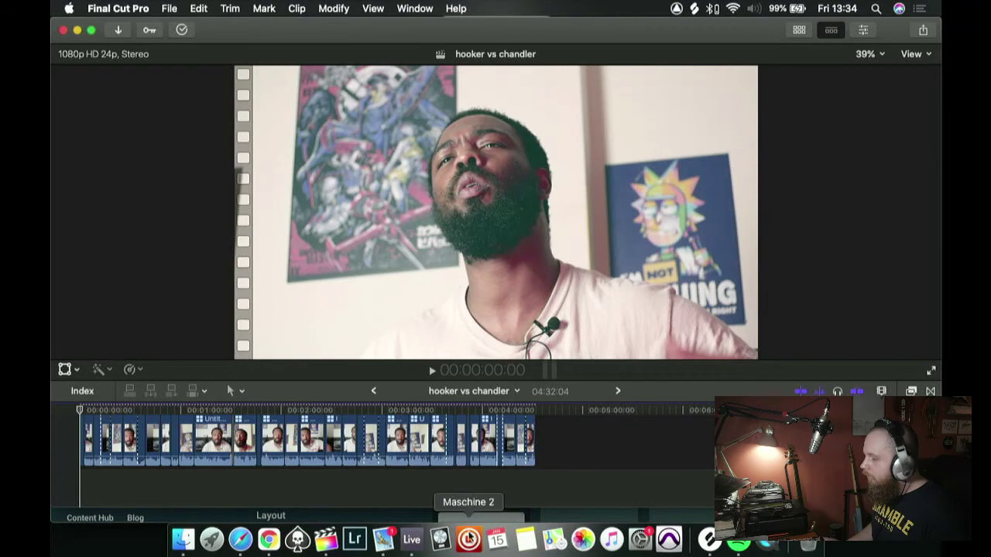
left_click(411, 540)
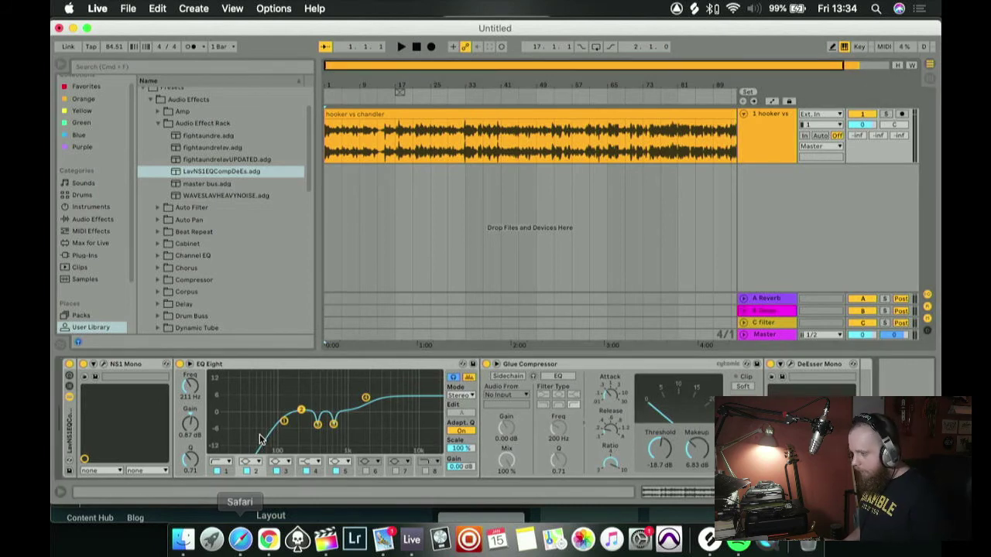
left_click(326, 540)
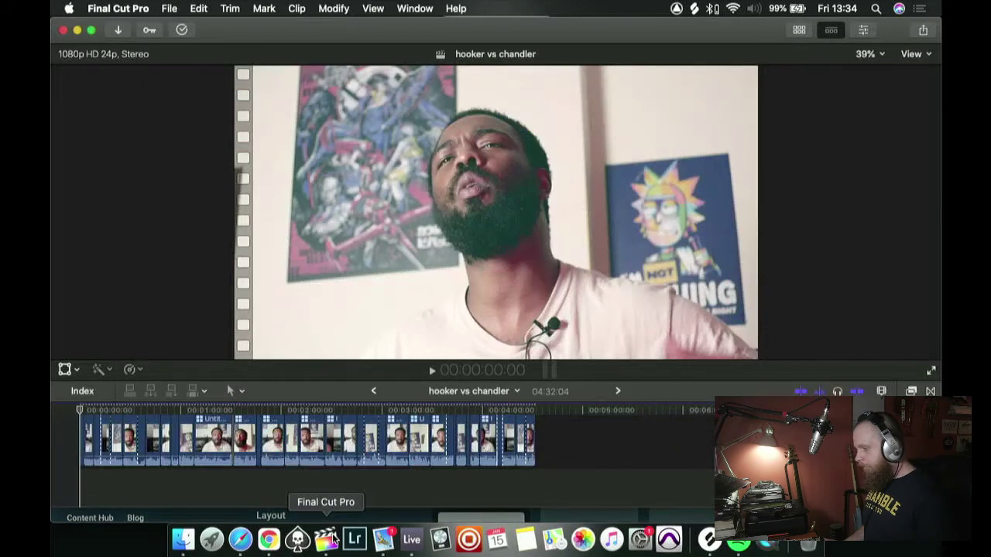
left_click(181, 541)
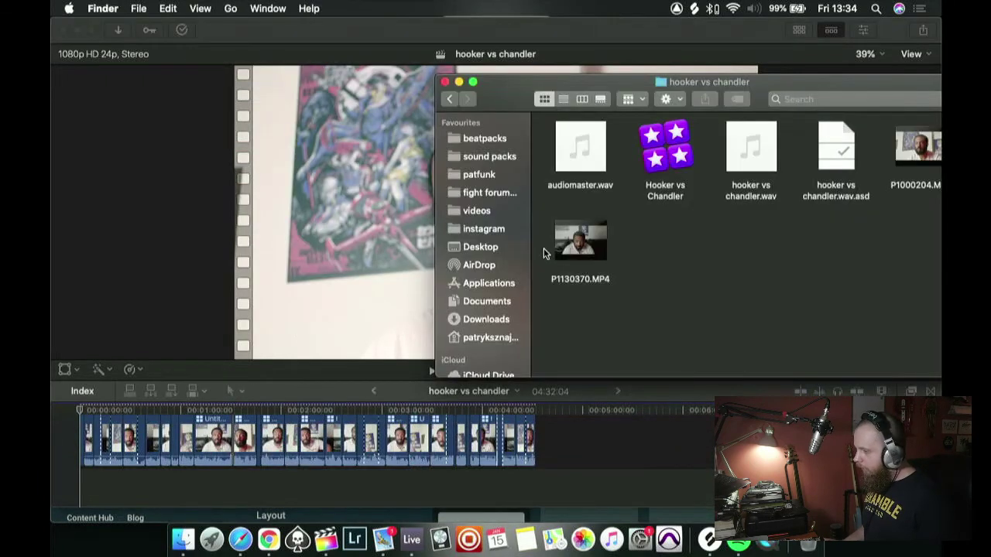
left_click_drag(582, 139, 76, 493)
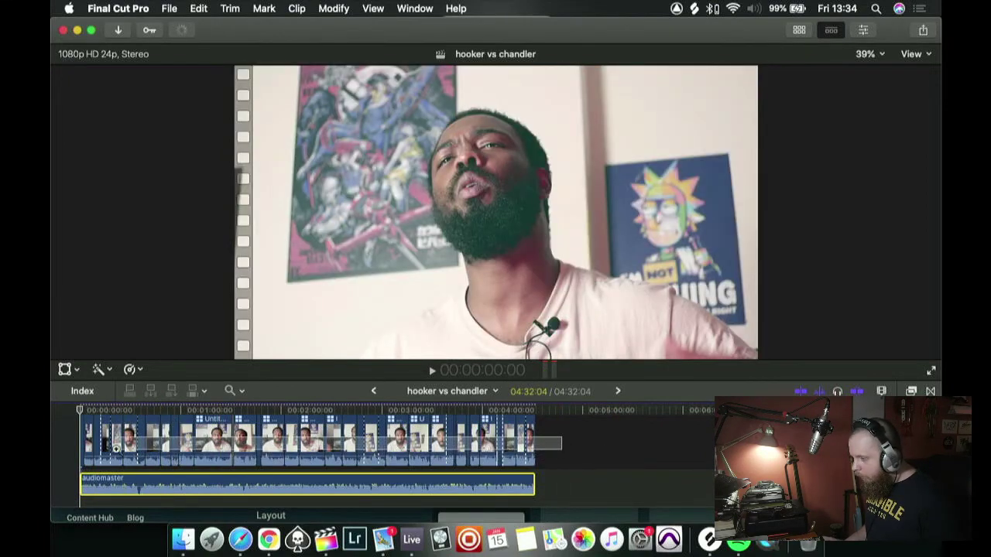
- Turn the audio of the multicam clip starting around 1:08 all the way down and copy that clip
key("super+equal")
scroll(124, 453, "left", 2)
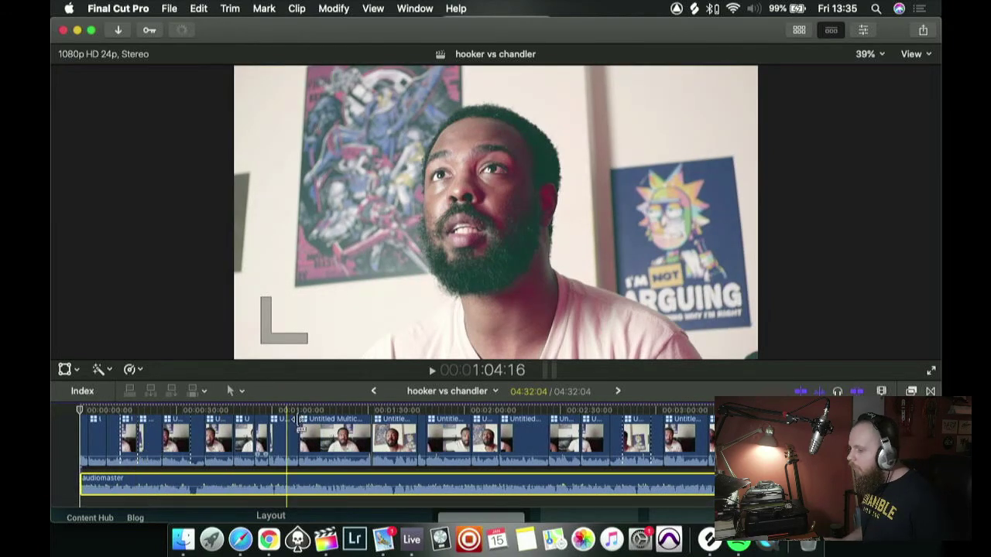
left_click_drag(331, 461, 326, 473)
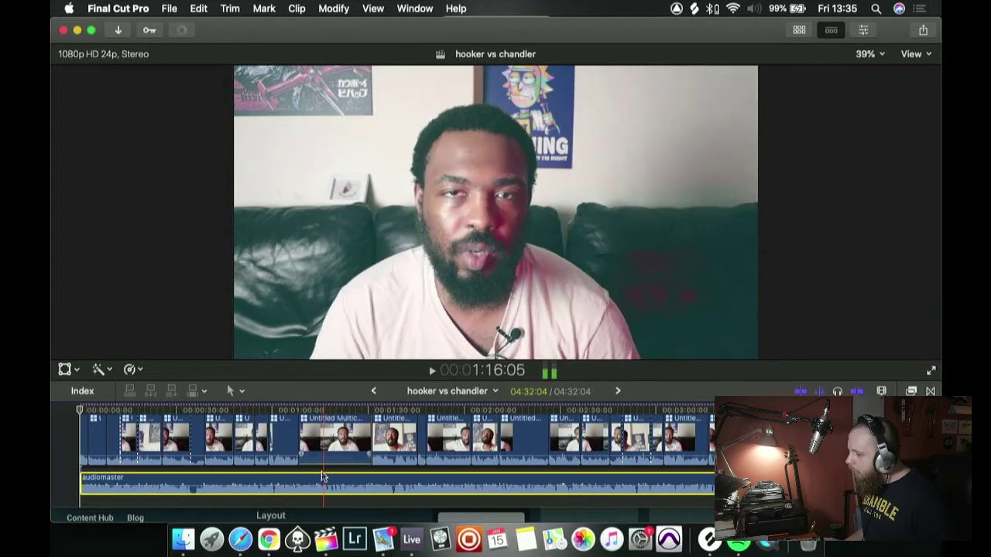
right_click(333, 440)
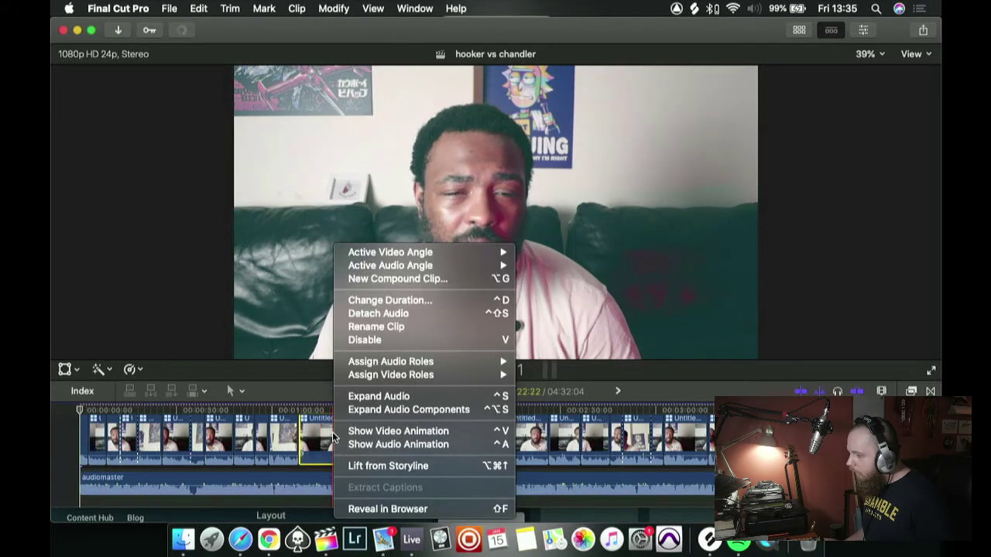
left_click(322, 433)
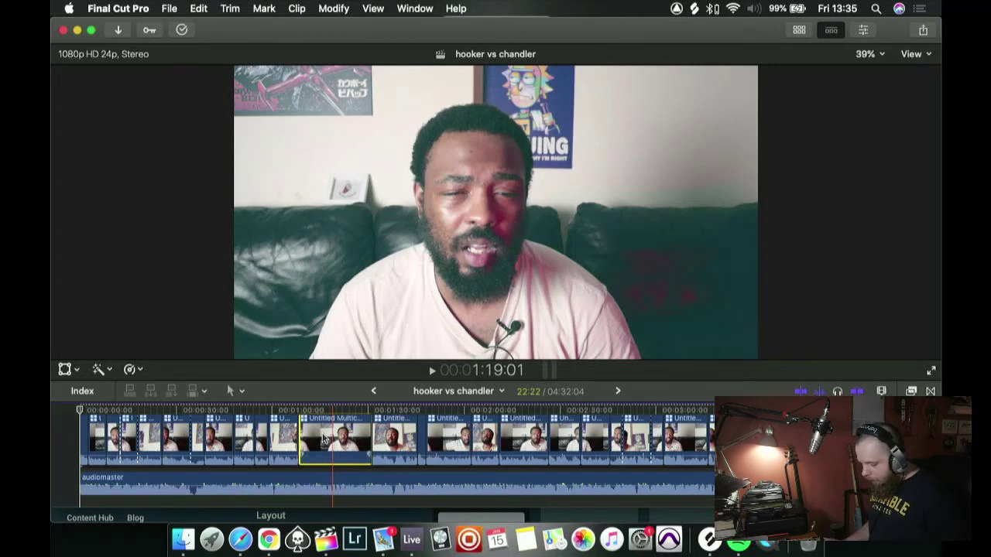
- Paste only the copied Volume attribute onto all timeline clips except audiomaster
key("super+a")
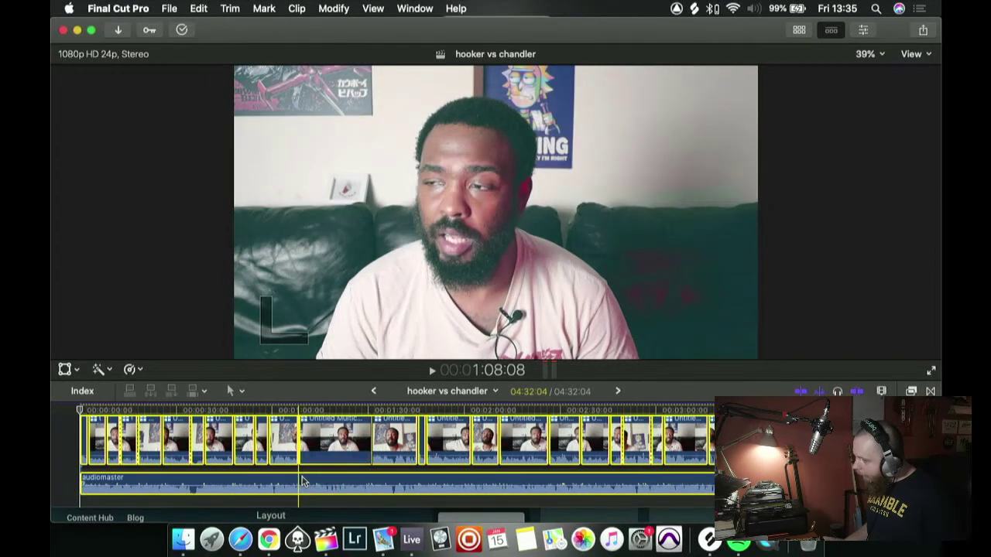
left_click(302, 481, "super")
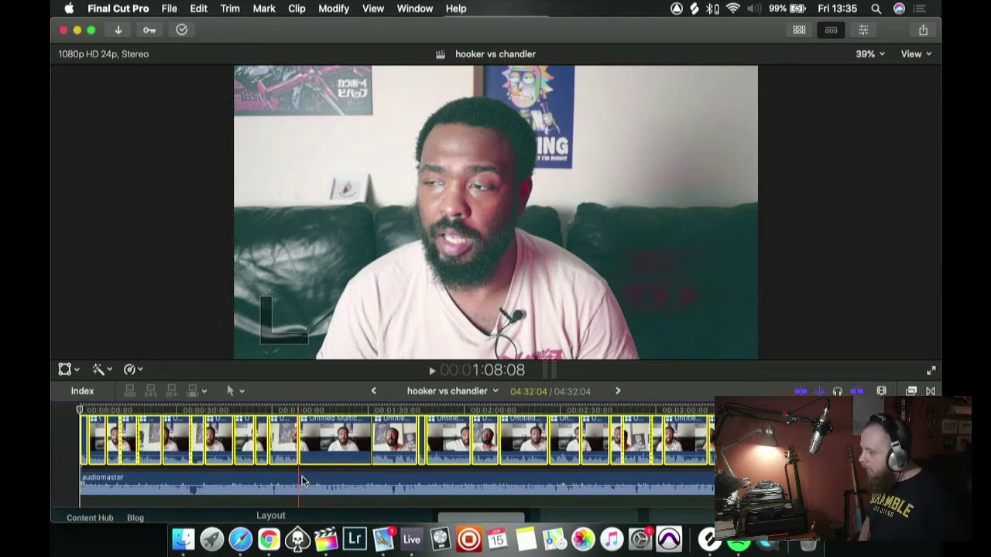
key("super+shift+v")
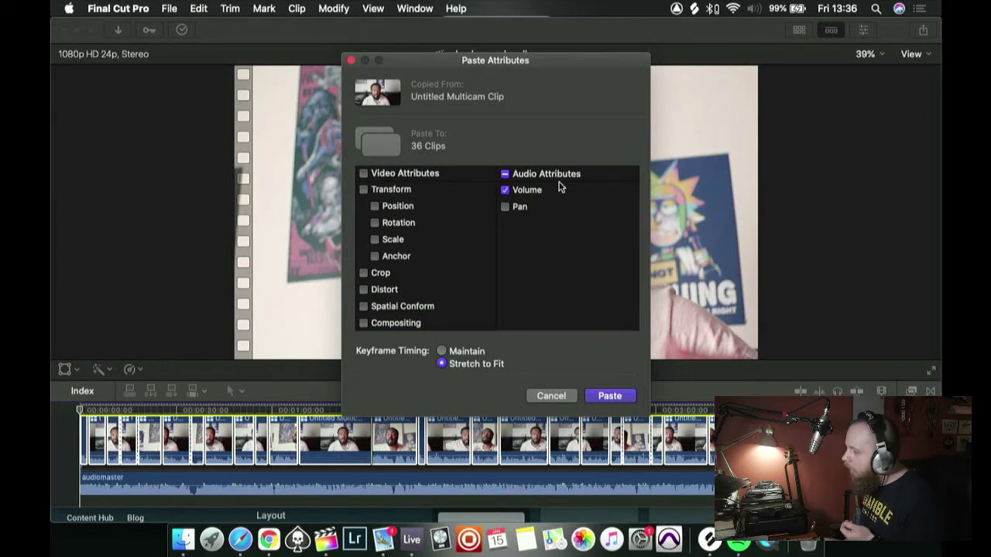
left_click(609, 397)
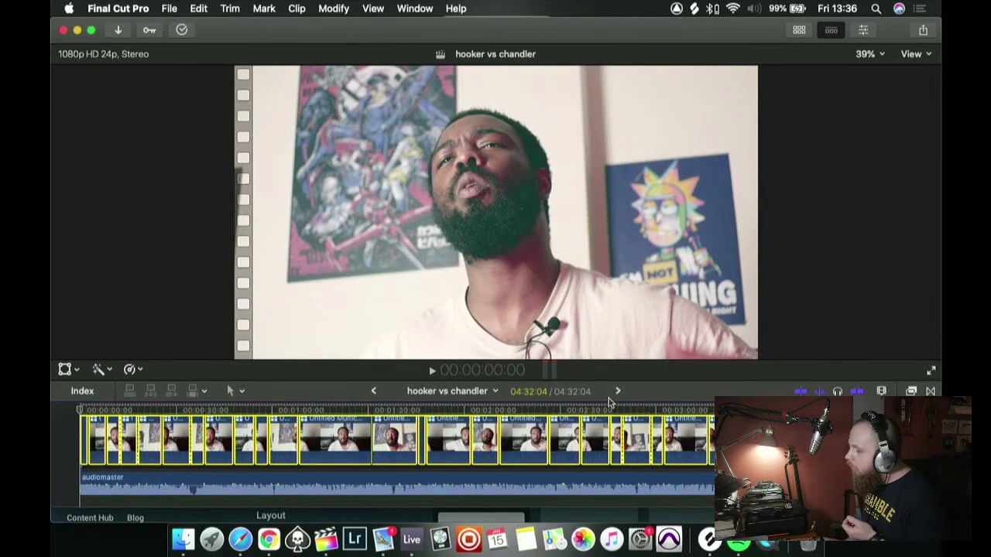
- Play the project from the start to check the audiomaster track against the muted video clips
scroll(83, 425, "up", 2)
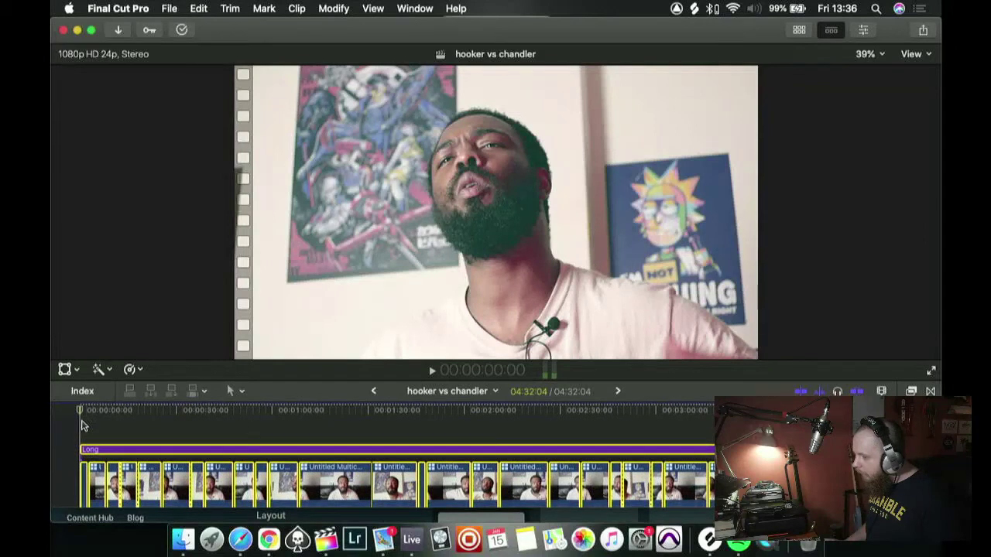
key("space")
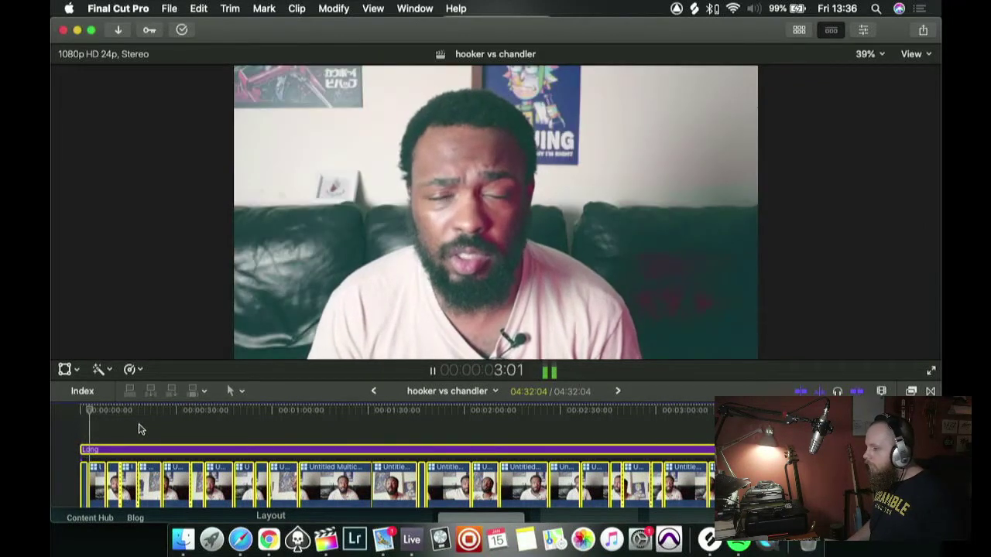
scroll(140, 428, "down", 2)
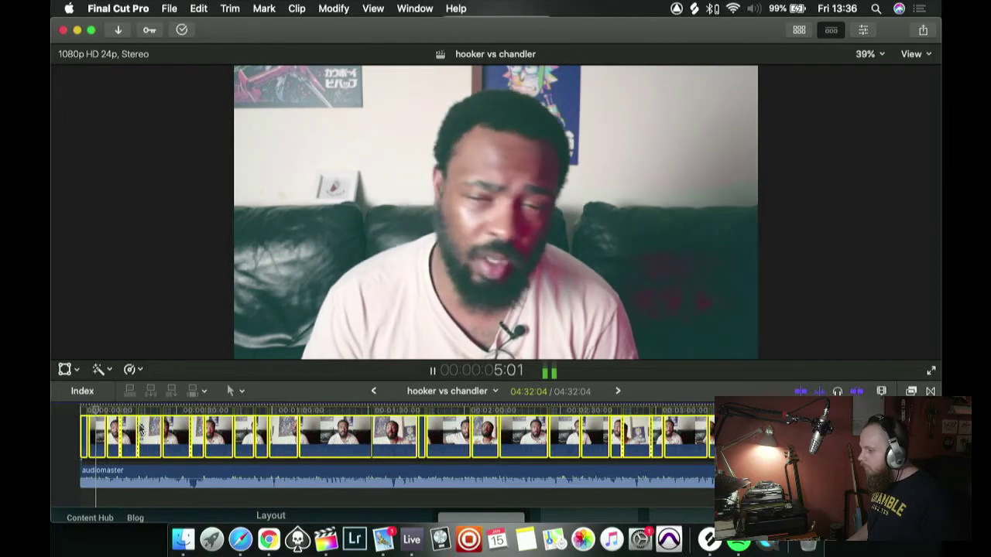
key("space")
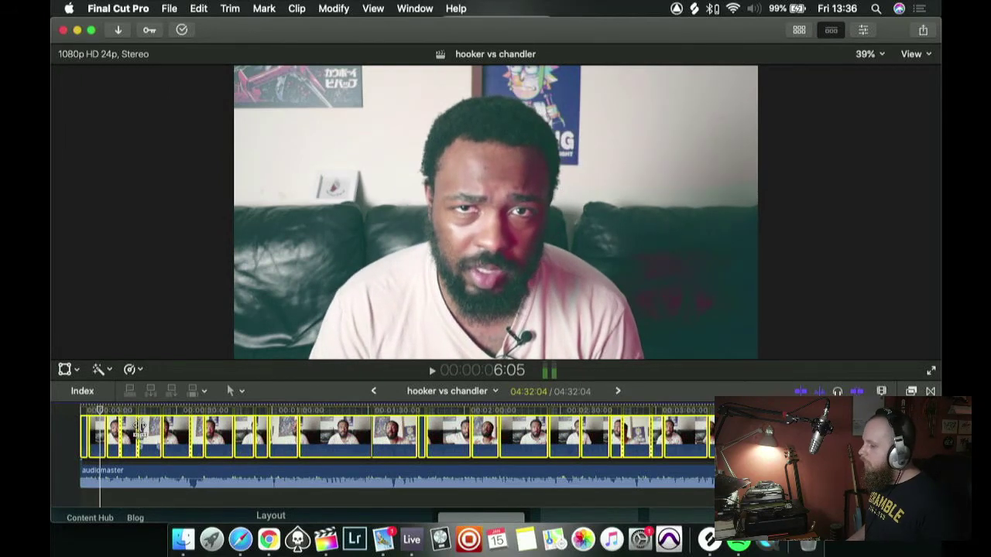
key("space")
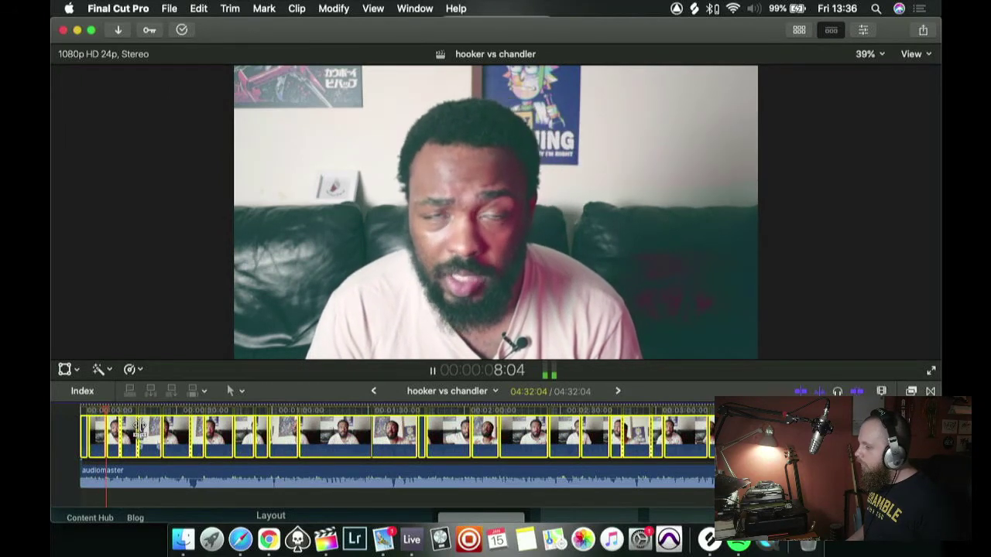
key("ctrl+alt+Up")
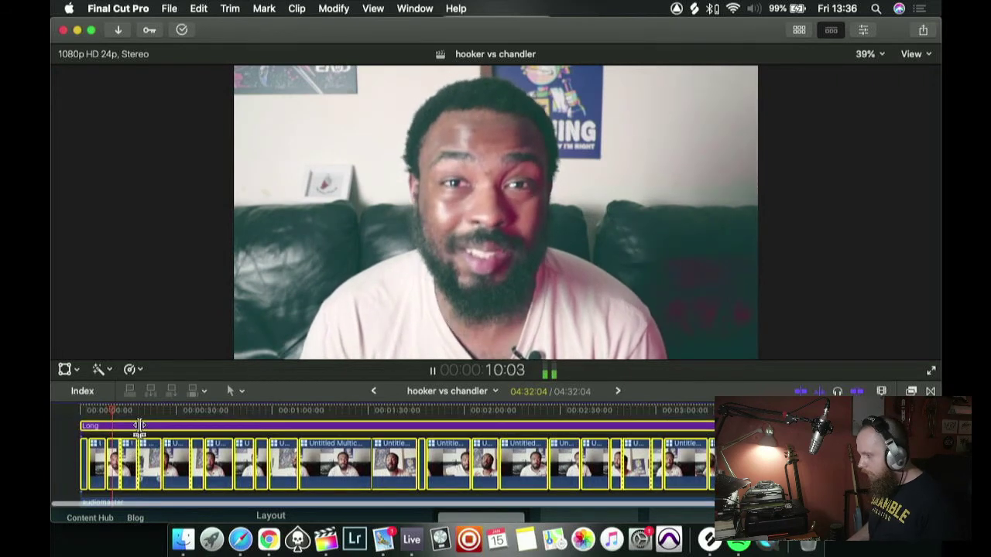
key("space")
key("space")
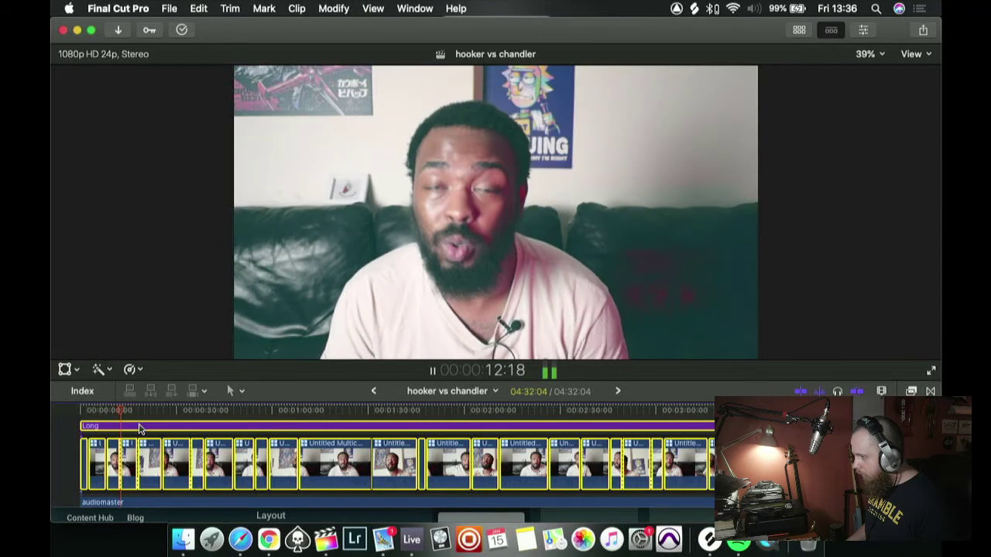
key("space")
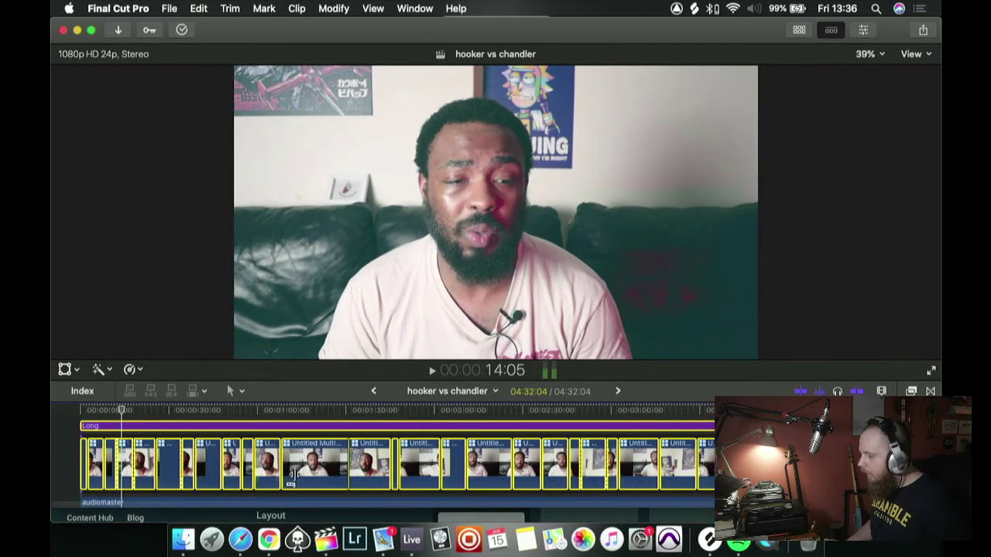
key("ctrl+alt+1")
key("ctrl+alt+5")
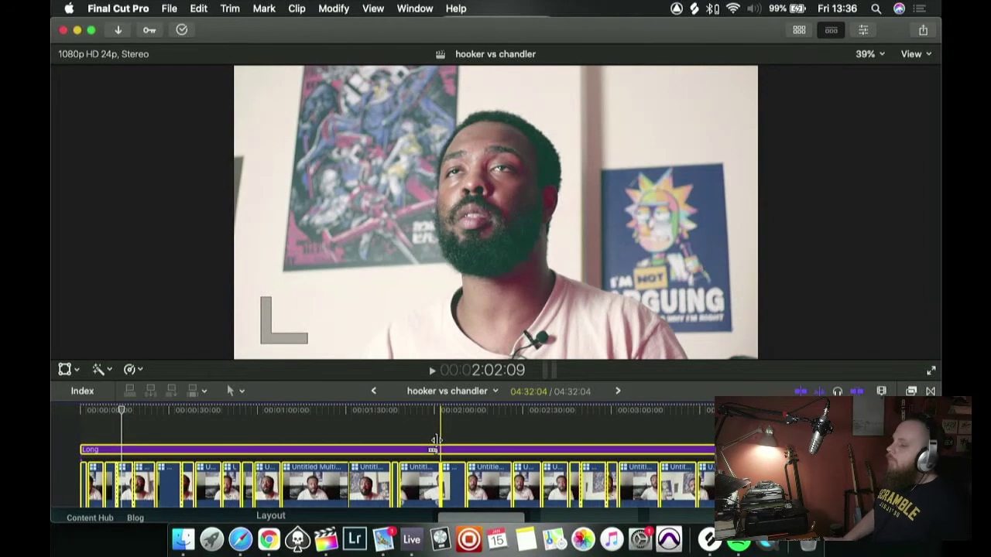
- Insert the intro clip from the assets event at the very start of the timeline, ahead of all existing clips
left_click(80, 411)
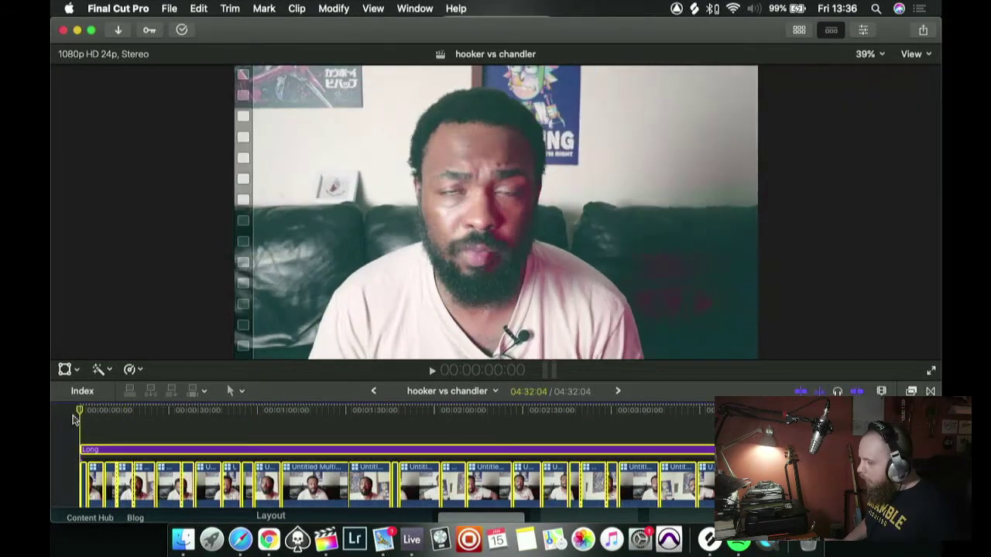
left_click(799, 30)
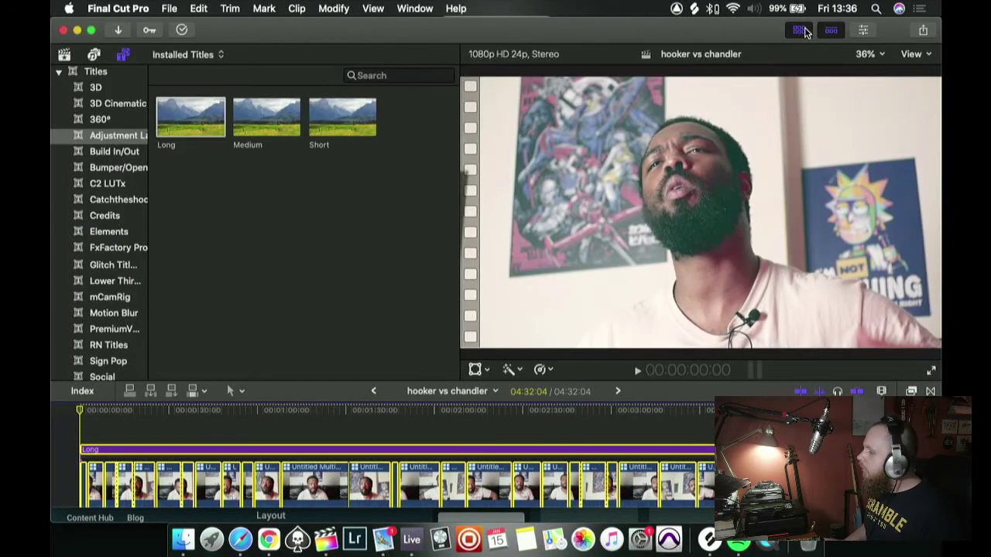
left_click(64, 55)
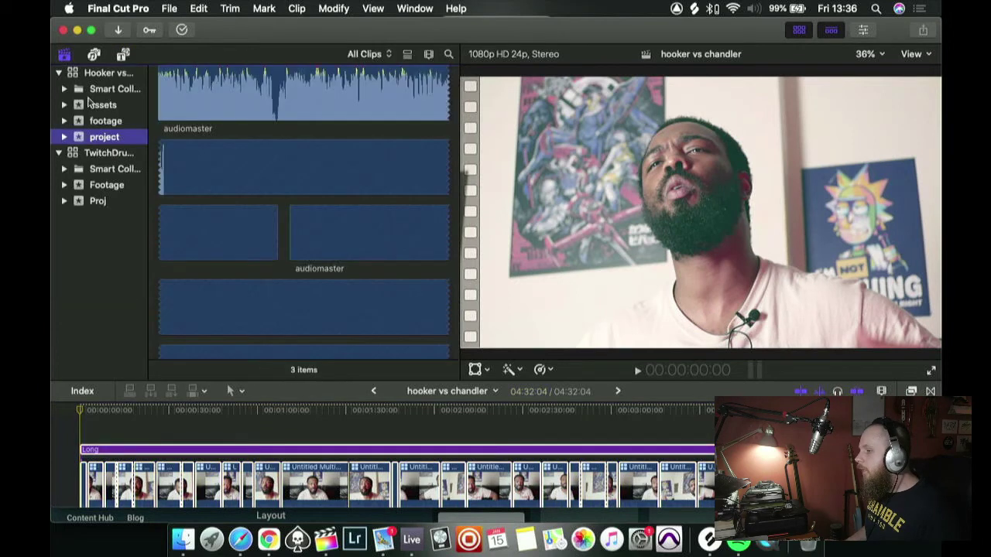
left_click(98, 105)
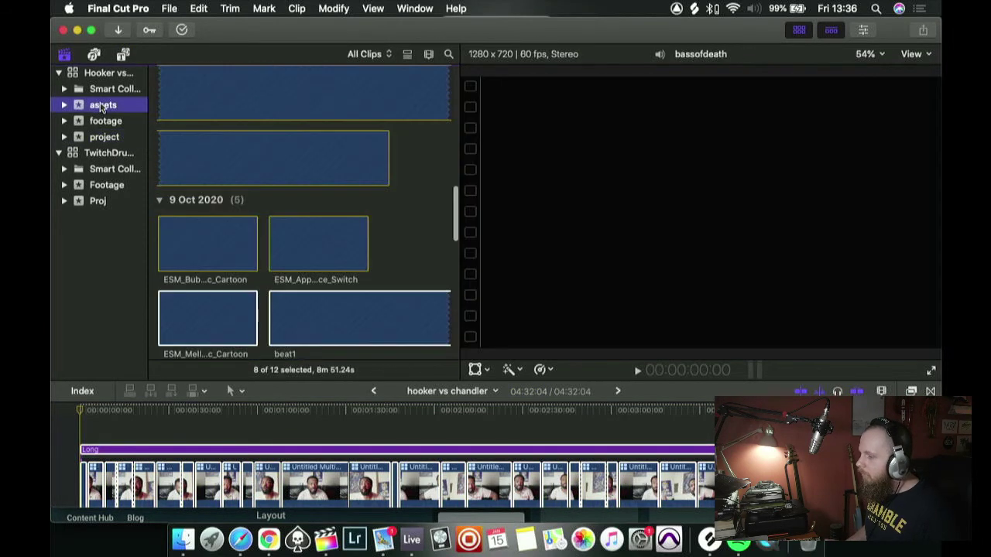
scroll(341, 192, "down", 10)
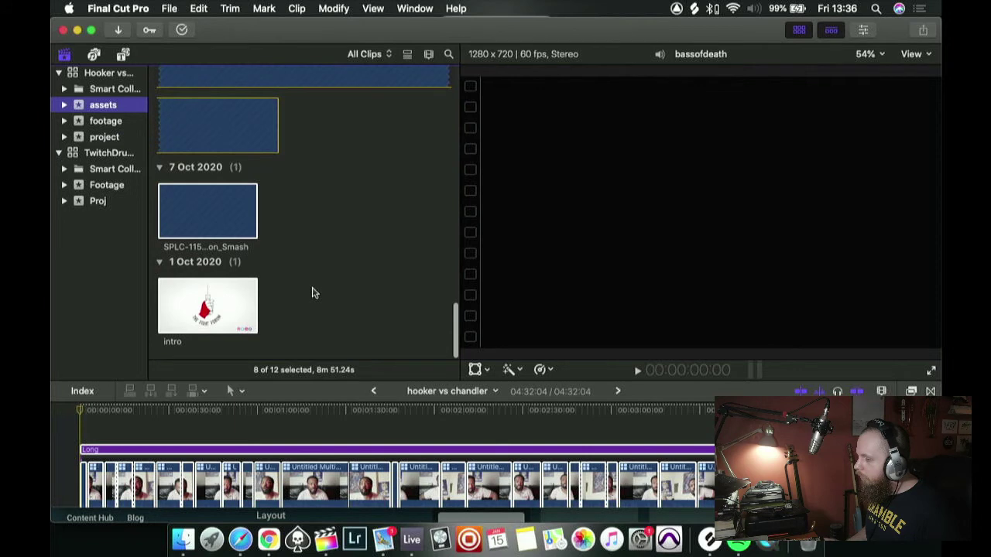
left_click(211, 294)
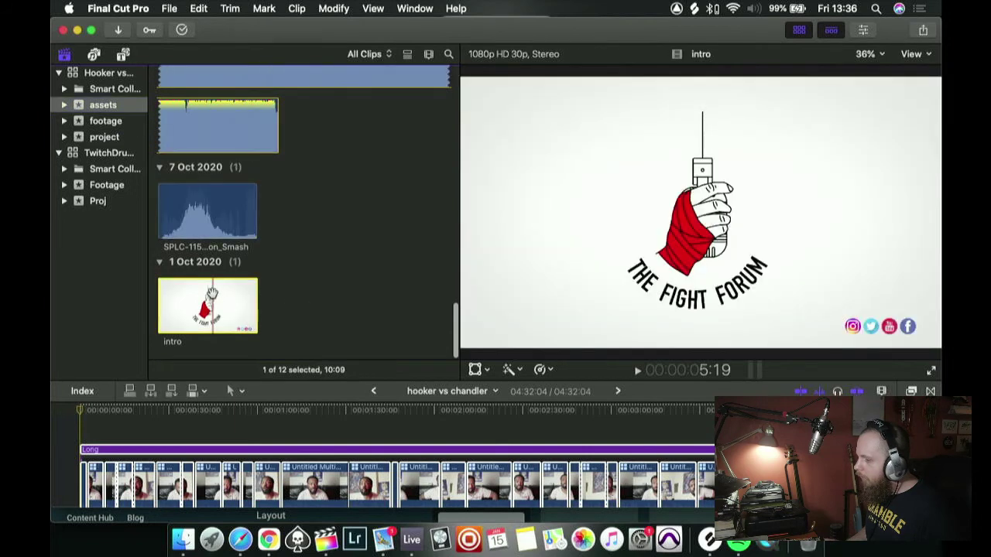
left_click(68, 478)
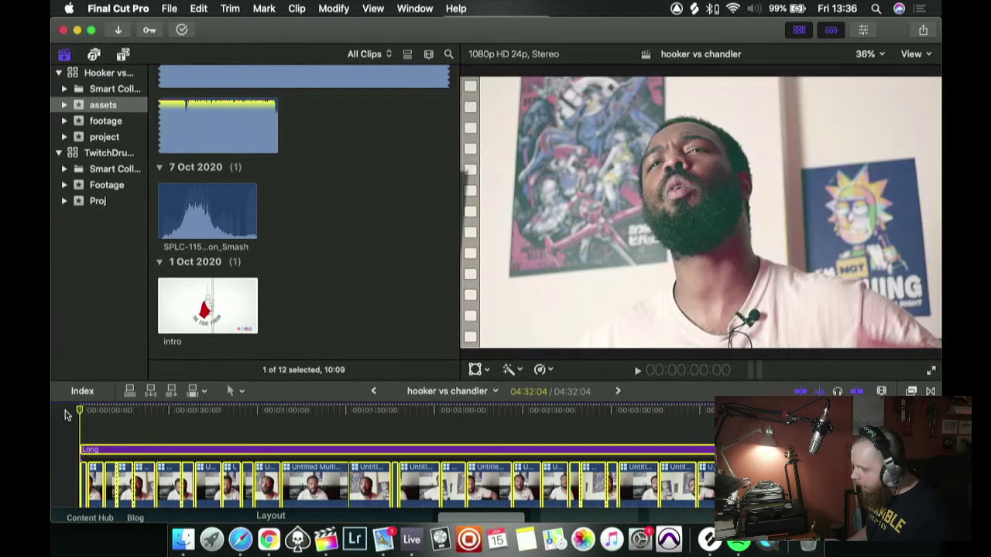
left_click(179, 312)
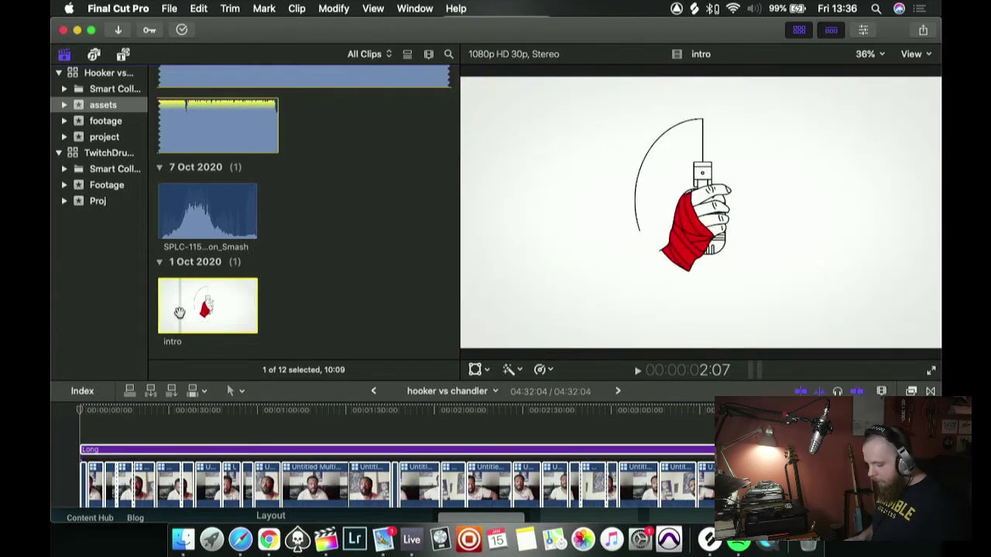
key("w")
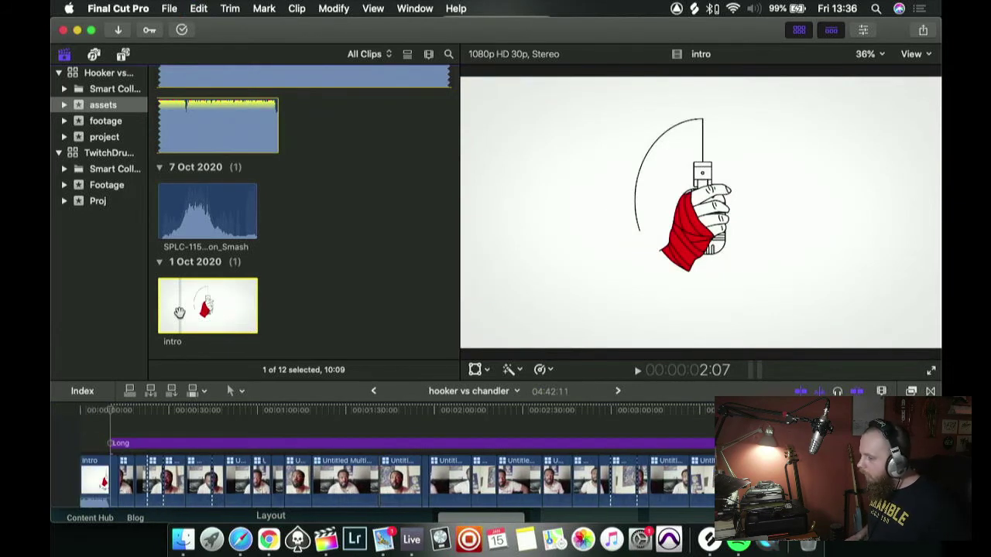
- Expand the audio of the intro clip at its junction with the first multicam clip
left_click(105, 439)
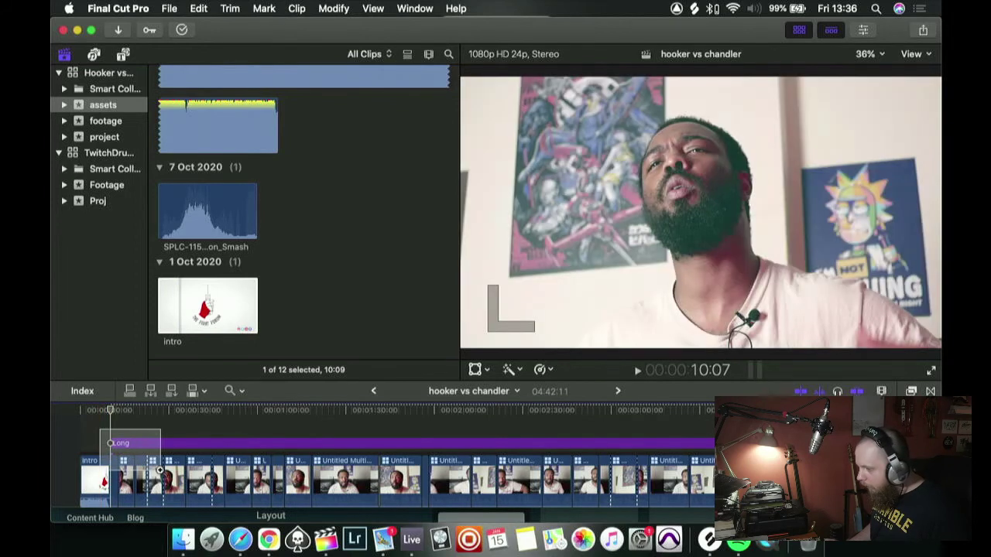
key("super+equal")
key("super+equal")
key("super+equal")
key("super+minus")
key("super+equal")
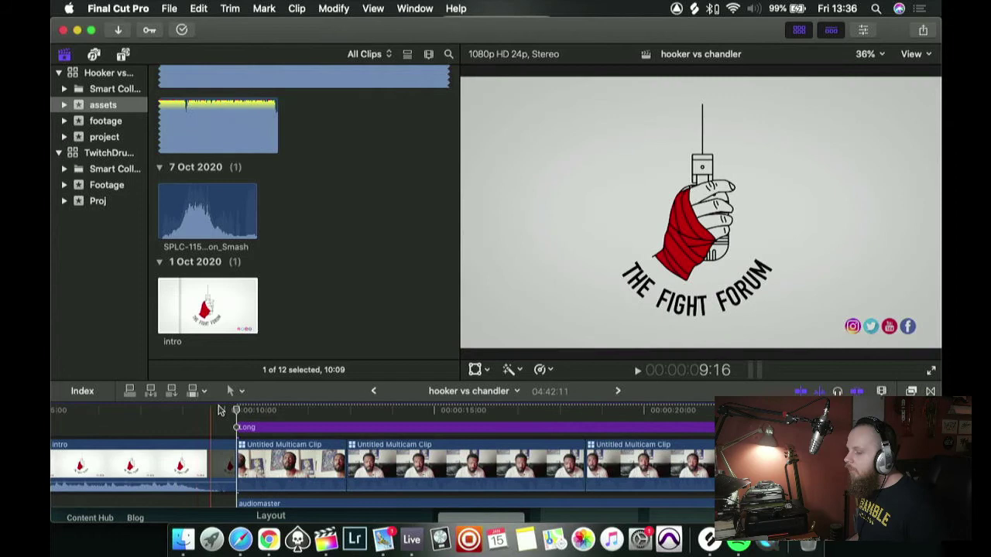
left_click(221, 459)
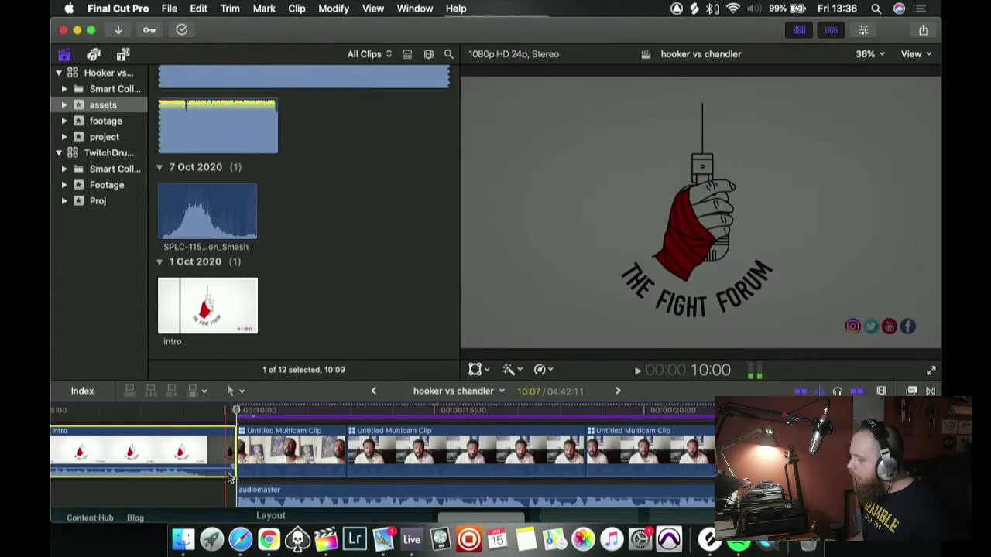
right_click(194, 452)
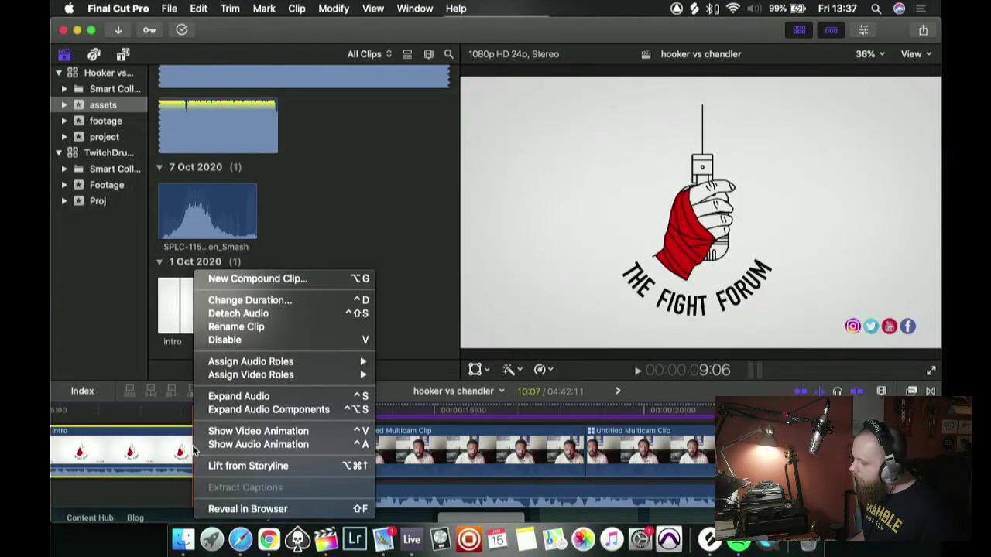
left_click(302, 397)
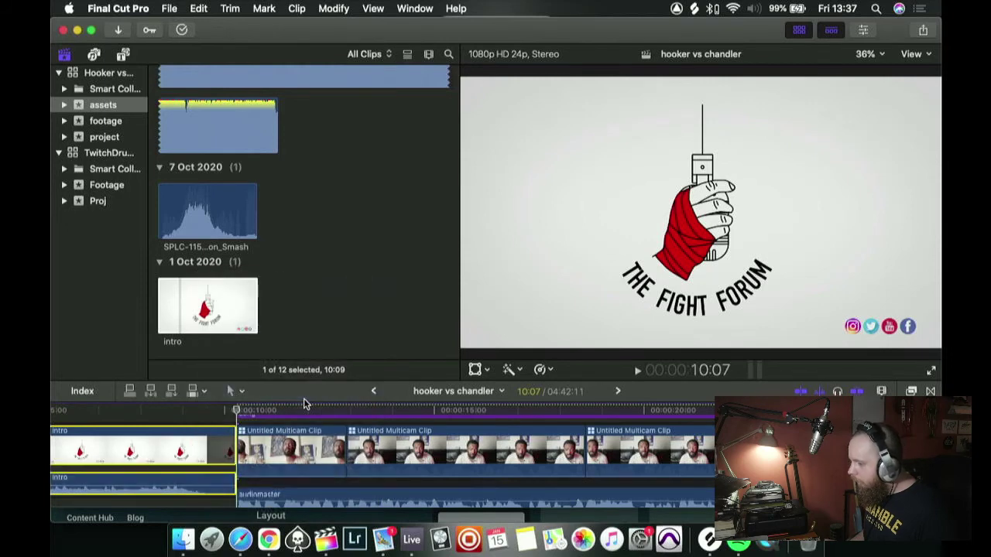
- Trim the end of the intro video to about 8:14 so its expanded audio overlaps the first multicam clip
scroll(221, 480, "left", 3)
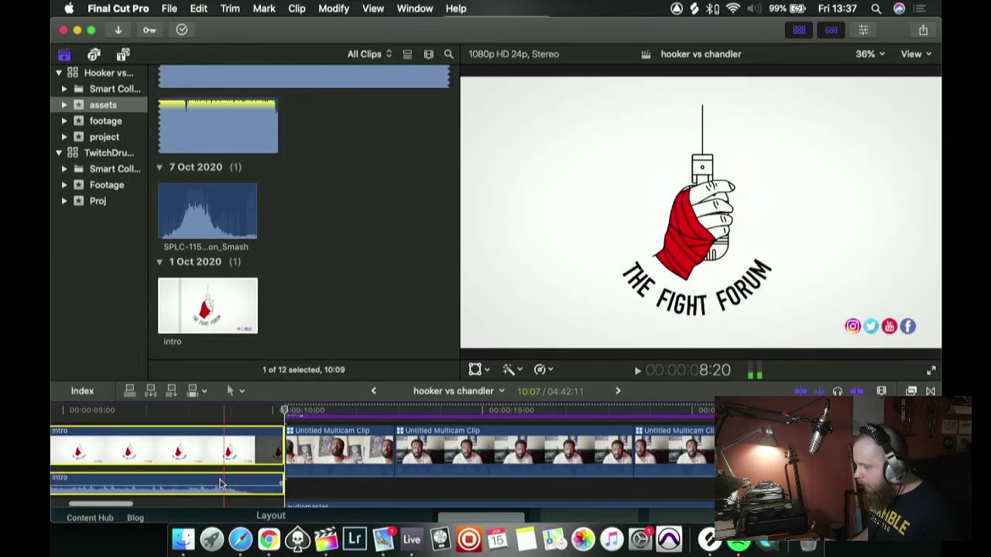
scroll(236, 481, "left", 2)
mouse_move(317, 449)
left_mouse_down()
mouse_move(243, 455)
mouse_move(287, 430)
mouse_move(341, 430)
mouse_move(343, 448)
mouse_move(321, 449)
left_mouse_up()
scroll(264, 450, "down", 2)
left_click(318, 452)
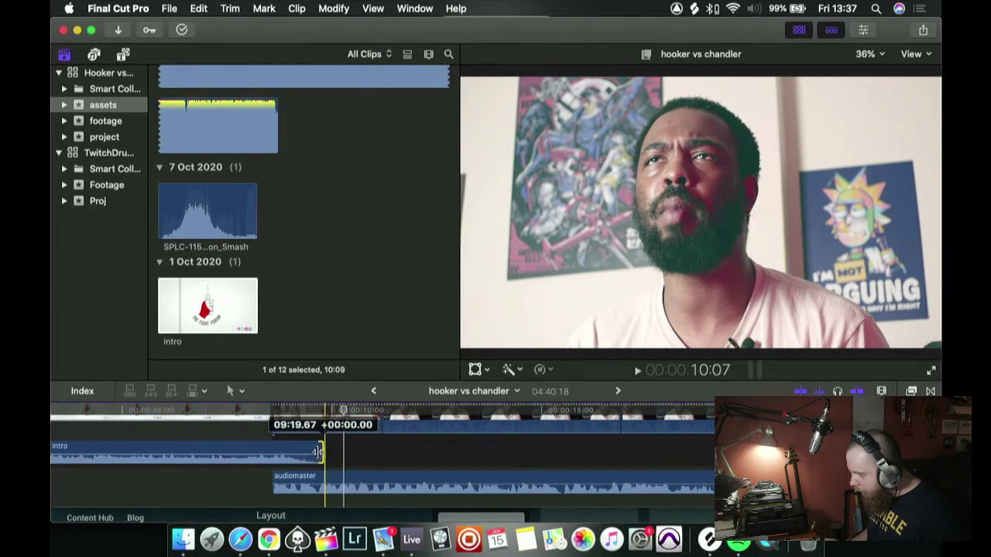
- Fade out the overlapping end of the intro audio with an S-curve and play back the join
left_click_drag(322, 453, 270, 453)
right_click(273, 448)
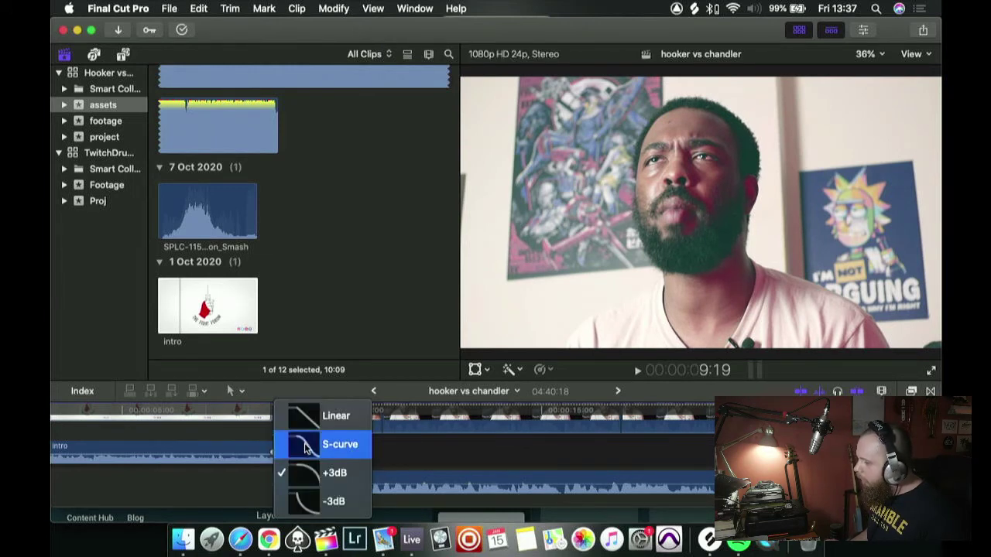
left_click(306, 446)
key("space")
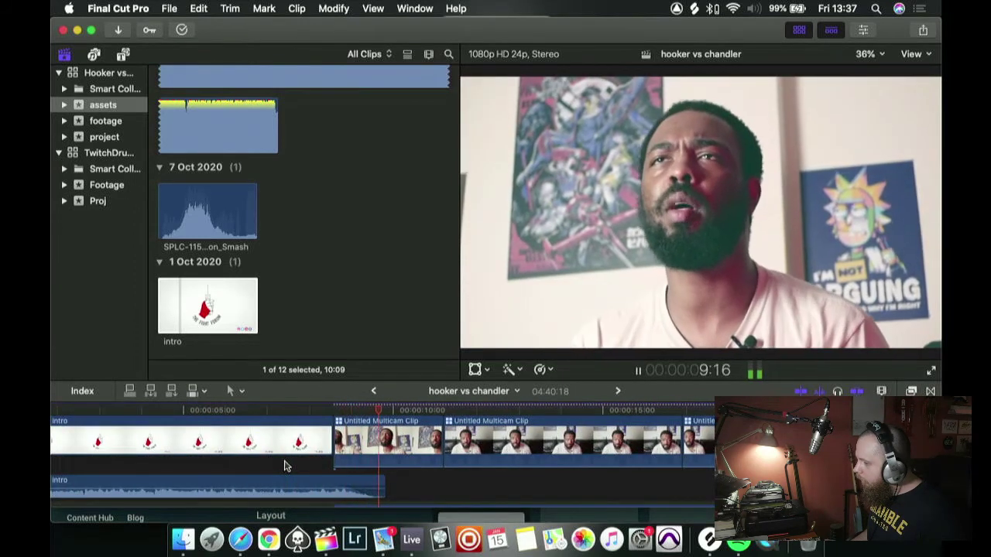
key("space")
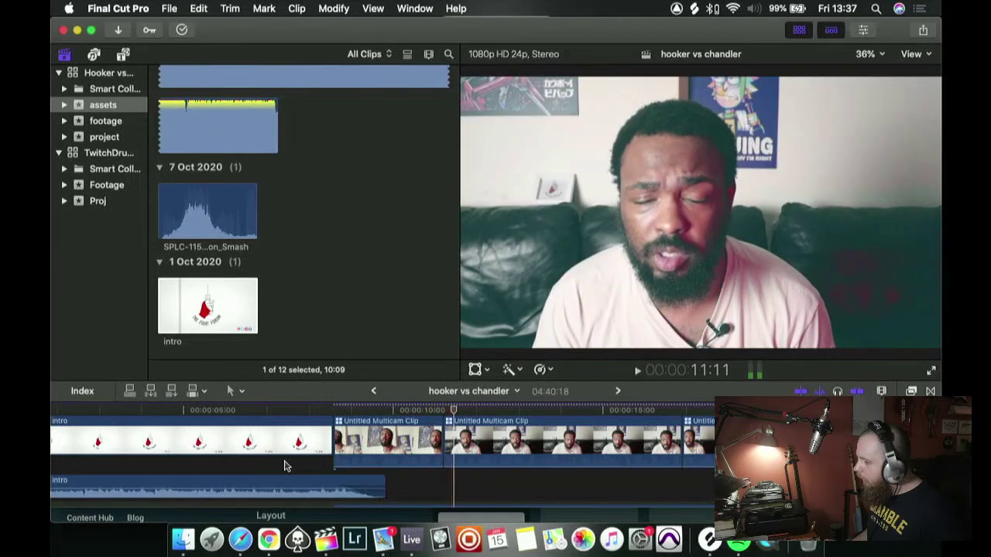
- Start the intro audio's fade-out slightly before the first multicam clip begins and play the join again
scroll(284, 465, "up", 2)
key("space")
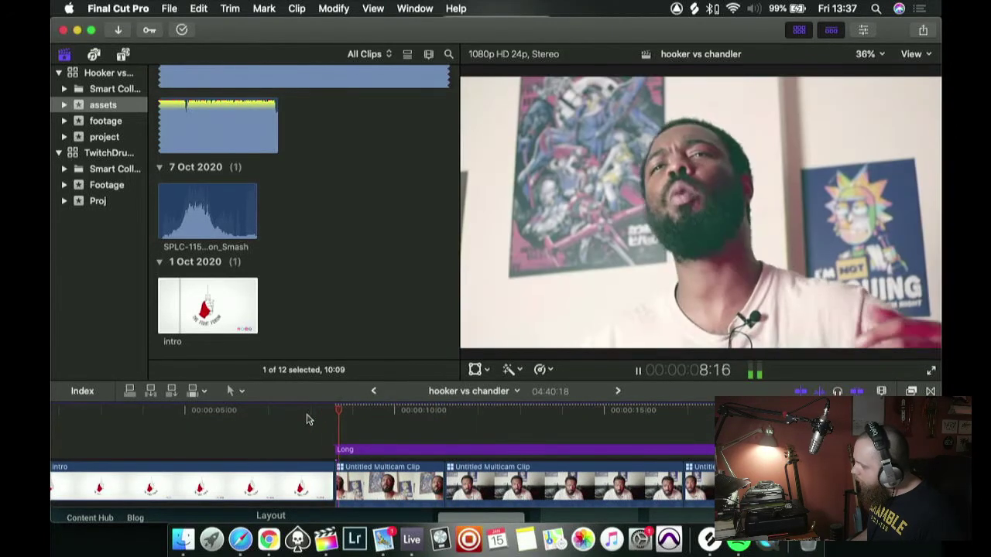
key("space")
scroll(325, 441, "down", 3)
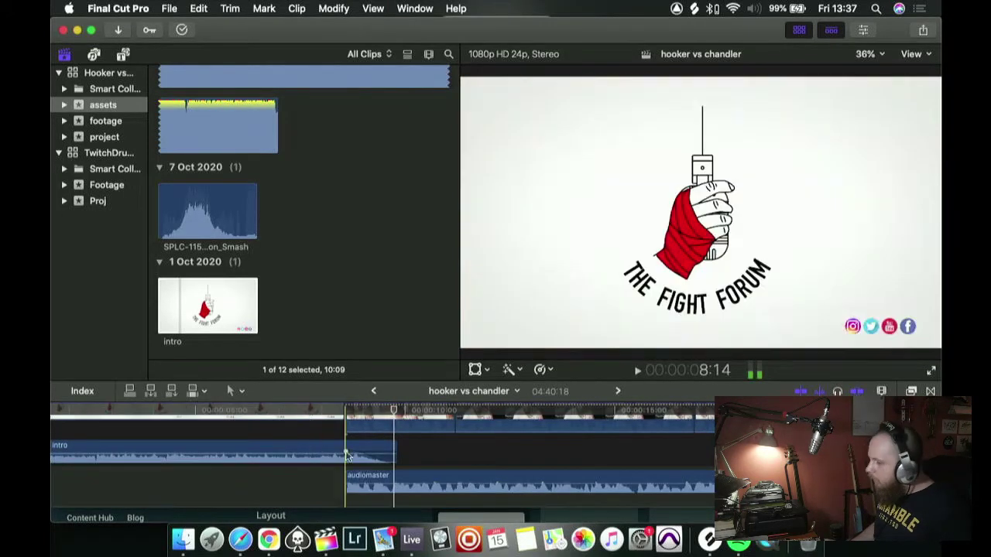
left_click_drag(347, 452, 315, 453)
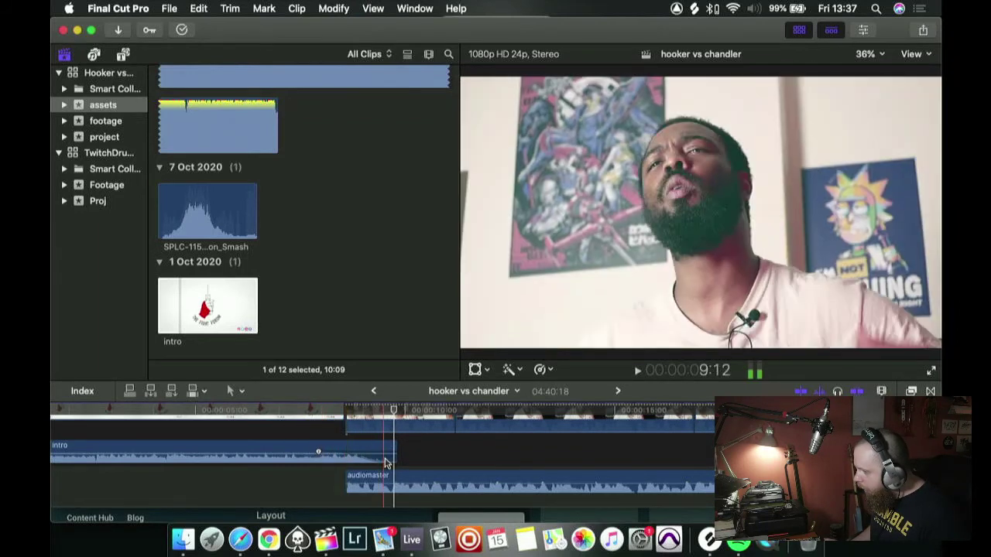
key("space")
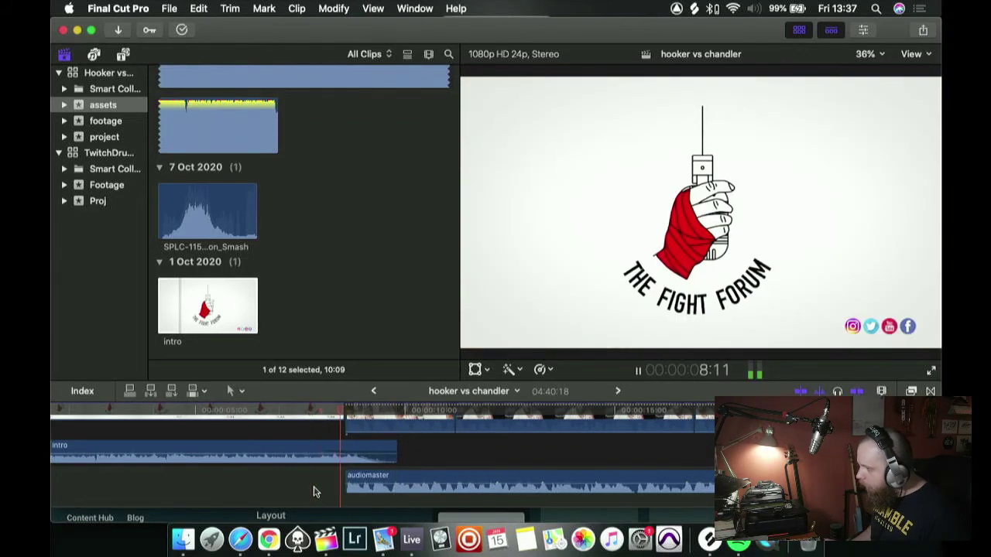
key("space")
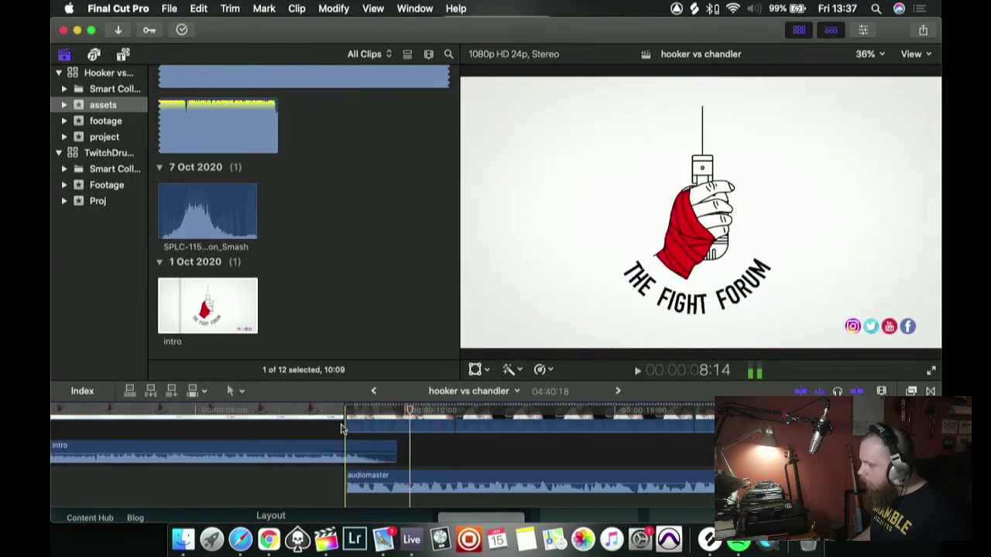
- Add a Camera Pan Transitions Free transition between the intro clip and the first multicam clip
scroll(344, 428, "up", 2)
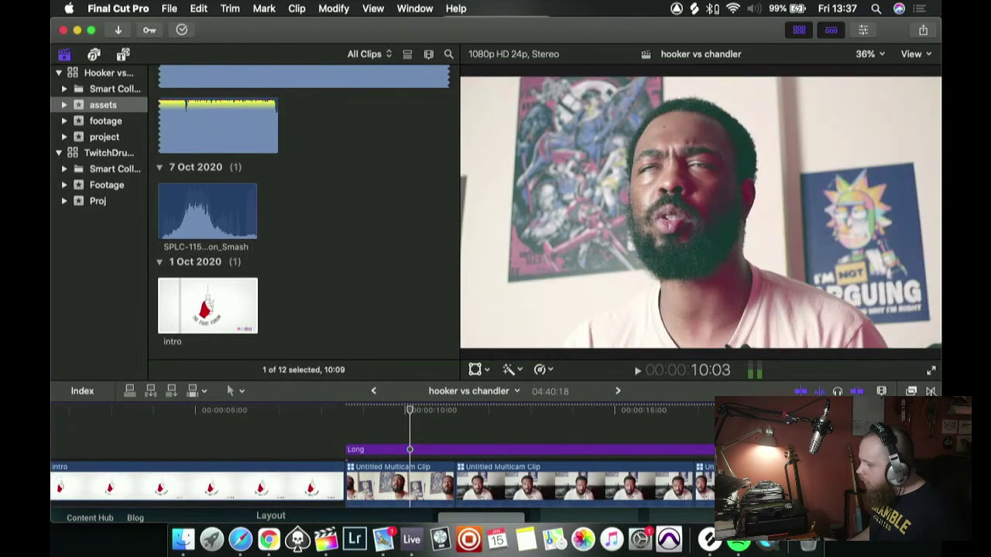
key("ctrl+super+5")
scroll(391, 443, "down", 3)
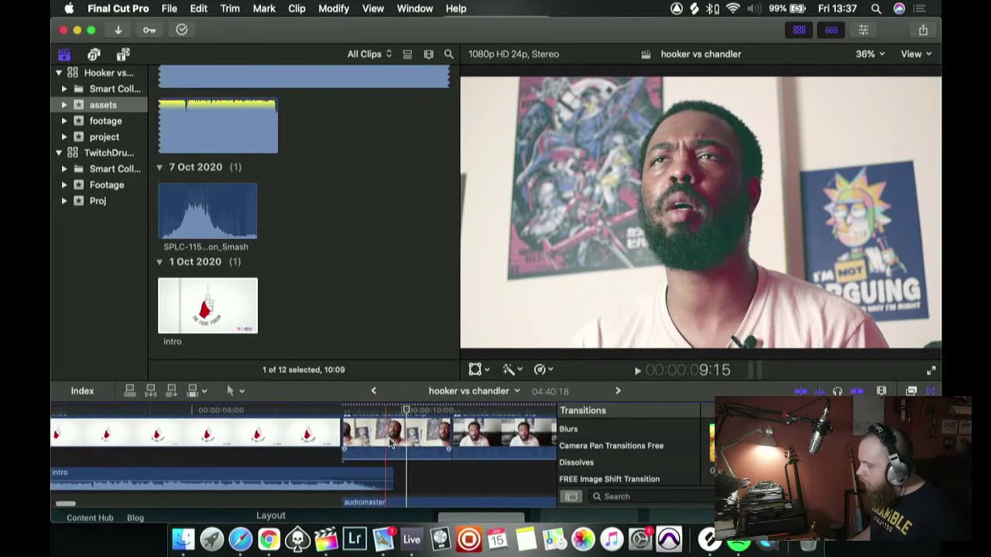
scroll(391, 443, "right", 1)
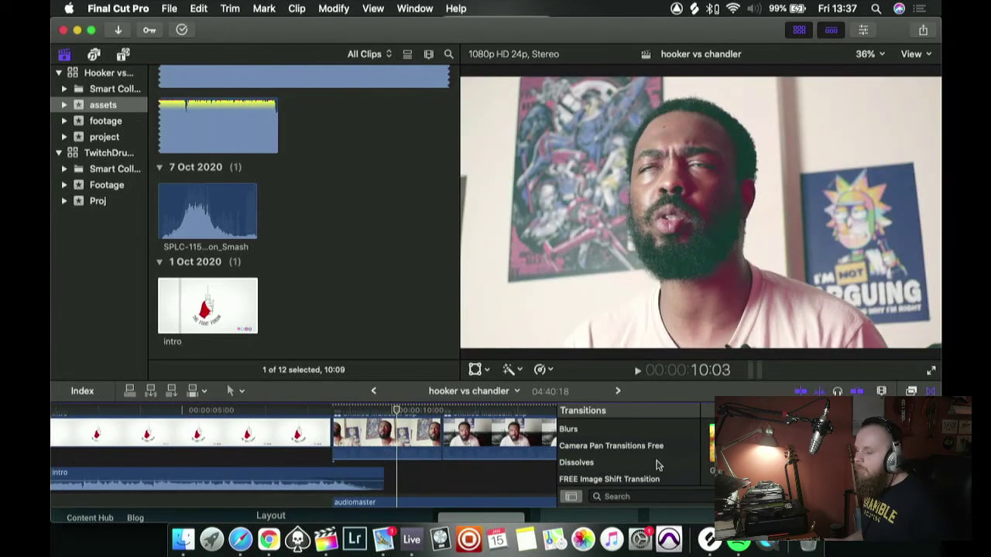
left_click(618, 449)
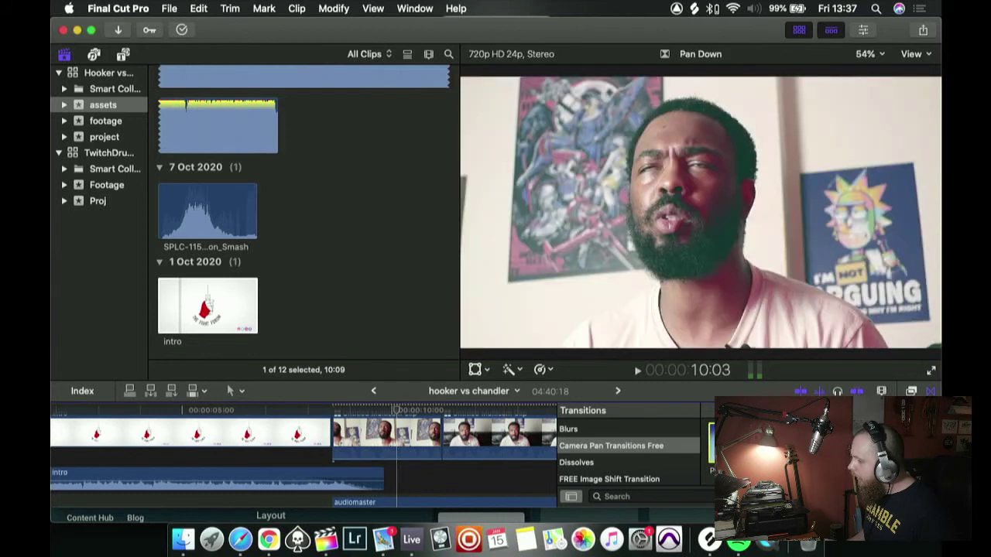
left_click_drag(743, 449, 323, 455)
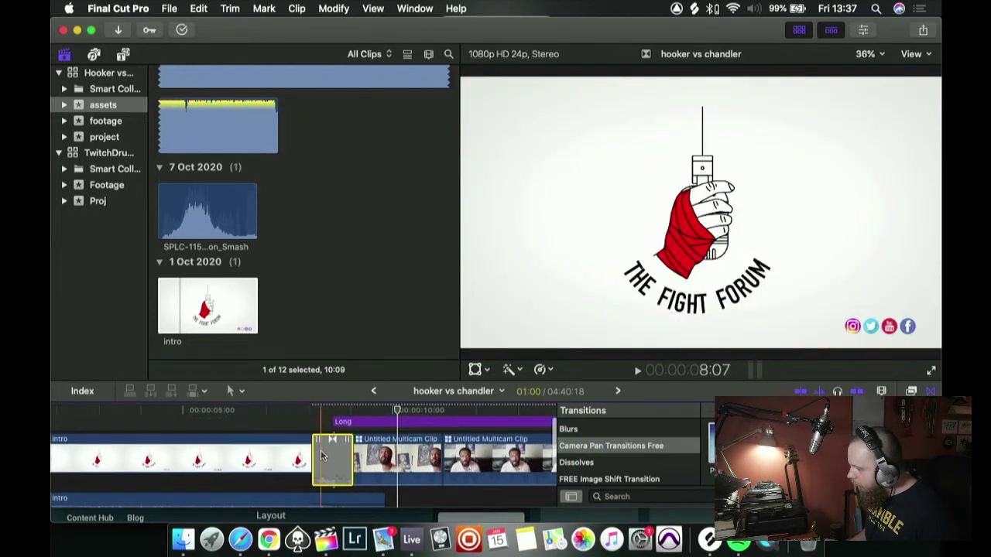
- Shorten the transition after the intro to 17 frames and play it back
left_click_drag(316, 455, 317, 455)
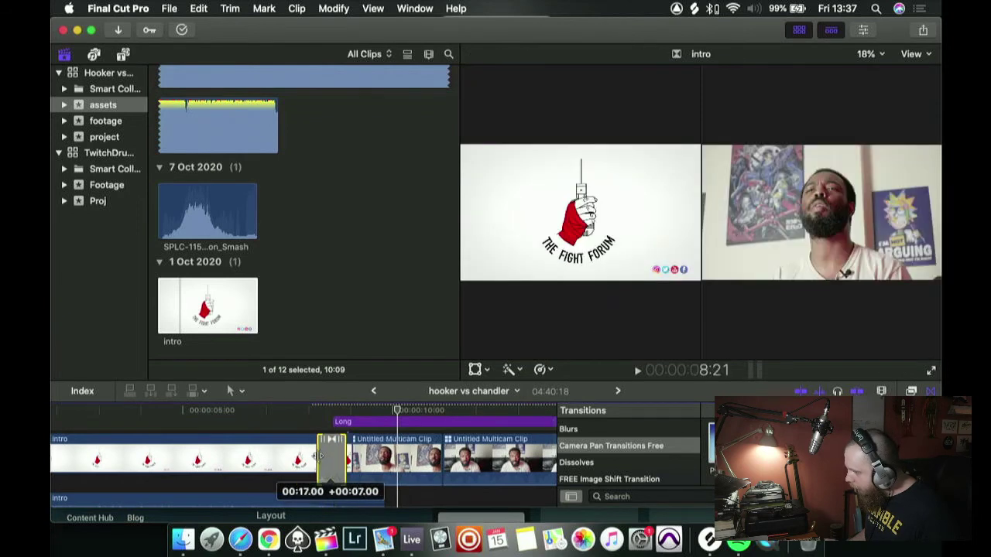
left_click(275, 424)
key("space")
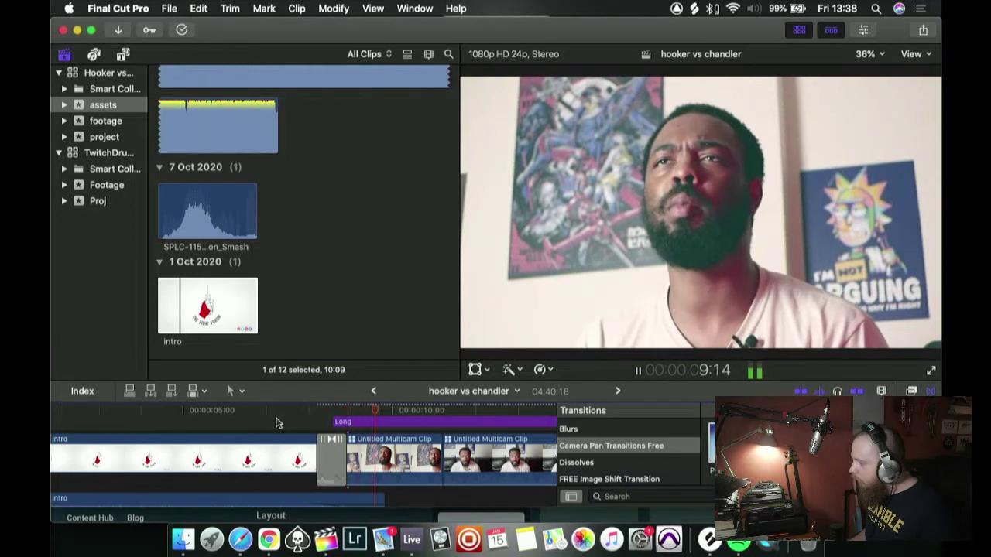
key("space")
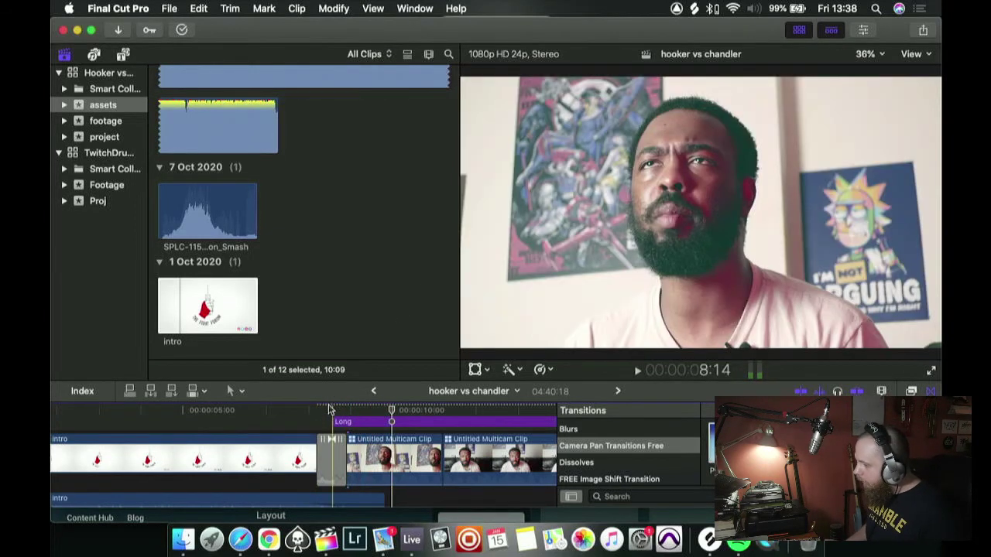
- Preview the SPLC-1159_FX_Oneshot_Debris_Destruction_Smash sound effect from the assets event
scroll(325, 449, "down", 3)
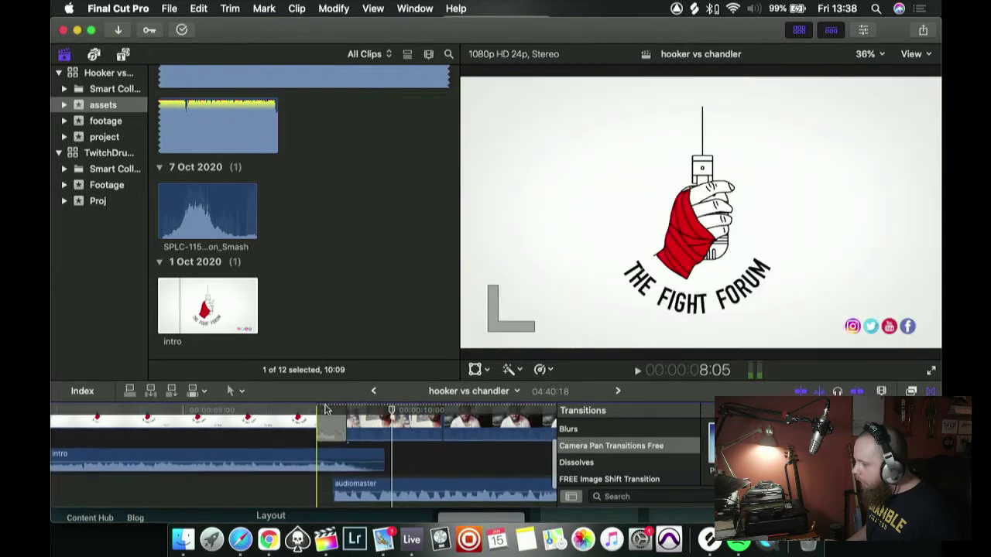
left_click(184, 227)
key("space")
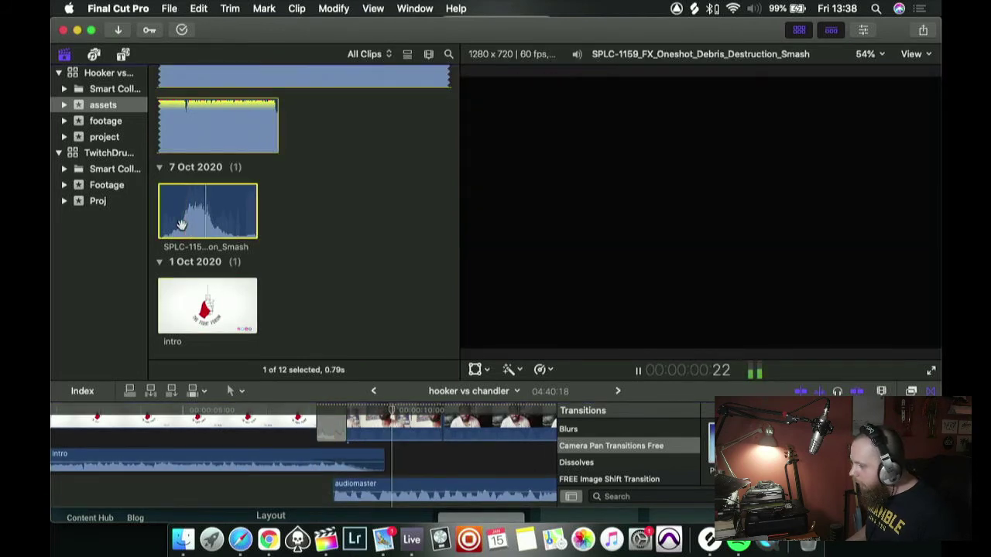
key("space")
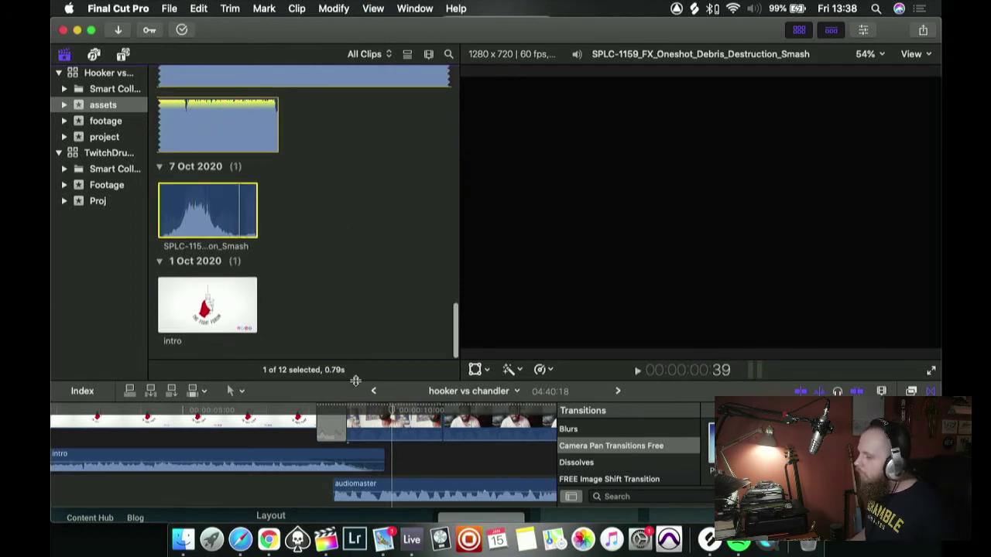
- Place the SPLC-1159_FX_Oneshot_Debris_Destruction_Smash sound effect below the audiomaster track, starting where the transition after the intro begins
scroll(310, 445, "down", 1)
scroll(332, 452, "up", 1)
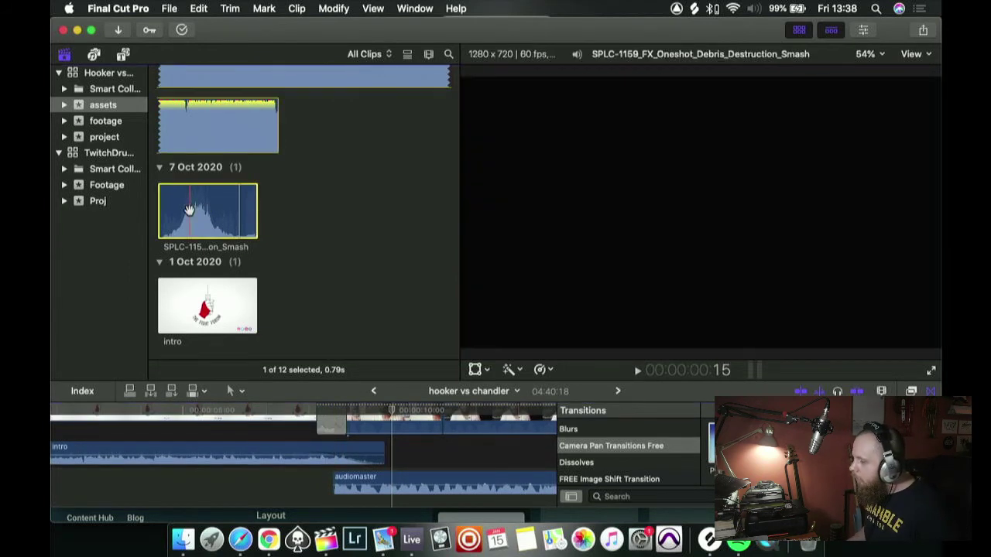
scroll(261, 460, "down", 2)
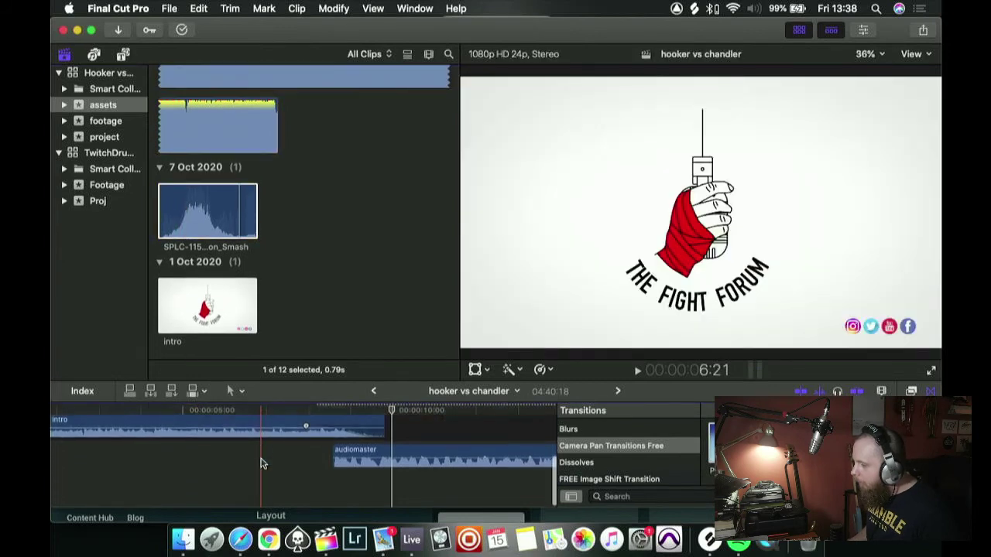
left_click_drag(183, 225, 323, 513)
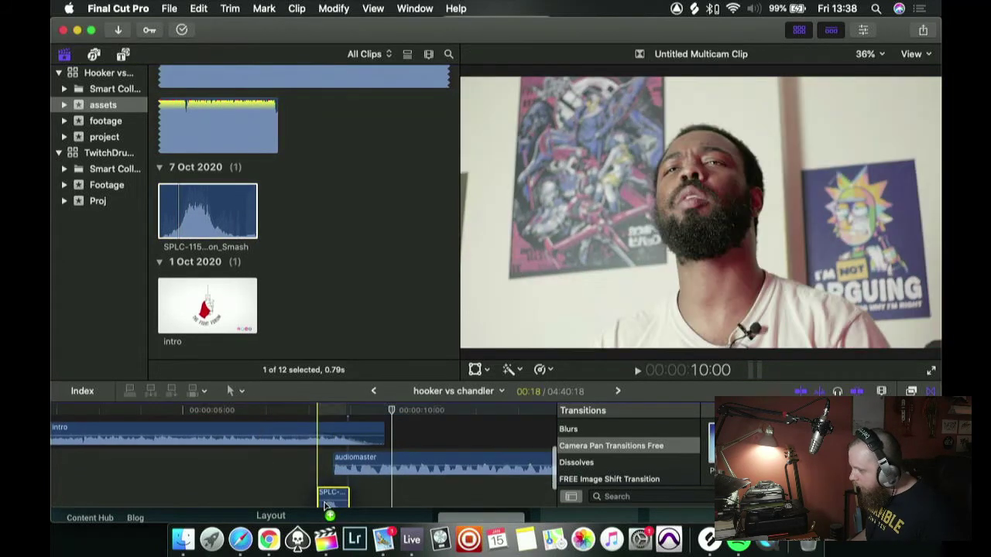
scroll(325, 495, "down", 2)
scroll(321, 447, "up", 3)
scroll(321, 446, "right", 1)
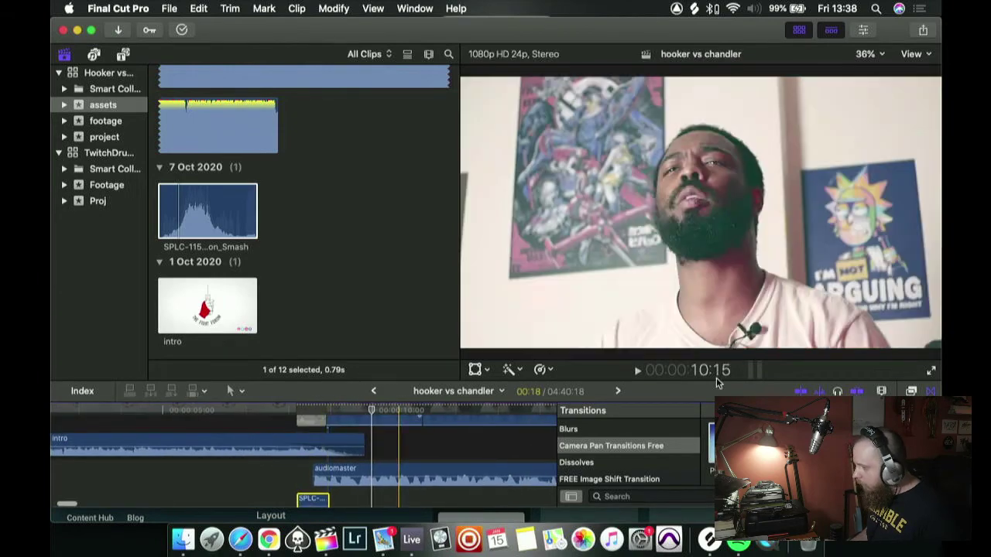
- Hide the transitions browser to widen the timeline and resize the editing window to fit the screen
left_click(932, 392)
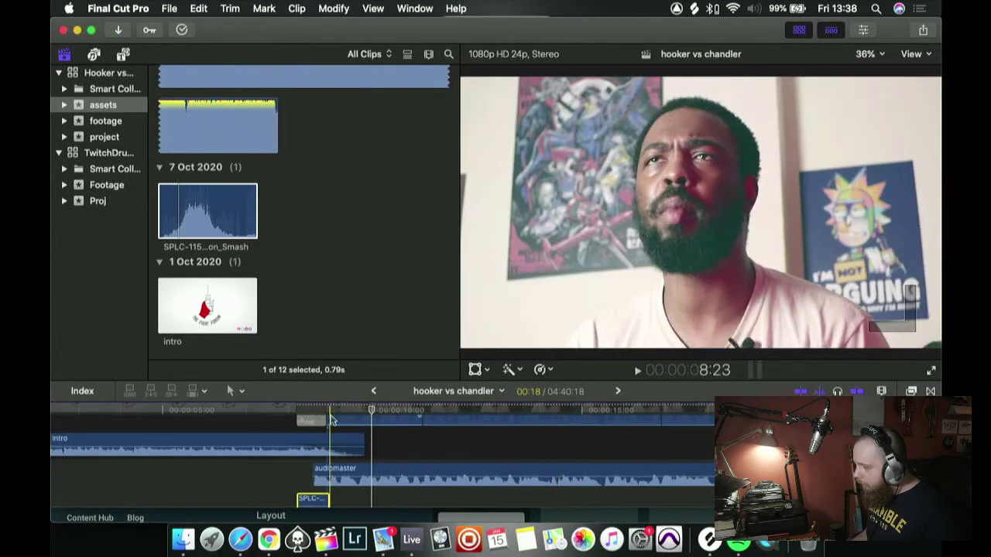
scroll(318, 438, "up", 2)
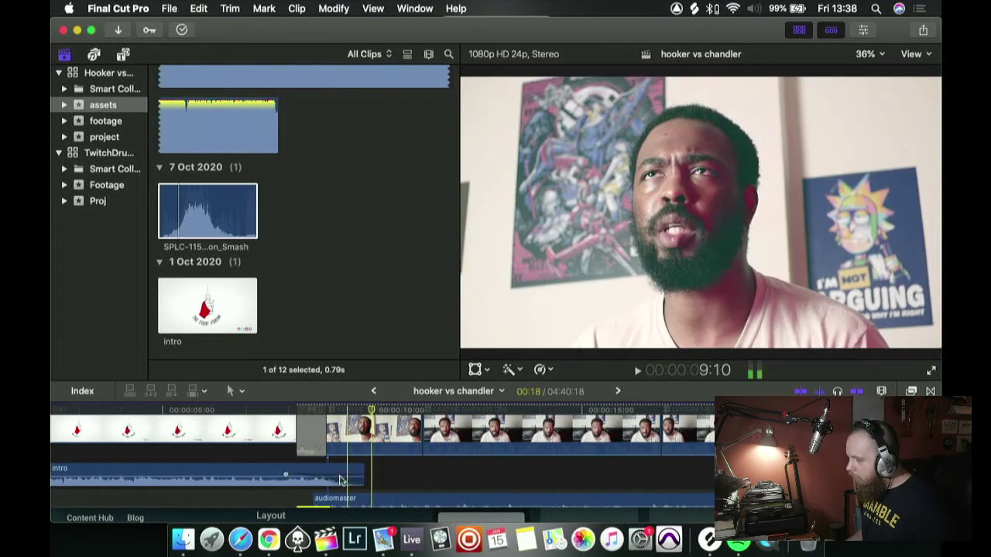
scroll(314, 449, "down", 2)
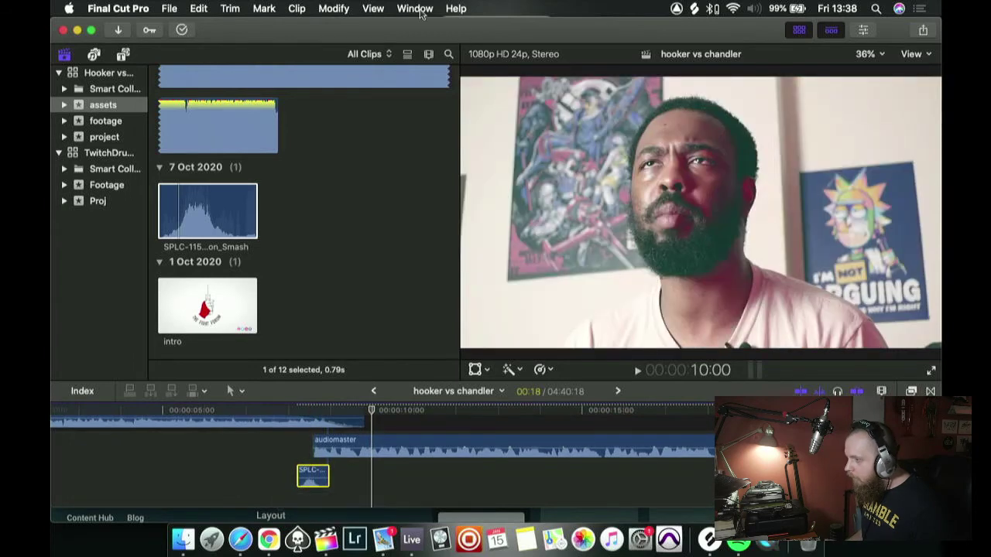
left_click_drag(386, 33, 392, 33)
double_click(389, 30)
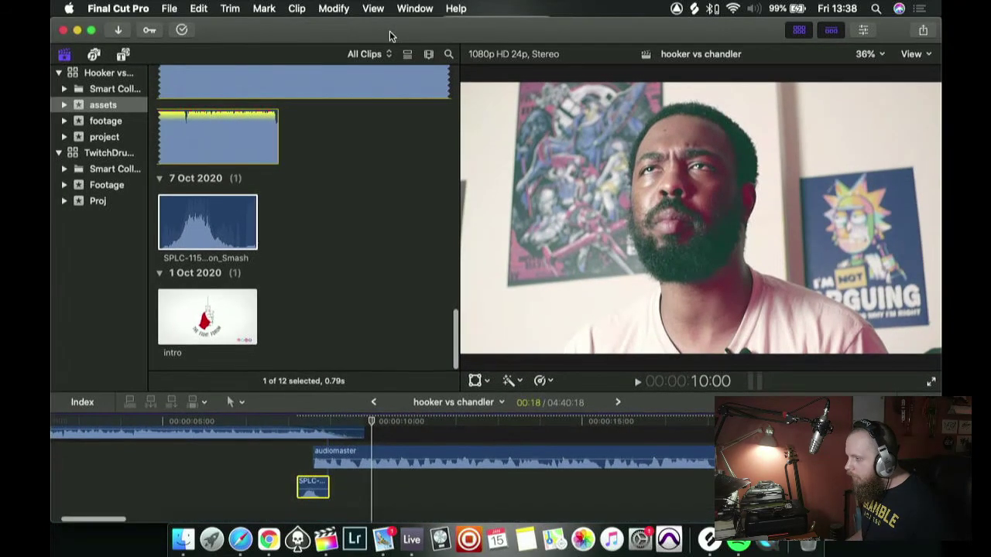
- Shift the smash sound effect slightly to the right so its peak falls around the middle of the transition after the intro
scroll(338, 451, "up", 3)
scroll(338, 451, "left", 2)
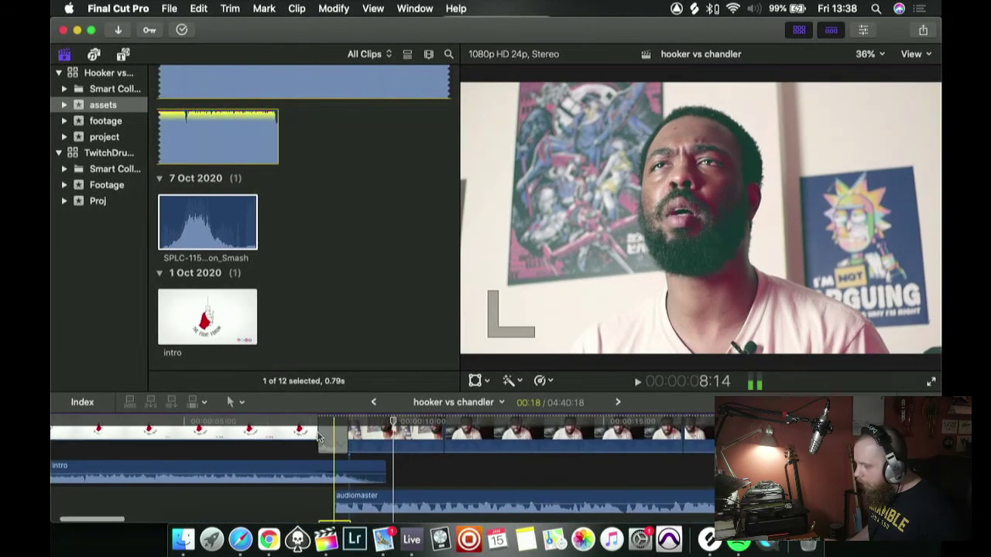
scroll(331, 434, "down", 3)
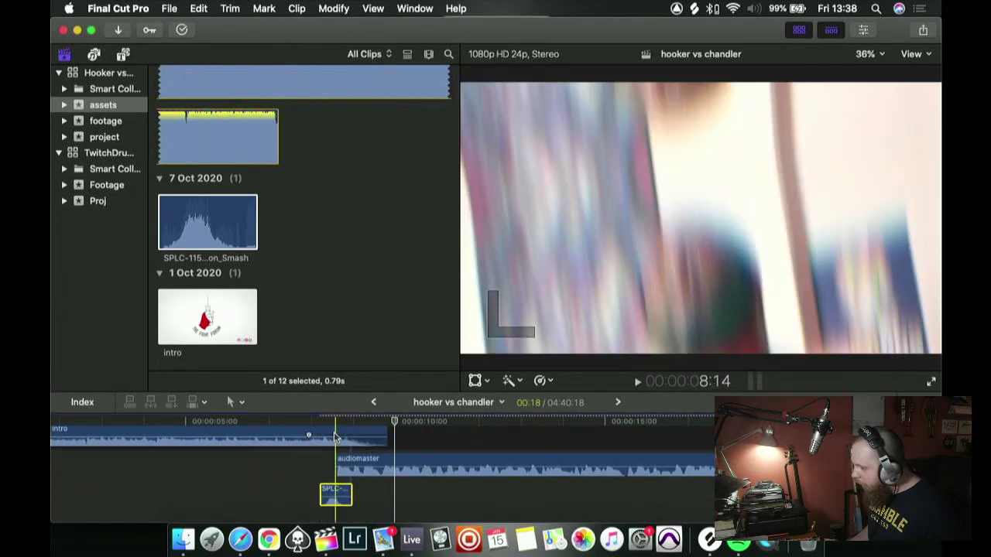
scroll(338, 438, "up", 3)
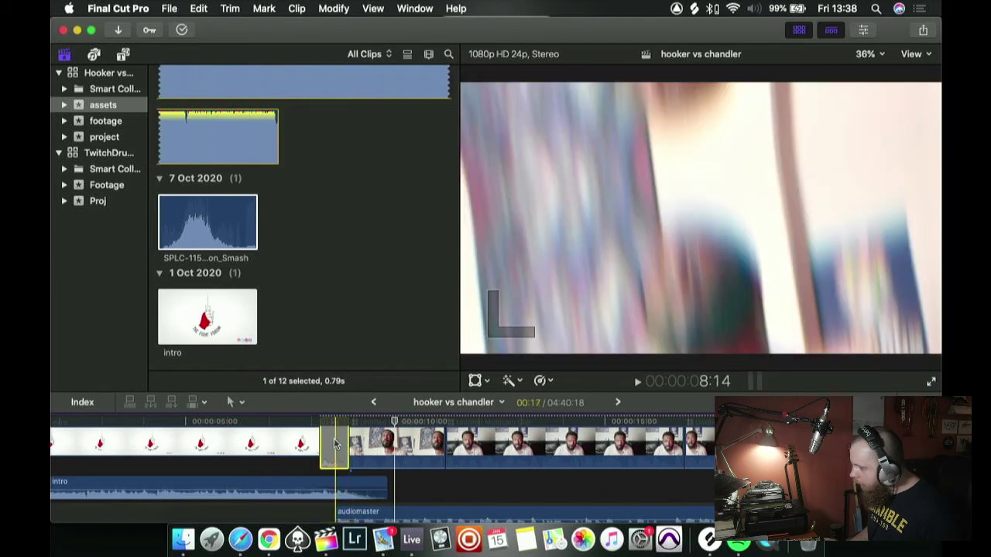
scroll(337, 439, "down", 3)
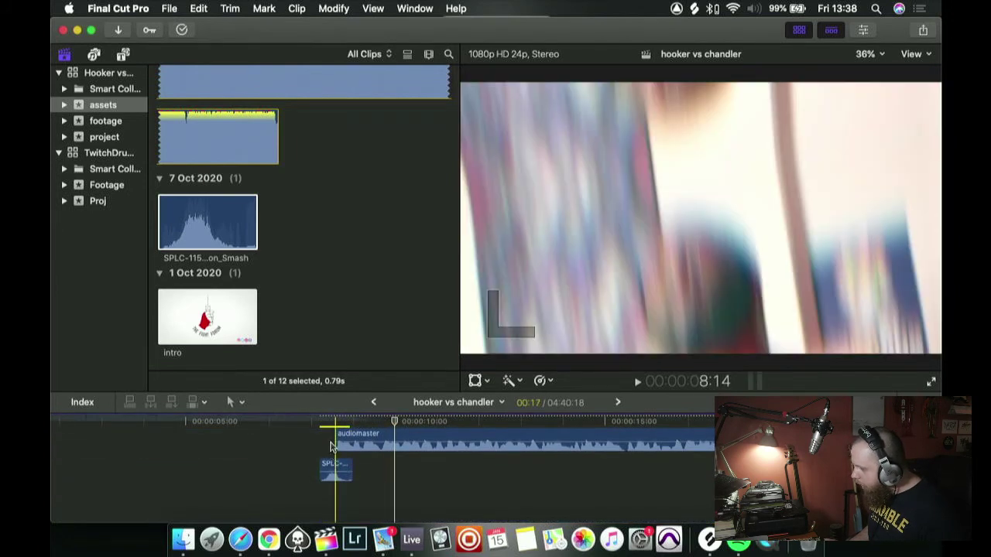
scroll(338, 431, "up", 3)
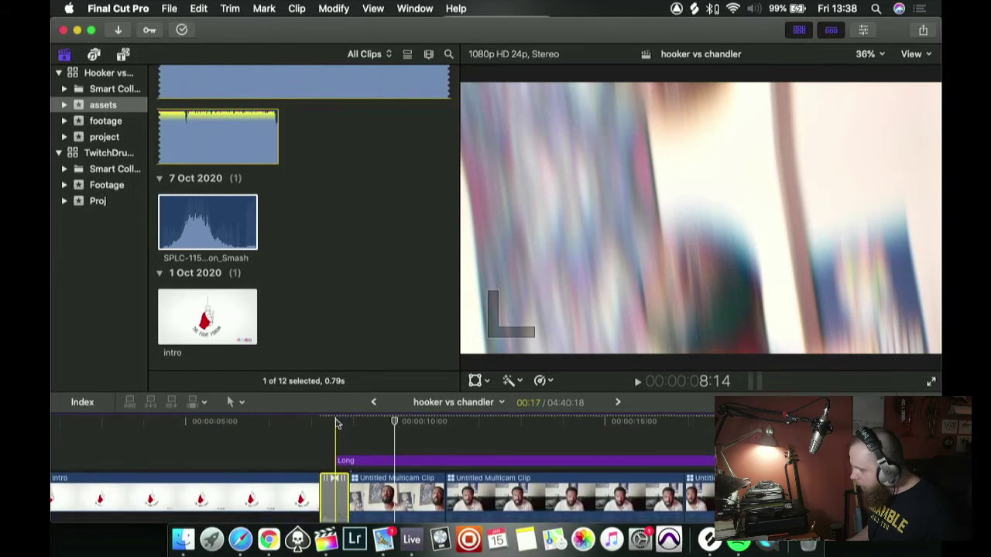
scroll(336, 422, "down", 3)
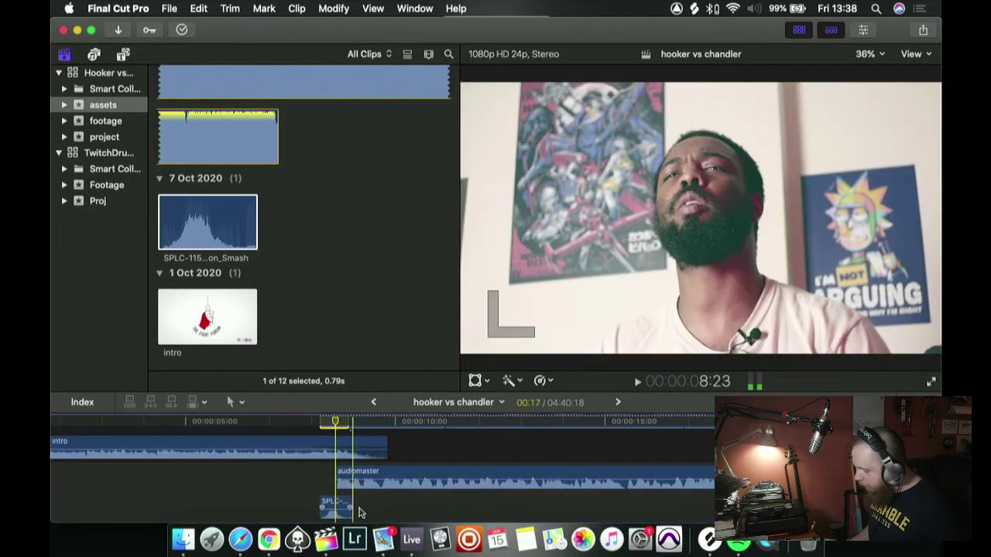
key("super+equal")
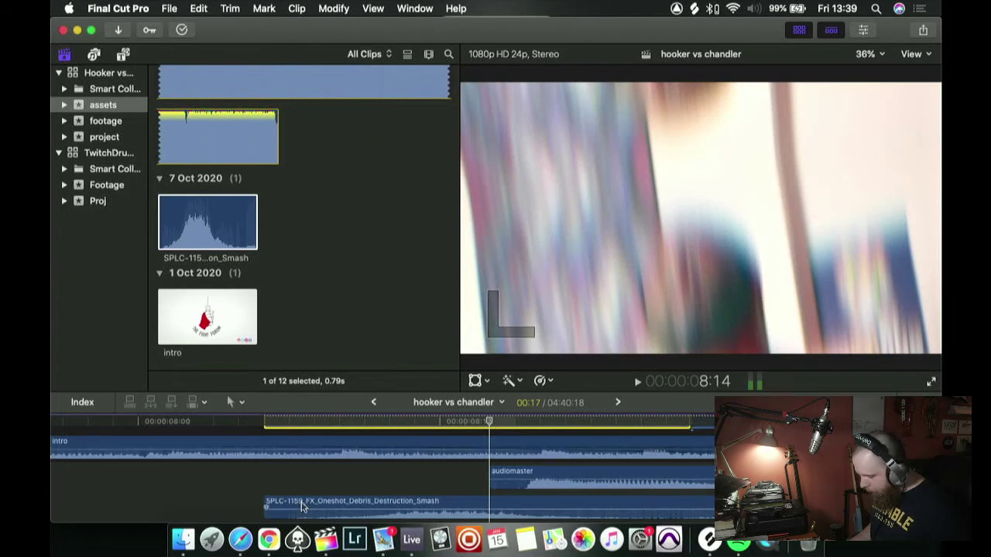
left_click_drag(364, 507, 411, 507)
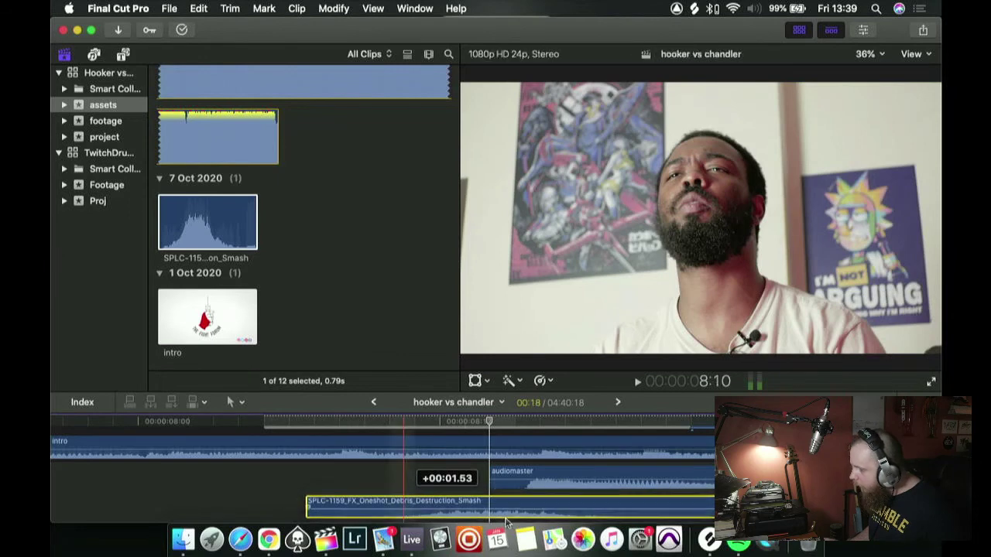
left_click_drag(339, 501, 375, 502)
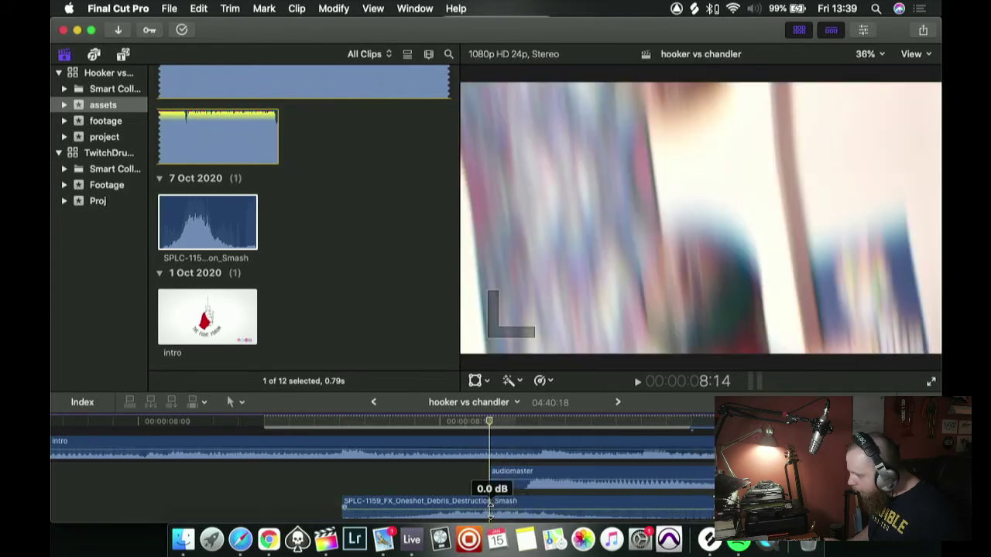
- Lower the smash sound effect's volume to about -9 dB and play the transition to check the mix
left_click_drag(490, 508, 490, 514)
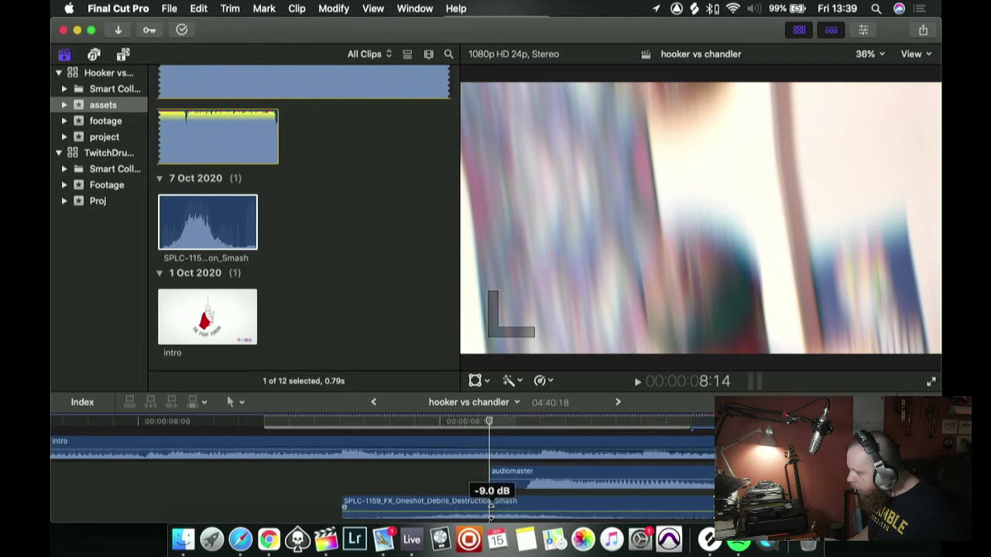
left_click_drag(491, 505, 489, 504)
left_click(496, 506)
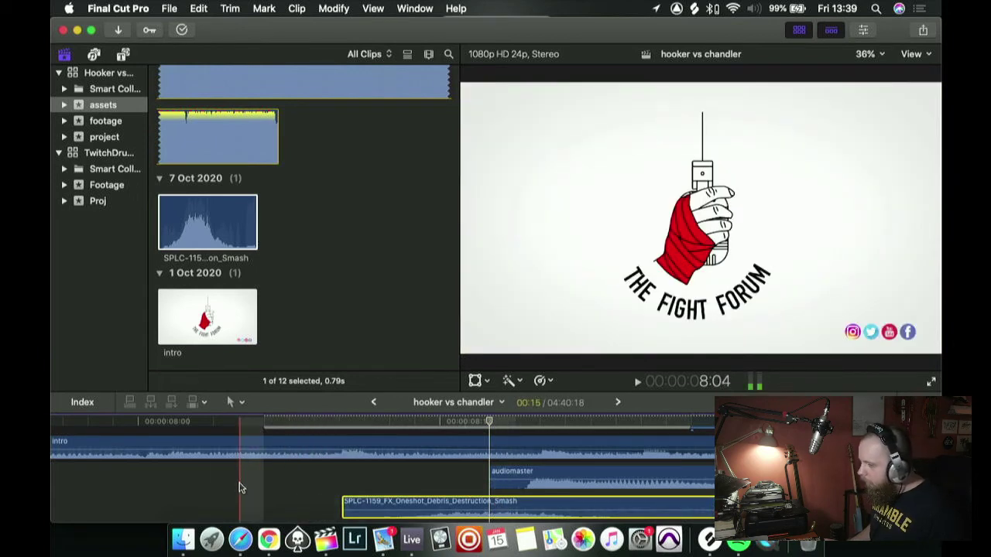
left_click(233, 486)
key("space")
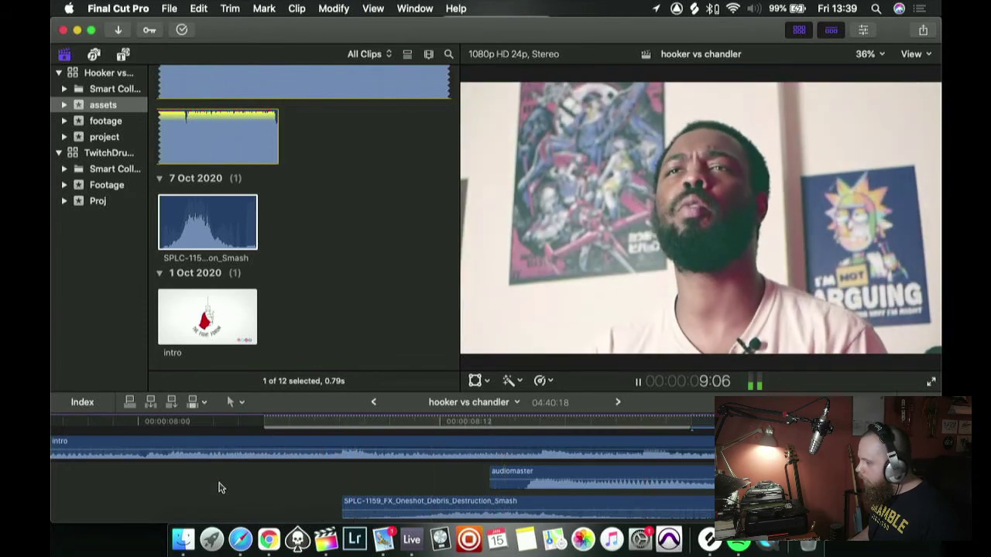
key("space")
scroll(219, 487, "right", 5)
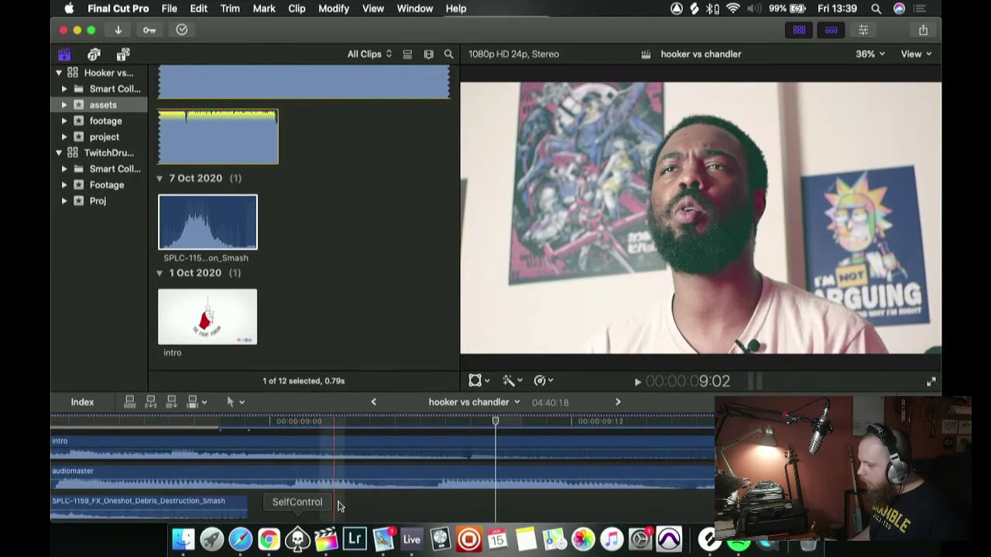
scroll(271, 504, "left", 4)
left_click(233, 507)
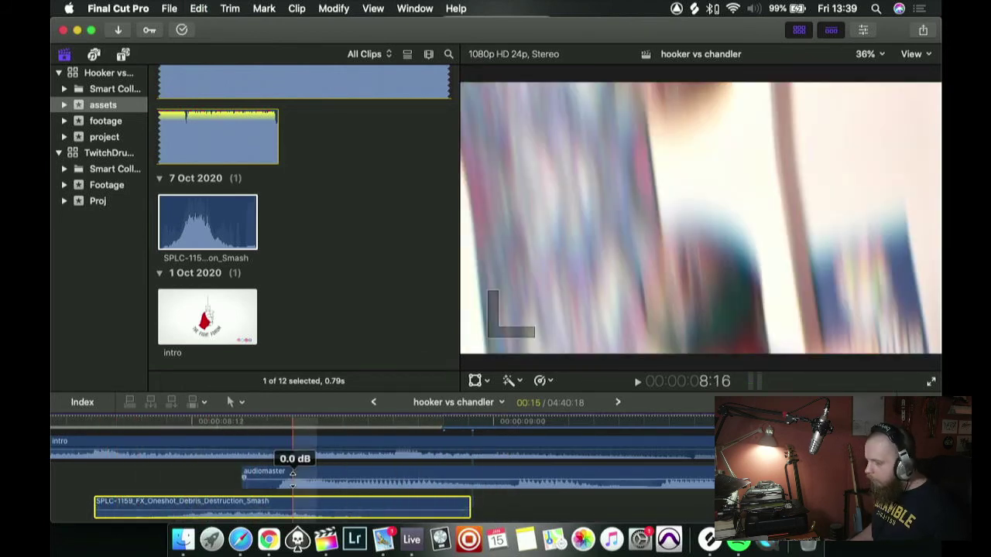
- Append the newoutro clip from the assets event to the end of the hooker vs chandler timeline
key("shift+z")
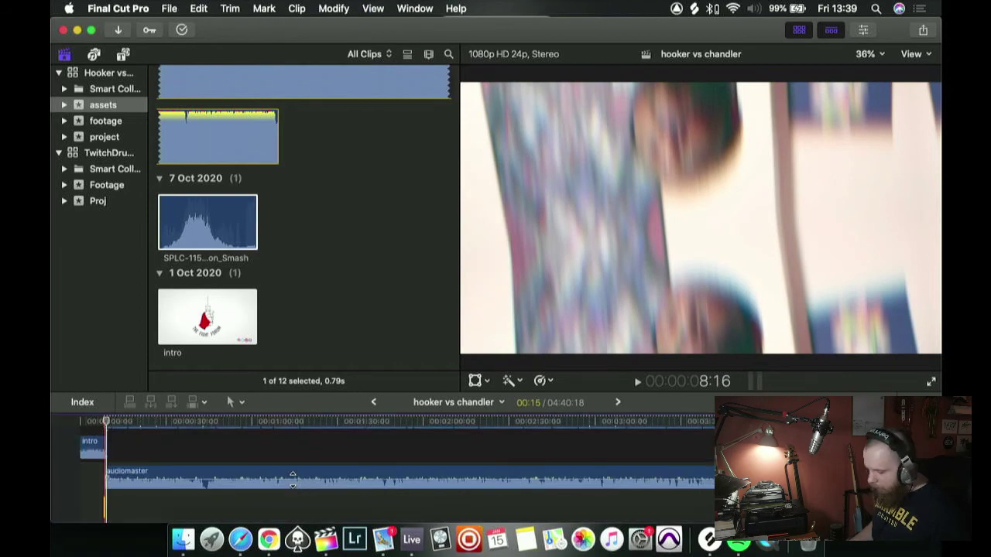
scroll(612, 462, "right", 3)
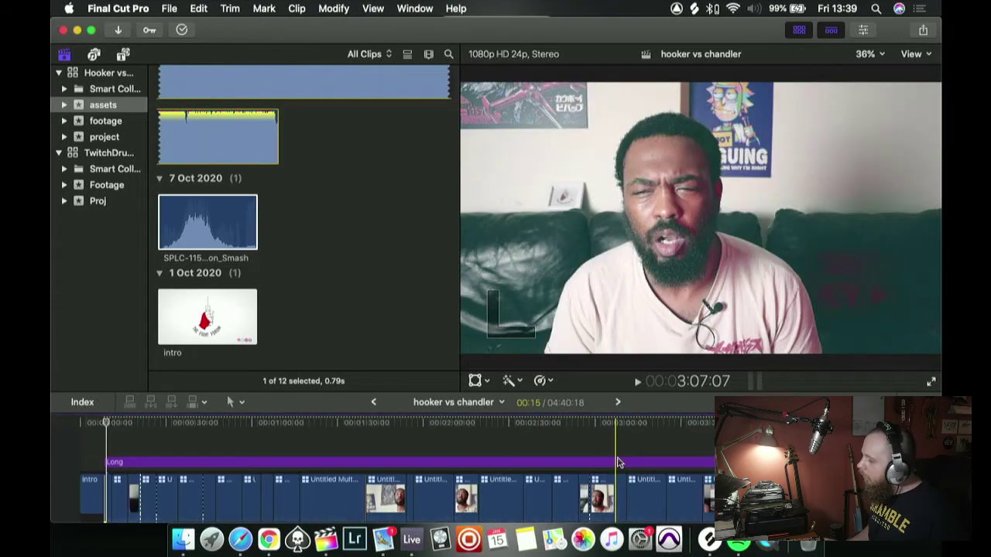
scroll(615, 459, "right", 3)
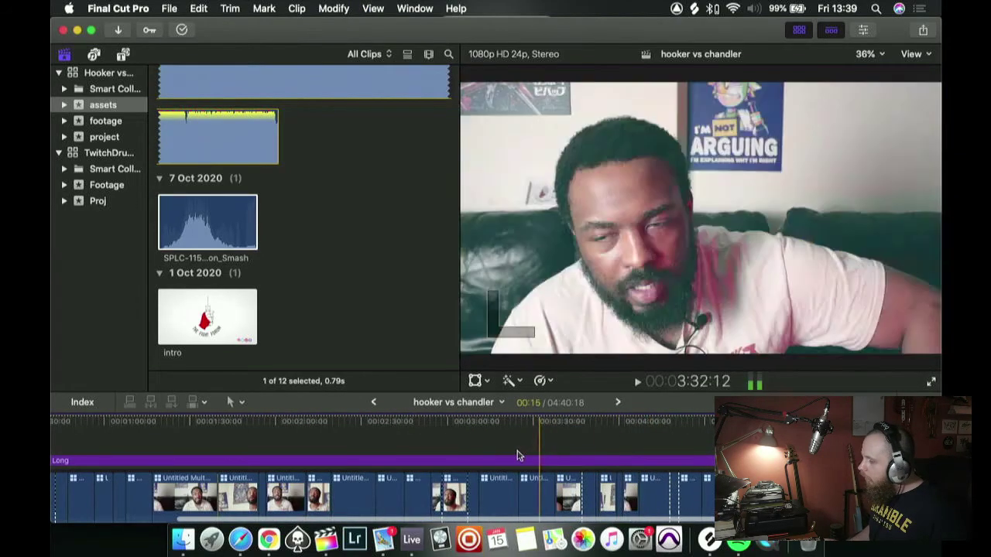
scroll(615, 459, "left", 5)
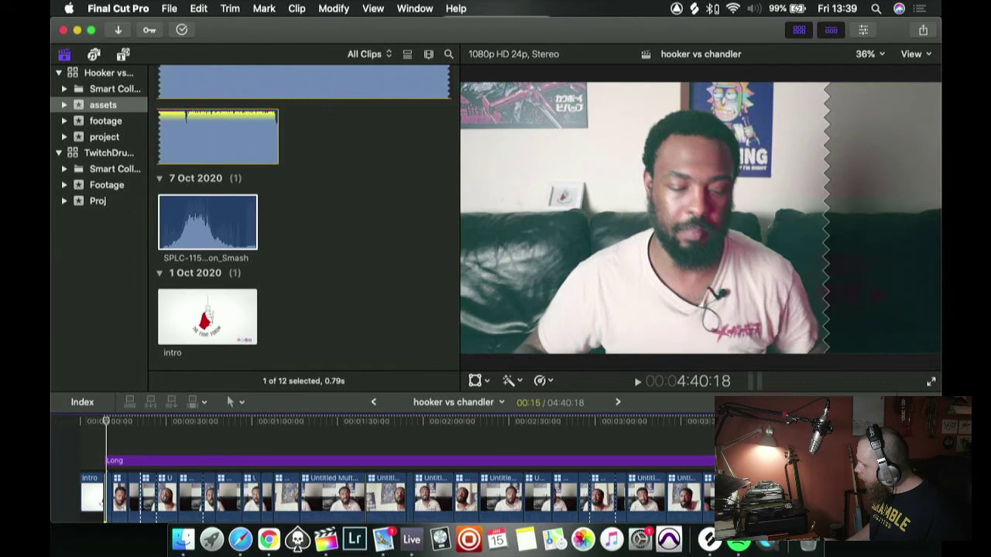
scroll(348, 270, "up", 5)
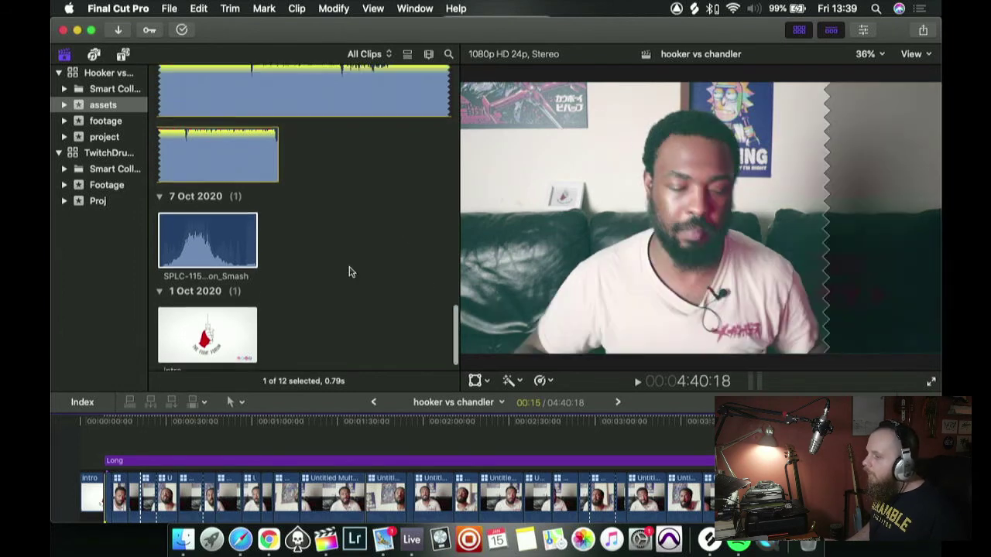
scroll(349, 270, "up", 5)
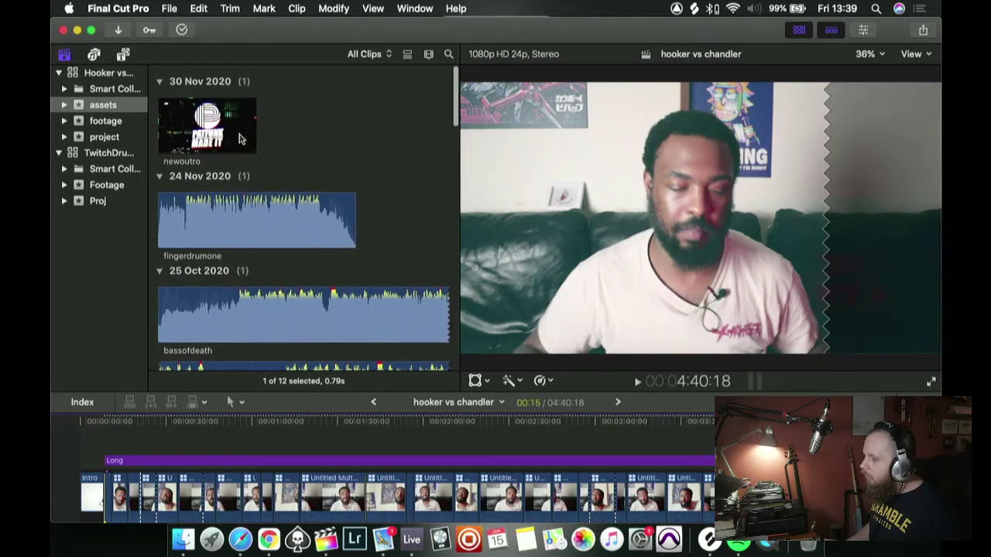
left_click(193, 132)
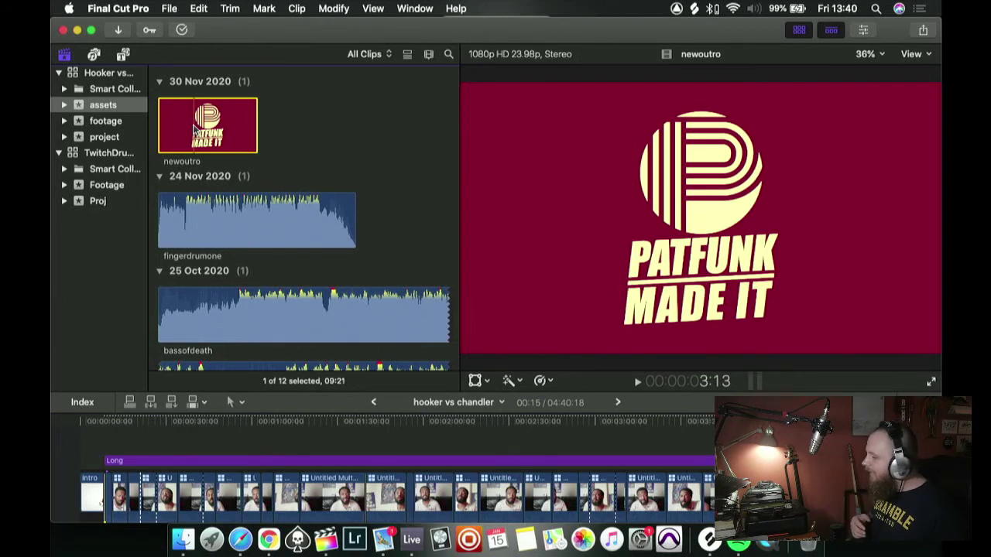
key("e")
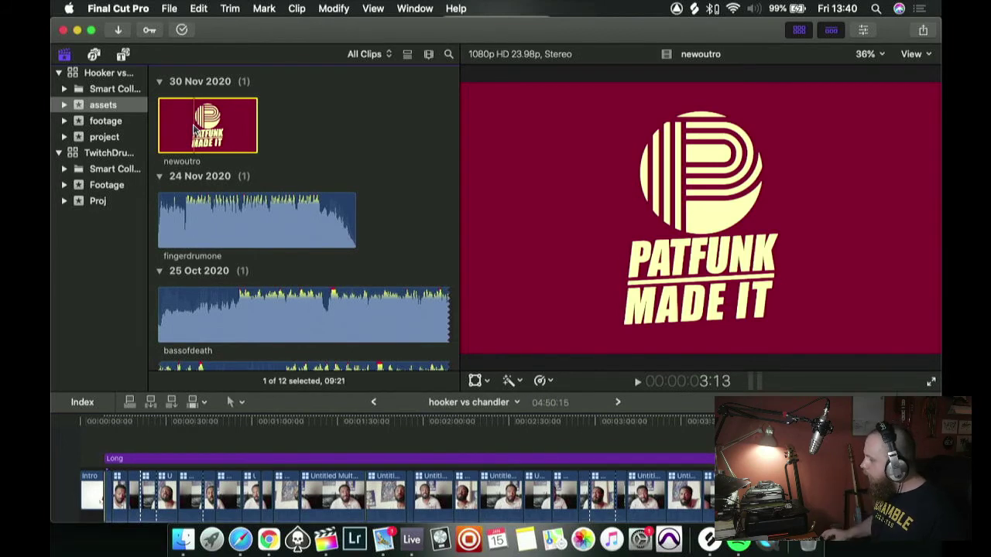
- Play back the cut from the last multicam clip into the newoutro clip
key("space")
key("z")
key("End")
key("super+equal")
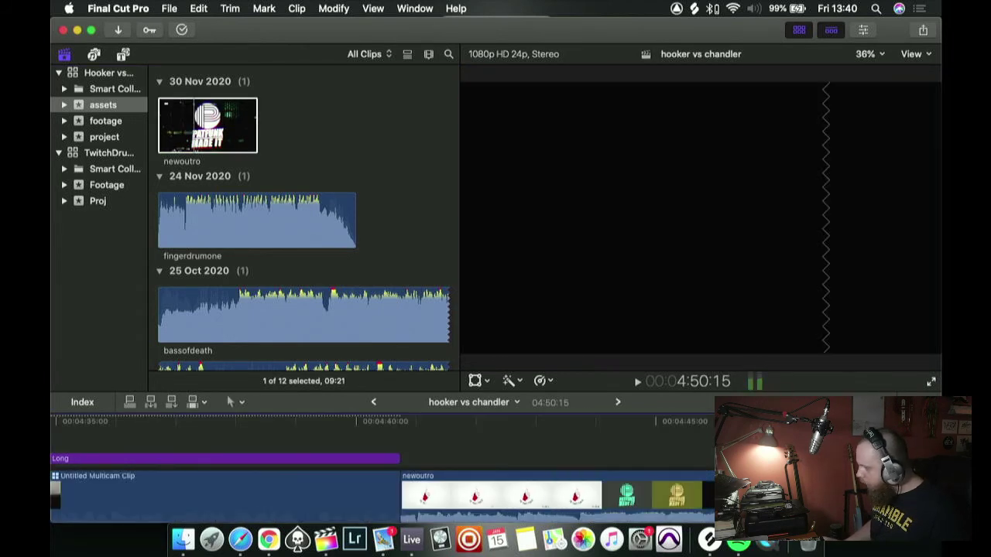
key("a")
left_click(362, 424)
key("space")
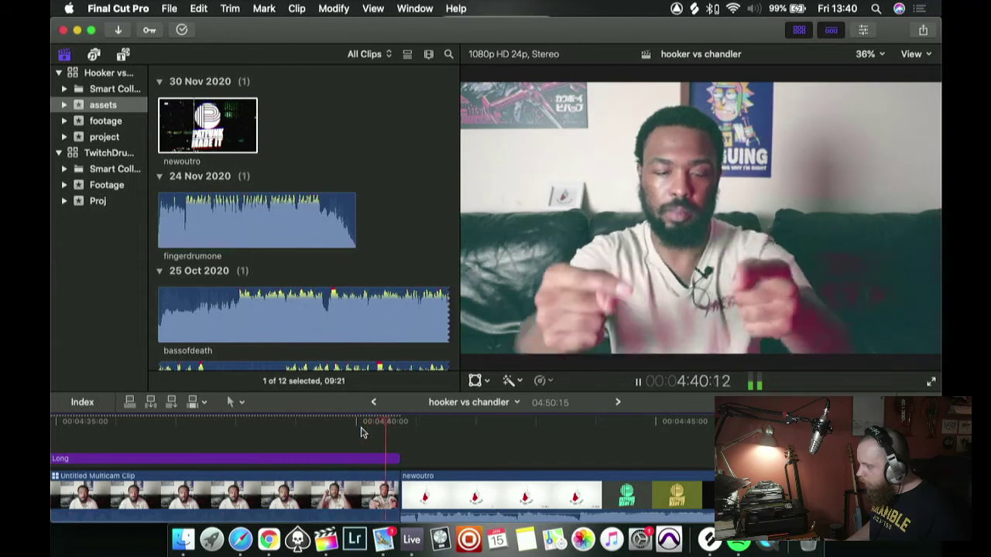
- Expand the audio of the newoutro clip in the timeline so it can be edited separately from the video
scroll(362, 431, "down", 2)
scroll(362, 431, "up", 1)
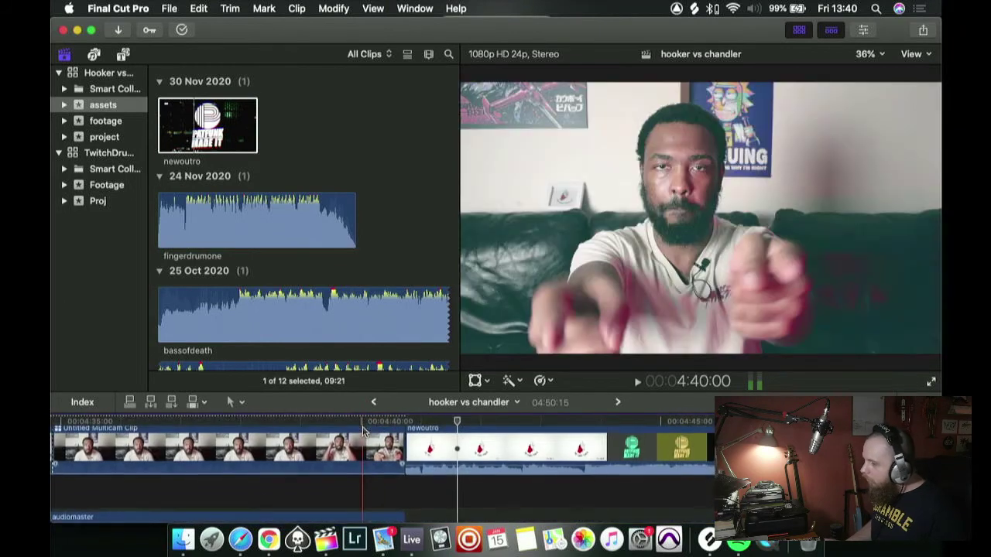
right_click(502, 452)
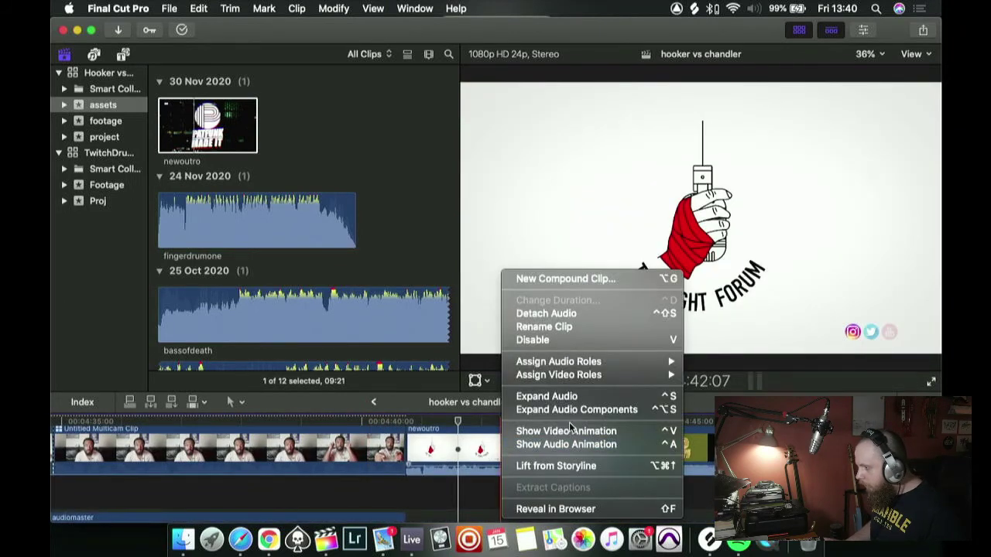
left_click(565, 396)
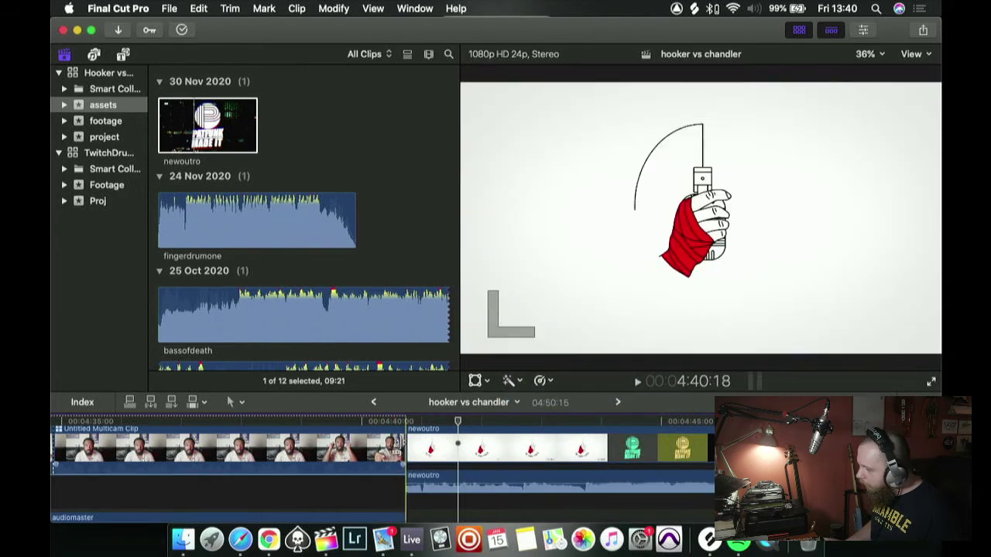
- Trim about 21 frames off the start of the newoutro video only, fade in its leading audio with an S-curve, and play the cut
left_click_drag(409, 444, 459, 457)
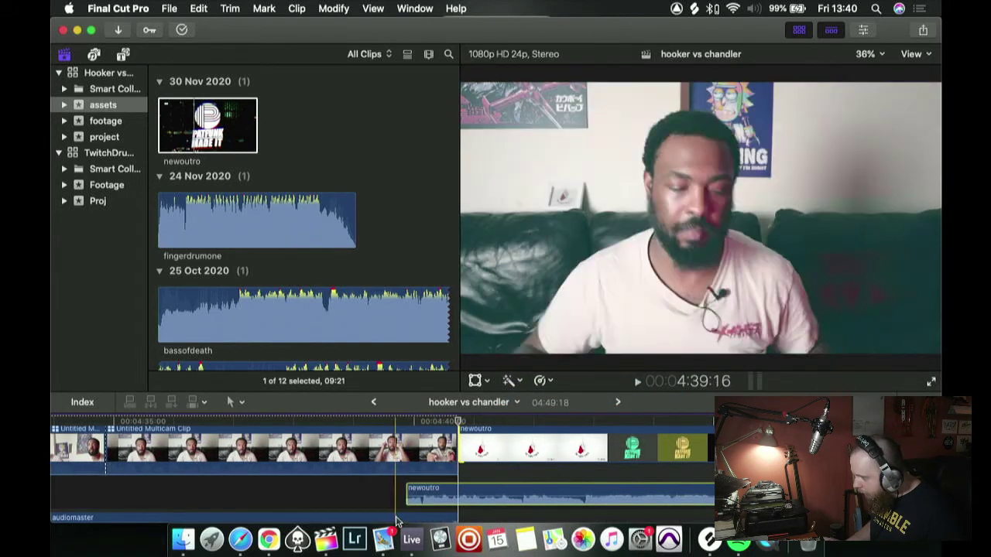
left_click_drag(409, 490, 497, 494)
right_click(497, 494)
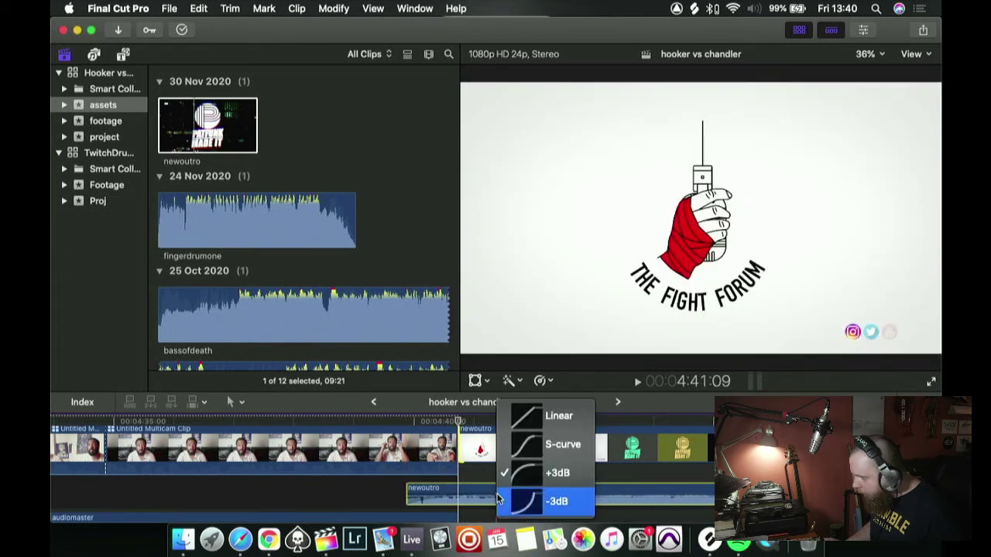
left_click(511, 443)
left_click(412, 495)
key("space")
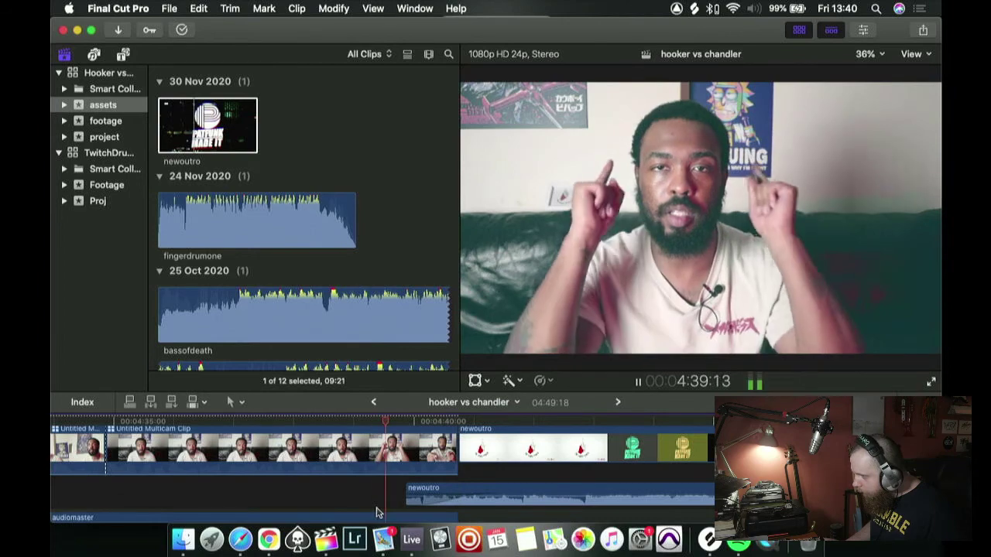
key("space")
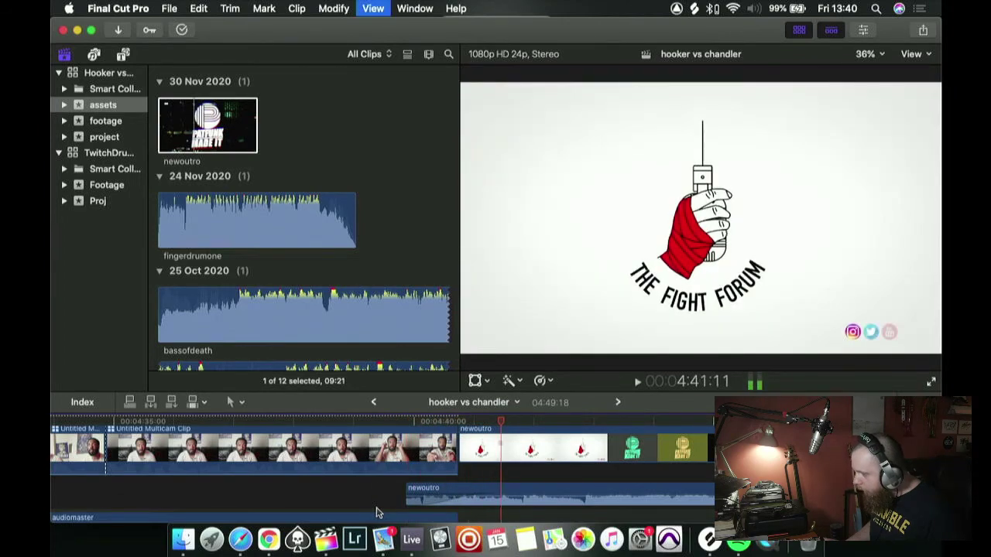
- Add a transition from the Camera Pan Transitions Free set at the cut between the last multicam clip and newoutro
key("ctrl+super+5")
left_click_drag(736, 456, 459, 450)
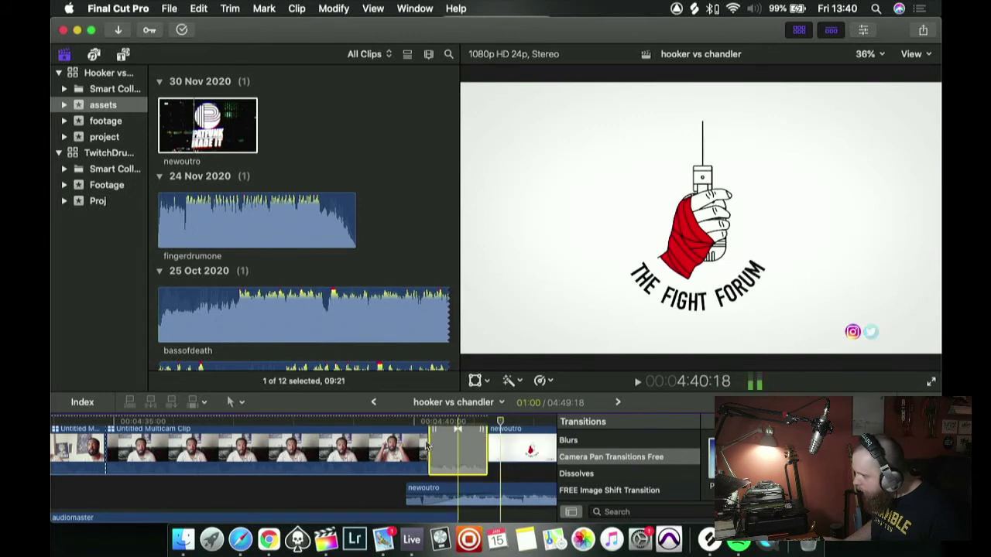
- Paste the SPLC-1 sound effect at the outro transition, shift it below audiomaster to start slightly before the cut, and play it
scroll(456, 464, "down", 3)
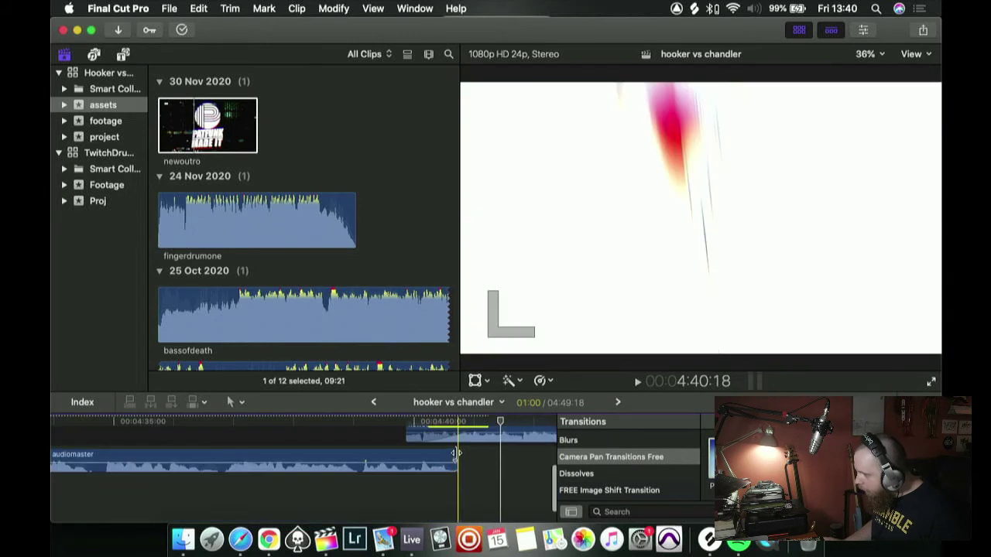
left_click(459, 464)
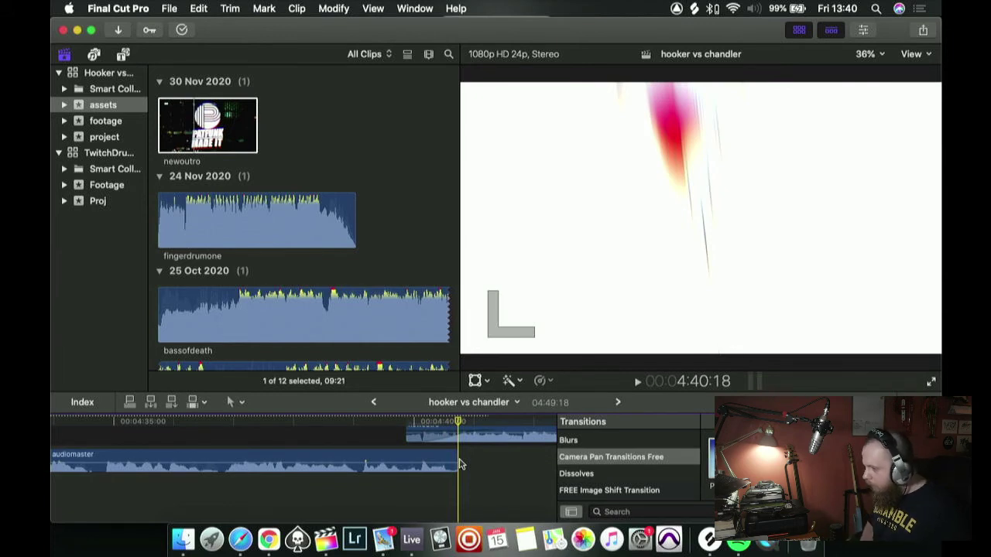
key("space")
key("space")
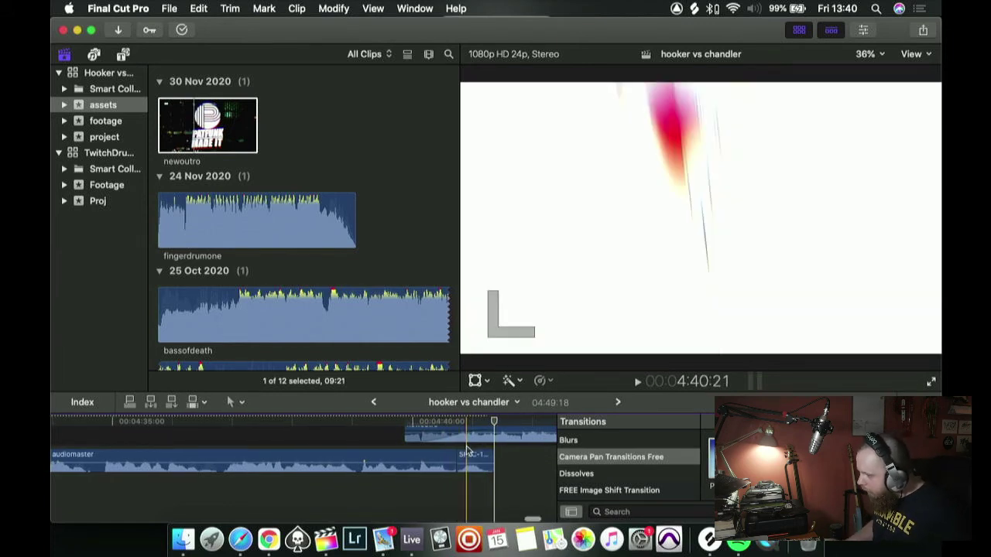
scroll(464, 457, "up", 3)
left_click(500, 455)
scroll(487, 455, "down", 3)
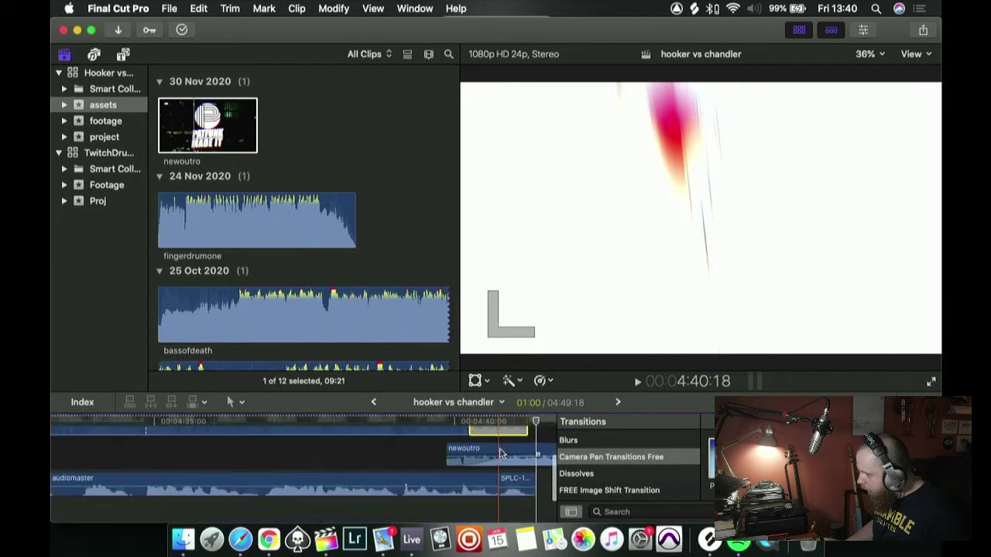
left_click(477, 455)
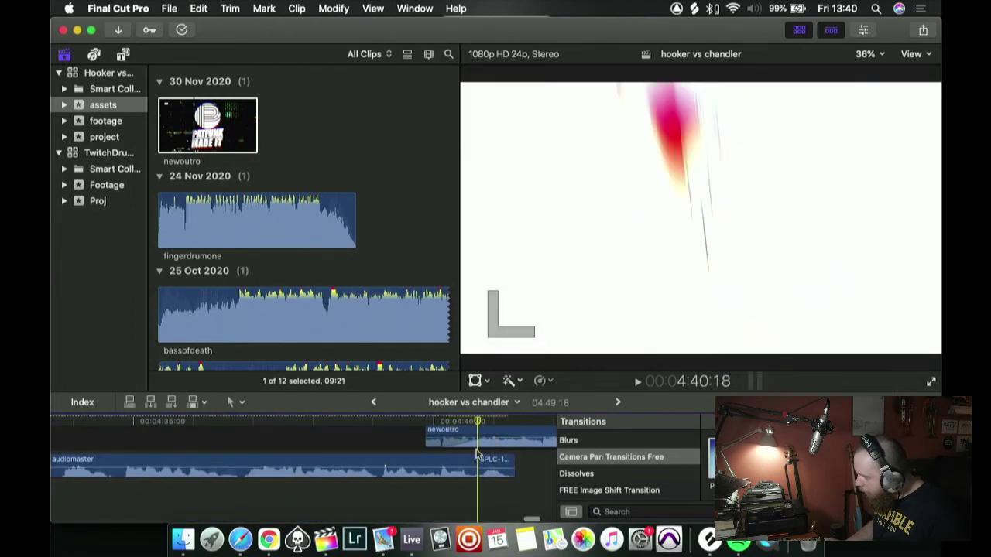
left_click_drag(494, 463, 476, 498)
key("space")
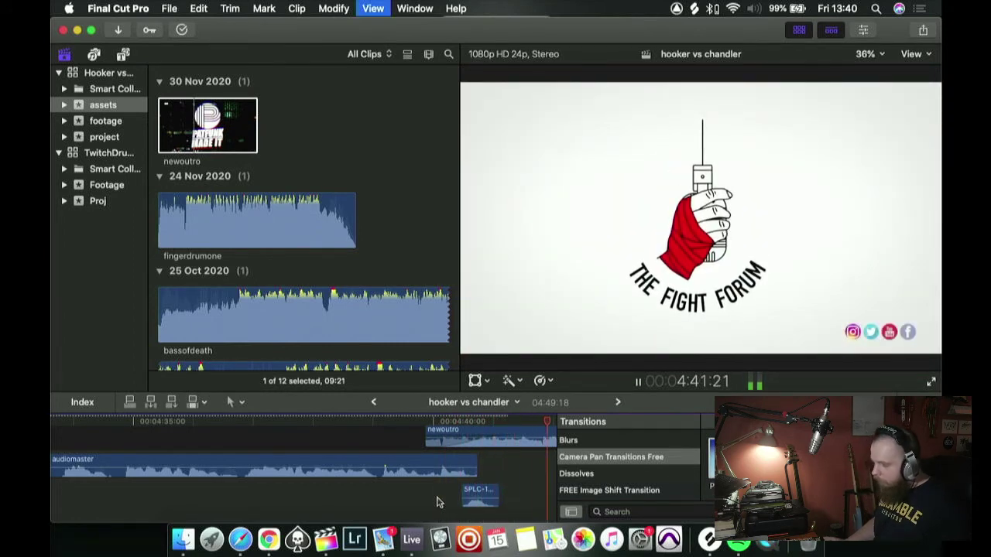
- Play the opening section just after the intro clip and hide the Transitions browser
key("shift+z")
key("super+bracketleft")
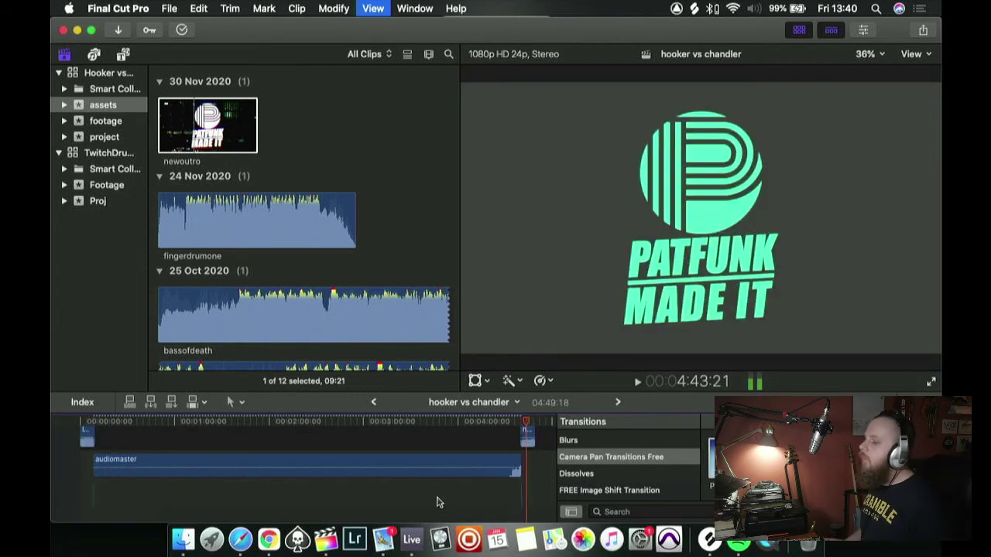
key("space")
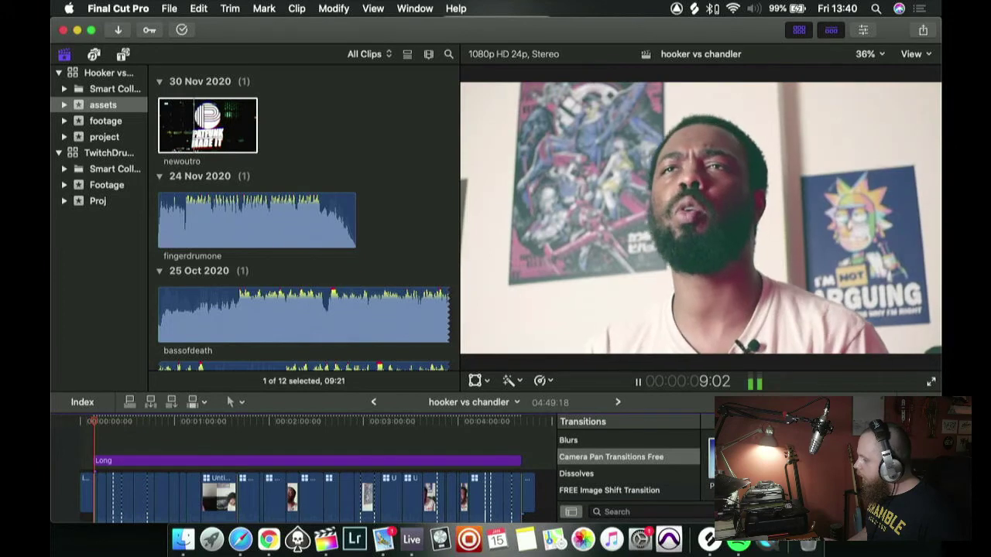
key("ctrl+super+5")
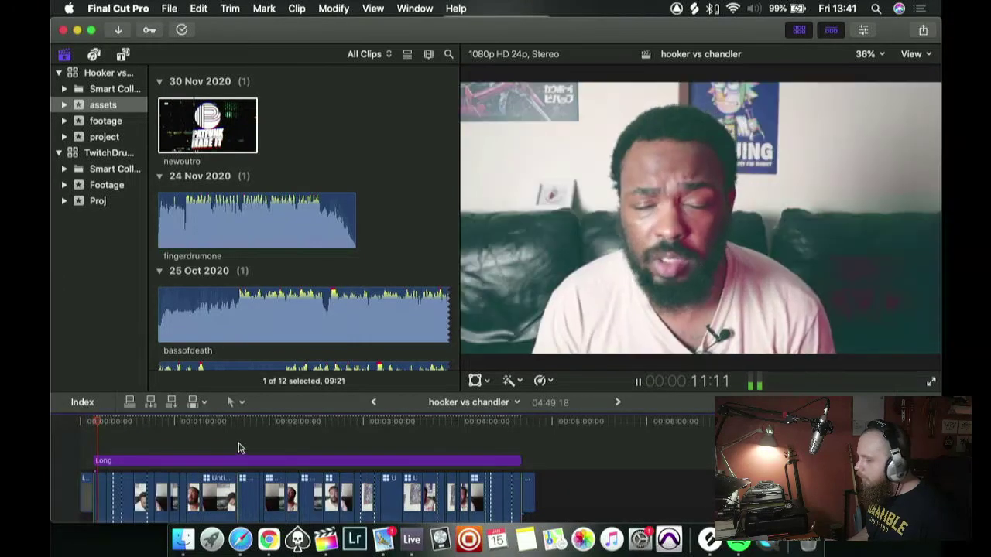
key("super+z")
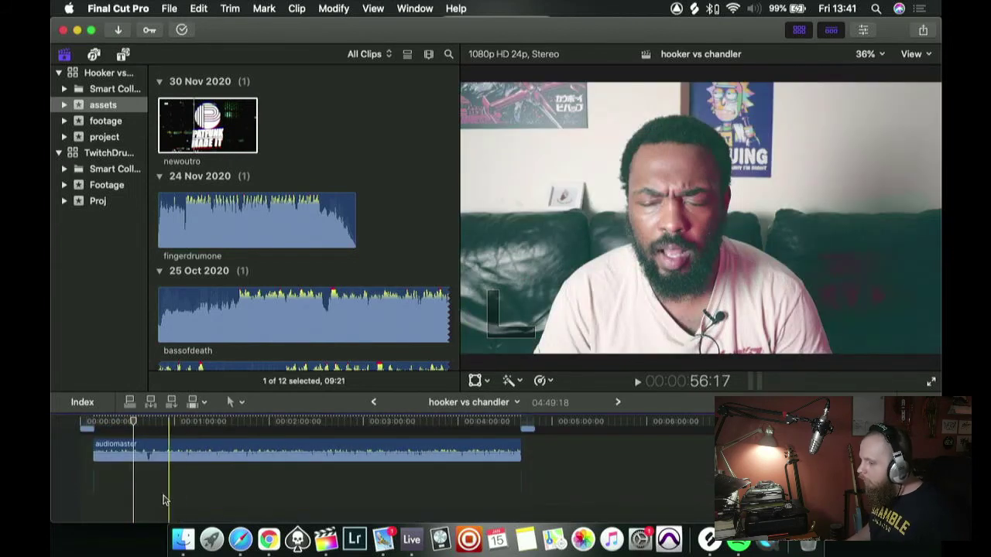
- Switch to Finder and add dawn.140bpm.mp3 from the beatpacks BEATPACK VOL.1 mp3 folder below audiomaster, starting at 34:06
left_click(184, 542)
left_click(470, 141)
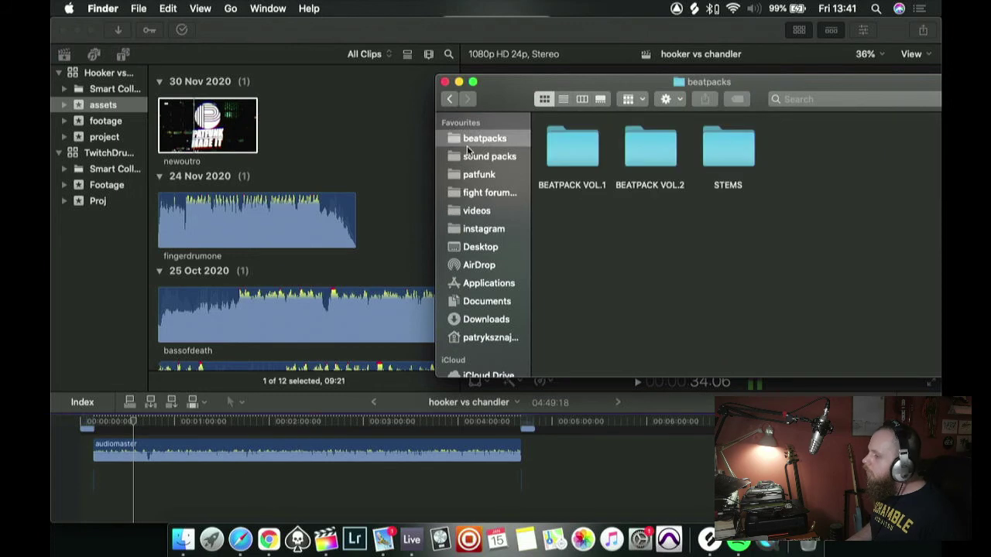
double_click(552, 146)
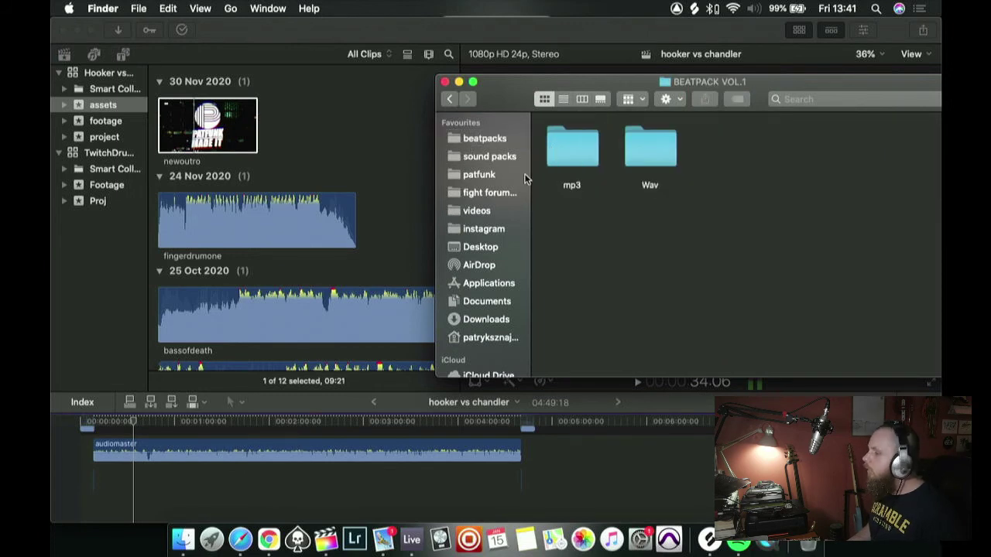
double_click(566, 147)
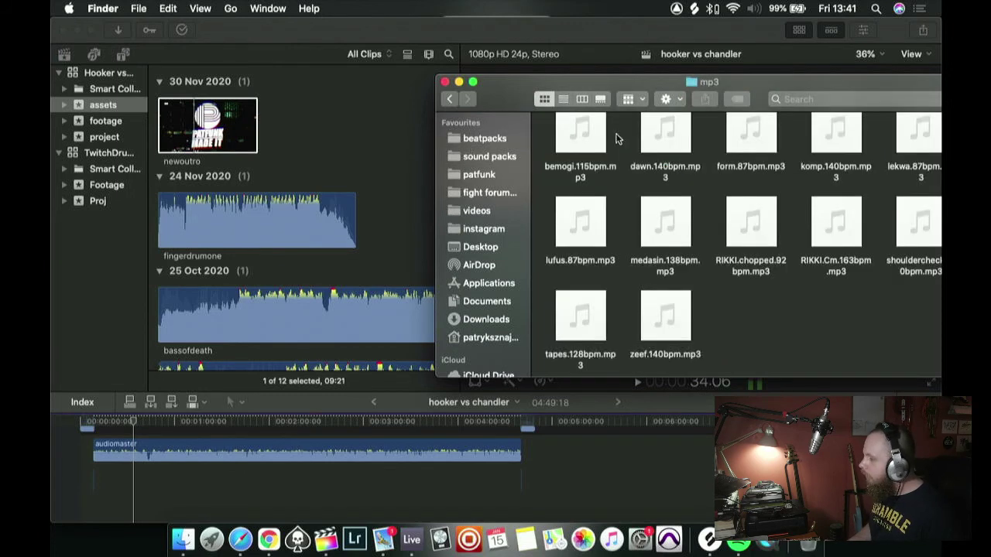
left_click_drag(757, 85, 703, 70)
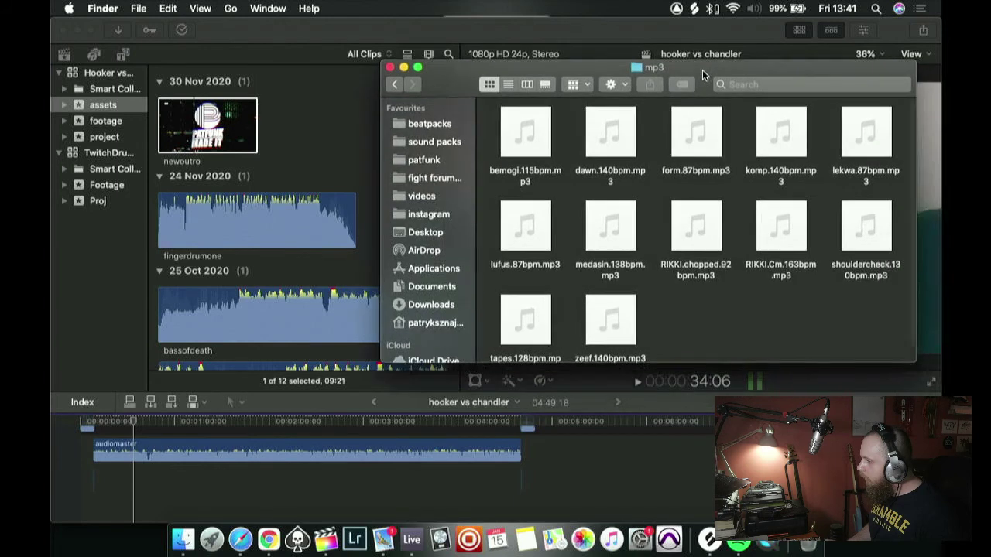
left_click(611, 133)
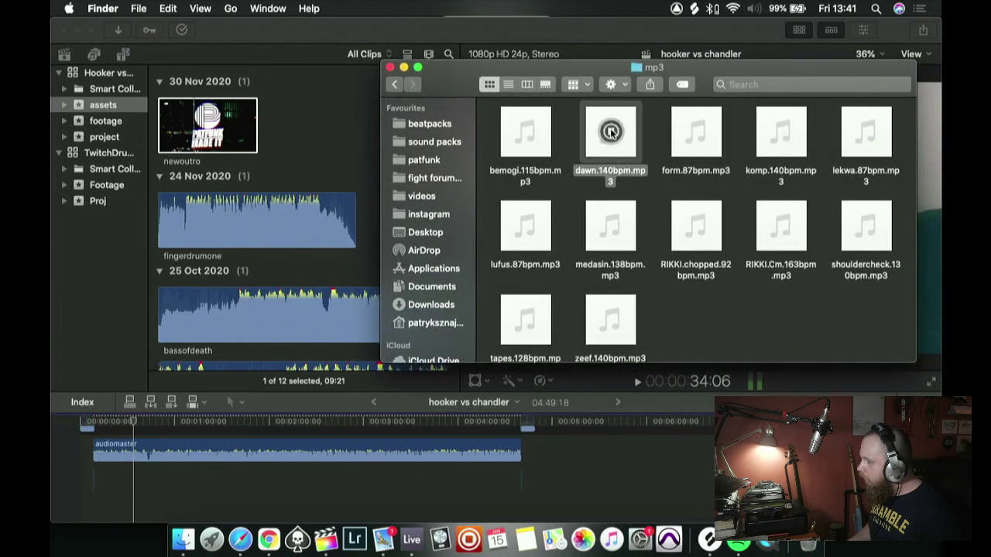
left_click_drag(620, 120, 155, 503)
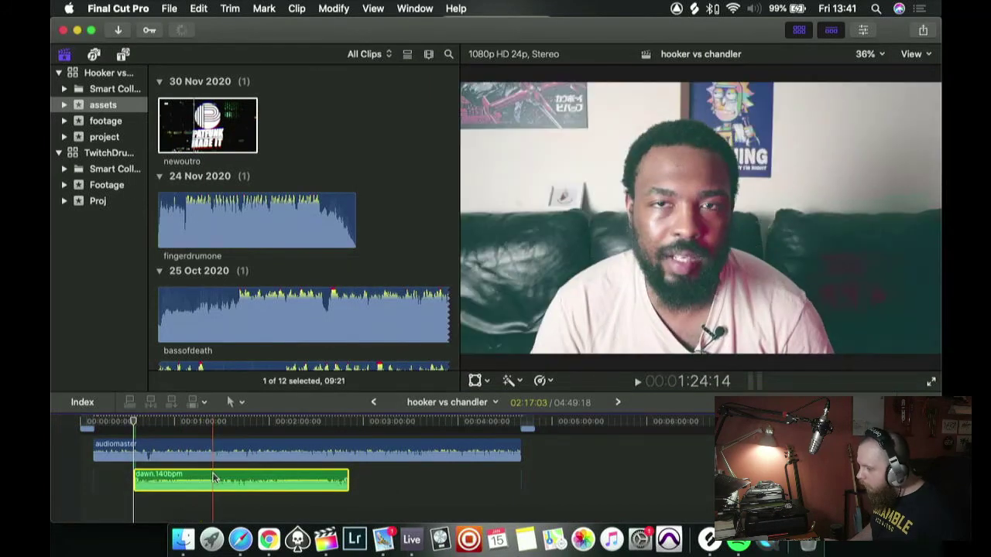
- Lower the volume of the dawn.140bpm music clip and start playback around one minute in to check the mix
left_click_drag(199, 476, 199, 485)
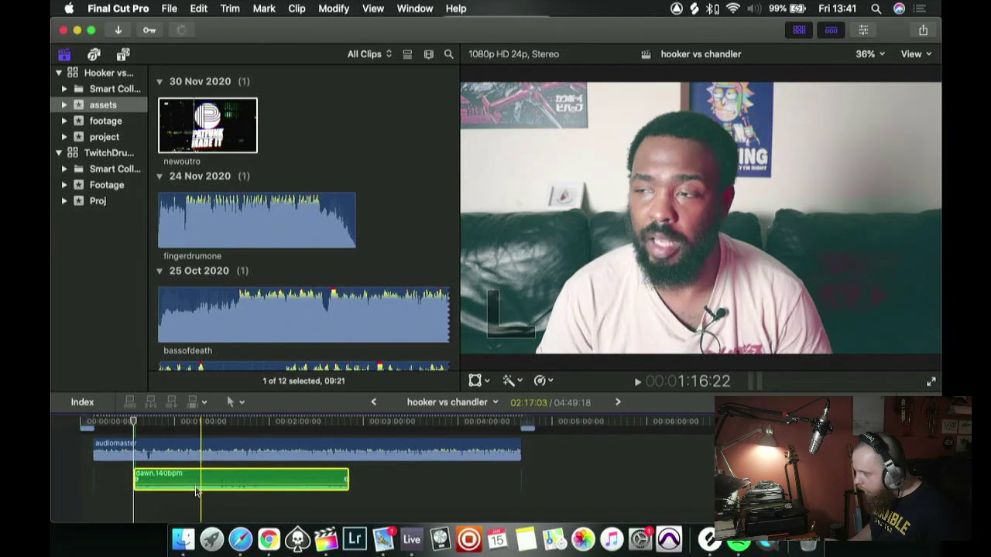
left_click(181, 504)
key("space")
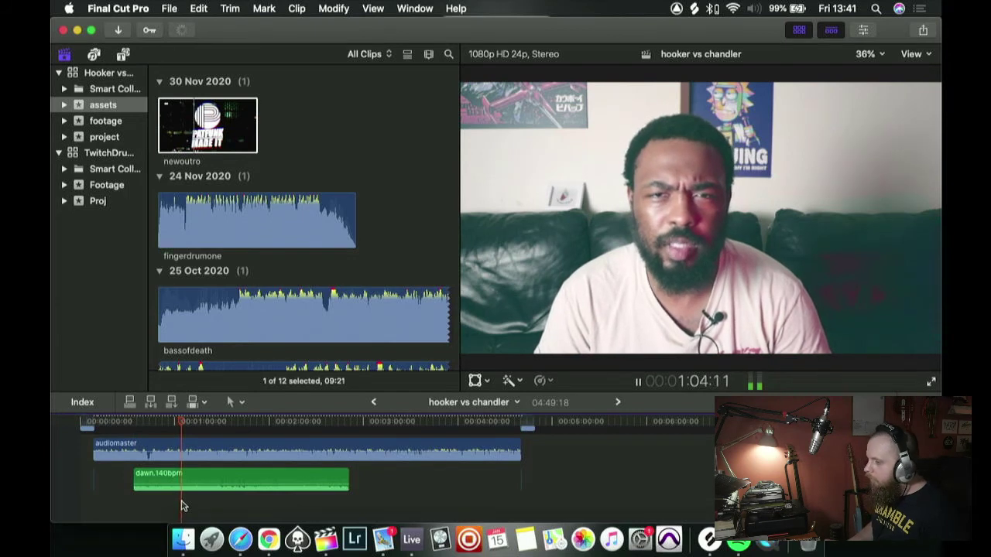
- Listen to the dawn.140bpm music under the voice track and check its level against the multicam cuts up to about 1:44
scroll(263, 507, "up", 3)
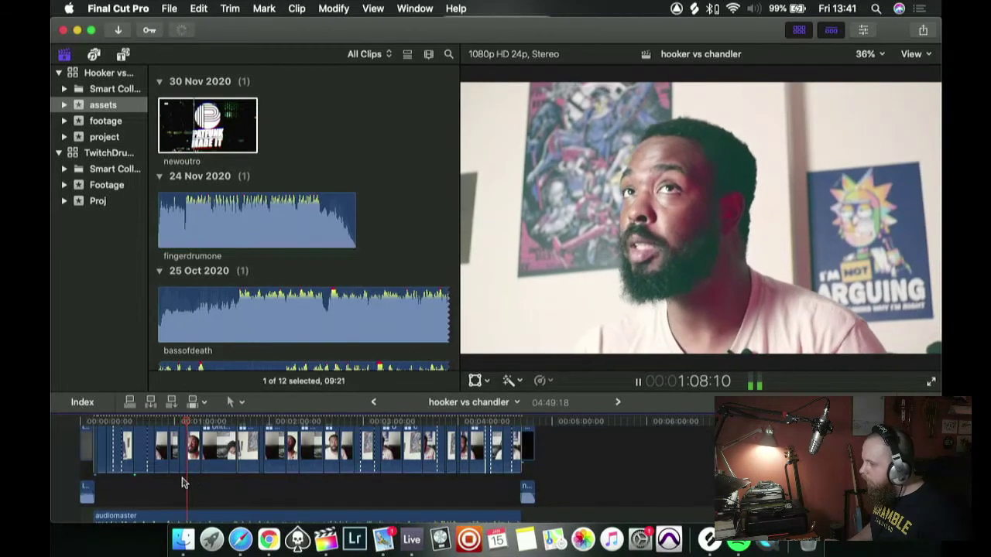
scroll(186, 480, "down", 2)
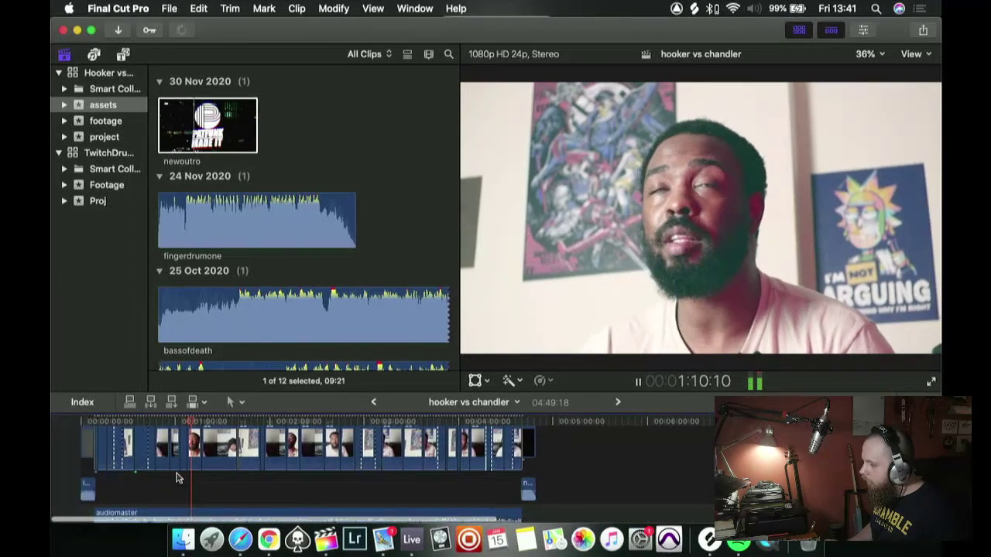
scroll(176, 478, "down", 3)
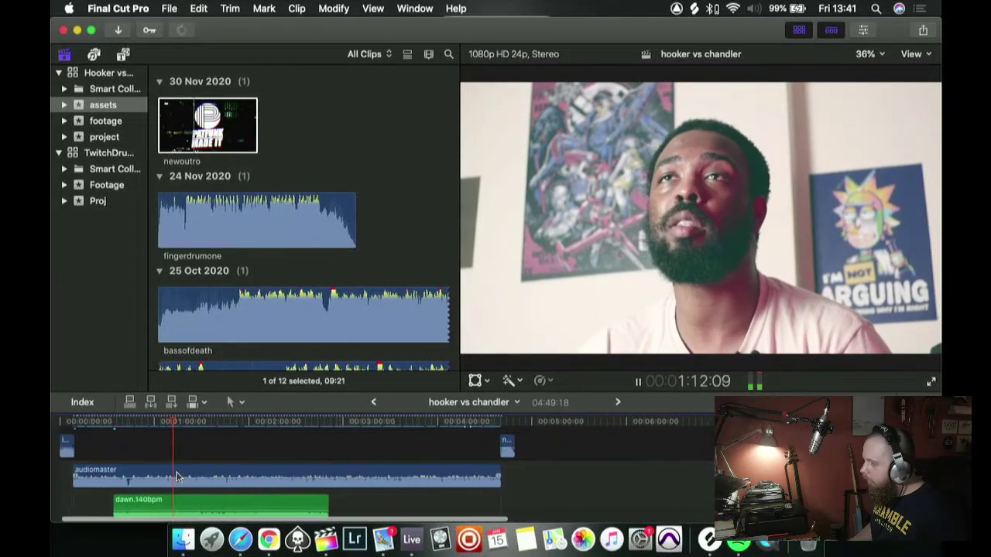
scroll(176, 477, "up", 3)
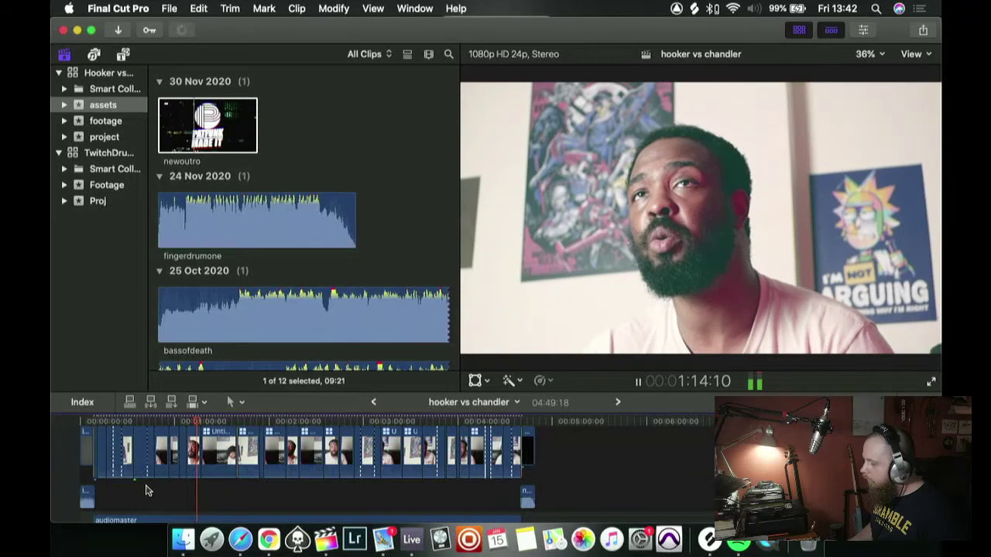
scroll(182, 482, "down", 3)
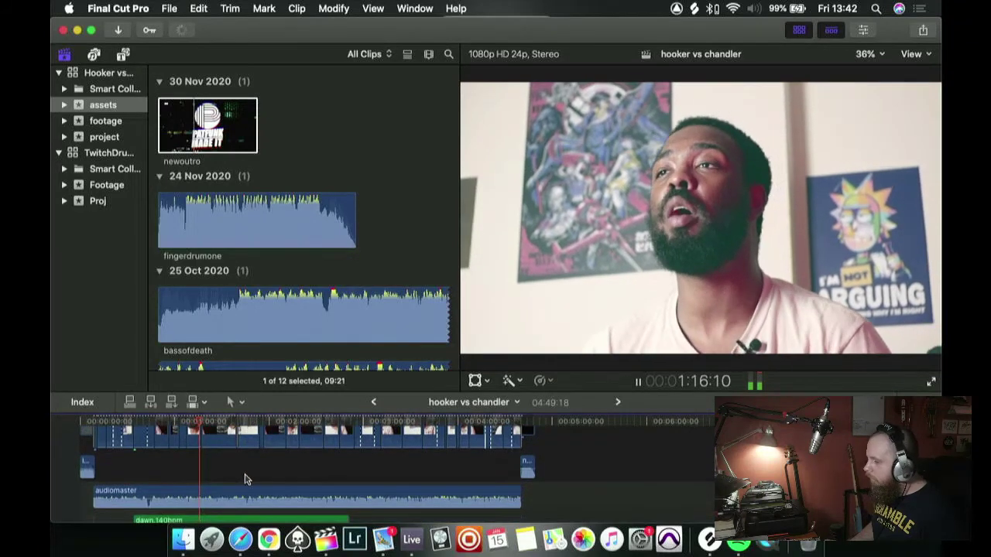
scroll(244, 480, "down", 3)
left_click_drag(252, 471, 239, 474)
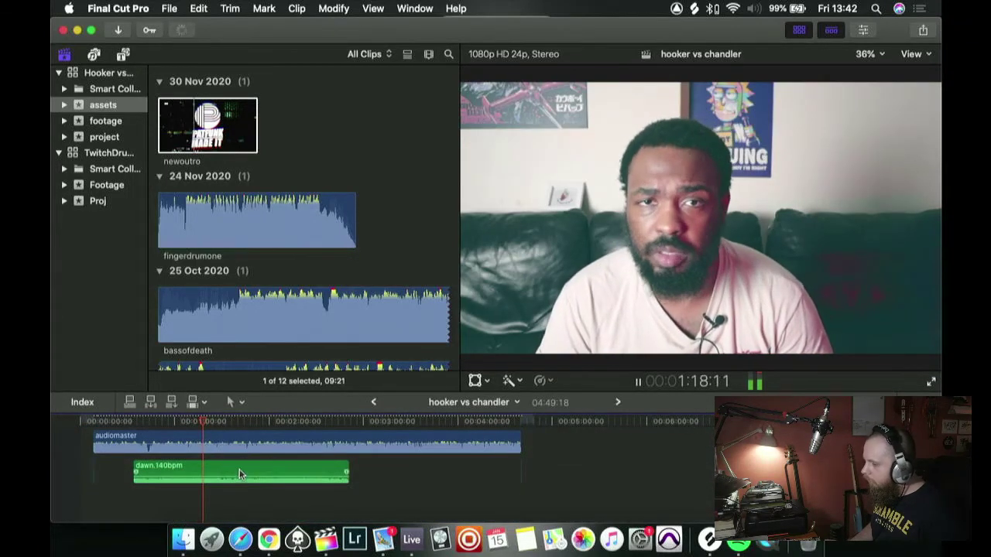
left_click(239, 469)
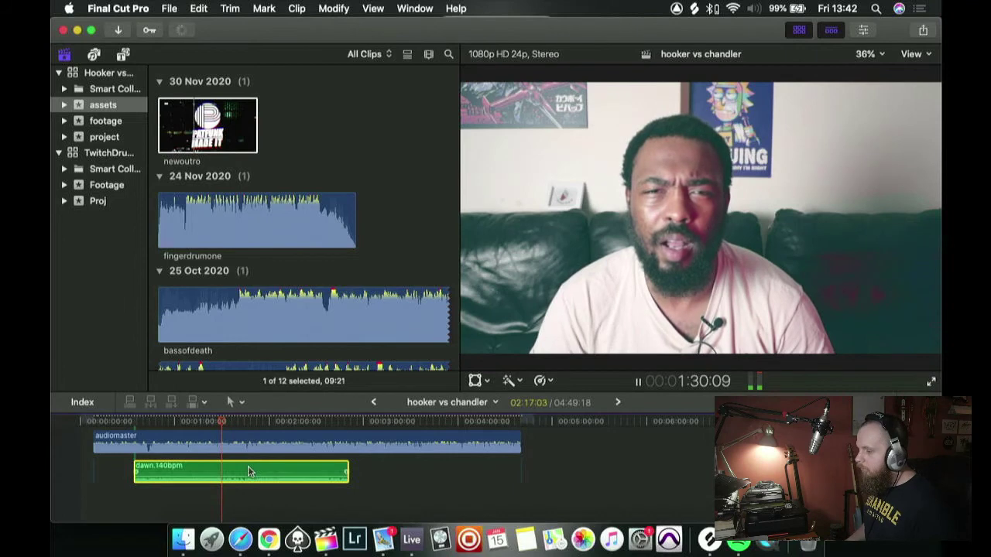
left_click(271, 475)
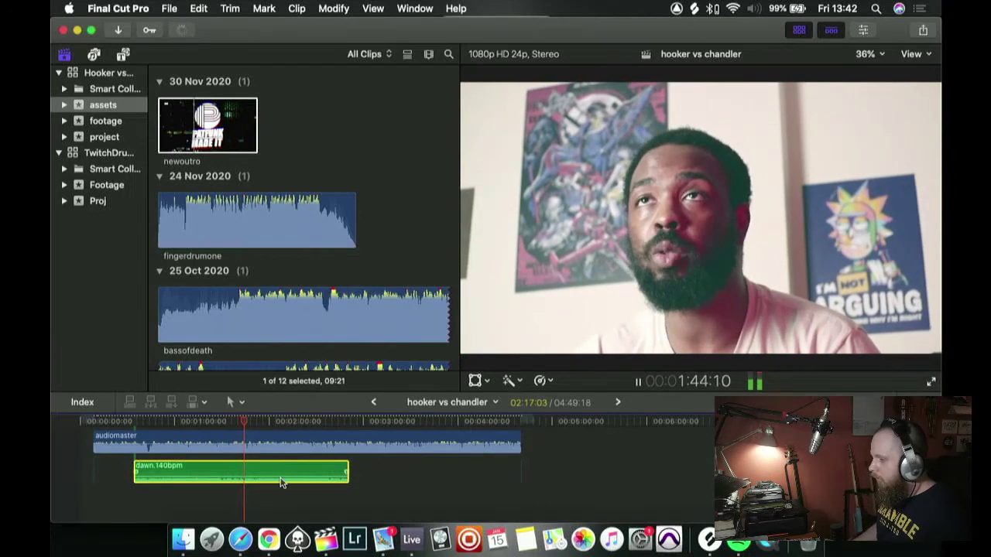
key("super+z")
key("space")
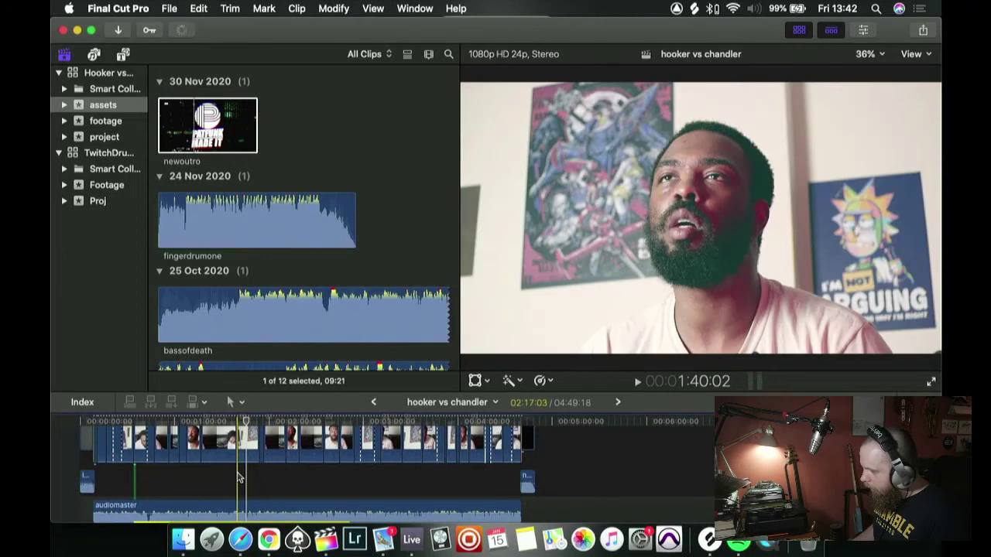
- Trim the end of the dawn.140bpm music clip back to about 1:39:14 in the timeline
left_click(239, 478)
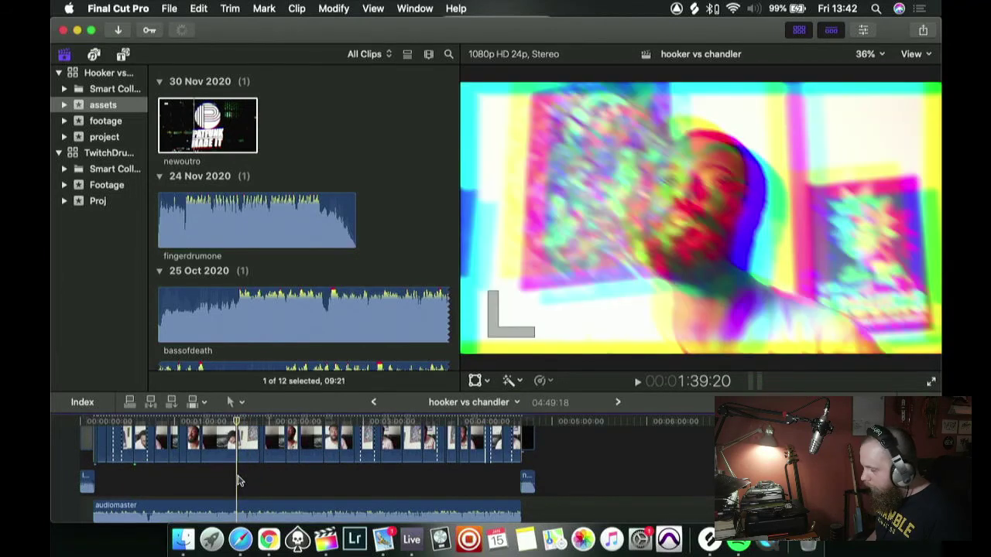
key("super+shift+z")
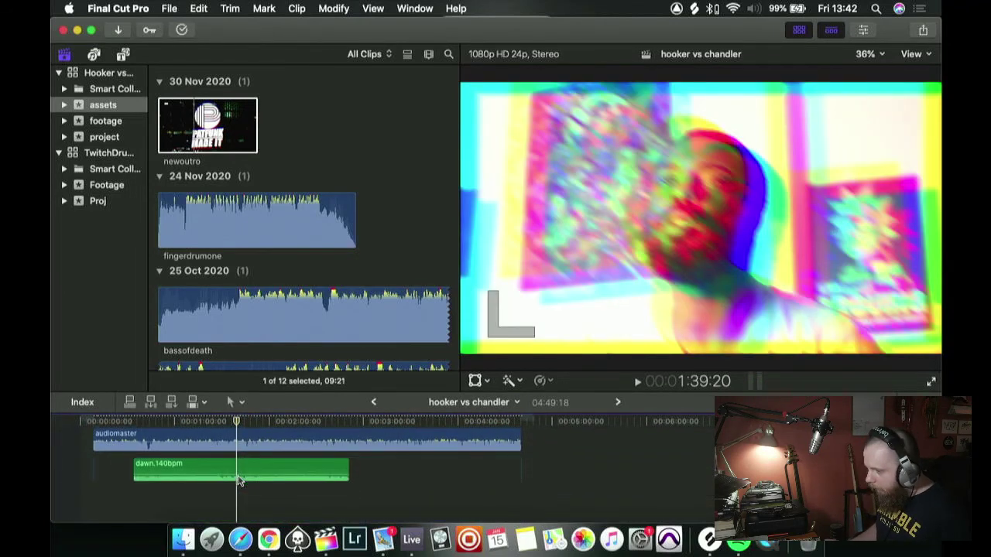
left_click(239, 471)
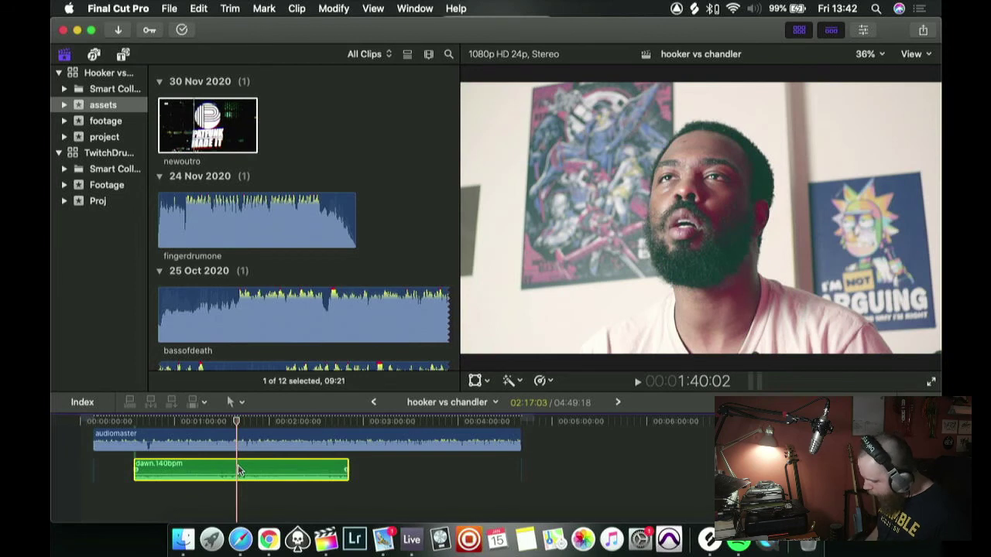
key("super+z")
key("super+z")
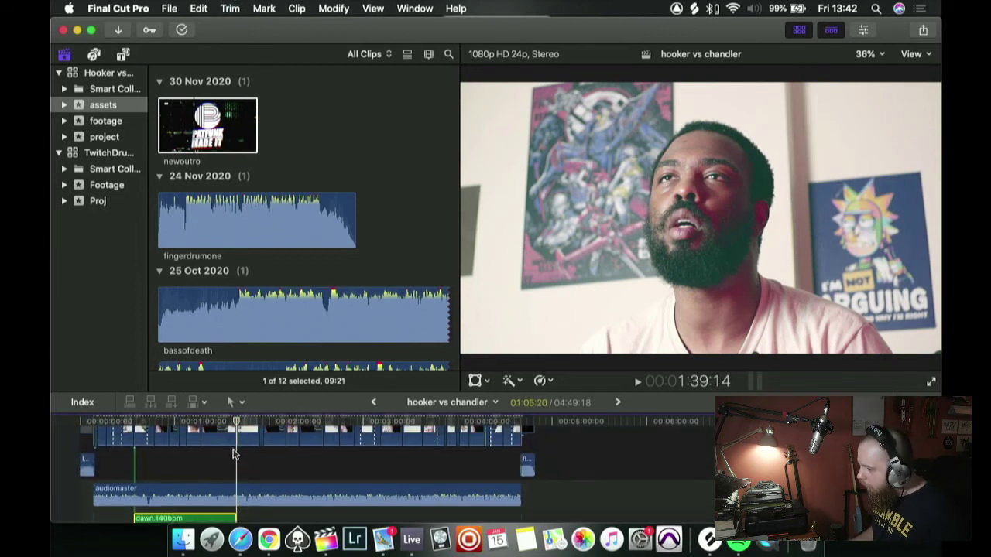
- Add a fade-out at the end and a very short fade-in at the start of the trimmed dawn.140bpm clip
key("space")
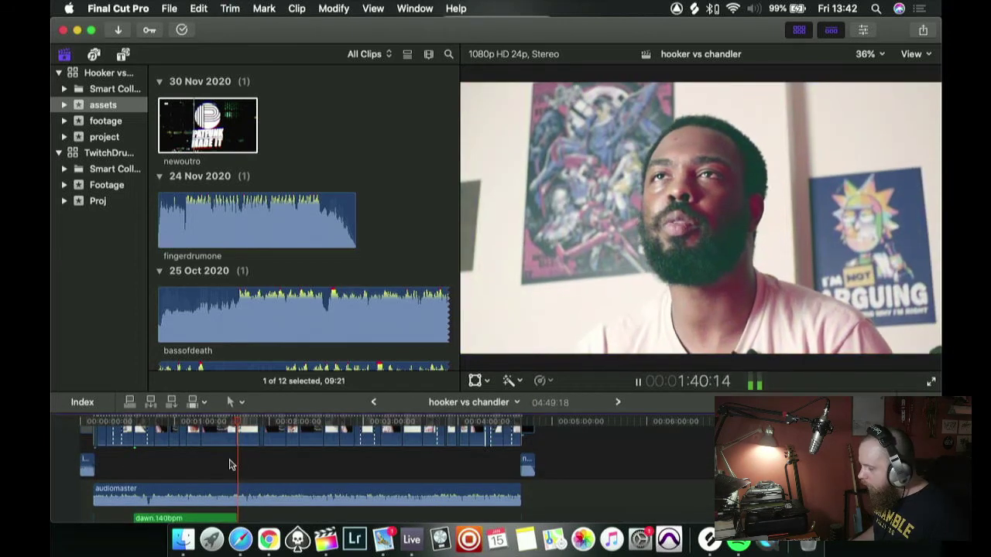
key("super+shift+z")
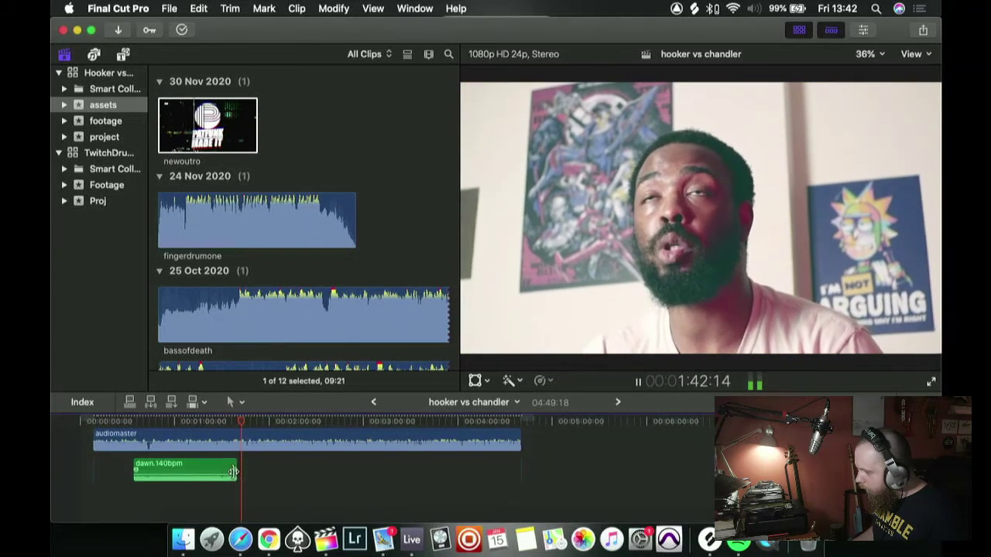
mouse_move(234, 470)
left_mouse_down()
mouse_move(189, 470)
mouse_move(235, 470)
left_mouse_up()
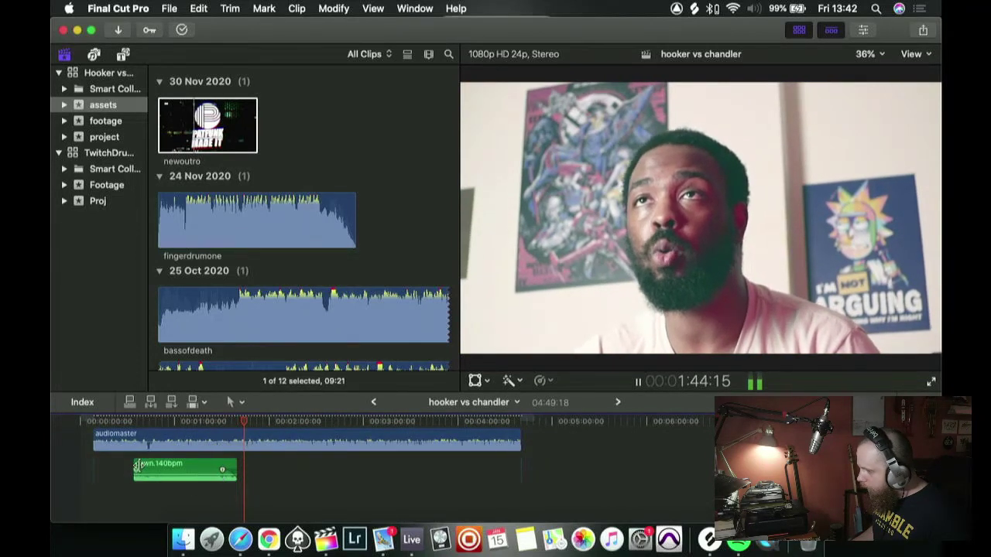
left_click_drag(136, 470, 137, 471)
- Play on to find the next music entry and paste a copy of the faded dawn.140bpm clip at 1:54:06
left_click(179, 469)
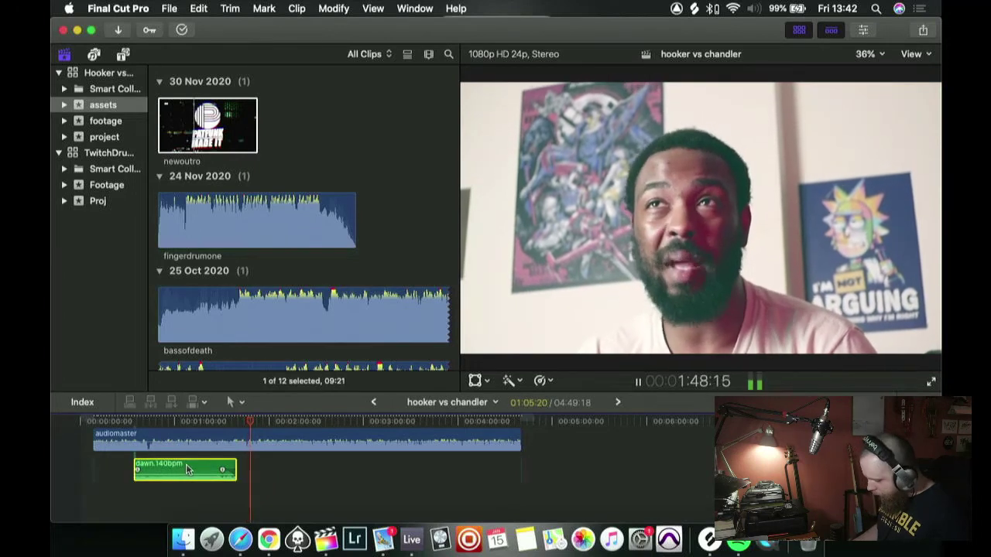
scroll(186, 470, "up", 4)
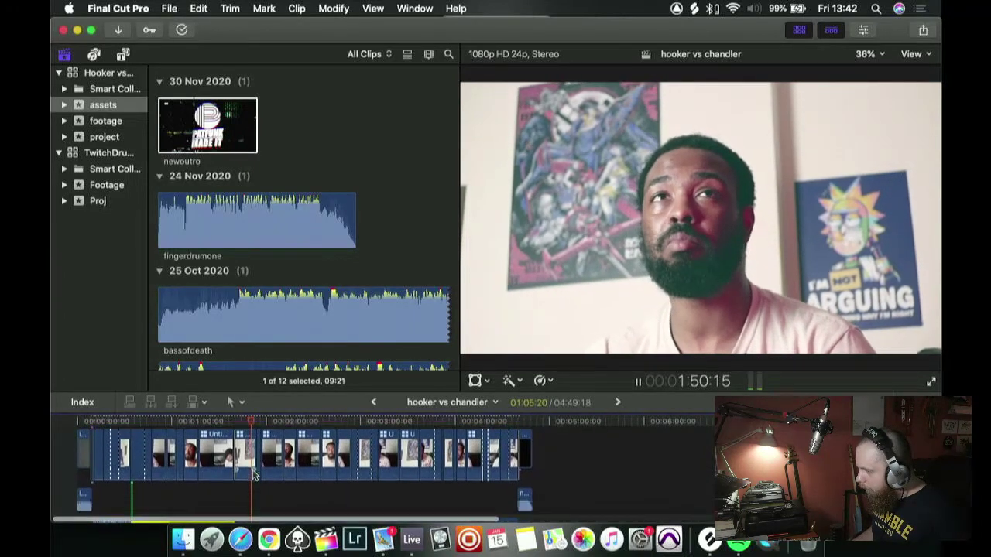
key("space")
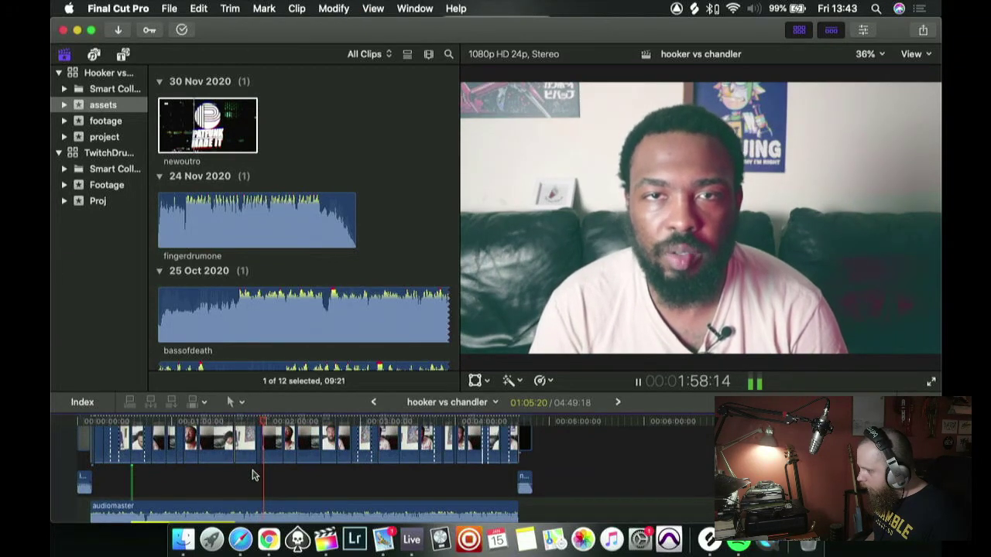
key("space")
scroll(251, 475, "down", 3)
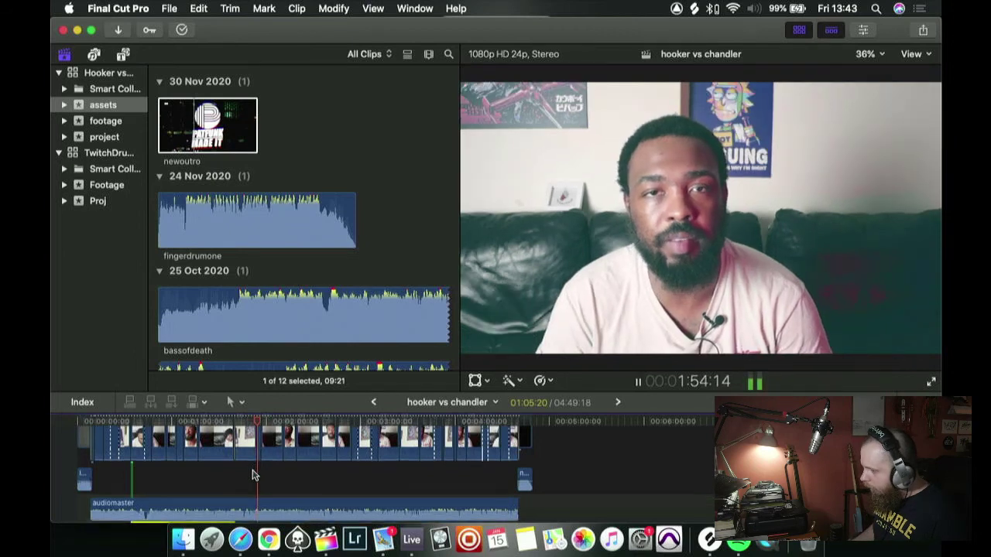
key("Left")
key("Left")
key("Left")
key("Left")
key("Left")
key("Left")
key("Left")
key("Left")
key("Left")
key("Left")
key("Left")
key("Left")
key("Left")
key("Left")
key("Left")
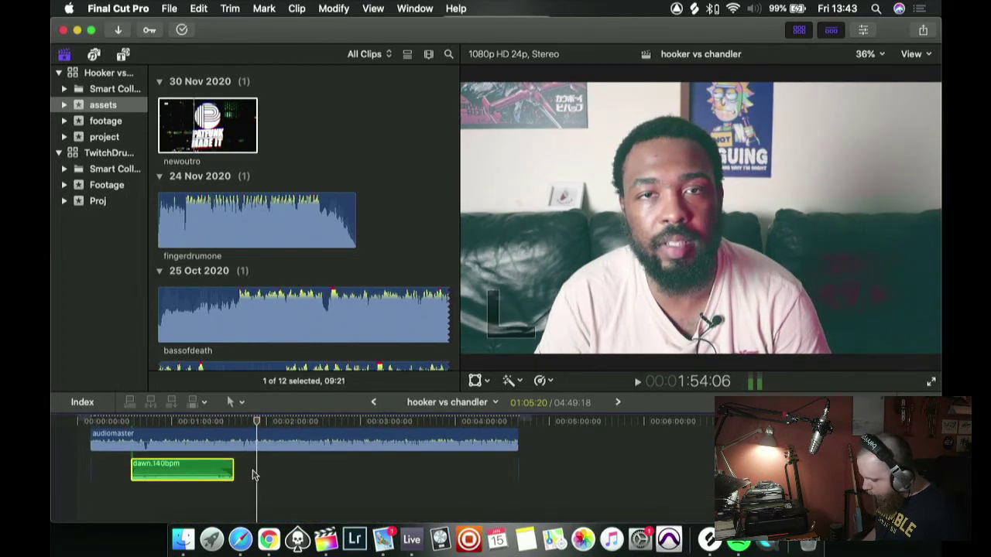
key("super+v")
- Play into the second dawn.140bpm clip and extend its end to just past the four-minute mark
left_click(246, 502)
key("space")
left_click_drag(287, 464, 287, 469)
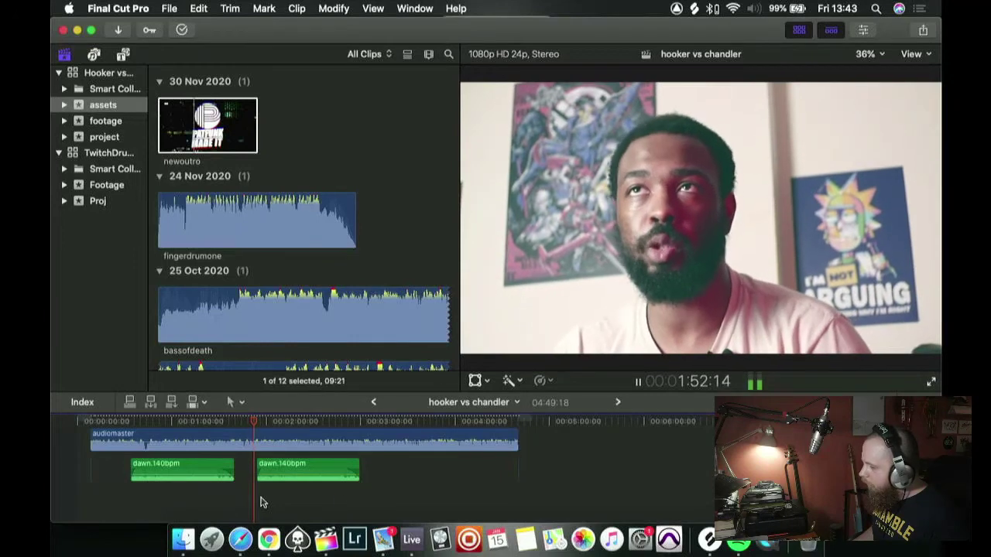
scroll(341, 502, "up", 3)
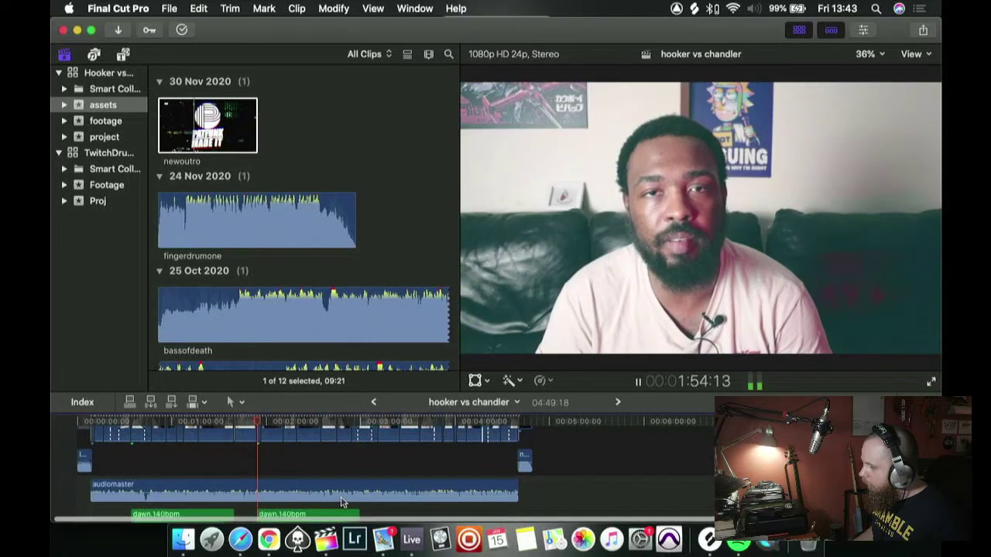
scroll(341, 502, "down", 3)
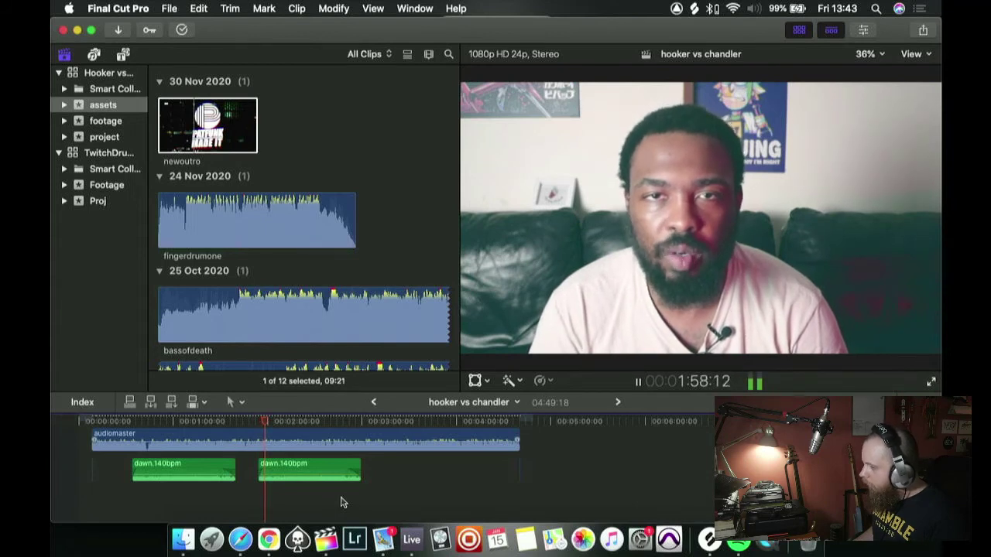
left_click_drag(361, 469, 469, 505)
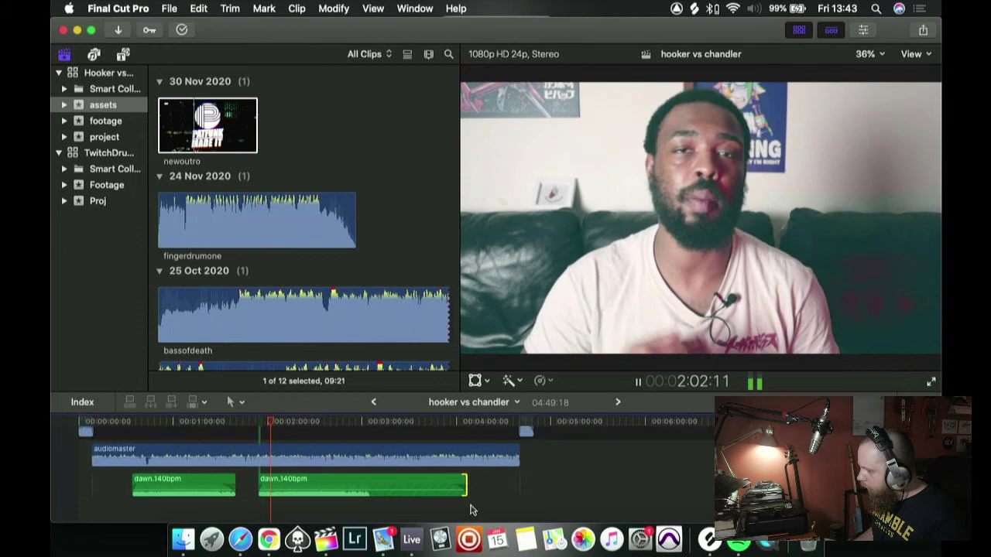
- Play the closing section from about 4:20 to check the voice after the second music clip ends
scroll(480, 495, "up", 5)
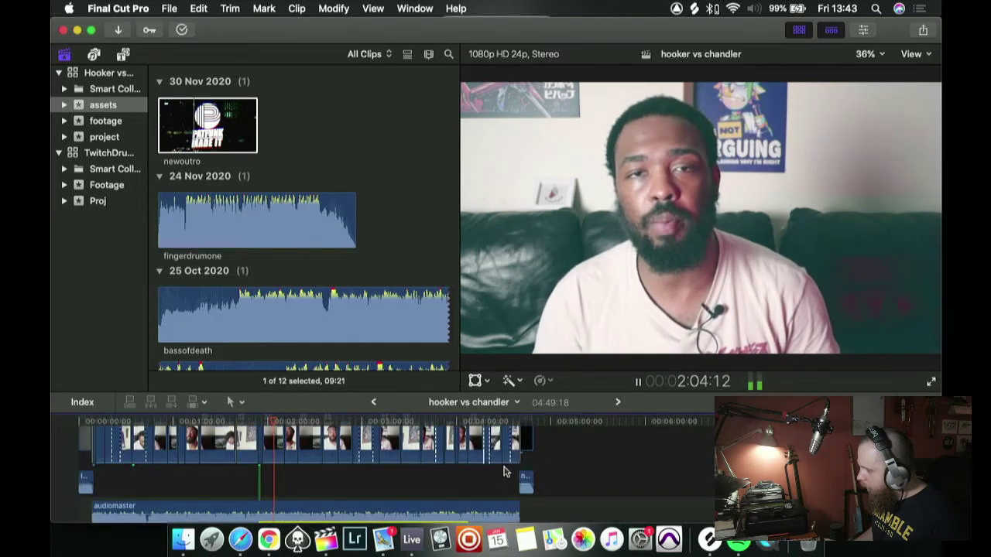
left_click(483, 479)
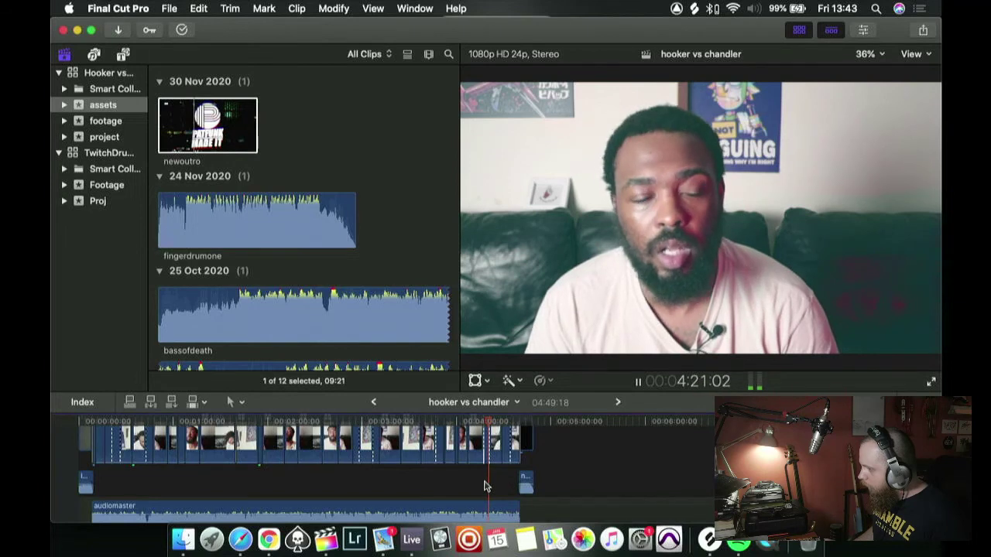
scroll(484, 486, "down", 5)
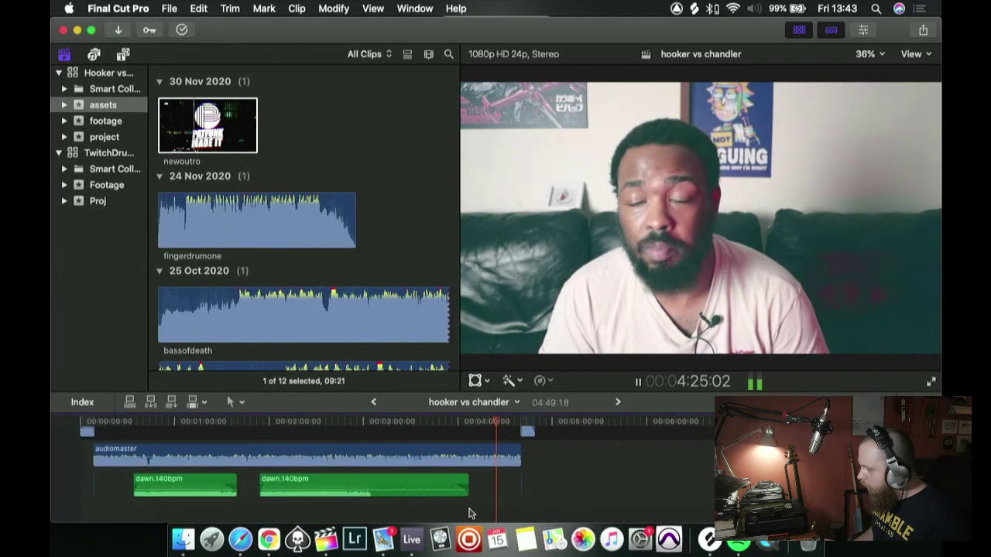
left_click(463, 504)
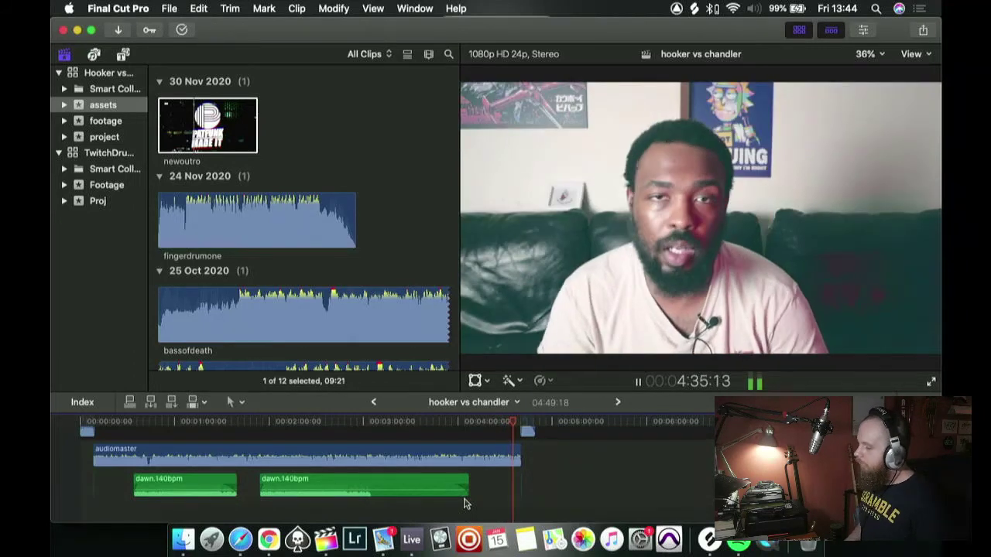
key("space")
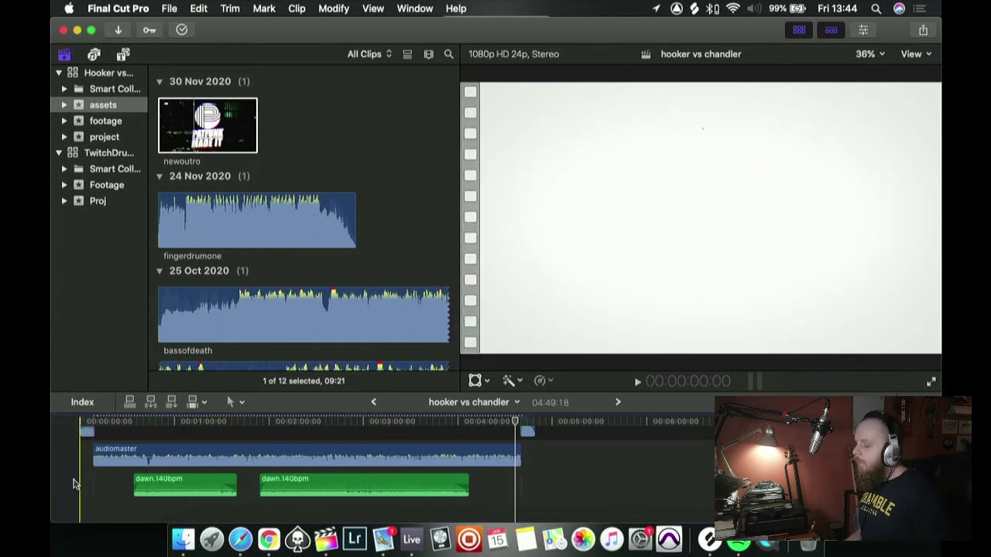
- Browse the Catchtheshoo... titles from the Call to Action templates through to the Social Media group for a graphic
key("shift+z")
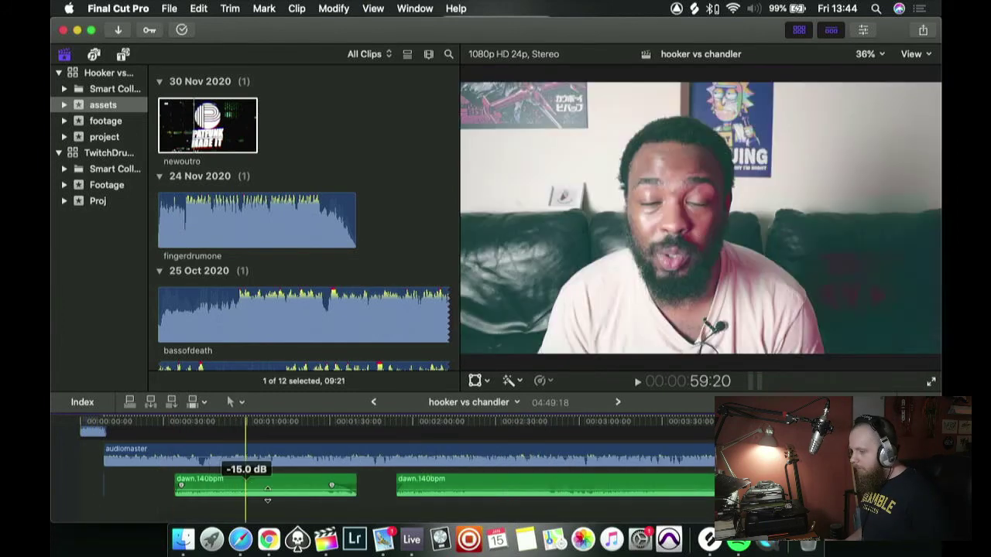
scroll(306, 507, "up", 3)
scroll(306, 507, "up", 2)
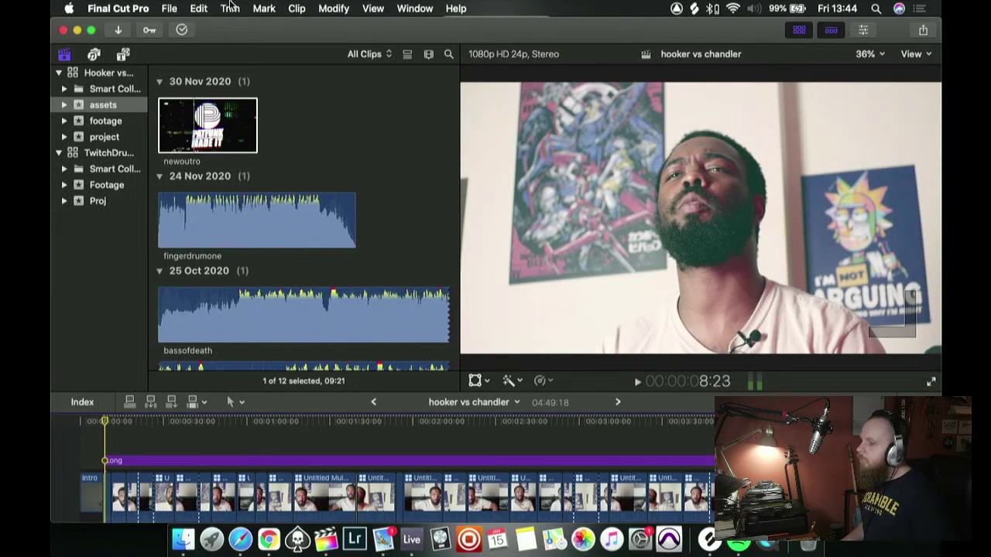
left_click(123, 56)
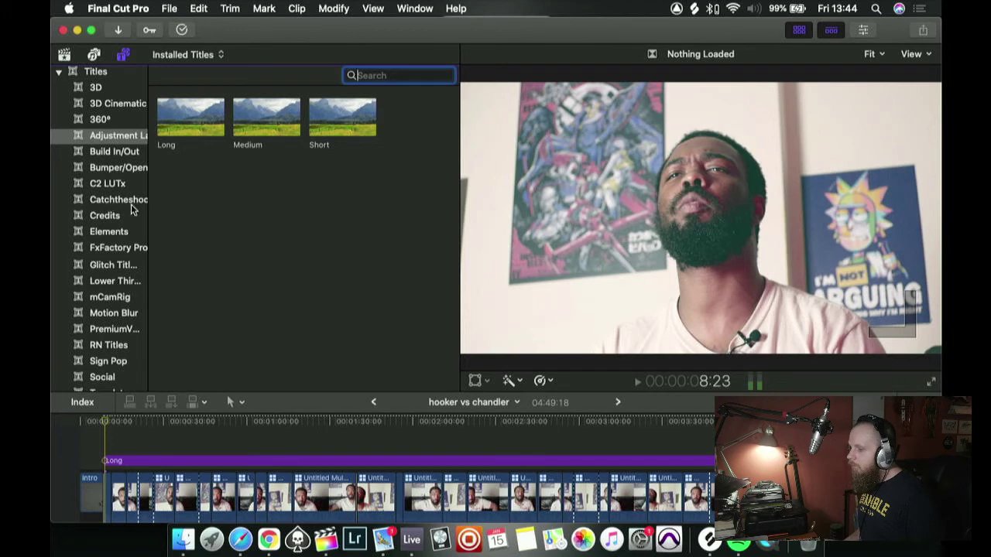
scroll(124, 248, "down", 1)
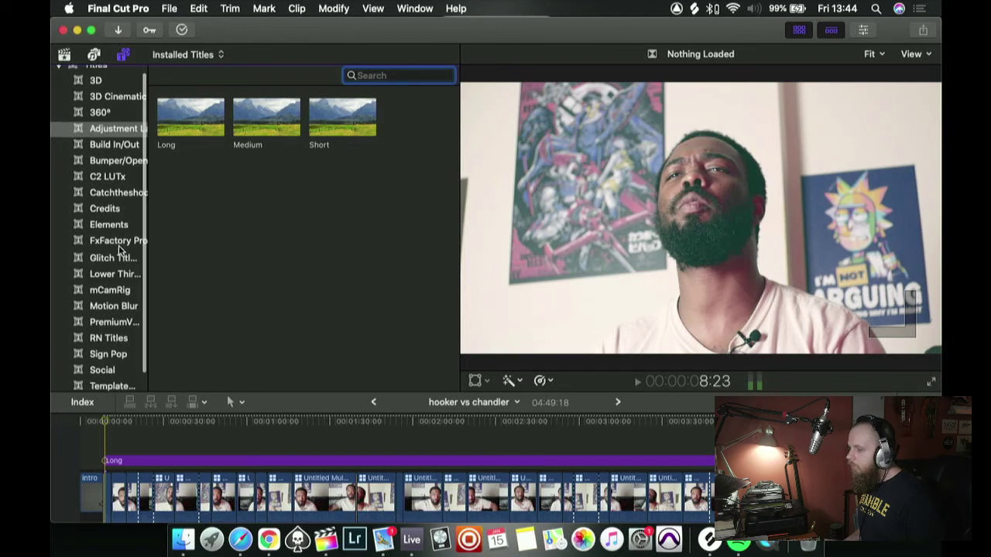
left_click(111, 190)
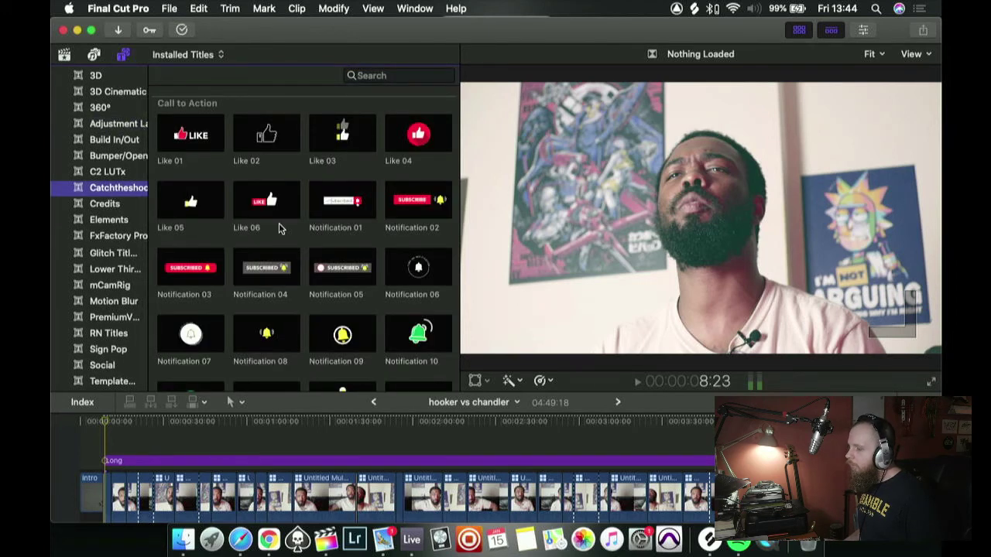
scroll(278, 226, "down", 3)
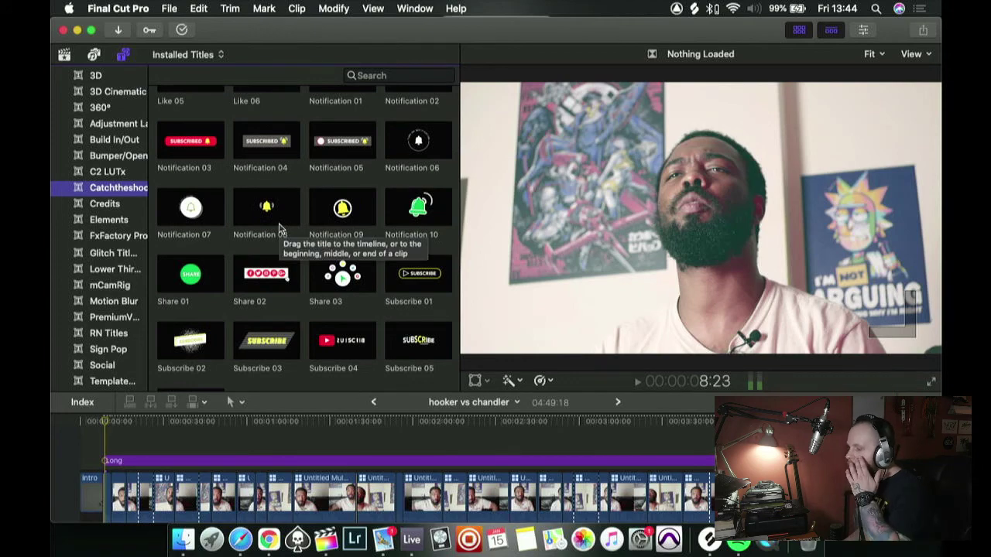
scroll(280, 229, "down", 8)
scroll(280, 228, "up", 10)
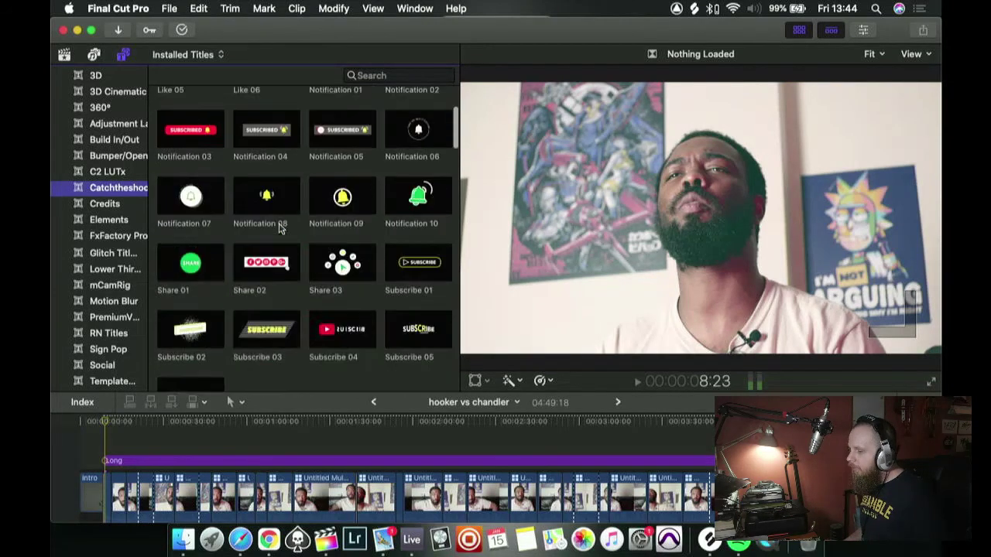
scroll(364, 209, "down", 12)
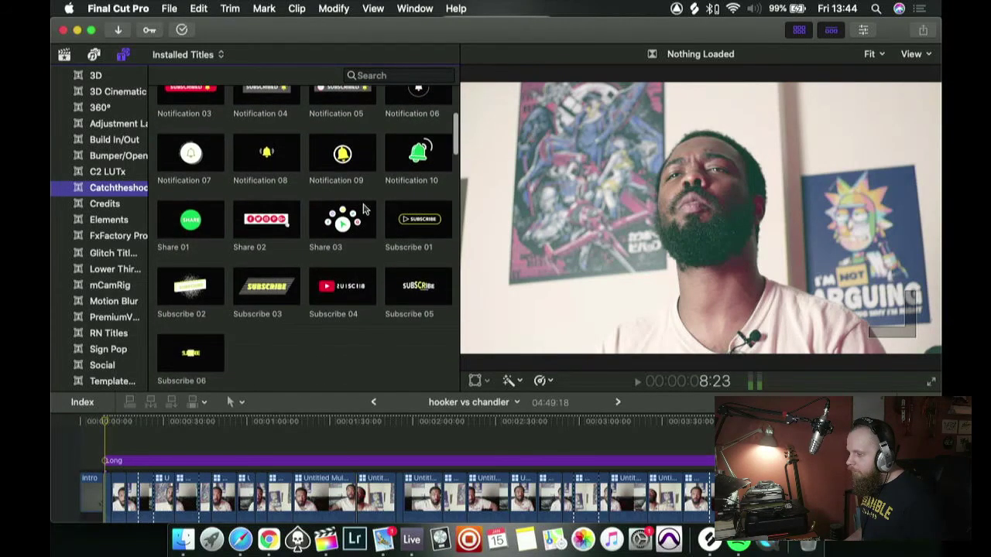
scroll(364, 209, "down", 10)
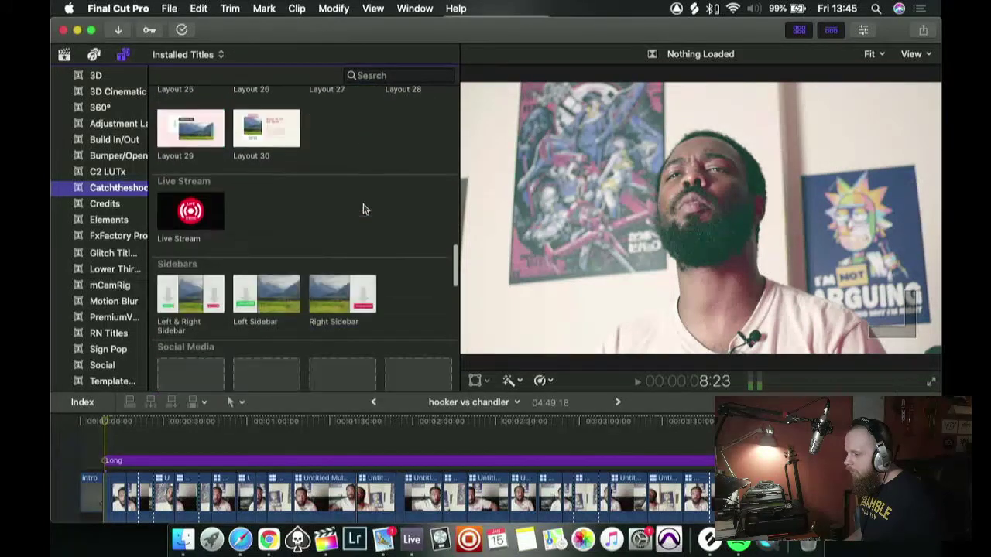
scroll(364, 209, "down", 2)
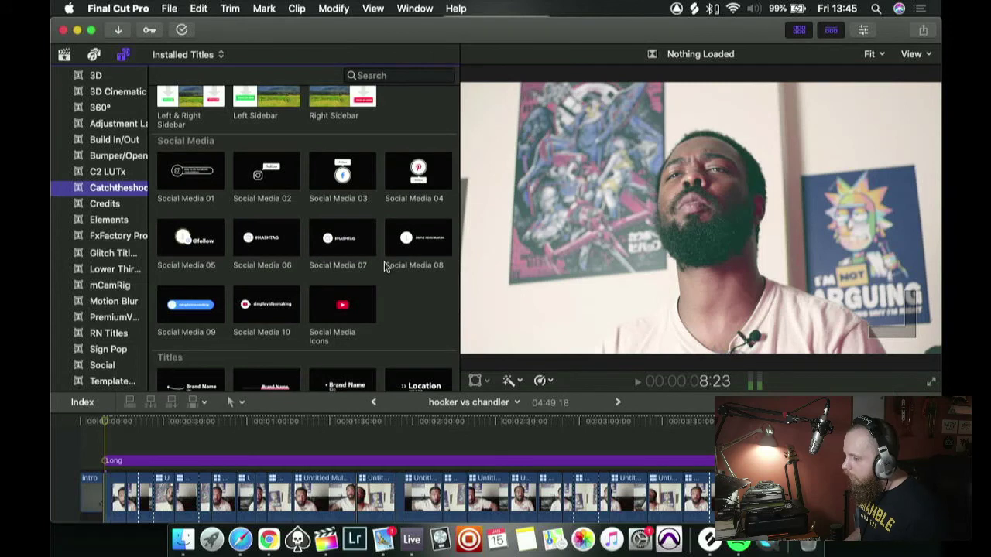
scroll(385, 266, "down", 1)
- Compare Social Media 06 and 07, then place the Social Media 07 title above the Long adjustment layer just after the intro, around 8:23
left_click(261, 210)
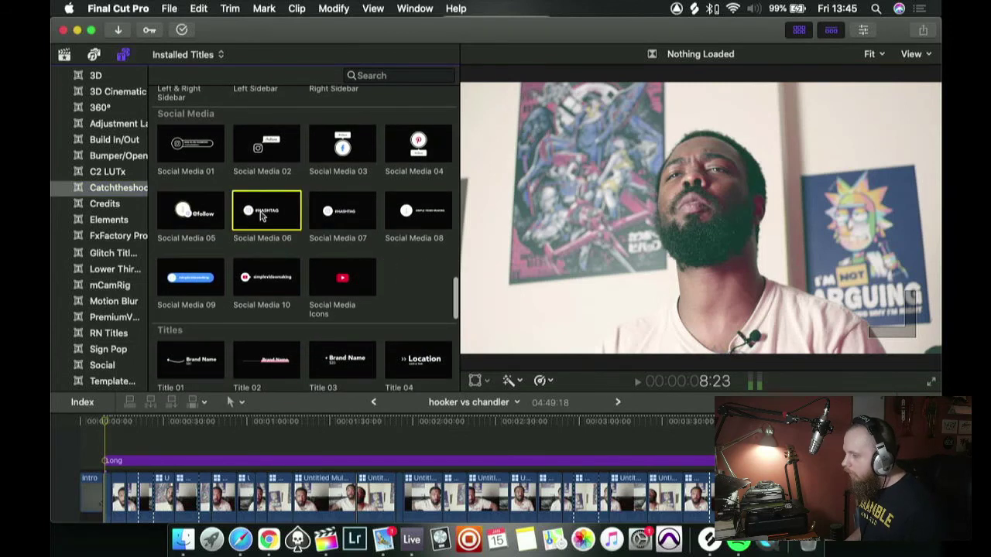
left_click(346, 214)
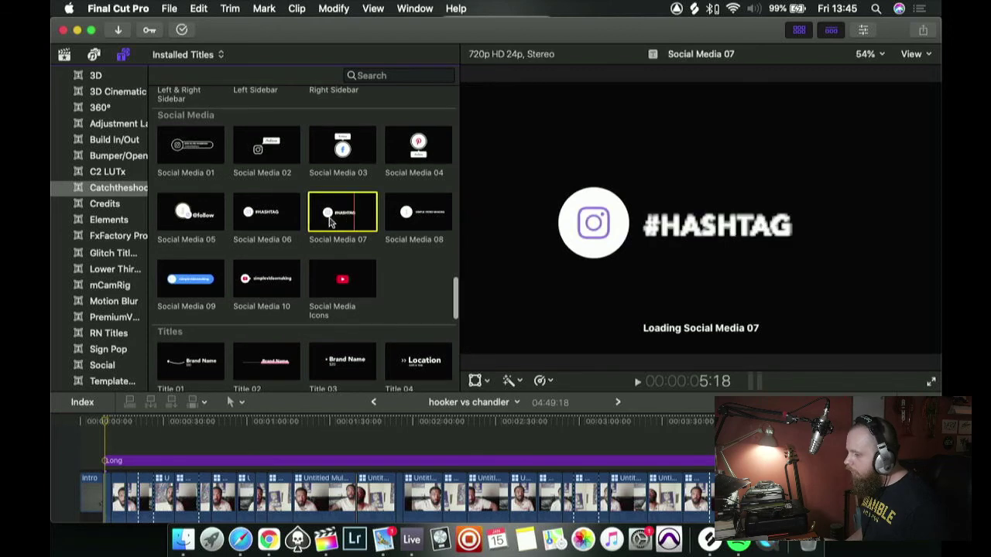
left_click_drag(322, 221, 107, 439)
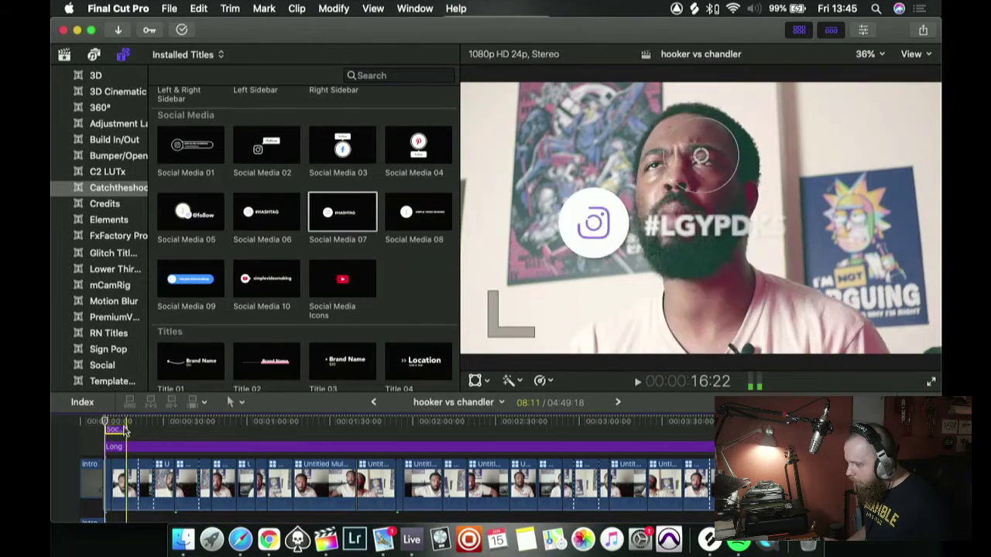
key("space")
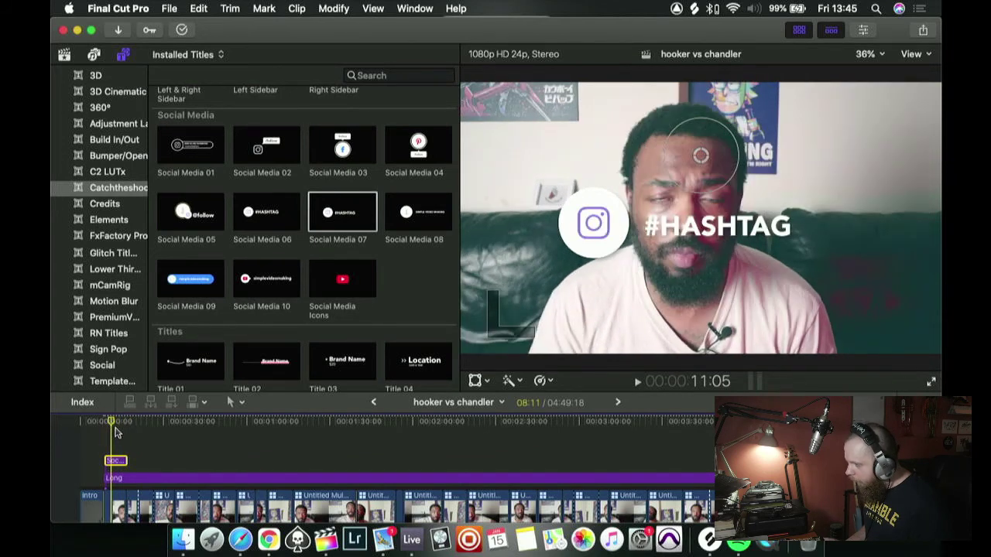
- Shrink the #HASHTAG title in the viewer and place it in the lower-right corner of the picture
left_click_drag(730, 138, 554, 167)
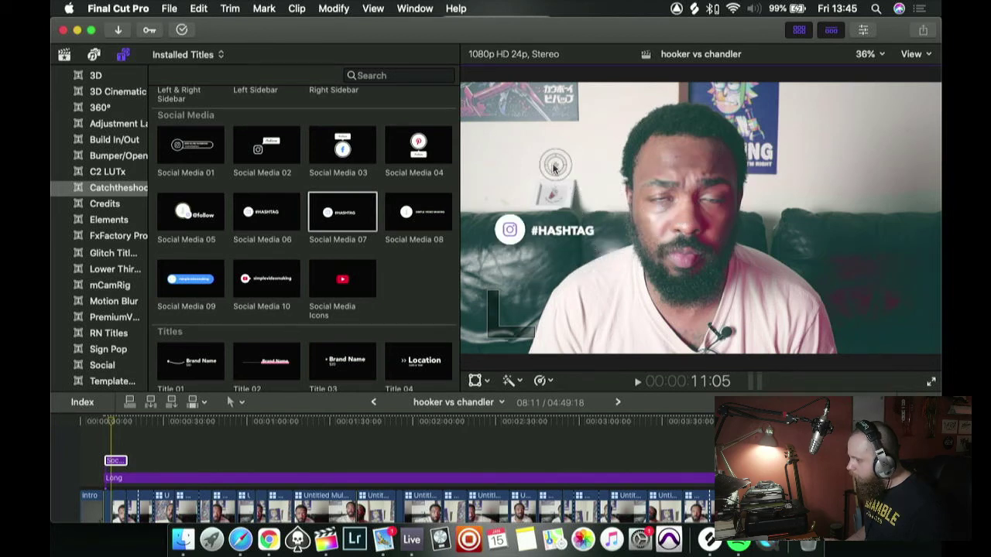
left_click_drag(547, 200, 869, 263)
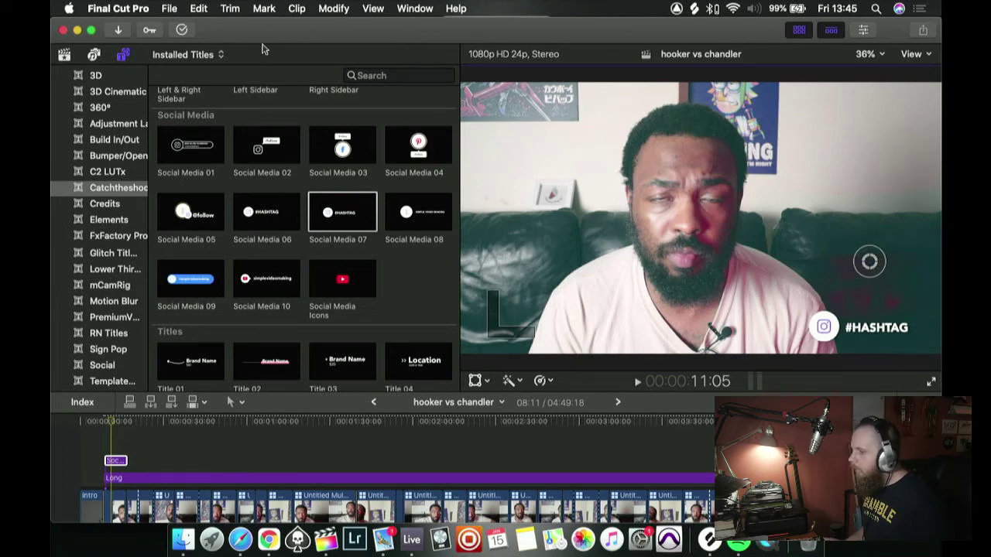
left_click(863, 30)
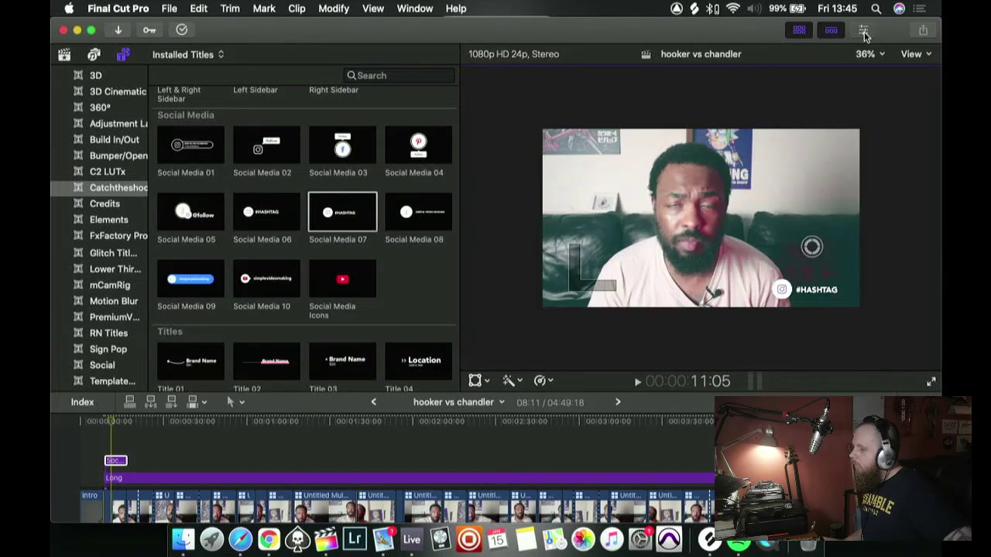
left_click(857, 32)
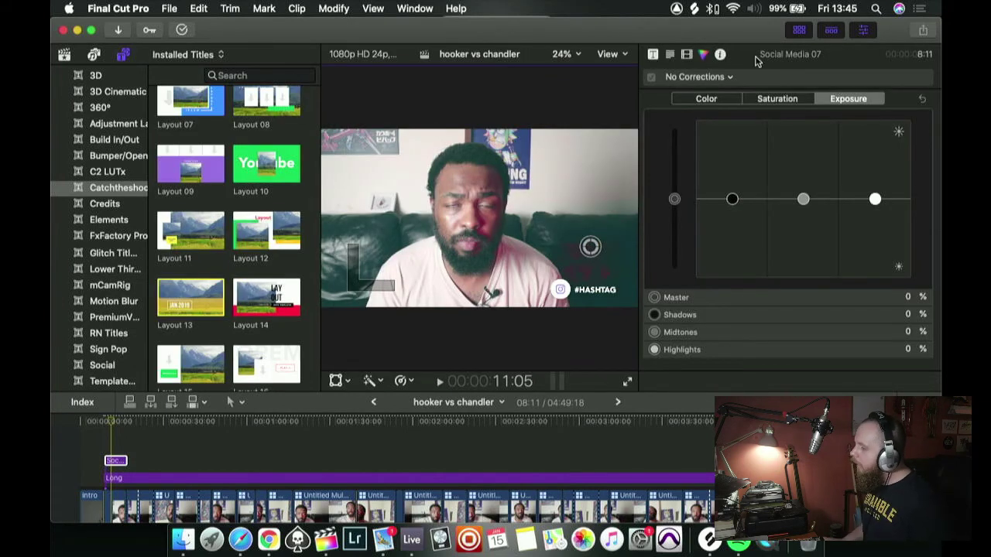
left_click(653, 55)
triple_click(802, 264)
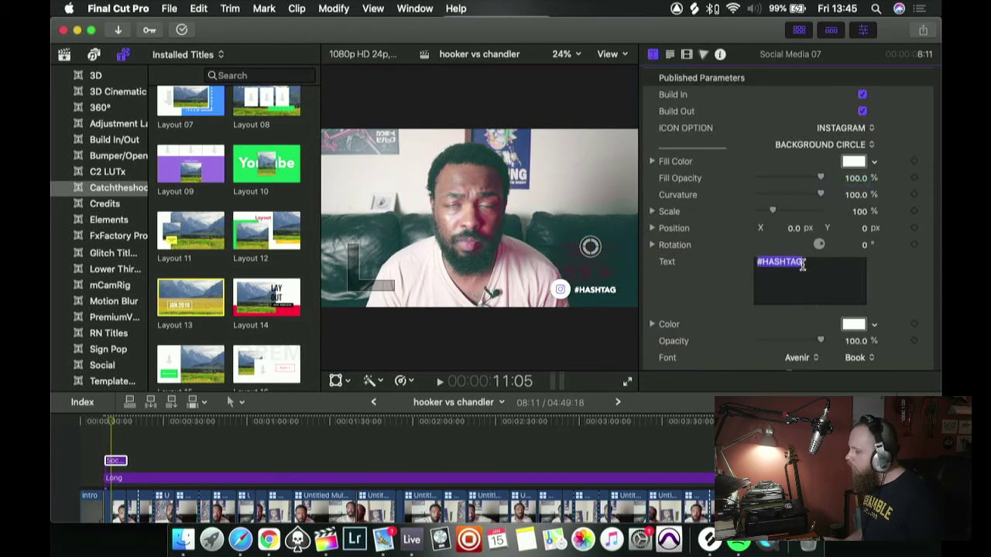
type("@thef")
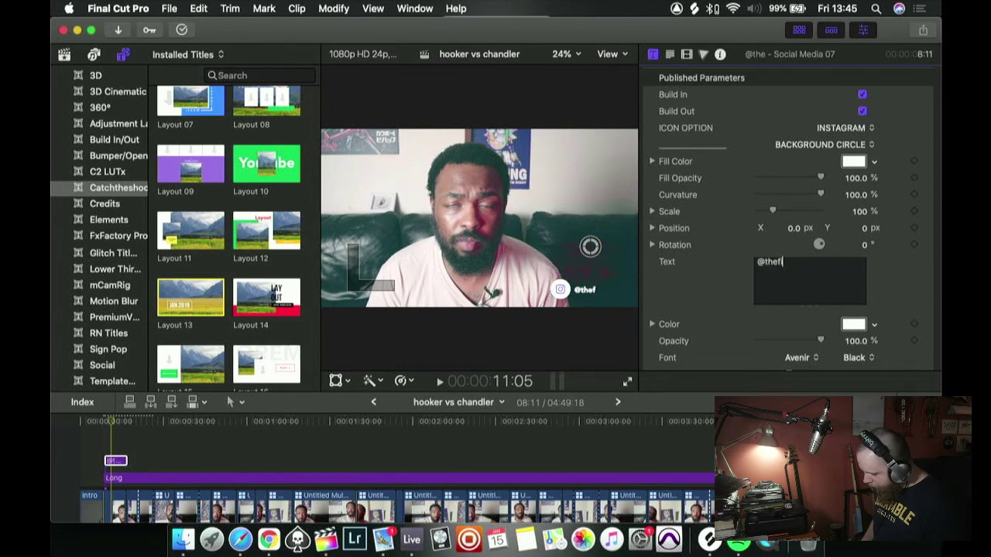
type("ightforum")
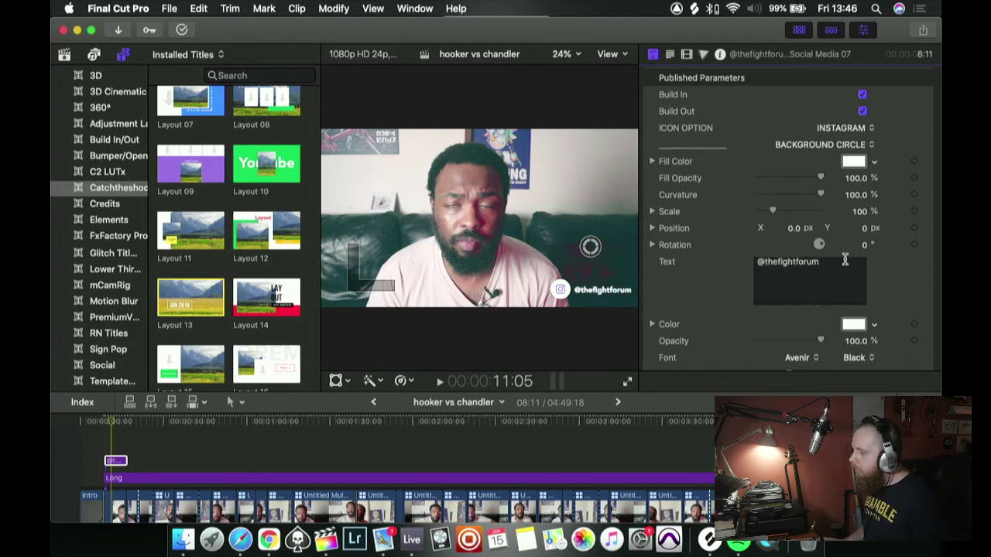
left_click_drag(118, 422, 103, 426)
key("space")
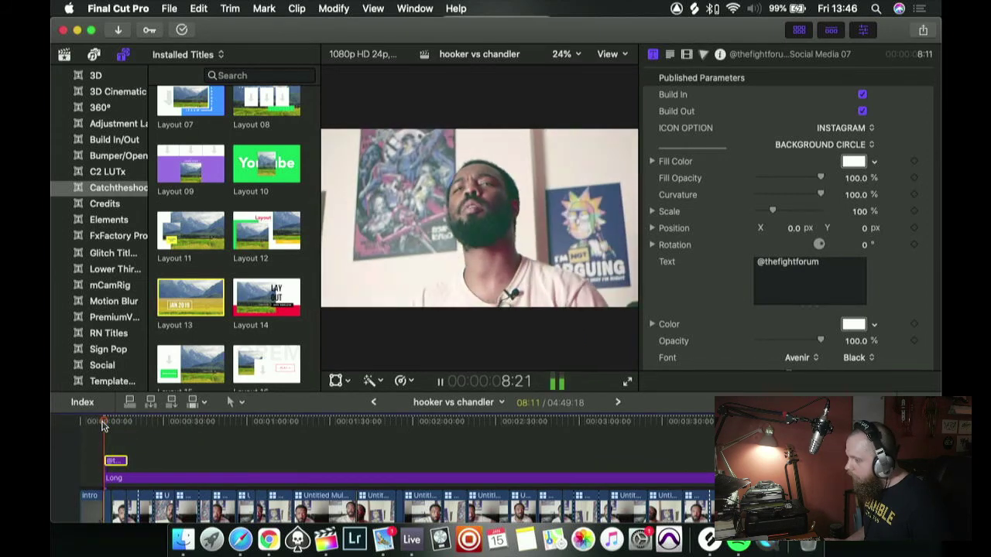
key("space")
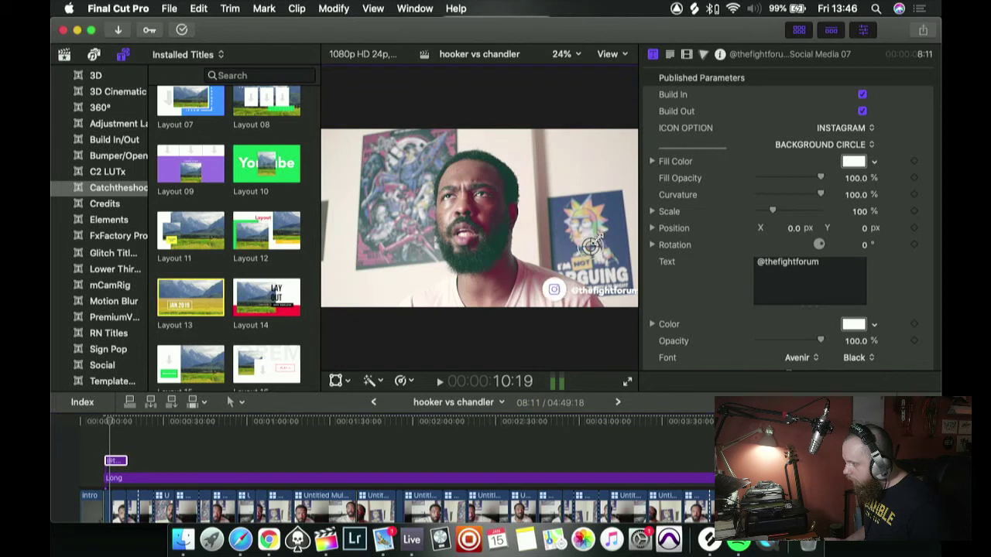
left_click_drag(583, 246, 405, 232)
left_click_drag(332, 191, 383, 106)
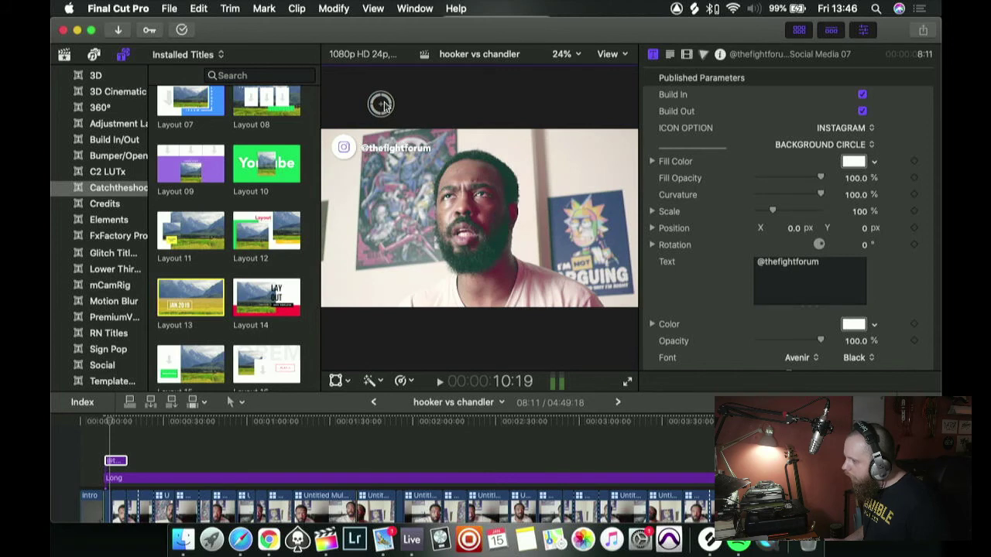
left_click_drag(384, 106, 385, 107)
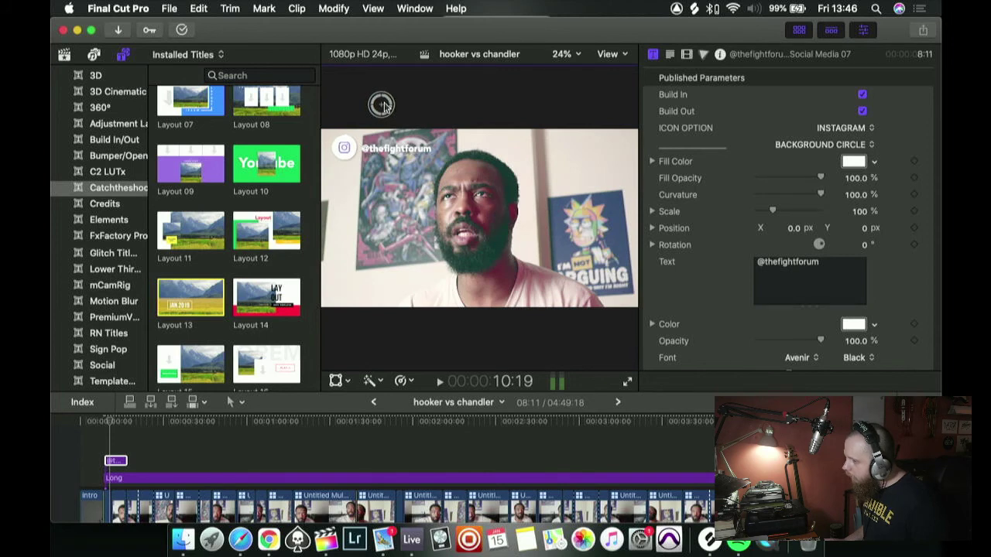
left_click_drag(385, 107, 387, 110)
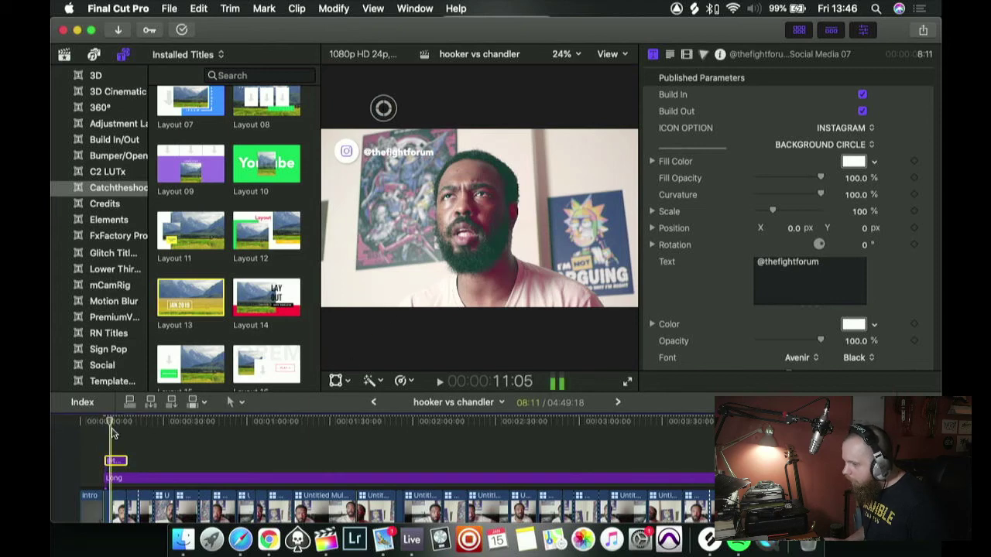
key("space")
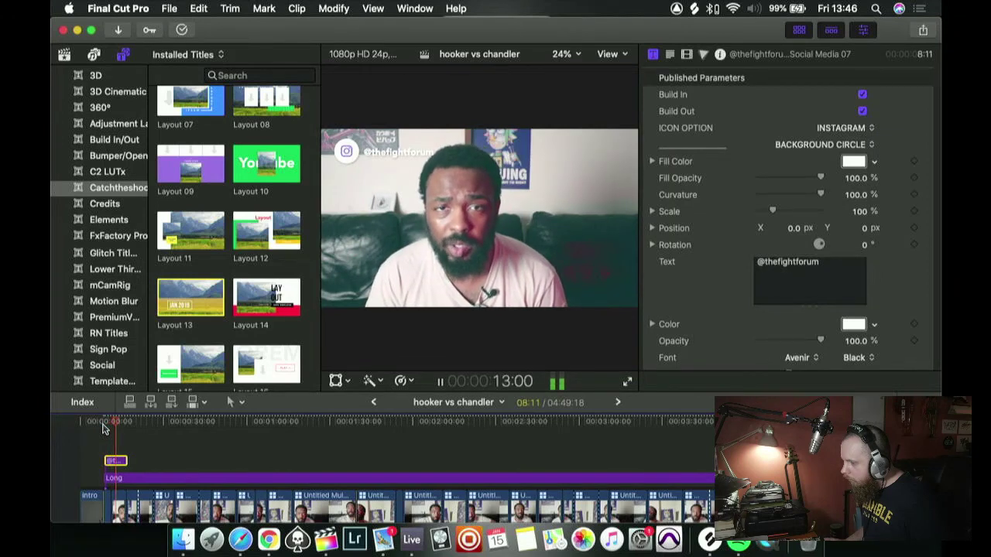
key("space")
key("alt+]")
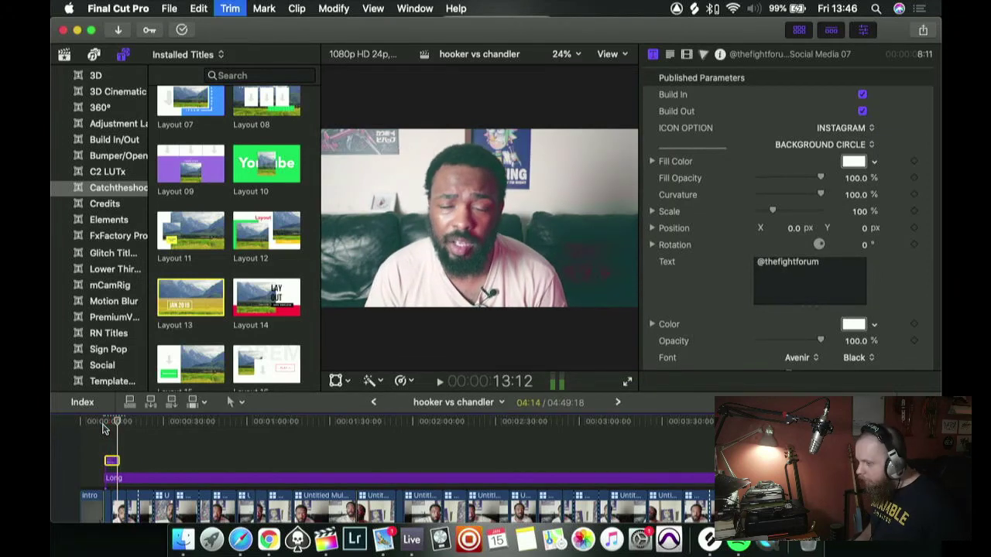
left_click(103, 424)
key("space")
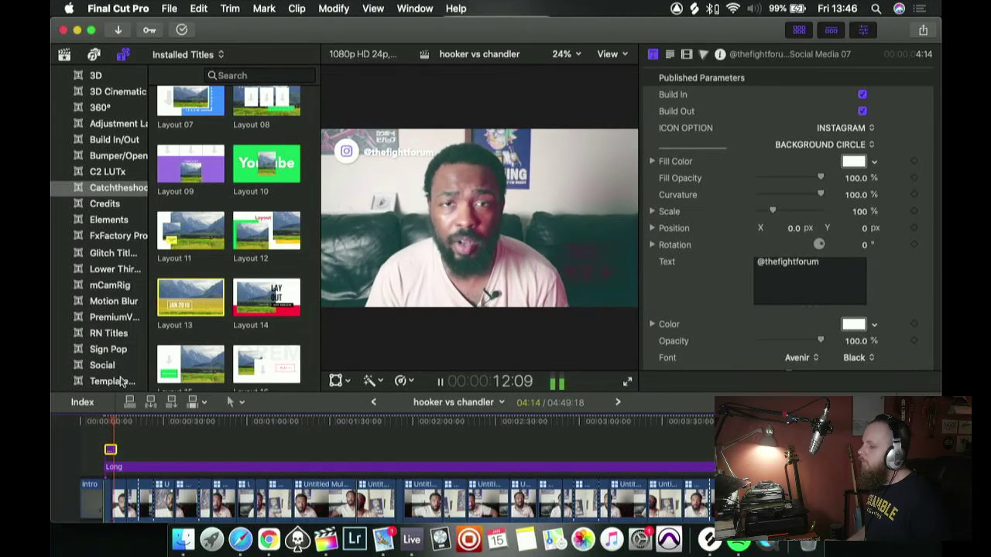
key("space")
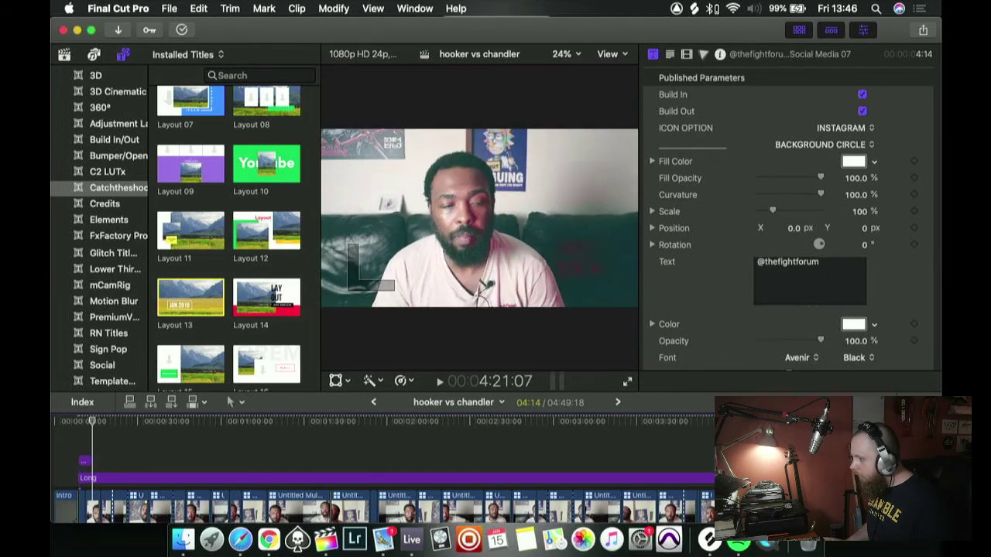
- Deselect the clips and play the closing section from about 4:21 to review the camera-angle change around 4:29:07
key("super+shift+a")
key("space")
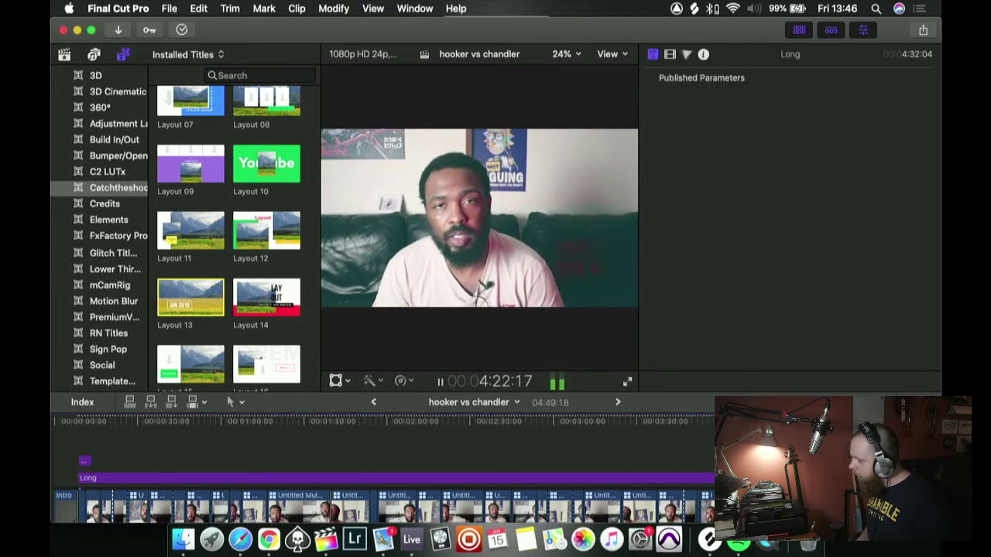
key("space")
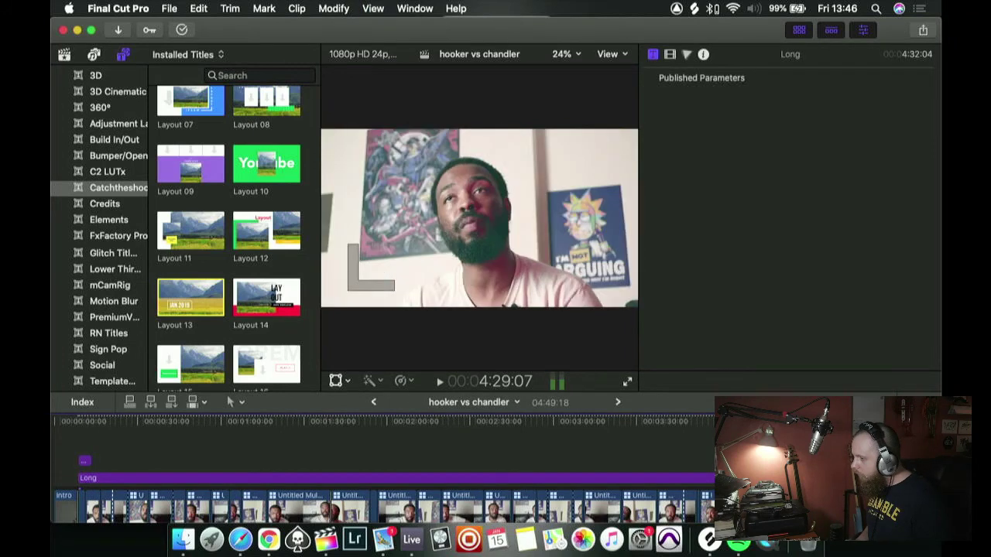
key("space")
key("space")
key("space")
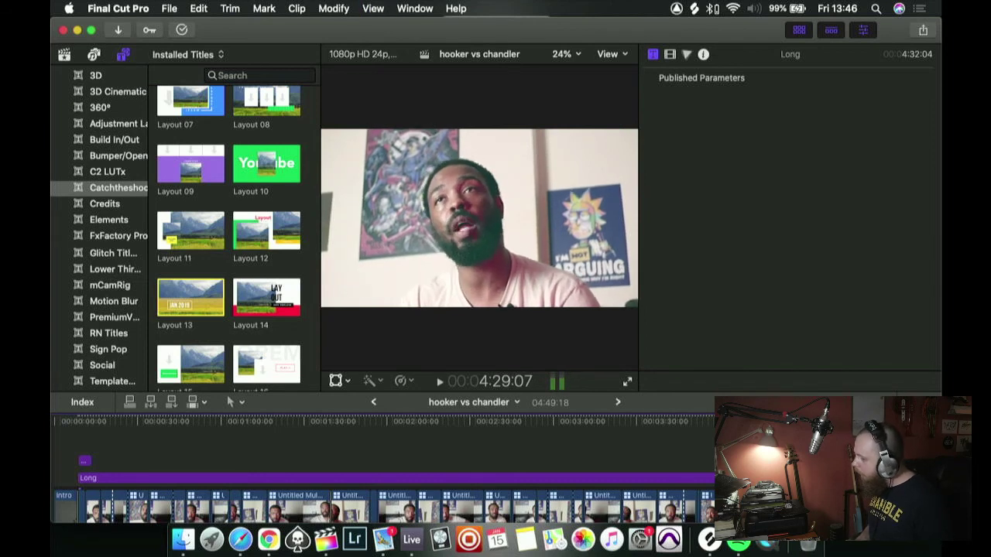
key("space")
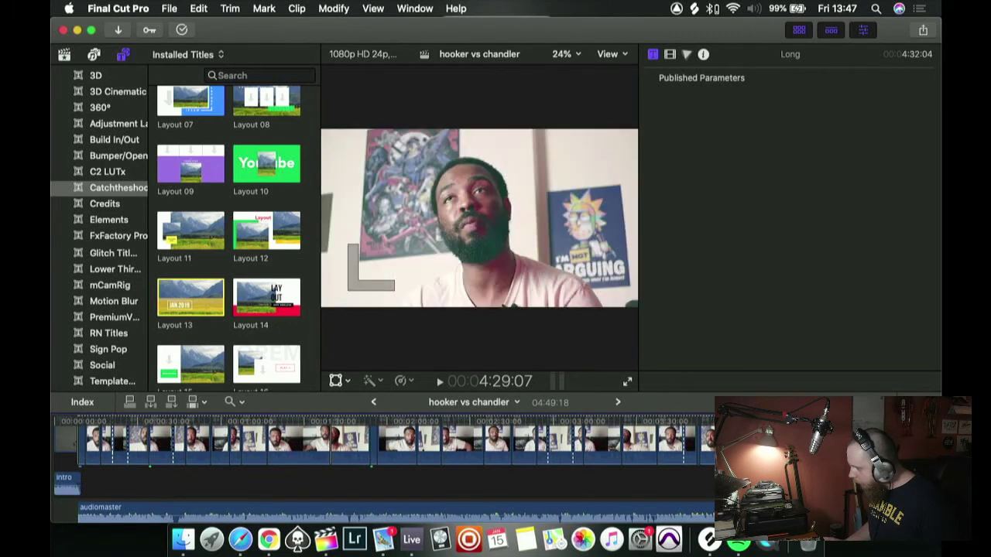
- Add the Glitch Up transition from the Glitch Pack at the multicam cut around 4:29:07 and play across it
key("super+equal")
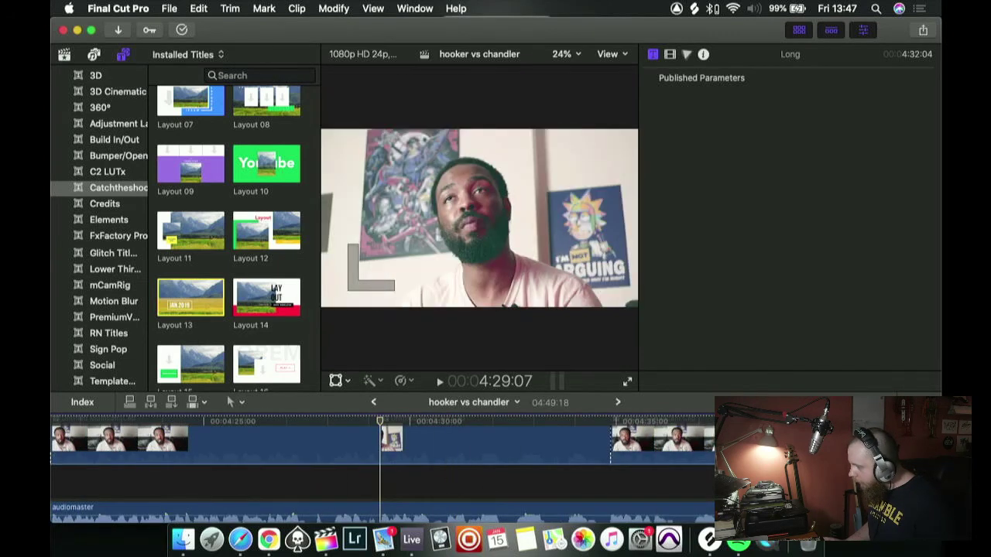
key("ctrl+super+5")
scroll(608, 470, "down", 3)
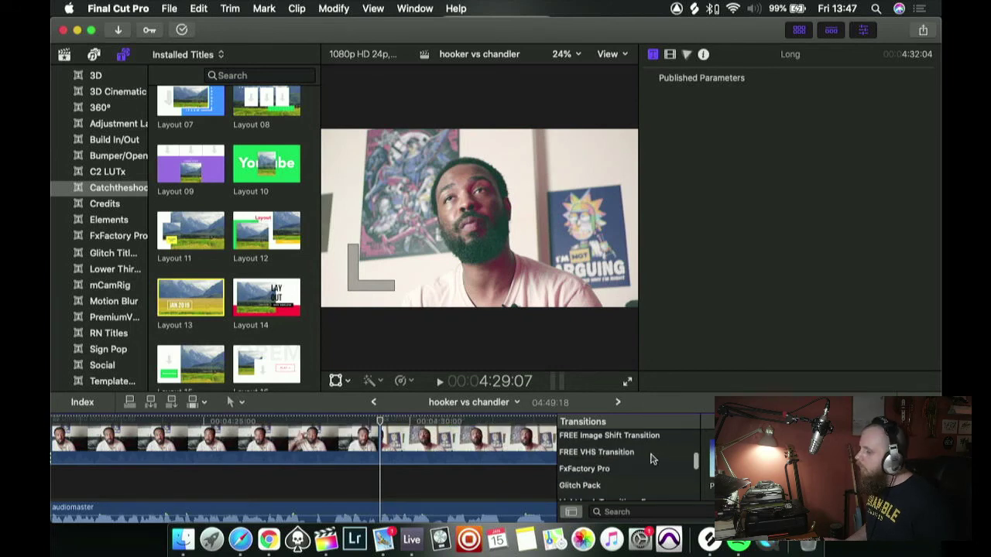
left_click(587, 487)
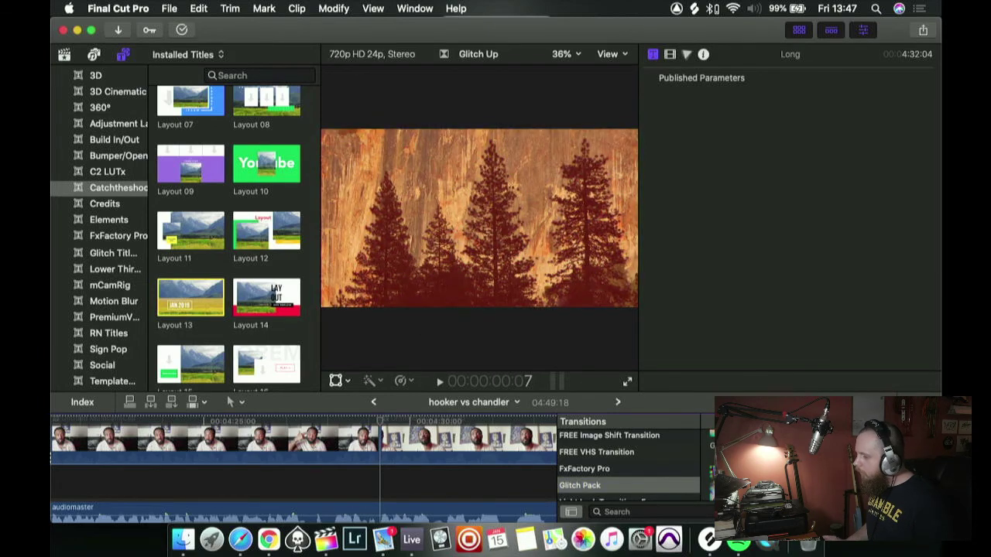
left_click_drag(728, 461, 370, 440)
left_click_drag(341, 488, 337, 484)
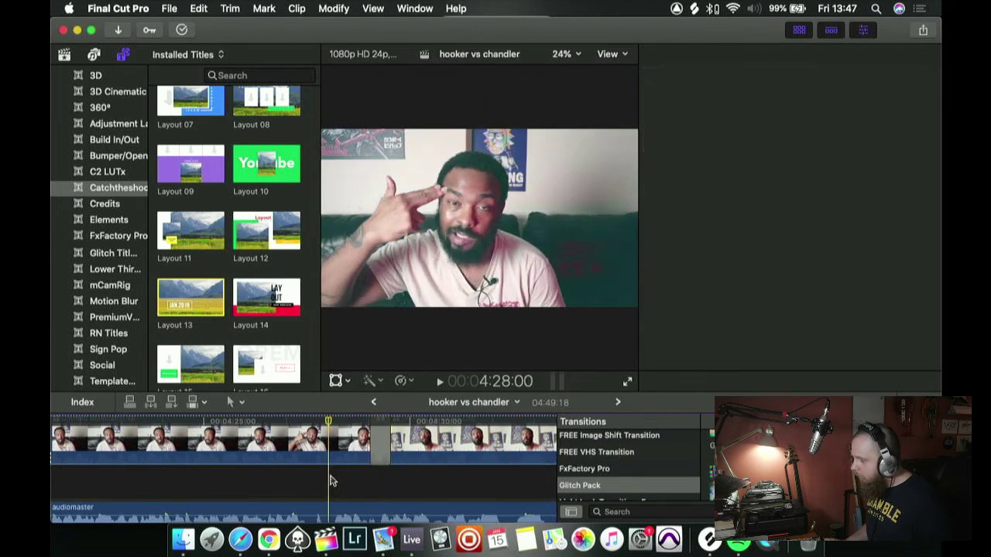
key("space")
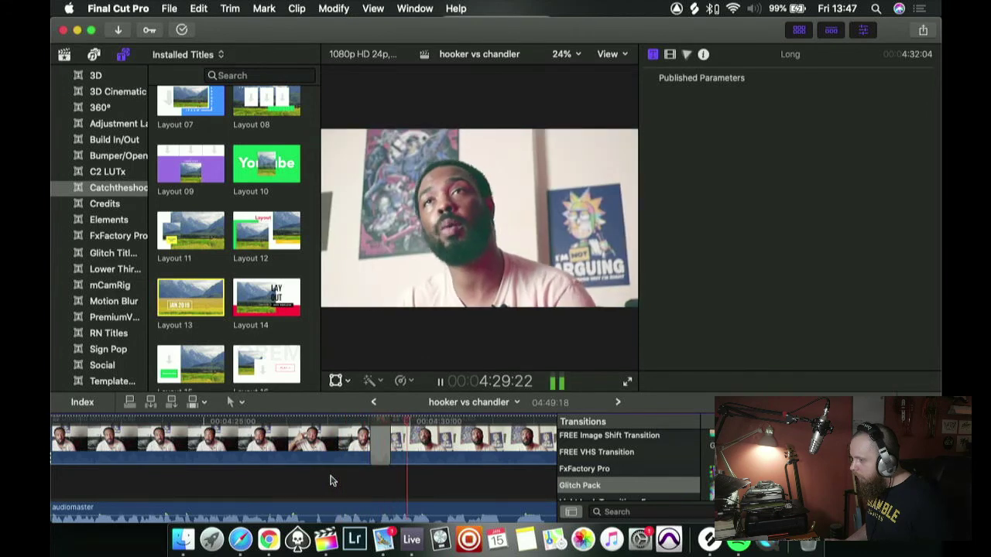
key("space")
- Browse the Catchtheshoo... titles back to the Call to Action group for a like or subscribe graphic around 4:31:07
scroll(326, 462, "up", 2)
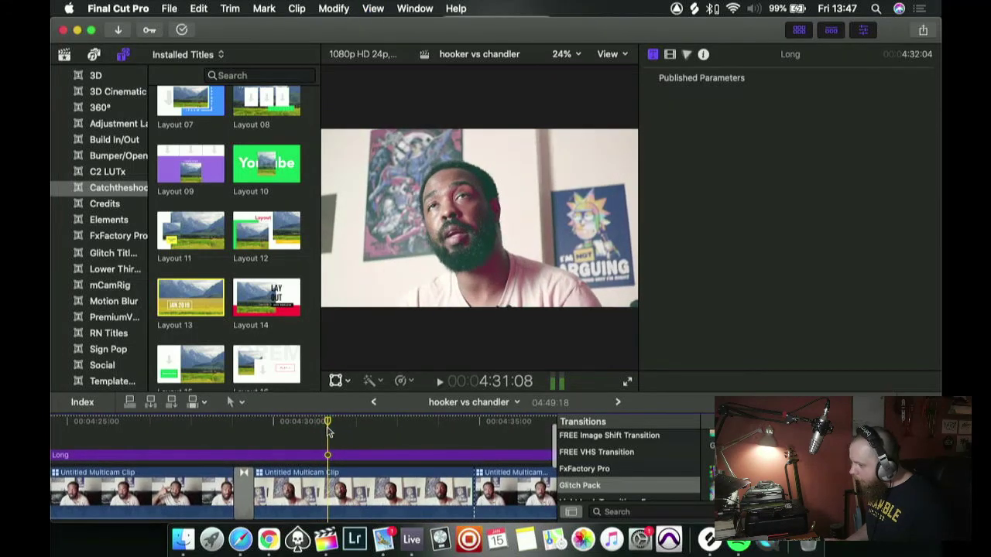
scroll(188, 135, "down", 10)
scroll(202, 171, "up", 5)
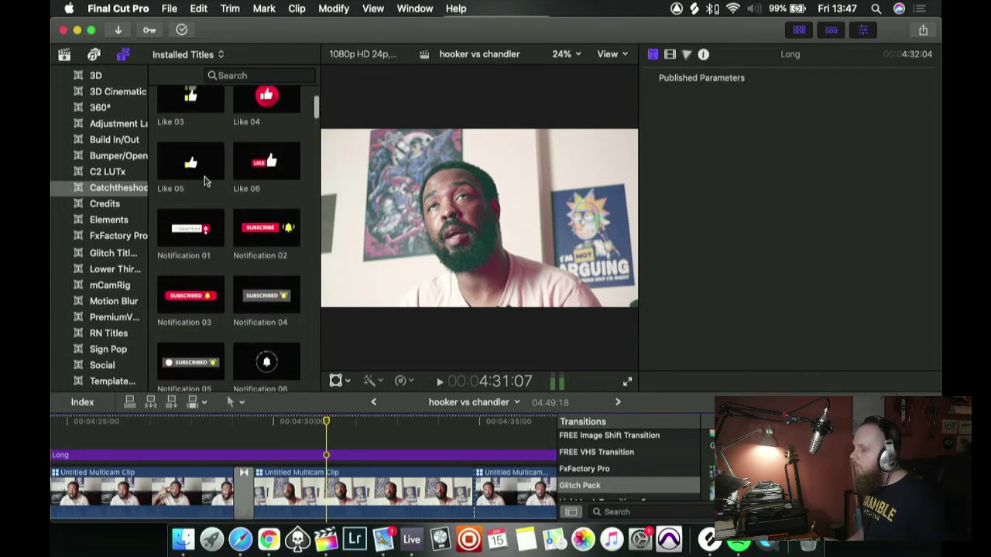
scroll(205, 181, "up", 3)
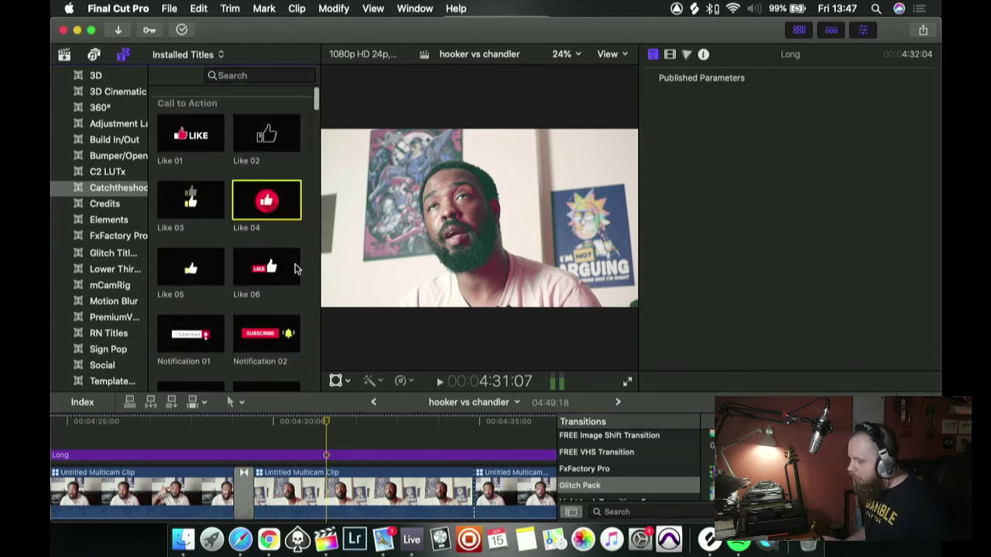